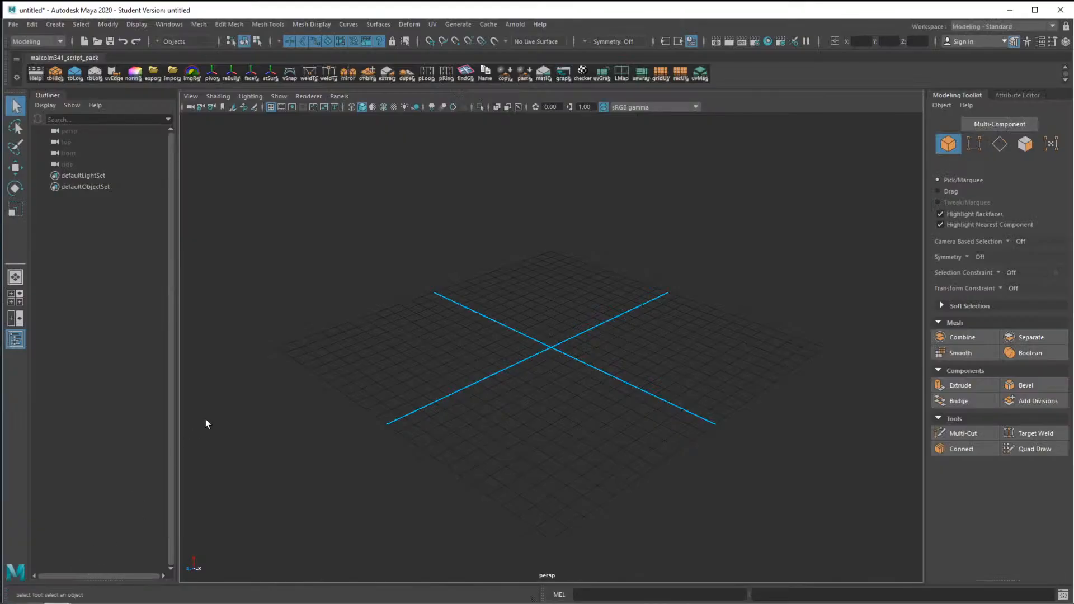
{"action": "left_click_drag", "start_coordinate": [608, 394], "coordinate": [384, 396], "text": "alt"}
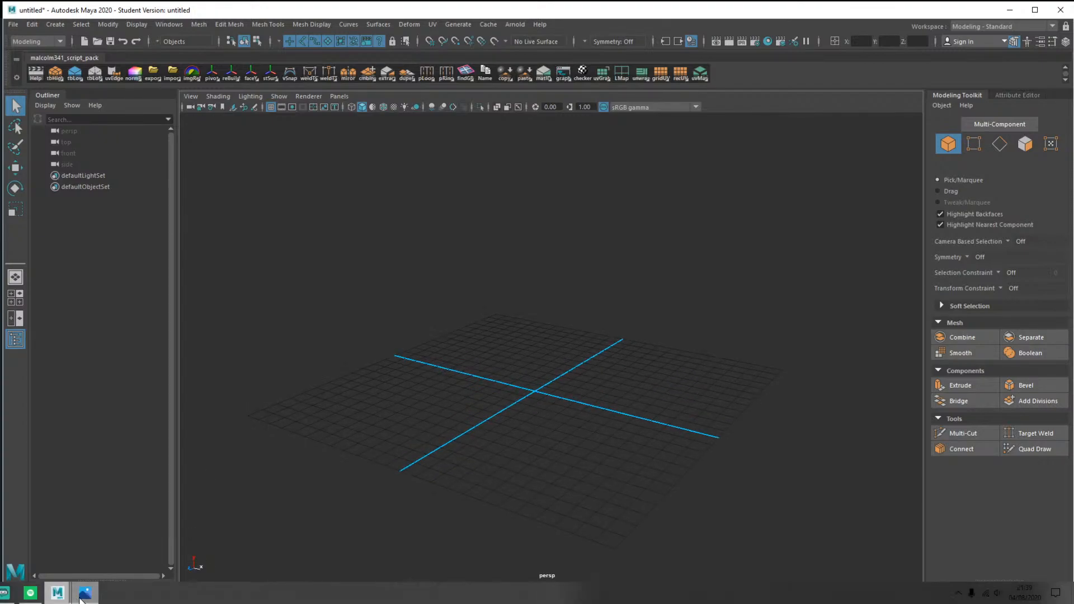
{"action": "left_click", "coordinate": [83, 600]}
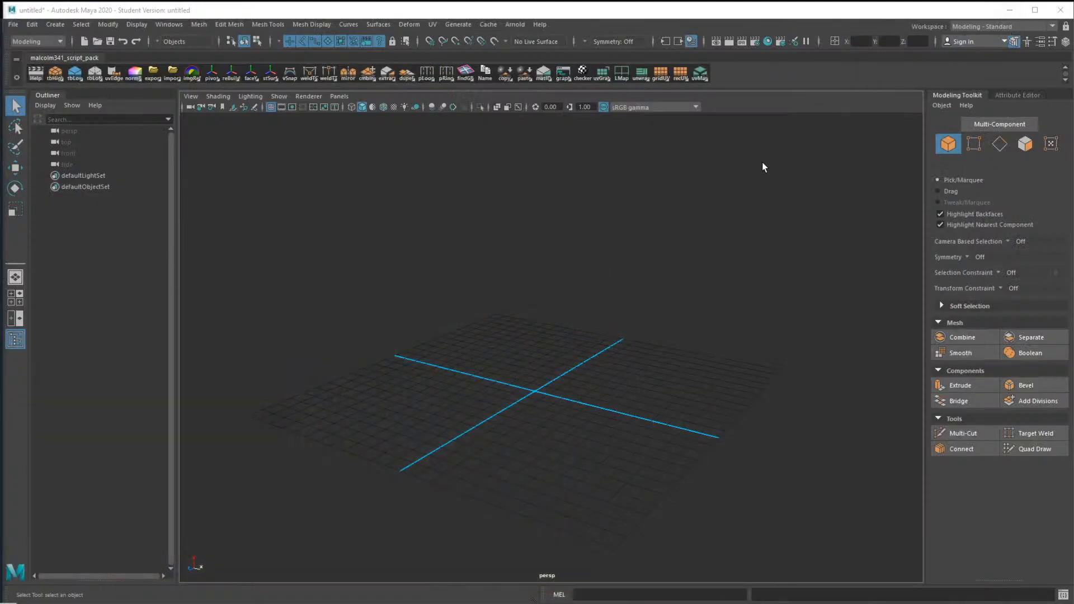
{"action": "left_click_drag", "start_coordinate": [566, 280], "coordinate": [577, 353], "text": "alt"}
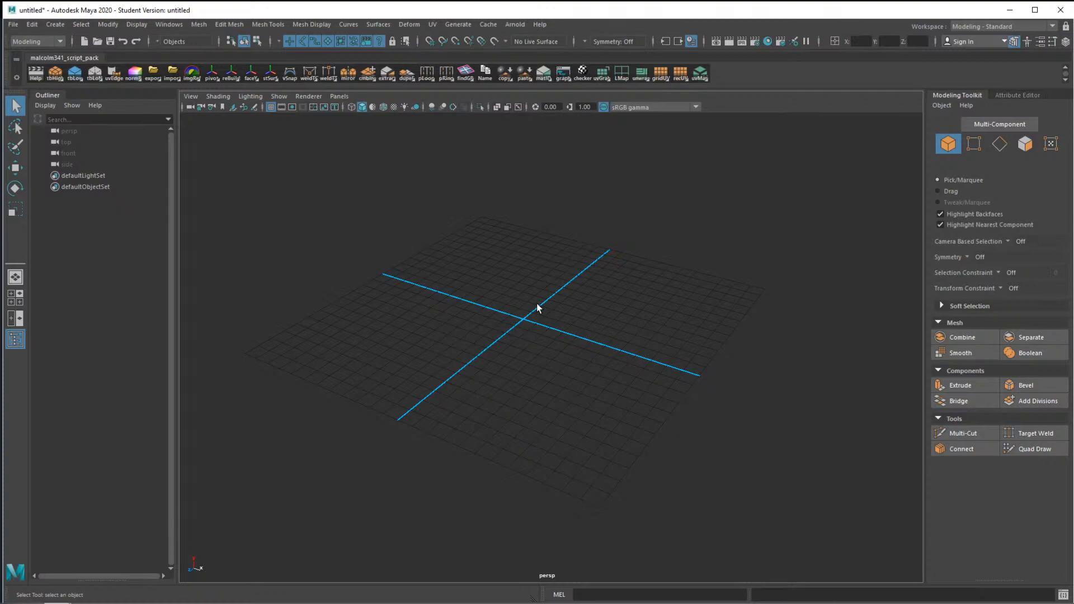
{"action": "left_click_drag", "start_coordinate": [591, 320], "coordinate": [548, 337], "text": "alt"}
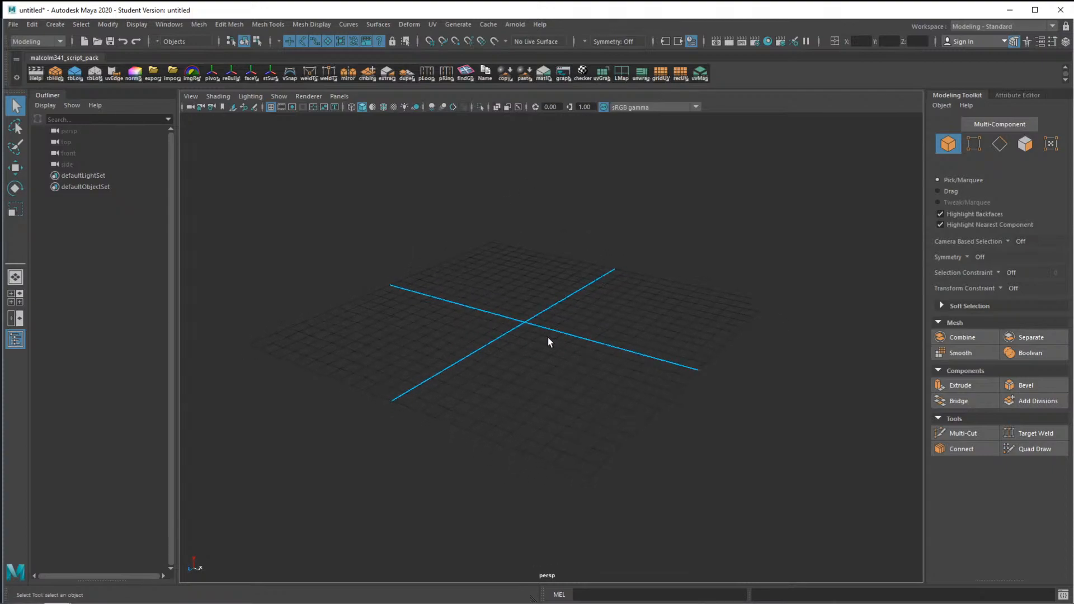
Create a polygon cylinder with 80 axis divisions, keeping the other options at their defaults
{"action": "right_click", "coordinate": [532, 303], "text": "shift"}
{"action": "mouse_move", "coordinate": [532, 302]}
{"action": "right_mouse_down", "text": "shift"}
{"action": "mouse_move", "coordinate": [474, 303]}
{"action": "mouse_move", "coordinate": [495, 303]}
{"action": "right_mouse_up", "text": "shift"}
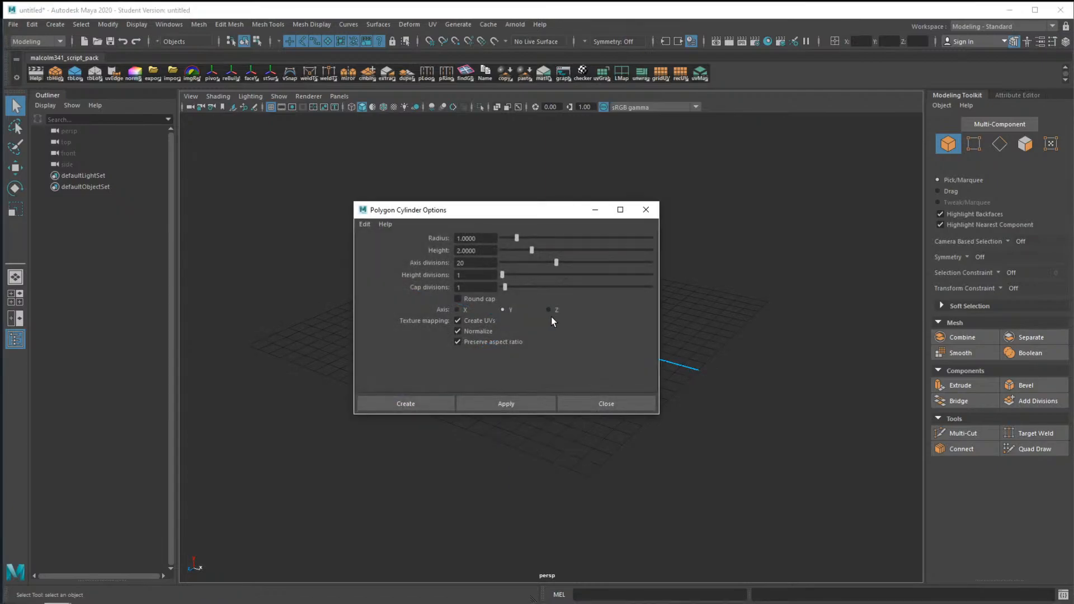
{"action": "left_click_drag", "start_coordinate": [468, 264], "coordinate": [409, 251]}
{"action": "left_click_drag", "start_coordinate": [486, 209], "coordinate": [616, 234]}
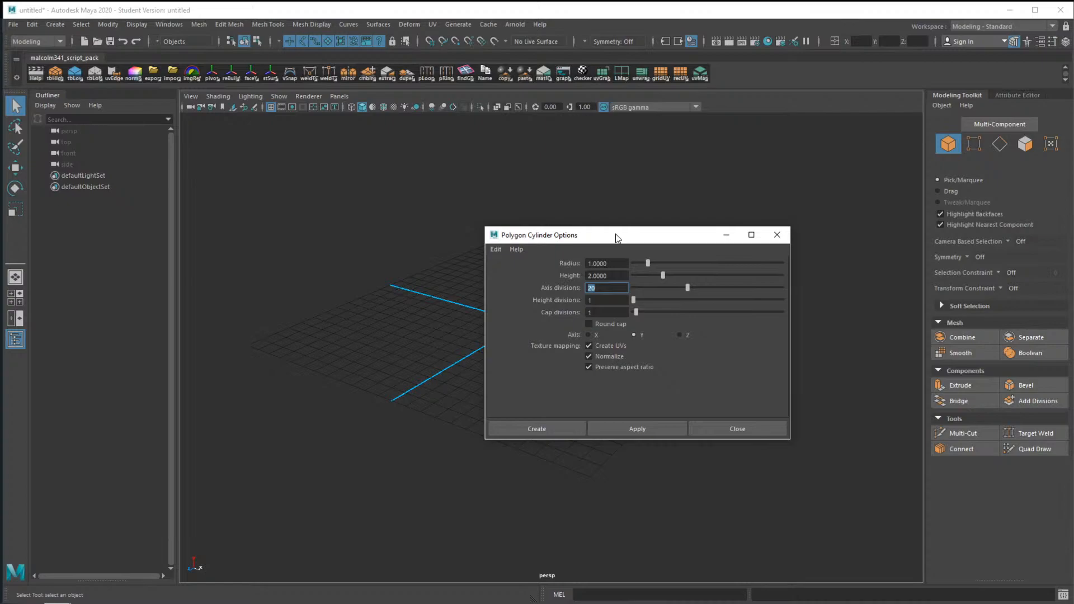
{"action": "type", "text": "80"}
{"action": "left_click", "coordinate": [579, 428]}
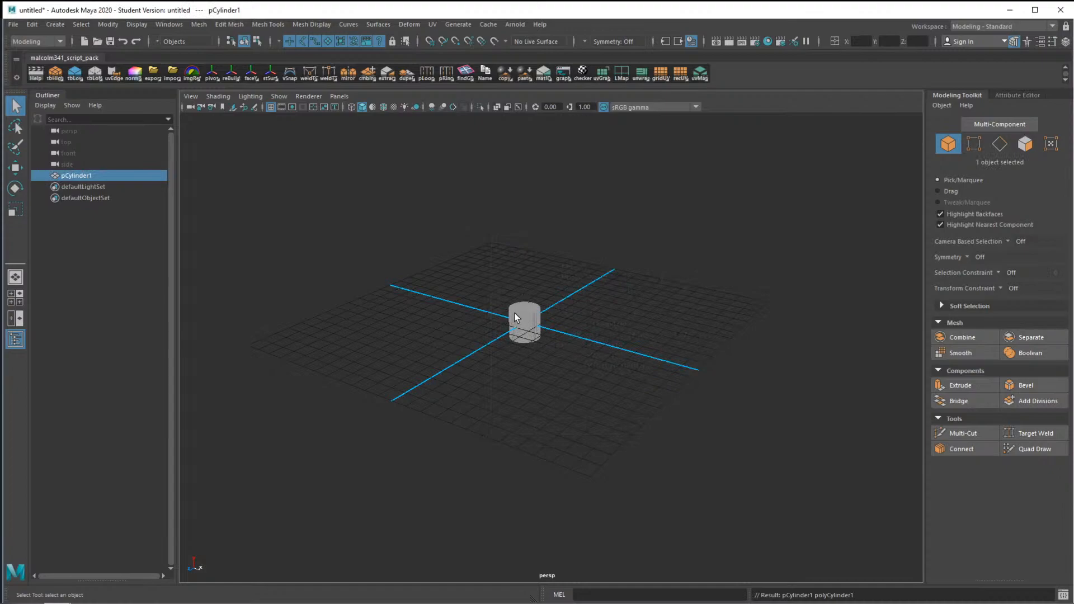
Scale the cylinder up to about 12.08 in X and Z and about 10.47 in Y
{"action": "key", "text": "r"}
{"action": "left_click_drag", "start_coordinate": [528, 325], "coordinate": [825, 189]}
{"action": "left_click_drag", "start_coordinate": [724, 265], "coordinate": [701, 237], "text": "alt"}
{"action": "right_click_drag", "start_coordinate": [702, 237], "coordinate": [597, 338], "text": "alt"}
{"action": "mouse_move", "coordinate": [597, 338]}
{"action": "left_mouse_down", "text": "alt"}
{"action": "mouse_move", "coordinate": [573, 347]}
{"action": "mouse_move", "coordinate": [599, 364]}
{"action": "mouse_move", "coordinate": [602, 336]}
{"action": "left_mouse_up", "text": "alt"}
{"action": "left_click_drag", "start_coordinate": [558, 304], "coordinate": [560, 310]}
{"action": "mouse_move", "coordinate": [578, 315]}
{"action": "left_mouse_down", "text": "alt"}
{"action": "mouse_move", "coordinate": [577, 327]}
{"action": "mouse_move", "coordinate": [549, 333]}
{"action": "left_mouse_up", "text": "alt"}
{"action": "left_click_drag", "start_coordinate": [586, 269], "coordinate": [599, 304], "text": "alt"}
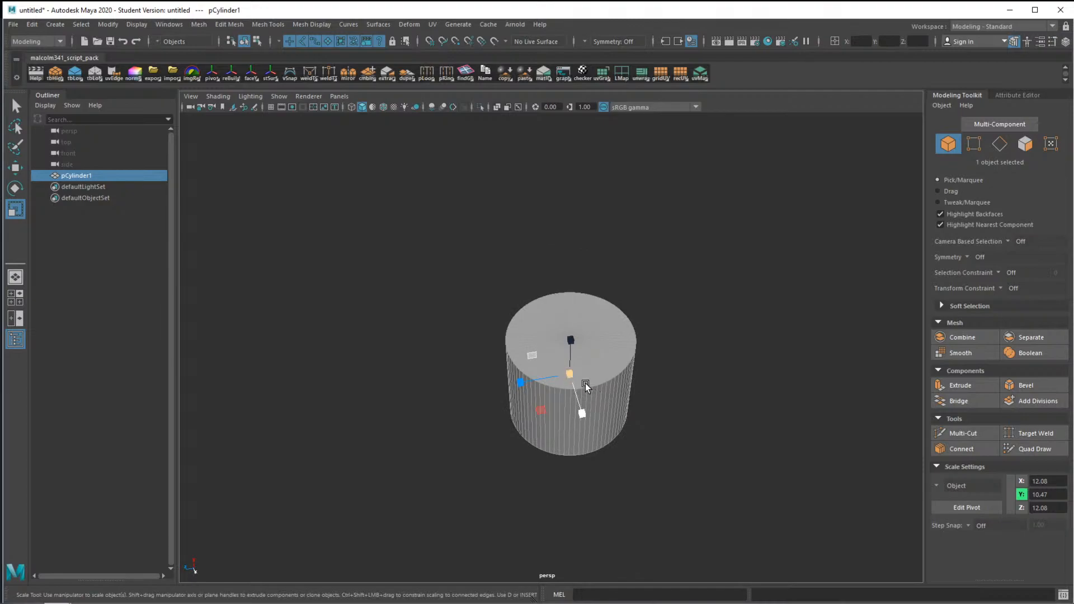
Select all the faces of the cylinder's top cap and delete them to open the top
{"action": "left_click_drag", "start_coordinate": [608, 371], "coordinate": [587, 343], "text": "alt"}
{"action": "right_click_drag", "start_coordinate": [586, 343], "coordinate": [582, 313]}
{"action": "mouse_move", "coordinate": [586, 342]}
{"action": "left_mouse_down", "text": "alt"}
{"action": "mouse_move", "coordinate": [582, 356]}
{"action": "mouse_move", "coordinate": [557, 361]}
{"action": "mouse_move", "coordinate": [575, 361]}
{"action": "mouse_move", "coordinate": [583, 344]}
{"action": "left_mouse_up", "text": "alt"}
{"action": "key", "text": "Tab"}
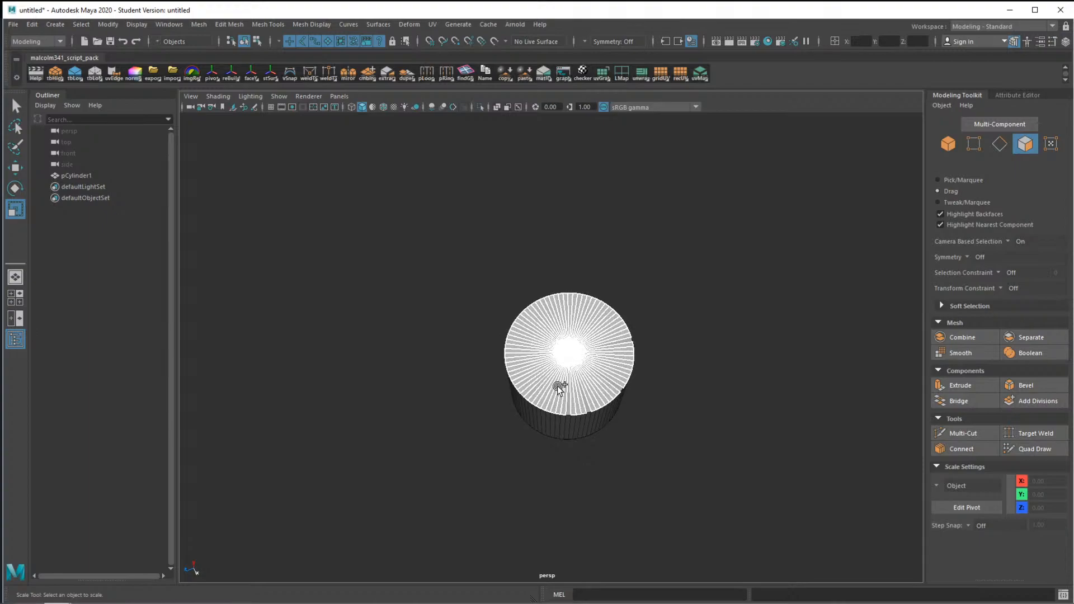
{"action": "mouse_move", "coordinate": [604, 341]}
{"action": "left_mouse_down"}
{"action": "mouse_move", "coordinate": [559, 273]}
{"action": "mouse_move", "coordinate": [566, 303]}
{"action": "mouse_move", "coordinate": [566, 290]}
{"action": "mouse_move", "coordinate": [509, 297]}
{"action": "mouse_move", "coordinate": [624, 319]}
{"action": "mouse_move", "coordinate": [595, 335]}
{"action": "mouse_move", "coordinate": [652, 324]}
{"action": "mouse_move", "coordinate": [644, 353]}
{"action": "mouse_move", "coordinate": [653, 347]}
{"action": "mouse_move", "coordinate": [608, 270]}
{"action": "left_mouse_up"}
{"action": "key", "text": "Delete"}
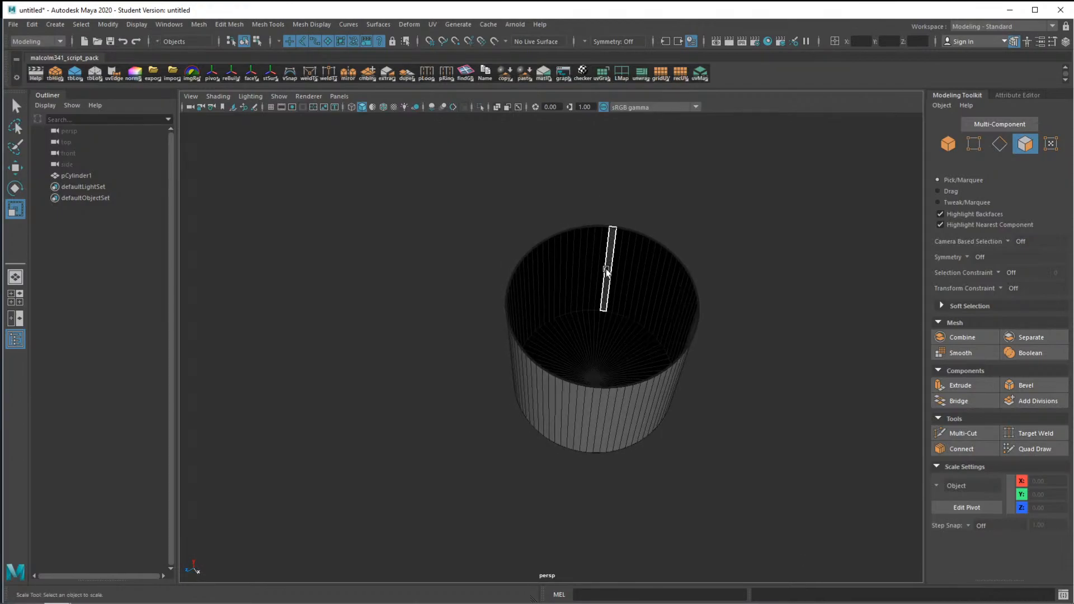
Extrude the open top edge loop inward with a Local Translate Z of about -1.1 to form the rim
{"action": "right_click", "coordinate": [606, 271]}
{"action": "left_click", "coordinate": [608, 238]}
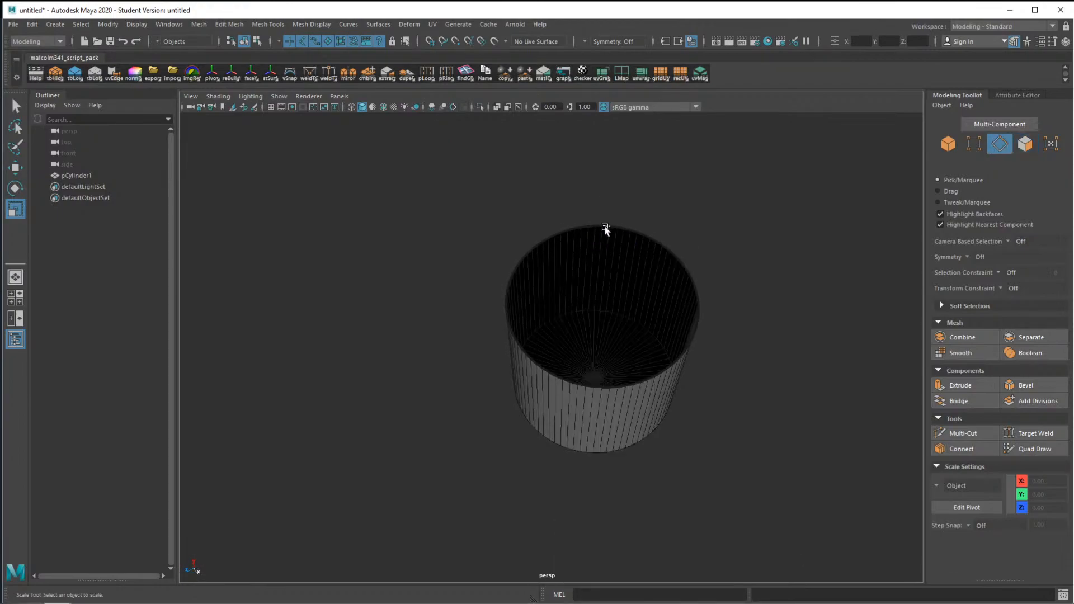
{"action": "double_click", "coordinate": [606, 229]}
{"action": "left_click_drag", "start_coordinate": [607, 230], "coordinate": [630, 263], "text": "alt"}
{"action": "key", "text": "ctrl+e"}
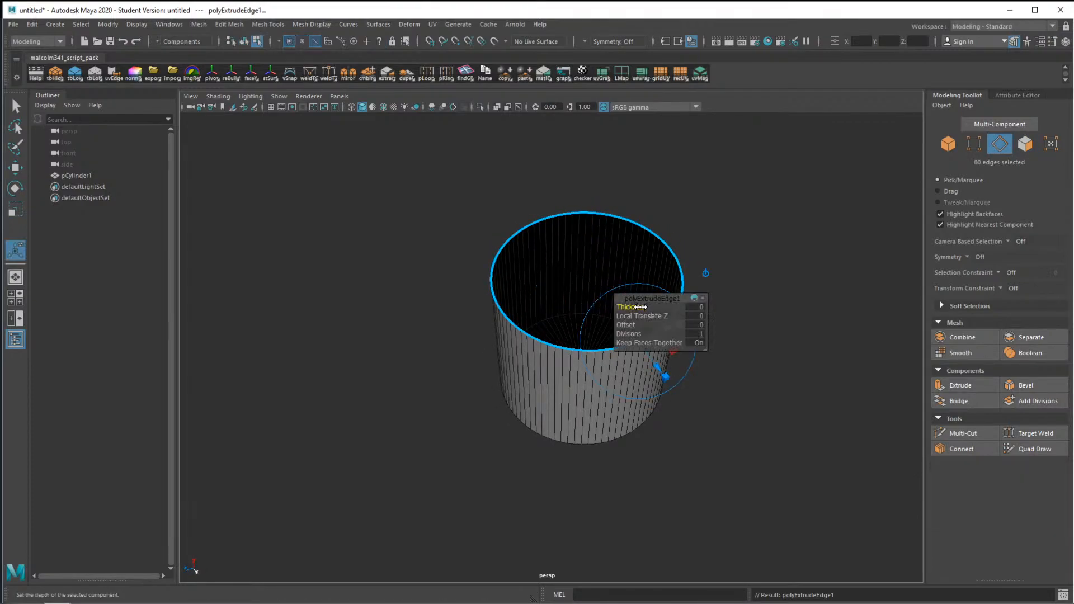
{"action": "left_click_drag", "start_coordinate": [646, 315], "coordinate": [558, 307]}
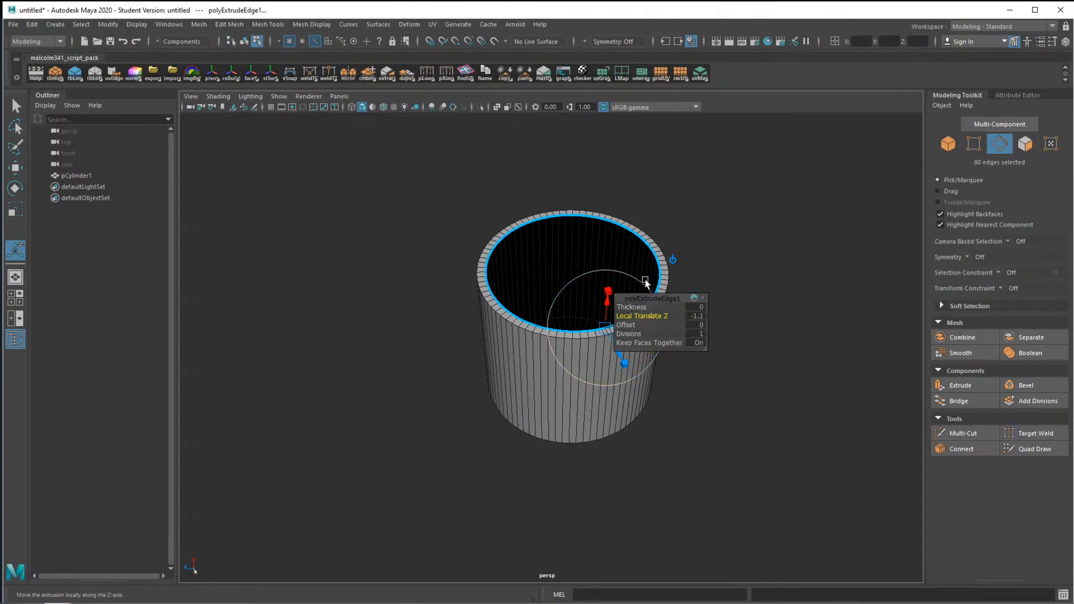
Extrude the rim's inner edge loop down inside the cylinder to about Y 0.89 to form the inner wall
{"action": "left_click_drag", "start_coordinate": [662, 263], "coordinate": [535, 344], "text": "alt"}
{"action": "key", "text": "q"}
{"action": "key", "text": "w"}
{"action": "mouse_move", "coordinate": [558, 285]}
{"action": "left_mouse_down", "text": "alt"}
{"action": "mouse_move", "coordinate": [560, 314]}
{"action": "mouse_move", "coordinate": [551, 303]}
{"action": "left_mouse_up", "text": "alt"}
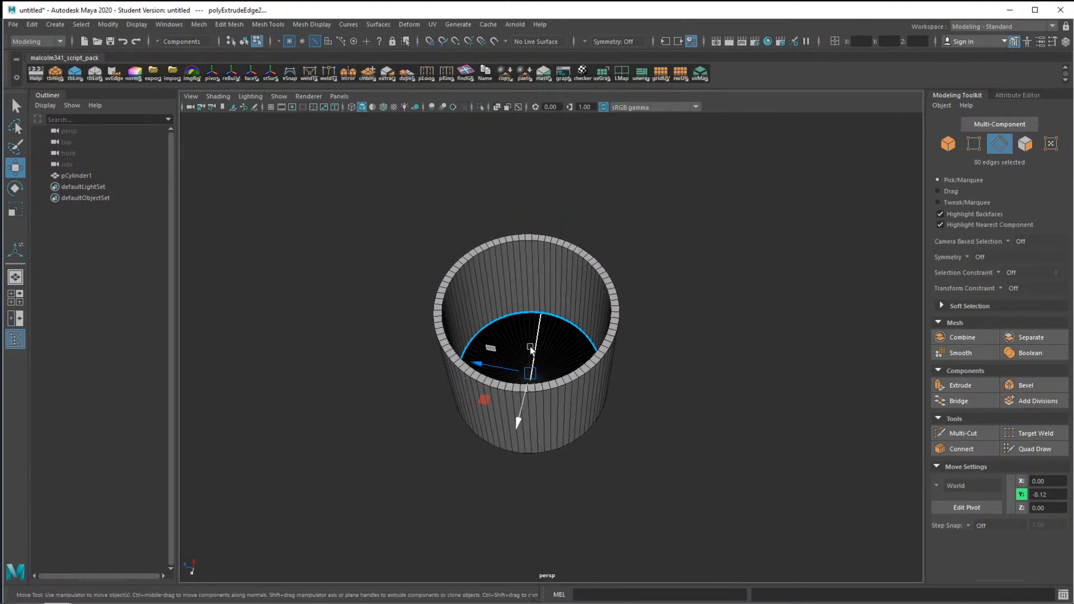
{"action": "left_click_drag", "start_coordinate": [529, 353], "coordinate": [545, 314]}
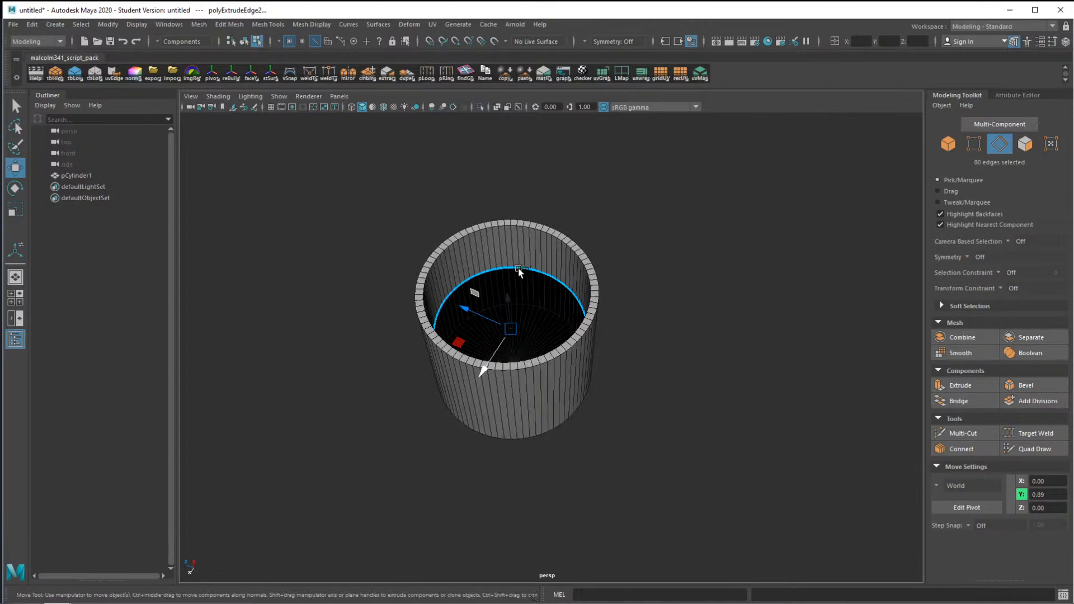
Extrude the inner wall's lower edge loop towards the centre with a Local Translate Z of about 9.8
{"action": "key", "text": "ctrl+e"}
{"action": "left_click_drag", "start_coordinate": [634, 315], "coordinate": [722, 314]}
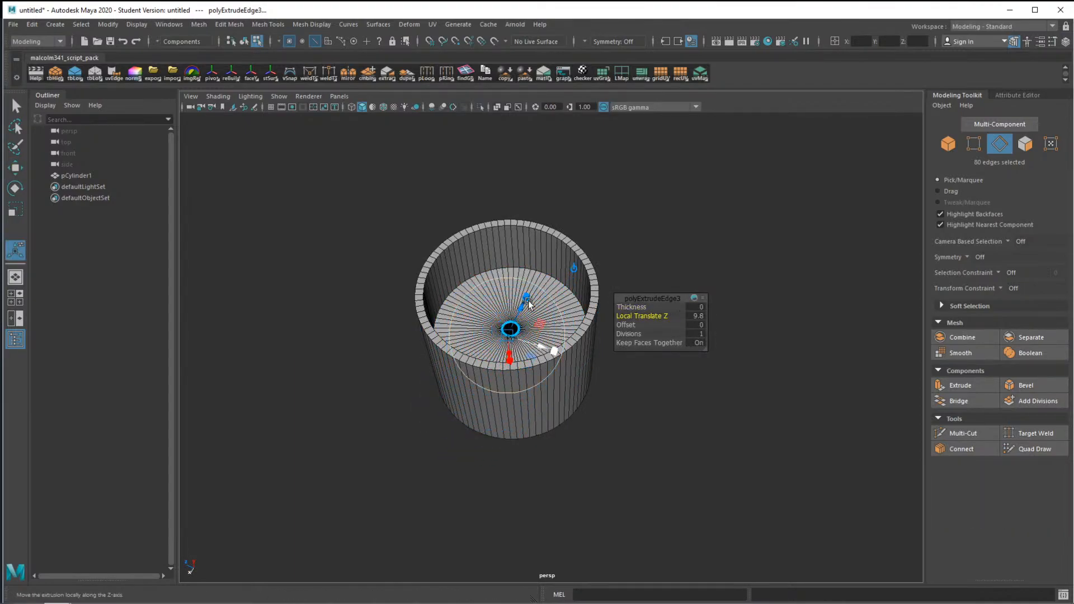
{"action": "left_click_drag", "start_coordinate": [540, 302], "coordinate": [538, 336], "text": "alt"}
Select the vertices around the small hole in the inner floor and merge them to the centre
{"action": "right_click_drag", "start_coordinate": [520, 285], "coordinate": [481, 277]}
{"action": "middle_click_drag", "start_coordinate": [550, 331], "coordinate": [555, 307], "text": "alt"}
{"action": "scroll", "coordinate": [523, 319], "scroll_direction": "up", "scroll_amount": 5}
{"action": "mouse_move", "coordinate": [489, 306]}
{"action": "left_mouse_down", "text": "alt"}
{"action": "mouse_move", "coordinate": [489, 289]}
{"action": "mouse_move", "coordinate": [547, 319]}
{"action": "mouse_move", "coordinate": [503, 290]}
{"action": "left_mouse_up", "text": "alt"}
{"action": "right_click_drag", "start_coordinate": [496, 260], "coordinate": [500, 200], "text": "shift"}
{"action": "key", "text": "ctrl+z"}
{"action": "left_click_drag", "start_coordinate": [525, 256], "coordinate": [504, 260], "text": "alt"}
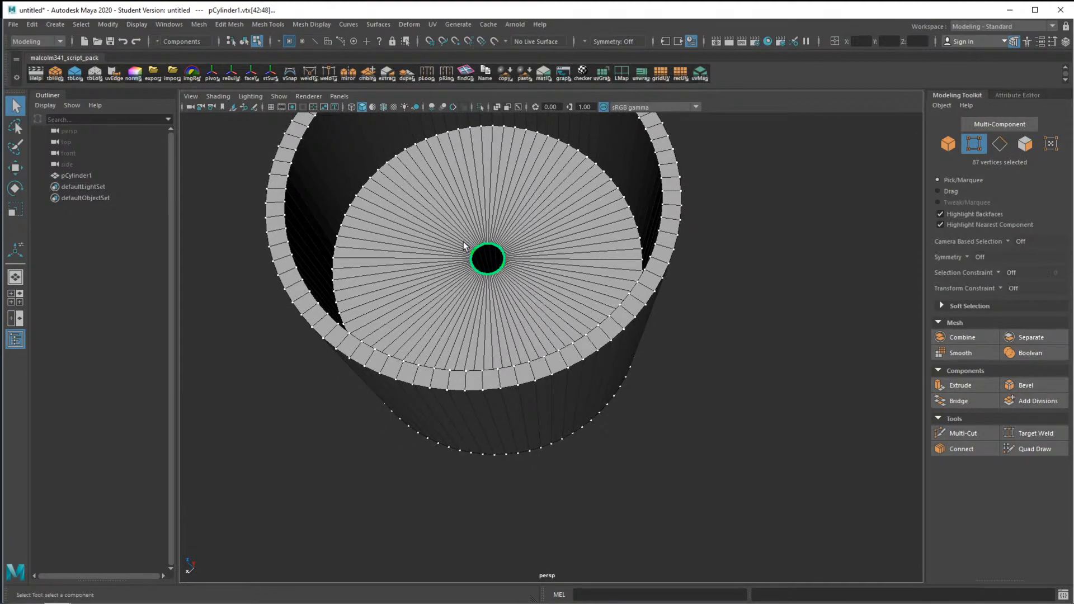
{"action": "right_click_drag", "start_coordinate": [492, 259], "coordinate": [497, 204], "text": "shift"}
{"action": "left_click_drag", "start_coordinate": [523, 254], "coordinate": [515, 183], "text": "alt"}
{"action": "mouse_move", "coordinate": [537, 322]}
{"action": "left_mouse_down", "text": "alt"}
{"action": "mouse_move", "coordinate": [547, 279]}
{"action": "mouse_move", "coordinate": [555, 312]}
{"action": "left_mouse_up", "text": "alt"}
{"action": "left_click_drag", "start_coordinate": [540, 193], "coordinate": [533, 233], "text": "alt"}
{"action": "middle_click_drag", "start_coordinate": [533, 234], "coordinate": [557, 295], "text": "alt"}
{"action": "left_click_drag", "start_coordinate": [556, 295], "coordinate": [528, 247], "text": "alt"}
{"action": "scroll", "coordinate": [532, 232], "scroll_direction": "down", "scroll_amount": 6}
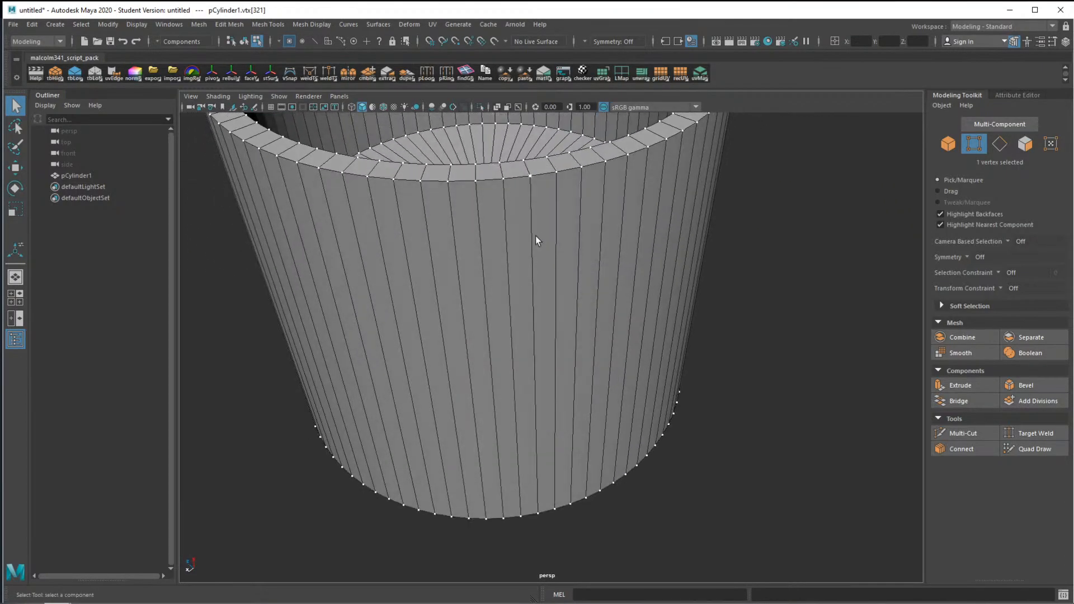
Return the cylinder to object selection and compare its smooth mesh preview with the unsmoothed display
{"action": "scroll", "coordinate": [539, 285], "scroll_direction": "up", "scroll_amount": 4}
{"action": "left_click_drag", "start_coordinate": [544, 290], "coordinate": [548, 265], "text": "alt"}
{"action": "right_click", "coordinate": [534, 285]}
{"action": "left_click", "coordinate": [575, 268]}
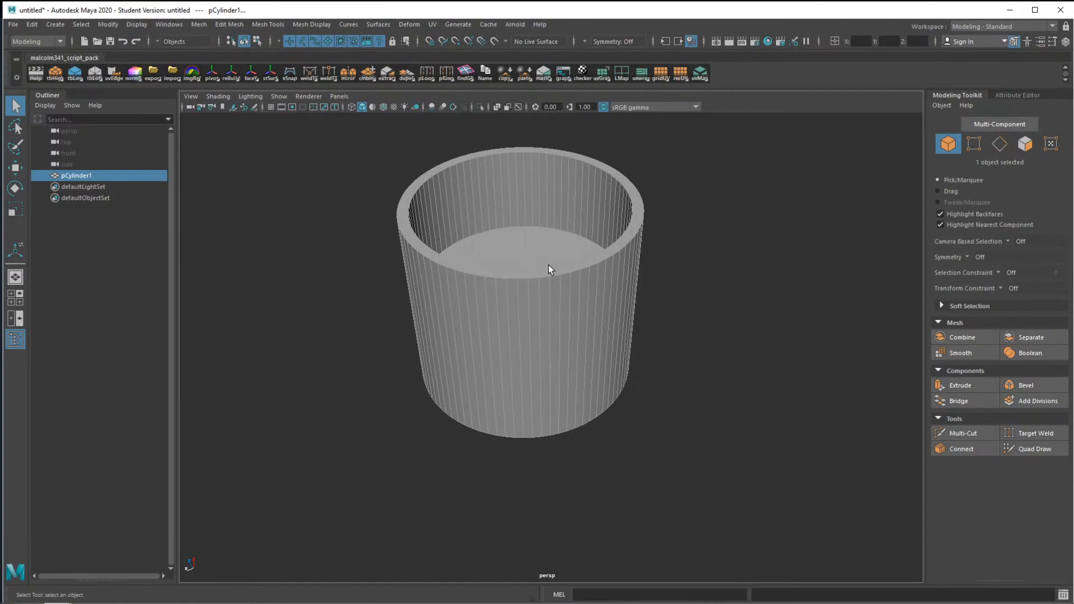
{"action": "key", "text": "3"}
{"action": "key", "text": "1"}
{"action": "key", "text": "3"}
{"action": "key", "text": "1"}
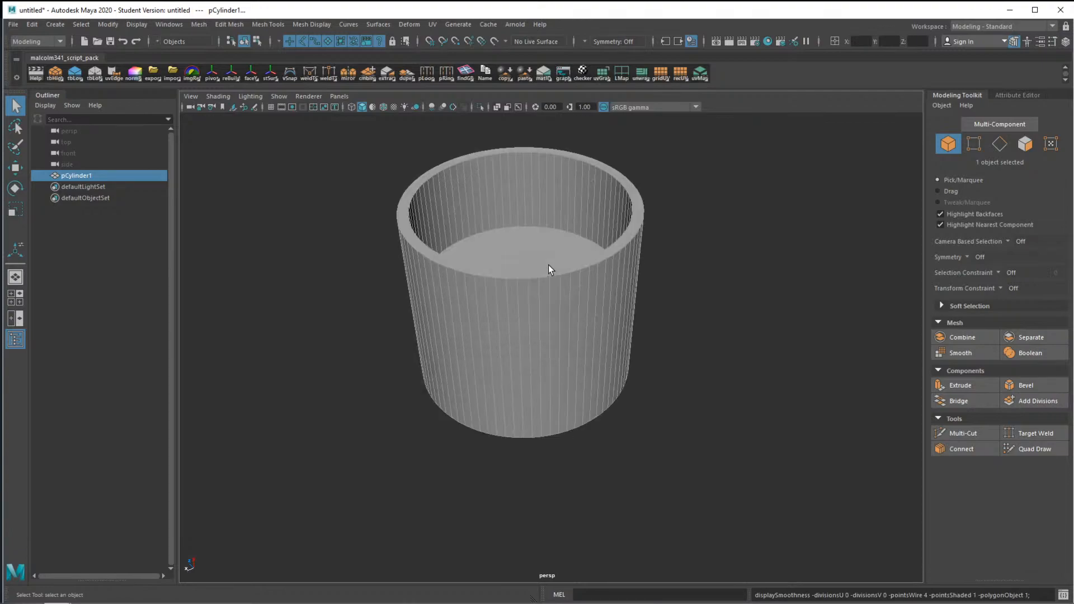
{"action": "key", "text": "3"}
{"action": "key", "text": "1"}
{"action": "left_click_drag", "start_coordinate": [523, 272], "coordinate": [494, 249], "text": "alt"}
{"action": "key", "text": "3"}
{"action": "key", "text": "1"}
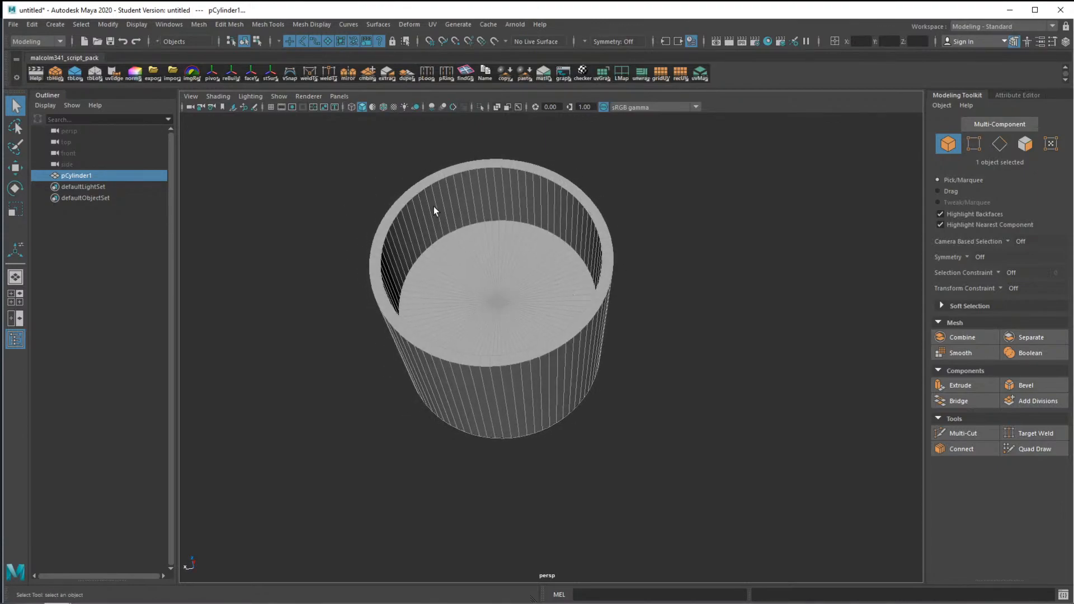
Bevel the inner and outer rim edge loops together with the edge loop around the inner floor
{"action": "left_click_drag", "start_coordinate": [432, 210], "coordinate": [439, 211], "text": "alt"}
{"action": "right_click_drag", "start_coordinate": [438, 211], "coordinate": [425, 187]}
{"action": "double_click", "coordinate": [424, 182]}
{"action": "left_click_drag", "start_coordinate": [431, 196], "coordinate": [548, 351], "text": "alt"}
{"action": "double_click", "coordinate": [411, 199], "text": "shift"}
{"action": "double_click", "coordinate": [456, 210], "text": "shift"}
{"action": "left_click_drag", "start_coordinate": [532, 404], "coordinate": [538, 291], "text": "alt"}
{"action": "key", "text": "ctrl+b"}
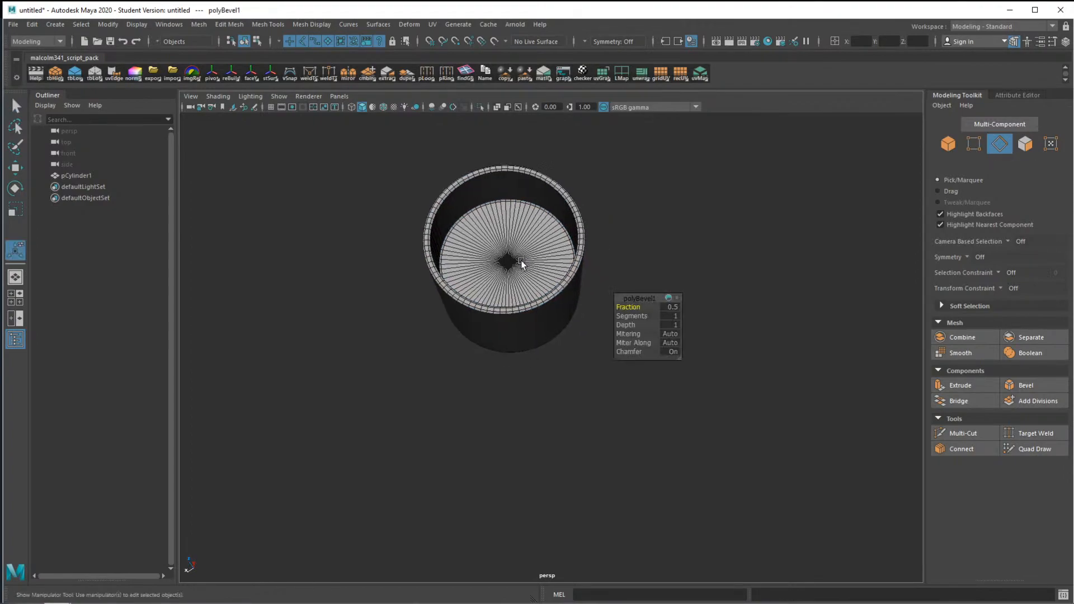
Turn Chamfer off for the bevel and raise its fraction to about 0.987, using the slowest drag speed
{"action": "scroll", "coordinate": [516, 242], "scroll_direction": "up", "scroll_amount": 3}
{"action": "left_click", "coordinate": [669, 298]}
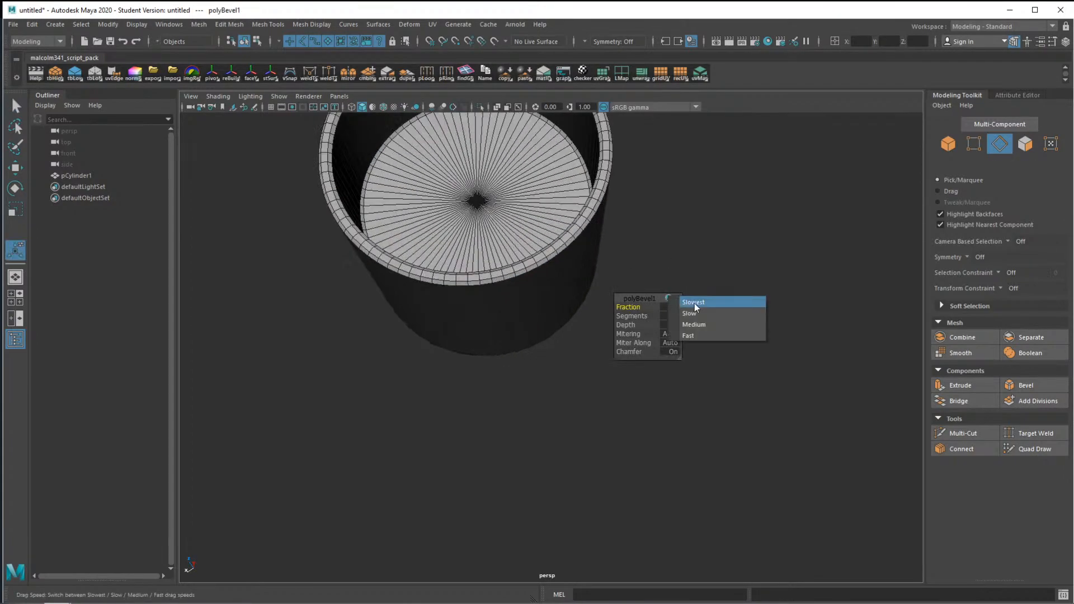
{"action": "left_click", "coordinate": [695, 304]}
{"action": "middle_click_drag", "start_coordinate": [508, 216], "coordinate": [513, 348], "text": "alt"}
{"action": "left_click_drag", "start_coordinate": [512, 348], "coordinate": [518, 299], "text": "alt"}
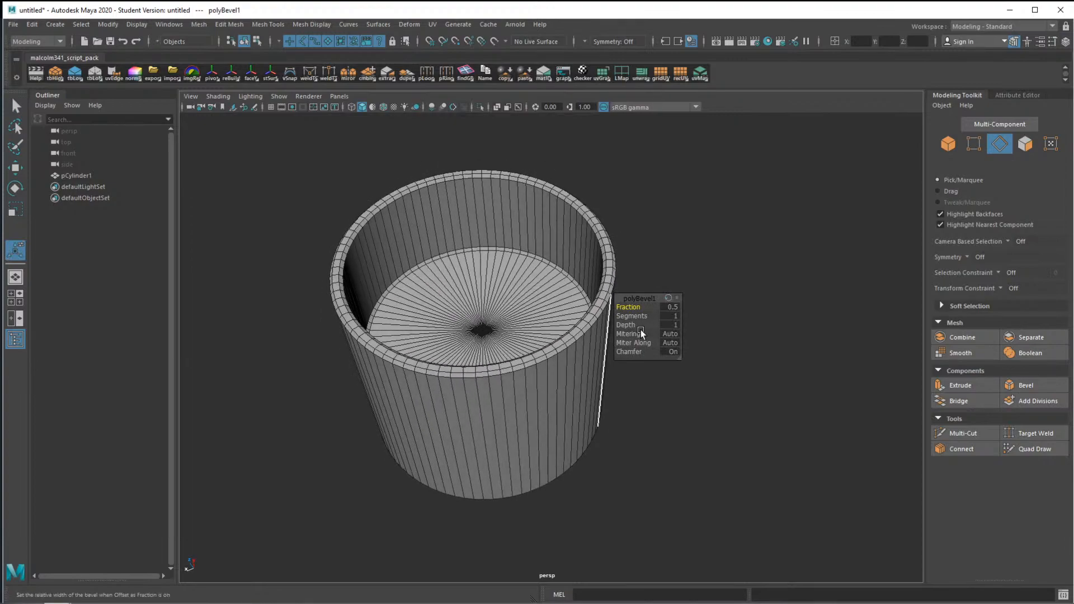
{"action": "left_click", "coordinate": [672, 352]}
{"action": "left_click_drag", "start_coordinate": [608, 308], "coordinate": [884, 296]}
{"action": "scroll", "coordinate": [586, 330], "scroll_direction": "up", "scroll_amount": 10}
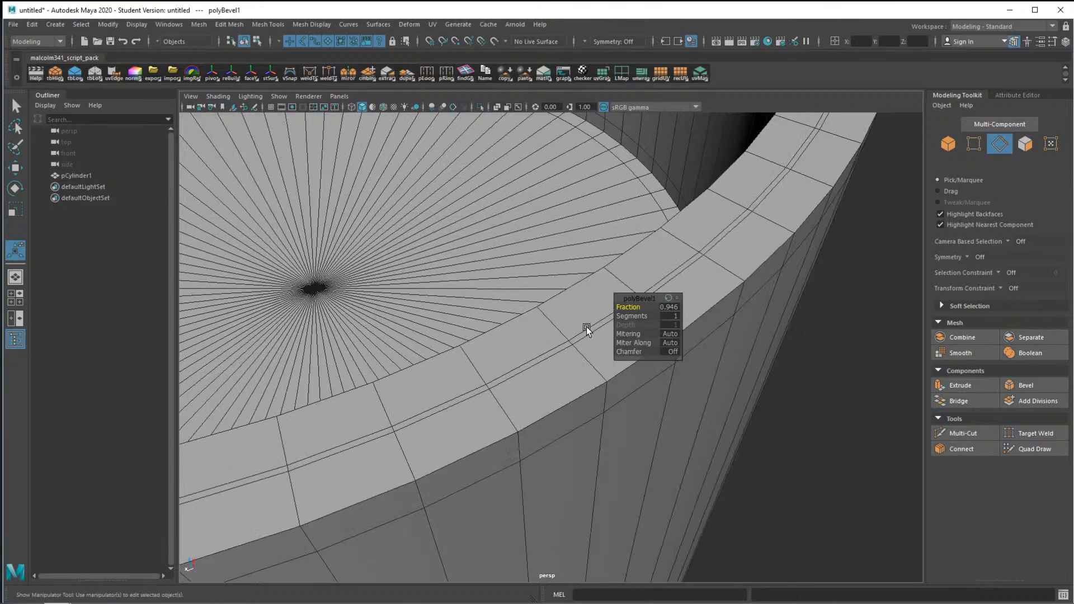
{"action": "left_click_drag", "start_coordinate": [634, 308], "coordinate": [658, 307]}
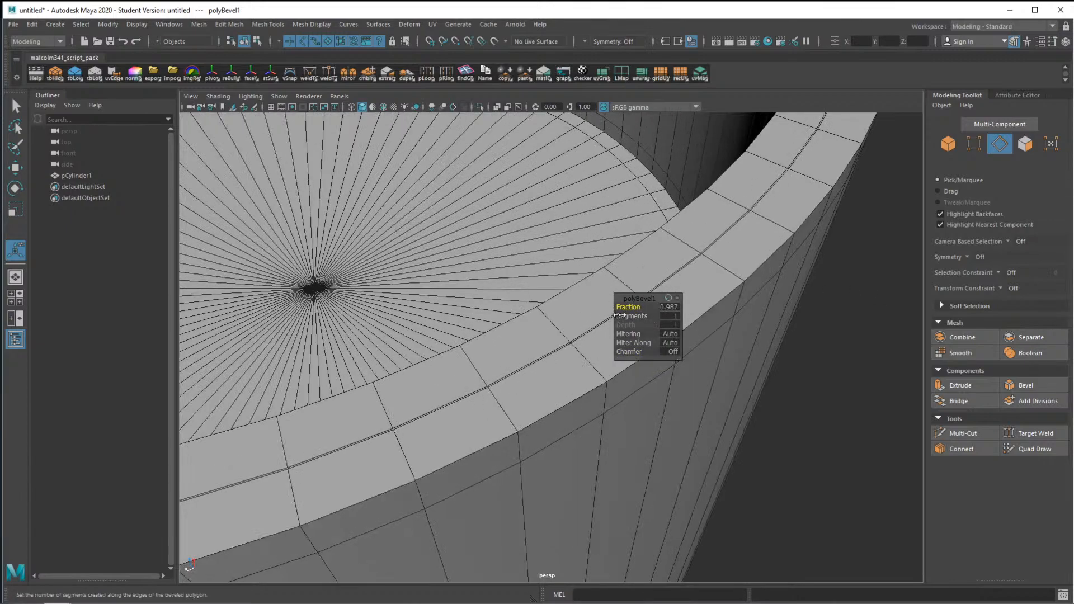
Delete the nearly overlapping edge loops running along the middle of the top rim, including their vertices
{"action": "mouse_move", "coordinate": [582, 333]}
{"action": "left_mouse_down", "text": "alt"}
{"action": "mouse_move", "coordinate": [573, 324]}
{"action": "mouse_move", "coordinate": [581, 334]}
{"action": "left_mouse_up", "text": "alt"}
{"action": "double_click", "coordinate": [581, 336]}
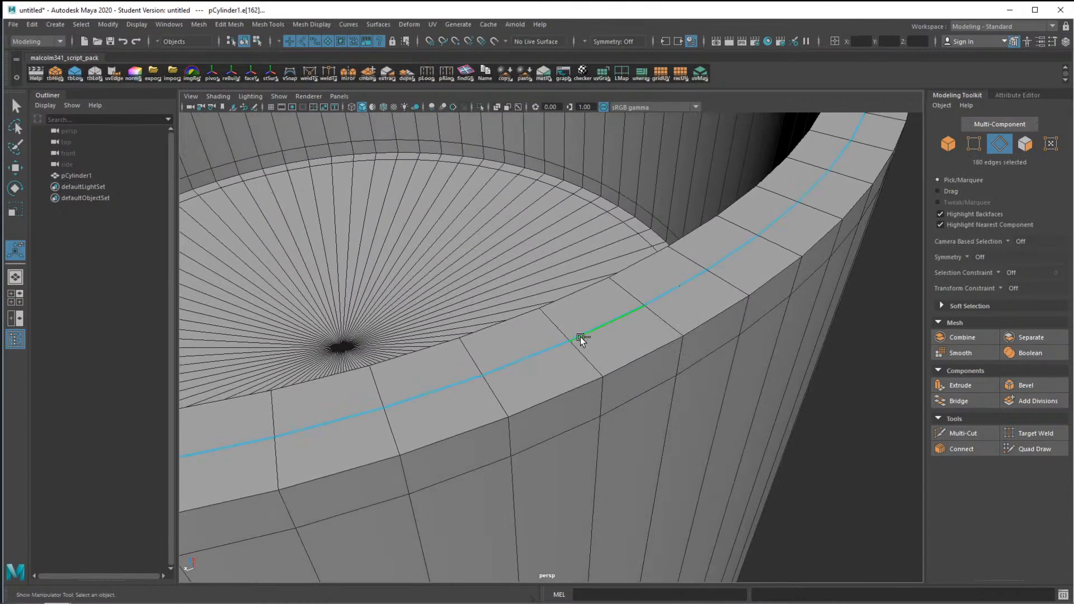
{"action": "key", "text": "ctrl+Delete"}
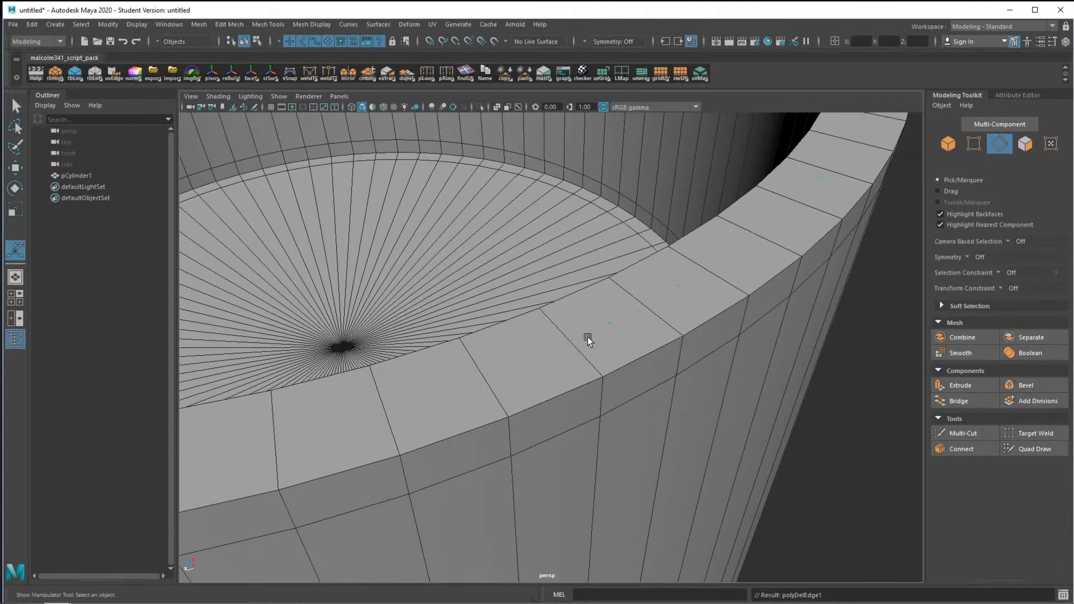
Move the support edge loops on the inner and outer walls up closer to the rim, checking the smooth mesh preview
{"action": "scroll", "coordinate": [591, 325], "scroll_direction": "down", "scroll_amount": 7}
{"action": "key", "text": "3"}
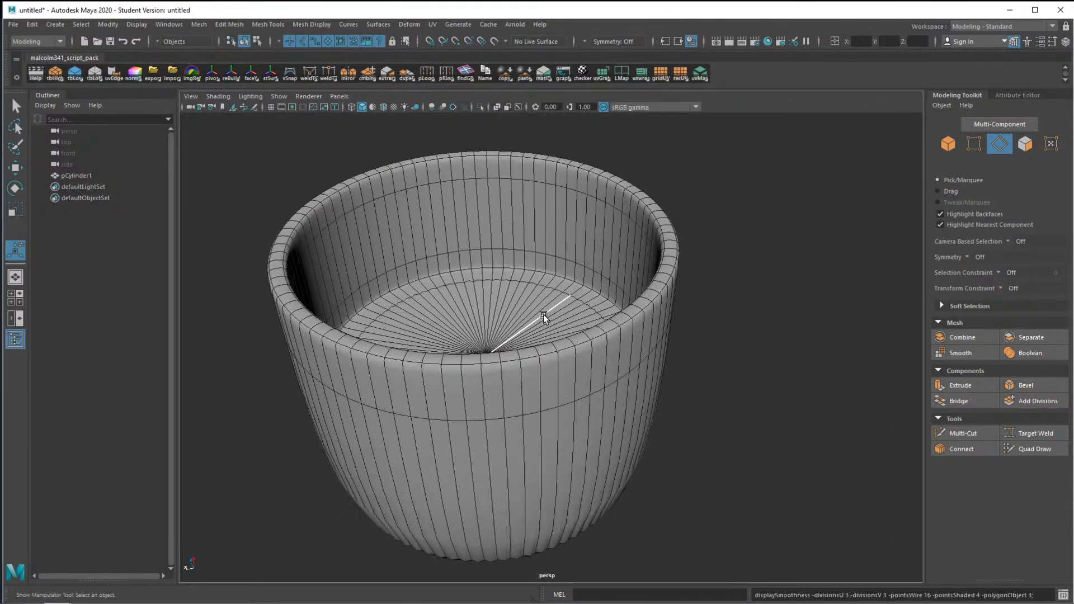
{"action": "left_click_drag", "start_coordinate": [542, 315], "coordinate": [529, 330], "text": "alt"}
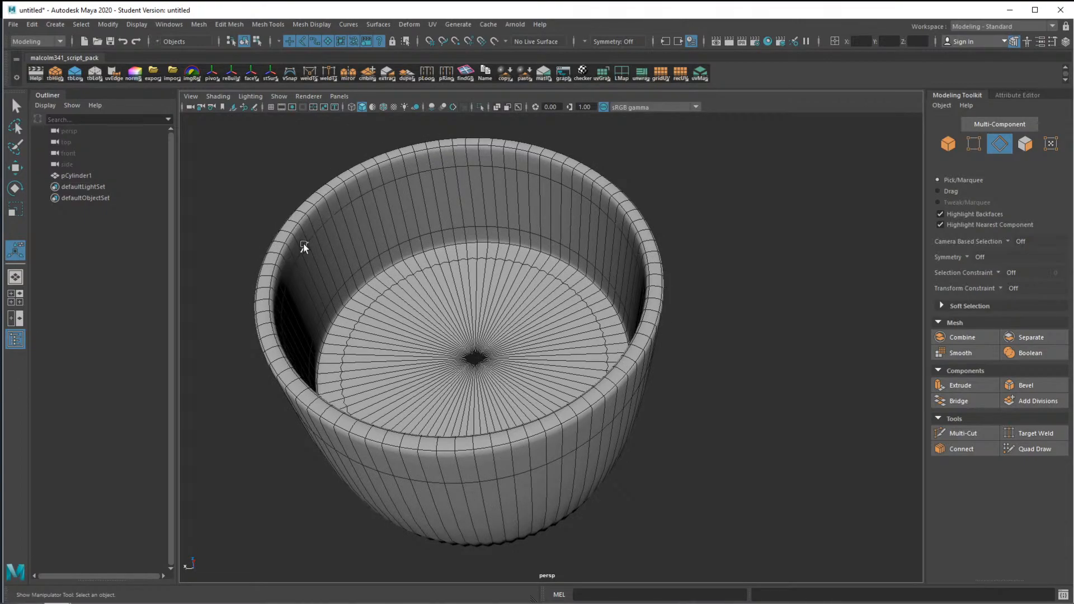
{"action": "key", "text": "1"}
{"action": "left_click_drag", "start_coordinate": [455, 389], "coordinate": [407, 246], "text": "alt"}
{"action": "double_click", "coordinate": [438, 330]}
{"action": "key", "text": "w"}
{"action": "left_click_drag", "start_coordinate": [458, 214], "coordinate": [454, 225]}
{"action": "key", "text": "3"}
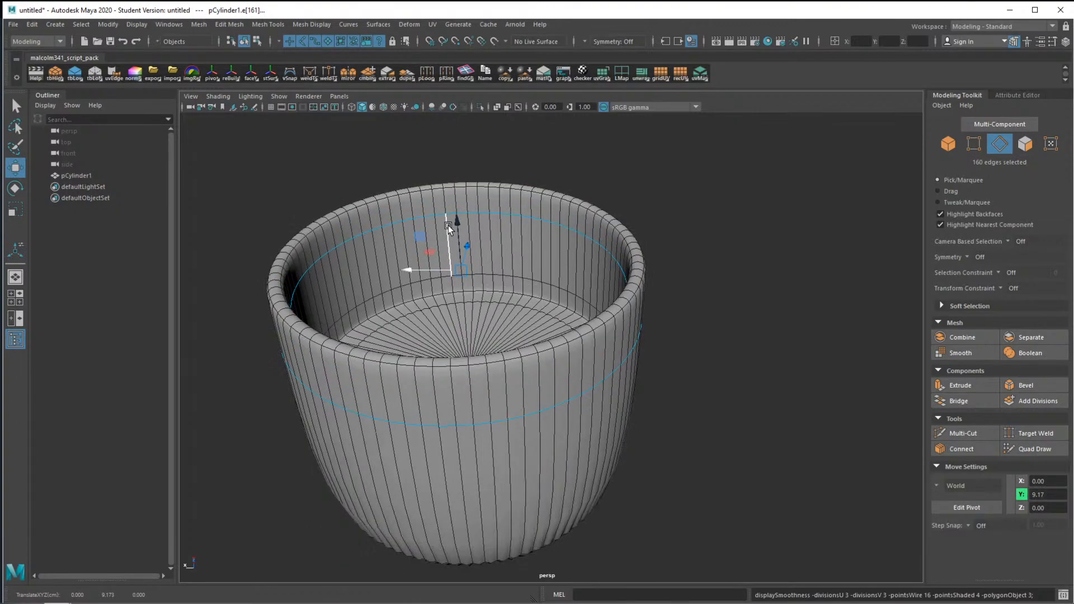
{"action": "key", "text": "1"}
{"action": "left_click_drag", "start_coordinate": [453, 217], "coordinate": [456, 216]}
Bevel the cylinder's bottom outer edge loop with Chamfer off and reduce the fraction to tighten its support loops
{"action": "left_click_drag", "start_coordinate": [504, 342], "coordinate": [507, 302], "text": "alt"}
{"action": "scroll", "coordinate": [506, 309], "scroll_direction": "down", "scroll_amount": 6}
{"action": "mouse_move", "coordinate": [505, 419]}
{"action": "left_mouse_down", "text": "alt"}
{"action": "mouse_move", "coordinate": [510, 383]}
{"action": "mouse_move", "coordinate": [514, 424]}
{"action": "left_mouse_up", "text": "alt"}
{"action": "double_click", "coordinate": [514, 419]}
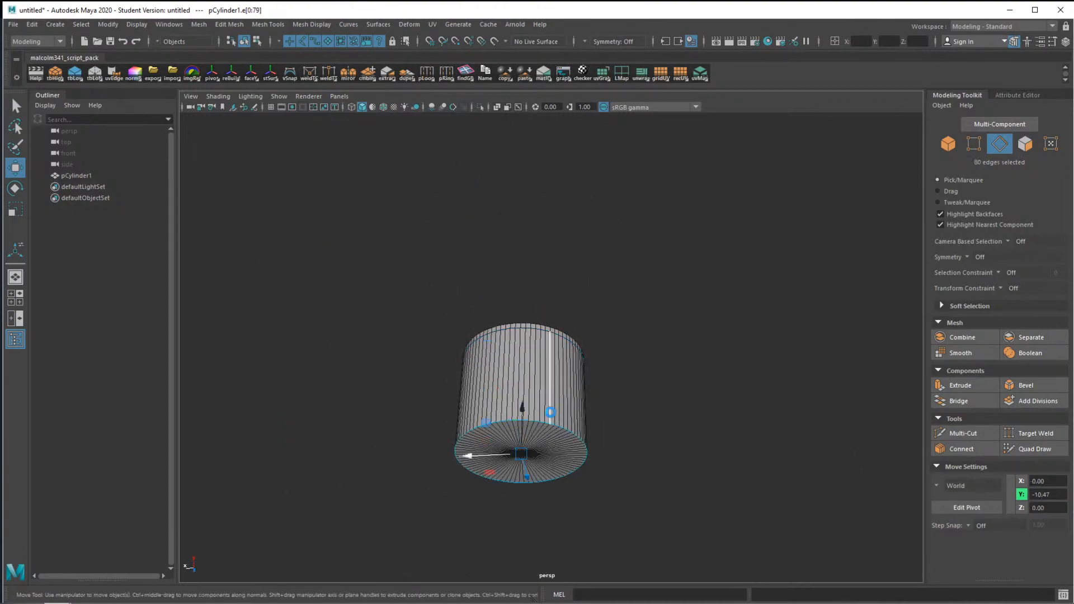
{"action": "key", "text": "ctrl+b"}
{"action": "left_click_drag", "start_coordinate": [532, 386], "coordinate": [538, 404], "text": "alt"}
{"action": "left_click_drag", "start_coordinate": [635, 307], "coordinate": [620, 307]}
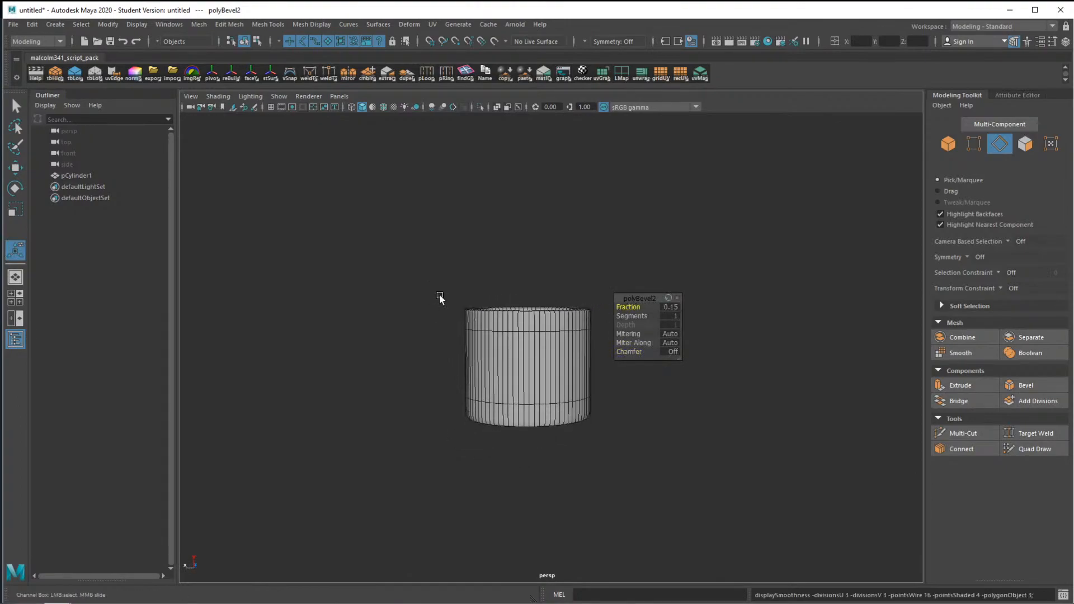
{"action": "scroll", "coordinate": [532, 408], "scroll_direction": "up", "scroll_amount": 3}
{"action": "left_click_drag", "start_coordinate": [532, 408], "coordinate": [563, 420], "text": "alt"}
{"action": "left_click_drag", "start_coordinate": [629, 307], "coordinate": [547, 412]}
Select the inner floor's 241 vertices in the wireframe front view and move them down towards the cylinder's base
{"action": "right_click_drag", "start_coordinate": [486, 285], "coordinate": [476, 255]}
{"action": "left_click_drag", "start_coordinate": [539, 335], "coordinate": [520, 385], "text": "alt"}
{"action": "key", "text": "space"}
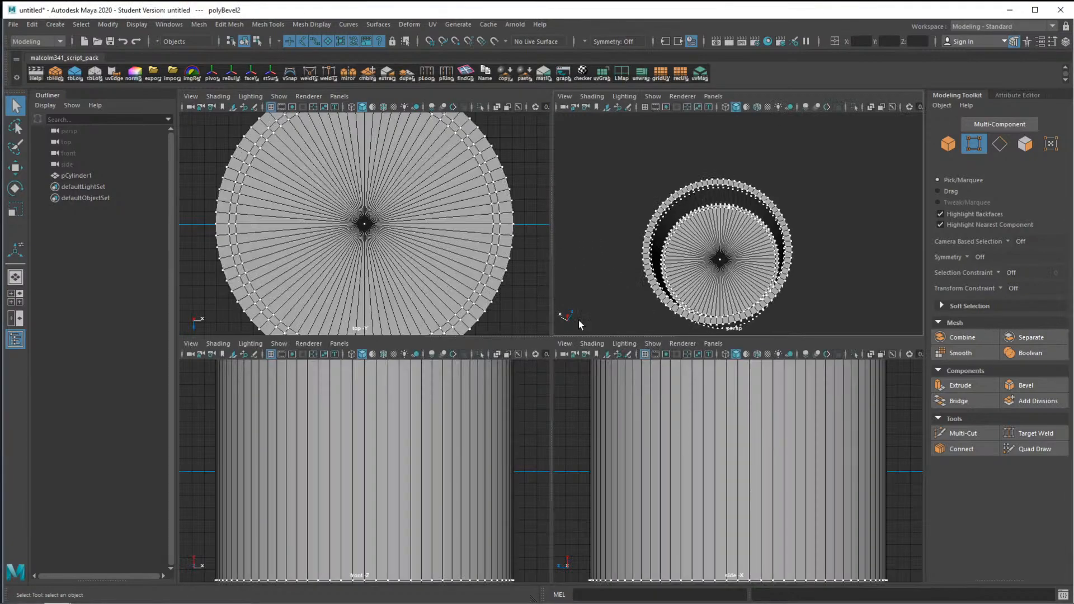
{"action": "key", "text": "f"}
{"action": "key", "text": "space"}
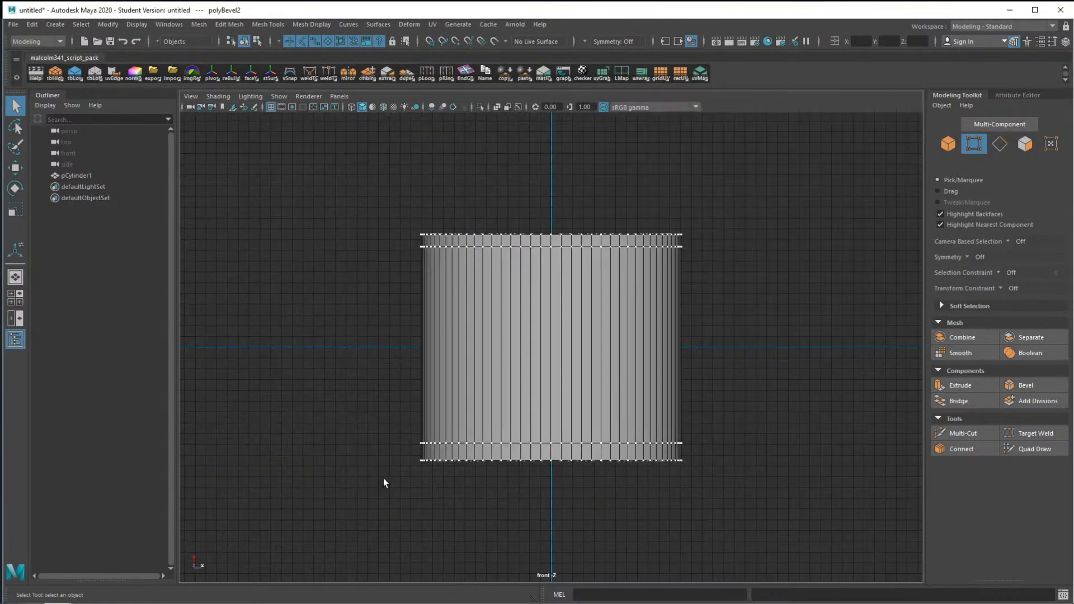
{"action": "left_click", "coordinate": [353, 107]}
{"action": "left_click_drag", "start_coordinate": [367, 309], "coordinate": [710, 349]}
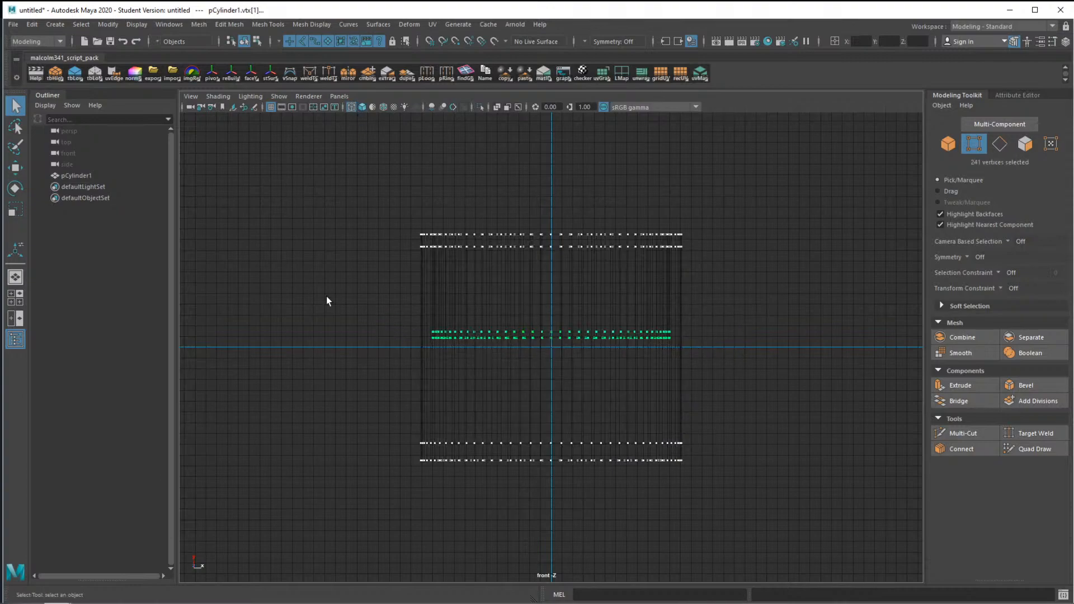
{"action": "key", "text": "w"}
{"action": "left_click_drag", "start_coordinate": [552, 291], "coordinate": [543, 362]}
{"action": "key", "text": "space"}
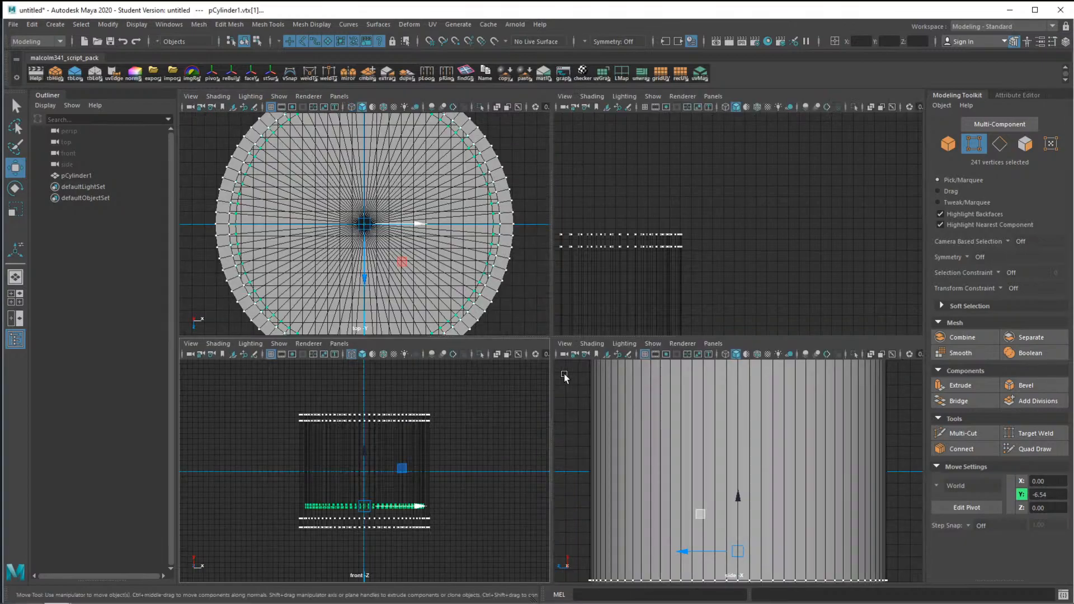
Fine-tune the inner floor's height to about Y -7.73, just above the outer base's support loop
{"action": "mouse_move", "coordinate": [727, 235]}
{"action": "left_mouse_down", "text": "alt"}
{"action": "mouse_move", "coordinate": [730, 271]}
{"action": "mouse_move", "coordinate": [722, 195]}
{"action": "mouse_move", "coordinate": [723, 237]}
{"action": "left_mouse_up", "text": "alt"}
{"action": "key", "text": "space"}
{"action": "left_click_drag", "start_coordinate": [557, 374], "coordinate": [552, 379]}
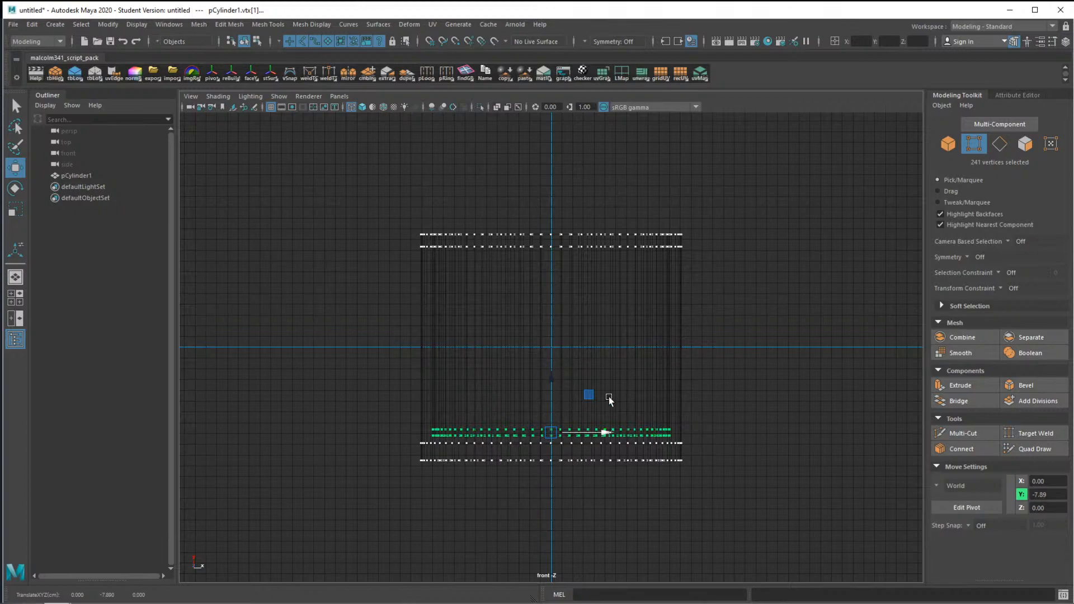
{"action": "left_click_drag", "start_coordinate": [555, 381], "coordinate": [551, 381]}
{"action": "key", "text": "space"}
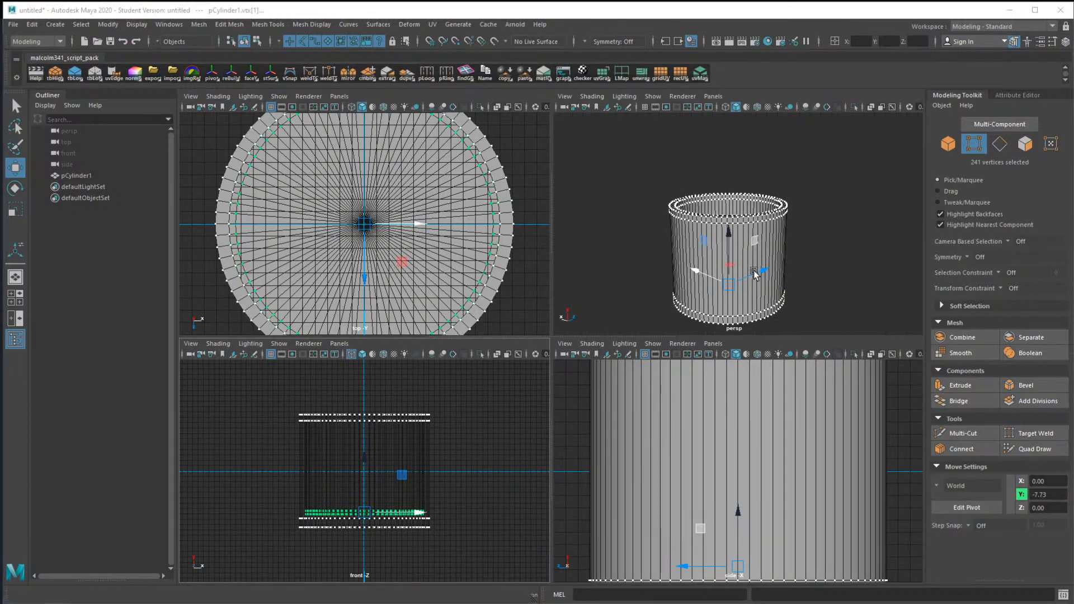
Preview the cylinder smoothed in the perspective view and examine its underside
{"action": "key", "text": "space"}
{"action": "left_click_drag", "start_coordinate": [710, 278], "coordinate": [608, 306], "text": "alt"}
{"action": "key", "text": "3"}
{"action": "right_click_drag", "start_coordinate": [608, 305], "coordinate": [660, 272]}
{"action": "left_click", "coordinate": [730, 288]}
{"action": "left_click_drag", "start_coordinate": [647, 278], "coordinate": [602, 306], "text": "alt"}
{"action": "scroll", "coordinate": [633, 318], "scroll_direction": "down", "scroll_amount": 5}
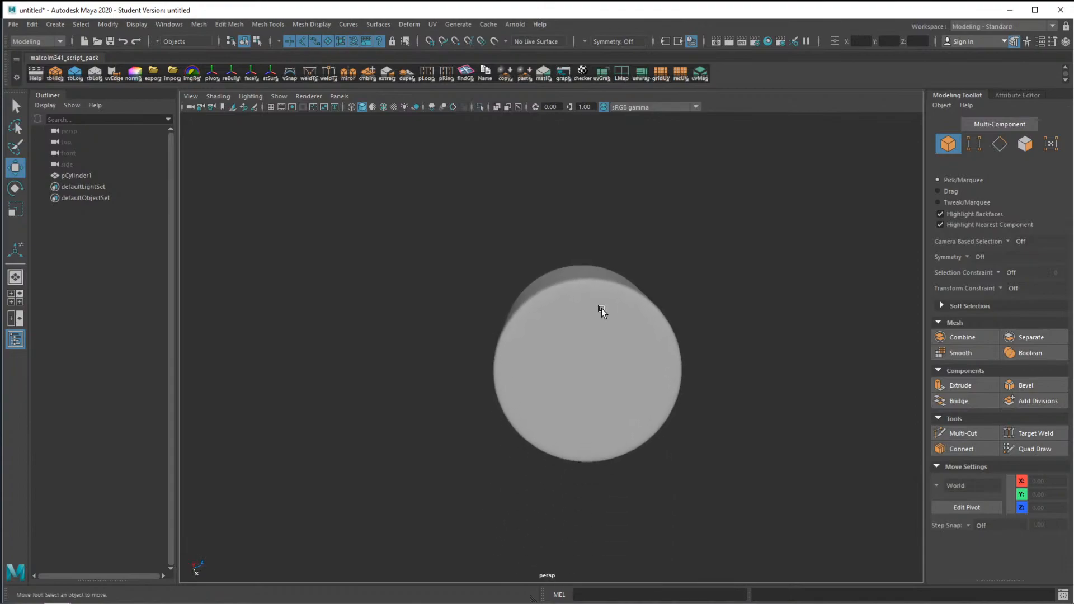
Delete the 80 faces inside the support loop on the cylinder's bottom cap
{"action": "left_click", "coordinate": [602, 350]}
{"action": "right_click_drag", "start_coordinate": [612, 300], "coordinate": [616, 257]}
{"action": "middle_click_drag", "start_coordinate": [589, 295], "coordinate": [586, 303], "text": "alt"}
{"action": "key", "text": "1"}
{"action": "left_click", "coordinate": [572, 265]}
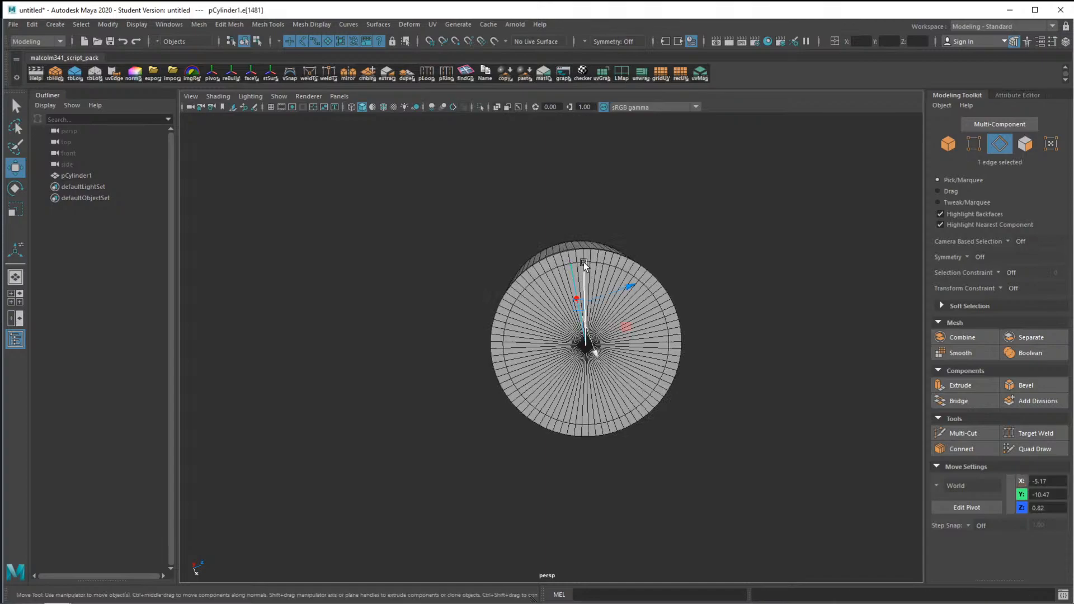
{"action": "double_click", "coordinate": [584, 262]}
{"action": "right_click_drag", "start_coordinate": [590, 273], "coordinate": [591, 311]}
{"action": "mouse_move", "coordinate": [611, 325]}
{"action": "left_mouse_down"}
{"action": "mouse_move", "coordinate": [595, 312]}
{"action": "mouse_move", "coordinate": [557, 327]}
{"action": "mouse_move", "coordinate": [556, 360]}
{"action": "mouse_move", "coordinate": [595, 346]}
{"action": "mouse_move", "coordinate": [569, 356]}
{"action": "mouse_move", "coordinate": [603, 361]}
{"action": "left_mouse_up"}
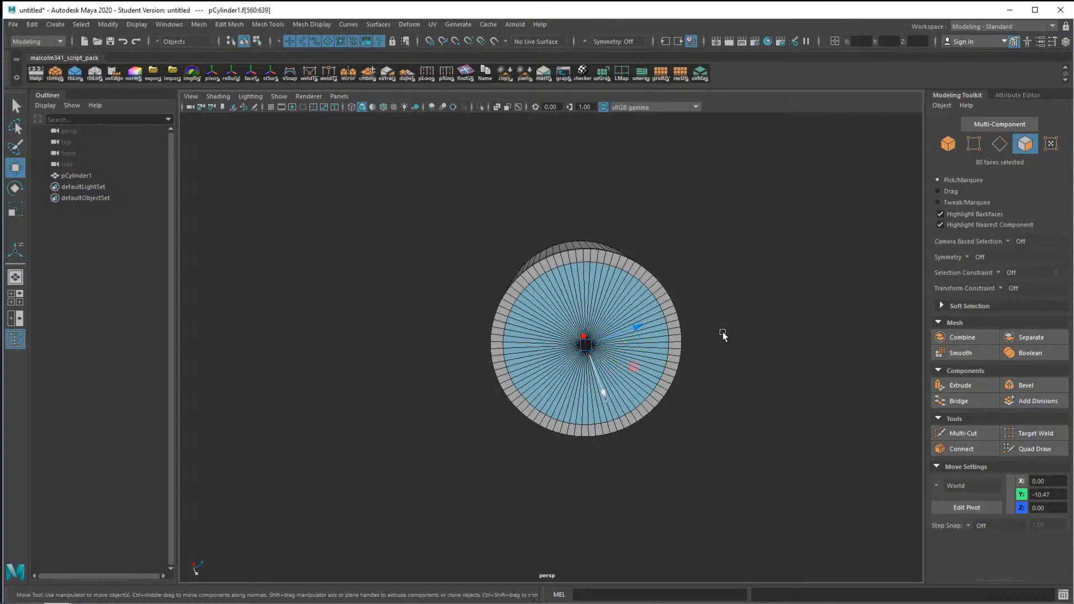
Extrude the open border edge of the bottom up into the base, to about Y -9.72
{"action": "key", "text": "ctrl+e"}
{"action": "left_click_drag", "start_coordinate": [640, 305], "coordinate": [634, 250], "text": "alt"}
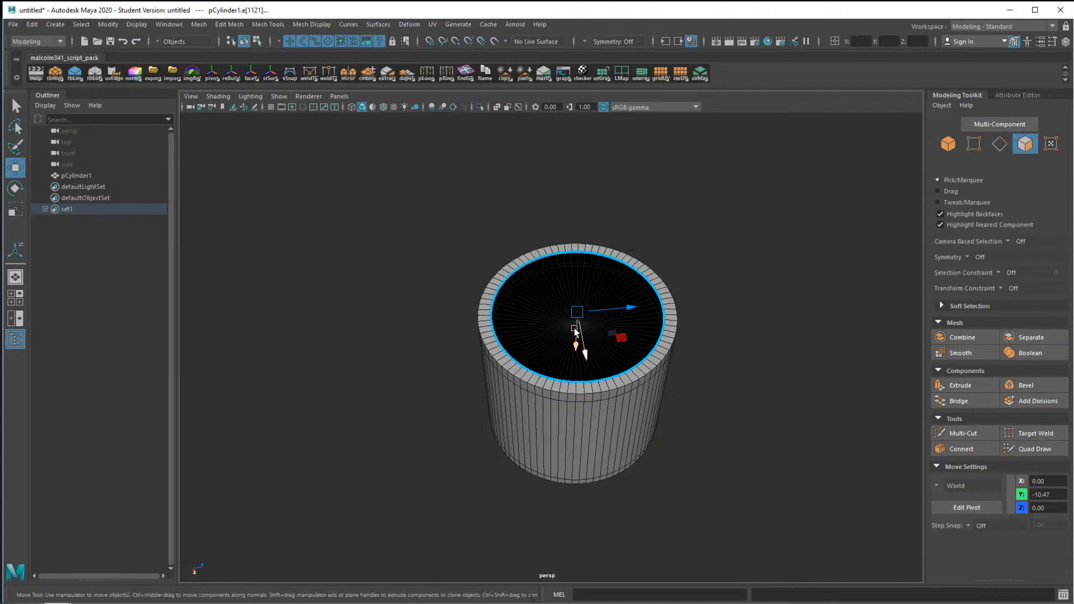
{"action": "left_click_drag", "start_coordinate": [576, 334], "coordinate": [536, 279], "text": "shift"}
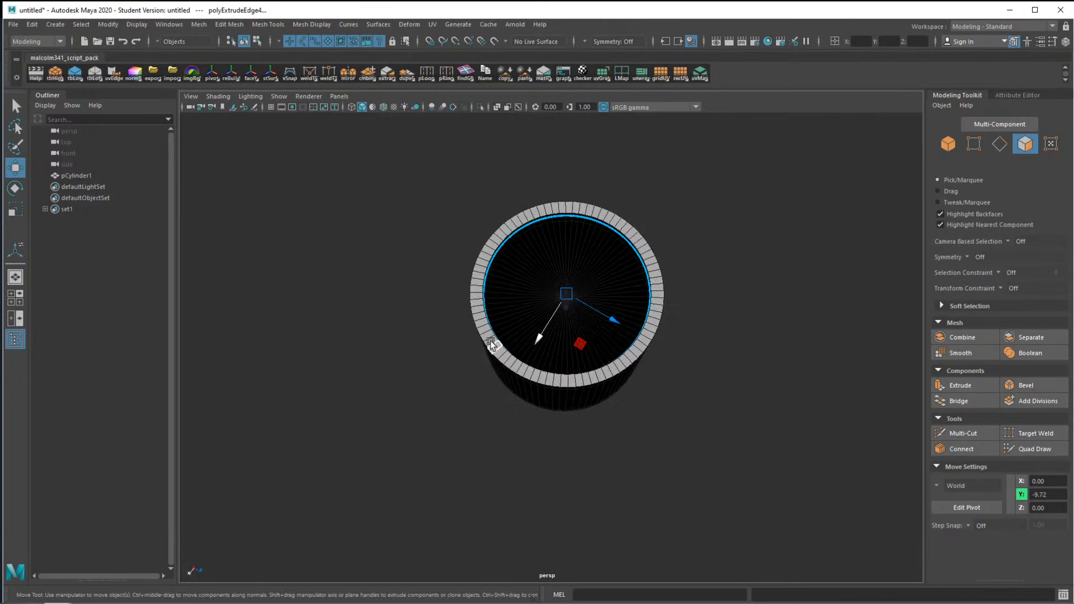
Extrude the recessed border edge inward with Local Translate Z at medium drag speed, leaving only a small hole at the centre
{"action": "mouse_move", "coordinate": [649, 319]}
{"action": "left_mouse_down", "text": "alt"}
{"action": "mouse_move", "coordinate": [640, 288]}
{"action": "mouse_move", "coordinate": [631, 315]}
{"action": "left_mouse_up", "text": "alt"}
{"action": "key", "text": "ctrl+e"}
{"action": "left_click", "coordinate": [638, 316]}
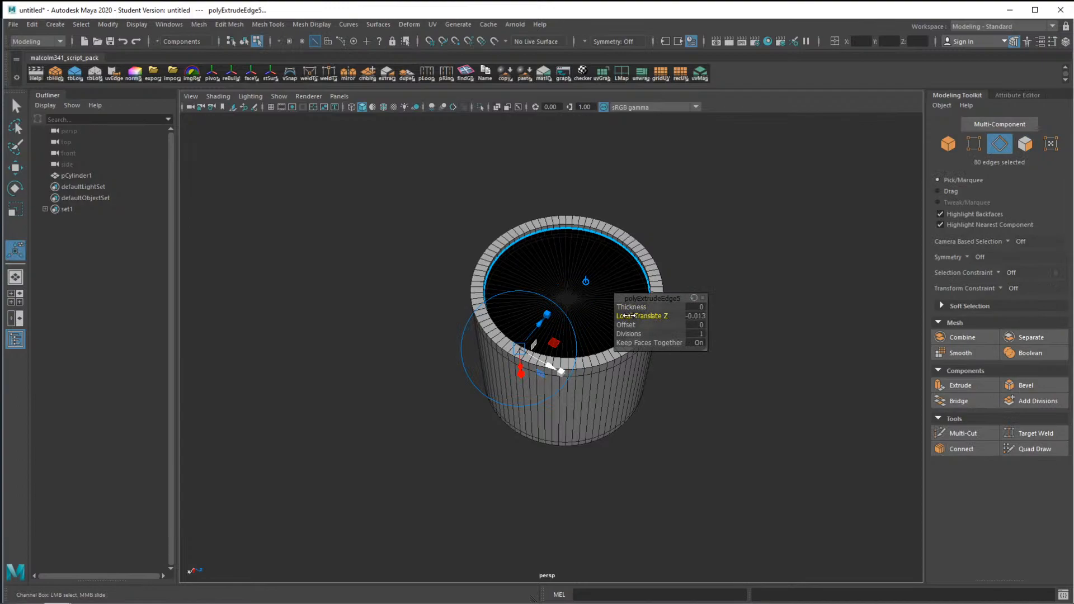
{"action": "middle_click_drag", "start_coordinate": [757, 309], "coordinate": [870, 309]}
{"action": "left_click", "coordinate": [693, 298]}
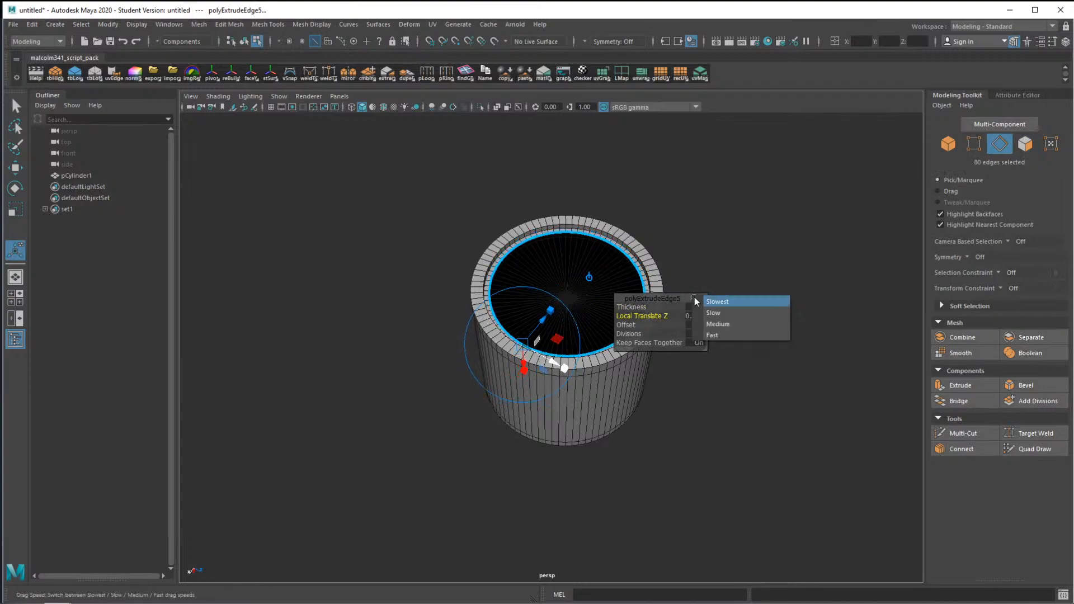
{"action": "left_click", "coordinate": [724, 324]}
{"action": "left_click_drag", "start_coordinate": [641, 315], "coordinate": [606, 301]}
Switch to vertices and turn on Camera Based Selection for working on the underside's small central hole
{"action": "right_click_drag", "start_coordinate": [565, 281], "coordinate": [566, 253]}
{"action": "scroll", "coordinate": [589, 281], "scroll_direction": "up", "scroll_amount": 4}
{"action": "left_click_drag", "start_coordinate": [590, 281], "coordinate": [683, 339], "text": "alt"}
{"action": "scroll", "coordinate": [575, 365], "scroll_direction": "down", "scroll_amount": 5}
{"action": "left_click_drag", "start_coordinate": [393, 350], "coordinate": [515, 368], "text": "alt"}
{"action": "scroll", "coordinate": [405, 349], "scroll_direction": "up", "scroll_amount": 5}
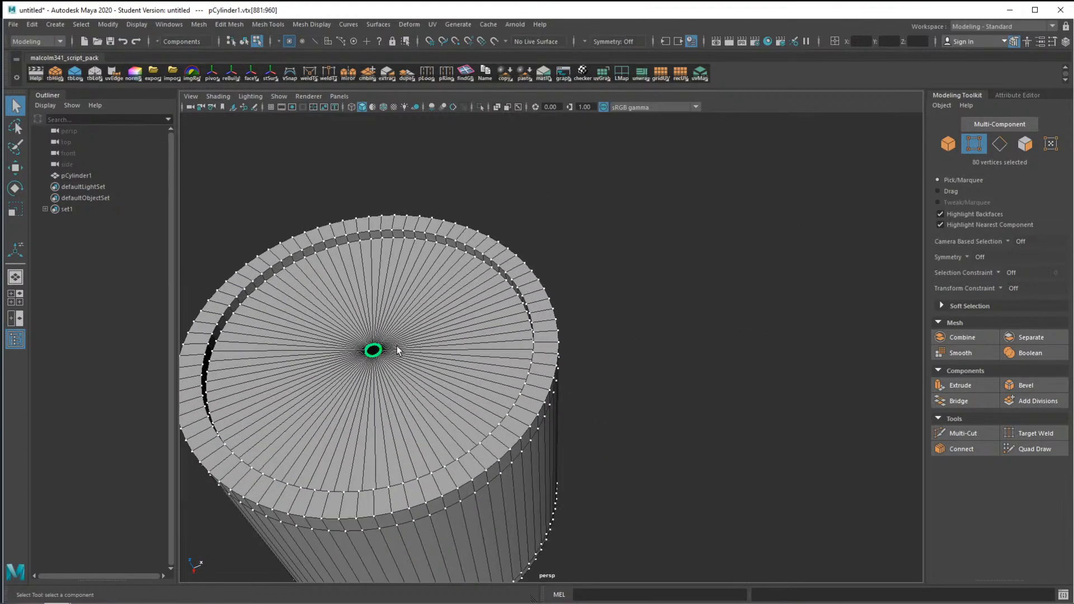
{"action": "left_click", "coordinate": [1006, 241]}
{"action": "left_click", "coordinate": [1032, 257]}
{"action": "scroll", "coordinate": [530, 289], "scroll_direction": "up", "scroll_amount": 1}
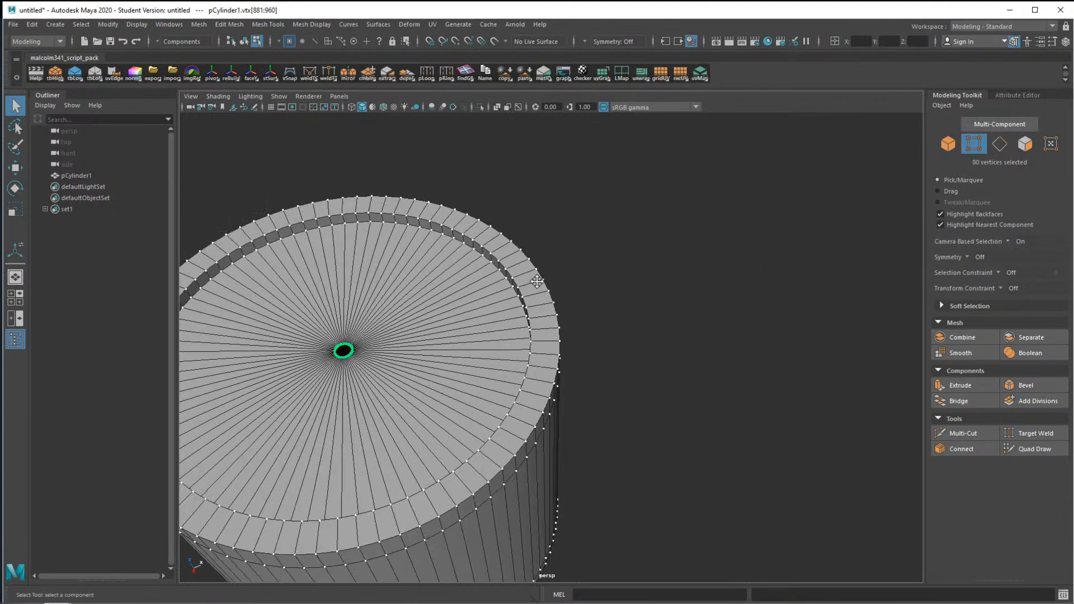
Try to merge the vertices around the underside's central hole to their center, and undo the merge
{"action": "middle_click_drag", "start_coordinate": [530, 290], "coordinate": [685, 262], "text": "alt"}
{"action": "left_click_drag", "start_coordinate": [525, 343], "coordinate": [508, 329], "text": "alt"}
{"action": "right_click_drag", "start_coordinate": [487, 326], "coordinate": [500, 264], "text": "shift"}
{"action": "scroll", "coordinate": [517, 288], "scroll_direction": "down", "scroll_amount": 2}
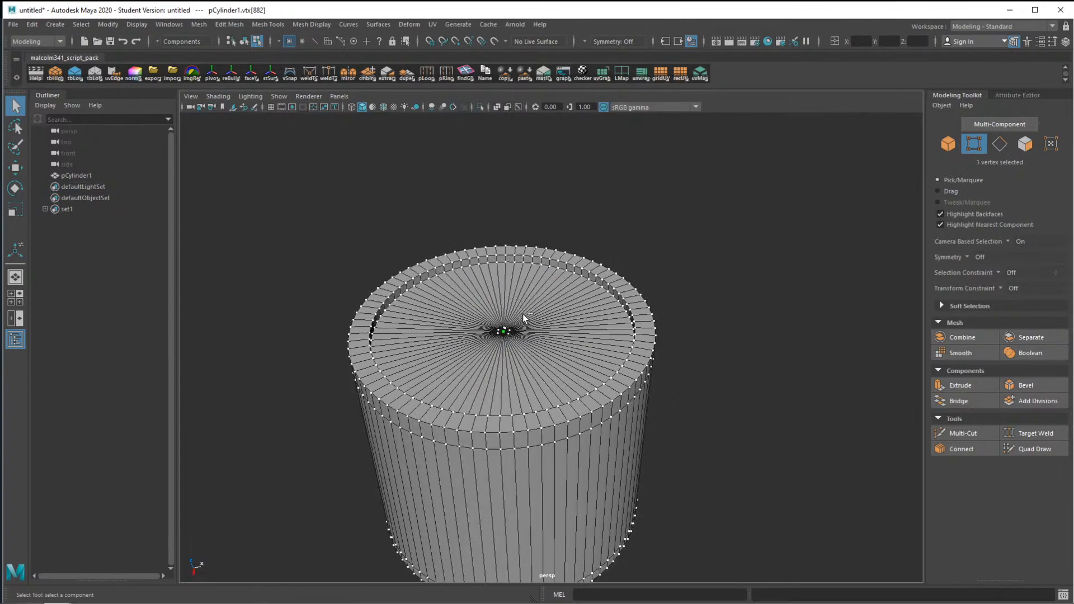
{"action": "scroll", "coordinate": [524, 317], "scroll_direction": "up", "scroll_amount": 4}
{"action": "left_click_drag", "start_coordinate": [460, 338], "coordinate": [445, 291], "text": "alt"}
{"action": "left_click_drag", "start_coordinate": [394, 283], "coordinate": [464, 318]}
{"action": "right_click_drag", "start_coordinate": [439, 305], "coordinate": [451, 222], "text": "shift"}
{"action": "left_click_drag", "start_coordinate": [478, 297], "coordinate": [479, 315], "text": "alt"}
{"action": "key", "text": "ctrl+z"}
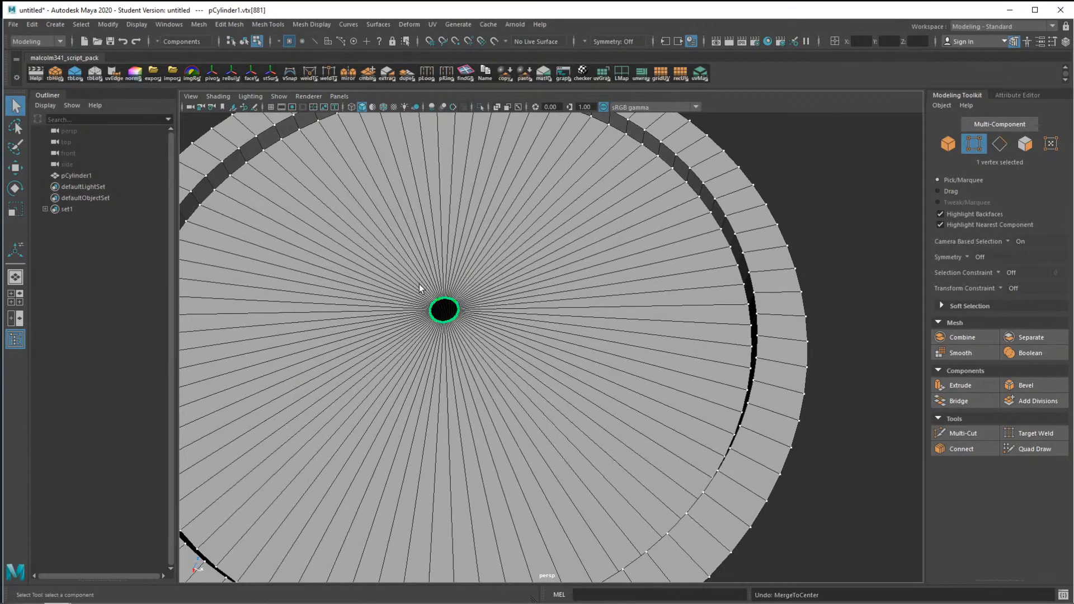
Merge all the vertices around the underside's central hole into one point at their center
{"action": "scroll", "coordinate": [448, 298], "scroll_direction": "up", "scroll_amount": 5}
{"action": "middle_click_drag", "start_coordinate": [376, 275], "coordinate": [564, 350], "text": "alt"}
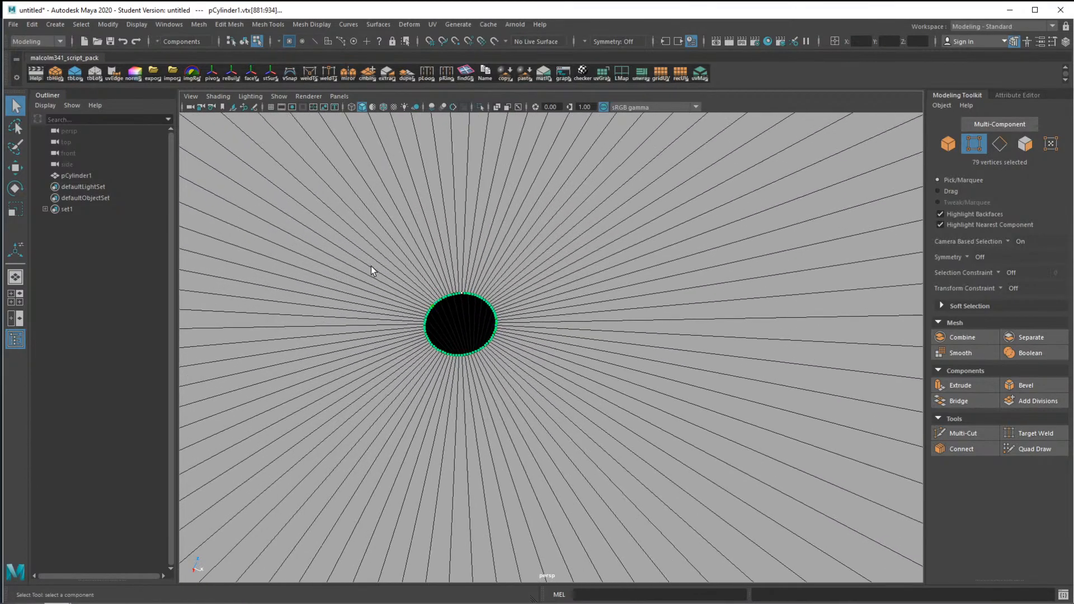
{"action": "right_click_drag", "start_coordinate": [461, 301], "coordinate": [468, 210], "text": "shift"}
{"action": "scroll", "coordinate": [490, 285], "scroll_direction": "down", "scroll_amount": 3}
{"action": "scroll", "coordinate": [490, 304], "scroll_direction": "down", "scroll_amount": 5}
Preview the pot smoothed and examine the edges of the recessed underside
{"action": "left_click_drag", "start_coordinate": [603, 394], "coordinate": [588, 262], "text": "alt"}
{"action": "key", "text": "3"}
{"action": "middle_click_drag", "start_coordinate": [610, 414], "coordinate": [581, 290], "text": "alt"}
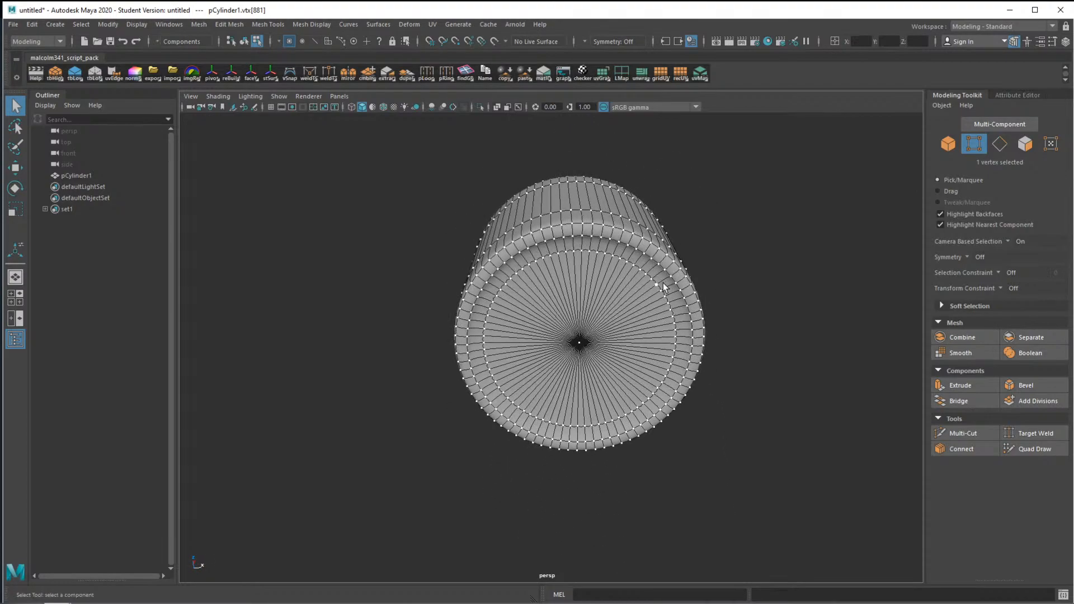
{"action": "left_click_drag", "start_coordinate": [673, 368], "coordinate": [715, 394], "text": "alt"}
{"action": "right_click_drag", "start_coordinate": [682, 250], "coordinate": [842, 305]}
{"action": "left_click", "coordinate": [857, 298]}
{"action": "left_click_drag", "start_coordinate": [857, 299], "coordinate": [871, 295], "text": "alt"}
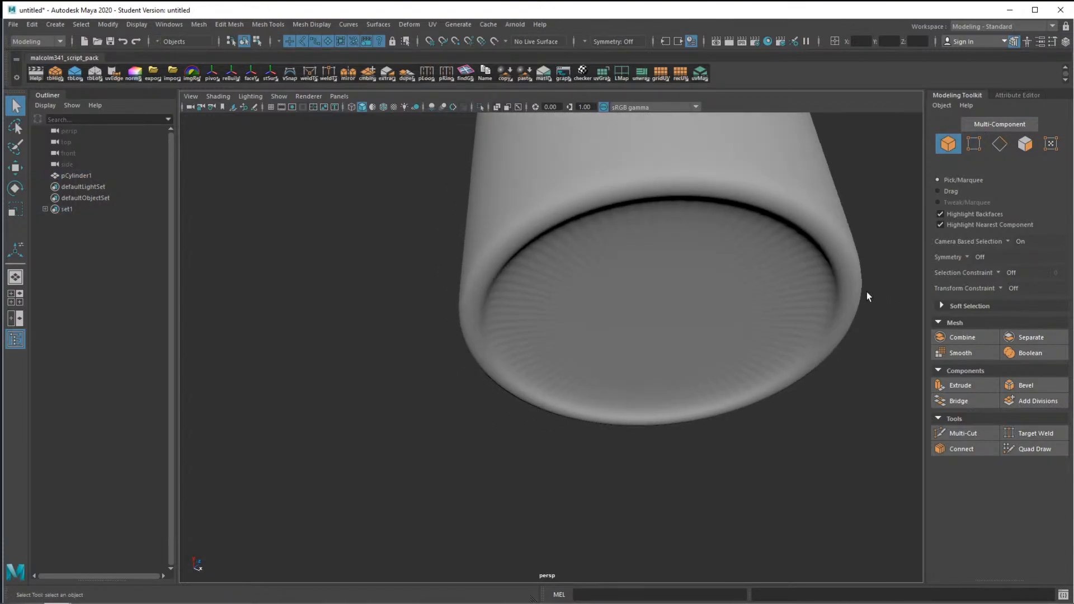
Bevel the edge loops at both ends of the underside recess wall with Chamfer off
{"action": "left_click", "coordinate": [675, 354]}
{"action": "right_click_drag", "start_coordinate": [711, 252], "coordinate": [710, 223]}
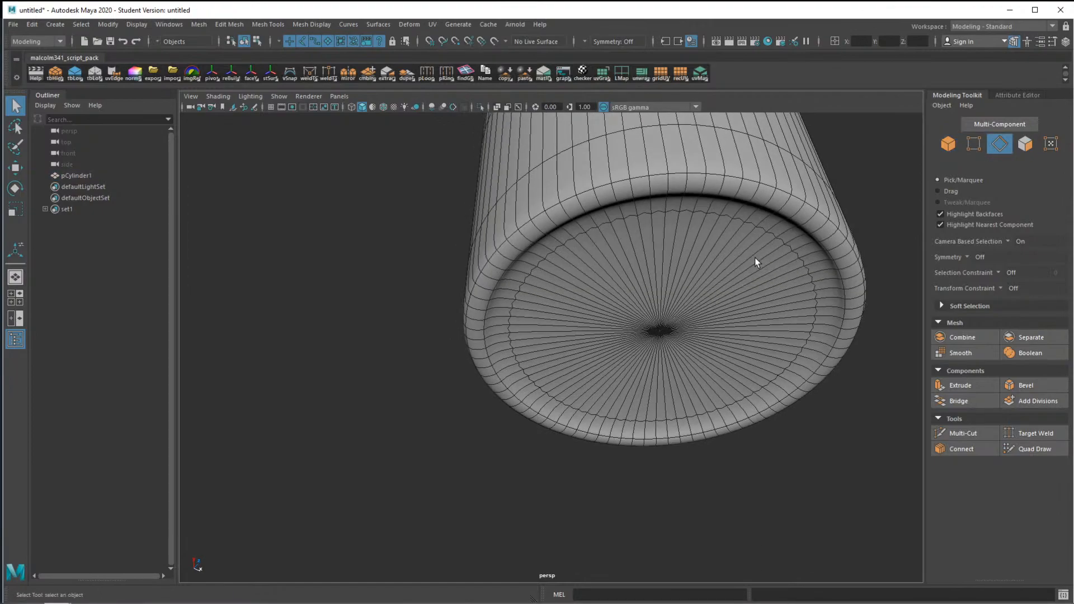
{"action": "left_click_drag", "start_coordinate": [755, 258], "coordinate": [621, 209], "text": "alt"}
{"action": "double_click", "coordinate": [638, 205]}
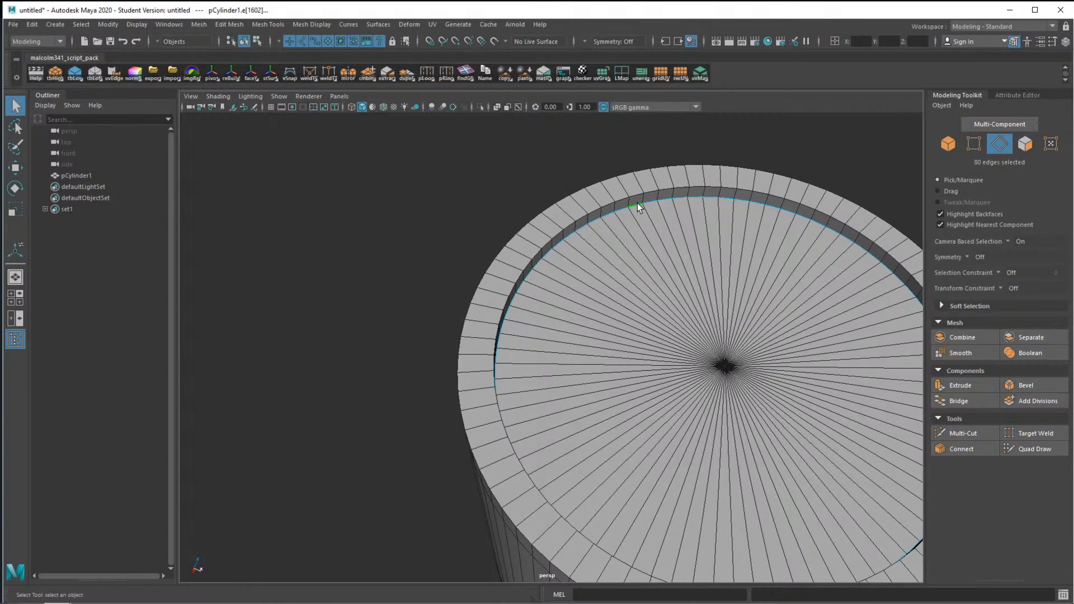
{"action": "key", "text": "ctrl+b"}
{"action": "left_click_drag", "start_coordinate": [636, 194], "coordinate": [677, 335], "text": "alt"}
{"action": "left_click", "coordinate": [672, 351]}
Raise the recess bevel's fraction to about 0.974 so its loops nearly meet in the middle of the recess wall
{"action": "middle_click_drag", "start_coordinate": [628, 221], "coordinate": [586, 321], "text": "alt"}
{"action": "right_click_drag", "start_coordinate": [586, 321], "coordinate": [658, 299], "text": "alt"}
{"action": "left_click", "coordinate": [672, 296]}
{"action": "left_click", "coordinate": [678, 300]}
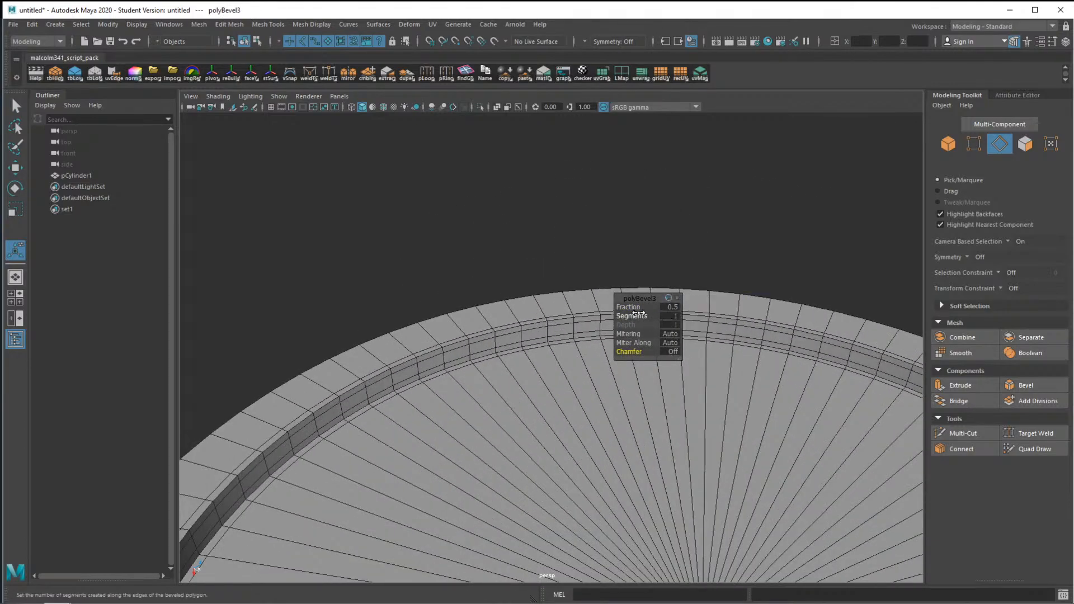
{"action": "left_click_drag", "start_coordinate": [621, 307], "coordinate": [849, 293]}
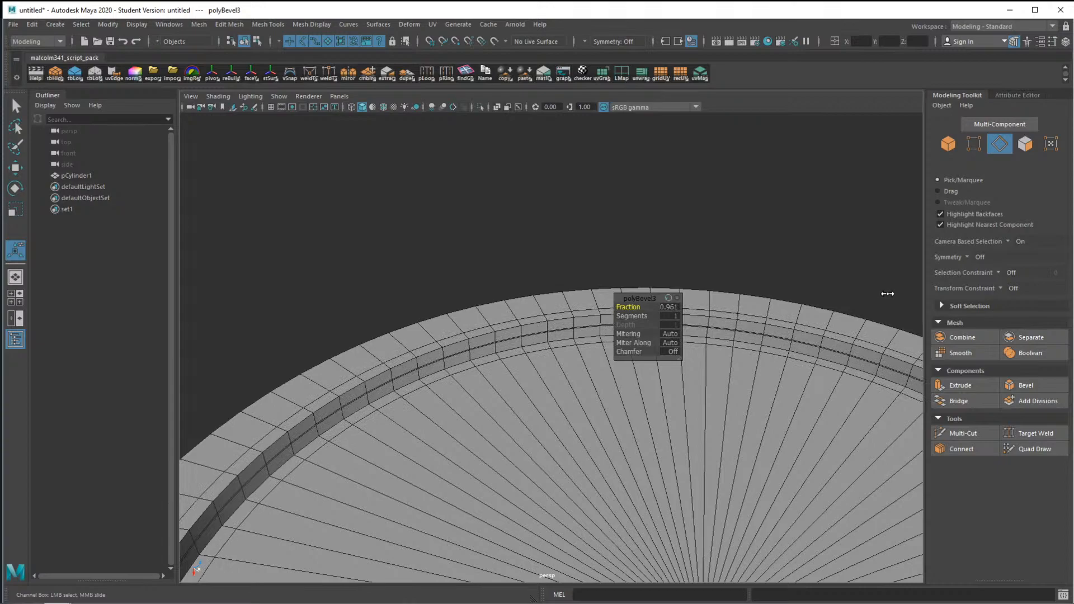
{"action": "left_click_drag", "start_coordinate": [894, 295], "coordinate": [895, 295]}
{"action": "scroll", "coordinate": [540, 343], "scroll_direction": "up", "scroll_amount": 5}
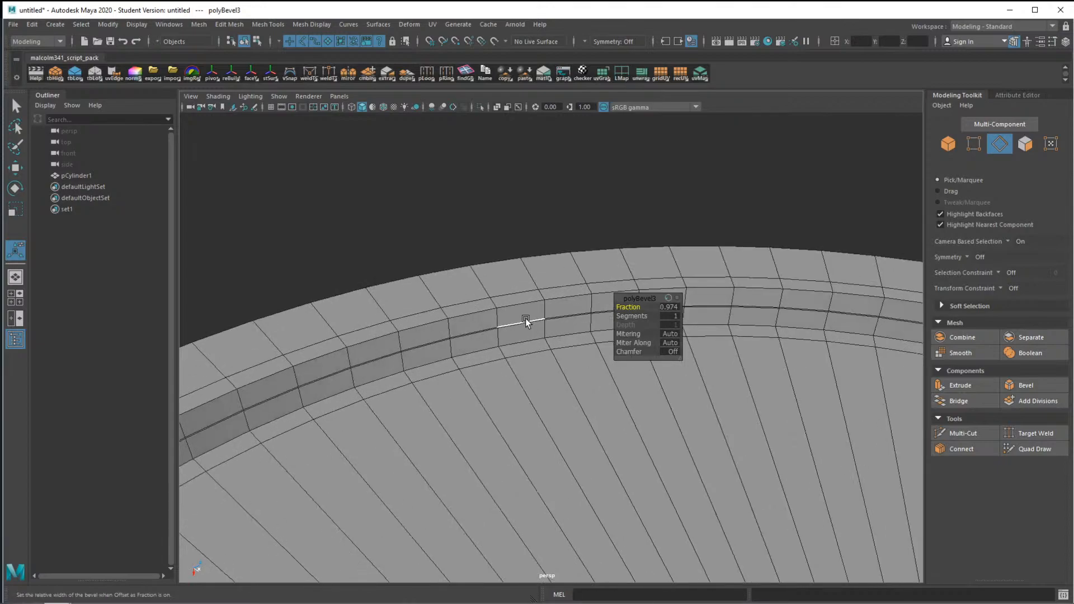
Delete the nearly overlapping edge loops along the recess wall with their vertices and insert a single loop there with Multi-Cut
{"action": "double_click", "coordinate": [526, 319]}
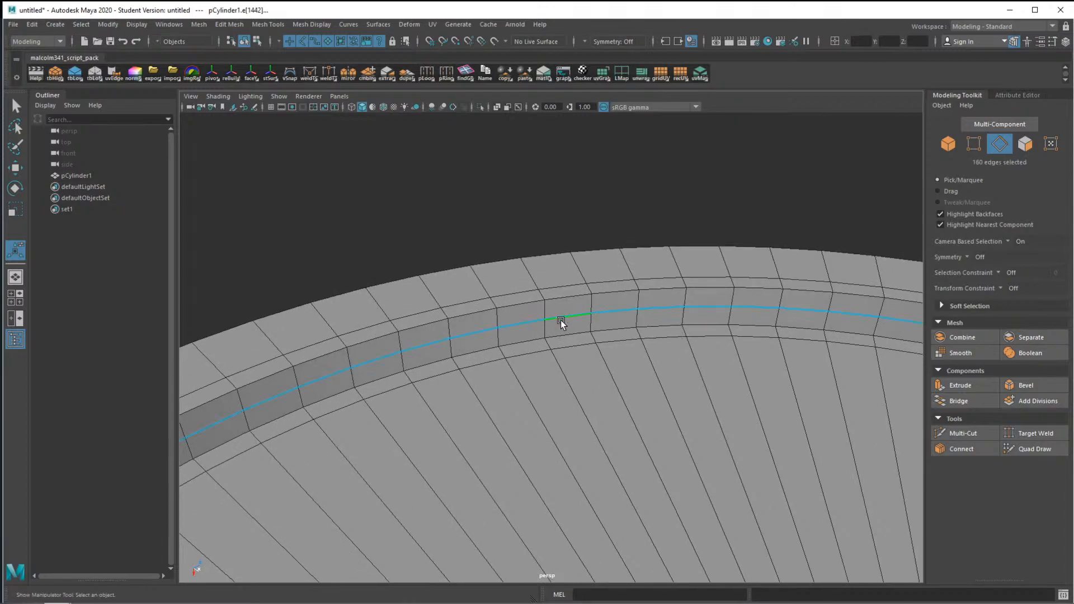
{"action": "key", "text": "ctrl+Delete"}
{"action": "key", "text": "ctrl+shift+x"}
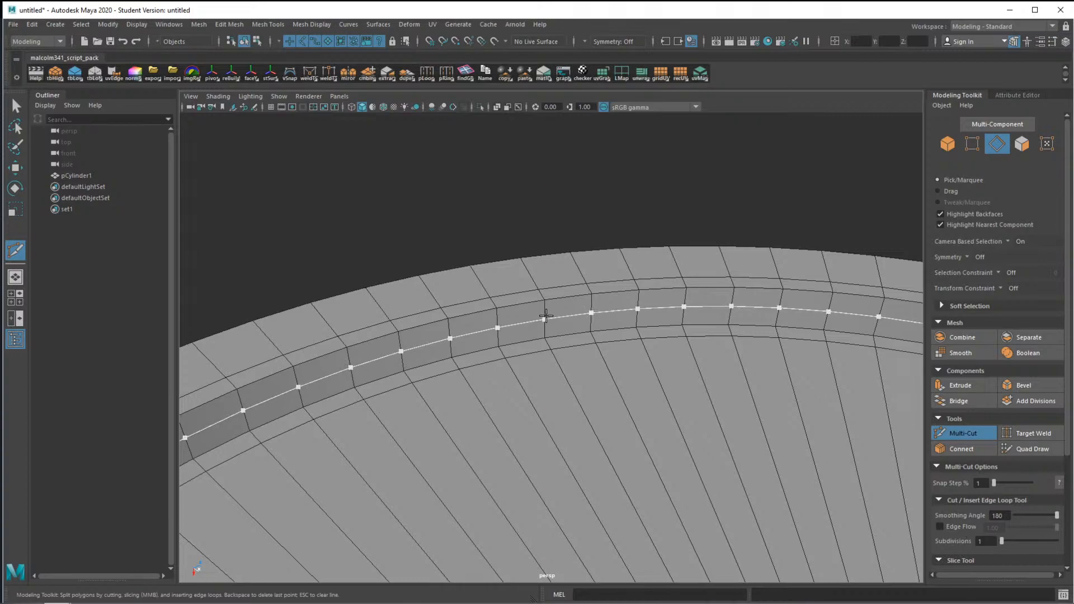
{"action": "left_click", "coordinate": [545, 317], "text": "ctrl"}
{"action": "left_click_drag", "start_coordinate": [582, 319], "coordinate": [526, 330], "text": "alt"}
{"action": "key", "text": "q"}
Examine the pot's underside recess and bottom rim from several angles in the smooth mesh preview
{"action": "scroll", "coordinate": [584, 320], "scroll_direction": "down", "scroll_amount": 10}
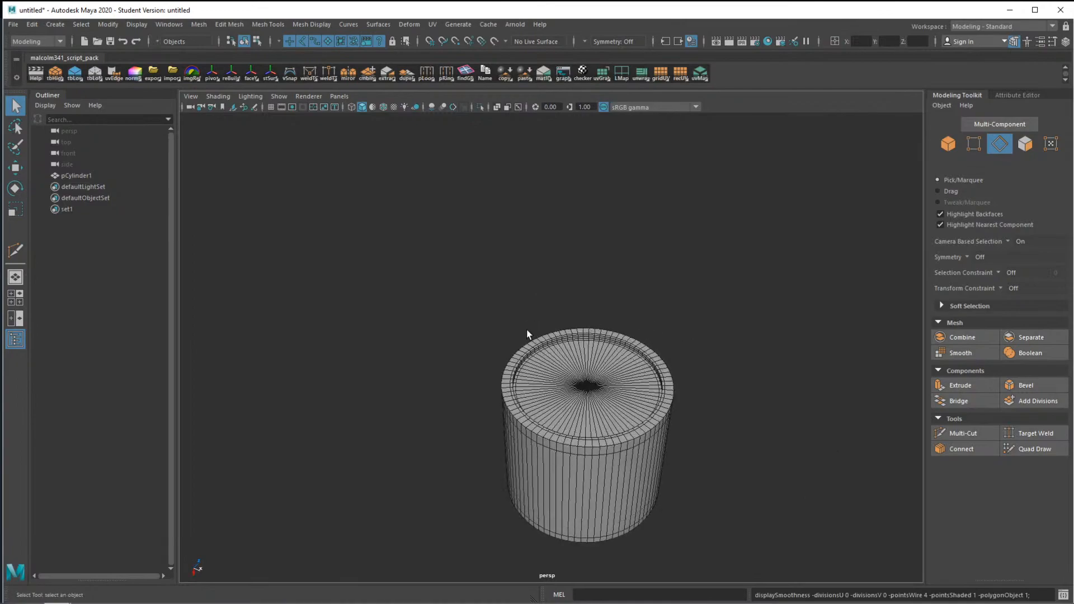
{"action": "scroll", "coordinate": [506, 357], "scroll_direction": "up", "scroll_amount": 10}
{"action": "scroll", "coordinate": [501, 365], "scroll_direction": "down", "scroll_amount": 10}
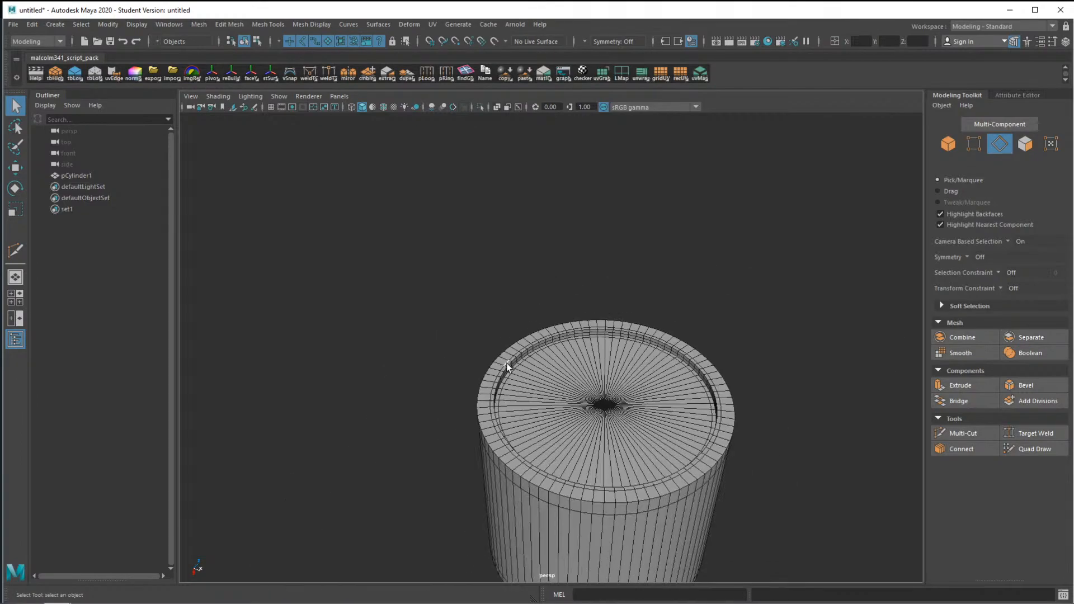
{"action": "left_click_drag", "start_coordinate": [506, 366], "coordinate": [647, 343], "text": "alt"}
{"action": "right_click_drag", "start_coordinate": [603, 286], "coordinate": [609, 325]}
{"action": "right_click_drag", "start_coordinate": [674, 270], "coordinate": [674, 272]}
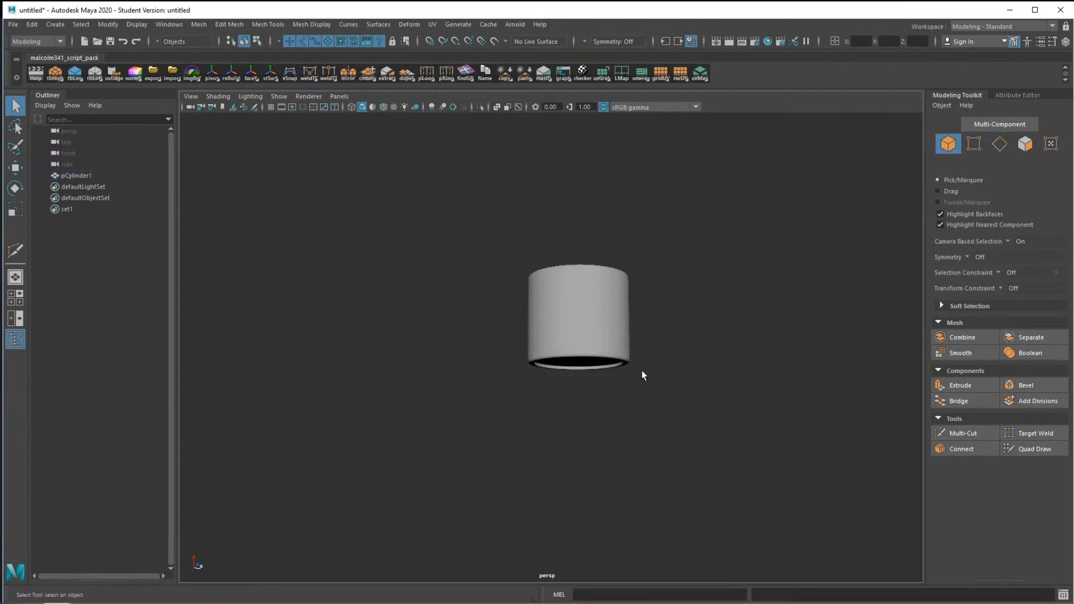
{"action": "scroll", "coordinate": [640, 374], "scroll_direction": "up", "scroll_amount": 3}
{"action": "left_click_drag", "start_coordinate": [633, 377], "coordinate": [707, 284], "text": "alt"}
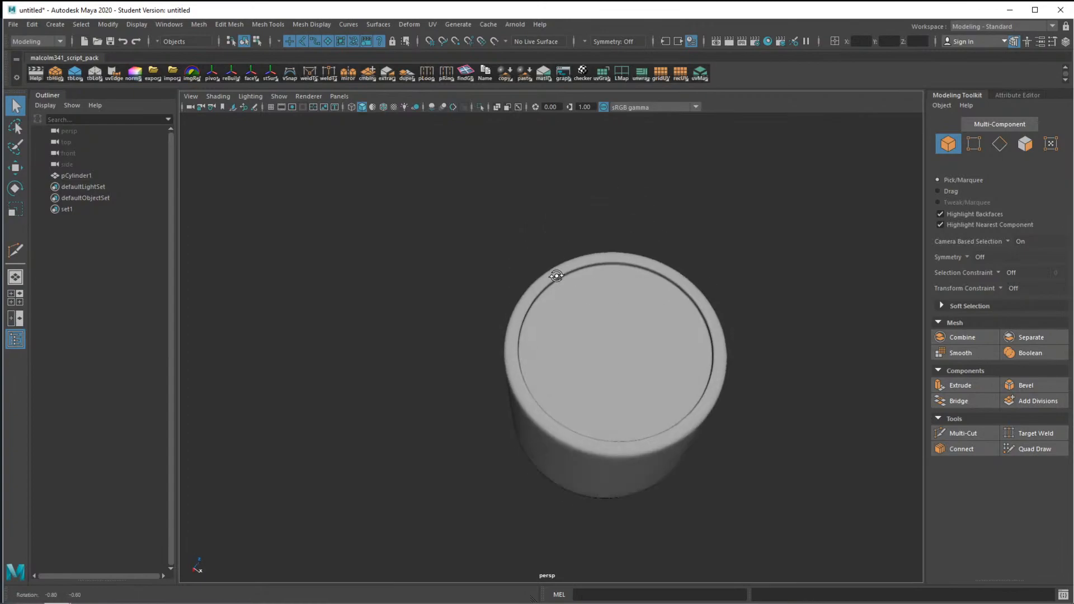
{"action": "left_click_drag", "start_coordinate": [559, 277], "coordinate": [606, 277], "text": "alt"}
{"action": "scroll", "coordinate": [607, 278], "scroll_direction": "up", "scroll_amount": 5}
{"action": "left_click_drag", "start_coordinate": [459, 245], "coordinate": [512, 229], "text": "alt"}
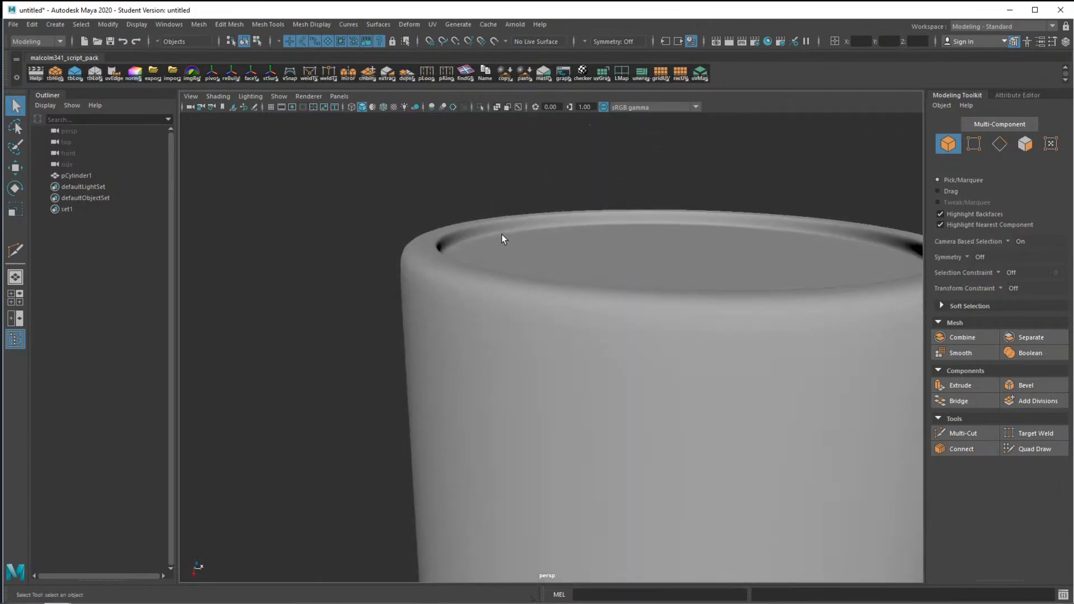
{"action": "left_click_drag", "start_coordinate": [430, 272], "coordinate": [487, 276], "text": "alt"}
Turn smooth preview off and scale the support edge loop on the flat bottom ring around the recess
{"action": "left_click", "coordinate": [482, 209]}
{"action": "right_click_drag", "start_coordinate": [482, 209], "coordinate": [478, 183]}
{"action": "key", "text": "1"}
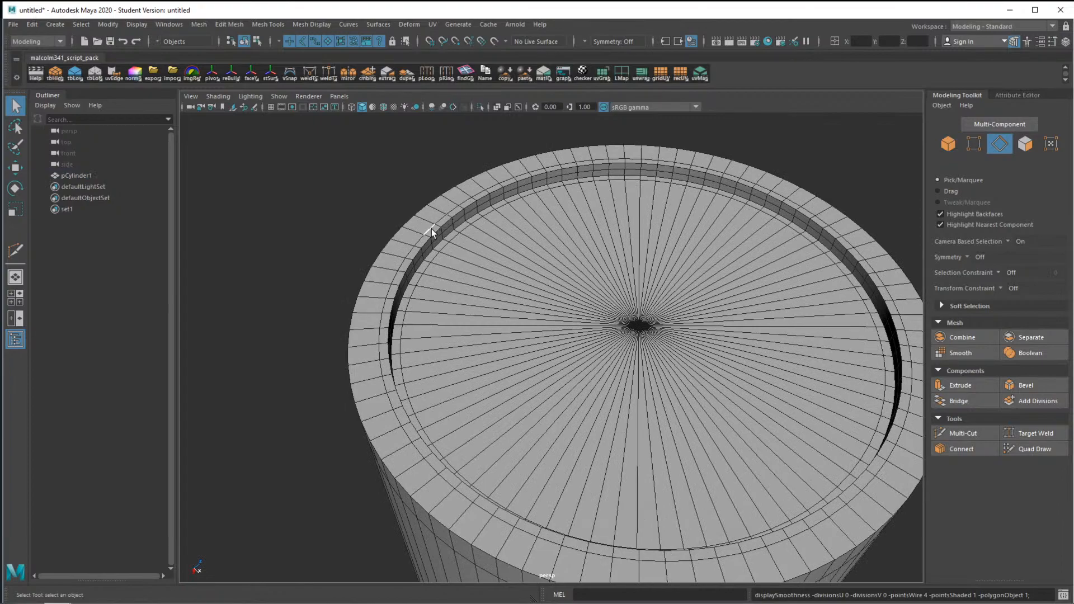
{"action": "double_click", "coordinate": [432, 229]}
{"action": "key", "text": "r"}
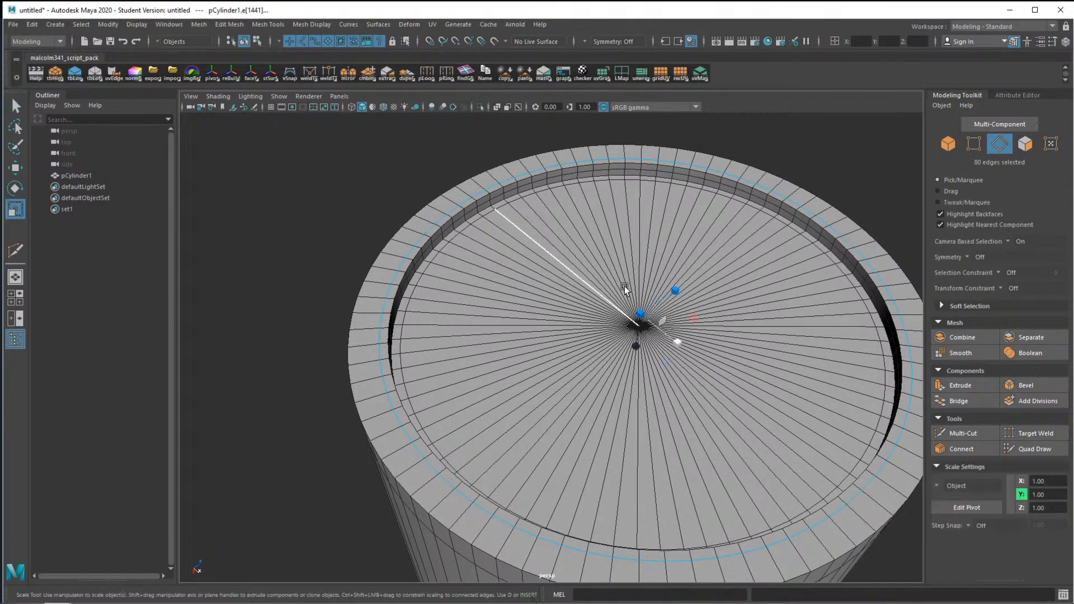
{"action": "left_click_drag", "start_coordinate": [539, 287], "coordinate": [370, 238]}
{"action": "left_click_drag", "start_coordinate": [575, 311], "coordinate": [544, 288]}
{"action": "double_click", "coordinate": [346, 314]}
Preview the pot smoothed again and examine its underside, top rim and inner floor
{"action": "key", "text": "3"}
{"action": "right_click_drag", "start_coordinate": [526, 275], "coordinate": [595, 247]}
{"action": "mouse_move", "coordinate": [595, 245]}
{"action": "left_mouse_down", "text": "alt"}
{"action": "mouse_move", "coordinate": [648, 226]}
{"action": "mouse_move", "coordinate": [608, 247]}
{"action": "mouse_move", "coordinate": [500, 205]}
{"action": "left_mouse_up", "text": "alt"}
{"action": "left_click_drag", "start_coordinate": [498, 230], "coordinate": [543, 327], "text": "alt"}
{"action": "scroll", "coordinate": [563, 216], "scroll_direction": "down", "scroll_amount": 10}
{"action": "left_click", "coordinate": [543, 327]}
{"action": "scroll", "coordinate": [549, 319], "scroll_direction": "up", "scroll_amount": 10}
{"action": "left_click_drag", "start_coordinate": [545, 263], "coordinate": [541, 287], "text": "alt"}
{"action": "middle_click_drag", "start_coordinate": [562, 252], "coordinate": [557, 241], "text": "alt"}
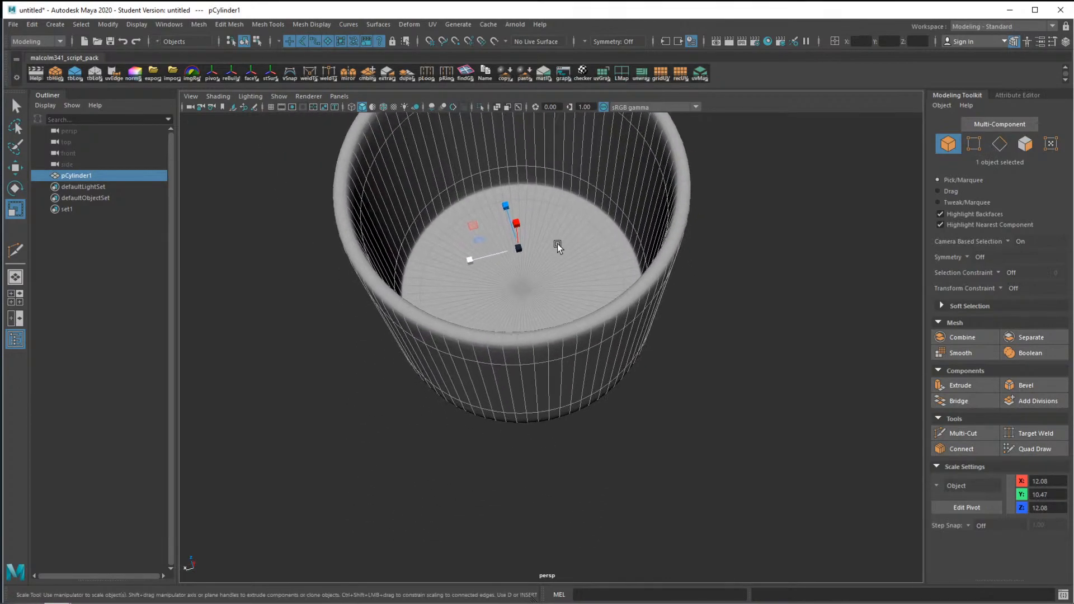
Extrude the inner edge loop of the pot's top rim straight up to a height of about Y 15.58
{"action": "scroll", "coordinate": [544, 243], "scroll_direction": "down", "scroll_amount": 5}
{"action": "left_click_drag", "start_coordinate": [563, 280], "coordinate": [559, 263], "text": "alt"}
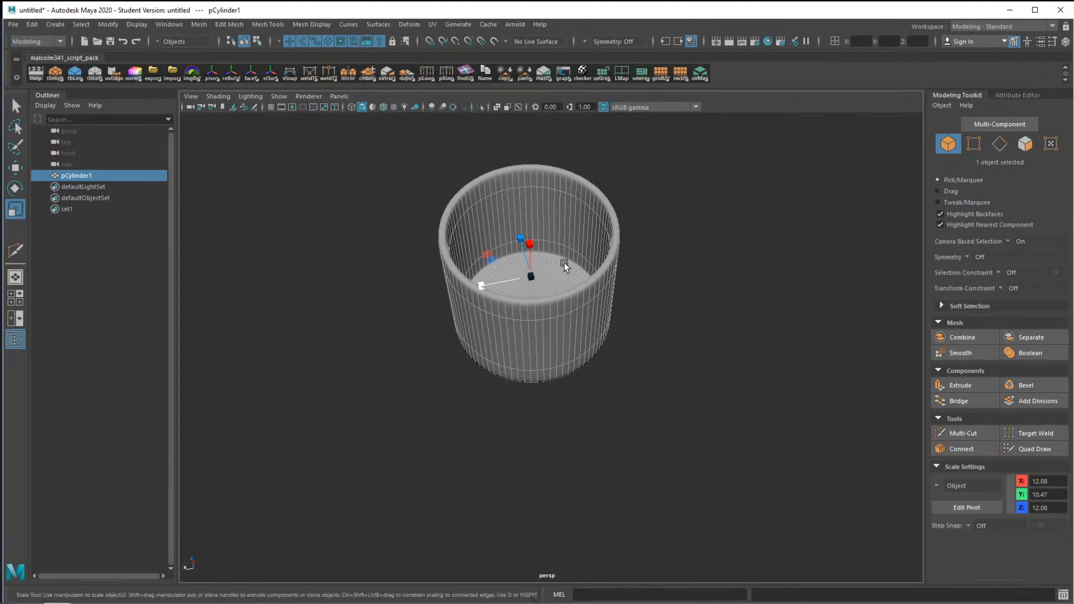
{"action": "right_click_drag", "start_coordinate": [534, 216], "coordinate": [526, 189]}
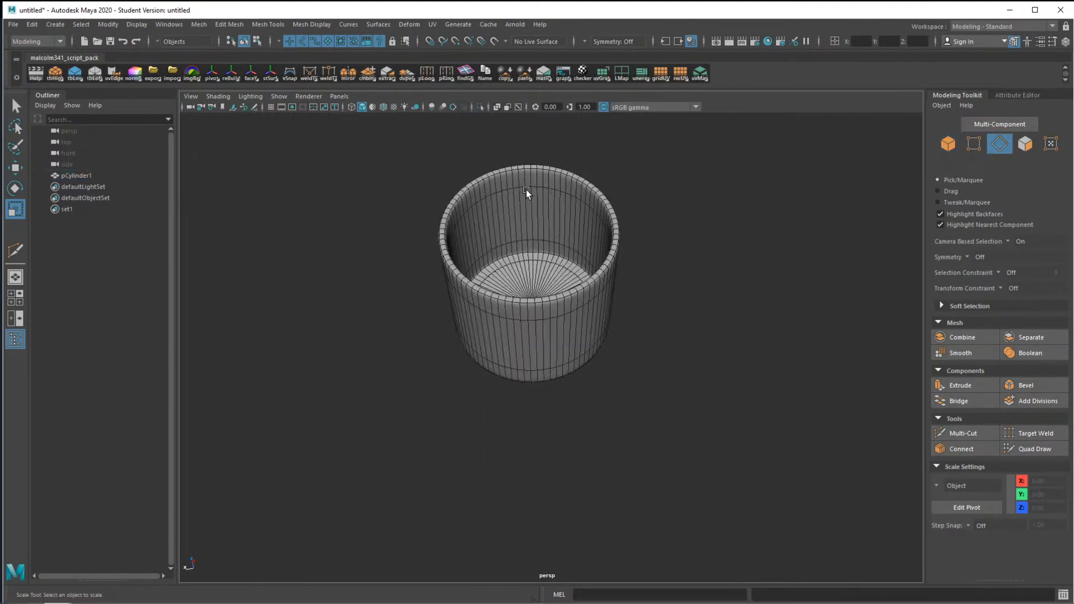
{"action": "left_click_drag", "start_coordinate": [526, 190], "coordinate": [578, 224], "text": "alt"}
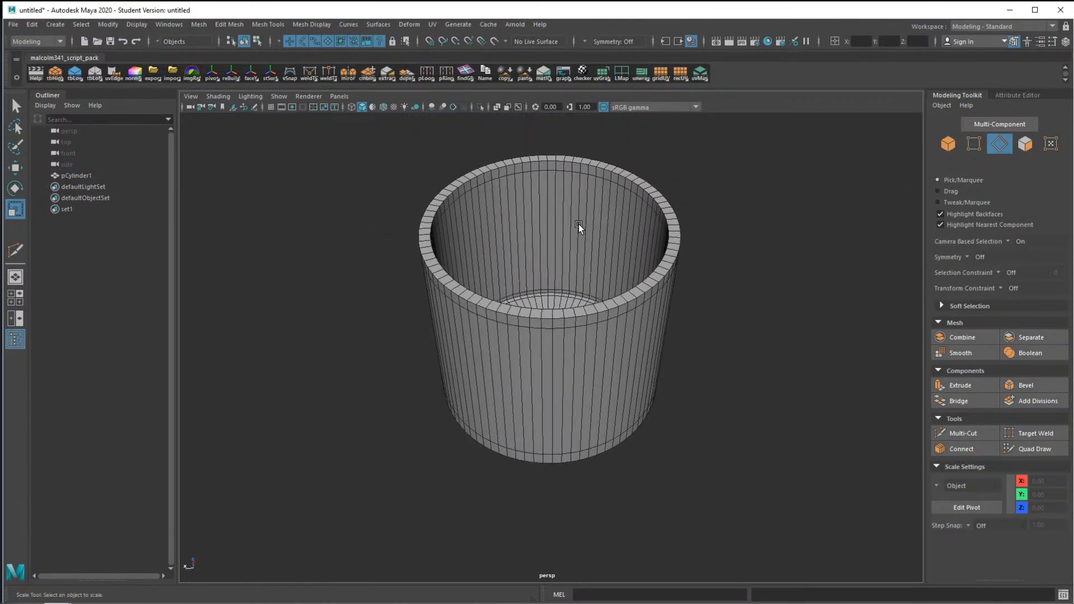
{"action": "double_click", "coordinate": [559, 161]}
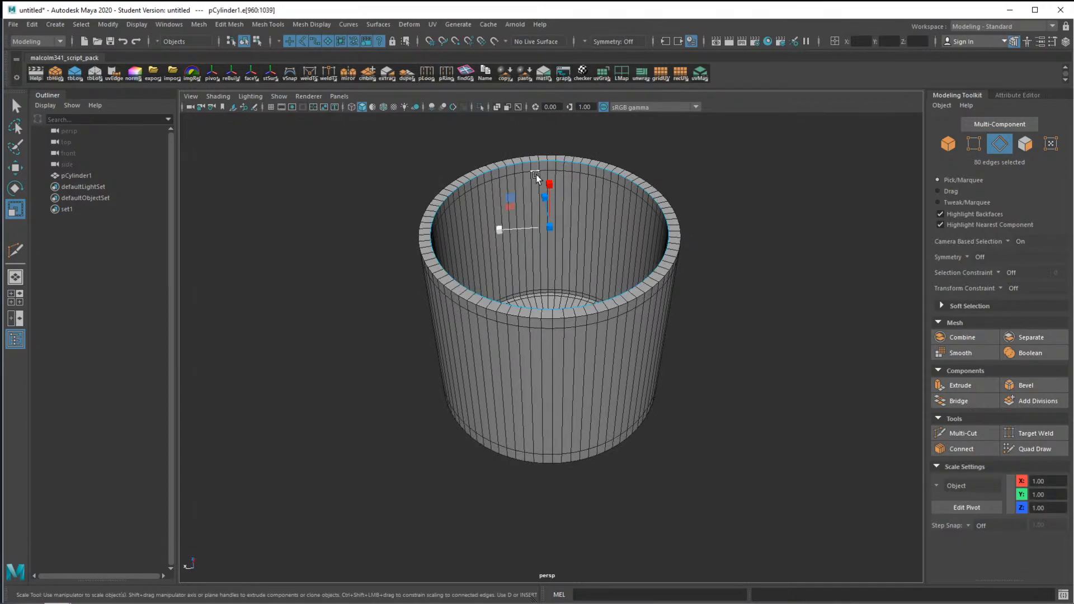
{"action": "key", "text": "w"}
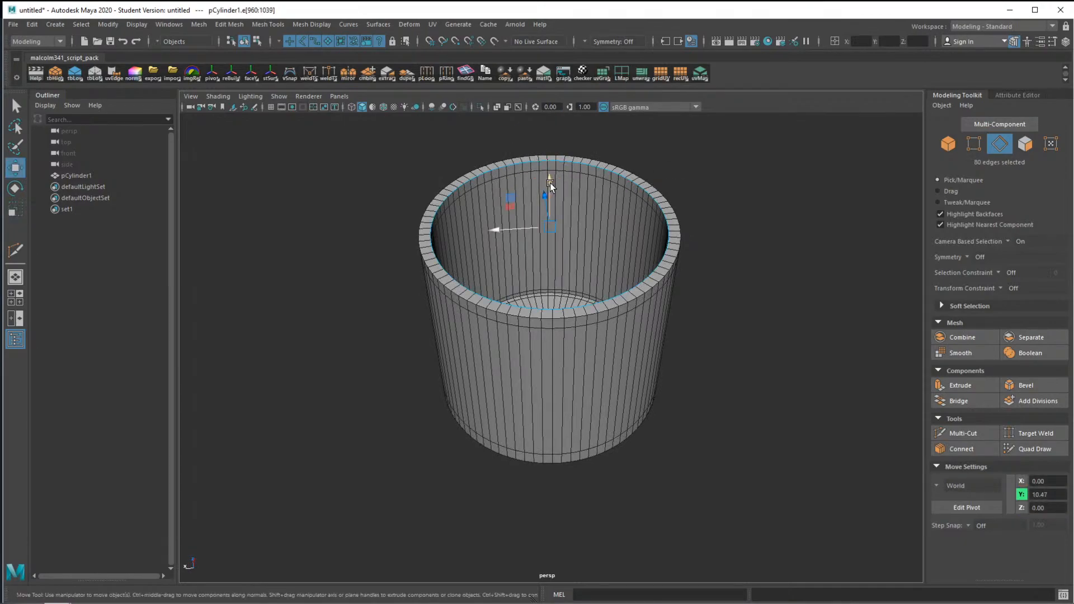
{"action": "left_click_drag", "start_coordinate": [548, 185], "coordinate": [548, 146], "text": "shift"}
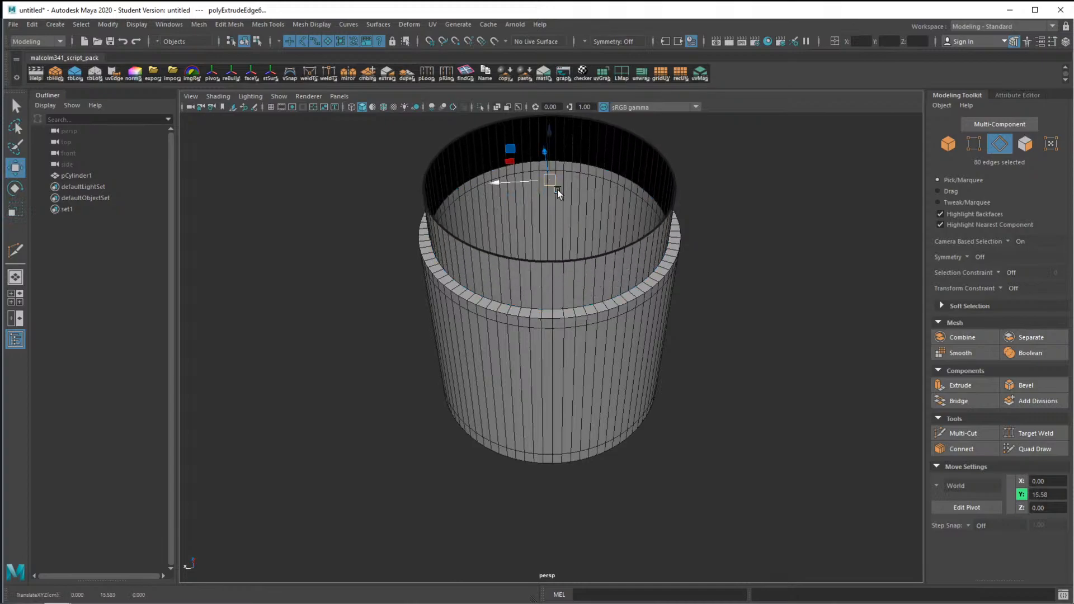
Switch to face selection on the extruded band and turn Camera Based Selection off
{"action": "left_click_drag", "start_coordinate": [559, 208], "coordinate": [562, 169], "text": "alt"}
{"action": "right_click_drag", "start_coordinate": [562, 169], "coordinate": [580, 178], "text": "alt"}
{"action": "middle_click_drag", "start_coordinate": [580, 178], "coordinate": [583, 275], "text": "alt"}
{"action": "left_click_drag", "start_coordinate": [584, 293], "coordinate": [584, 279], "text": "alt"}
{"action": "right_click_drag", "start_coordinate": [556, 249], "coordinate": [498, 246]}
{"action": "left_click_drag", "start_coordinate": [323, 190], "coordinate": [686, 266]}
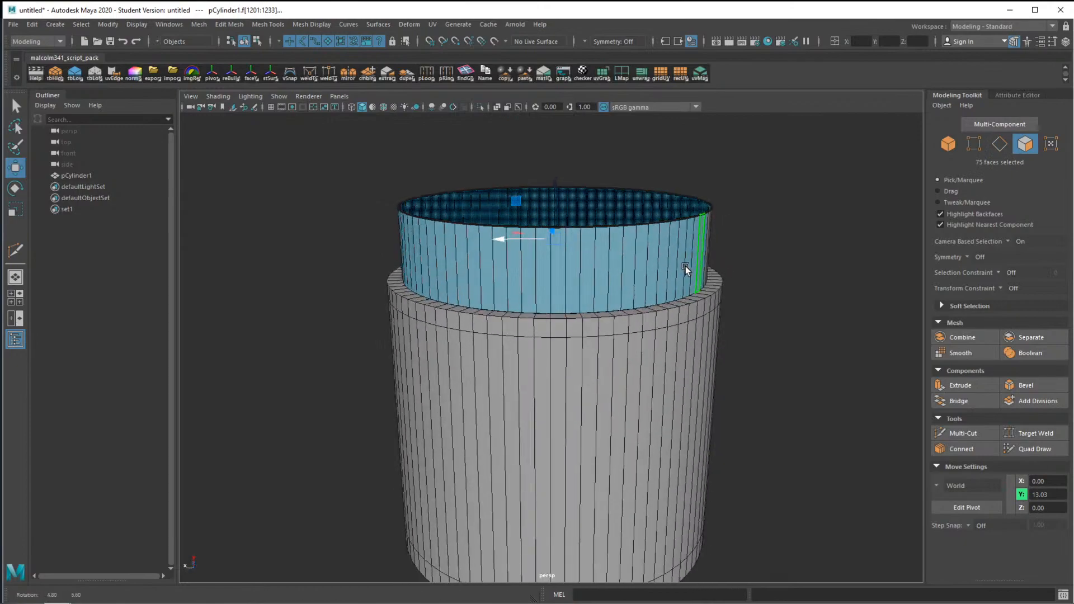
{"action": "left_click", "coordinate": [1008, 241]}
{"action": "left_click", "coordinate": [1018, 253]}
Select all faces of the band above the rim and extract them as a separate object
{"action": "left_click_drag", "start_coordinate": [812, 280], "coordinate": [808, 261], "text": "alt"}
{"action": "left_click_drag", "start_coordinate": [312, 185], "coordinate": [692, 252]}
{"action": "right_click_drag", "start_coordinate": [606, 247], "coordinate": [603, 439]}
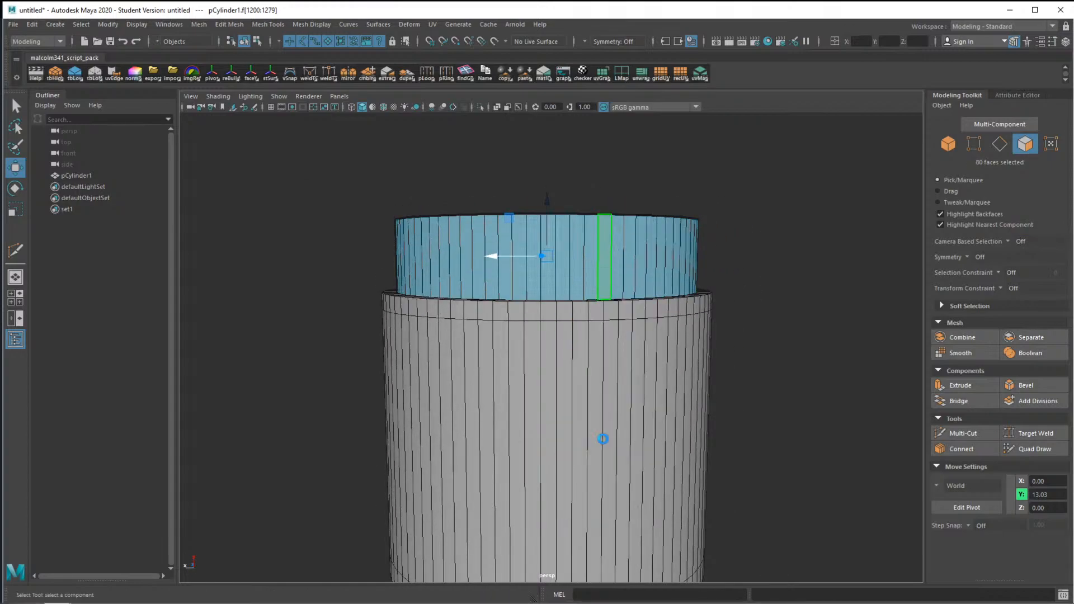
{"action": "right_click_drag", "start_coordinate": [597, 257], "coordinate": [650, 233]}
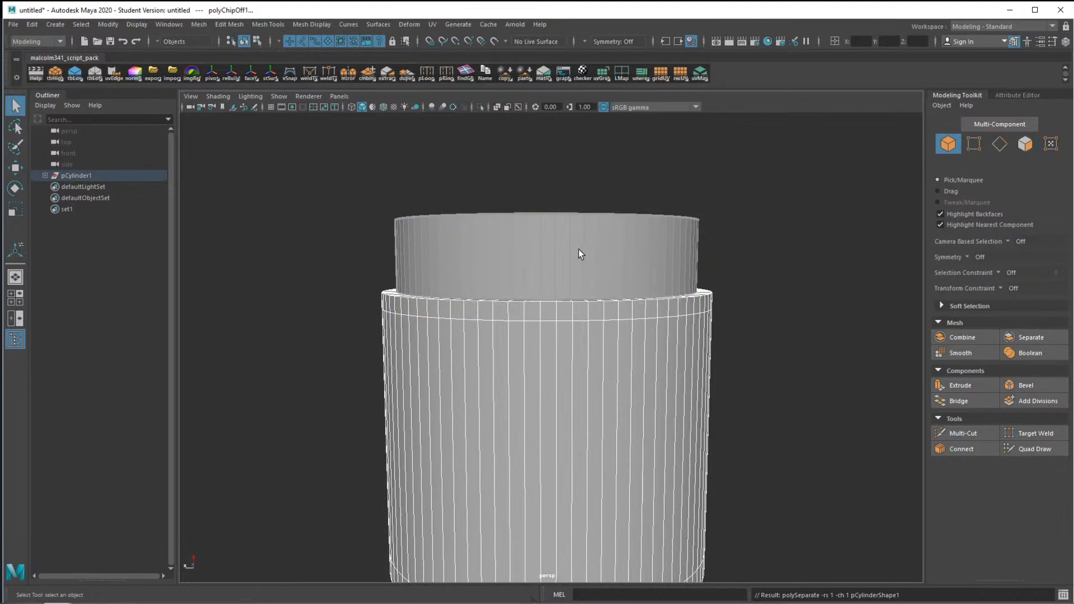
Move the extracted ring up about 3.67 units above the pot
{"action": "left_click", "coordinate": [578, 251]}
{"action": "left_click", "coordinate": [590, 353]}
{"action": "left_click", "coordinate": [582, 263]}
{"action": "left_click", "coordinate": [590, 350]}
{"action": "left_click", "coordinate": [594, 266]}
{"action": "key", "text": "w"}
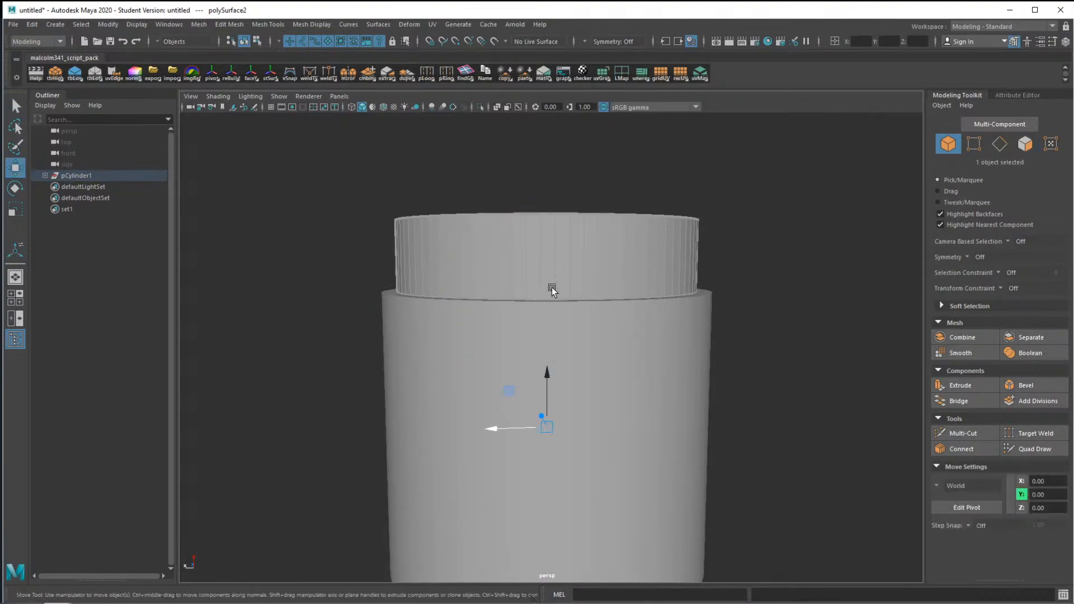
{"action": "left_click_drag", "start_coordinate": [545, 371], "coordinate": [559, 321]}
Hide the pot body and select the remaining ring
{"action": "left_click_drag", "start_coordinate": [572, 215], "coordinate": [575, 273], "text": "alt"}
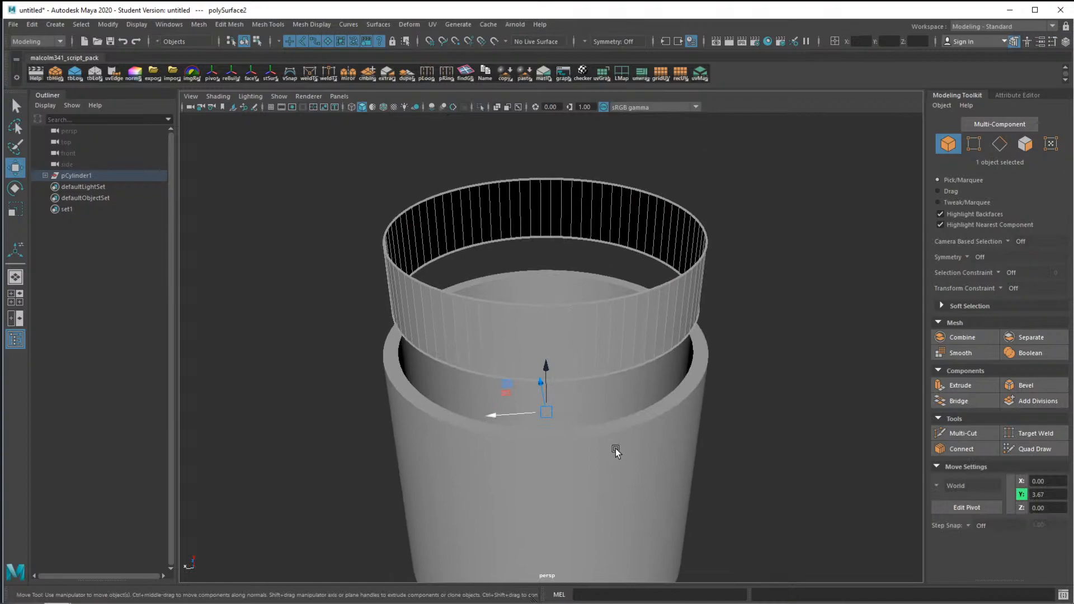
{"action": "left_click_drag", "start_coordinate": [612, 446], "coordinate": [616, 448], "text": "alt"}
{"action": "key", "text": "ctrl+h"}
{"action": "left_click_drag", "start_coordinate": [629, 377], "coordinate": [630, 342], "text": "alt"}
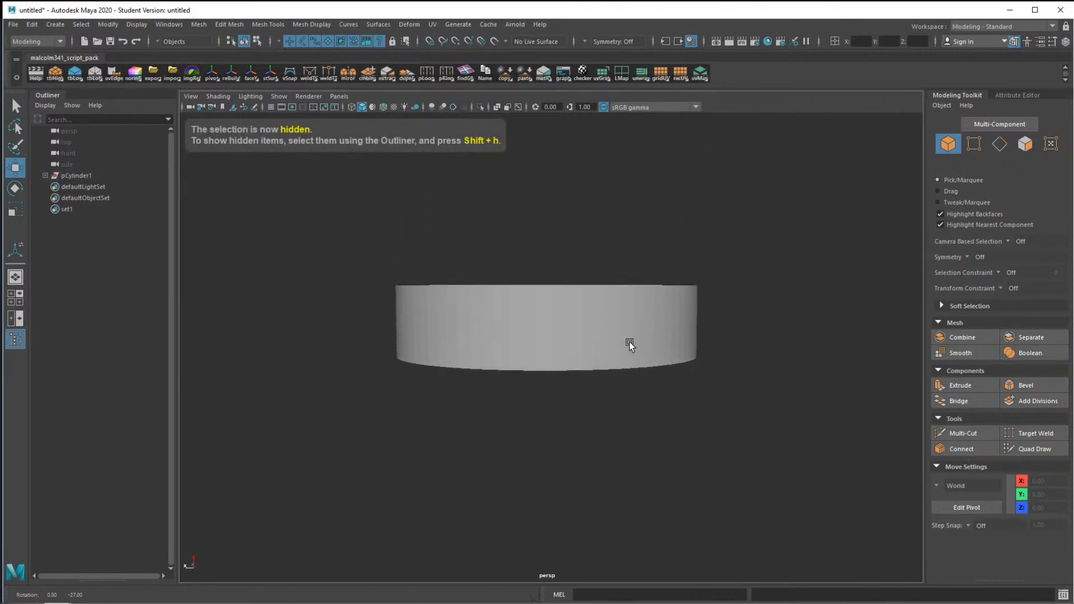
{"action": "left_click", "coordinate": [630, 343]}
{"action": "left_click_drag", "start_coordinate": [619, 300], "coordinate": [543, 244], "text": "alt"}
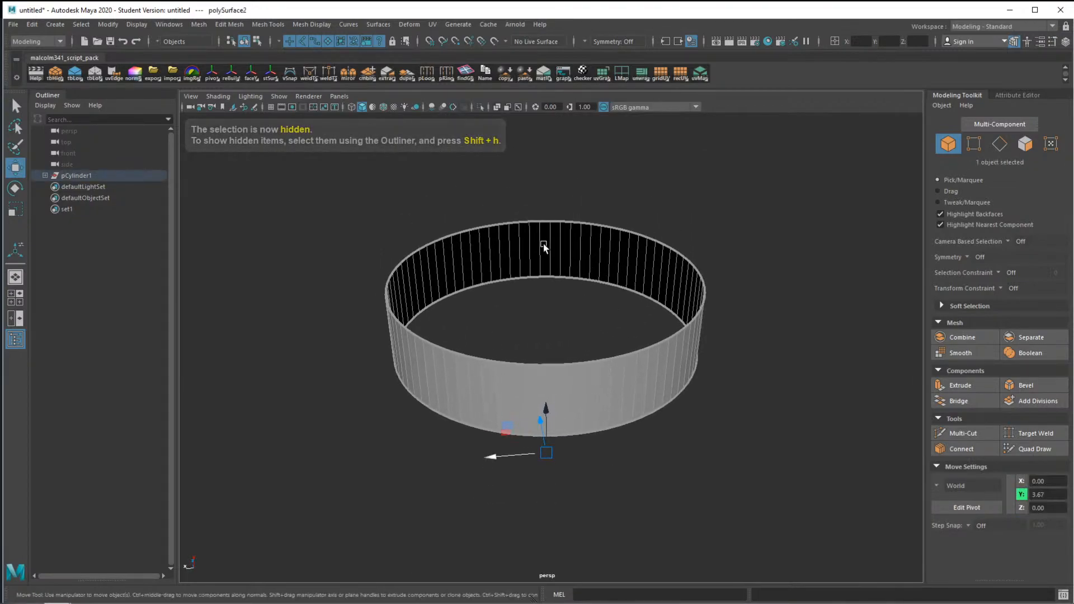
{"action": "left_click_drag", "start_coordinate": [516, 369], "coordinate": [554, 324], "text": "alt"}
{"action": "left_click_drag", "start_coordinate": [509, 395], "coordinate": [549, 285], "text": "alt"}
{"action": "right_click_drag", "start_coordinate": [548, 284], "coordinate": [546, 263]}
{"action": "double_click", "coordinate": [526, 259]}
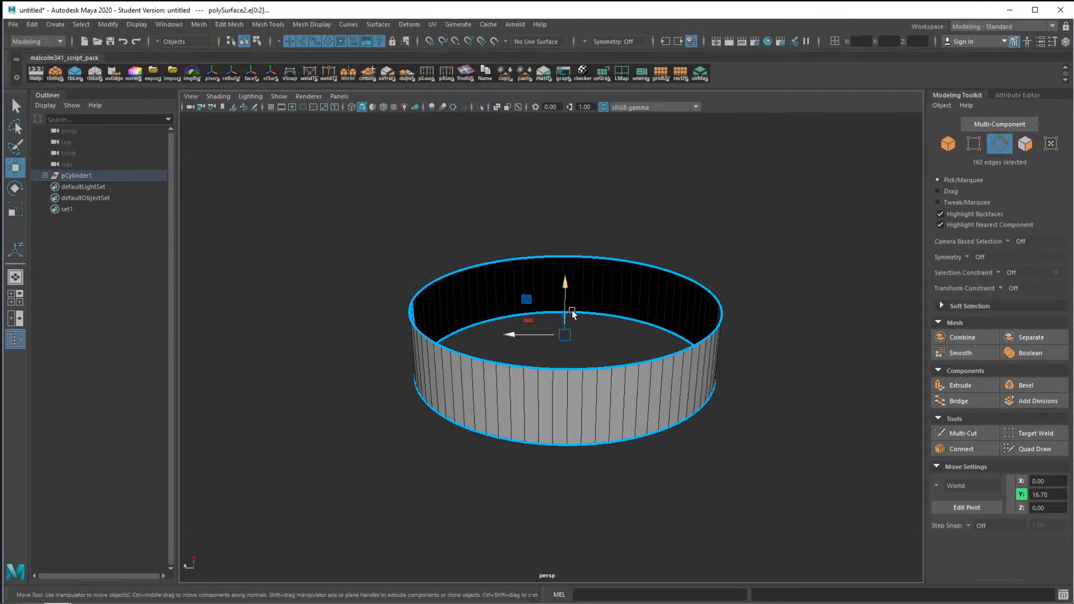
{"action": "key", "text": "ctrl+e"}
{"action": "left_click", "coordinate": [643, 316]}
{"action": "middle_click_drag", "start_coordinate": [644, 317], "coordinate": [477, 315]}
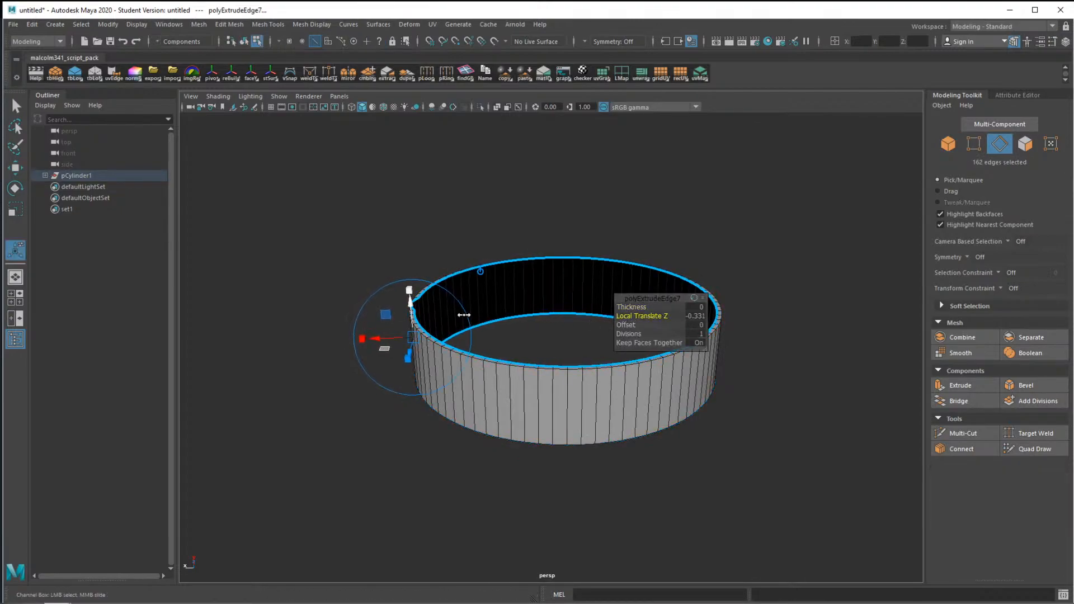
{"action": "key", "text": "ctrl+z"}
{"action": "left_click_drag", "start_coordinate": [426, 319], "coordinate": [520, 308], "text": "alt"}
{"action": "key", "text": "ctrl+z"}
{"action": "right_click_drag", "start_coordinate": [501, 297], "coordinate": [619, 300]}
Correct the dark reversed face on the ring so its normal matches the other faces
{"action": "mouse_move", "coordinate": [475, 314]}
{"action": "left_mouse_down", "text": "alt"}
{"action": "mouse_move", "coordinate": [497, 307]}
{"action": "mouse_move", "coordinate": [478, 314]}
{"action": "left_mouse_up", "text": "alt"}
{"action": "right_click", "coordinate": [479, 315], "text": "shift"}
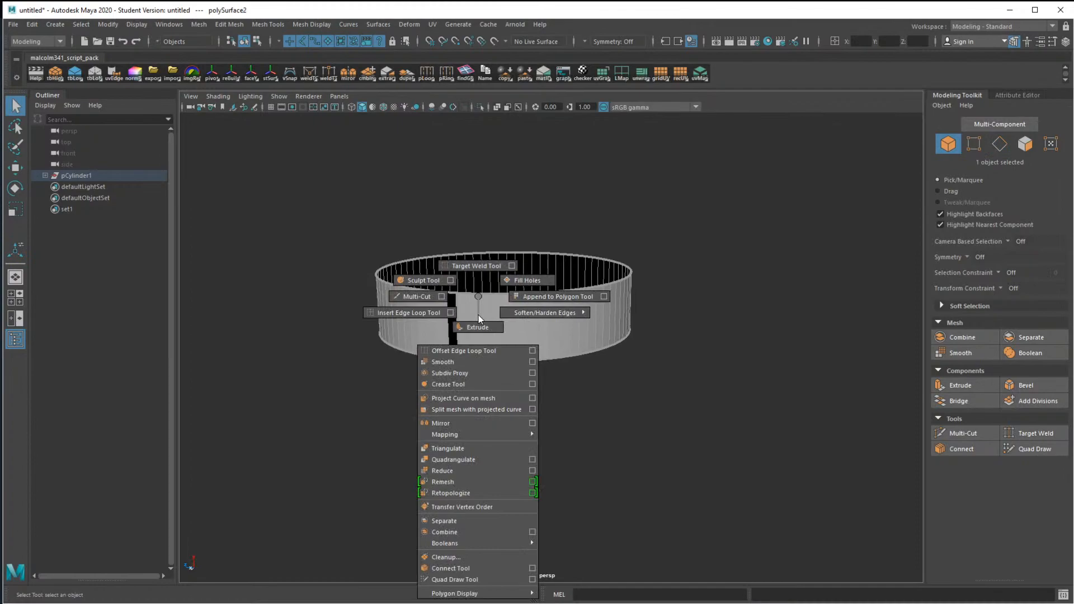
{"action": "right_click_drag", "start_coordinate": [478, 315], "coordinate": [458, 296], "text": "shift"}
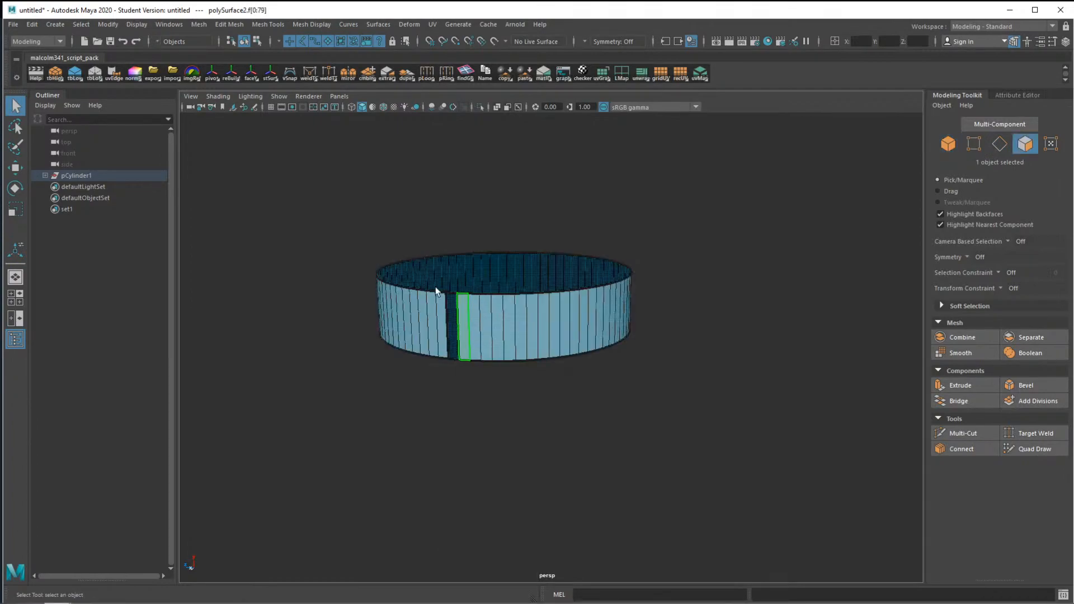
{"action": "left_click_drag", "start_coordinate": [744, 335], "coordinate": [610, 316], "text": "alt"}
{"action": "left_click_drag", "start_coordinate": [461, 312], "coordinate": [642, 342], "text": "alt"}
{"action": "right_click_drag", "start_coordinate": [643, 331], "coordinate": [768, 361], "text": "shift"}
Extrude the ring's top edge loop inward to the centre at medium drag speed, with Local Translate Z about -11.5
{"action": "mouse_move", "coordinate": [725, 354]}
{"action": "left_mouse_down", "text": "alt"}
{"action": "mouse_move", "coordinate": [766, 333]}
{"action": "mouse_move", "coordinate": [687, 360]}
{"action": "mouse_move", "coordinate": [631, 333]}
{"action": "mouse_move", "coordinate": [768, 353]}
{"action": "mouse_move", "coordinate": [751, 285]}
{"action": "left_mouse_up", "text": "alt"}
{"action": "right_click_drag", "start_coordinate": [751, 285], "coordinate": [754, 327]}
{"action": "right_click_drag", "start_coordinate": [750, 260], "coordinate": [751, 256]}
{"action": "left_click_drag", "start_coordinate": [727, 280], "coordinate": [271, 300], "text": "alt"}
{"action": "double_click", "coordinate": [671, 317]}
{"action": "key", "text": "ctrl+e"}
{"action": "left_click", "coordinate": [695, 298]}
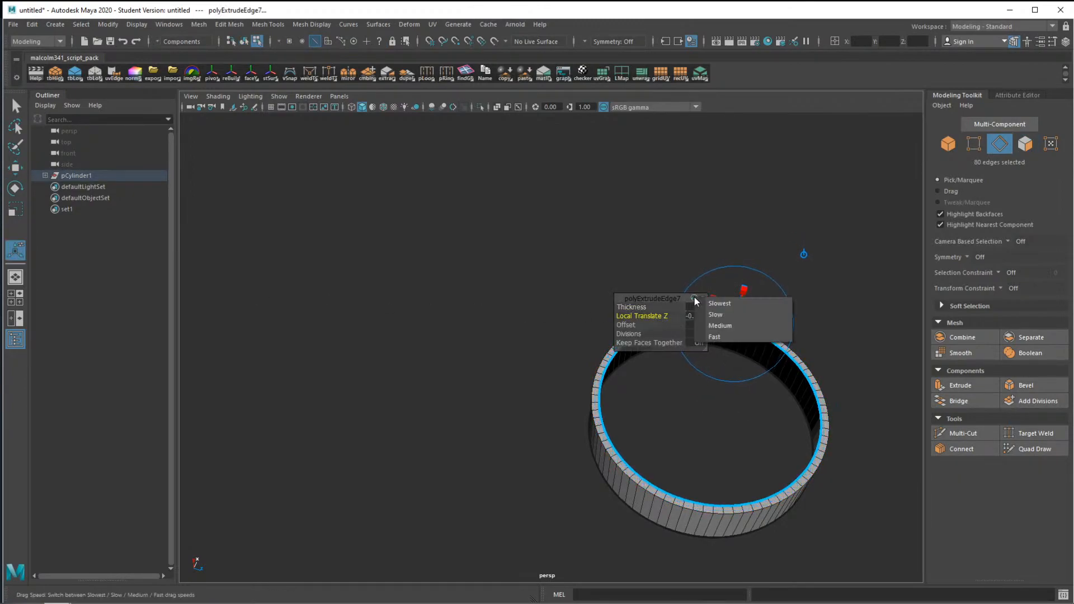
{"action": "left_click", "coordinate": [722, 326]}
{"action": "left_click_drag", "start_coordinate": [642, 316], "coordinate": [555, 317]}
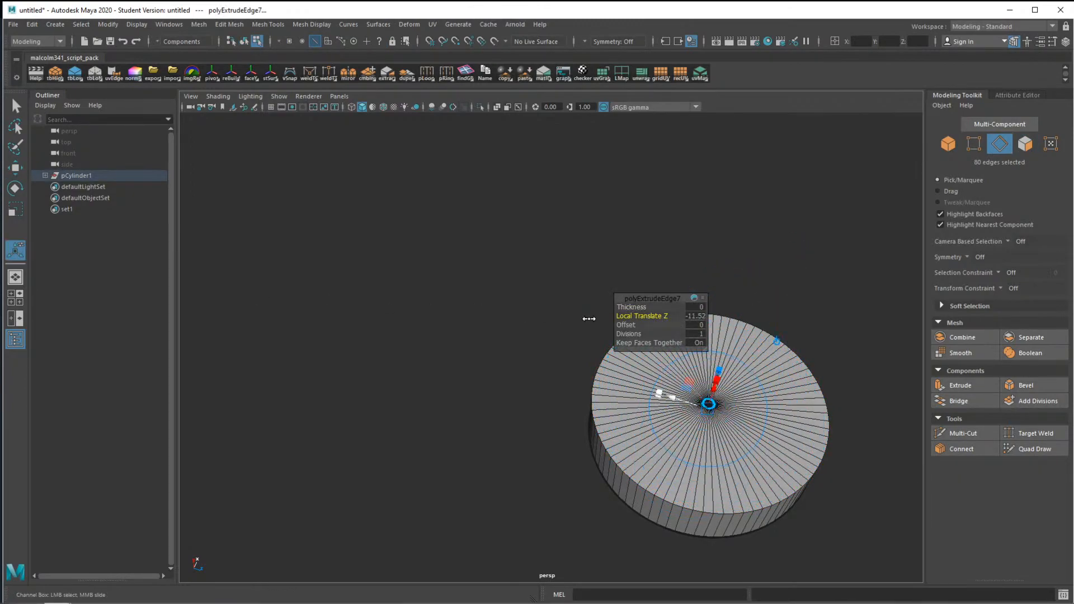
Merge the overlapping vertices at the centre of the lid's top
{"action": "mouse_move", "coordinate": [710, 285]}
{"action": "right_mouse_down"}
{"action": "mouse_move", "coordinate": [698, 304]}
{"action": "mouse_move", "coordinate": [707, 264]}
{"action": "right_mouse_up"}
{"action": "right_click", "coordinate": [713, 399]}
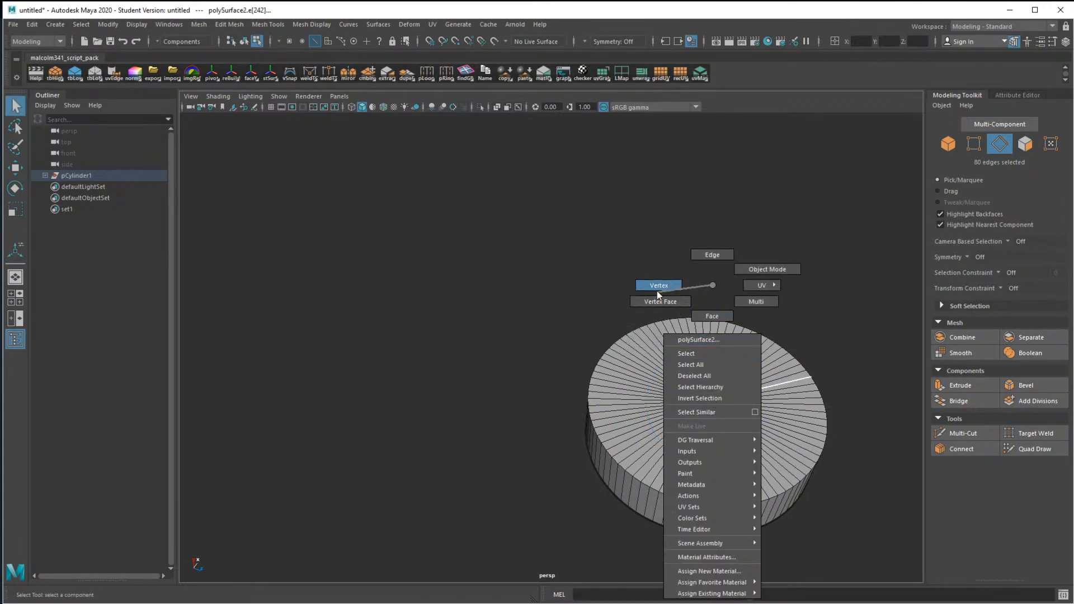
{"action": "right_click_drag", "start_coordinate": [657, 291], "coordinate": [658, 286]}
{"action": "right_click_drag", "start_coordinate": [706, 401], "coordinate": [705, 318], "text": "shift"}
Extrude the open edge loop on the lid's underside inward to the centre, with Local Translate Z about -10.6
{"action": "left_click_drag", "start_coordinate": [725, 425], "coordinate": [751, 331], "text": "alt"}
{"action": "middle_click_drag", "start_coordinate": [765, 400], "coordinate": [768, 280], "text": "alt"}
{"action": "left_click_drag", "start_coordinate": [767, 392], "coordinate": [770, 341], "text": "alt"}
{"action": "right_click_drag", "start_coordinate": [688, 184], "coordinate": [691, 169]}
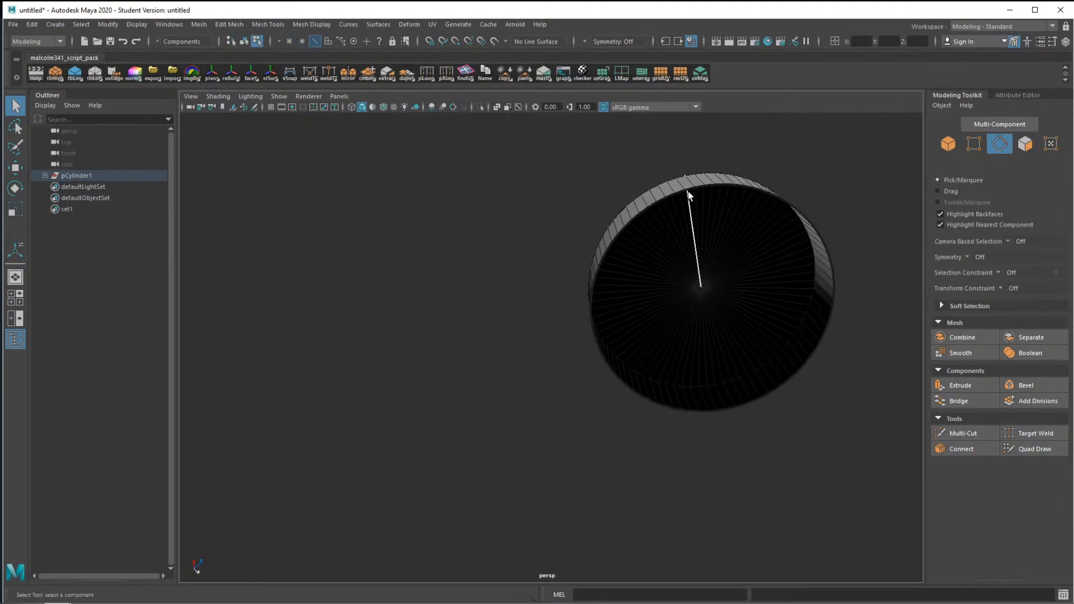
{"action": "double_click", "coordinate": [689, 189]}
{"action": "key", "text": "ctrl+e"}
{"action": "left_click_drag", "start_coordinate": [644, 316], "coordinate": [589, 312]}
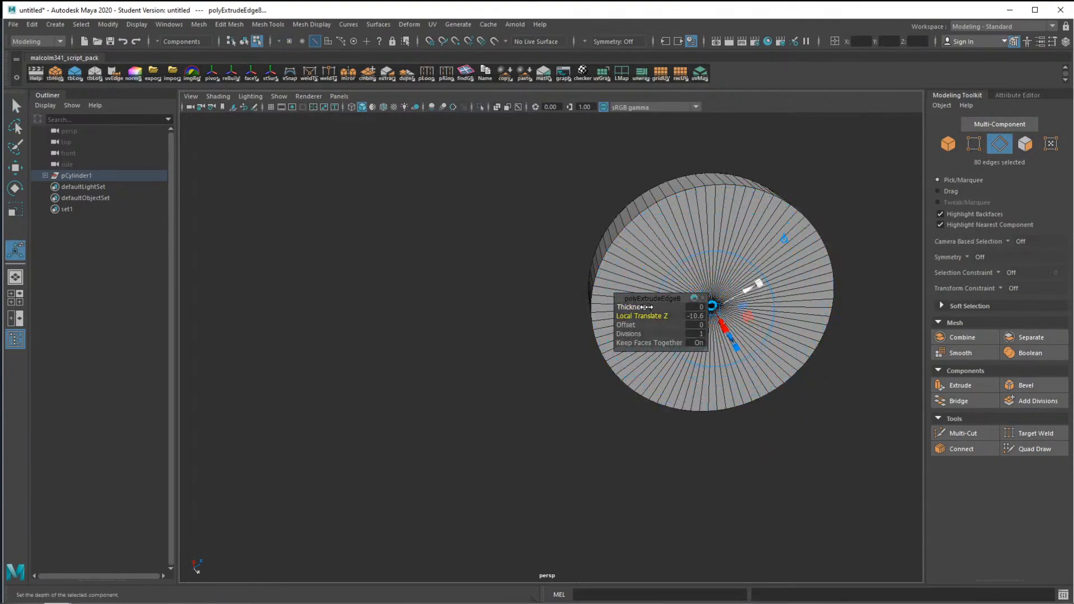
Merge the vertices at the centre of the lid's underside and check the closed lid in the smooth mesh preview
{"action": "right_click_drag", "start_coordinate": [716, 305], "coordinate": [718, 307]}
{"action": "right_click_drag", "start_coordinate": [667, 281], "coordinate": [666, 281]}
{"action": "mouse_move", "coordinate": [722, 305]}
{"action": "left_mouse_down", "text": "alt"}
{"action": "mouse_move", "coordinate": [730, 297]}
{"action": "mouse_move", "coordinate": [747, 331]}
{"action": "mouse_move", "coordinate": [724, 315]}
{"action": "left_mouse_up", "text": "alt"}
{"action": "right_click", "coordinate": [712, 308], "text": "shift"}
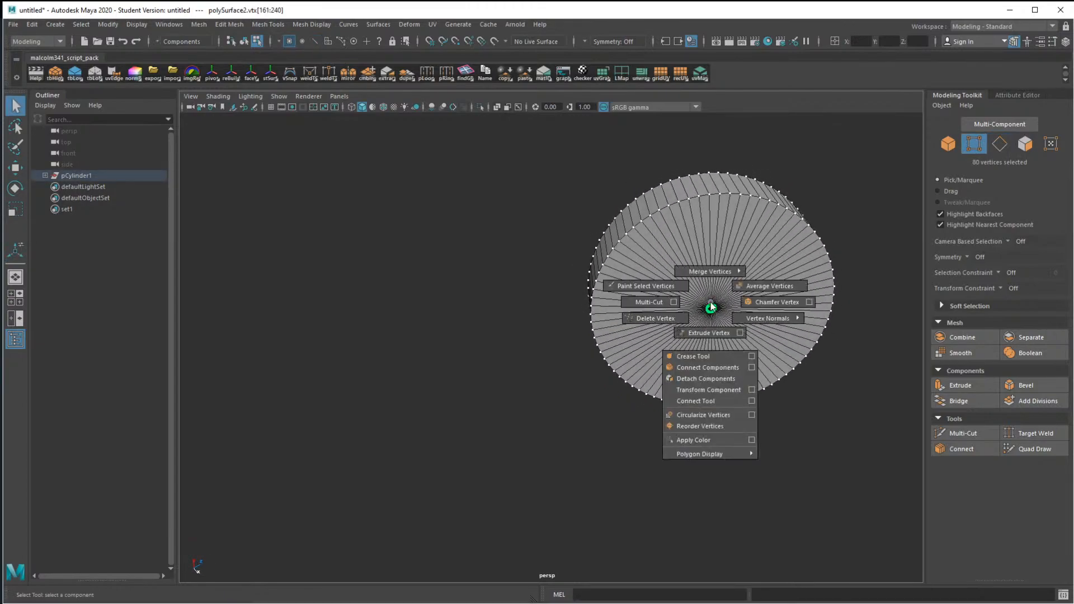
{"action": "left_click", "coordinate": [707, 196]}
{"action": "left_click_drag", "start_coordinate": [746, 244], "coordinate": [681, 313], "text": "alt"}
{"action": "right_click_drag", "start_coordinate": [694, 300], "coordinate": [706, 287]}
{"action": "key", "text": "3"}
{"action": "mouse_move", "coordinate": [705, 300]}
{"action": "left_mouse_down", "text": "alt"}
{"action": "mouse_move", "coordinate": [617, 333]}
{"action": "mouse_move", "coordinate": [715, 295]}
{"action": "mouse_move", "coordinate": [687, 300]}
{"action": "mouse_move", "coordinate": [696, 318]}
{"action": "left_mouse_up", "text": "alt"}
{"action": "key", "text": "1"}
Bevel the lid's upper and lower outer edge loops with a fraction of about 0.15
{"action": "right_click_drag", "start_coordinate": [684, 331], "coordinate": [686, 252]}
{"action": "double_click", "coordinate": [656, 357]}
{"action": "left_click_drag", "start_coordinate": [656, 357], "coordinate": [676, 391], "text": "alt"}
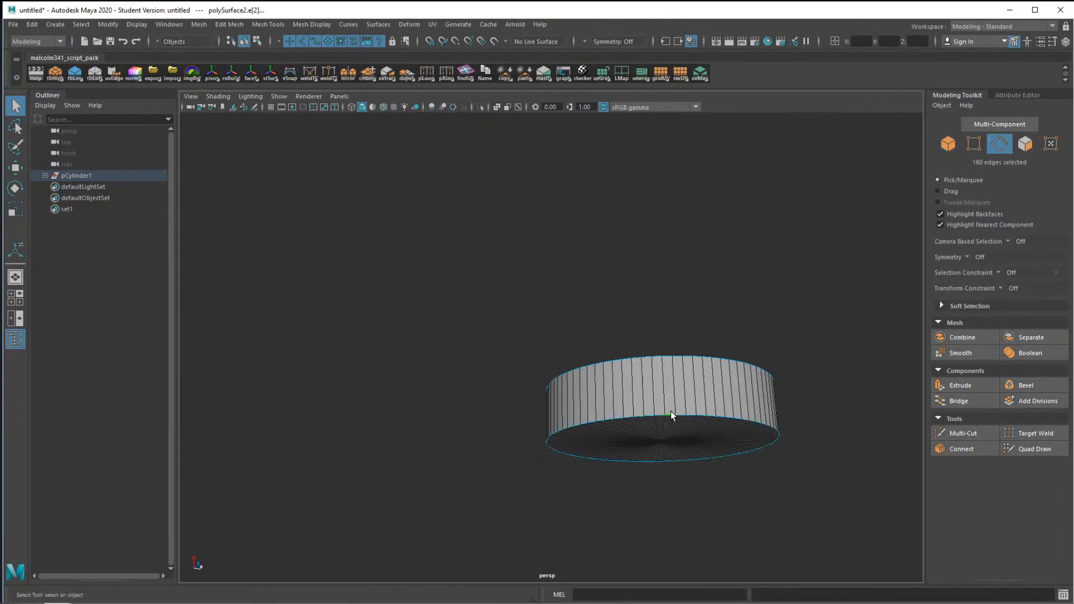
{"action": "key", "text": "ctrl+b"}
{"action": "left_click", "coordinate": [672, 353]}
{"action": "left_click_drag", "start_coordinate": [630, 307], "coordinate": [520, 305]}
{"action": "left_click", "coordinate": [669, 300]}
{"action": "left_click", "coordinate": [697, 309]}
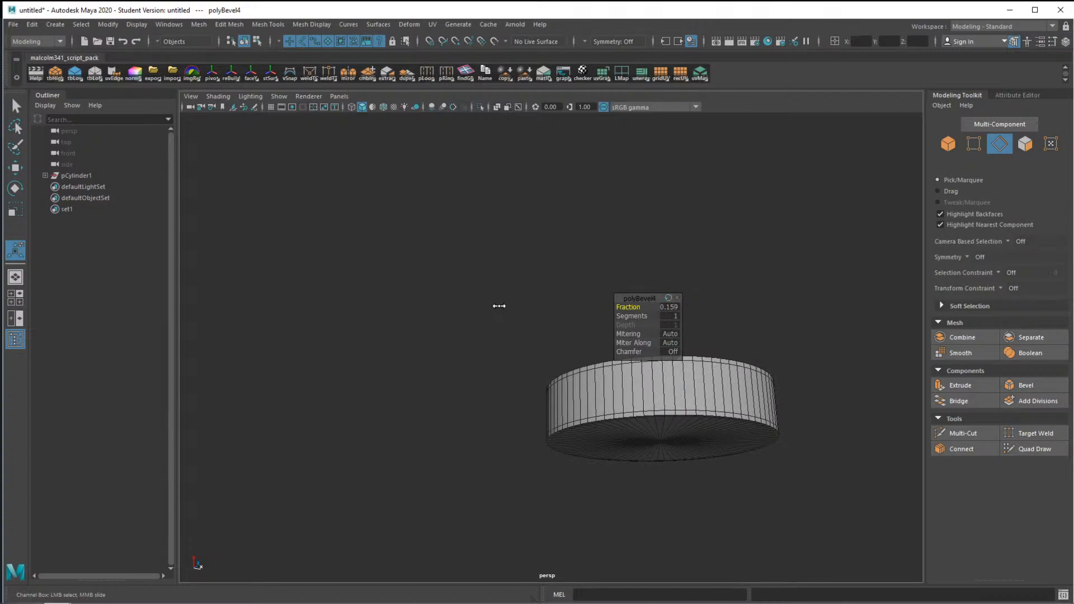
Preview the lid smoothed and raise the bevel fraction to about 0.36
{"action": "left_click_drag", "start_coordinate": [660, 390], "coordinate": [658, 368], "text": "alt"}
{"action": "key", "text": "3"}
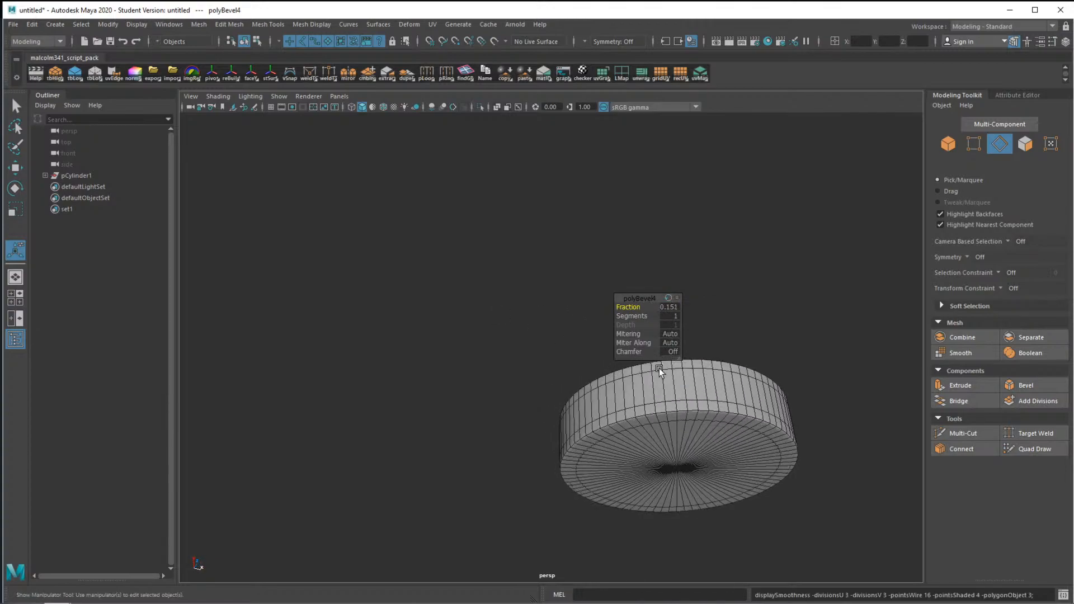
{"action": "left_click_drag", "start_coordinate": [636, 311], "coordinate": [760, 308]}
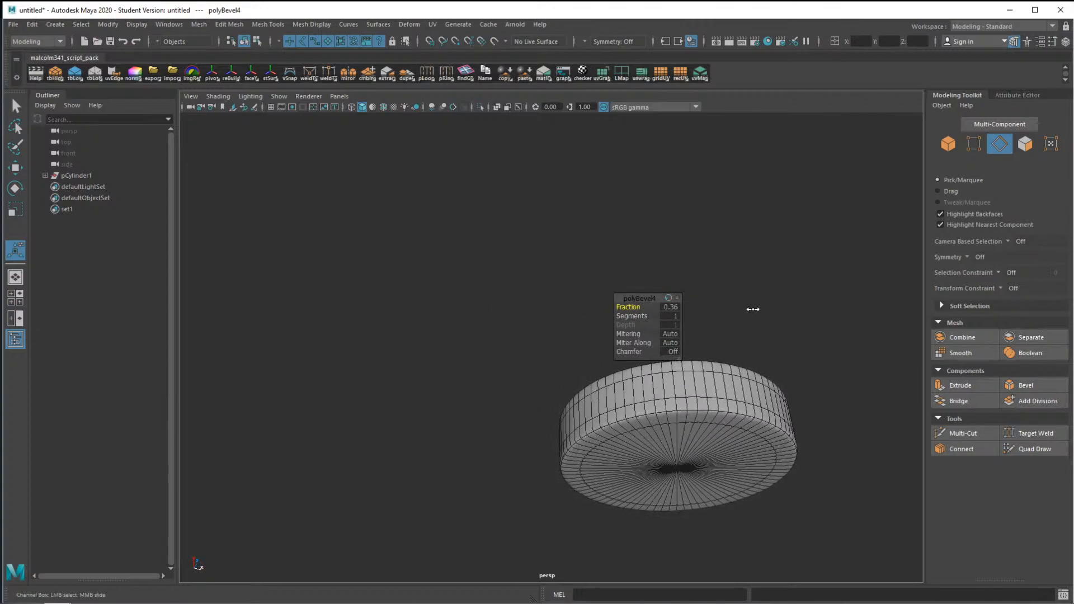
{"action": "mouse_move", "coordinate": [736, 395]}
{"action": "left_mouse_down", "text": "alt"}
{"action": "mouse_move", "coordinate": [744, 415]}
{"action": "mouse_move", "coordinate": [751, 362]}
{"action": "mouse_move", "coordinate": [729, 407]}
{"action": "left_mouse_up", "text": "alt"}
{"action": "right_click_drag", "start_coordinate": [694, 288], "coordinate": [744, 276]}
Unhide the pot body polySurface1 beneath the lid
{"action": "scroll", "coordinate": [519, 312], "scroll_direction": "down", "scroll_amount": 4}
{"action": "left_click", "coordinate": [45, 175]}
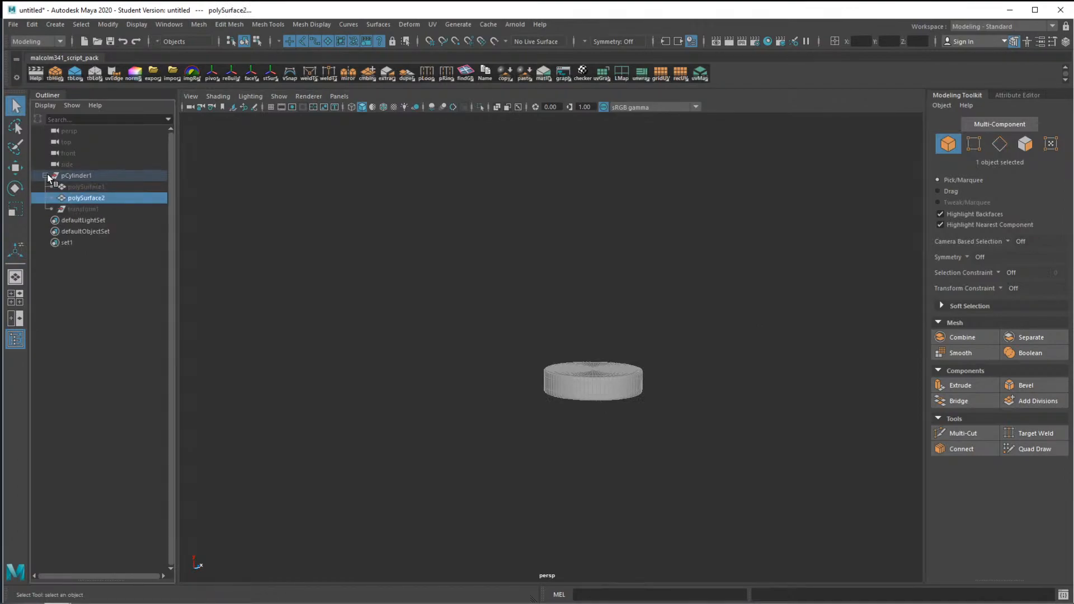
{"action": "left_click", "coordinate": [73, 187]}
{"action": "key", "text": "h"}
{"action": "left_click_drag", "start_coordinate": [649, 378], "coordinate": [608, 397], "text": "alt"}
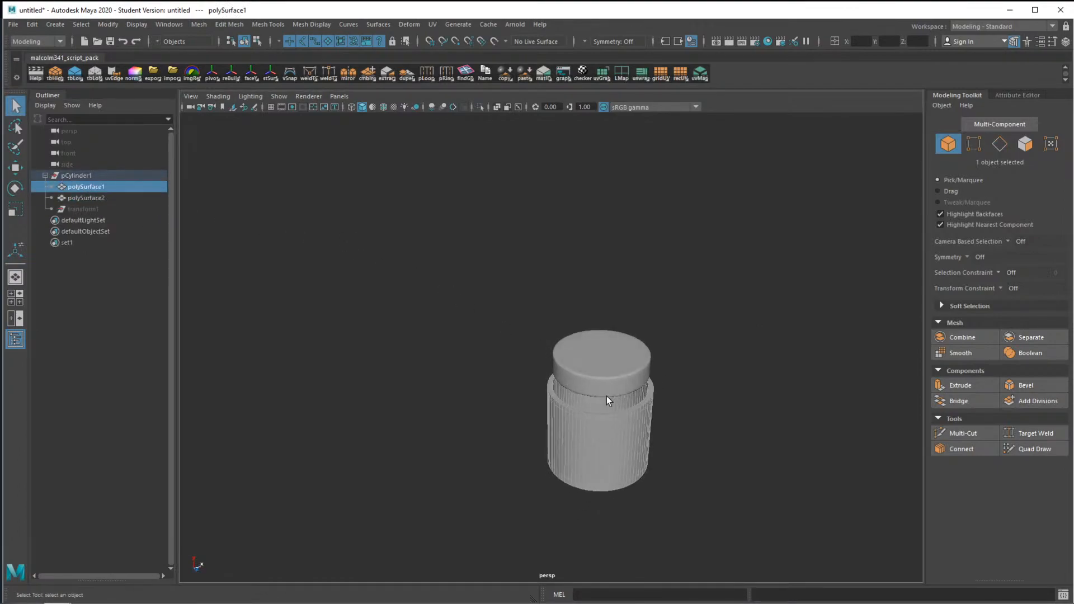
Select the lid and reset its pivot
{"action": "left_click", "coordinate": [635, 352]}
{"action": "left_click_drag", "start_coordinate": [635, 352], "coordinate": [613, 345], "text": "alt"}
{"action": "key", "text": "r"}
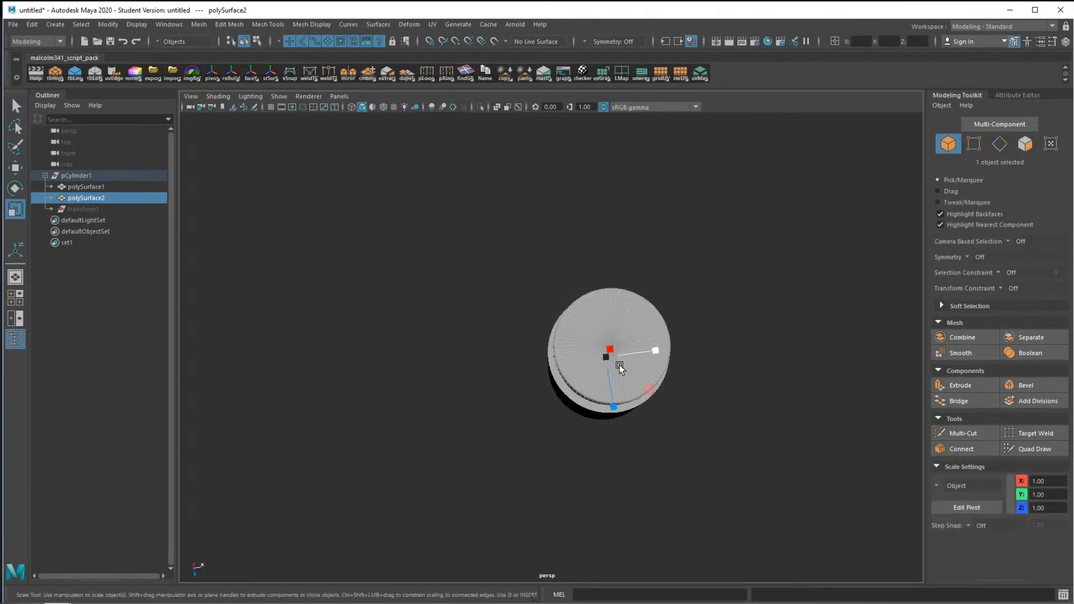
{"action": "scroll", "coordinate": [620, 365], "scroll_direction": "up", "scroll_amount": 4}
{"action": "left_click_drag", "start_coordinate": [721, 391], "coordinate": [671, 353], "text": "alt"}
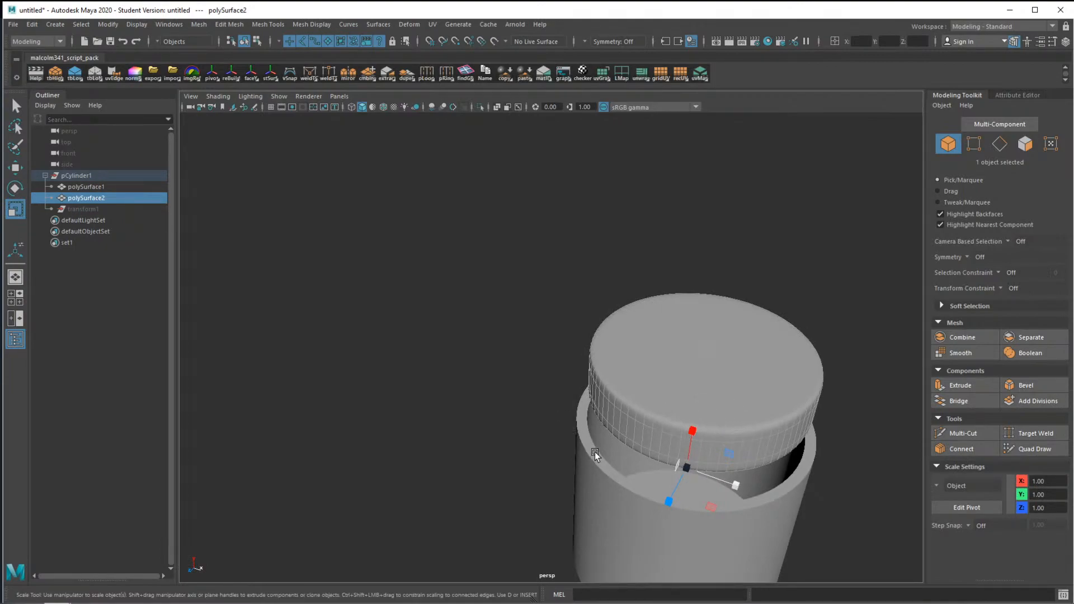
{"action": "left_click_drag", "start_coordinate": [608, 444], "coordinate": [738, 429], "text": "alt"}
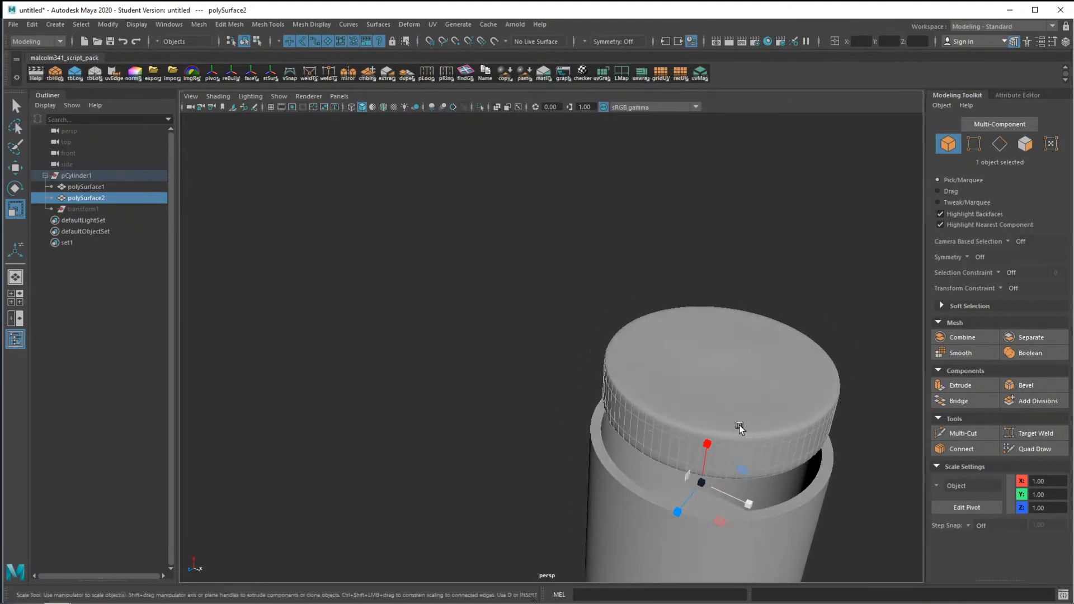
{"action": "key", "text": "d"}
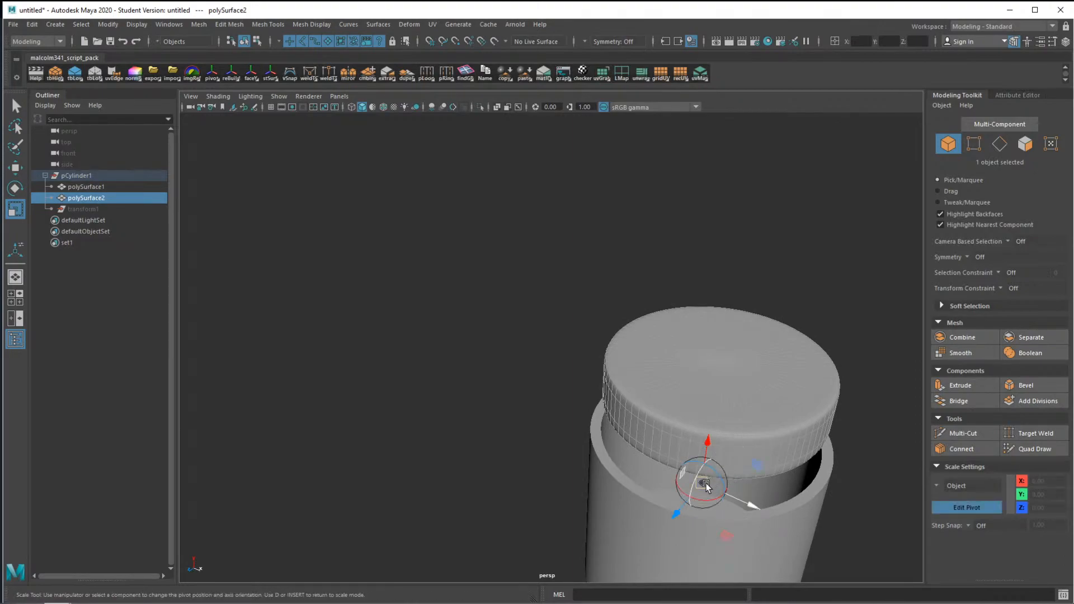
{"action": "right_click", "coordinate": [704, 485]}
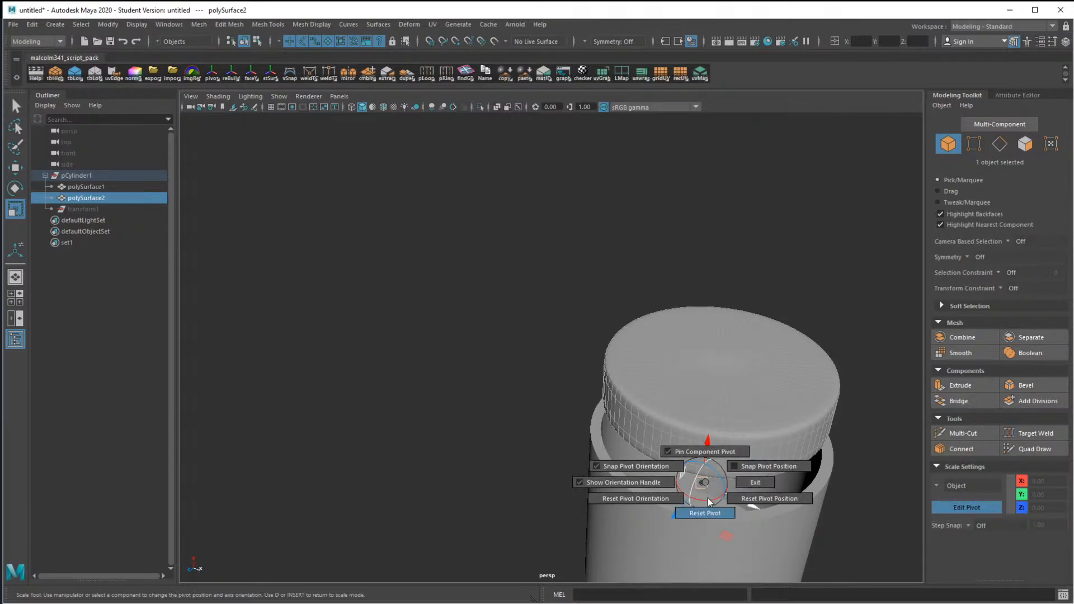
{"action": "left_click", "coordinate": [707, 503]}
{"action": "mouse_move", "coordinate": [742, 436]}
{"action": "left_mouse_down", "text": "alt"}
{"action": "mouse_move", "coordinate": [741, 407]}
{"action": "mouse_move", "coordinate": [761, 445]}
{"action": "mouse_move", "coordinate": [754, 413]}
{"action": "mouse_move", "coordinate": [749, 451]}
{"action": "left_mouse_up", "text": "alt"}
{"action": "key", "text": "d"}
Lower the lid into the pot's top opening
{"action": "left_click_drag", "start_coordinate": [731, 415], "coordinate": [728, 415]}
{"action": "left_click_drag", "start_coordinate": [730, 412], "coordinate": [715, 340], "text": "alt"}
{"action": "key", "text": "w"}
{"action": "key", "text": "r"}
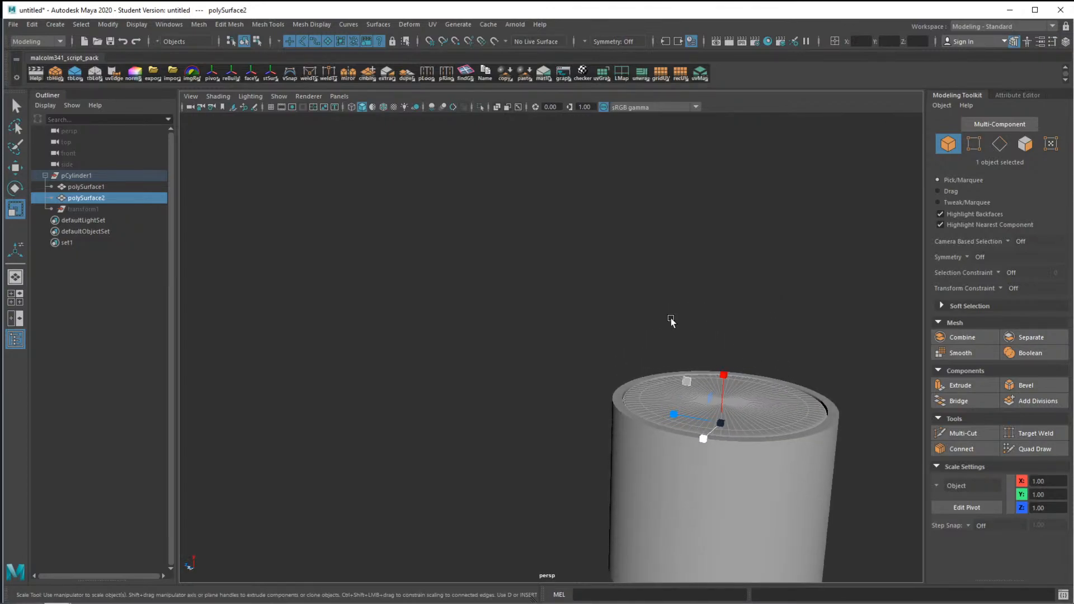
Try to stretch polySurface2 vertically in the front view
{"action": "key", "text": "space"}
{"action": "key", "text": "space"}
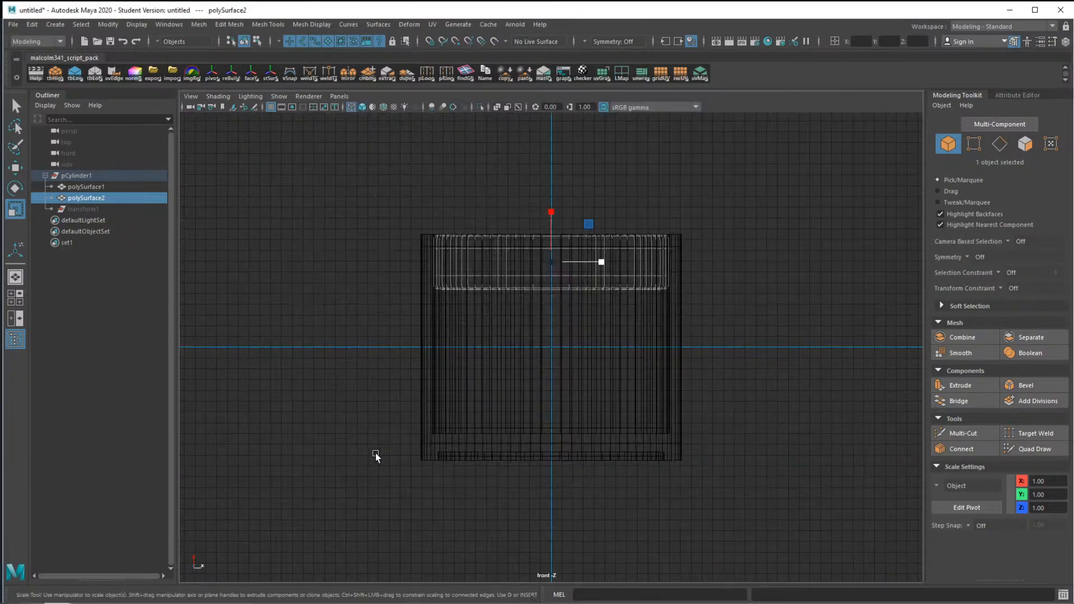
{"action": "middle_click_drag", "start_coordinate": [580, 357], "coordinate": [540, 395], "text": "alt"}
{"action": "left_click_drag", "start_coordinate": [509, 259], "coordinate": [518, 112]}
{"action": "key", "text": "ctrl+z"}
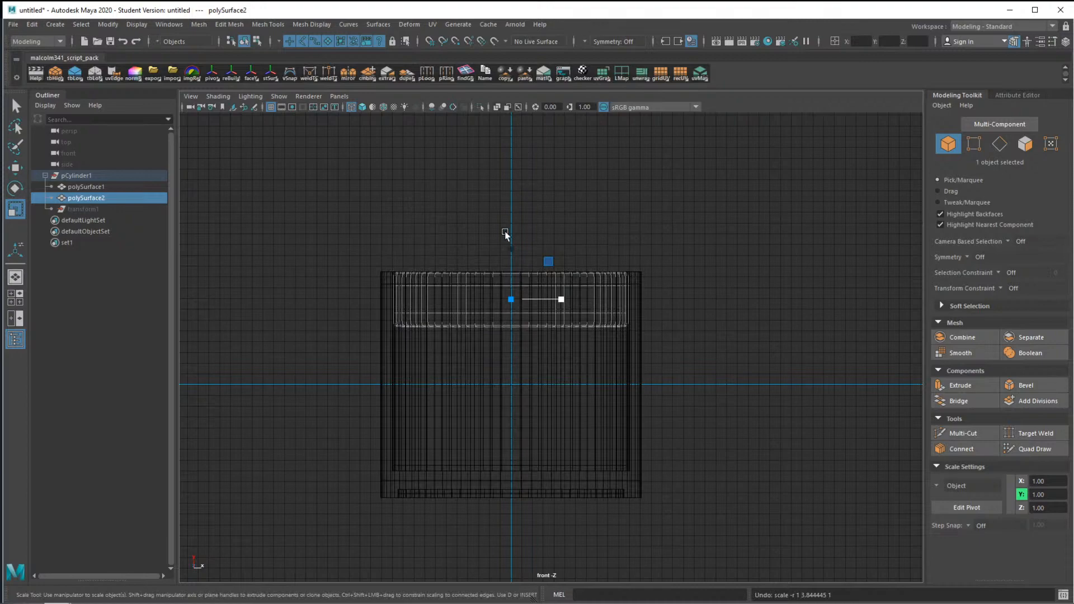
In the four-view layout, move the two lower vertex rings of polySurface2 down close to the pot's inner floor
{"action": "right_click", "coordinate": [502, 282]}
{"action": "right_click_drag", "start_coordinate": [465, 271], "coordinate": [545, 263]}
{"action": "left_click_drag", "start_coordinate": [584, 263], "coordinate": [560, 280], "text": "alt"}
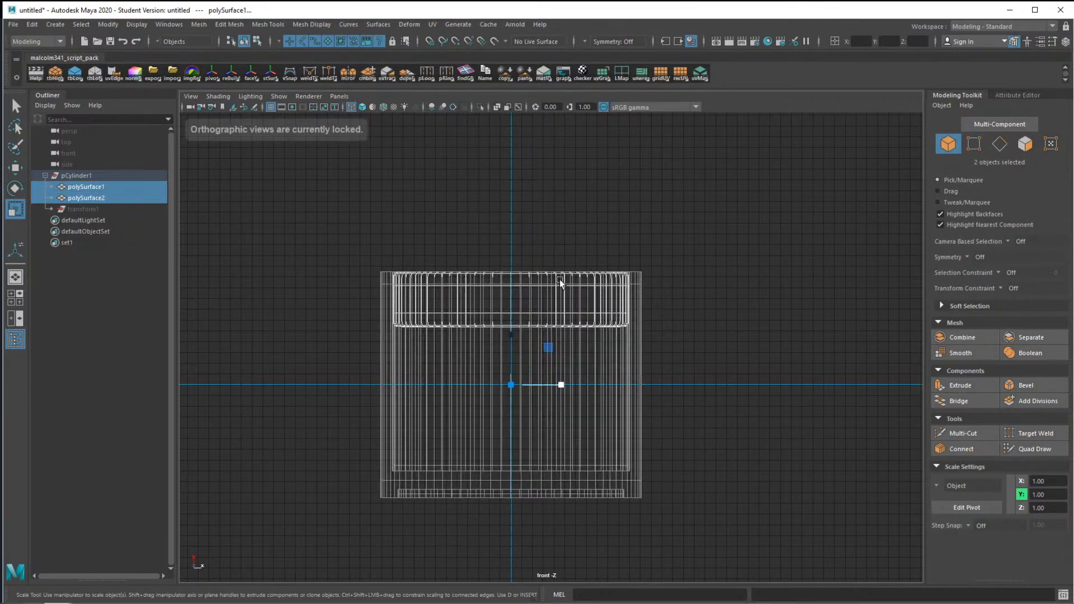
{"action": "left_click", "coordinate": [594, 348]}
{"action": "key", "text": "space"}
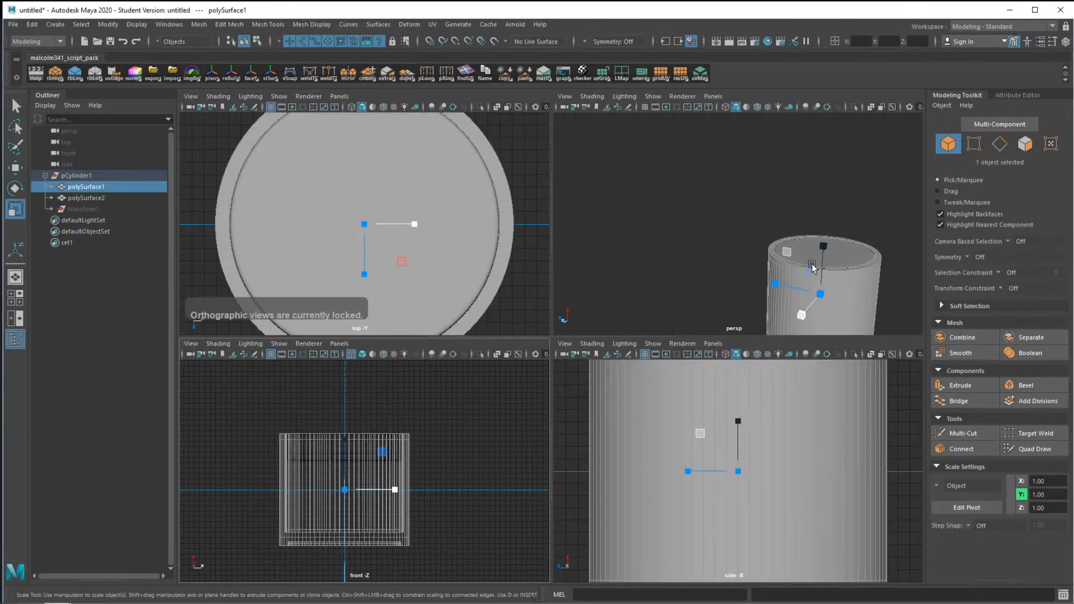
{"action": "left_click", "coordinate": [806, 249]}
{"action": "right_click_drag", "start_coordinate": [808, 246], "coordinate": [795, 223]}
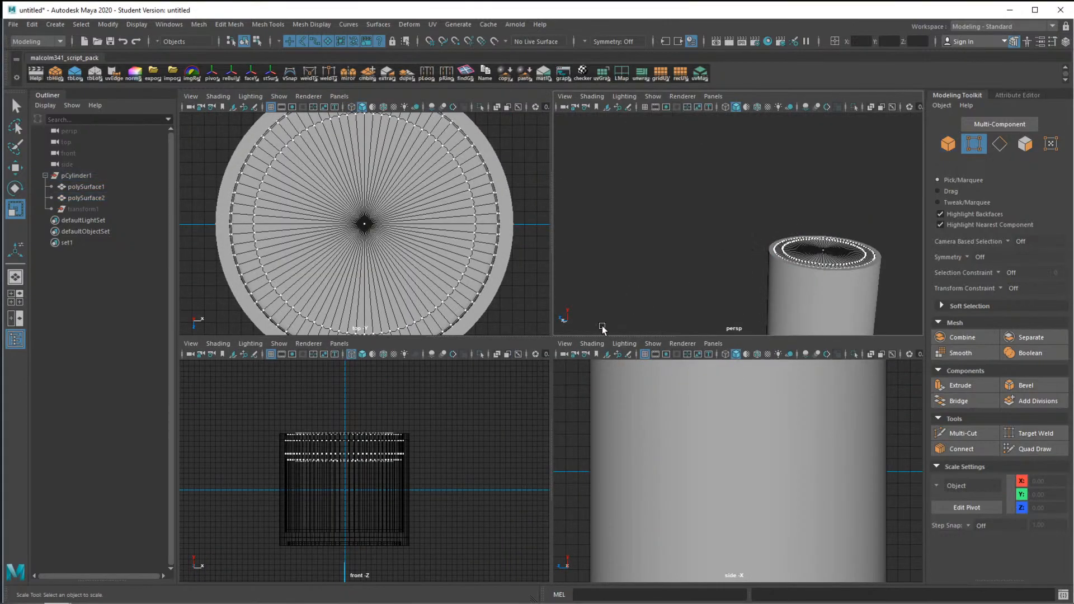
{"action": "scroll", "coordinate": [301, 449], "scroll_direction": "up", "scroll_amount": 5}
{"action": "scroll", "coordinate": [302, 446], "scroll_direction": "down", "scroll_amount": 3}
{"action": "left_click_drag", "start_coordinate": [245, 442], "coordinate": [433, 469]}
{"action": "key", "text": "w"}
{"action": "left_click_drag", "start_coordinate": [337, 403], "coordinate": [344, 485]}
{"action": "key", "text": "ctrl+z"}
{"action": "key", "text": "1"}
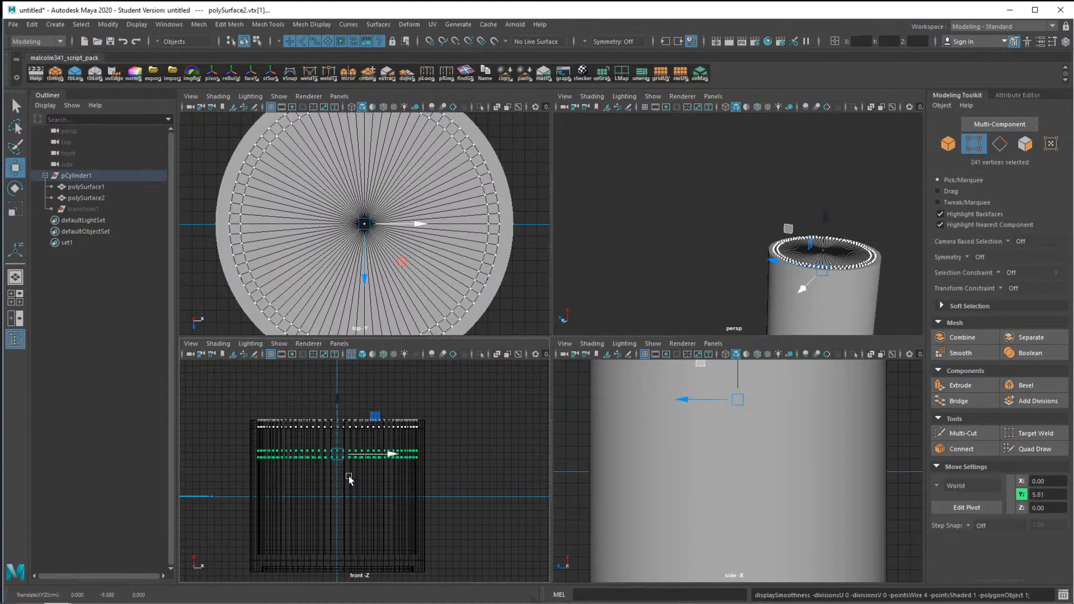
{"action": "left_click_drag", "start_coordinate": [329, 408], "coordinate": [351, 497]}
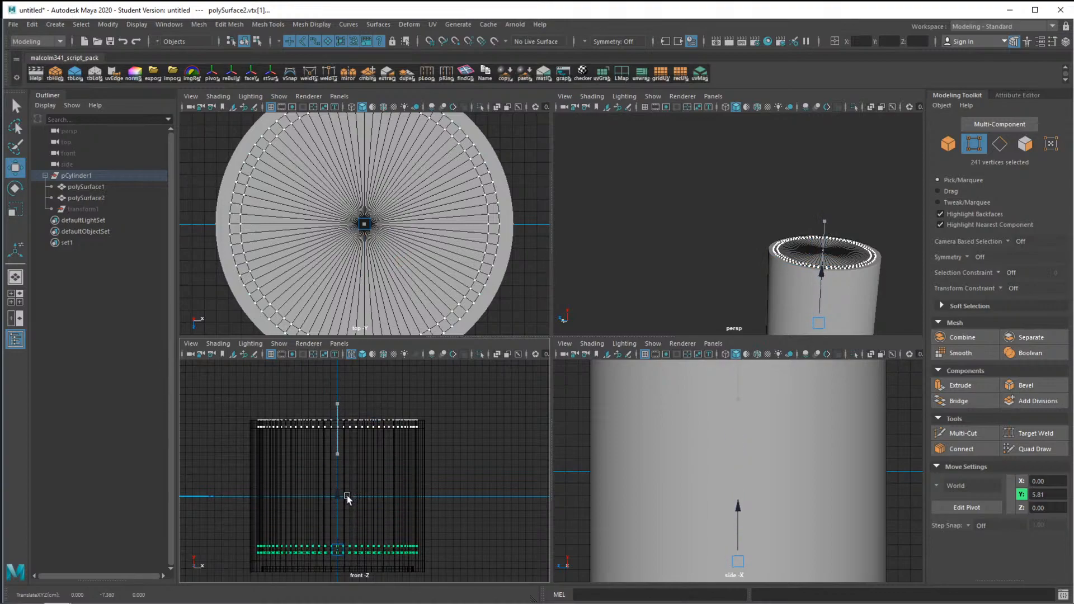
Fine-tune the lower vertex rings of polySurface2 to about Y -7.51, just above the pot's floor
{"action": "scroll", "coordinate": [365, 578], "scroll_direction": "up", "scroll_amount": 5}
{"action": "middle_click_drag", "start_coordinate": [363, 573], "coordinate": [464, 376], "text": "alt"}
{"action": "middle_click_drag", "start_coordinate": [461, 413], "coordinate": [458, 382], "text": "alt"}
{"action": "left_click_drag", "start_coordinate": [387, 409], "coordinate": [386, 410]}
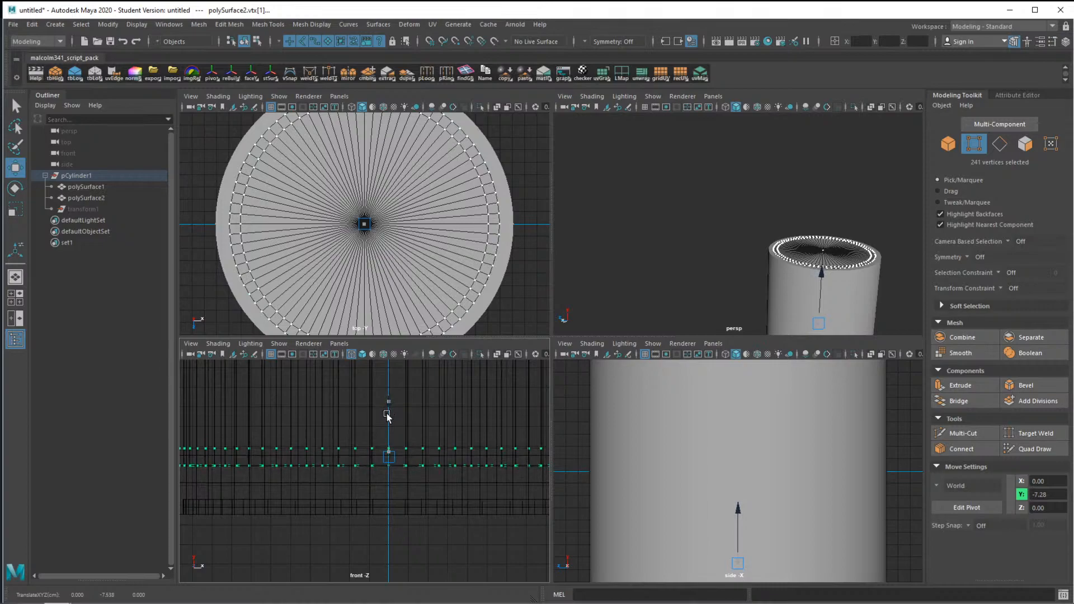
{"action": "scroll", "coordinate": [404, 418], "scroll_direction": "down", "scroll_amount": 5}
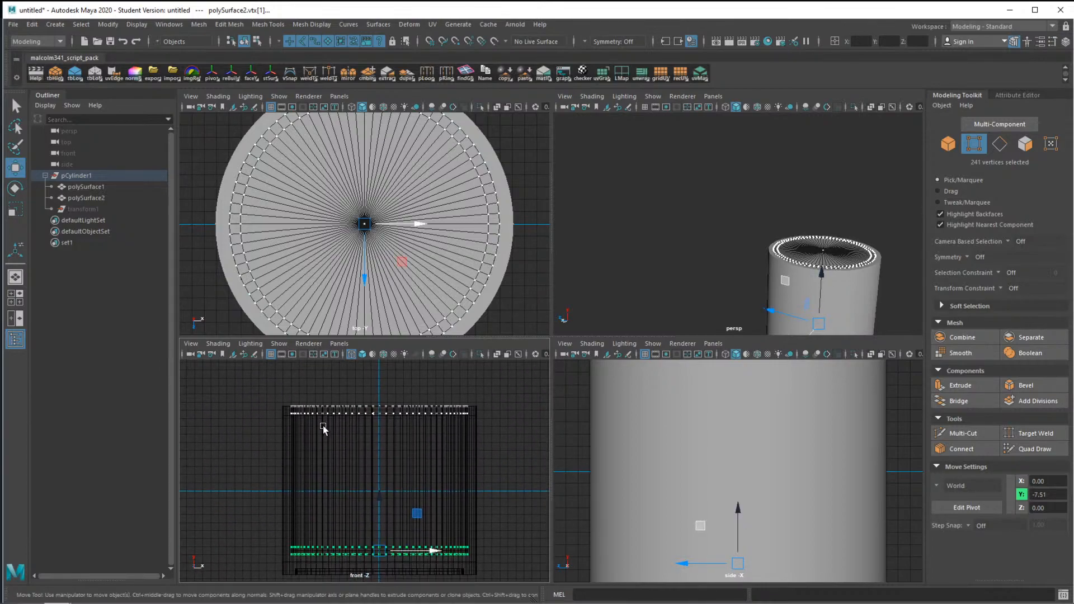
Lower the upper vertex rings of polySurface2 to about Y 4.05 inside the pot and return to object selection
{"action": "left_click_drag", "start_coordinate": [521, 450], "coordinate": [521, 448]}
{"action": "middle_click_drag", "start_coordinate": [429, 383], "coordinate": [432, 447], "text": "alt"}
{"action": "left_click_drag", "start_coordinate": [384, 435], "coordinate": [383, 474]}
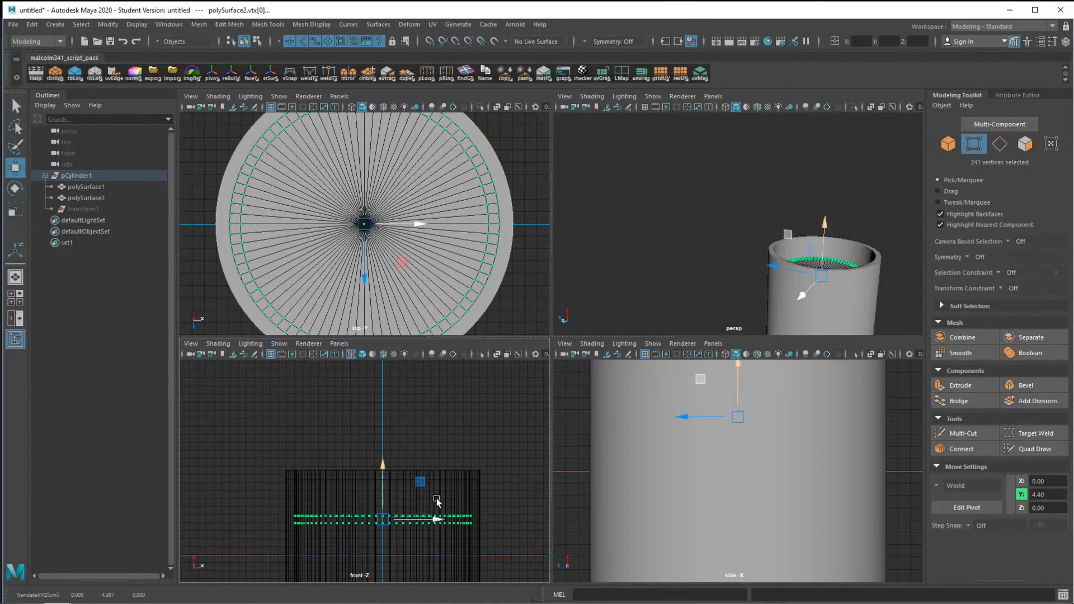
{"action": "middle_click_drag", "start_coordinate": [436, 500], "coordinate": [435, 425], "text": "alt"}
{"action": "left_click_drag", "start_coordinate": [378, 394], "coordinate": [378, 397]}
{"action": "left_click_drag", "start_coordinate": [770, 293], "coordinate": [805, 265], "text": "alt"}
{"action": "scroll", "coordinate": [828, 276], "scroll_direction": "down", "scroll_amount": 6}
{"action": "scroll", "coordinate": [782, 249], "scroll_direction": "up", "scroll_amount": 4}
{"action": "left_click", "coordinate": [380, 400]}
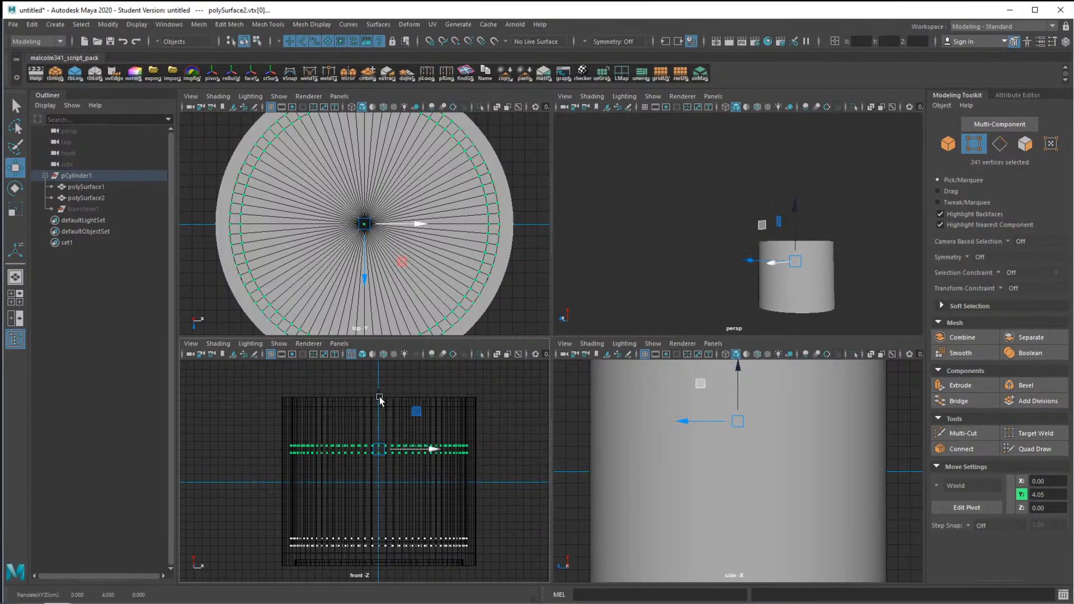
{"action": "left_click_drag", "start_coordinate": [822, 245], "coordinate": [803, 294], "text": "alt"}
{"action": "right_click_drag", "start_coordinate": [795, 221], "coordinate": [847, 208]}
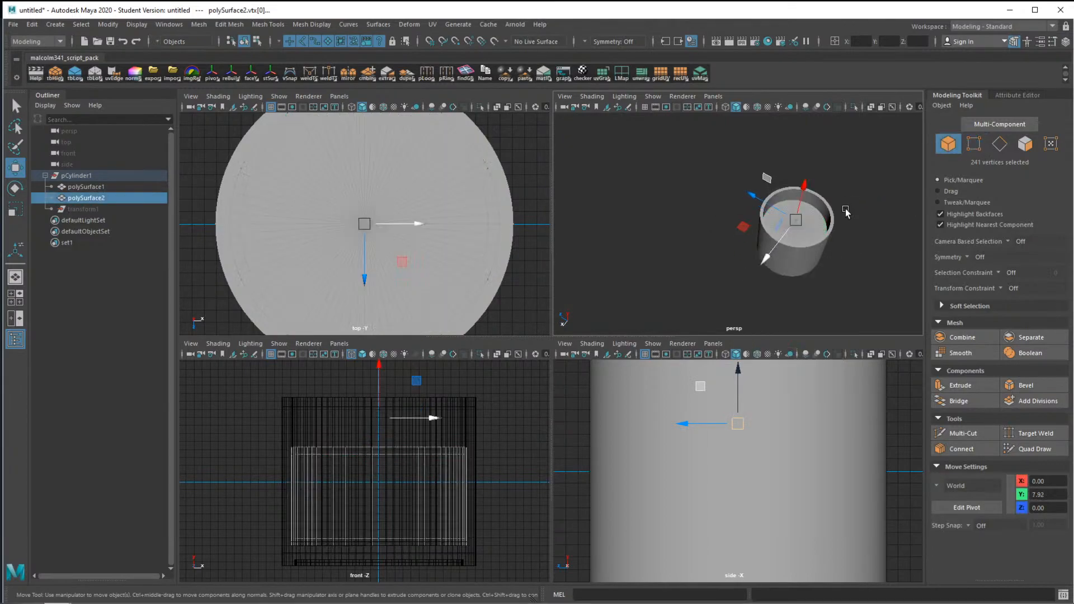
Preview the pot body polySurface1 smoothed and examine its rim and its fit with the inner piece
{"action": "left_click_drag", "start_coordinate": [844, 246], "coordinate": [744, 287], "text": "alt"}
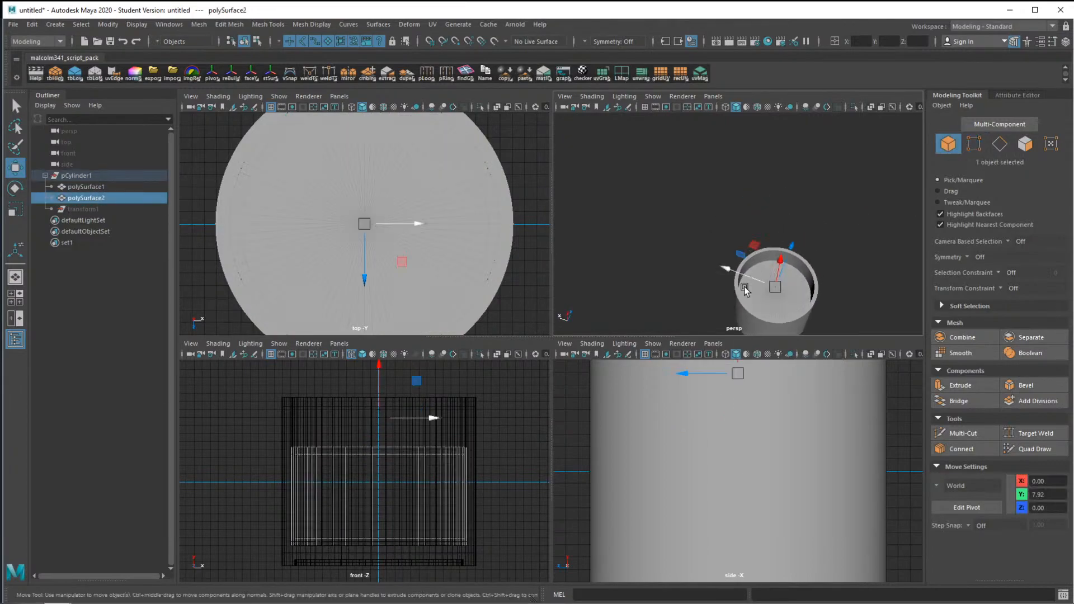
{"action": "left_click", "coordinate": [810, 183]}
{"action": "left_click_drag", "start_coordinate": [811, 183], "coordinate": [844, 257], "text": "alt"}
{"action": "left_click", "coordinate": [782, 282]}
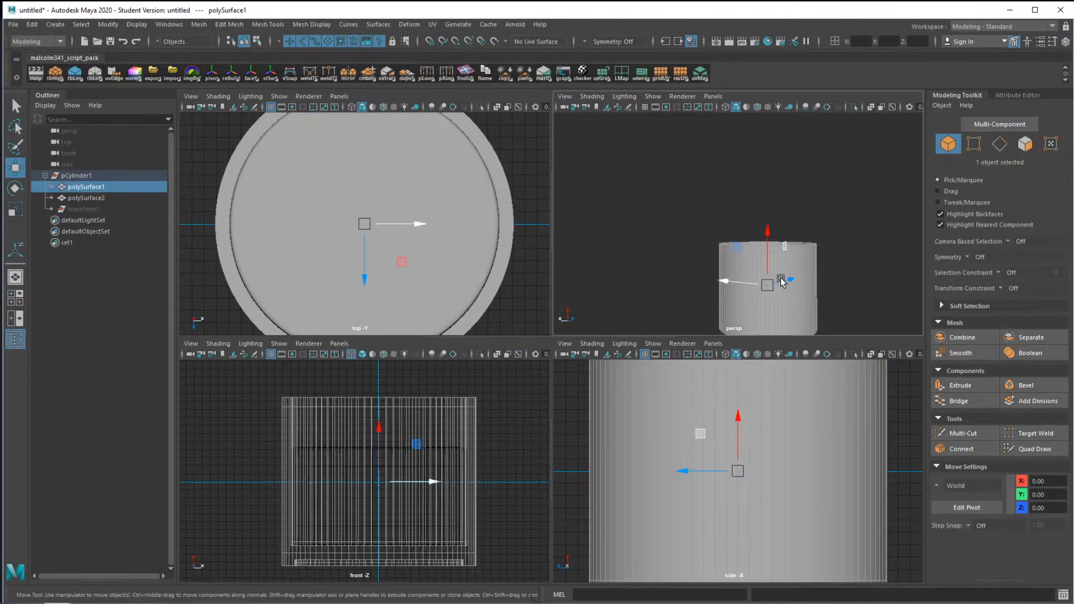
{"action": "key", "text": "3"}
{"action": "left_click", "coordinate": [817, 211]}
{"action": "scroll", "coordinate": [839, 237], "scroll_direction": "up", "scroll_amount": 3}
{"action": "middle_click_drag", "start_coordinate": [862, 262], "coordinate": [686, 150], "text": "alt"}
{"action": "scroll", "coordinate": [691, 178], "scroll_direction": "down", "scroll_amount": 5}
{"action": "left_click_drag", "start_coordinate": [713, 193], "coordinate": [765, 305], "text": "alt"}
{"action": "scroll", "coordinate": [744, 218], "scroll_direction": "down", "scroll_amount": 2}
{"action": "left_click", "coordinate": [717, 200]}
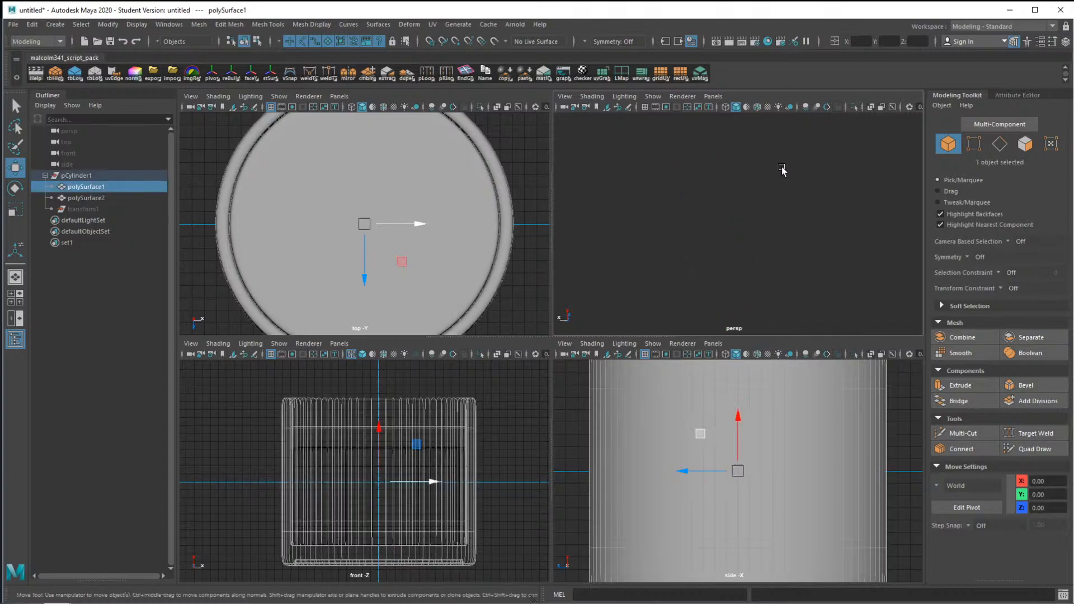
Lower the upper vertex rings of polySurface2 slightly further into the pot and return to object selection
{"action": "left_click_drag", "start_coordinate": [781, 157], "coordinate": [812, 238], "text": "alt"}
{"action": "left_click", "coordinate": [772, 250]}
{"action": "scroll", "coordinate": [777, 246], "scroll_direction": "down", "scroll_amount": 5}
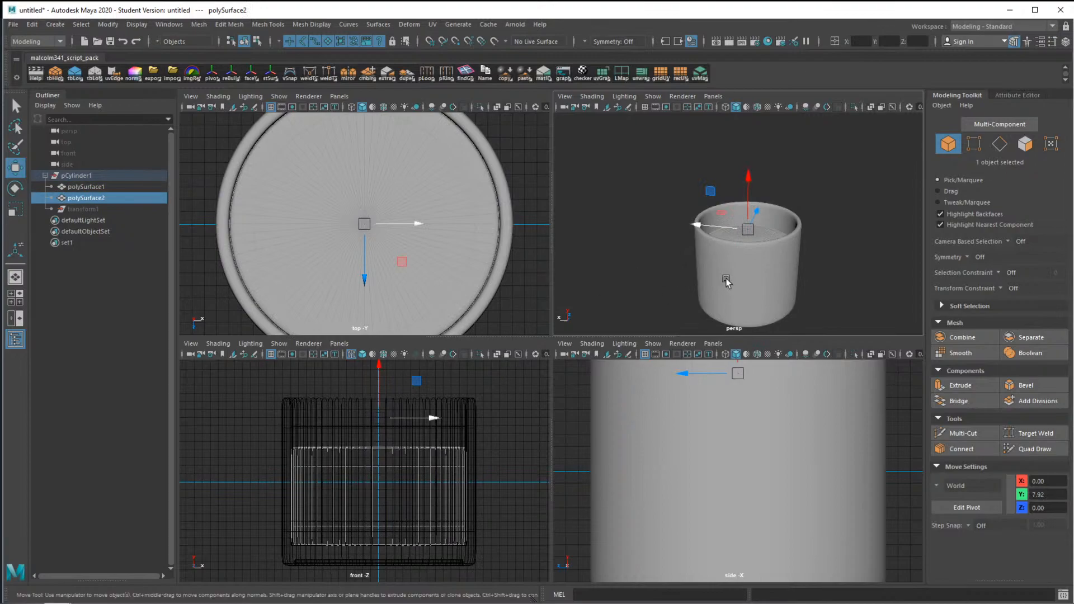
{"action": "right_click_drag", "start_coordinate": [741, 236], "coordinate": [683, 241]}
{"action": "left_click_drag", "start_coordinate": [252, 440], "coordinate": [507, 470]}
{"action": "left_click_drag", "start_coordinate": [379, 403], "coordinate": [379, 411]}
{"action": "right_click_drag", "start_coordinate": [738, 234], "coordinate": [789, 206]}
Extrude the outer top edge loop of the pot's rim upward into a thin band in the perspective view
{"action": "left_click_drag", "start_coordinate": [832, 223], "coordinate": [784, 226], "text": "alt"}
{"action": "left_click", "coordinate": [722, 210]}
{"action": "key", "text": "space"}
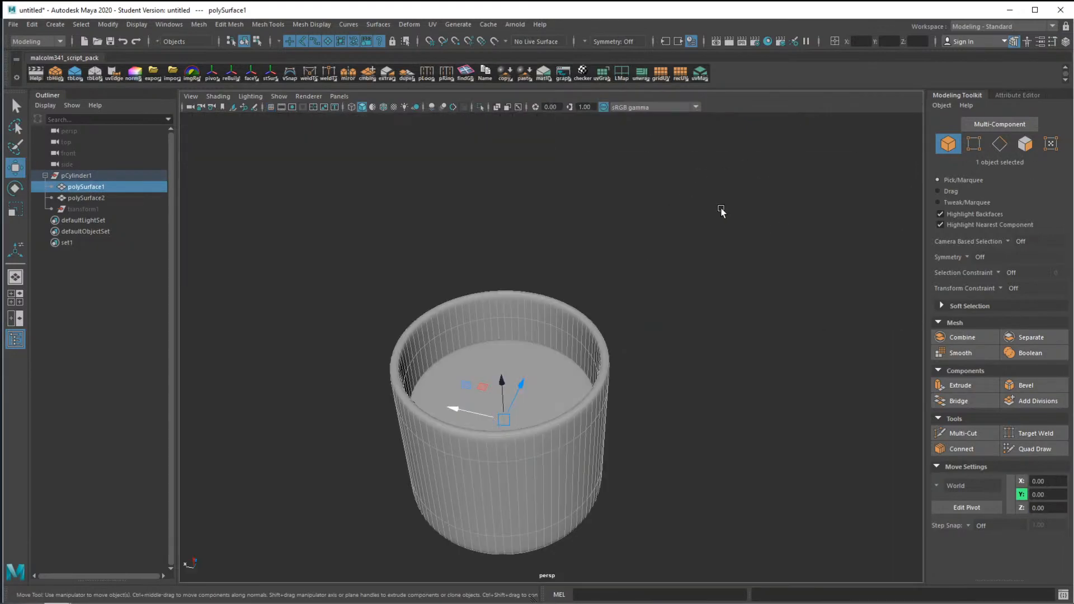
{"action": "right_click_drag", "start_coordinate": [495, 297], "coordinate": [490, 257]}
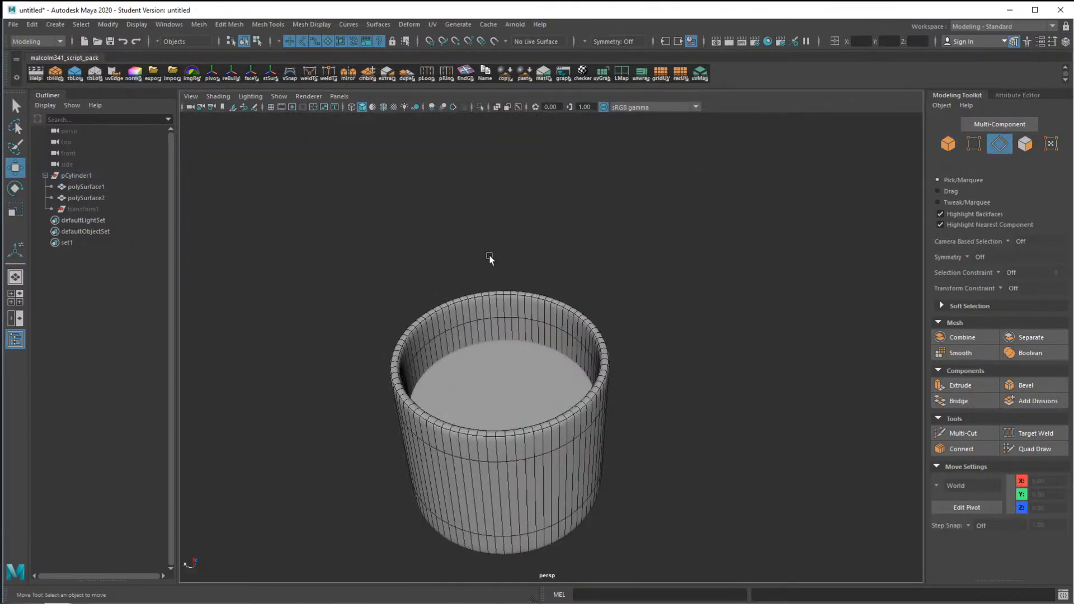
{"action": "left_click_drag", "start_coordinate": [470, 308], "coordinate": [496, 314], "text": "alt"}
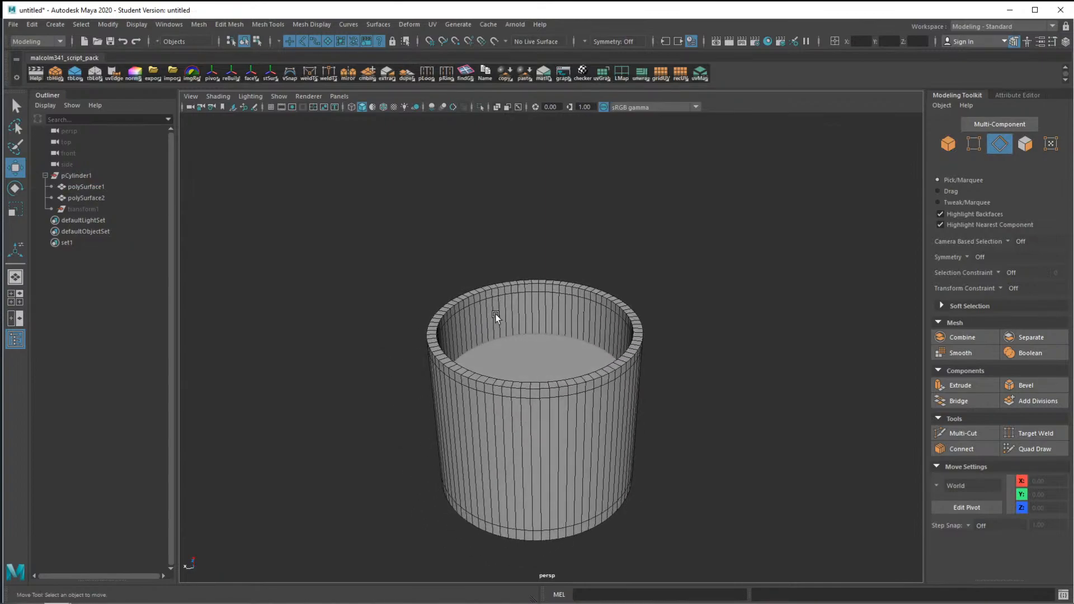
{"action": "double_click", "coordinate": [478, 380]}
{"action": "left_click_drag", "start_coordinate": [482, 379], "coordinate": [535, 378], "text": "alt"}
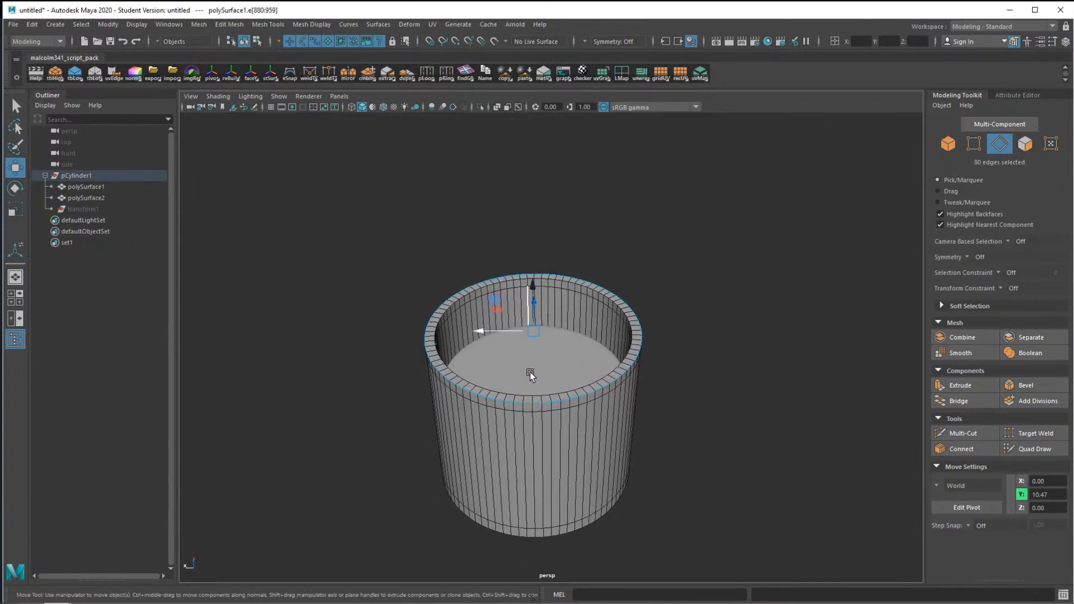
{"action": "left_click_drag", "start_coordinate": [535, 291], "coordinate": [646, 276], "text": "shift"}
Select the faces of the new band above the rim and extract them as a separate object
{"action": "right_click_drag", "start_coordinate": [647, 276], "coordinate": [647, 306]}
{"action": "left_click_drag", "start_coordinate": [662, 290], "coordinate": [659, 271], "text": "alt"}
{"action": "left_click_drag", "start_coordinate": [421, 231], "coordinate": [694, 291]}
{"action": "right_click_drag", "start_coordinate": [650, 284], "coordinate": [643, 475], "text": "shift"}
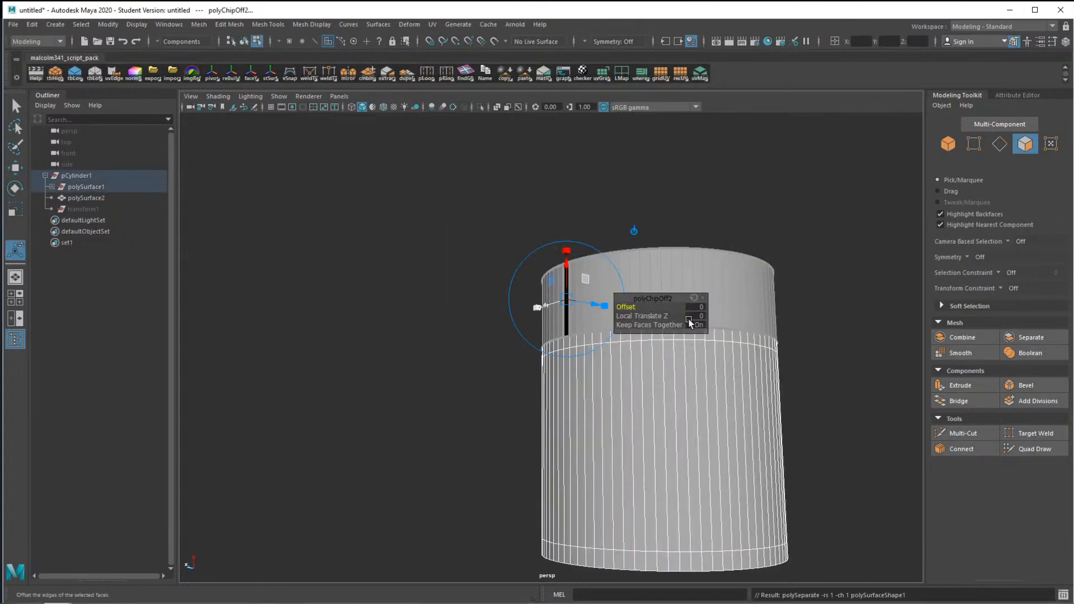
{"action": "left_click_drag", "start_coordinate": [677, 324], "coordinate": [685, 355], "text": "alt"}
{"action": "right_click_drag", "start_coordinate": [673, 268], "coordinate": [723, 238]}
Raise the extracted band above the pot and centre its pivot
{"action": "key", "text": "w"}
{"action": "left_click", "coordinate": [683, 272]}
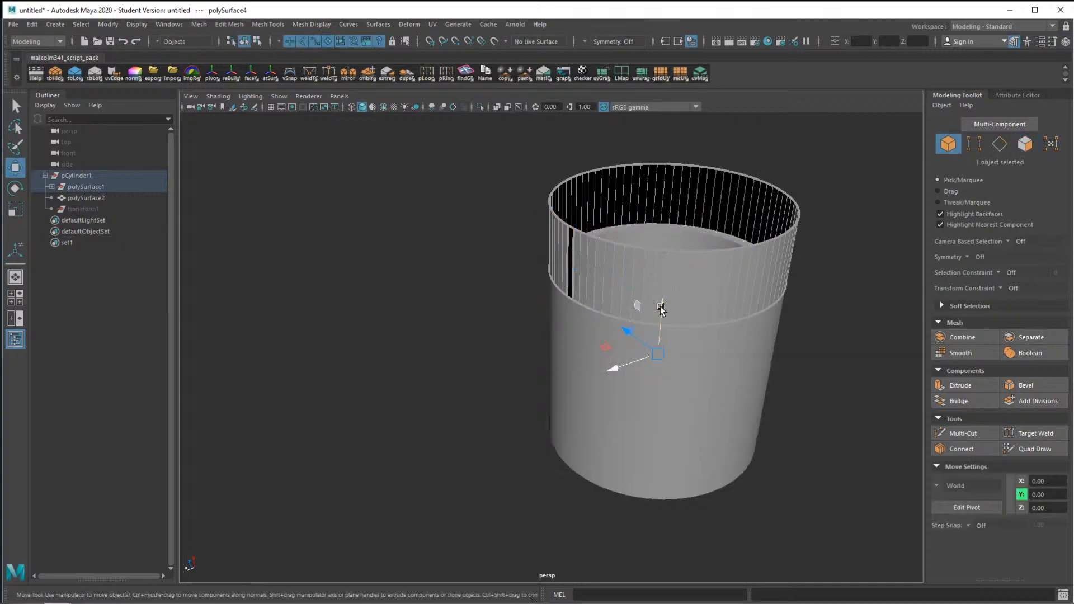
{"action": "left_click_drag", "start_coordinate": [662, 308], "coordinate": [670, 232]}
{"action": "key", "text": "d"}
{"action": "right_click_drag", "start_coordinate": [668, 280], "coordinate": [669, 298]}
{"action": "middle_click_drag", "start_coordinate": [700, 196], "coordinate": [659, 294], "text": "alt"}
{"action": "key", "text": "d"}
Select the single black face on the side of the band
{"action": "left_click_drag", "start_coordinate": [652, 300], "coordinate": [674, 267], "text": "alt"}
{"action": "right_click", "coordinate": [566, 292], "text": "shift"}
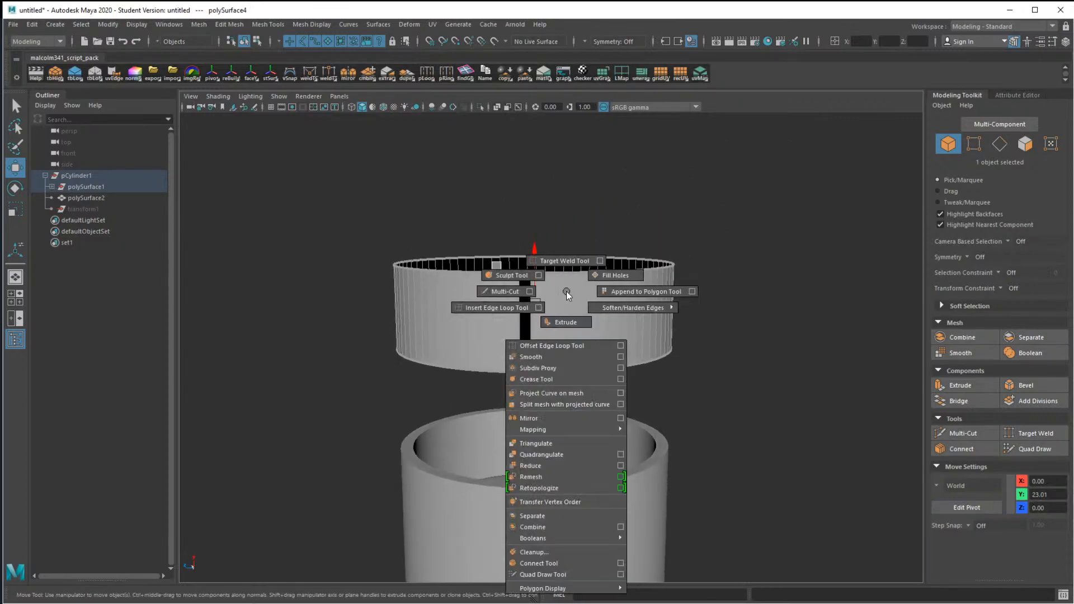
{"action": "right_click_drag", "start_coordinate": [558, 285], "coordinate": [672, 332]}
{"action": "right_click", "coordinate": [571, 300], "text": "shift"}
{"action": "left_click_drag", "start_coordinate": [684, 317], "coordinate": [504, 305], "text": "alt"}
Lower the band's top edge loop to shorten the band to lid height, and return to object selection
{"action": "right_click_drag", "start_coordinate": [518, 285], "coordinate": [518, 302]}
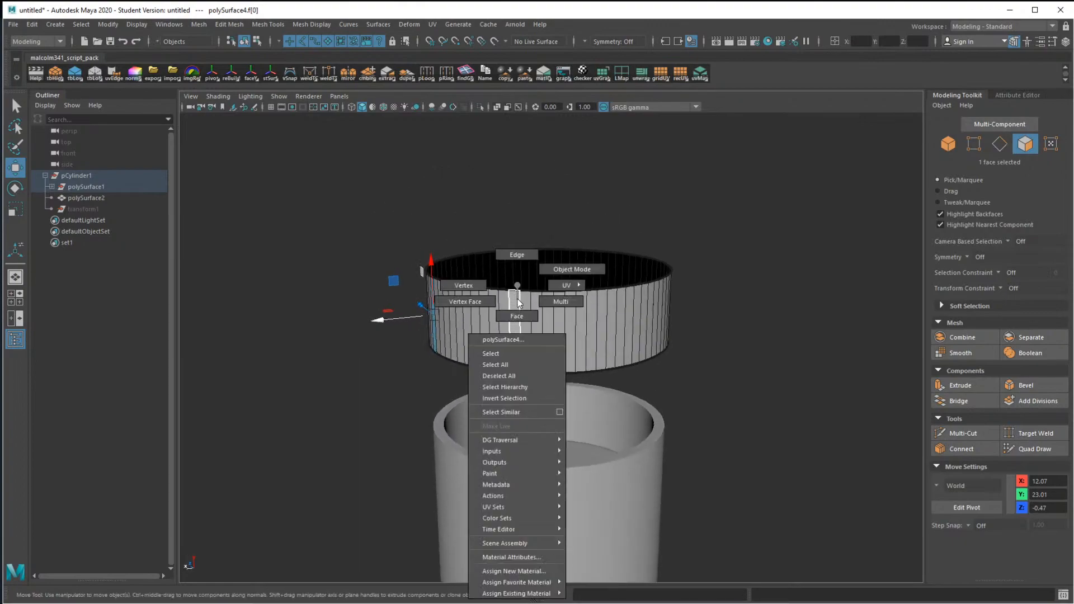
{"action": "right_click_drag", "start_coordinate": [523, 259], "coordinate": [523, 259]}
{"action": "double_click", "coordinate": [530, 262]}
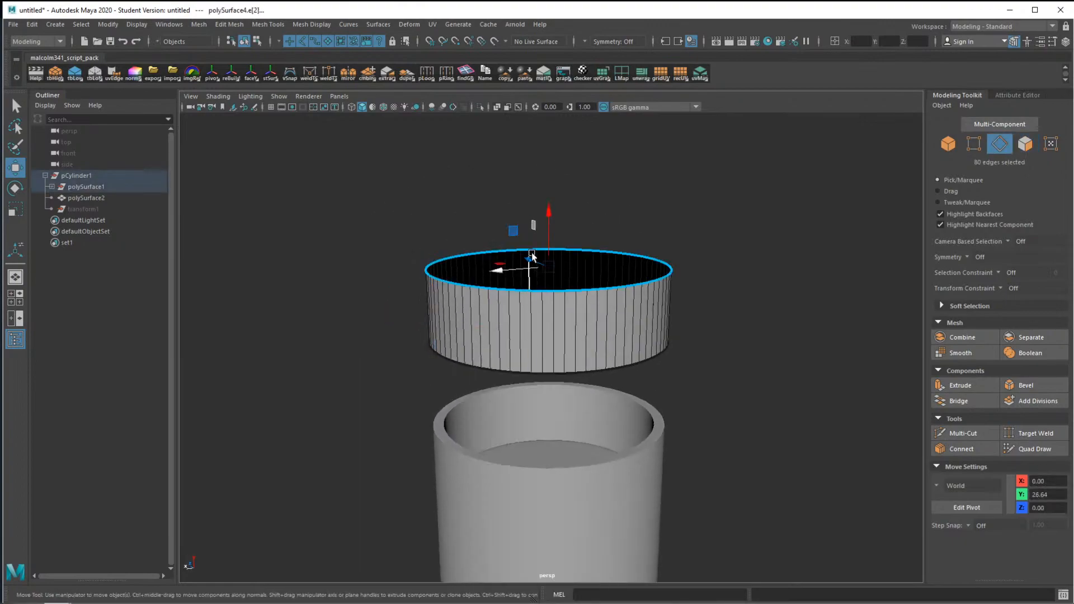
{"action": "left_click_drag", "start_coordinate": [547, 218], "coordinate": [549, 269]}
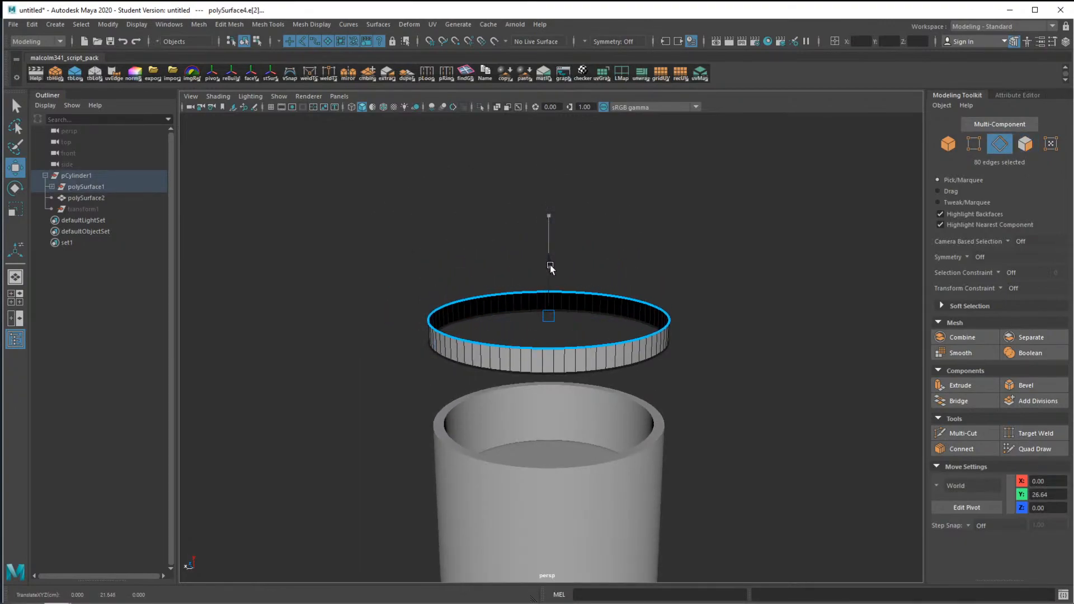
{"action": "left_click_drag", "start_coordinate": [551, 229], "coordinate": [592, 277], "text": "alt"}
{"action": "right_click_drag", "start_coordinate": [589, 257], "coordinate": [643, 244]}
Switch to the candle.jpg reference photo, examine the candle lid's proportions up close, and return to Maya
{"action": "mouse_move", "coordinate": [641, 268]}
{"action": "left_mouse_down", "text": "alt"}
{"action": "mouse_move", "coordinate": [645, 254]}
{"action": "mouse_move", "coordinate": [633, 268]}
{"action": "mouse_move", "coordinate": [649, 273]}
{"action": "mouse_move", "coordinate": [650, 258]}
{"action": "mouse_move", "coordinate": [631, 151]}
{"action": "mouse_move", "coordinate": [626, 246]}
{"action": "mouse_move", "coordinate": [674, 276]}
{"action": "mouse_move", "coordinate": [624, 267]}
{"action": "mouse_move", "coordinate": [640, 312]}
{"action": "mouse_move", "coordinate": [642, 270]}
{"action": "left_mouse_up", "text": "alt"}
{"action": "key", "text": "r"}
{"action": "key", "text": "w"}
{"action": "key", "text": "r"}
{"action": "left_click", "coordinate": [84, 594]}
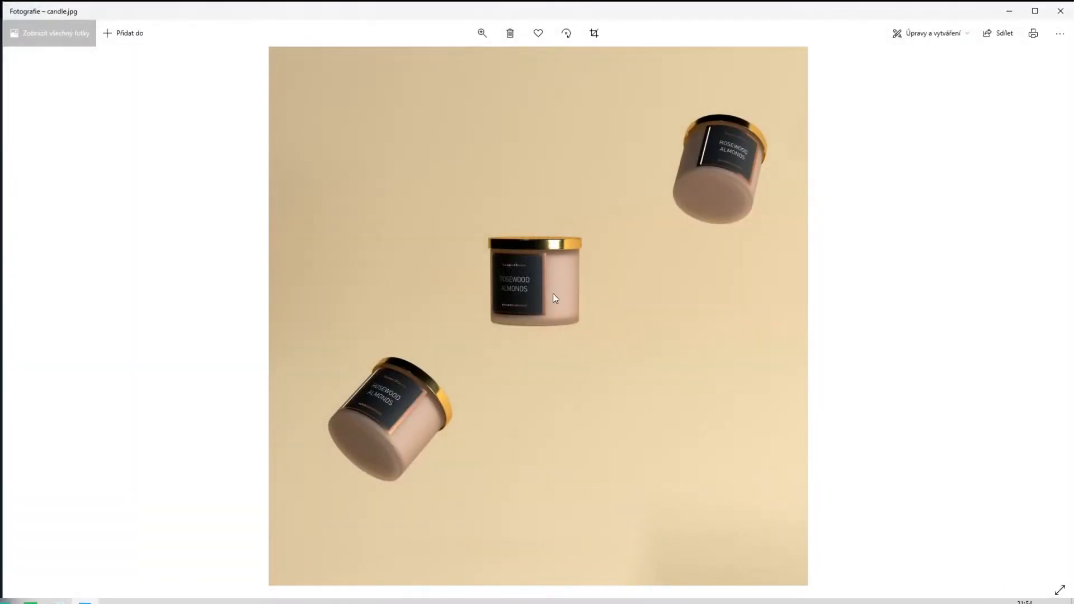
{"action": "scroll", "coordinate": [436, 375], "scroll_direction": "up", "scroll_amount": 3}
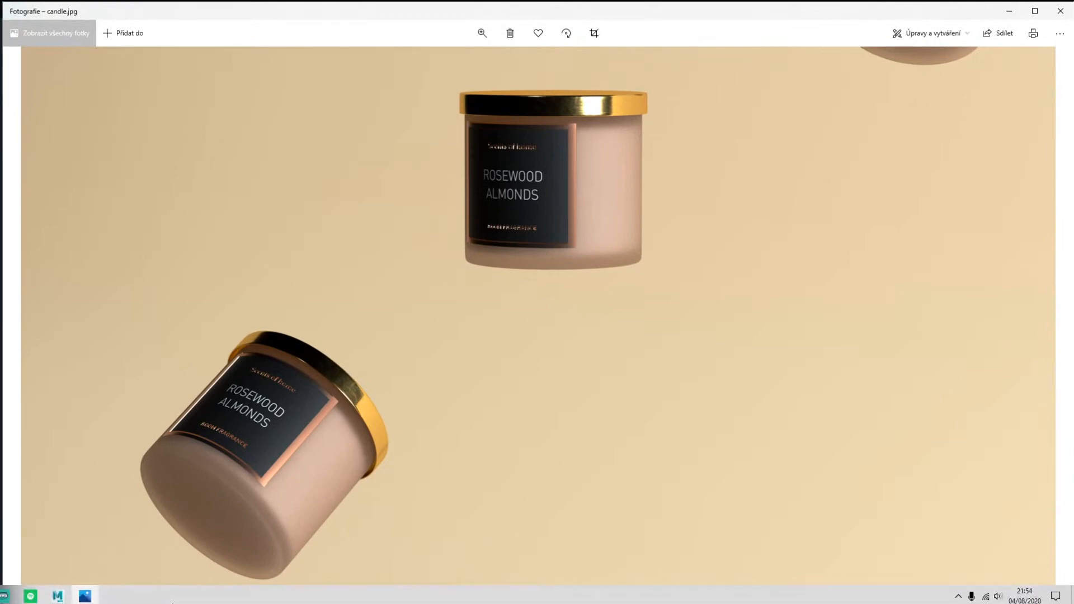
{"action": "mouse_move", "coordinate": [66, 594]}
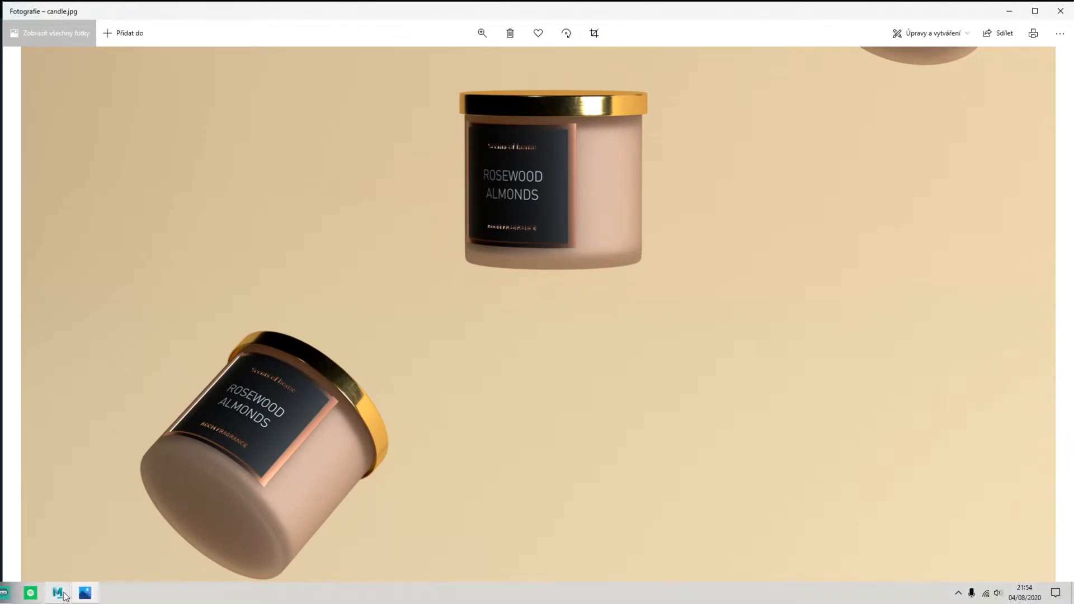
{"action": "left_click", "coordinate": [104, 565]}
Scale the band up uniformly so it fits loosely around the pot's outer rim
{"action": "left_click_drag", "start_coordinate": [604, 359], "coordinate": [536, 330], "text": "alt"}
{"action": "left_click_drag", "start_coordinate": [686, 389], "coordinate": [688, 391]}
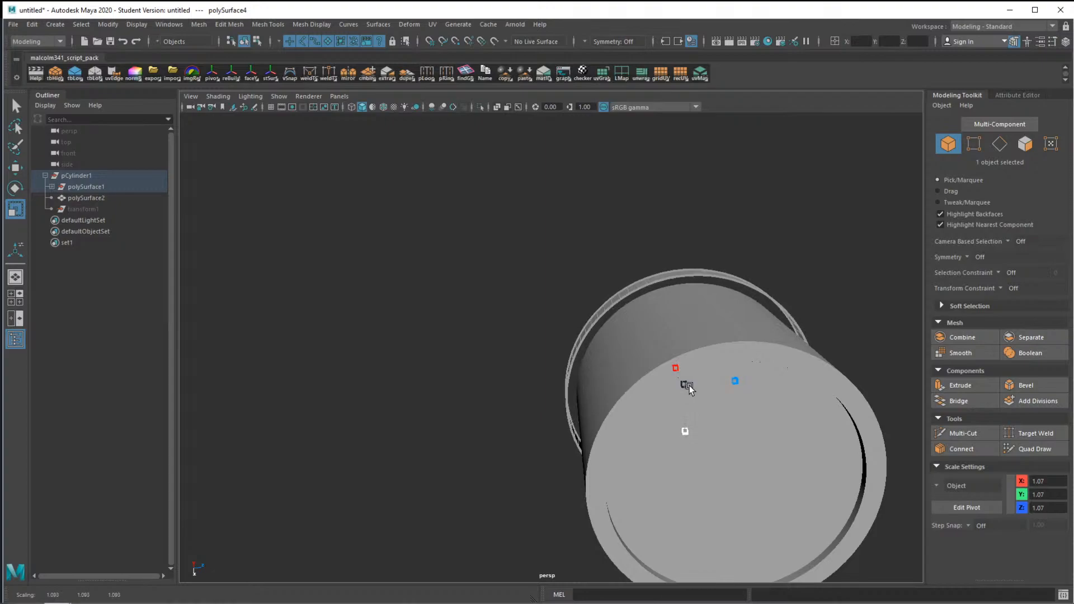
{"action": "left_click_drag", "start_coordinate": [661, 358], "coordinate": [578, 377], "text": "alt"}
Extrude the band's top edge loop inward to a Local Translate Z of about -11.33, using the Medium drag speed
{"action": "right_click", "coordinate": [580, 375]}
{"action": "left_click", "coordinate": [582, 255]}
{"action": "double_click", "coordinate": [458, 341]}
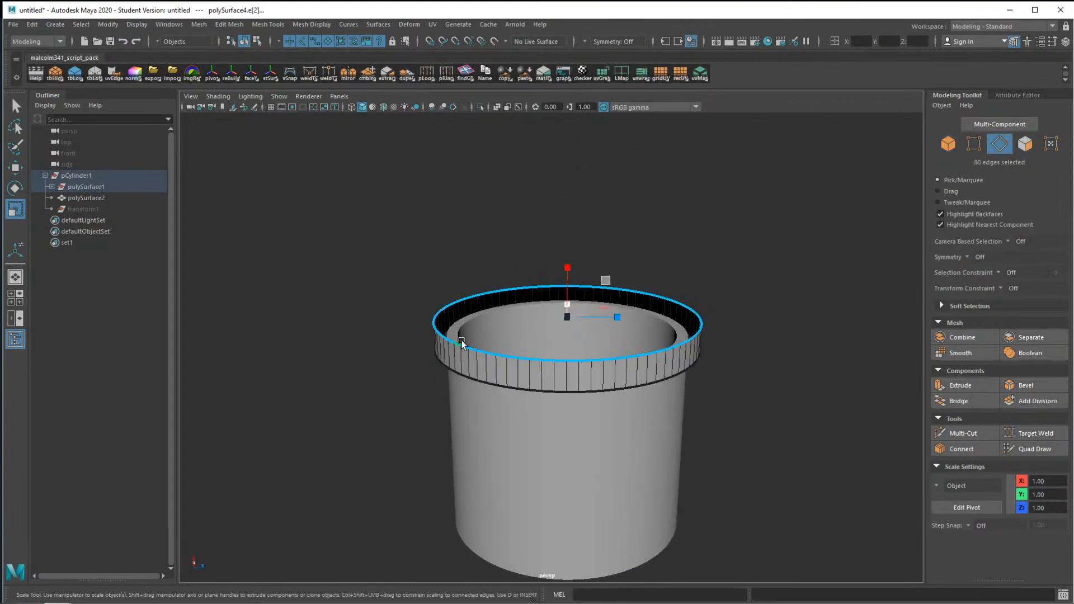
{"action": "key", "text": "ctrl+e"}
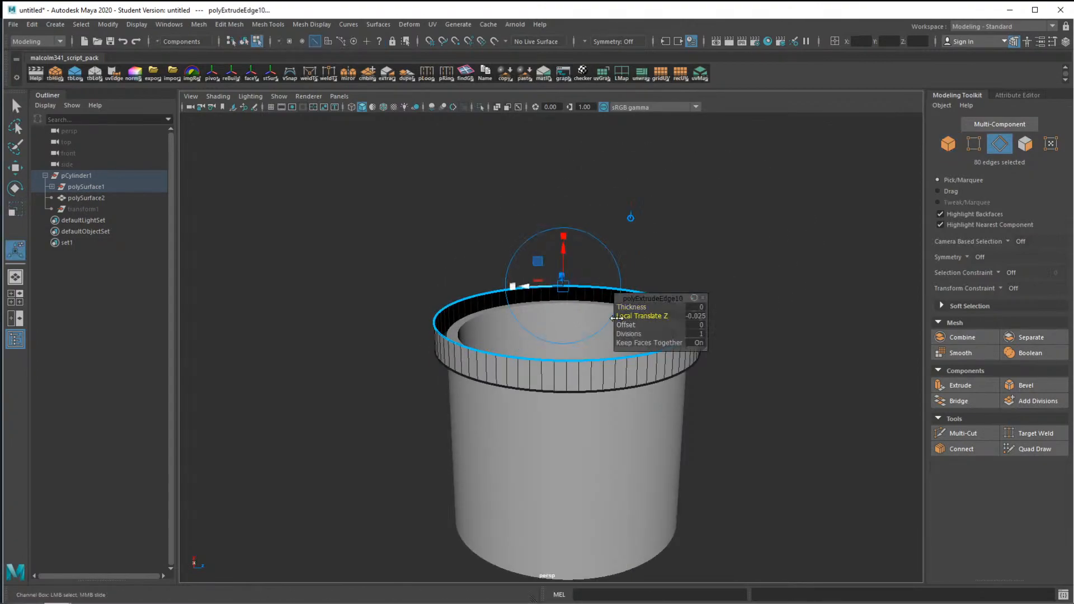
{"action": "left_click_drag", "start_coordinate": [625, 316], "coordinate": [230, 312]}
{"action": "left_click", "coordinate": [693, 301]}
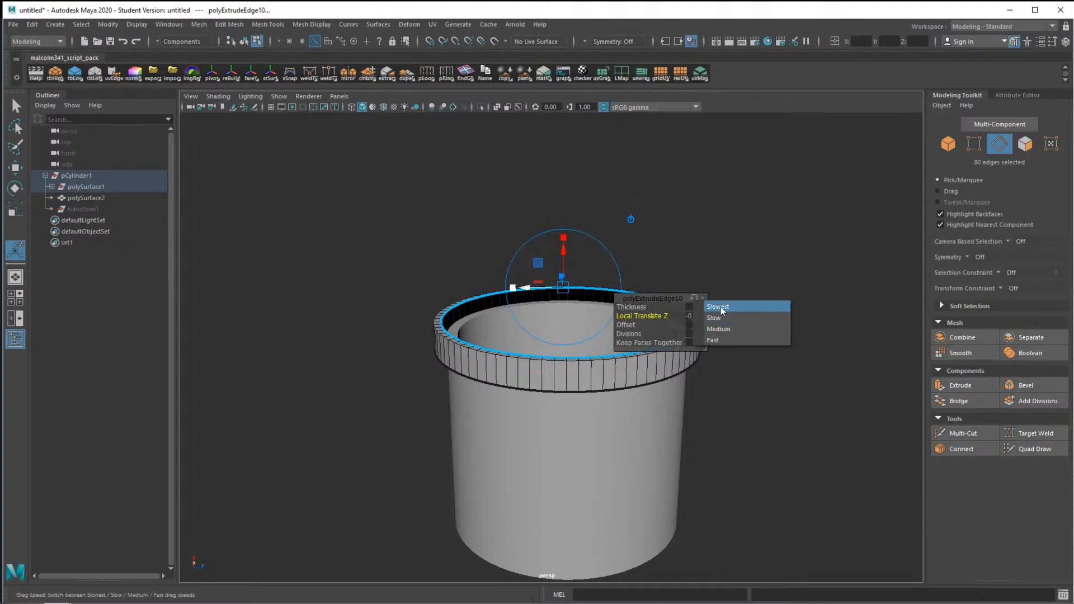
{"action": "left_click", "coordinate": [722, 329]}
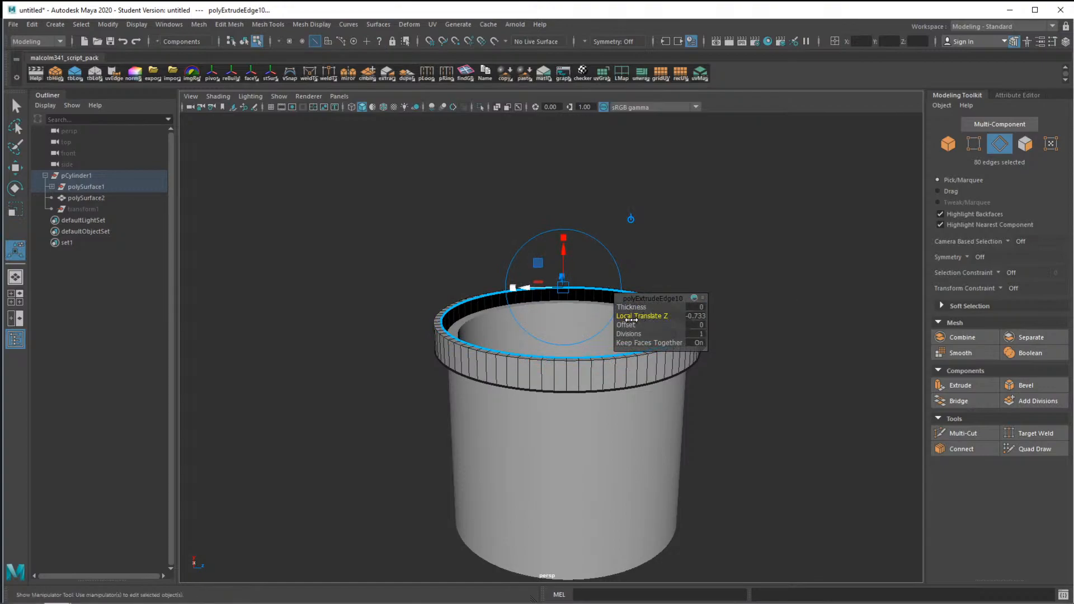
{"action": "left_click_drag", "start_coordinate": [642, 317], "coordinate": [587, 315]}
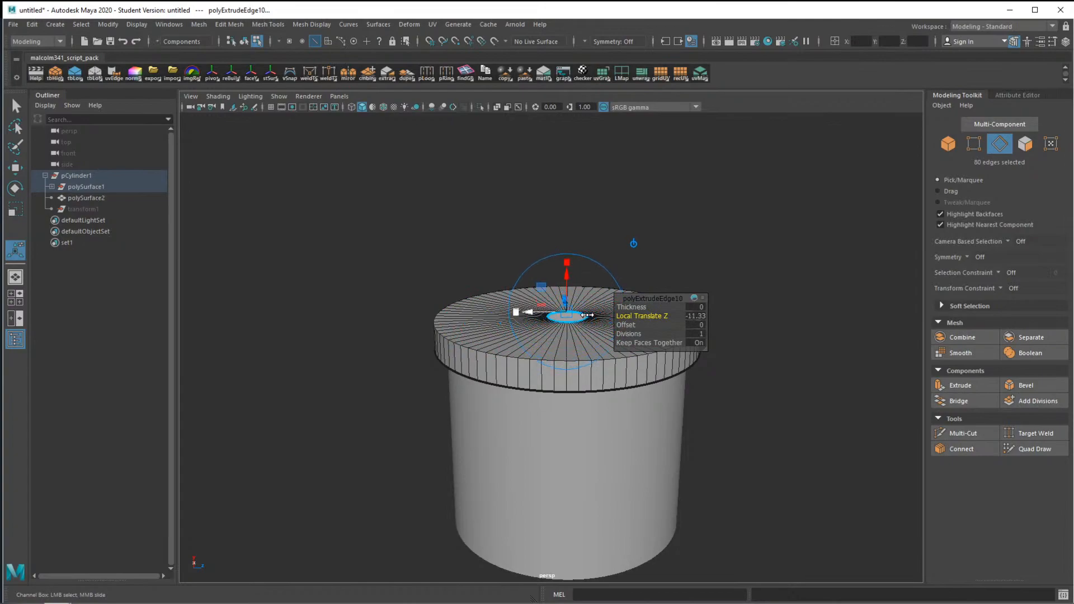
Merge the innermost vertices of the lid's top to the center to close it, and return to object selection
{"action": "right_click_drag", "start_coordinate": [568, 319], "coordinate": [520, 286]}
{"action": "left_click_drag", "start_coordinate": [583, 301], "coordinate": [586, 340], "text": "alt"}
{"action": "mouse_move", "coordinate": [586, 343]}
{"action": "left_mouse_down", "text": "alt"}
{"action": "mouse_move", "coordinate": [595, 319]}
{"action": "mouse_move", "coordinate": [584, 348]}
{"action": "left_mouse_up", "text": "alt"}
{"action": "right_click_drag", "start_coordinate": [576, 322], "coordinate": [581, 250], "text": "shift"}
{"action": "mouse_move", "coordinate": [601, 316]}
{"action": "left_mouse_down", "text": "alt"}
{"action": "mouse_move", "coordinate": [576, 283]}
{"action": "mouse_move", "coordinate": [598, 318]}
{"action": "left_mouse_up", "text": "alt"}
{"action": "right_click_drag", "start_coordinate": [597, 318], "coordinate": [643, 298]}
{"action": "left_click_drag", "start_coordinate": [643, 298], "coordinate": [612, 336], "text": "alt"}
{"action": "right_click_drag", "start_coordinate": [611, 337], "coordinate": [539, 362], "text": "alt"}
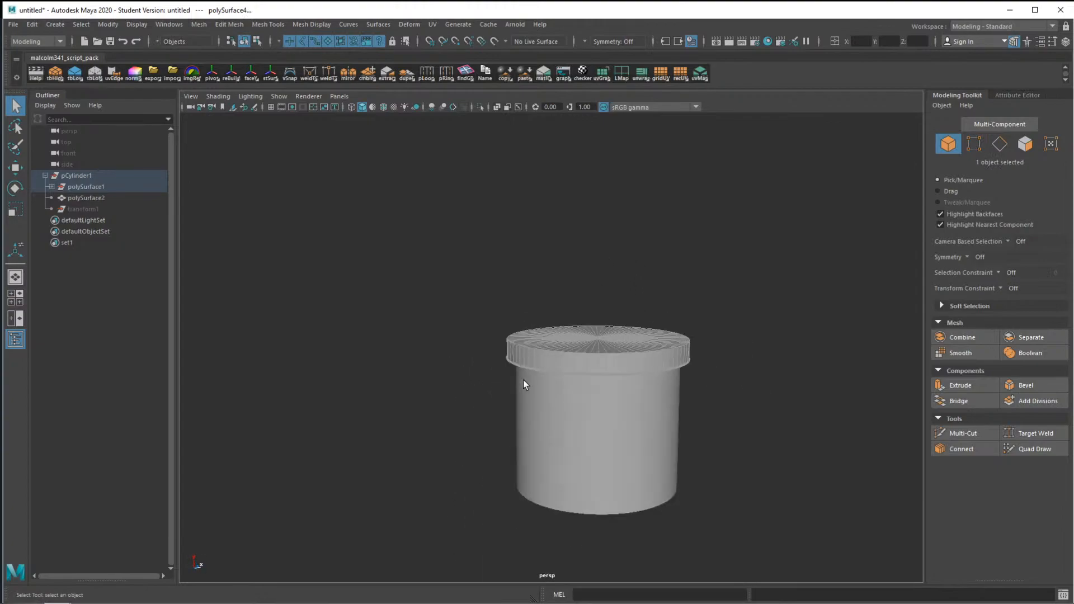
Switch to the candle.jpg reference photo, compare the lid's height with the model, and return to Maya
{"action": "mouse_move", "coordinate": [422, 597]}
{"action": "left_click", "coordinate": [81, 596]}
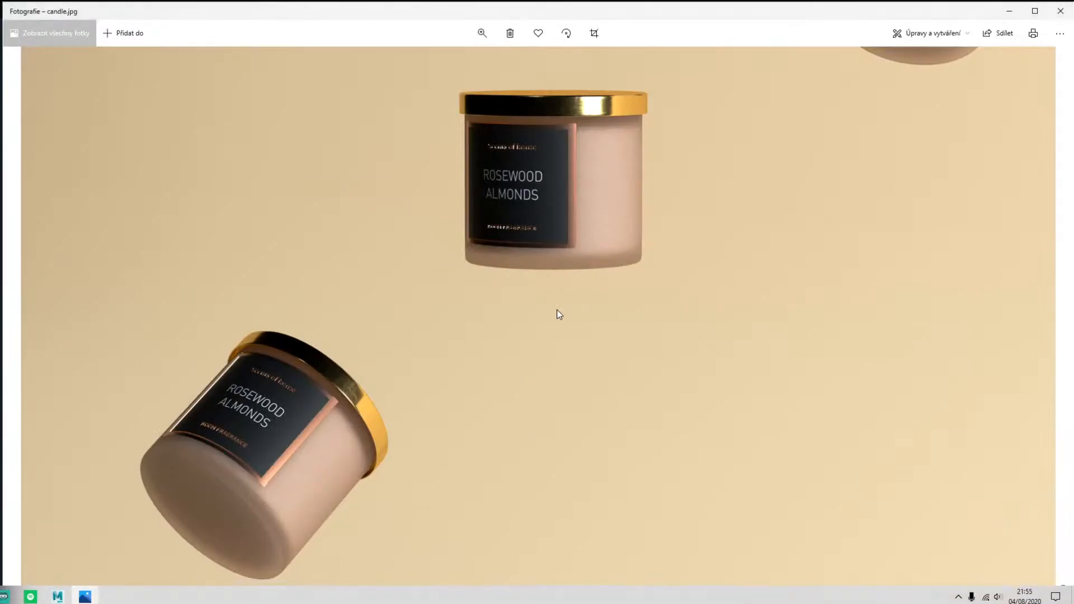
{"action": "left_click", "coordinate": [1019, 17]}
{"action": "left_click_drag", "start_coordinate": [770, 307], "coordinate": [739, 302], "text": "alt"}
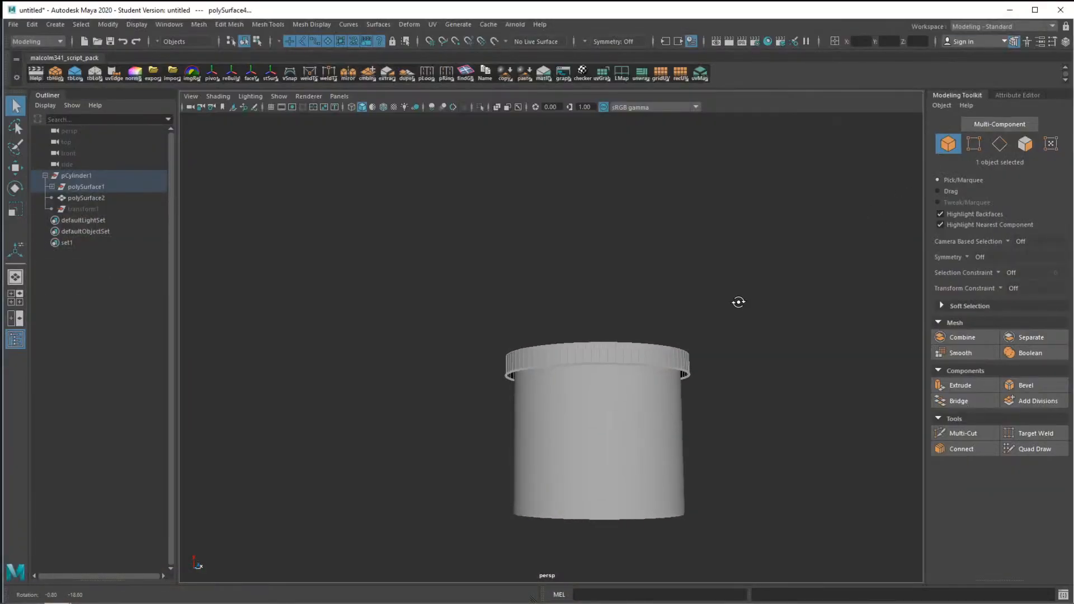
Select all vertices of the lid's top surface, raise them slightly to make the lid taller, and return to object selection
{"action": "right_click", "coordinate": [630, 350]}
{"action": "left_click", "coordinate": [626, 261]}
{"action": "left_click_drag", "start_coordinate": [594, 358], "coordinate": [597, 388], "text": "alt"}
{"action": "right_click_drag", "start_coordinate": [593, 286], "coordinate": [545, 284]}
{"action": "left_click_drag", "start_coordinate": [629, 369], "coordinate": [633, 305], "text": "alt"}
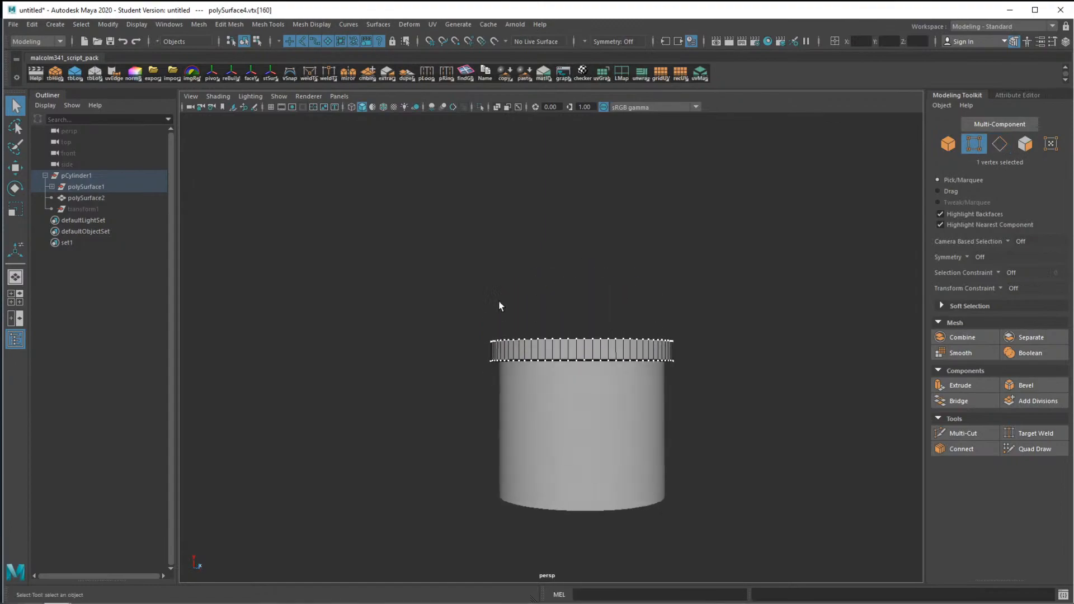
{"action": "left_click_drag", "start_coordinate": [704, 341], "coordinate": [700, 380], "text": "alt"}
{"action": "key", "text": "w"}
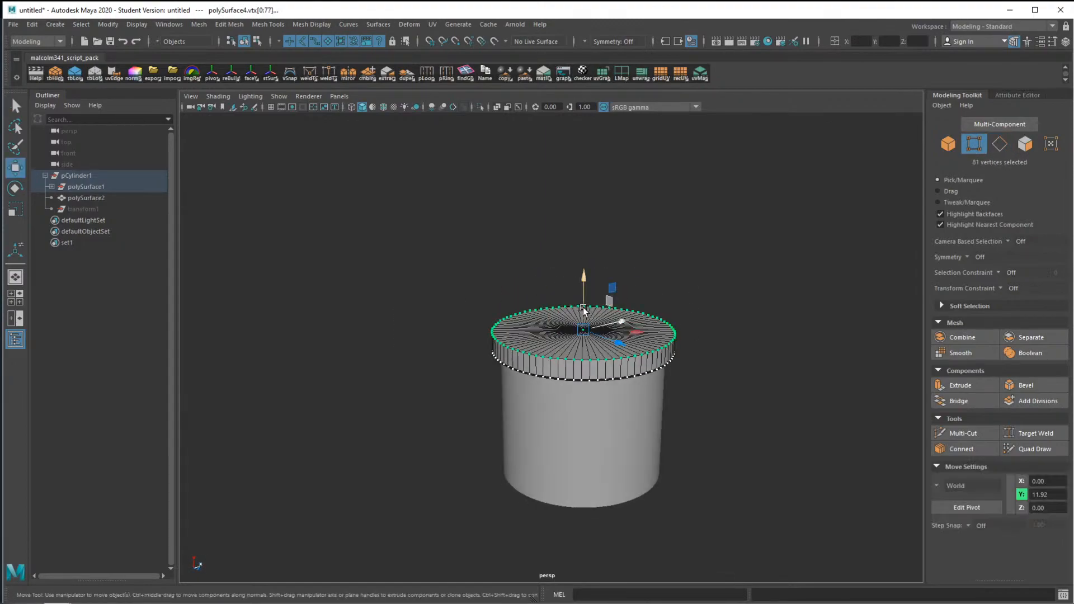
{"action": "left_click_drag", "start_coordinate": [583, 308], "coordinate": [582, 307]}
{"action": "left_click_drag", "start_coordinate": [633, 332], "coordinate": [611, 357], "text": "alt"}
{"action": "right_click_drag", "start_coordinate": [613, 338], "coordinate": [673, 283]}
Hide the pot and the inner filling so that the lid is isolated for editing
{"action": "left_click_drag", "start_coordinate": [671, 335], "coordinate": [563, 337], "text": "alt"}
{"action": "left_click_drag", "start_coordinate": [563, 414], "coordinate": [633, 386], "text": "alt"}
{"action": "left_click", "coordinate": [633, 386]}
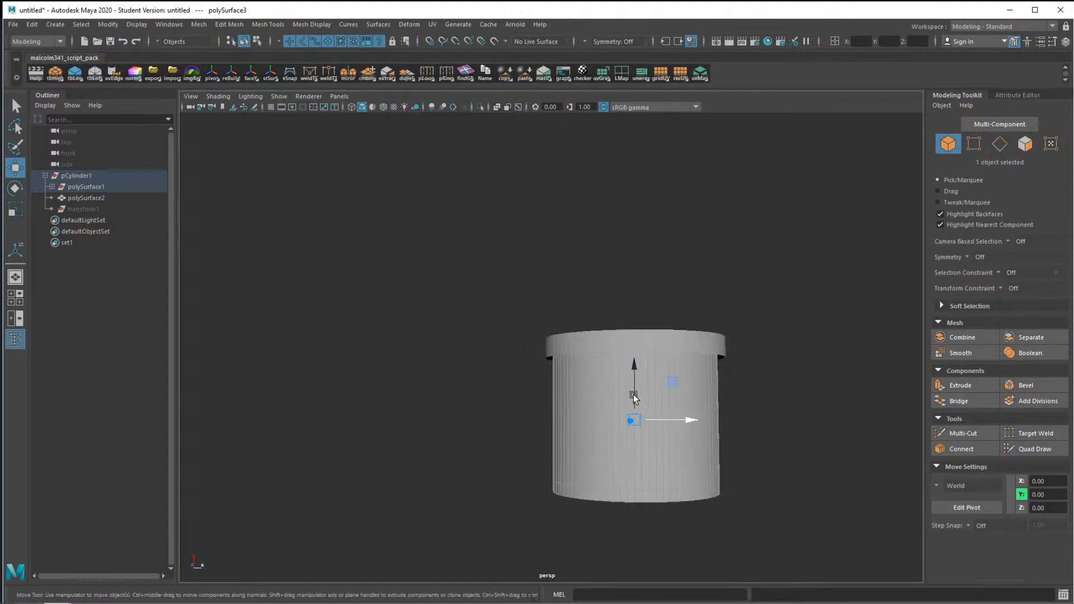
{"action": "key", "text": "ctrl+h"}
{"action": "left_click", "coordinate": [638, 427]}
{"action": "key", "text": "ctrl+h"}
{"action": "left_click_drag", "start_coordinate": [645, 427], "coordinate": [647, 355], "text": "alt"}
Extrude the lid's open bottom edge loop inward to a Local Translate Z of about -0.3
{"action": "right_click", "coordinate": [647, 349]}
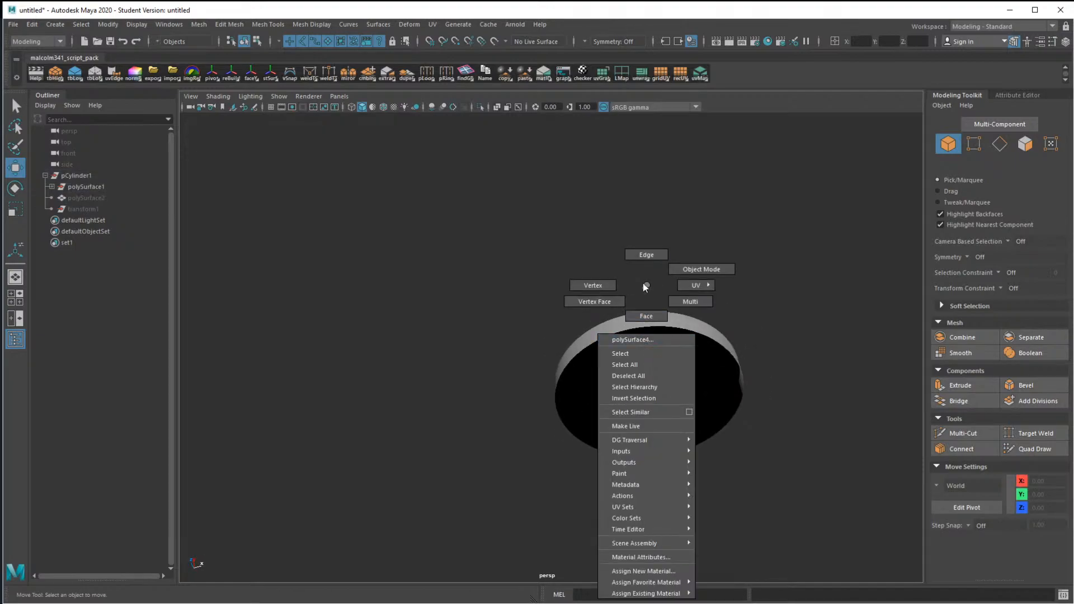
{"action": "right_click_drag", "start_coordinate": [643, 289], "coordinate": [647, 255]}
{"action": "left_click_drag", "start_coordinate": [638, 304], "coordinate": [599, 344], "text": "alt"}
{"action": "double_click", "coordinate": [623, 297]}
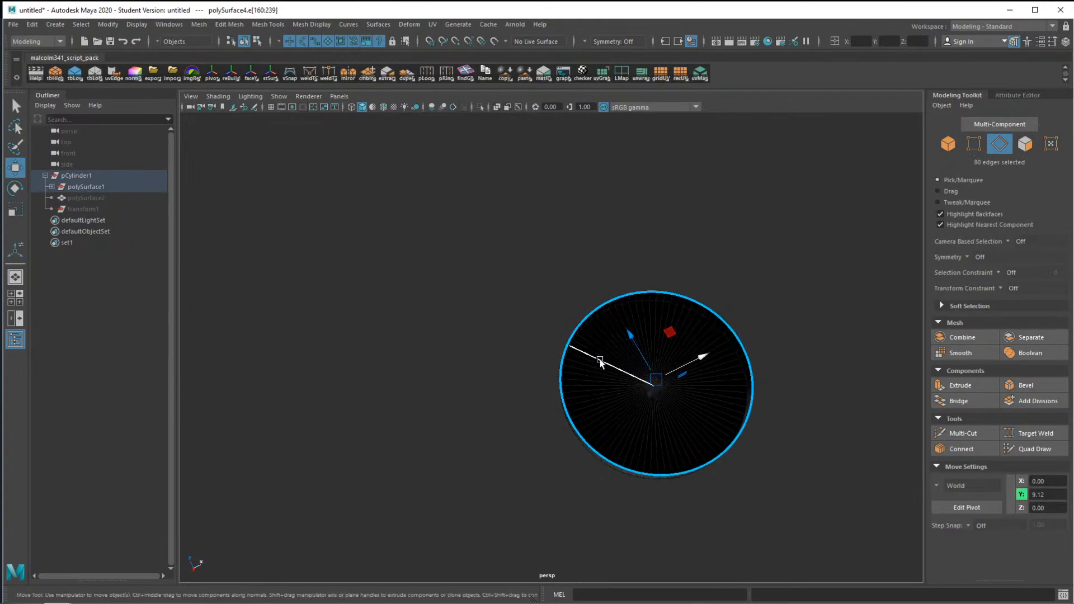
{"action": "key", "text": "ctrl+e"}
{"action": "left_click_drag", "start_coordinate": [670, 377], "coordinate": [633, 318], "text": "alt"}
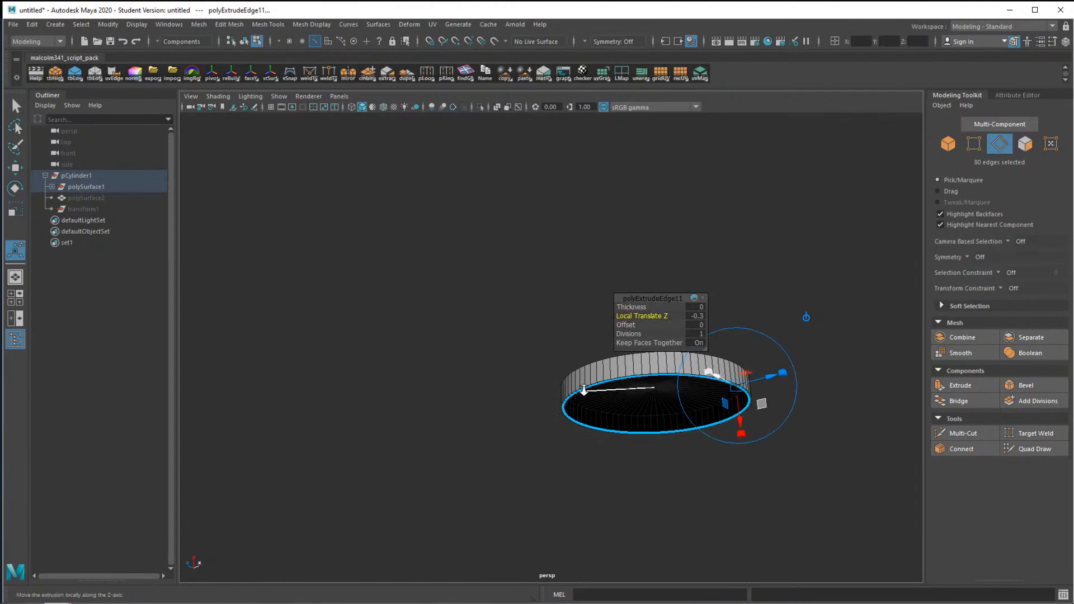
{"action": "scroll", "coordinate": [585, 396], "scroll_direction": "up", "scroll_amount": 4}
{"action": "middle_click_drag", "start_coordinate": [664, 446], "coordinate": [524, 403], "text": "alt"}
{"action": "scroll", "coordinate": [507, 382], "scroll_direction": "up", "scroll_amount": 4}
{"action": "left_click_drag", "start_coordinate": [492, 415], "coordinate": [503, 364], "text": "alt"}
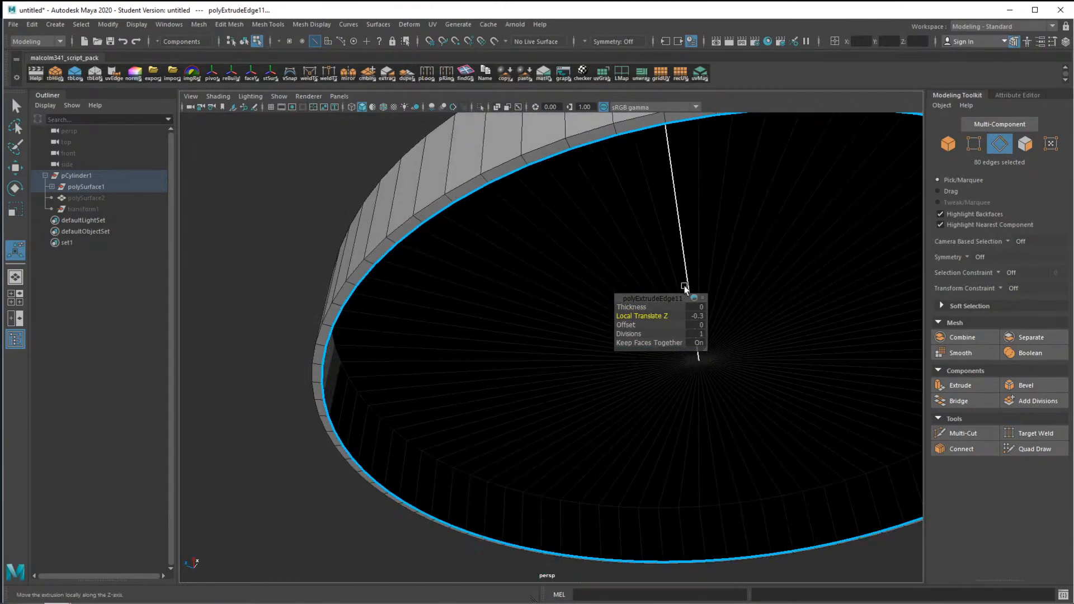
Fine-tune the rim's inward extrusion at a different drag speed, and extrude its inner edge loop up inside the lid to Y about 10.60
{"action": "left_click", "coordinate": [695, 298]}
{"action": "left_click", "coordinate": [716, 308]}
{"action": "left_click_drag", "start_coordinate": [644, 317], "coordinate": [557, 331]}
{"action": "key", "text": "w"}
{"action": "left_click_drag", "start_coordinate": [735, 341], "coordinate": [727, 420], "text": "shift"}
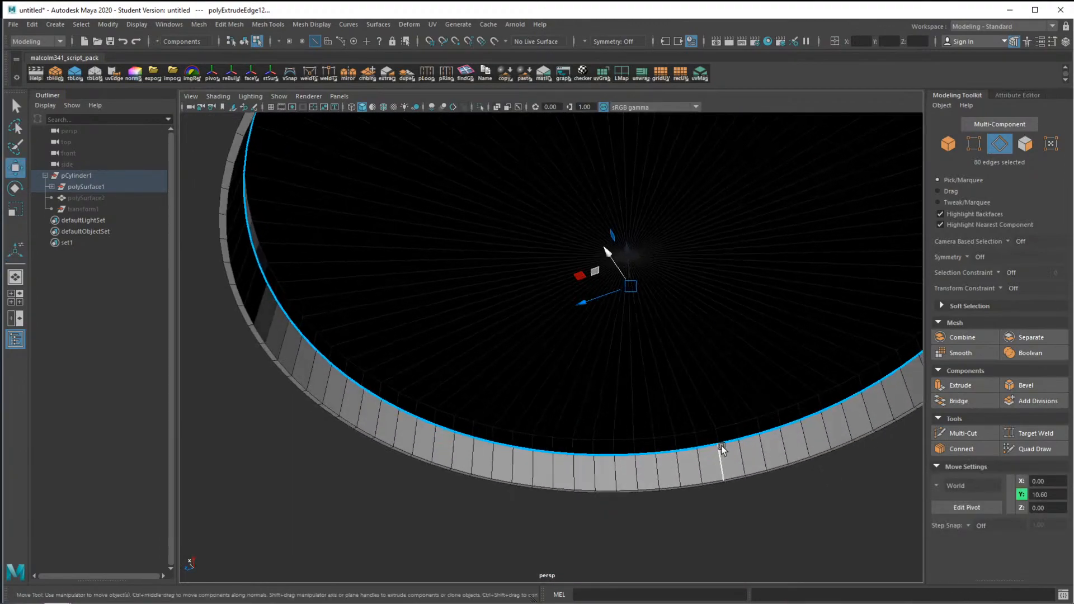
Extrude the lid's inner edge loop inward using the Medium drag speed, and merge its vertices to the center to close the inside
{"action": "key", "text": "ctrl+e"}
{"action": "left_click_drag", "start_coordinate": [648, 316], "coordinate": [713, 300]}
{"action": "left_click", "coordinate": [694, 299]}
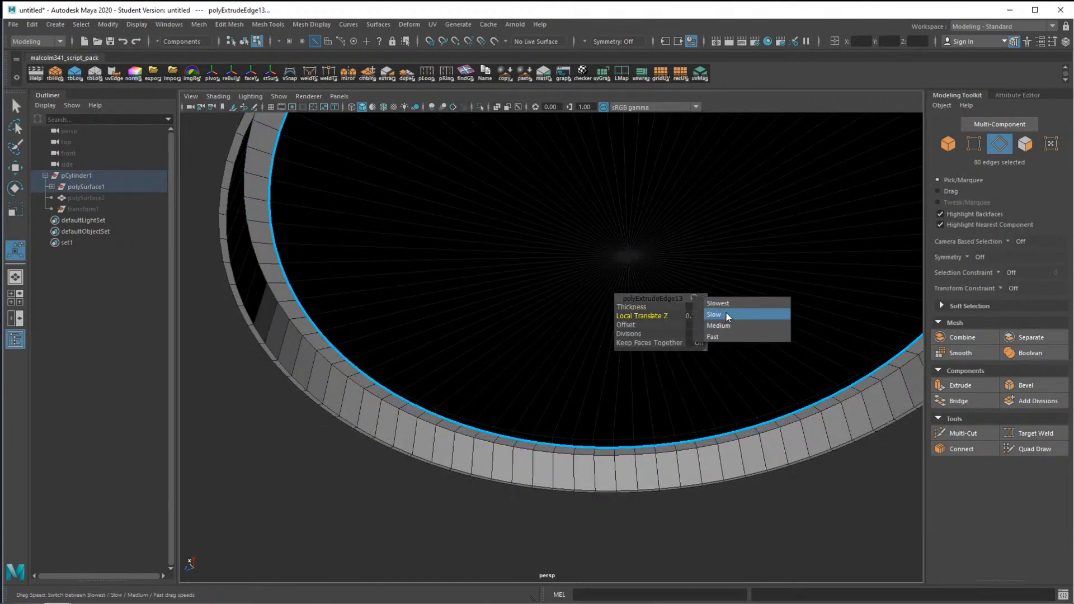
{"action": "left_click", "coordinate": [726, 327]}
{"action": "left_click_drag", "start_coordinate": [633, 316], "coordinate": [695, 310]}
{"action": "right_click_drag", "start_coordinate": [634, 282], "coordinate": [582, 277]}
{"action": "mouse_move", "coordinate": [587, 280]}
{"action": "left_mouse_down", "text": "alt"}
{"action": "mouse_move", "coordinate": [694, 282]}
{"action": "mouse_move", "coordinate": [593, 261]}
{"action": "left_mouse_up", "text": "alt"}
{"action": "right_click_drag", "start_coordinate": [631, 283], "coordinate": [633, 219], "text": "shift"}
{"action": "scroll", "coordinate": [667, 249], "scroll_direction": "down", "scroll_amount": 3}
{"action": "scroll", "coordinate": [663, 246], "scroll_direction": "down", "scroll_amount": 4}
{"action": "mouse_move", "coordinate": [655, 223]}
{"action": "left_mouse_down", "text": "alt"}
{"action": "mouse_move", "coordinate": [647, 283]}
{"action": "mouse_move", "coordinate": [649, 228]}
{"action": "left_mouse_up", "text": "alt"}
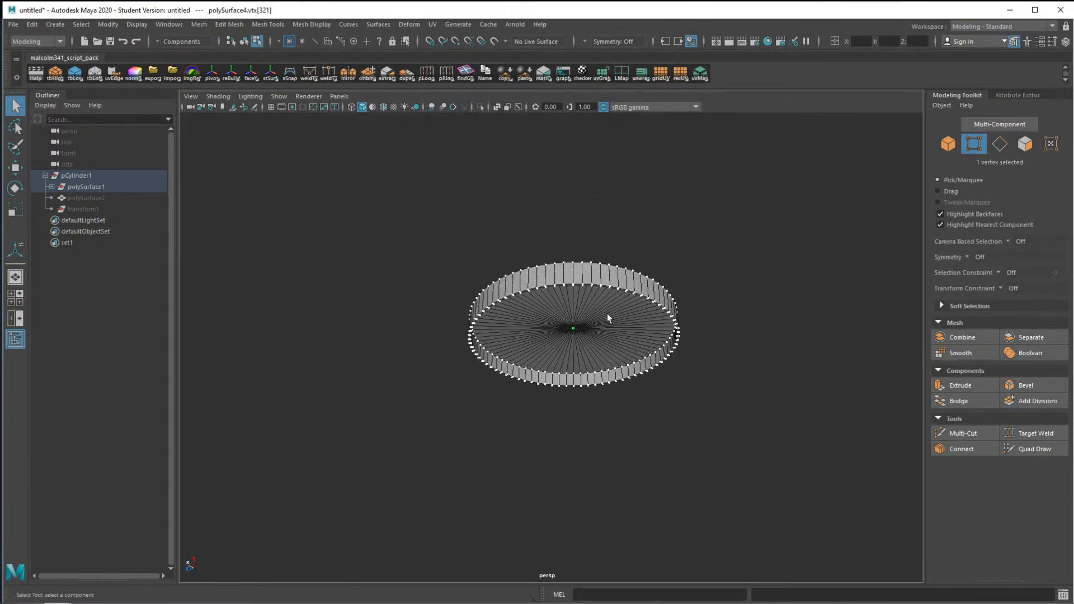
In the front view, select the vertices of the lid's inner ceiling and raise them to Y about 11.45
{"action": "key", "text": "space"}
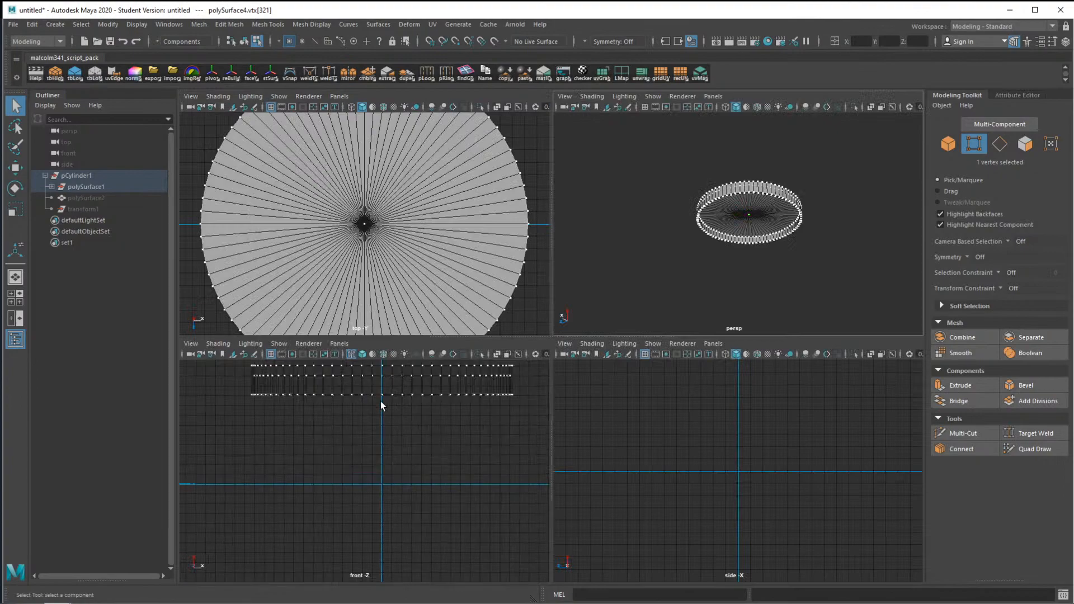
{"action": "left_click_drag", "start_coordinate": [238, 376], "coordinate": [513, 383]}
{"action": "middle_click_drag", "start_coordinate": [447, 379], "coordinate": [413, 432], "text": "alt"}
{"action": "key", "text": "w"}
{"action": "scroll", "coordinate": [389, 434], "scroll_direction": "up", "scroll_amount": 2}
{"action": "left_click_drag", "start_coordinate": [386, 420], "coordinate": [387, 419]}
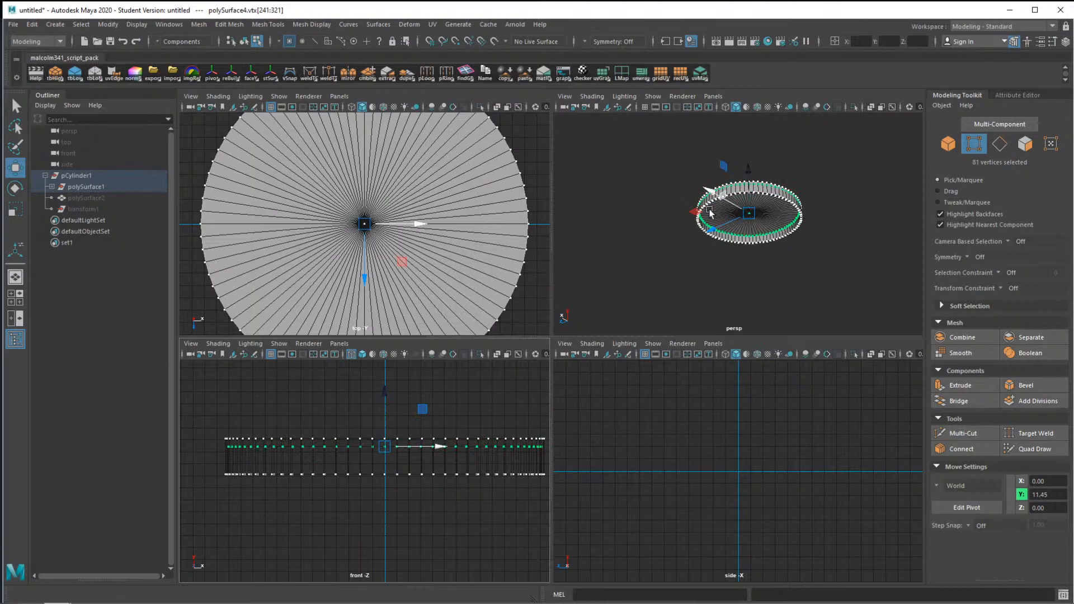
Bevel the outer edge loop of the lid's top in the perspective view with Chamfer set to Off
{"action": "right_click_drag", "start_coordinate": [761, 196], "coordinate": [761, 167]}
{"action": "key", "text": "space"}
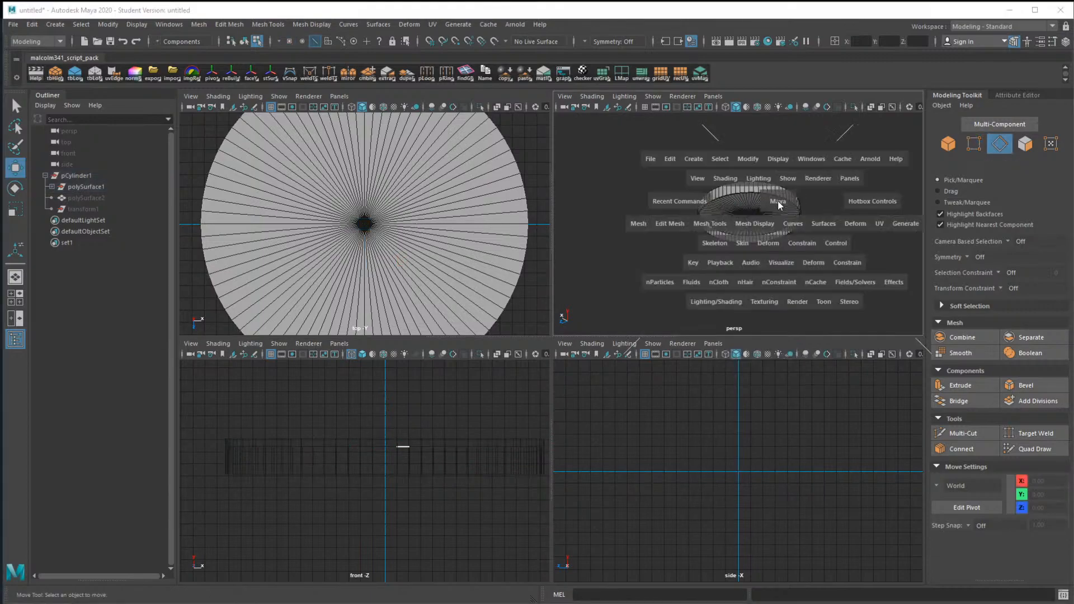
{"action": "left_click_drag", "start_coordinate": [599, 238], "coordinate": [597, 352], "text": "alt"}
{"action": "scroll", "coordinate": [580, 220], "scroll_direction": "up", "scroll_amount": 3}
{"action": "double_click", "coordinate": [590, 363]}
{"action": "key", "text": "ctrl+b"}
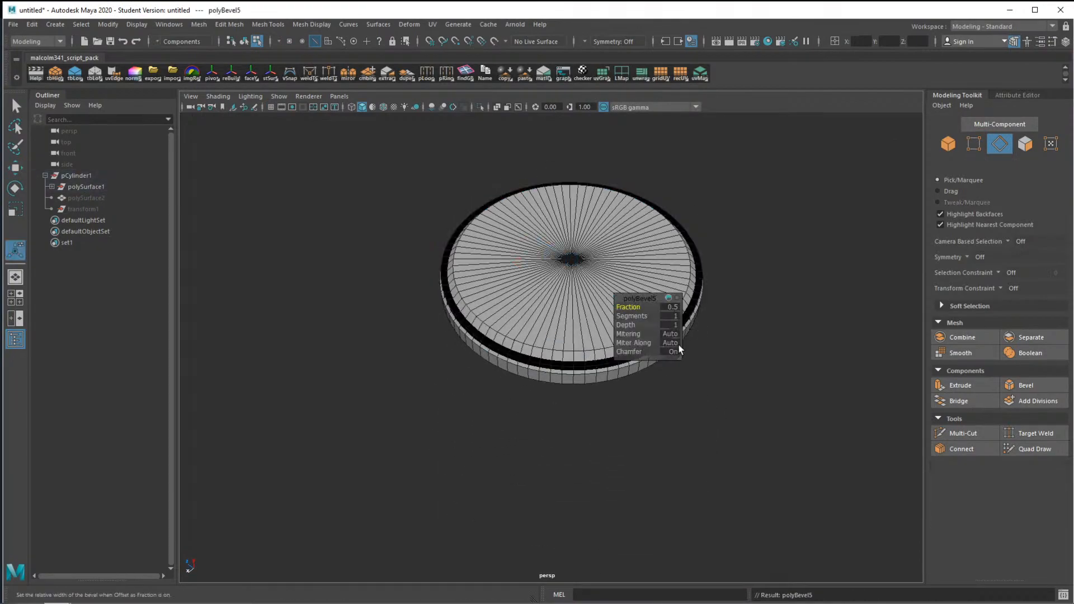
{"action": "left_click", "coordinate": [669, 352]}
{"action": "scroll", "coordinate": [538, 321], "scroll_direction": "up", "scroll_amount": 3}
{"action": "left_click_drag", "start_coordinate": [554, 357], "coordinate": [523, 326], "text": "alt"}
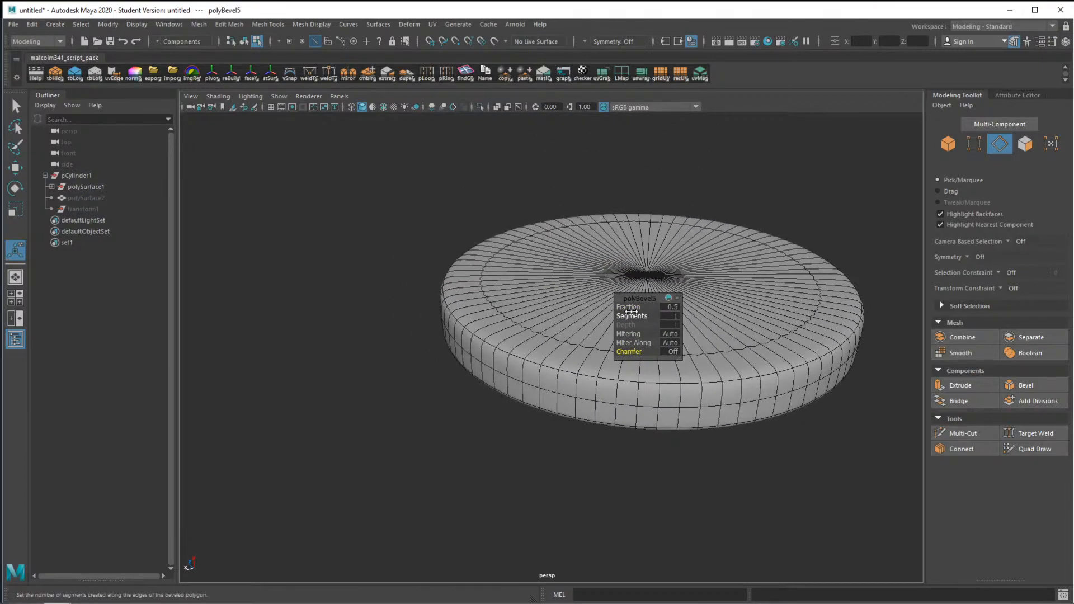
Reduce the top edge bevel's Fraction to about 0.14 at a different drag speed, and return to object selection
{"action": "left_click", "coordinate": [672, 297]}
{"action": "left_click", "coordinate": [703, 303]}
{"action": "left_click_drag", "start_coordinate": [625, 307], "coordinate": [421, 302]}
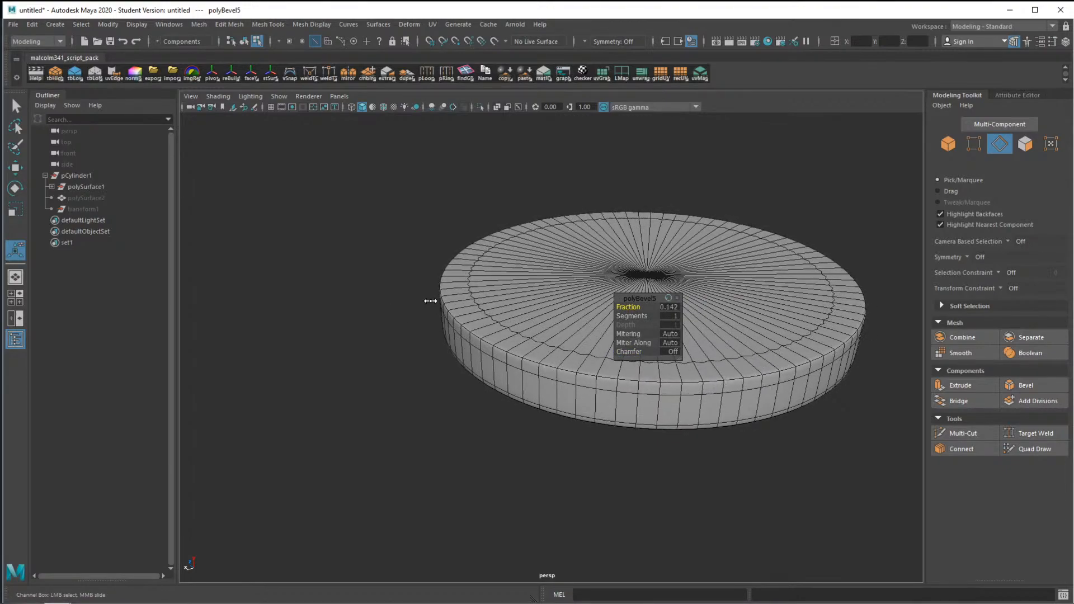
{"action": "right_click_drag", "start_coordinate": [563, 343], "coordinate": [408, 285]}
{"action": "left_click_drag", "start_coordinate": [408, 286], "coordinate": [497, 327], "text": "alt"}
{"action": "left_click", "coordinate": [622, 293]}
Select the outer and inner edge loops of the lid's bottom rim and bevel them with Chamfer set to Off
{"action": "right_click_drag", "start_coordinate": [427, 346], "coordinate": [427, 251]}
{"action": "mouse_move", "coordinate": [485, 346]}
{"action": "left_mouse_down", "text": "alt"}
{"action": "mouse_move", "coordinate": [475, 376]}
{"action": "mouse_move", "coordinate": [463, 354]}
{"action": "mouse_move", "coordinate": [480, 336]}
{"action": "left_mouse_up", "text": "alt"}
{"action": "left_click", "coordinate": [467, 377]}
{"action": "double_click", "coordinate": [466, 377]}
{"action": "double_click", "coordinate": [481, 334], "text": "shift"}
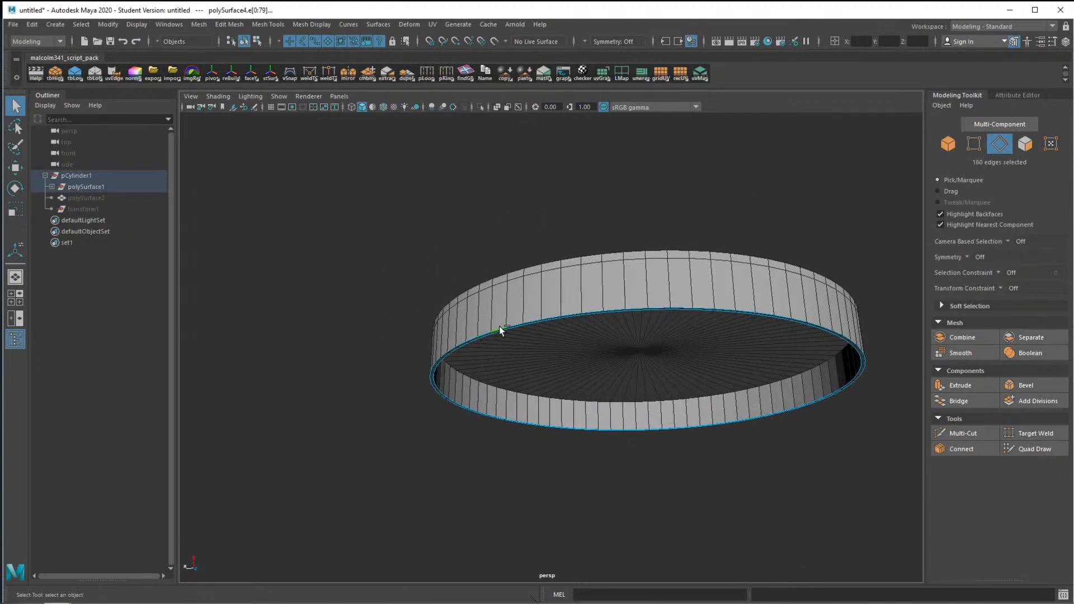
{"action": "key", "text": "ctrl+b"}
{"action": "left_click", "coordinate": [668, 352]}
Increase the bottom rim bevel's Fraction to about 0.98 so the new loops nearly meet along the rim's middle
{"action": "scroll", "coordinate": [583, 313], "scroll_direction": "up", "scroll_amount": 4}
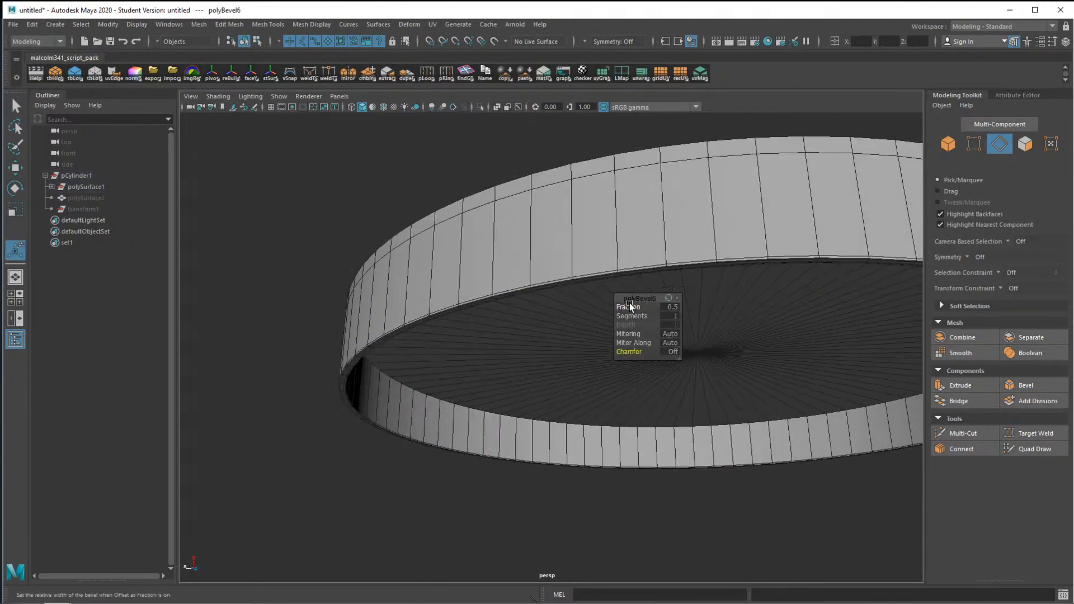
{"action": "scroll", "coordinate": [578, 281], "scroll_direction": "up", "scroll_amount": 5}
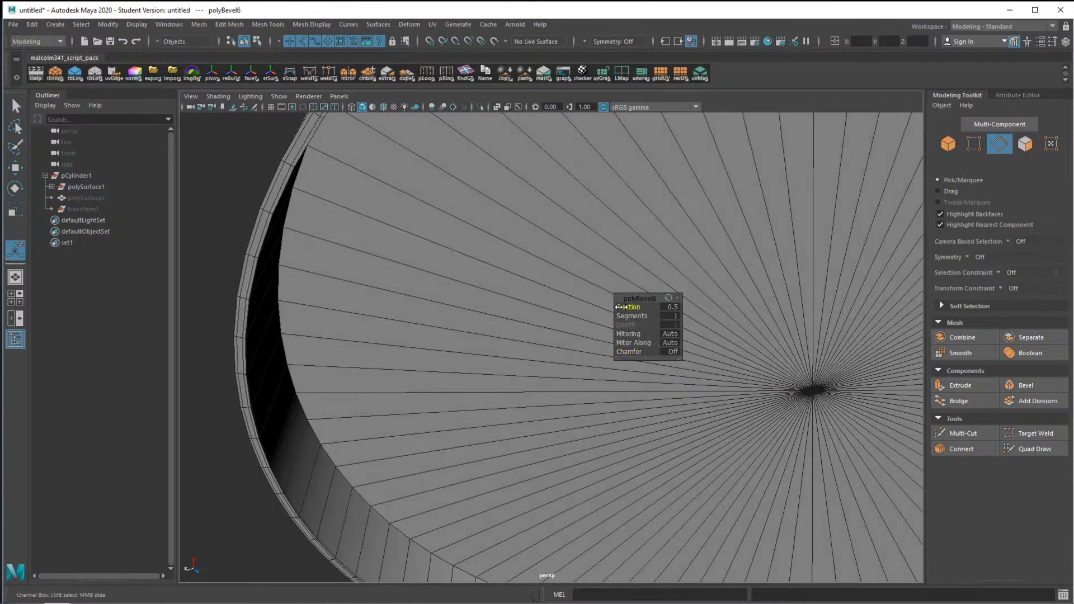
{"action": "left_click_drag", "start_coordinate": [627, 307], "coordinate": [836, 306]}
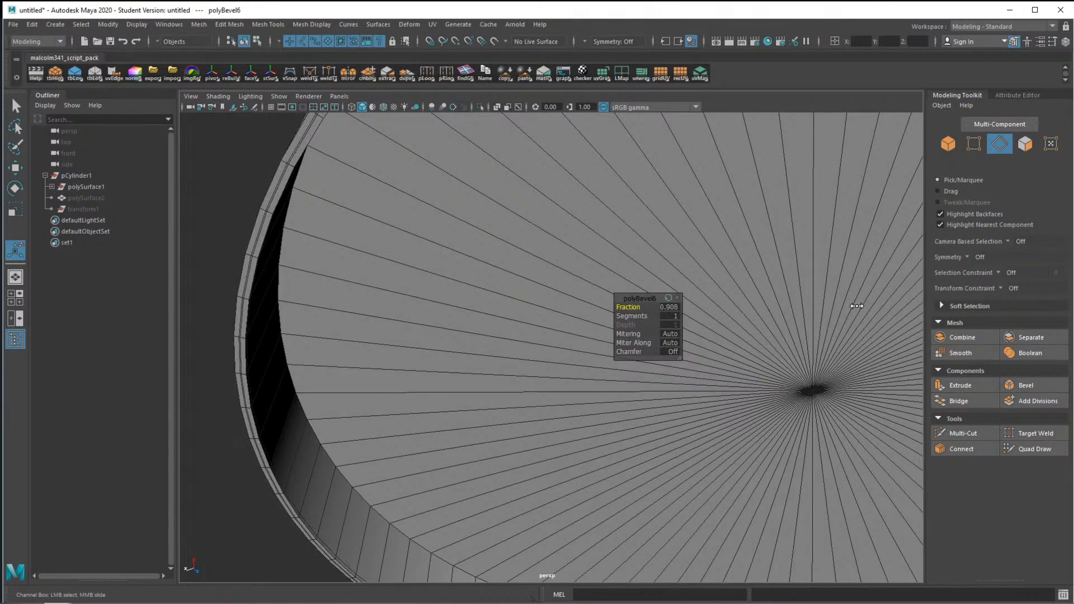
{"action": "scroll", "coordinate": [296, 251], "scroll_direction": "up", "scroll_amount": 6}
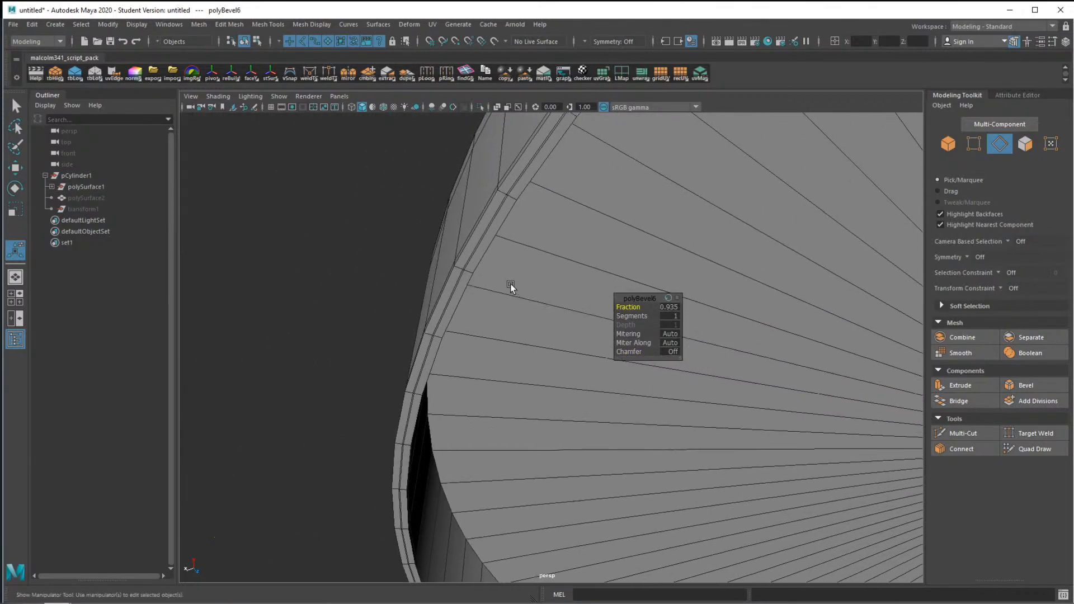
{"action": "scroll", "coordinate": [471, 277], "scroll_direction": "up", "scroll_amount": 4}
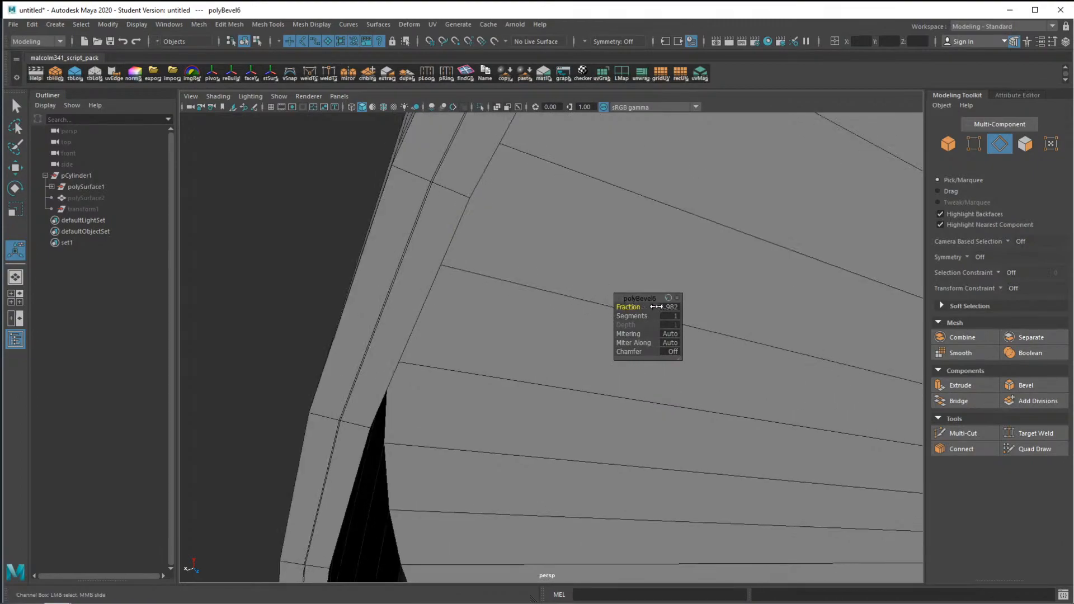
Try removing both near-coincident middle edge loops from the lid's bottom rim, inspect the mesh, and undo the removal
{"action": "double_click", "coordinate": [400, 249]}
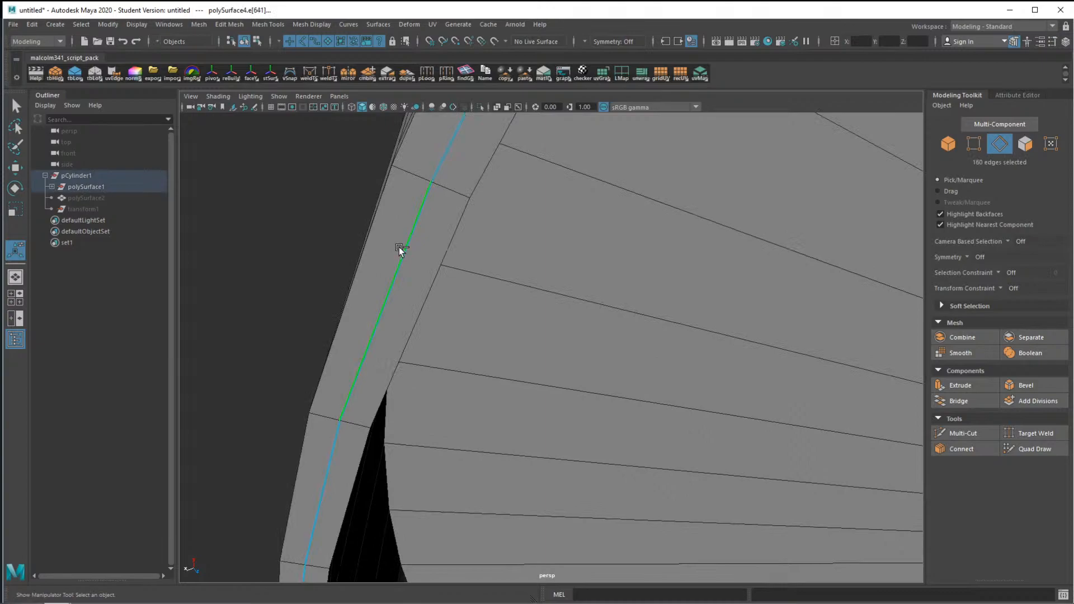
{"action": "key", "text": "ctrl+shift+x"}
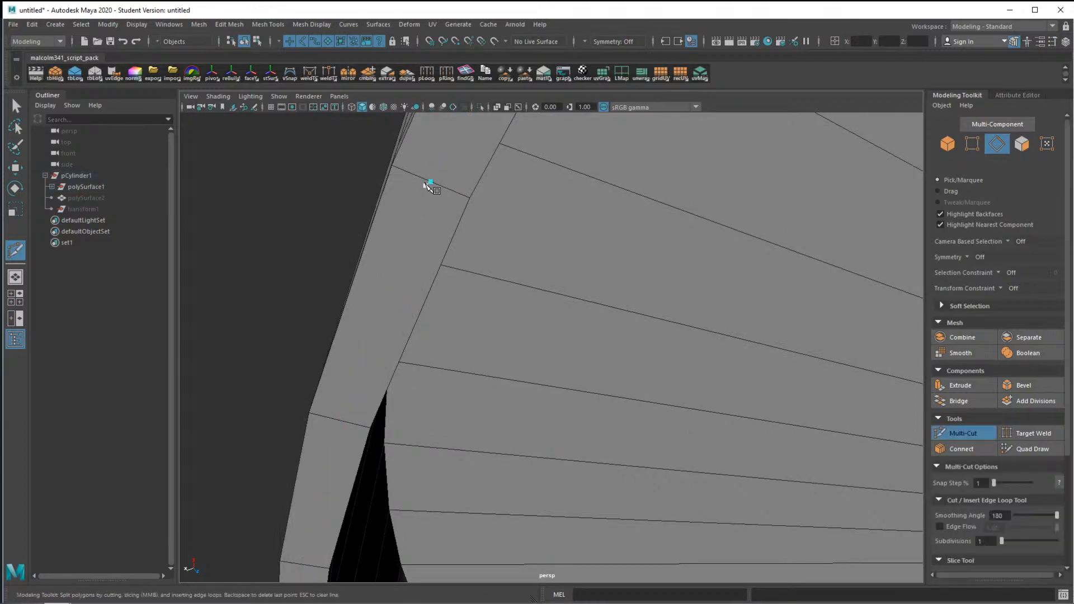
{"action": "scroll", "coordinate": [438, 192], "scroll_direction": "down", "scroll_amount": 3}
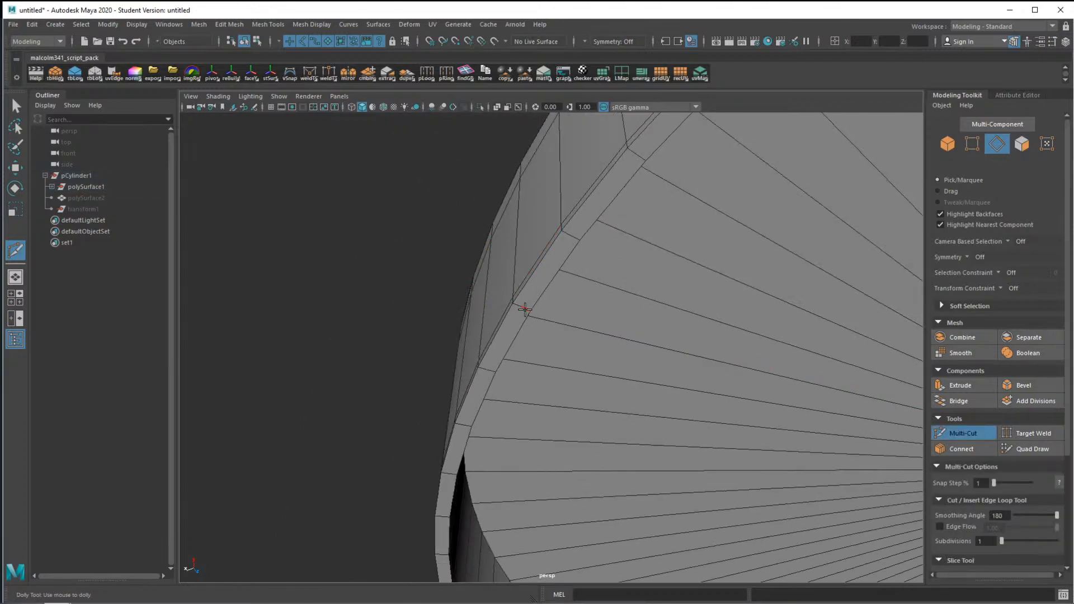
{"action": "scroll", "coordinate": [571, 236], "scroll_direction": "down", "scroll_amount": 5}
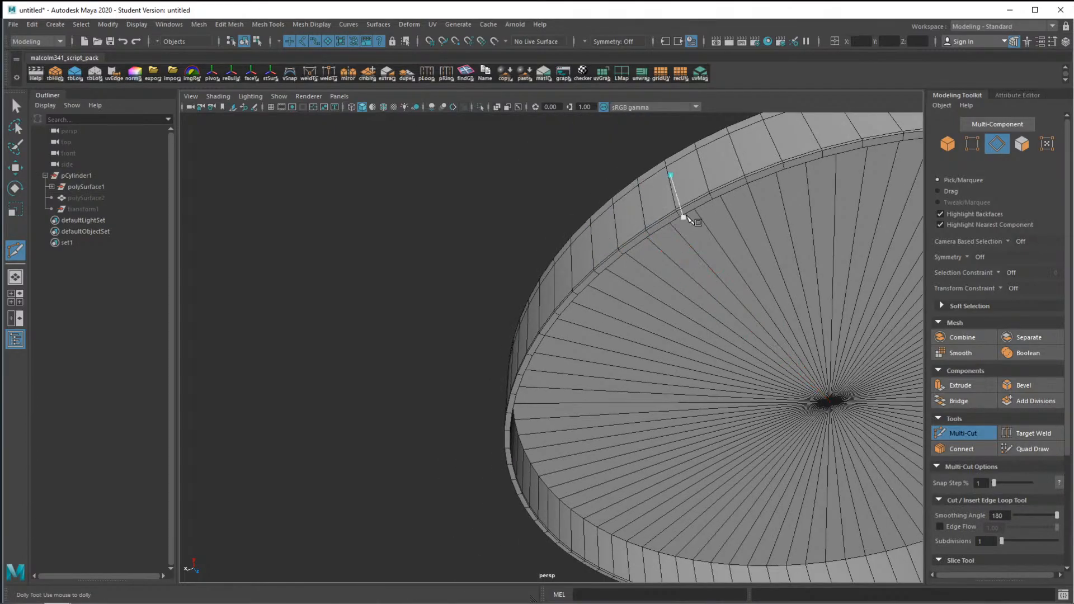
{"action": "left_click_drag", "start_coordinate": [706, 215], "coordinate": [758, 192], "text": "alt"}
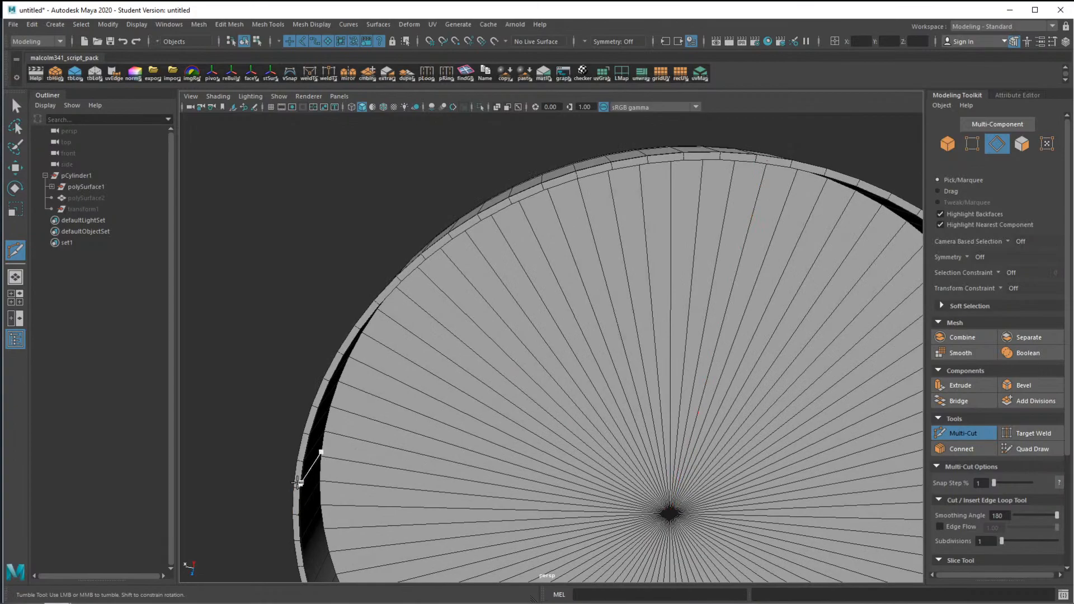
{"action": "left_click_drag", "start_coordinate": [376, 328], "coordinate": [414, 353], "text": "alt"}
{"action": "scroll", "coordinate": [414, 353], "scroll_direction": "down", "scroll_amount": 5}
{"action": "left_click_drag", "start_coordinate": [529, 391], "coordinate": [603, 346], "text": "alt"}
{"action": "key", "text": "ctrl+z"}
Select only one of the two near-coincident middle edge loops on the lid's bottom rim and delete it
{"action": "left_click", "coordinate": [476, 323]}
{"action": "scroll", "coordinate": [395, 354], "scroll_direction": "up", "scroll_amount": 5}
{"action": "scroll", "coordinate": [395, 355], "scroll_direction": "up", "scroll_amount": 10}
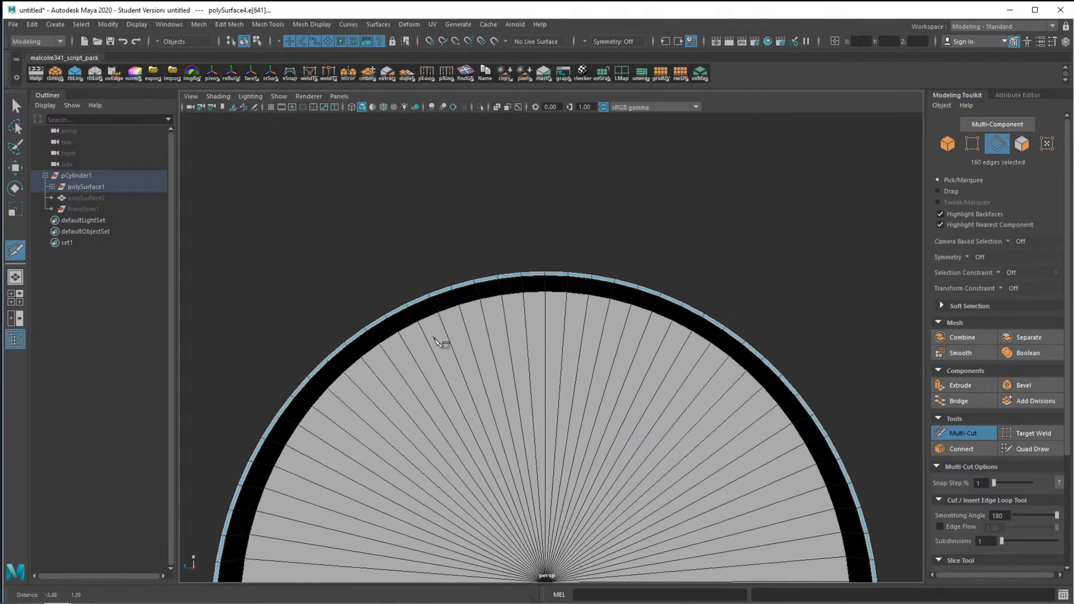
{"action": "scroll", "coordinate": [493, 338], "scroll_direction": "up", "scroll_amount": 4}
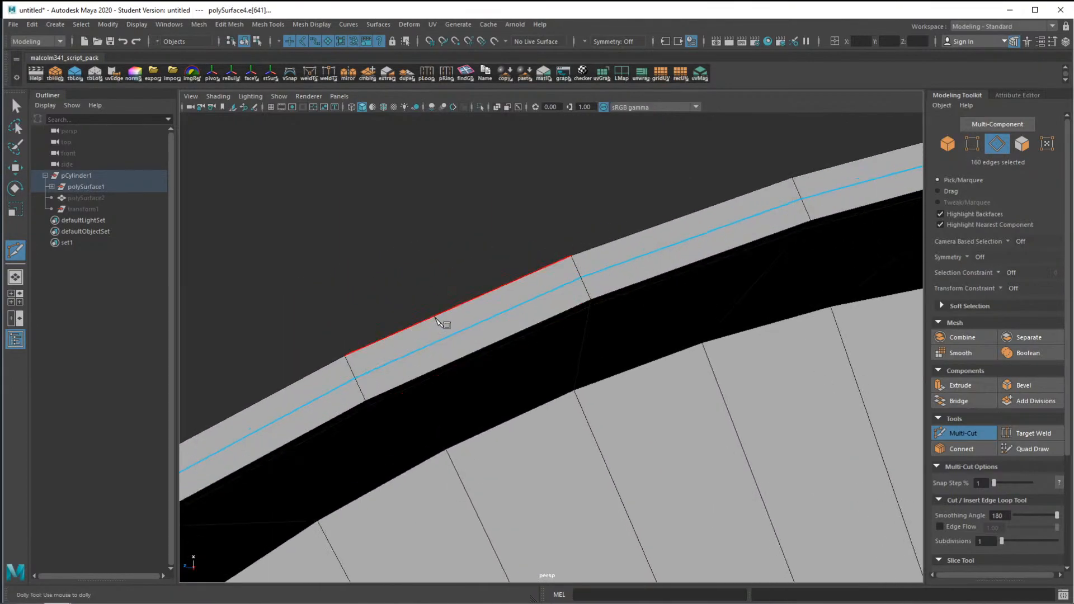
{"action": "scroll", "coordinate": [437, 317], "scroll_direction": "up", "scroll_amount": 2}
{"action": "key", "text": "q"}
{"action": "double_click", "coordinate": [382, 335]}
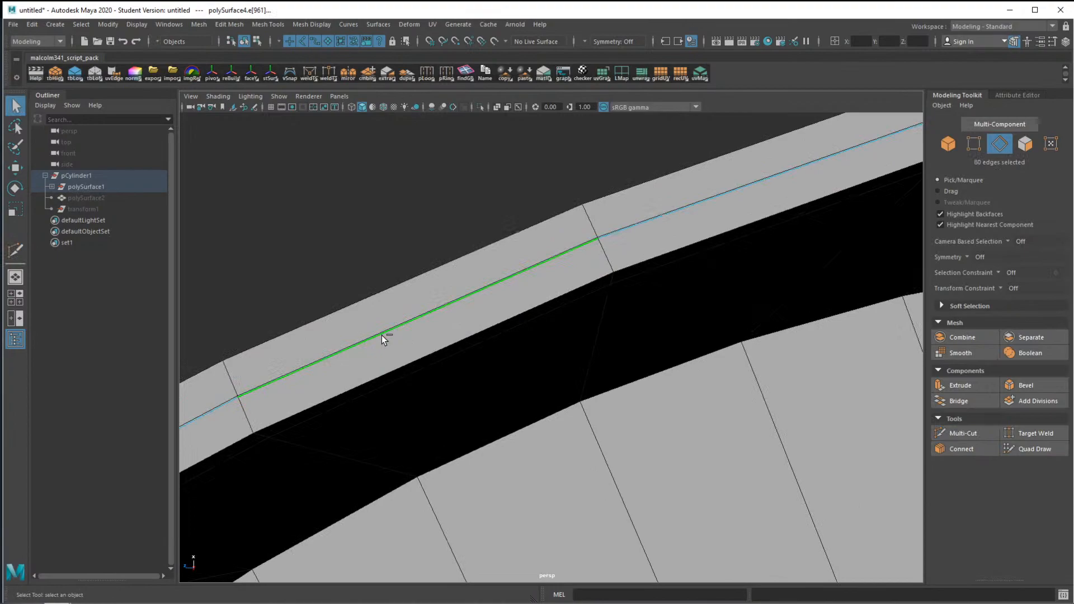
{"action": "scroll", "coordinate": [382, 334], "scroll_direction": "down", "scroll_amount": 15}
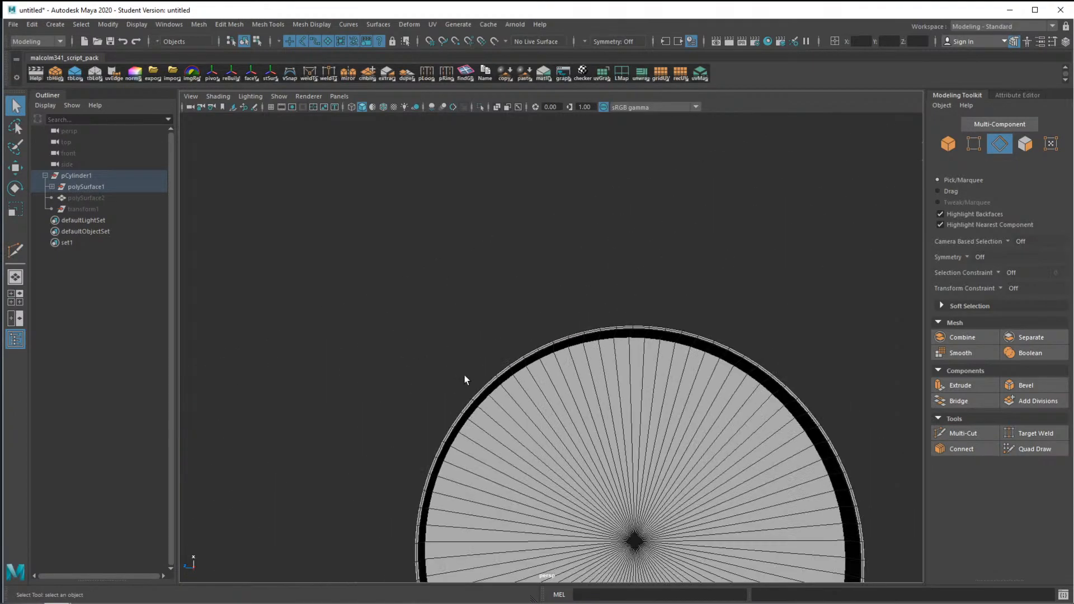
Select the remaining middle edge loop on the lid's bottom rim and delete it
{"action": "left_click_drag", "start_coordinate": [575, 459], "coordinate": [690, 449], "text": "alt"}
{"action": "key", "text": "ctrl+shift+x"}
{"action": "left_click", "coordinate": [595, 447], "text": "ctrl"}
{"action": "left_click_drag", "start_coordinate": [611, 469], "coordinate": [607, 313], "text": "alt"}
{"action": "scroll", "coordinate": [537, 264], "scroll_direction": "up", "scroll_amount": 9}
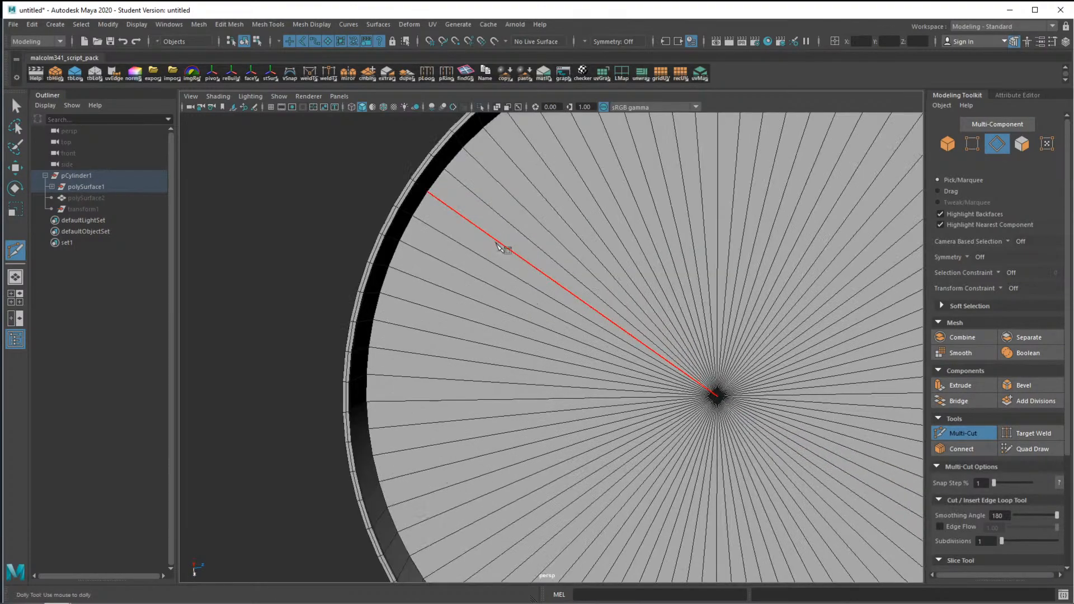
{"action": "middle_click_drag", "start_coordinate": [409, 214], "coordinate": [494, 328], "text": "alt"}
{"action": "left_click", "coordinate": [492, 334], "text": "ctrl"}
{"action": "key", "text": "q"}
{"action": "double_click", "coordinate": [496, 329]}
{"action": "key", "text": "ctrl+shift+x"}
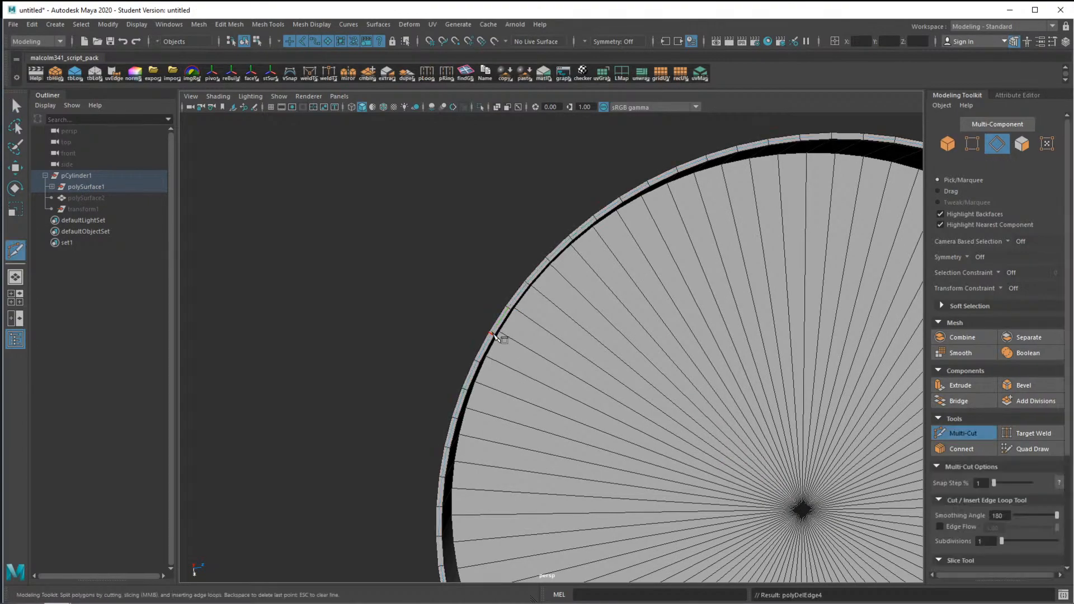
Cut a new edge loop around the lid's bottom rim with Multi-Cut and select the rim's outer and inner edge loops
{"action": "left_click", "coordinate": [492, 333], "text": "ctrl"}
{"action": "left_click_drag", "start_coordinate": [492, 333], "coordinate": [472, 374], "text": "alt"}
{"action": "key", "text": "q"}
{"action": "double_click", "coordinate": [532, 376]}
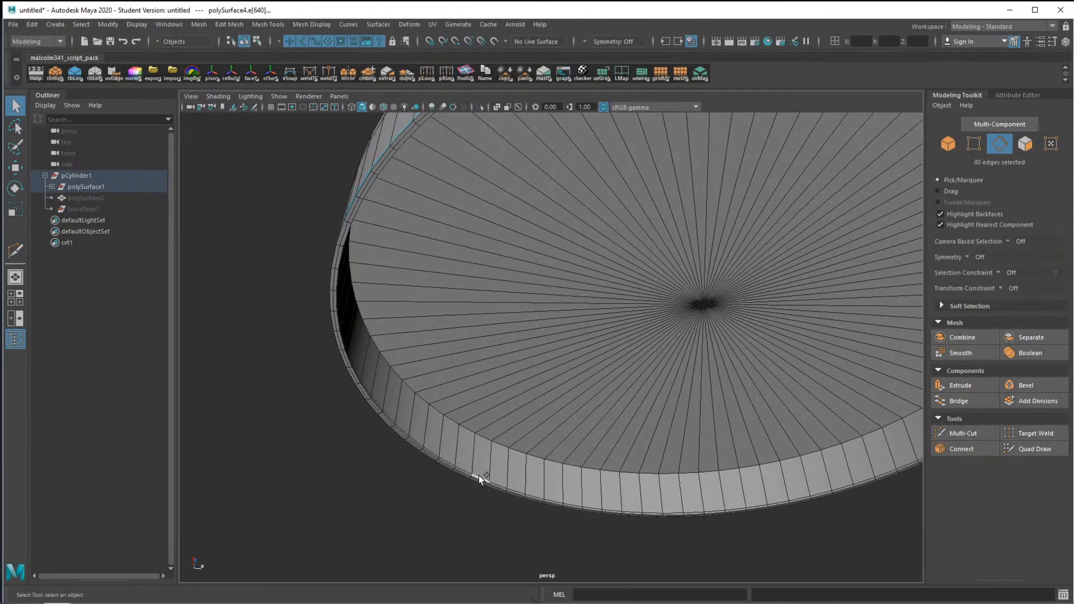
{"action": "left_click_drag", "start_coordinate": [463, 422], "coordinate": [496, 363], "text": "alt"}
{"action": "key", "text": "w"}
{"action": "middle_click_drag", "start_coordinate": [675, 392], "coordinate": [652, 378], "text": "alt"}
{"action": "left_click_drag", "start_coordinate": [652, 378], "coordinate": [564, 376], "text": "alt"}
{"action": "key", "text": "1"}
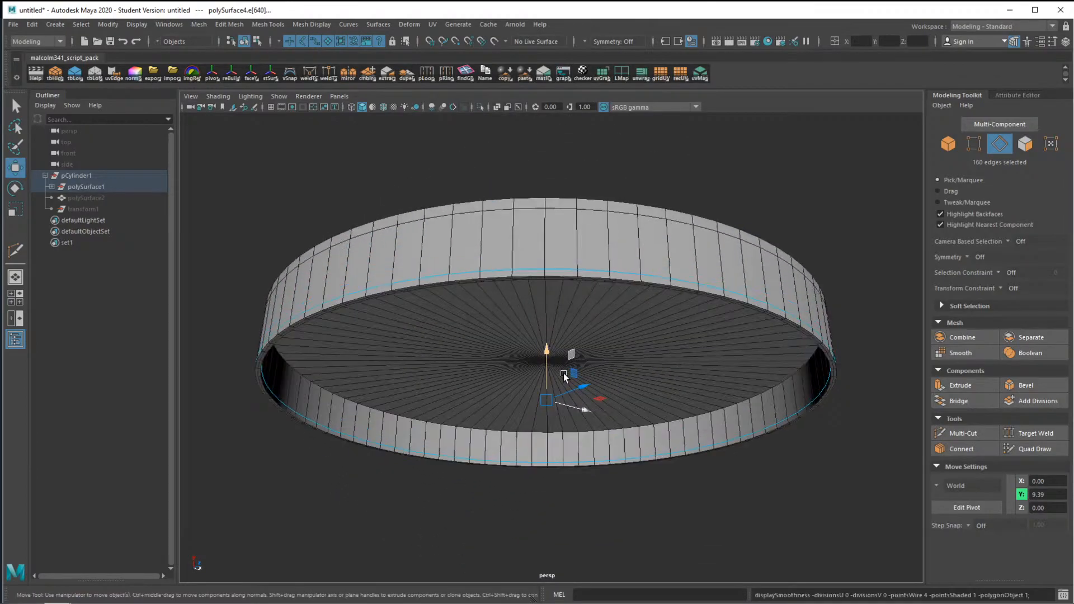
Bevel the edge loop on the lid's bottom rim, adjust the bevel and return the lid to object selection
{"action": "mouse_move", "coordinate": [512, 334]}
{"action": "left_mouse_down", "text": "alt"}
{"action": "mouse_move", "coordinate": [419, 331]}
{"action": "mouse_move", "coordinate": [404, 347]}
{"action": "mouse_move", "coordinate": [453, 335]}
{"action": "mouse_move", "coordinate": [455, 300]}
{"action": "mouse_move", "coordinate": [461, 326]}
{"action": "mouse_move", "coordinate": [514, 341]}
{"action": "left_mouse_up", "text": "alt"}
{"action": "double_click", "coordinate": [391, 365]}
{"action": "key", "text": "ctrl+b"}
{"action": "left_click", "coordinate": [674, 352]}
{"action": "left_click_drag", "start_coordinate": [604, 337], "coordinate": [547, 326], "text": "alt"}
{"action": "left_click_drag", "start_coordinate": [616, 308], "coordinate": [523, 339]}
{"action": "left_click_drag", "start_coordinate": [634, 302], "coordinate": [523, 285], "text": "alt"}
{"action": "right_click_drag", "start_coordinate": [523, 281], "coordinate": [587, 256]}
{"action": "left_click", "coordinate": [407, 439]}
{"action": "left_click_drag", "start_coordinate": [553, 337], "coordinate": [516, 343], "text": "alt"}
{"action": "scroll", "coordinate": [516, 342], "scroll_direction": "down", "scroll_amount": 6}
{"action": "left_click_drag", "start_coordinate": [510, 303], "coordinate": [546, 326], "text": "alt"}
{"action": "left_click_drag", "start_coordinate": [616, 381], "coordinate": [592, 344], "text": "alt"}
{"action": "left_click", "coordinate": [592, 345]}
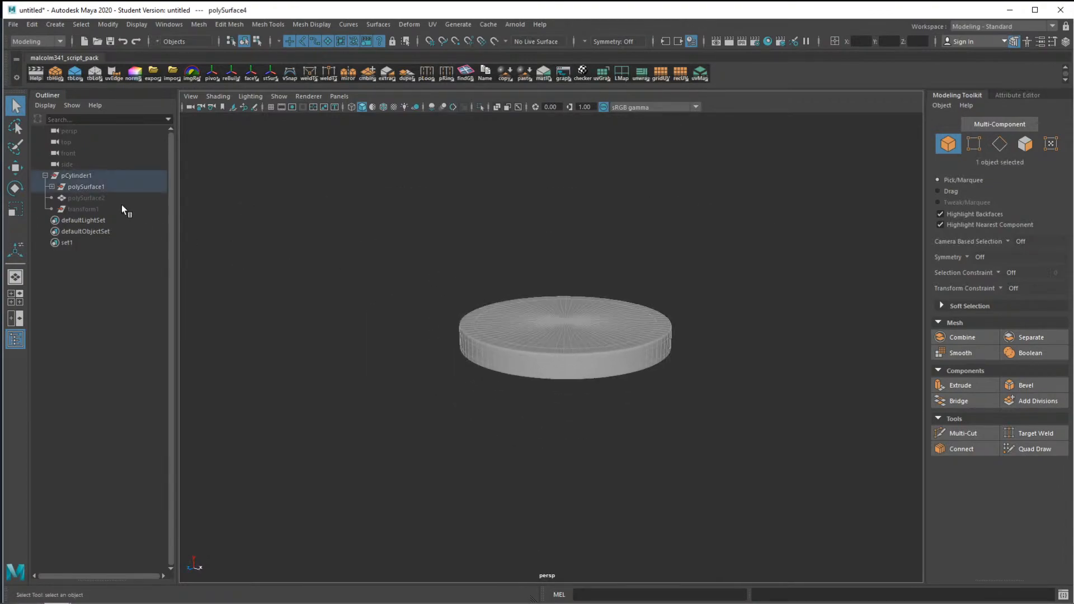
Expand the polySurface1 group and unhide the hidden pot and filling pieces, polySurface3 and polySurface2
{"action": "left_click", "coordinate": [52, 187]}
{"action": "left_click", "coordinate": [88, 198]}
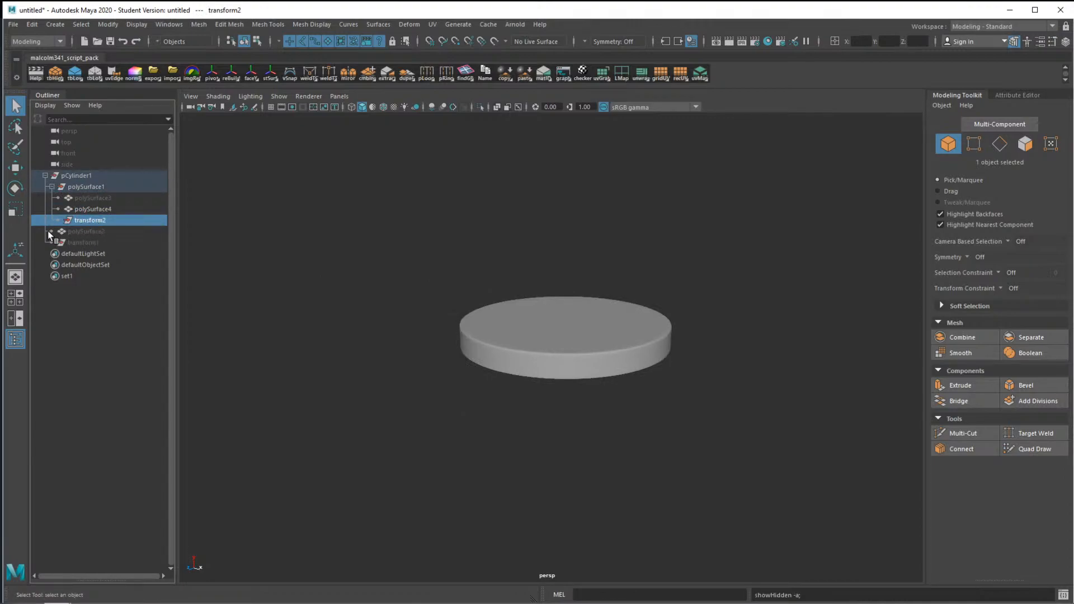
{"action": "left_click", "coordinate": [86, 231]}
{"action": "key", "text": "shift+h"}
{"action": "left_click", "coordinate": [92, 198]}
Turn on the smooth mesh preview for the pot and check it together with the lid
{"action": "left_click_drag", "start_coordinate": [549, 392], "coordinate": [532, 331], "text": "alt"}
{"action": "key", "text": "3"}
{"action": "left_click_drag", "start_coordinate": [635, 294], "coordinate": [654, 353], "text": "alt"}
{"action": "left_click", "coordinate": [727, 359]}
{"action": "right_click_drag", "start_coordinate": [727, 359], "coordinate": [702, 360], "text": "alt"}
{"action": "left_click_drag", "start_coordinate": [704, 365], "coordinate": [688, 386], "text": "alt"}
{"action": "left_click", "coordinate": [536, 380]}
Lower the lid in the front view to a Y position of 12.24 so it overlaps the pot's rim
{"action": "key", "text": "space"}
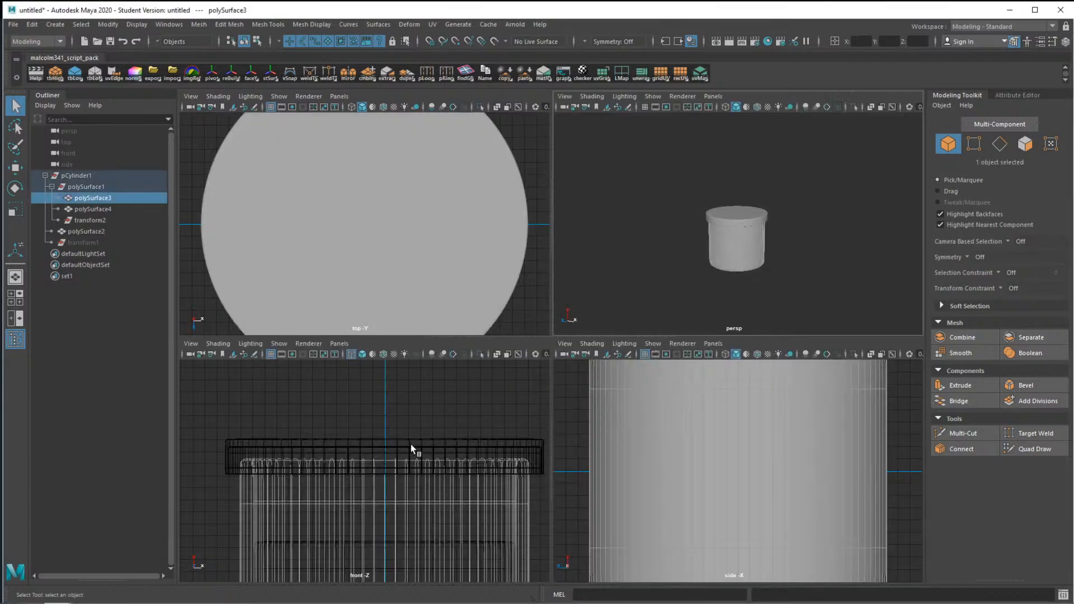
{"action": "left_click", "coordinate": [391, 458]}
{"action": "left_click_drag", "start_coordinate": [391, 458], "coordinate": [424, 463], "text": "alt"}
{"action": "key", "text": "space"}
{"action": "key", "text": "w"}
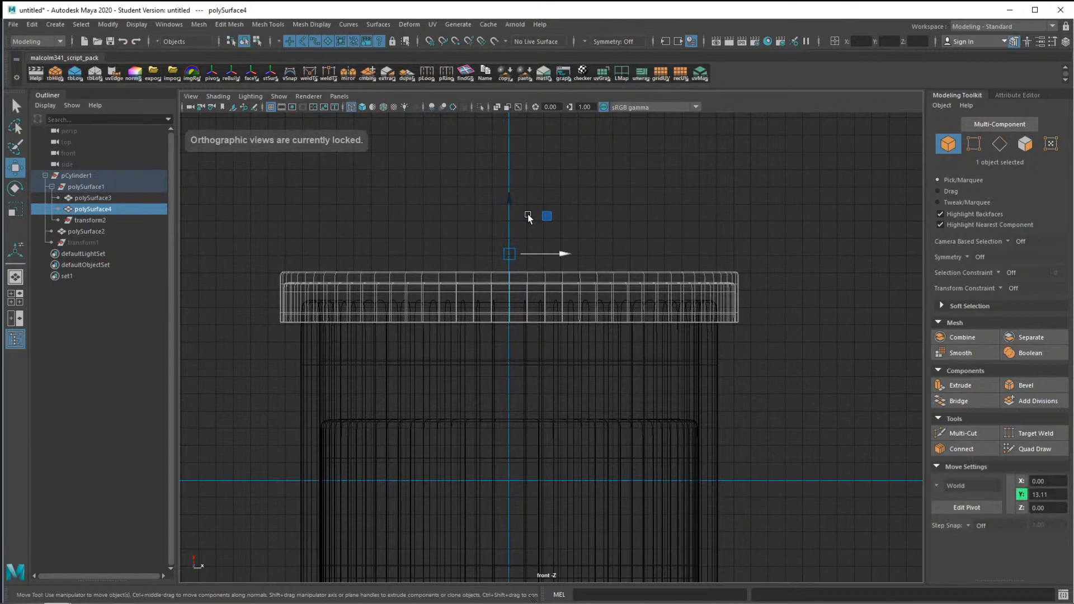
{"action": "left_click_drag", "start_coordinate": [508, 213], "coordinate": [509, 228]}
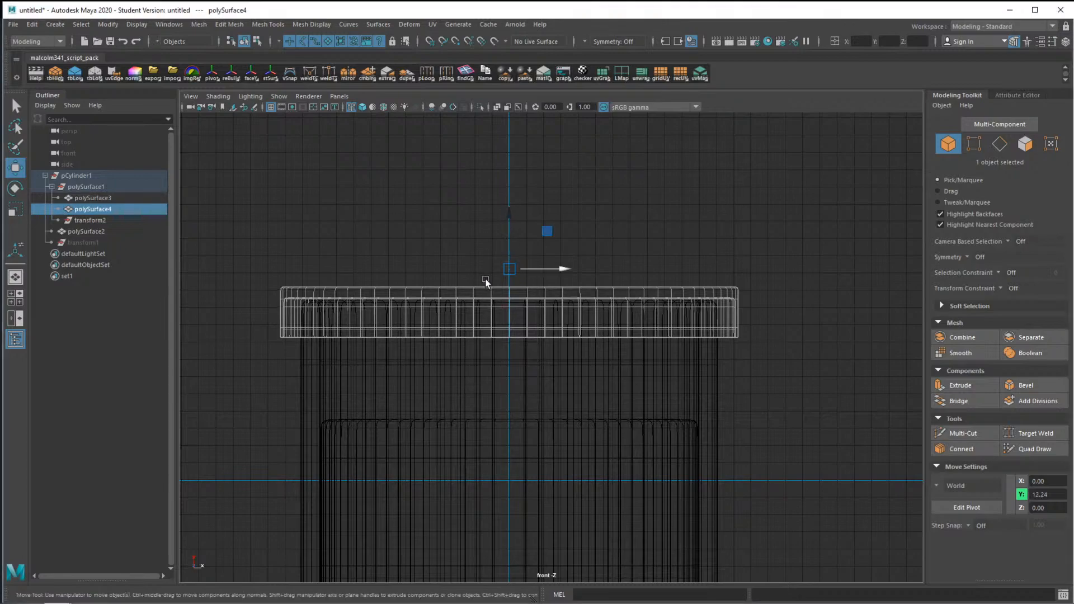
{"action": "key", "text": "space"}
{"action": "scroll", "coordinate": [762, 253], "scroll_direction": "up", "scroll_amount": 8}
{"action": "mouse_move", "coordinate": [755, 249]}
{"action": "left_mouse_down", "text": "alt"}
{"action": "mouse_move", "coordinate": [767, 263]}
{"action": "mouse_move", "coordinate": [742, 237]}
{"action": "left_mouse_up", "text": "alt"}
{"action": "scroll", "coordinate": [767, 264], "scroll_direction": "down", "scroll_amount": 10}
{"action": "scroll", "coordinate": [742, 237], "scroll_direction": "up", "scroll_amount": 3}
Cut additional horizontal edge loops around the pot's outer wall with Multi-Cut to space the wall's divisions
{"action": "left_click", "coordinate": [743, 244]}
{"action": "right_click_drag", "start_coordinate": [750, 239], "coordinate": [763, 238]}
{"action": "middle_click_drag", "start_coordinate": [768, 249], "coordinate": [724, 252], "text": "alt"}
{"action": "scroll", "coordinate": [734, 268], "scroll_direction": "up", "scroll_amount": 3}
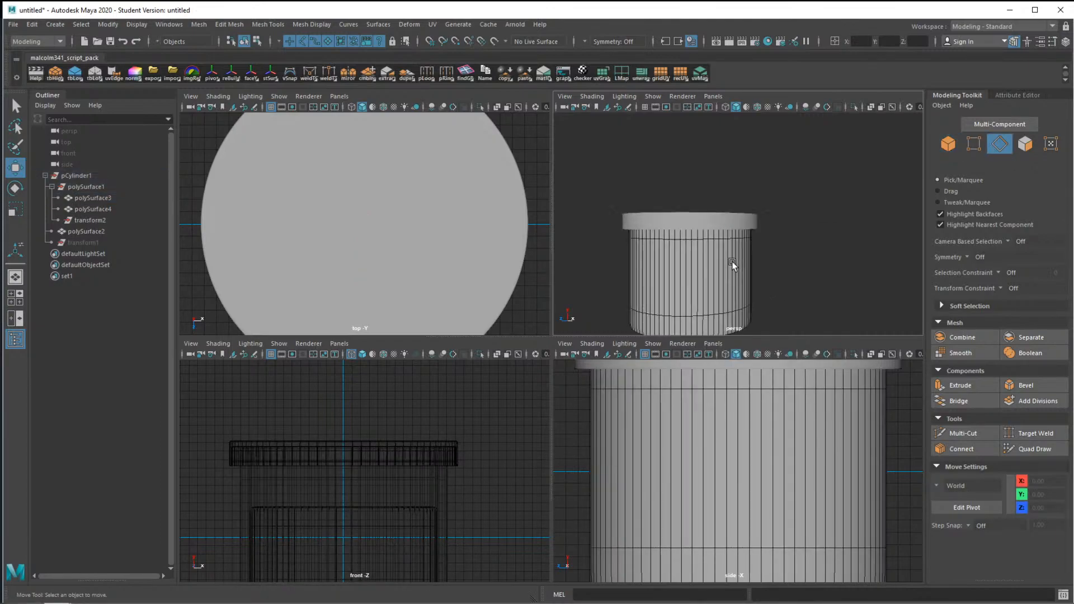
{"action": "key", "text": "space"}
{"action": "middle_click_drag", "start_coordinate": [609, 333], "coordinate": [629, 216], "text": "alt"}
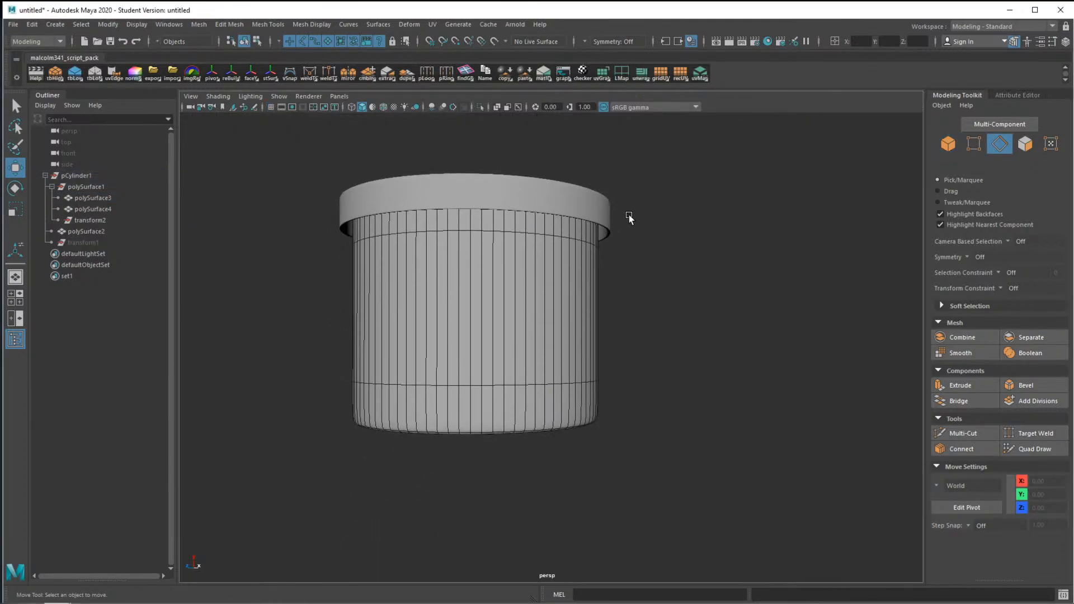
{"action": "key", "text": "ctrl+shift+x"}
{"action": "left_click", "coordinate": [493, 199]}
{"action": "left_click", "coordinate": [486, 297], "text": "ctrl"}
{"action": "left_click", "coordinate": [496, 259], "text": "ctrl"}
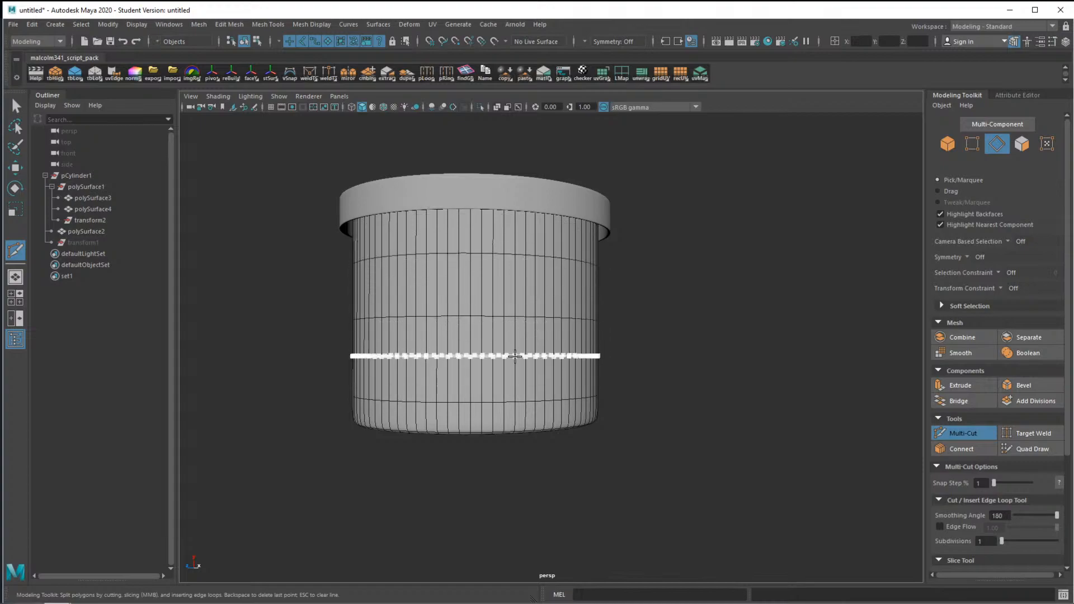
{"action": "key", "text": "1"}
{"action": "left_click", "coordinate": [532, 327], "text": "ctrl"}
{"action": "left_click_drag", "start_coordinate": [537, 325], "coordinate": [489, 240], "text": "alt"}
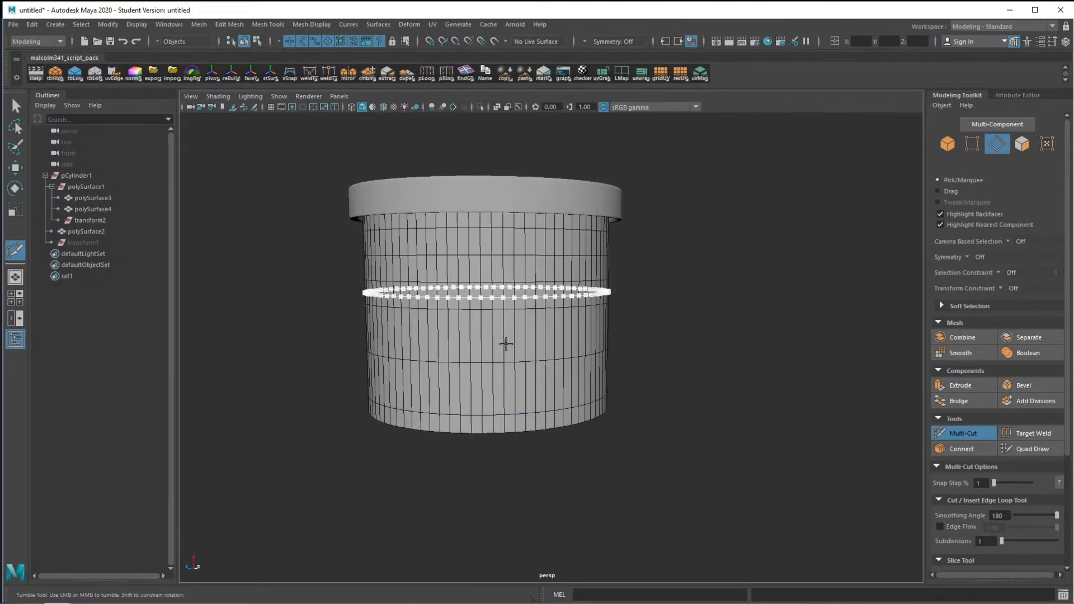
Select the inner edge loop of the recess on the pot's underside and adjust its scale with smooth preview on
{"action": "left_click_drag", "start_coordinate": [612, 382], "coordinate": [575, 290], "text": "alt"}
{"action": "key", "text": "1"}
{"action": "scroll", "coordinate": [546, 406], "scroll_direction": "up", "scroll_amount": 5}
{"action": "left_click_drag", "start_coordinate": [557, 419], "coordinate": [566, 391], "text": "alt"}
{"action": "key", "text": "3"}
{"action": "right_click_drag", "start_coordinate": [565, 391], "coordinate": [631, 298], "text": "alt"}
{"action": "left_click_drag", "start_coordinate": [628, 295], "coordinate": [752, 367], "text": "alt"}
{"action": "key", "text": "q"}
{"action": "double_click", "coordinate": [751, 368]}
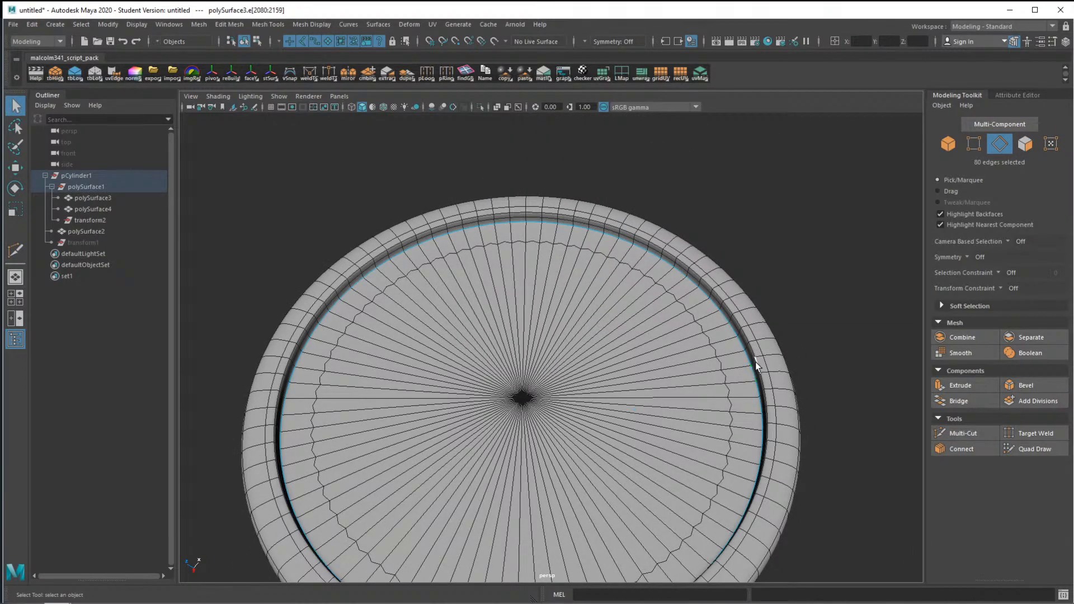
{"action": "key", "text": "r"}
{"action": "left_click_drag", "start_coordinate": [520, 400], "coordinate": [521, 401]}
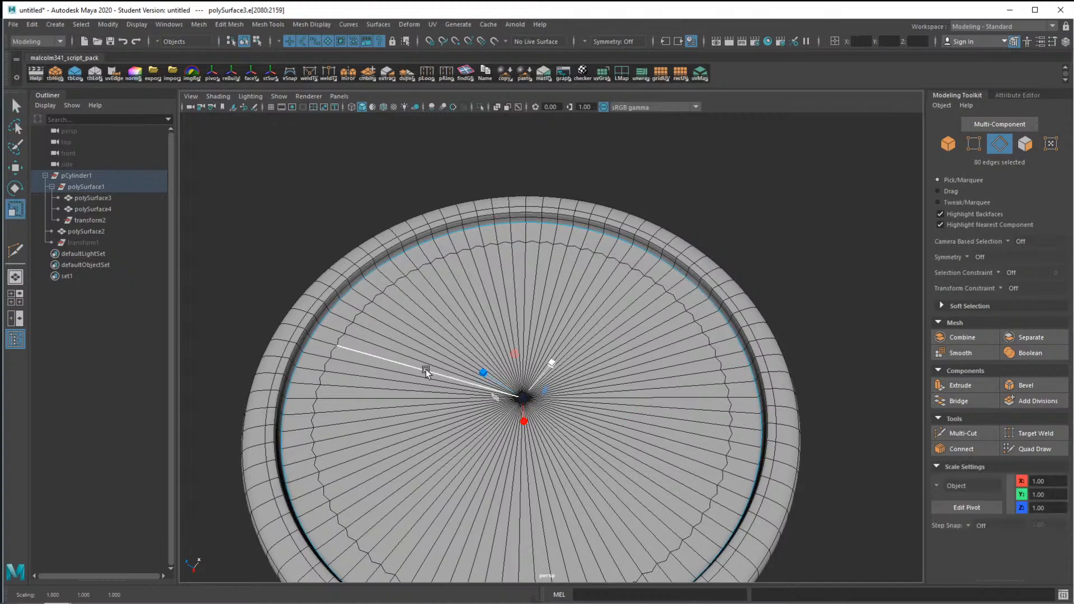
Scale the outer edge loop of the pot's underside recess to about 1.003 and return to object selection
{"action": "double_click", "coordinate": [315, 341]}
{"action": "left_click_drag", "start_coordinate": [521, 389], "coordinate": [523, 392]}
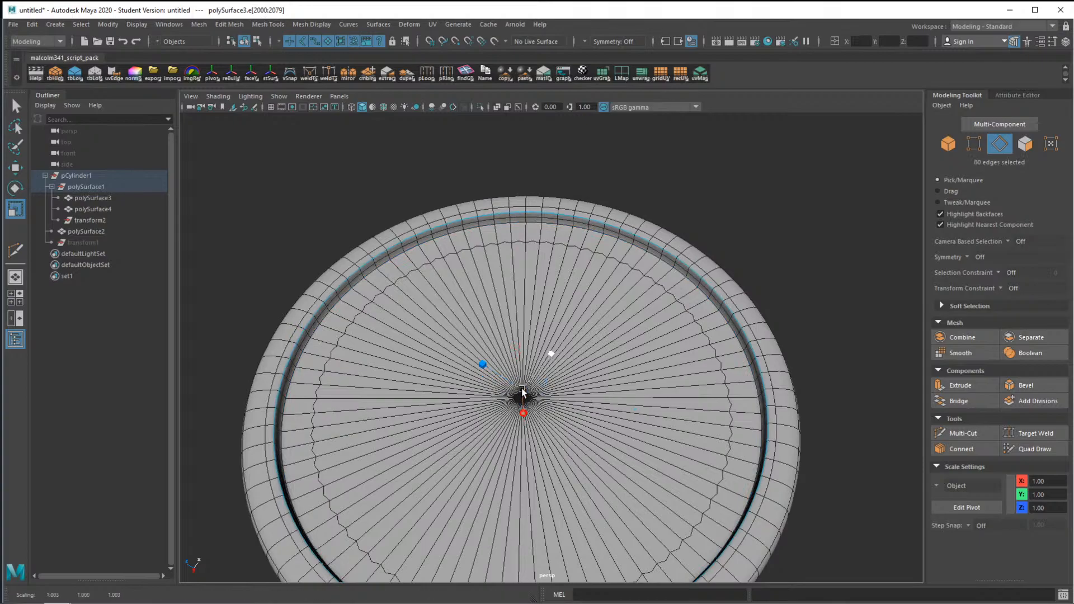
{"action": "left_click_drag", "start_coordinate": [509, 347], "coordinate": [546, 310], "text": "alt"}
{"action": "right_click_drag", "start_coordinate": [581, 269], "coordinate": [649, 250]}
{"action": "left_click_drag", "start_coordinate": [641, 324], "coordinate": [636, 303], "text": "alt"}
{"action": "left_click", "coordinate": [791, 325]}
{"action": "left_click_drag", "start_coordinate": [791, 324], "coordinate": [707, 368], "text": "alt"}
{"action": "scroll", "coordinate": [707, 368], "scroll_direction": "down", "scroll_amount": 5}
{"action": "left_click_drag", "start_coordinate": [696, 304], "coordinate": [664, 316], "text": "alt"}
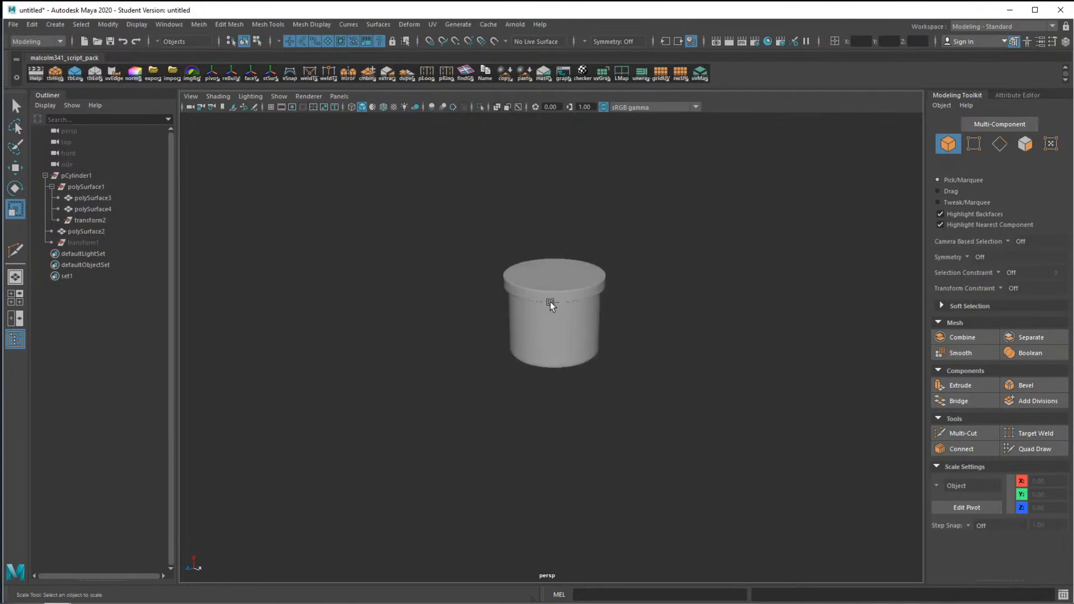
Try to shift the lid slightly along the vertical axis in the front view
{"action": "scroll", "coordinate": [607, 315], "scroll_direction": "up", "scroll_amount": 4}
{"action": "left_click_drag", "start_coordinate": [567, 324], "coordinate": [534, 295], "text": "alt"}
{"action": "left_click", "coordinate": [549, 222]}
{"action": "key", "text": "space"}
{"action": "key", "text": "w"}
{"action": "scroll", "coordinate": [331, 412], "scroll_direction": "up", "scroll_amount": 3}
{"action": "middle_click_drag", "start_coordinate": [330, 411], "coordinate": [392, 439], "text": "alt"}
{"action": "mouse_move", "coordinate": [392, 439]}
{"action": "left_mouse_down"}
{"action": "mouse_move", "coordinate": [394, 411]}
{"action": "mouse_move", "coordinate": [395, 426]}
{"action": "left_mouse_up"}
{"action": "scroll", "coordinate": [421, 431], "scroll_direction": "down", "scroll_amount": 4}
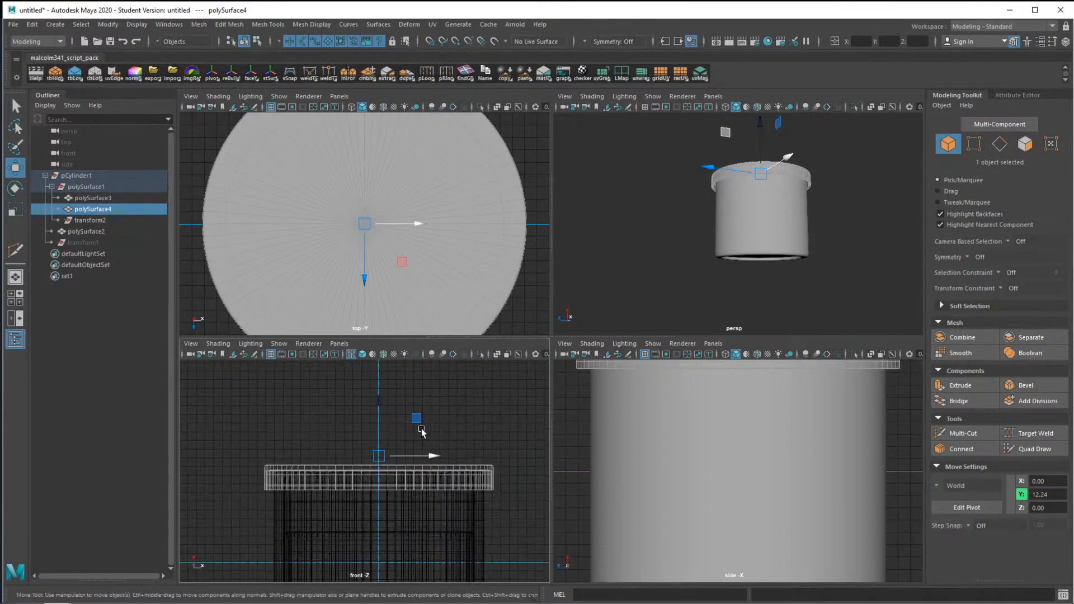
Examine the smoothed pot's edge loops and the lid's fit in the perspective view
{"action": "key", "text": "space"}
{"action": "scroll", "coordinate": [600, 311], "scroll_direction": "down", "scroll_amount": 3}
{"action": "mouse_move", "coordinate": [599, 312]}
{"action": "left_mouse_down", "text": "alt"}
{"action": "mouse_move", "coordinate": [670, 336]}
{"action": "mouse_move", "coordinate": [634, 347]}
{"action": "mouse_move", "coordinate": [614, 321]}
{"action": "left_mouse_up", "text": "alt"}
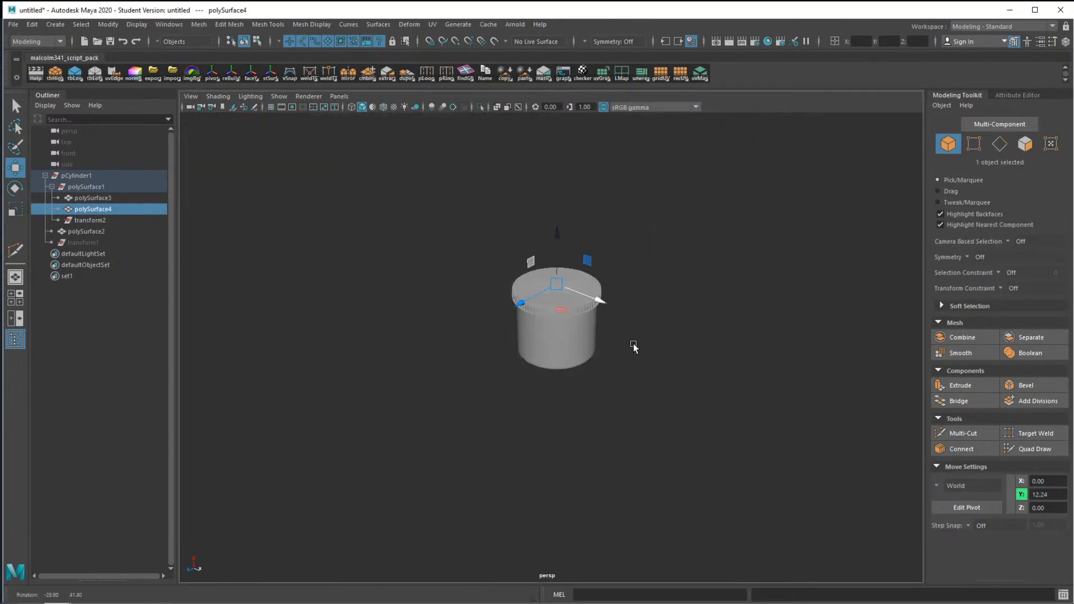
{"action": "left_click", "coordinate": [582, 321]}
{"action": "right_click_drag", "start_coordinate": [580, 322], "coordinate": [580, 259]}
{"action": "left_click", "coordinate": [599, 326]}
{"action": "right_click_drag", "start_coordinate": [570, 327], "coordinate": [653, 331], "text": "alt"}
{"action": "mouse_move", "coordinate": [653, 331]}
{"action": "left_mouse_down", "text": "alt"}
{"action": "mouse_move", "coordinate": [640, 317]}
{"action": "mouse_move", "coordinate": [634, 335]}
{"action": "left_mouse_up", "text": "alt"}
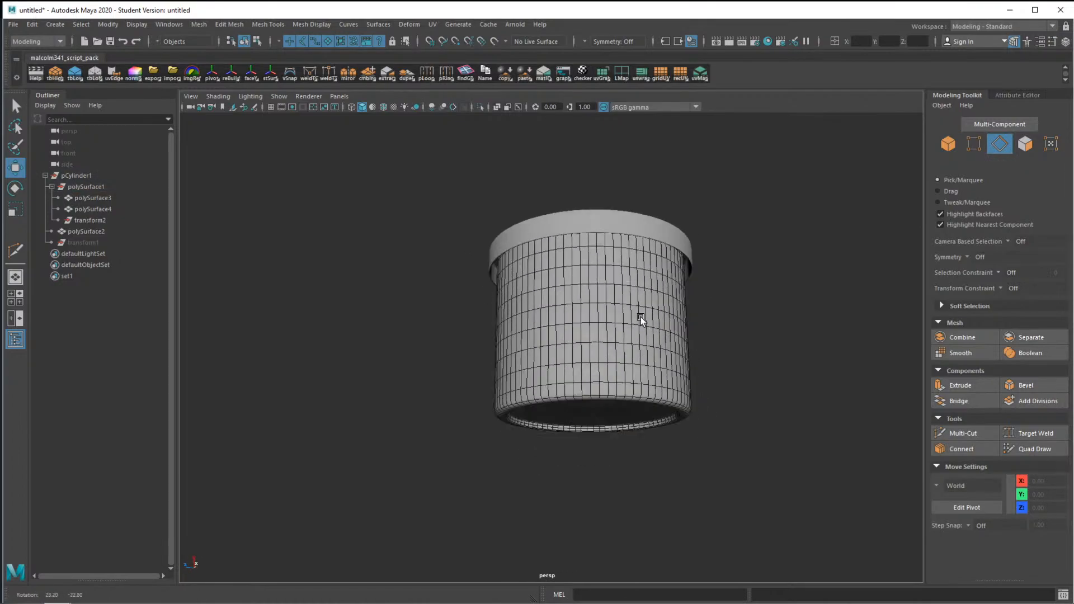
{"action": "left_click", "coordinate": [608, 232]}
{"action": "right_click_drag", "start_coordinate": [609, 249], "coordinate": [633, 234]}
{"action": "left_click", "coordinate": [633, 240]}
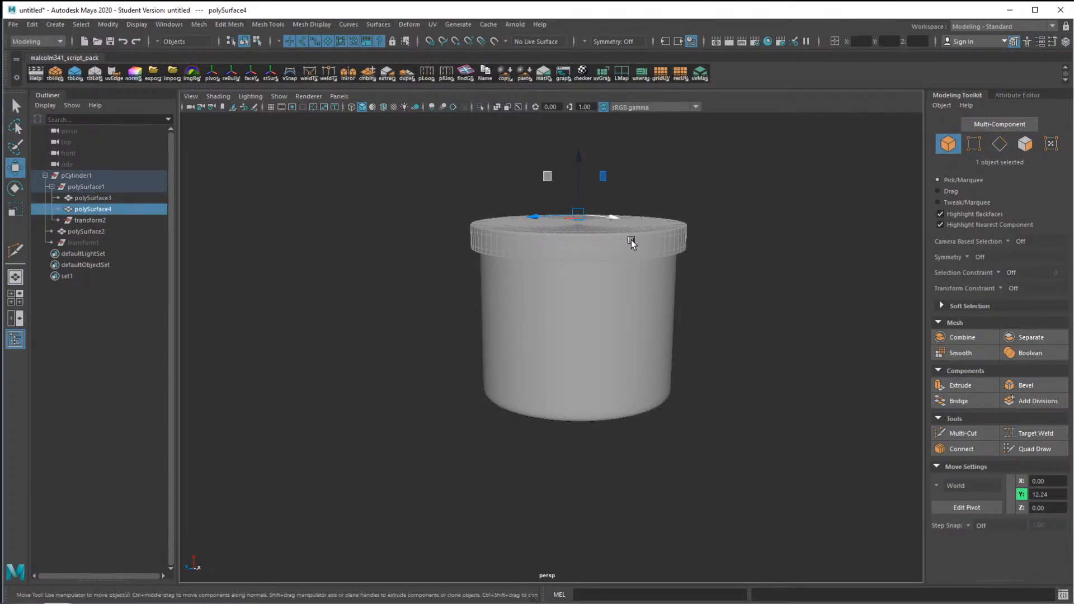
{"action": "left_click_drag", "start_coordinate": [631, 240], "coordinate": [621, 234], "text": "alt"}
{"action": "right_click_drag", "start_coordinate": [621, 234], "coordinate": [622, 209]}
{"action": "left_click_drag", "start_coordinate": [622, 213], "coordinate": [599, 219], "text": "alt"}
{"action": "key", "text": "1"}
{"action": "key", "text": "ctrl+shift+x"}
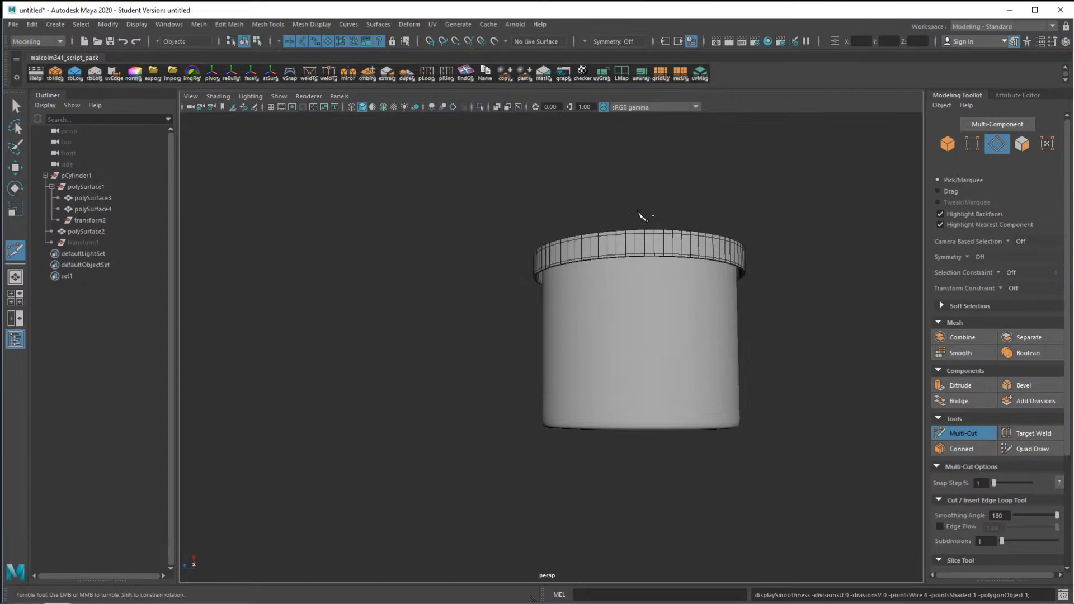
{"action": "key", "text": "q"}
{"action": "right_click_drag", "start_coordinate": [666, 244], "coordinate": [720, 230]}
{"action": "left_click_drag", "start_coordinate": [706, 246], "coordinate": [650, 274], "text": "alt"}
Switch to the candle.jpg photo and zoom in on the jars to compare the lid's width and height with the model
{"action": "left_click", "coordinate": [693, 284]}
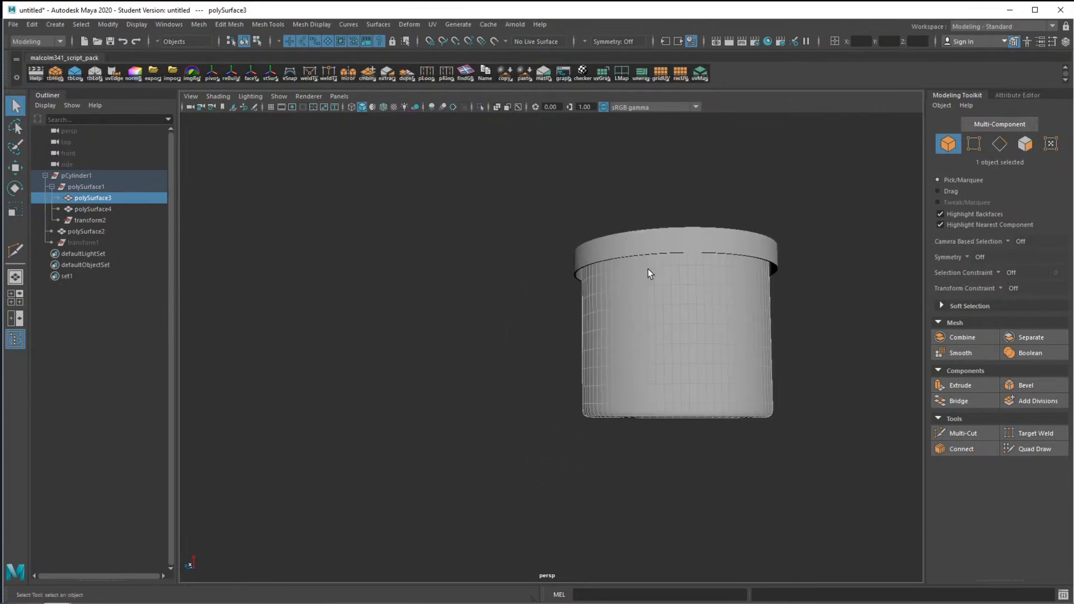
{"action": "left_click", "coordinate": [85, 592]}
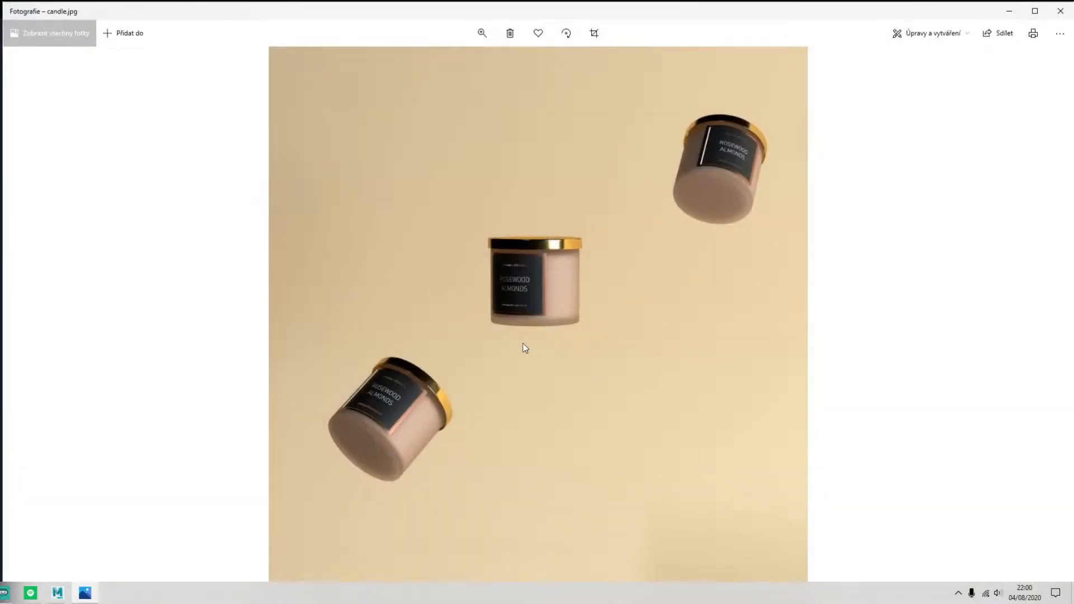
{"action": "double_click", "coordinate": [384, 371]}
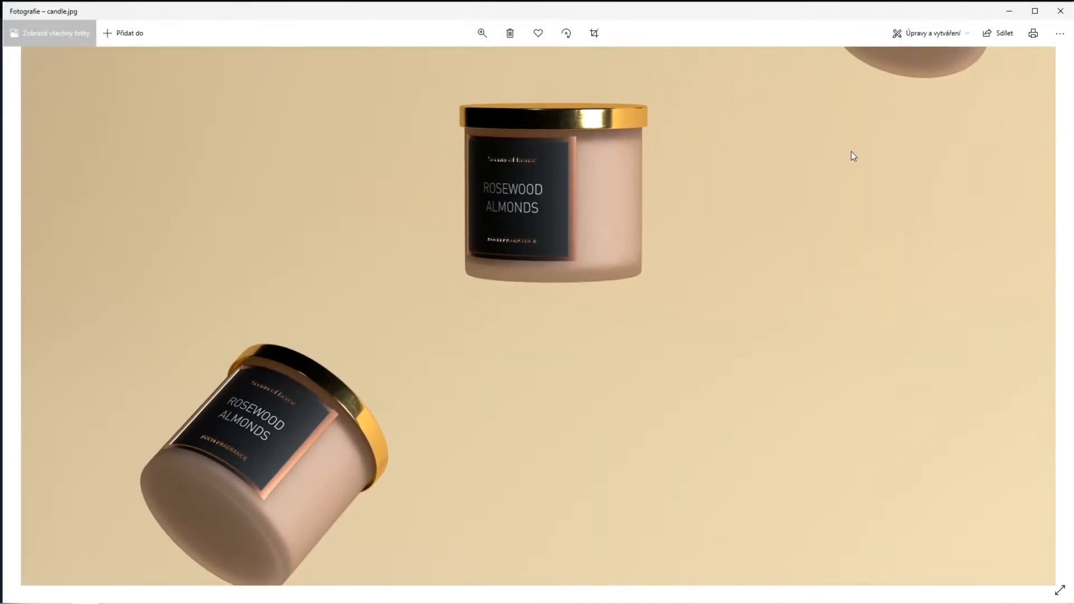
{"action": "left_click", "coordinate": [1009, 11]}
Scale the whole lid down slightly and uniformly so it fits closer to the pot
{"action": "left_click", "coordinate": [686, 241]}
{"action": "left_click_drag", "start_coordinate": [687, 246], "coordinate": [737, 226], "text": "alt"}
{"action": "key", "text": "r"}
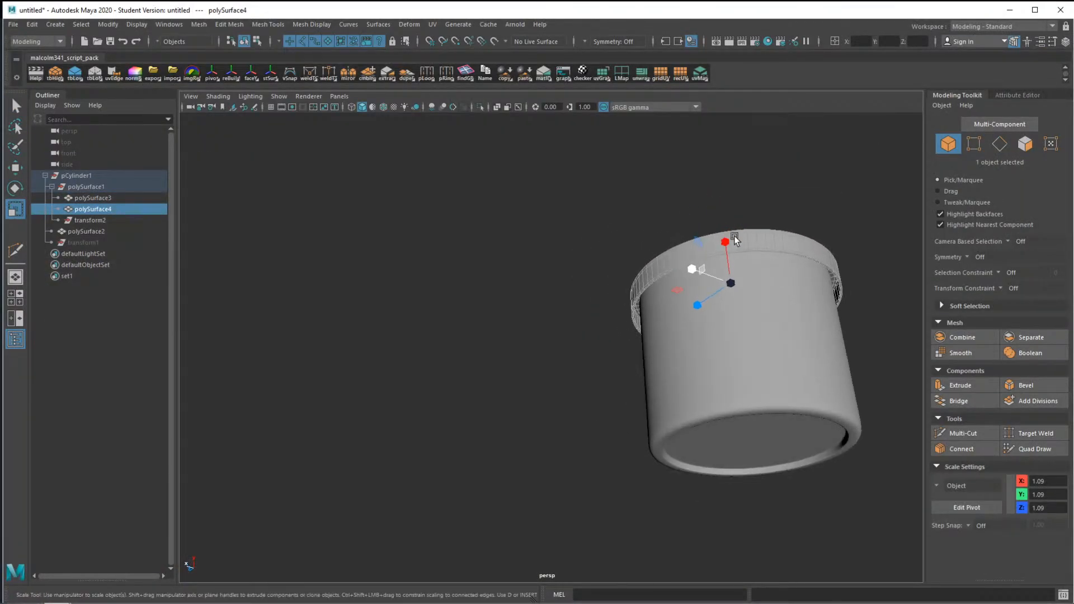
{"action": "left_click_drag", "start_coordinate": [728, 277], "coordinate": [767, 231]}
Select the lid's upper vertices and move them down slightly to make the lid flatter
{"action": "right_click_drag", "start_coordinate": [765, 230], "coordinate": [729, 229]}
{"action": "middle_click_drag", "start_coordinate": [772, 247], "coordinate": [706, 239], "text": "alt"}
{"action": "left_click_drag", "start_coordinate": [710, 244], "coordinate": [703, 237], "text": "alt"}
{"action": "left_click_drag", "start_coordinate": [499, 179], "coordinate": [806, 239]}
{"action": "key", "text": "w"}
{"action": "left_click_drag", "start_coordinate": [662, 193], "coordinate": [662, 202]}
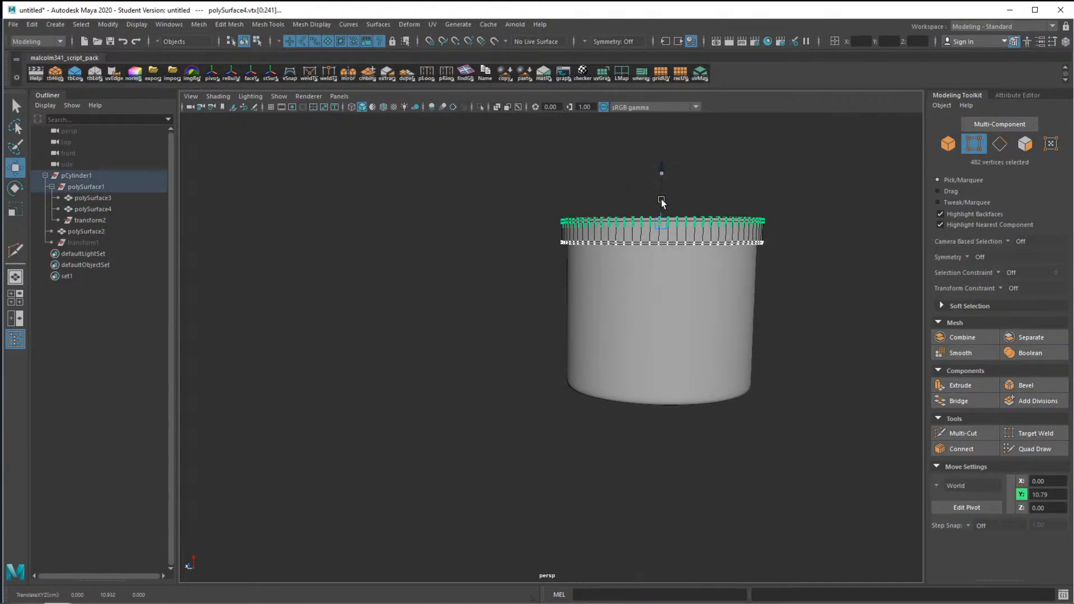
Return the lid to object selection and examine its fit on the pot from several angles
{"action": "left_click_drag", "start_coordinate": [715, 241], "coordinate": [712, 230], "text": "alt"}
{"action": "right_click_drag", "start_coordinate": [687, 230], "coordinate": [747, 217]}
{"action": "left_click_drag", "start_coordinate": [706, 245], "coordinate": [676, 224], "text": "alt"}
{"action": "key", "text": "space"}
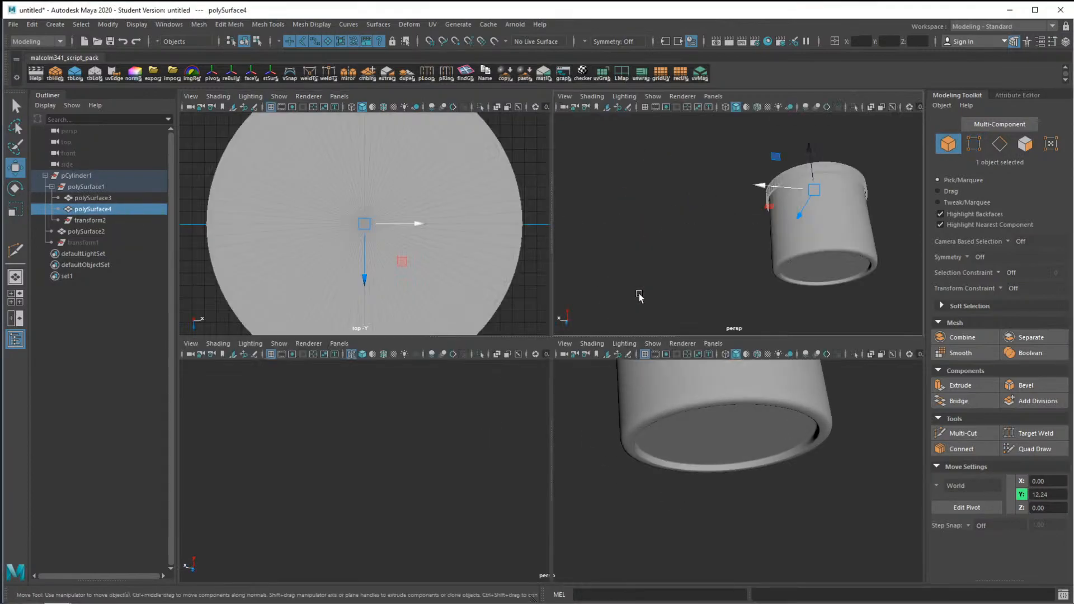
{"action": "key", "text": "space"}
{"action": "left_click_drag", "start_coordinate": [579, 289], "coordinate": [583, 291]}
{"action": "left_click_drag", "start_coordinate": [615, 332], "coordinate": [619, 340], "text": "alt"}
{"action": "key", "text": "space"}
{"action": "scroll", "coordinate": [808, 233], "scroll_direction": "up", "scroll_amount": 3}
{"action": "left_click_drag", "start_coordinate": [809, 220], "coordinate": [821, 241], "text": "alt"}
{"action": "middle_click_drag", "start_coordinate": [865, 198], "coordinate": [739, 251], "text": "alt"}
{"action": "left_click_drag", "start_coordinate": [785, 248], "coordinate": [619, 213], "text": "alt"}
{"action": "scroll", "coordinate": [782, 258], "scroll_direction": "down", "scroll_amount": 6}
{"action": "left_click", "coordinate": [812, 259]}
{"action": "scroll", "coordinate": [733, 226], "scroll_direction": "up", "scroll_amount": 5}
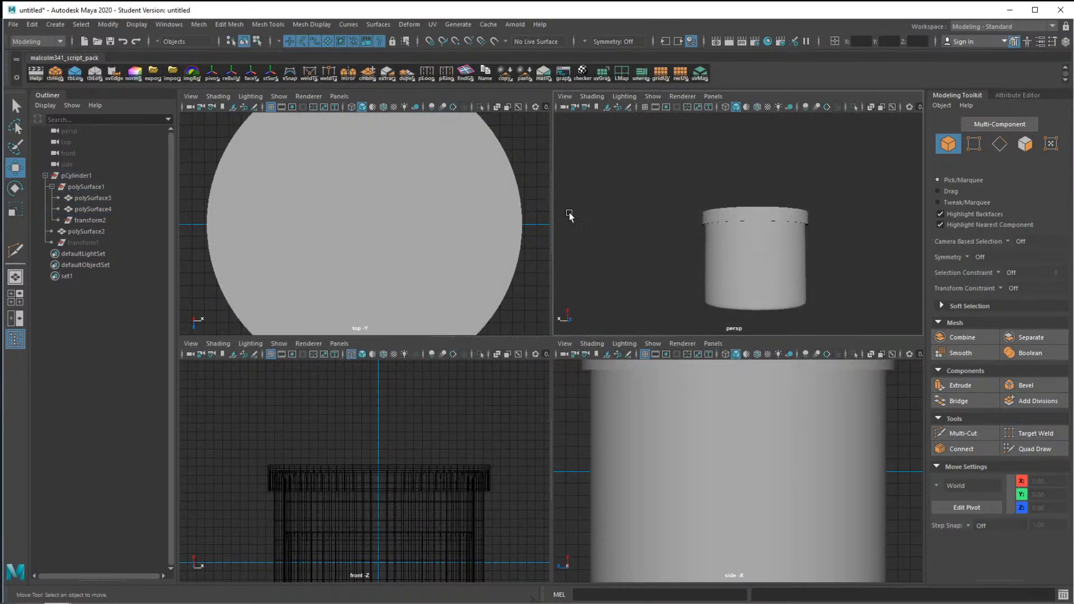
Export the whole scene in FBX format under the name candle_stream, entering the downloads folder as the location
{"action": "left_click", "coordinate": [12, 25]}
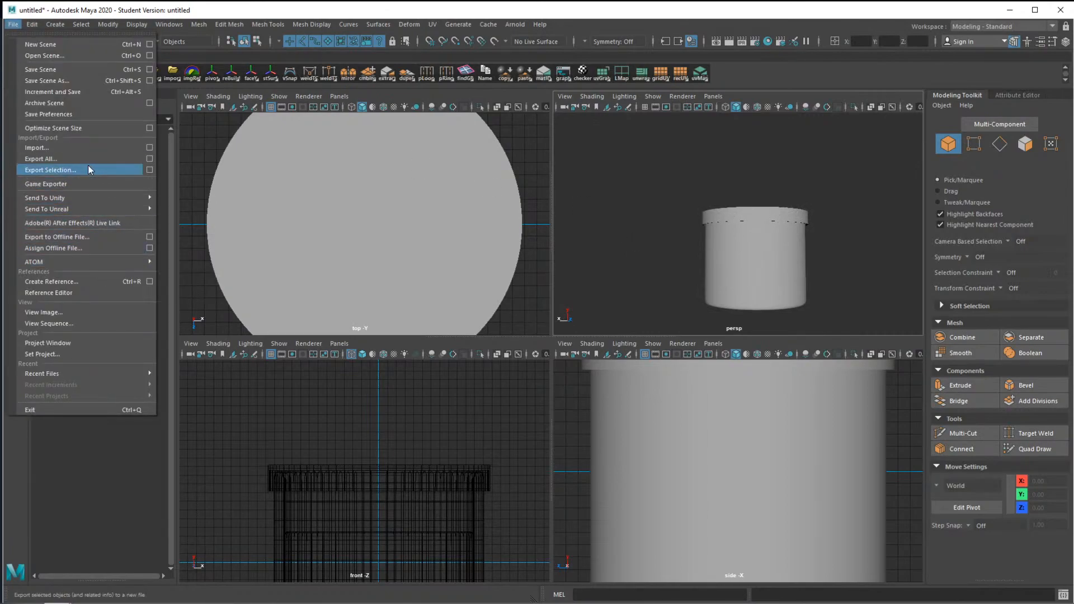
{"action": "left_click", "coordinate": [149, 160]}
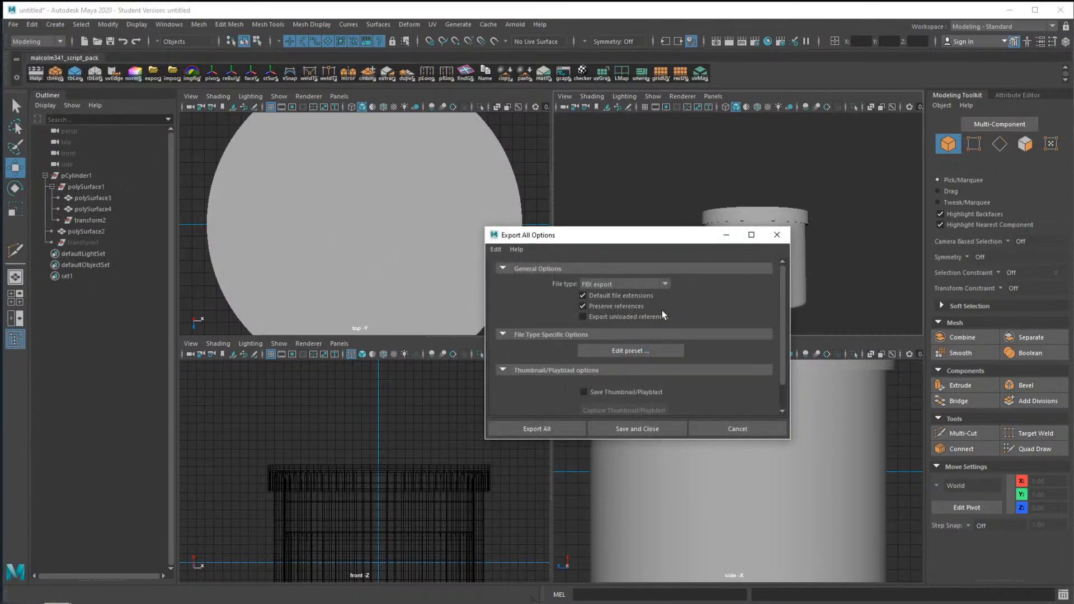
{"action": "left_click", "coordinate": [552, 428]}
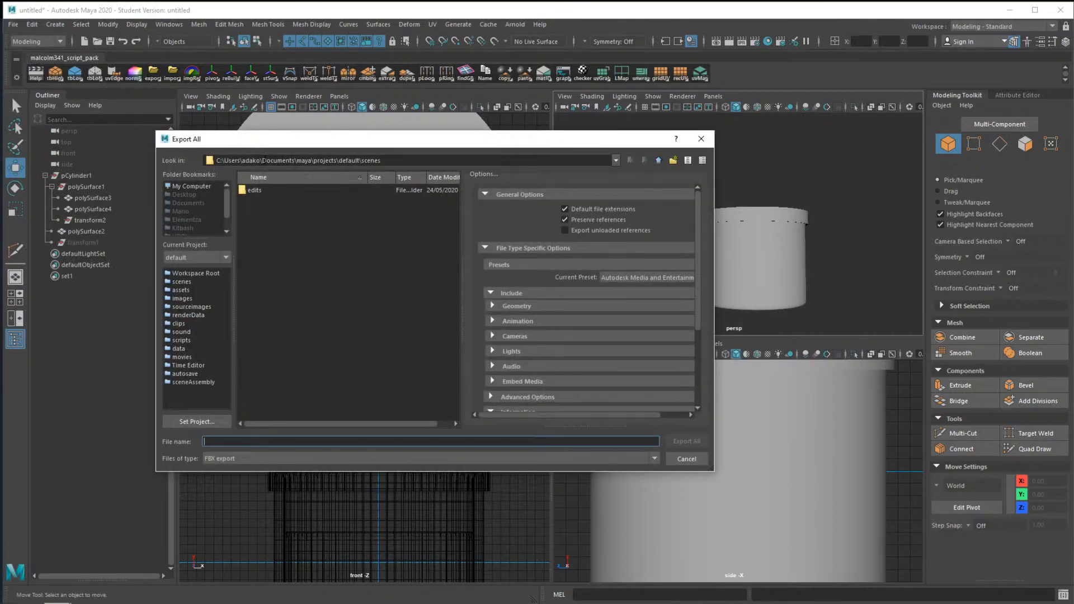
{"action": "left_click_drag", "start_coordinate": [262, 161], "coordinate": [553, 165]}
{"action": "type", "text": "downloads"}
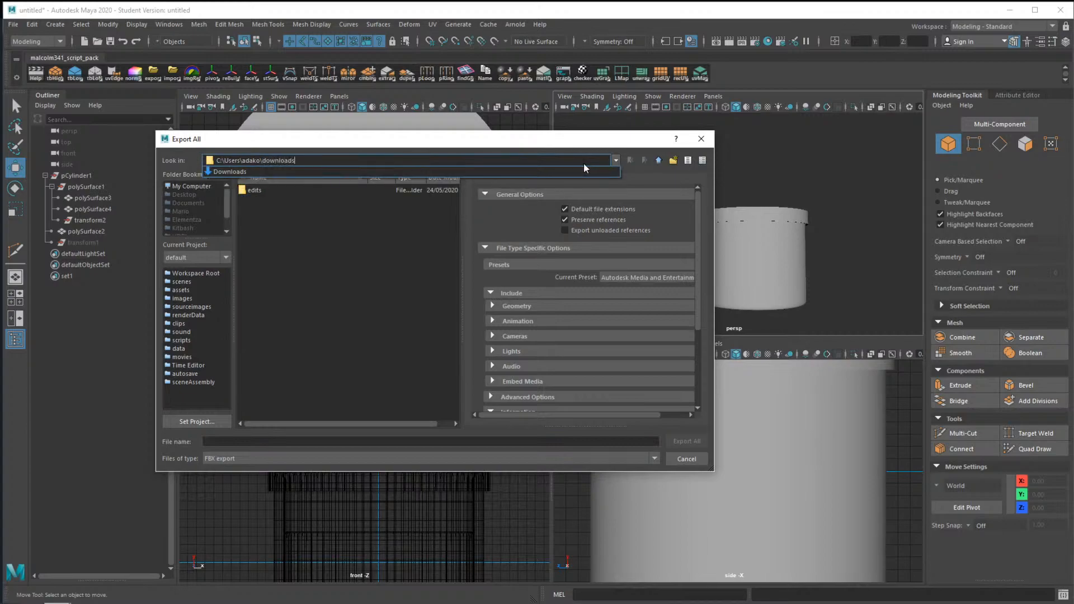
{"action": "left_click", "coordinate": [358, 442]}
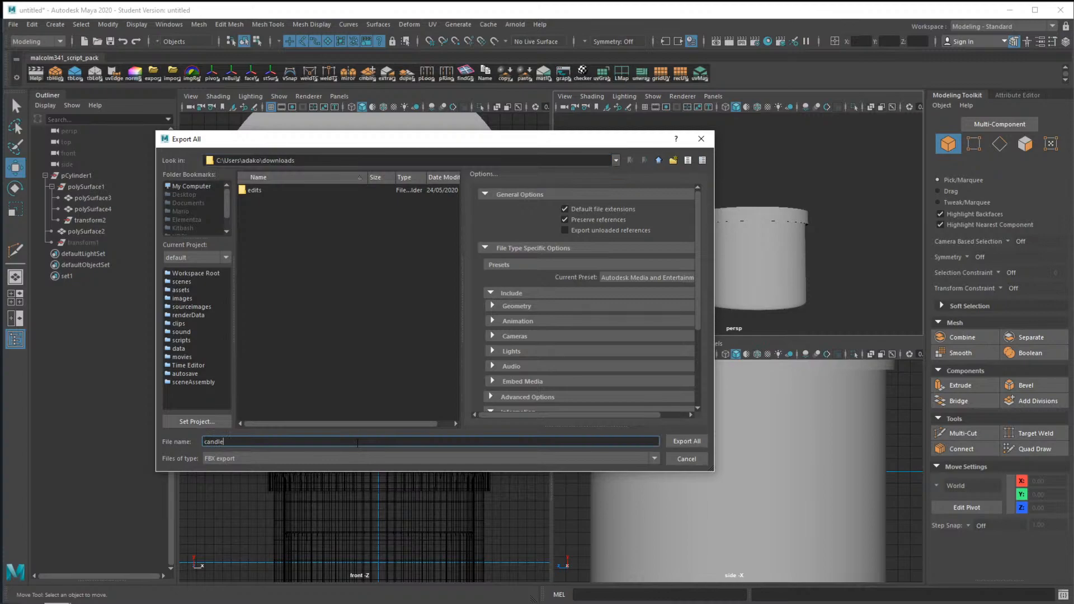
{"action": "key", "text": "Return"}
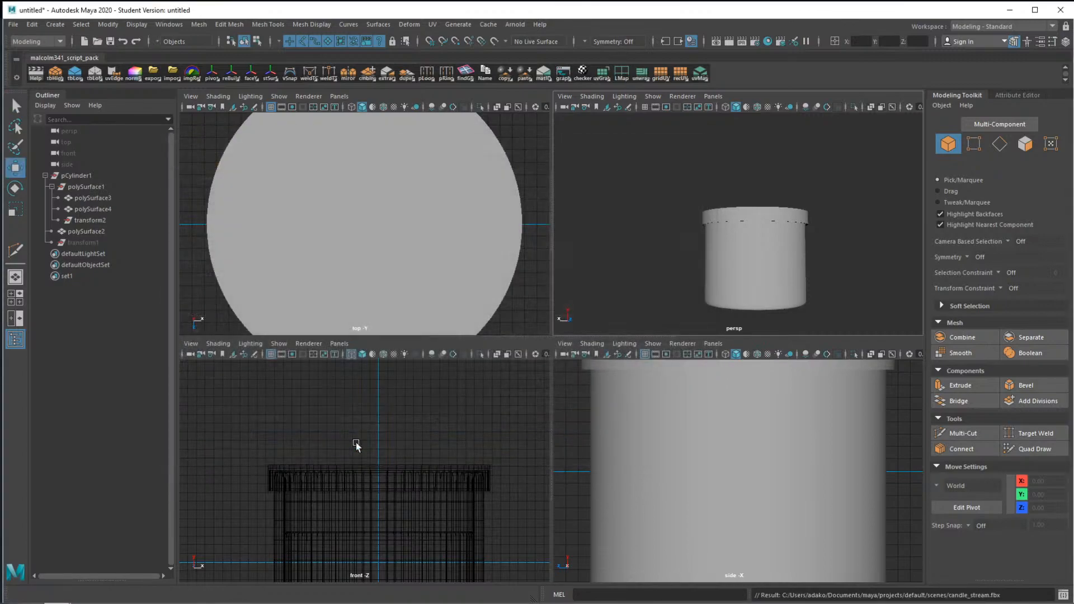
Switch to the photo viewer and study the candle jars in the candle.jpg reference up close
{"action": "key", "text": "super"}
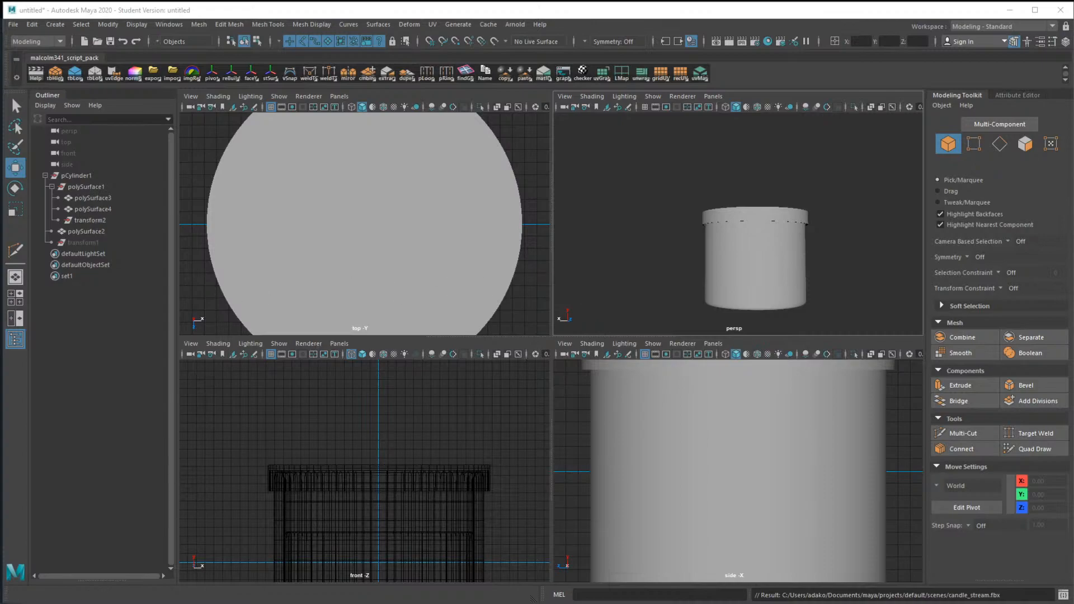
{"action": "left_click", "coordinate": [84, 593]}
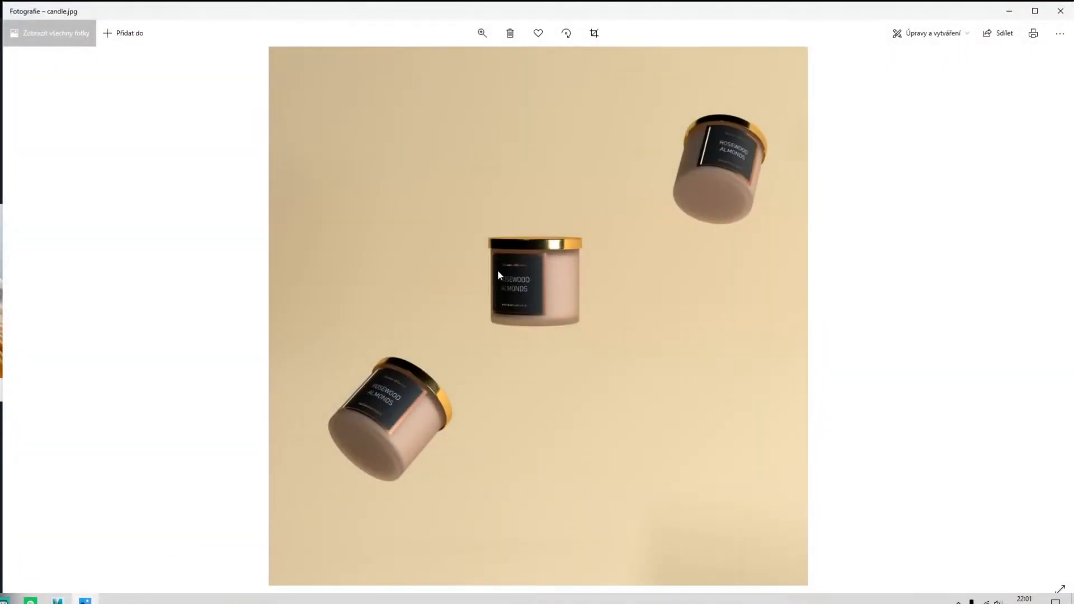
{"action": "scroll", "coordinate": [556, 251], "scroll_direction": "up", "scroll_amount": 3}
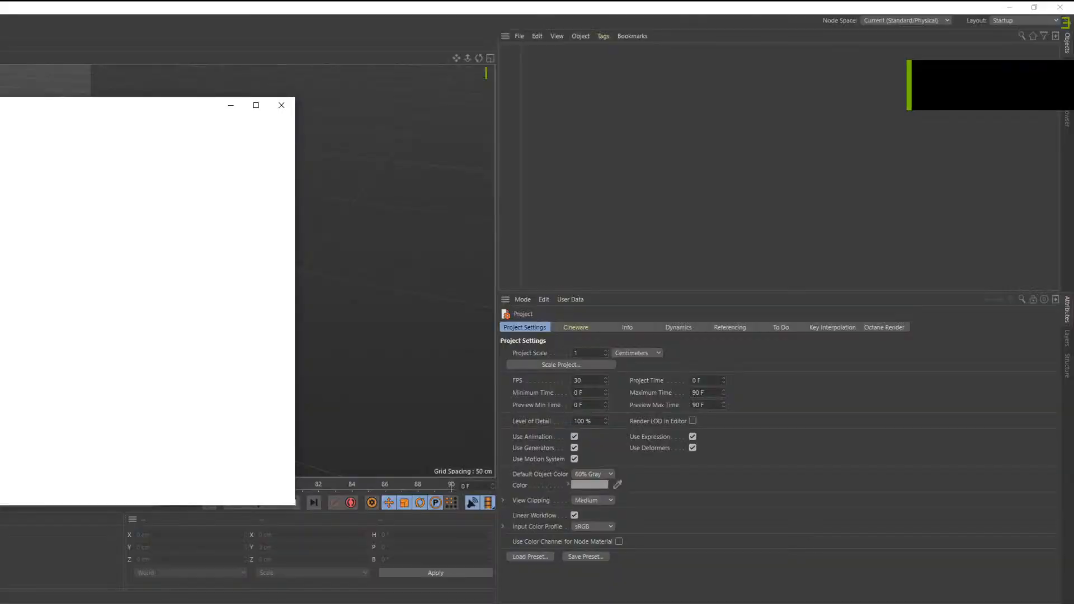
Switch to Cinema 4D, dismiss the startup window and load candletutorial.fbx, framing the candle jar in the perspective view
{"action": "left_click", "coordinate": [283, 105]}
{"action": "left_click_drag", "start_coordinate": [126, 12], "coordinate": [1073, 234]}
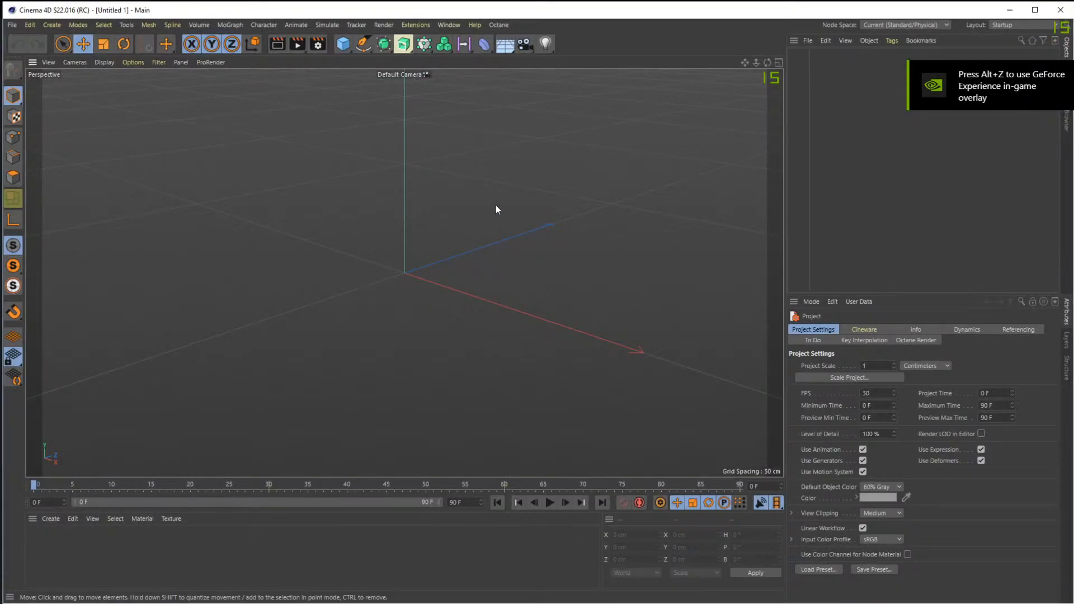
{"action": "left_click_drag", "start_coordinate": [439, 219], "coordinate": [437, 219], "text": "alt"}
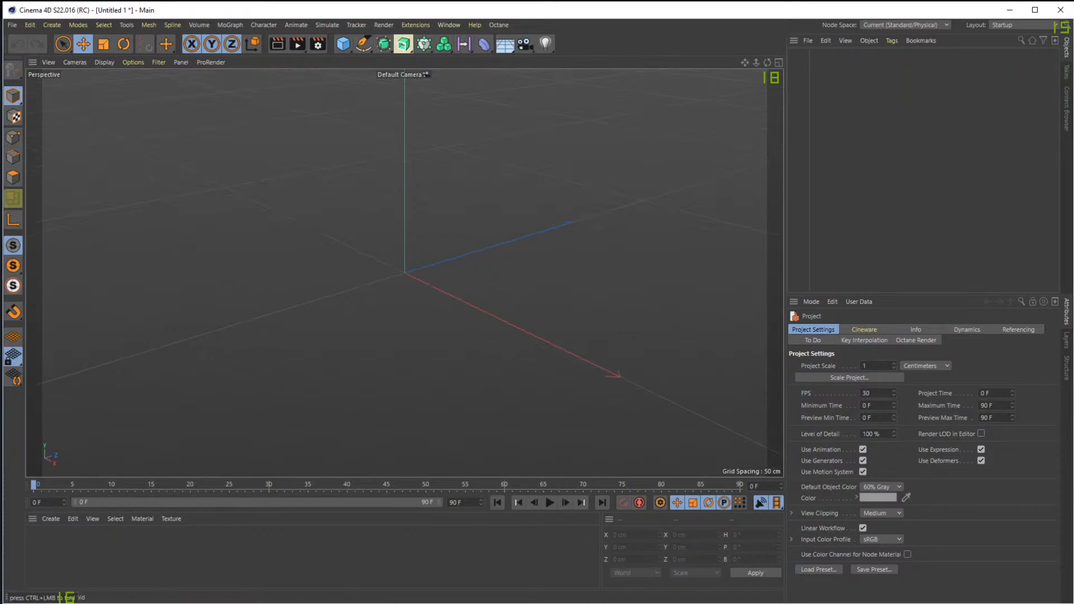
{"action": "key", "text": "alt+Tab"}
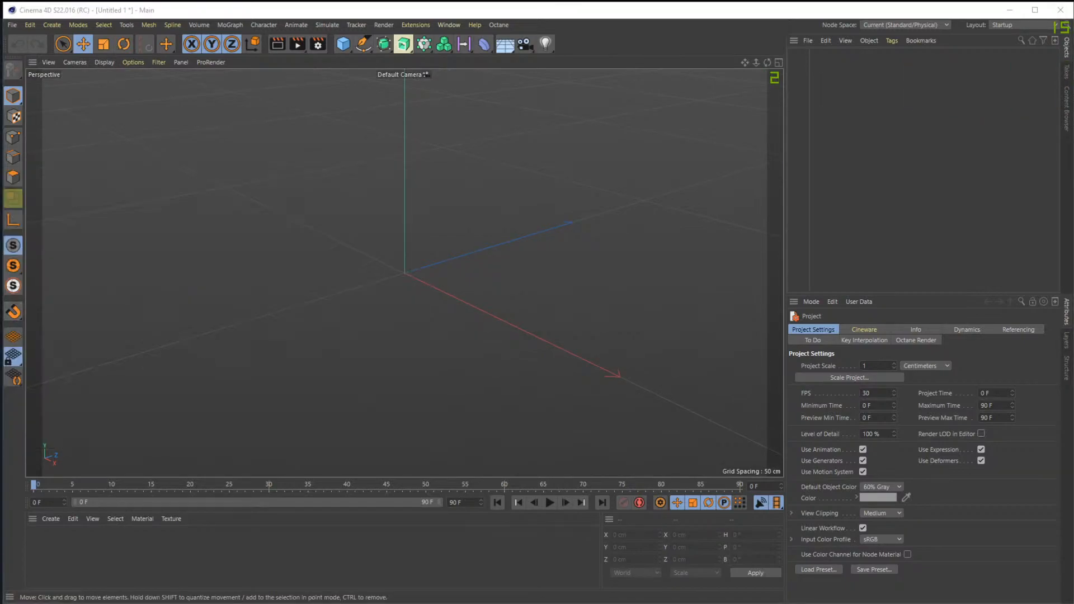
{"action": "left_click", "coordinate": [266, 435]}
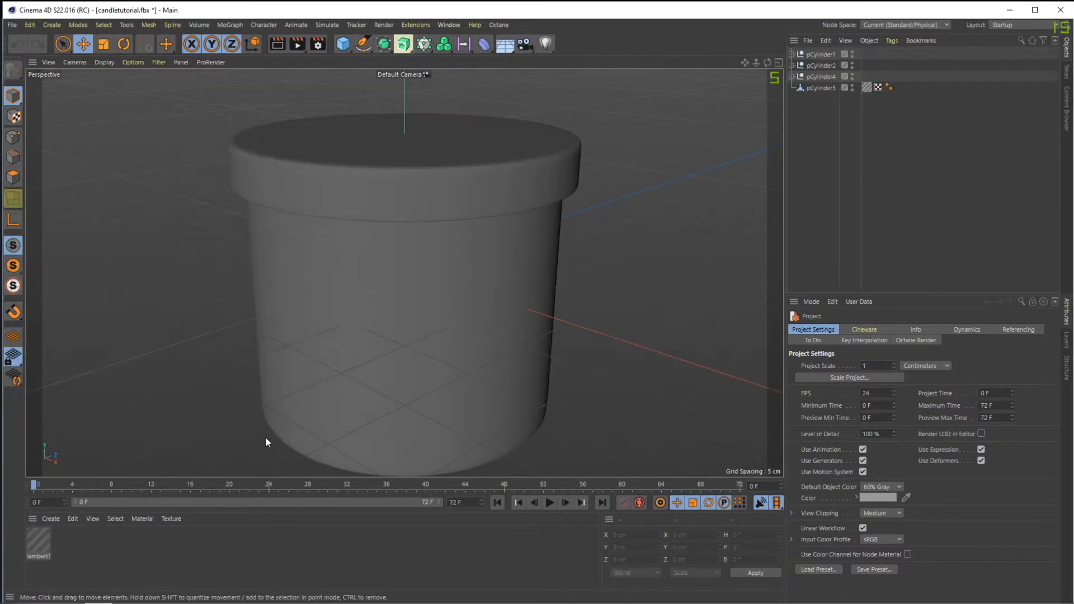
{"action": "scroll", "coordinate": [355, 208], "scroll_direction": "down", "scroll_amount": 5}
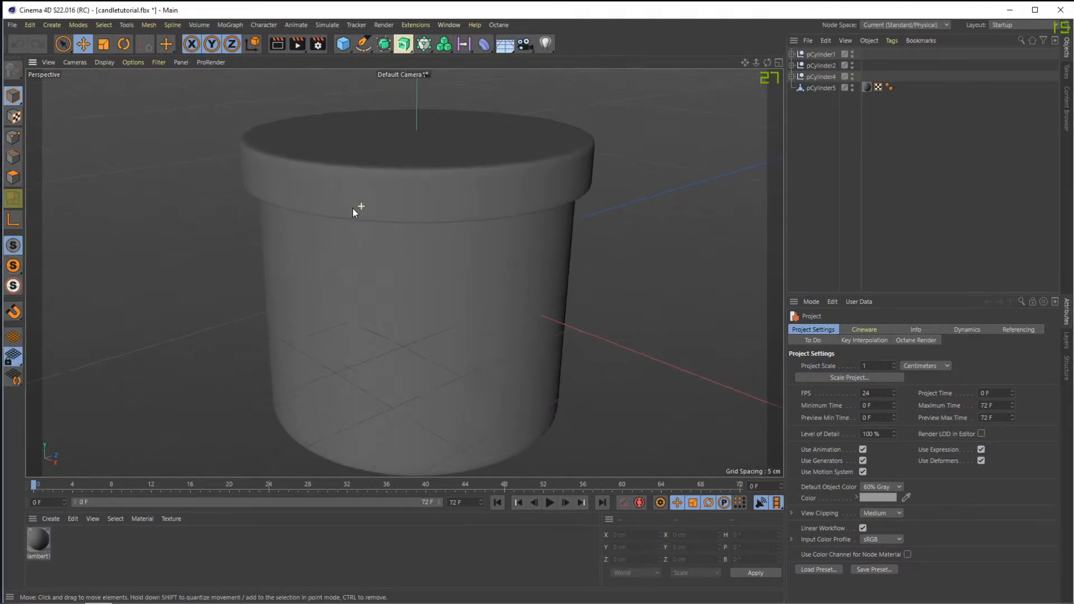
Unfold the imported groups and move polySurface2, polySurface3 and pCylinder5 out to the top level of the object hierarchy
{"action": "left_click", "coordinate": [792, 76]}
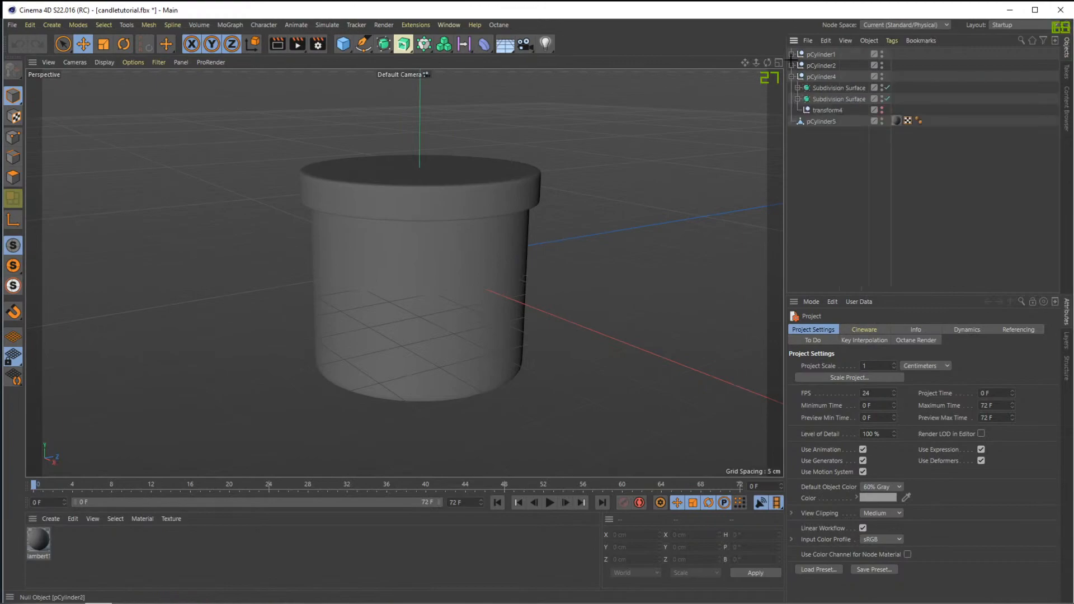
{"action": "left_click", "coordinate": [791, 53]}
{"action": "left_click", "coordinate": [798, 66]}
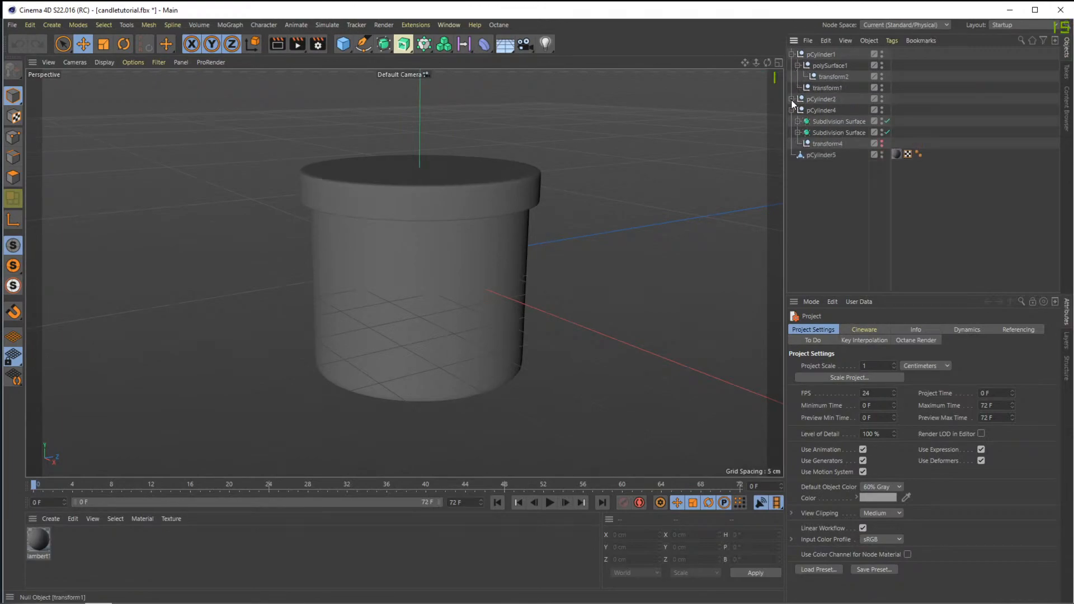
{"action": "left_click", "coordinate": [791, 99]}
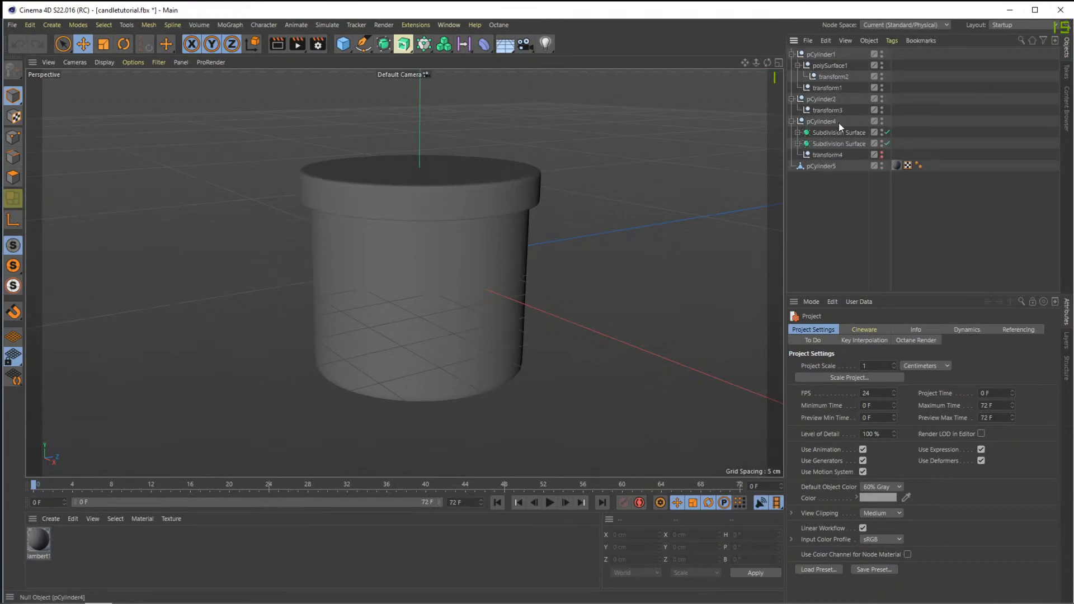
{"action": "left_click", "coordinate": [798, 144]}
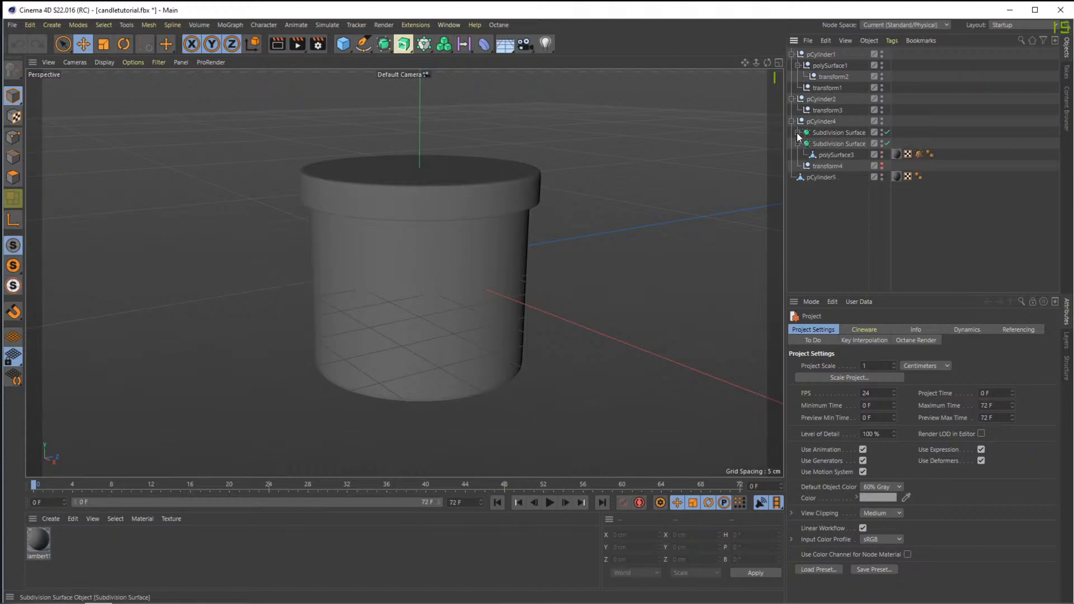
{"action": "left_click", "coordinate": [798, 133]}
{"action": "left_click", "coordinate": [838, 144]}
{"action": "left_click", "coordinate": [837, 166], "text": "ctrl"}
{"action": "left_click", "coordinate": [831, 189], "text": "ctrl"}
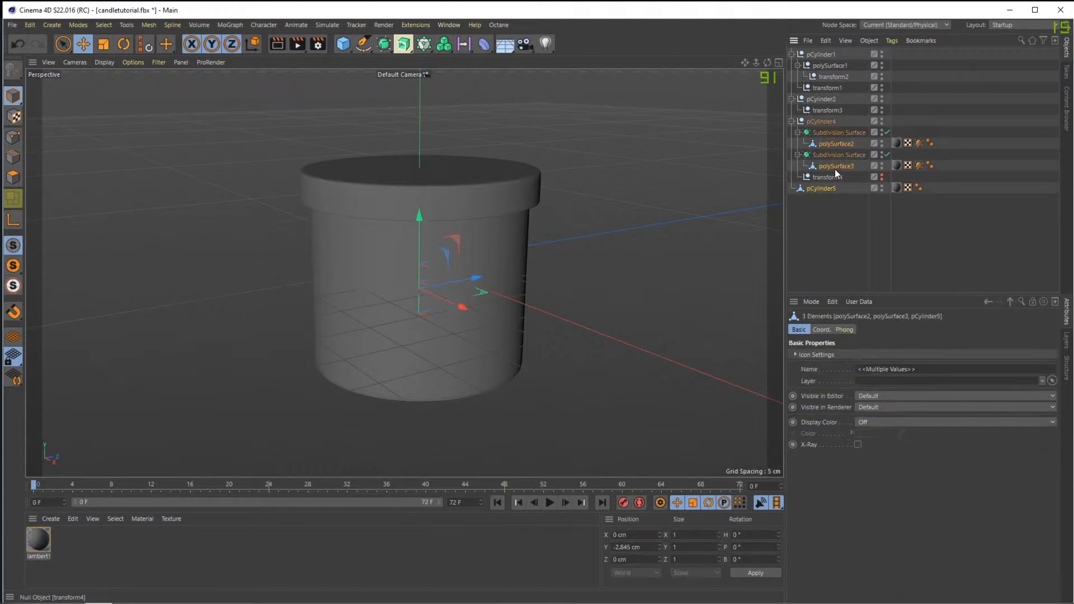
{"action": "left_click_drag", "start_coordinate": [823, 53], "coordinate": [823, 52]}
Delete the leftover groups pCylinder1, pCylinder2 and pCylinder4 together with their children
{"action": "left_click", "coordinate": [828, 86]}
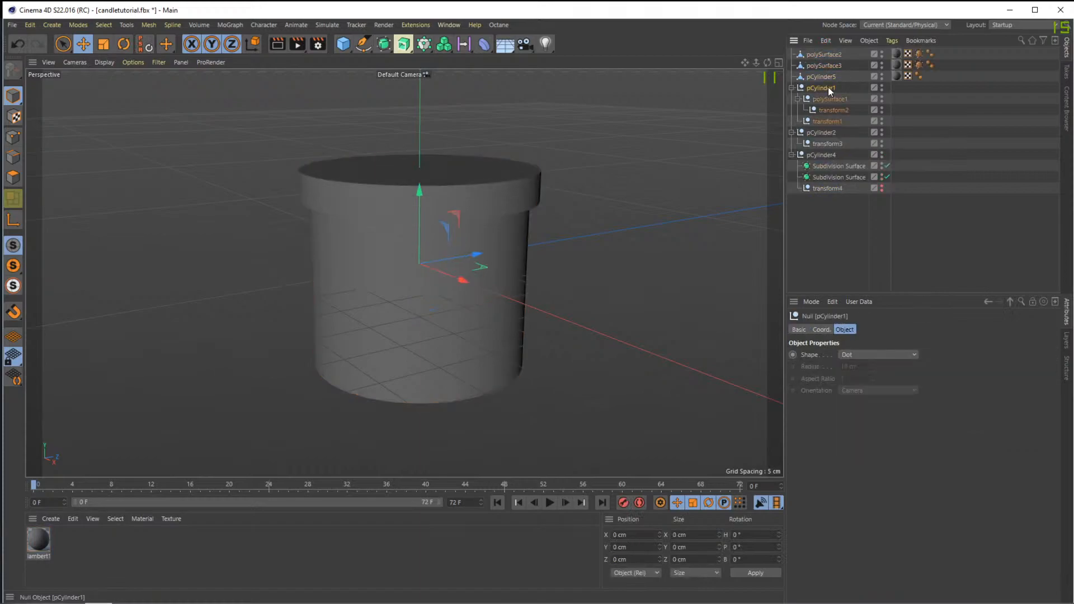
{"action": "key", "text": "Delete"}
{"action": "left_click", "coordinate": [828, 86]}
{"action": "key", "text": "Delete"}
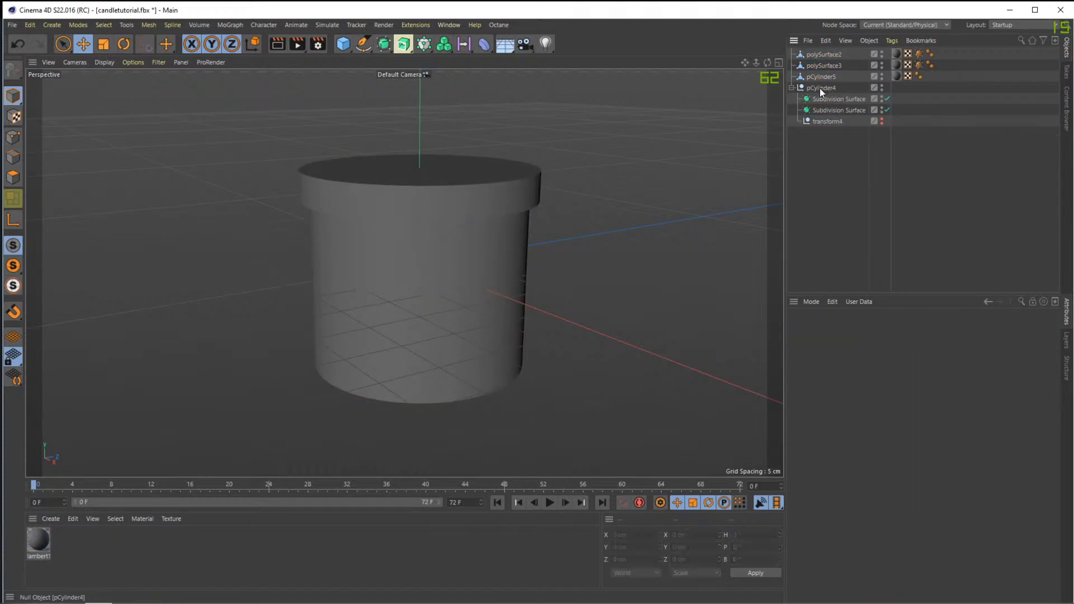
{"action": "left_click", "coordinate": [821, 88]}
{"action": "key", "text": "Delete"}
Delete the lambert1 material tags and the map1 UVW tags from all three candle meshes
{"action": "left_click", "coordinate": [884, 54]}
{"action": "left_click", "coordinate": [873, 55], "text": "ctrl"}
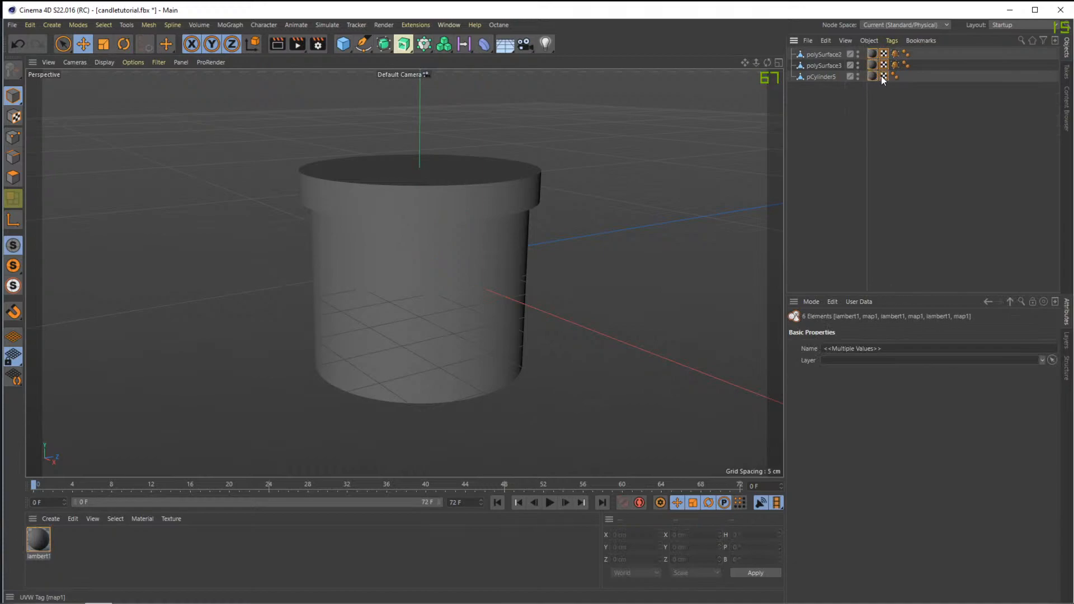
{"action": "key", "text": "Delete"}
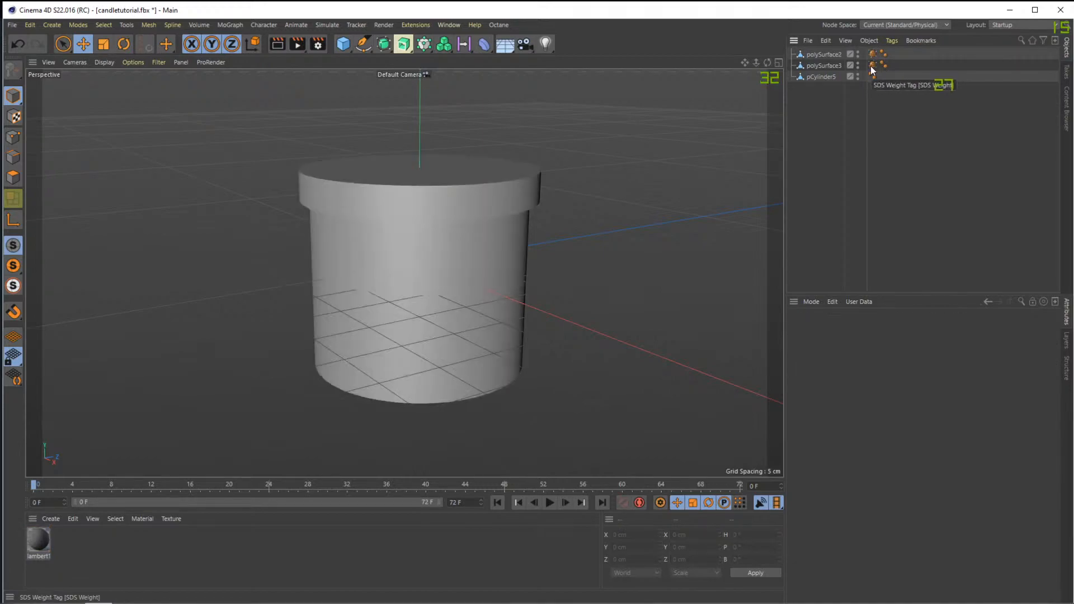
Open the Octane Live Viewer, dock it beside the perspective view and start a live render of the candle jar
{"action": "left_click_drag", "start_coordinate": [534, 171], "coordinate": [559, 100], "text": "alt"}
{"action": "left_click", "coordinate": [498, 25]}
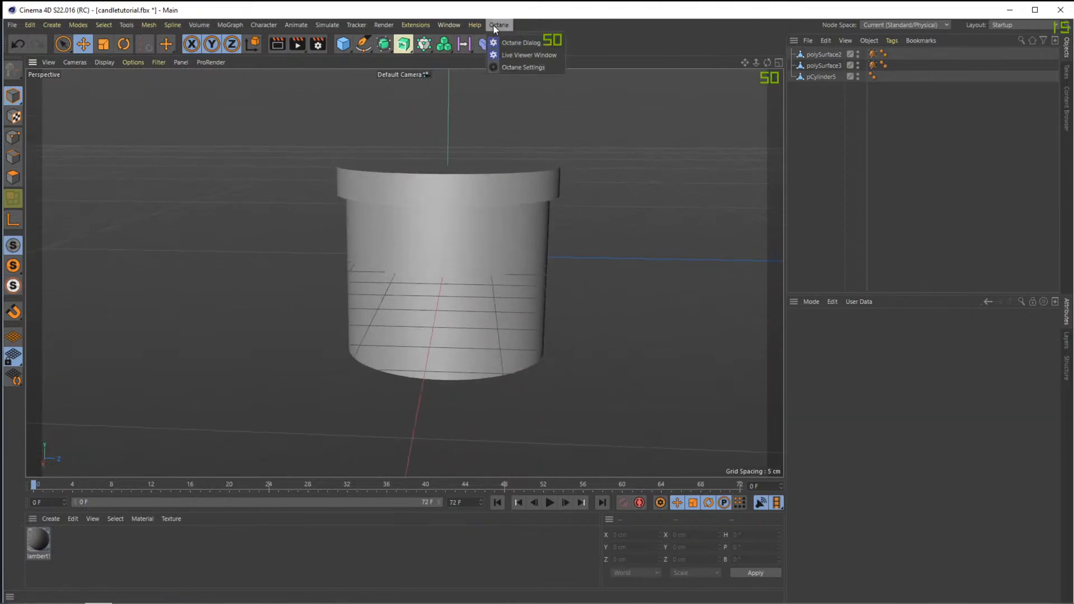
{"action": "left_click", "coordinate": [527, 55]}
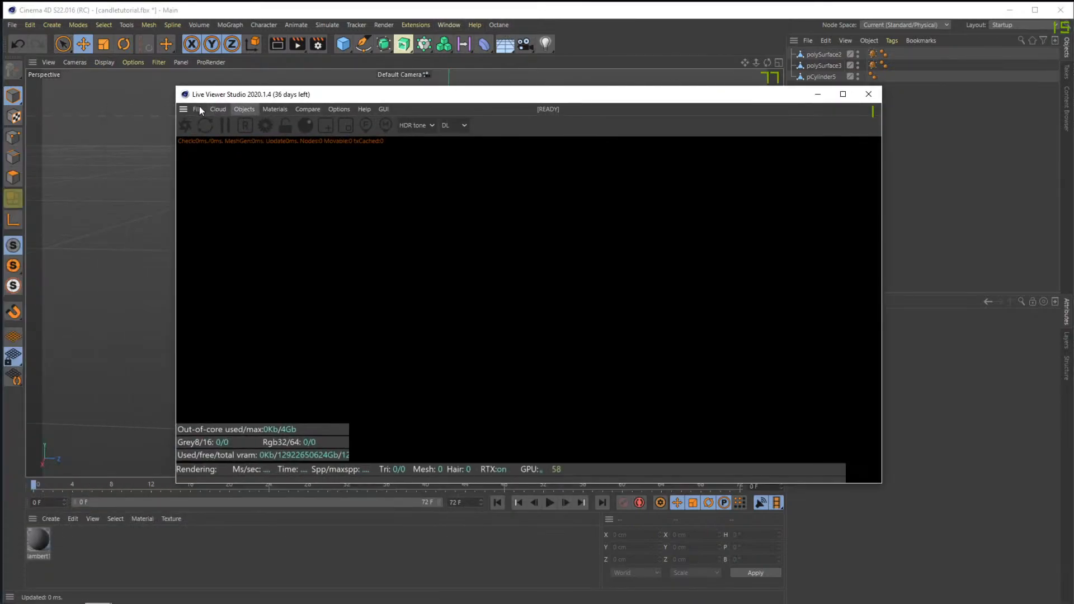
{"action": "left_click_drag", "start_coordinate": [249, 94], "coordinate": [207, 153]}
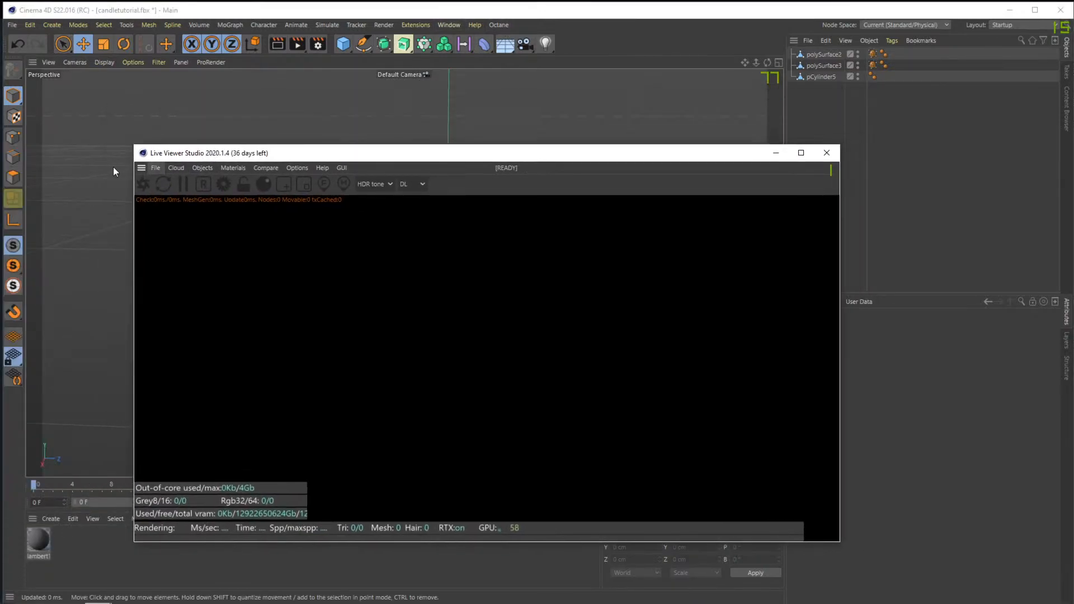
{"action": "left_click_drag", "start_coordinate": [763, 100], "coordinate": [760, 100]}
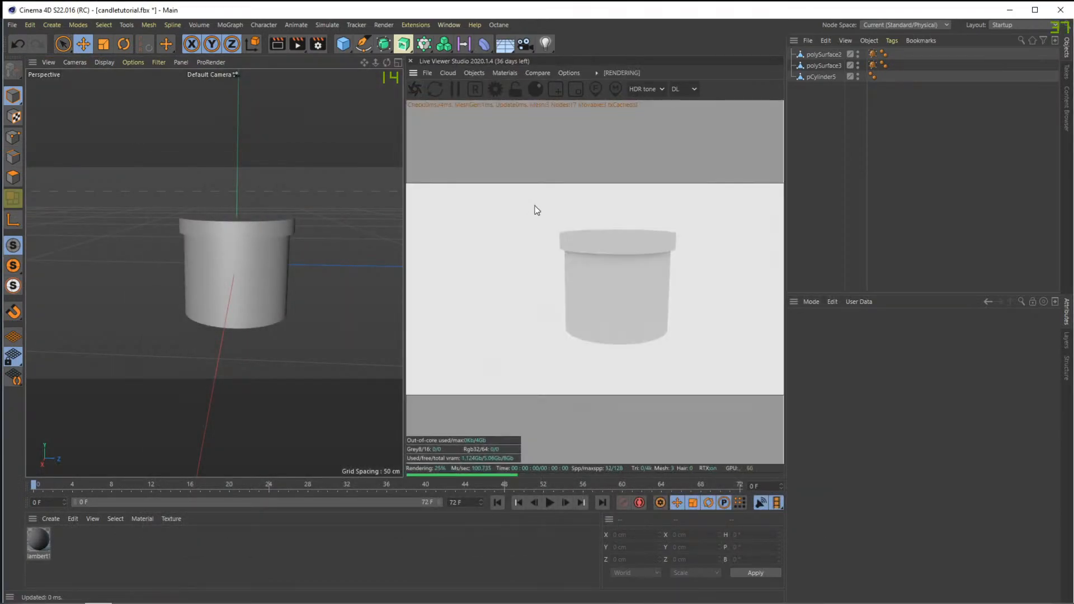
{"action": "mouse_move", "coordinate": [646, 258]}
{"action": "left_mouse_down"}
{"action": "mouse_move", "coordinate": [634, 257]}
{"action": "mouse_move", "coordinate": [654, 178]}
{"action": "mouse_move", "coordinate": [629, 295]}
{"action": "mouse_move", "coordinate": [643, 293]}
{"action": "mouse_move", "coordinate": [627, 281]}
{"action": "mouse_move", "coordinate": [637, 277]}
{"action": "left_mouse_up"}
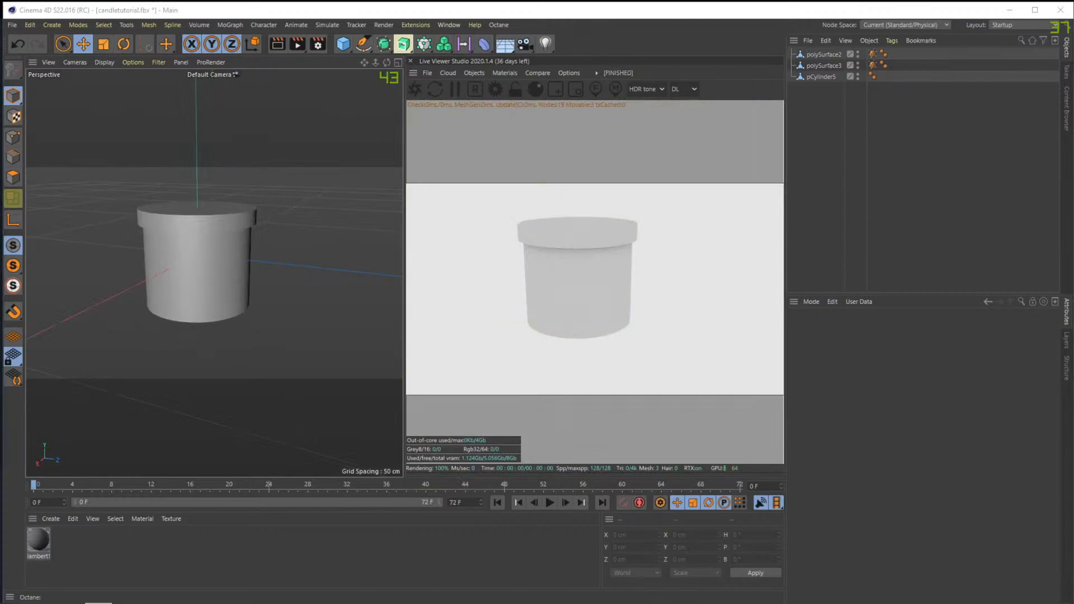
Save the project in the Downloads folder under the name candlestream
{"action": "key", "text": "ctrl+s"}
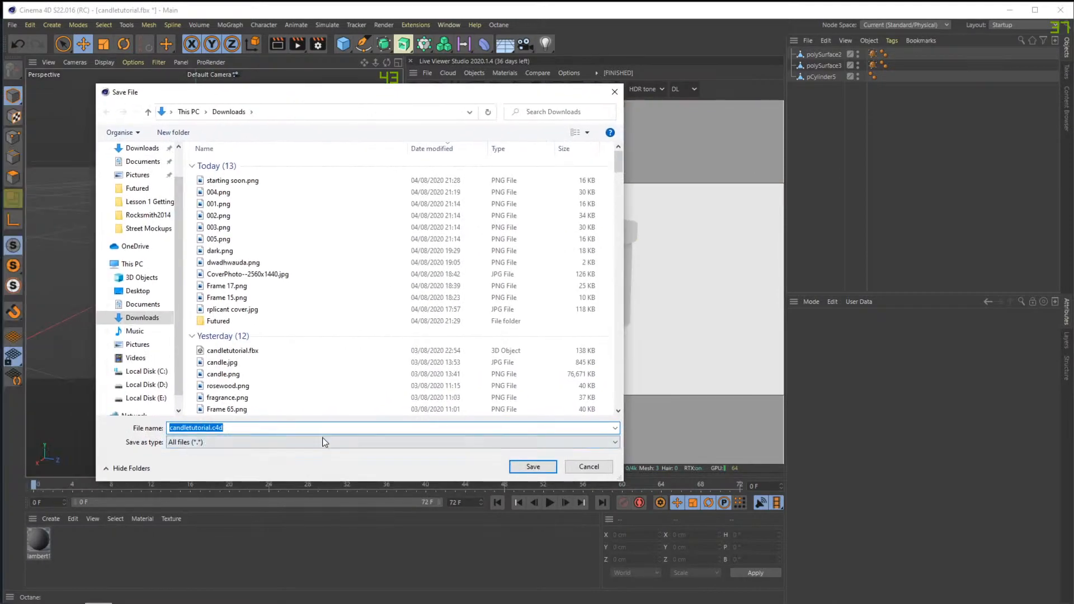
{"action": "type", "text": "ca"}
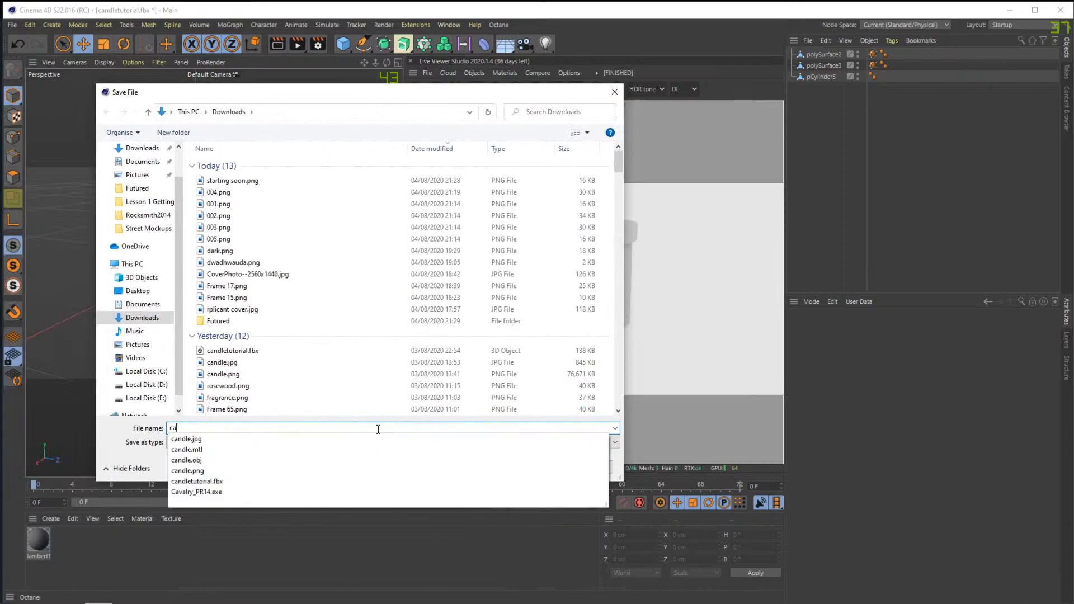
{"action": "type", "text": "ndlestream"}
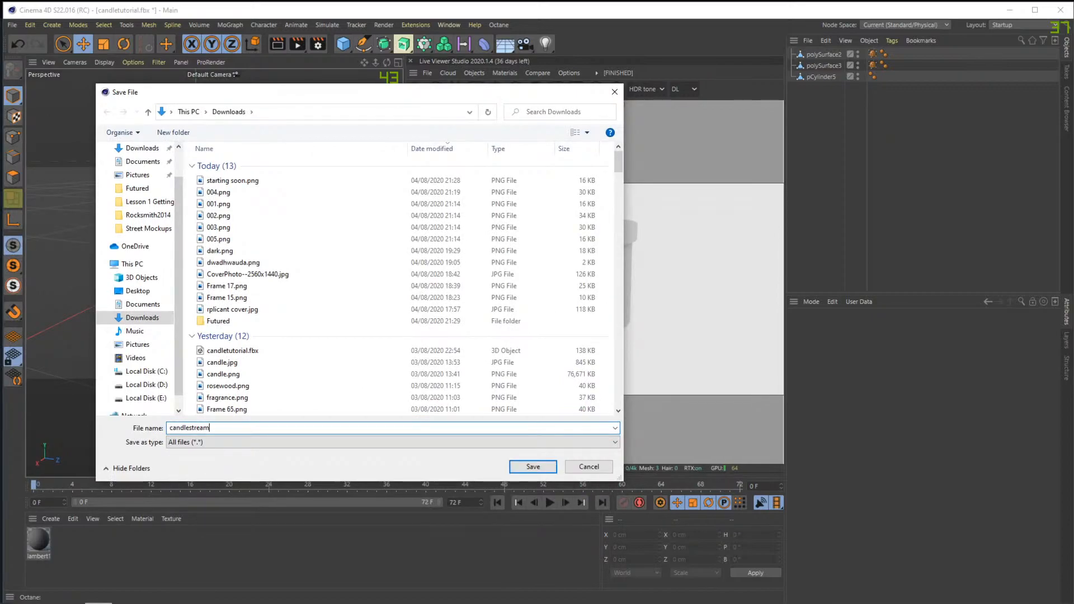
{"action": "key", "text": "Return"}
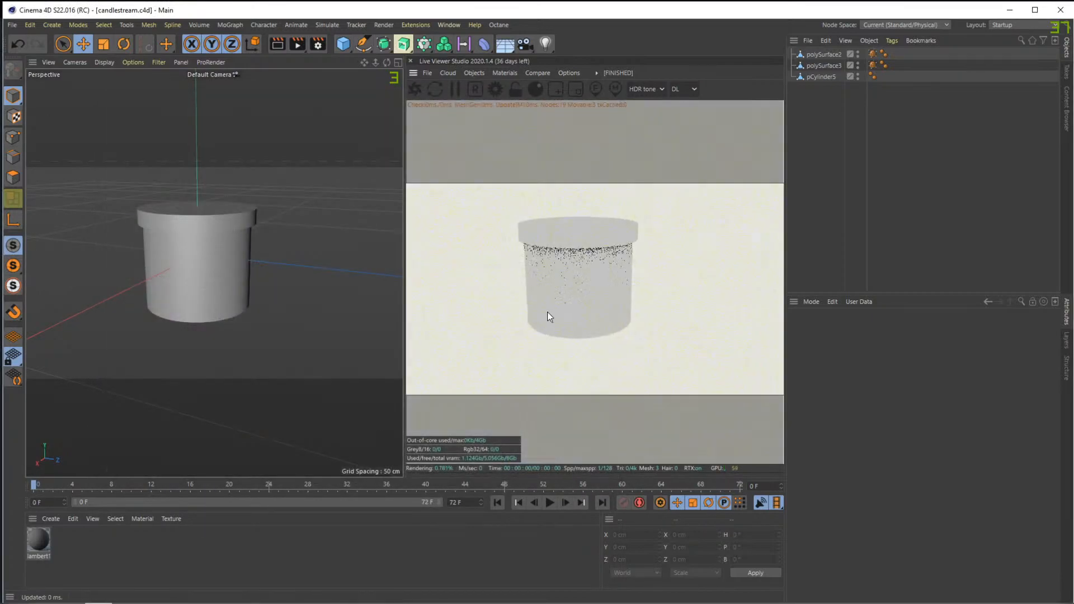
{"action": "left_click", "coordinate": [822, 55]}
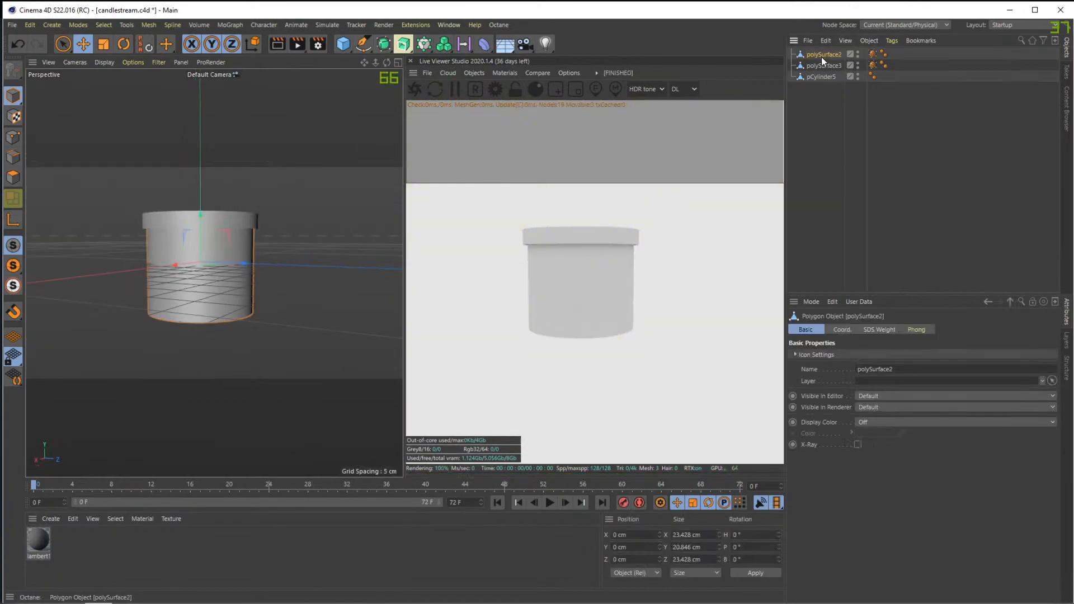
{"action": "right_click", "coordinate": [820, 54]}
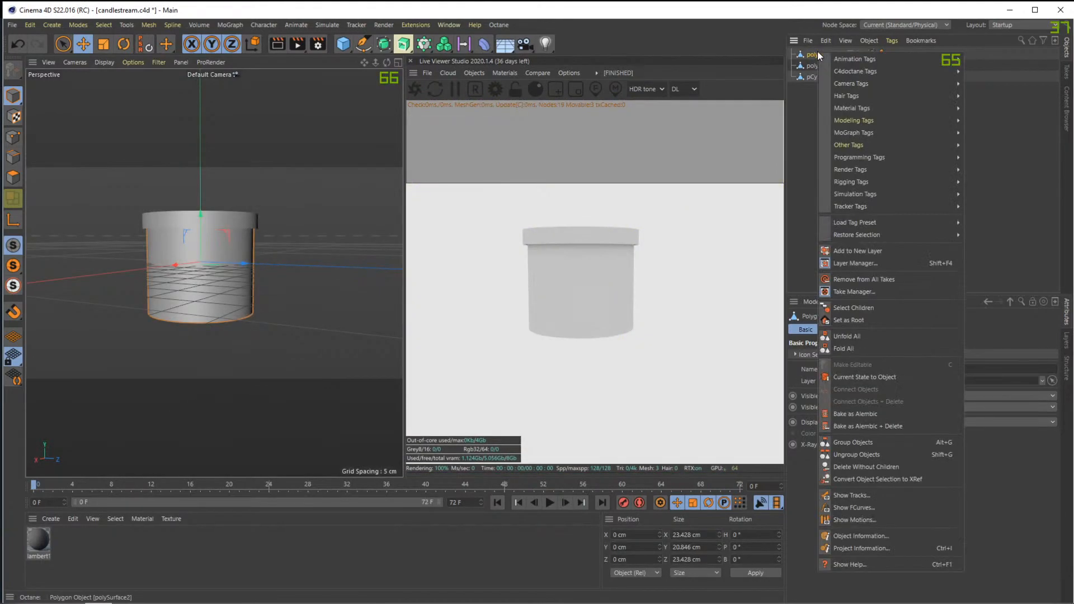
{"action": "mouse_move", "coordinate": [862, 71]}
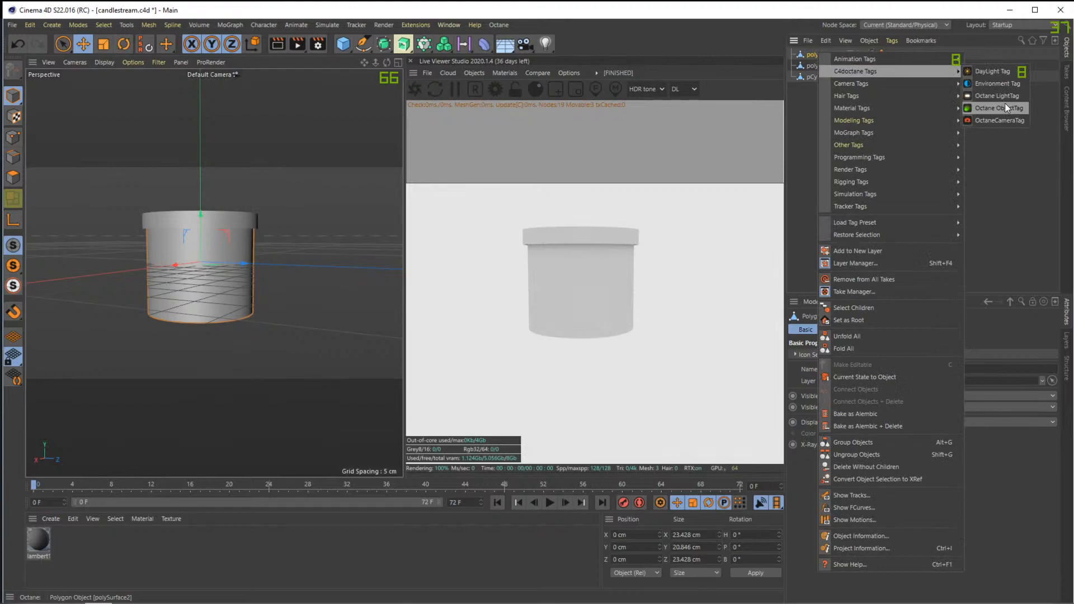
{"action": "left_click", "coordinate": [1002, 108]}
{"action": "left_click", "coordinate": [827, 66]}
{"action": "left_click", "coordinate": [873, 55]}
{"action": "key", "text": "Delete"}
Add an Octane ObjectTag to polySurface2, polySurface3 and pCylinder5 at once
{"action": "left_click_drag", "start_coordinate": [837, 108], "coordinate": [820, 55]}
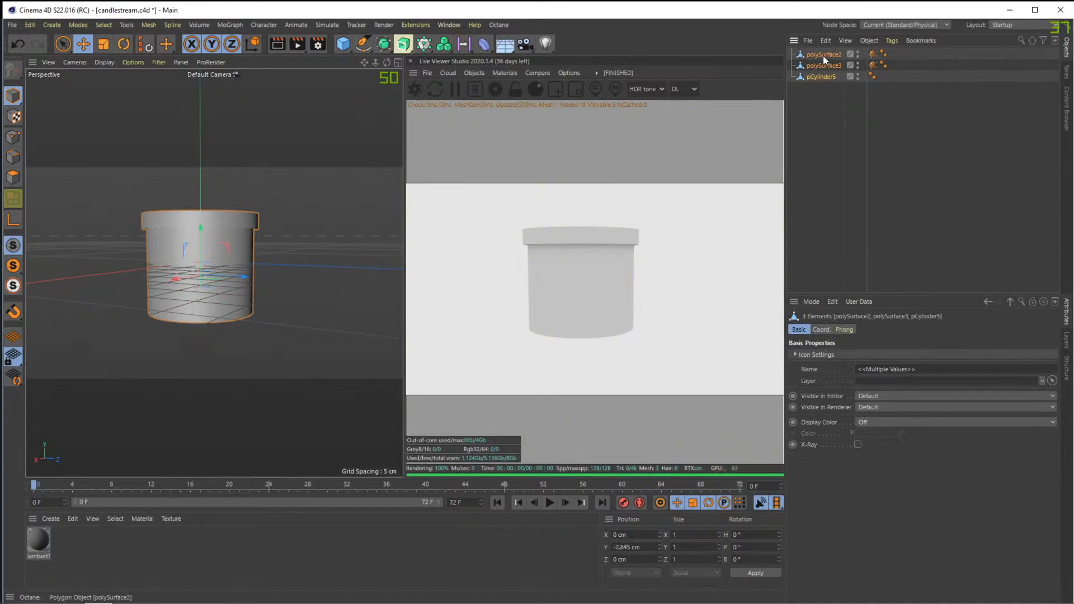
{"action": "right_click", "coordinate": [823, 56]}
{"action": "mouse_move", "coordinate": [896, 76]}
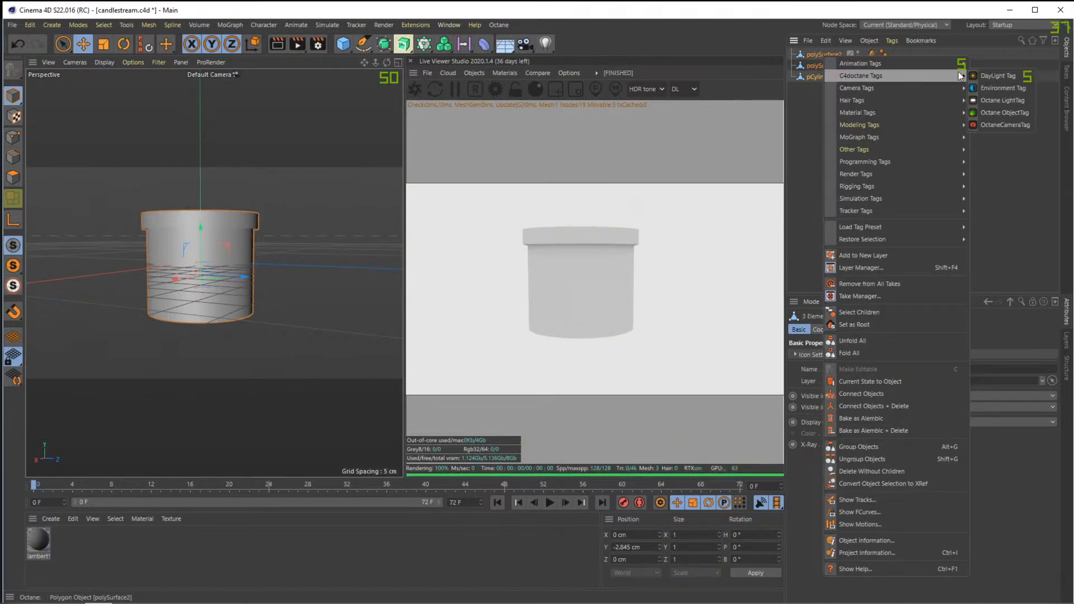
{"action": "left_click", "coordinate": [999, 114]}
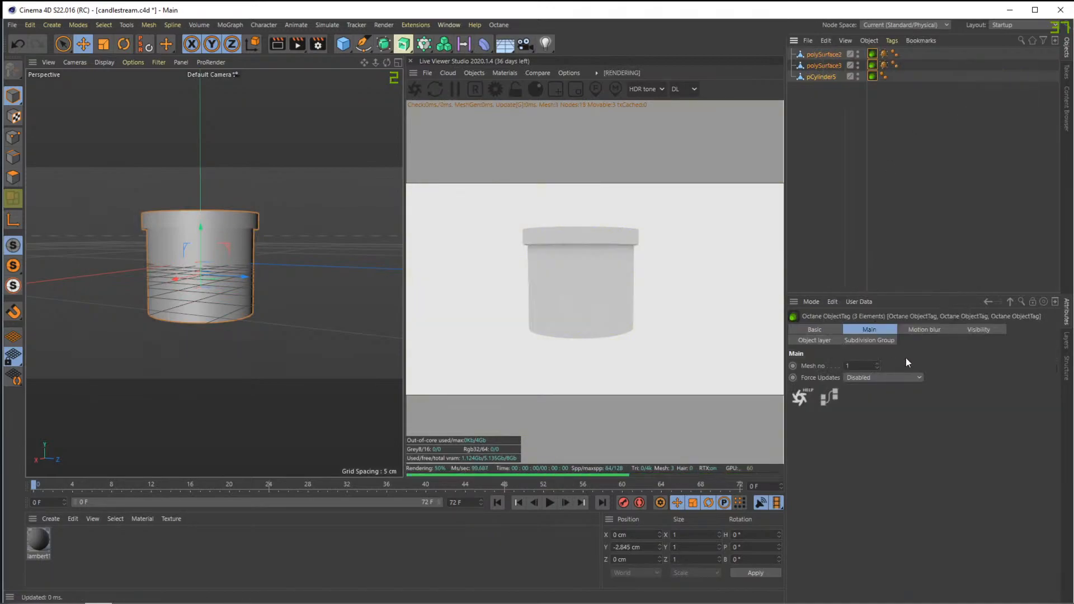
Set the Octane subdivision level of all three object tags to 3 and check the smoothed jar up close
{"action": "left_click", "coordinate": [869, 340]}
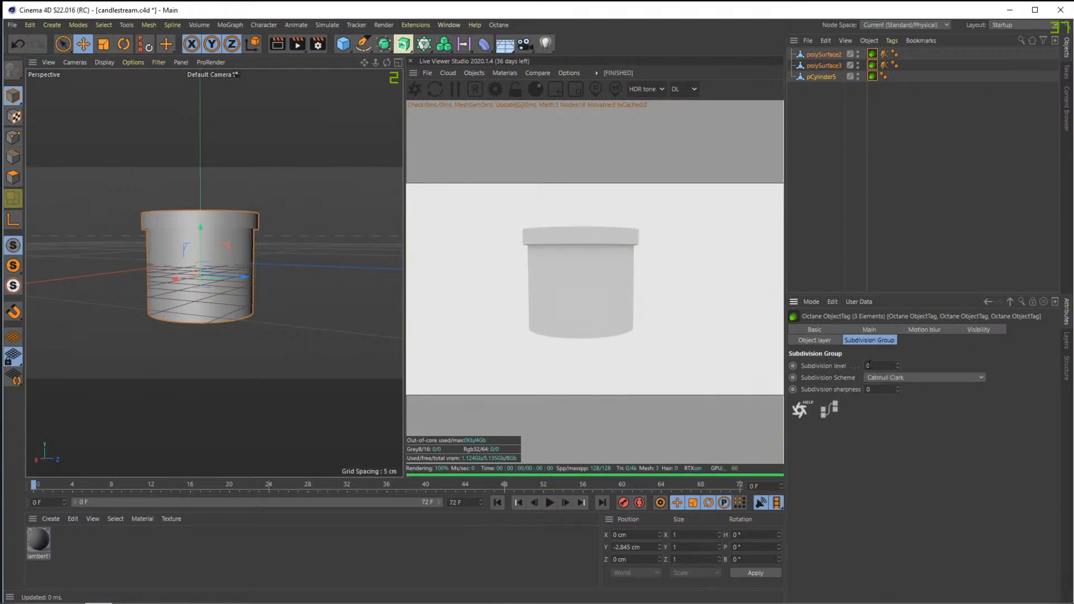
{"action": "type", "text": "3"}
{"action": "key", "text": "Return"}
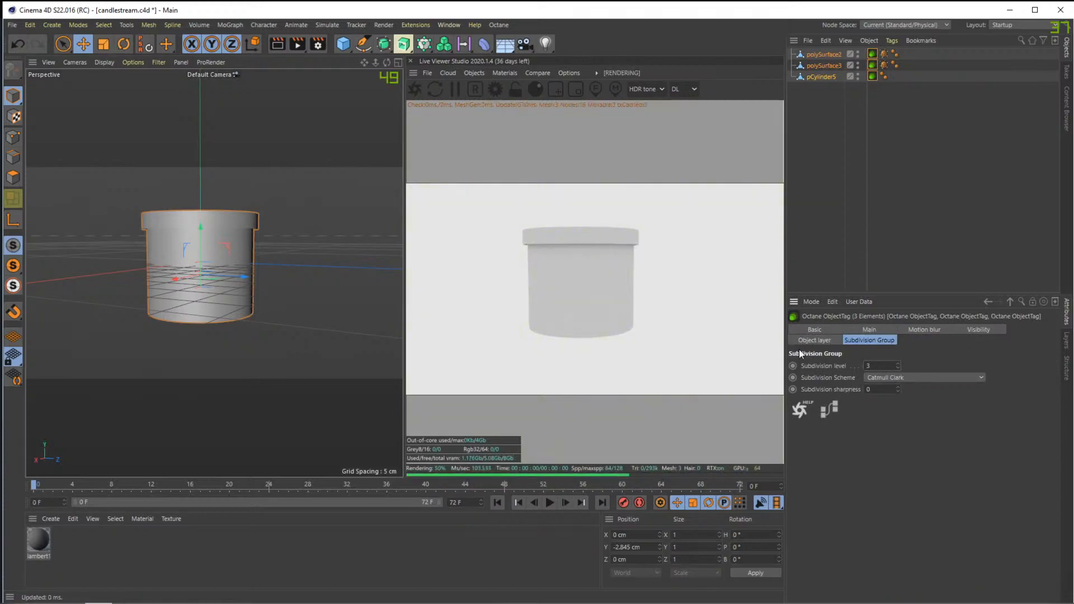
{"action": "scroll", "coordinate": [200, 299], "scroll_direction": "up", "scroll_amount": 5}
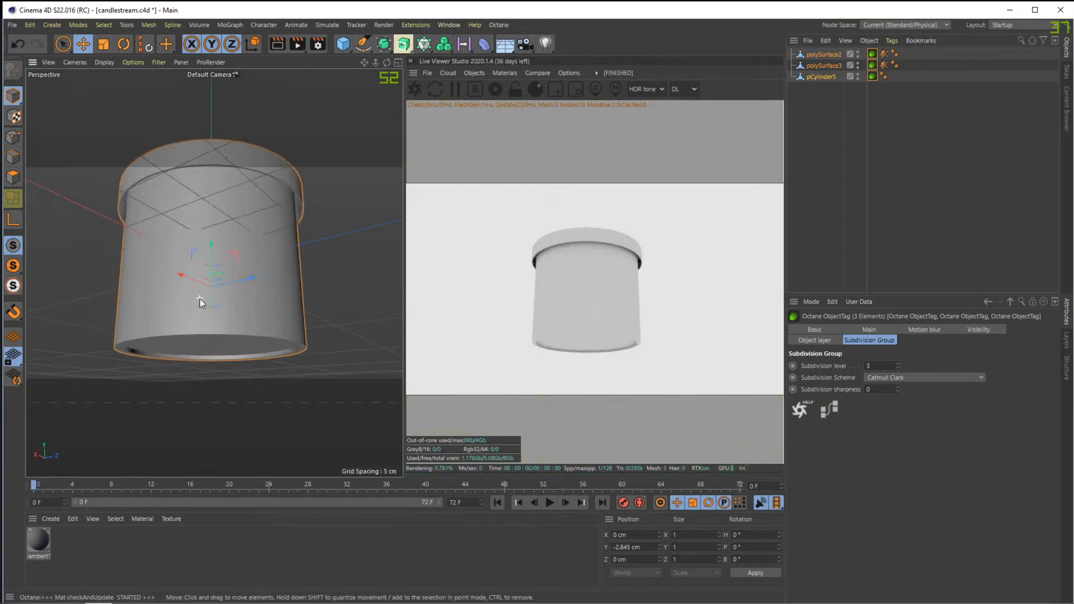
Add an Octane HDRI environment sky to the candle jar scene
{"action": "mouse_move", "coordinate": [289, 317]}
{"action": "left_mouse_down", "text": "alt"}
{"action": "mouse_move", "coordinate": [295, 291]}
{"action": "mouse_move", "coordinate": [291, 329]}
{"action": "left_mouse_up", "text": "alt"}
{"action": "middle_click_drag", "start_coordinate": [291, 294], "coordinate": [278, 348], "text": "alt"}
{"action": "left_click_drag", "start_coordinate": [278, 262], "coordinate": [226, 364], "text": "alt"}
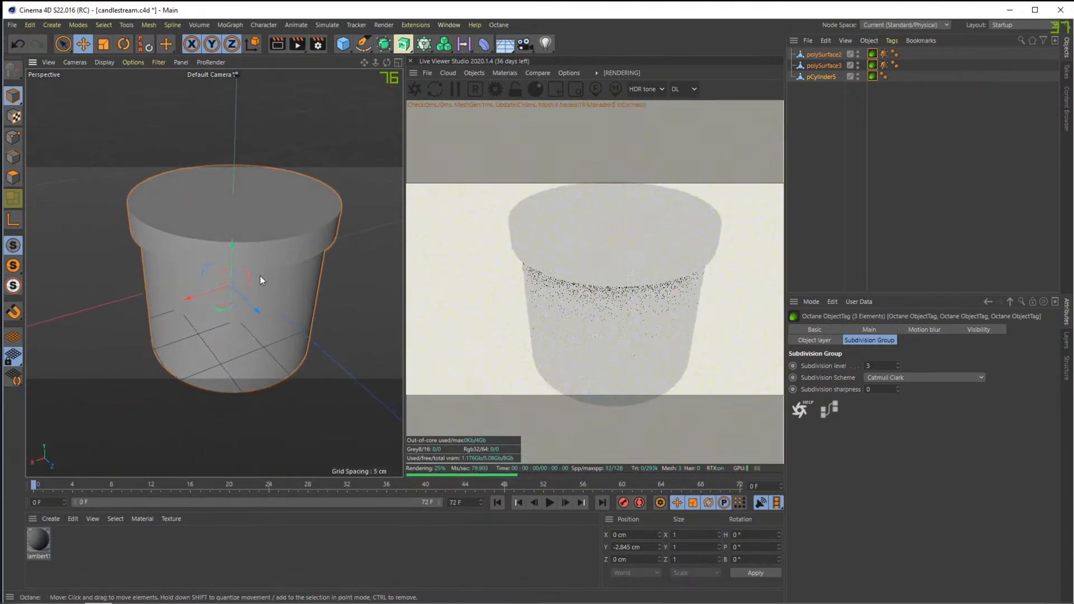
{"action": "scroll", "coordinate": [260, 279], "scroll_direction": "down", "scroll_amount": 5}
{"action": "left_click_drag", "start_coordinate": [256, 300], "coordinate": [260, 254], "text": "alt"}
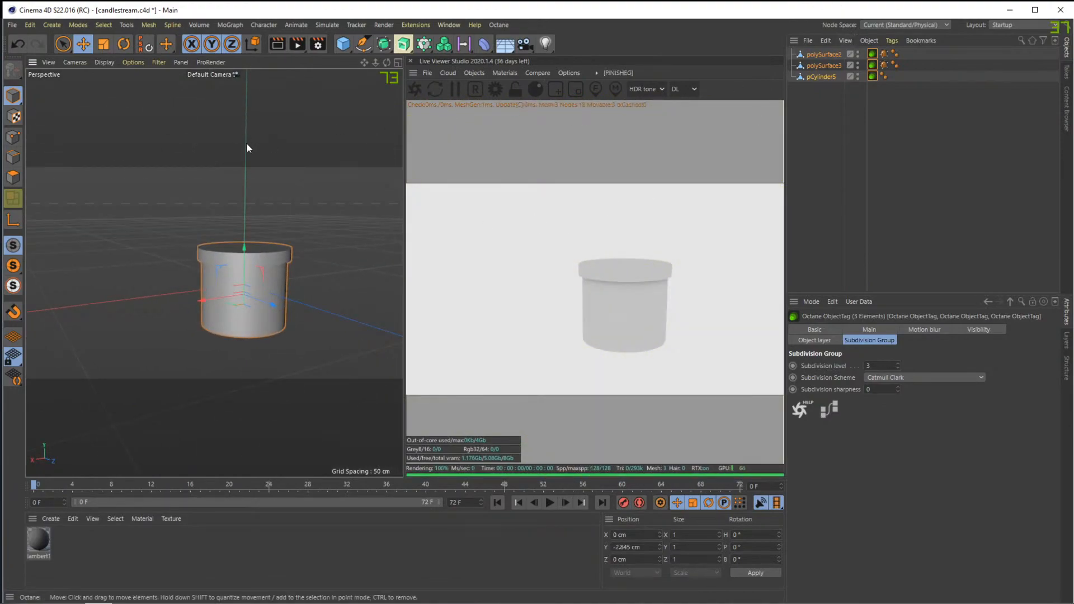
{"action": "left_click", "coordinate": [473, 72]}
{"action": "left_click", "coordinate": [504, 109]}
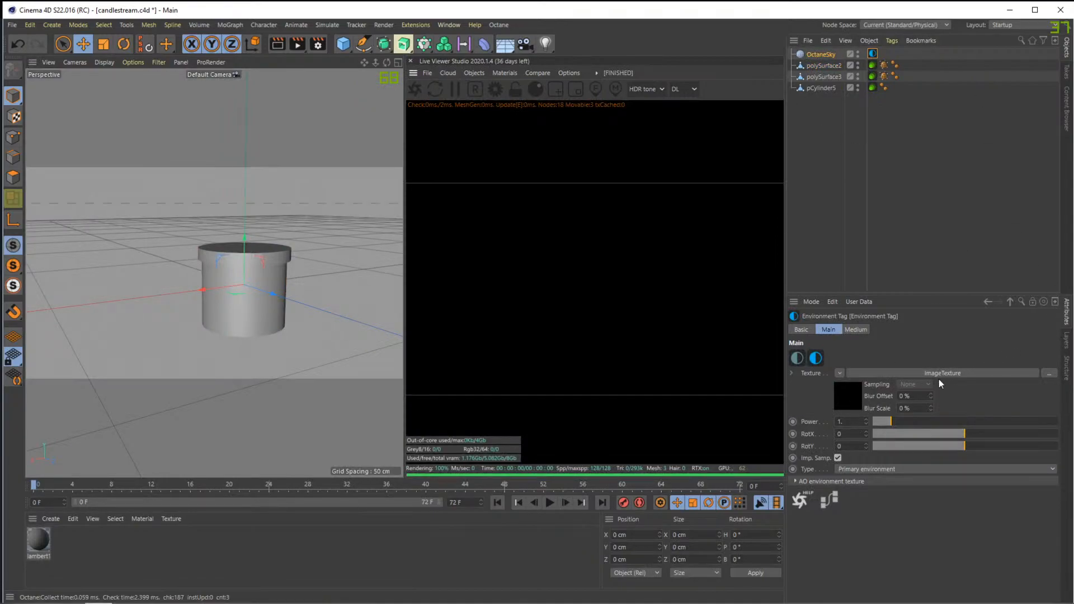
Load lebombo_8k.hdr from the Futured folder as the sky's image texture and check the lighting on the jar
{"action": "left_click", "coordinate": [850, 398]}
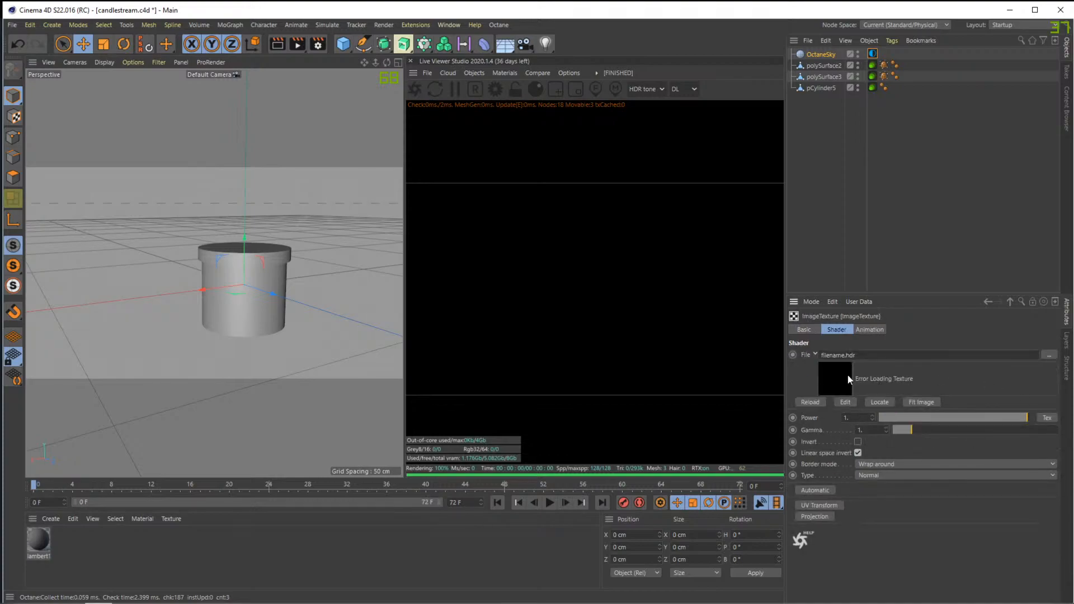
{"action": "left_click", "coordinate": [872, 54]}
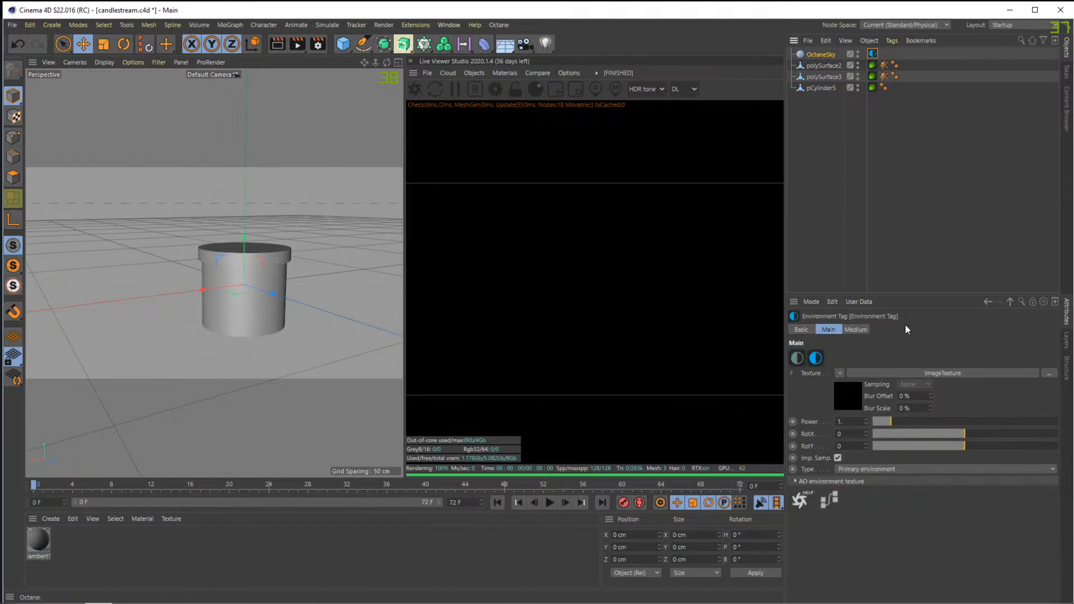
{"action": "left_click", "coordinate": [851, 394]}
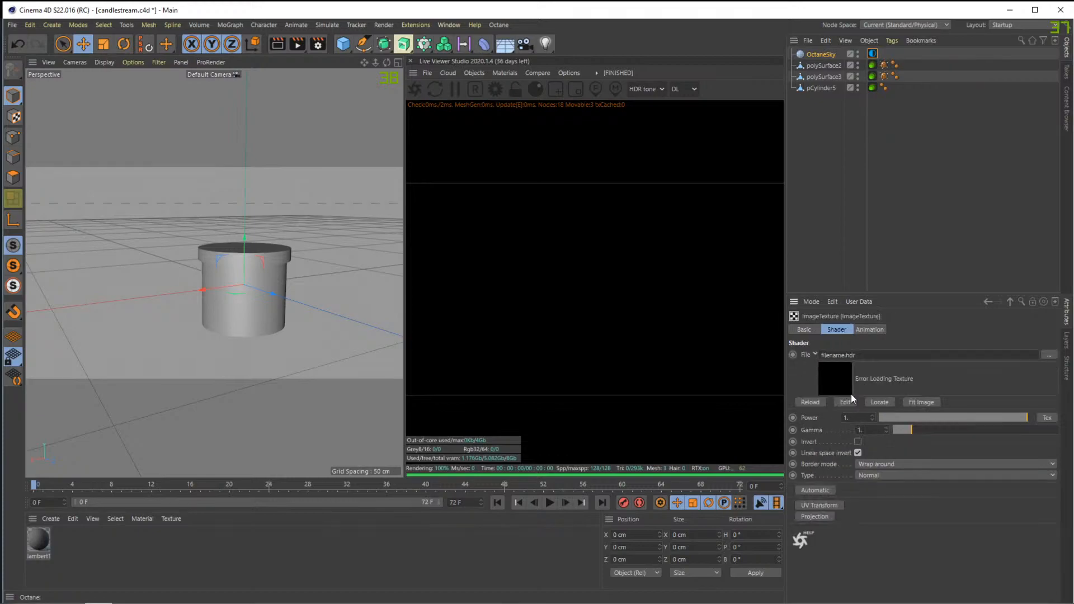
{"action": "left_click", "coordinate": [1050, 355]}
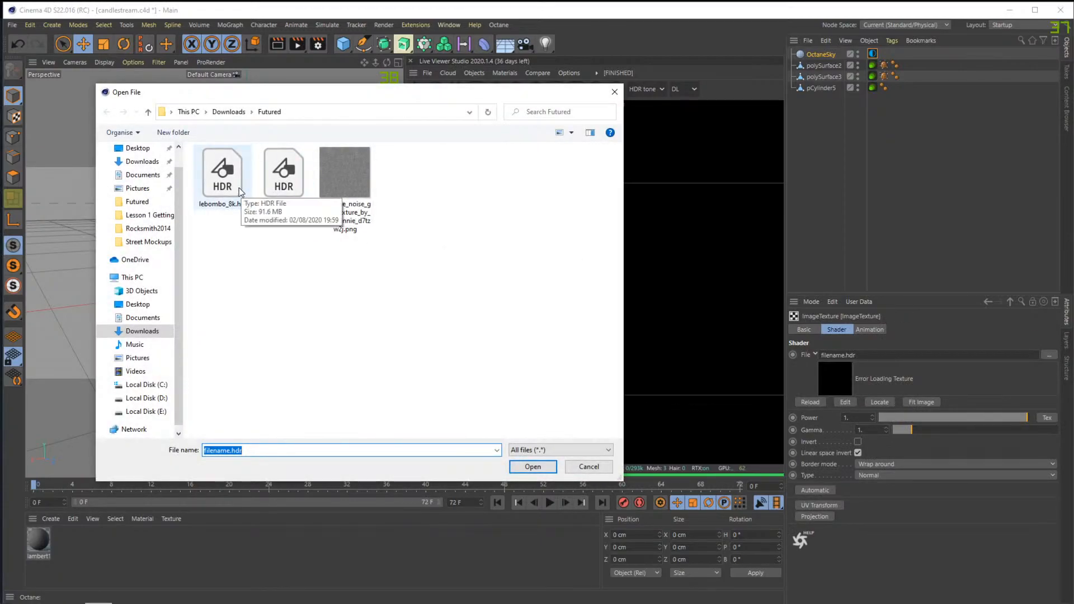
{"action": "left_click", "coordinate": [239, 190]}
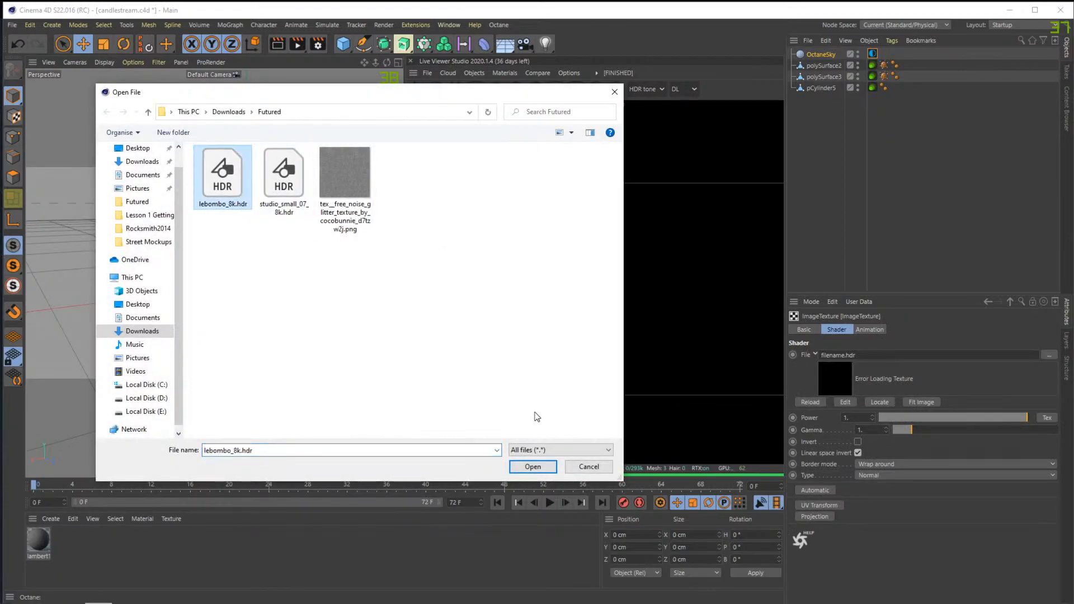
{"action": "left_click", "coordinate": [530, 470]}
{"action": "left_click", "coordinate": [531, 467]}
{"action": "left_click", "coordinate": [83, 357]}
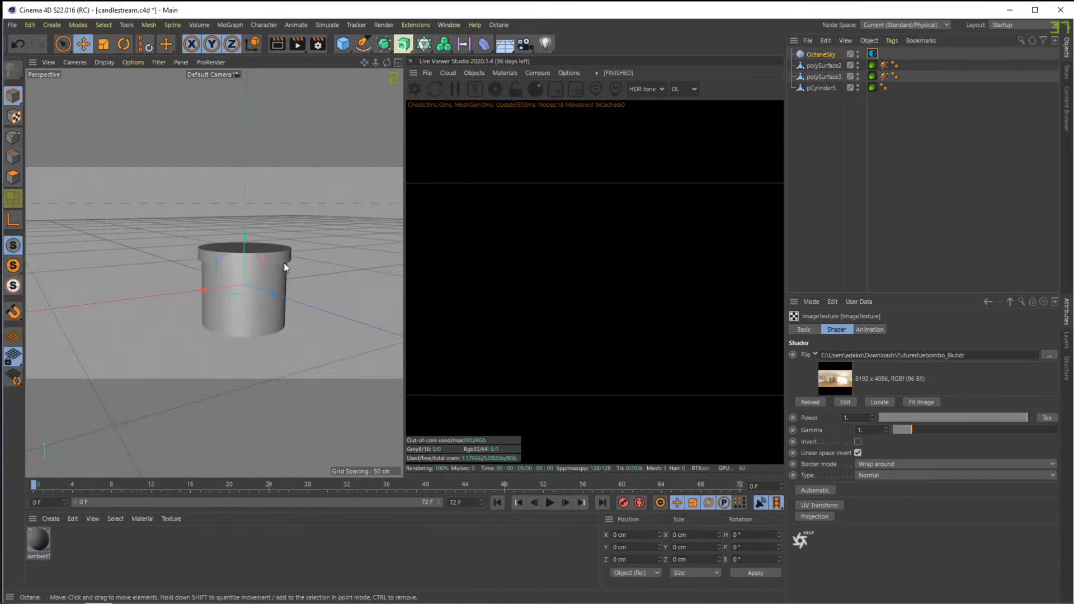
{"action": "left_click_drag", "start_coordinate": [291, 263], "coordinate": [220, 228], "text": "alt"}
{"action": "scroll", "coordinate": [221, 227], "scroll_direction": "up", "scroll_amount": 2}
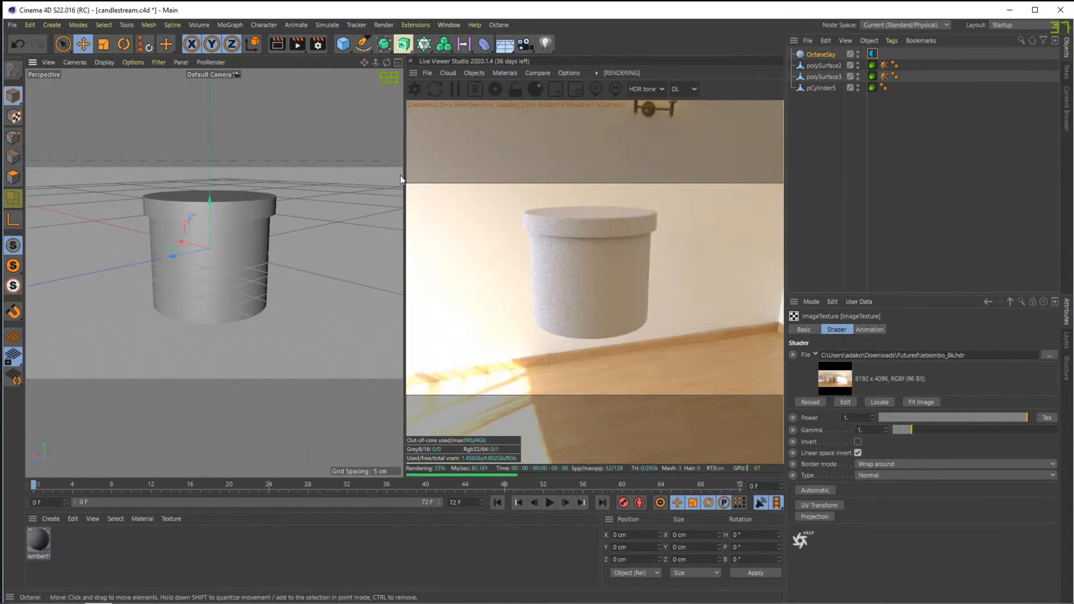
Hide the lid, polySurface3, in both the viewport and the render, and select the jar body
{"action": "left_click", "coordinate": [820, 66]}
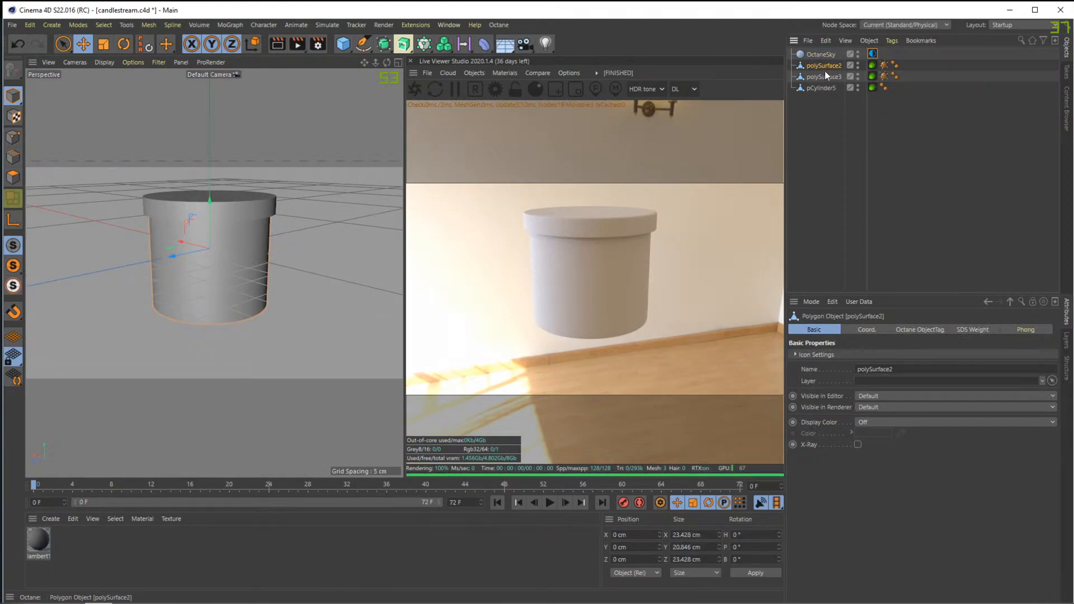
{"action": "left_click", "coordinate": [827, 77]}
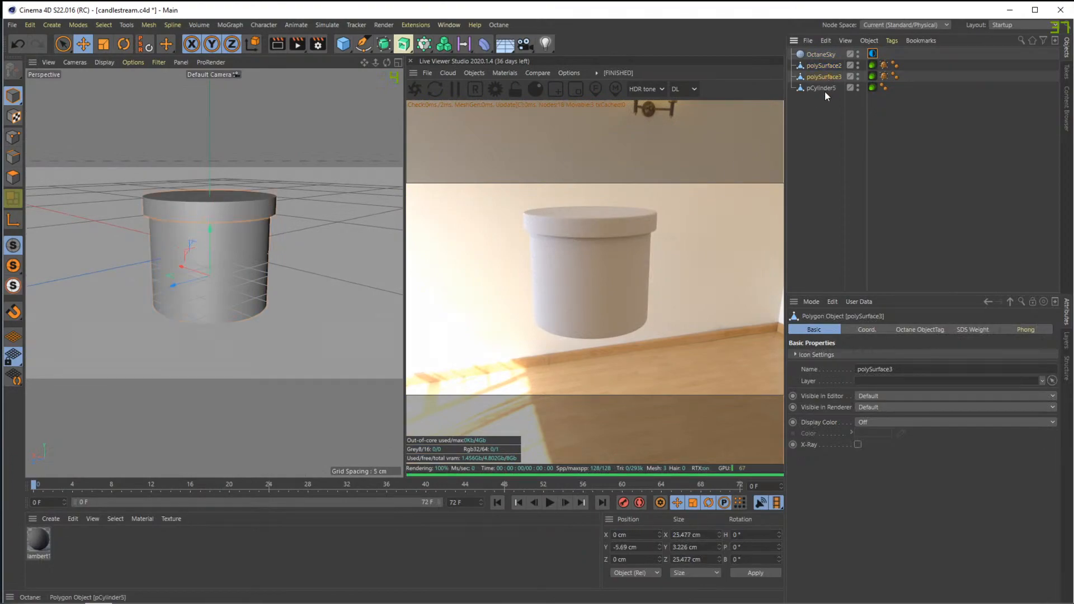
{"action": "left_click", "coordinate": [858, 78], "text": "ctrl"}
{"action": "left_click_drag", "start_coordinate": [297, 227], "coordinate": [265, 231], "text": "alt"}
{"action": "left_click", "coordinate": [213, 231]}
Replace the lambert1 material by deleting it and applying a new Octane Material to the jar body, polySurface2
{"action": "left_click", "coordinate": [38, 541]}
{"action": "key", "text": "Delete"}
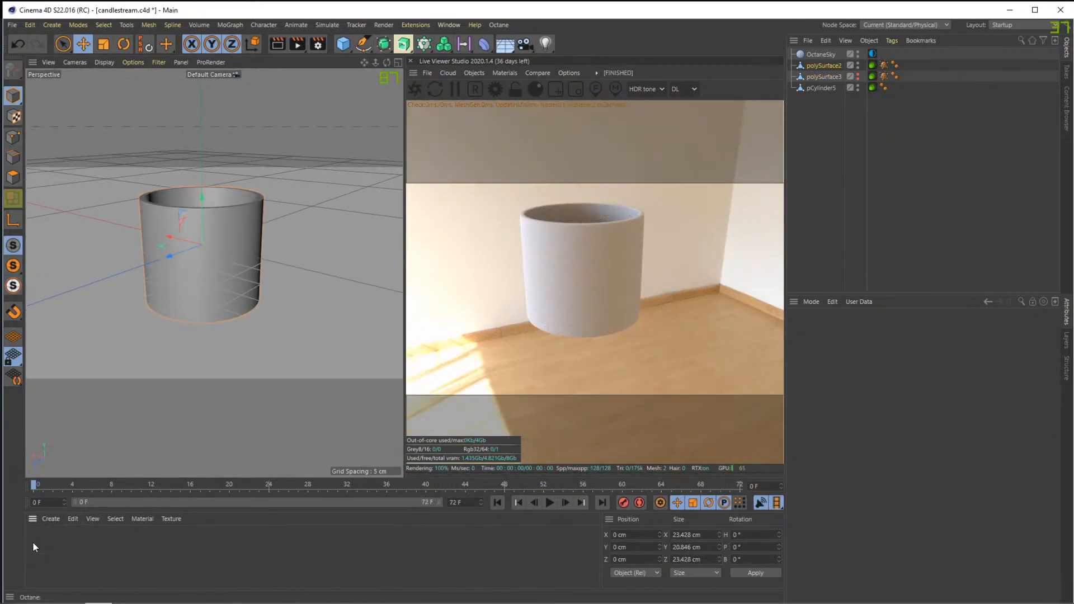
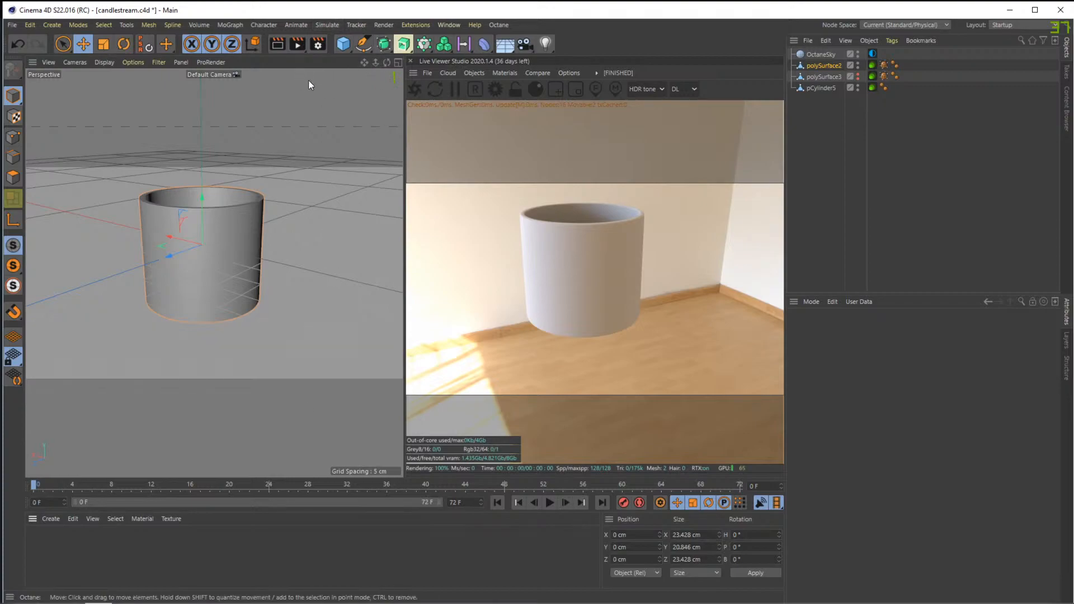
{"action": "mouse_move", "coordinate": [268, 602]}
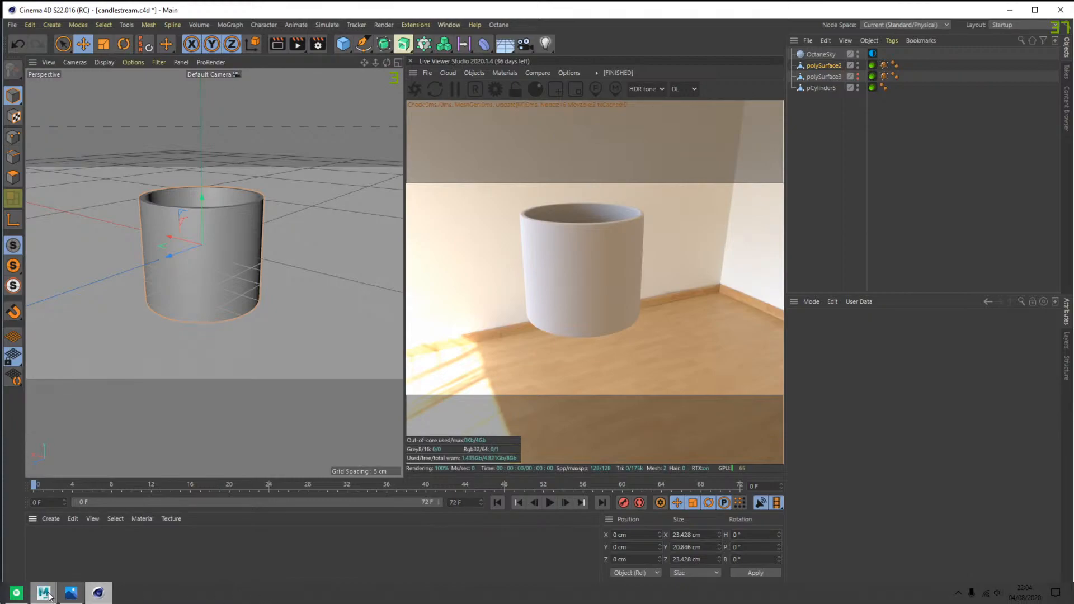
{"action": "mouse_move", "coordinate": [612, 256]}
{"action": "left_mouse_down"}
{"action": "mouse_move", "coordinate": [583, 283]}
{"action": "mouse_move", "coordinate": [621, 260]}
{"action": "mouse_move", "coordinate": [609, 283]}
{"action": "mouse_move", "coordinate": [606, 262]}
{"action": "left_mouse_up"}
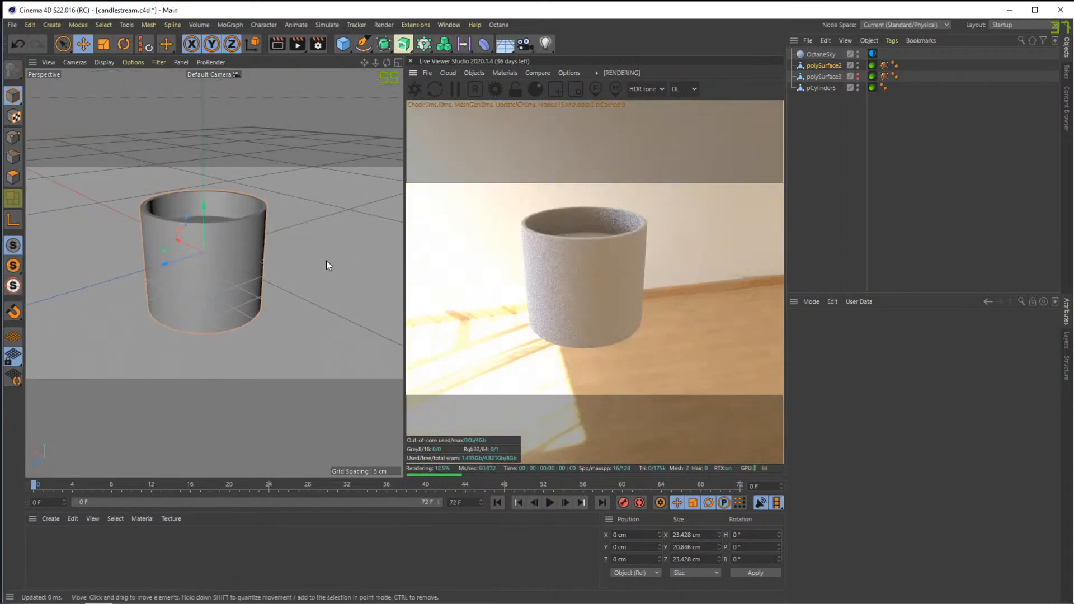
{"action": "left_click", "coordinate": [50, 519]}
{"action": "mouse_move", "coordinate": [140, 420]}
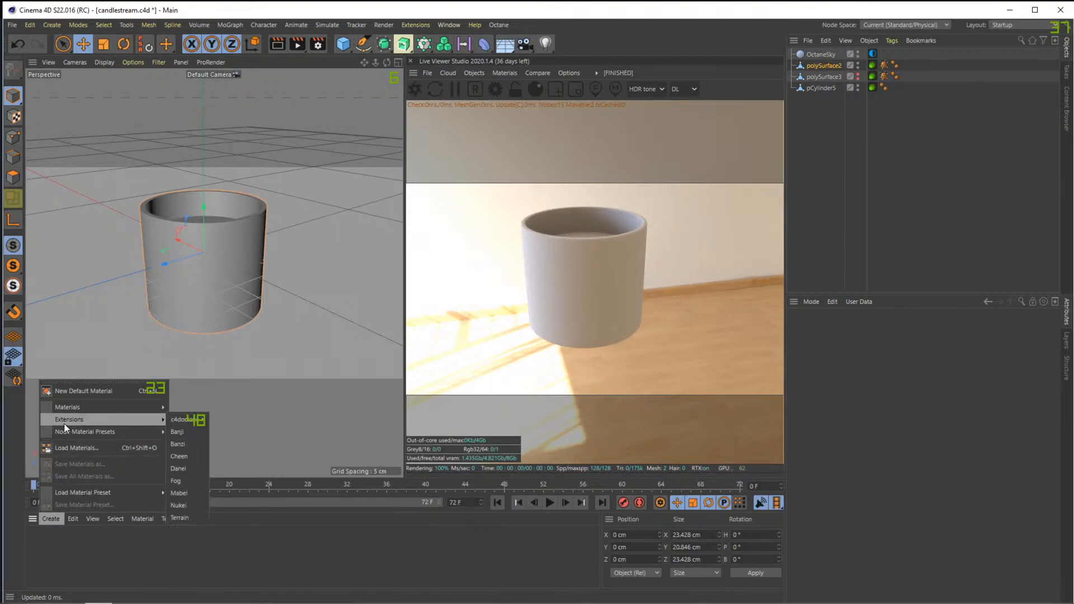
{"action": "mouse_move", "coordinate": [177, 419]}
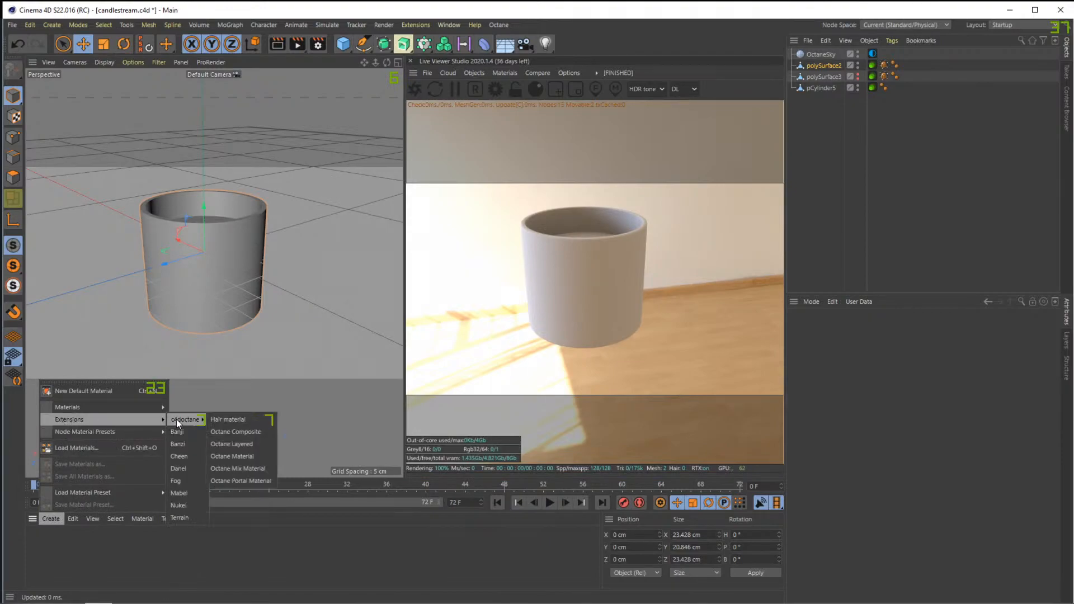
{"action": "left_click", "coordinate": [251, 457]}
{"action": "left_click_drag", "start_coordinate": [45, 542], "coordinate": [237, 279]}
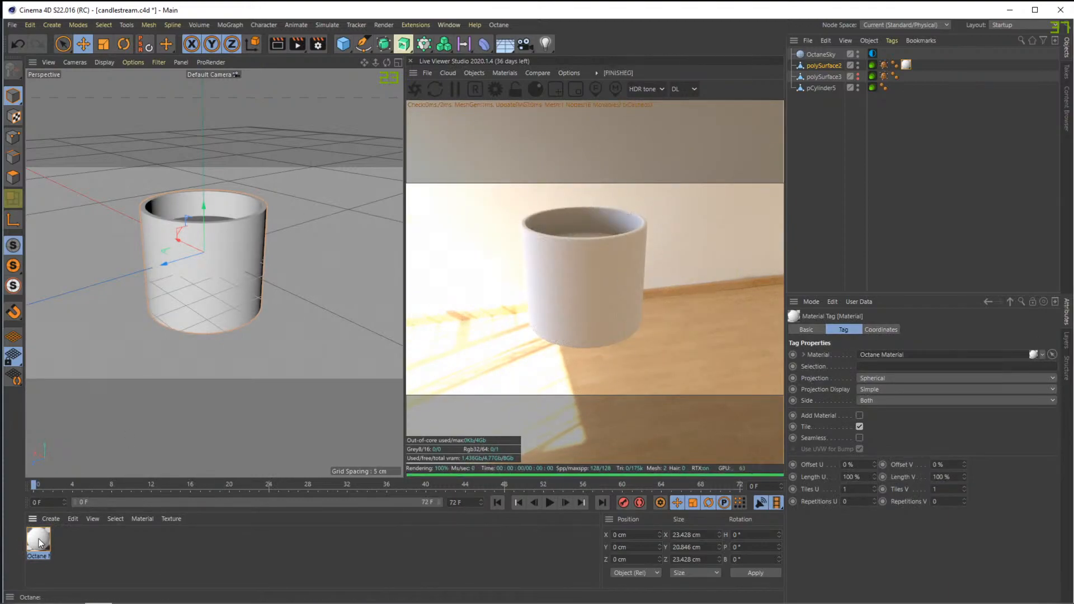
Open the jar's Octane Material in the Node Editor and fit the editor window beside the live render
{"action": "double_click", "coordinate": [974, 355]}
{"action": "left_click", "coordinate": [814, 330]}
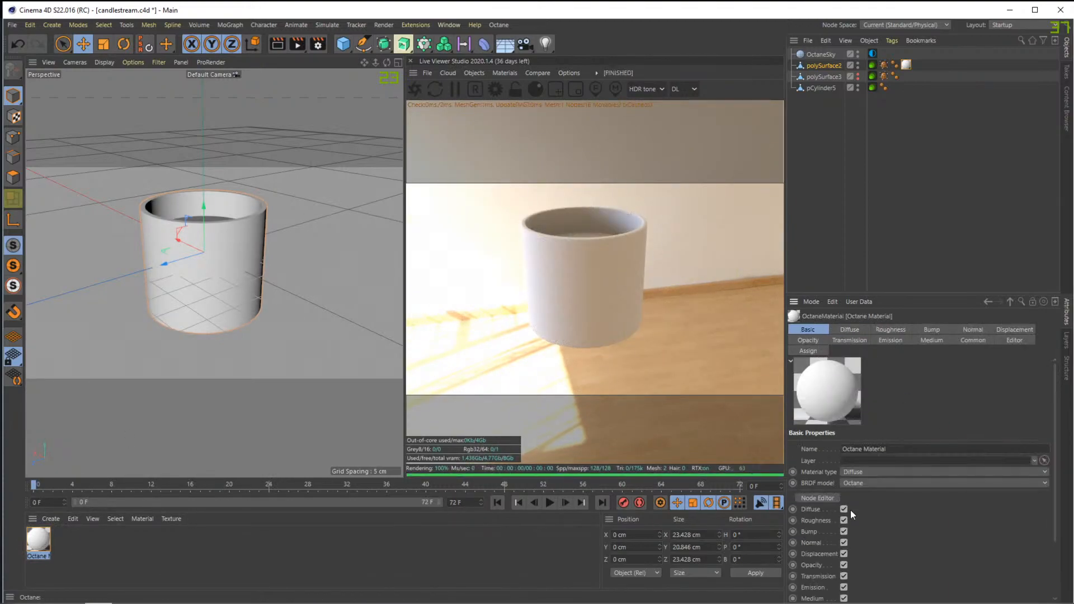
{"action": "left_click", "coordinate": [818, 498]}
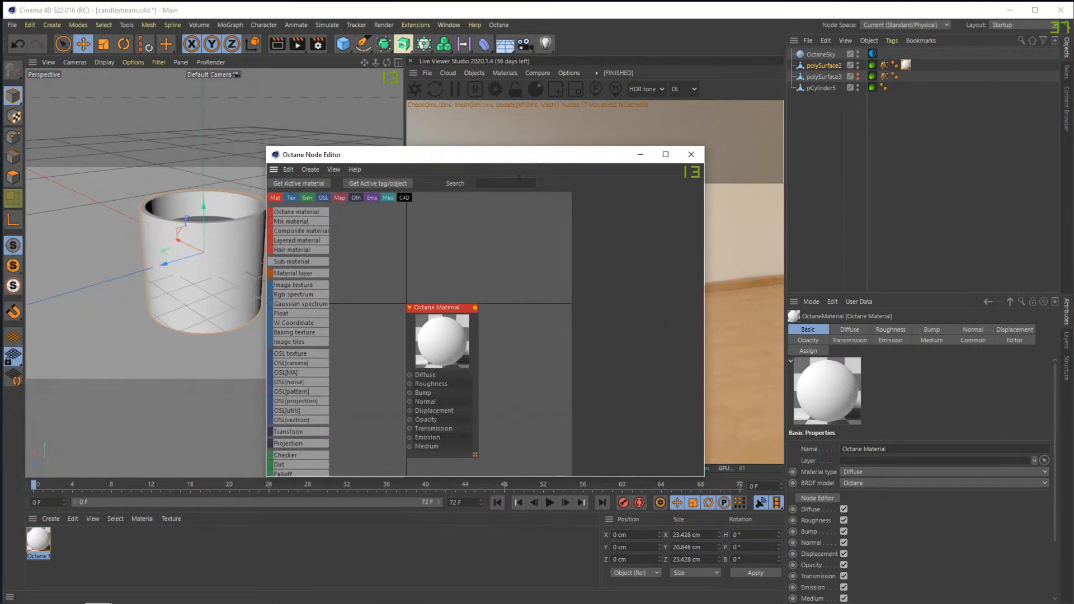
{"action": "left_click", "coordinate": [440, 338]}
{"action": "left_click_drag", "start_coordinate": [582, 156], "coordinate": [351, 120]}
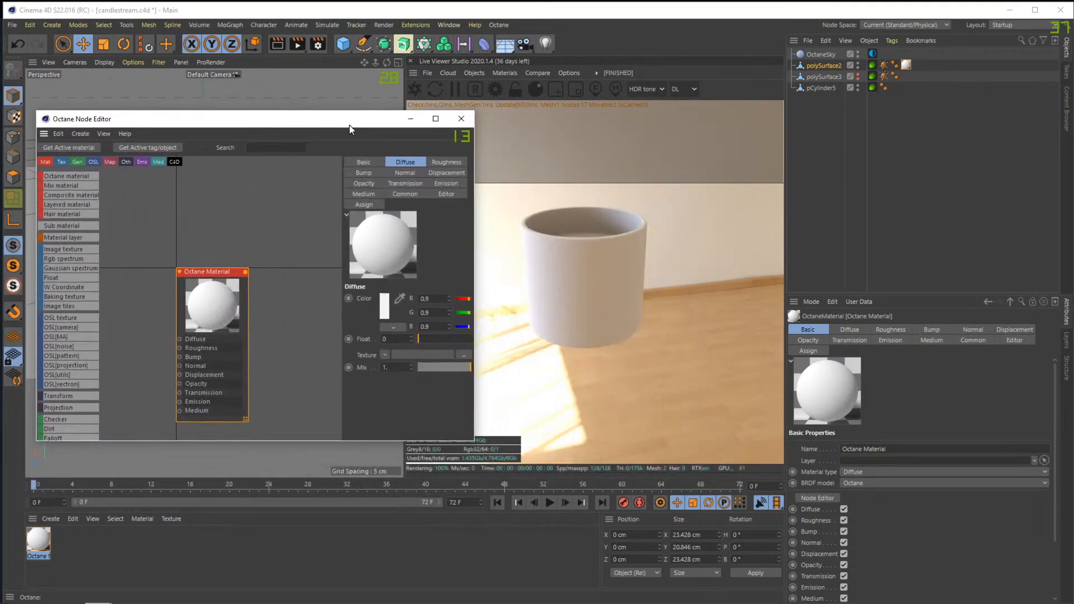
{"action": "left_click_drag", "start_coordinate": [475, 154], "coordinate": [394, 154]}
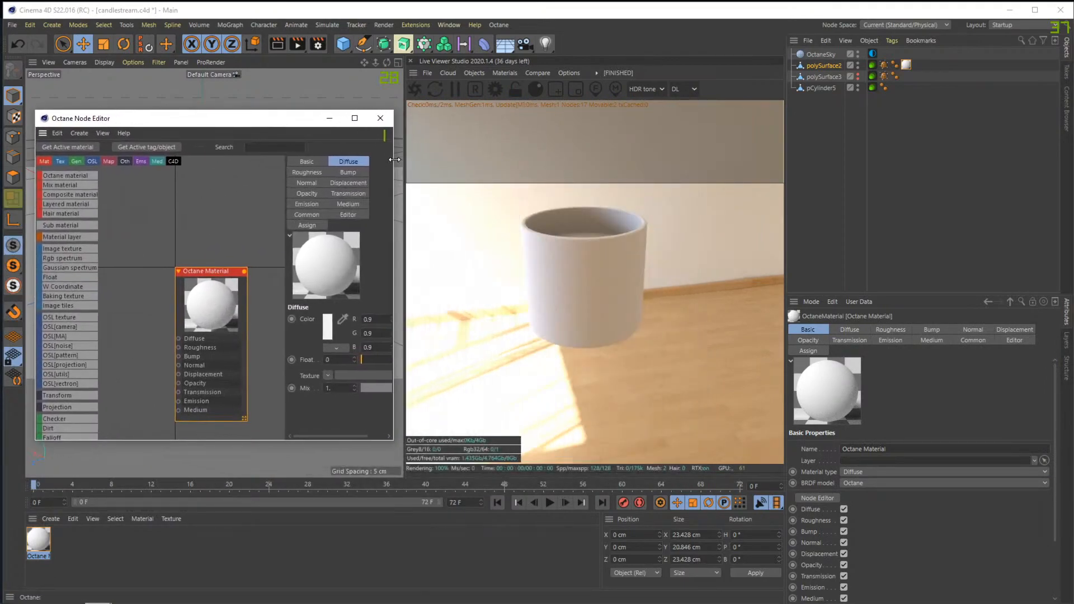
{"action": "left_click_drag", "start_coordinate": [311, 111], "coordinate": [311, 63]}
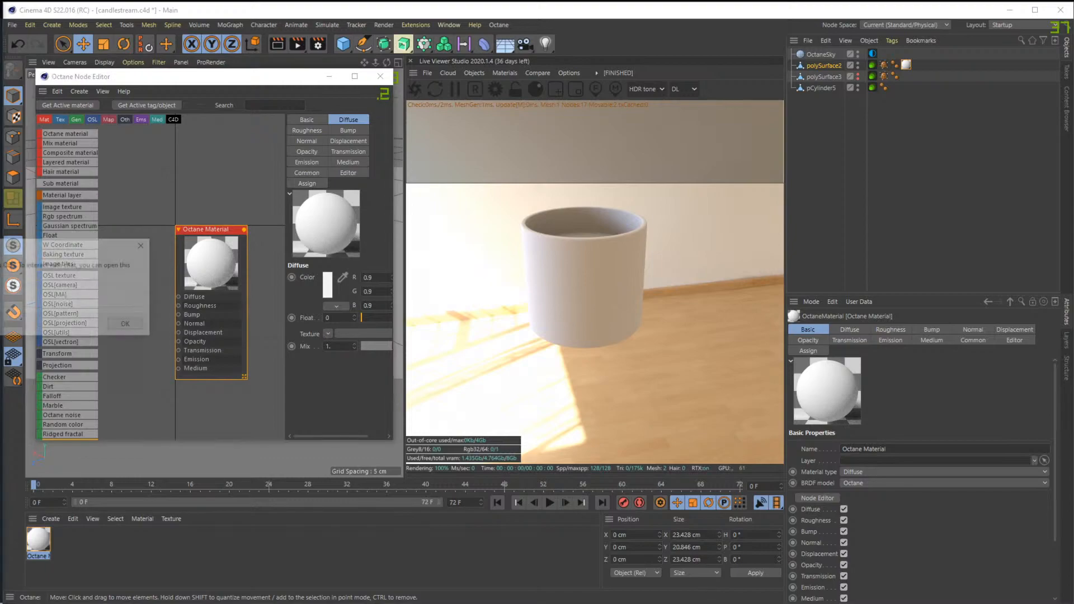
{"action": "left_click", "coordinate": [146, 244]}
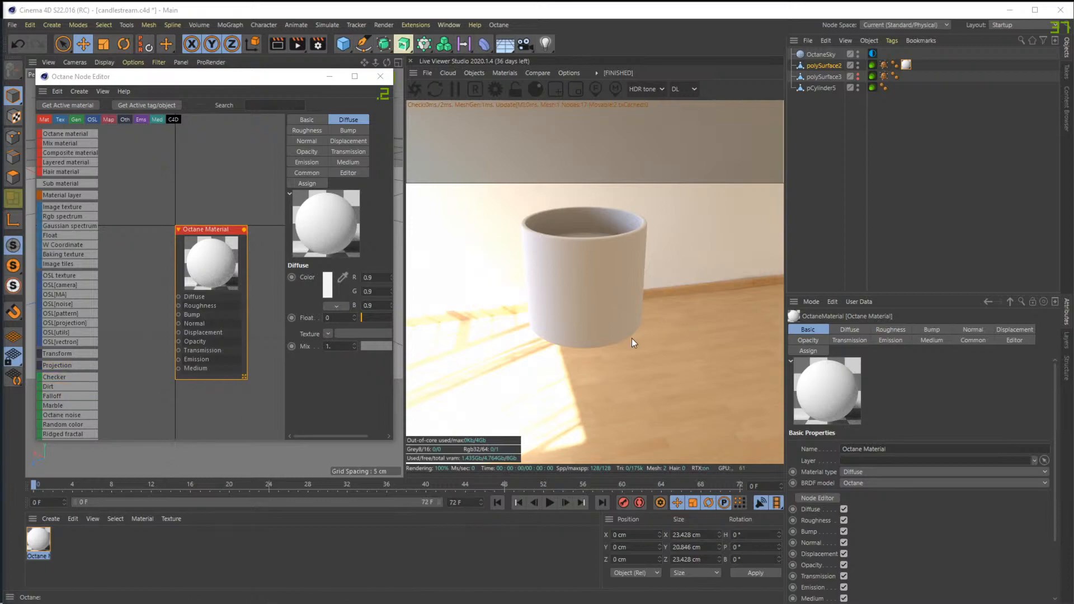
Change the Octane Material's type to Specular and view the glass jar in the live render
{"action": "left_click", "coordinate": [414, 90]}
{"action": "left_click_drag", "start_coordinate": [623, 289], "coordinate": [593, 288]}
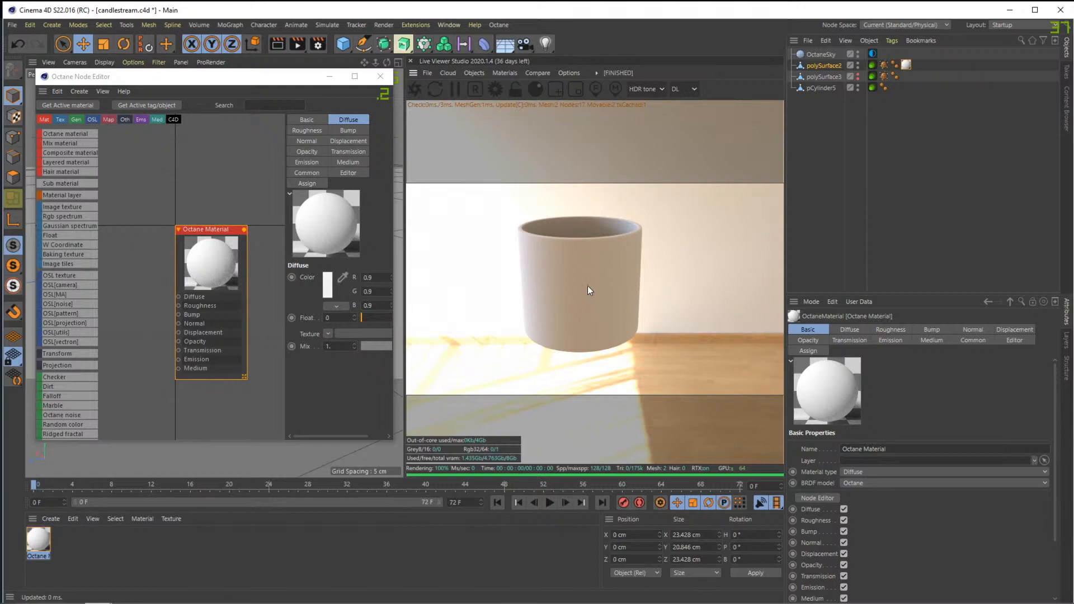
{"action": "left_click_drag", "start_coordinate": [208, 253], "coordinate": [166, 241]}
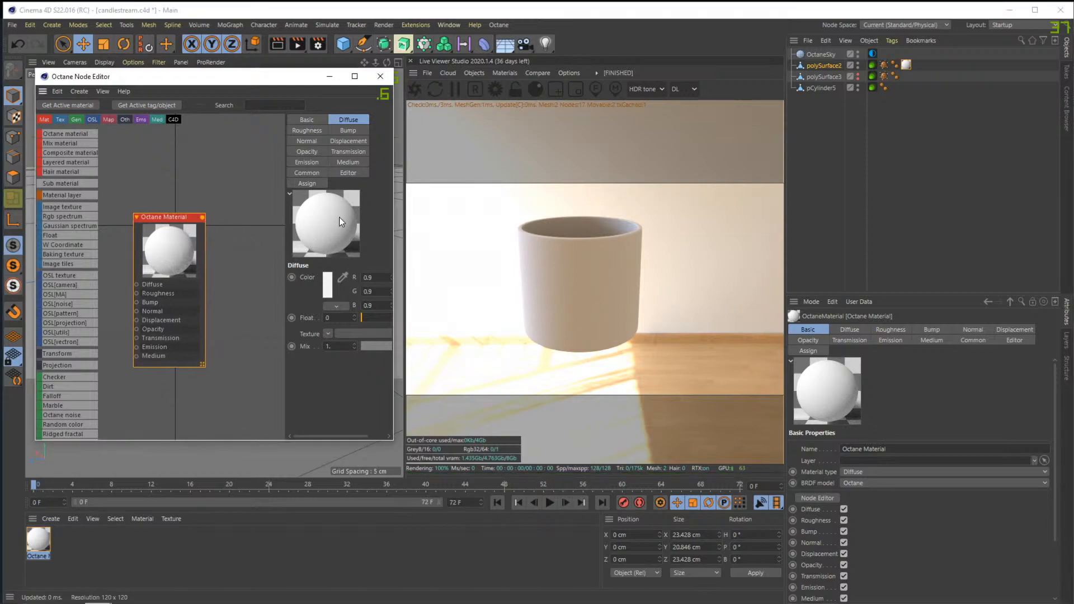
{"action": "left_click", "coordinate": [296, 122]}
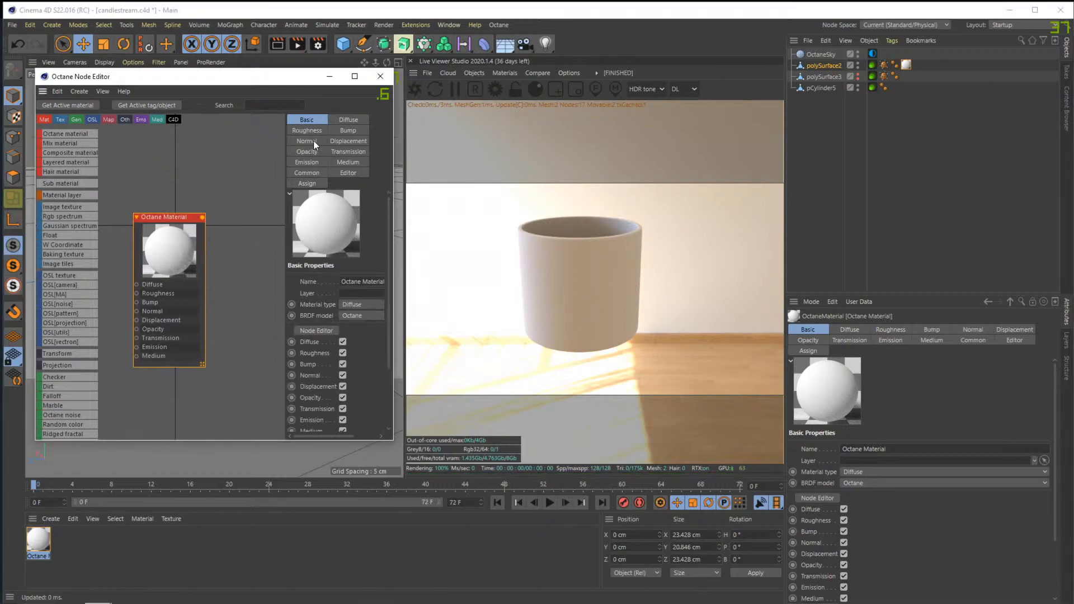
{"action": "left_click", "coordinate": [356, 119]}
{"action": "left_click", "coordinate": [307, 120]}
{"action": "left_click_drag", "start_coordinate": [394, 235], "coordinate": [396, 239]}
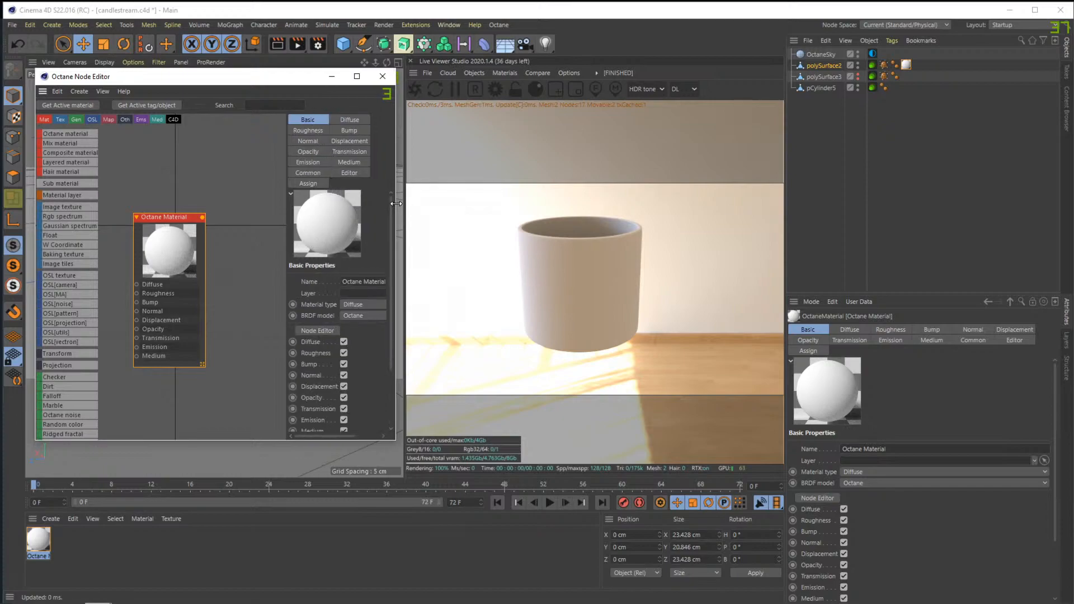
{"action": "left_click_drag", "start_coordinate": [396, 283], "coordinate": [513, 284]}
{"action": "left_click", "coordinate": [445, 284]}
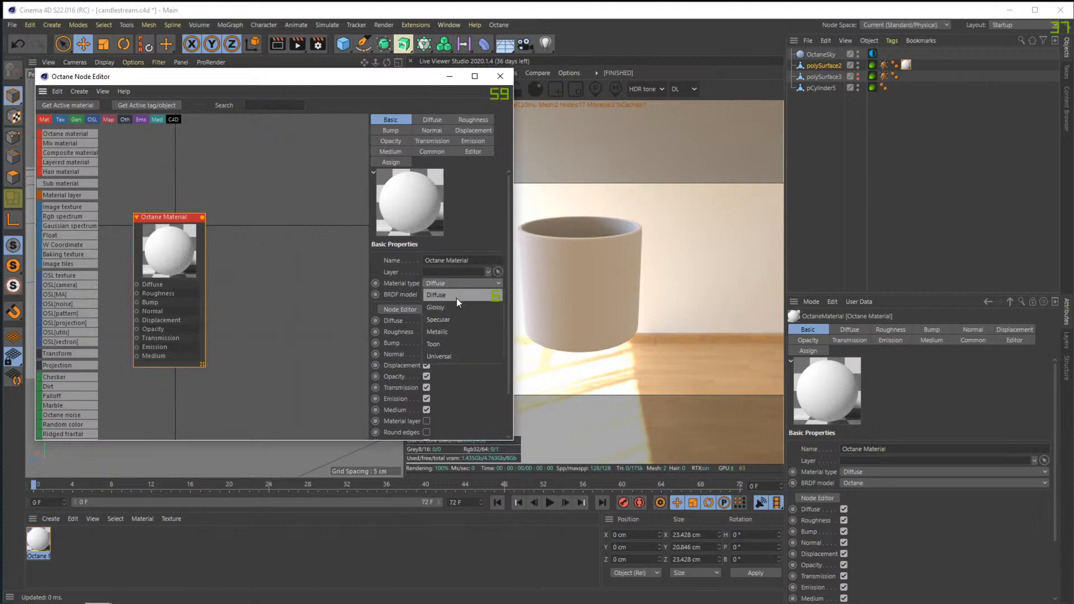
{"action": "left_click", "coordinate": [446, 320]}
{"action": "left_click_drag", "start_coordinate": [606, 315], "coordinate": [588, 283]}
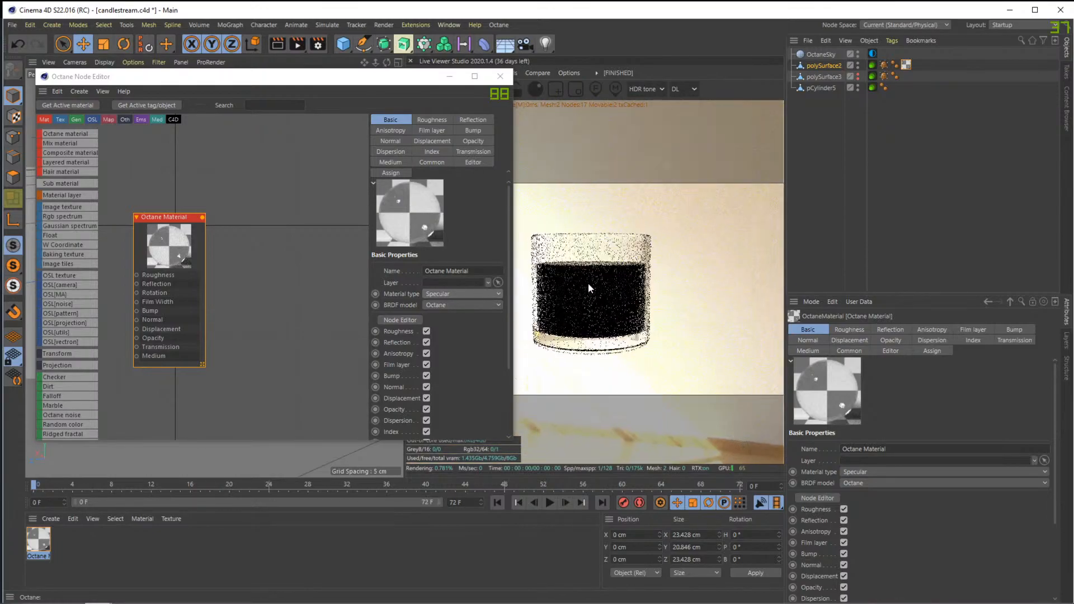
Set the specular material's roughness float value to 1
{"action": "left_click", "coordinate": [450, 120]}
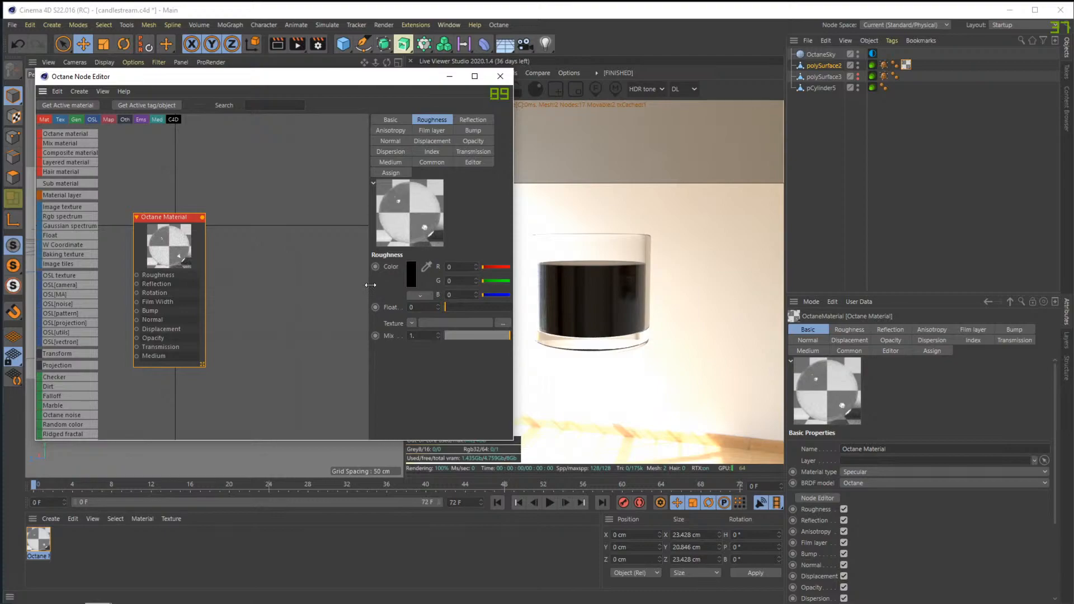
{"action": "left_click_drag", "start_coordinate": [153, 264], "coordinate": [241, 249]}
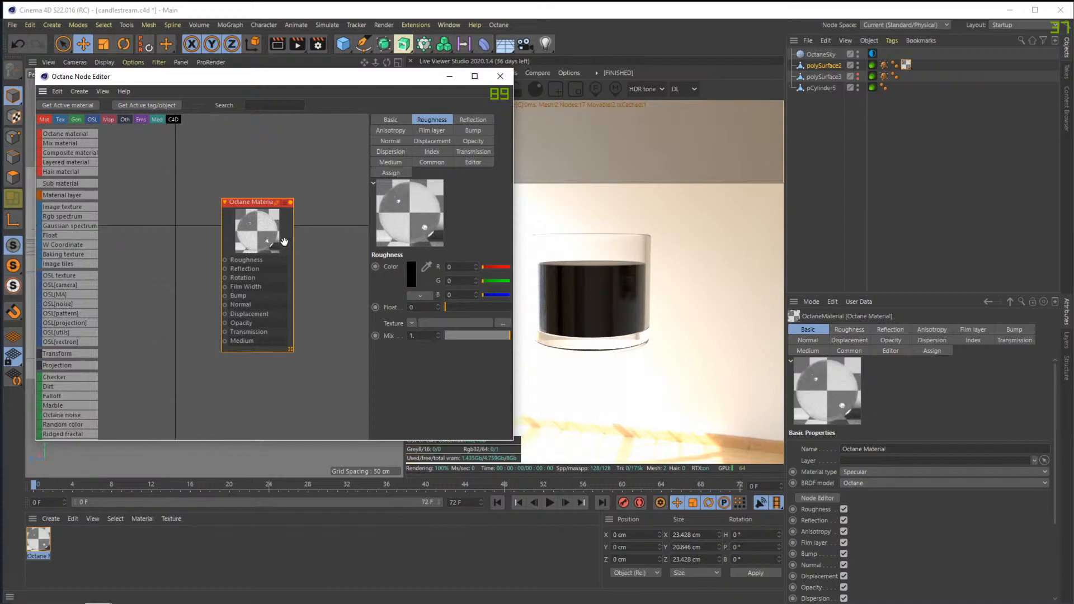
{"action": "left_click", "coordinate": [414, 277]}
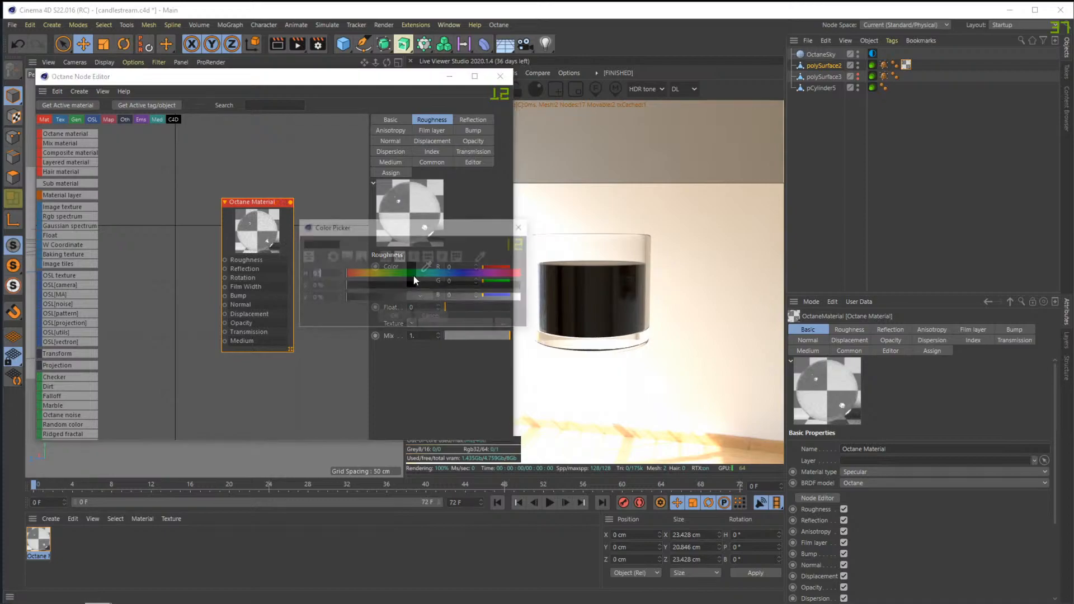
{"action": "left_click", "coordinate": [522, 226]}
{"action": "left_click_drag", "start_coordinate": [421, 307], "coordinate": [350, 303]}
{"action": "type", "text": "1"}
{"action": "key", "text": "Return"}
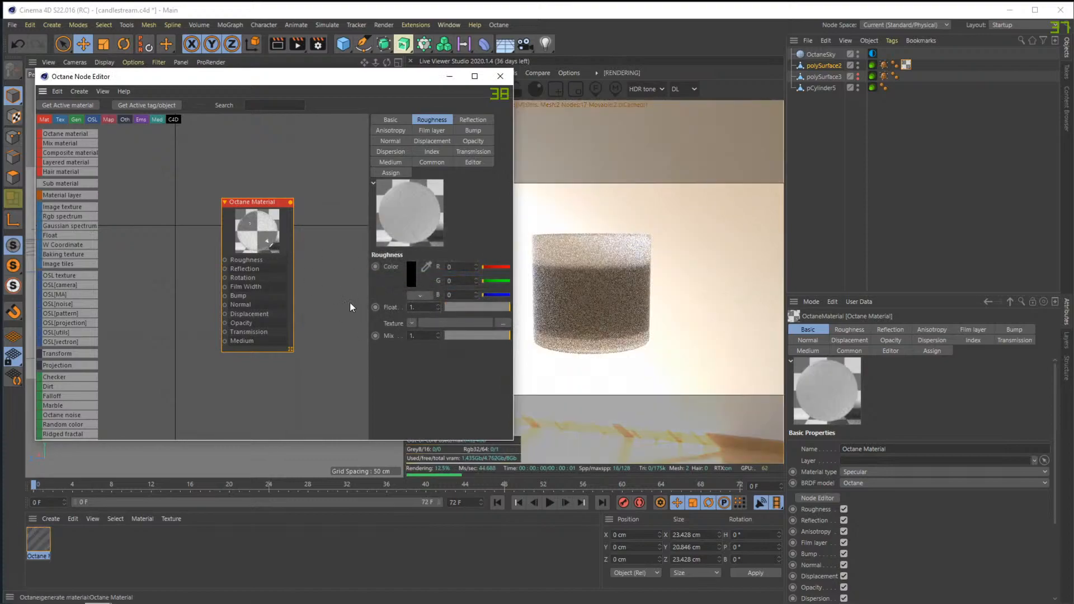
Inspect the frosted jar in the live render and show its Octane Material's Transmission settings
{"action": "mouse_move", "coordinate": [633, 270]}
{"action": "left_mouse_down"}
{"action": "mouse_move", "coordinate": [576, 284]}
{"action": "mouse_move", "coordinate": [650, 292]}
{"action": "mouse_move", "coordinate": [619, 268]}
{"action": "left_mouse_up"}
{"action": "left_click_drag", "start_coordinate": [724, 308], "coordinate": [642, 230]}
{"action": "mouse_move", "coordinate": [611, 273]}
{"action": "left_mouse_down"}
{"action": "mouse_move", "coordinate": [617, 258]}
{"action": "mouse_move", "coordinate": [614, 269]}
{"action": "left_mouse_up"}
{"action": "middle_click_drag", "start_coordinate": [614, 268], "coordinate": [610, 276]}
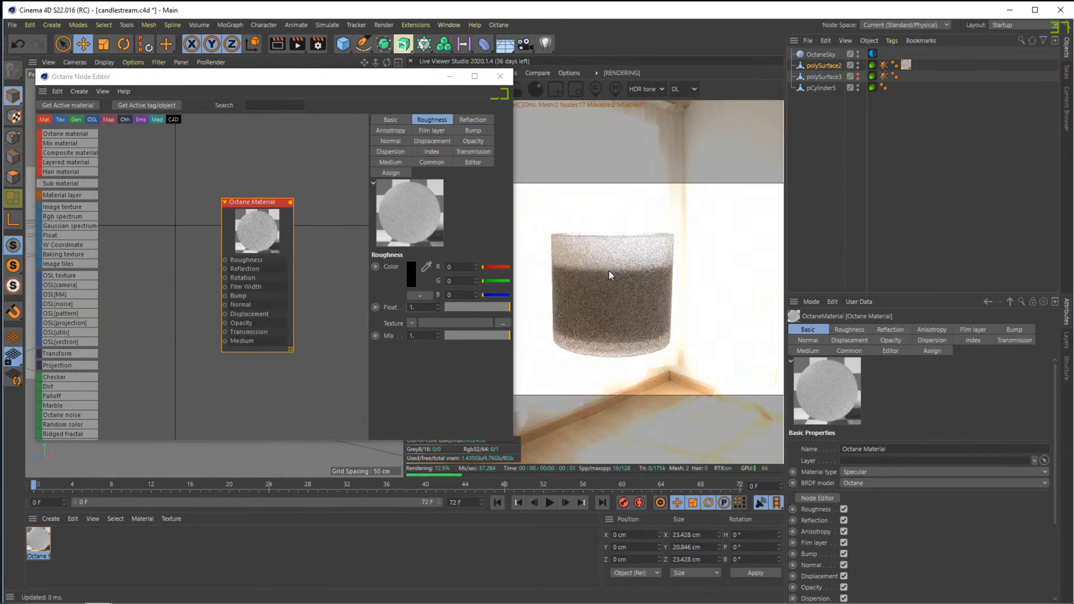
{"action": "left_click", "coordinate": [481, 151]}
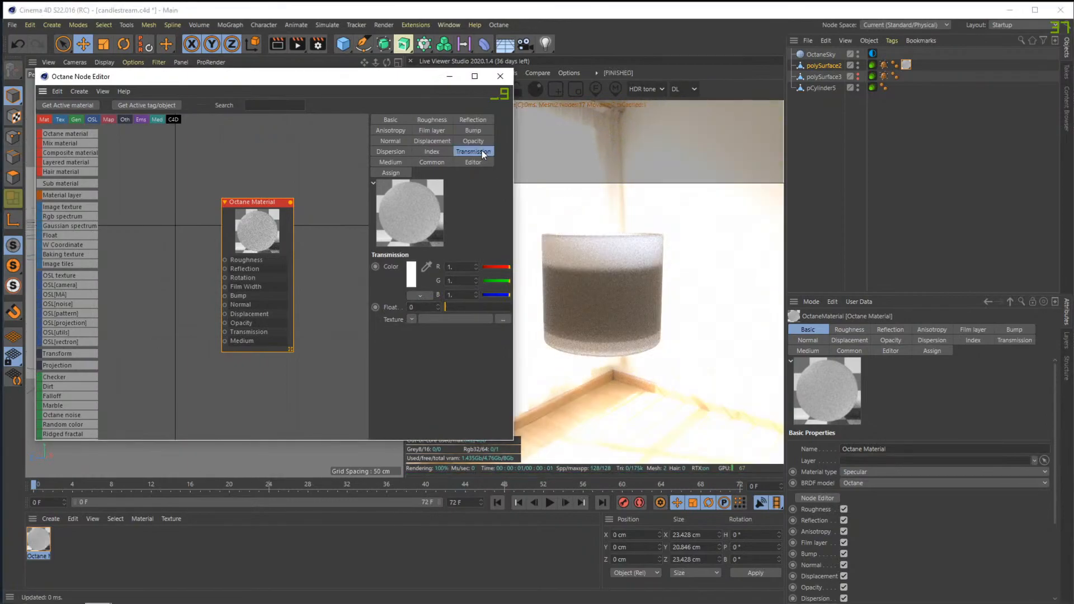
{"action": "left_click", "coordinate": [413, 274]}
{"action": "left_click_drag", "start_coordinate": [378, 228], "coordinate": [236, 231]}
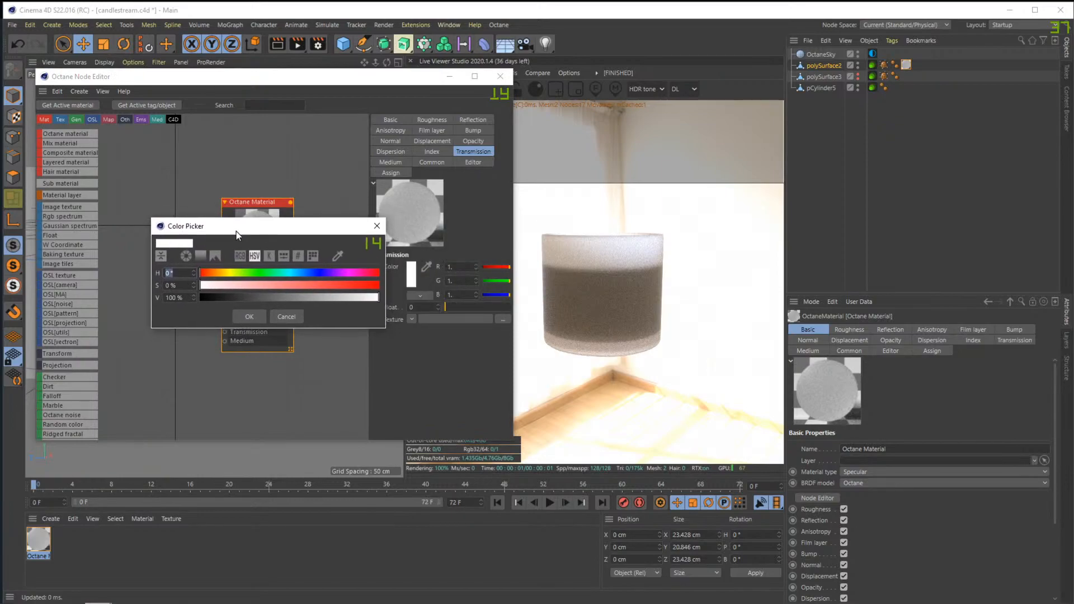
{"action": "left_click", "coordinate": [377, 226]}
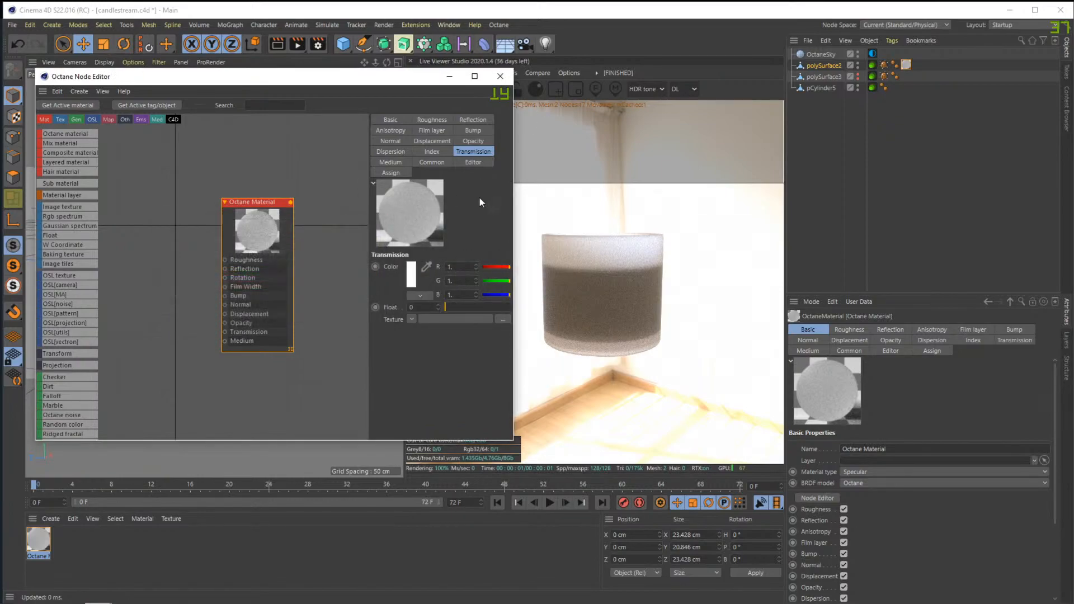
Set the Octane render kernel to Pathtracing, check the jar in the live render and close the Octane settings
{"action": "left_click", "coordinate": [503, 26]}
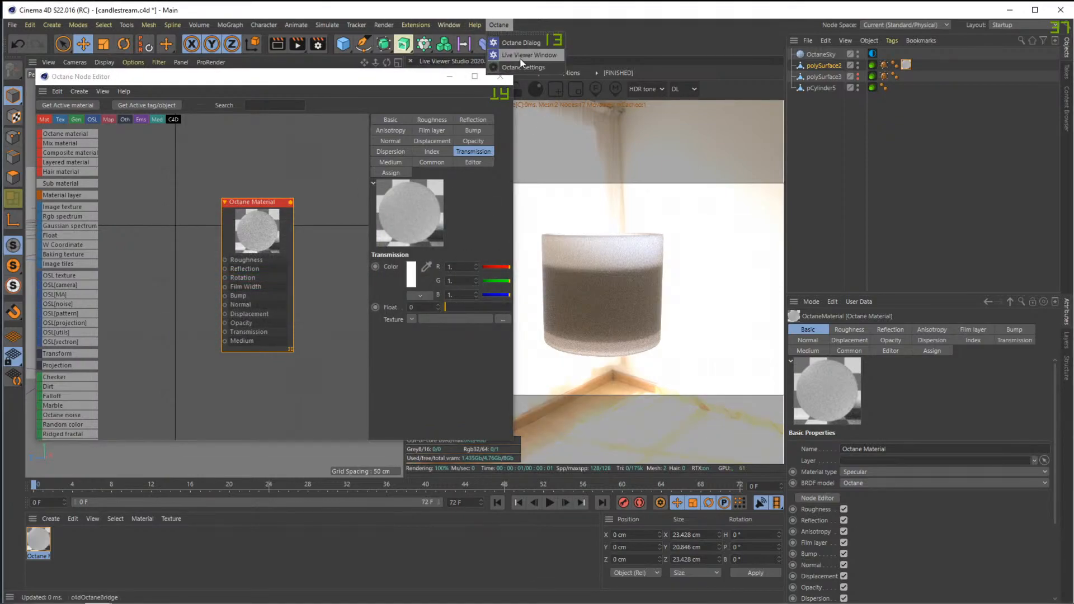
{"action": "left_click", "coordinate": [523, 67]}
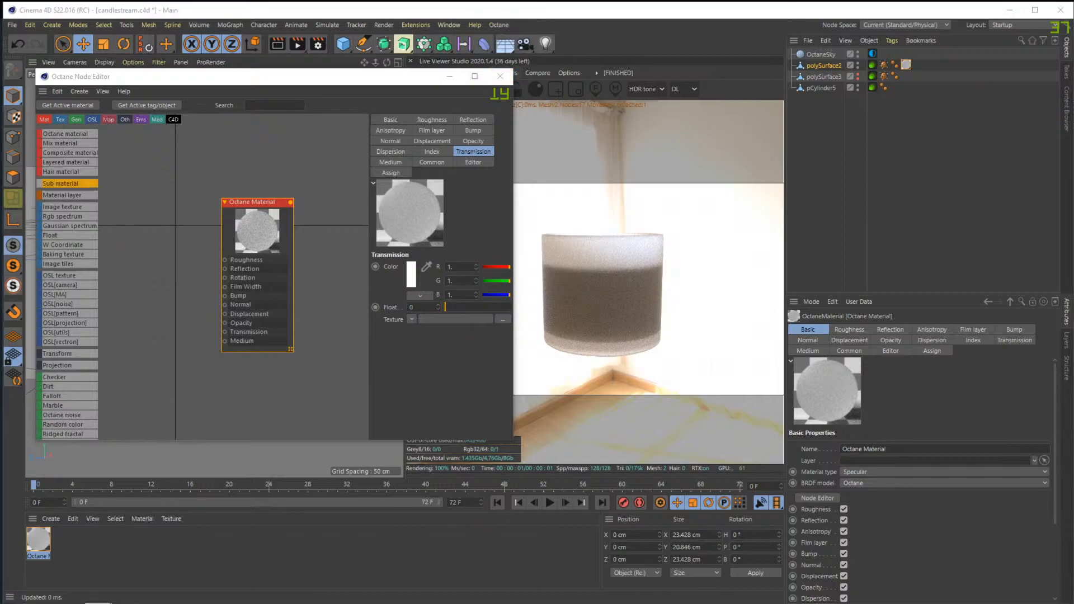
{"action": "left_click", "coordinate": [219, 165]}
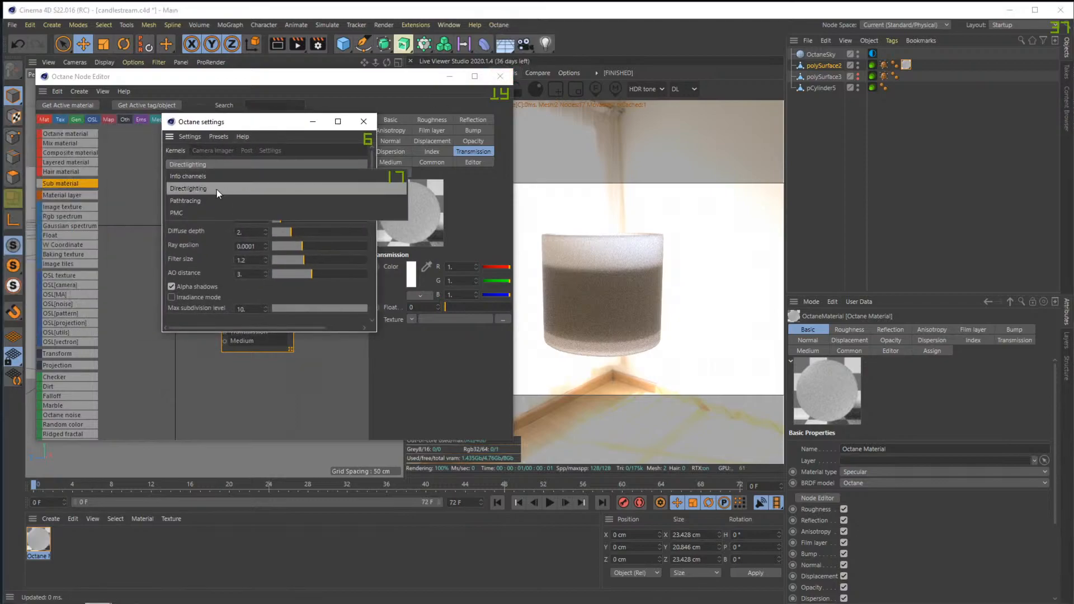
{"action": "left_click", "coordinate": [206, 200]}
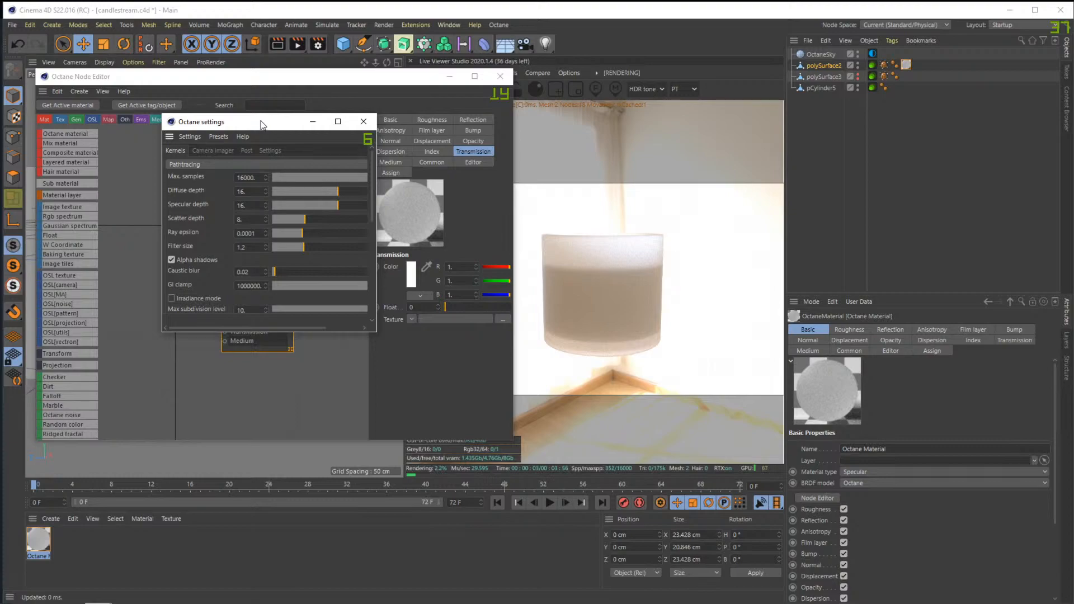
{"action": "left_click_drag", "start_coordinate": [265, 126], "coordinate": [290, 131]}
{"action": "left_click_drag", "start_coordinate": [628, 275], "coordinate": [602, 293]}
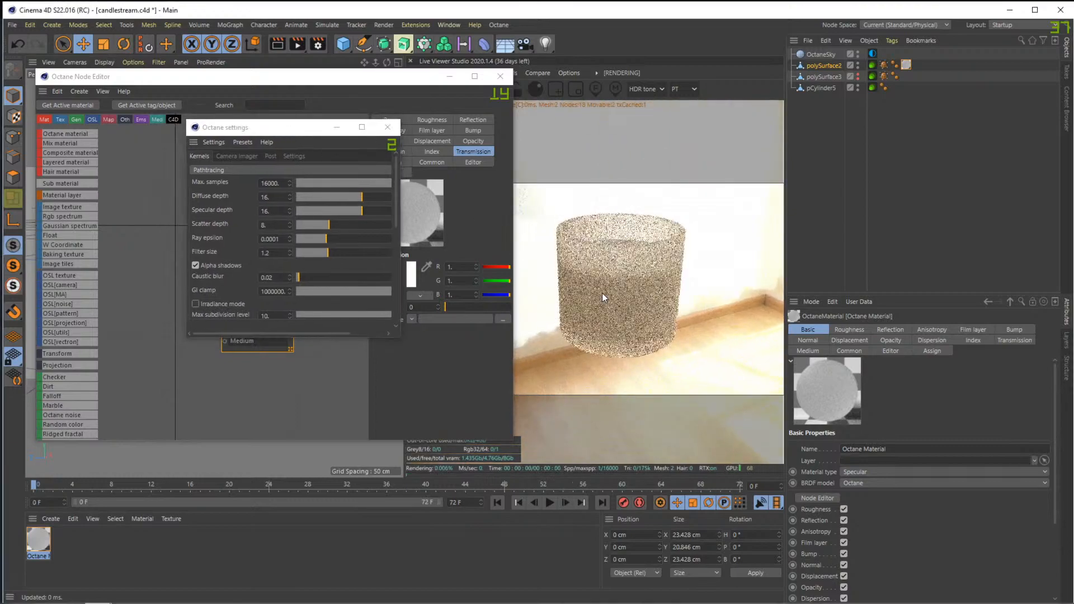
{"action": "right_click_drag", "start_coordinate": [622, 296], "coordinate": [619, 263]}
{"action": "left_click_drag", "start_coordinate": [619, 263], "coordinate": [615, 292]}
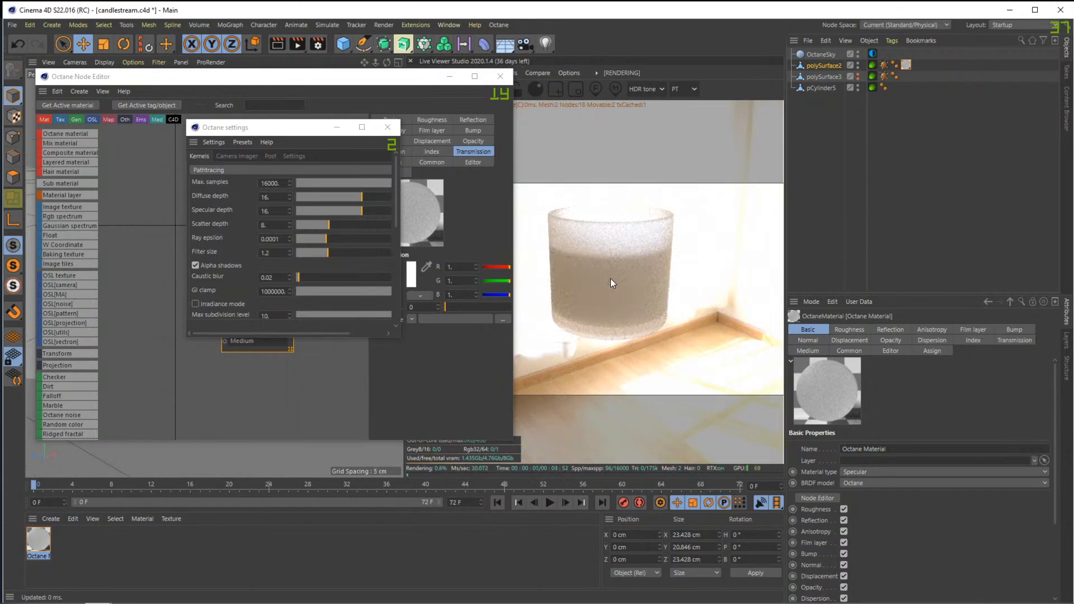
{"action": "left_click", "coordinate": [387, 127]}
{"action": "left_click_drag", "start_coordinate": [644, 271], "coordinate": [627, 244]}
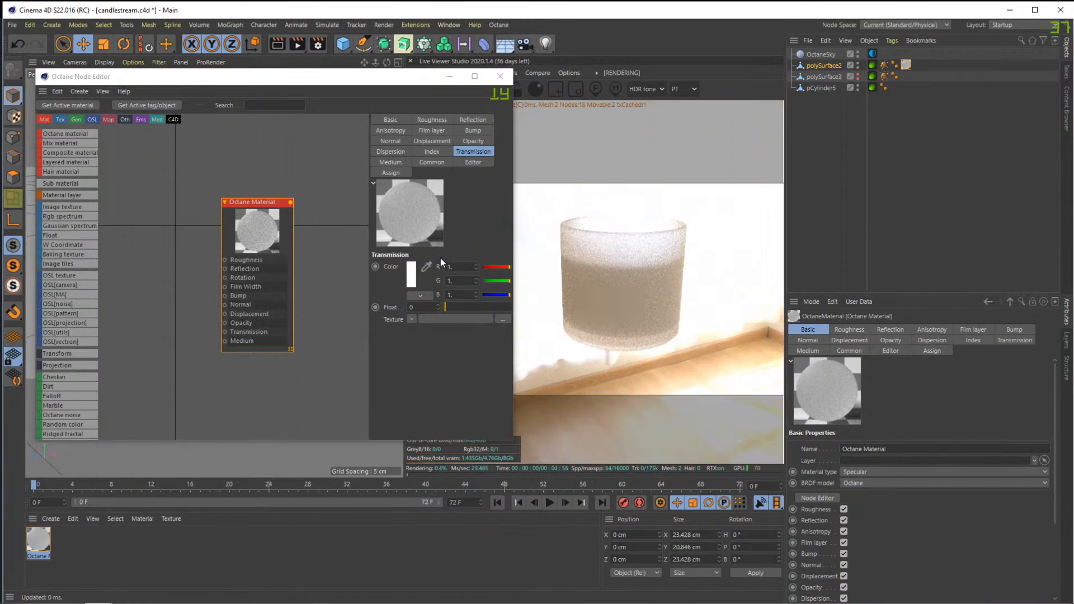
Tint the jar material's transmission color with hue 32° and saturation 12%, using the candle.jpg reference as a guide
{"action": "left_click", "coordinate": [268, 230]}
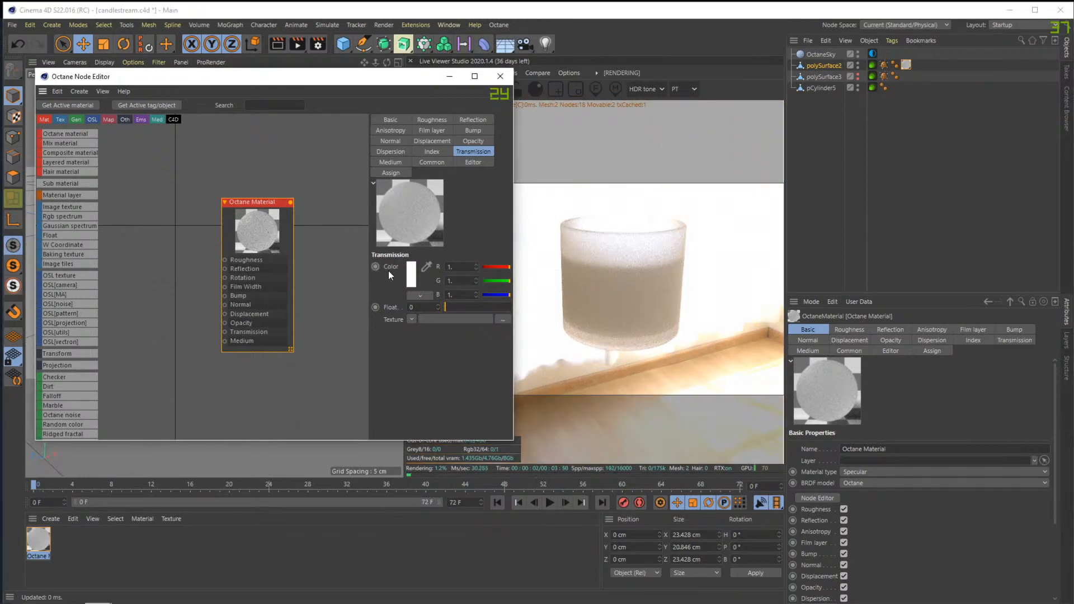
{"action": "left_click", "coordinate": [411, 274]}
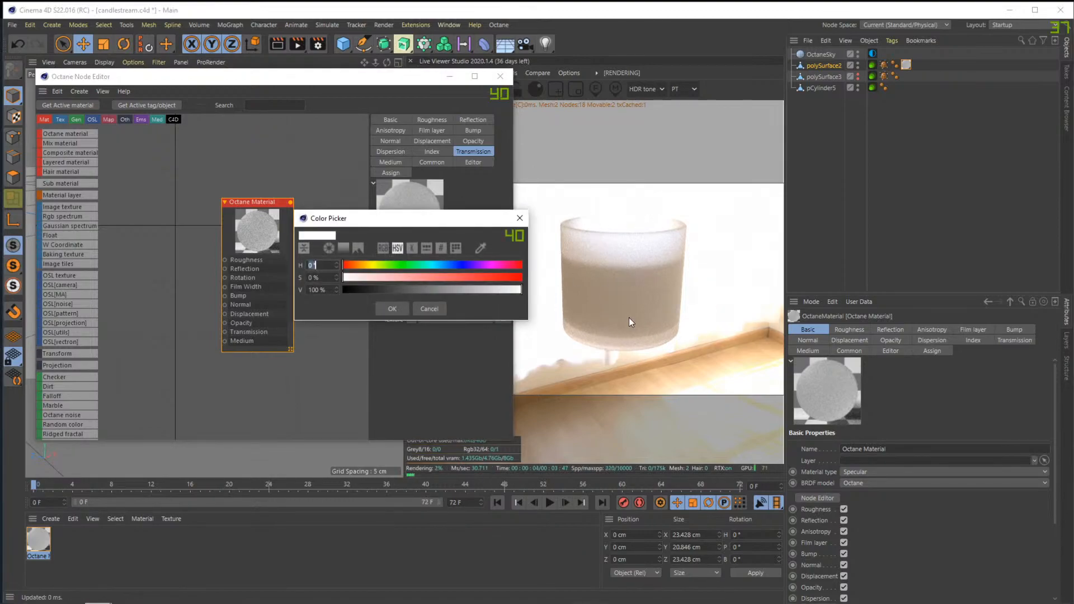
{"action": "mouse_move", "coordinate": [59, 600]}
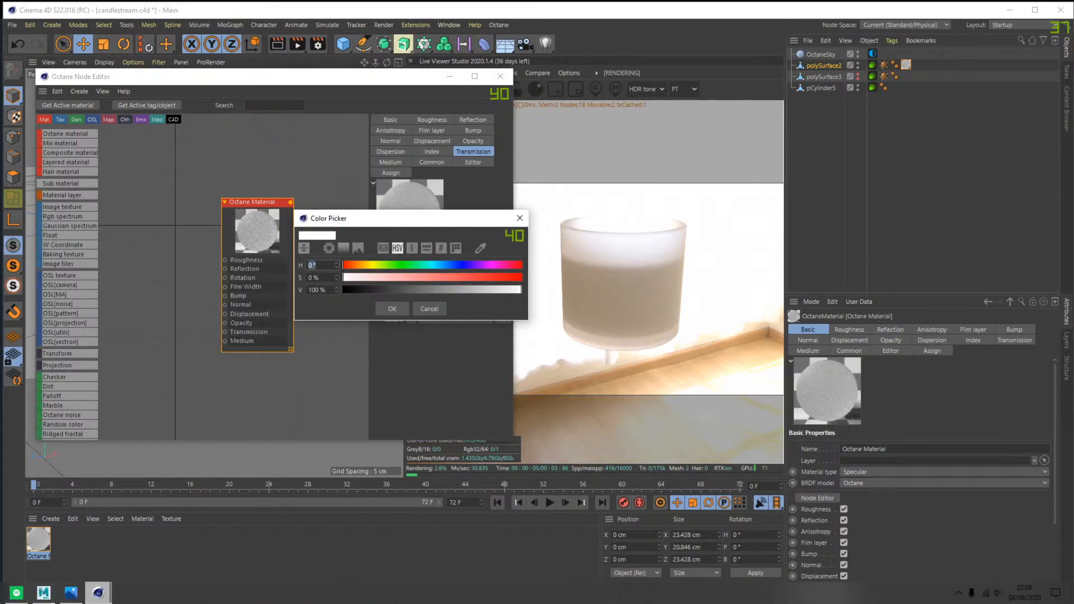
{"action": "left_click", "coordinate": [69, 593]}
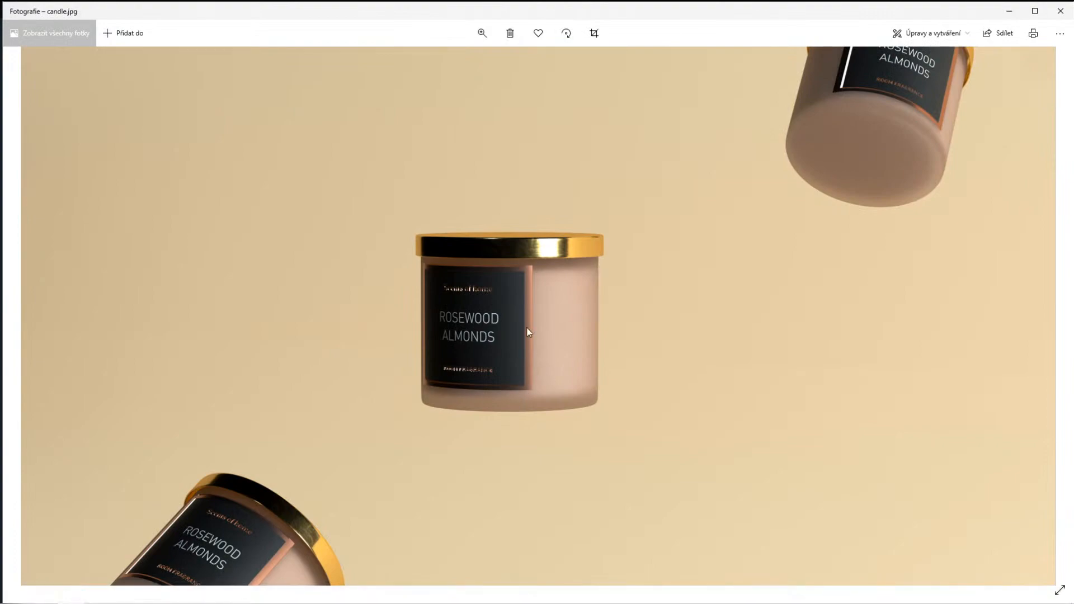
{"action": "left_click", "coordinate": [1010, 10]}
{"action": "left_click_drag", "start_coordinate": [370, 265], "coordinate": [360, 270]}
{"action": "left_click", "coordinate": [367, 278]}
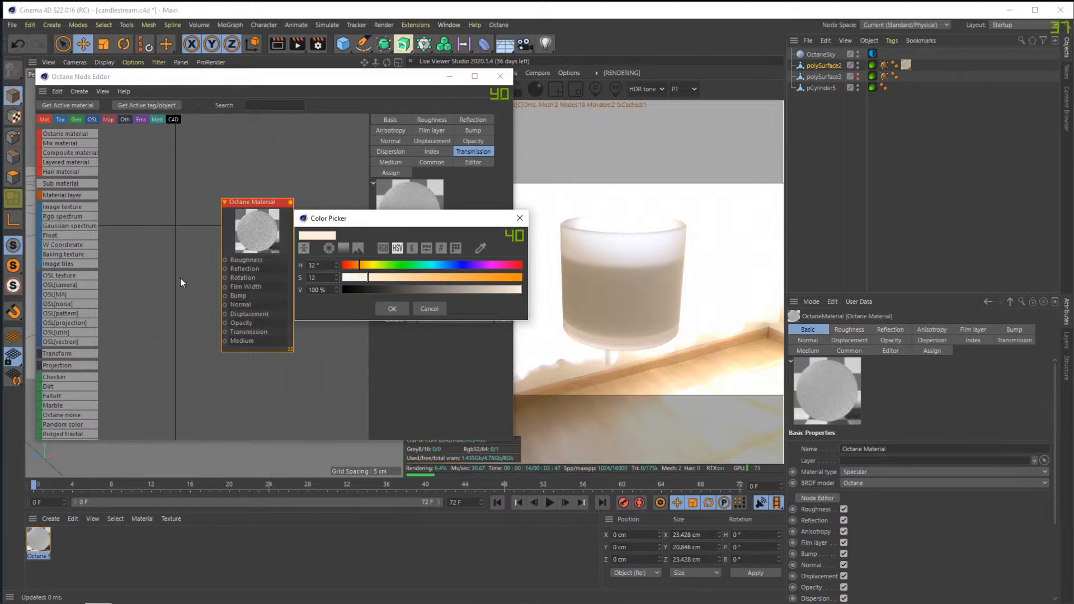
{"action": "key", "text": "Return"}
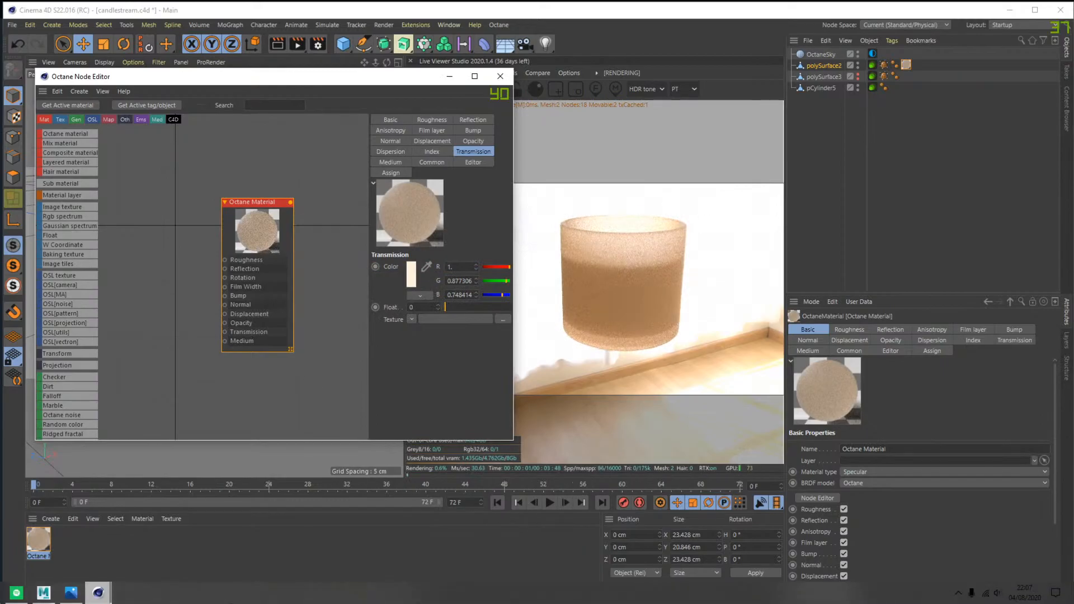
Compare with the reference again and lower the jar material's transmission color saturation to 11%
{"action": "left_click", "coordinate": [72, 595]}
{"action": "left_click", "coordinate": [72, 596]}
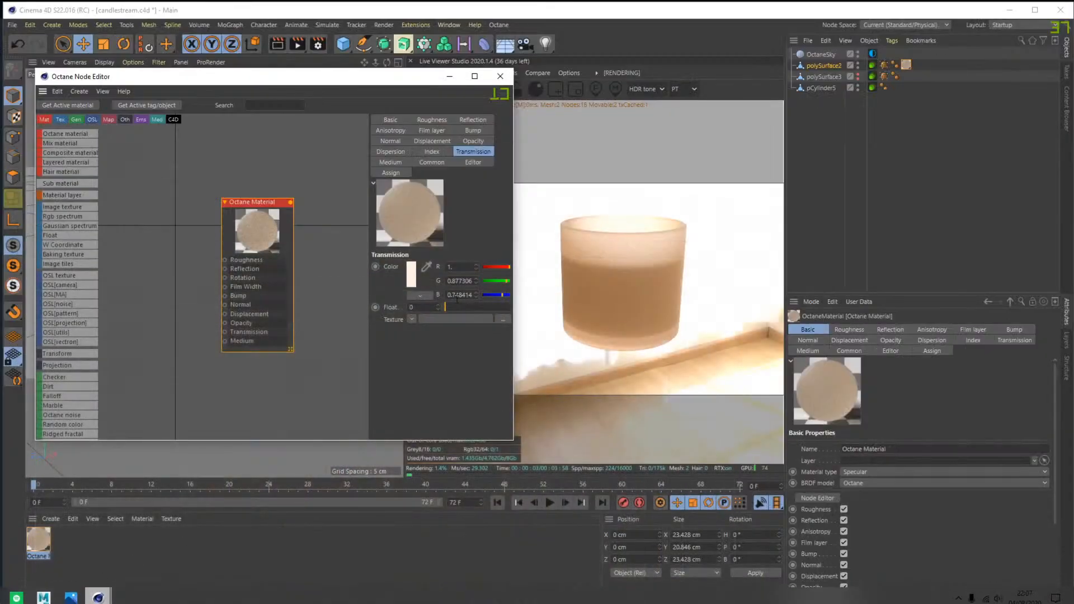
{"action": "left_click", "coordinate": [412, 274]}
{"action": "key", "text": "Tab"}
{"action": "type", "text": "11"}
{"action": "key", "text": "Return"}
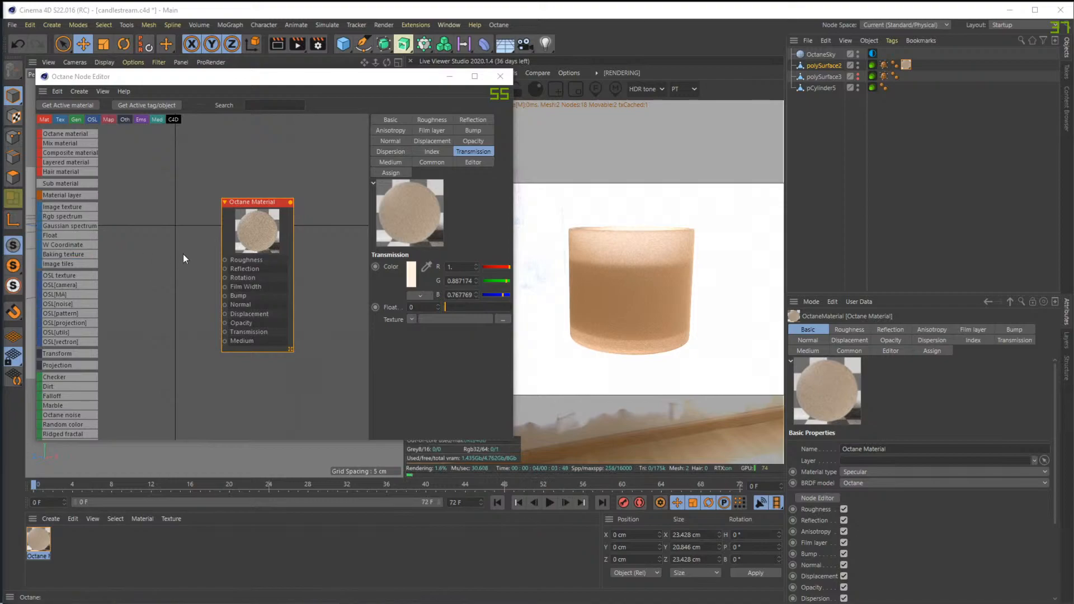
Set the transmission color's saturation to 10%, check the jar in the live render and close the Node Editor
{"action": "left_click", "coordinate": [414, 280]}
{"action": "left_click_drag", "start_coordinate": [328, 291], "coordinate": [276, 294]}
{"action": "type", "text": "10"}
{"action": "key", "text": "Return"}
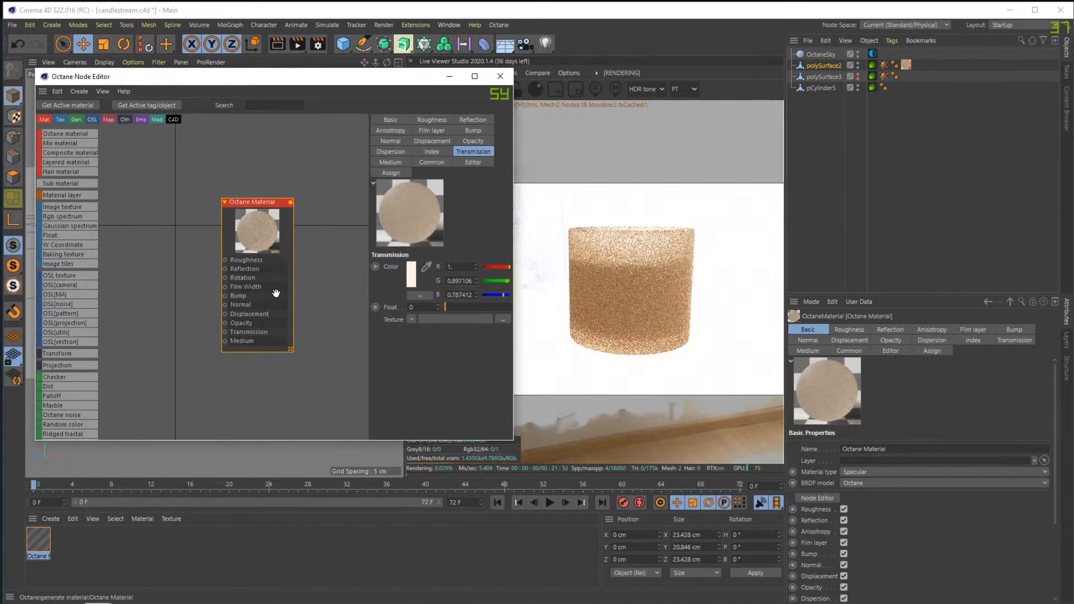
{"action": "middle_click_drag", "start_coordinate": [656, 269], "coordinate": [647, 270]}
{"action": "left_click_drag", "start_coordinate": [647, 270], "coordinate": [667, 266]}
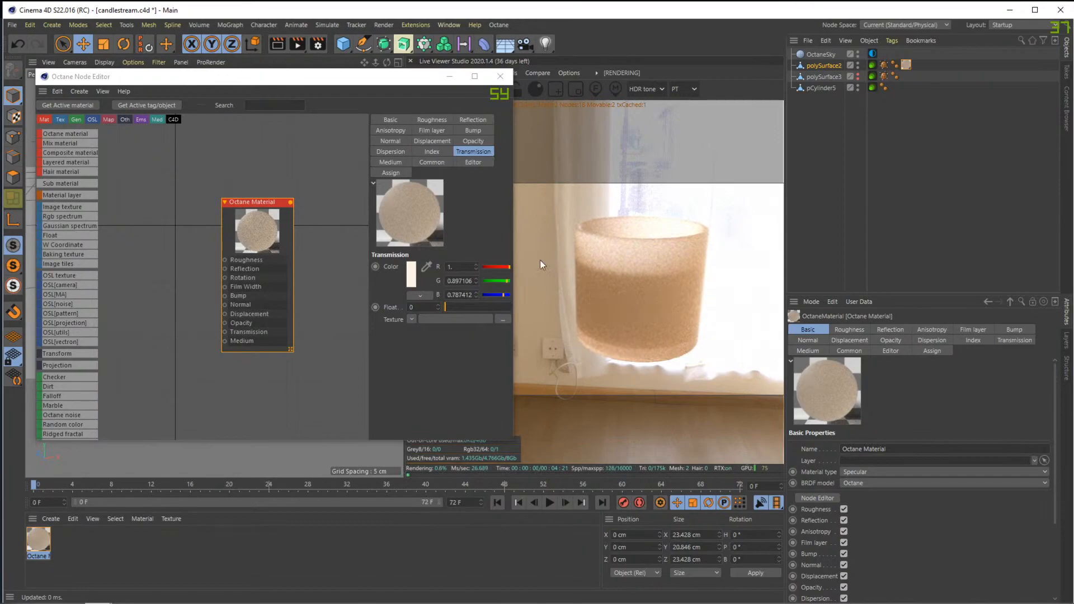
{"action": "left_click_drag", "start_coordinate": [672, 270], "coordinate": [656, 243]}
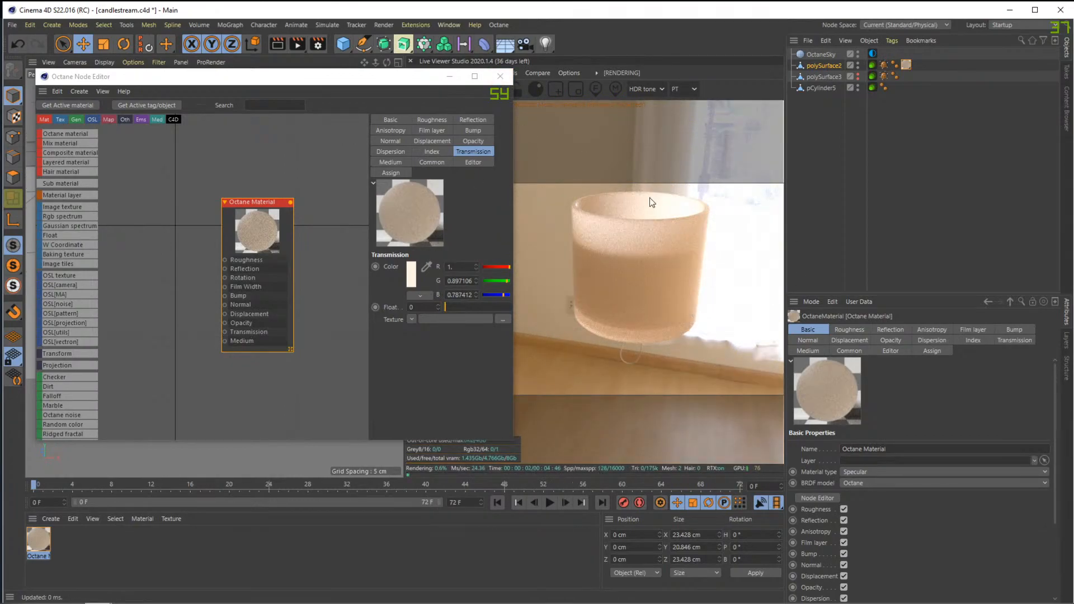
{"action": "left_click", "coordinate": [494, 78]}
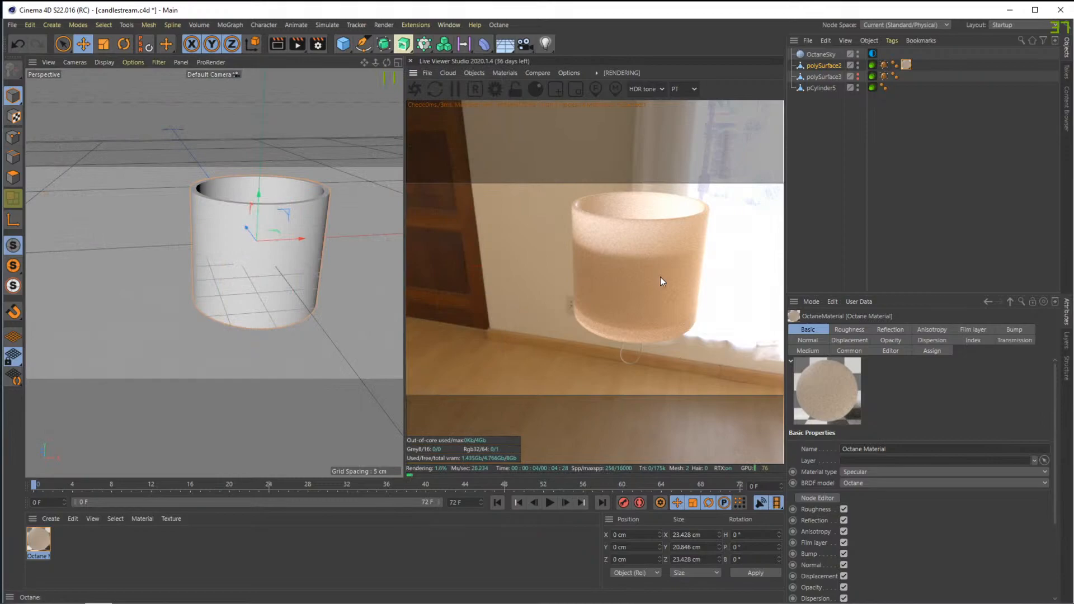
Create a second Octane Material in the scene
{"action": "left_click_drag", "start_coordinate": [631, 277], "coordinate": [657, 266]}
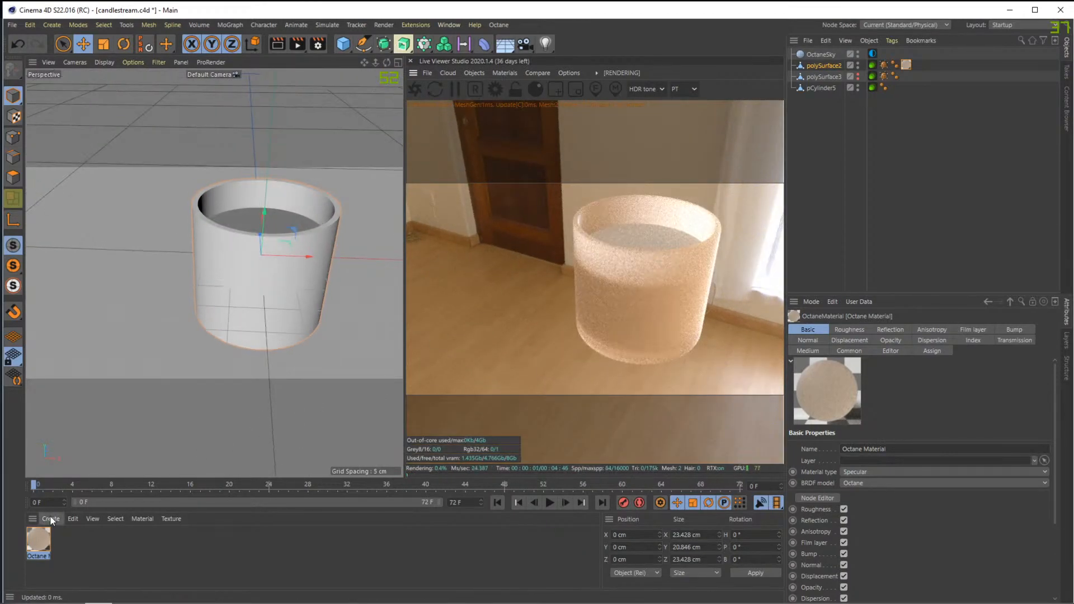
{"action": "left_click", "coordinate": [51, 519]}
{"action": "mouse_move", "coordinate": [189, 421]}
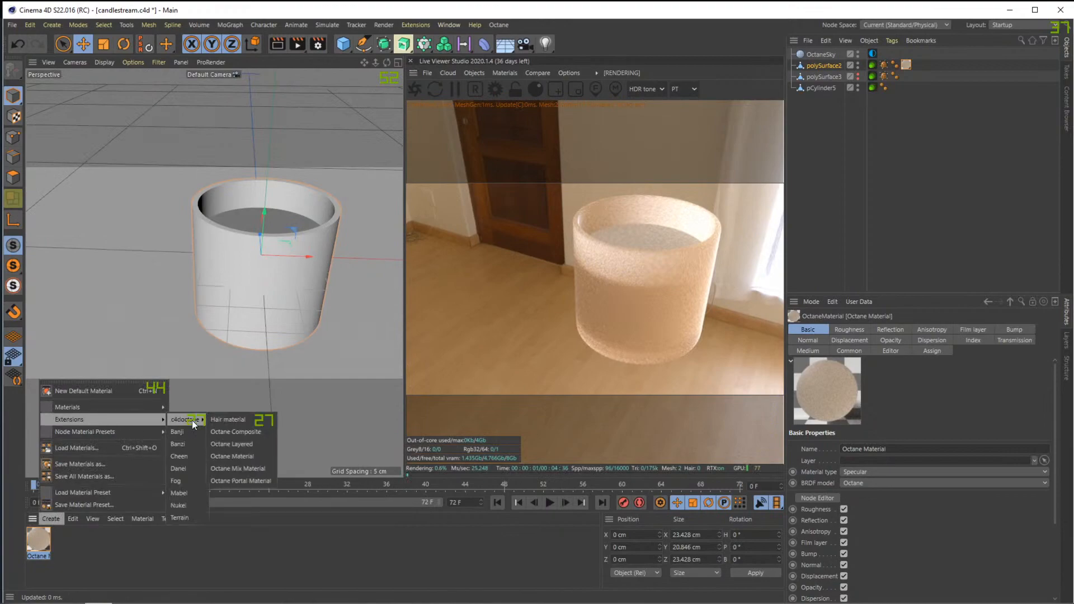
{"action": "left_click", "coordinate": [250, 455]}
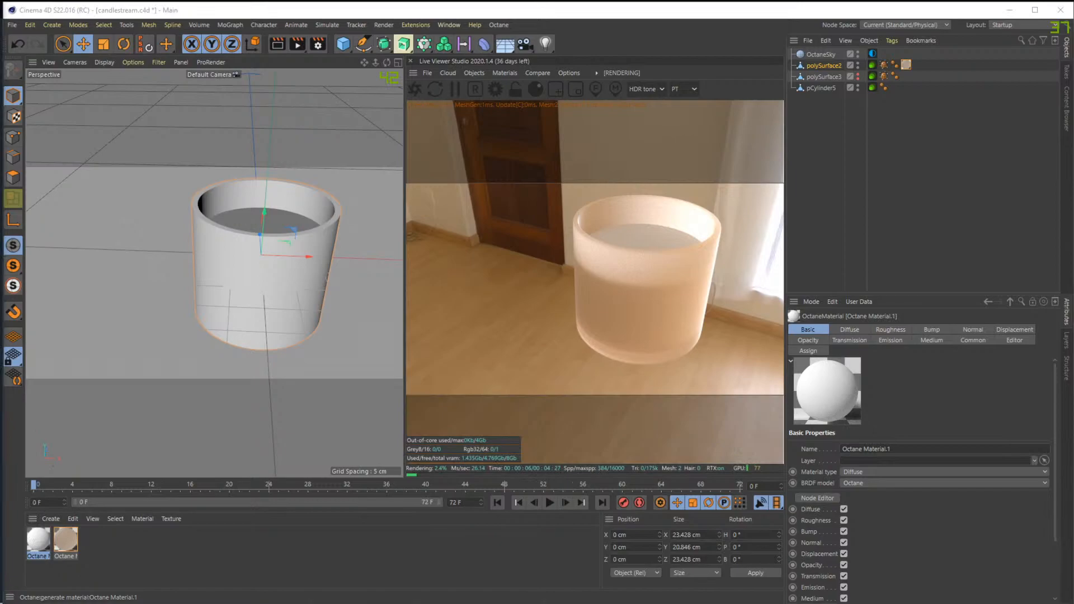
{"action": "mouse_move", "coordinate": [16, 599]}
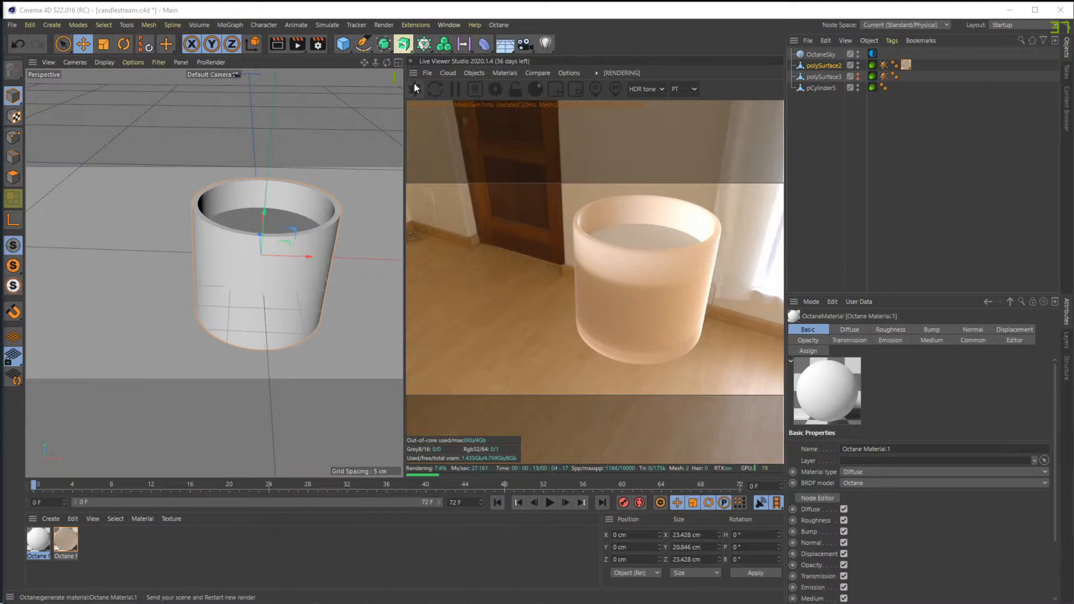
{"action": "left_click", "coordinate": [459, 91]}
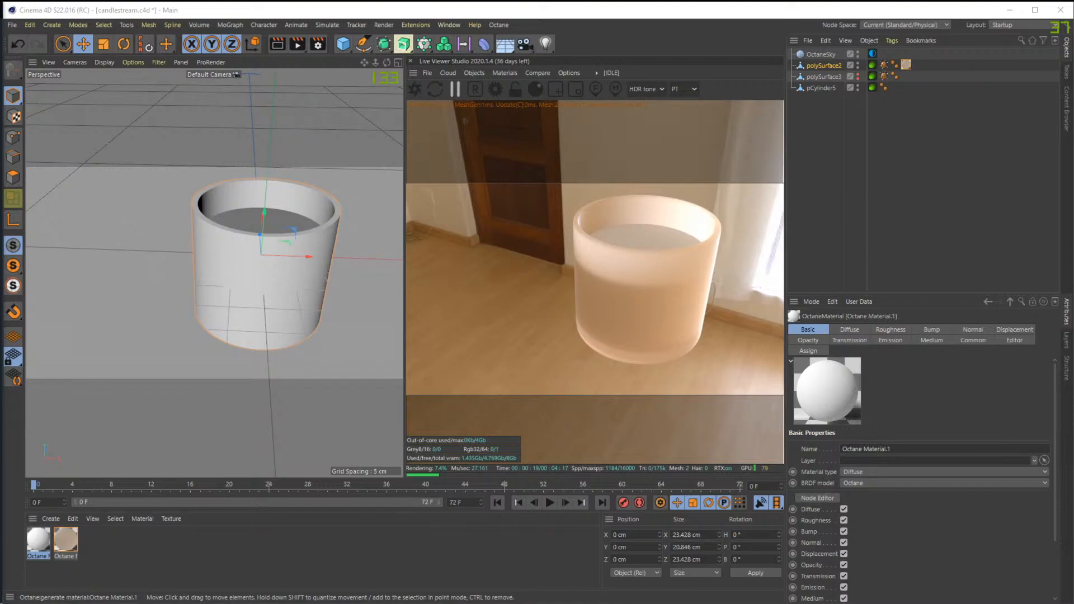
{"action": "left_click_drag", "start_coordinate": [0, 192], "coordinate": [0, 192]}
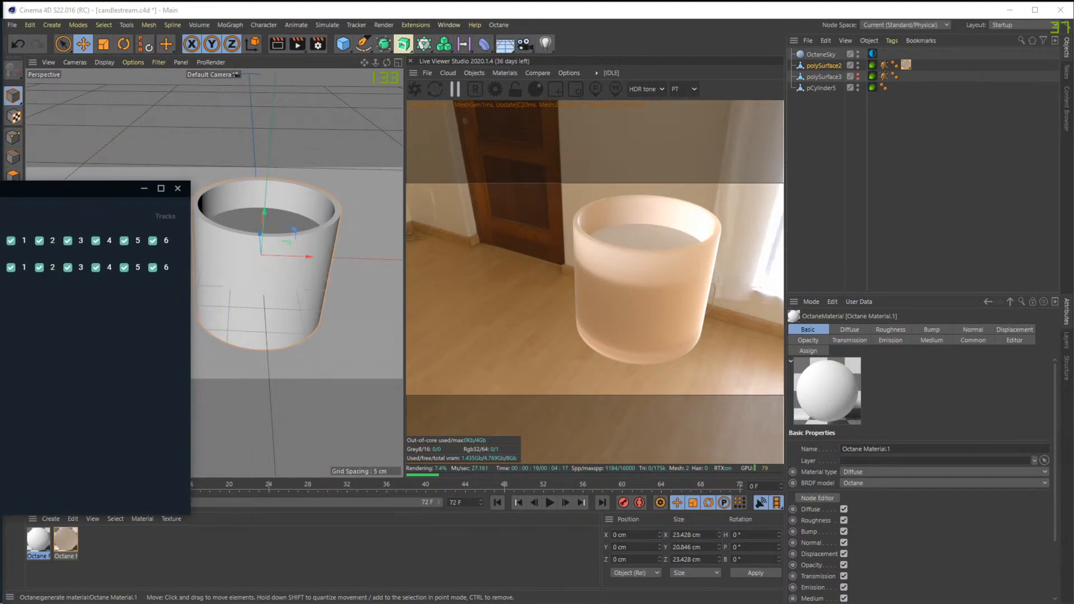
{"action": "left_click", "coordinate": [178, 189]}
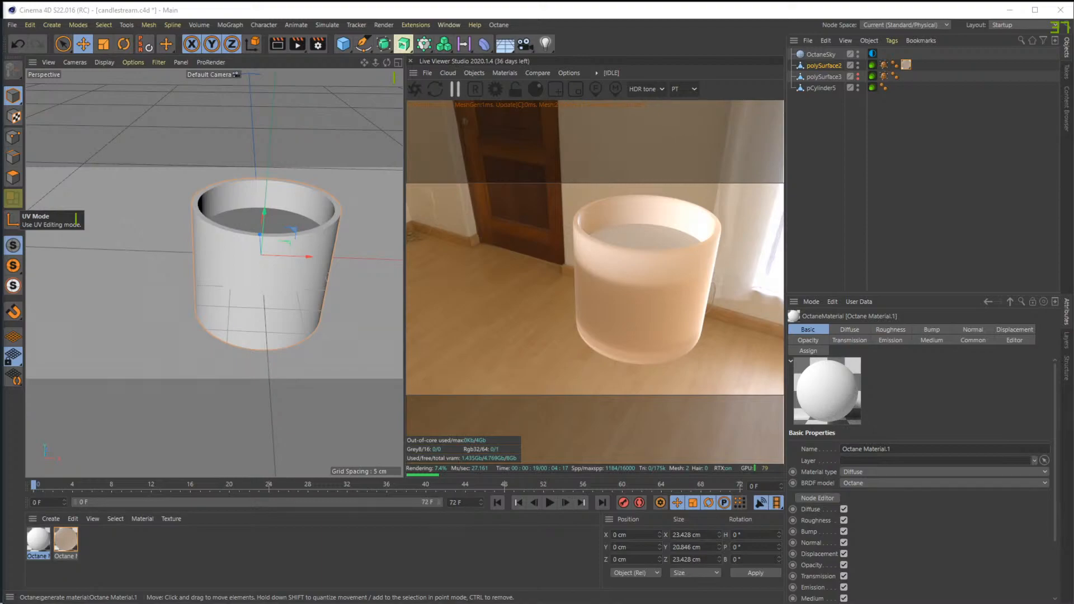
{"action": "left_click", "coordinate": [413, 92]}
{"action": "left_click_drag", "start_coordinate": [605, 269], "coordinate": [639, 269]}
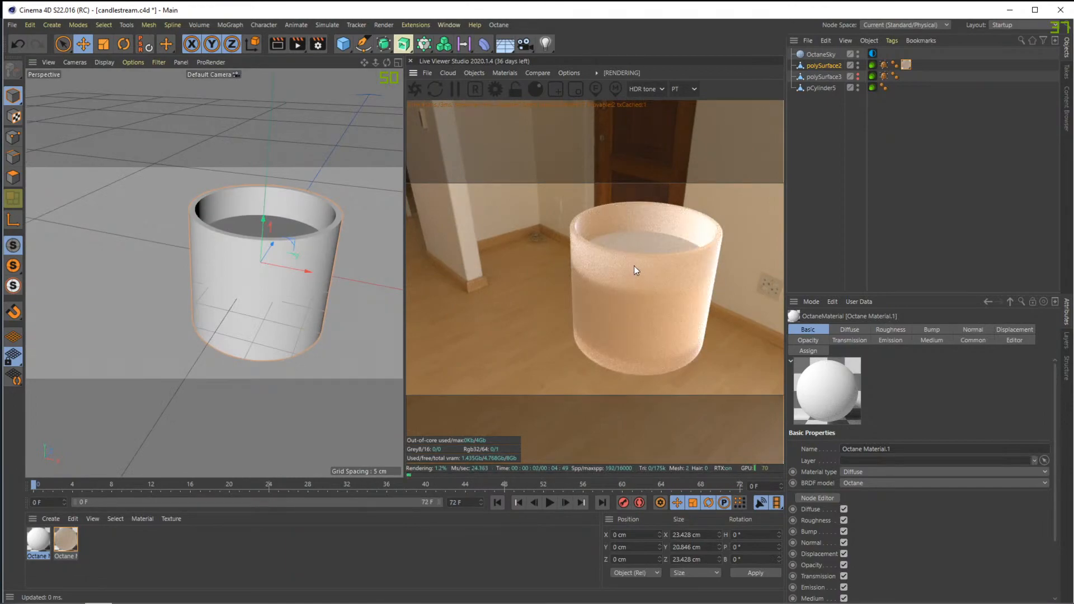
{"action": "left_click", "coordinate": [958, 593]}
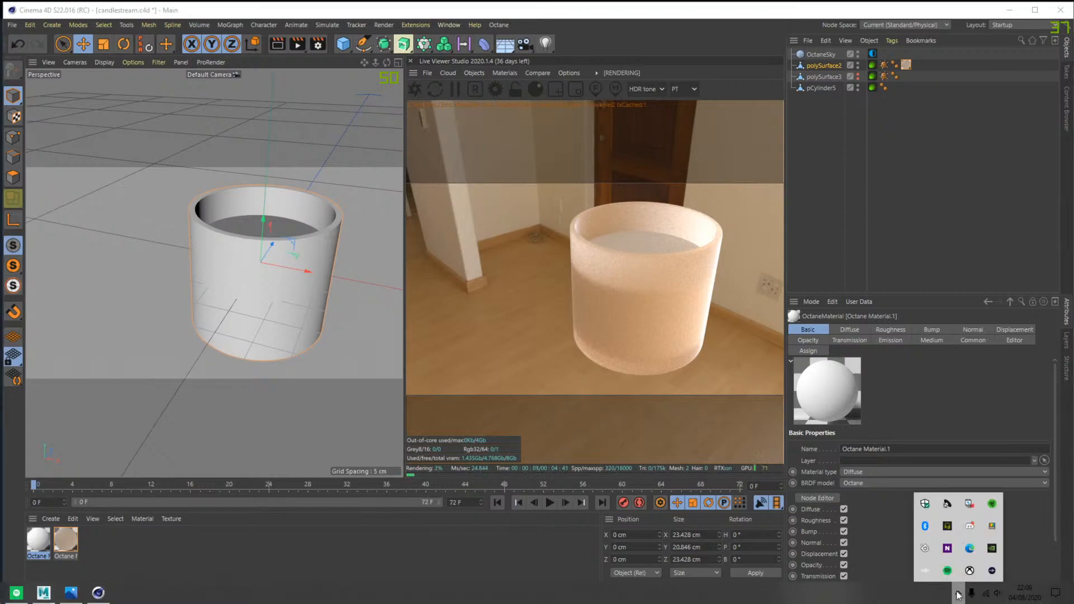
{"action": "left_click", "coordinate": [988, 529]}
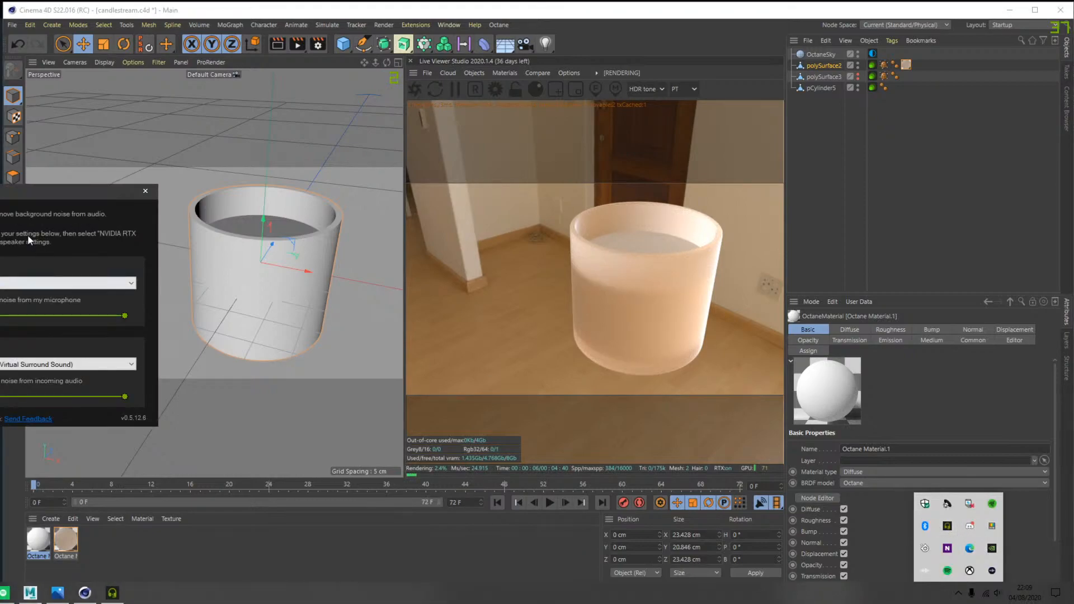
{"action": "left_click_drag", "start_coordinate": [10, 199], "coordinate": [339, 213]}
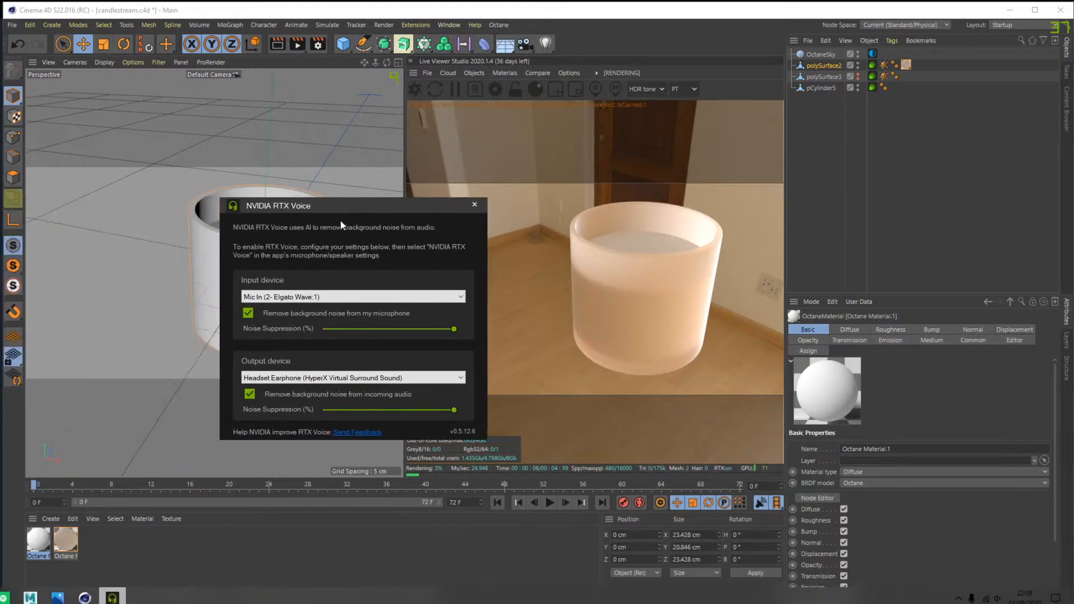
{"action": "left_click", "coordinate": [474, 205]}
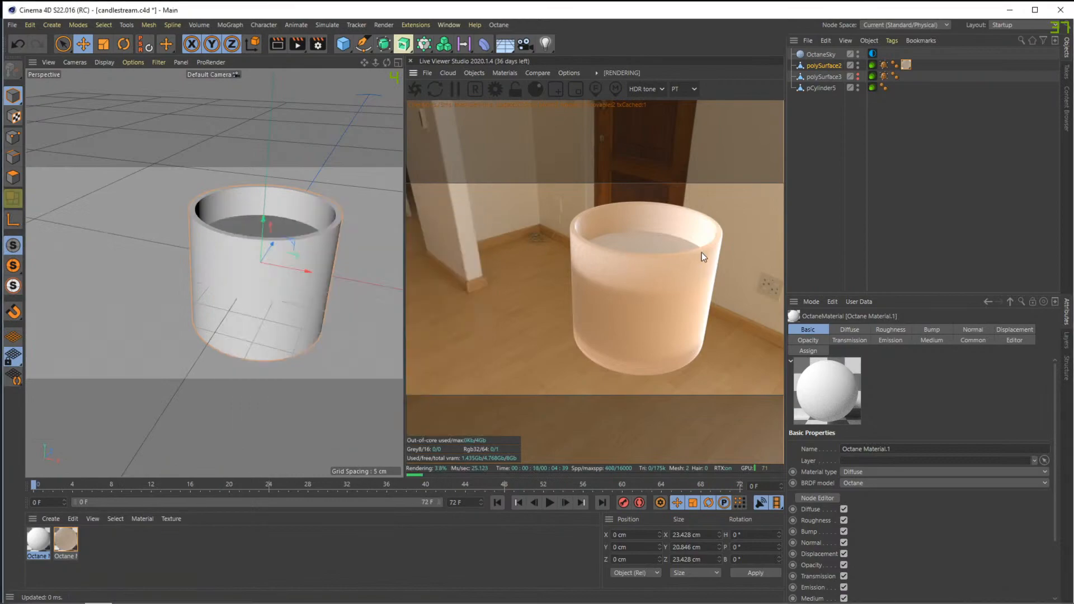
{"action": "left_click_drag", "start_coordinate": [694, 253], "coordinate": [695, 250]}
{"action": "middle_click_drag", "start_coordinate": [692, 251], "coordinate": [649, 253]}
{"action": "left_click_drag", "start_coordinate": [627, 321], "coordinate": [625, 257]}
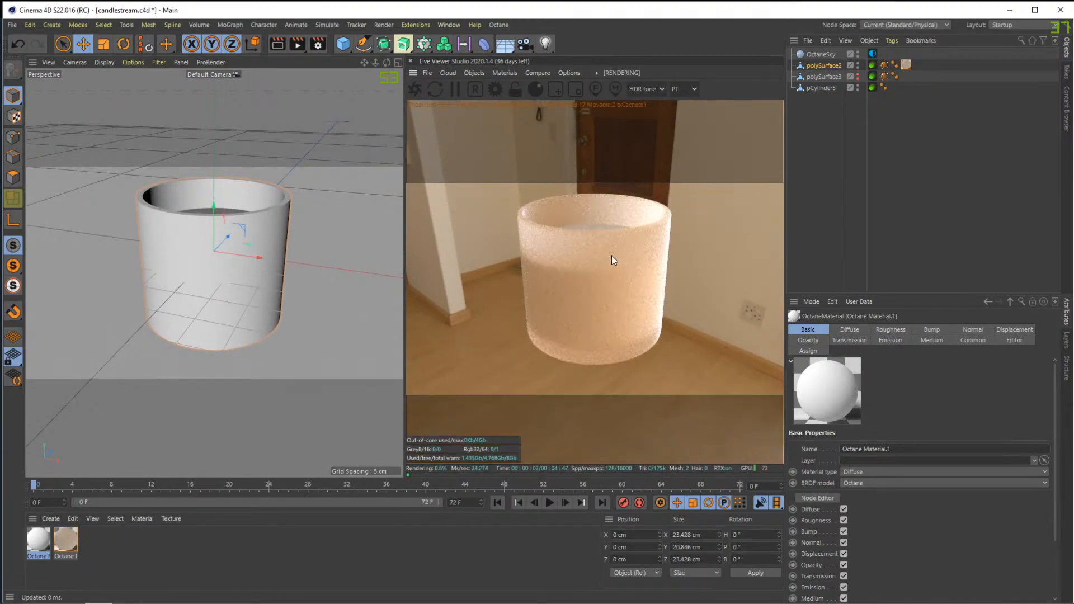
Warm the specular glass material's transmission colour to about RGB 1, 0.877, 0.748 in the node editor
{"action": "left_click_drag", "start_coordinate": [609, 251], "coordinate": [565, 274]}
{"action": "left_click", "coordinate": [66, 540]}
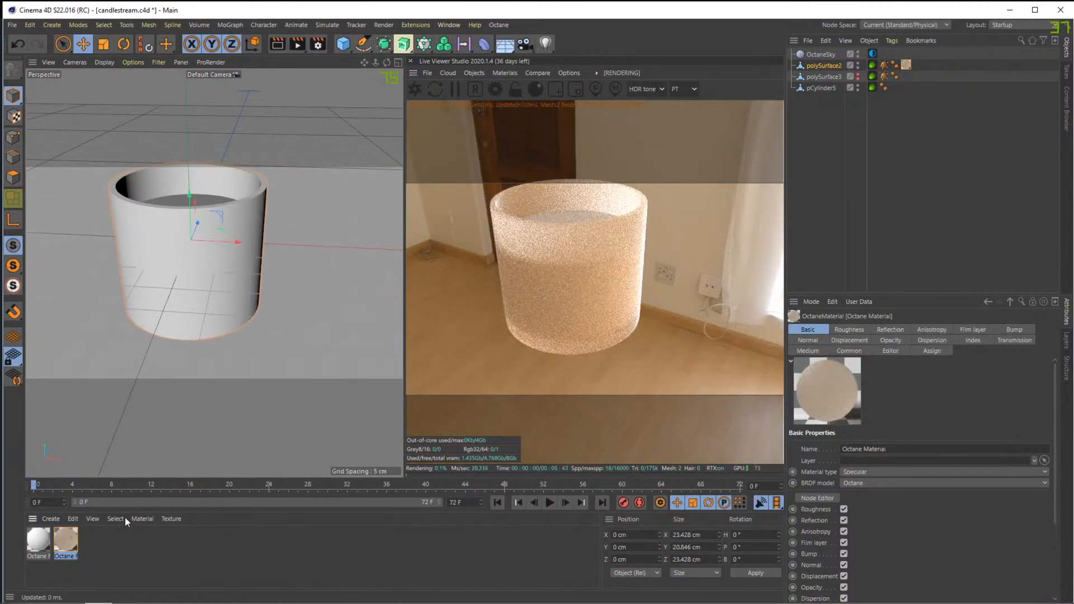
{"action": "left_click", "coordinate": [829, 498]}
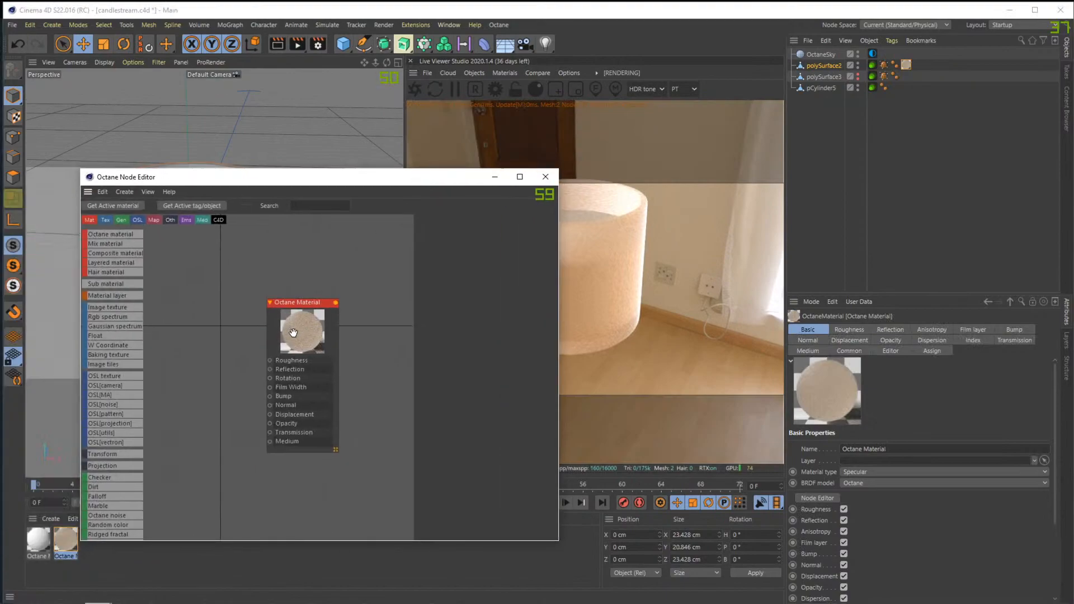
{"action": "left_click", "coordinate": [293, 332]}
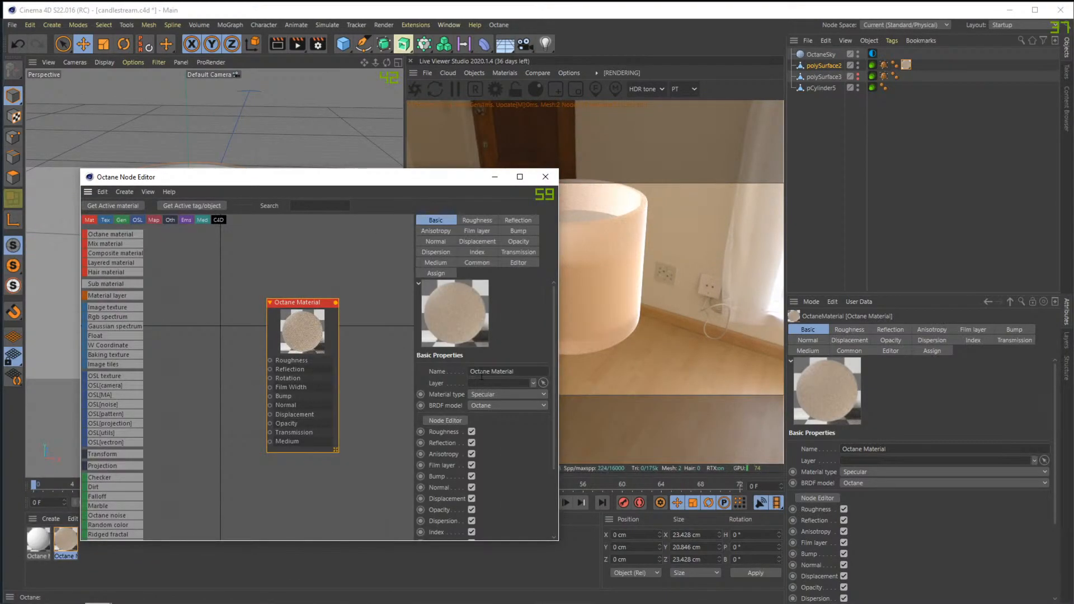
{"action": "left_click", "coordinate": [445, 252]}
{"action": "left_click", "coordinate": [518, 252]}
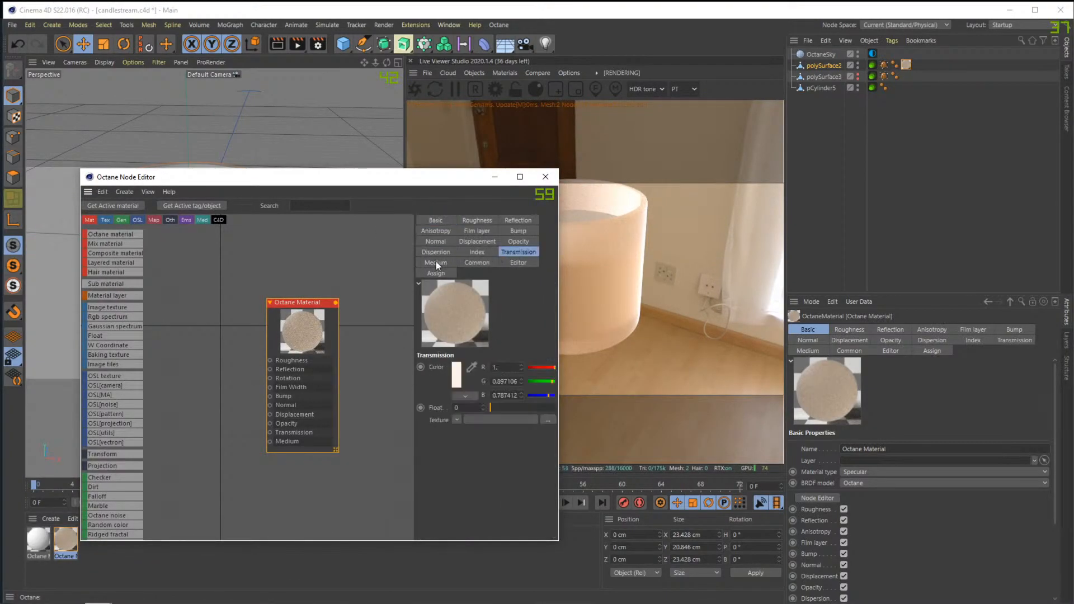
{"action": "left_click", "coordinate": [456, 376]}
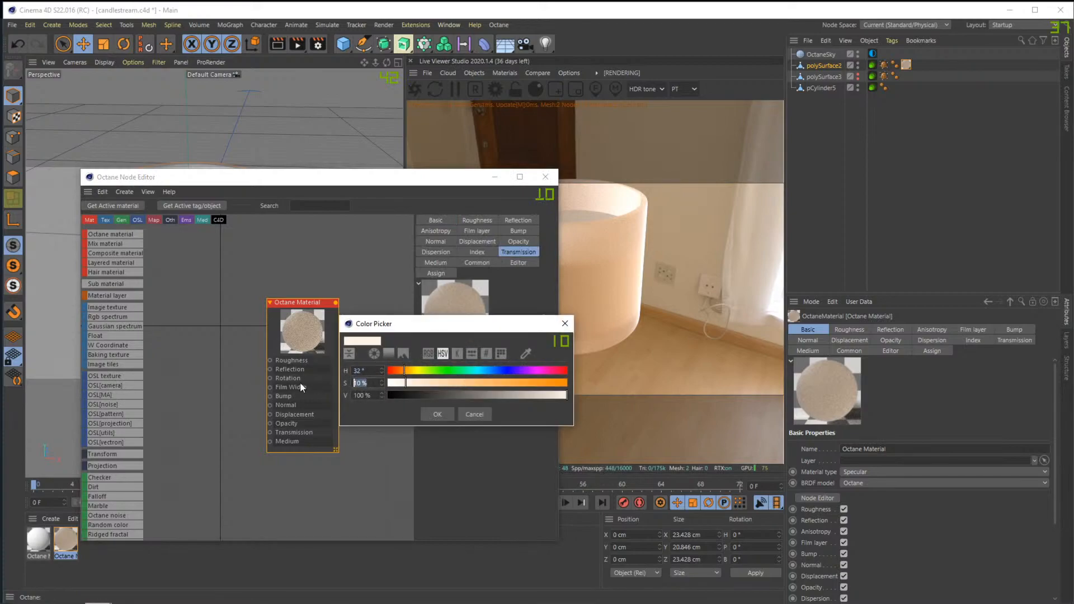
{"action": "left_click", "coordinate": [438, 414]}
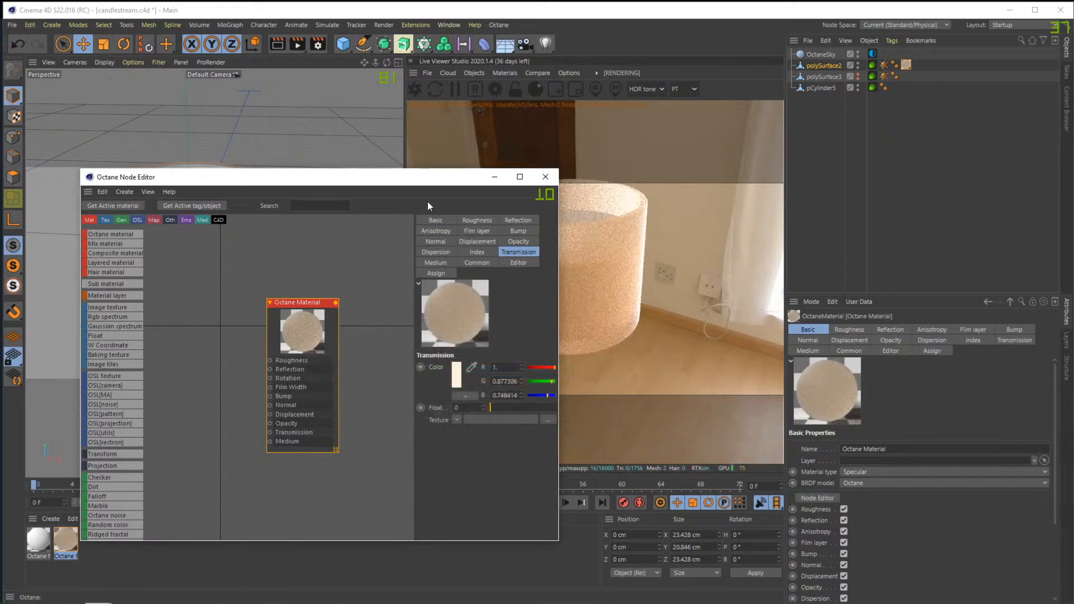
{"action": "left_click", "coordinate": [542, 183]}
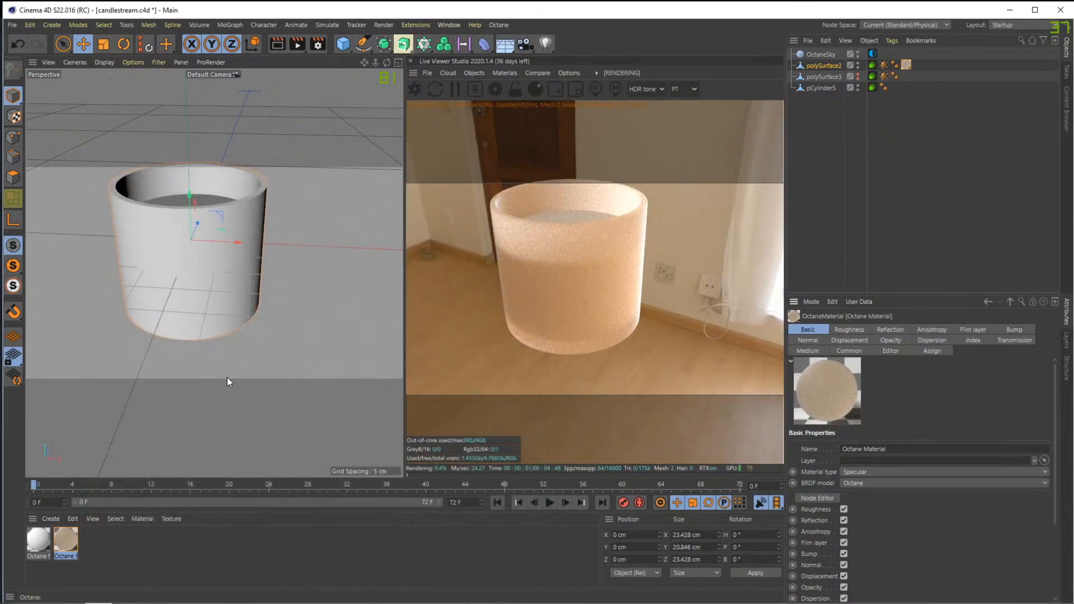
Apply the white diffuse material Octane Material.1 to the wax cylinder inside the jar
{"action": "left_click", "coordinate": [38, 540]}
{"action": "left_click_drag", "start_coordinate": [623, 327], "coordinate": [631, 300]}
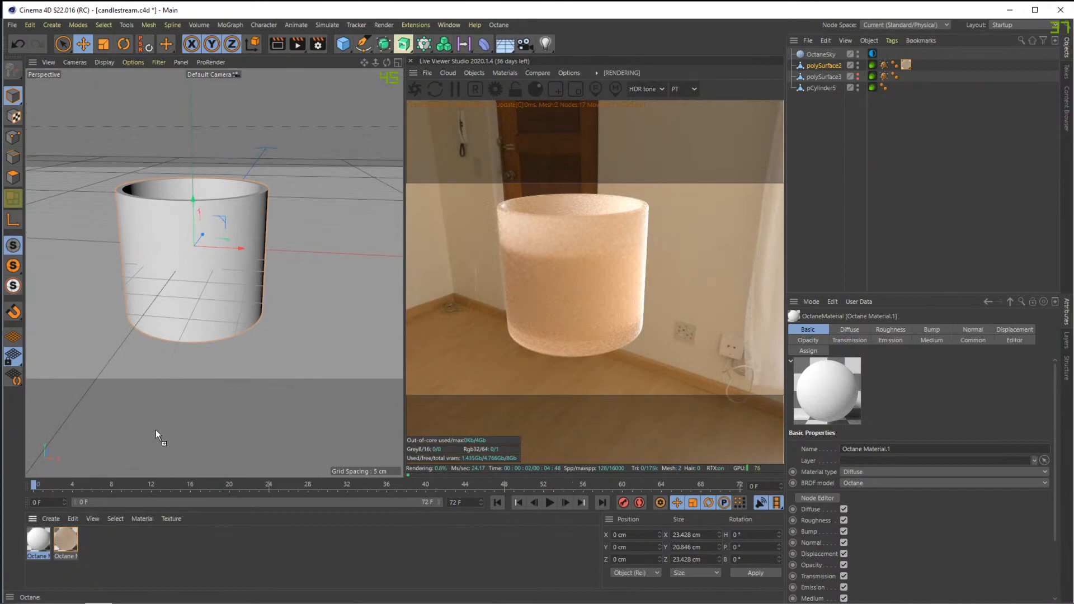
{"action": "left_click_drag", "start_coordinate": [594, 290], "coordinate": [595, 330]}
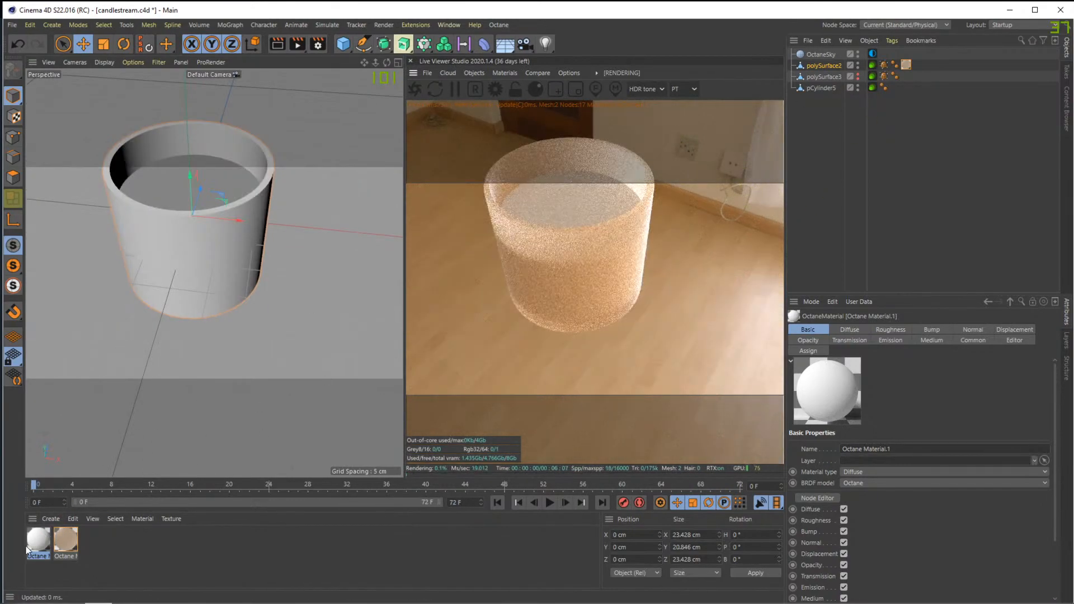
{"action": "left_click_drag", "start_coordinate": [47, 543], "coordinate": [196, 206]}
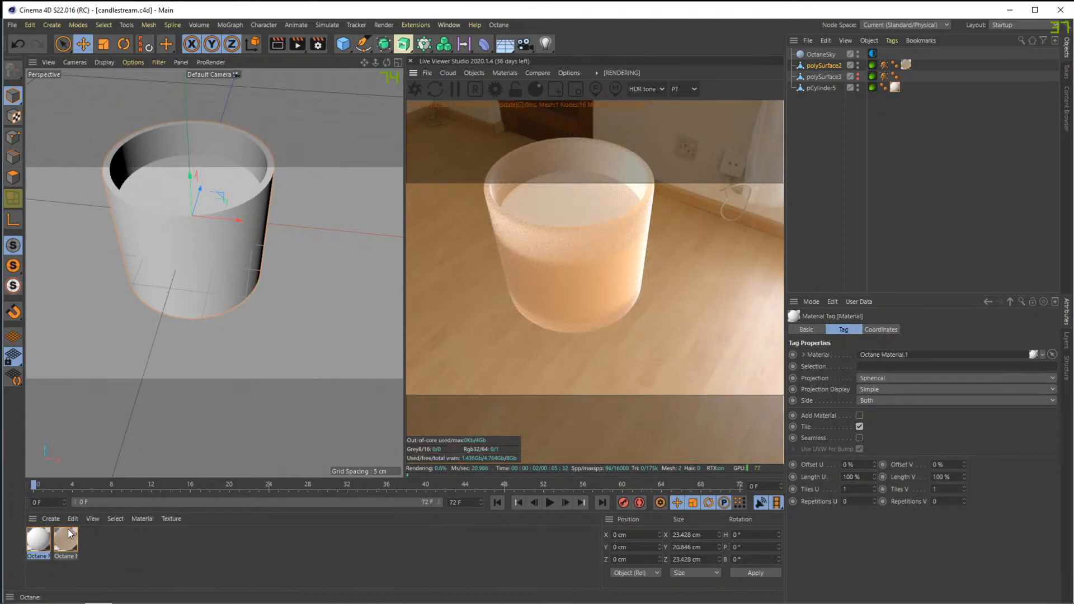
Open the white wax material in the node editor and change its material type to Glossy
{"action": "left_click", "coordinate": [38, 540]}
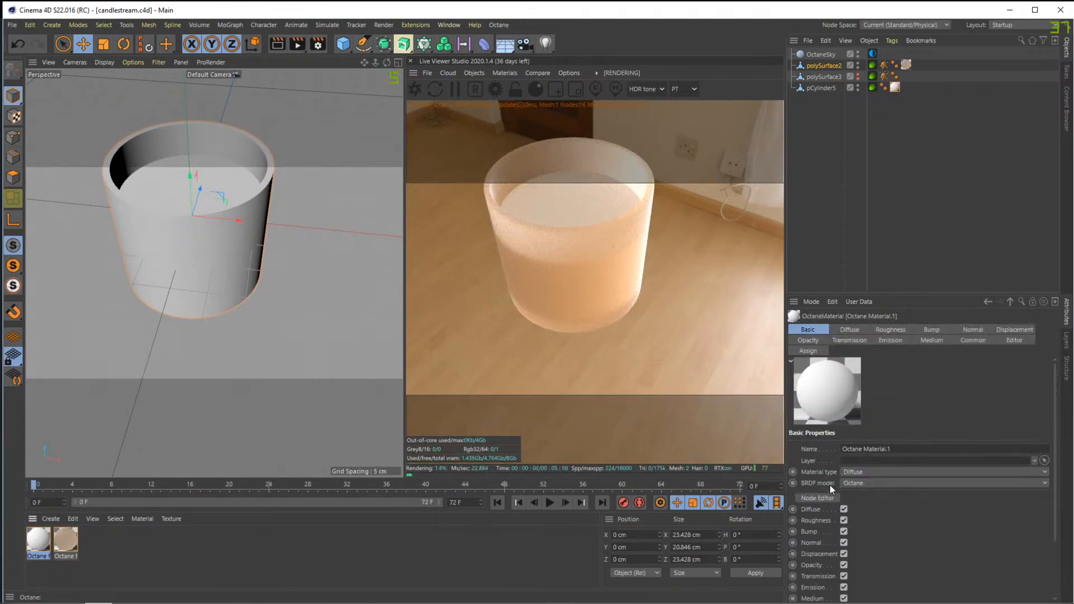
{"action": "left_click_drag", "start_coordinate": [511, 218], "coordinate": [281, 216]}
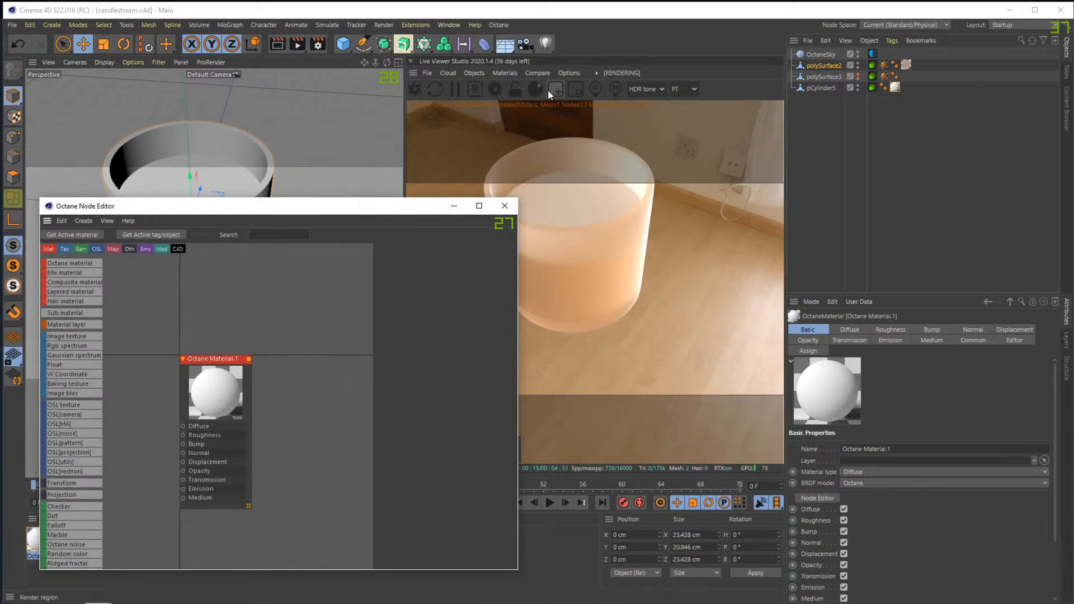
{"action": "left_click", "coordinate": [478, 75]}
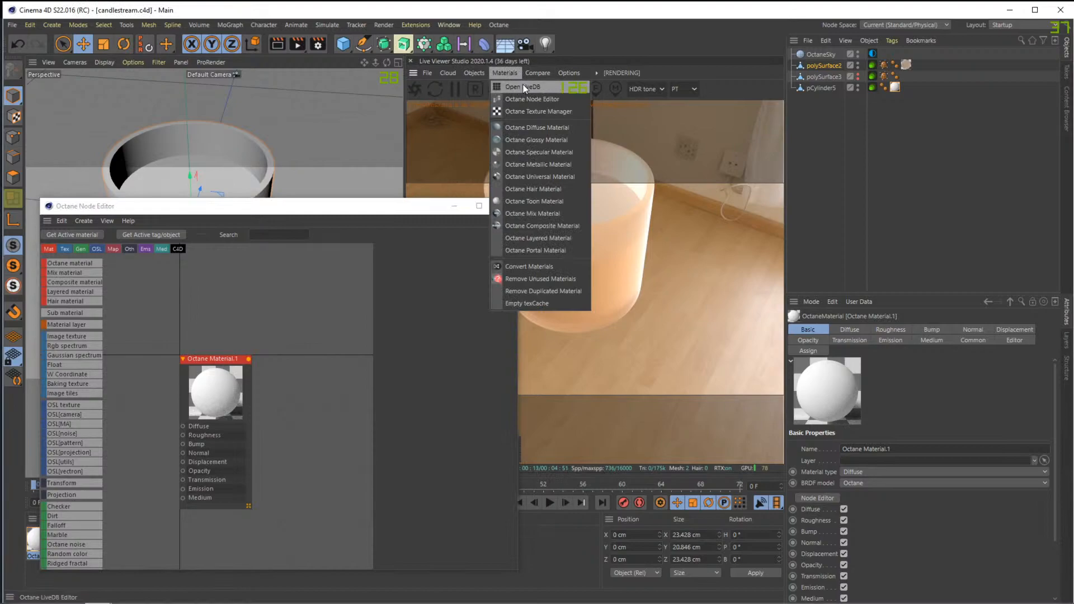
{"action": "left_click", "coordinate": [327, 197]}
{"action": "left_click_drag", "start_coordinate": [351, 208], "coordinate": [330, 143]}
{"action": "left_click", "coordinate": [196, 310]}
{"action": "mouse_move", "coordinate": [396, 143]}
{"action": "left_mouse_down"}
{"action": "mouse_move", "coordinate": [428, 359]}
{"action": "mouse_move", "coordinate": [384, 155]}
{"action": "left_mouse_up"}
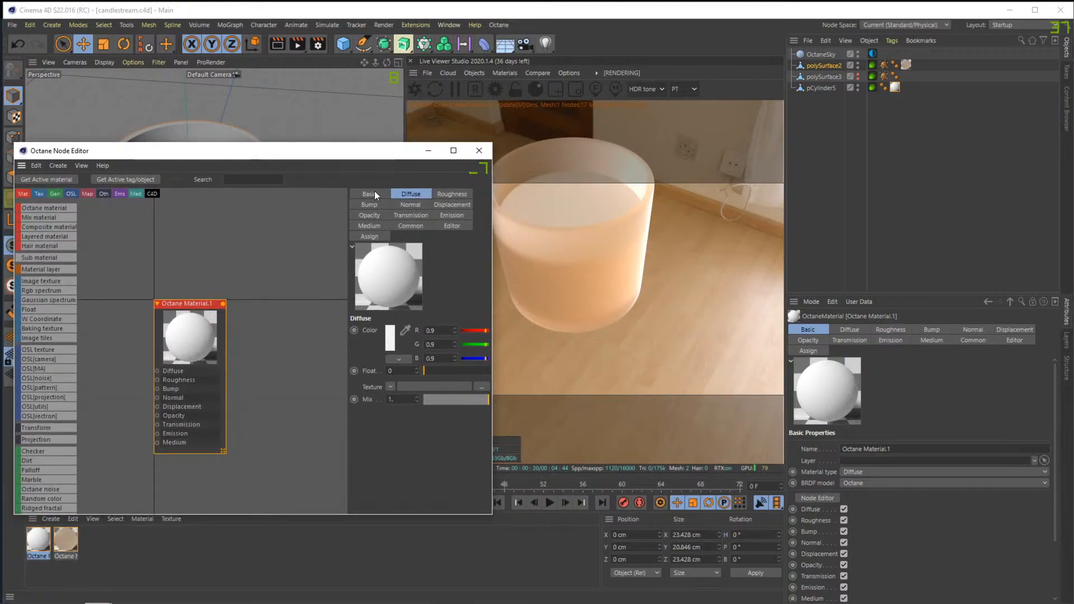
{"action": "left_click", "coordinate": [376, 195]}
{"action": "left_click", "coordinate": [425, 357]}
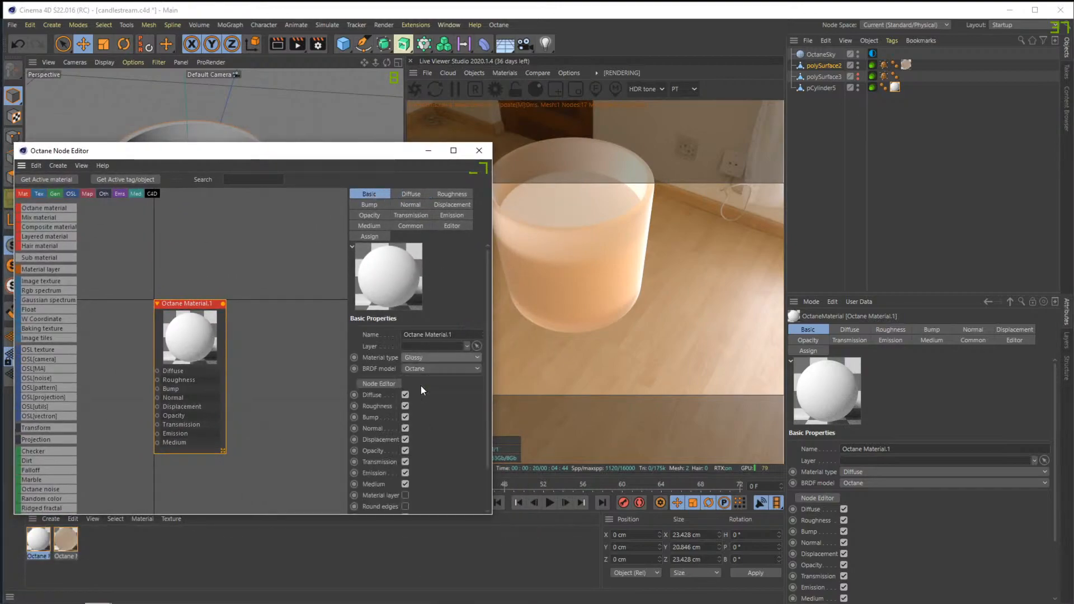
{"action": "left_click", "coordinate": [421, 385]}
Raise the roughness float value of the glossy wax material and close the node editor
{"action": "left_click", "coordinate": [421, 195]}
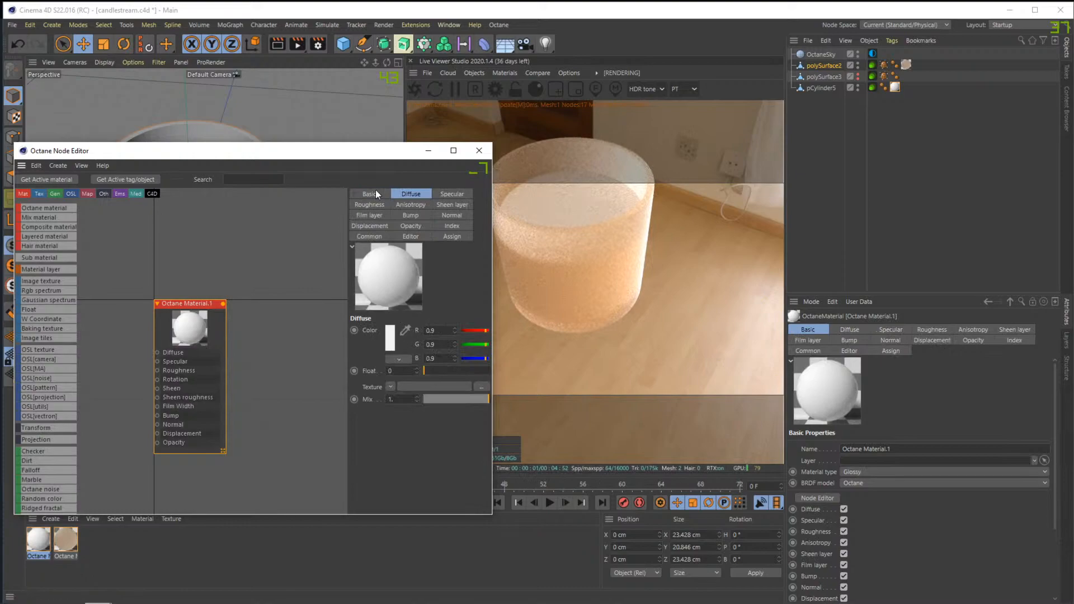
{"action": "left_click", "coordinate": [377, 205]}
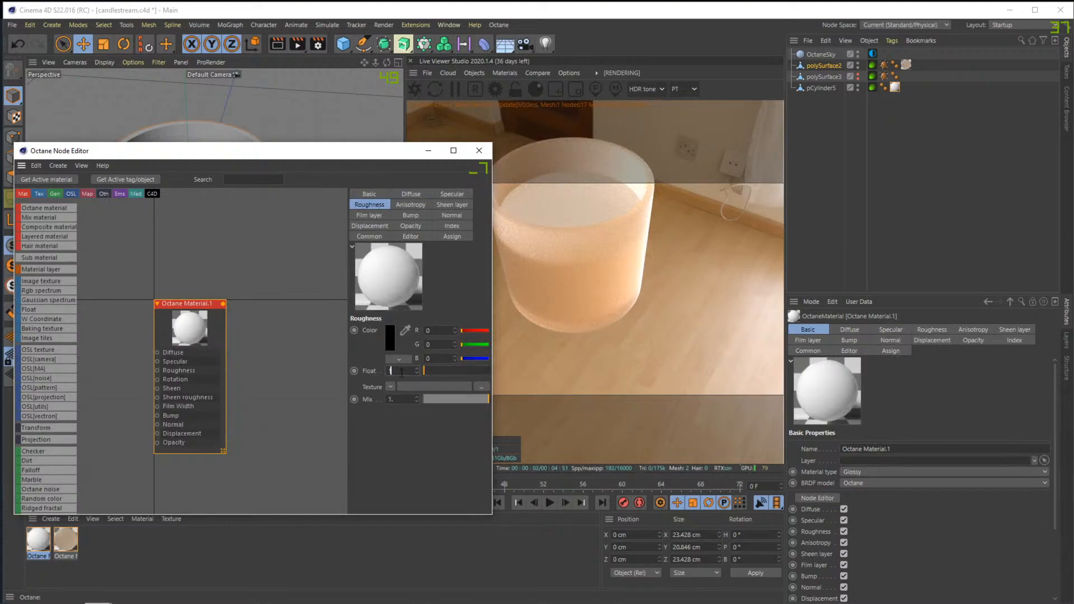
{"action": "key", "text": "Return"}
{"action": "left_click", "coordinate": [480, 151]}
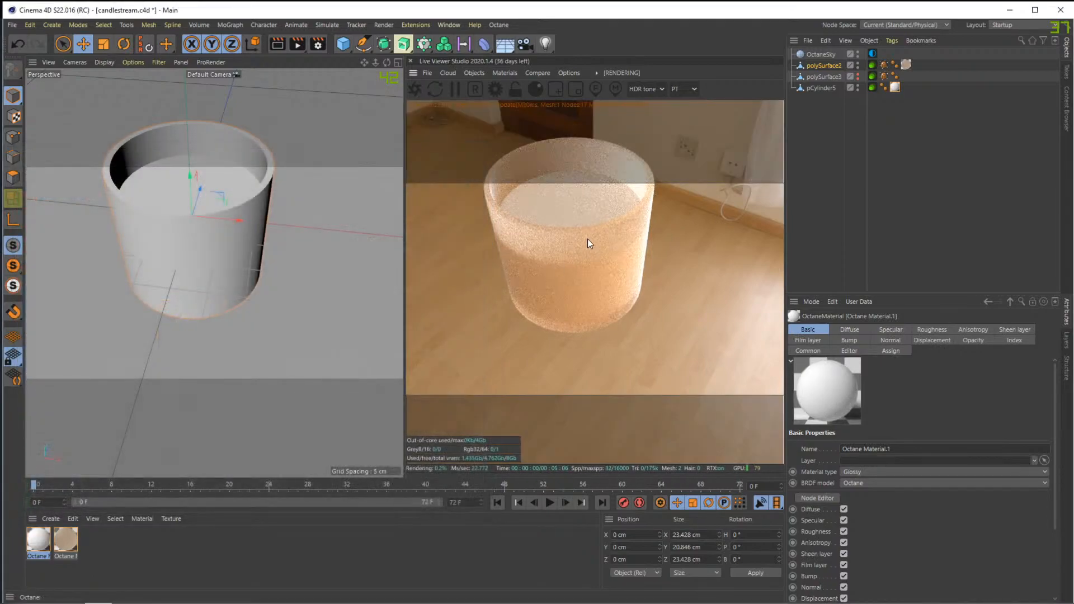
Make the hidden lid object polySurface3 visible on top of the jar and select it
{"action": "left_click_drag", "start_coordinate": [583, 230], "coordinate": [603, 281]}
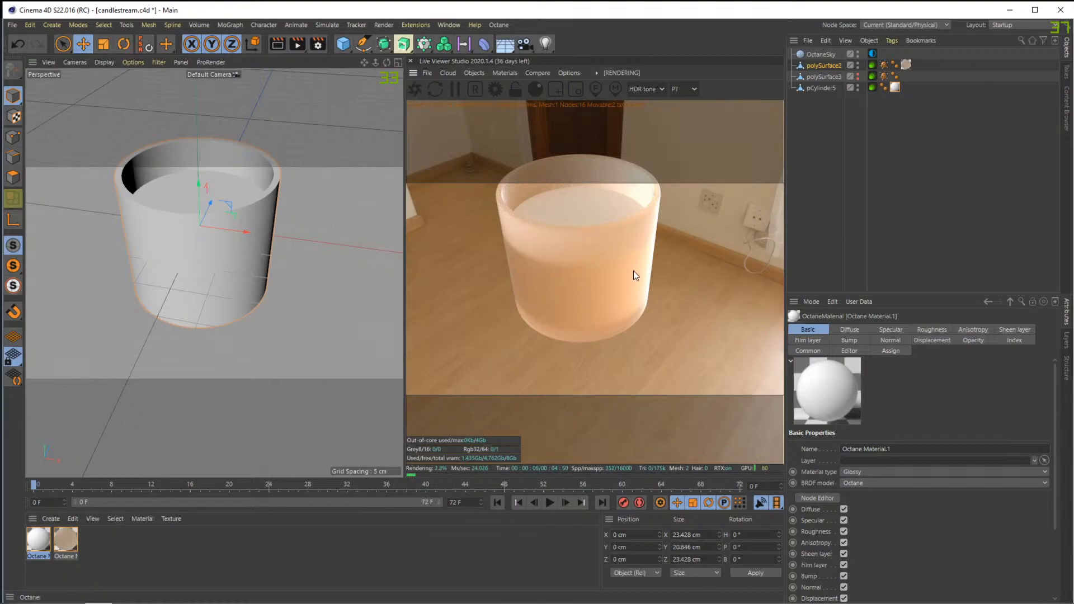
{"action": "left_click_drag", "start_coordinate": [624, 276], "coordinate": [620, 256]}
{"action": "middle_click_drag", "start_coordinate": [253, 225], "coordinate": [254, 240], "text": "alt"}
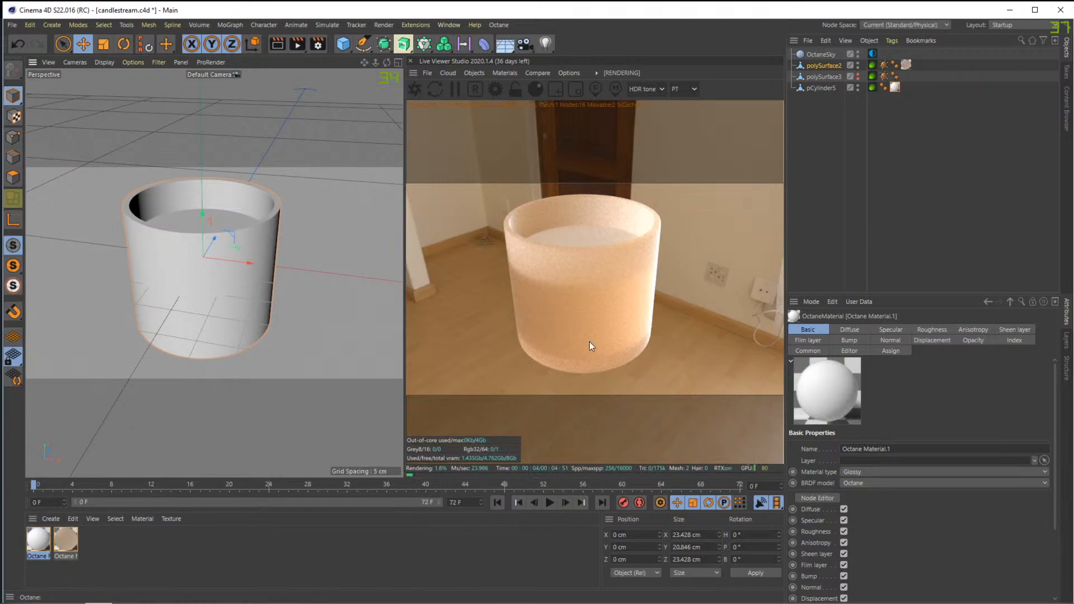
{"action": "left_click", "coordinate": [857, 76]}
{"action": "left_click", "coordinate": [820, 76]}
{"action": "left_click_drag", "start_coordinate": [513, 276], "coordinate": [476, 80]}
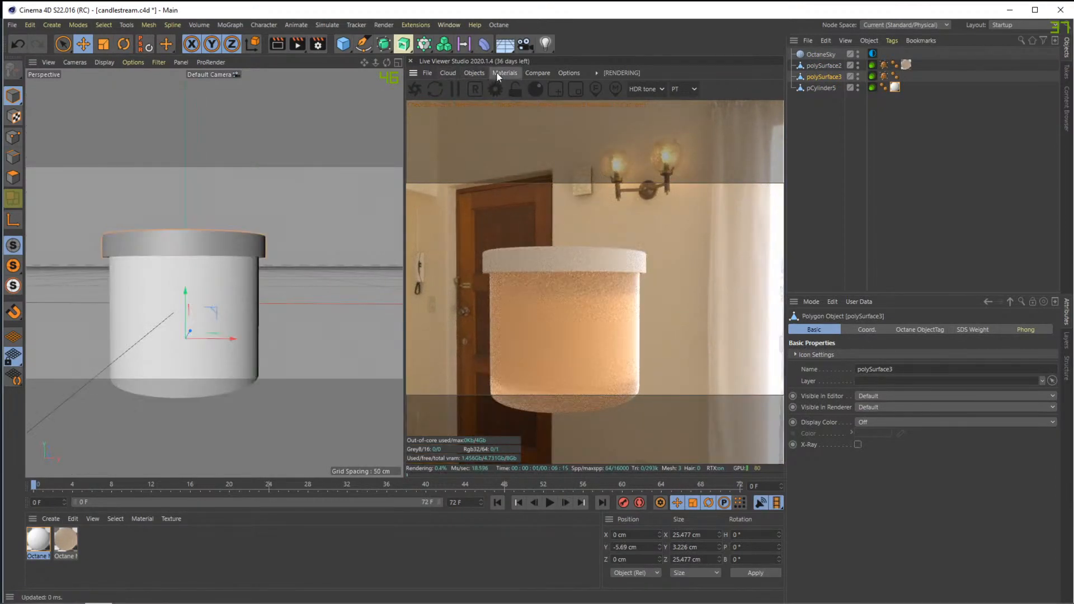
Search the LiveDB material library for "gold", download the first Gold material into the scene and close the library
{"action": "left_click", "coordinate": [497, 73]}
{"action": "left_click", "coordinate": [521, 165]}
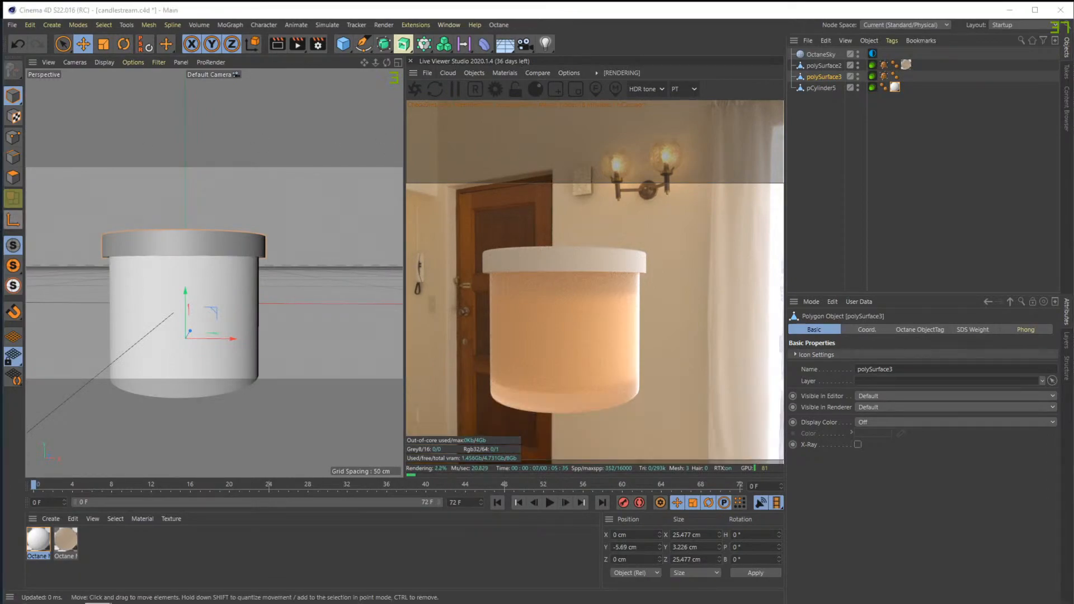
{"action": "left_click_drag", "start_coordinate": [423, 386], "coordinate": [797, 603]}
{"action": "left_click_drag", "start_coordinate": [639, 6], "coordinate": [566, 97]}
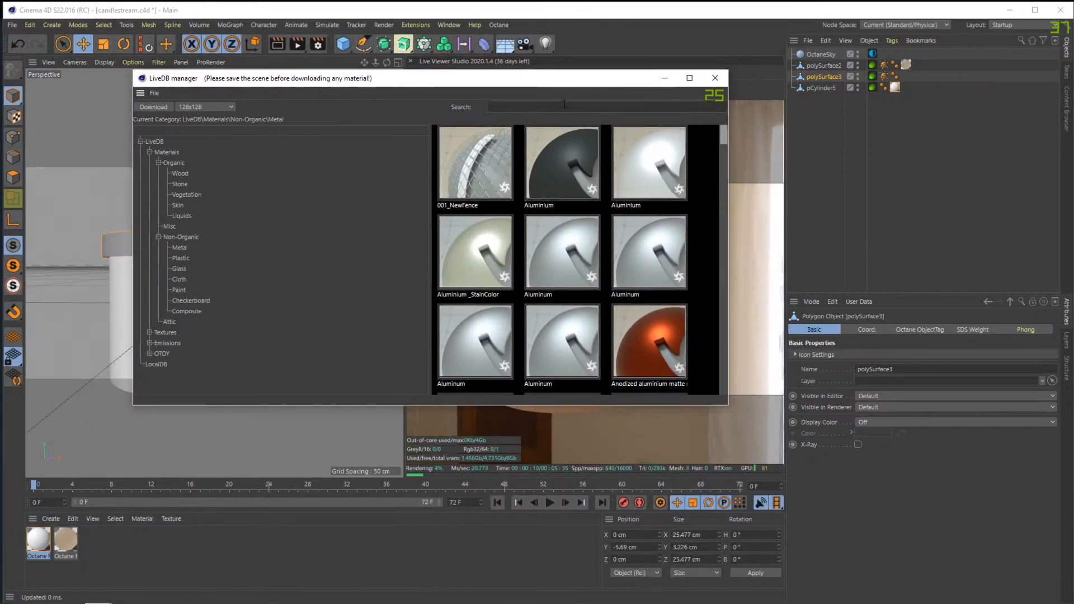
{"action": "left_click", "coordinate": [564, 105]}
{"action": "type", "text": "gold"}
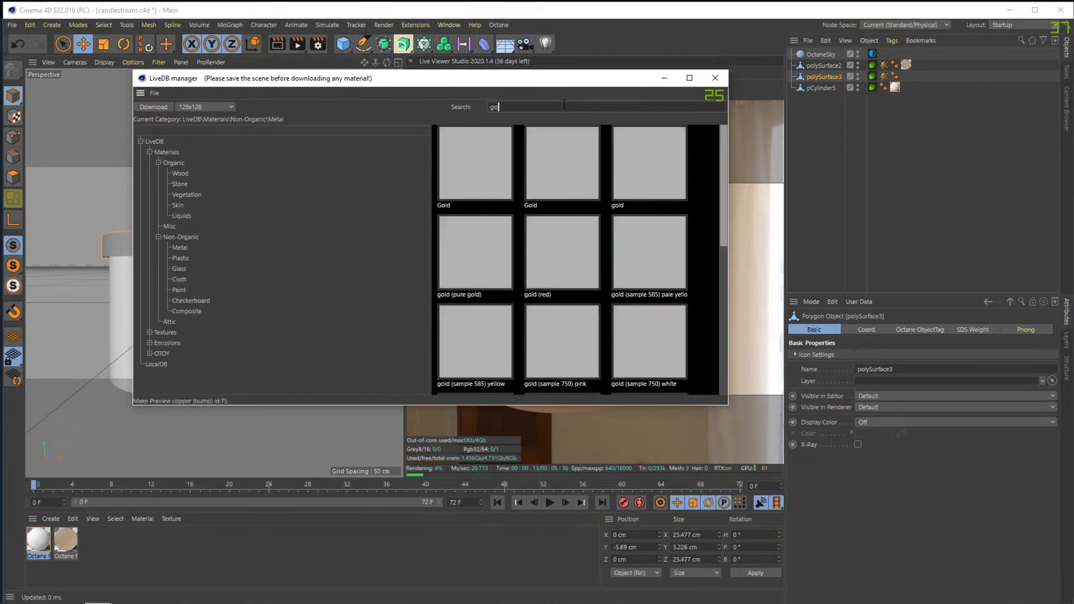
{"action": "right_click", "coordinate": [476, 172]}
{"action": "left_click", "coordinate": [524, 195]}
{"action": "left_click_drag", "start_coordinate": [583, 78], "coordinate": [565, 171]}
{"action": "left_click", "coordinate": [699, 171]}
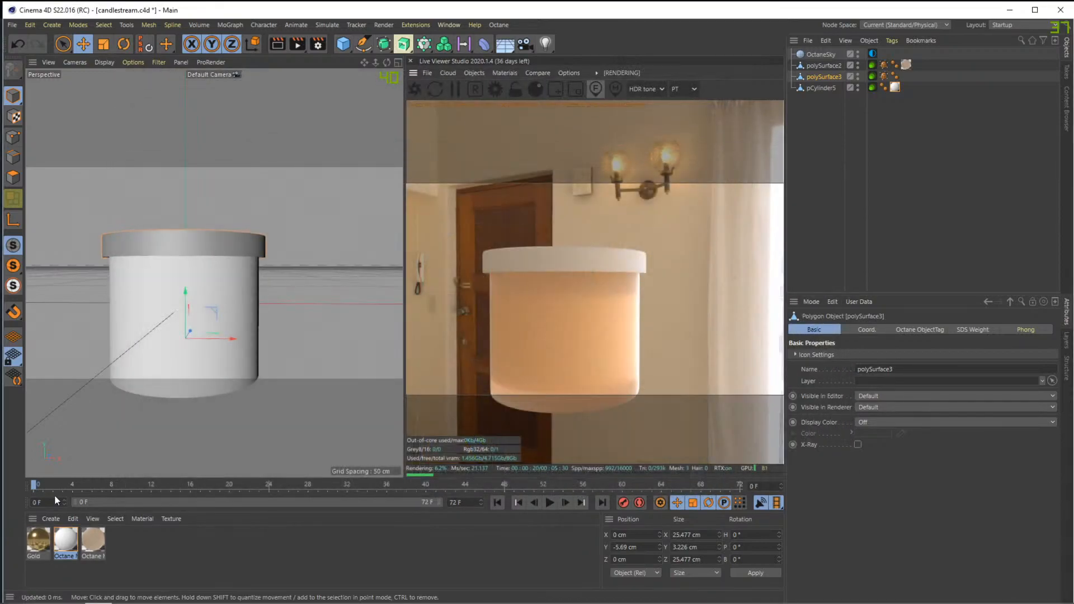
Apply the downloaded Gold material to the jar's lid
{"action": "left_click", "coordinate": [38, 539]}
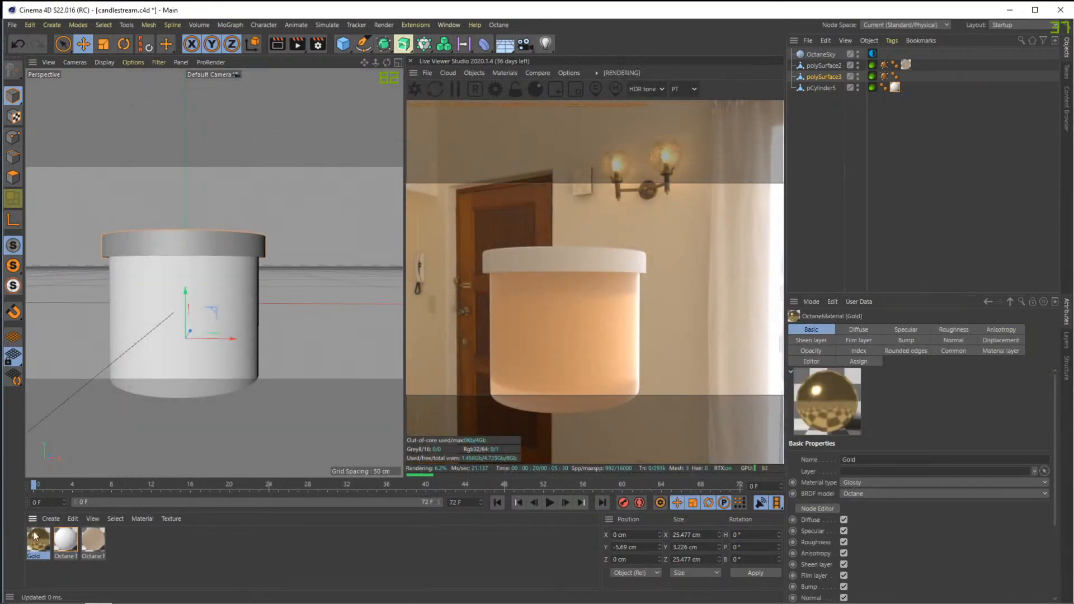
{"action": "left_click_drag", "start_coordinate": [38, 539], "coordinate": [195, 293]}
{"action": "scroll", "coordinate": [191, 271], "scroll_direction": "down", "scroll_amount": 3}
Scale the gold lid down uniformly to about 24.94 cm wide and 3.16 cm high
{"action": "key", "text": "t"}
{"action": "scroll", "coordinate": [167, 285], "scroll_direction": "up", "scroll_amount": 5}
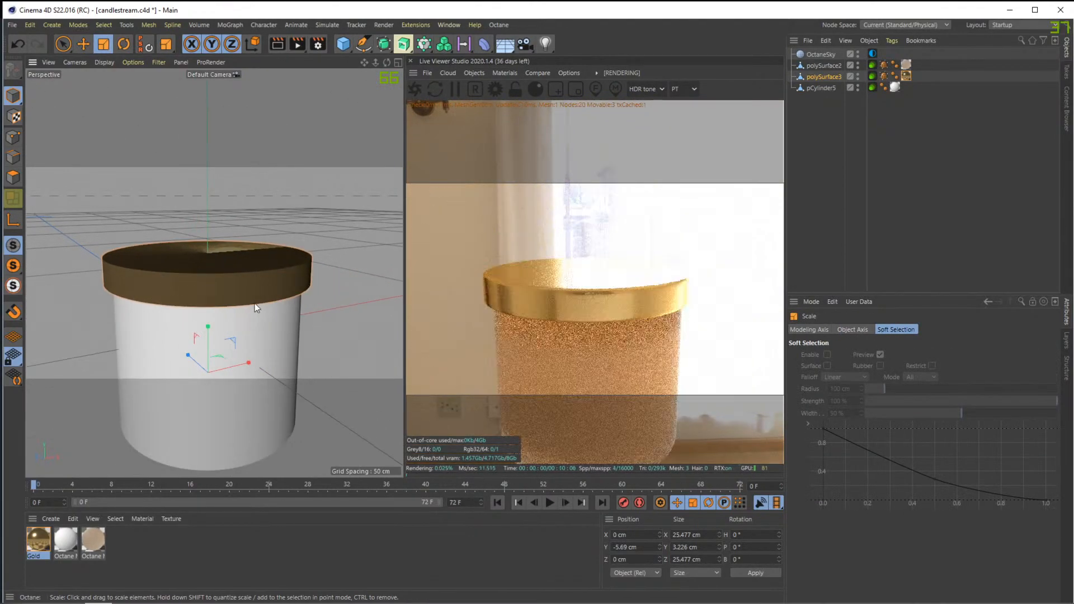
{"action": "left_click_drag", "start_coordinate": [250, 326], "coordinate": [272, 288]}
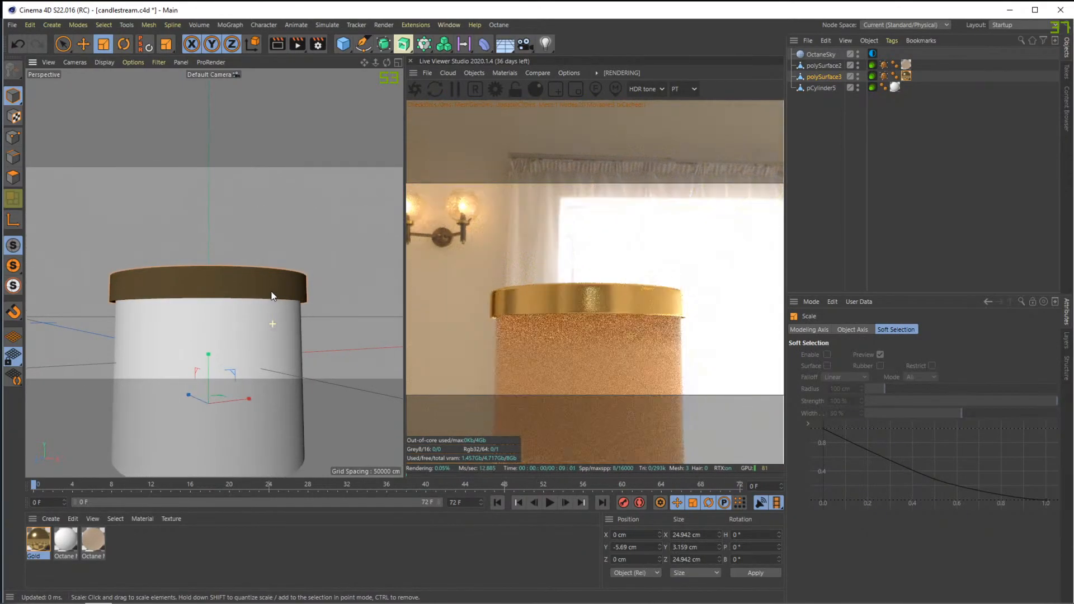
Move the gold lid up along the vertical axis to a Y position of about -5.274 cm
{"action": "key", "text": "e"}
{"action": "left_click_drag", "start_coordinate": [210, 357], "coordinate": [243, 329]}
{"action": "scroll", "coordinate": [257, 324], "scroll_direction": "down", "scroll_amount": 5}
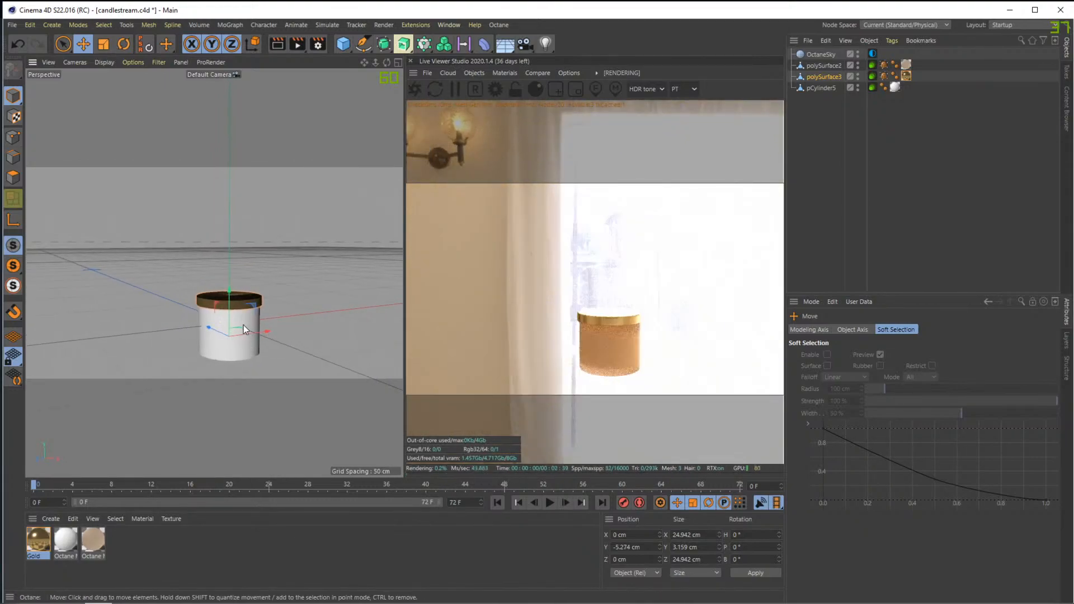
{"action": "scroll", "coordinate": [238, 324], "scroll_direction": "up", "scroll_amount": 6}
{"action": "left_click_drag", "start_coordinate": [226, 266], "coordinate": [216, 296], "text": "alt"}
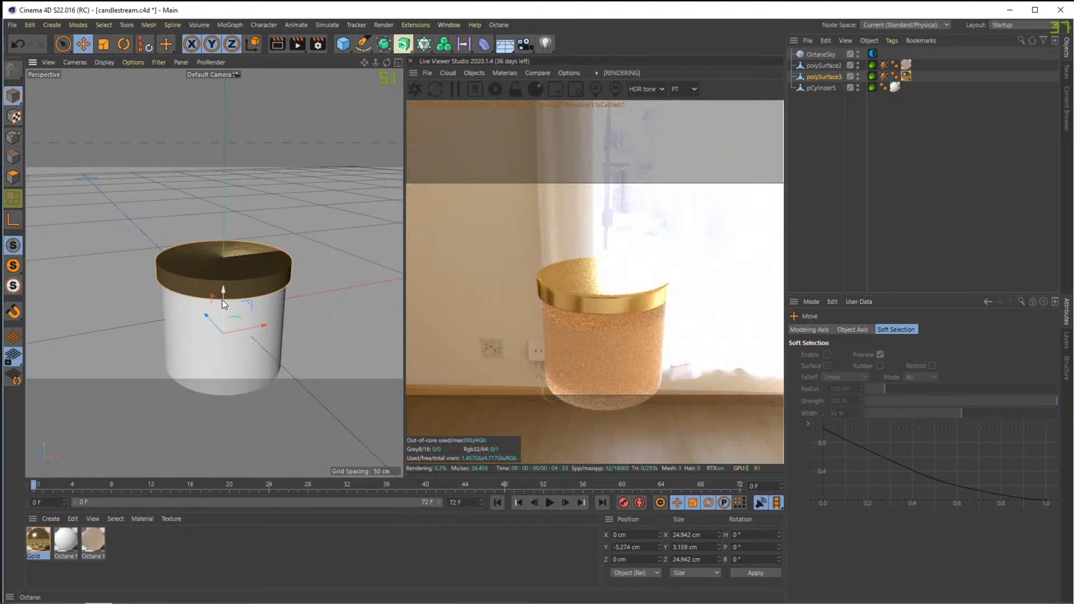
{"action": "left_click_drag", "start_coordinate": [255, 274], "coordinate": [247, 280], "text": "alt"}
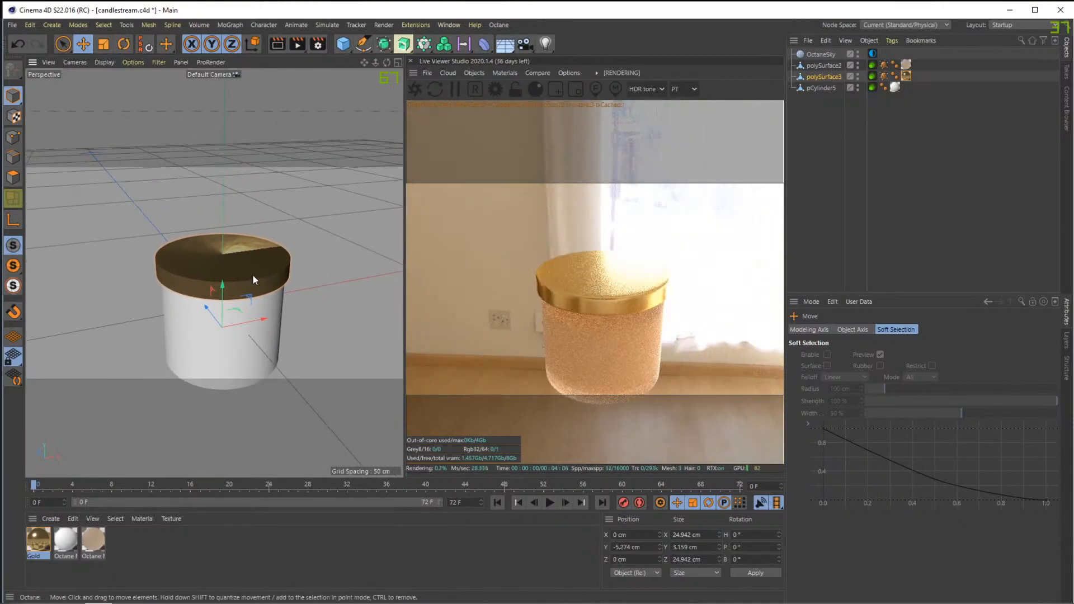
Select the jar body and switch to polygon editing mode
{"action": "left_click", "coordinate": [277, 311]}
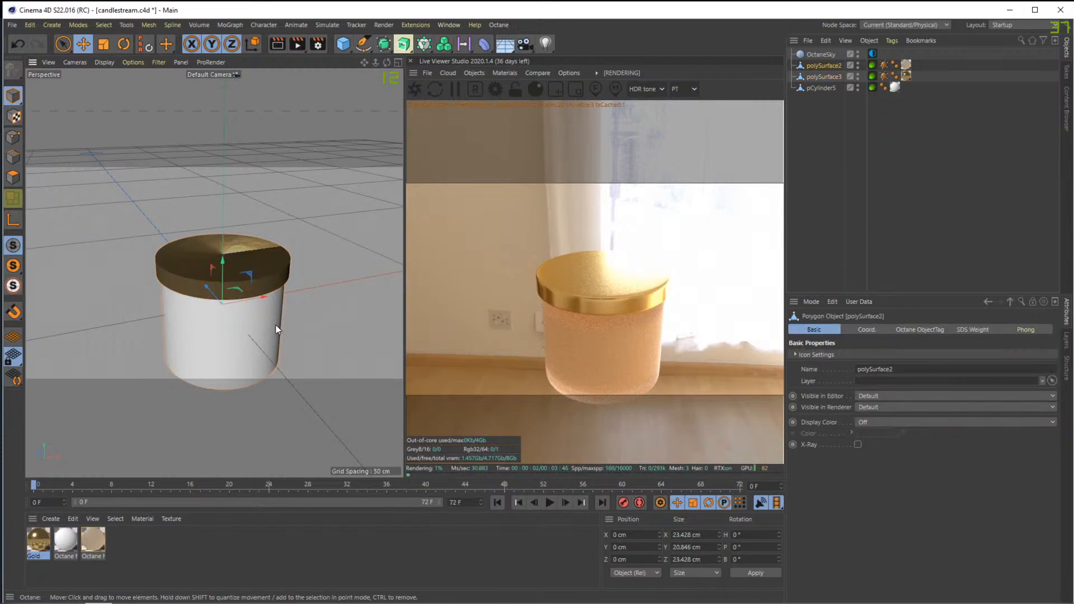
{"action": "left_click_drag", "start_coordinate": [267, 342], "coordinate": [217, 250], "text": "alt"}
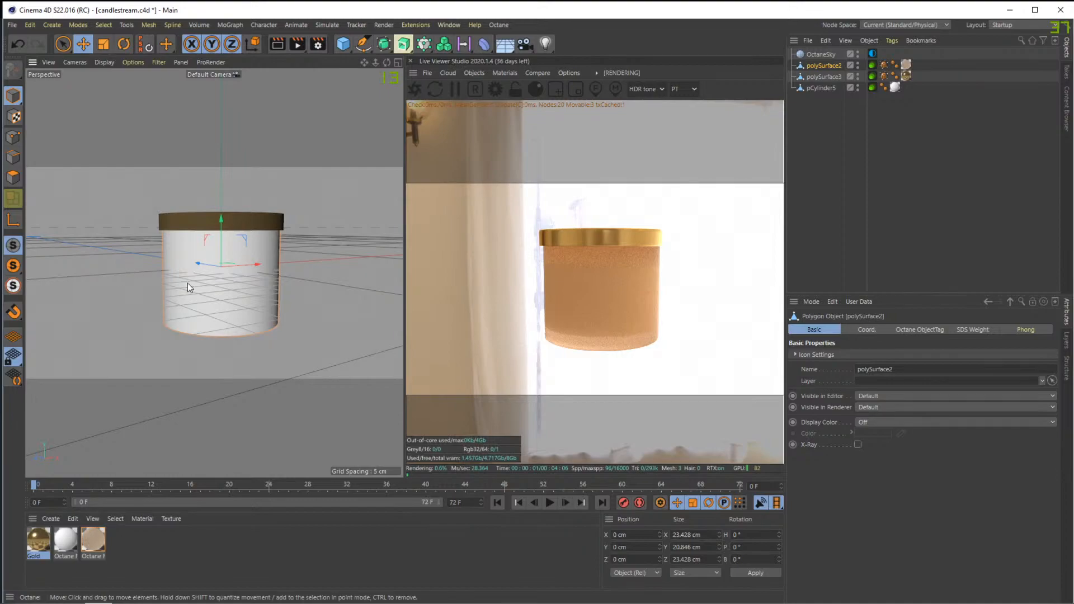
{"action": "left_click", "coordinate": [13, 177]}
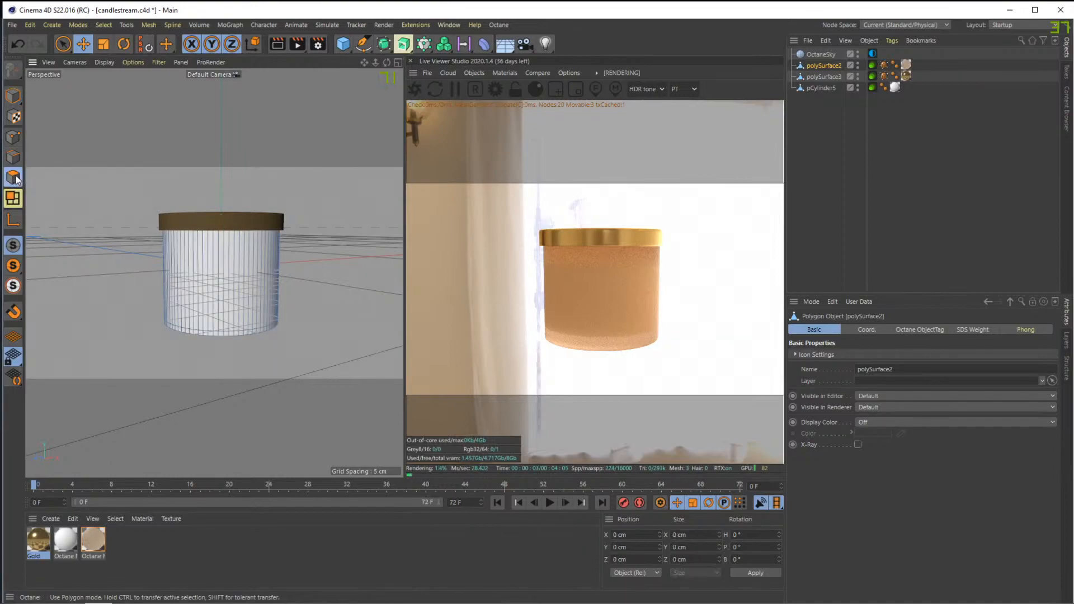
{"action": "left_click_drag", "start_coordinate": [220, 277], "coordinate": [290, 246], "text": "alt"}
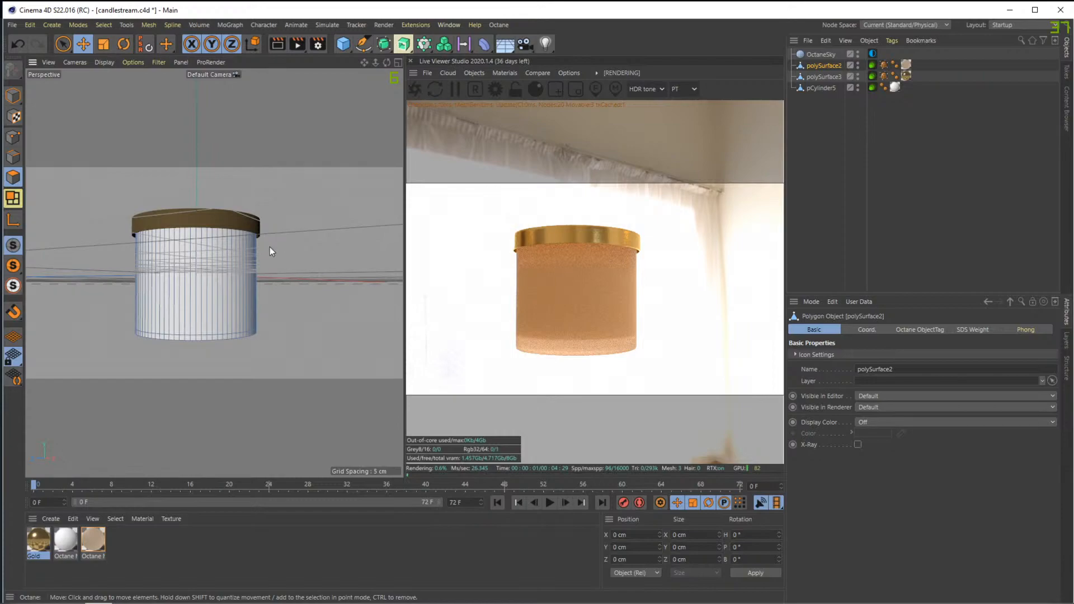
Cut two horizontal edge loops around the jar body with Loop/Path Cut, one near the lid and one in the lower half
{"action": "left_click", "coordinate": [196, 271]}
{"action": "right_click", "coordinate": [196, 271]}
{"action": "left_click", "coordinate": [176, 264]}
{"action": "left_click", "coordinate": [206, 261]}
{"action": "right_click", "coordinate": [206, 260]}
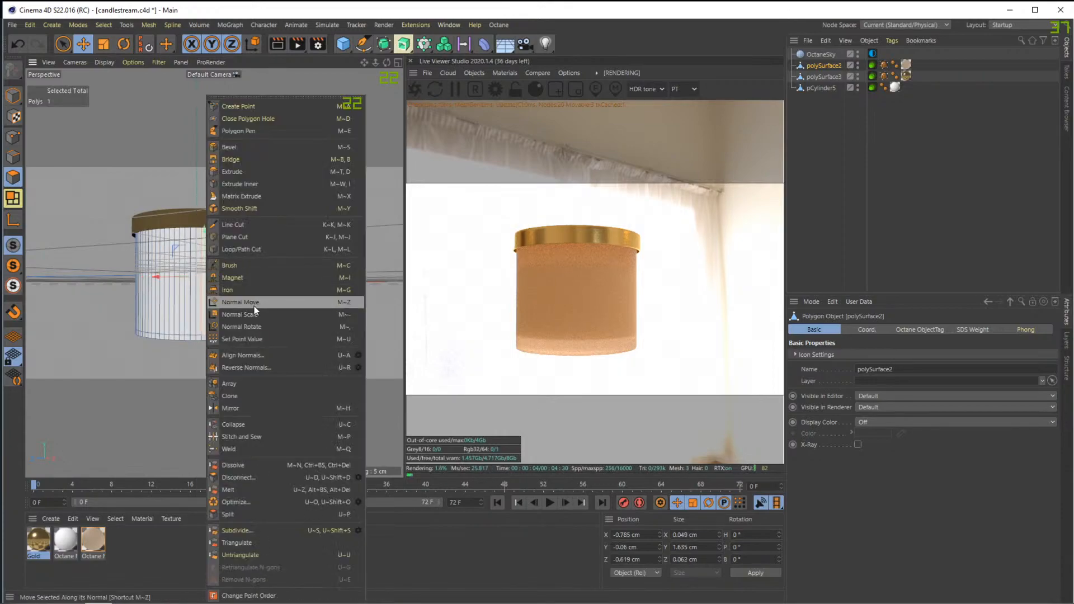
{"action": "left_click", "coordinate": [253, 251]}
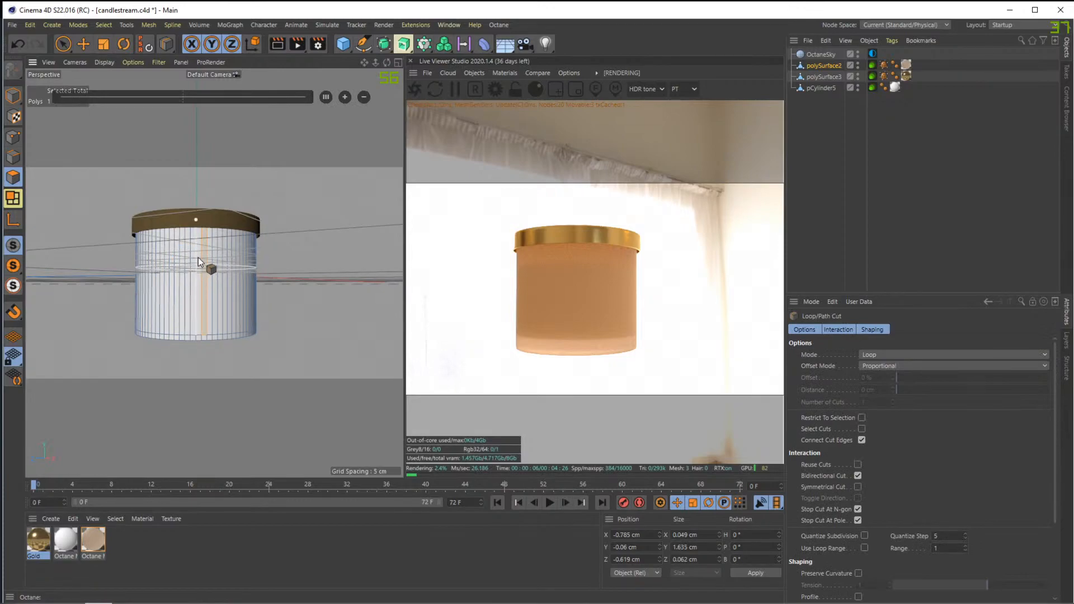
{"action": "left_click_drag", "start_coordinate": [213, 267], "coordinate": [190, 266], "text": "alt"}
{"action": "left_click", "coordinate": [170, 240]}
{"action": "left_click", "coordinate": [170, 297]}
{"action": "key", "text": "e"}
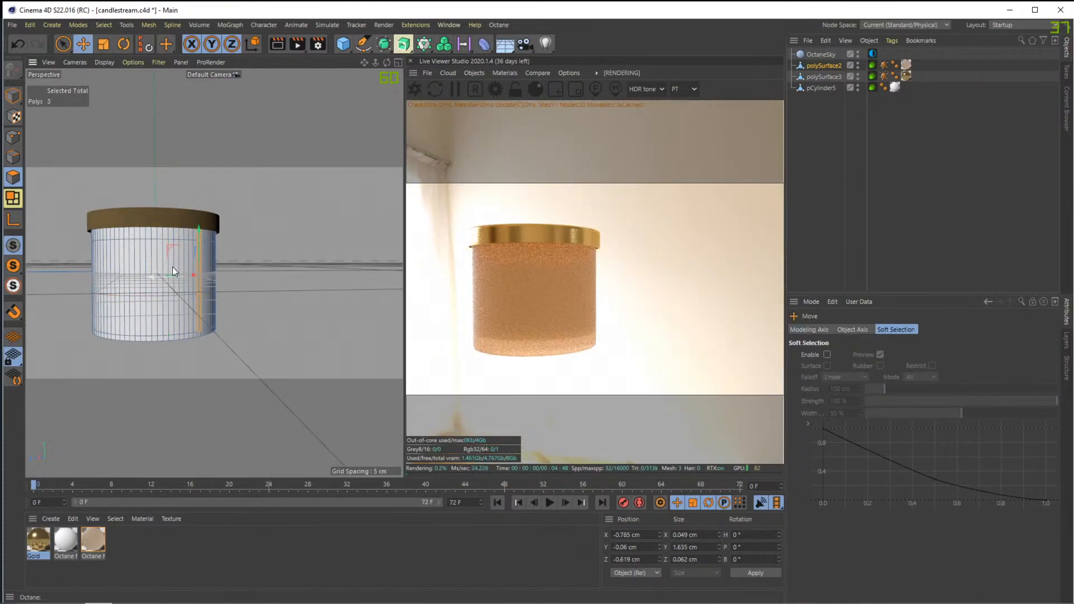
Move the jar body's lower edge loop slightly down to a Y position of about -0.465 cm and return to polygon mode
{"action": "key", "text": "ctrl+z"}
{"action": "right_click", "coordinate": [167, 286]}
{"action": "left_click", "coordinate": [126, 259]}
{"action": "left_click", "coordinate": [20, 156]}
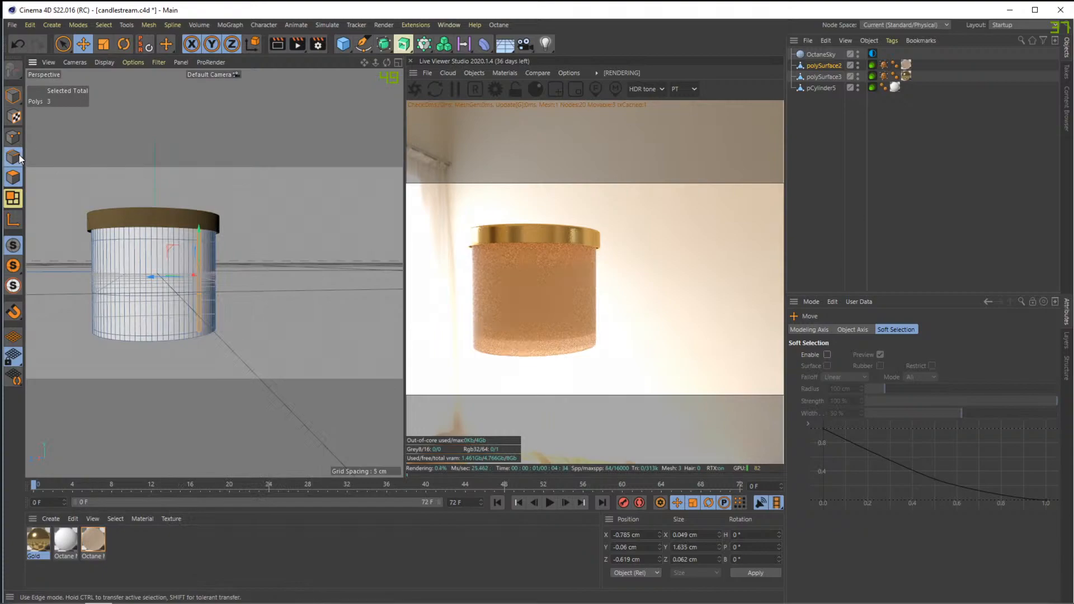
{"action": "double_click", "coordinate": [159, 296]}
{"action": "left_click_drag", "start_coordinate": [156, 258], "coordinate": [163, 264]}
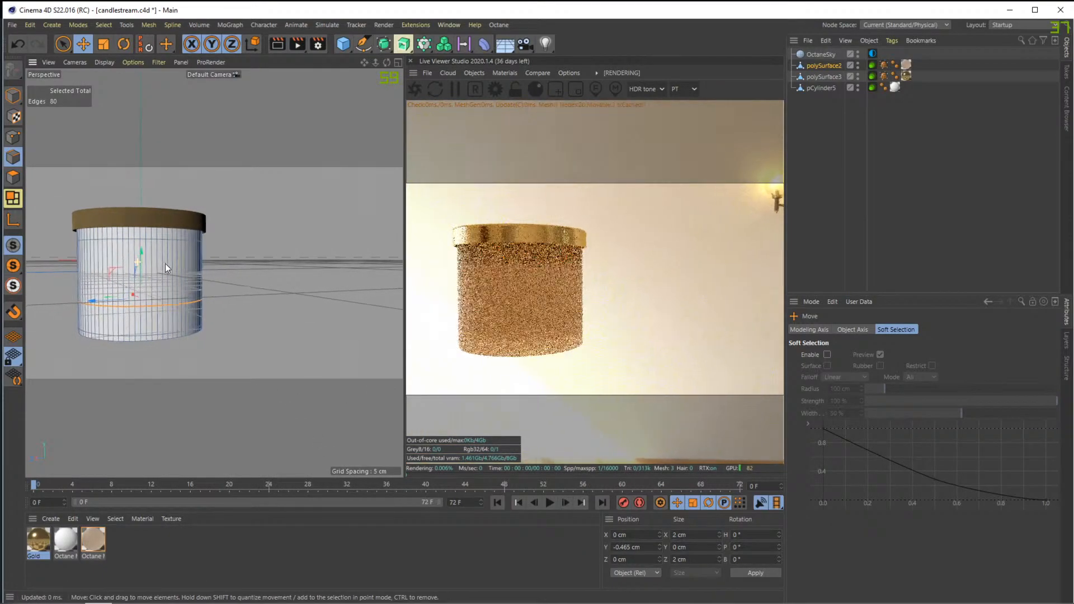
{"action": "left_click", "coordinate": [13, 177]}
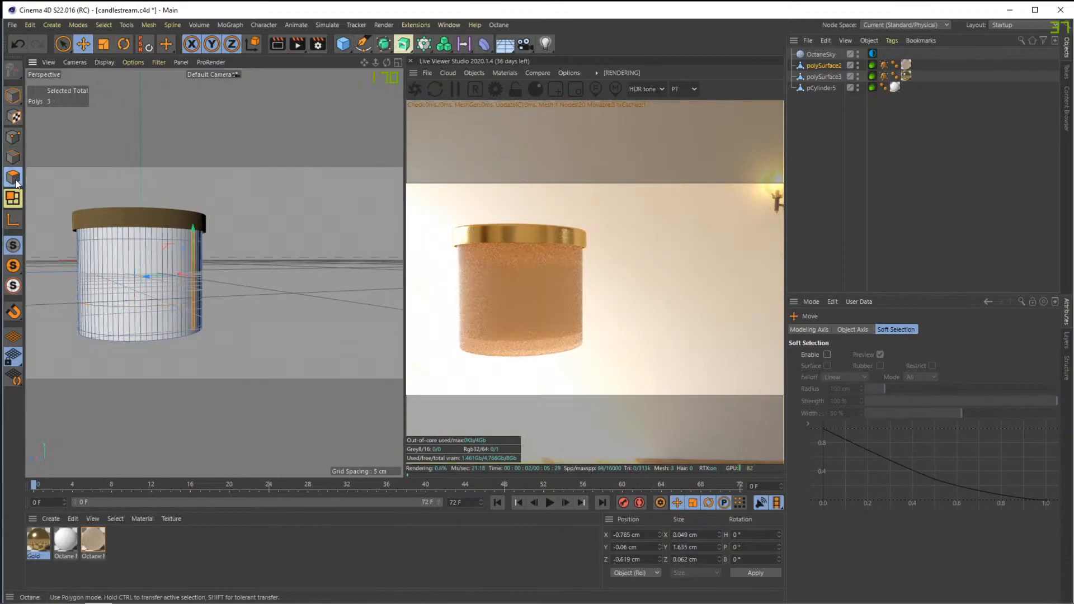
Select the 12 polygons on the front of the jar between the two edge loops with Live Selection
{"action": "left_click", "coordinate": [62, 44]}
{"action": "mouse_move", "coordinate": [126, 267]}
{"action": "left_mouse_down"}
{"action": "mouse_move", "coordinate": [170, 260]}
{"action": "mouse_move", "coordinate": [163, 270]}
{"action": "mouse_move", "coordinate": [179, 263]}
{"action": "mouse_move", "coordinate": [197, 277]}
{"action": "mouse_move", "coordinate": [173, 257]}
{"action": "mouse_move", "coordinate": [126, 264]}
{"action": "mouse_move", "coordinate": [182, 264]}
{"action": "mouse_move", "coordinate": [156, 241]}
{"action": "mouse_move", "coordinate": [178, 257]}
{"action": "left_mouse_up"}
{"action": "left_click", "coordinate": [176, 264]}
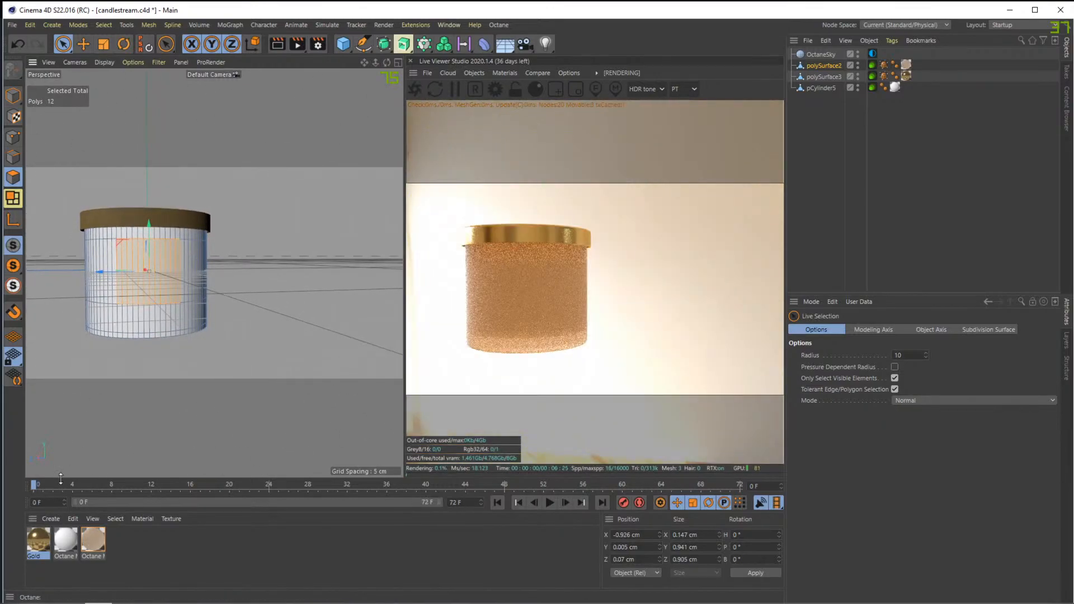
Create an Octane material named "Sticker" and apply it to the selected polygons on the jar
{"action": "left_click", "coordinate": [51, 518]}
{"action": "mouse_move", "coordinate": [79, 419]}
{"action": "mouse_move", "coordinate": [190, 419]}
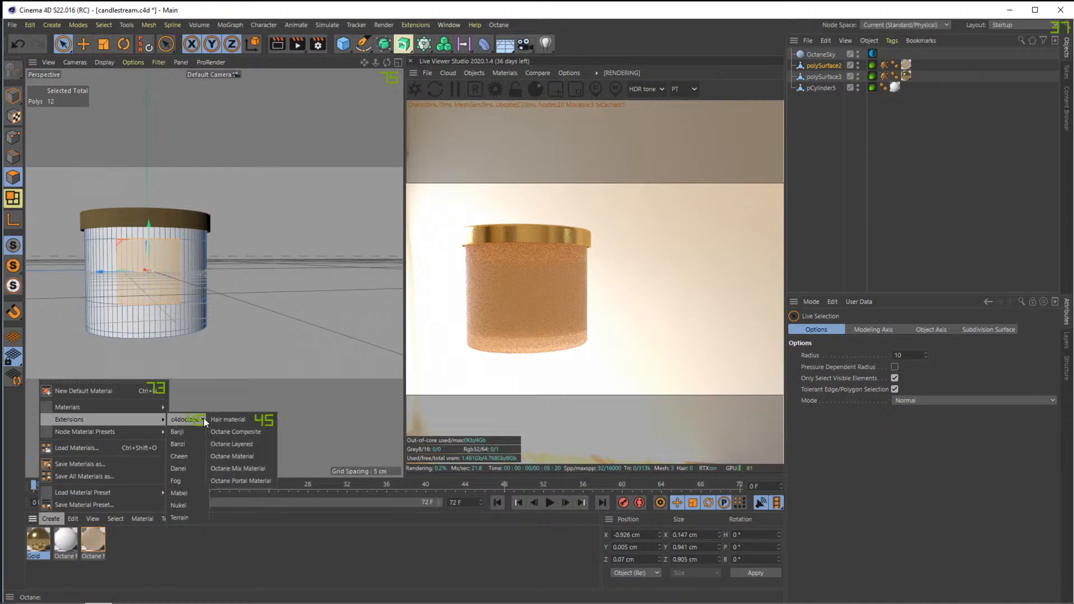
{"action": "left_click", "coordinate": [260, 458]}
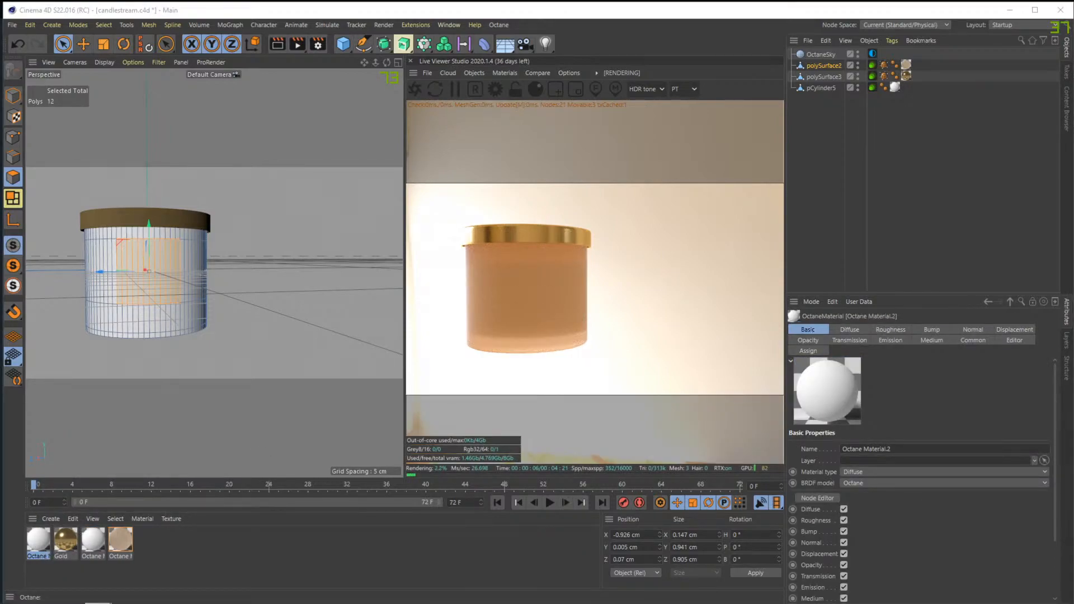
{"action": "double_click", "coordinate": [38, 555]}
{"action": "type", "text": "Sticker"}
{"action": "key", "text": "Return"}
{"action": "left_click_drag", "start_coordinate": [37, 541], "coordinate": [246, 348]}
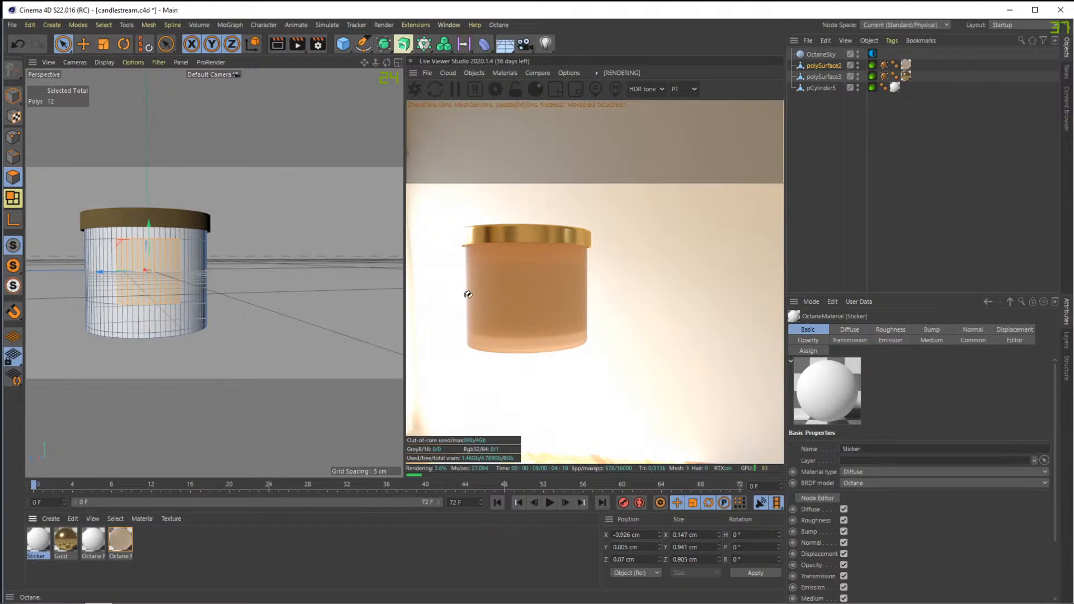
Move the jar body's upper edge loop up to a Y position of about 0.563 cm to make the sticker taller
{"action": "left_click_drag", "start_coordinate": [179, 280], "coordinate": [124, 264]}
{"action": "mouse_move", "coordinate": [226, 255]}
{"action": "left_mouse_down", "text": "alt"}
{"action": "mouse_move", "coordinate": [201, 271]}
{"action": "mouse_move", "coordinate": [228, 273]}
{"action": "mouse_move", "coordinate": [208, 242]}
{"action": "mouse_move", "coordinate": [218, 259]}
{"action": "mouse_move", "coordinate": [279, 263]}
{"action": "mouse_move", "coordinate": [127, 269]}
{"action": "mouse_move", "coordinate": [249, 256]}
{"action": "mouse_move", "coordinate": [213, 243]}
{"action": "left_mouse_up", "text": "alt"}
{"action": "left_click", "coordinate": [15, 160]}
{"action": "key", "text": "e"}
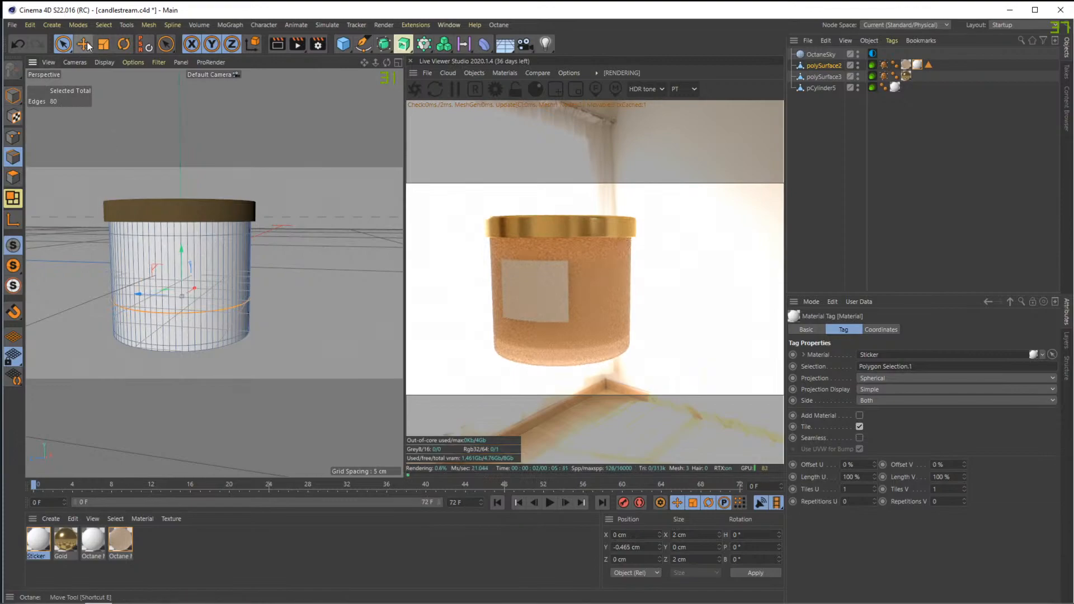
{"action": "double_click", "coordinate": [183, 234]}
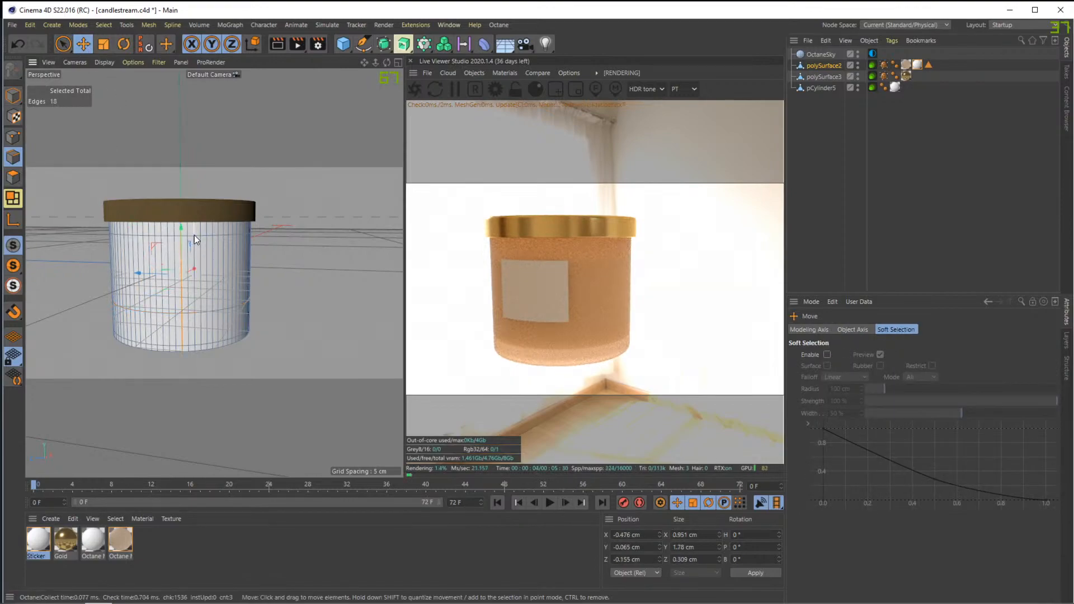
{"action": "double_click", "coordinate": [190, 235]}
{"action": "mouse_move", "coordinate": [179, 208]}
{"action": "left_mouse_down"}
{"action": "mouse_move", "coordinate": [181, 190]}
{"action": "mouse_move", "coordinate": [181, 202]}
{"action": "left_mouse_up"}
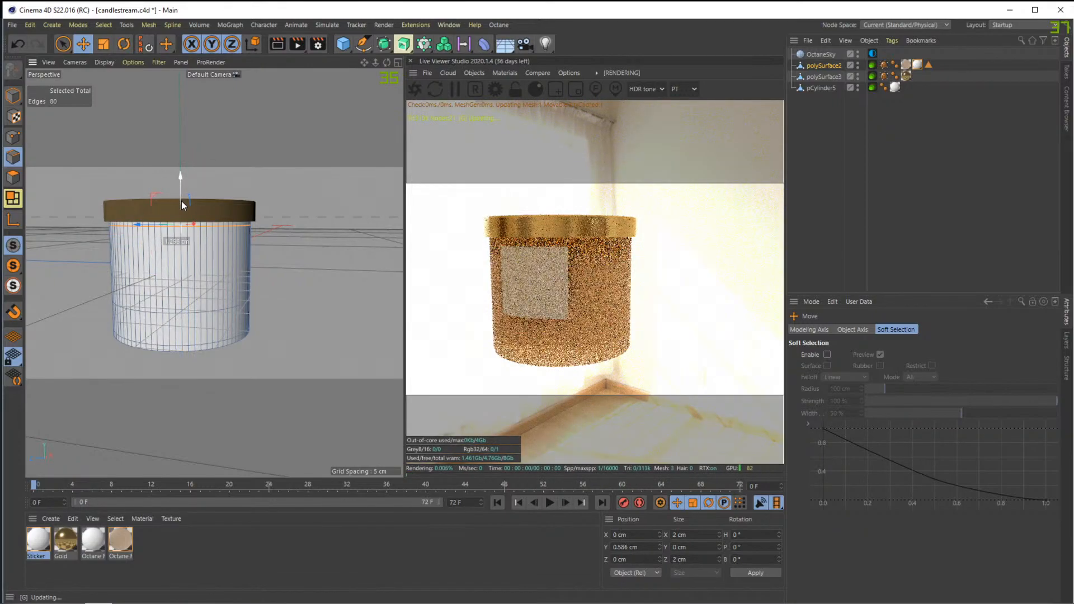
{"action": "left_click_drag", "start_coordinate": [219, 222], "coordinate": [193, 315]}
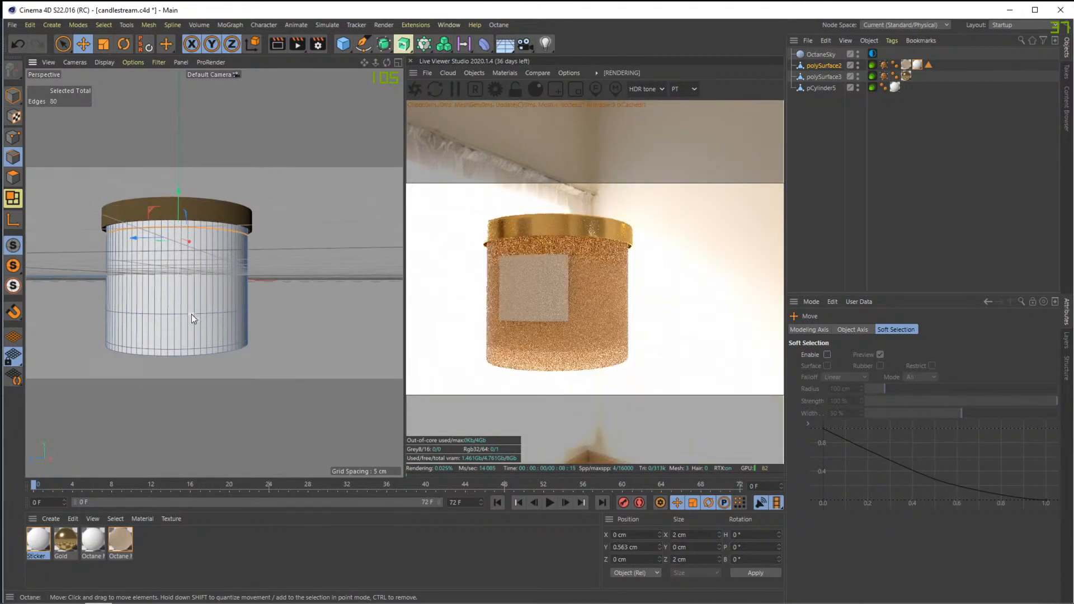
Undo a trial shift of the upper edge loop and raise the loop slightly towards the lid
{"action": "left_click_drag", "start_coordinate": [180, 270], "coordinate": [177, 288]}
{"action": "key", "text": "ctrl+z"}
{"action": "key", "text": "ctrl+z"}
{"action": "left_click_drag", "start_coordinate": [179, 211], "coordinate": [179, 203]}
Move the jar body's lower edge loop to a Y position of about -0.489 cm
{"action": "double_click", "coordinate": [197, 332]}
{"action": "left_click_drag", "start_coordinate": [180, 302], "coordinate": [187, 247]}
{"action": "left_click_drag", "start_coordinate": [383, 187], "coordinate": [191, 139], "text": "alt"}
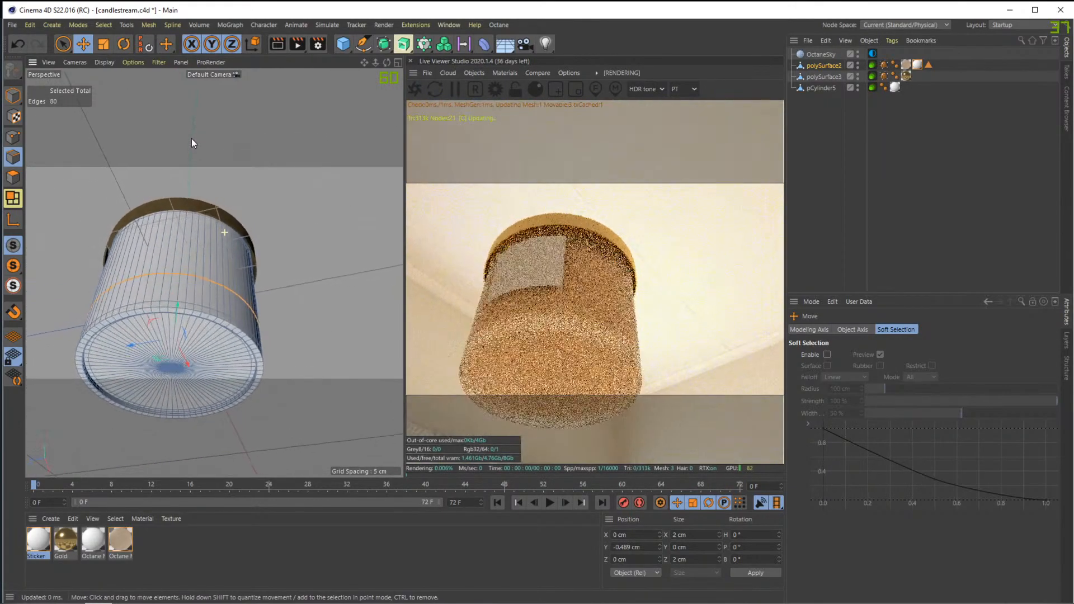
Select the upper and lower edge loops together and move them to a Y position of about 0.037 cm
{"action": "double_click", "coordinate": [172, 212], "text": "shift"}
{"action": "left_click_drag", "start_coordinate": [204, 200], "coordinate": [239, 322], "text": "alt"}
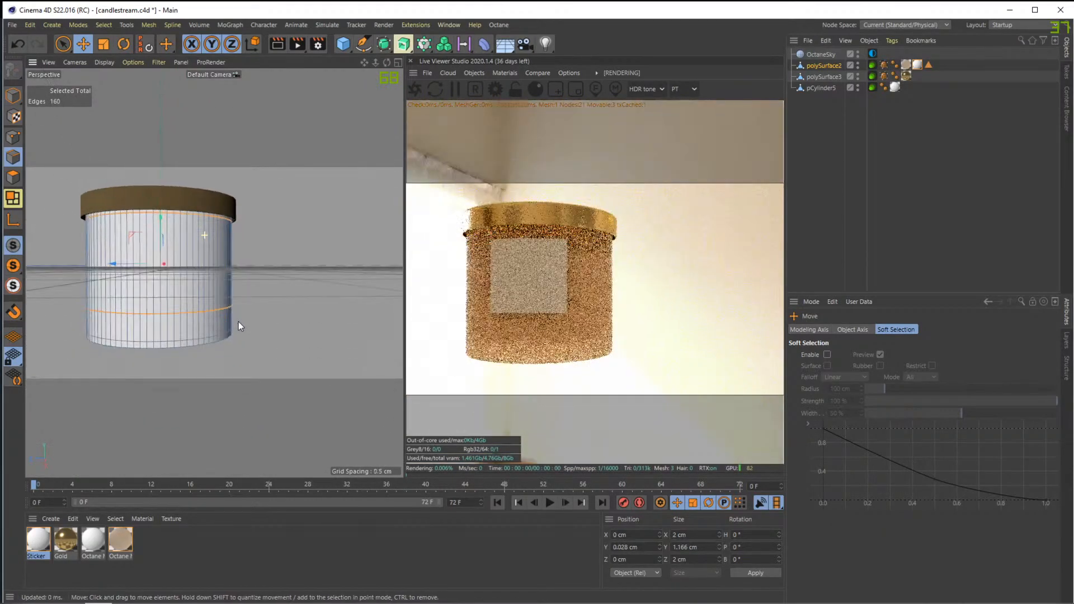
{"action": "left_click_drag", "start_coordinate": [160, 228], "coordinate": [264, 289]}
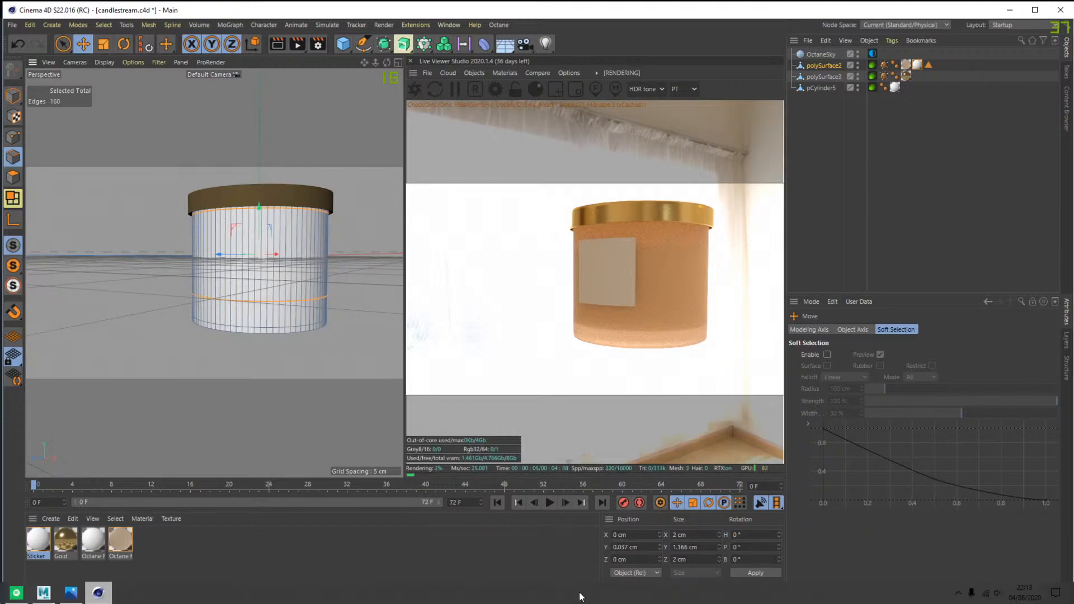
{"action": "left_click_drag", "start_coordinate": [288, 332], "coordinate": [281, 257], "text": "alt"}
{"action": "right_click_drag", "start_coordinate": [281, 257], "coordinate": [321, 264], "text": "alt"}
{"action": "left_click_drag", "start_coordinate": [331, 274], "coordinate": [293, 317], "text": "alt"}
{"action": "left_click_drag", "start_coordinate": [303, 270], "coordinate": [251, 225], "text": "alt"}
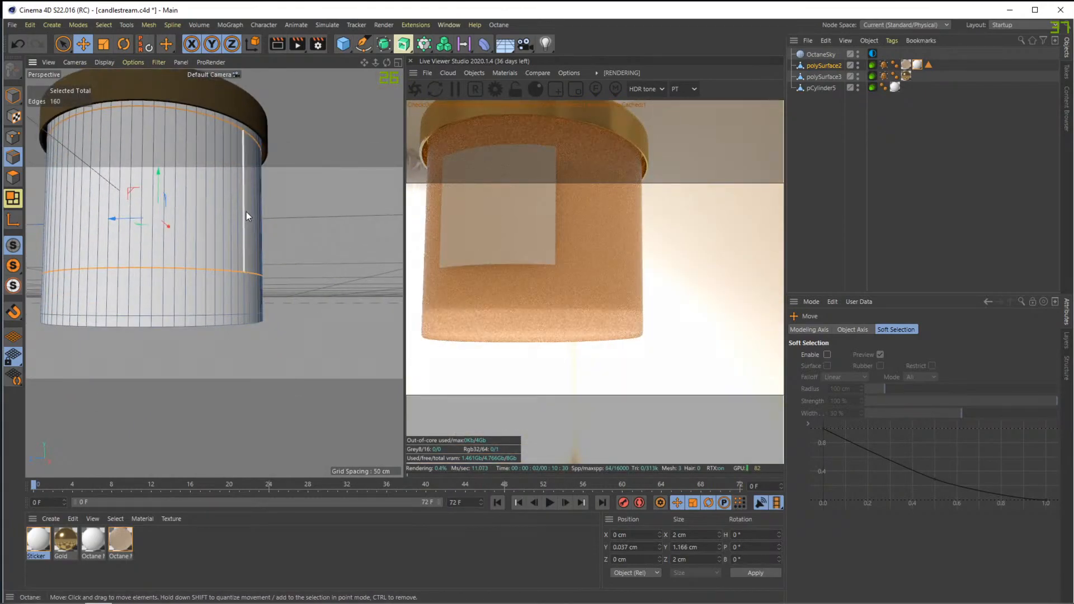
{"action": "left_click_drag", "start_coordinate": [248, 186], "coordinate": [242, 194], "text": "alt"}
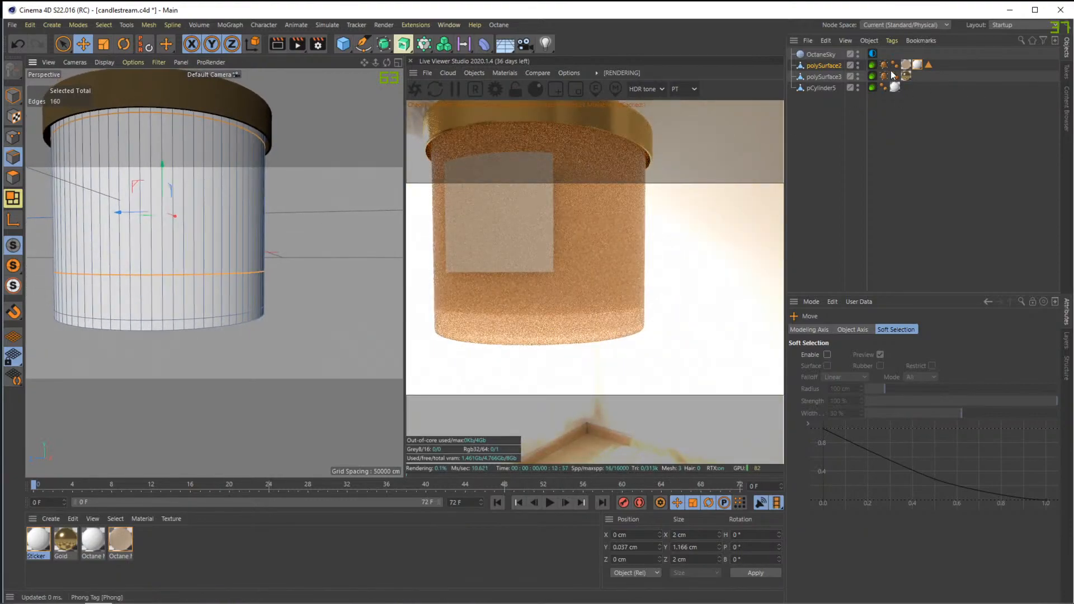
{"action": "left_click", "coordinate": [818, 66]}
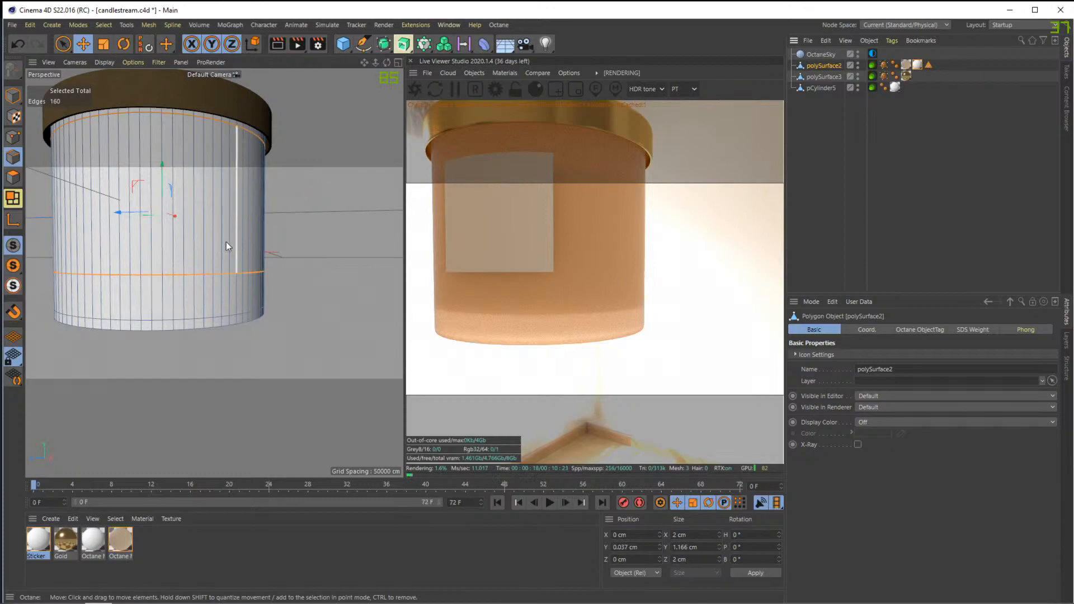
Launch Quixel Bridge and save the candle scene in Cinema 4D
{"action": "key", "text": "super"}
{"action": "key", "text": "Return"}
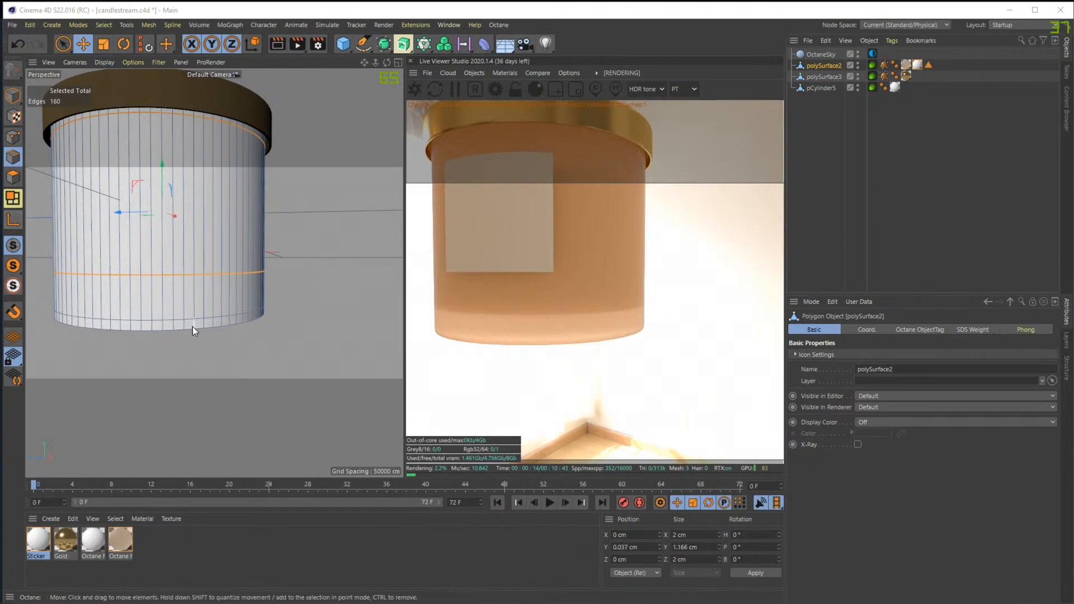
{"action": "left_click", "coordinate": [543, 21]}
{"action": "key", "text": "ctrl+s"}
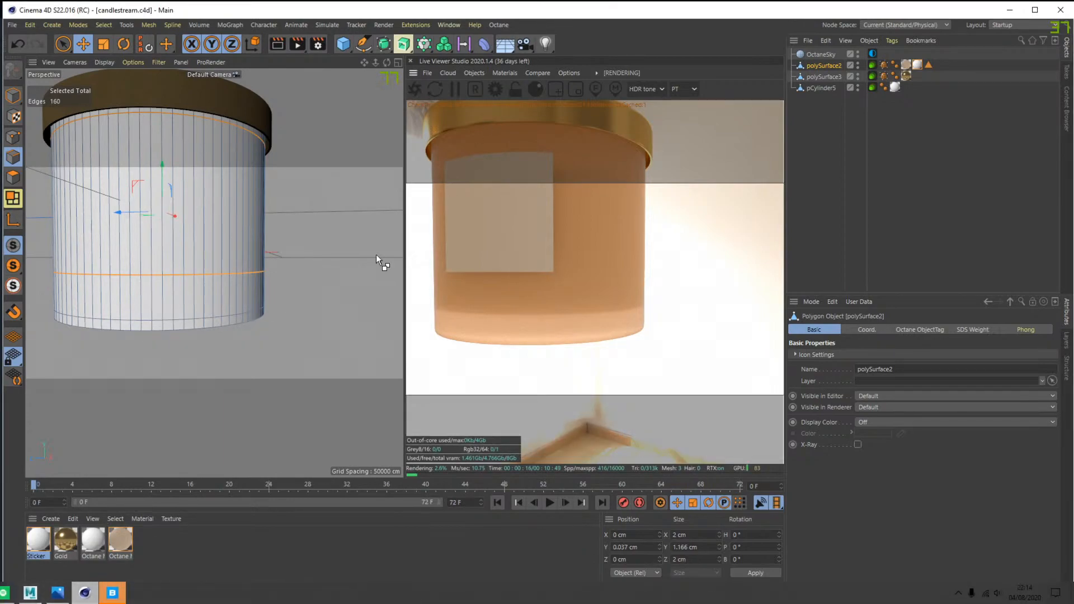
Switch to Quixel Bridge and browse to the Fingerprint assets in the Imperfections category
{"action": "left_click", "coordinate": [113, 593]}
{"action": "left_click_drag", "start_coordinate": [359, 119], "coordinate": [308, 122]}
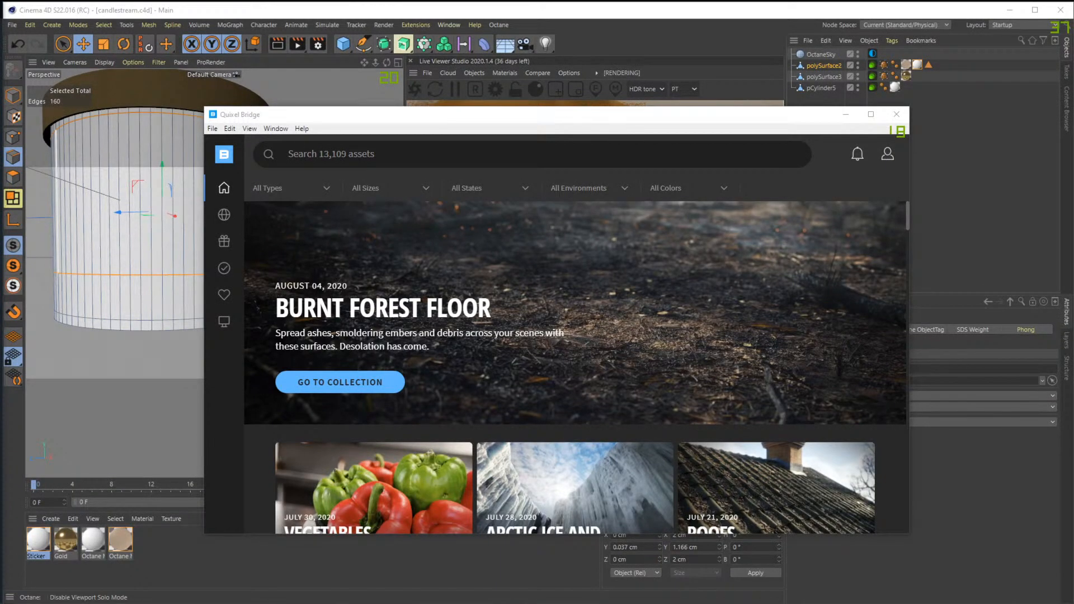
{"action": "left_click_drag", "start_coordinate": [547, 121], "coordinate": [581, 125]}
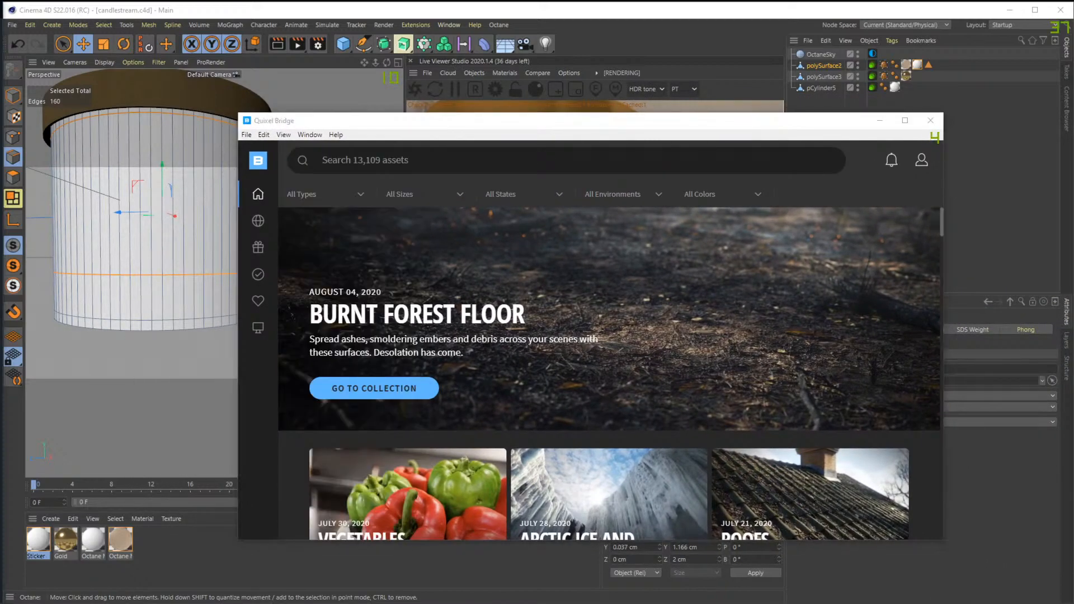
{"action": "left_click_drag", "start_coordinate": [411, 123], "coordinate": [347, 99]}
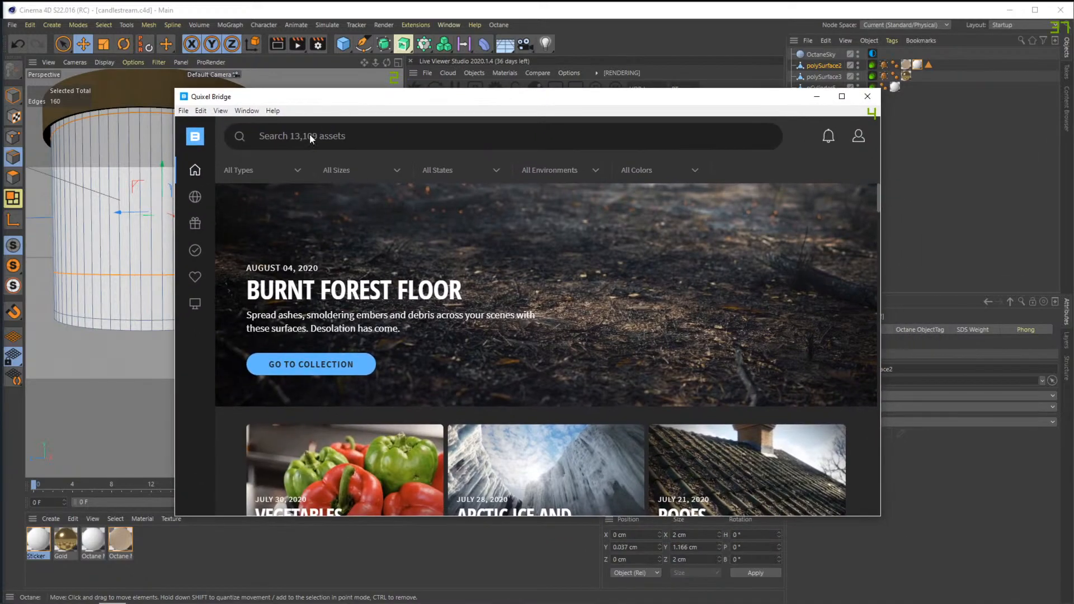
{"action": "mouse_move", "coordinate": [194, 210]}
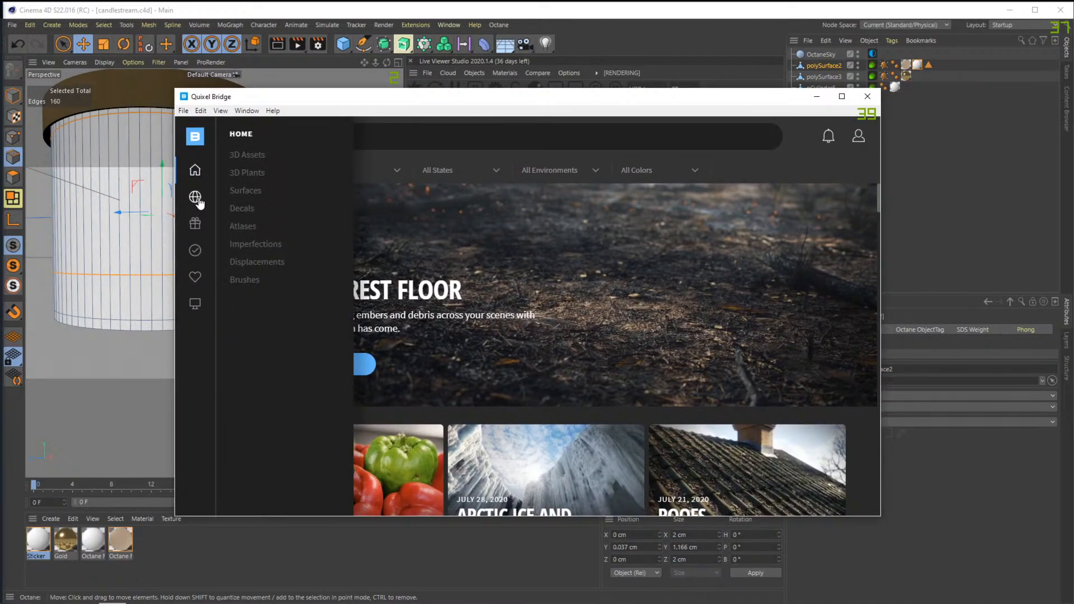
{"action": "left_click", "coordinate": [282, 246]}
{"action": "left_click_drag", "start_coordinate": [509, 101], "coordinate": [455, 87]}
{"action": "left_click", "coordinate": [336, 378]}
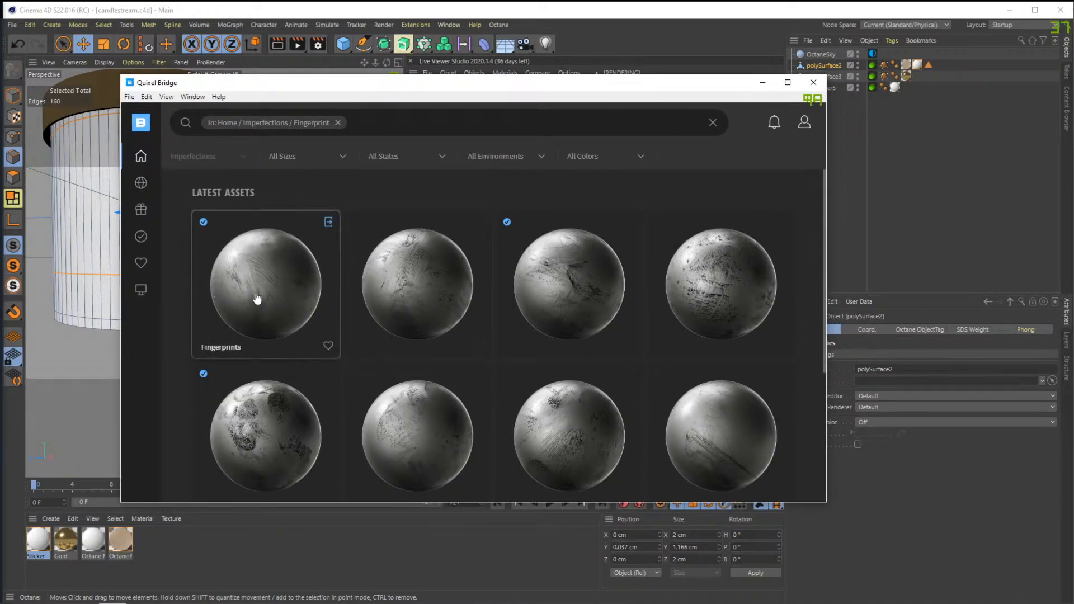
Preview several Fingerprints imperfections, export the already downloaded one in the last row to Cinema 4D, and close Quixel Bridge
{"action": "left_click", "coordinate": [257, 299]}
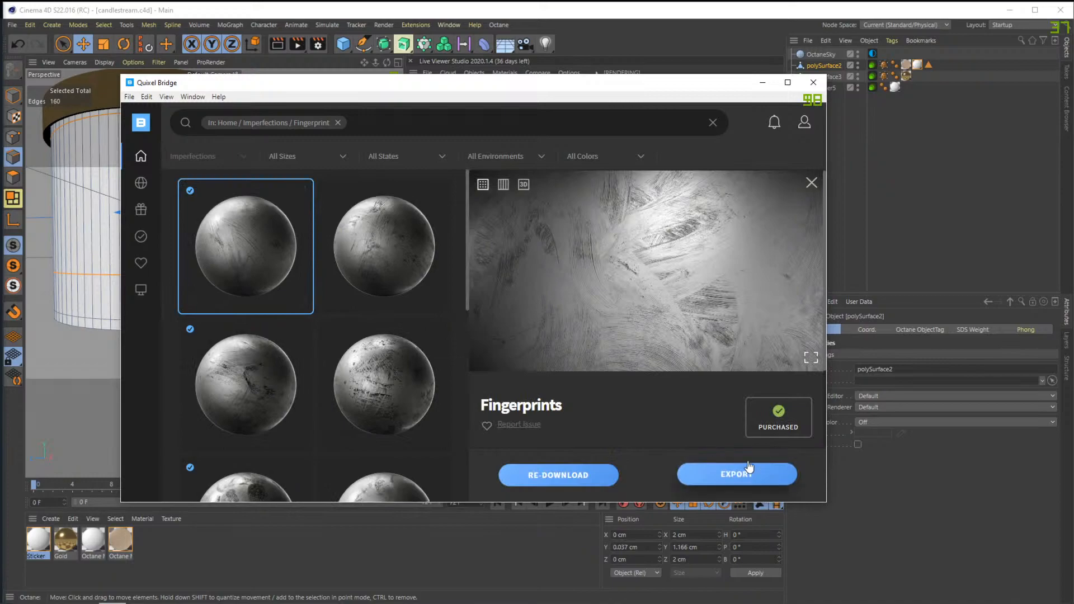
{"action": "left_click", "coordinate": [394, 301]}
{"action": "left_click", "coordinate": [260, 391]}
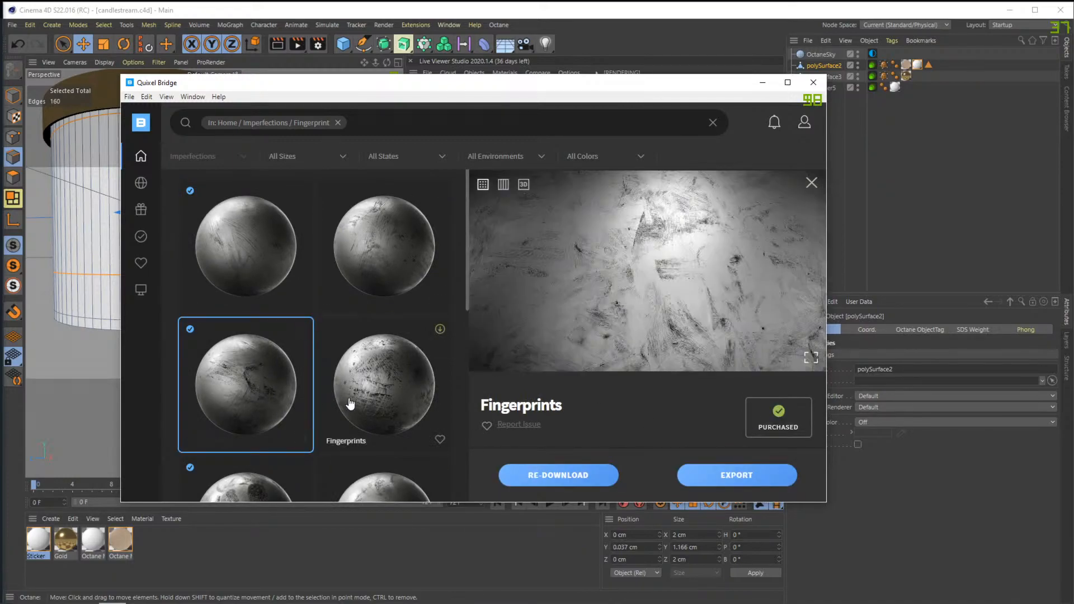
{"action": "scroll", "coordinate": [341, 403], "scroll_direction": "down", "scroll_amount": 2}
{"action": "left_click", "coordinate": [259, 387]}
{"action": "scroll", "coordinate": [302, 398], "scroll_direction": "down", "scroll_amount": 6}
{"action": "left_click", "coordinate": [242, 391]}
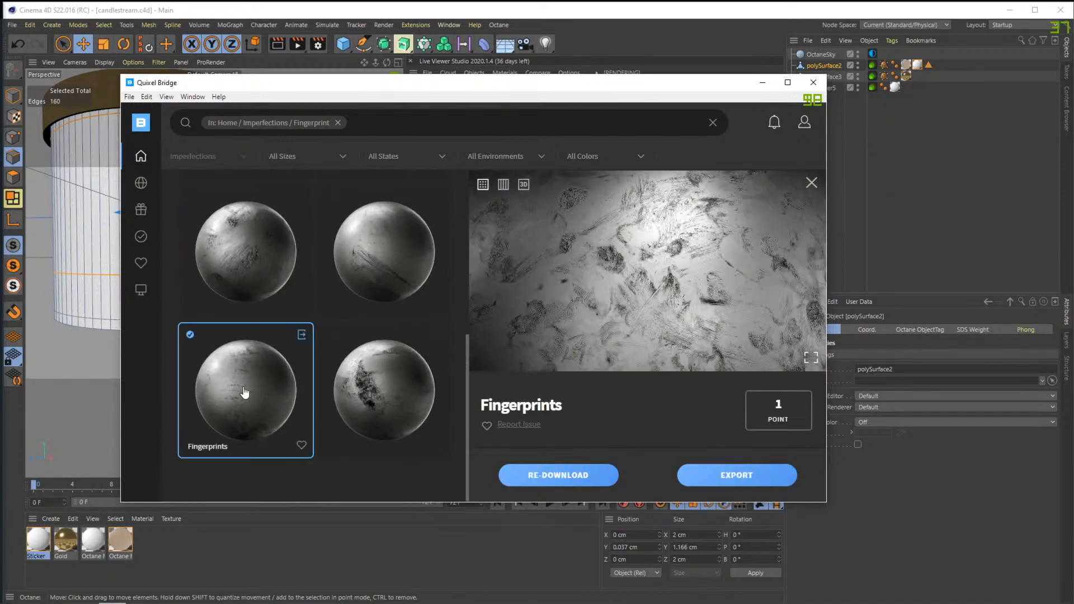
{"action": "scroll", "coordinate": [235, 381], "scroll_direction": "up", "scroll_amount": 2}
{"action": "scroll", "coordinate": [230, 378], "scroll_direction": "down", "scroll_amount": 2}
{"action": "left_click", "coordinate": [725, 476]}
{"action": "left_click", "coordinate": [814, 84]}
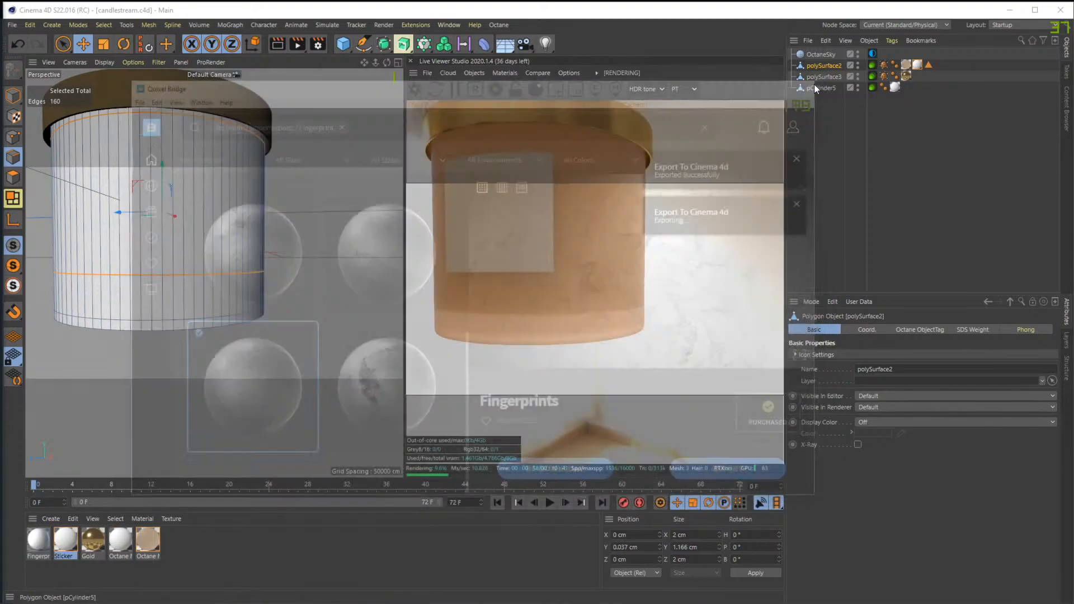
Delete the imported Fingerprints material and set the scene's renderer to Octane Renderer
{"action": "left_click", "coordinate": [37, 541]}
{"action": "key", "text": "Delete"}
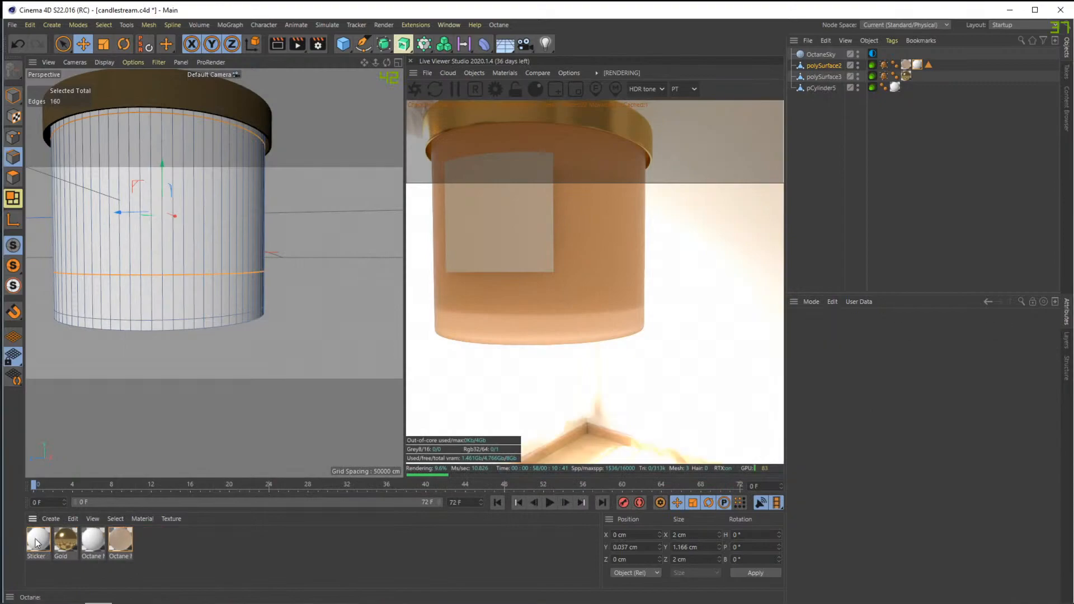
{"action": "left_click", "coordinate": [318, 43]}
{"action": "left_click", "coordinate": [404, 64]}
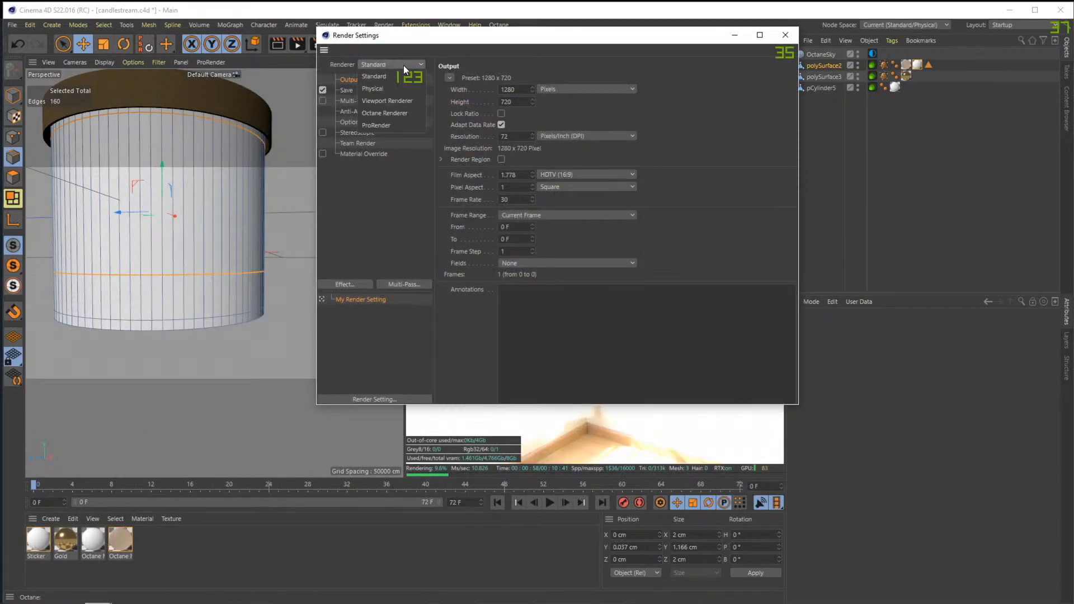
{"action": "left_click", "coordinate": [398, 112]}
{"action": "left_click", "coordinate": [785, 38]}
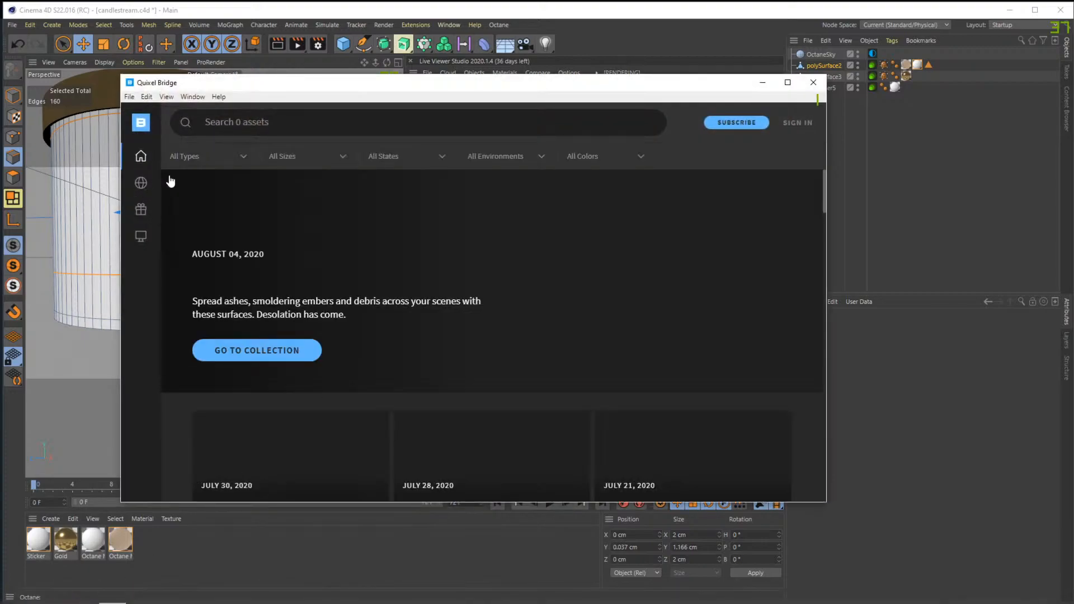
Switch to Quixel Bridge, browse to the Fingerprint category under Imperfections and export the Fingerprints imperfection to Cinema 4D again
{"action": "mouse_move", "coordinate": [140, 156]}
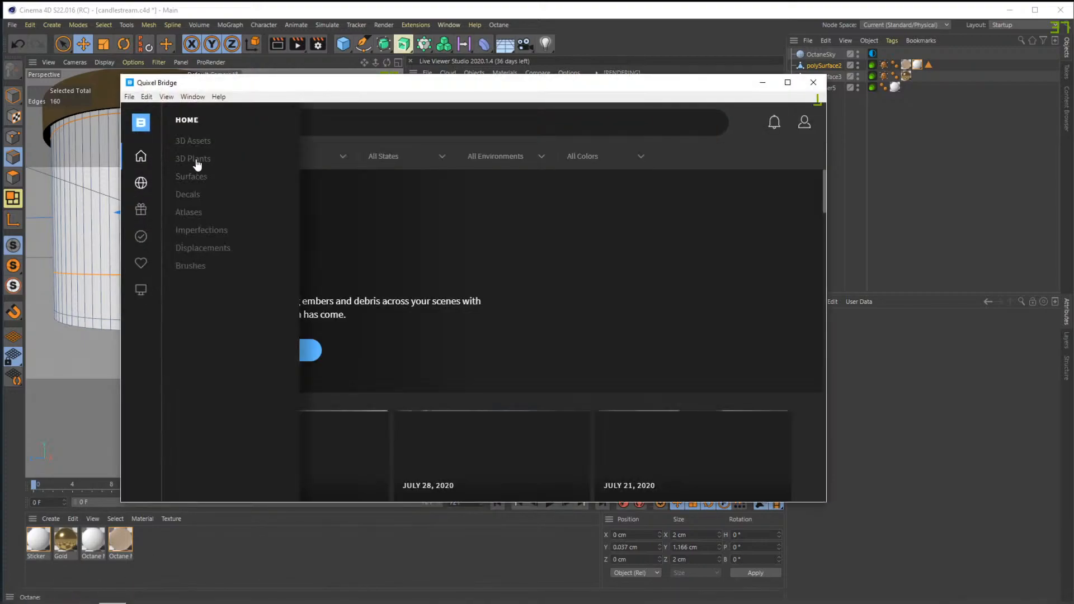
{"action": "left_click", "coordinate": [205, 230]}
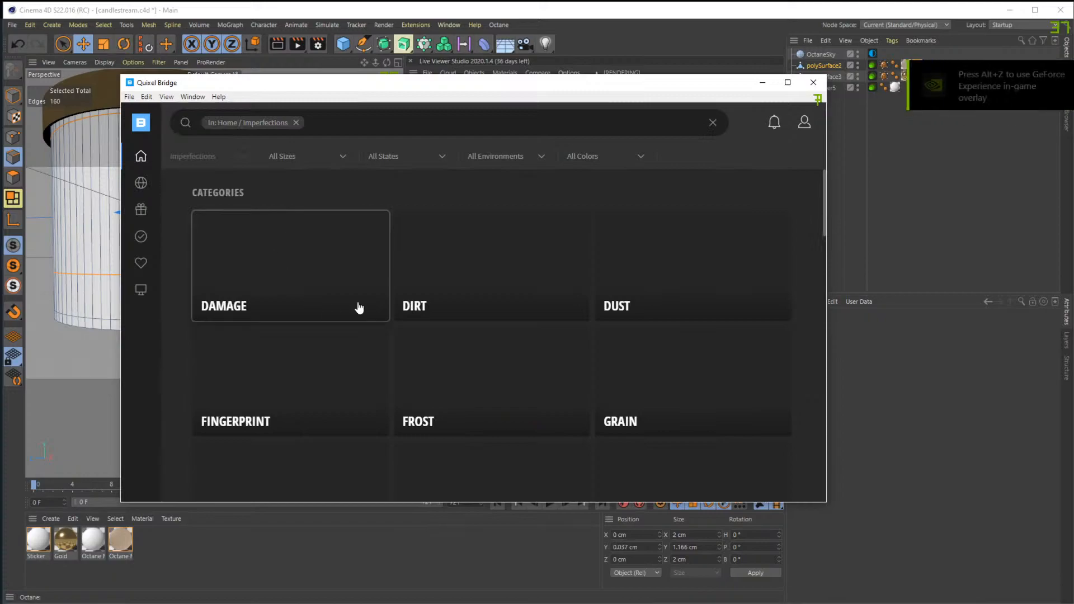
{"action": "scroll", "coordinate": [287, 320], "scroll_direction": "down", "scroll_amount": 1}
{"action": "left_click", "coordinate": [286, 321]}
{"action": "scroll", "coordinate": [283, 313], "scroll_direction": "down", "scroll_amount": 1}
{"action": "left_click", "coordinate": [695, 474]}
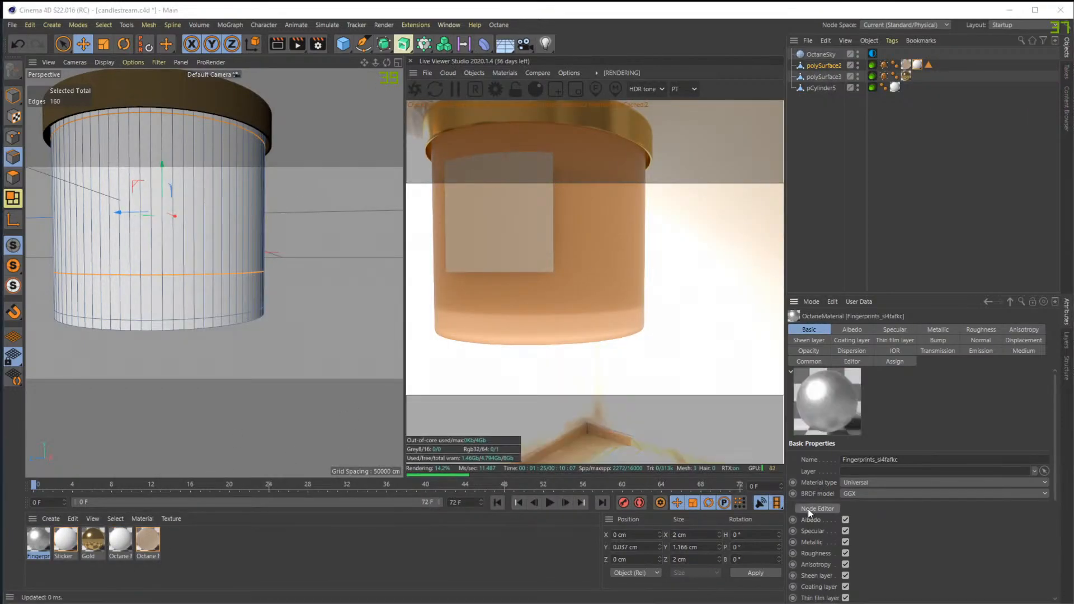
Open the Fingerprints material's node graph, select its Transform, image texture and ColorCorrection nodes, and close the editor
{"action": "left_click_drag", "start_coordinate": [1, 185], "coordinate": [439, 157]}
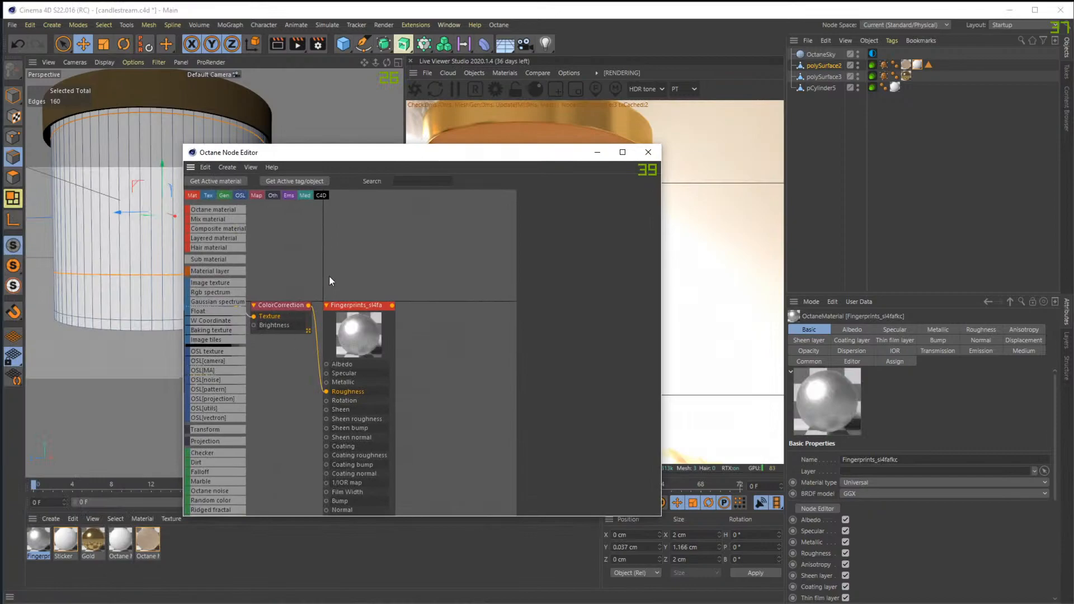
{"action": "scroll", "coordinate": [321, 271], "scroll_direction": "down", "scroll_amount": 3}
{"action": "middle_click_drag", "start_coordinate": [297, 303], "coordinate": [404, 291]}
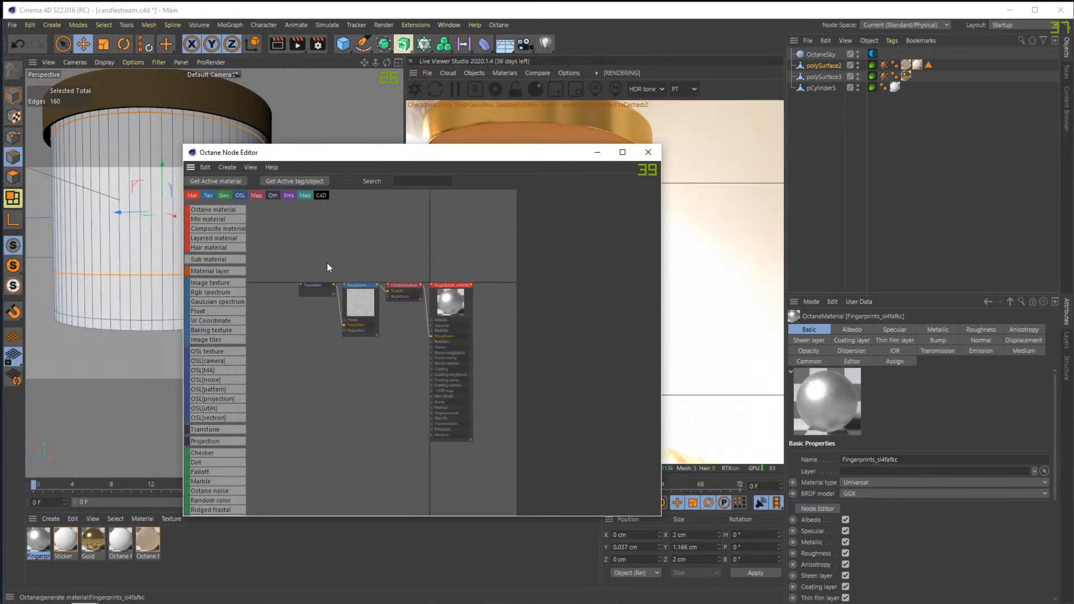
{"action": "left_click_drag", "start_coordinate": [406, 317], "coordinate": [404, 317]}
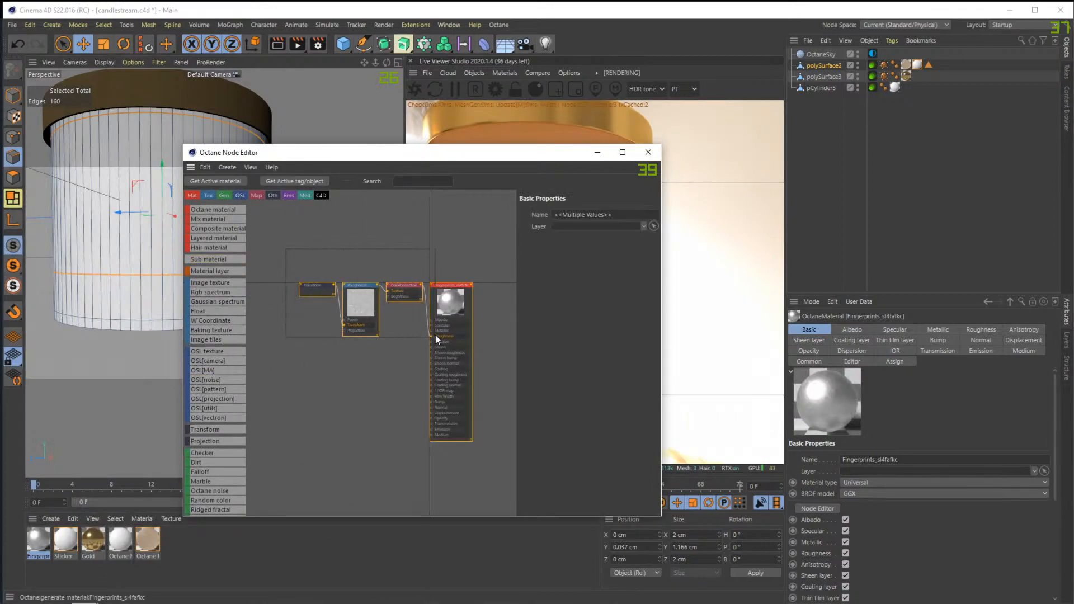
{"action": "left_click", "coordinate": [307, 280]}
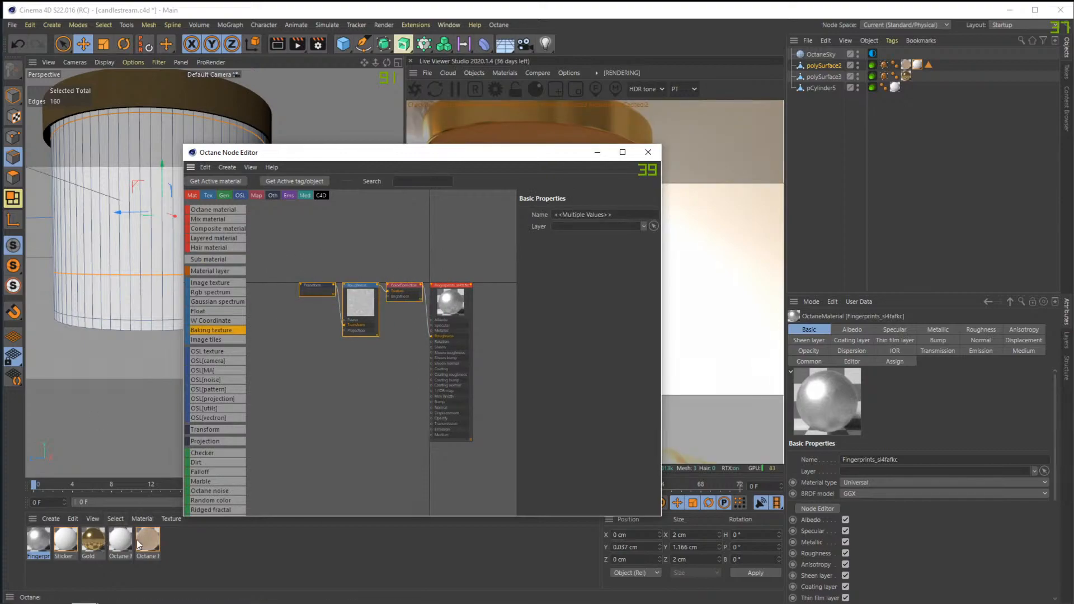
{"action": "left_click", "coordinate": [648, 152]}
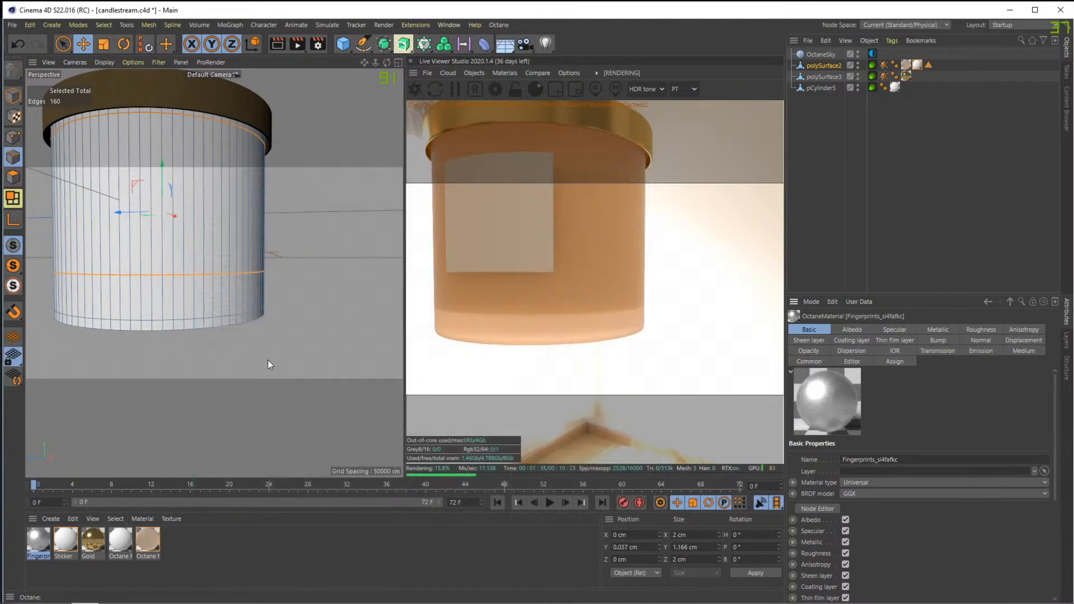
Copy the Transform, image texture and ColorCorrection nodes from the Fingerprints material into the jar's specular Octane Material node graph
{"action": "left_click", "coordinate": [150, 540]}
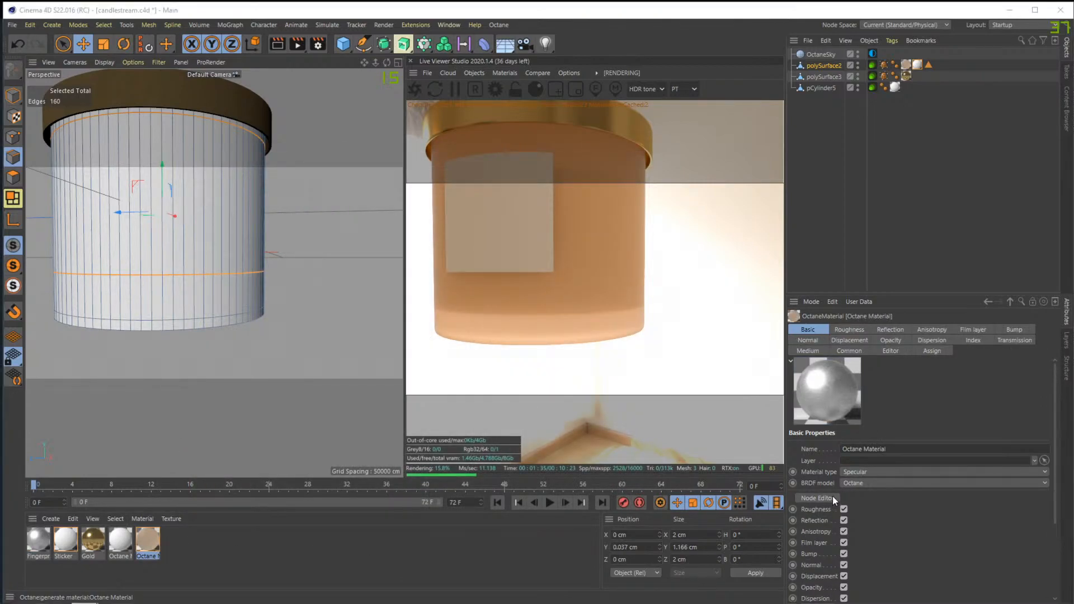
{"action": "left_click", "coordinate": [818, 498]}
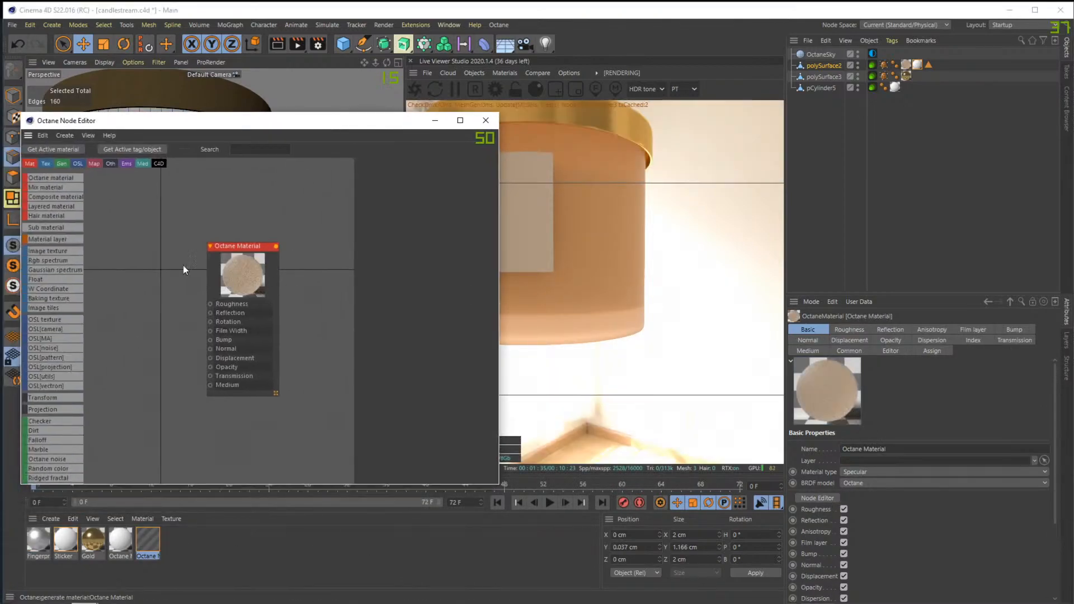
{"action": "left_click", "coordinate": [253, 272]}
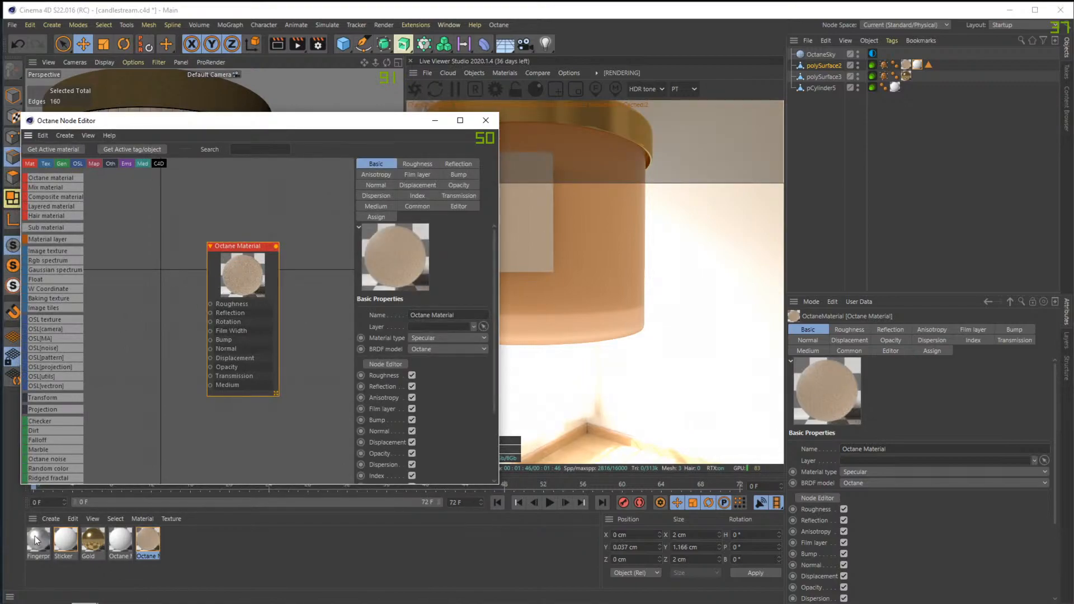
{"action": "left_click_drag", "start_coordinate": [35, 536], "coordinate": [216, 301]}
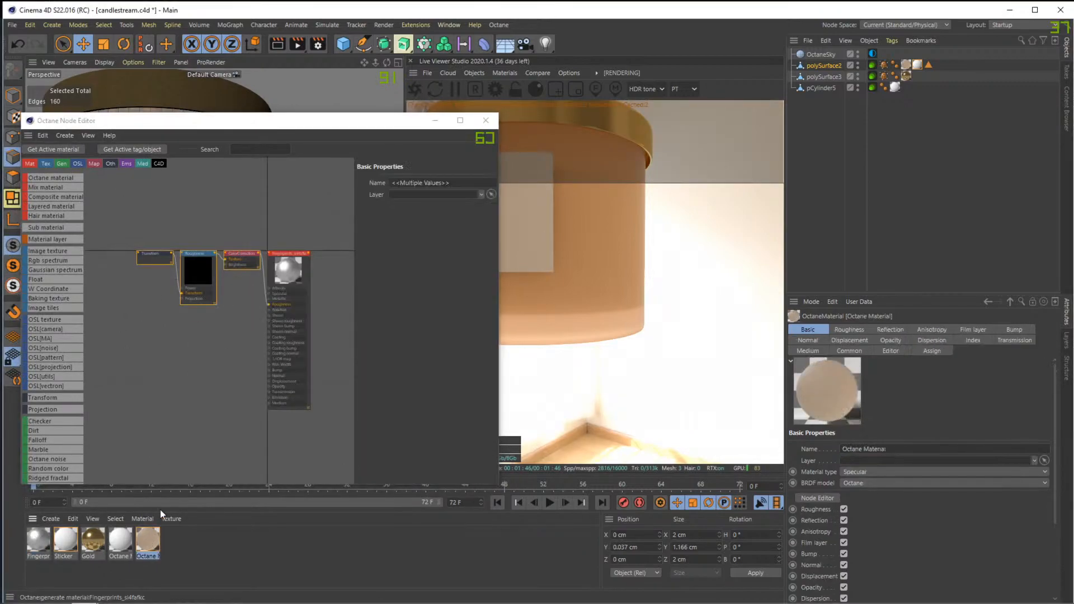
{"action": "left_click_drag", "start_coordinate": [147, 539], "coordinate": [189, 401]}
{"action": "left_click", "coordinate": [189, 393]}
{"action": "key", "text": "ctrl+v"}
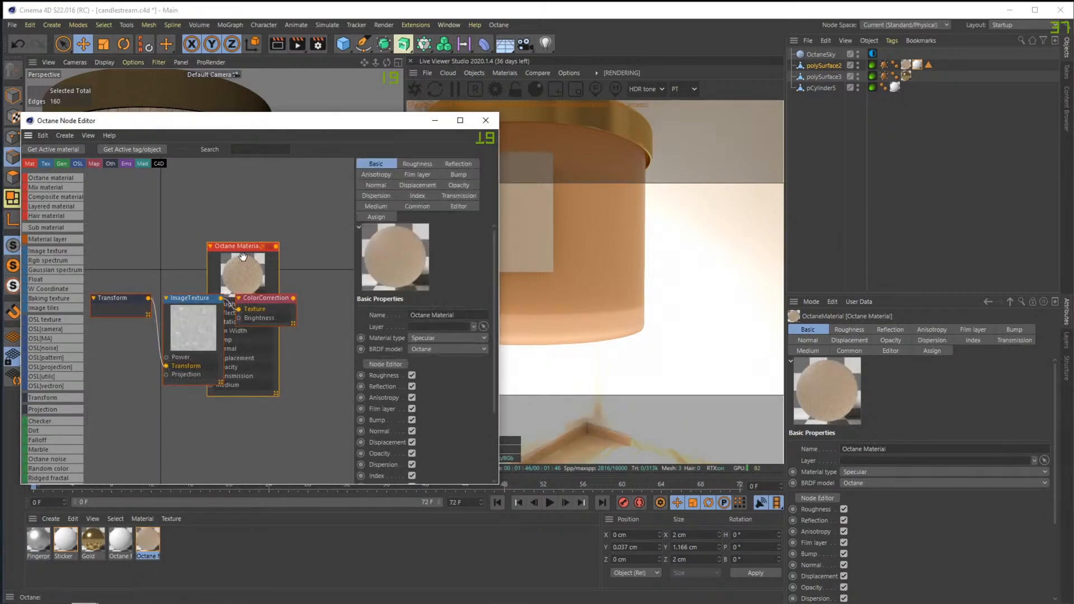
Arrange the pasted nodes beside the Octane Material node and connect ColorCorrection to its Roughness input
{"action": "left_click_drag", "start_coordinate": [273, 299], "coordinate": [131, 317]}
{"action": "middle_click_drag", "start_coordinate": [161, 270], "coordinate": [246, 269]}
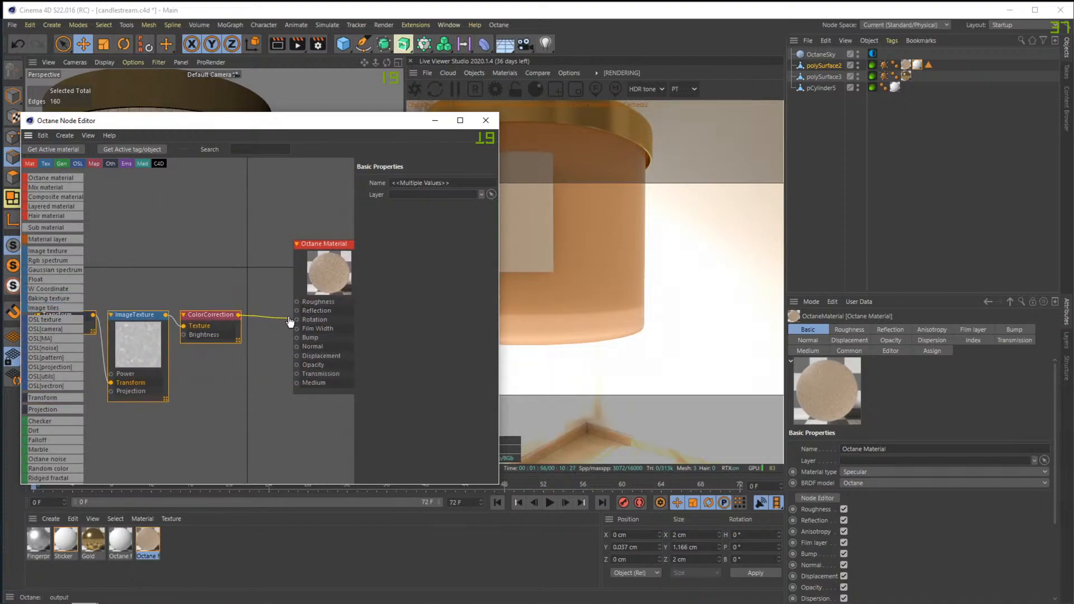
{"action": "left_click_drag", "start_coordinate": [295, 306], "coordinate": [297, 302]}
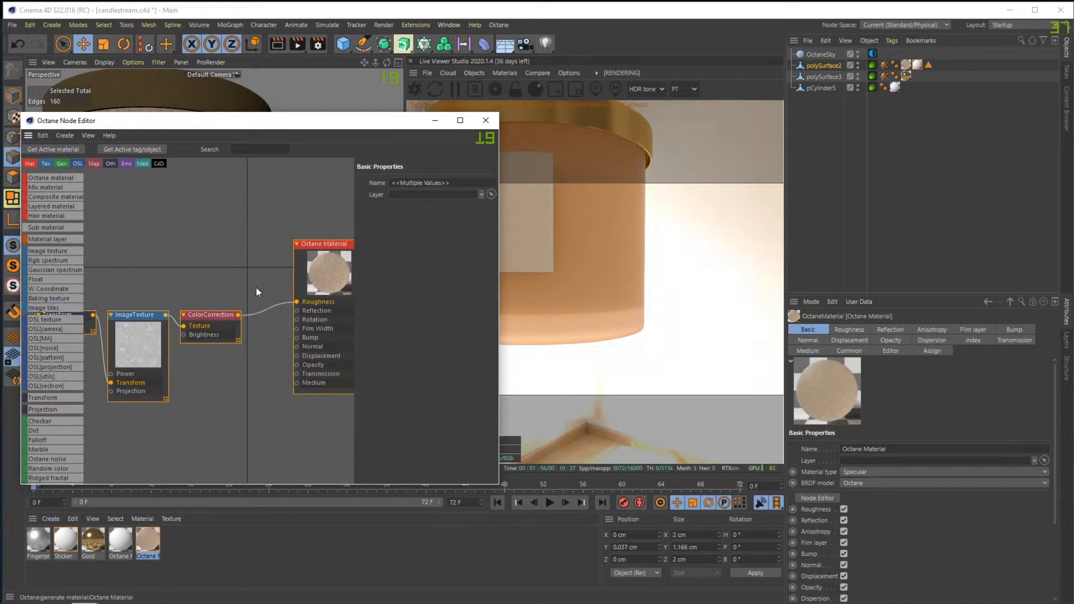
Narrow the node editor window, orbit the jar and limit the live render to a region over its plain side
{"action": "middle_click_drag", "start_coordinate": [614, 239], "coordinate": [648, 276]}
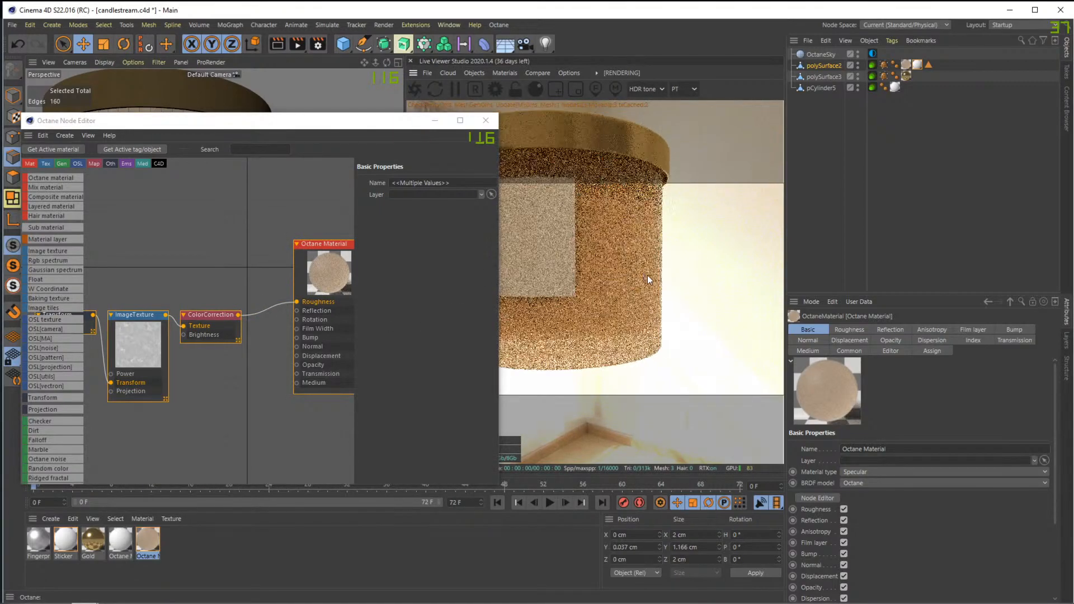
{"action": "left_click", "coordinate": [390, 124]}
{"action": "left_click_drag", "start_coordinate": [500, 189], "coordinate": [402, 189]}
{"action": "left_click_drag", "start_coordinate": [644, 238], "coordinate": [742, 322]}
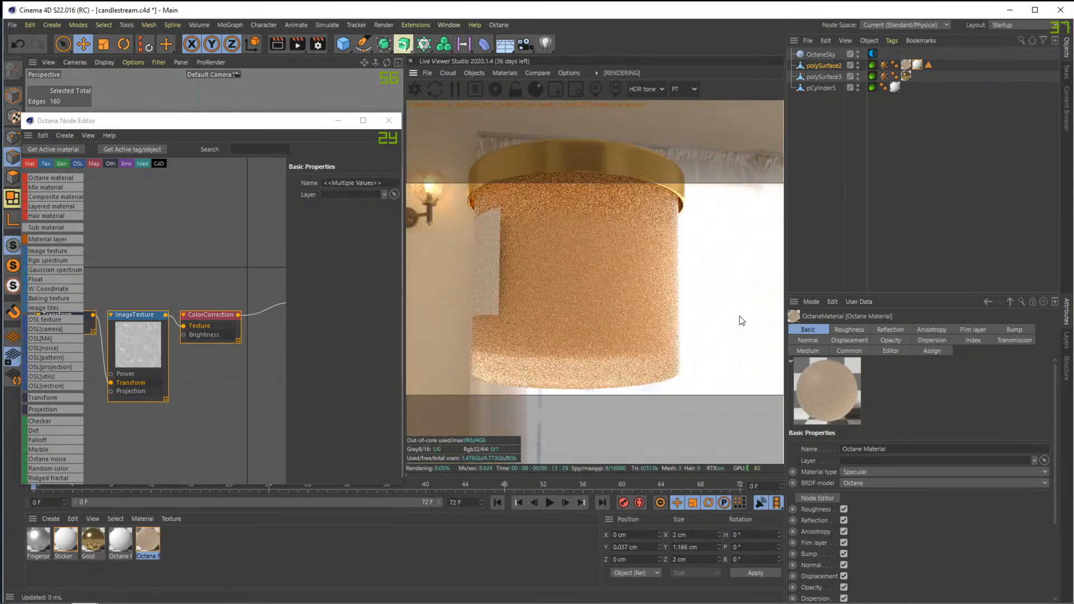
{"action": "left_click", "coordinate": [576, 89]}
{"action": "left_click_drag", "start_coordinate": [626, 144], "coordinate": [721, 396]}
{"action": "left_click_drag", "start_coordinate": [582, 133], "coordinate": [715, 390]}
{"action": "left_click_drag", "start_coordinate": [613, 137], "coordinate": [720, 399]}
{"action": "left_click_drag", "start_coordinate": [605, 132], "coordinate": [716, 417]}
{"action": "left_click_drag", "start_coordinate": [603, 140], "coordinate": [687, 392]}
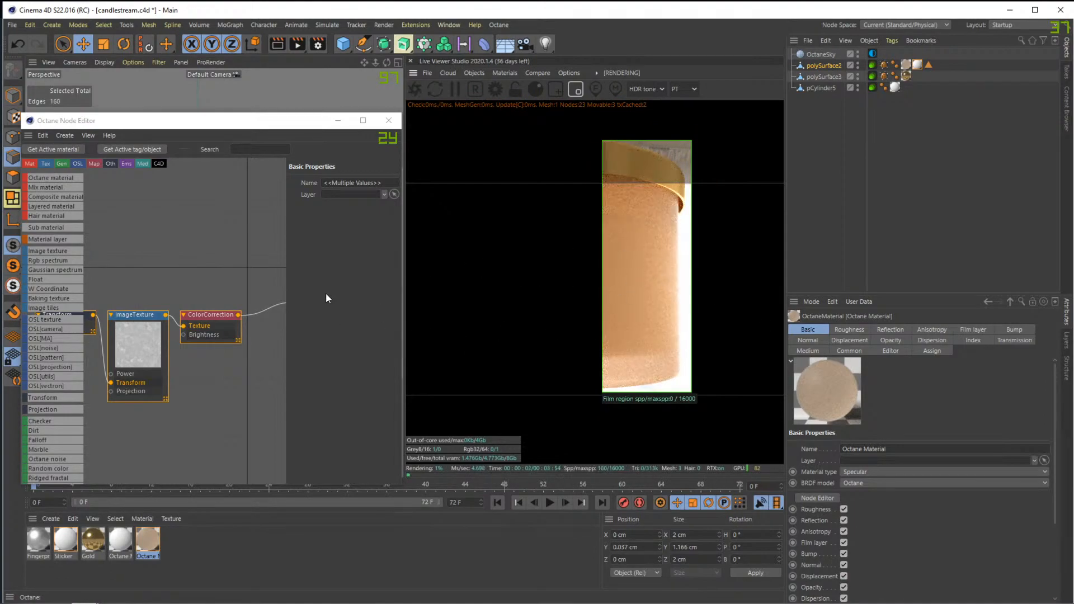
Widen the node editor and raise the fingerprint image texture's gamma to about 5.25
{"action": "middle_click_drag", "start_coordinate": [220, 276], "coordinate": [202, 274]}
{"action": "scroll", "coordinate": [210, 266], "scroll_direction": "down", "scroll_amount": 3}
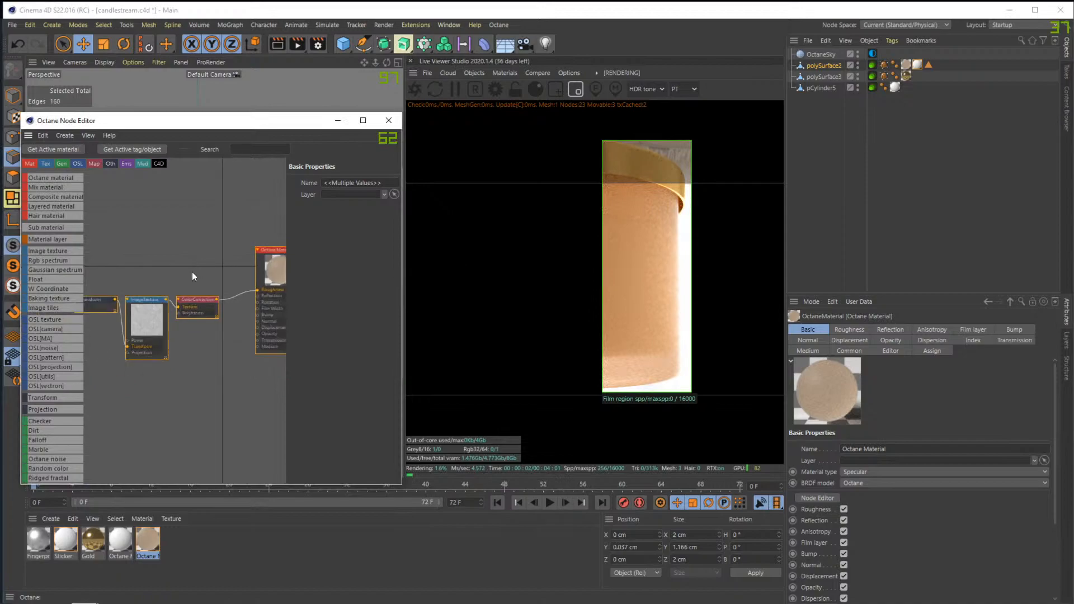
{"action": "left_click", "coordinate": [143, 319]}
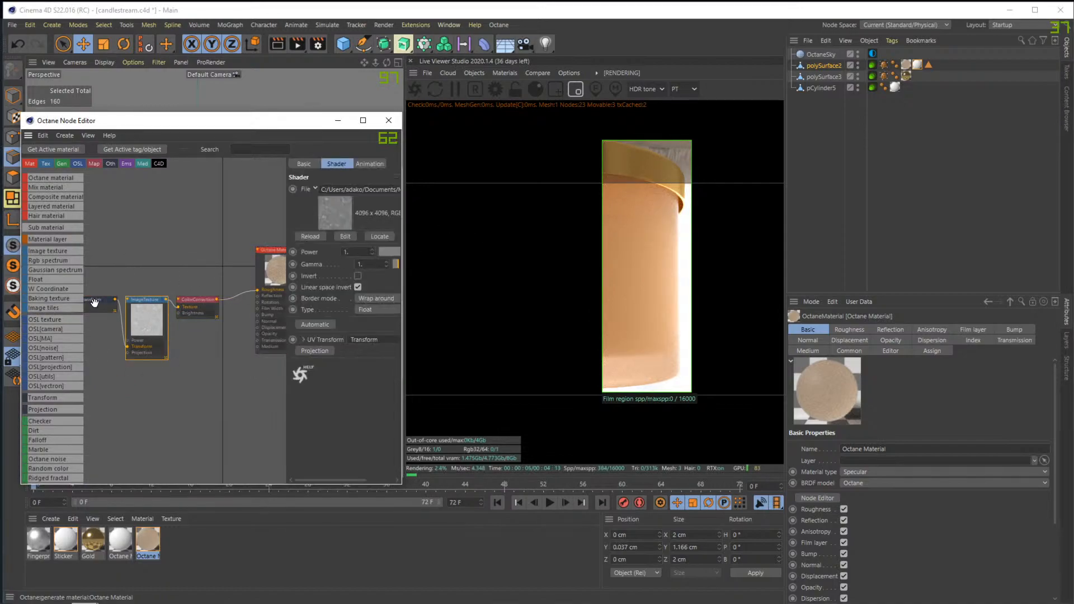
{"action": "left_click_drag", "start_coordinate": [401, 267], "coordinate": [529, 264]}
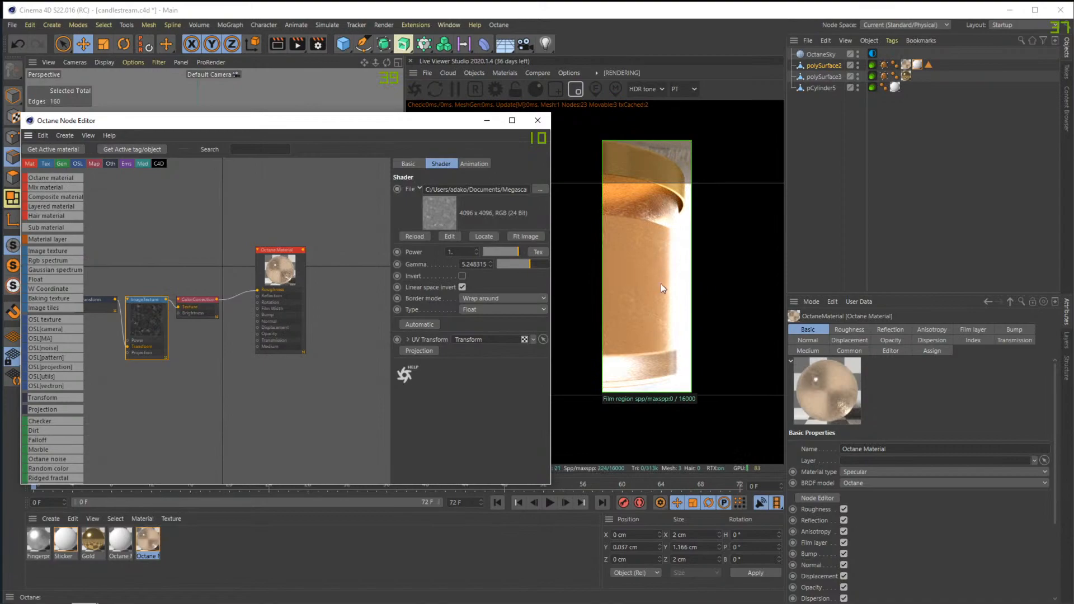
Scale the fingerprint texture's Transform node to about 0.132 on all axes with the aspect ratio locked
{"action": "left_click", "coordinate": [98, 305]}
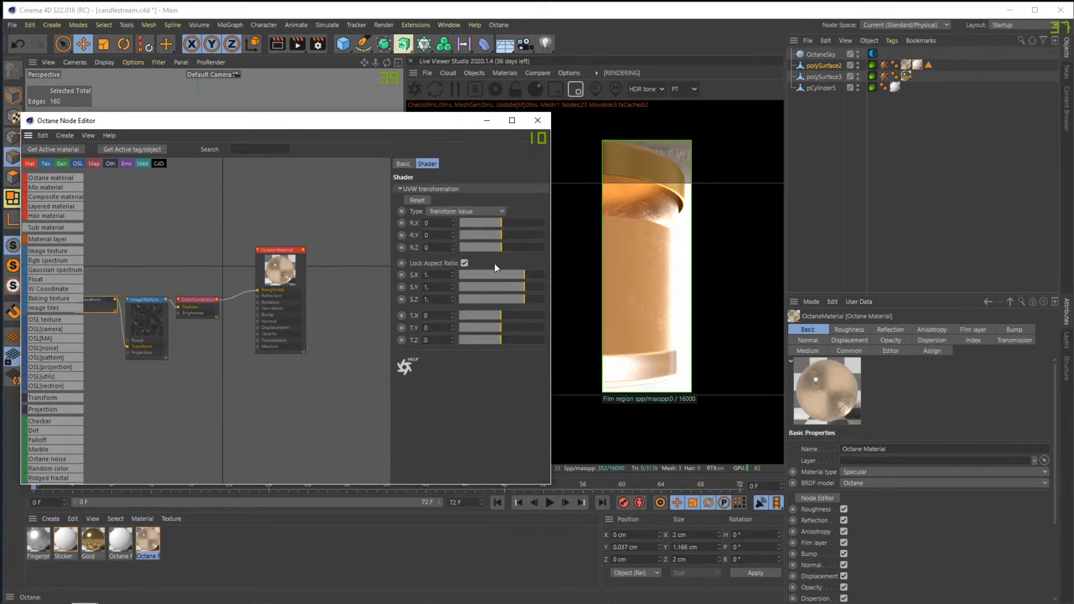
{"action": "left_click_drag", "start_coordinate": [523, 276], "coordinate": [516, 275]}
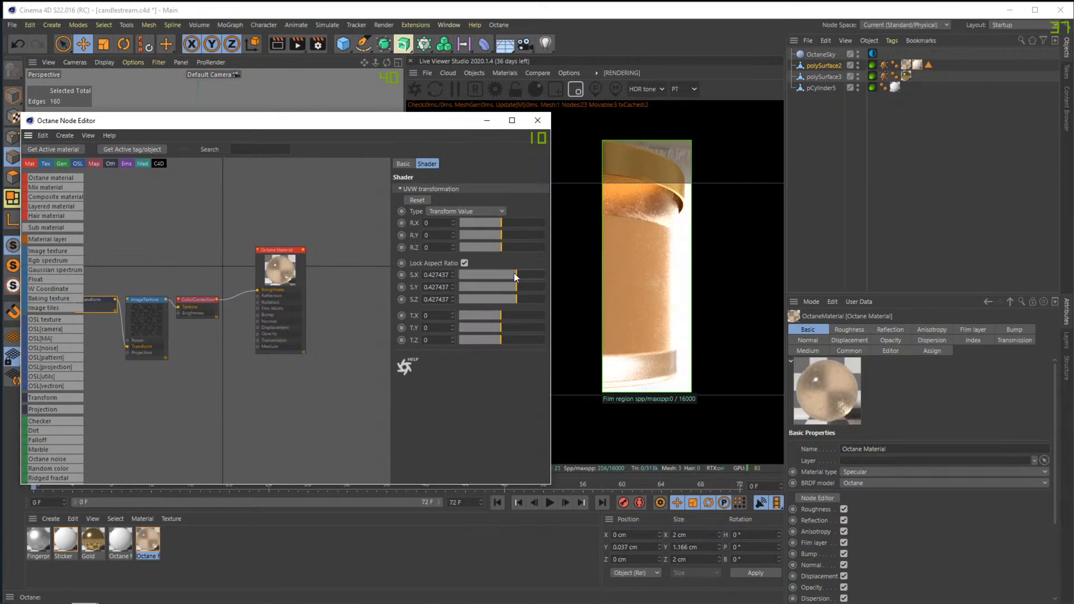
{"action": "left_click_drag", "start_coordinate": [515, 277], "coordinate": [500, 280]}
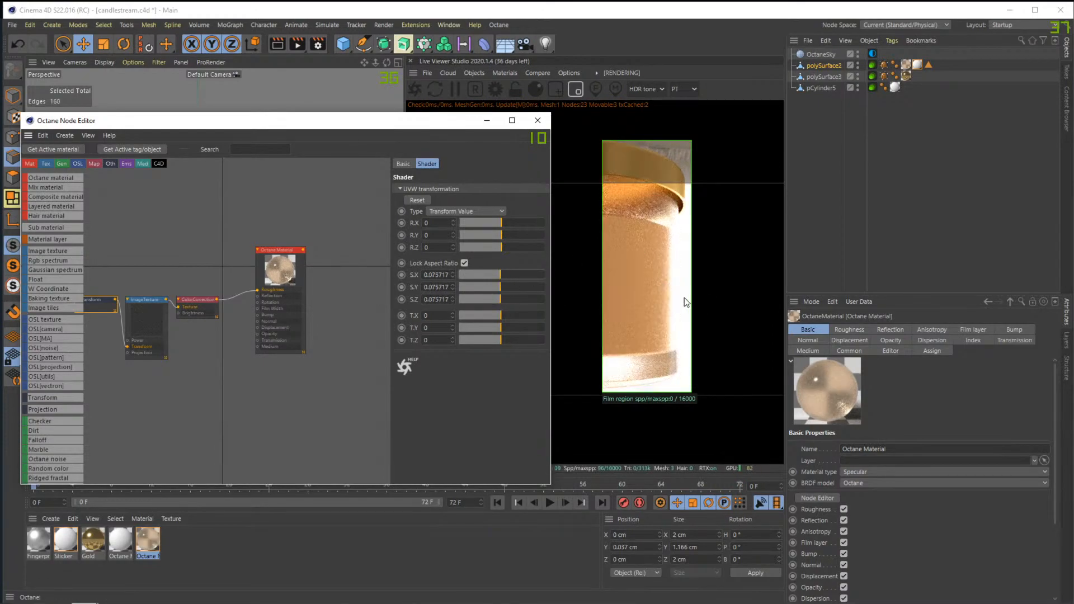
{"action": "left_click_drag", "start_coordinate": [496, 274], "coordinate": [502, 273]}
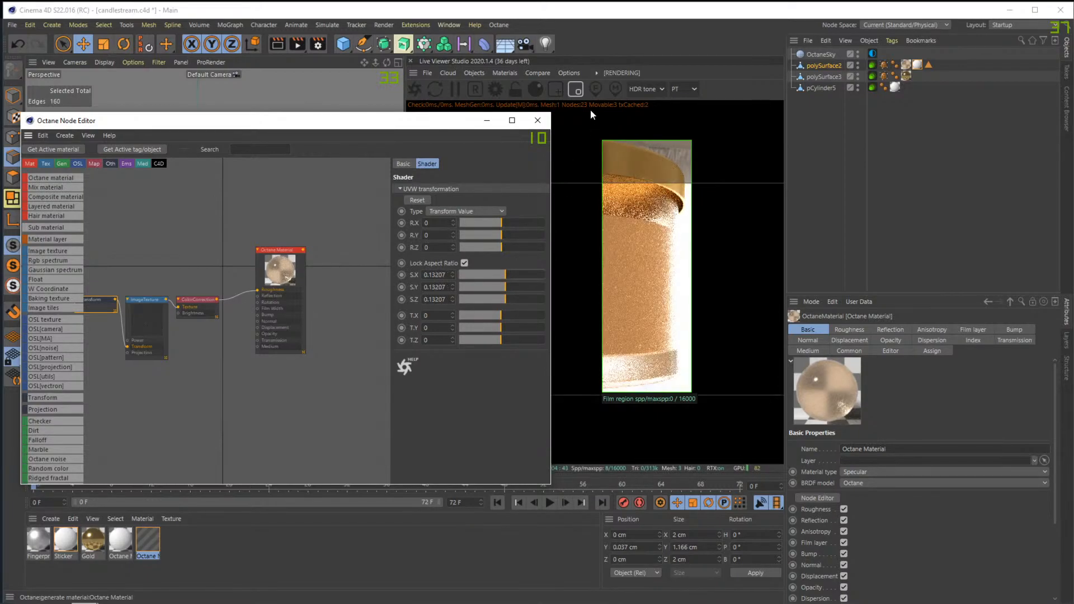
{"action": "left_click", "coordinate": [644, 256]}
{"action": "left_click_drag", "start_coordinate": [644, 256], "coordinate": [657, 315]}
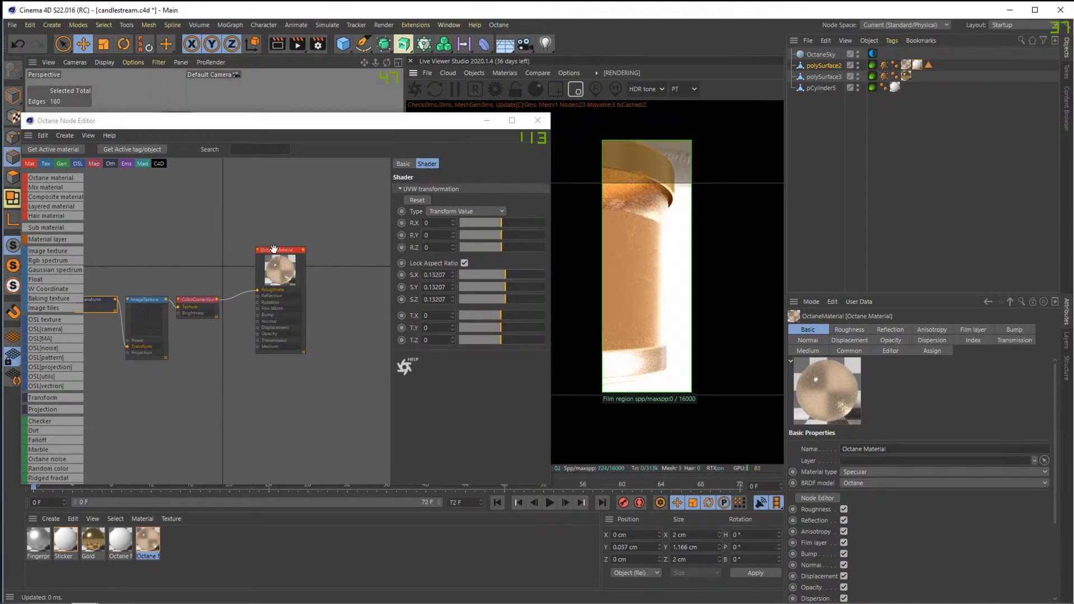
Set the fingerprint image texture's gamma back to 1
{"action": "left_click", "coordinate": [153, 319]}
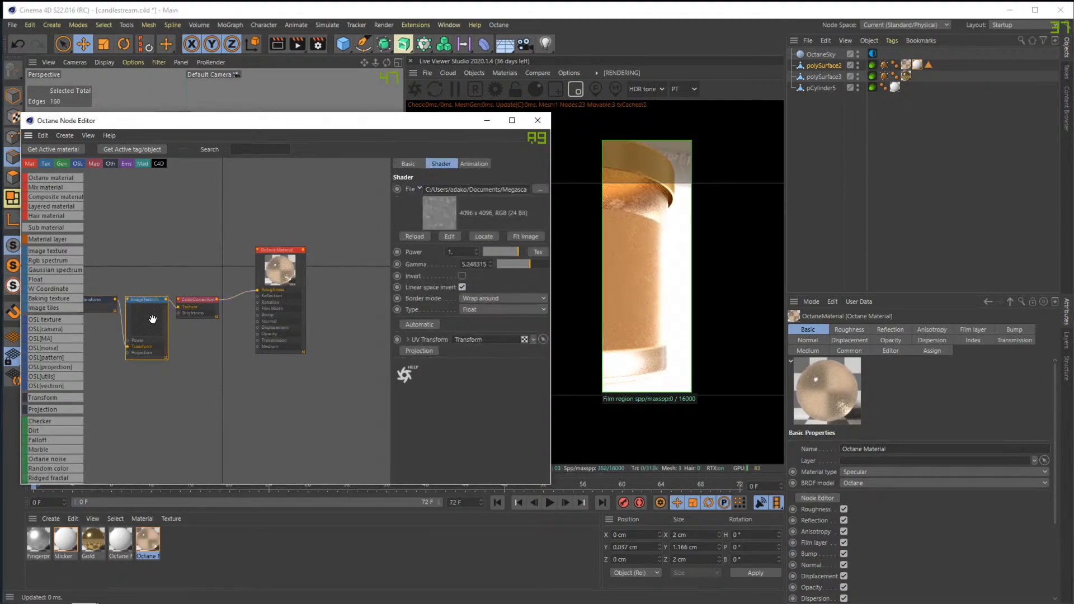
{"action": "type", "text": "1"}
{"action": "key", "text": "Return"}
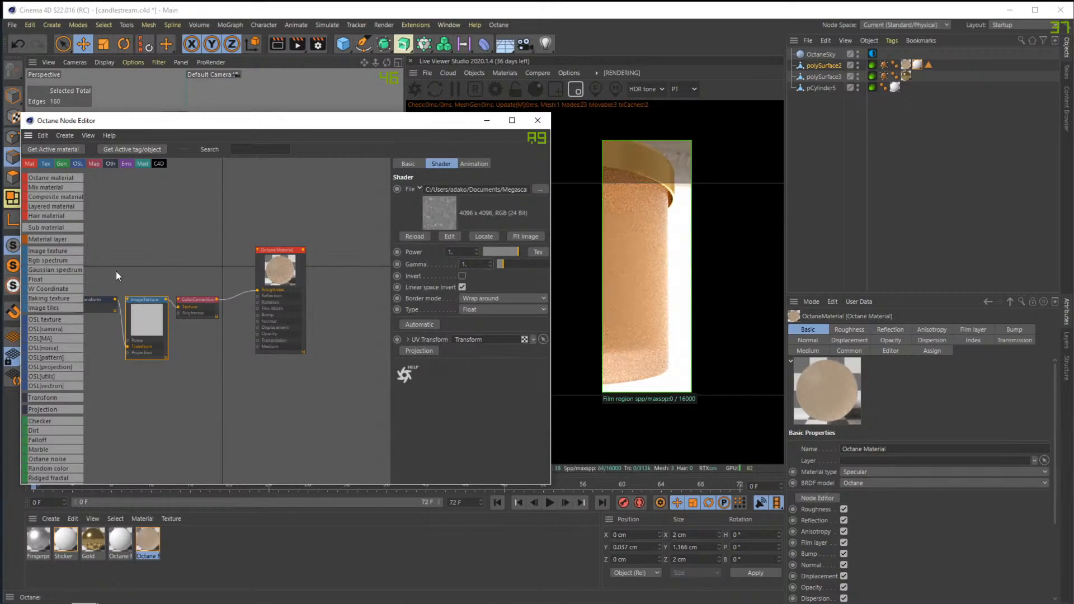
Find the Octane gradient node and insert it between ColorCorrection and the Octane Material's Roughness input
{"action": "left_click", "coordinate": [235, 150]}
{"action": "type", "text": "grad"}
{"action": "left_click_drag", "start_coordinate": [51, 189], "coordinate": [291, 293]}
{"action": "left_click", "coordinate": [221, 298]}
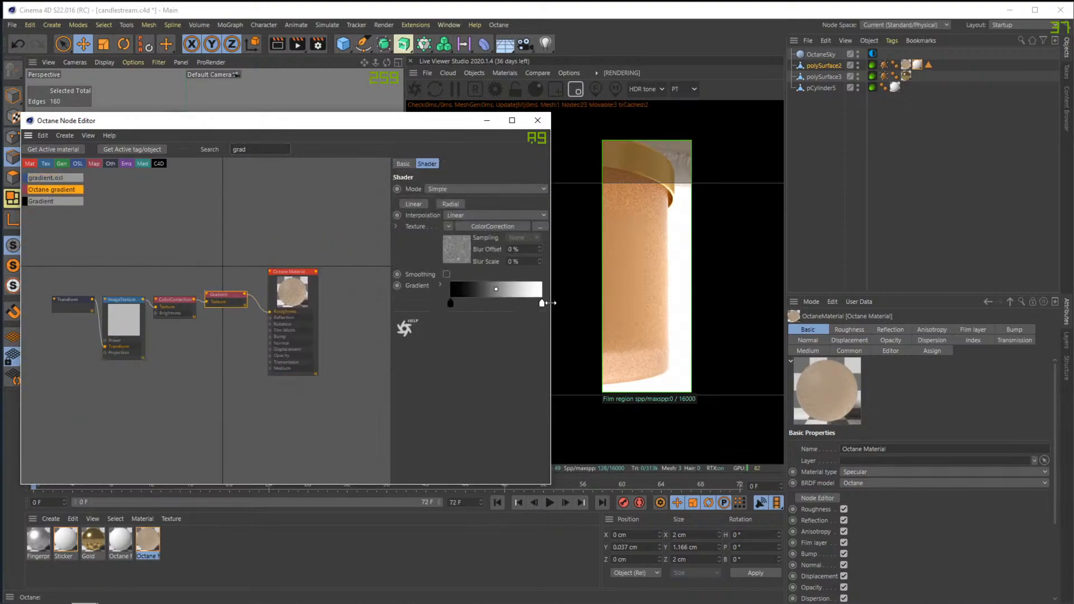
Move the gradient's black knot to about 33% and turn off the live render region
{"action": "left_click_drag", "start_coordinate": [451, 303], "coordinate": [482, 309]}
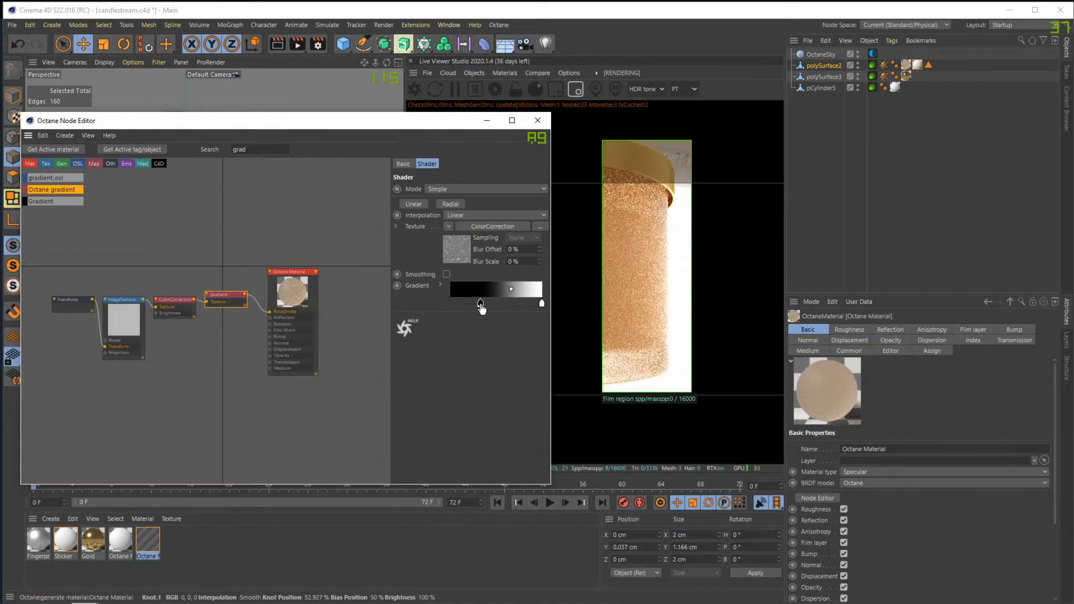
{"action": "left_click", "coordinate": [650, 314]}
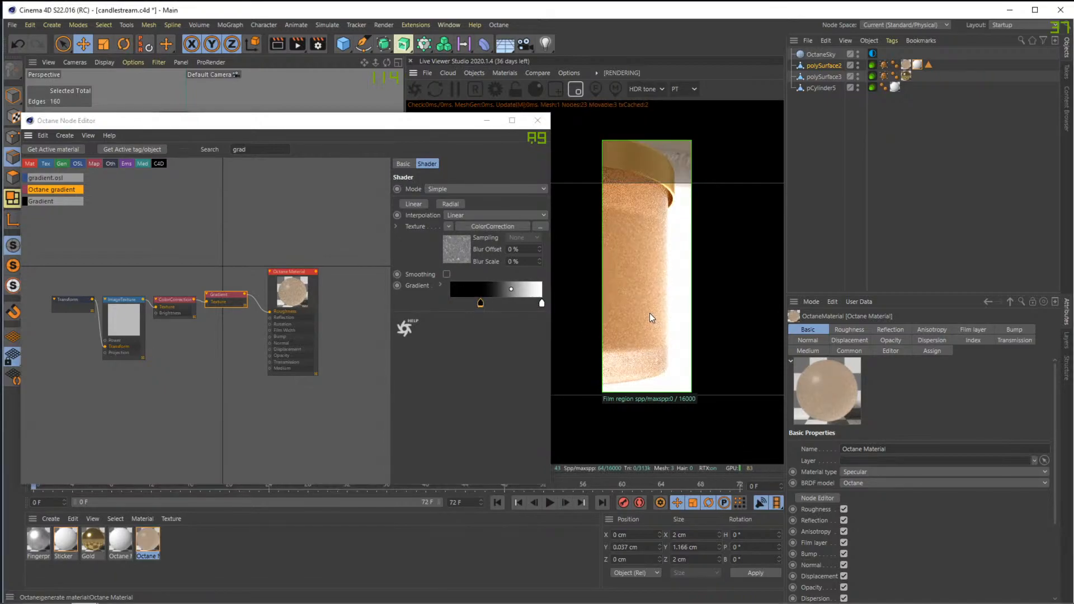
{"action": "left_click", "coordinate": [576, 89]}
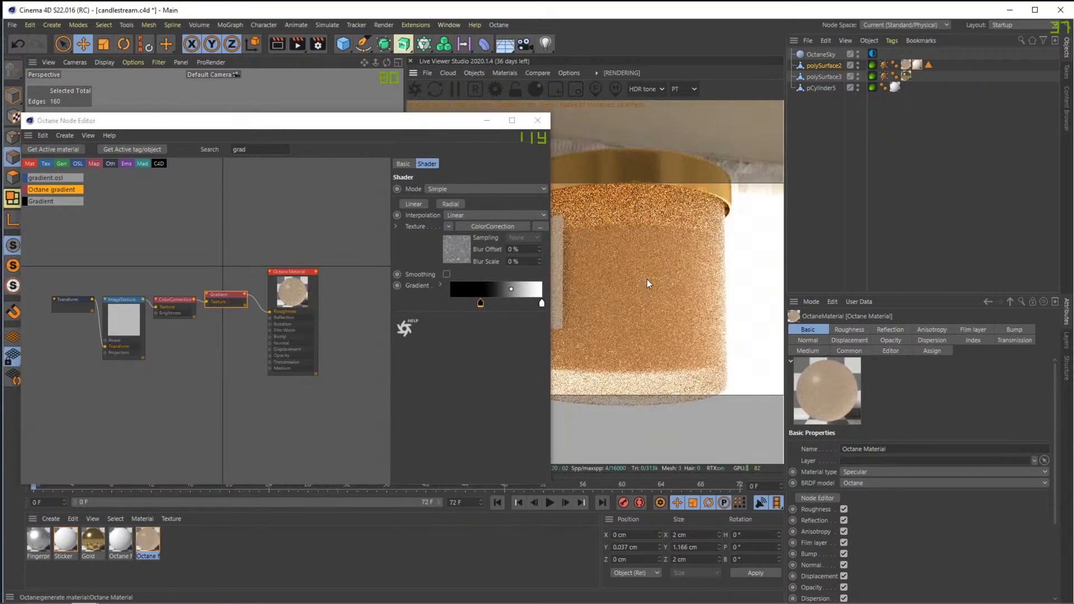
Move the node editor off the render and set the gradient's black knot to mid grey (RGB 128, 128, 128)
{"action": "left_click", "coordinate": [411, 127]}
{"action": "left_click_drag", "start_coordinate": [411, 130], "coordinate": [241, 135]}
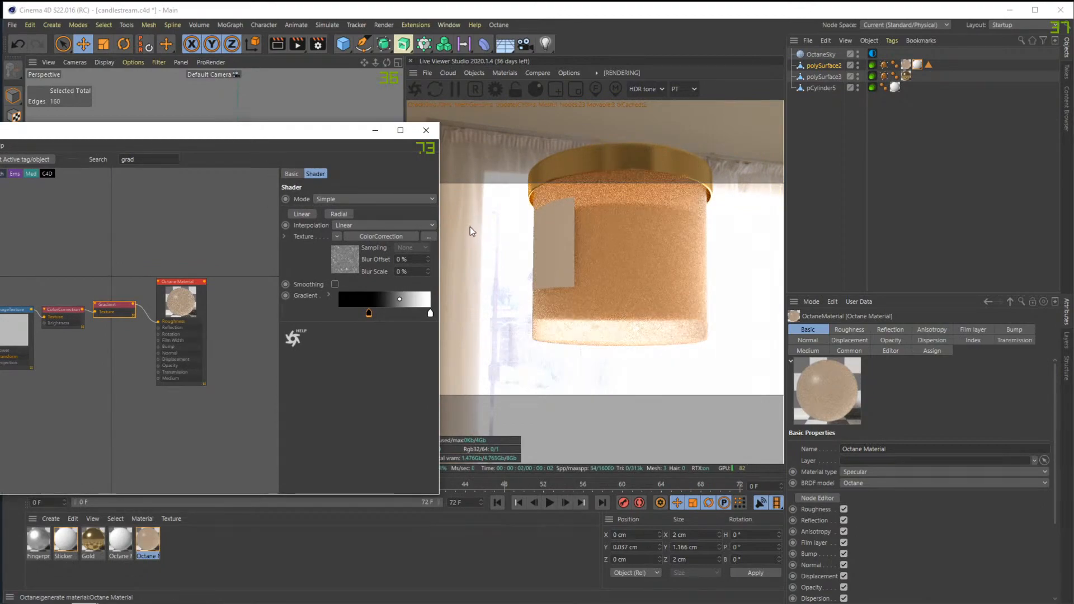
{"action": "double_click", "coordinate": [369, 313]}
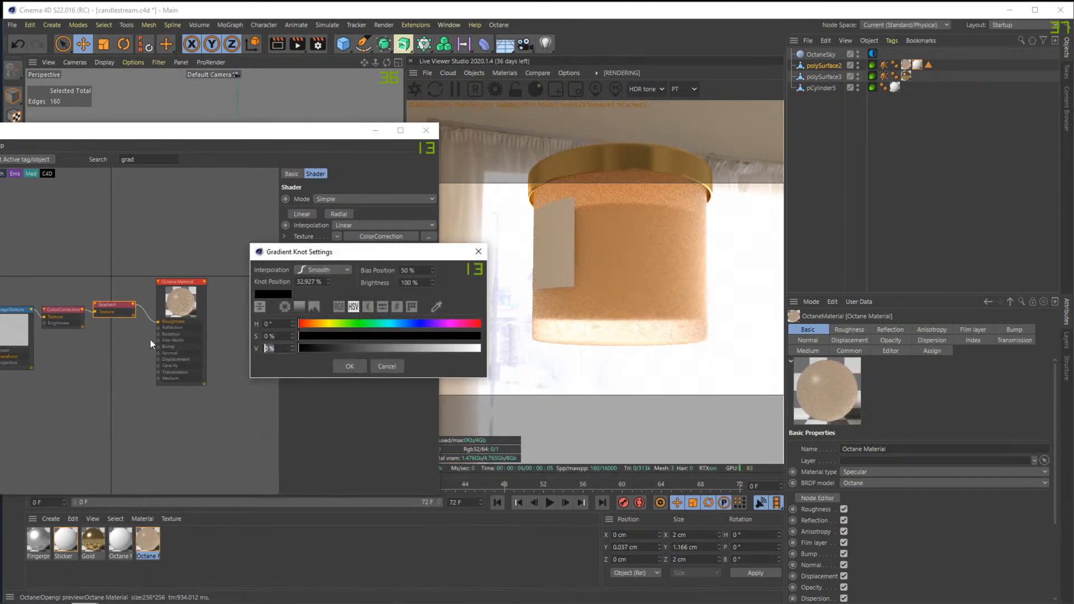
{"action": "key", "text": "Return"}
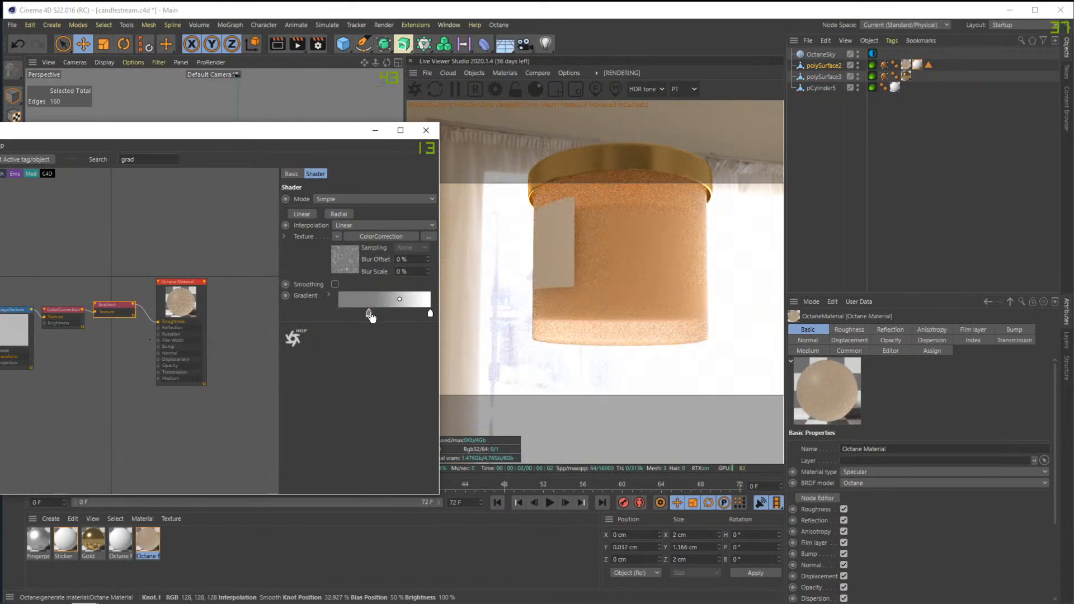
{"action": "mouse_move", "coordinate": [371, 317]}
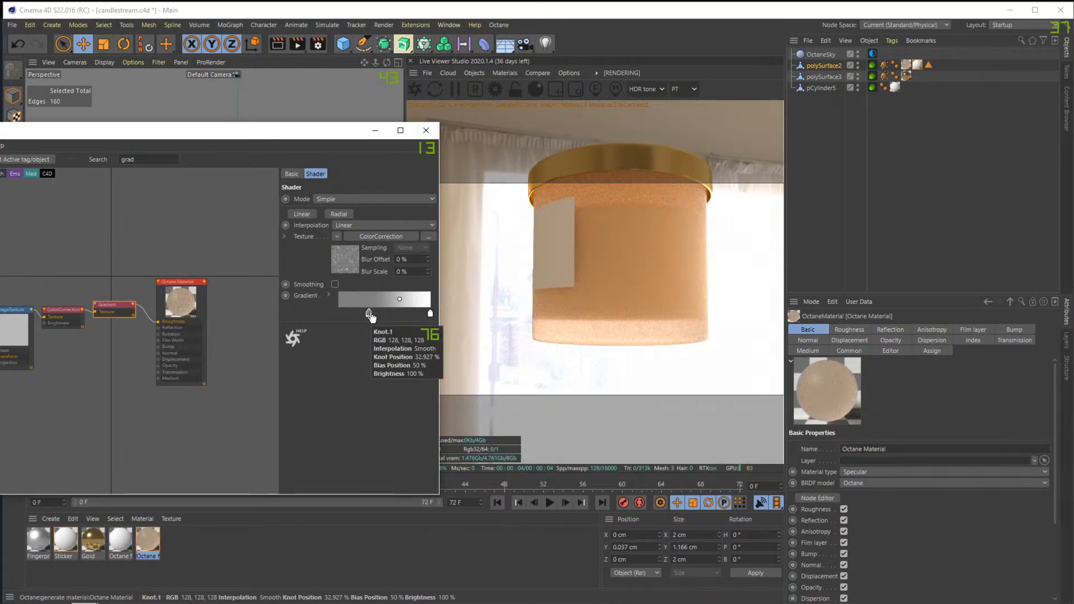
Turn the jar's label toward the camera and limit the live render to a region over the jar's label-side edge
{"action": "left_click_drag", "start_coordinate": [655, 318], "coordinate": [554, 295]}
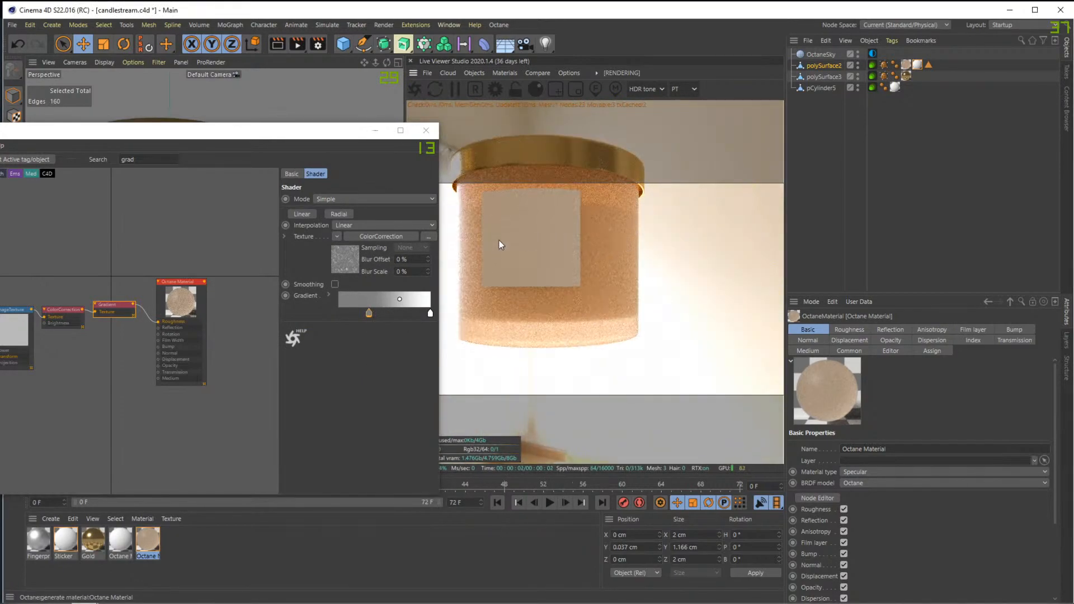
{"action": "left_click_drag", "start_coordinate": [570, 250], "coordinate": [563, 246]}
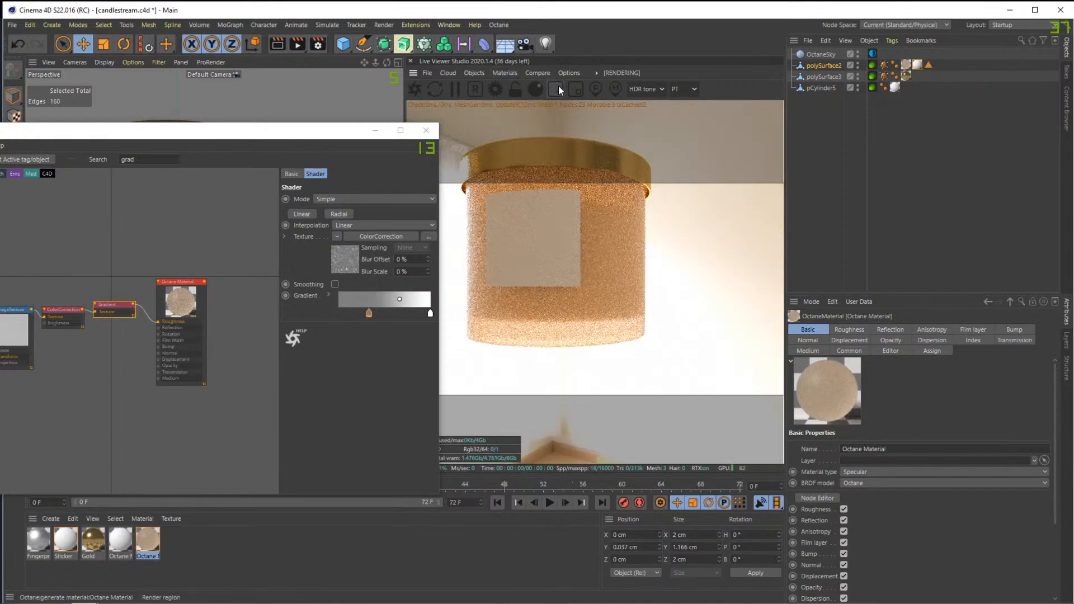
{"action": "left_click_drag", "start_coordinate": [455, 165], "coordinate": [530, 343]}
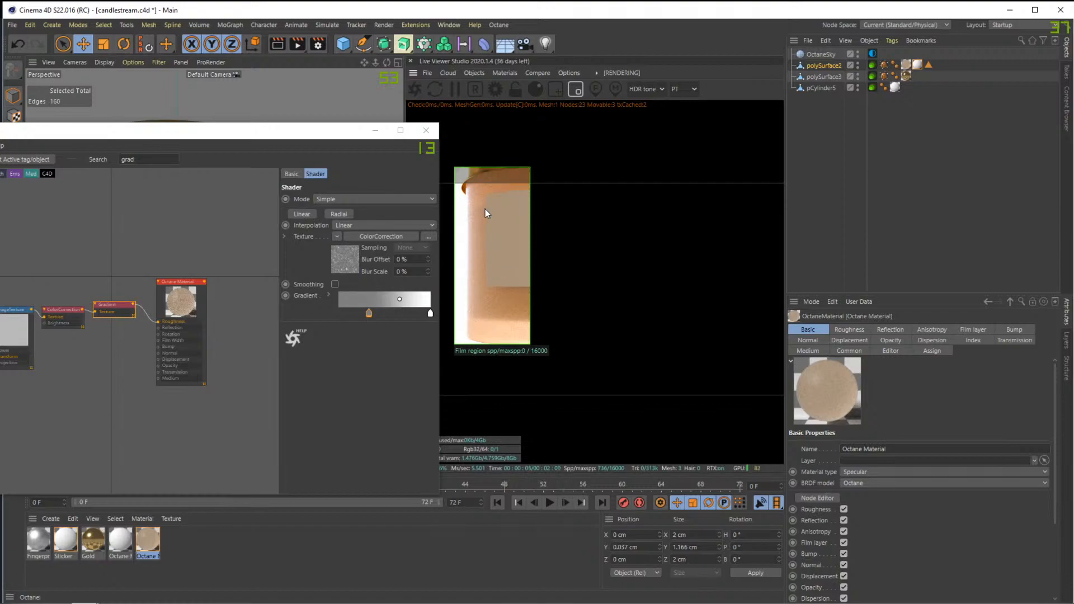
Try progressively darker values for the gradient's grey knot, starting at about 30%
{"action": "double_click", "coordinate": [369, 312]}
{"action": "left_click_drag", "start_coordinate": [282, 349], "coordinate": [240, 347]}
{"action": "type", "text": "30"}
{"action": "key", "text": "Return"}
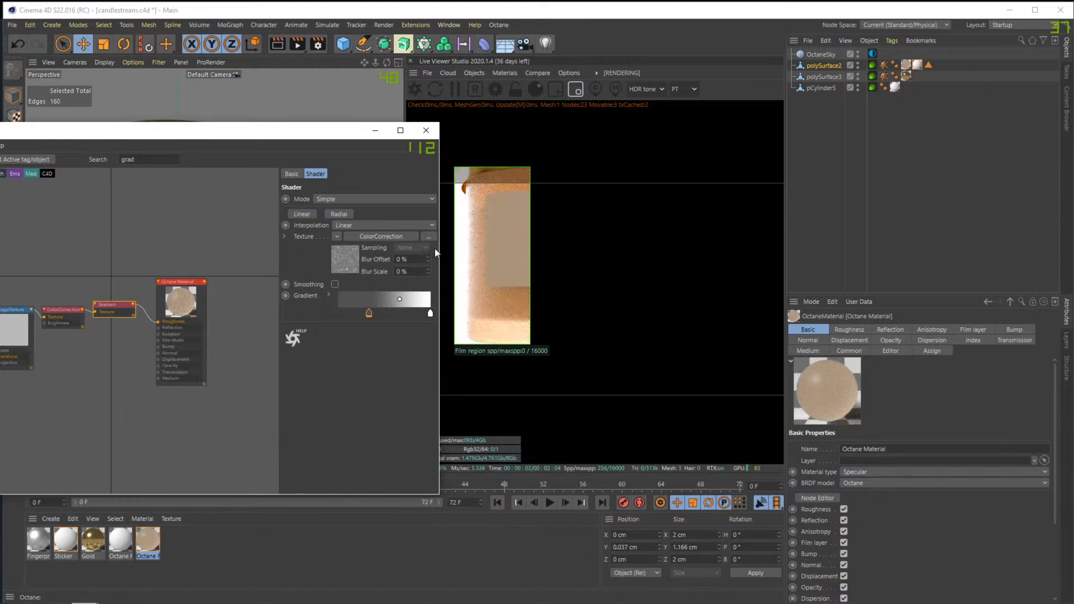
{"action": "double_click", "coordinate": [369, 315]}
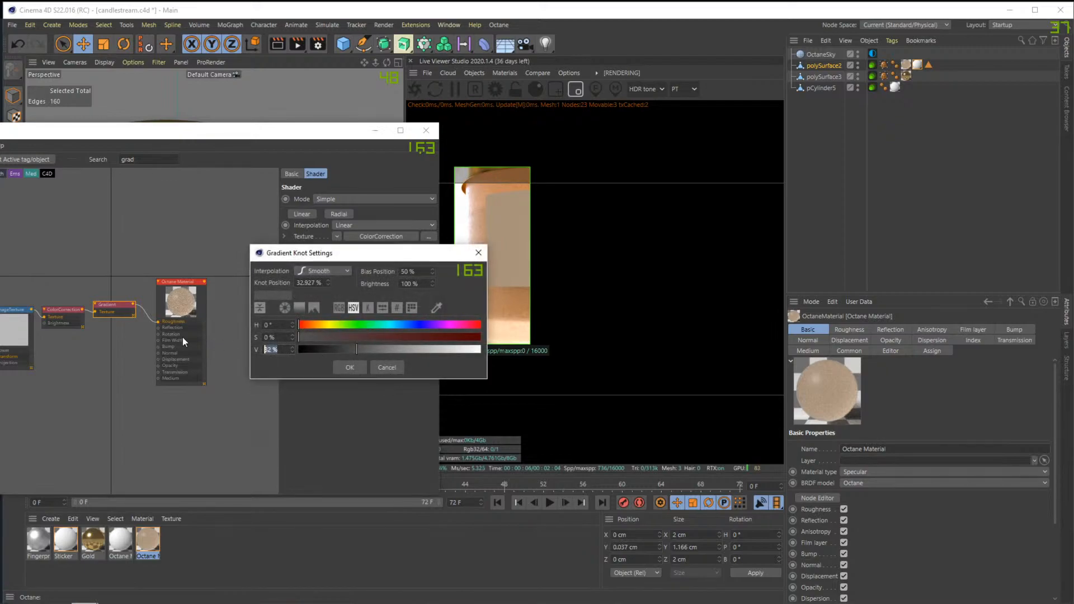
{"action": "key", "text": "Return"}
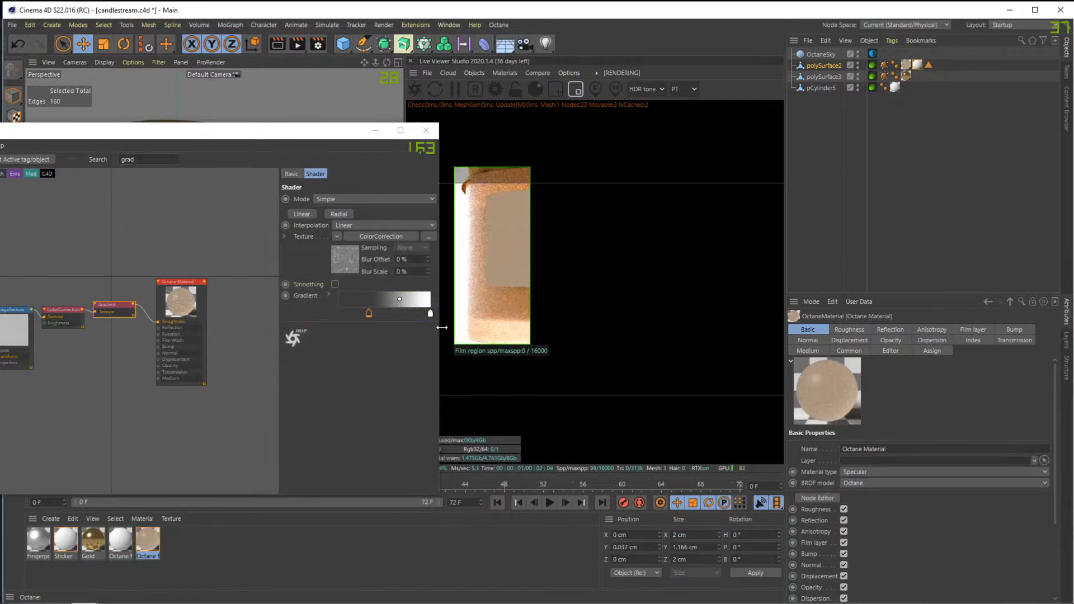
{"action": "double_click", "coordinate": [369, 315]}
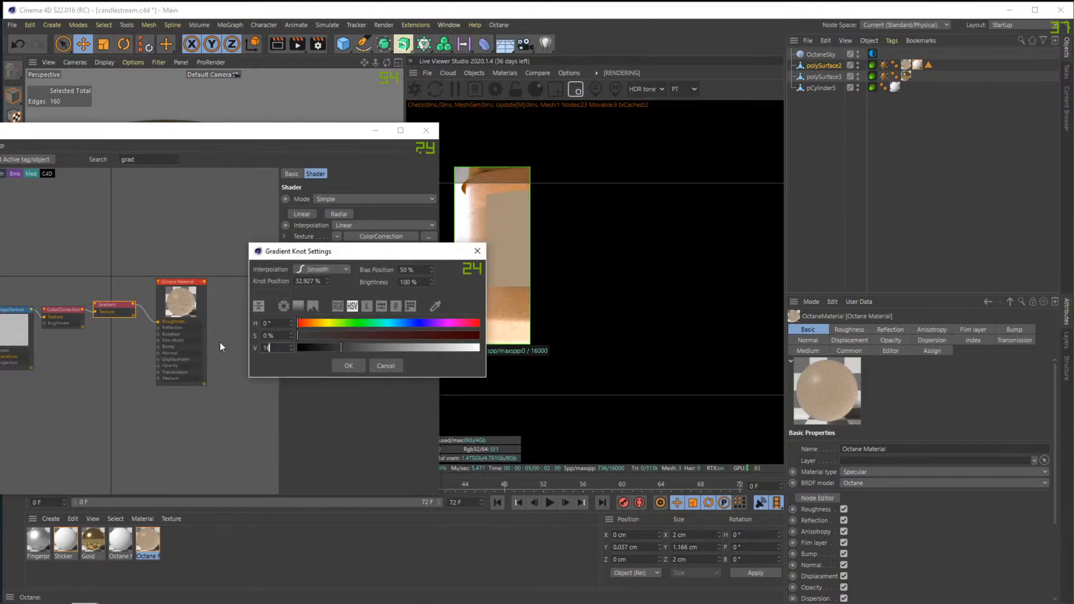
{"action": "key", "text": "Return"}
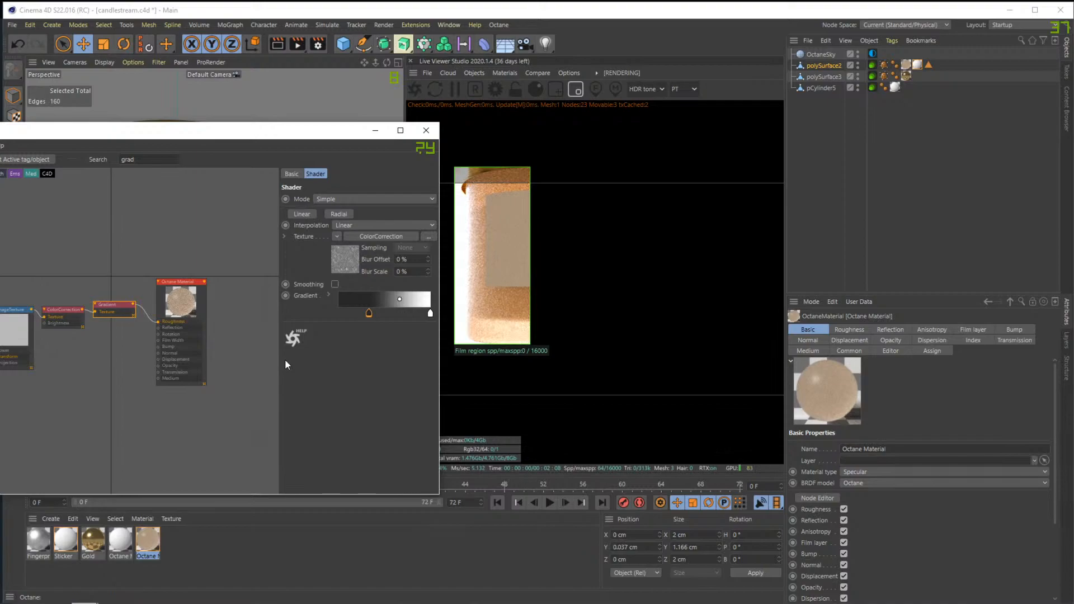
Try the gradient's dark knot at 80% brightness and an extra knot of the same grey near 8.5%
{"action": "double_click", "coordinate": [369, 314]}
{"action": "type", "text": "80"}
{"action": "key", "text": "Return"}
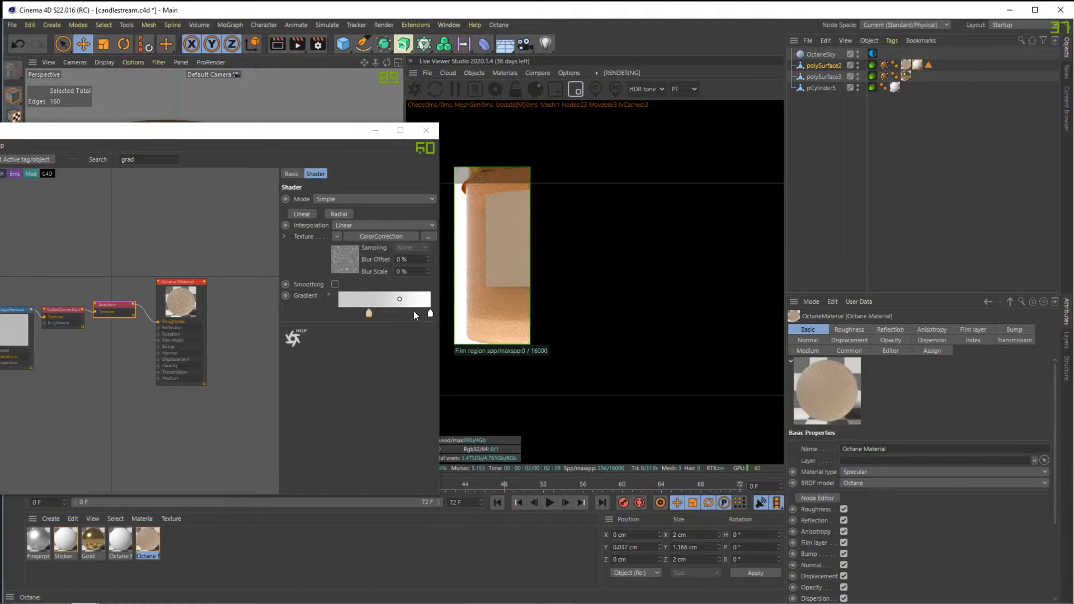
{"action": "left_click", "coordinate": [365, 315]}
{"action": "left_click_drag", "start_coordinate": [367, 317], "coordinate": [348, 318]}
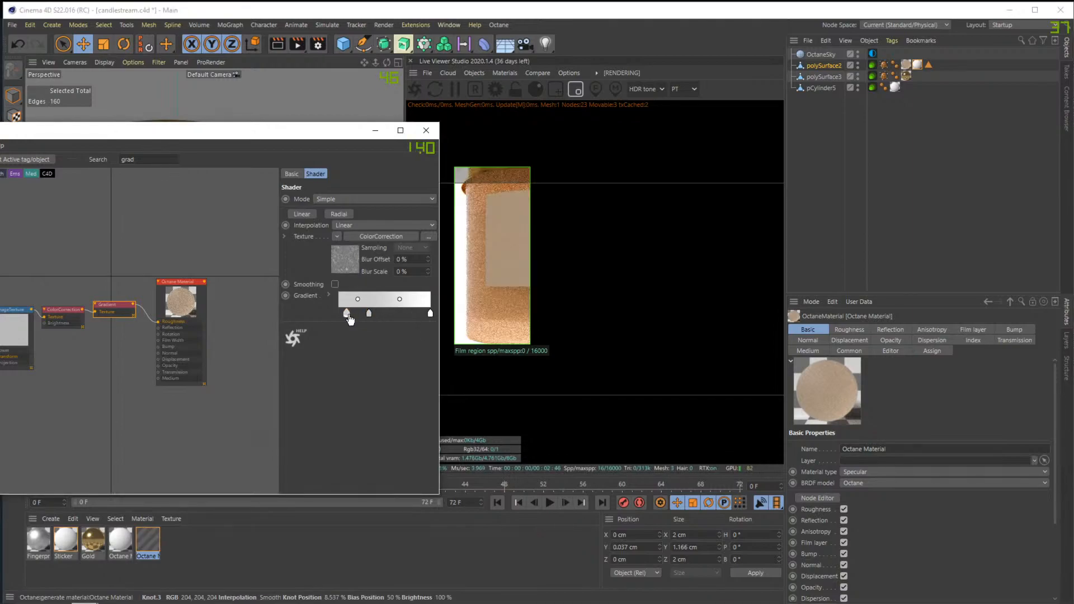
Set the gradient knot at about 33% to a value of 70% and turn off the live render region
{"action": "double_click", "coordinate": [369, 313]}
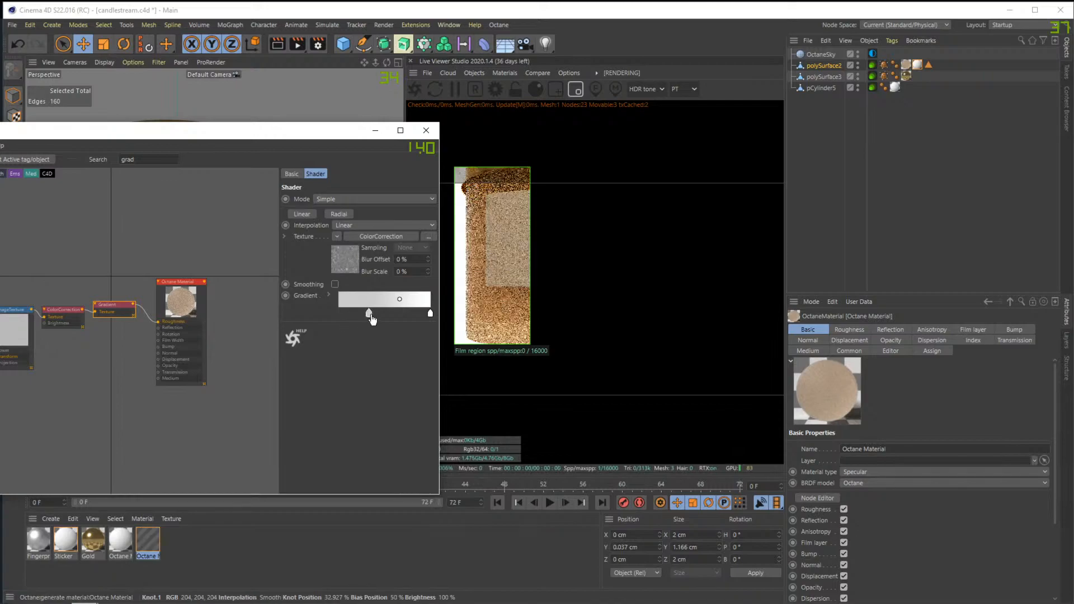
{"action": "type", "text": "70"}
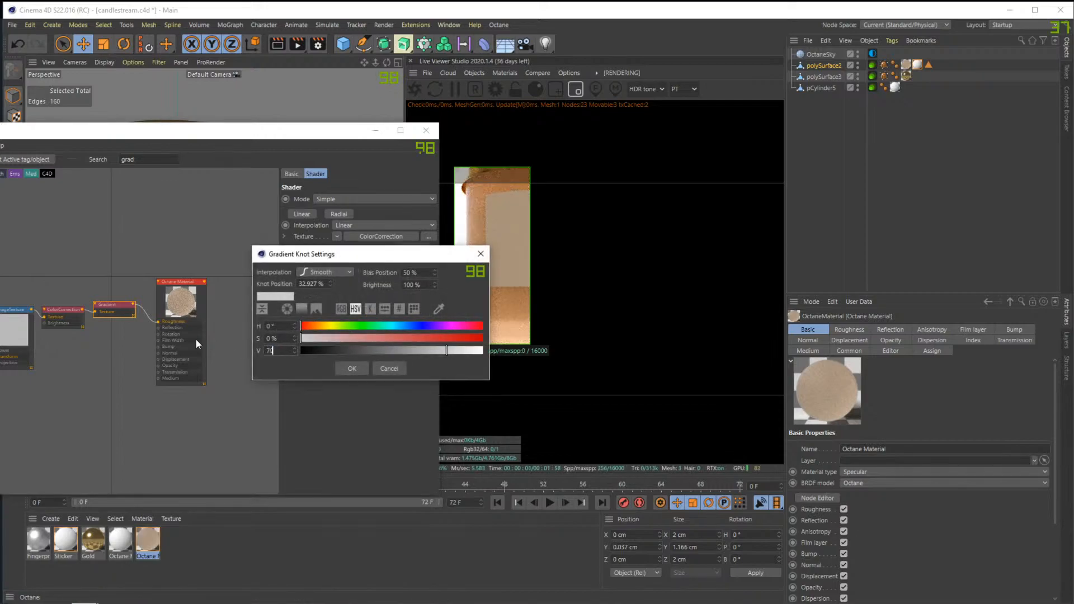
{"action": "key", "text": "Return"}
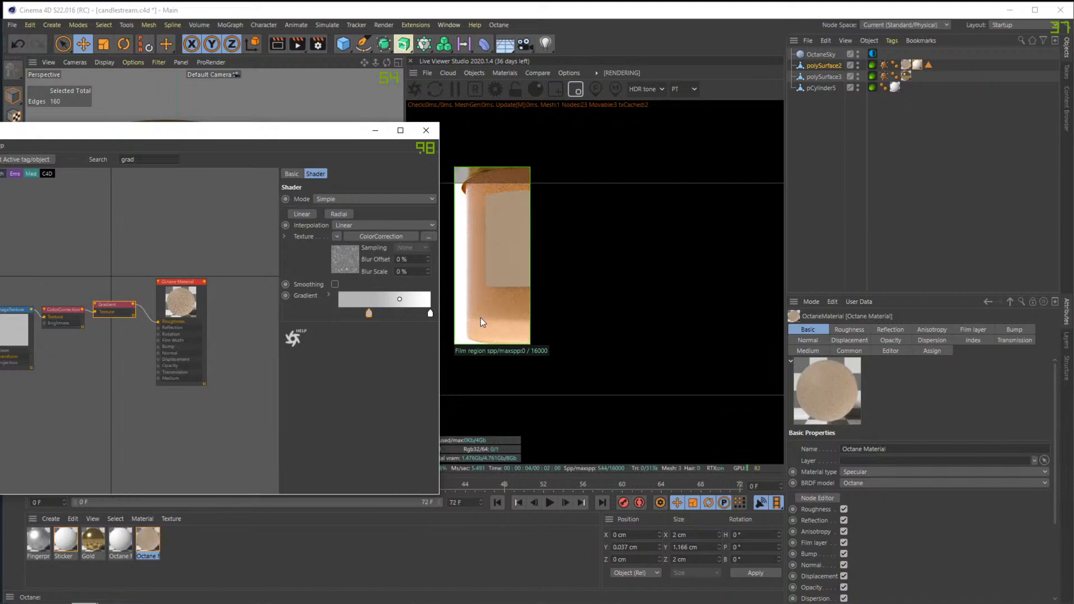
{"action": "left_click", "coordinate": [576, 89]}
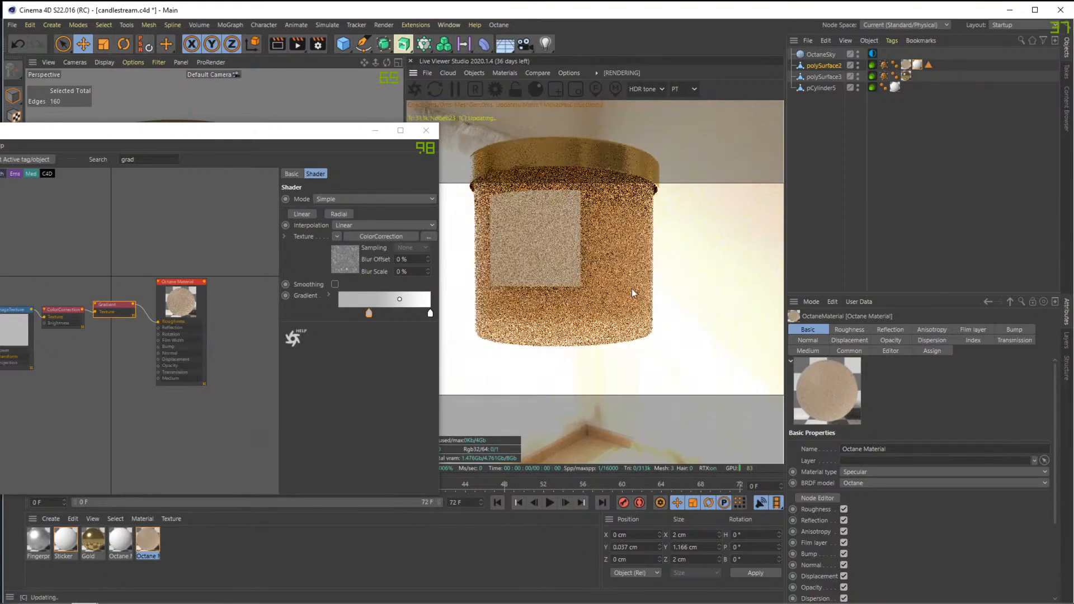
Move the node editor aside, frame the whole jar and compare it with the candle.jpg reference
{"action": "left_click_drag", "start_coordinate": [320, 136], "coordinate": [12, 163]}
{"action": "scroll", "coordinate": [260, 210], "scroll_direction": "down", "scroll_amount": 3}
{"action": "left_click_drag", "start_coordinate": [259, 211], "coordinate": [351, 208], "text": "alt"}
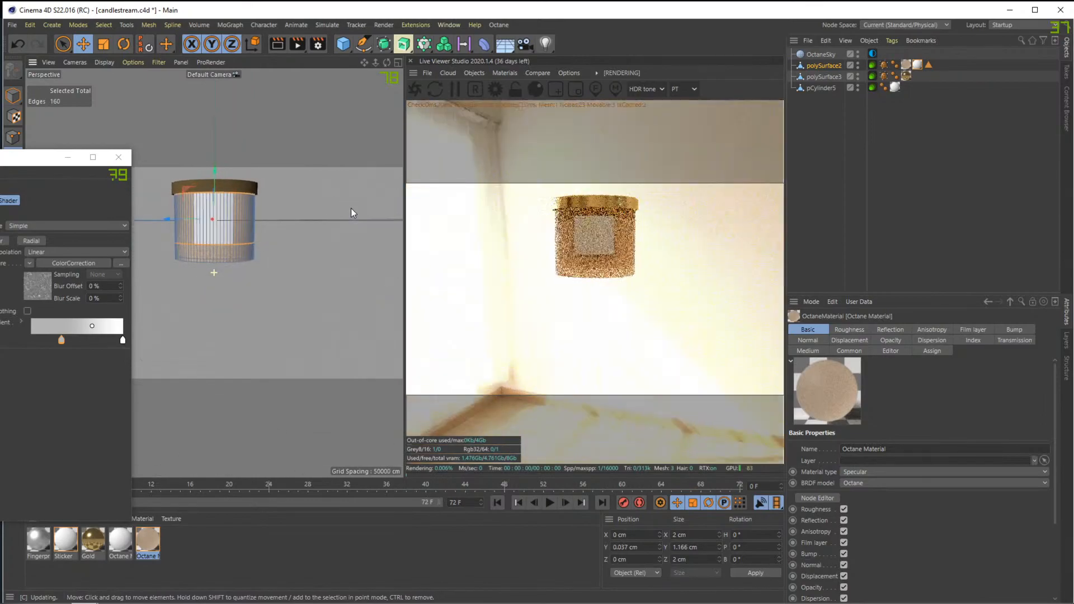
{"action": "left_click", "coordinate": [53, 595]}
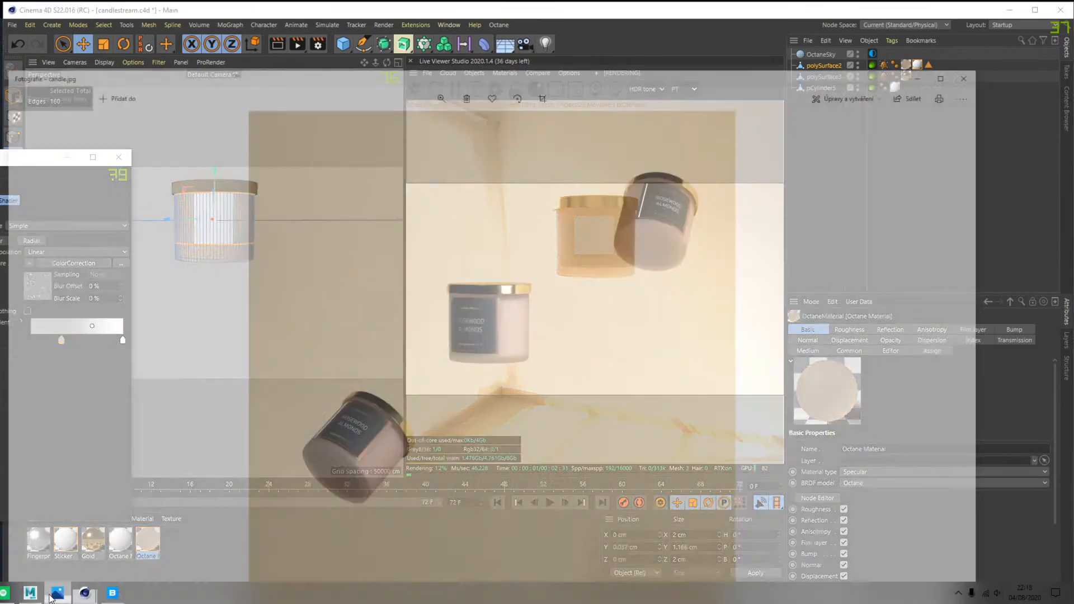
{"action": "left_click", "coordinate": [1009, 10]}
Select the wax object pCylinder5 and hide the lid polySurface3 to look into the jar from above
{"action": "left_click_drag", "start_coordinate": [280, 246], "coordinate": [224, 249], "text": "alt"}
{"action": "left_click", "coordinate": [830, 77]}
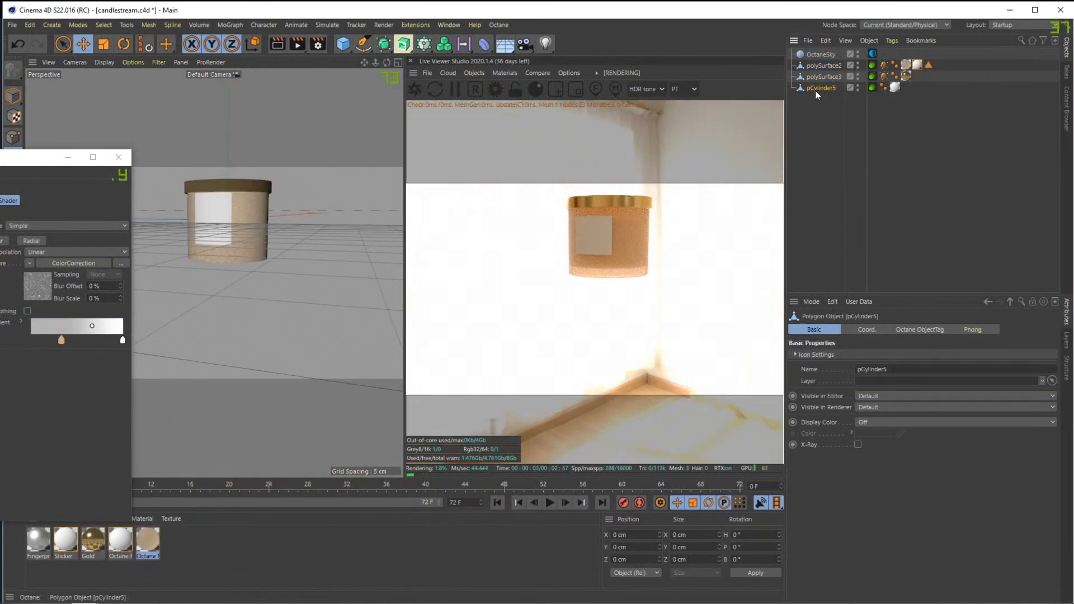
{"action": "mouse_move", "coordinate": [285, 175]}
{"action": "left_mouse_down", "text": "alt"}
{"action": "mouse_move", "coordinate": [254, 203]}
{"action": "mouse_move", "coordinate": [282, 190]}
{"action": "left_mouse_up", "text": "alt"}
{"action": "left_click", "coordinate": [857, 78]}
{"action": "left_click_drag", "start_coordinate": [281, 144], "coordinate": [274, 176], "text": "alt"}
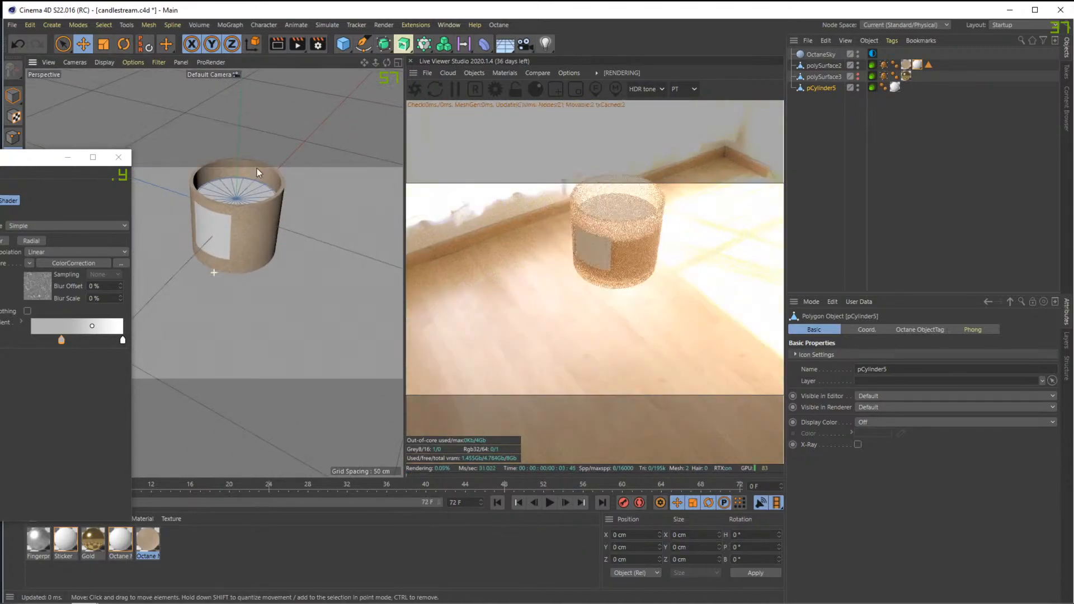
Clear the node editor from the viewport and select the wax's top polygons with Rectangle Selection in polygon mode
{"action": "left_click_drag", "start_coordinate": [49, 161], "coordinate": [0, 162]}
{"action": "left_click", "coordinate": [13, 175]}
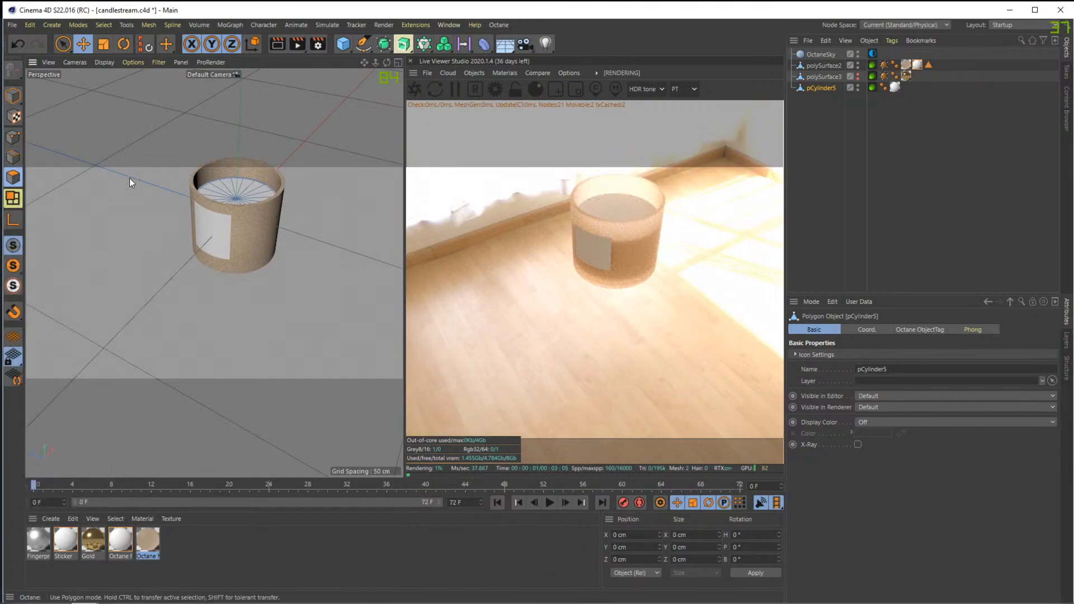
{"action": "left_click_drag", "start_coordinate": [99, 177], "coordinate": [257, 196], "text": "alt"}
{"action": "left_click_drag", "start_coordinate": [63, 44], "coordinate": [122, 84]}
{"action": "left_click_drag", "start_coordinate": [163, 148], "coordinate": [302, 225]}
Lower the wax's selected top polygons to about Y 1.089 cm and make the lid visible again
{"action": "left_click_drag", "start_coordinate": [302, 221], "coordinate": [274, 167], "text": "alt"}
{"action": "left_click_drag", "start_coordinate": [132, 145], "coordinate": [219, 166]}
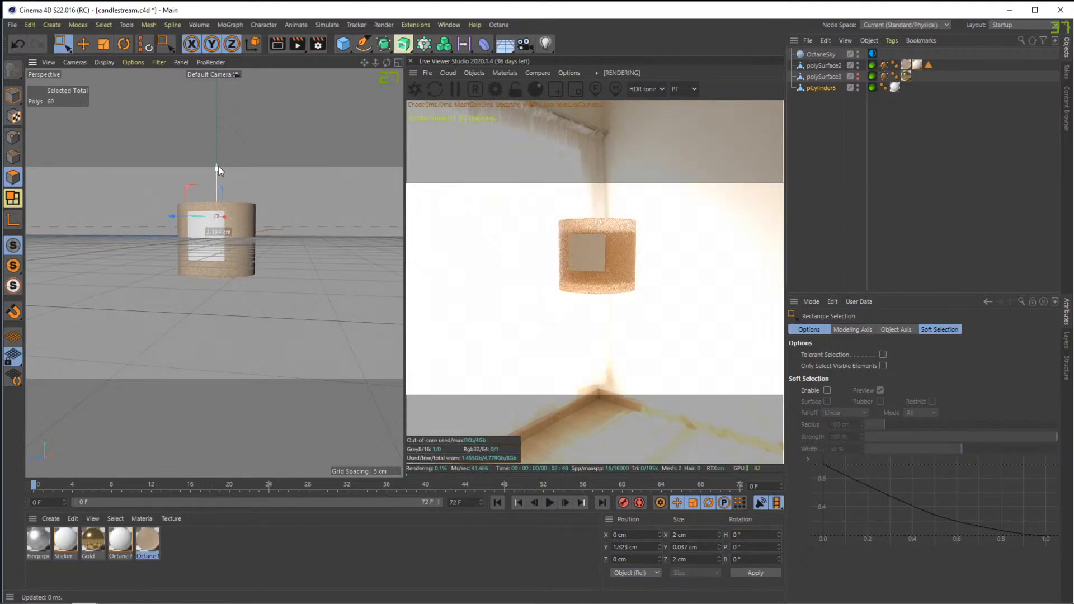
{"action": "left_click", "coordinate": [858, 75]}
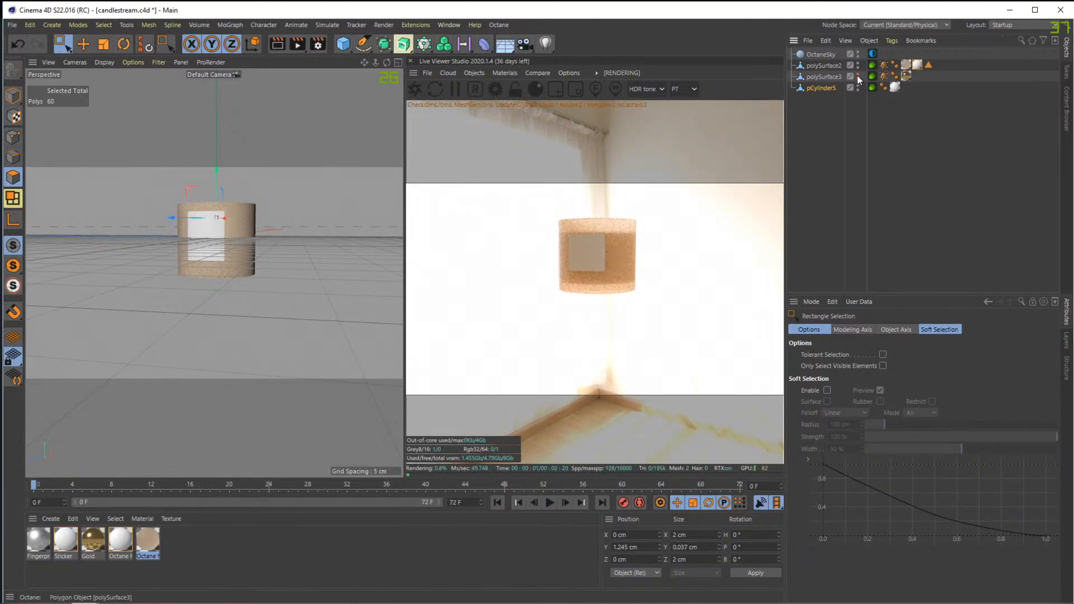
{"action": "left_click_drag", "start_coordinate": [216, 174], "coordinate": [215, 179]}
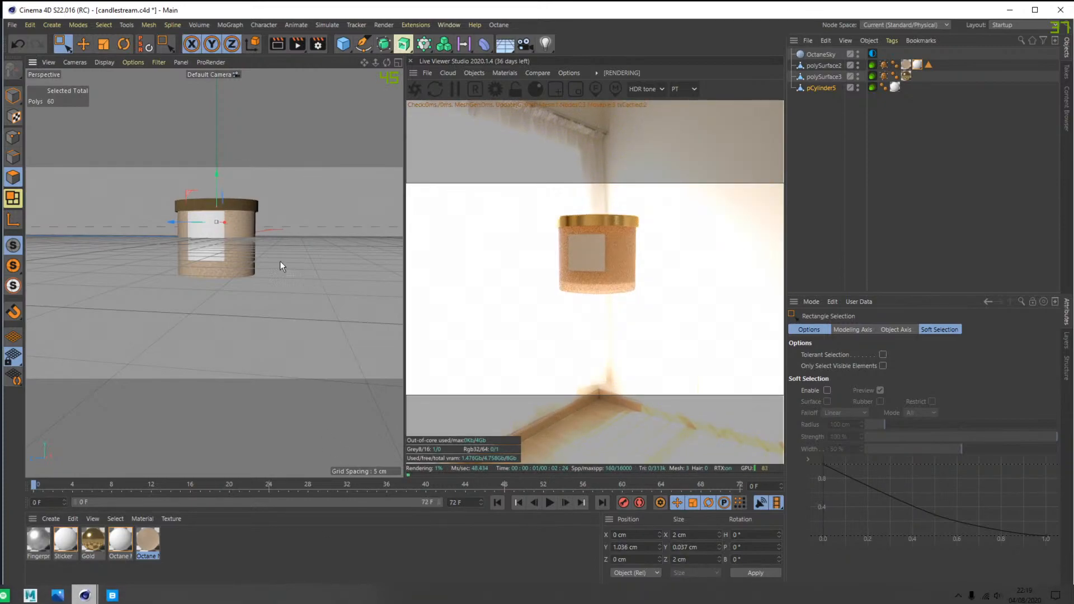
{"action": "left_click_drag", "start_coordinate": [216, 174], "coordinate": [217, 176]}
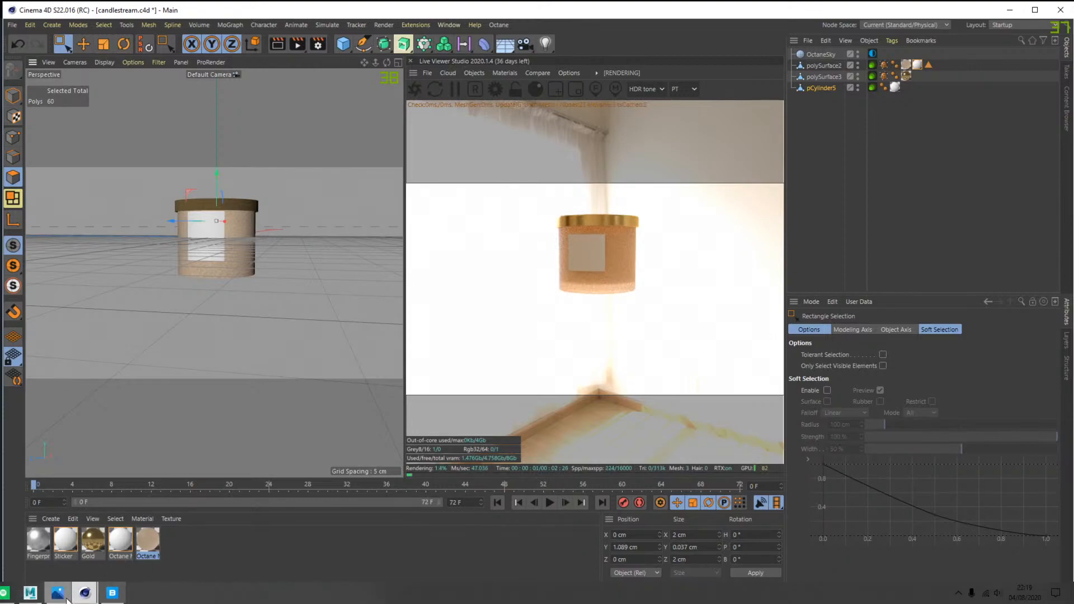
Save the scene and close the candle.jpg reference after comparing it with the rendered jar
{"action": "left_click", "coordinate": [59, 597]}
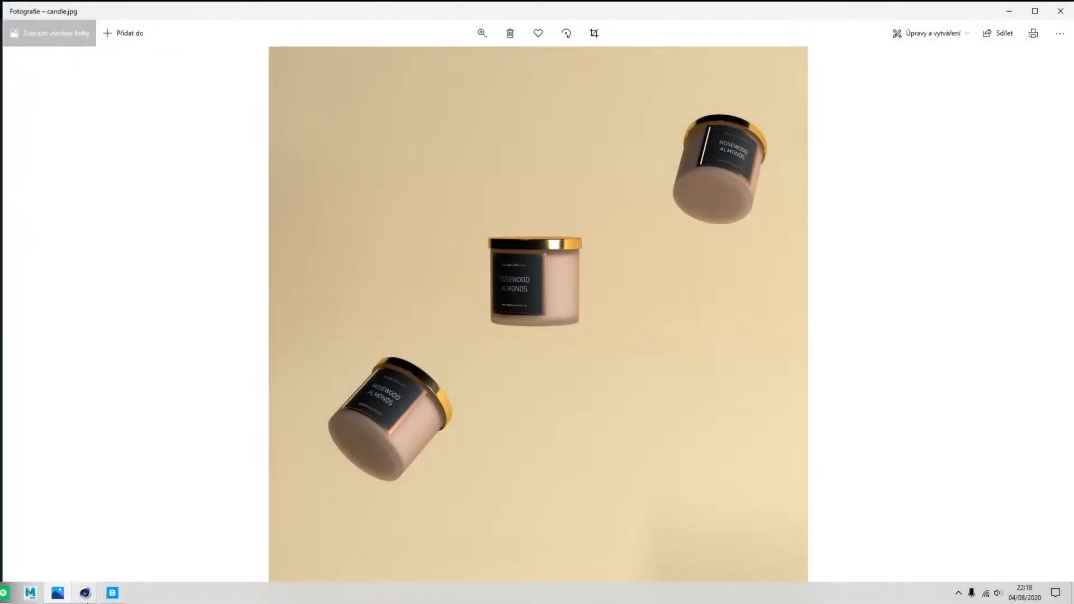
{"action": "left_click", "coordinate": [59, 596]}
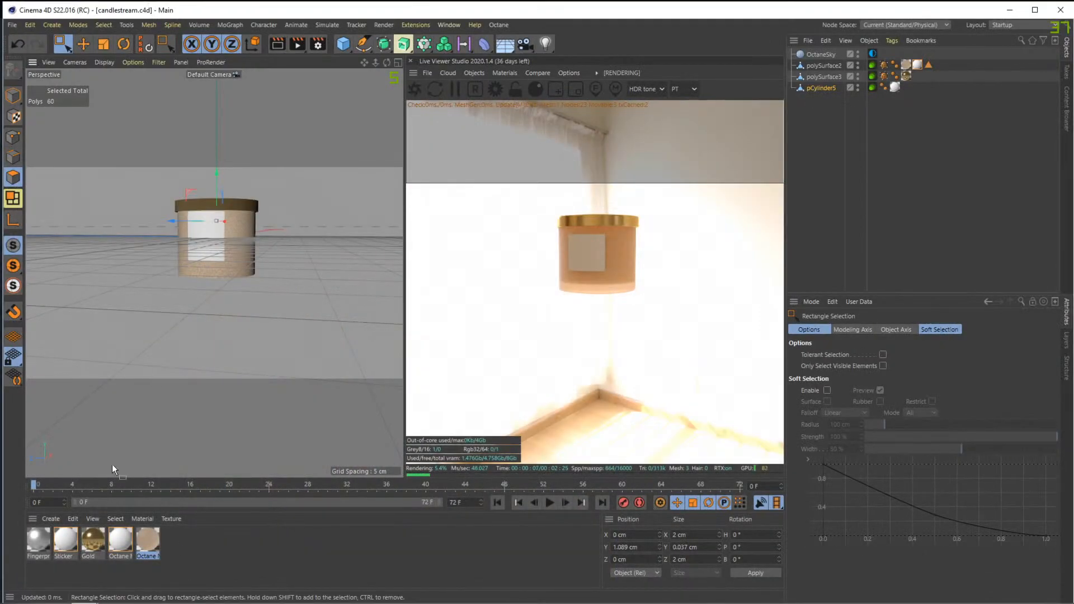
{"action": "left_click", "coordinate": [60, 597]}
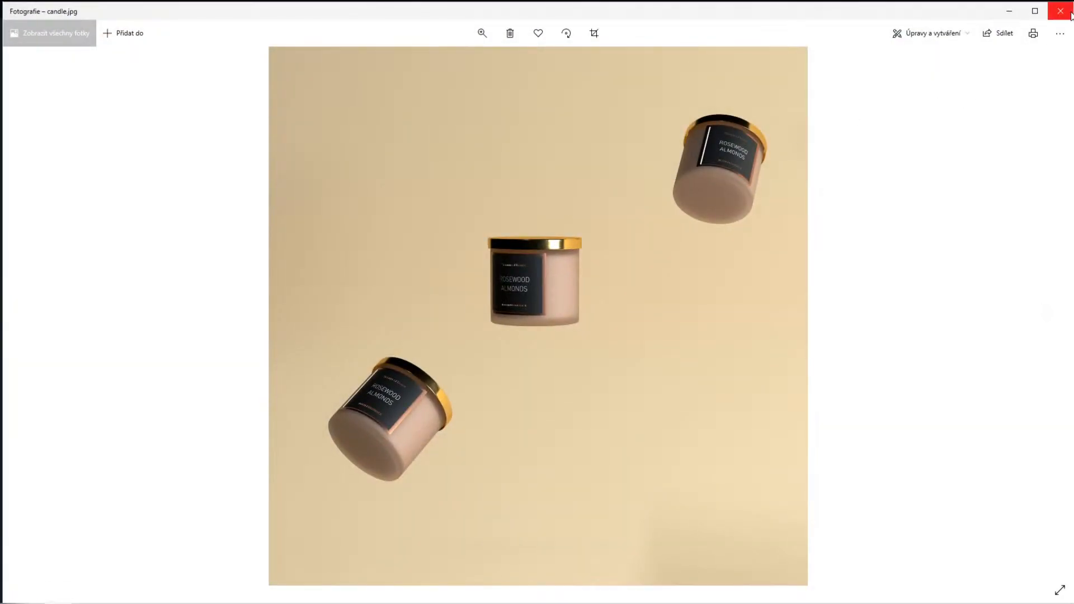
{"action": "left_click", "coordinate": [1070, 13]}
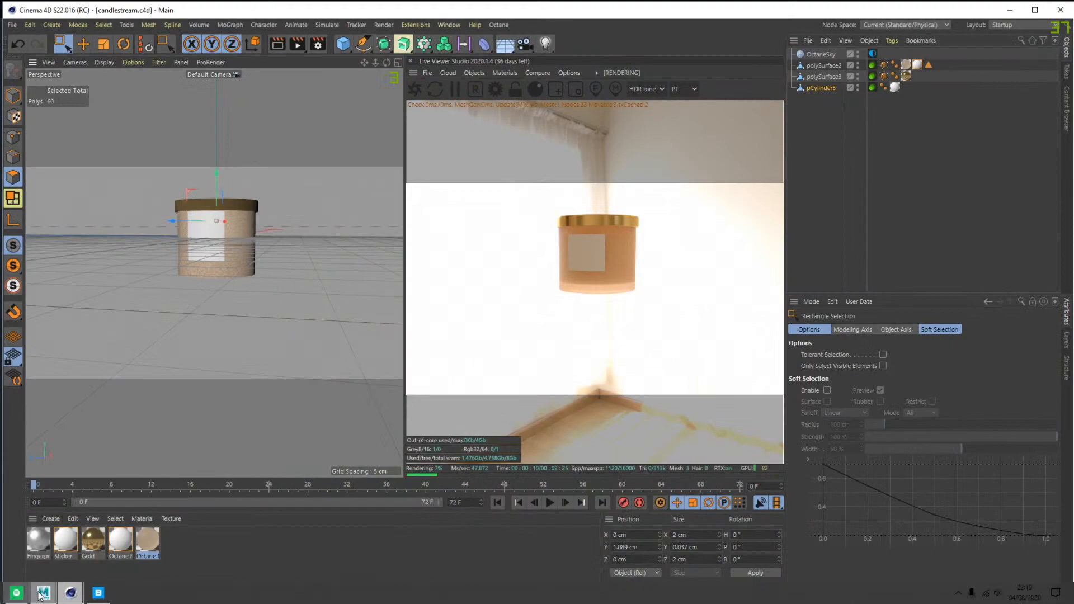
Switch to Maya and save the untitled jar model as candle_stream in Maya Binary format
{"action": "left_click", "coordinate": [44, 593]}
{"action": "left_click", "coordinate": [115, 546]}
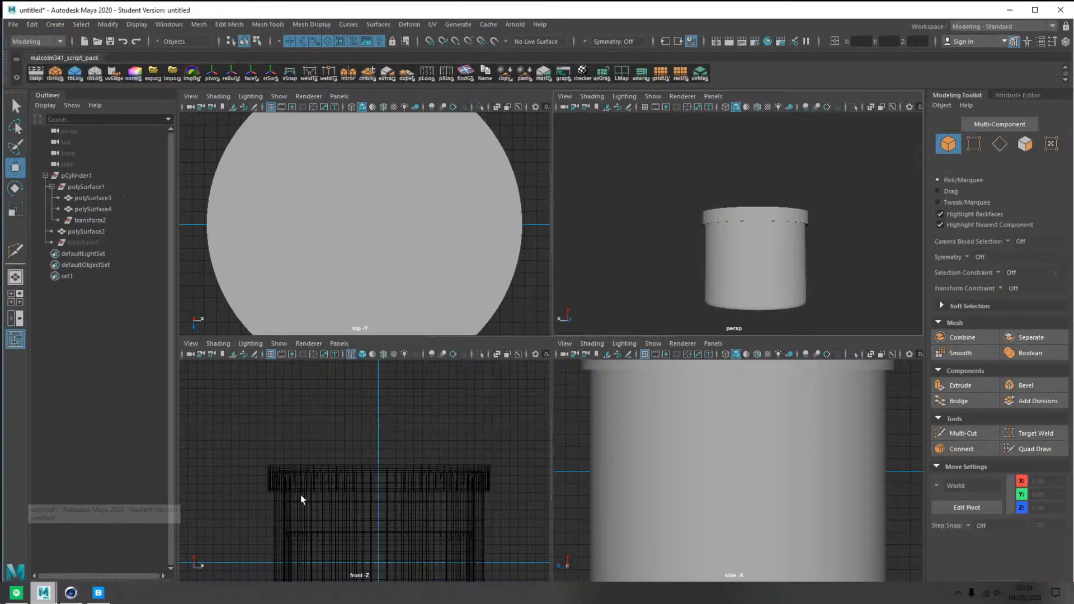
{"action": "key", "text": "ctrl+s"}
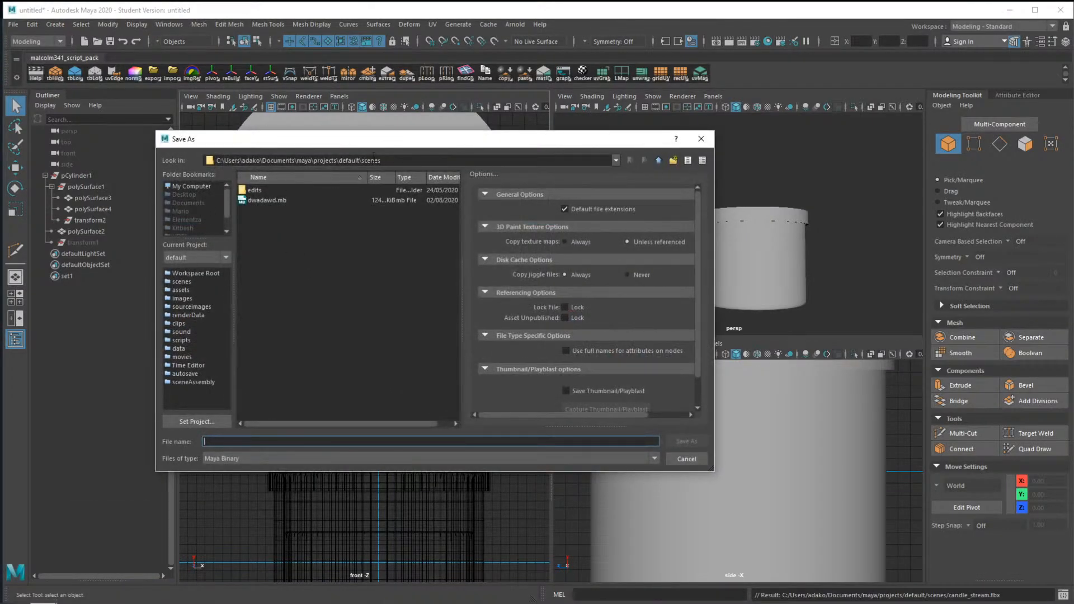
{"action": "type", "text": "candle_stream"}
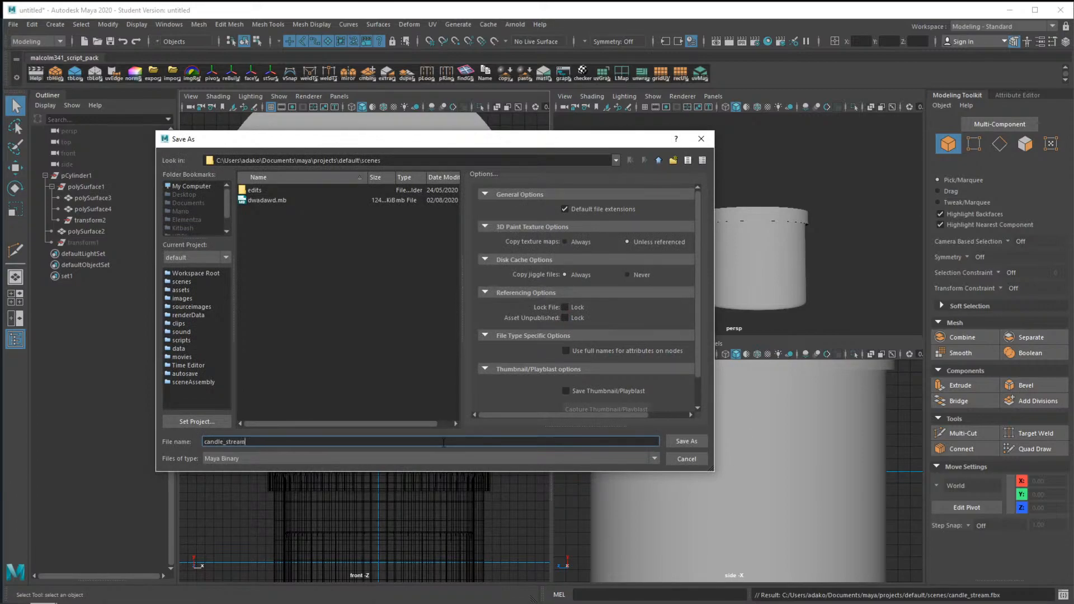
{"action": "key", "text": "Return"}
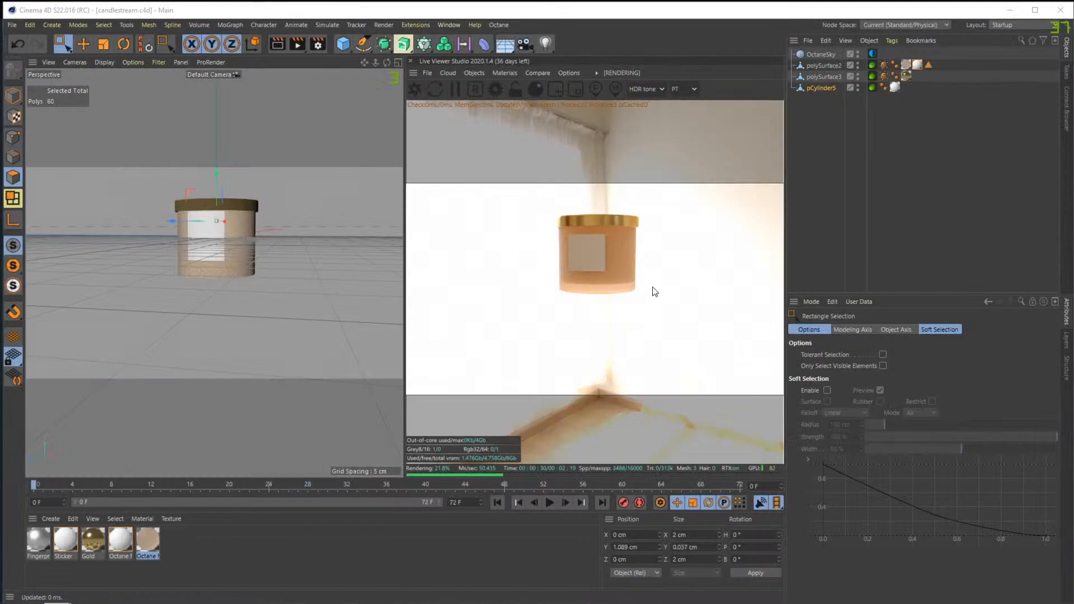
Orbit and zoom to examine the jar's gold lid from above in the render
{"action": "left_click_drag", "start_coordinate": [595, 257], "coordinate": [609, 264]}
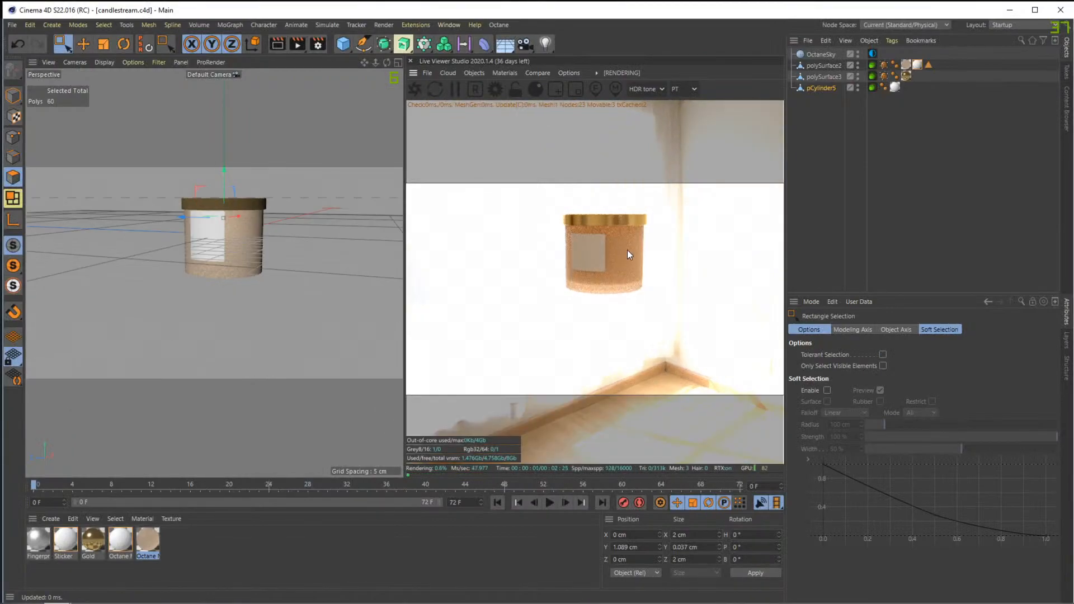
{"action": "scroll", "coordinate": [255, 192], "scroll_direction": "up", "scroll_amount": 5}
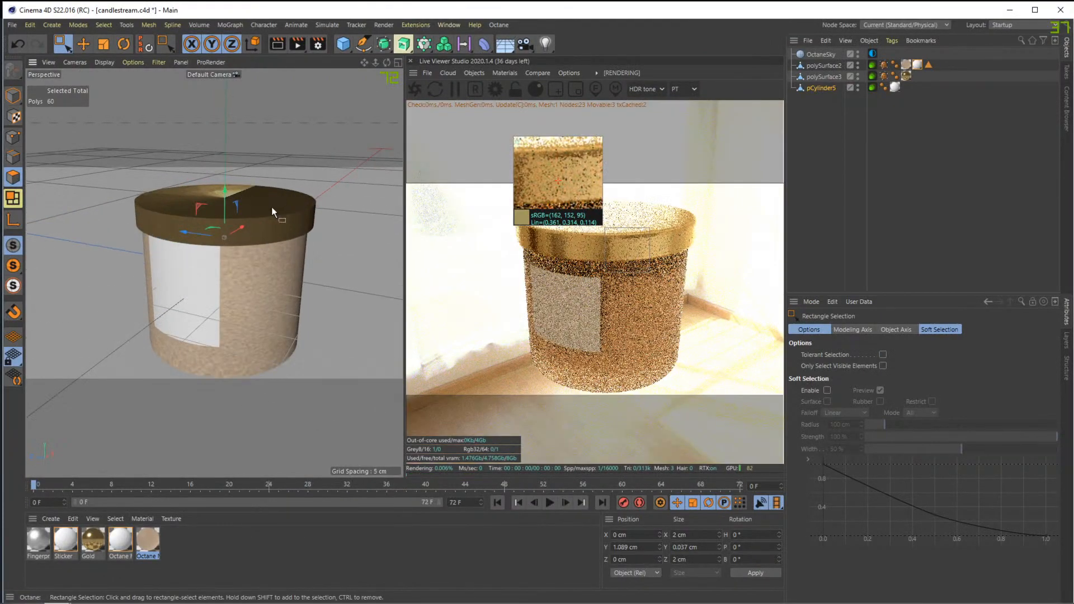
{"action": "left_click_drag", "start_coordinate": [206, 200], "coordinate": [205, 241], "text": "alt"}
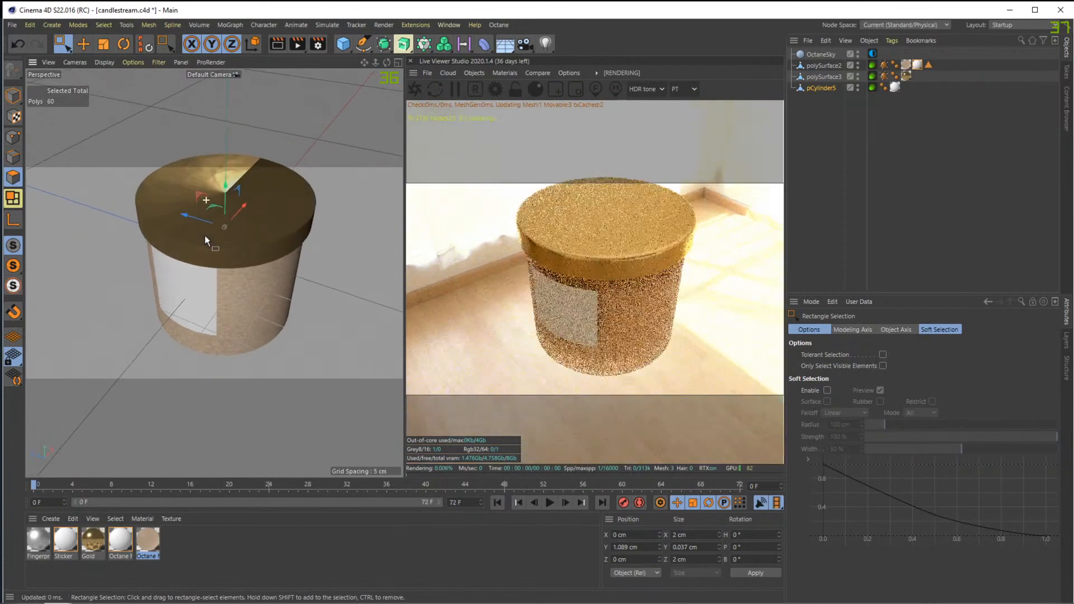
{"action": "left_click_drag", "start_coordinate": [266, 216], "coordinate": [256, 209], "text": "alt"}
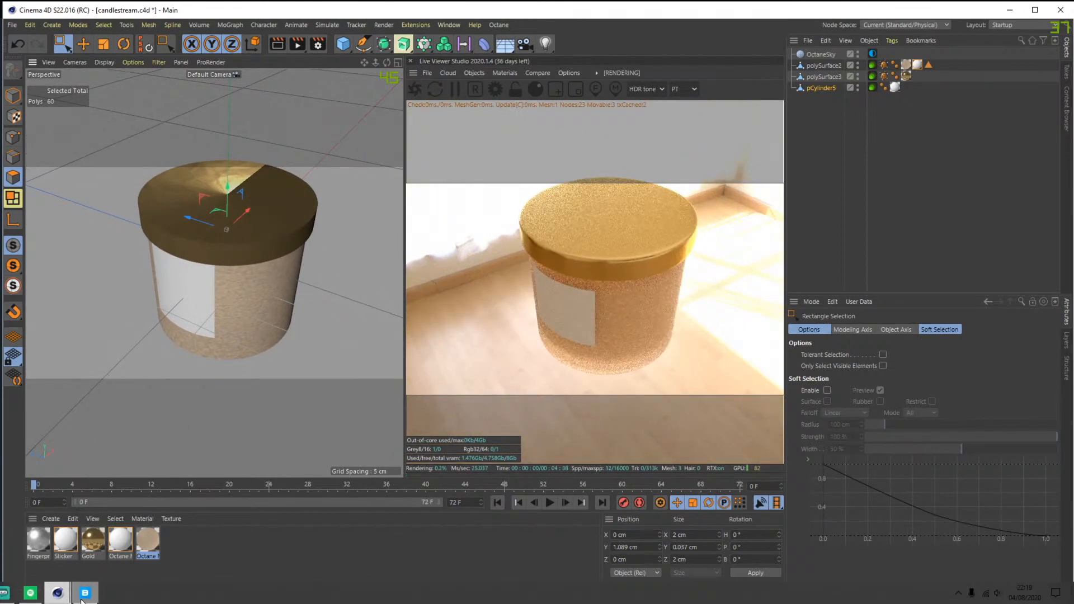
Switch to Quixel Bridge, leave the Fingerprint category and browse the Metal imperfections for a lid surface
{"action": "left_click", "coordinate": [84, 593]}
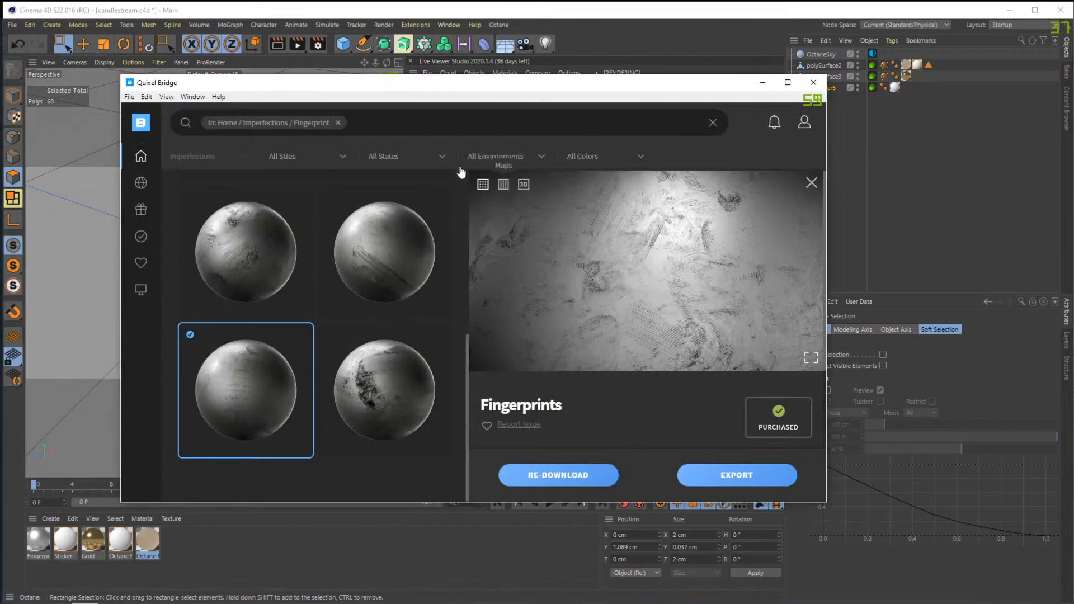
{"action": "left_click", "coordinate": [338, 122]}
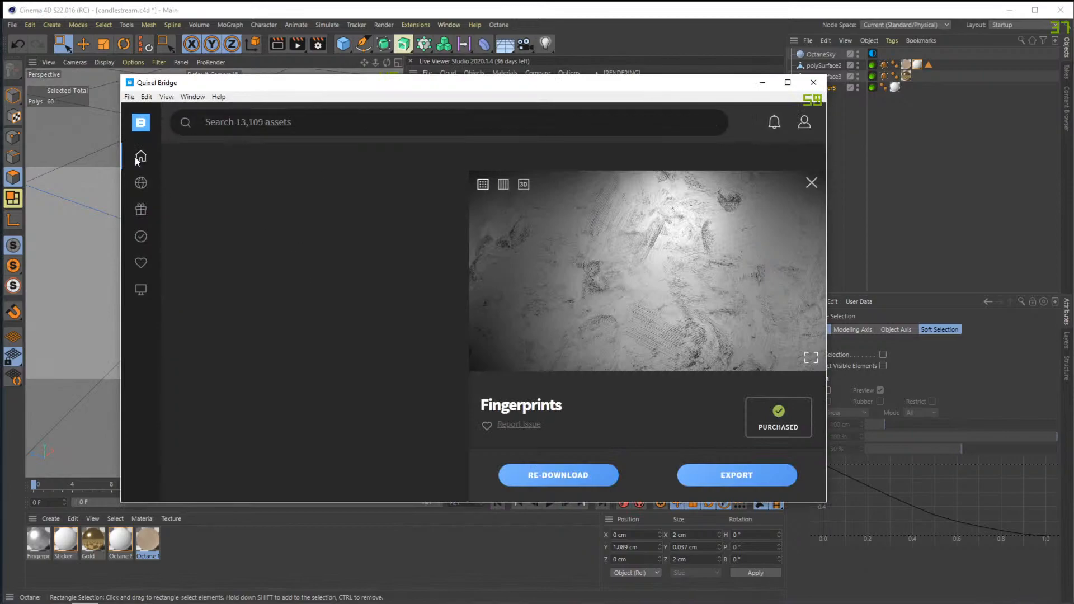
{"action": "mouse_move", "coordinate": [146, 163]}
{"action": "left_click", "coordinate": [216, 234]}
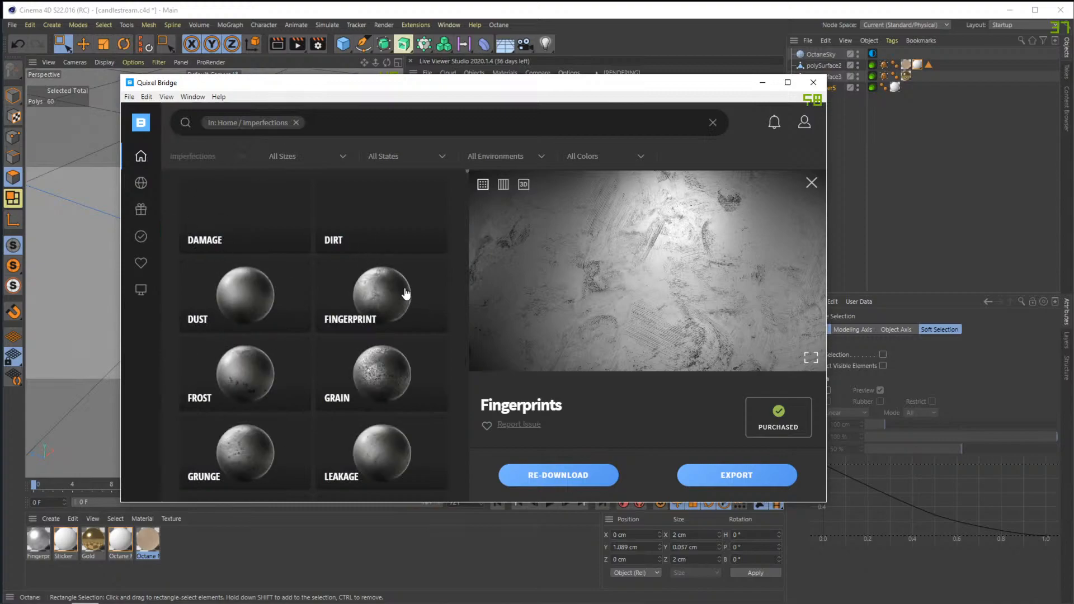
{"action": "scroll", "coordinate": [288, 307], "scroll_direction": "down", "scroll_amount": 3}
{"action": "scroll", "coordinate": [375, 349], "scroll_direction": "down", "scroll_amount": 1}
{"action": "left_click", "coordinate": [258, 312]}
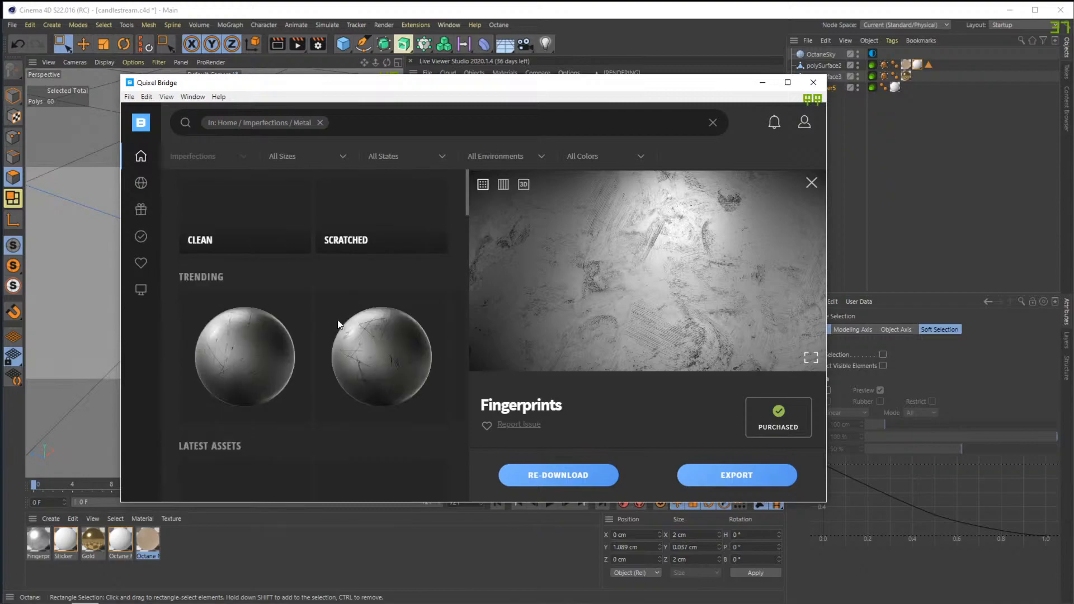
{"action": "scroll", "coordinate": [342, 363], "scroll_direction": "down", "scroll_amount": 5}
{"action": "mouse_move", "coordinate": [261, 327]}
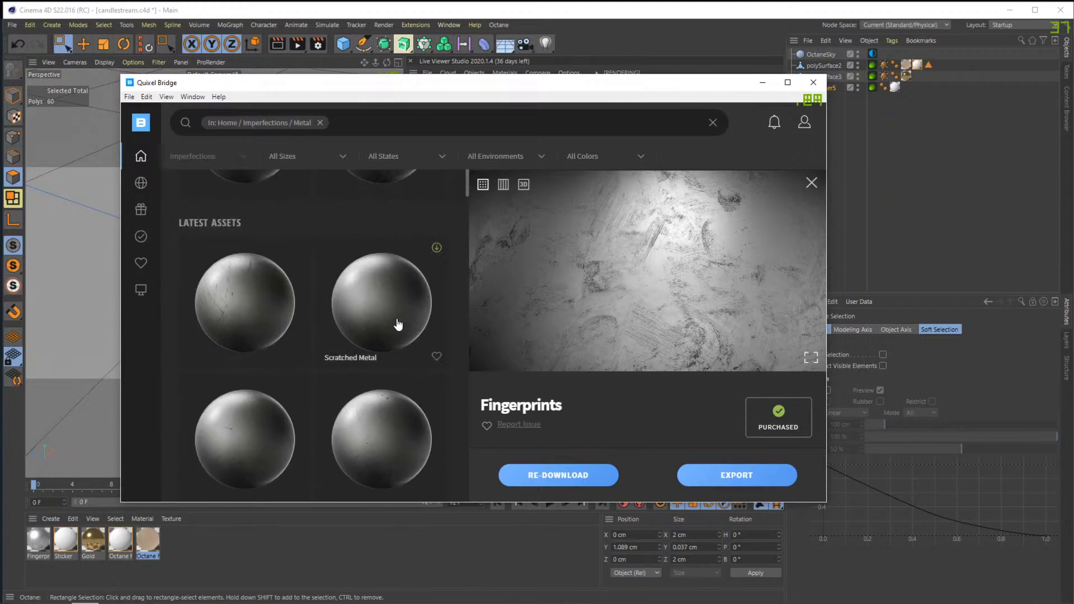
{"action": "scroll", "coordinate": [302, 252], "scroll_direction": "up", "scroll_amount": 2}
Check the Damage category, browse the full Imperfections list and open the Fingerprint category again
{"action": "mouse_move", "coordinate": [143, 163]}
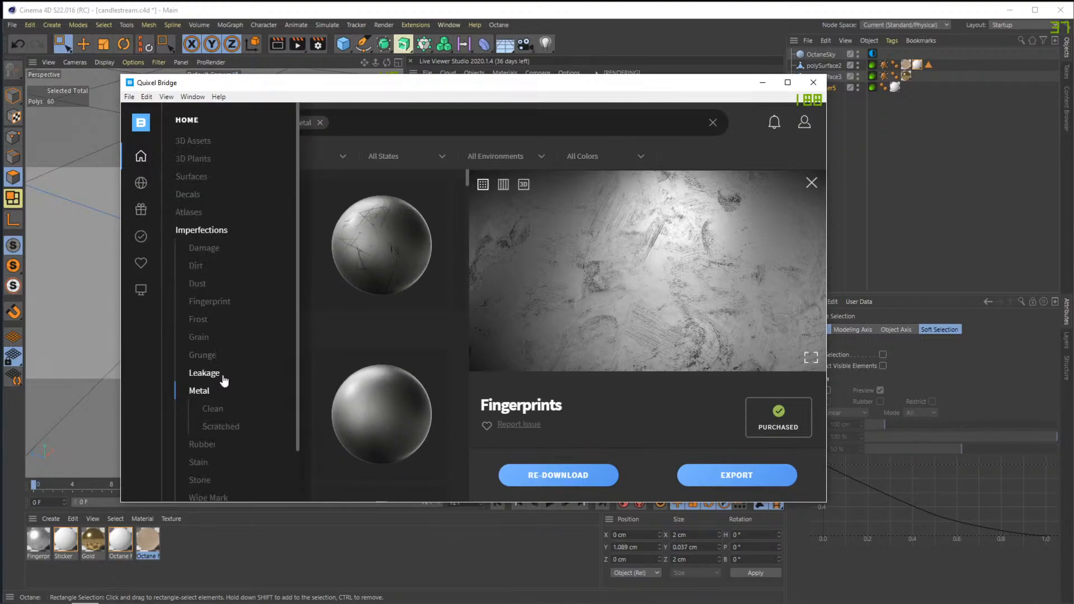
{"action": "scroll", "coordinate": [221, 305], "scroll_direction": "down", "scroll_amount": 2}
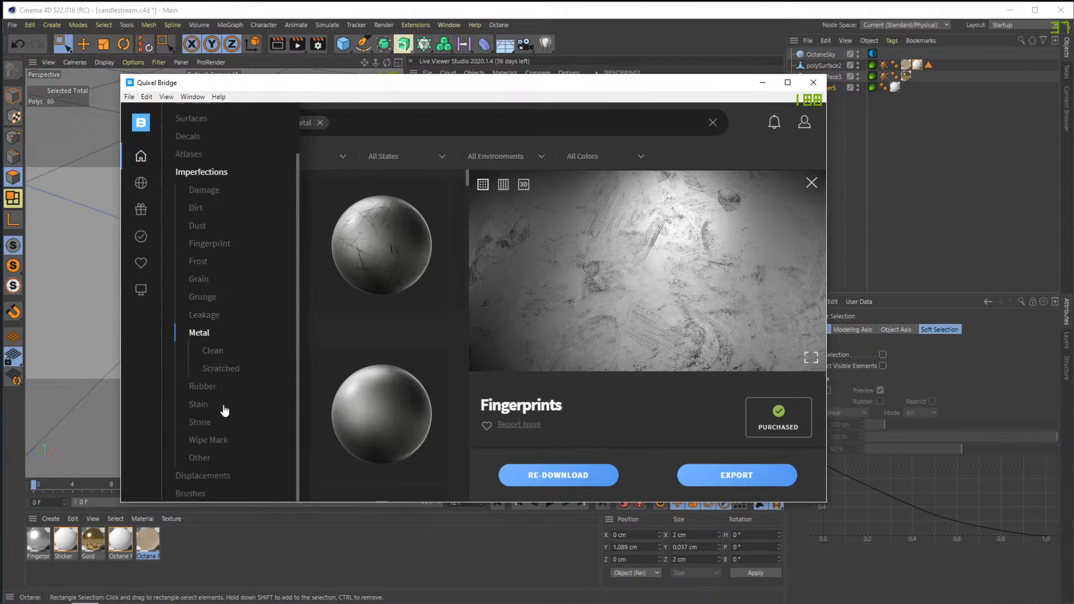
{"action": "left_click", "coordinate": [218, 190]}
{"action": "mouse_move", "coordinate": [143, 168]}
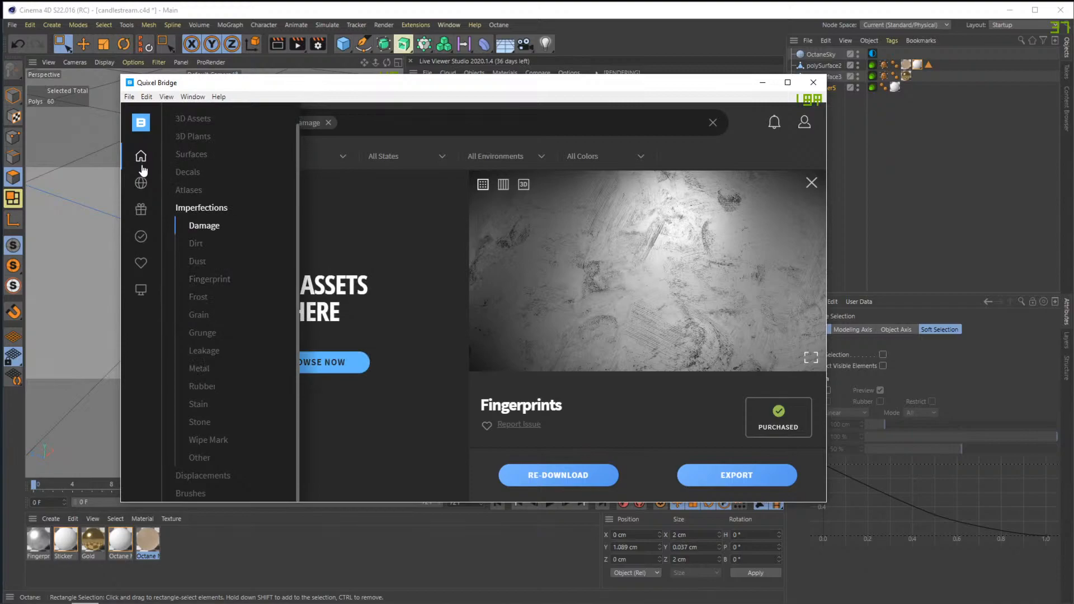
{"action": "left_click", "coordinate": [212, 209]}
{"action": "scroll", "coordinate": [385, 287], "scroll_direction": "down", "scroll_amount": 4}
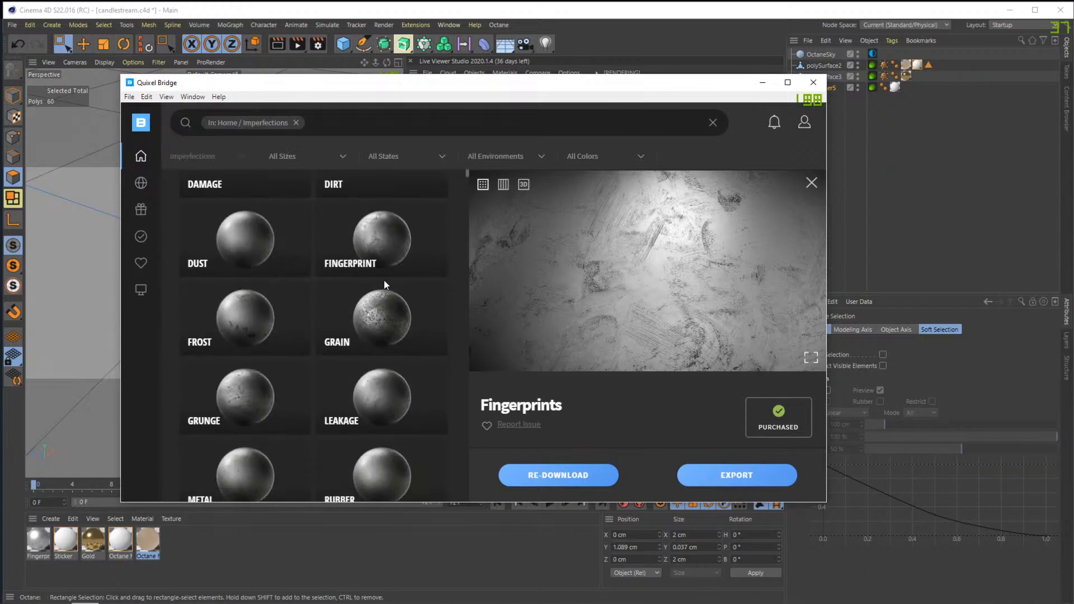
{"action": "scroll", "coordinate": [390, 283], "scroll_direction": "up", "scroll_amount": 1}
{"action": "scroll", "coordinate": [391, 280], "scroll_direction": "down", "scroll_amount": 4}
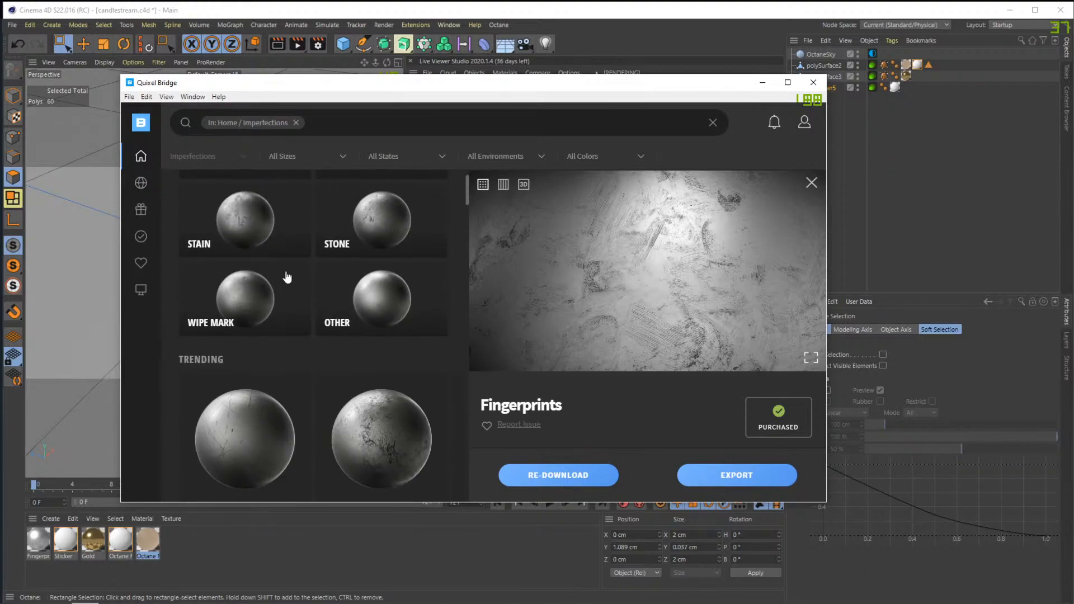
{"action": "scroll", "coordinate": [361, 310], "scroll_direction": "up", "scroll_amount": 5}
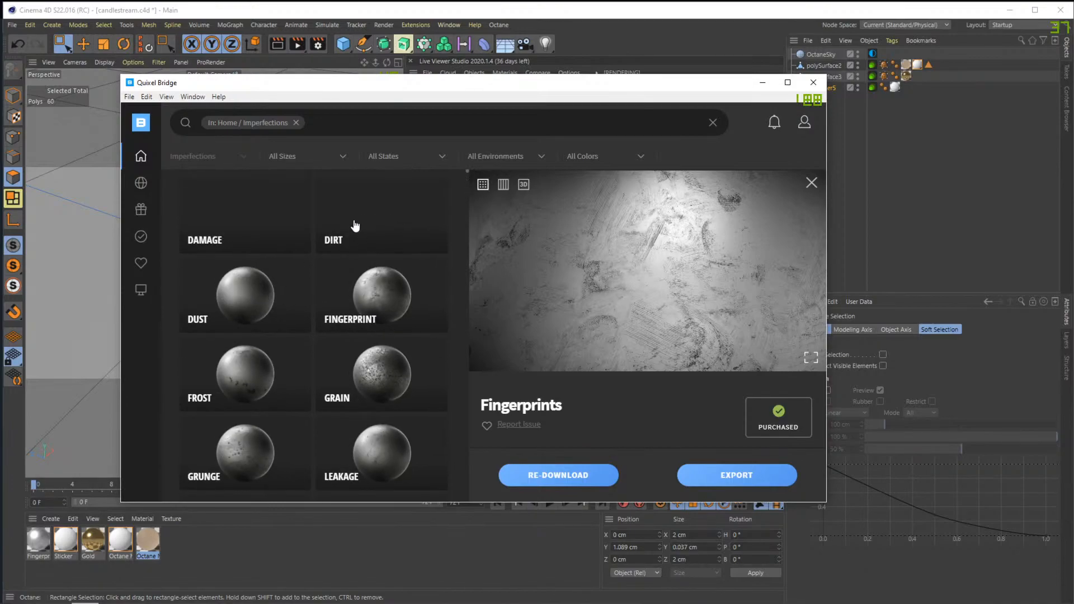
{"action": "left_click", "coordinate": [376, 294]}
Return to Cinema 4D, open the Fingerprints material's node graph and copy its Transform, image texture and Color Correction nodes
{"action": "left_click", "coordinate": [289, 568]}
{"action": "left_click", "coordinate": [38, 542]}
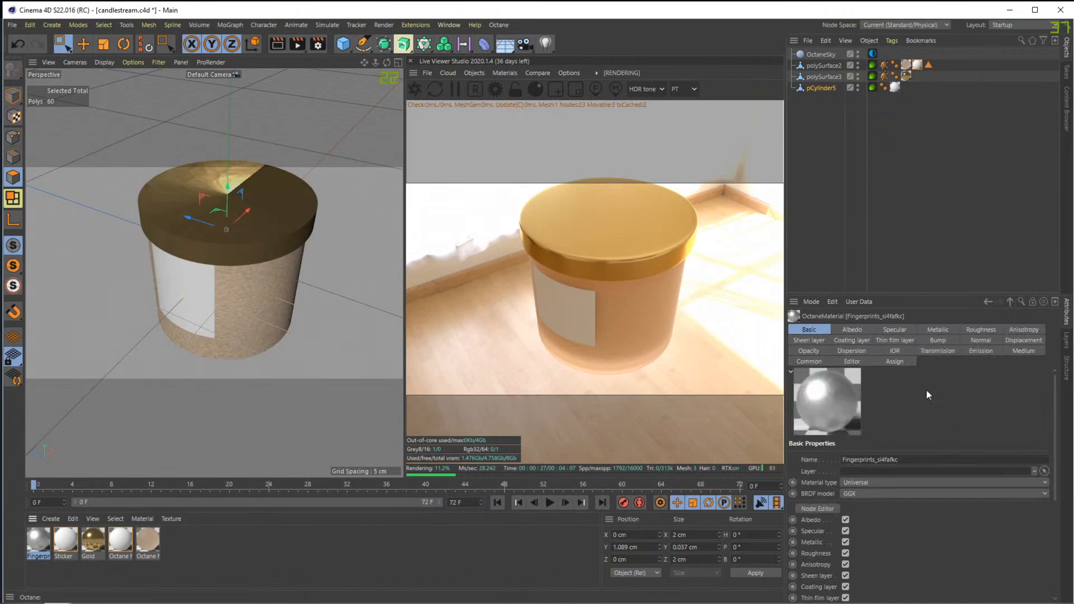
{"action": "left_click", "coordinate": [818, 509]}
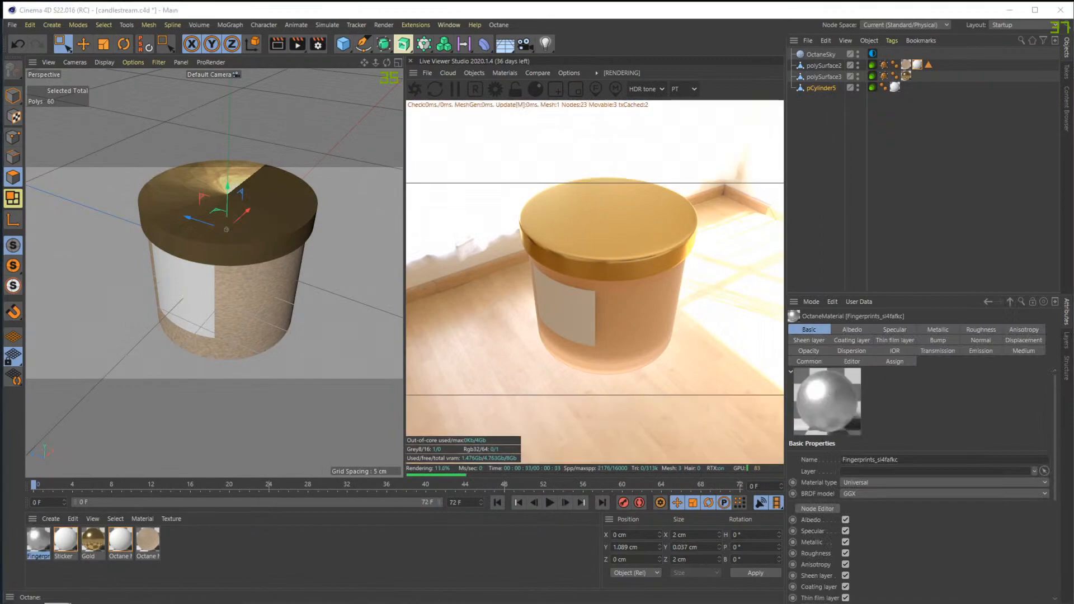
{"action": "left_click_drag", "start_coordinate": [65, 209], "coordinate": [160, 250]}
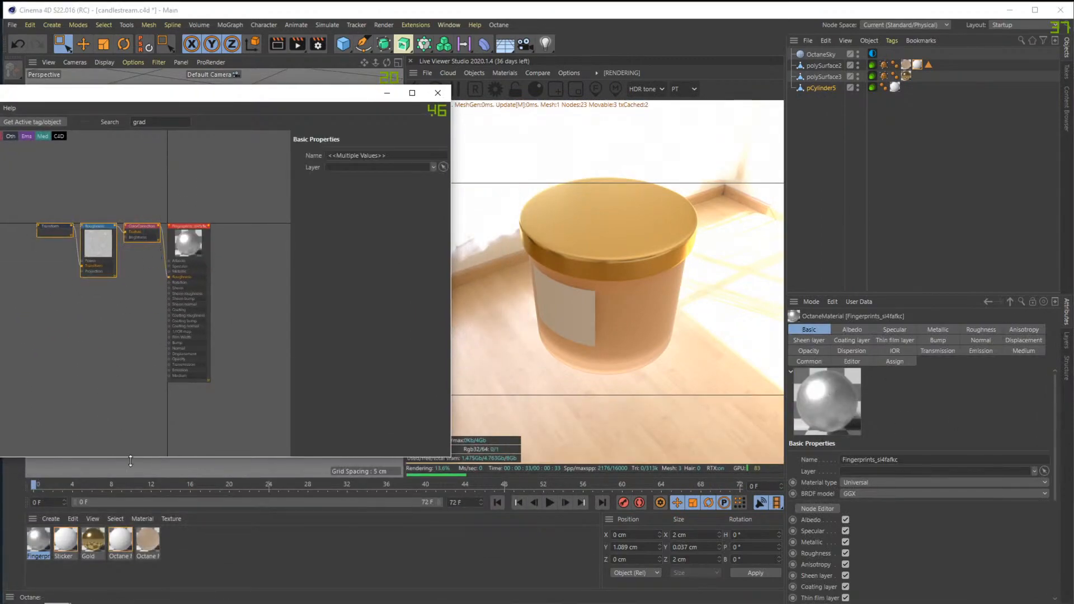
Paste the fingerprint nodes into the Gold material's graph and place them below its existing nodes
{"action": "left_click", "coordinate": [100, 537]}
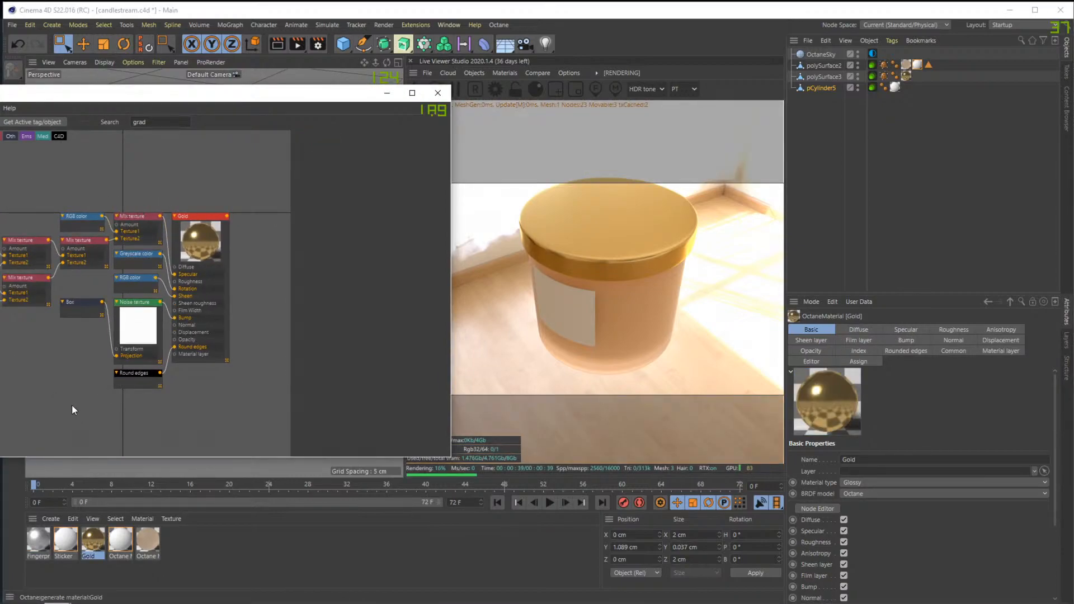
{"action": "middle_click_drag", "start_coordinate": [173, 228], "coordinate": [161, 253]}
{"action": "left_click", "coordinate": [138, 283]}
{"action": "left_click", "coordinate": [202, 282], "text": "shift"}
{"action": "left_click", "coordinate": [265, 275], "text": "shift"}
{"action": "scroll", "coordinate": [214, 240], "scroll_direction": "down", "scroll_amount": 4}
{"action": "scroll", "coordinate": [161, 253], "scroll_direction": "up", "scroll_amount": 2}
{"action": "left_click_drag", "start_coordinate": [106, 229], "coordinate": [100, 404]}
Connect the pasted Color Correction node to the Gold material's Roughness input
{"action": "scroll", "coordinate": [141, 390], "scroll_direction": "up", "scroll_amount": 1}
{"action": "middle_click_drag", "start_coordinate": [141, 391], "coordinate": [131, 357]}
{"action": "left_click_drag", "start_coordinate": [133, 365], "coordinate": [158, 276]}
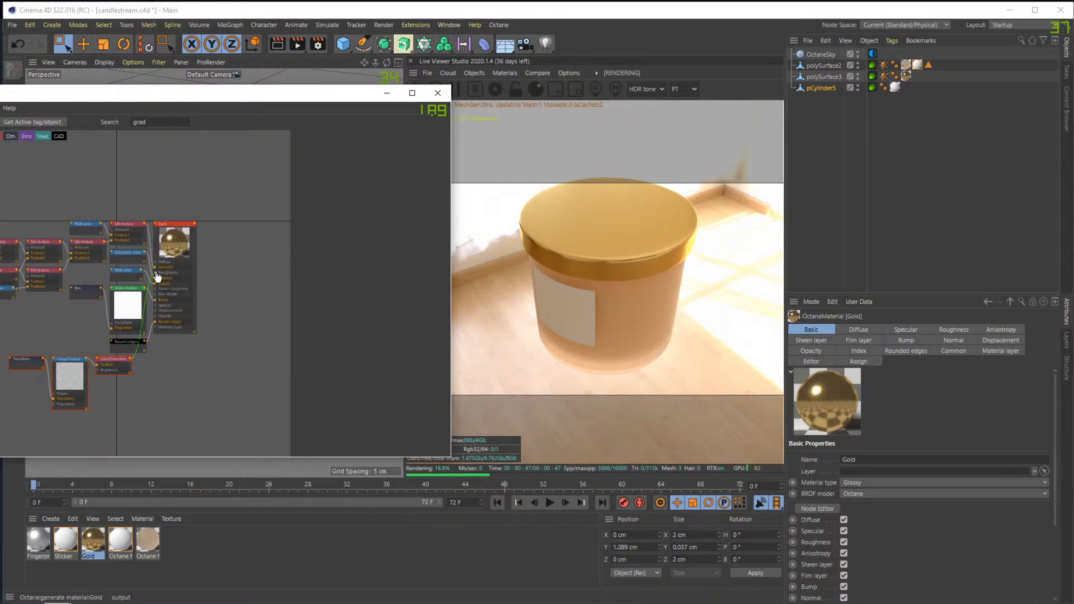
{"action": "mouse_move", "coordinate": [192, 363]}
{"action": "middle_mouse_down"}
{"action": "mouse_move", "coordinate": [266, 363]}
{"action": "mouse_move", "coordinate": [195, 357]}
{"action": "middle_mouse_up"}
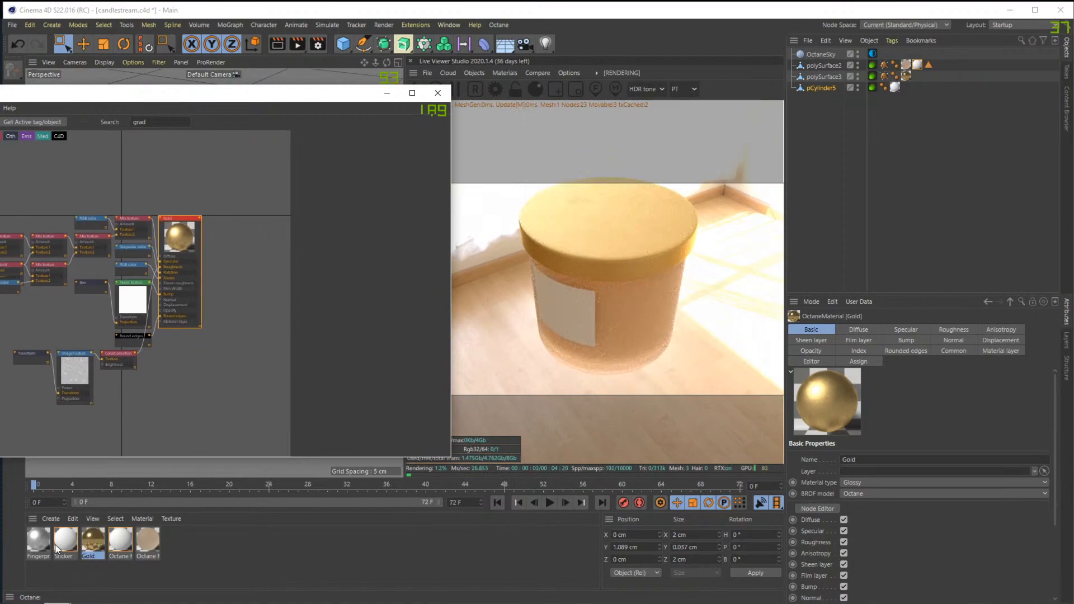
{"action": "left_click", "coordinate": [147, 544]}
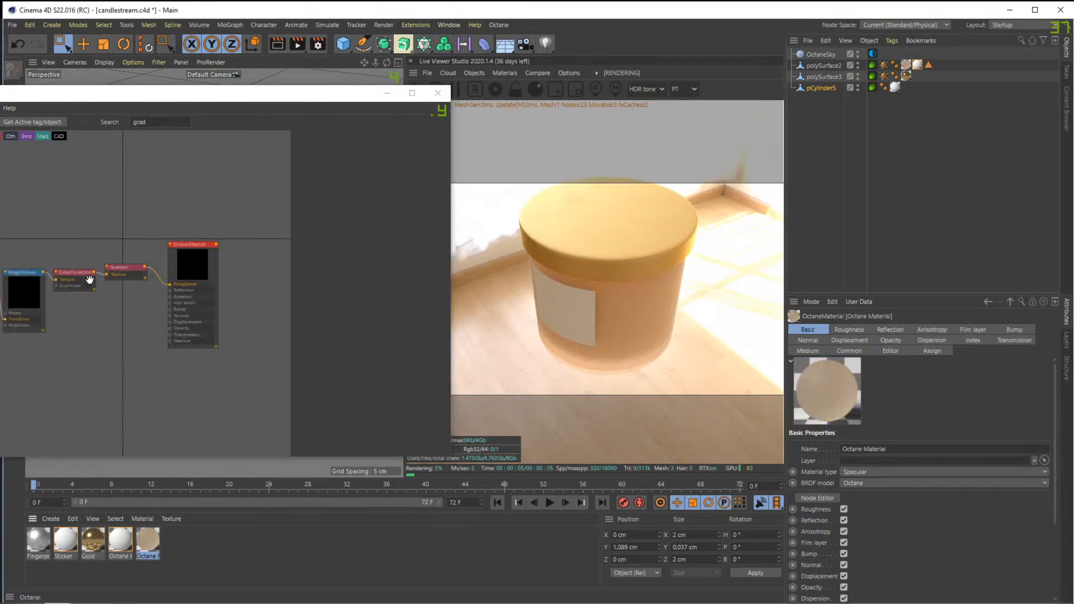
{"action": "left_click", "coordinate": [95, 540]}
{"action": "left_click_drag", "start_coordinate": [105, 232], "coordinate": [96, 234]}
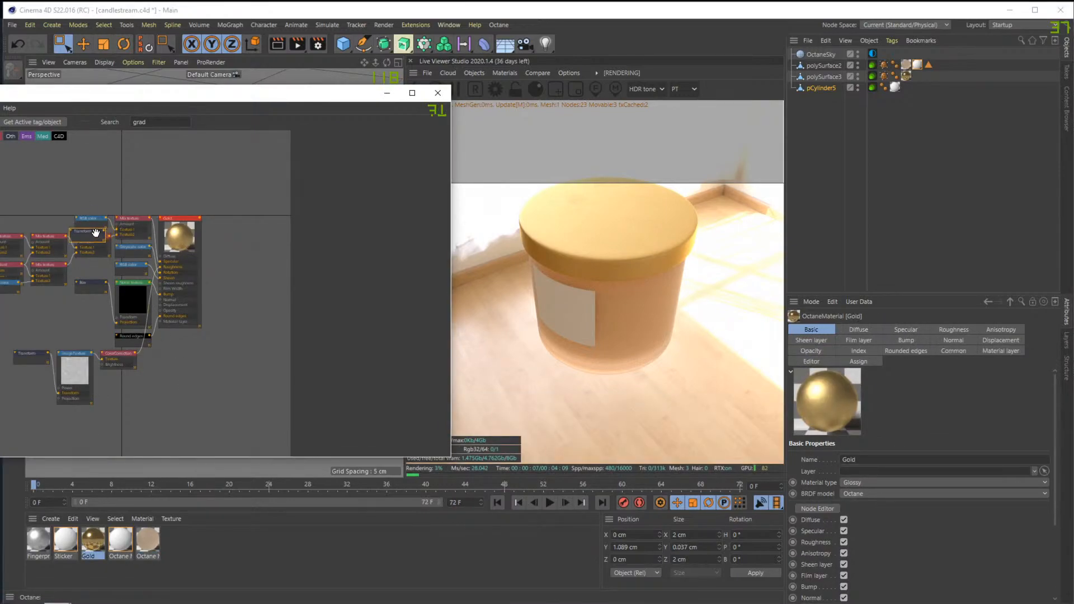
{"action": "key", "text": "Delete"}
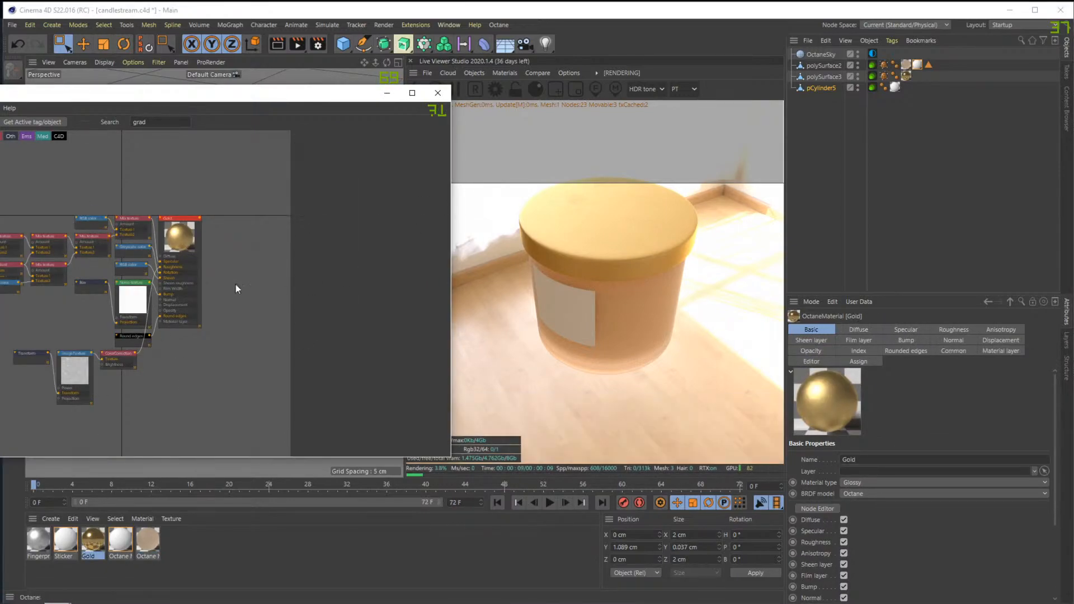
Change the projection of the lid's Gold material tag to Cubic
{"action": "left_click", "coordinate": [907, 76]}
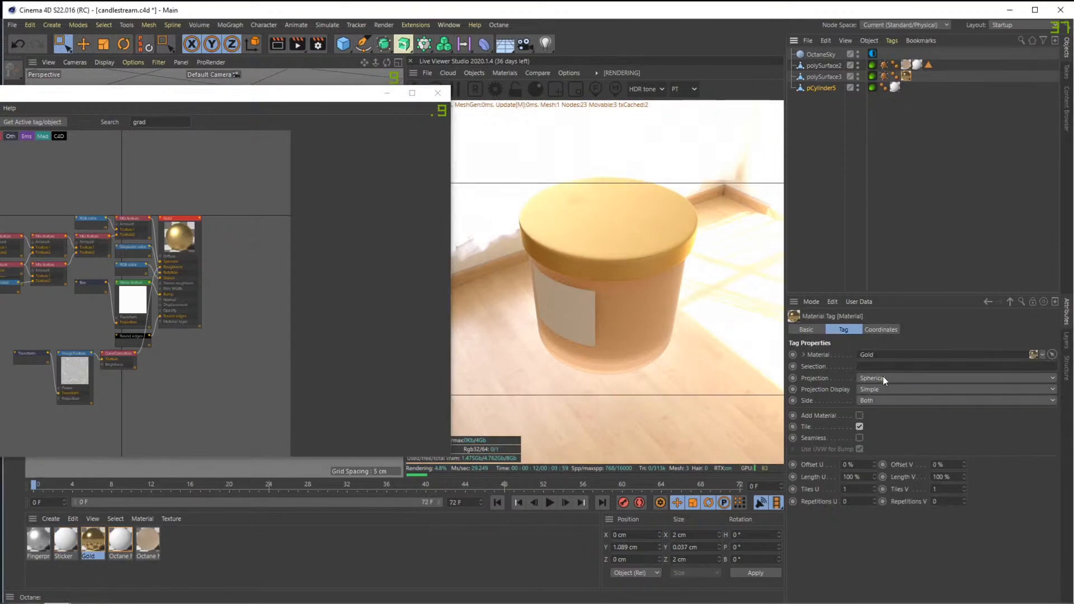
{"action": "left_click", "coordinate": [883, 378]}
{"action": "left_click", "coordinate": [881, 422]}
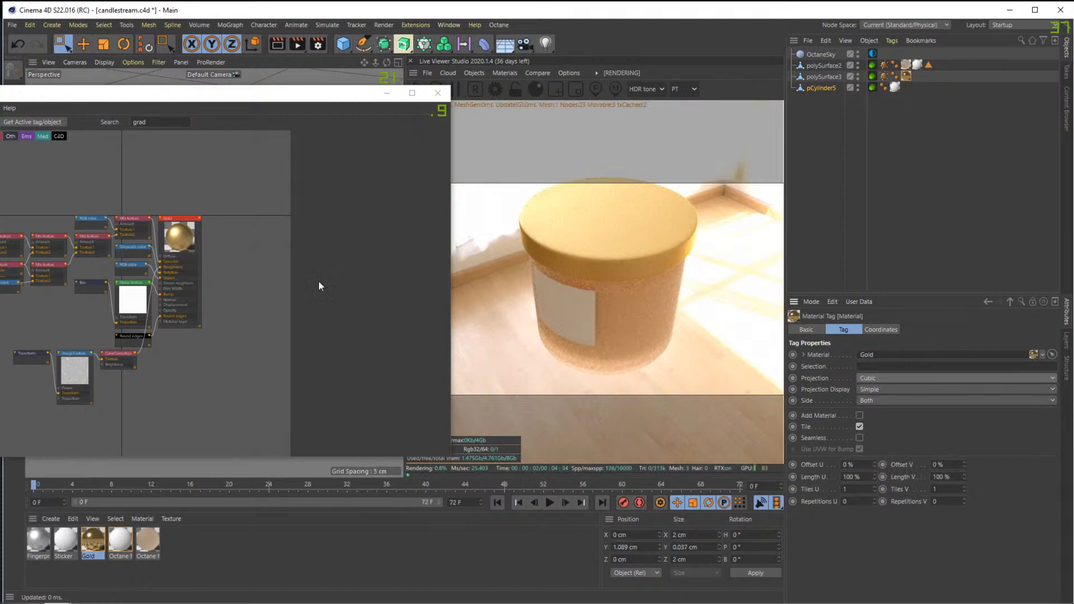
Raise the gamma of the Gold material's fingerprint image texture to about 3.3 and clear the node editor from the viewport
{"action": "left_click", "coordinate": [74, 369]}
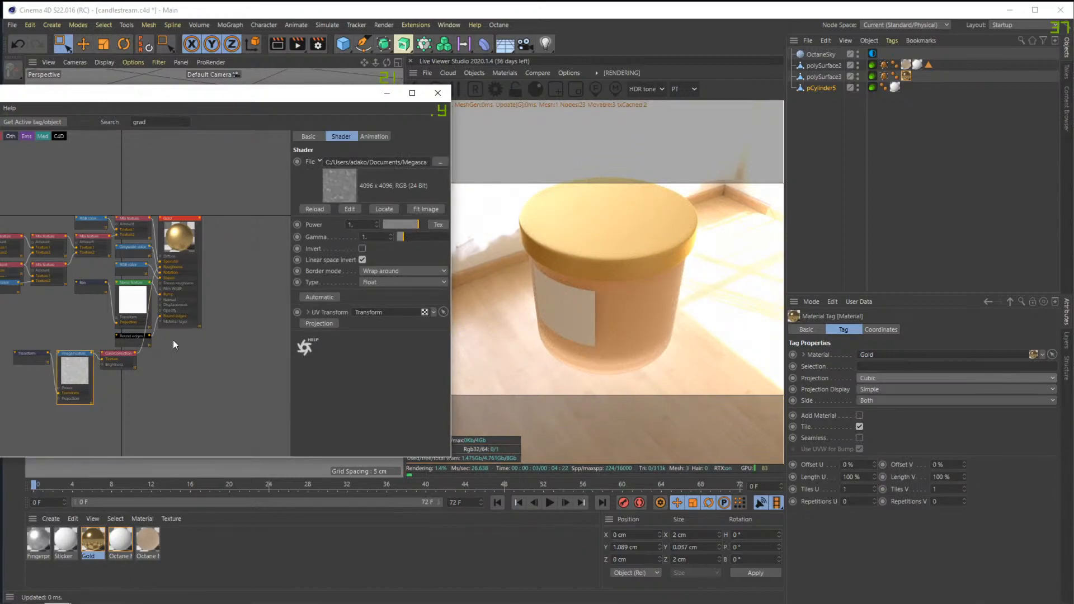
{"action": "mouse_move", "coordinate": [408, 238]}
{"action": "left_mouse_down"}
{"action": "mouse_move", "coordinate": [442, 238]}
{"action": "mouse_move", "coordinate": [408, 236]}
{"action": "left_mouse_up"}
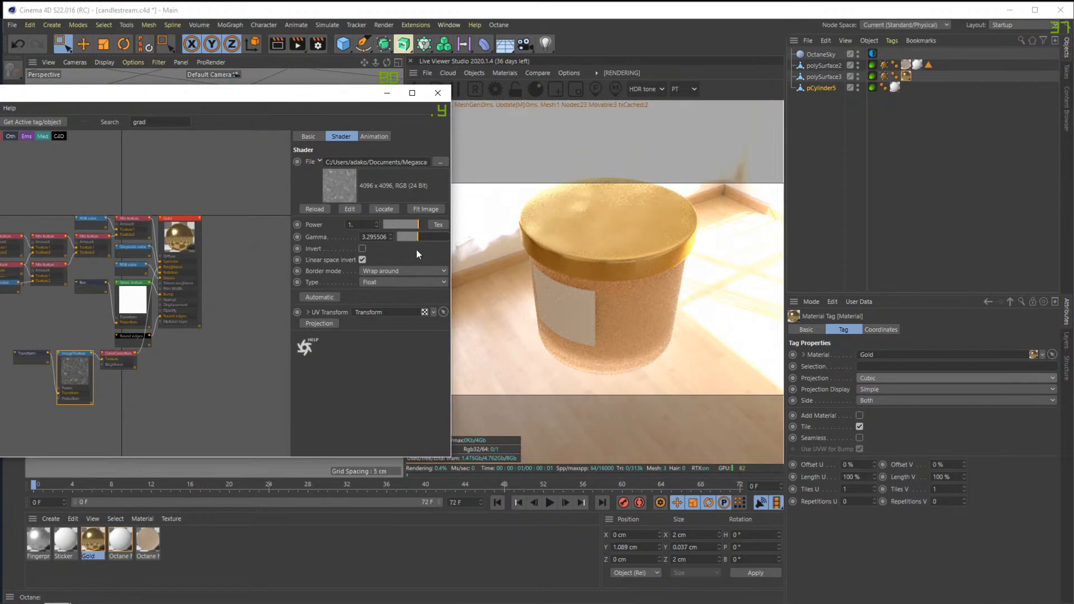
{"action": "left_click_drag", "start_coordinate": [337, 96], "coordinate": [33, 112]}
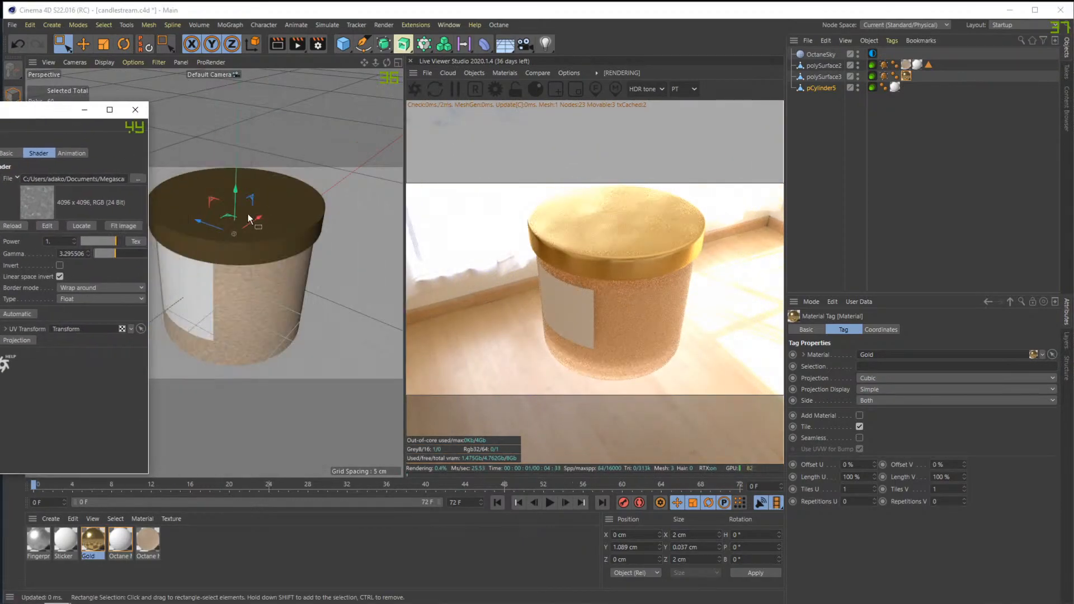
Scale the Gold material's fingerprint texture transform uniformly to about 0.097, with the aspect ratio locked
{"action": "scroll", "coordinate": [265, 234], "scroll_direction": "up", "scroll_amount": 5}
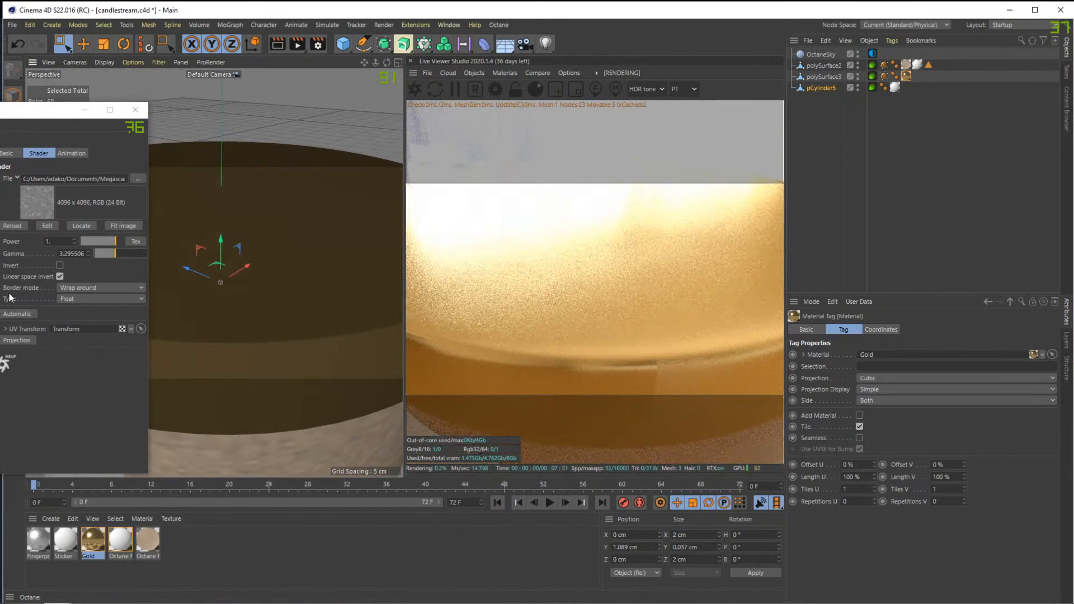
{"action": "scroll", "coordinate": [308, 261], "scroll_direction": "down", "scroll_amount": 5}
{"action": "scroll", "coordinate": [263, 249], "scroll_direction": "down", "scroll_amount": 5}
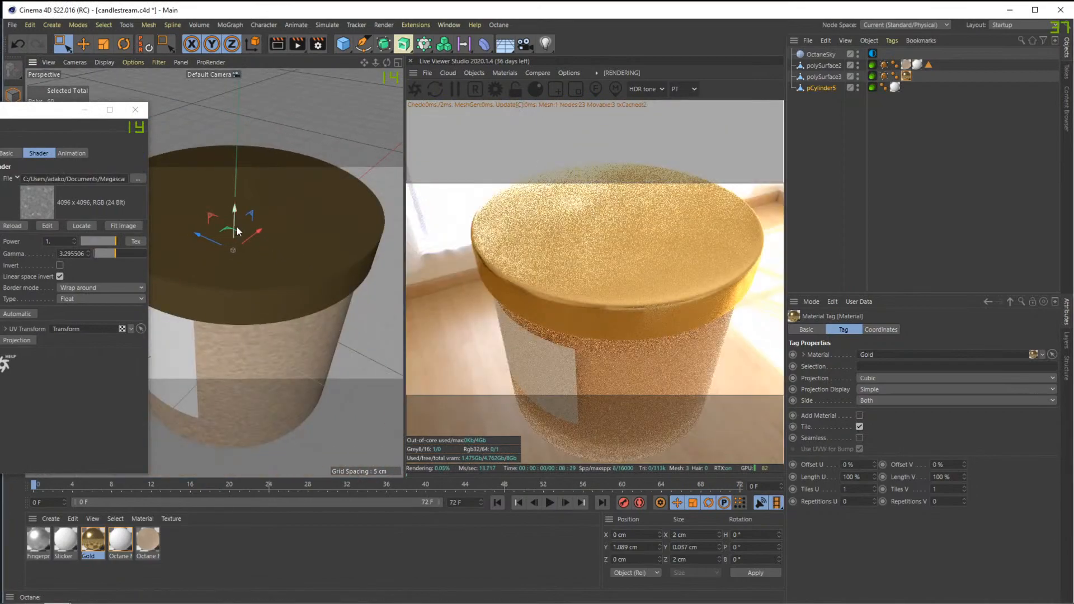
{"action": "left_click", "coordinate": [82, 329]}
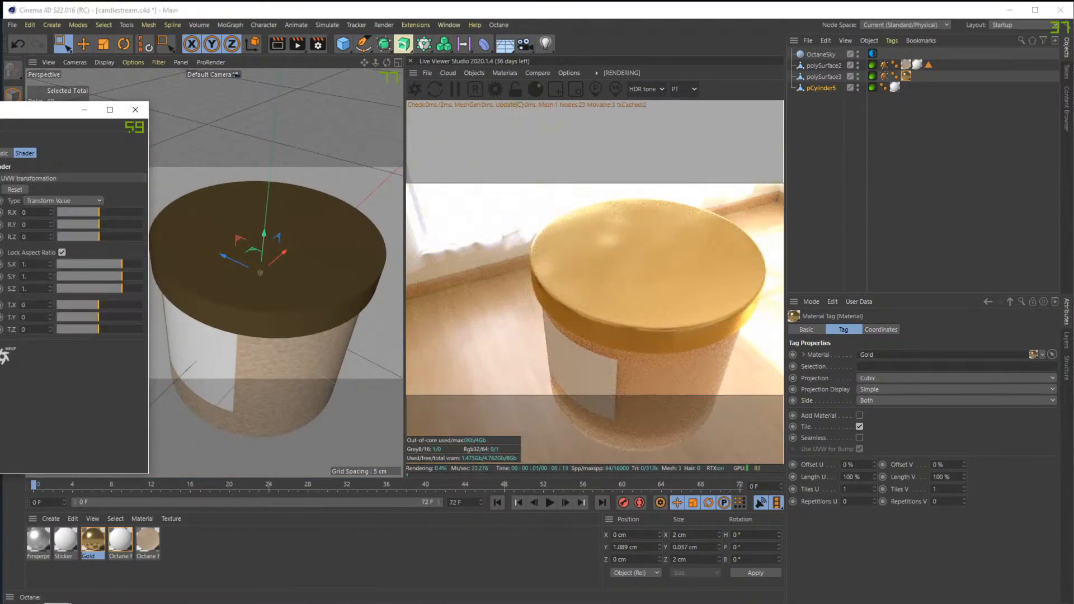
{"action": "left_click_drag", "start_coordinate": [120, 268], "coordinate": [100, 267]}
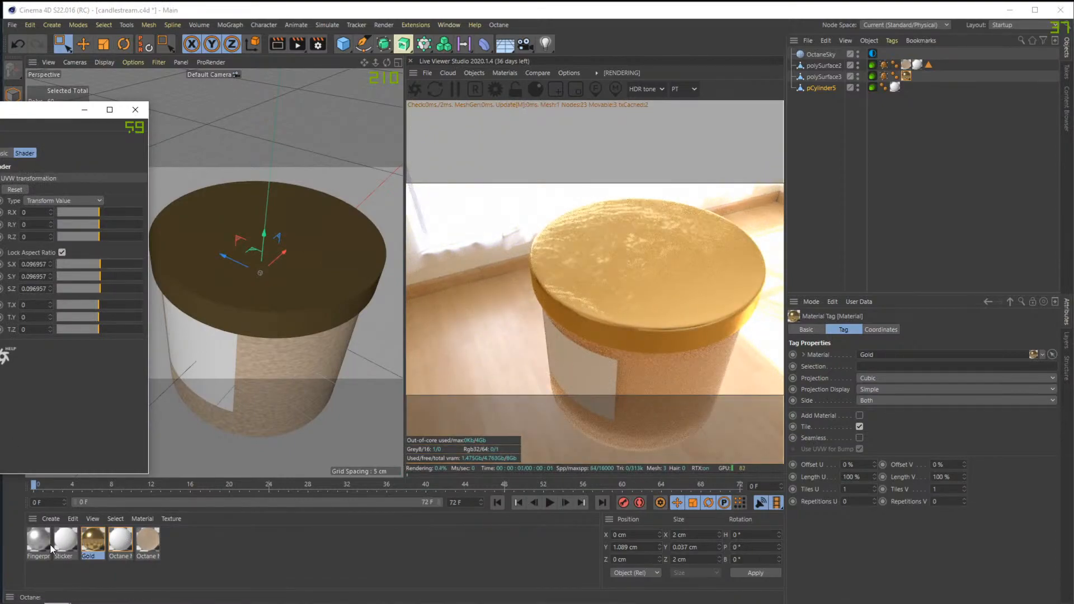
Copy the texture transform scale of 0.13207 from the jar's Octane Material to the Gold material's fingerprint transform
{"action": "left_click_drag", "start_coordinate": [0, 110], "coordinate": [187, 88]}
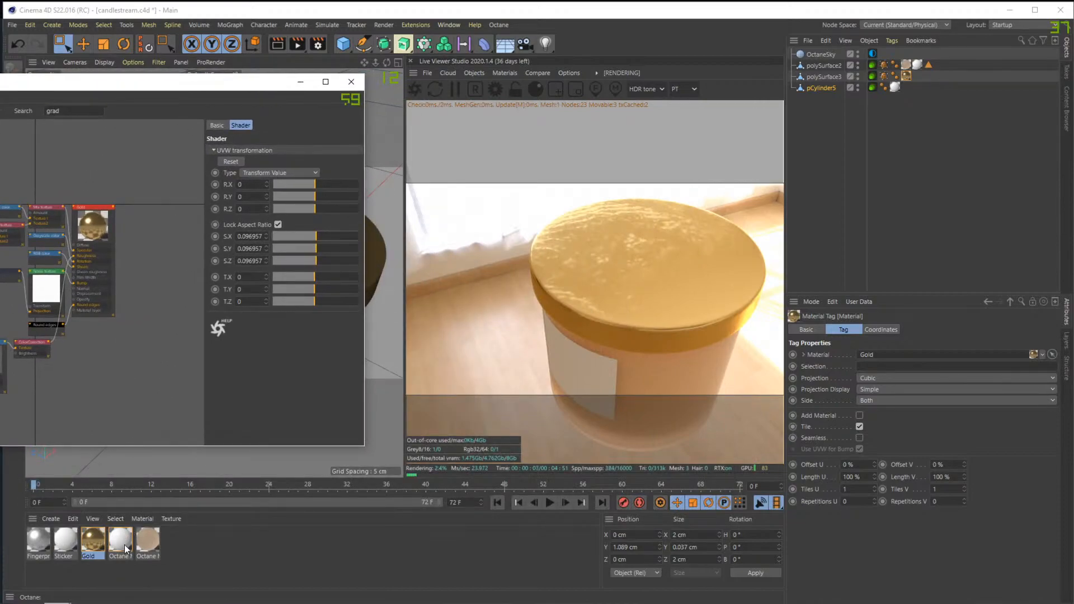
{"action": "left_click", "coordinate": [147, 540]}
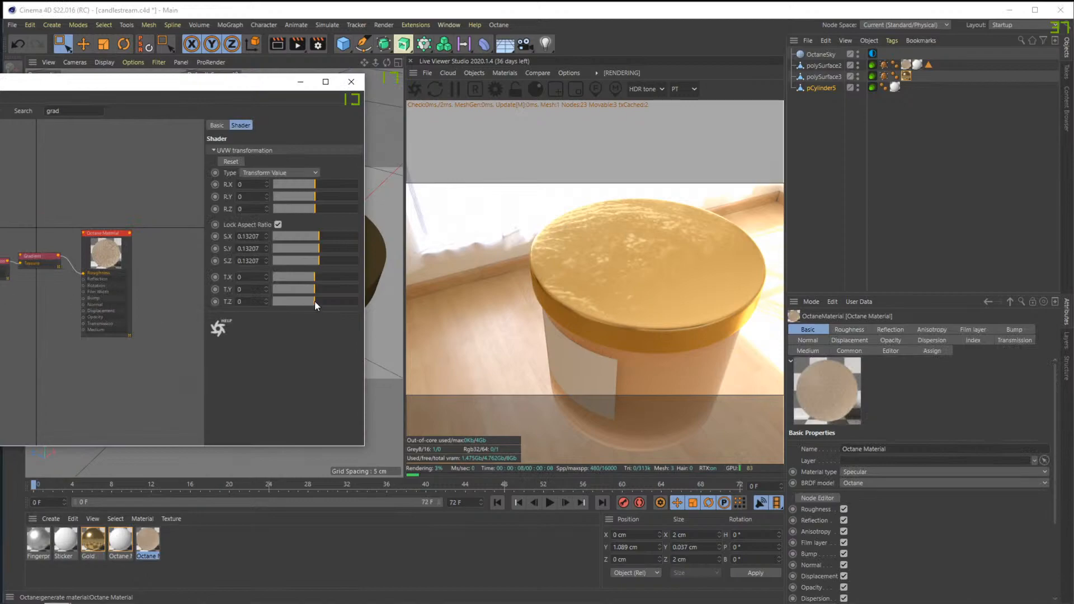
{"action": "left_click", "coordinate": [254, 236]}
{"action": "key", "text": "ctrl+c"}
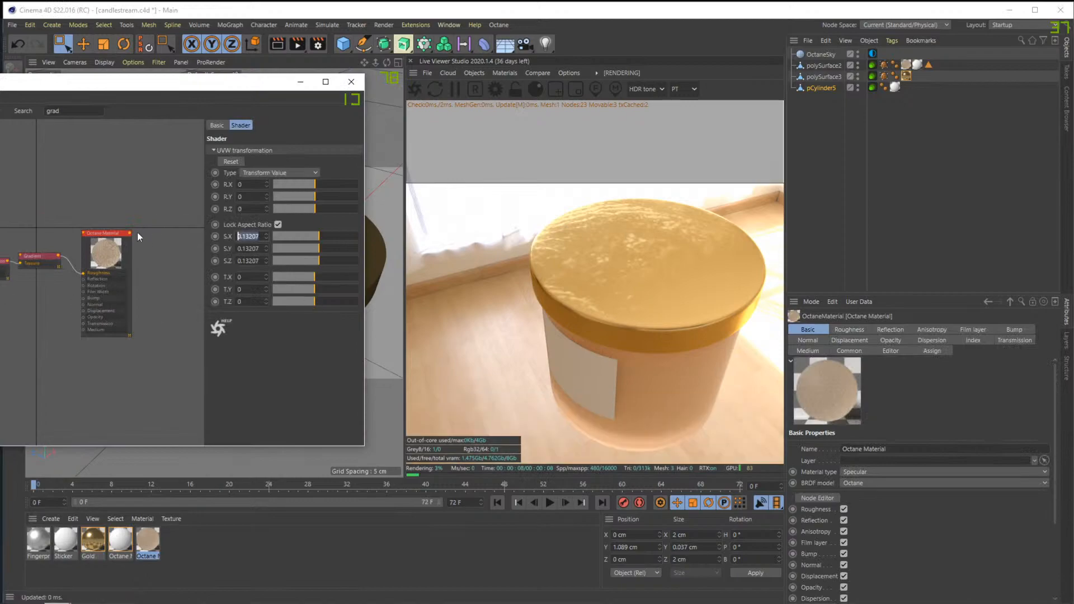
{"action": "left_click", "coordinate": [87, 546]}
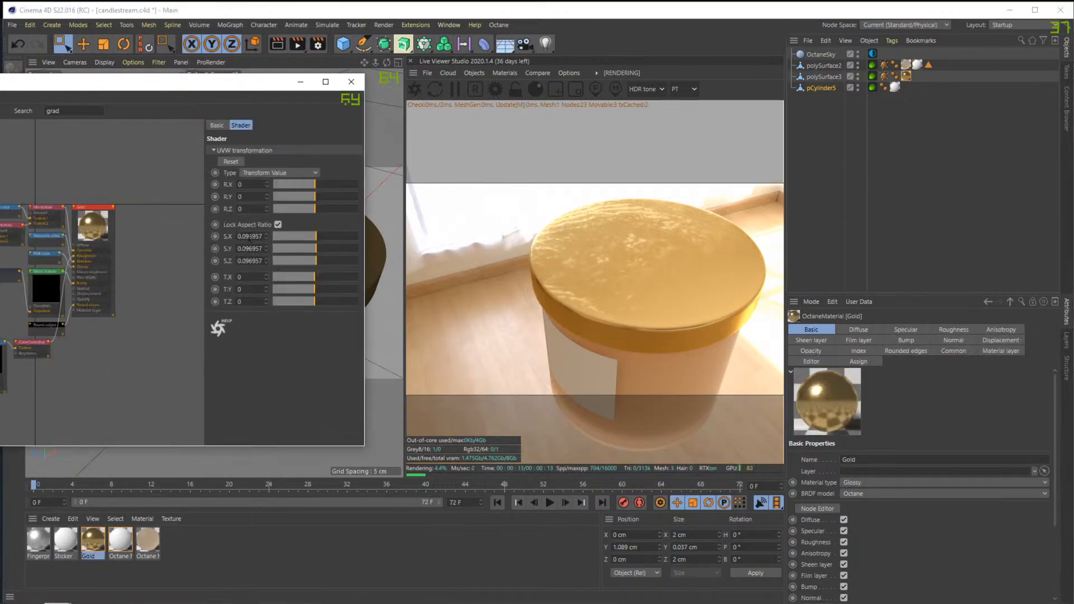
{"action": "key", "text": "ctrl+v"}
{"action": "key", "text": "Return"}
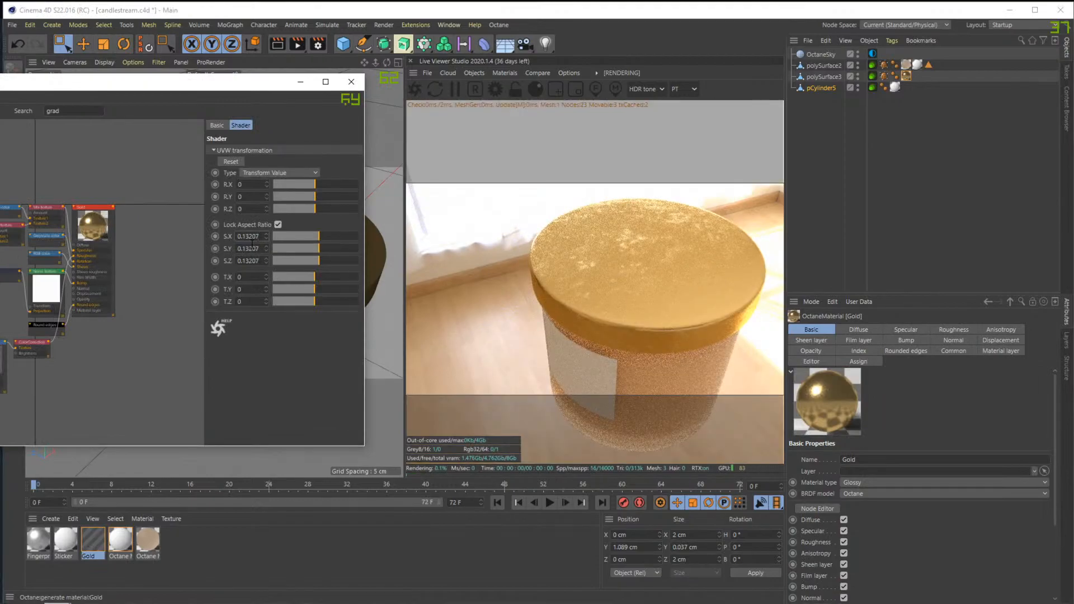
Reduce the Gold material's fingerprint transform scale uniformly to about 0.0126, with the aspect ratio locked
{"action": "left_click_drag", "start_coordinate": [590, 240], "coordinate": [675, 278]}
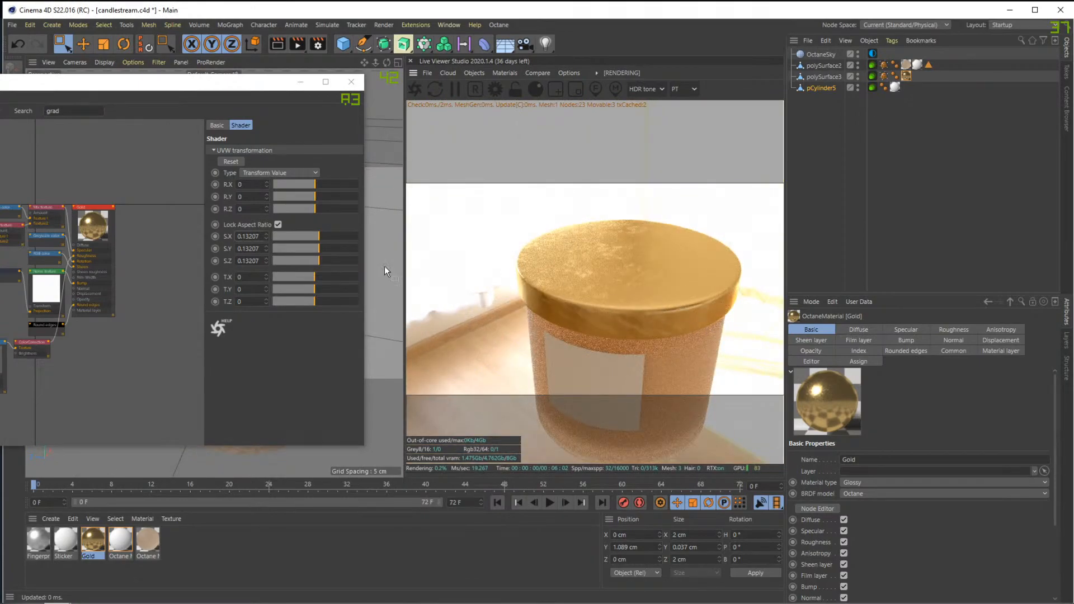
{"action": "left_click_drag", "start_coordinate": [328, 240], "coordinate": [289, 239]}
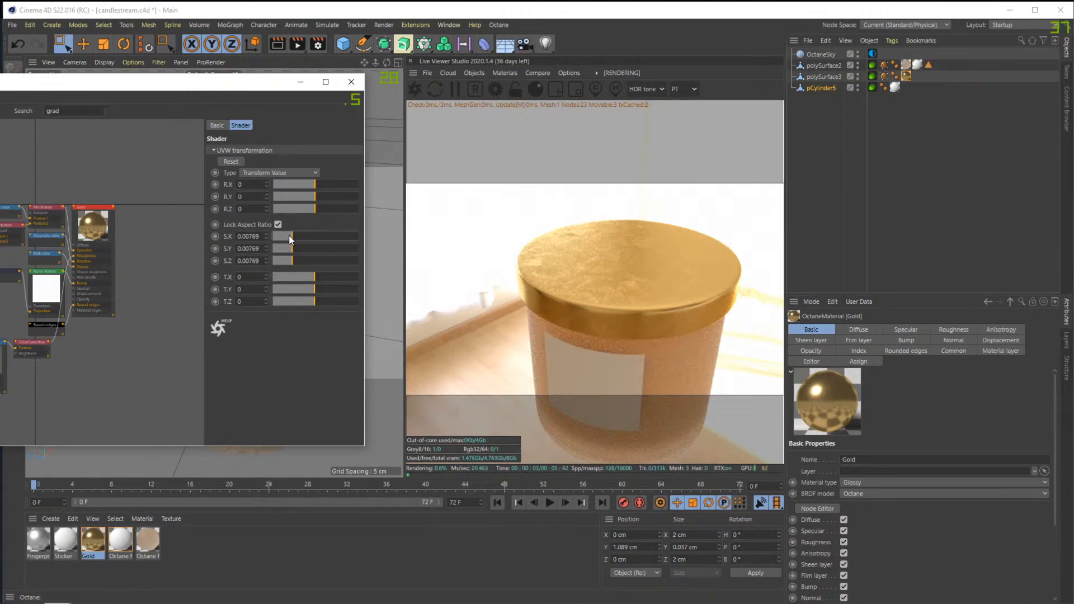
{"action": "left_click_drag", "start_coordinate": [291, 240], "coordinate": [289, 240]}
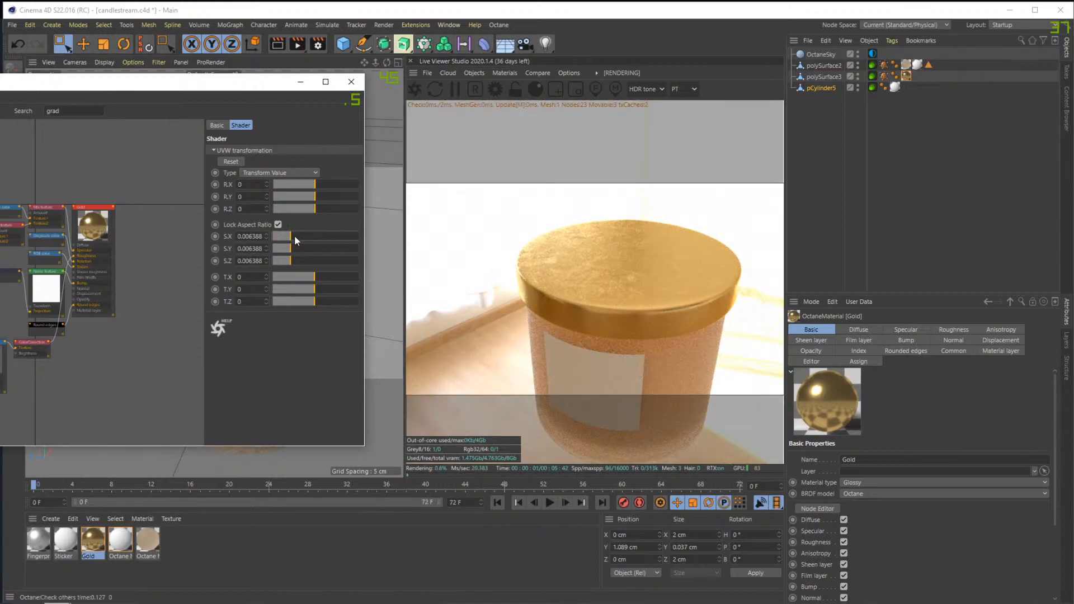
{"action": "left_click", "coordinate": [295, 236]}
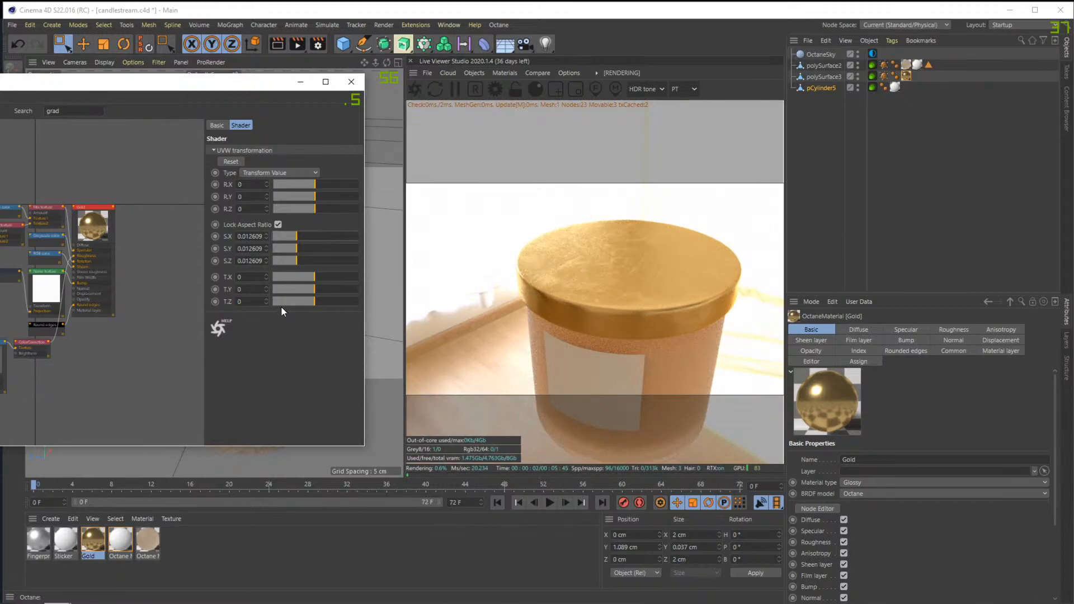
Copy the Gold material's transform scale of 0.012609 to the texture transform of the jar's Octane Material
{"action": "double_click", "coordinate": [246, 237]}
{"action": "key", "text": "ctrl+c"}
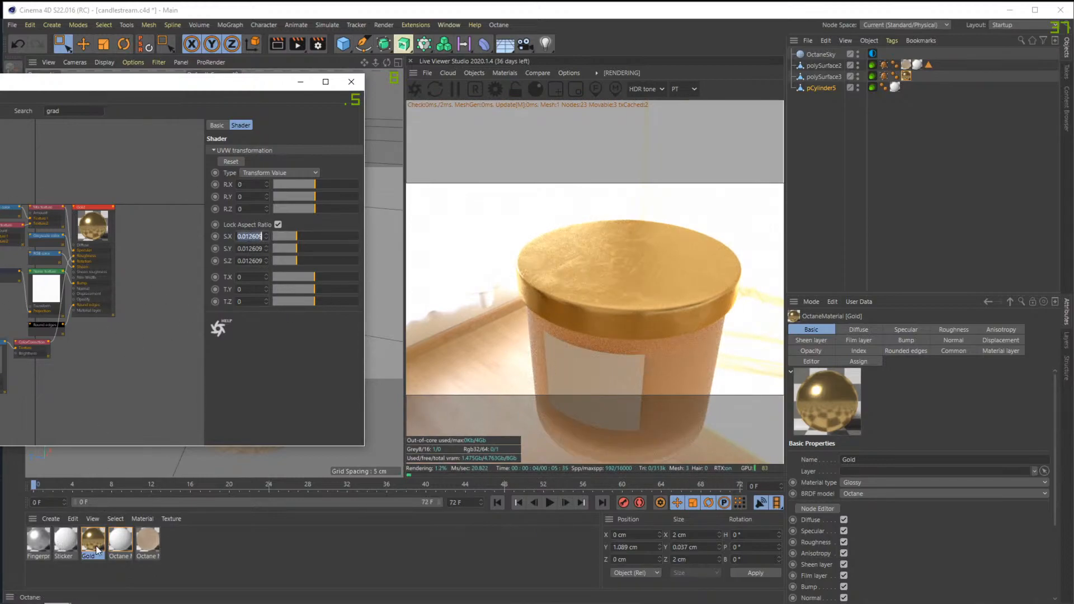
{"action": "left_click", "coordinate": [152, 544]}
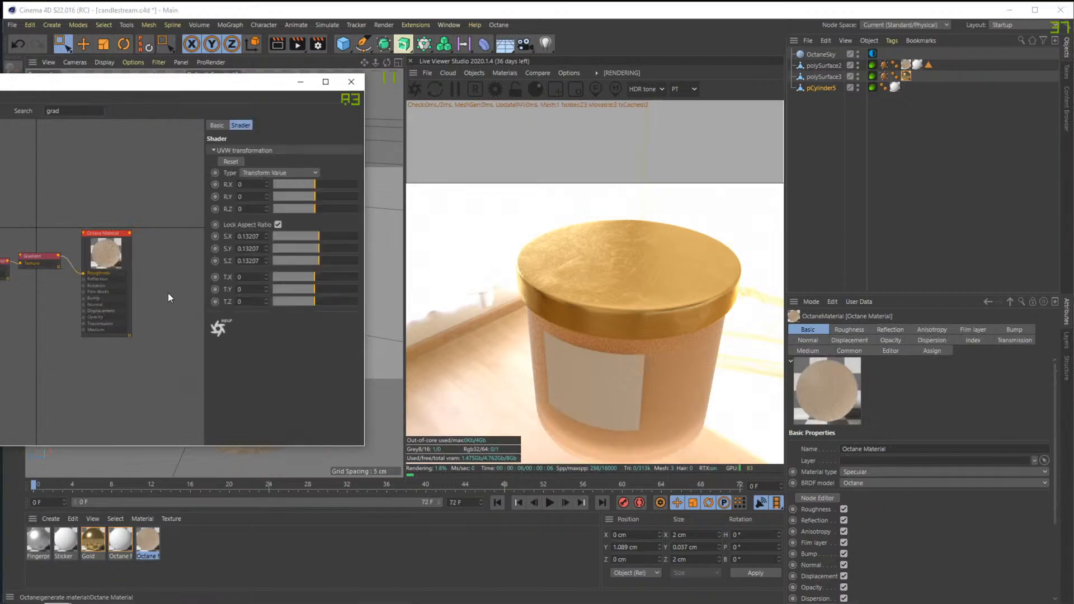
{"action": "double_click", "coordinate": [256, 238]}
{"action": "key", "text": "ctrl+v"}
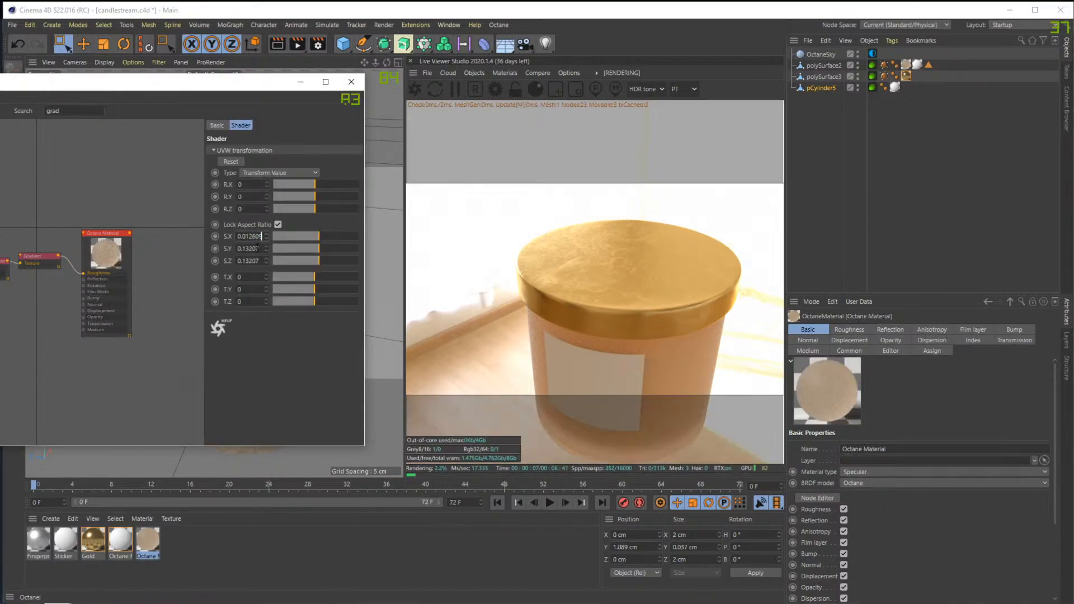
{"action": "key", "text": "Return"}
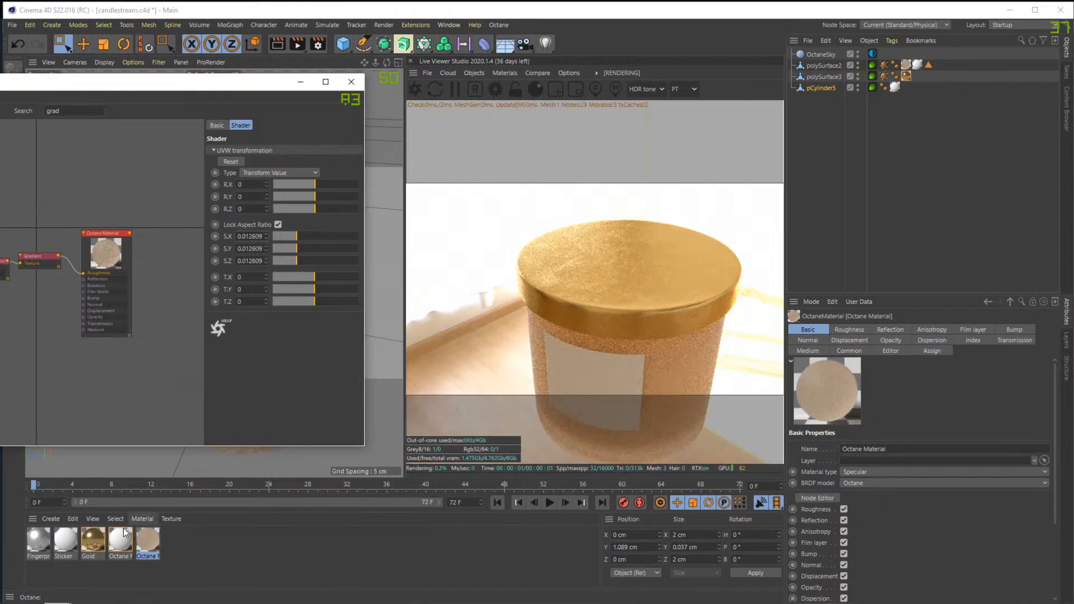
Set the gamma of the Gold material's fingerprint image texture to 1
{"action": "left_click", "coordinate": [92, 541]}
{"action": "left_click", "coordinate": [17, 351]}
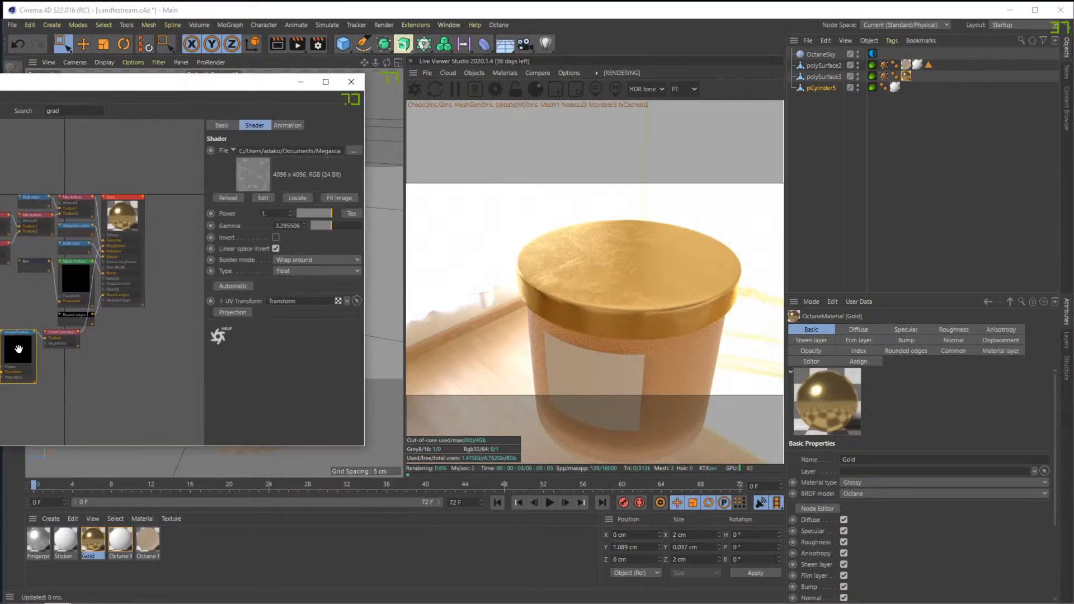
{"action": "left_click_drag", "start_coordinate": [274, 226], "coordinate": [514, 232]}
{"action": "type", "text": "1."}
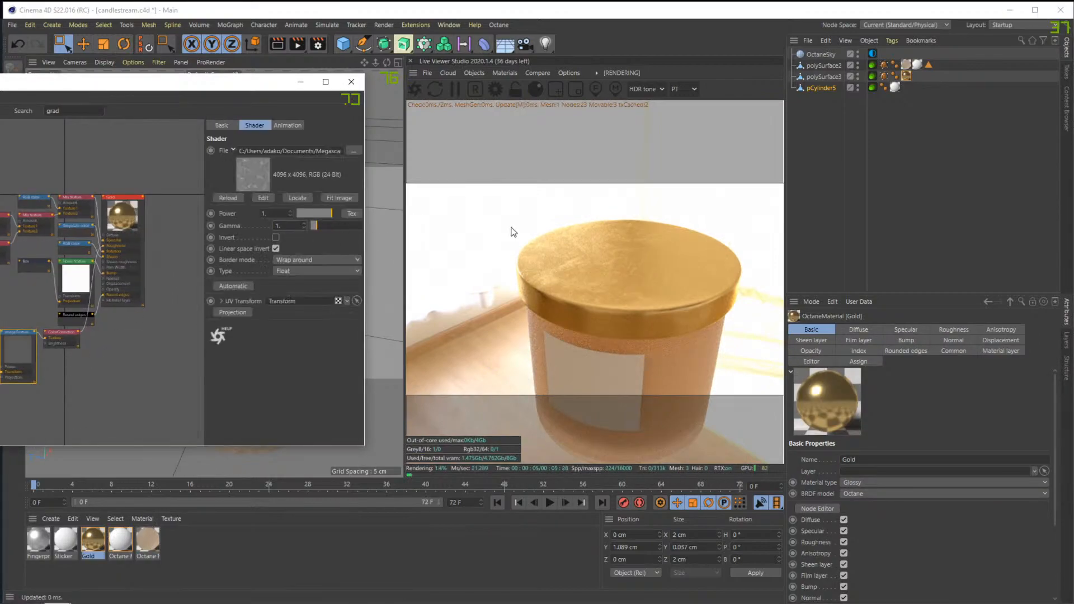
{"action": "key", "text": "Return"}
Insert an Octane gradient node between the Color Correction node and the Gold material's Roughness input
{"action": "double_click", "coordinate": [53, 111]}
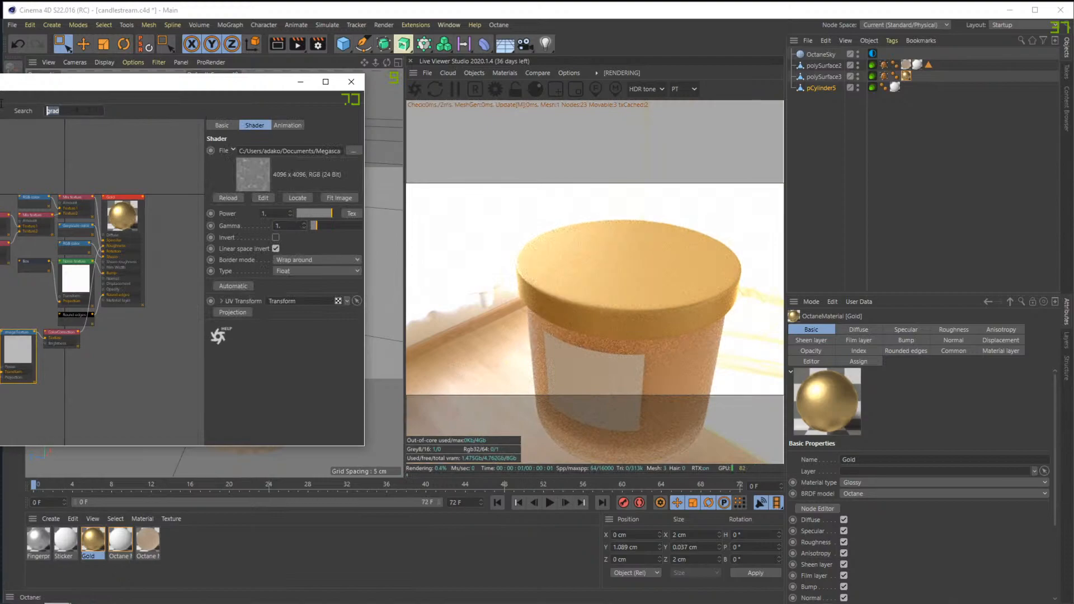
{"action": "left_click", "coordinate": [53, 331], "text": "shift"}
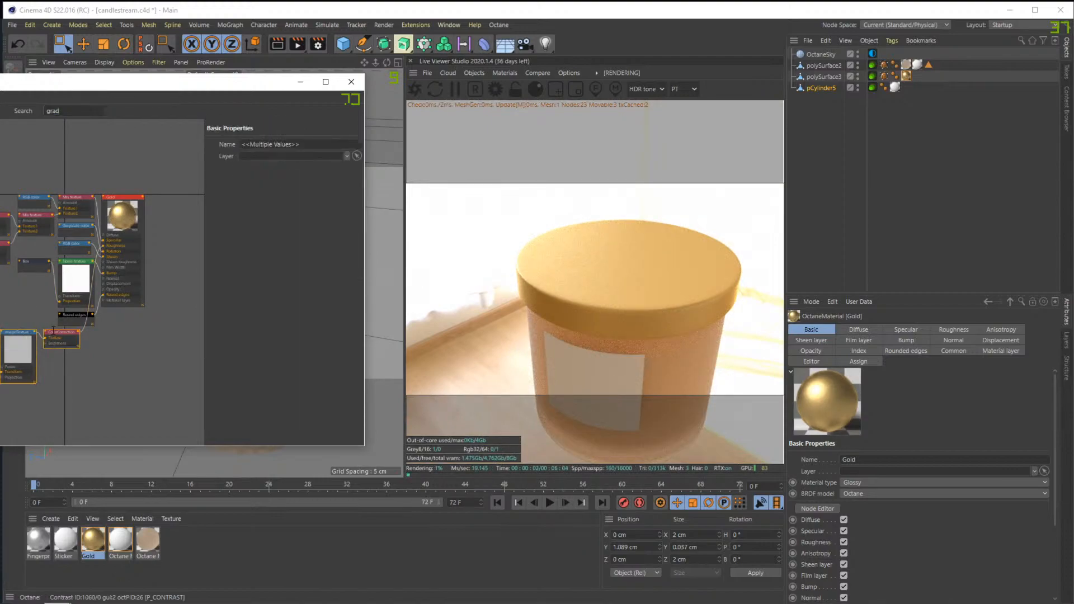
{"action": "left_click_drag", "start_coordinate": [53, 336], "coordinate": [5, 370]}
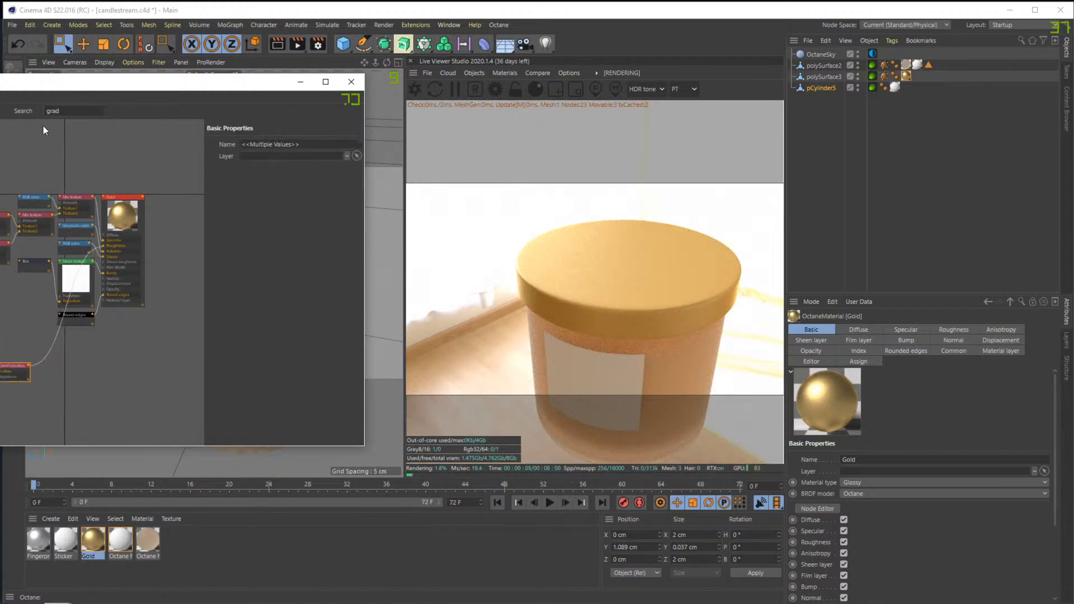
{"action": "left_click_drag", "start_coordinate": [50, 343], "coordinate": [82, 362]}
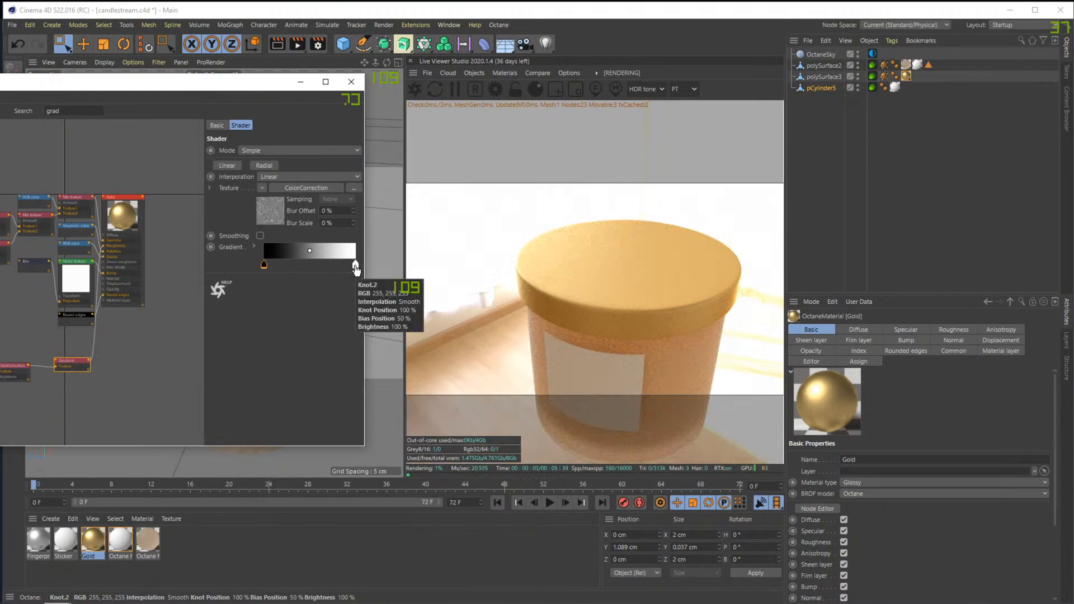
{"action": "left_click_drag", "start_coordinate": [99, 87], "coordinate": [464, 99]}
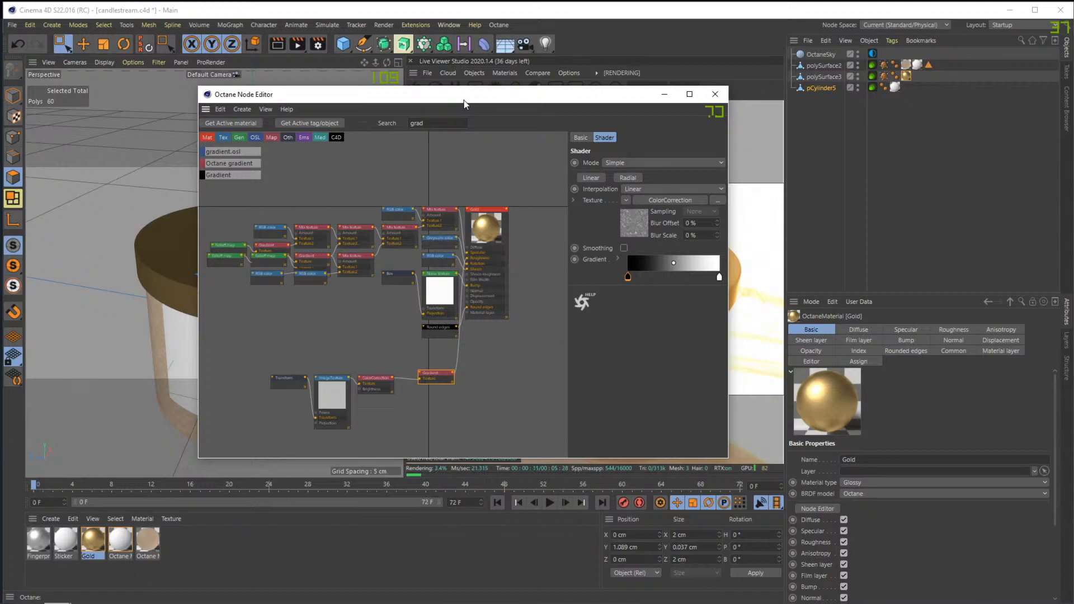
{"action": "left_click_drag", "start_coordinate": [465, 100], "coordinate": [420, 106]}
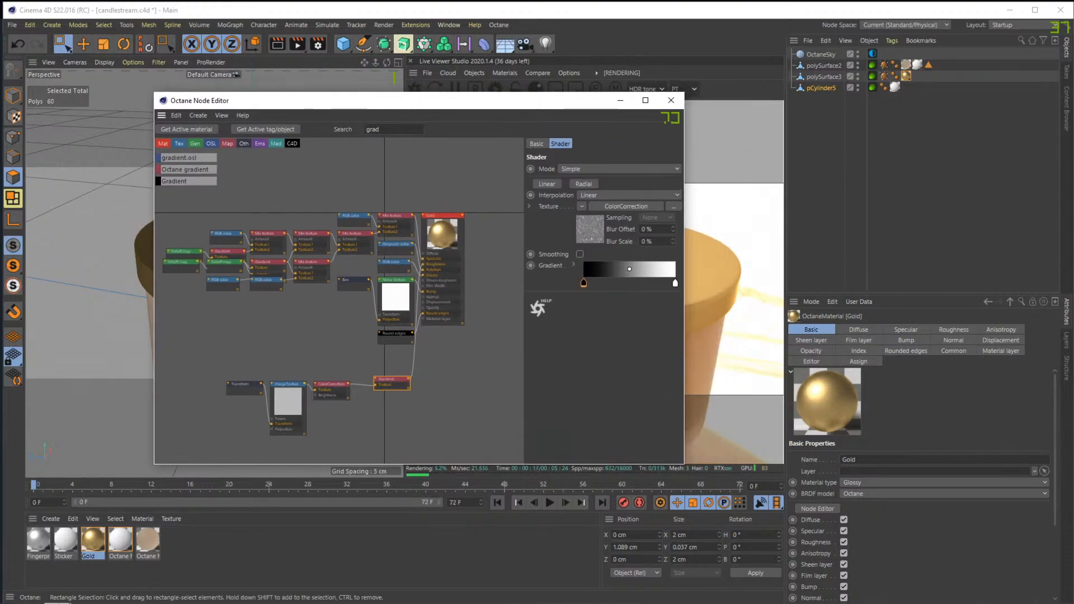
Switch to the web browser, search for "buttlers" in a new tab and open the Butlers.cz website
{"action": "key", "text": "alt+Tab"}
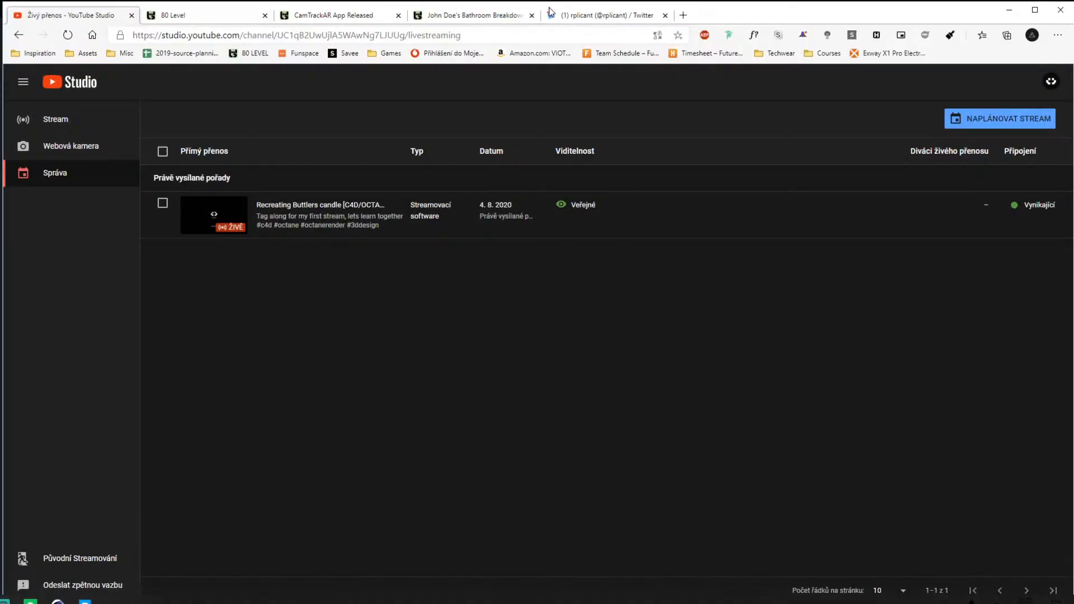
{"action": "left_click", "coordinate": [687, 17]}
{"action": "type", "text": "buttlers"}
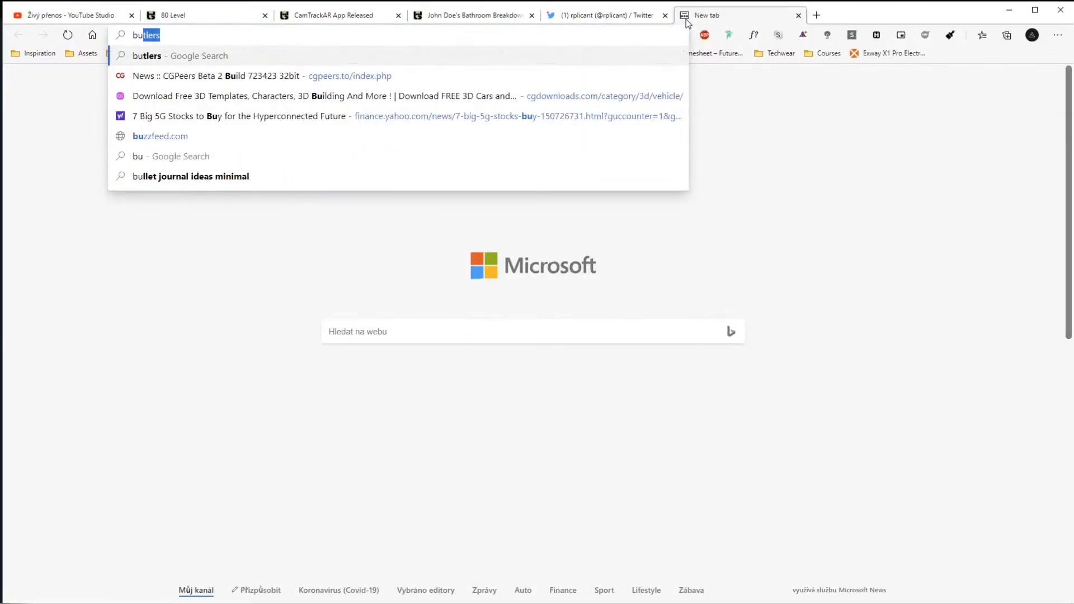
{"action": "key", "text": "Return"}
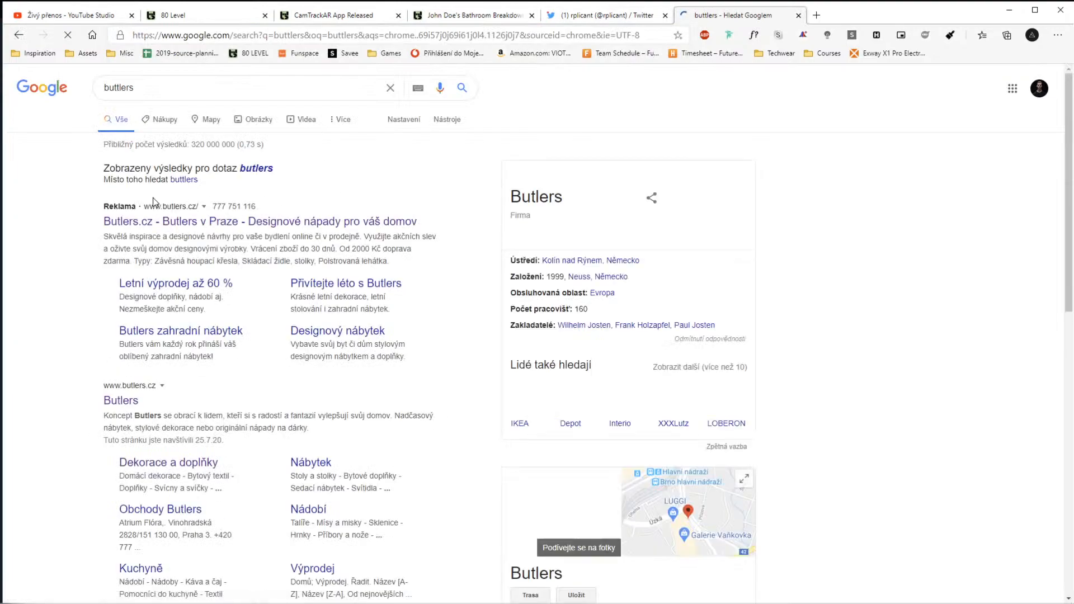
{"action": "left_click", "coordinate": [181, 222]}
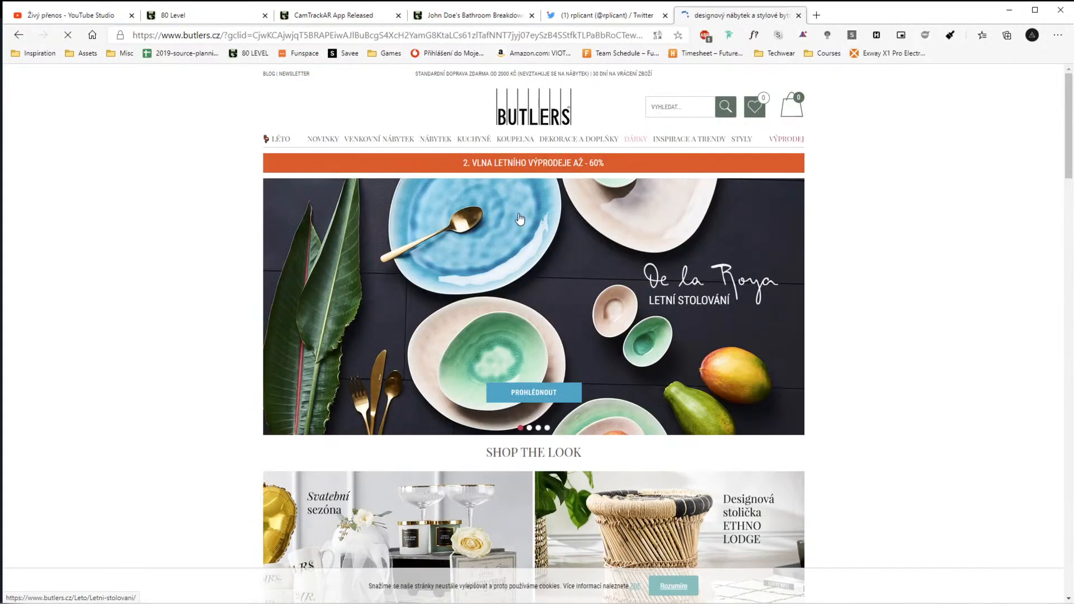
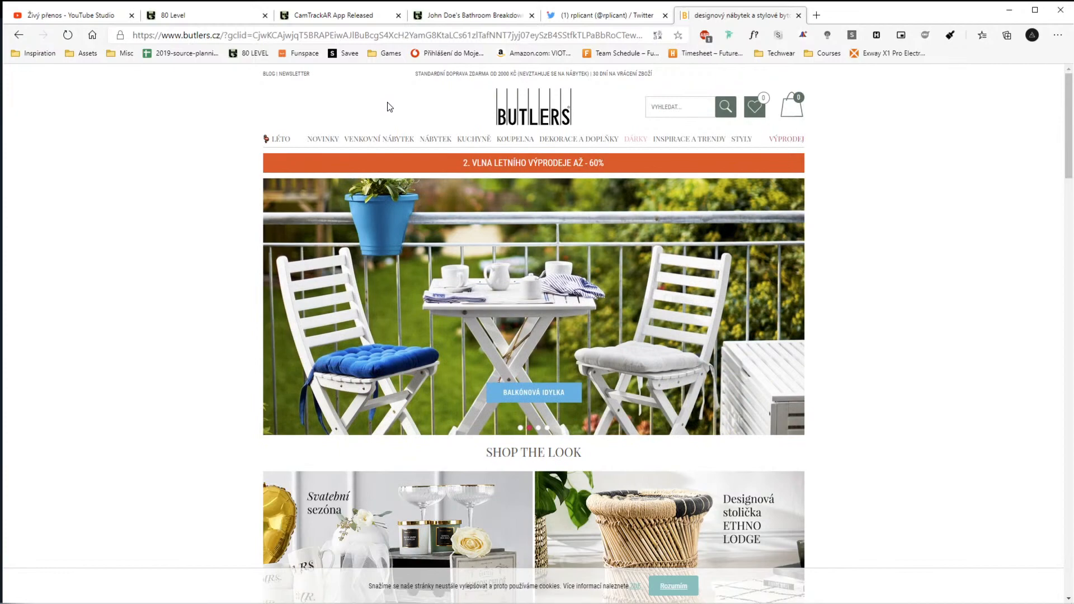
Look through the products in the Dekorace a doplňky category for the reference candle
{"action": "mouse_move", "coordinate": [436, 142]}
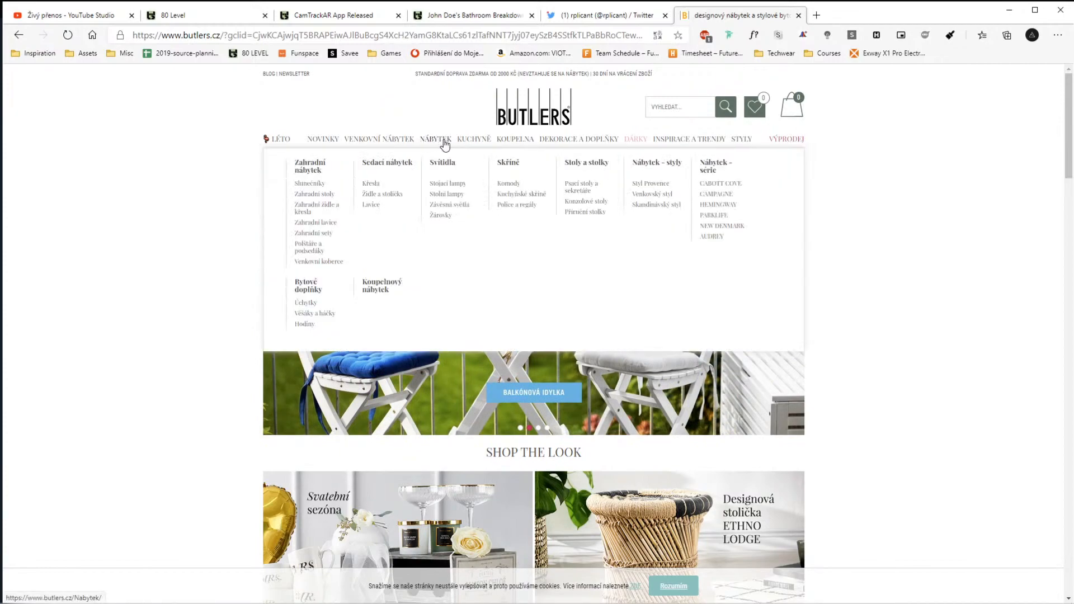
{"action": "left_click", "coordinate": [603, 143]}
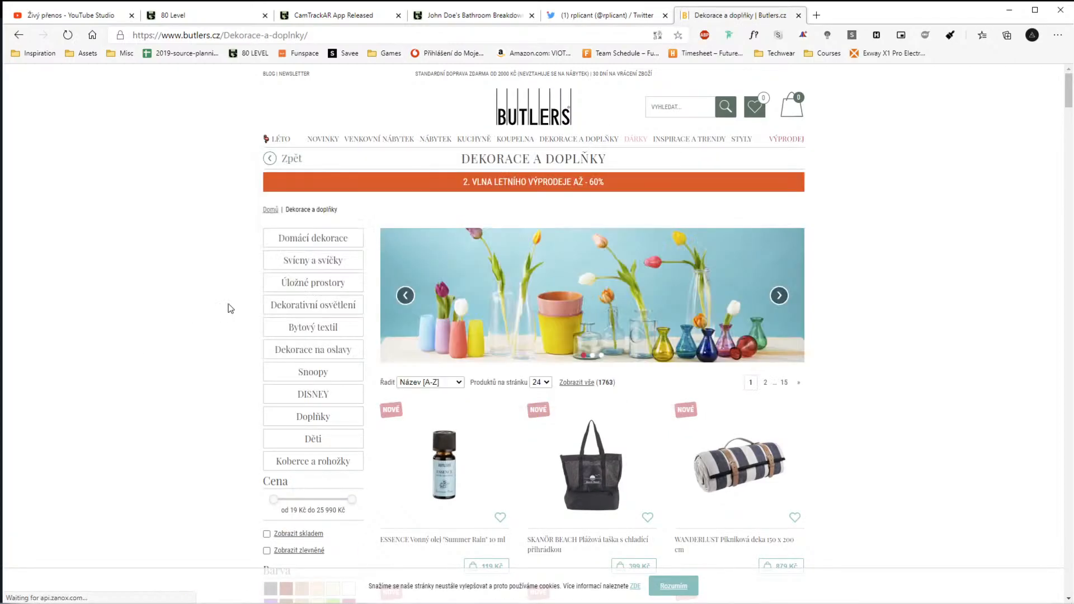
{"action": "scroll", "coordinate": [210, 305], "scroll_direction": "down", "scroll_amount": 20}
{"action": "scroll", "coordinate": [202, 230], "scroll_direction": "down", "scroll_amount": 10}
{"action": "scroll", "coordinate": [263, 246], "scroll_direction": "up", "scroll_amount": 8}
{"action": "scroll", "coordinate": [273, 261], "scroll_direction": "down", "scroll_amount": 8}
{"action": "scroll", "coordinate": [273, 260], "scroll_direction": "down", "scroll_amount": 15}
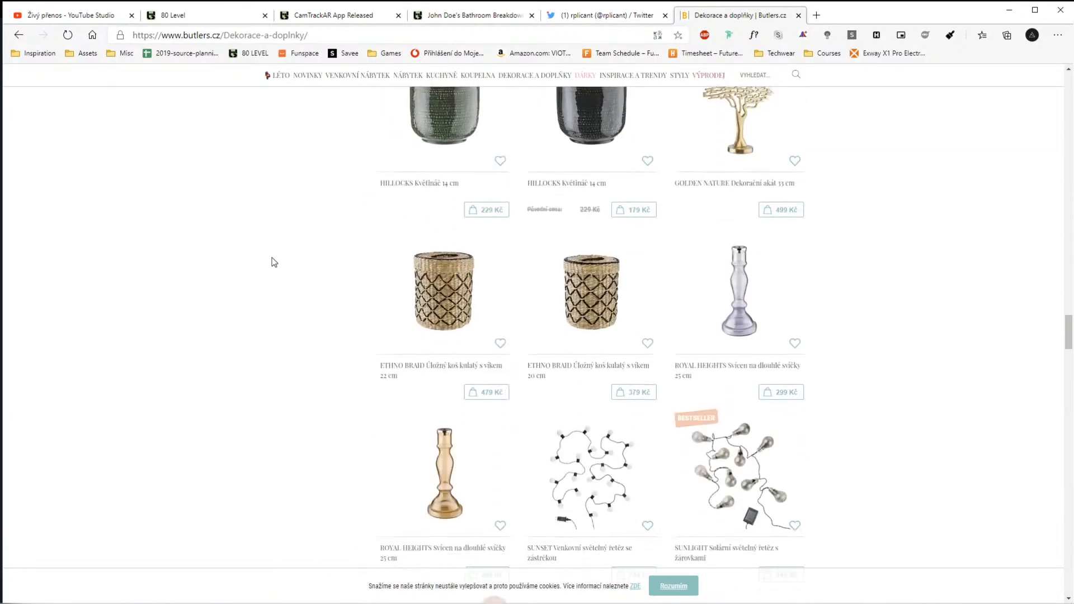
{"action": "scroll", "coordinate": [272, 267], "scroll_direction": "down", "scroll_amount": 15}
{"action": "scroll", "coordinate": [271, 272], "scroll_direction": "down", "scroll_amount": 15}
{"action": "scroll", "coordinate": [269, 272], "scroll_direction": "down", "scroll_amount": 5}
{"action": "left_click_drag", "start_coordinate": [1071, 550], "coordinate": [1071, 89]}
Find the SCENTS OF HOME candles in the Svícny a svíčky category and open the Rosewood & Almonds candle
{"action": "left_click", "coordinate": [329, 262]}
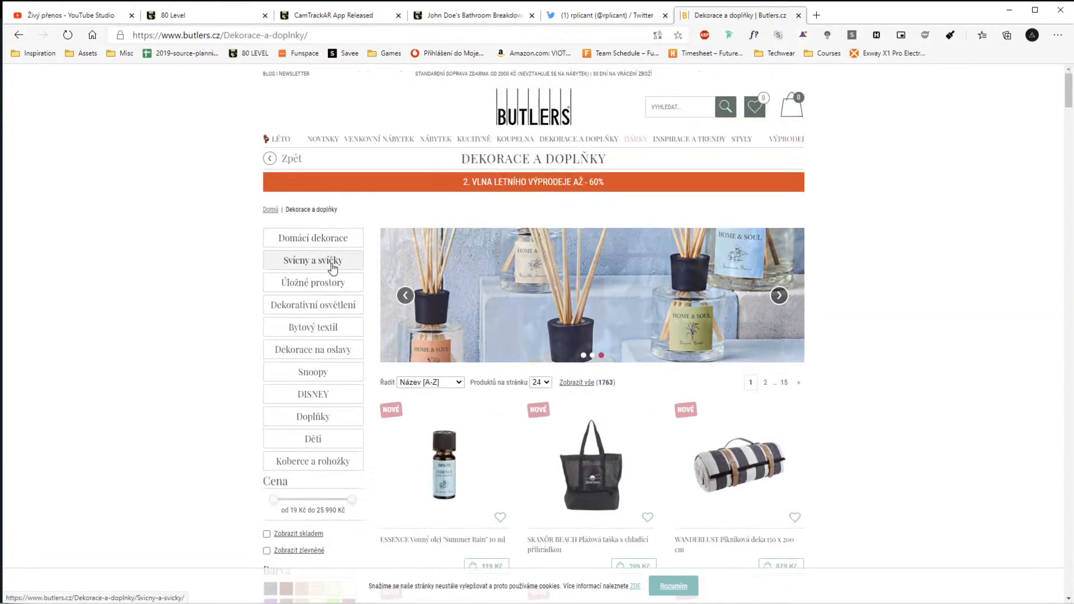
{"action": "scroll", "coordinate": [657, 313], "scroll_direction": "down", "scroll_amount": 20}
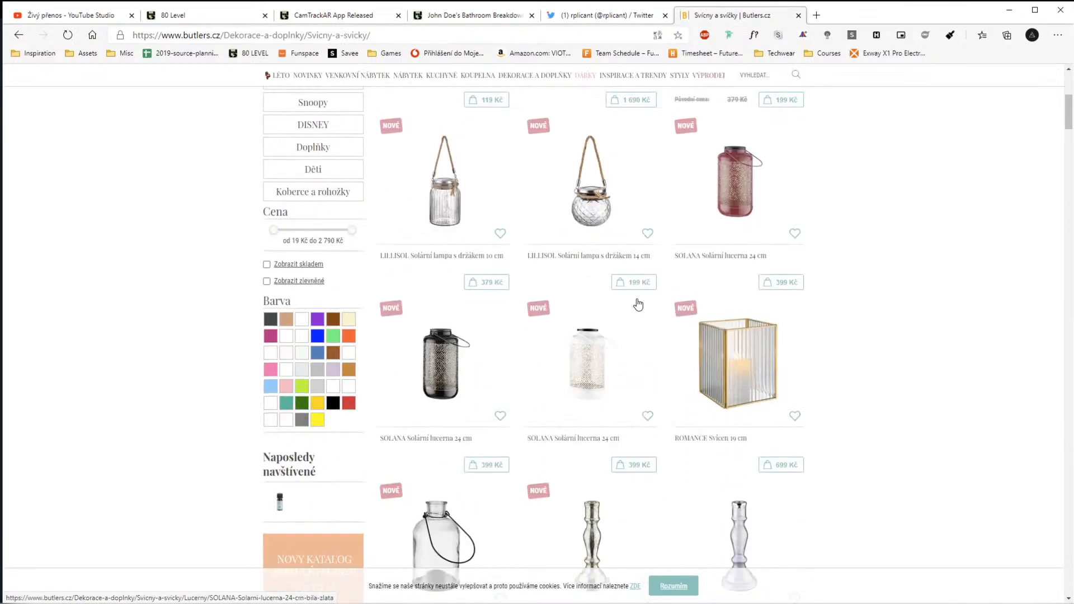
{"action": "scroll", "coordinate": [605, 290], "scroll_direction": "down", "scroll_amount": 20}
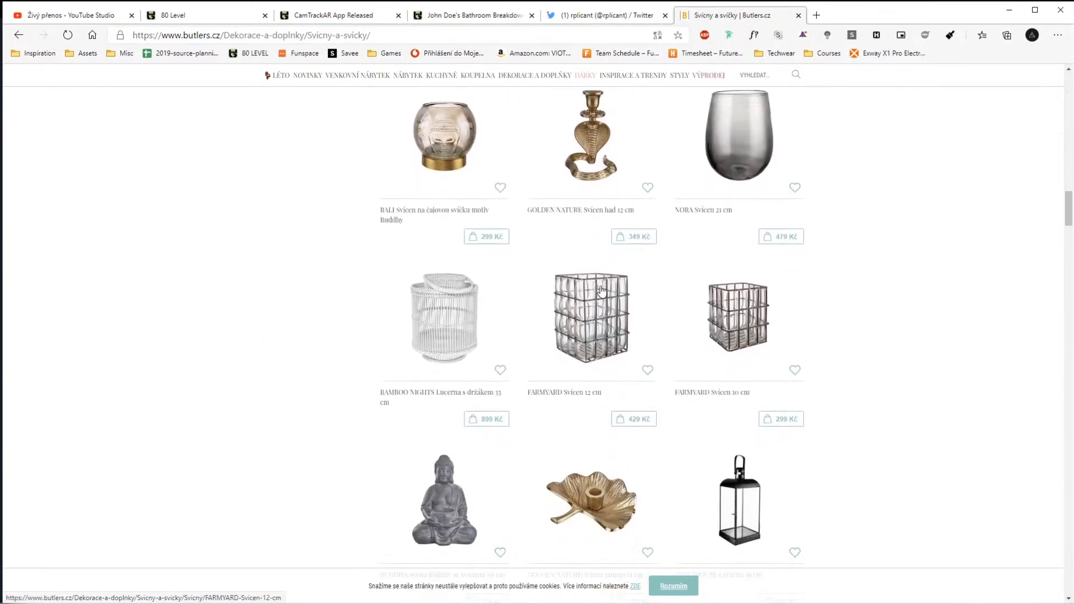
{"action": "scroll", "coordinate": [597, 289], "scroll_direction": "down", "scroll_amount": 3}
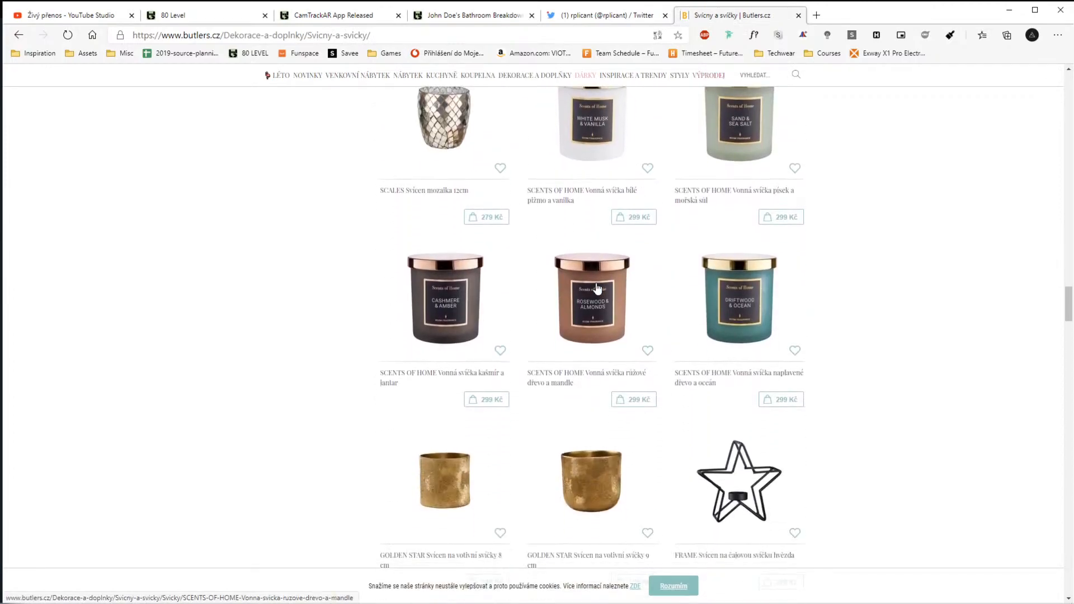
{"action": "scroll", "coordinate": [762, 195], "scroll_direction": "up", "scroll_amount": 1}
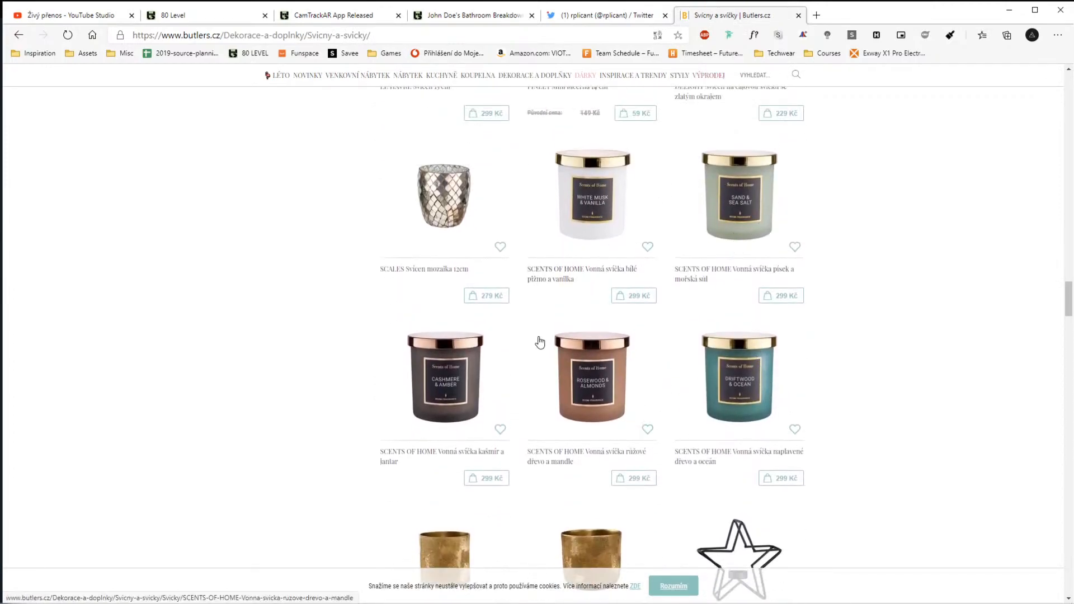
{"action": "scroll", "coordinate": [539, 341], "scroll_direction": "down", "scroll_amount": 3}
{"action": "left_click", "coordinate": [600, 229]}
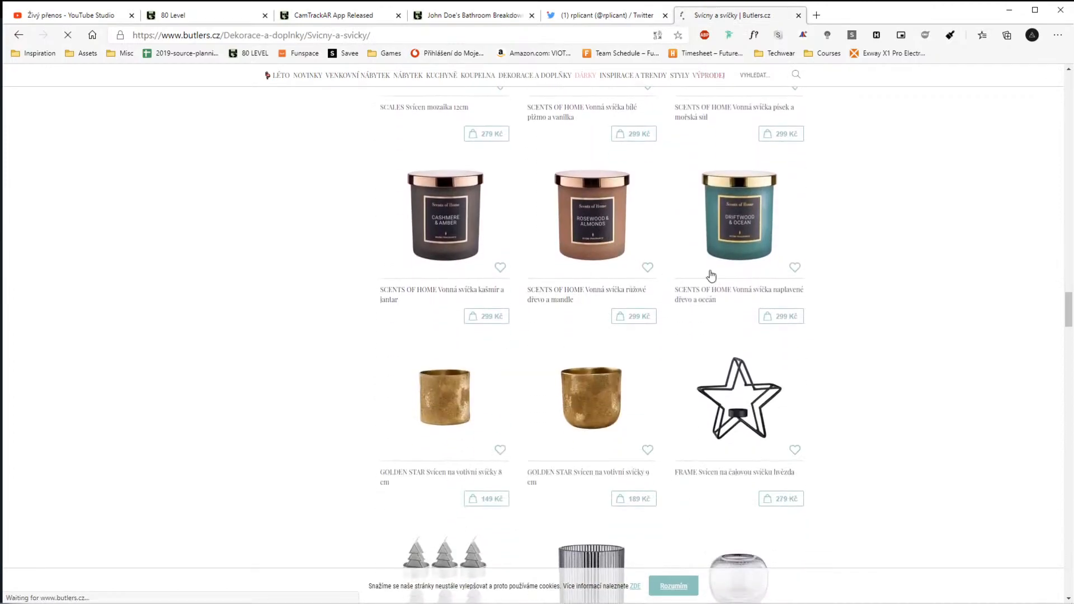
Look through the product photos of the Rosewood & Almonds candle
{"action": "left_click", "coordinate": [562, 341]}
{"action": "left_click", "coordinate": [562, 341]}
{"action": "left_click", "coordinate": [562, 341]}
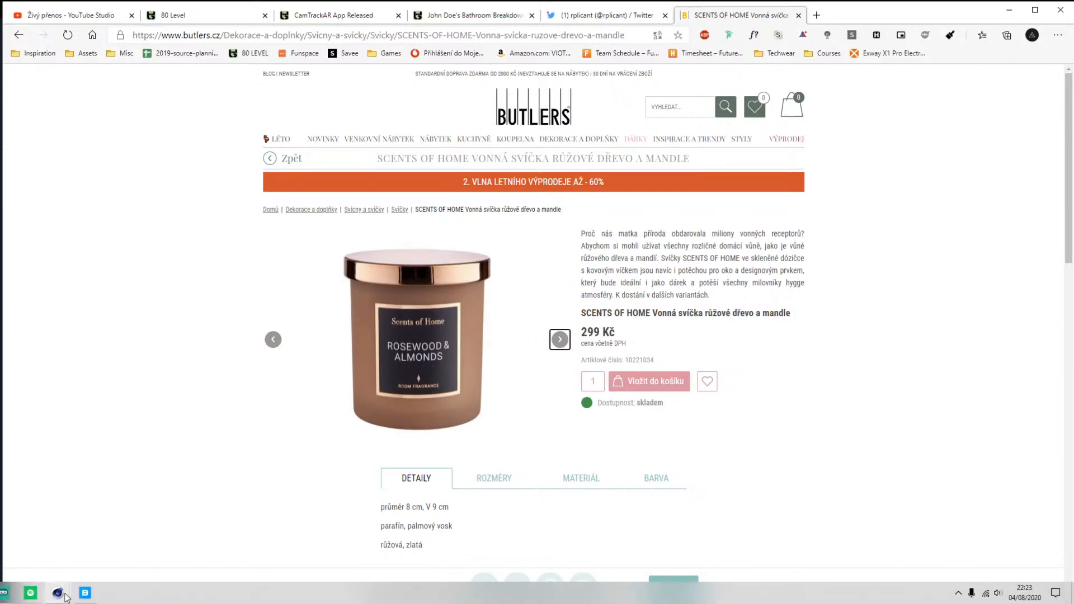
Switch back to Cinema 4D and move the Octane Node Editor clear of the candle lid in the live render
{"action": "left_click", "coordinate": [59, 593]}
{"action": "left_click", "coordinate": [90, 561]}
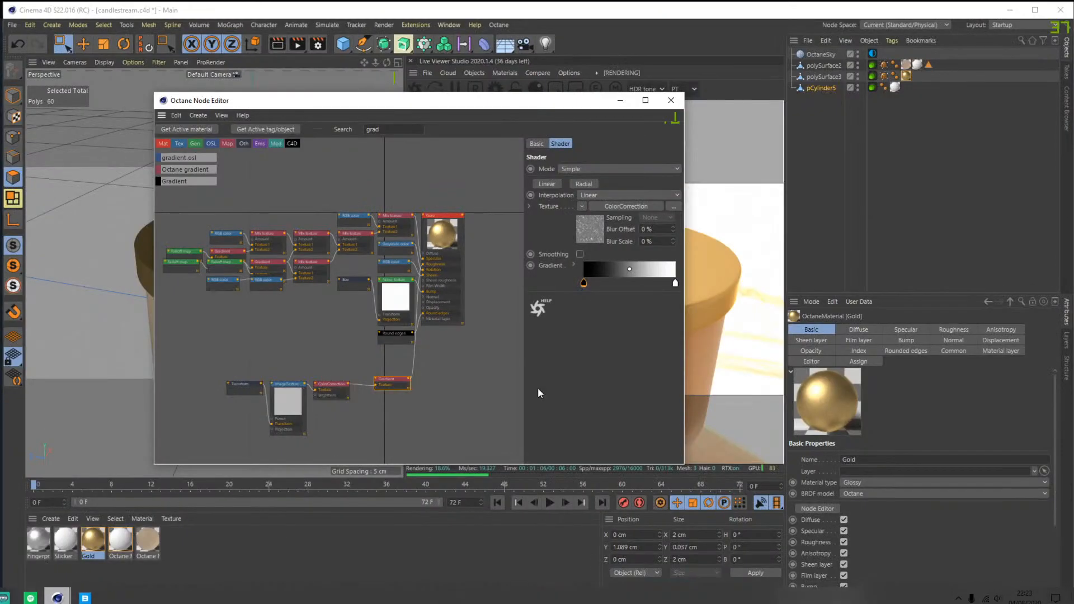
{"action": "left_click_drag", "start_coordinate": [518, 106], "coordinate": [312, 96]}
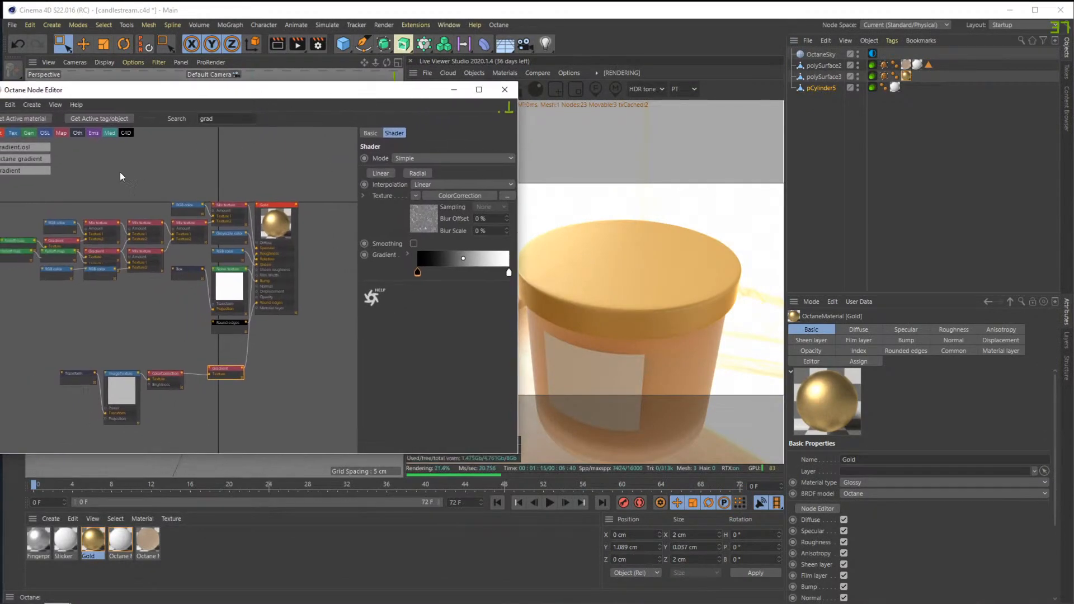
{"action": "left_click_drag", "start_coordinate": [0, 187], "coordinate": [28, 186]}
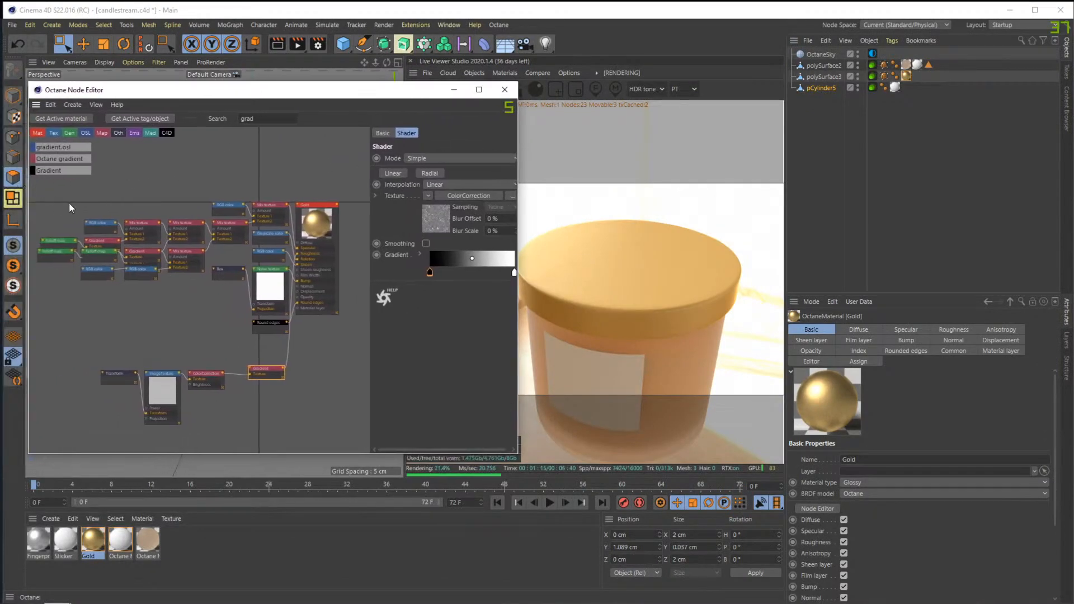
{"action": "left_click_drag", "start_coordinate": [520, 307], "coordinate": [530, 306]}
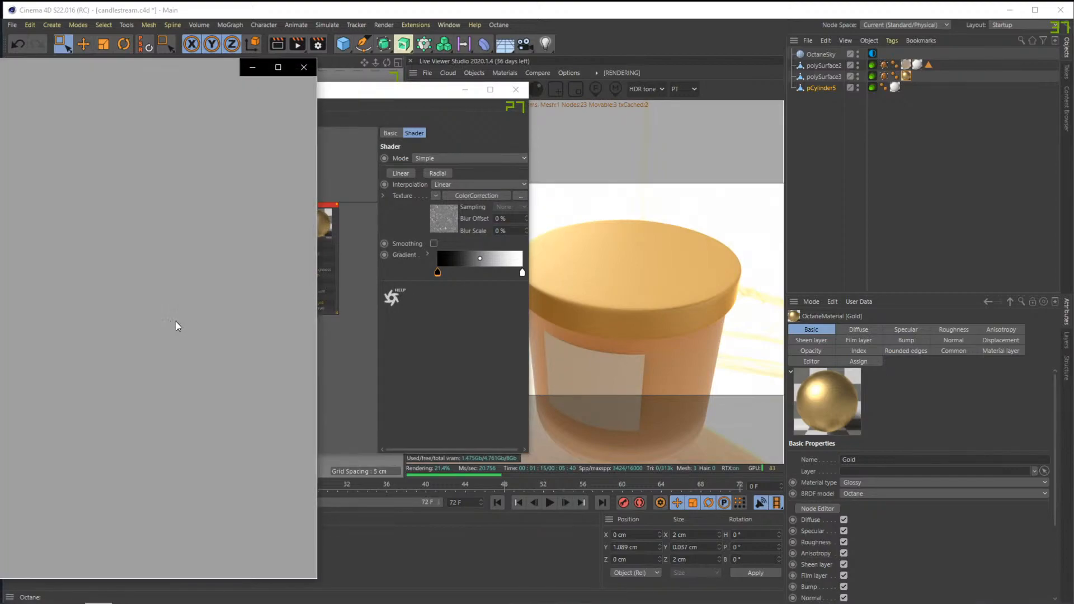
Examine the lids and glass of the candles in the reference photo candle.jpg and close it
{"action": "left_click_drag", "start_coordinate": [49, 69], "coordinate": [659, 31]}
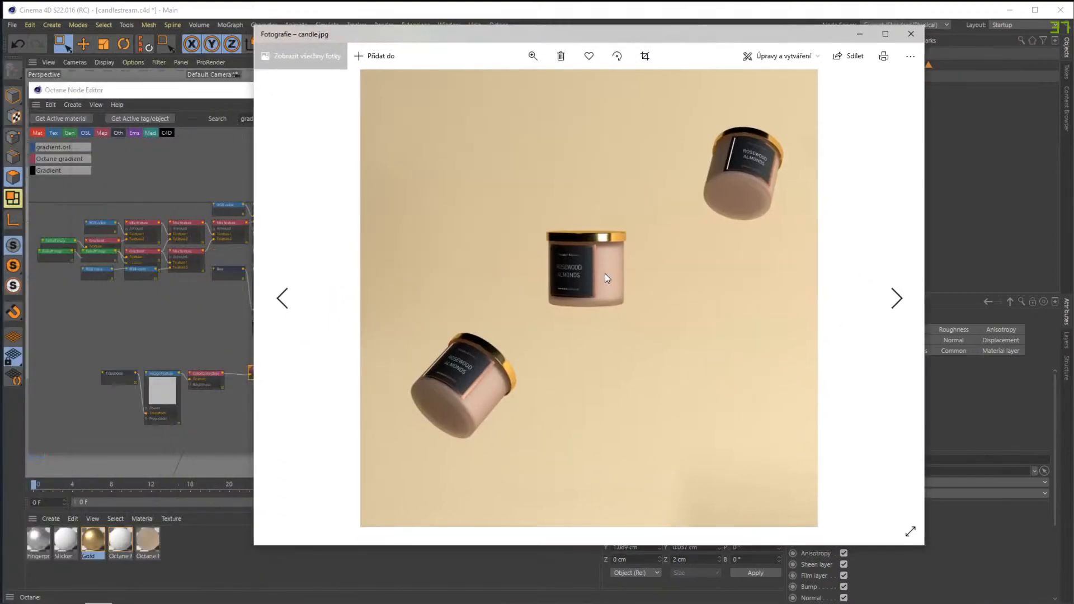
{"action": "scroll", "coordinate": [605, 273], "scroll_direction": "up", "scroll_amount": 3}
{"action": "scroll", "coordinate": [617, 232], "scroll_direction": "down", "scroll_amount": 3}
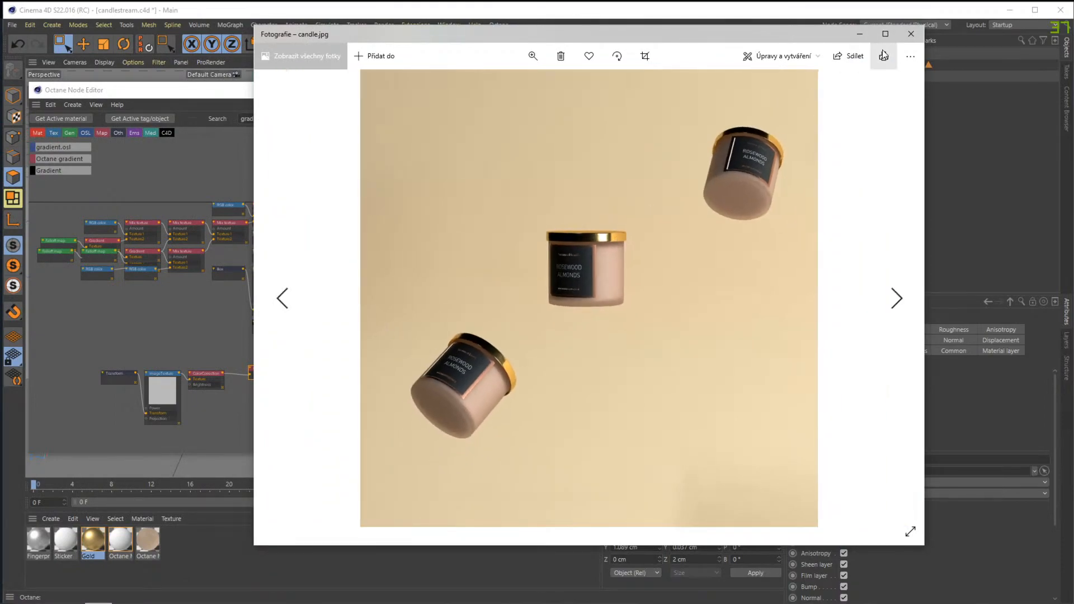
{"action": "left_click", "coordinate": [911, 34]}
Move the roughness gradient's black knot to about 37.5% and set the white knot's value to 50%
{"action": "left_click_drag", "start_coordinate": [378, 93], "coordinate": [324, 134]}
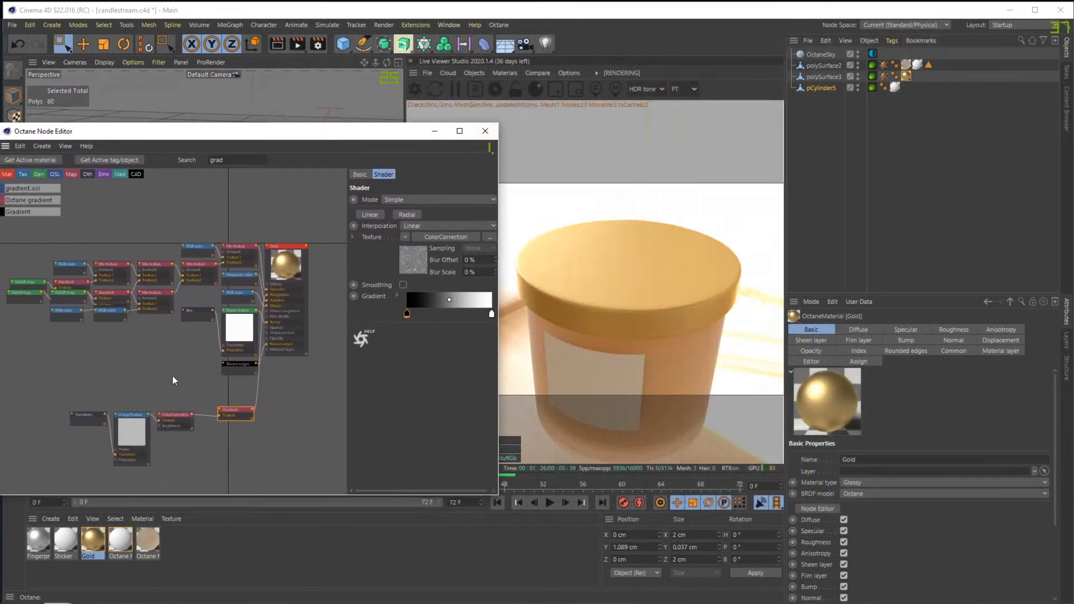
{"action": "left_click_drag", "start_coordinate": [407, 314], "coordinate": [439, 317]}
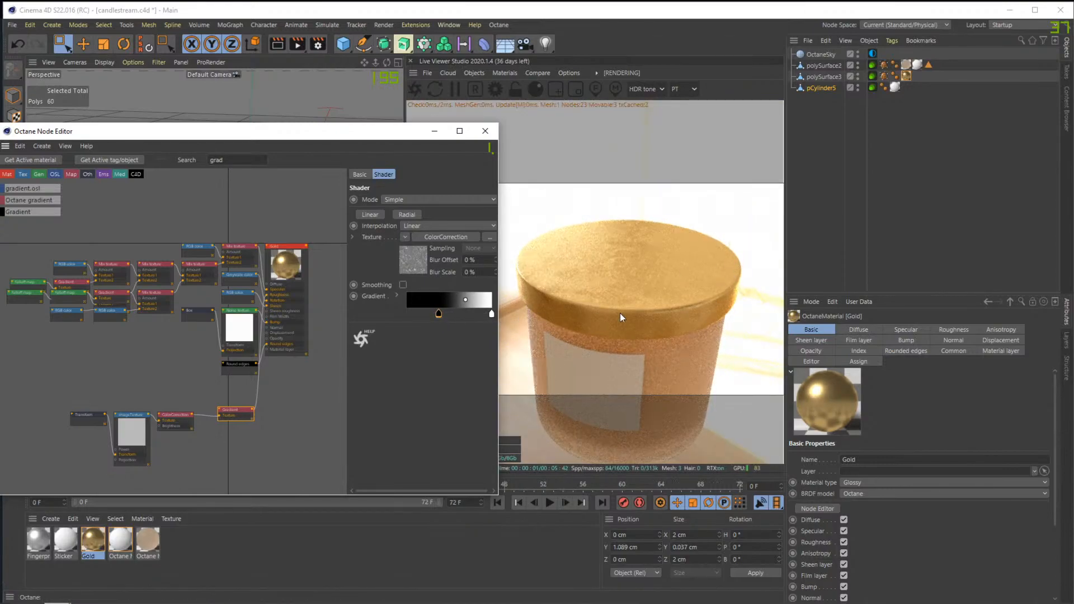
{"action": "double_click", "coordinate": [493, 315]}
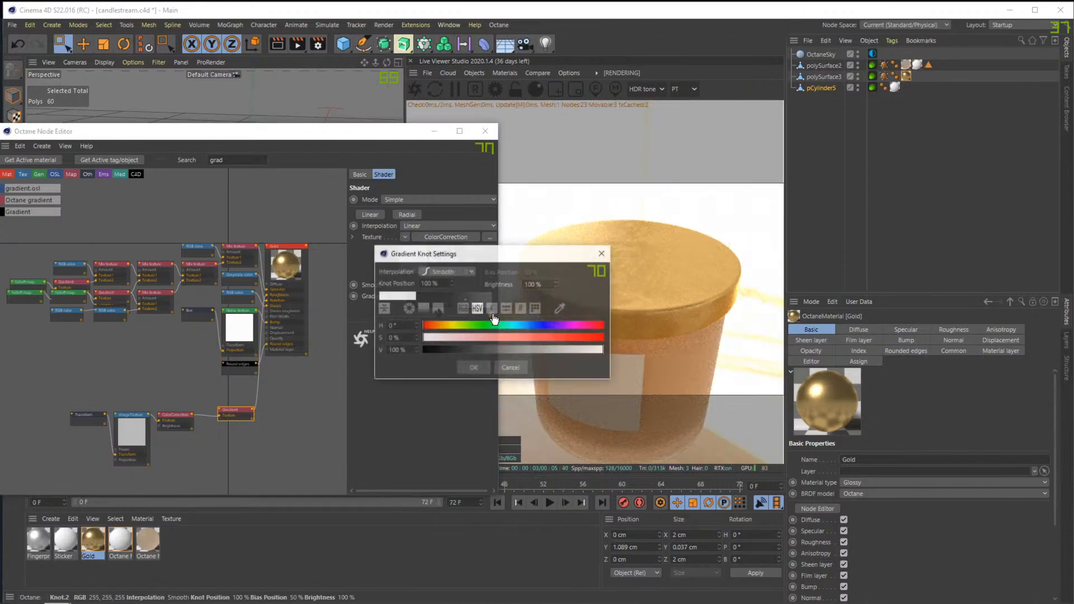
{"action": "left_click_drag", "start_coordinate": [408, 351], "coordinate": [311, 344]}
{"action": "type", "text": "50"}
{"action": "key", "text": "Return"}
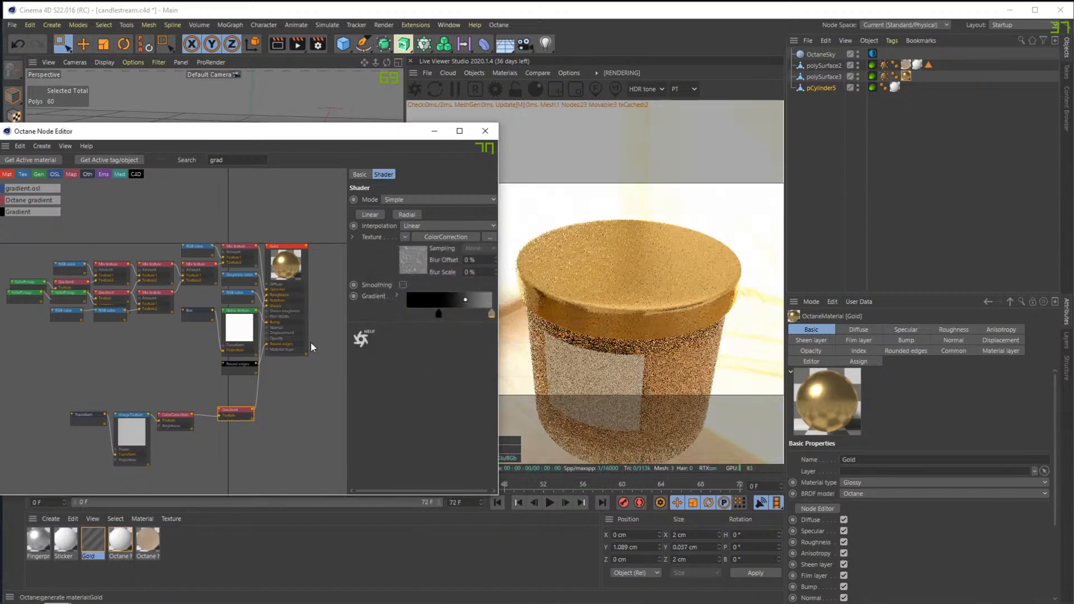
Try a value of 90% on the gradient's dark knot and reduce it to 10%
{"action": "double_click", "coordinate": [438, 317]}
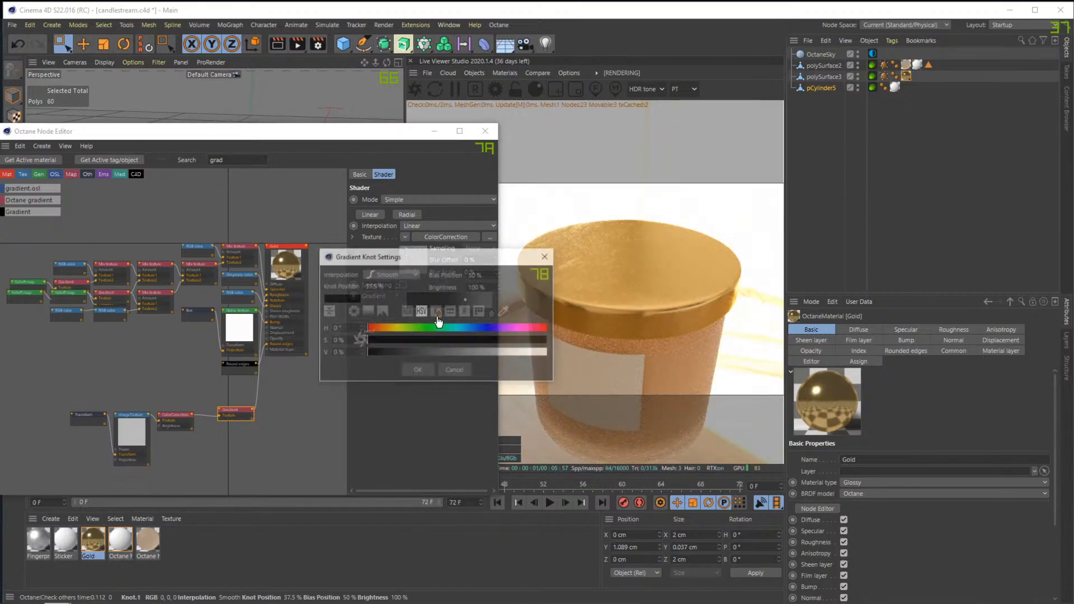
{"action": "type", "text": "90"}
{"action": "key", "text": "Return"}
{"action": "double_click", "coordinate": [439, 314]}
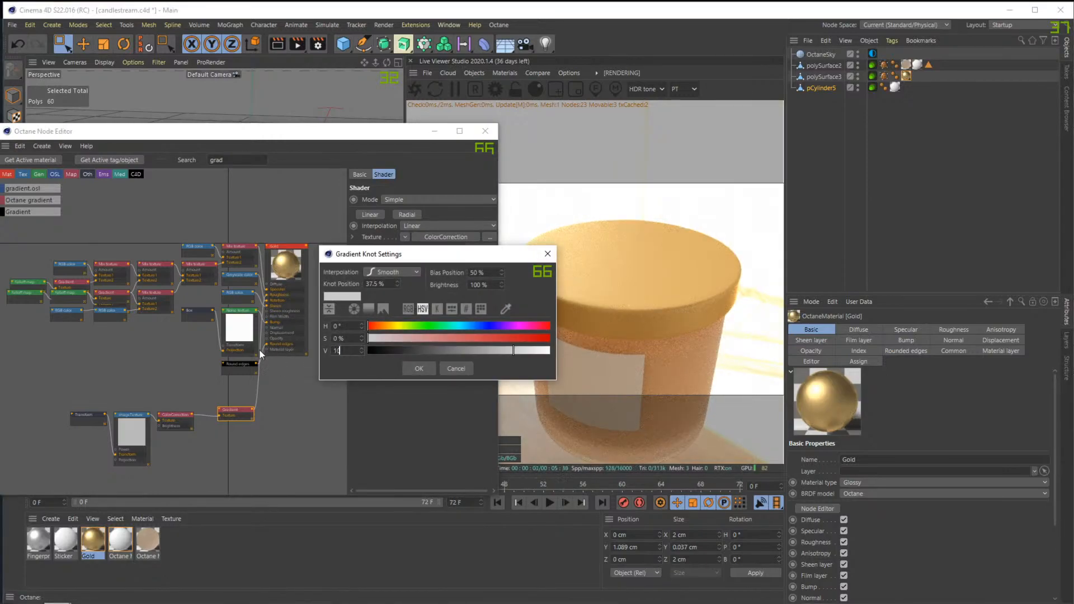
{"action": "key", "text": "Return"}
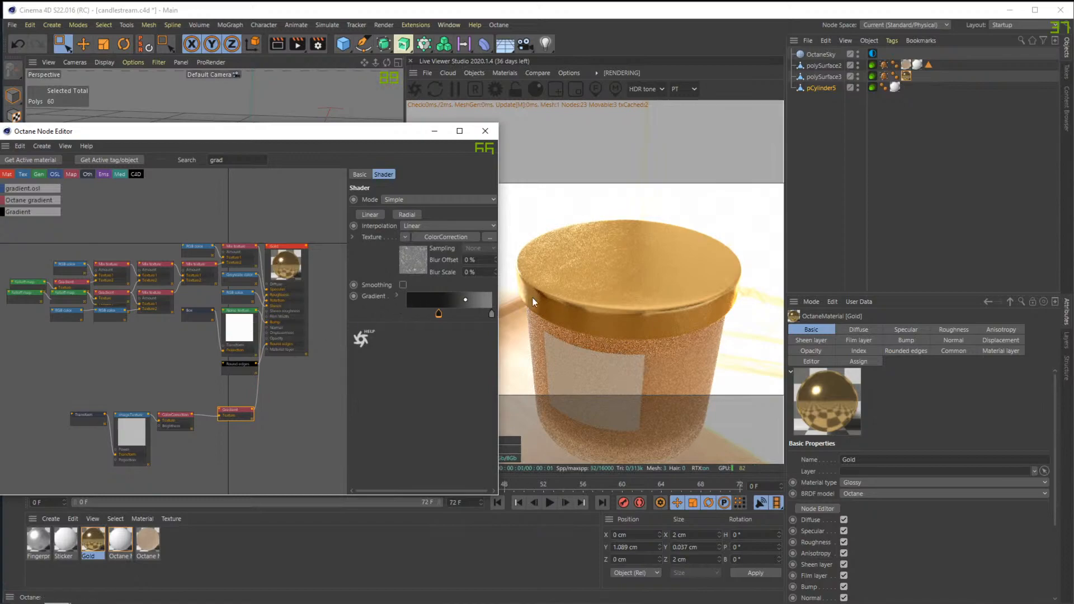
Try the gradient's end knot at a value of 60% and its dark knot at 40%
{"action": "double_click", "coordinate": [492, 313]}
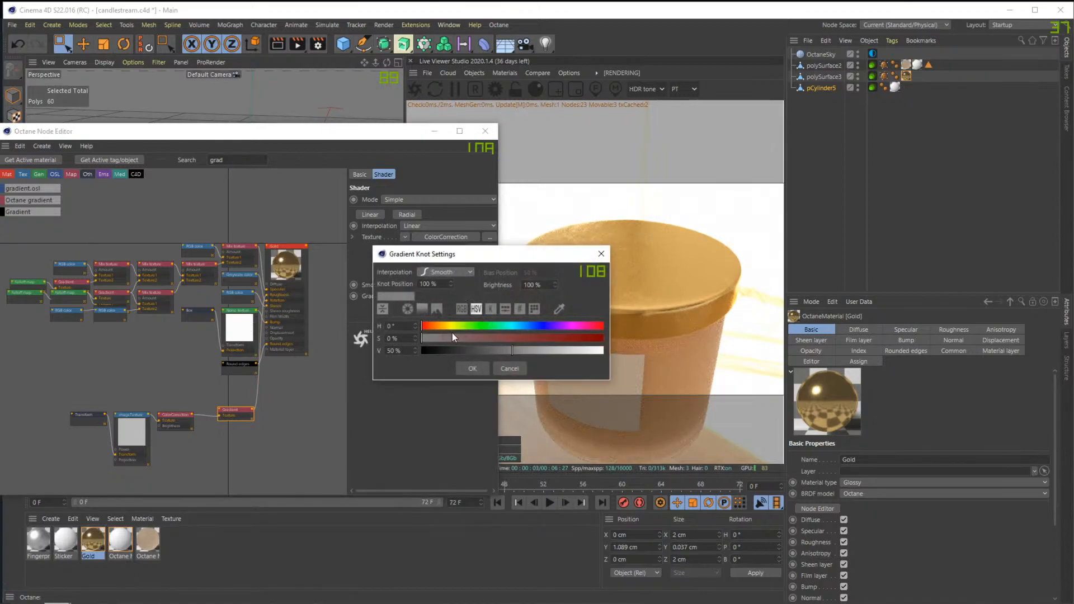
{"action": "type", "text": "60"}
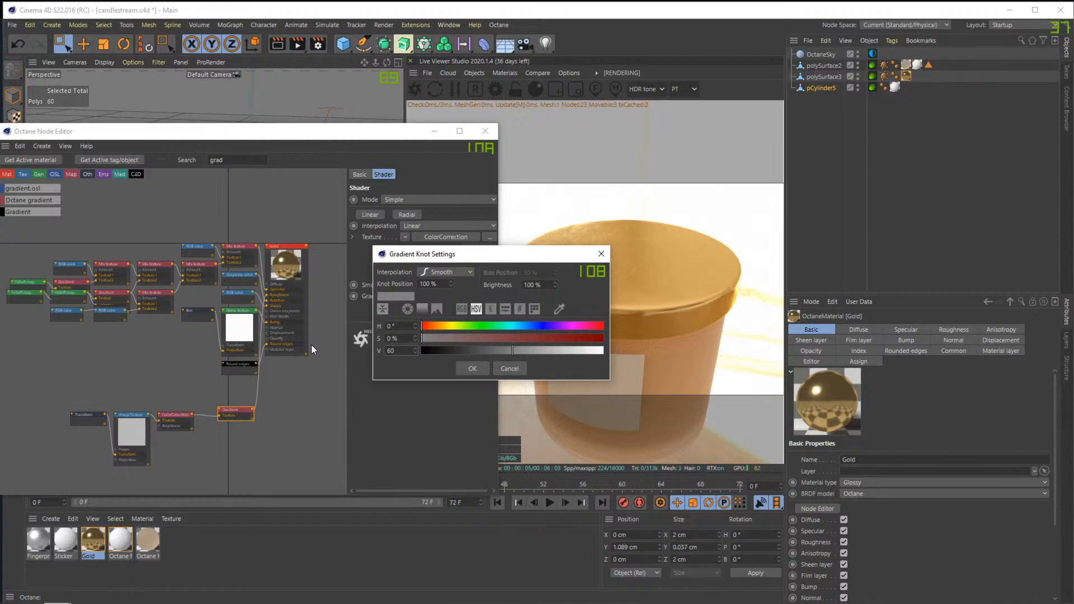
{"action": "key", "text": "Return"}
{"action": "double_click", "coordinate": [438, 314]}
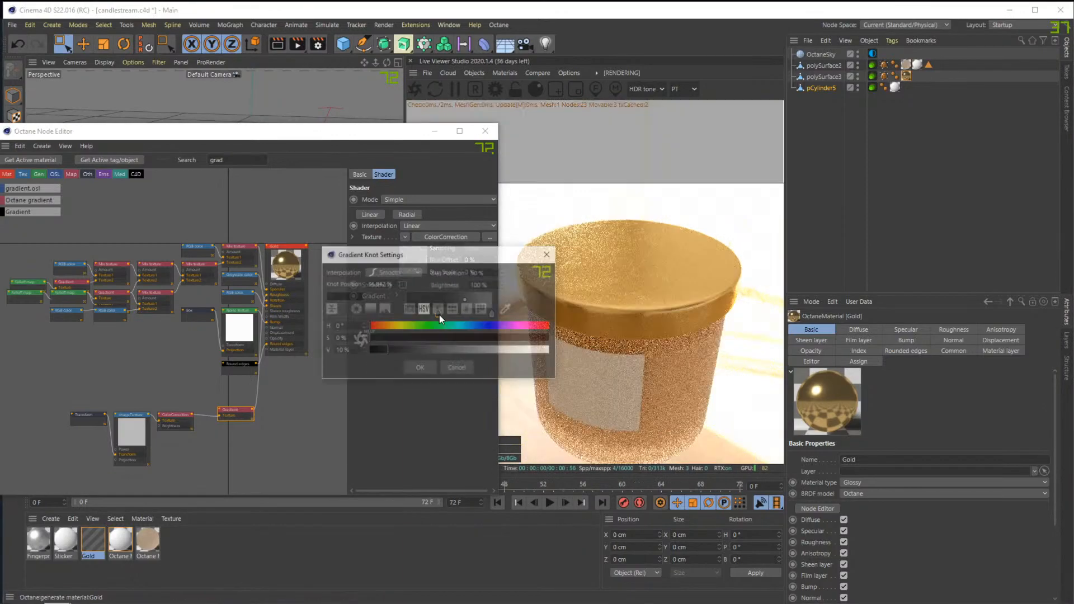
{"action": "left_click", "coordinate": [337, 350]}
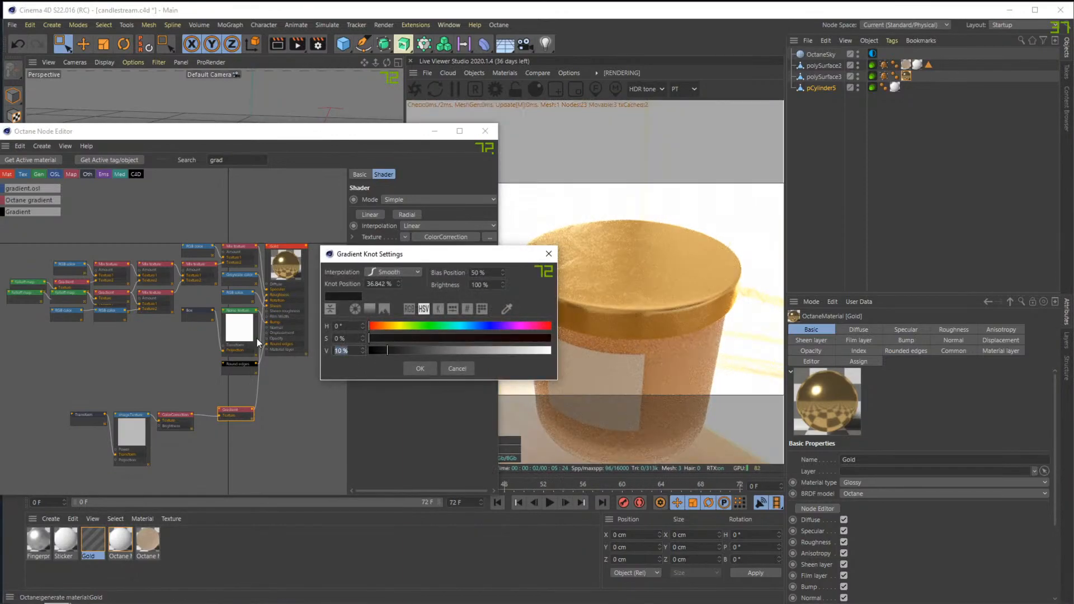
{"action": "type", "text": "40"}
{"action": "key", "text": "Return"}
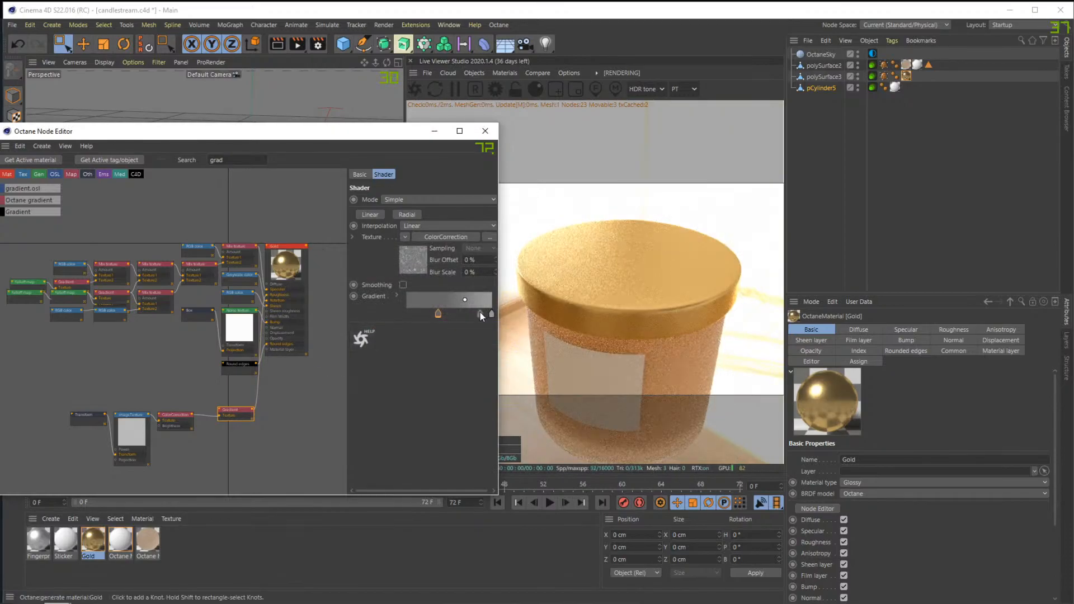
Try a value of 80% on the gradient's end knot at position 100%
{"action": "left_click_drag", "start_coordinate": [492, 317], "coordinate": [481, 320]}
{"action": "double_click", "coordinate": [478, 316]}
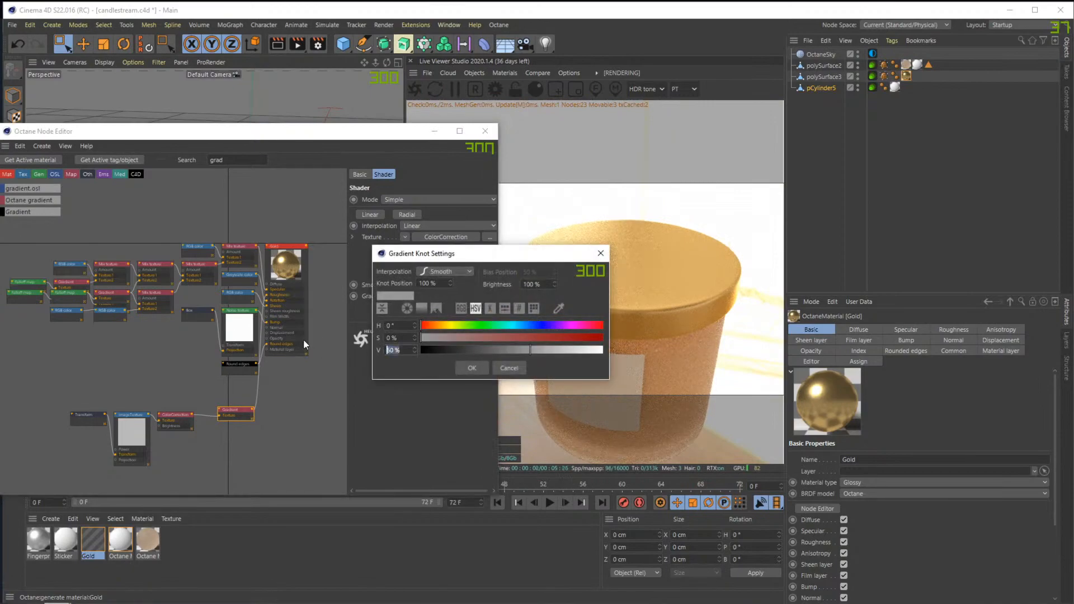
{"action": "key", "text": "Return"}
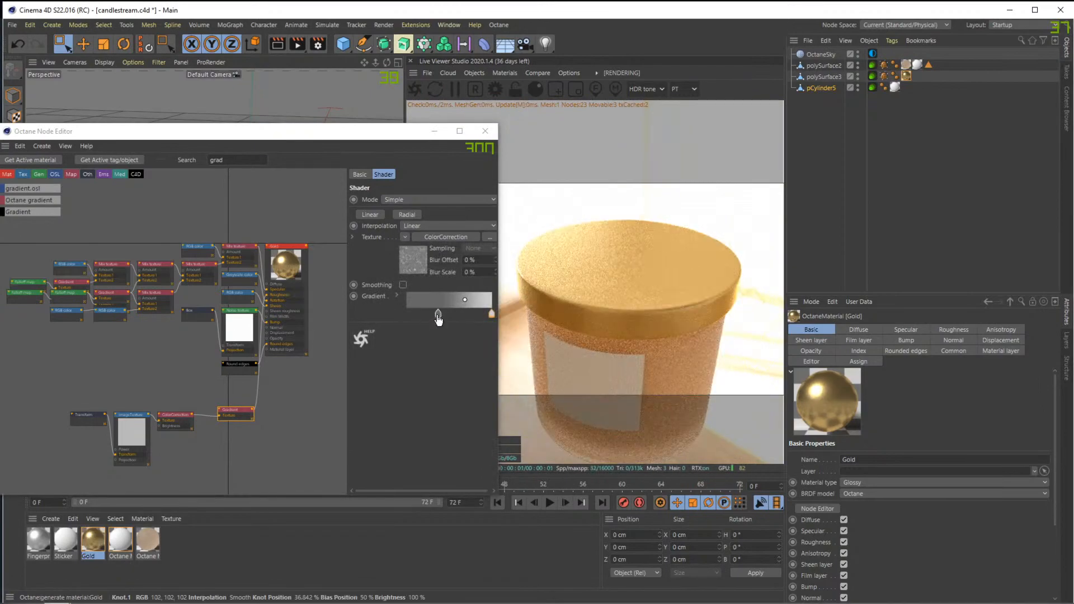
Set the gradient's end knot to a value of 40% and its dark knot to 0%
{"action": "double_click", "coordinate": [492, 316]}
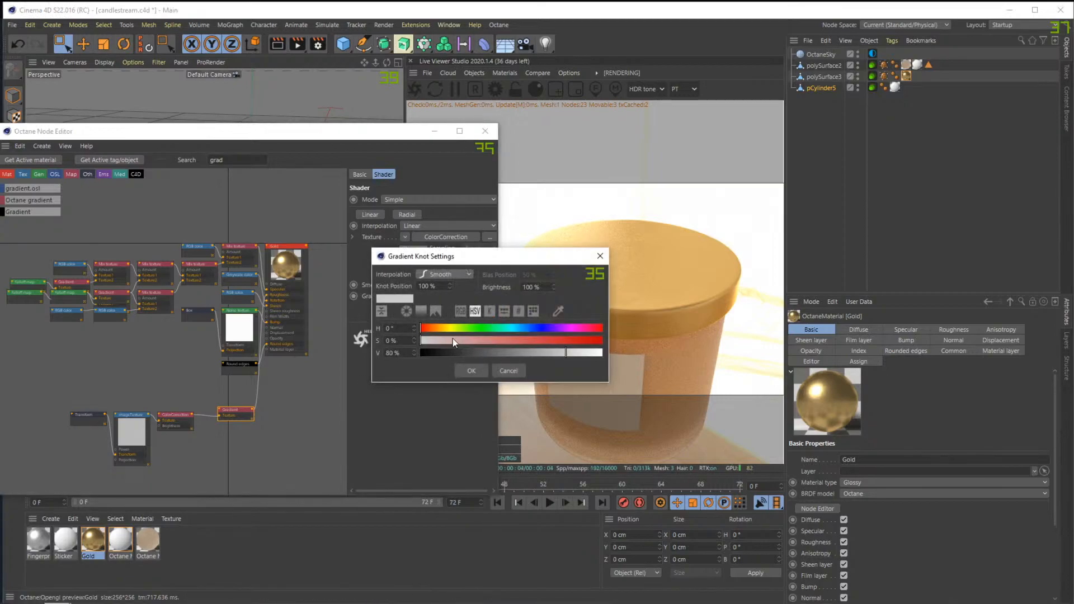
{"action": "left_click_drag", "start_coordinate": [399, 353], "coordinate": [359, 351]}
{"action": "type", "text": "40"}
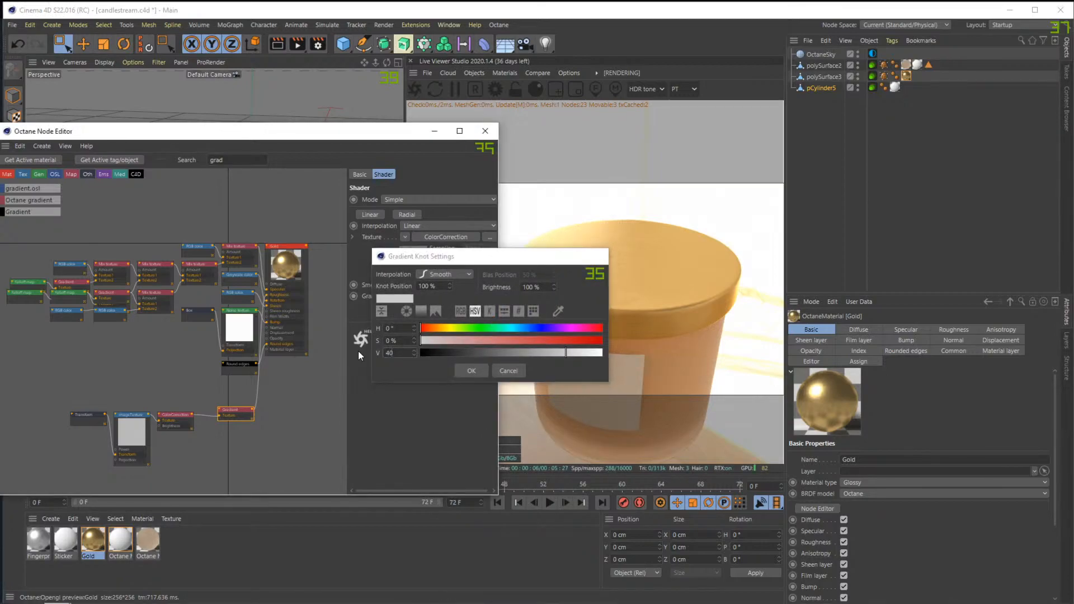
{"action": "key", "text": "Return"}
{"action": "double_click", "coordinate": [439, 315]}
{"action": "left_click_drag", "start_coordinate": [333, 351], "coordinate": [398, 353]}
{"action": "type", "text": "0"}
{"action": "left_click", "coordinate": [418, 369]}
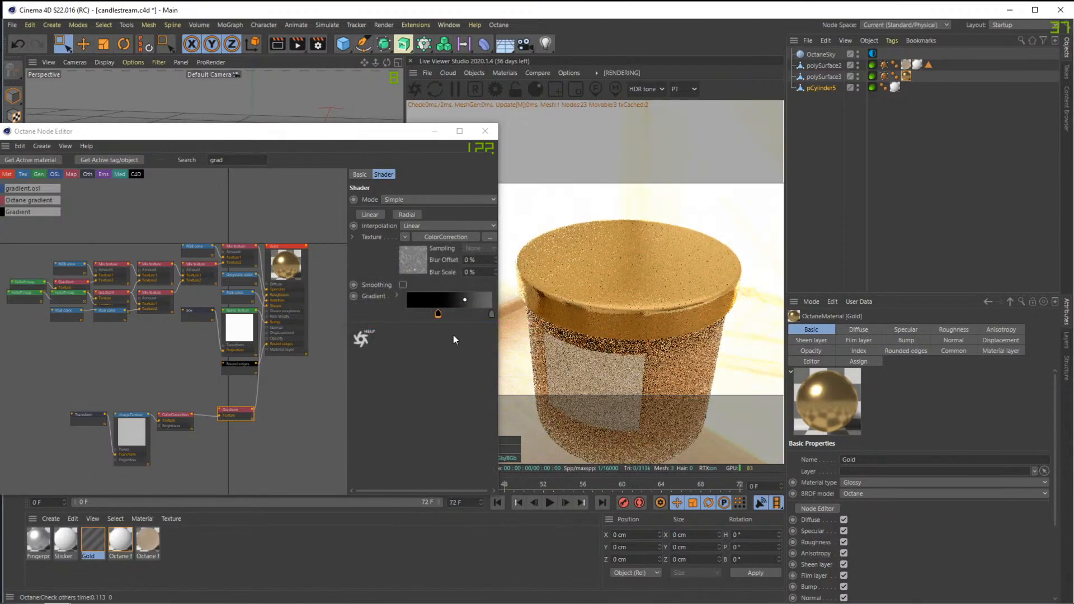
Lower the value of the gradient's end knot to 20%
{"action": "left_click", "coordinate": [491, 314]}
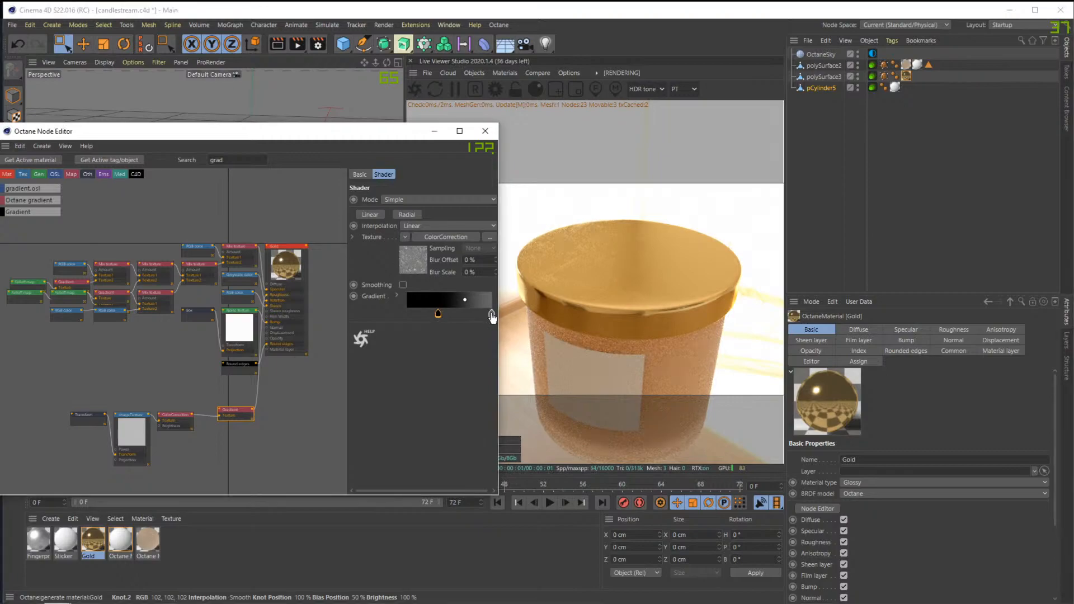
{"action": "double_click", "coordinate": [492, 316]}
{"action": "left_click_drag", "start_coordinate": [400, 351], "coordinate": [330, 351]}
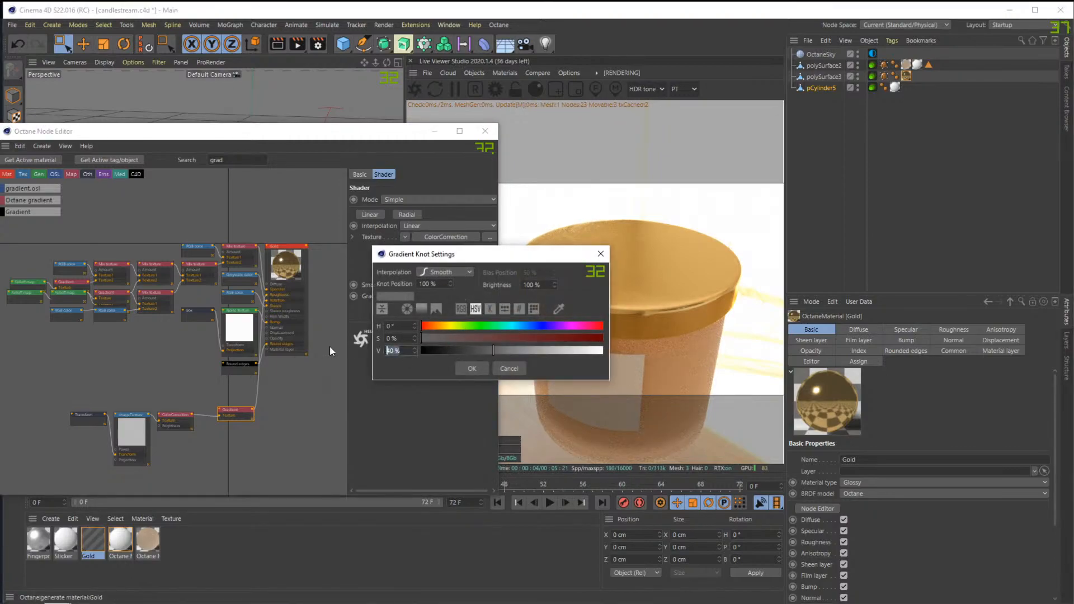
{"action": "type", "text": "0"}
{"action": "key", "text": "Return"}
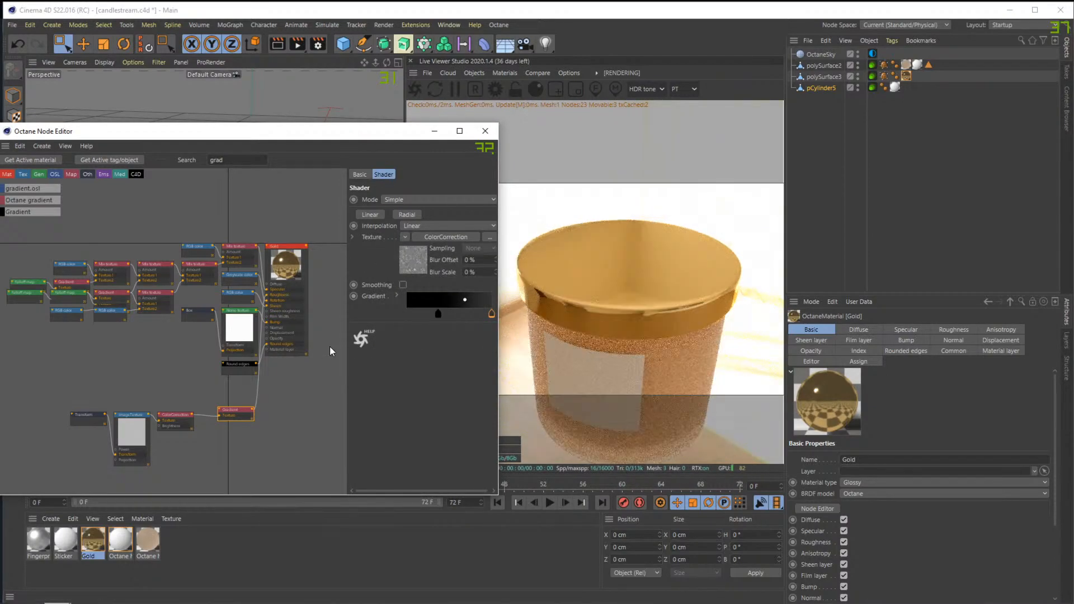
Check the lid's reflections from other angles and raise the gradient's end knot to a value of 30%
{"action": "left_click_drag", "start_coordinate": [632, 288], "coordinate": [624, 275]}
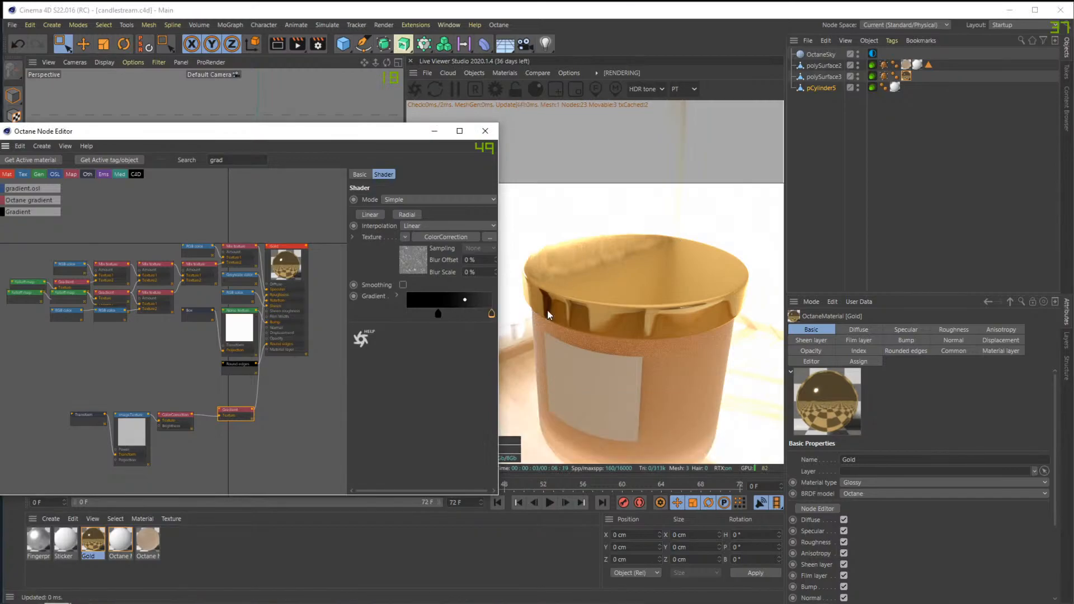
{"action": "left_click_drag", "start_coordinate": [632, 300], "coordinate": [709, 305]}
{"action": "left_click_drag", "start_coordinate": [640, 297], "coordinate": [674, 272]}
{"action": "double_click", "coordinate": [492, 313]}
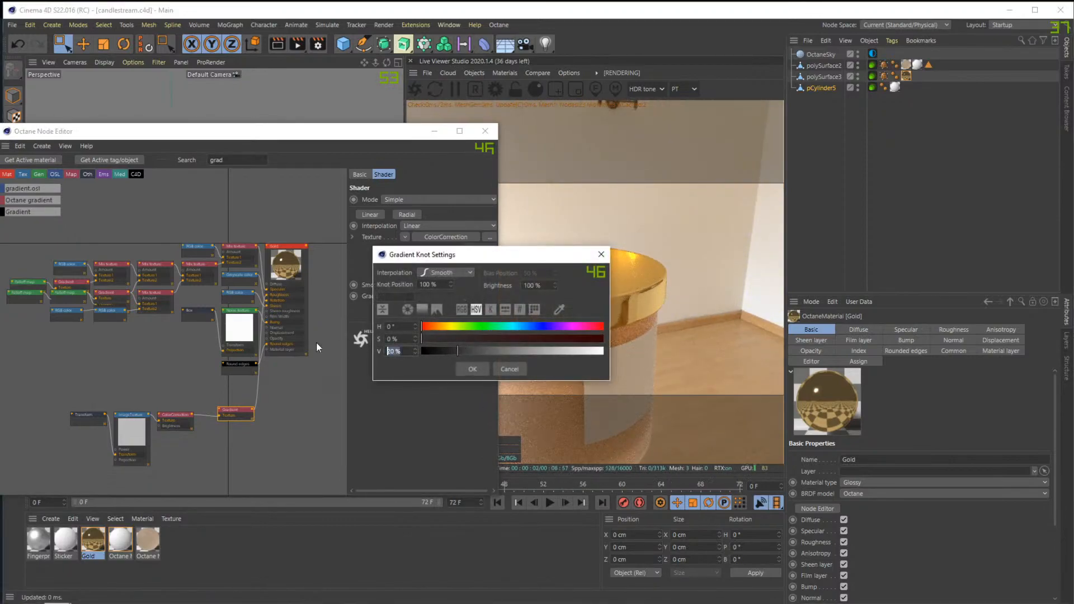
{"action": "type", "text": "0"}
{"action": "key", "text": "Return"}
Set the value of the gradient's end knot to 25% after checking the lid from the front
{"action": "left_click_drag", "start_coordinate": [592, 307], "coordinate": [504, 305]}
{"action": "left_click_drag", "start_coordinate": [658, 293], "coordinate": [586, 288]}
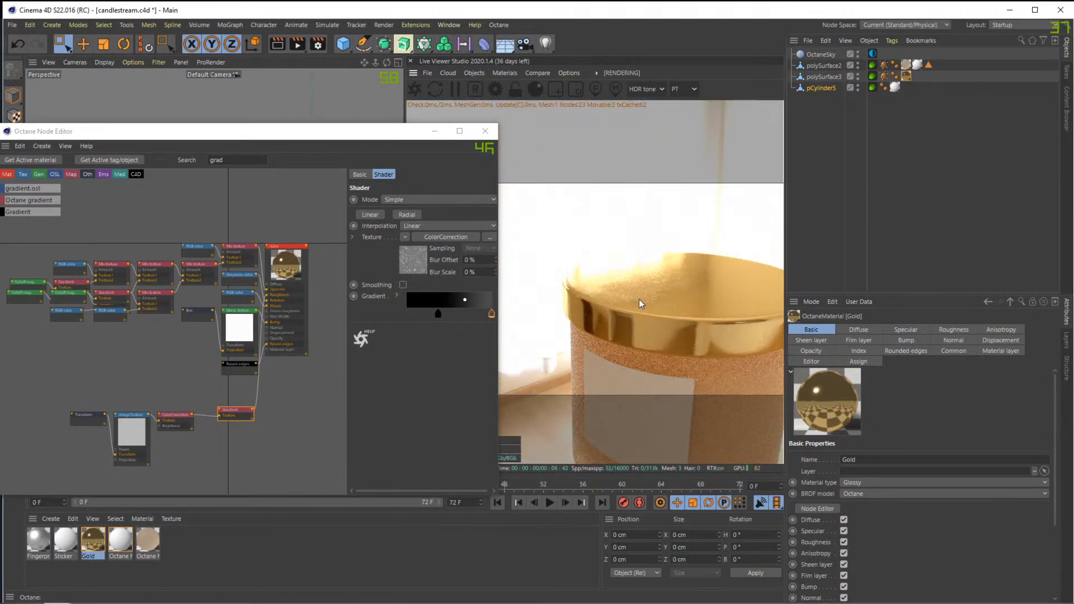
{"action": "double_click", "coordinate": [492, 313]}
{"action": "double_click", "coordinate": [390, 349]}
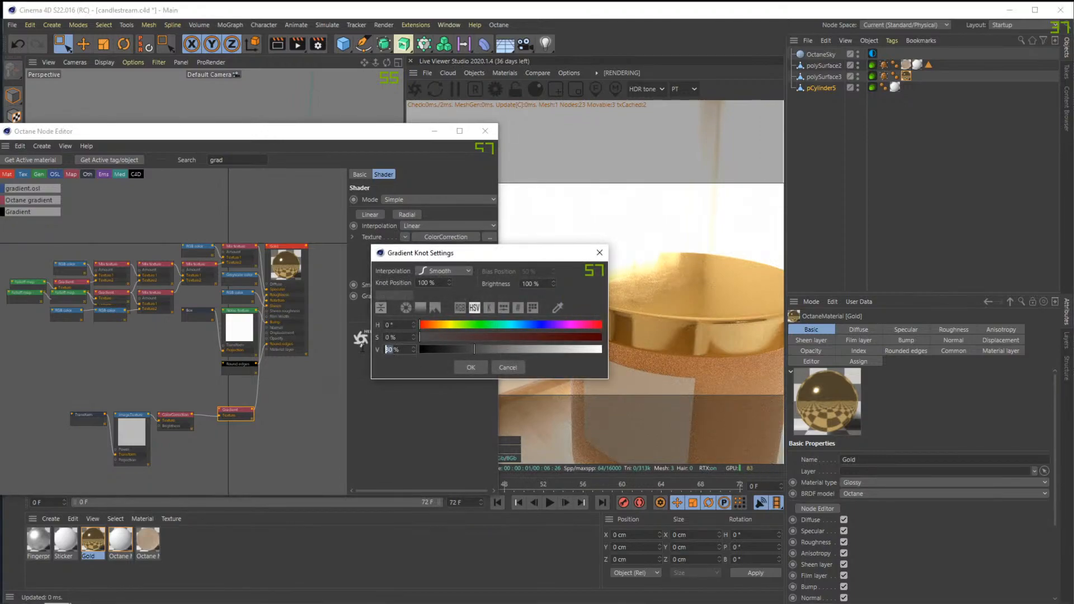
{"action": "type", "text": "25"}
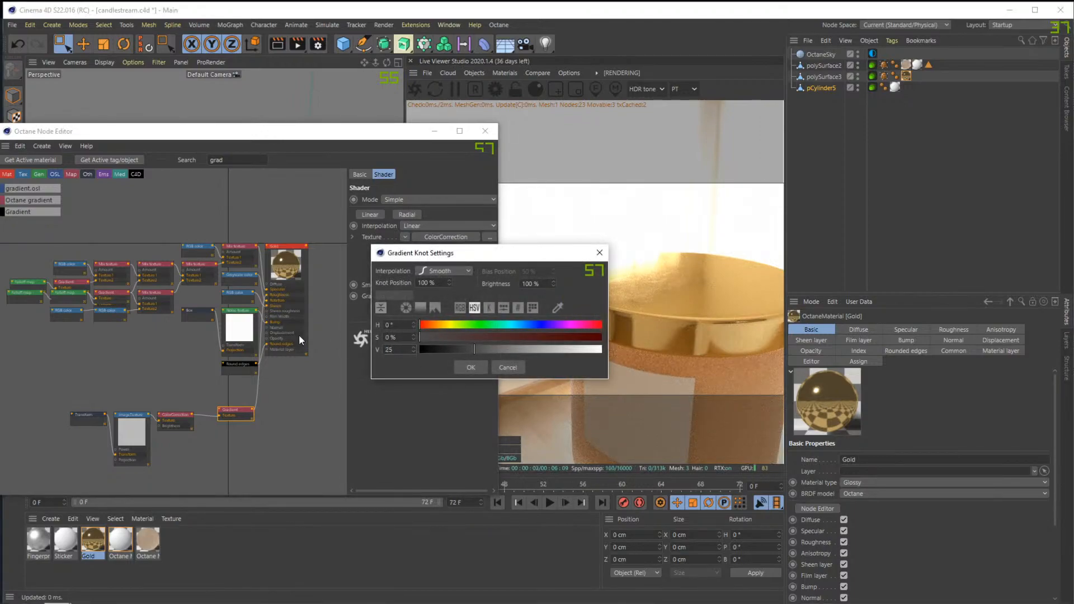
{"action": "key", "text": "Return"}
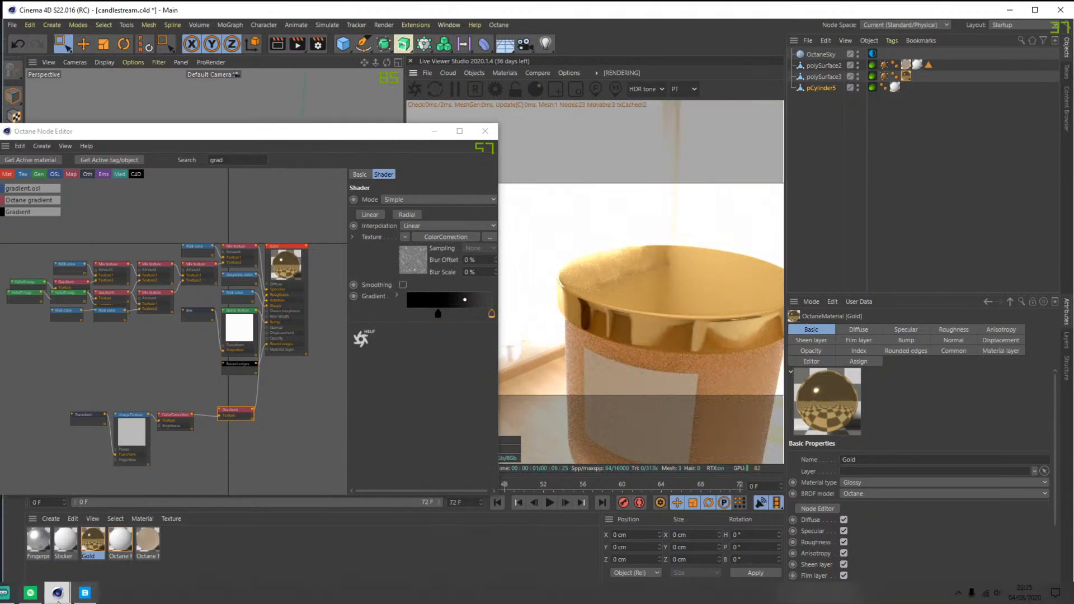
Switch to Quixel Bridge and open the Grunge category of the Imperfections library
{"action": "left_click", "coordinate": [84, 593]}
{"action": "mouse_move", "coordinate": [142, 178]}
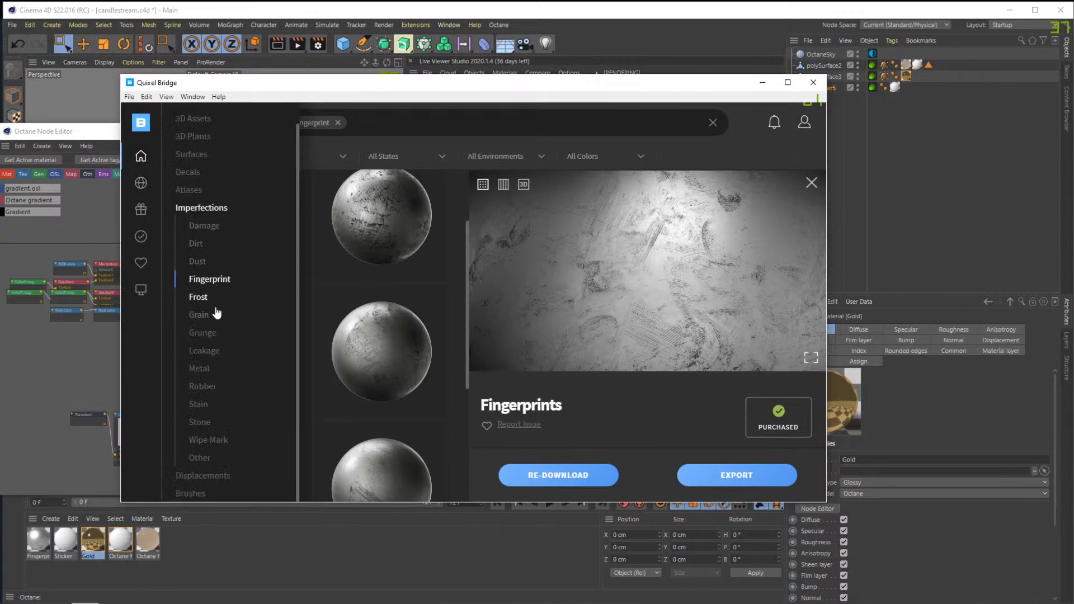
{"action": "left_click", "coordinate": [215, 332]}
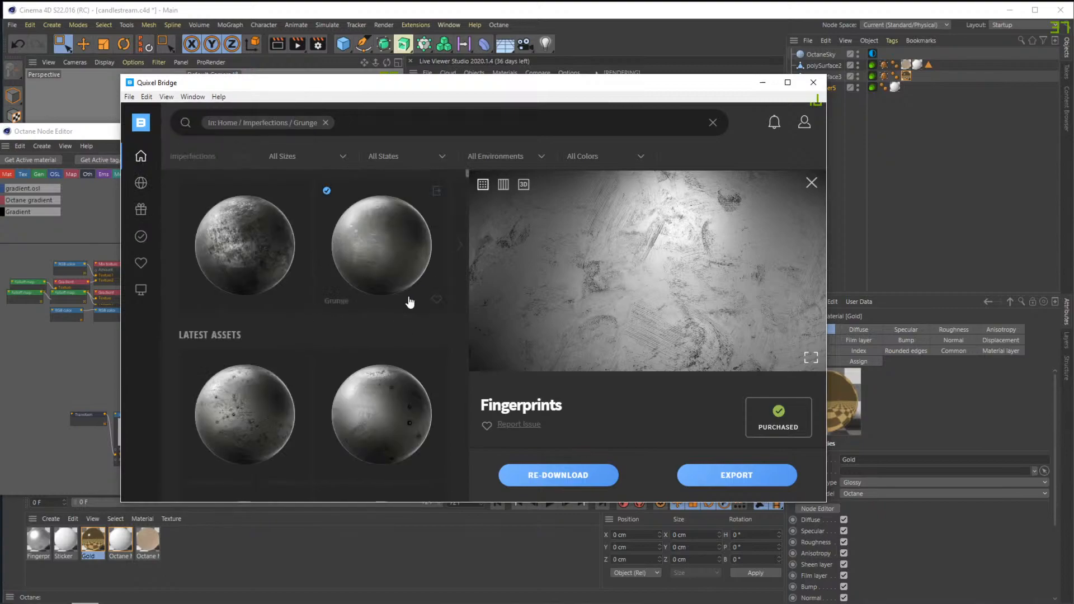
Open the Metal category of the Imperfections library and preview several scratched metal and painted metal surfaces
{"action": "mouse_move", "coordinate": [152, 185]}
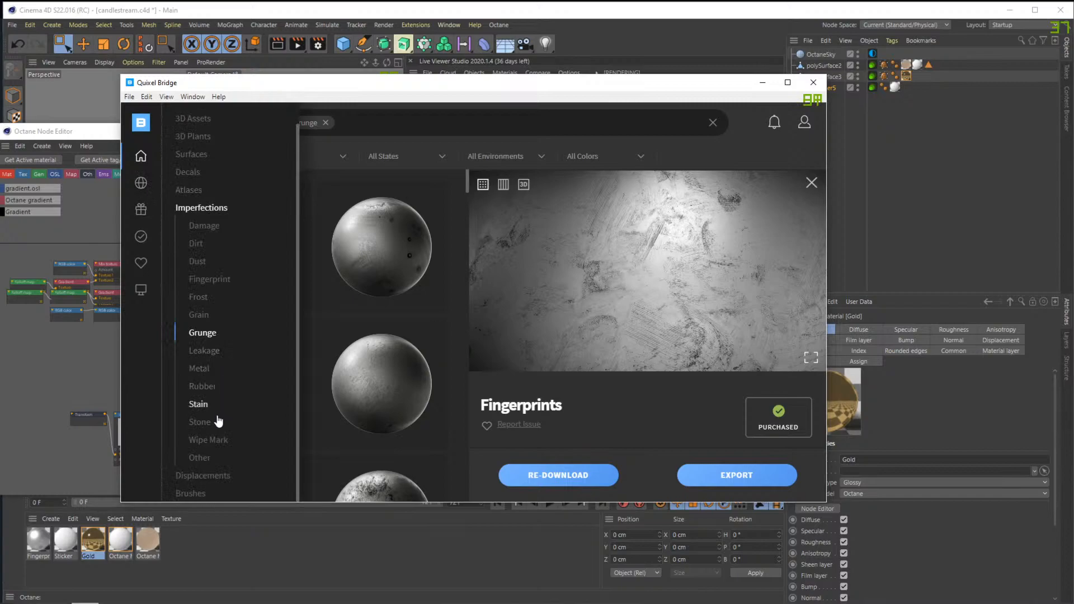
{"action": "left_click", "coordinate": [207, 374]}
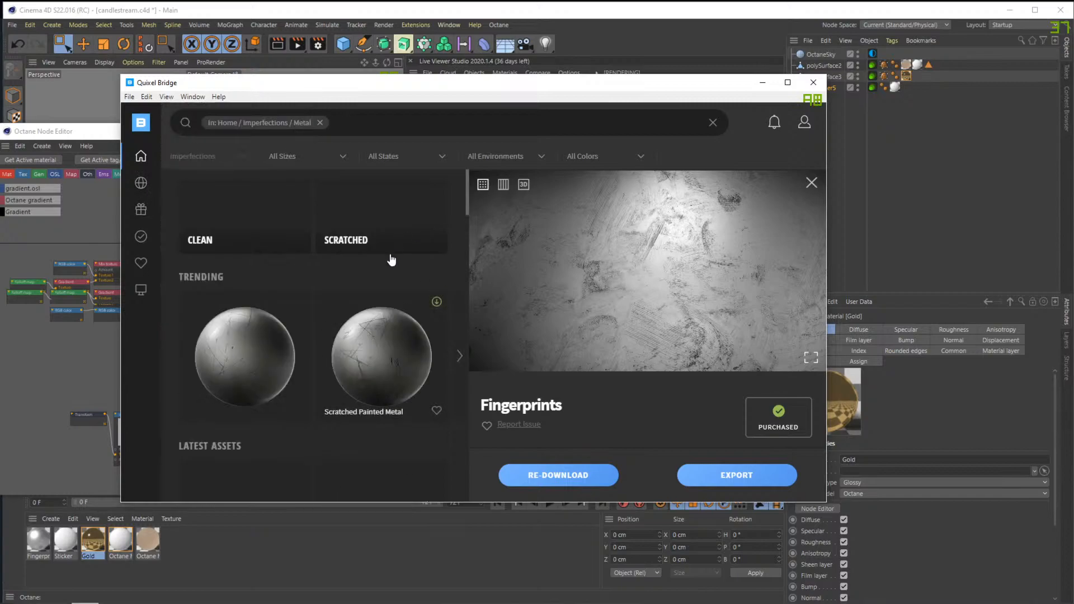
{"action": "scroll", "coordinate": [381, 237], "scroll_direction": "down", "scroll_amount": 6}
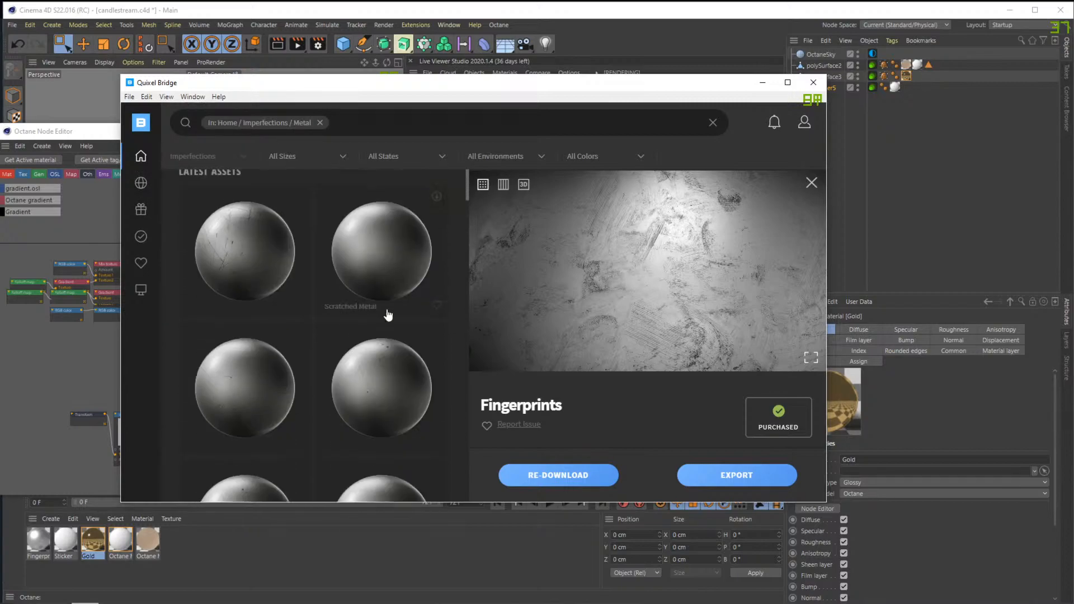
{"action": "left_click", "coordinate": [378, 325]}
{"action": "scroll", "coordinate": [354, 327], "scroll_direction": "down", "scroll_amount": 2}
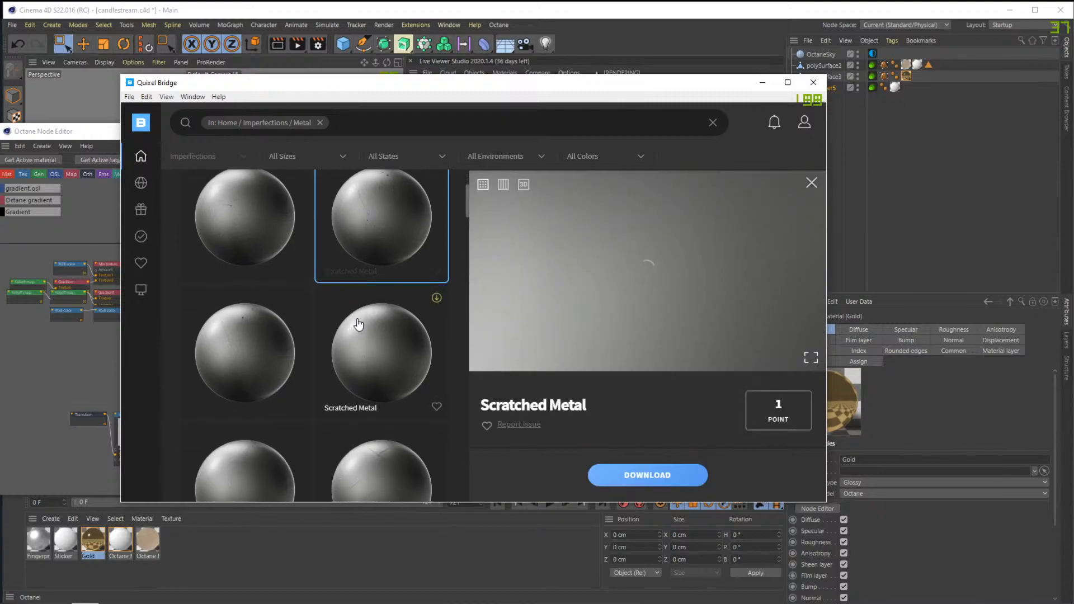
{"action": "left_click", "coordinate": [239, 348]}
{"action": "scroll", "coordinate": [235, 361], "scroll_direction": "down", "scroll_amount": 2}
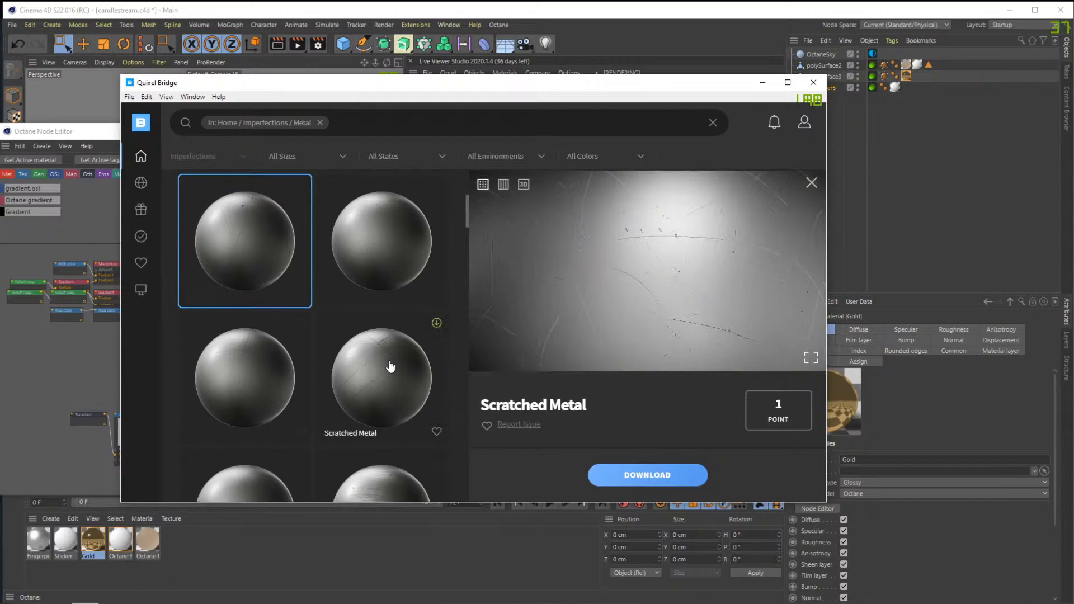
{"action": "scroll", "coordinate": [385, 366], "scroll_direction": "down", "scroll_amount": 2}
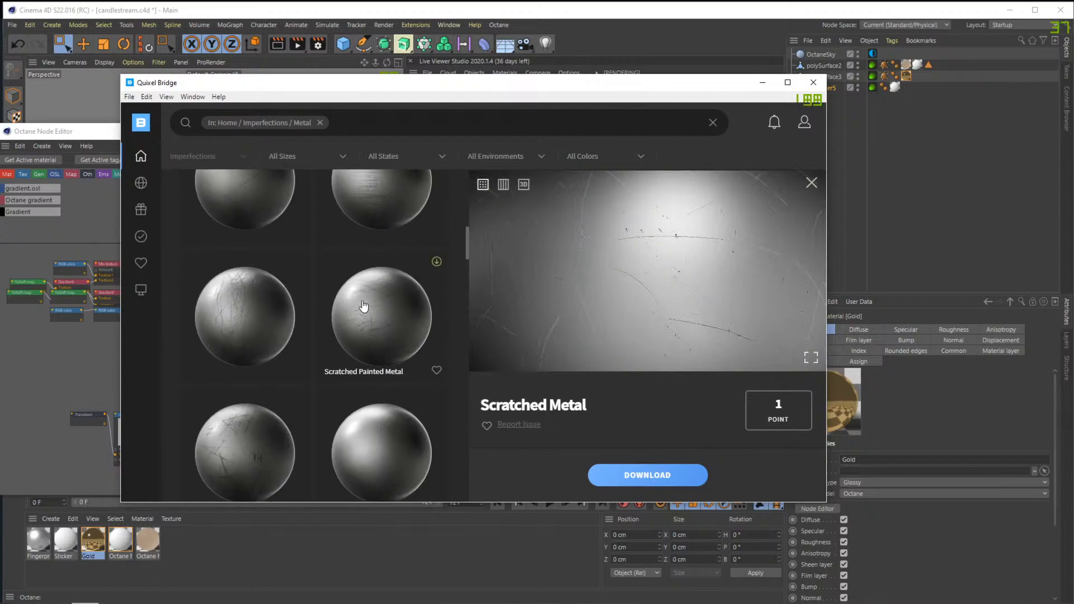
{"action": "left_click", "coordinate": [387, 348]}
{"action": "scroll", "coordinate": [388, 349], "scroll_direction": "down", "scroll_amount": 12}
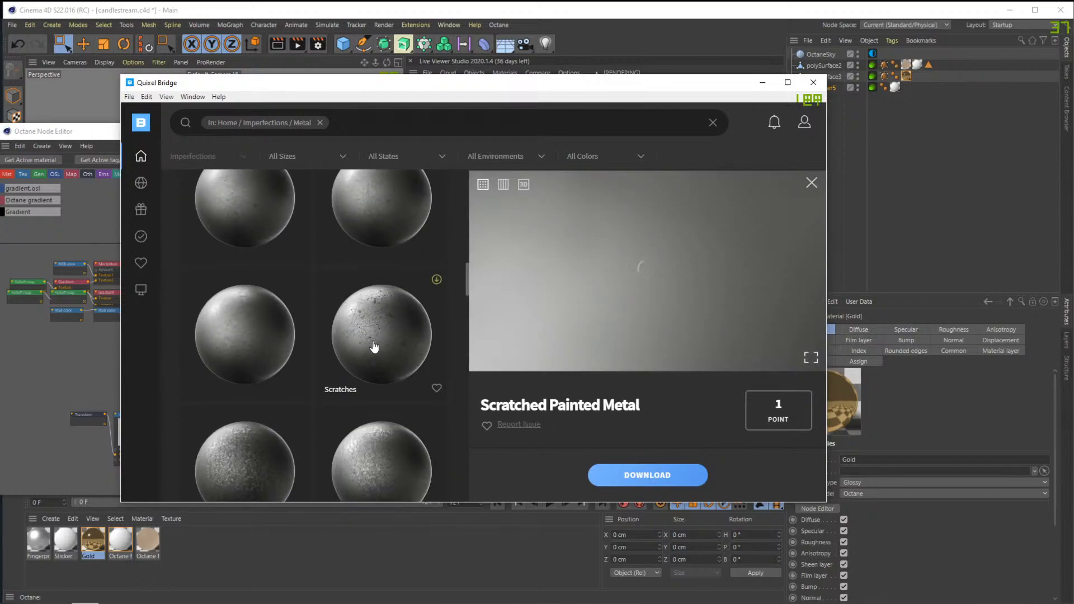
{"action": "scroll", "coordinate": [380, 348], "scroll_direction": "up", "scroll_amount": 10}
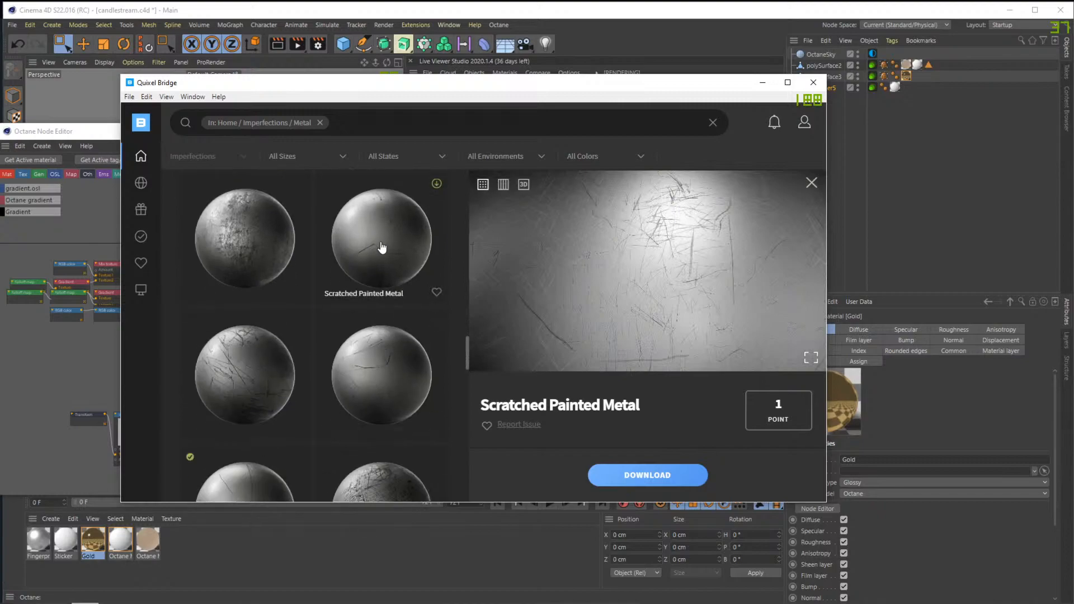
Compare further Scratched Painted Metal assets, viewing a subtly scratched one as a 3D sphere
{"action": "left_click", "coordinate": [379, 246]}
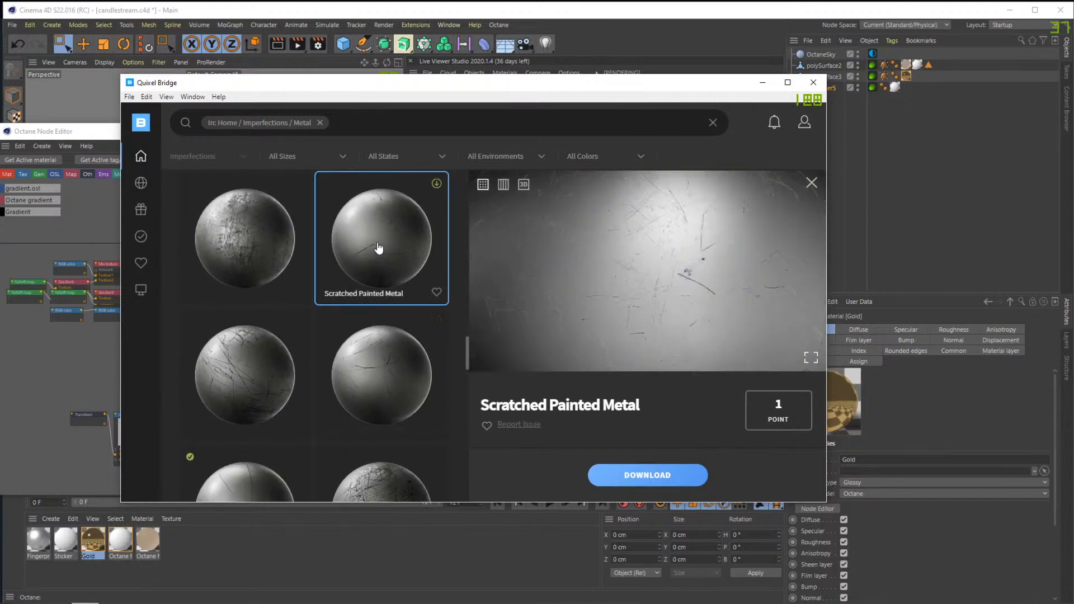
{"action": "scroll", "coordinate": [374, 248], "scroll_direction": "down", "scroll_amount": 3}
{"action": "left_click", "coordinate": [395, 276]}
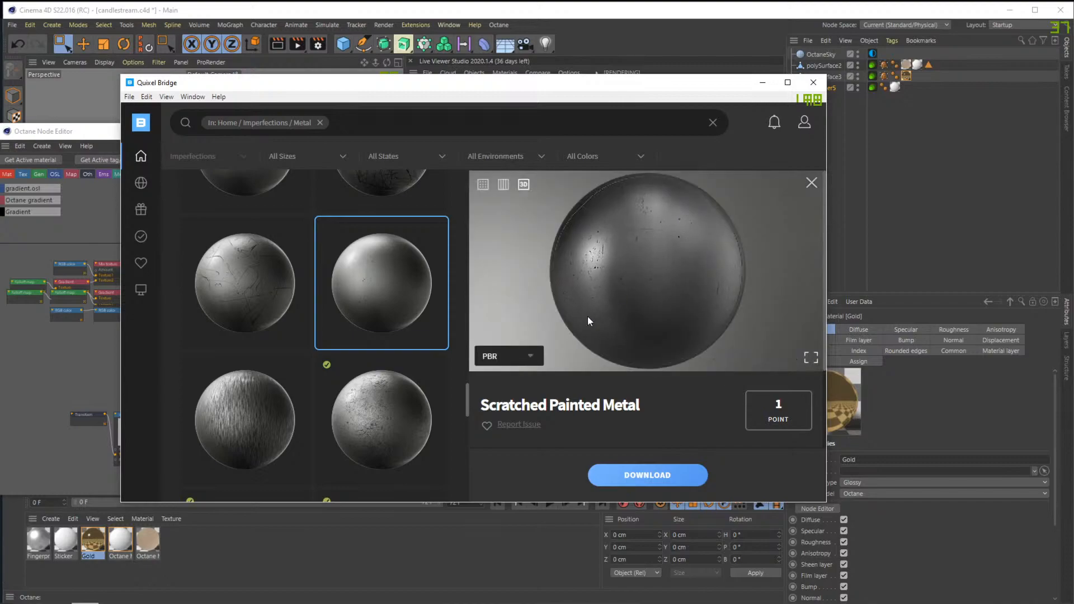
{"action": "scroll", "coordinate": [386, 287], "scroll_direction": "down", "scroll_amount": 3}
{"action": "scroll", "coordinate": [347, 291], "scroll_direction": "down", "scroll_amount": 3}
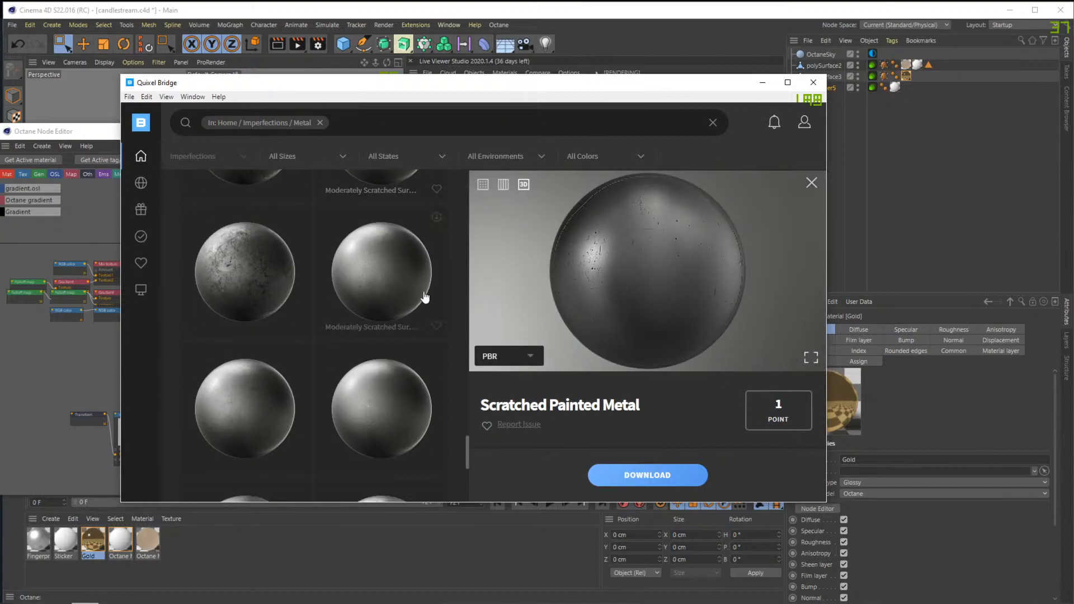
{"action": "scroll", "coordinate": [336, 297], "scroll_direction": "up", "scroll_amount": 4}
Download the Mild Scratches 2x2 M imperfection and export it to Cinema 4D
{"action": "left_click", "coordinate": [229, 302]}
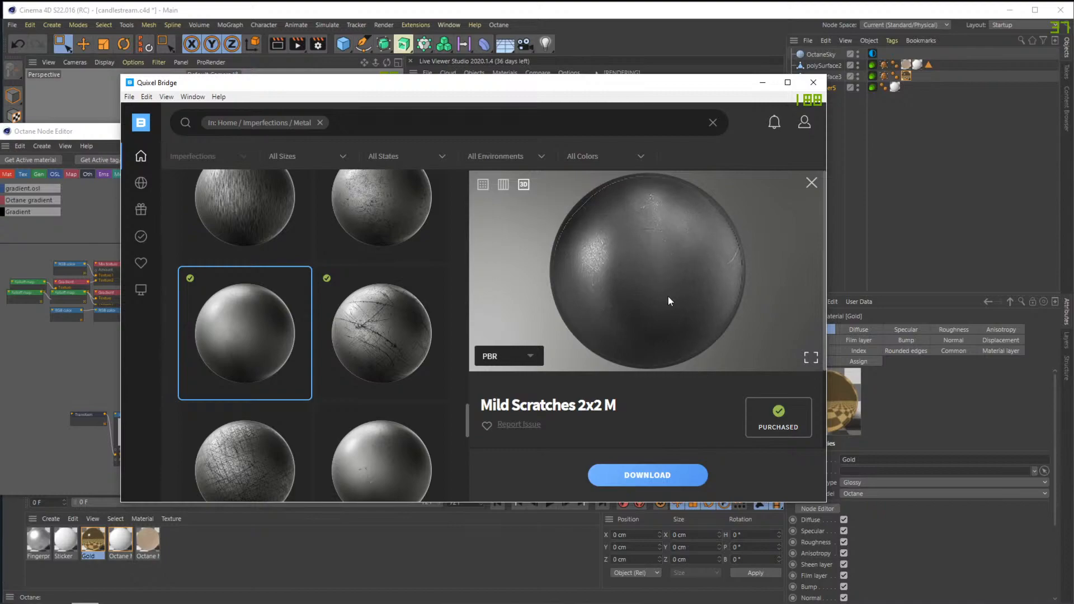
{"action": "left_click", "coordinate": [649, 476]}
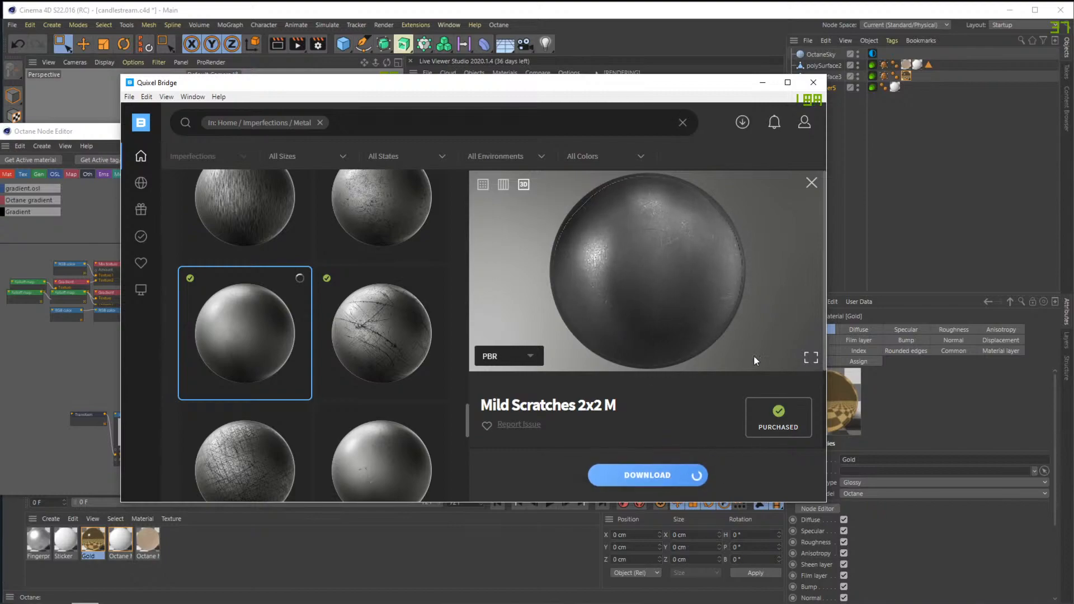
{"action": "left_click_drag", "start_coordinate": [710, 87], "coordinate": [698, 80]}
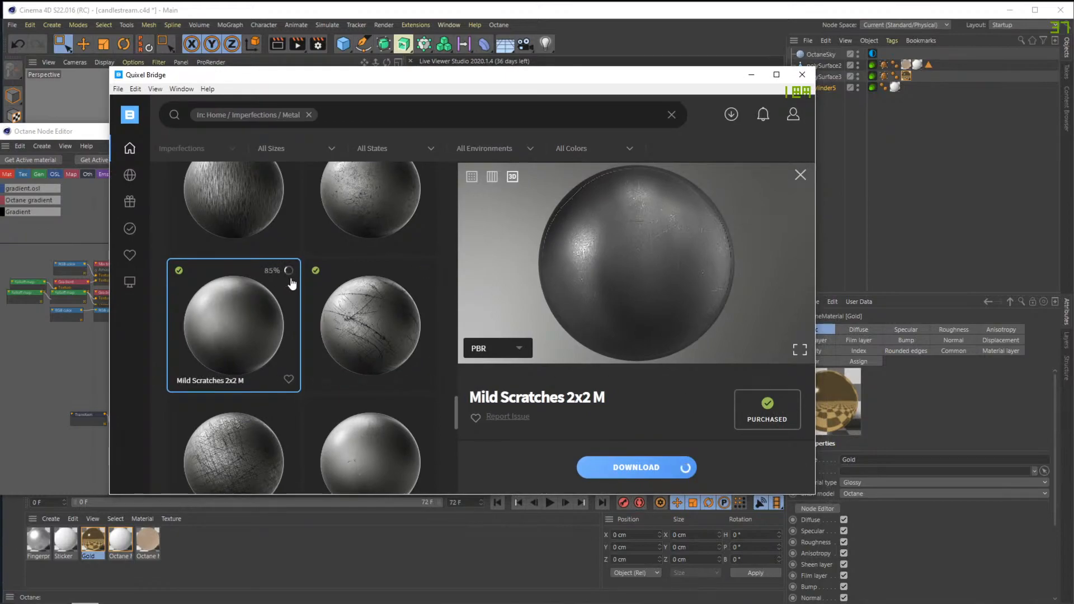
{"action": "left_click", "coordinate": [731, 469]}
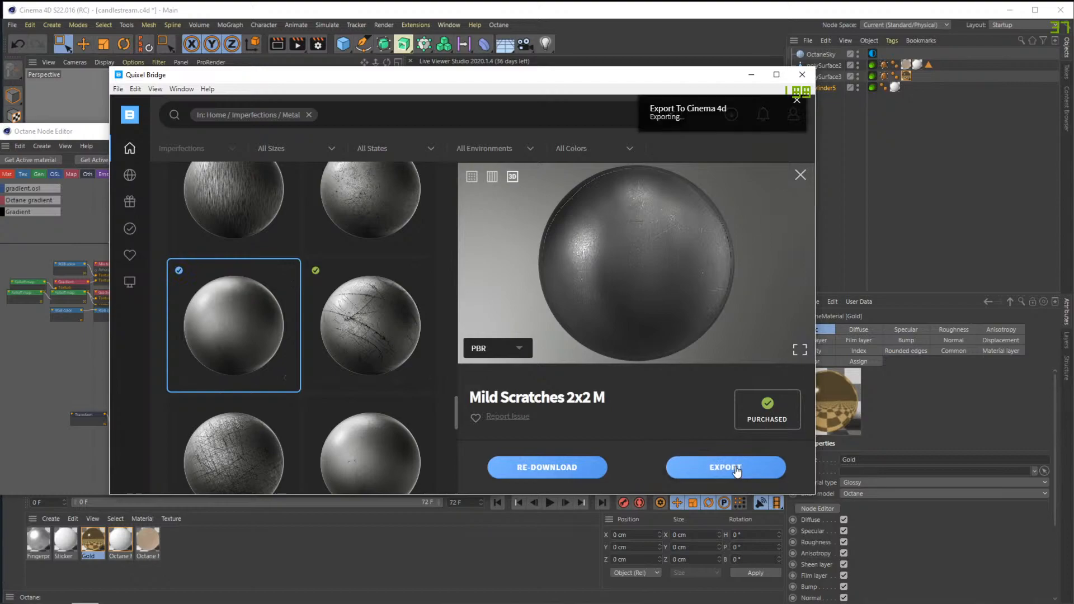
Switch to Cinema 4D and copy the Mild_Scratches roughness texture, ColorCorrection and material nodes into the Gold material's node graph
{"action": "left_click", "coordinate": [193, 540]}
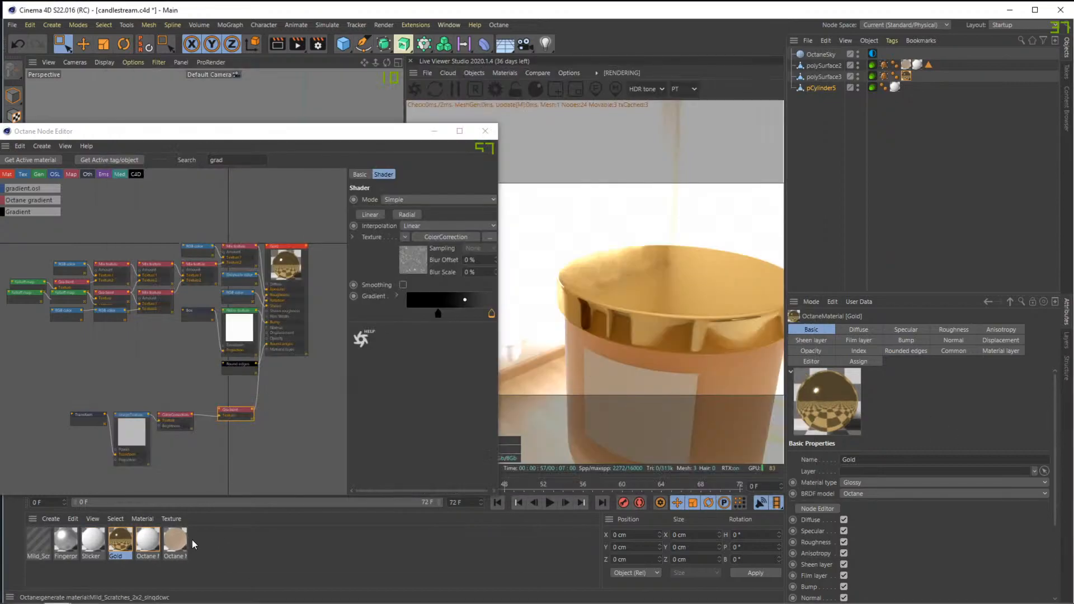
{"action": "left_click", "coordinate": [193, 539]}
{"action": "left_click_drag", "start_coordinate": [174, 131], "coordinate": [426, 139]}
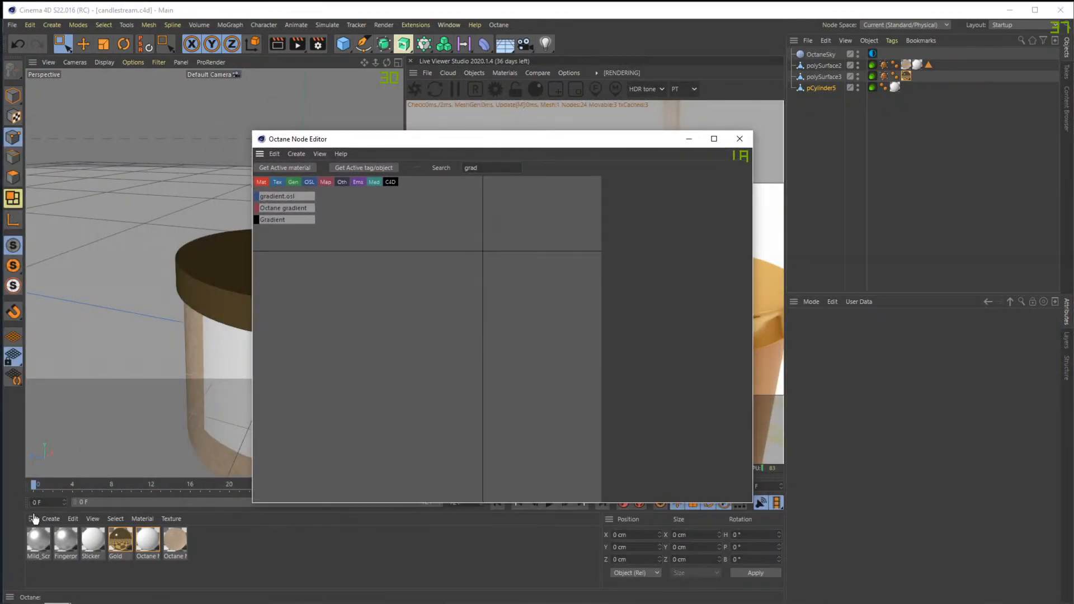
{"action": "left_click", "coordinate": [38, 540]}
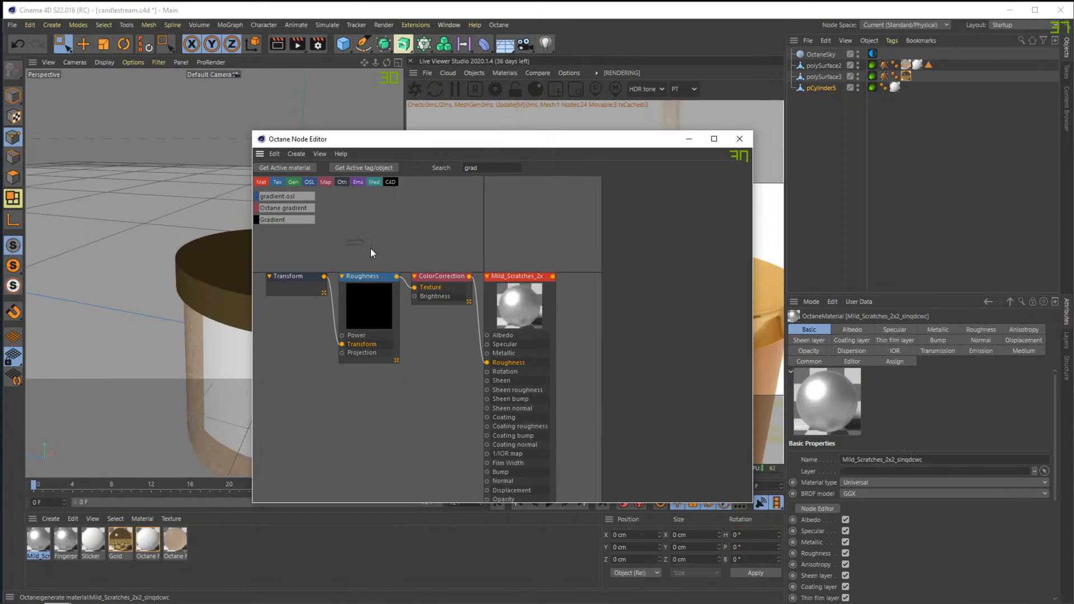
{"action": "left_click", "coordinate": [121, 540]}
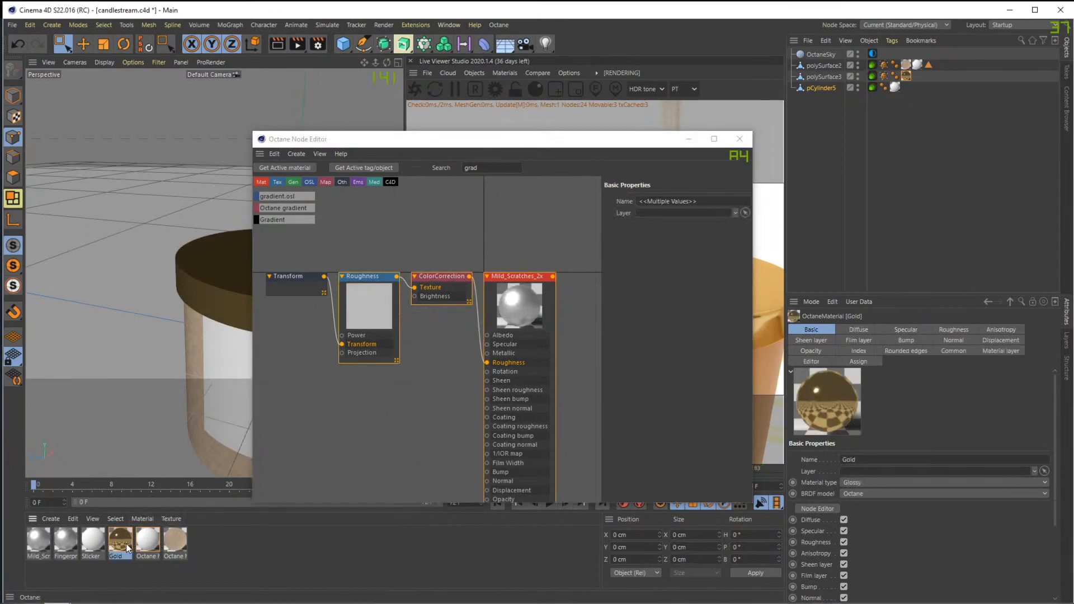
{"action": "key", "text": "ctrl+v"}
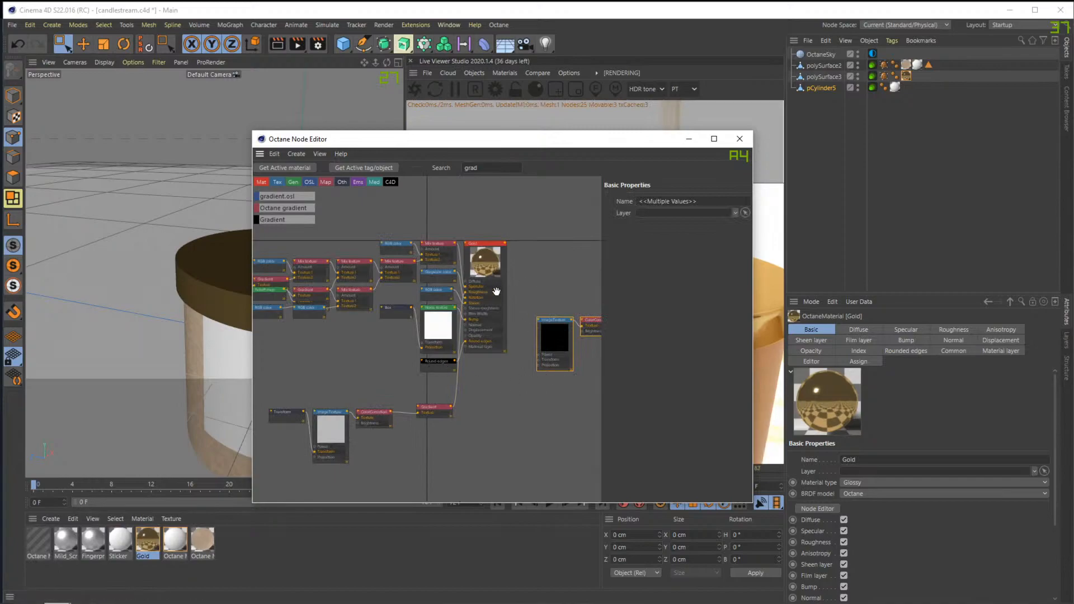
{"action": "middle_click_drag", "start_coordinate": [537, 290], "coordinate": [474, 290]}
{"action": "middle_click_drag", "start_coordinate": [567, 280], "coordinate": [528, 203]}
{"action": "scroll", "coordinate": [503, 208], "scroll_direction": "down", "scroll_amount": 2}
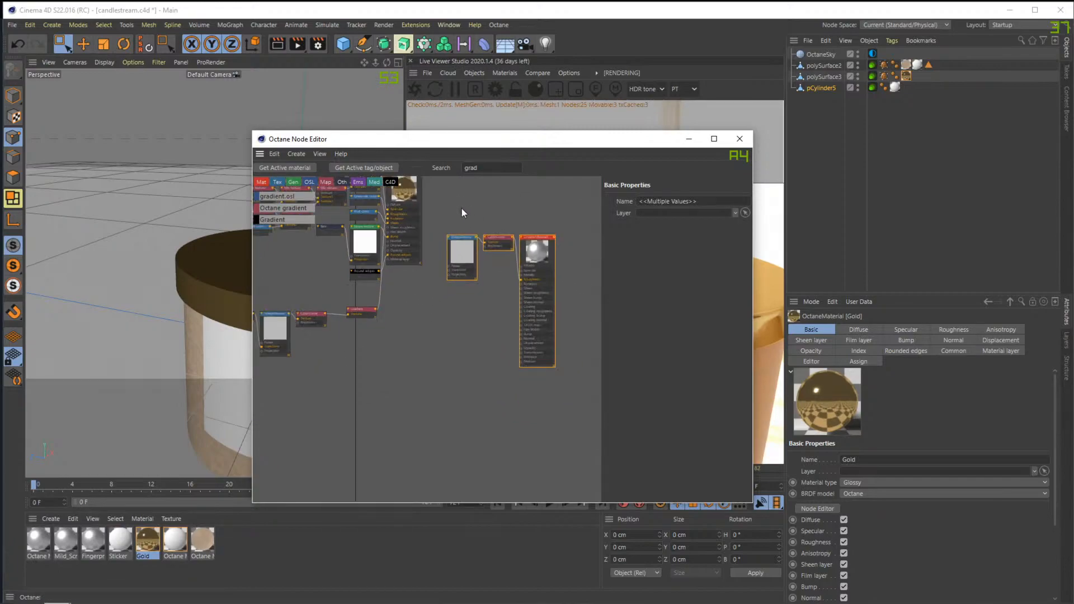
{"action": "middle_click_drag", "start_coordinate": [454, 220], "coordinate": [493, 231]}
Place the pasted scratch nodes below the fingerprint nodes and link the existing Transform node to the scratch ImageTexture
{"action": "left_click_drag", "start_coordinate": [571, 259], "coordinate": [349, 392]}
{"action": "left_click", "coordinate": [402, 344]}
{"action": "middle_click_drag", "start_coordinate": [409, 373], "coordinate": [503, 336]}
{"action": "left_click_drag", "start_coordinate": [359, 339], "coordinate": [481, 356]}
{"action": "left_click_drag", "start_coordinate": [386, 289], "coordinate": [402, 375]}
{"action": "middle_click_drag", "start_coordinate": [527, 314], "coordinate": [448, 324]}
{"action": "scroll", "coordinate": [431, 343], "scroll_direction": "up", "scroll_amount": 2}
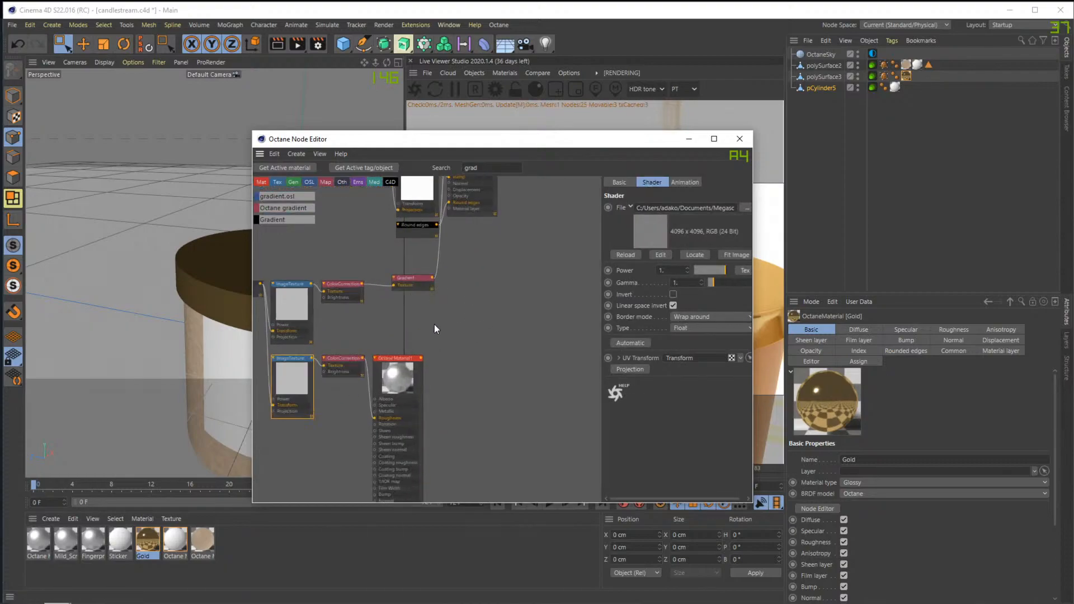
Insert a Mix texture before the Gradient node, with the fingerprint ColorCorrection feeding Texture1
{"action": "left_click_drag", "start_coordinate": [407, 278], "coordinate": [527, 271]}
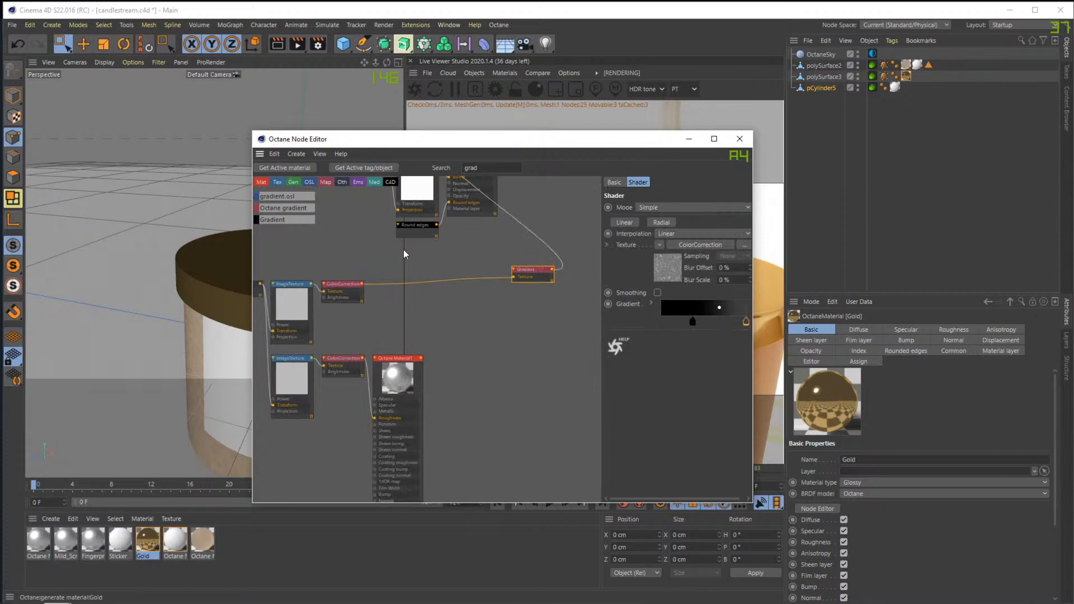
{"action": "type", "text": "mix"}
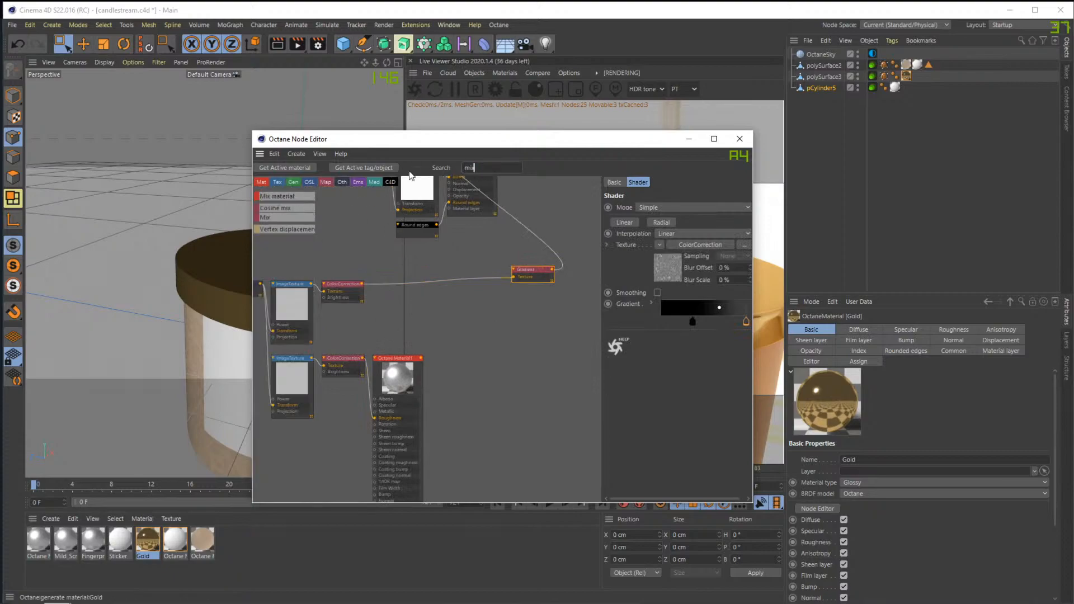
{"action": "left_click_drag", "start_coordinate": [414, 276], "coordinate": [447, 281]}
{"action": "left_click_drag", "start_coordinate": [360, 286], "coordinate": [428, 296]}
{"action": "left_click_drag", "start_coordinate": [421, 358], "coordinate": [437, 302]}
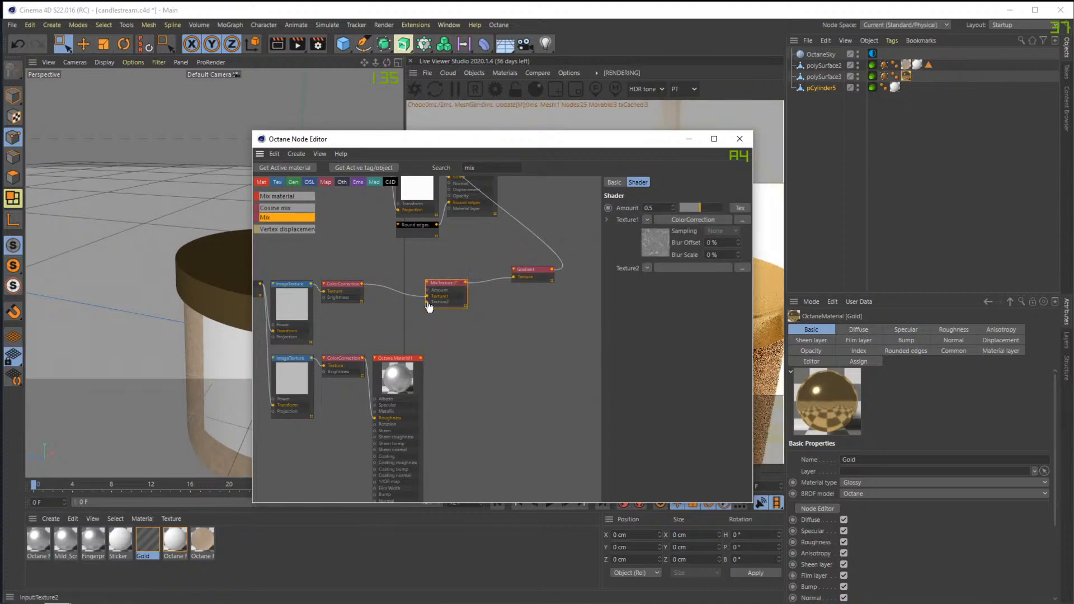
Delete the pasted Octane material node from the Gold material's graph
{"action": "left_click_drag", "start_coordinate": [423, 359], "coordinate": [434, 358]}
{"action": "middle_click_drag", "start_coordinate": [397, 346], "coordinate": [406, 343]}
{"action": "left_click", "coordinate": [407, 357]}
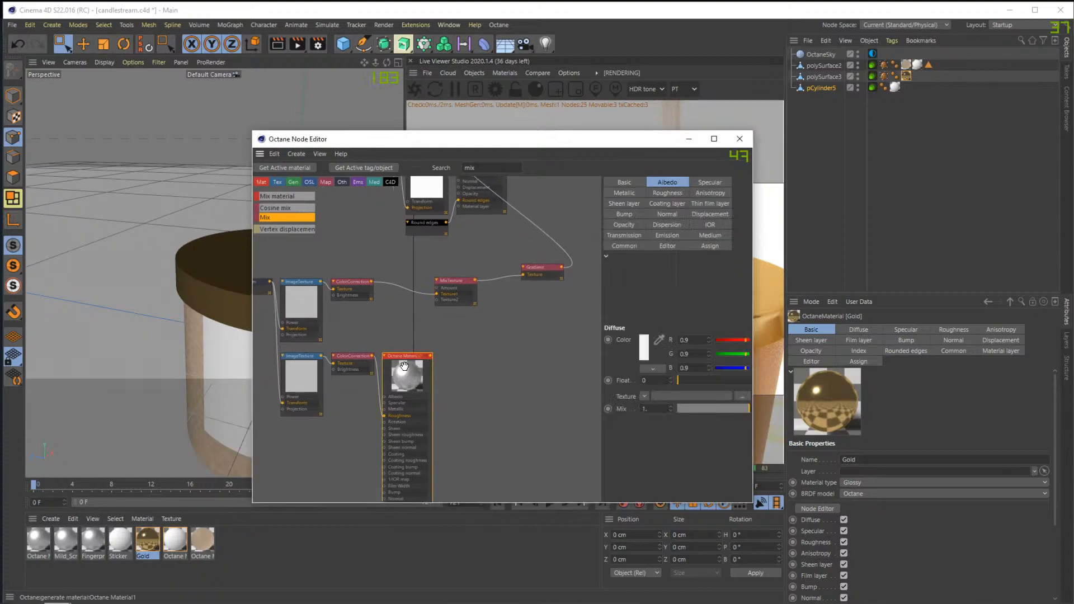
{"action": "key", "text": "Delete"}
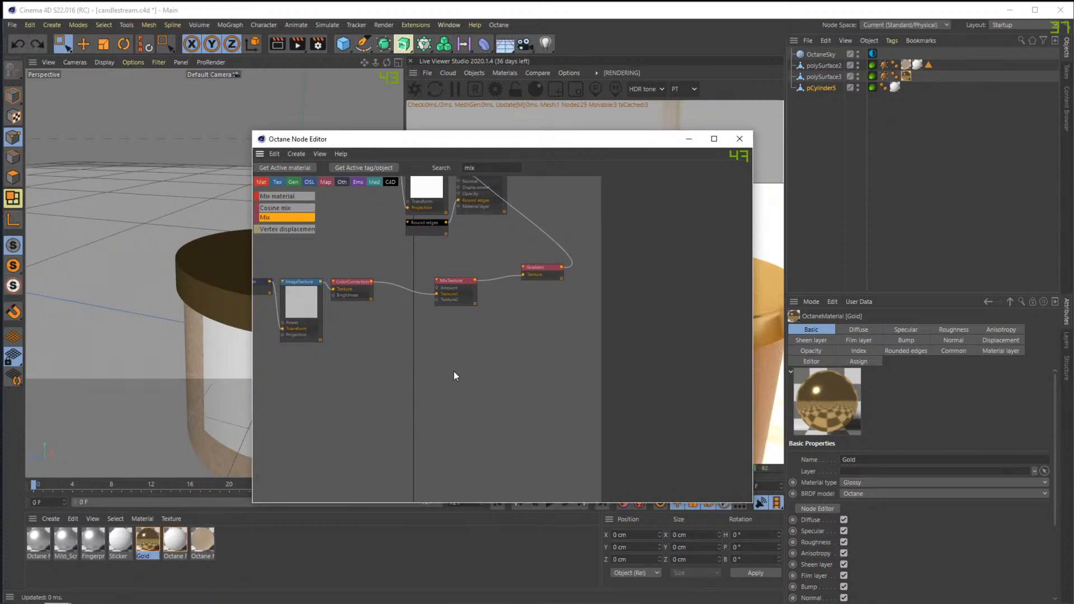
Check the Octane Material1 graph, locate the scratch nodes in the Gold graph and inspect the ImageTexture's file path
{"action": "left_click", "coordinate": [37, 539]}
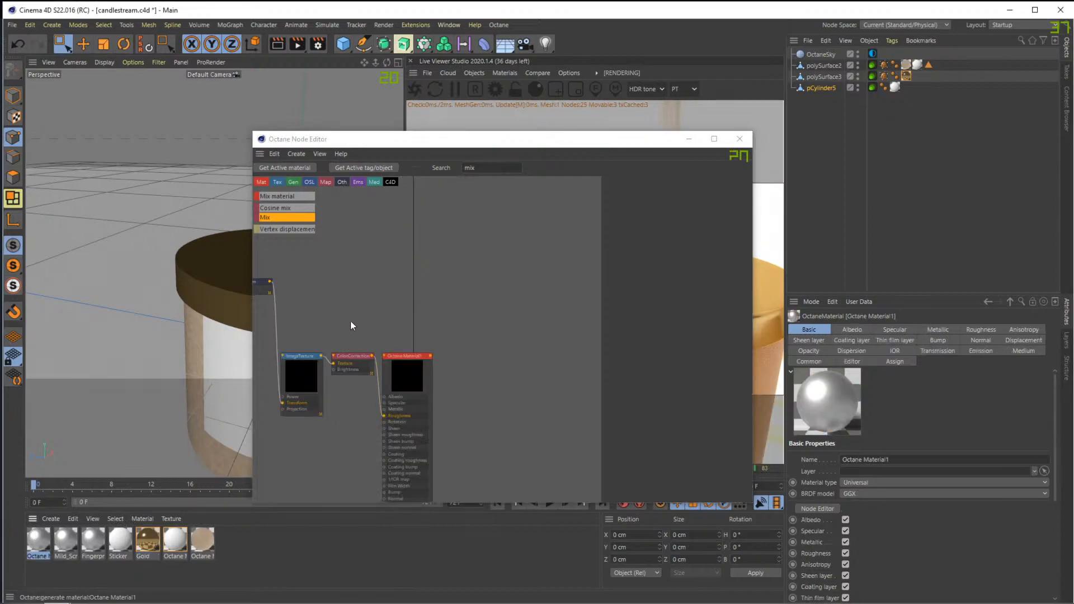
{"action": "middle_click_drag", "start_coordinate": [348, 322], "coordinate": [530, 326]}
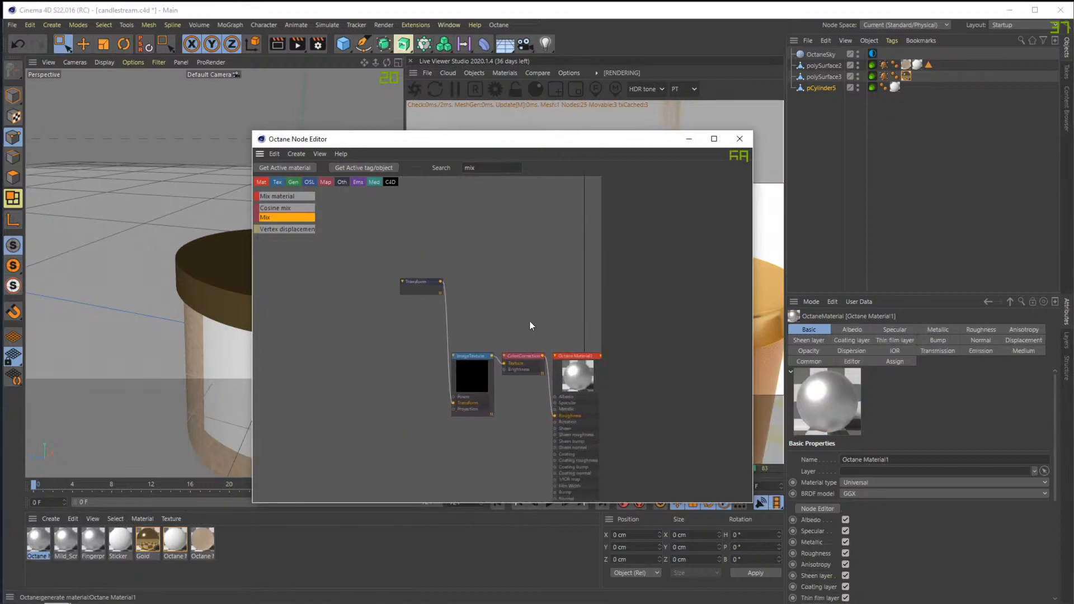
{"action": "left_click", "coordinate": [147, 539]}
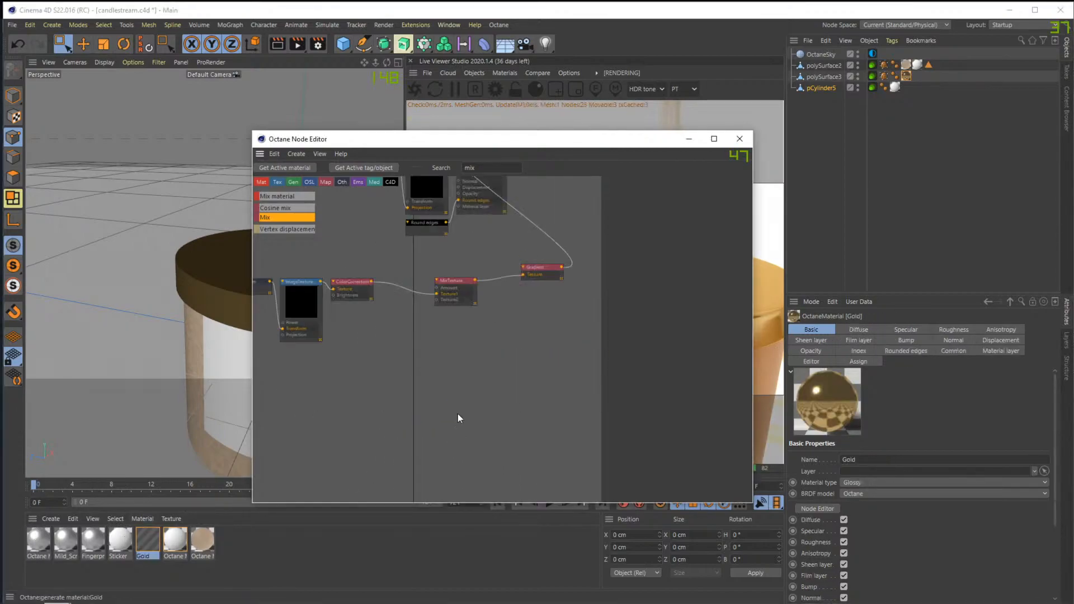
{"action": "scroll", "coordinate": [434, 310], "scroll_direction": "down", "scroll_amount": 5}
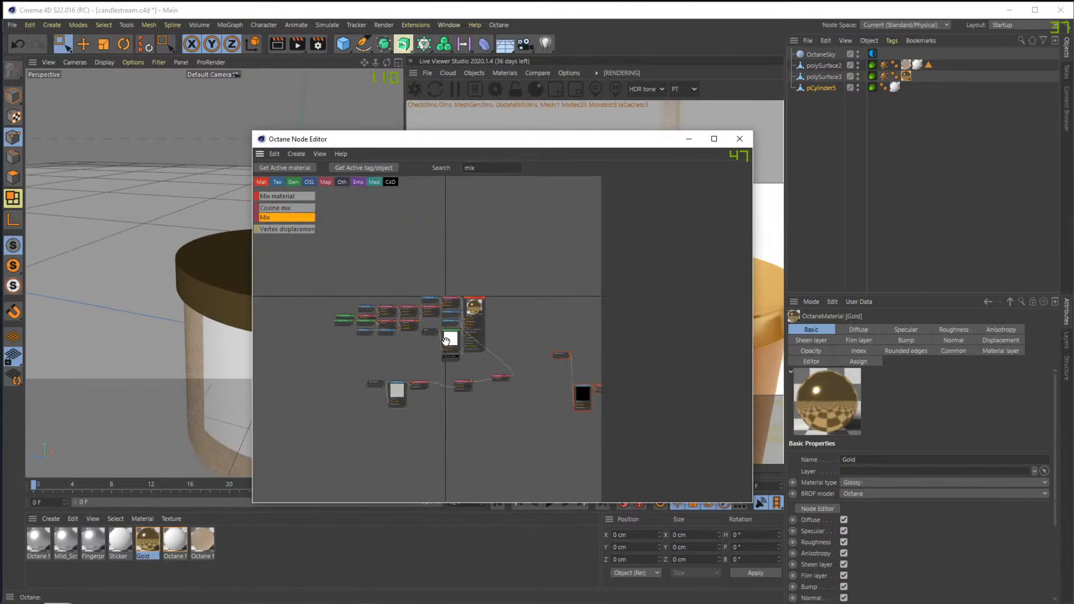
{"action": "middle_click_drag", "start_coordinate": [446, 341], "coordinate": [261, 337]}
{"action": "scroll", "coordinate": [359, 367], "scroll_direction": "up", "scroll_amount": 3}
{"action": "middle_click_drag", "start_coordinate": [467, 380], "coordinate": [480, 363]}
{"action": "left_click", "coordinate": [430, 382]}
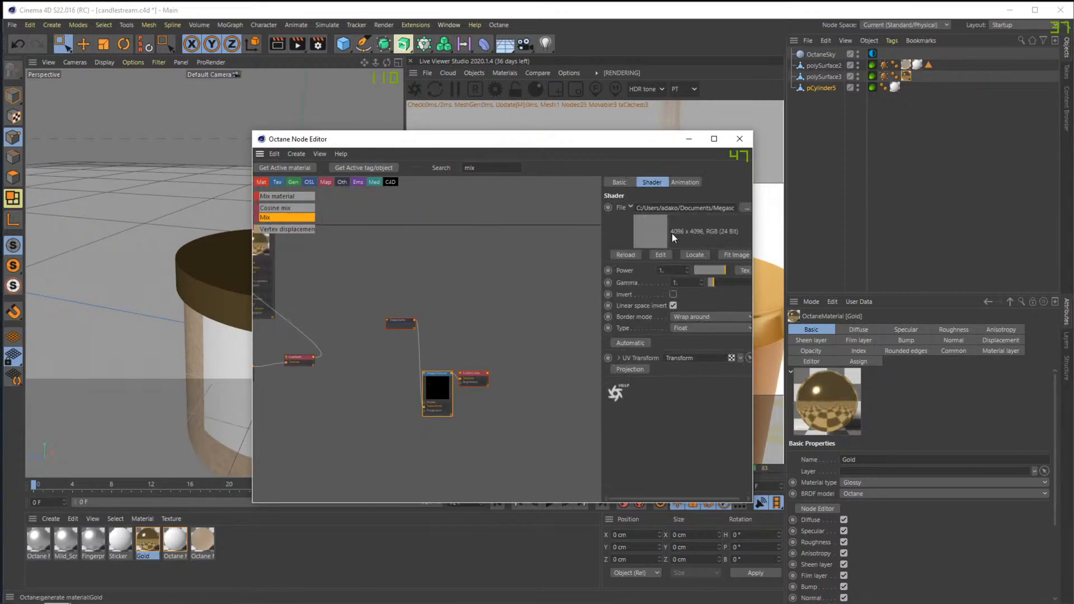
{"action": "left_click", "coordinate": [676, 210]}
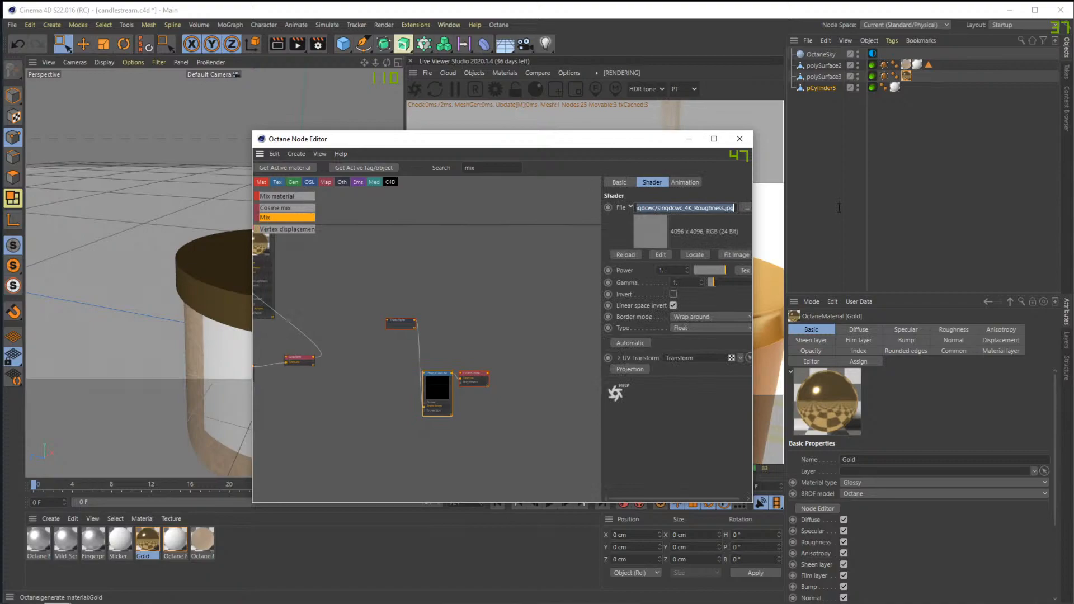
{"action": "left_click", "coordinate": [455, 308]}
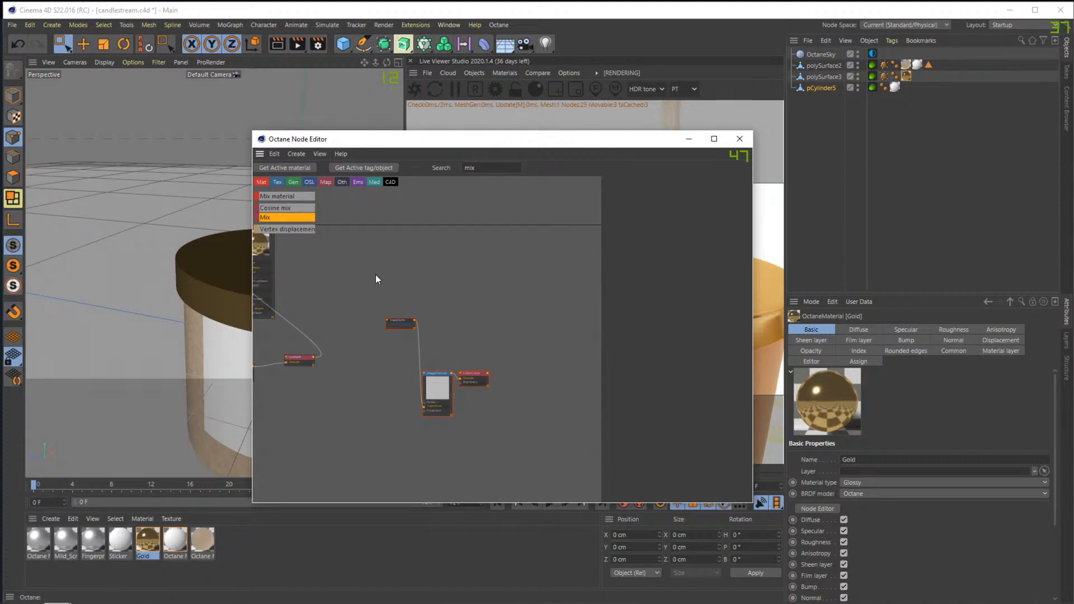
{"action": "scroll", "coordinate": [451, 391], "scroll_direction": "up", "scroll_amount": 6}
{"action": "left_click", "coordinate": [459, 390]}
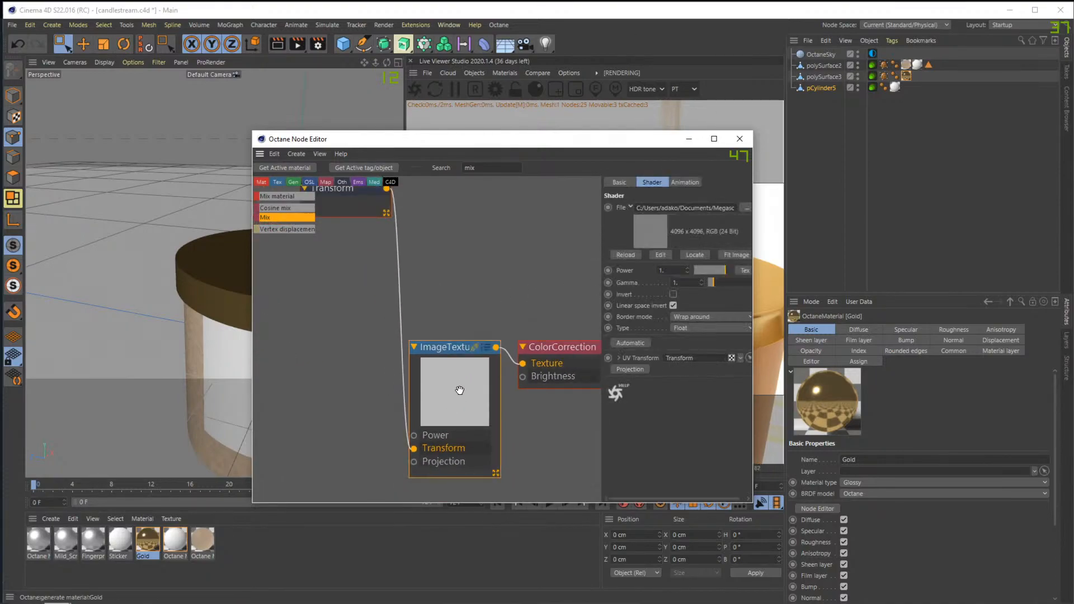
Check the Octane Material1 graph and delete that material from the scene
{"action": "scroll", "coordinate": [458, 390], "scroll_direction": "down", "scroll_amount": 5}
{"action": "left_click", "coordinate": [30, 548]}
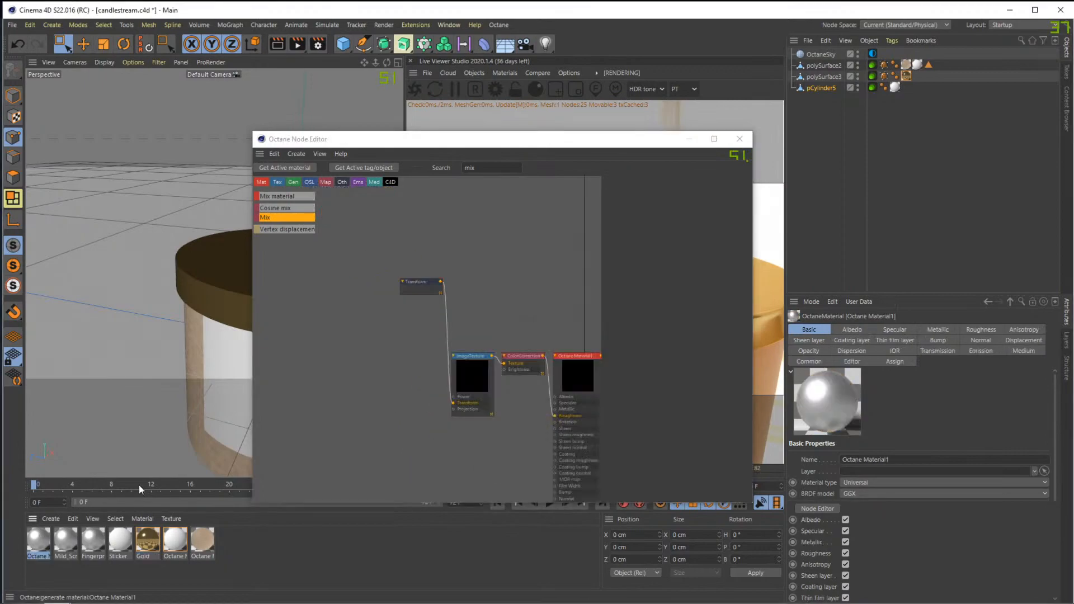
{"action": "double_click", "coordinate": [44, 557]}
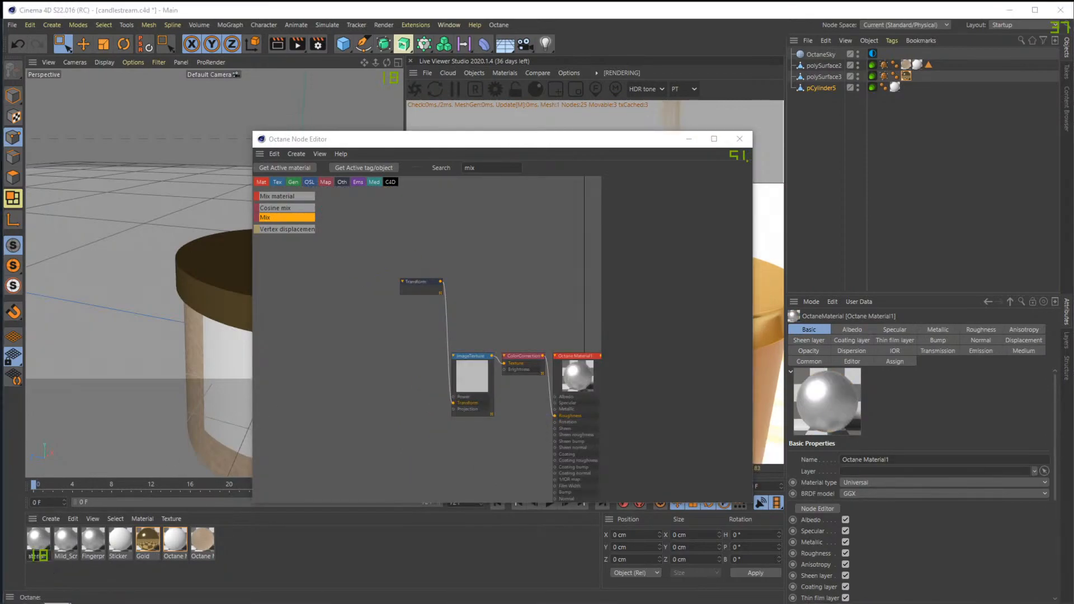
{"action": "left_click", "coordinate": [58, 558]}
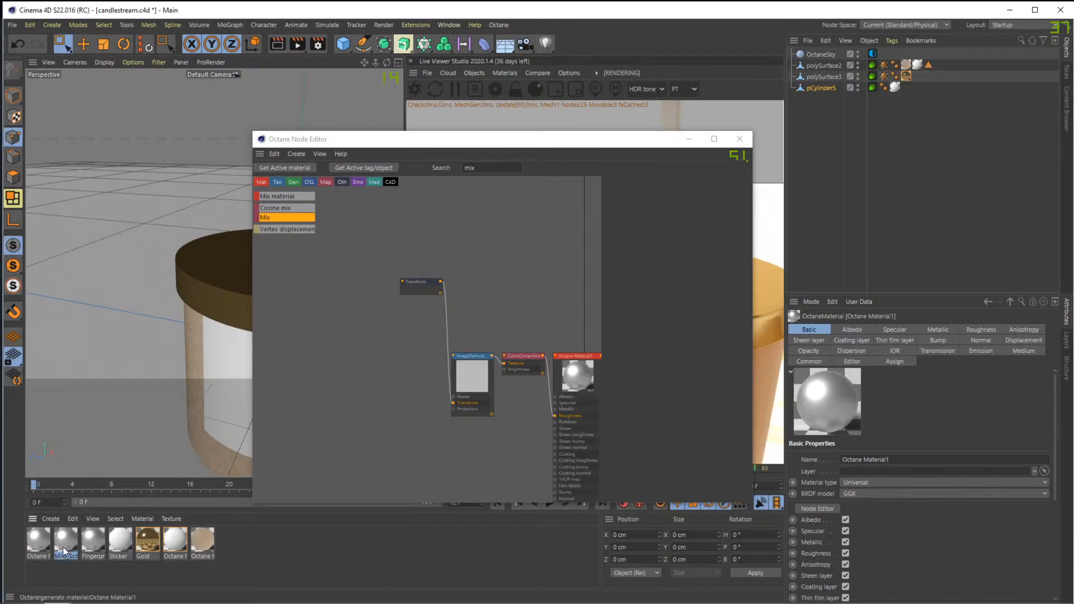
{"action": "left_click", "coordinate": [32, 539]}
{"action": "key", "text": "Delete"}
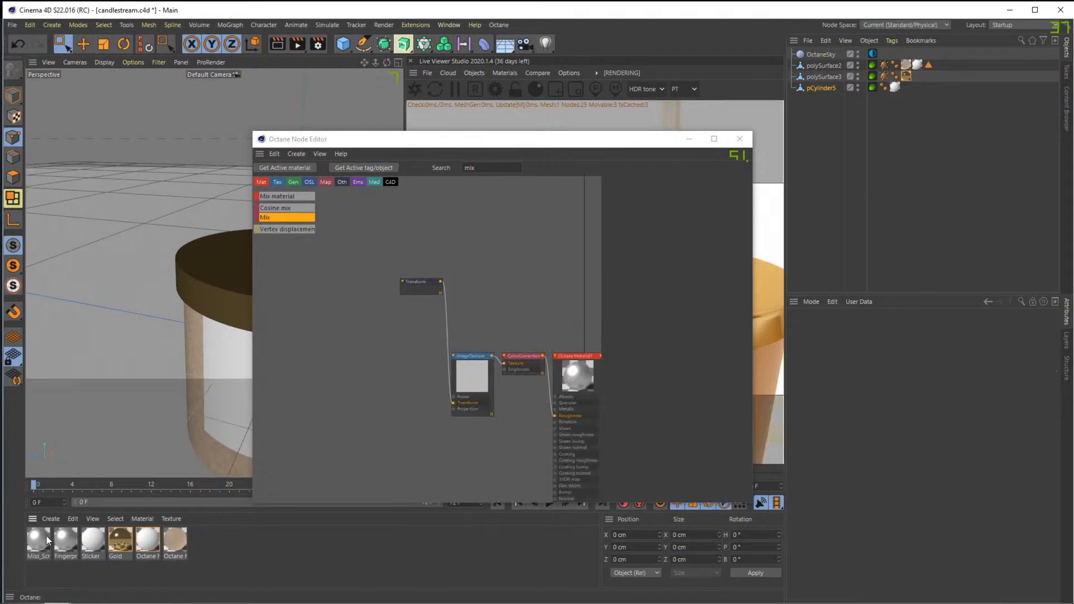
Copy the Transform, Roughness and ColorCorrection nodes from the Mild_Scratches material, and delete that material
{"action": "left_click", "coordinate": [47, 540]}
{"action": "left_click_drag", "start_coordinate": [297, 254], "coordinate": [464, 304]}
{"action": "left_click", "coordinate": [38, 541]}
{"action": "key", "text": "Delete"}
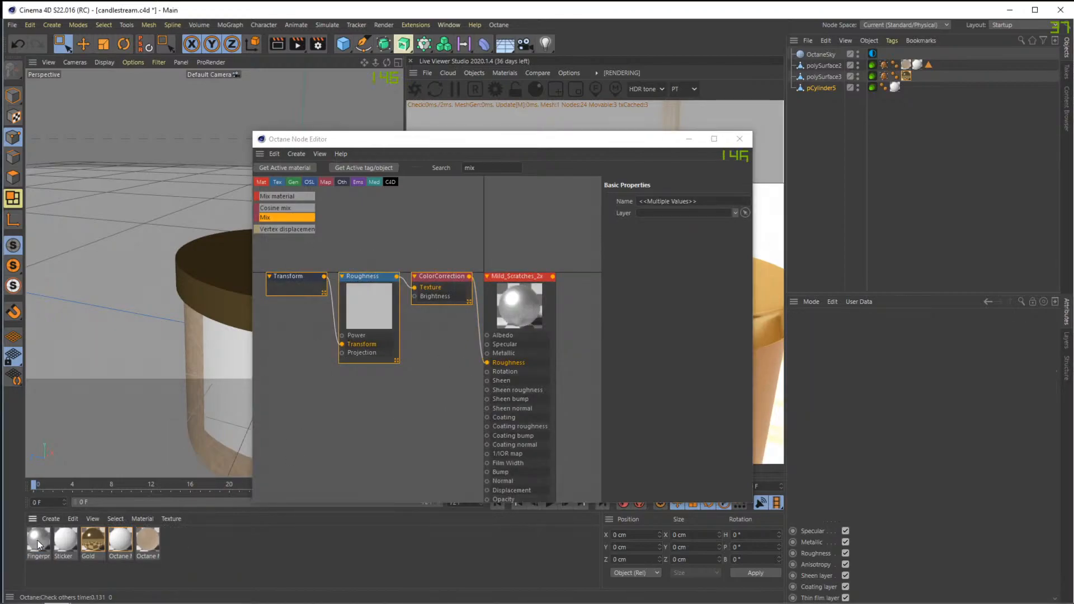
In the Gold material's graph, replace the old scratch Transform, ImageTexture and ColorCorrection nodes with the copied Mild_Scratches nodes
{"action": "left_click", "coordinate": [93, 541]}
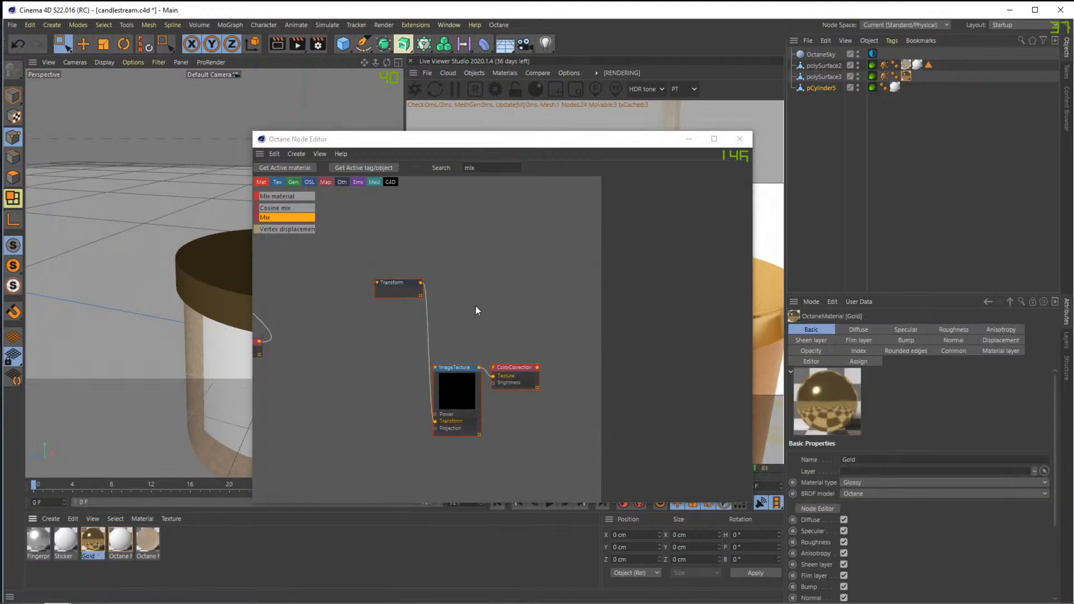
{"action": "scroll", "coordinate": [480, 349], "scroll_direction": "down", "scroll_amount": 3}
{"action": "left_click_drag", "start_coordinate": [423, 287], "coordinate": [525, 387]}
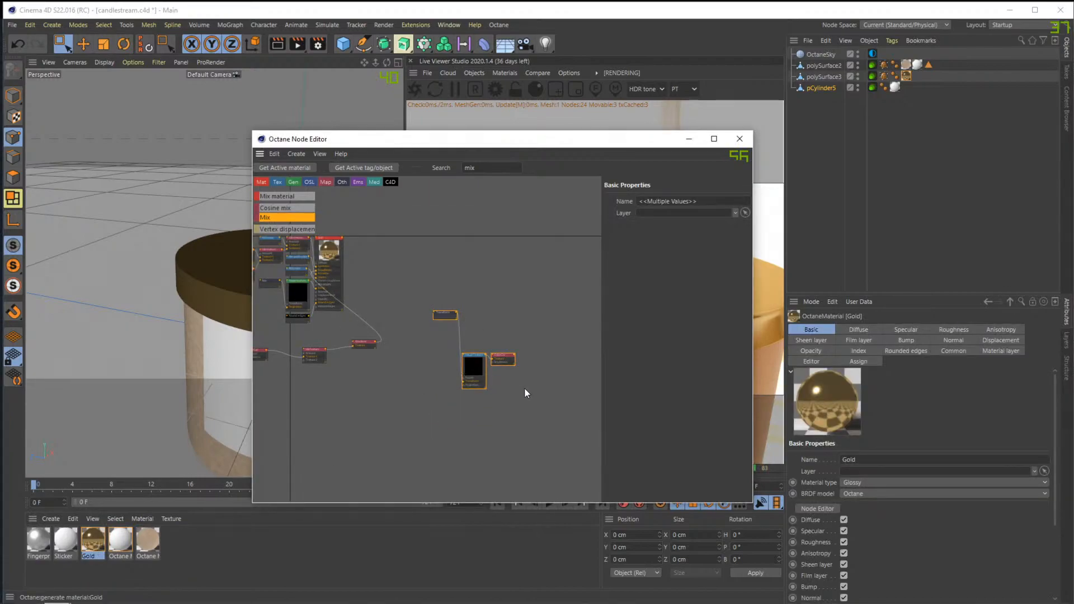
{"action": "key", "text": "Delete"}
{"action": "key", "text": "ctrl+z"}
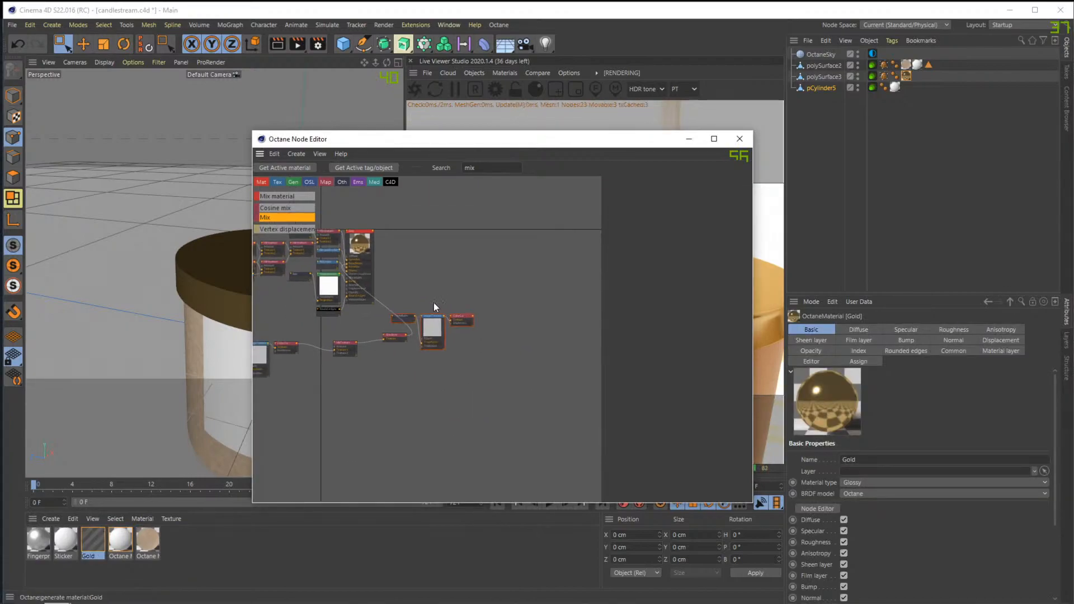
Select the three pasted scratch nodes and place them directly below the fingerprint nodes
{"action": "left_click", "coordinate": [404, 316]}
{"action": "left_click", "coordinate": [435, 318], "text": "shift"}
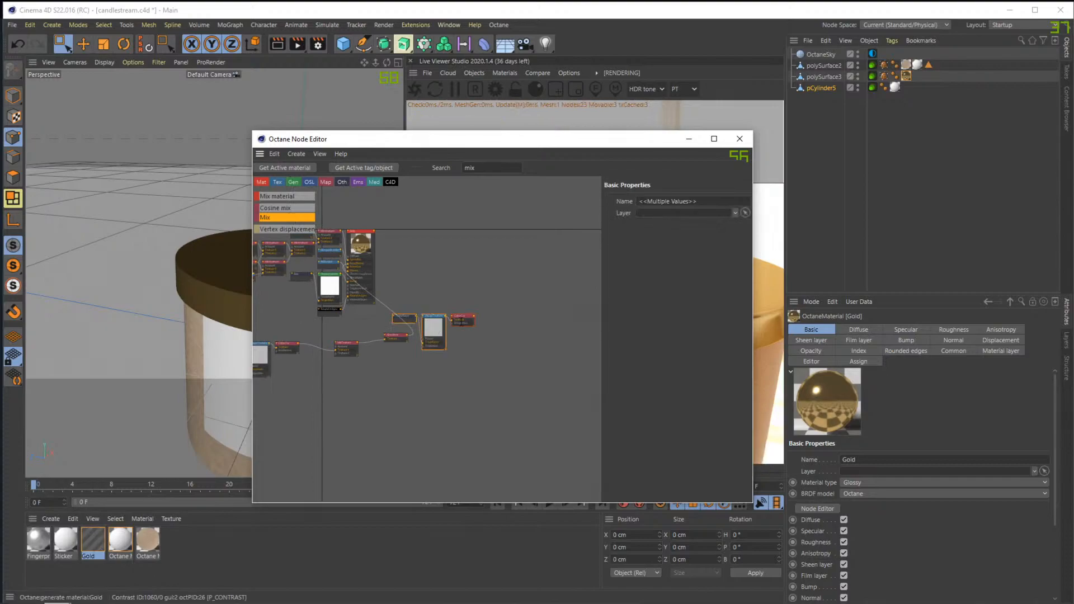
{"action": "left_click", "coordinate": [462, 320], "text": "shift"}
{"action": "left_click_drag", "start_coordinate": [425, 392], "coordinate": [388, 405]}
{"action": "middle_click_drag", "start_coordinate": [363, 379], "coordinate": [527, 352]}
{"action": "left_click_drag", "start_coordinate": [523, 382], "coordinate": [423, 367]}
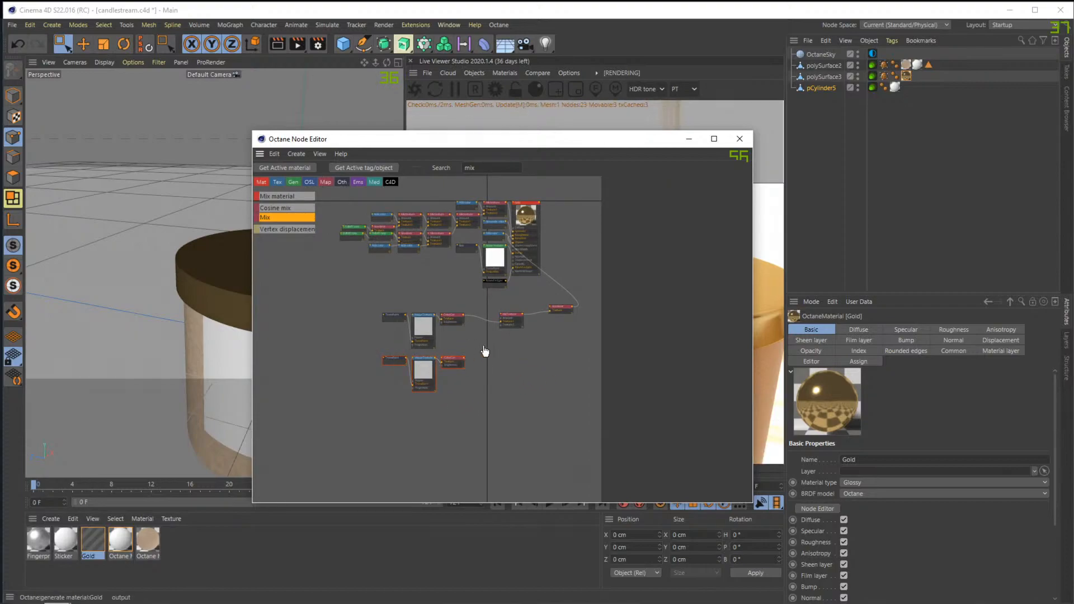
Link the scratch ColorCorrection to the Mix texture's Texture2, and drive the scratch texture with the fingerprint Transform, deleting the duplicate Transform
{"action": "left_click", "coordinate": [504, 330]}
{"action": "key", "text": "ctrl+s"}
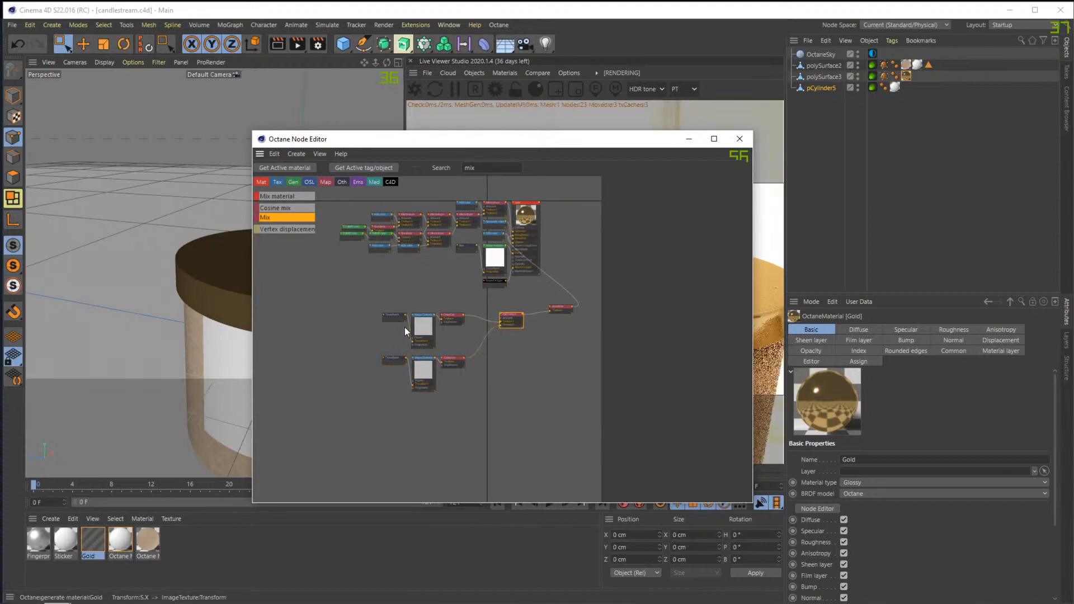
{"action": "left_click_drag", "start_coordinate": [406, 317], "coordinate": [415, 388]}
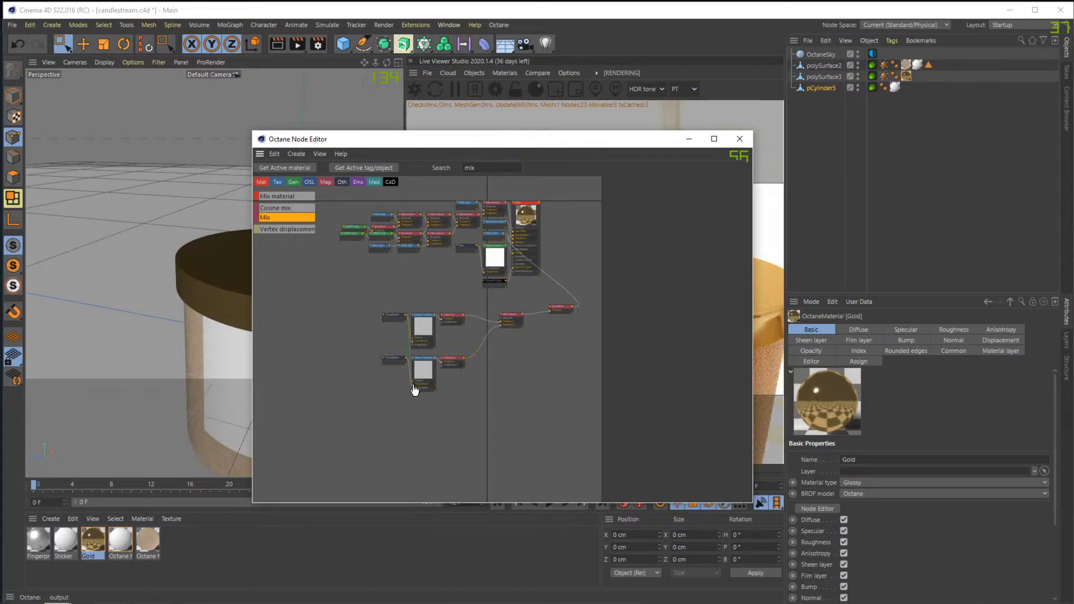
{"action": "left_click", "coordinate": [394, 361]}
{"action": "key", "text": "Delete"}
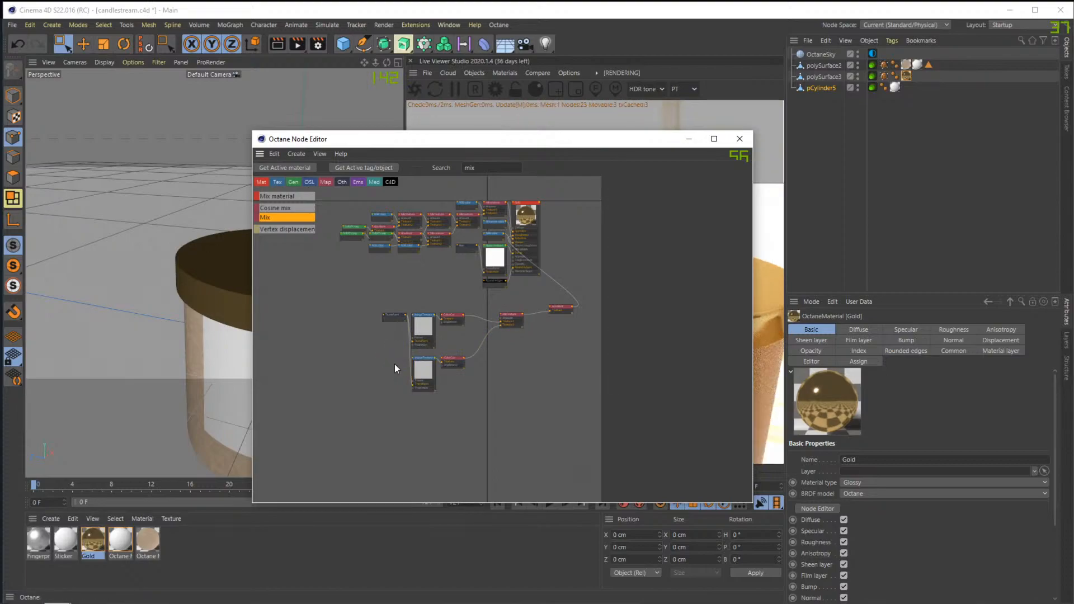
Check the Fingerprints material's graph, return to Gold, and examine the lid's surface up close in the live render
{"action": "left_click", "coordinate": [33, 539]}
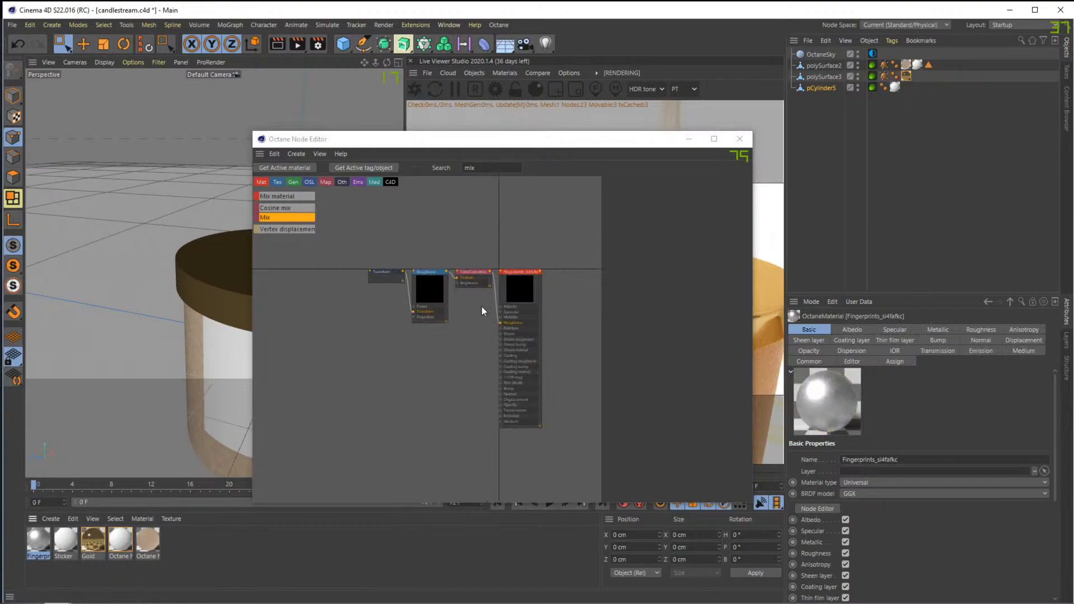
{"action": "left_click", "coordinate": [92, 540]}
{"action": "left_click_drag", "start_coordinate": [562, 142], "coordinate": [847, 385]}
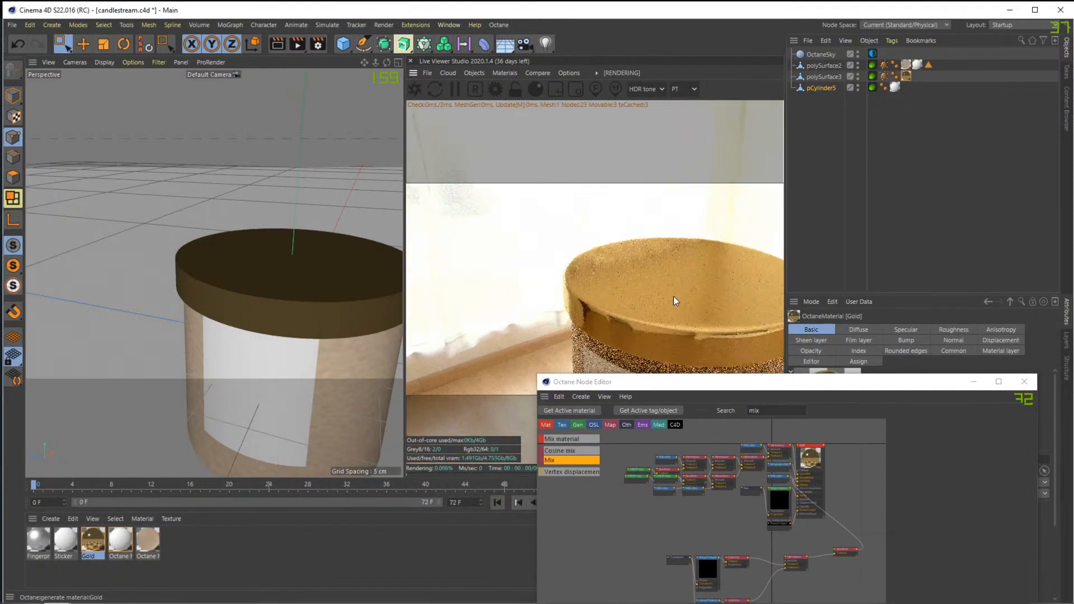
{"action": "left_click_drag", "start_coordinate": [779, 389], "coordinate": [391, 390]}
{"action": "scroll", "coordinate": [328, 283], "scroll_direction": "up", "scroll_amount": 6}
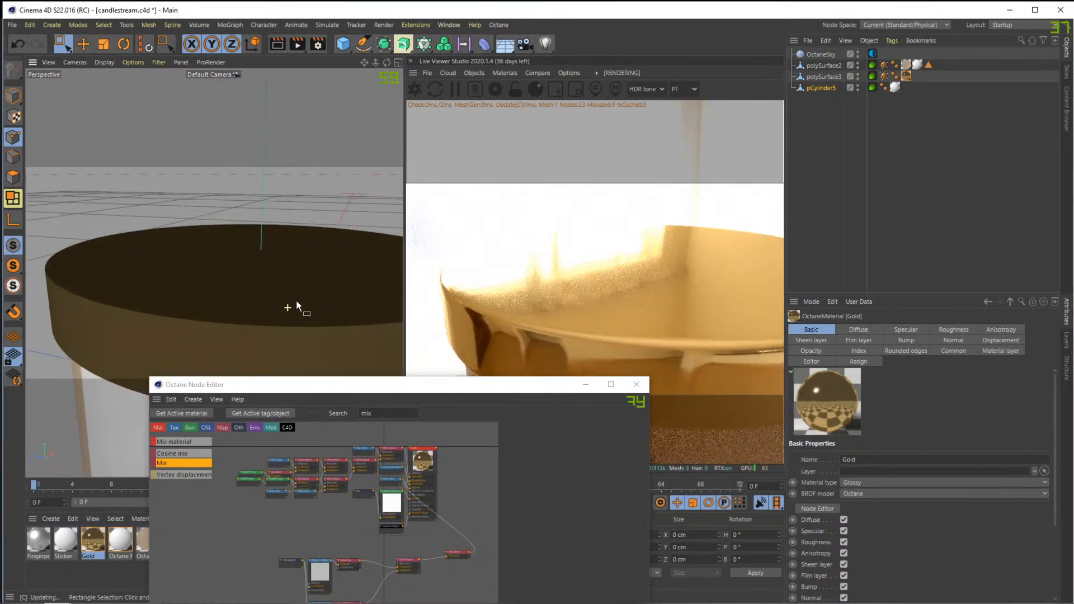
{"action": "left_click_drag", "start_coordinate": [296, 302], "coordinate": [348, 308], "text": "alt"}
{"action": "left_click_drag", "start_coordinate": [283, 312], "coordinate": [174, 319], "text": "alt"}
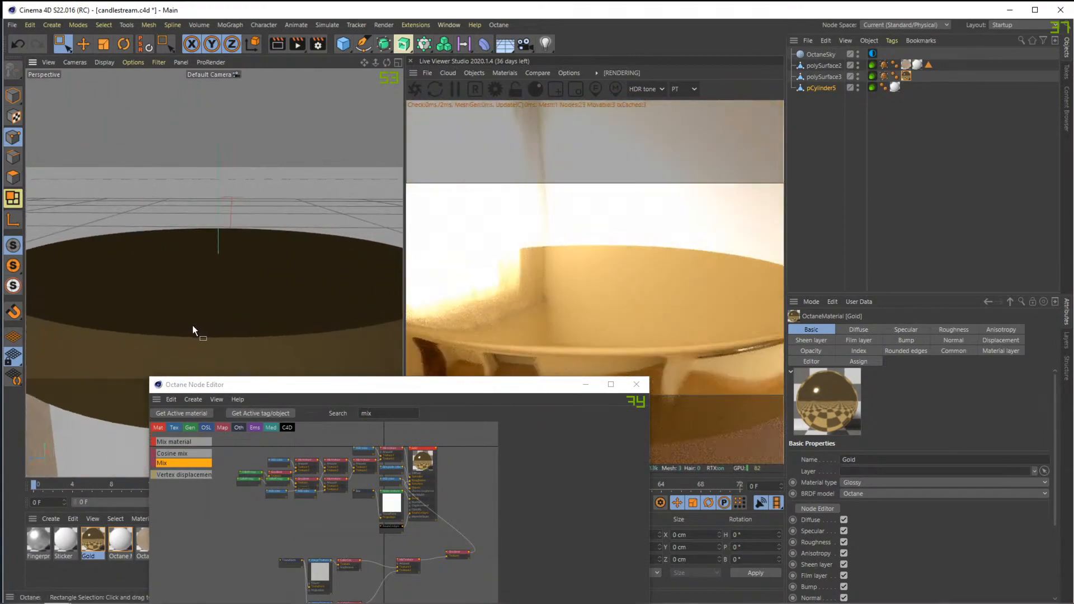
{"action": "left_click_drag", "start_coordinate": [136, 319], "coordinate": [295, 343], "text": "alt"}
Try feeding the Gradient node into the Gold material's Roughness input, and undo the connection
{"action": "left_click", "coordinate": [437, 386]}
{"action": "left_click_drag", "start_coordinate": [437, 388], "coordinate": [134, 170]}
{"action": "scroll", "coordinate": [117, 322], "scroll_direction": "up", "scroll_amount": 3}
{"action": "left_click_drag", "start_coordinate": [177, 346], "coordinate": [104, 236]}
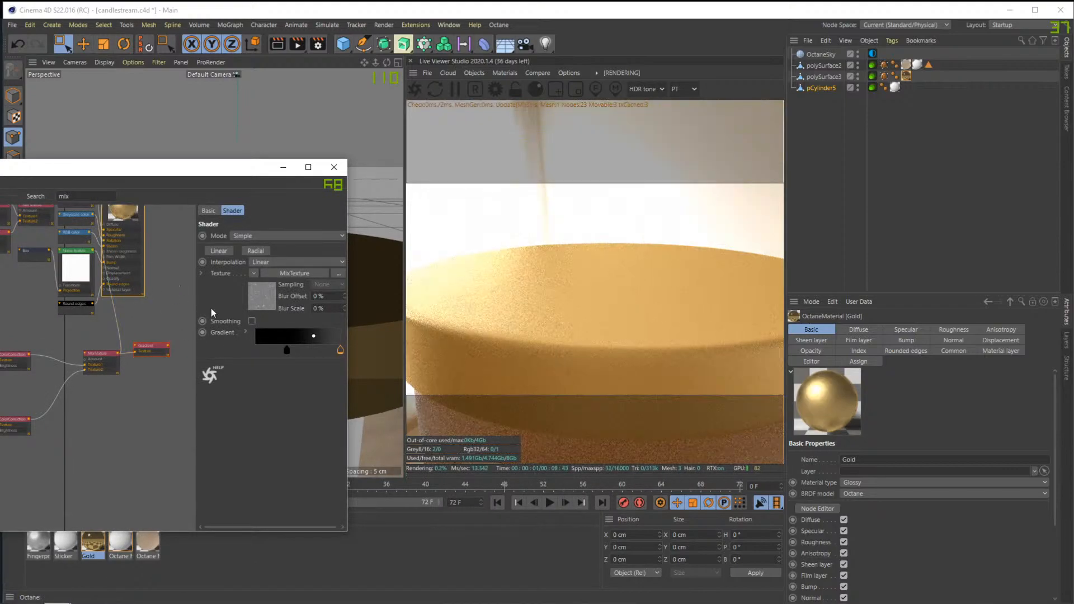
{"action": "key", "text": "ctrl+z"}
Try brightening the Gradient's end knot to white and moving its black knot to about 44%, and undo the gradient changes
{"action": "left_click", "coordinate": [146, 347]}
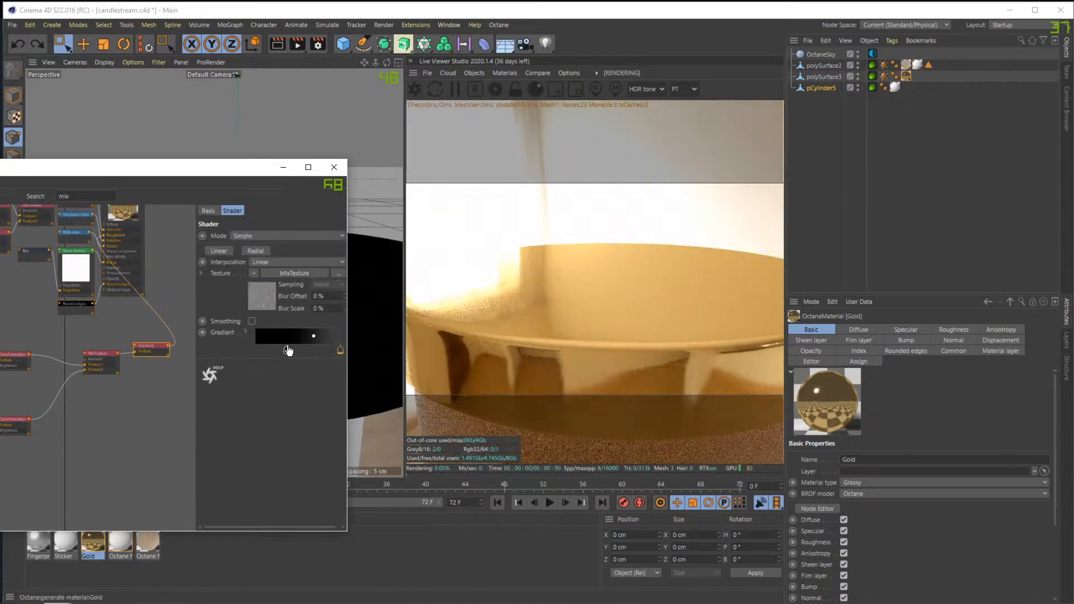
{"action": "double_click", "coordinate": [340, 350]}
{"action": "left_click_drag", "start_coordinate": [319, 389], "coordinate": [451, 389]}
{"action": "left_click", "coordinate": [332, 404]}
{"action": "mouse_move", "coordinate": [286, 350]}
{"action": "left_mouse_down"}
{"action": "mouse_move", "coordinate": [255, 351]}
{"action": "mouse_move", "coordinate": [330, 352]}
{"action": "mouse_move", "coordinate": [292, 352]}
{"action": "left_mouse_up"}
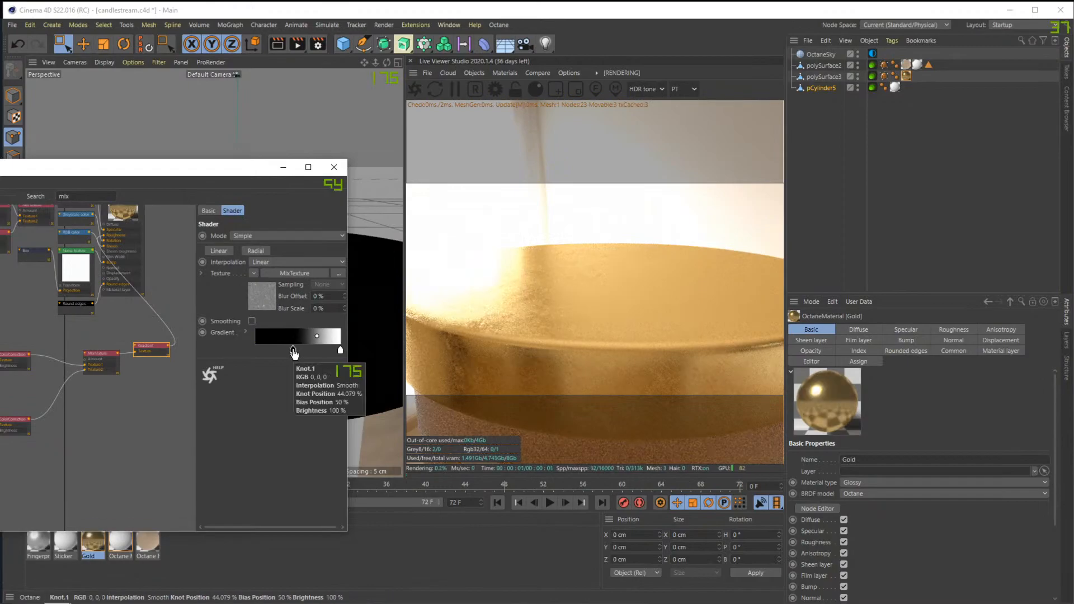
{"action": "key", "text": "ctrl+z"}
{"action": "key", "text": "ctrl+z"}
{"action": "key", "text": "ctrl+z"}
{"action": "key", "text": "ctrl+z"}
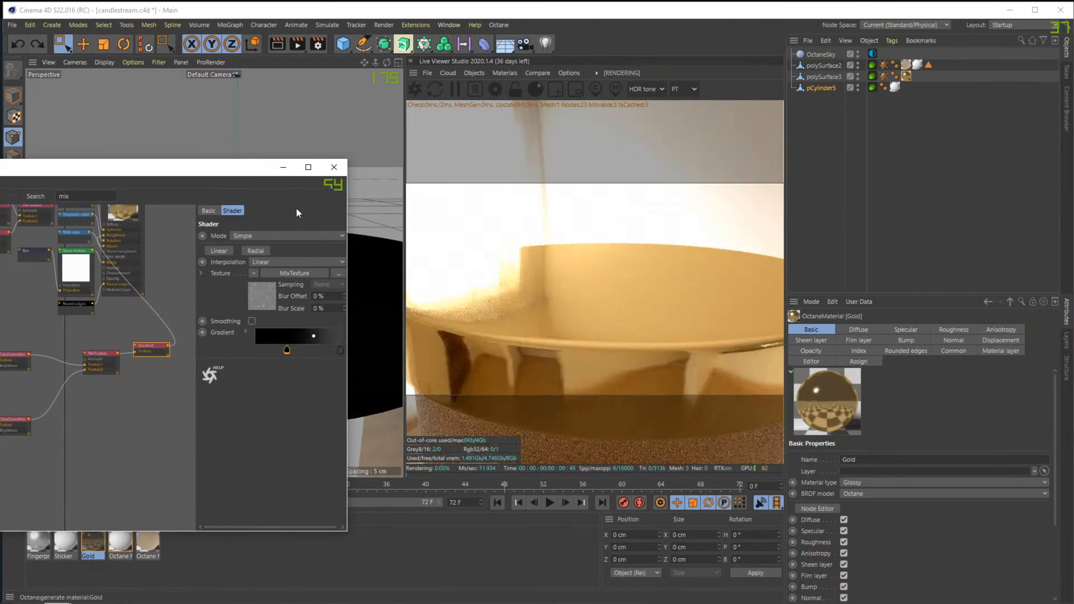
Close the node editor and switch to the Move tool in Model mode to view the whole candle
{"action": "left_click", "coordinate": [334, 167]}
{"action": "scroll", "coordinate": [249, 250], "scroll_direction": "down", "scroll_amount": 5}
{"action": "left_click_drag", "start_coordinate": [287, 270], "coordinate": [256, 311], "text": "alt"}
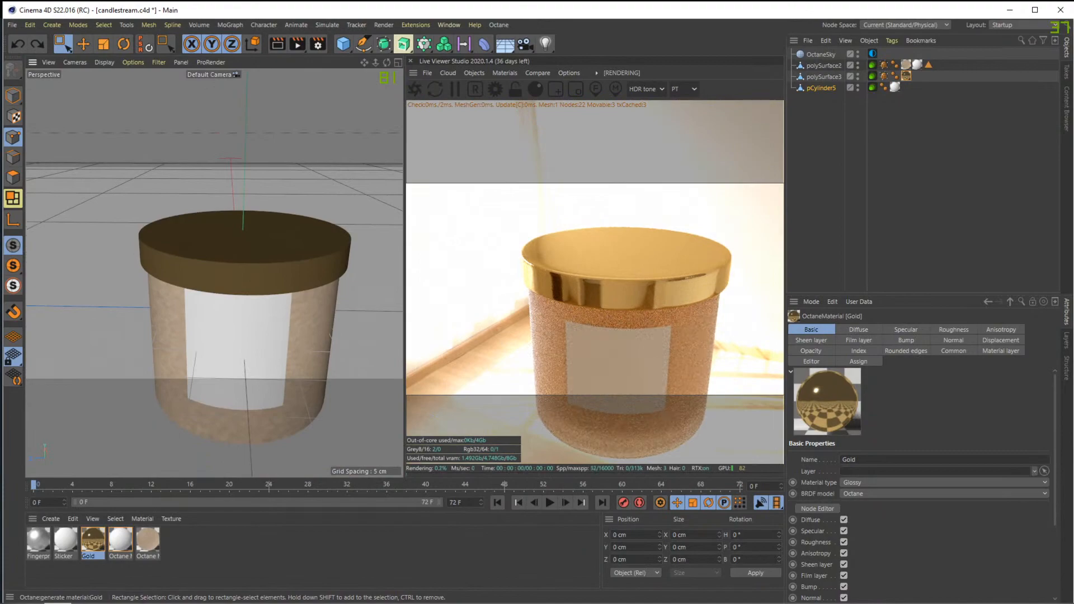
{"action": "left_click", "coordinate": [239, 278]}
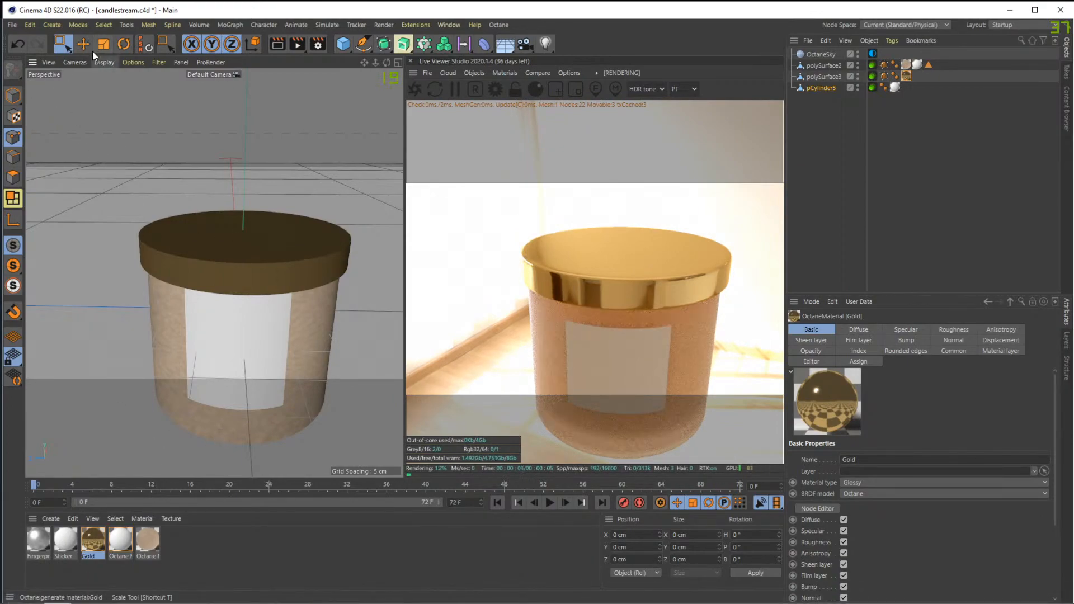
{"action": "key", "text": "e"}
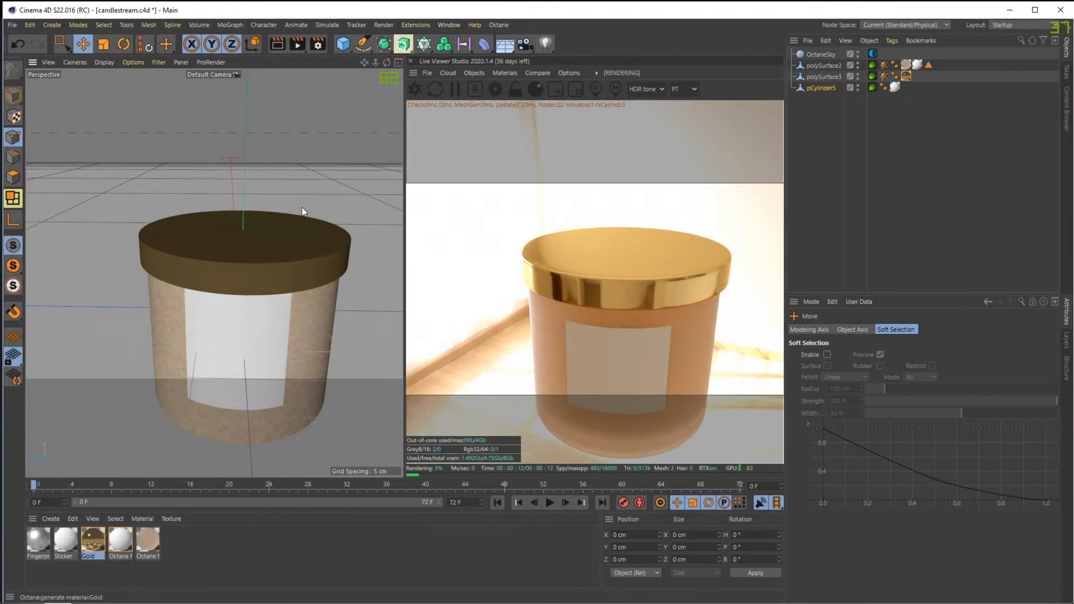
{"action": "left_click_drag", "start_coordinate": [303, 207], "coordinate": [285, 196], "text": "alt"}
{"action": "left_click", "coordinate": [16, 99]}
{"action": "left_click_drag", "start_coordinate": [340, 221], "coordinate": [299, 236], "text": "alt"}
{"action": "scroll", "coordinate": [299, 236], "scroll_direction": "down", "scroll_amount": 3}
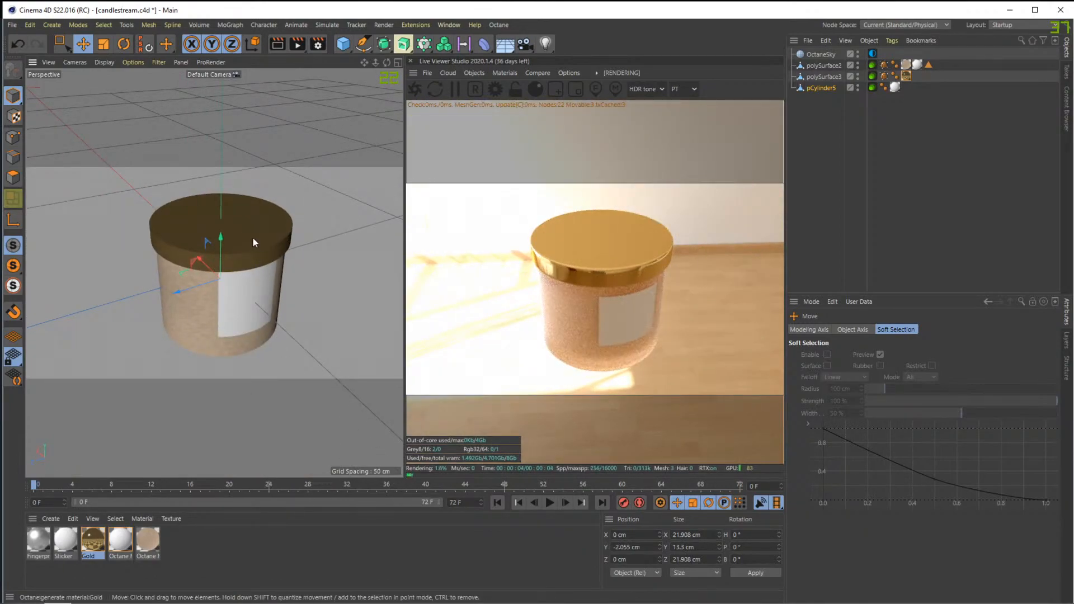
{"action": "left_click_drag", "start_coordinate": [261, 238], "coordinate": [205, 209], "text": "alt"}
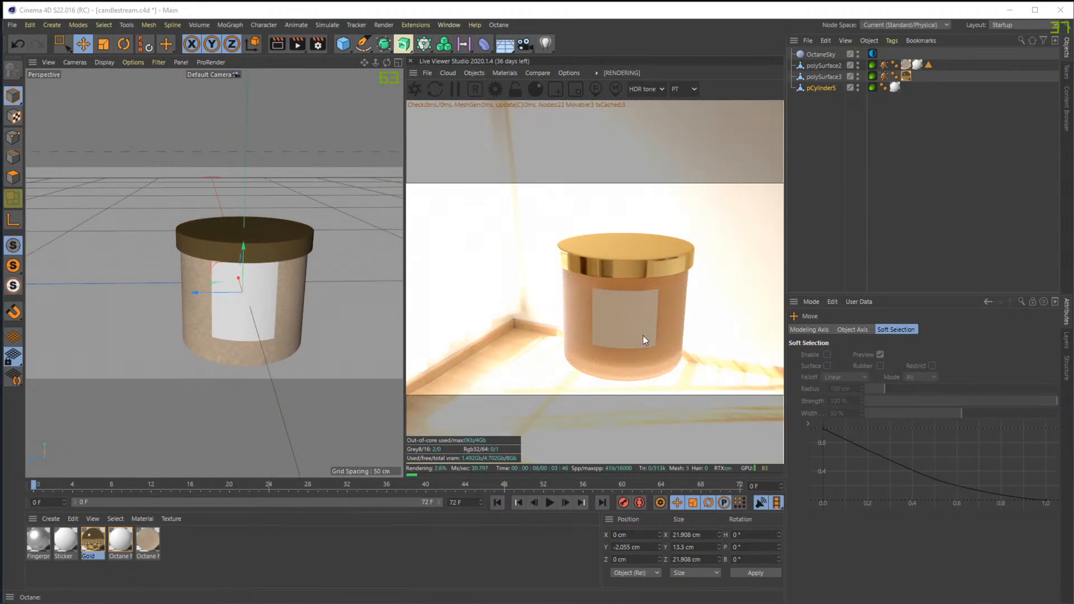
{"action": "left_click_drag", "start_coordinate": [278, 240], "coordinate": [226, 210], "text": "alt"}
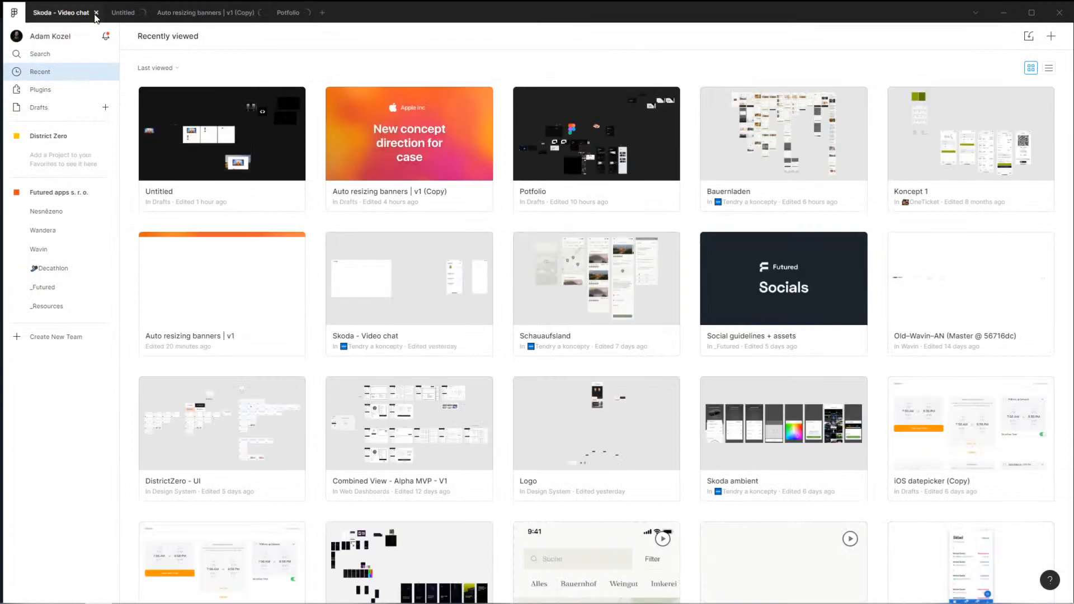
Switch to Figma and close the Skoda - Video chat, Untitled, Auto resizing banners | v1 (Copy) and Potfolio files
{"action": "left_click", "coordinate": [96, 13]}
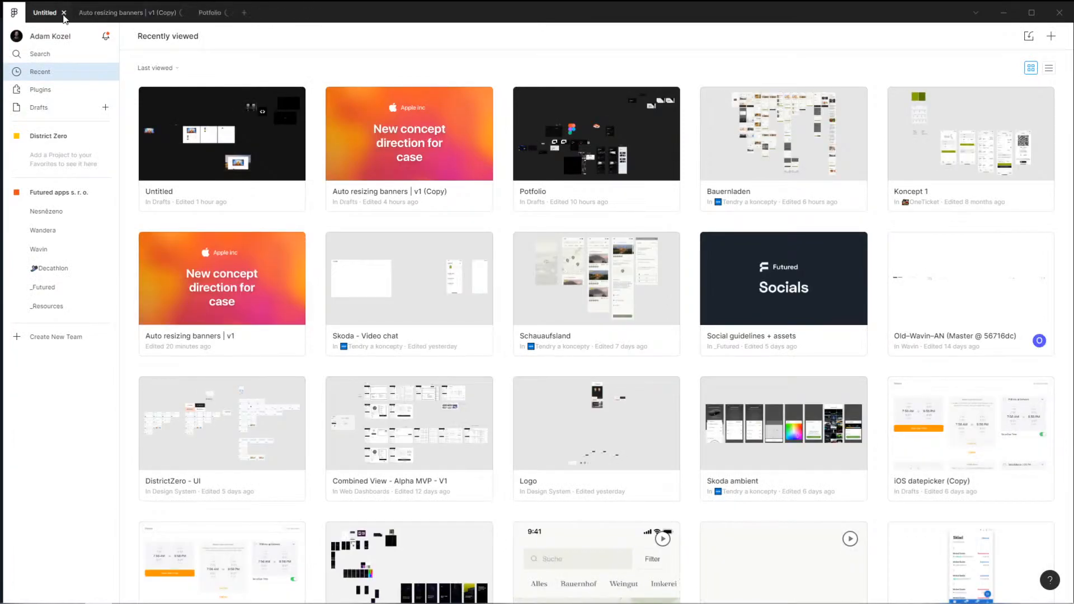
{"action": "left_click", "coordinate": [138, 13]}
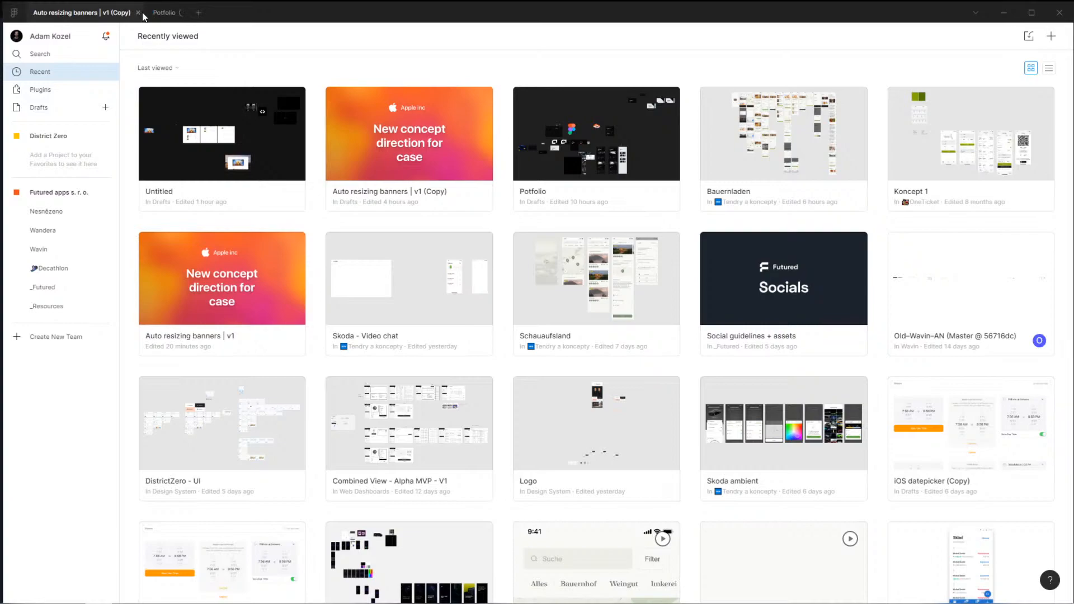
{"action": "left_click", "coordinate": [138, 13]}
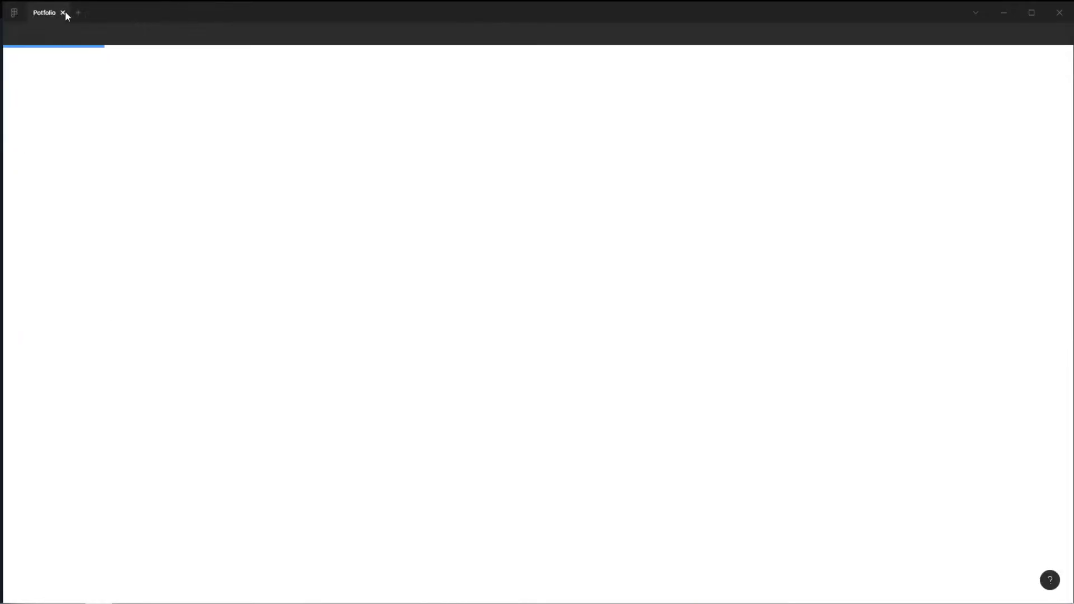
{"action": "left_click", "coordinate": [65, 12]}
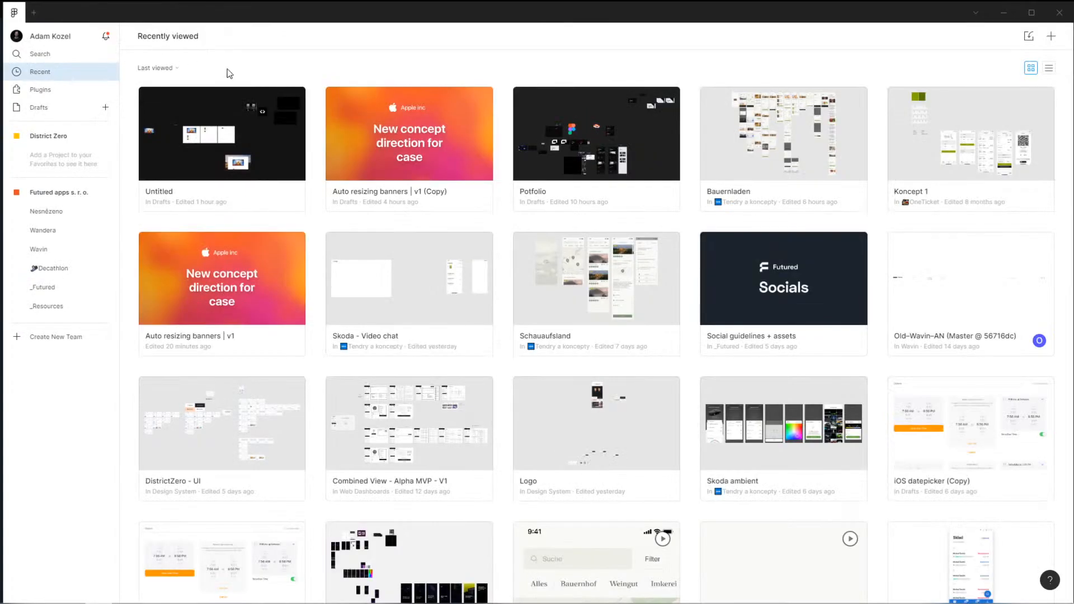
Open the Potfolio file and look through Page 1, Invoices, 99++ and Page 3
{"action": "double_click", "coordinate": [636, 132]}
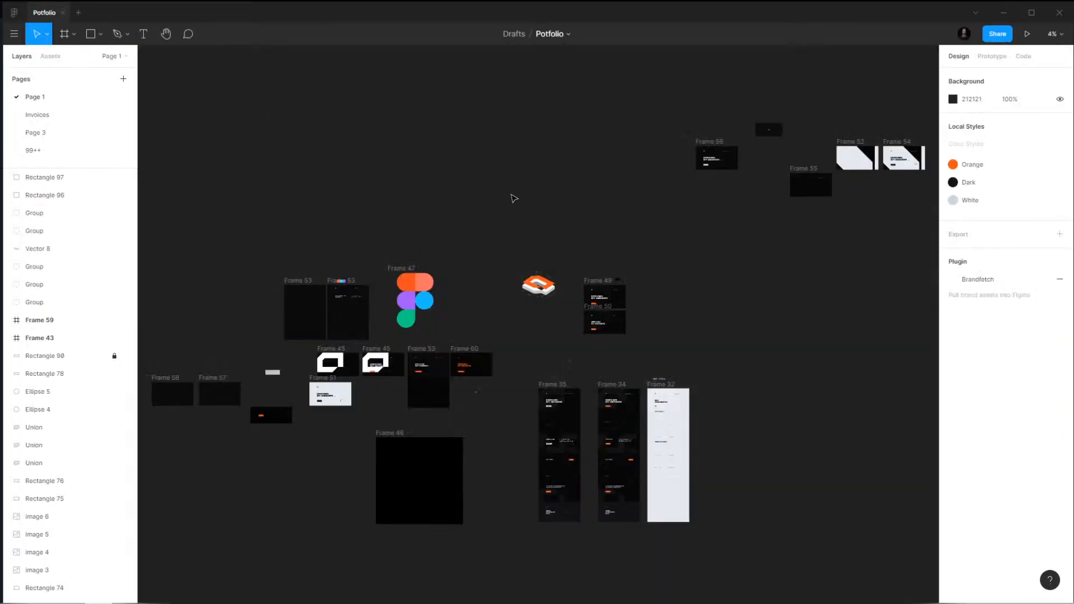
{"action": "middle_click_drag", "start_coordinate": [572, 212], "coordinate": [656, 202]}
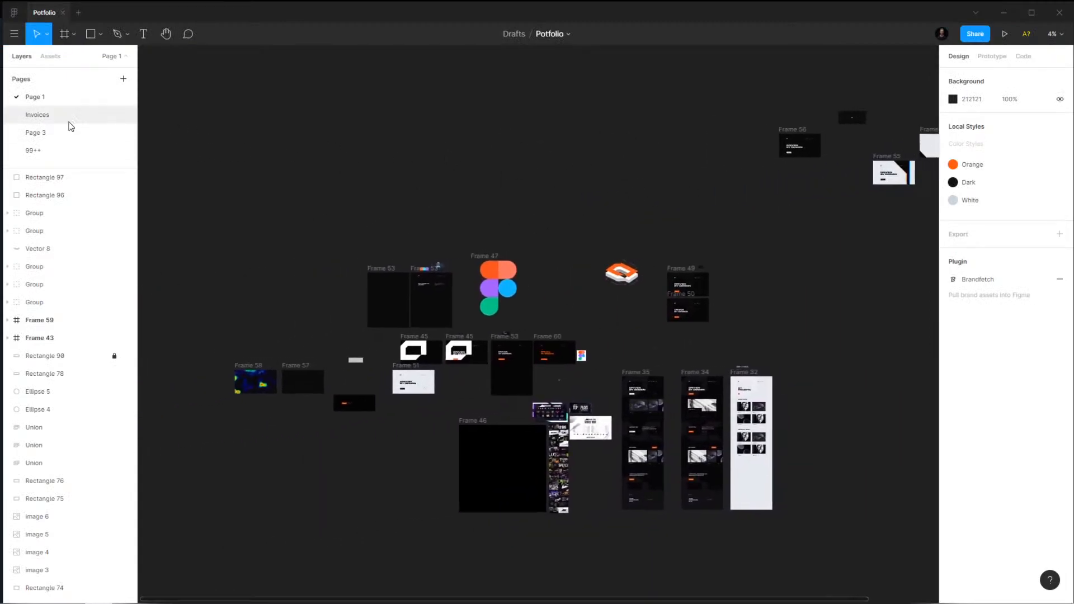
{"action": "left_click", "coordinate": [68, 118]}
{"action": "left_click", "coordinate": [66, 134]}
{"action": "left_click", "coordinate": [65, 150]}
{"action": "left_click", "coordinate": [84, 133]}
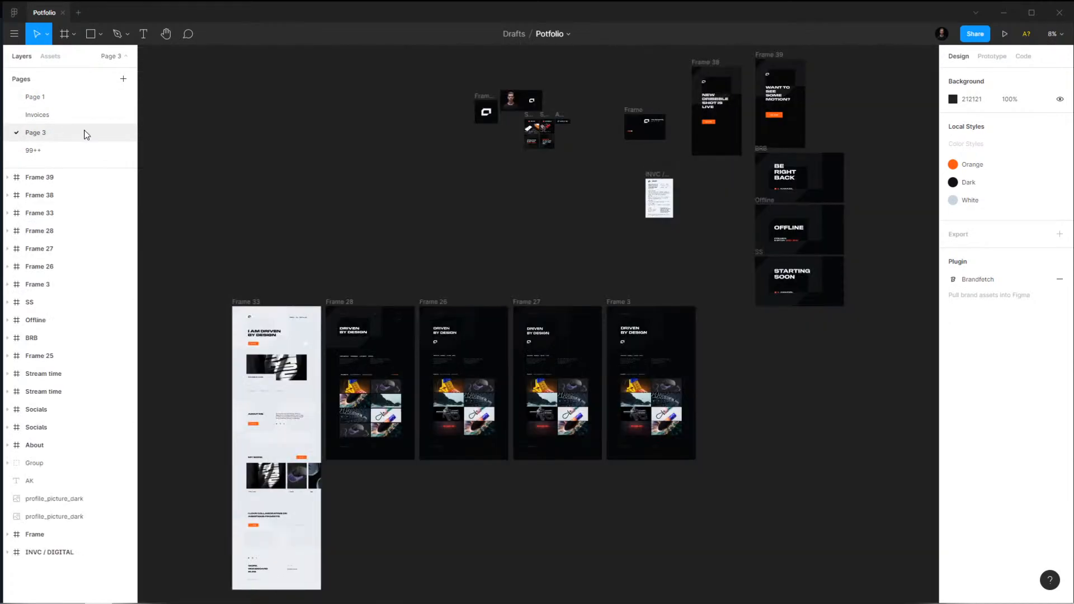
Open the dark Untitled draft from the recently viewed files and look over its frames
{"action": "left_click", "coordinate": [14, 12]}
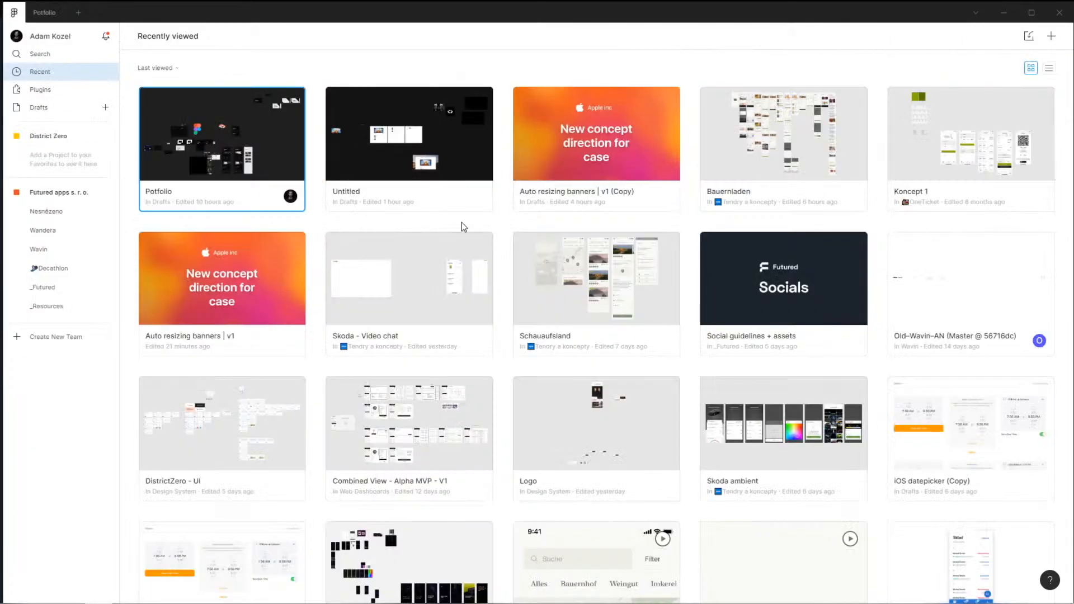
{"action": "double_click", "coordinate": [461, 165]}
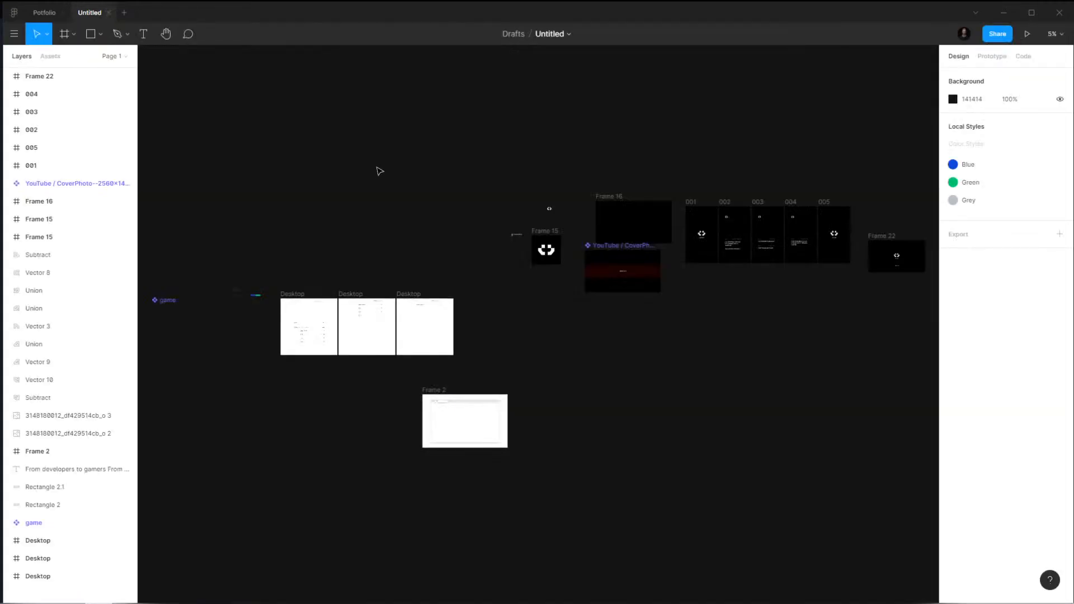
{"action": "left_click_drag", "start_coordinate": [510, 200], "coordinate": [569, 166]}
Look over Potfolio's Page 3 again and create a new blank design file
{"action": "left_click", "coordinate": [44, 13]}
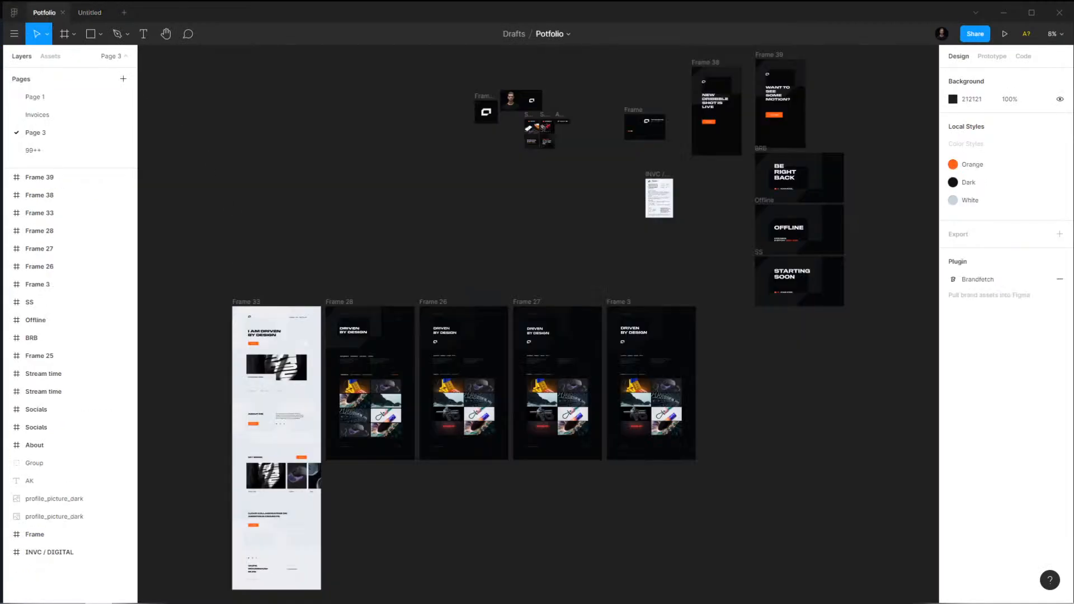
{"action": "scroll", "coordinate": [358, 330], "scroll_direction": "up", "scroll_amount": 2}
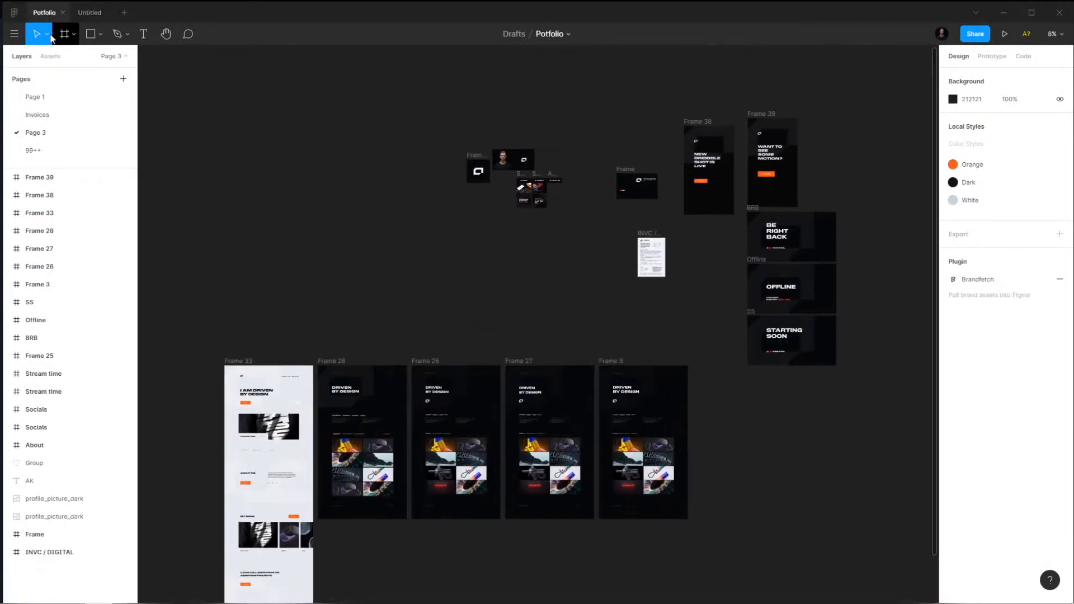
{"action": "left_click", "coordinate": [14, 12]}
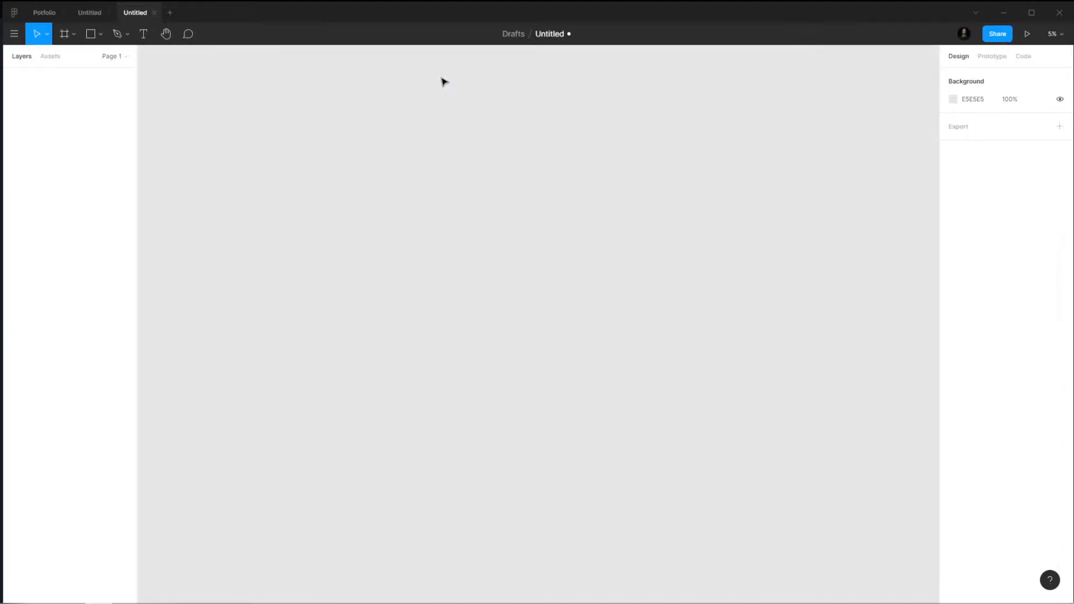
Rename the untitled draft file as Candle_Stream
{"action": "double_click", "coordinate": [549, 35]}
{"action": "type", "text": "Candle_Stream"}
{"action": "key", "text": "Return"}
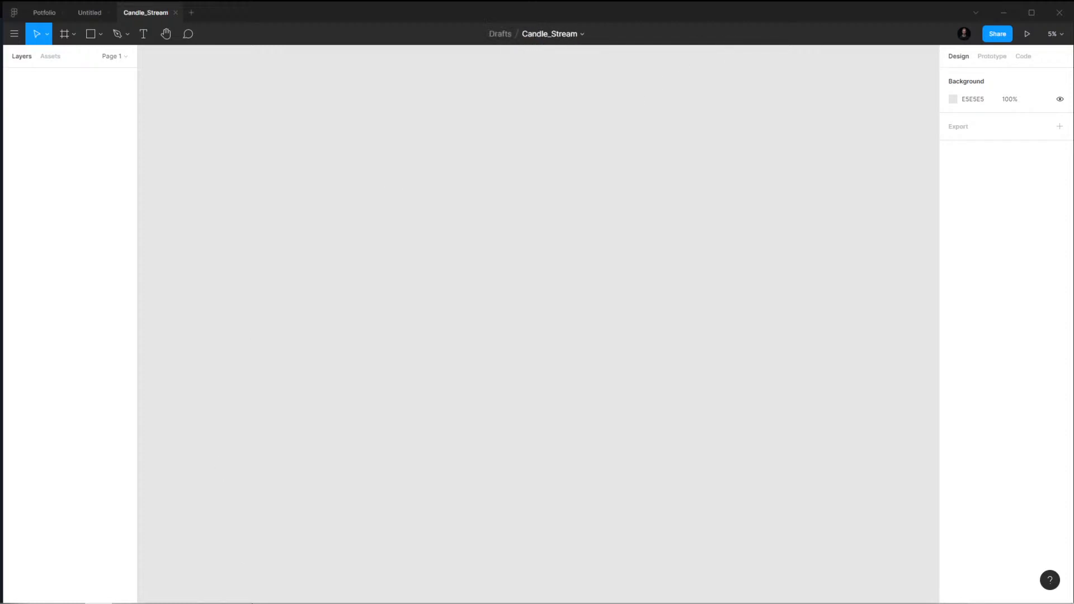
Switch to Cinema 4D to examine the blank label's proportions on the candle jar, and return to Figma
{"action": "left_click", "coordinate": [43, 594]}
{"action": "left_click_drag", "start_coordinate": [327, 340], "coordinate": [337, 305], "text": "alt"}
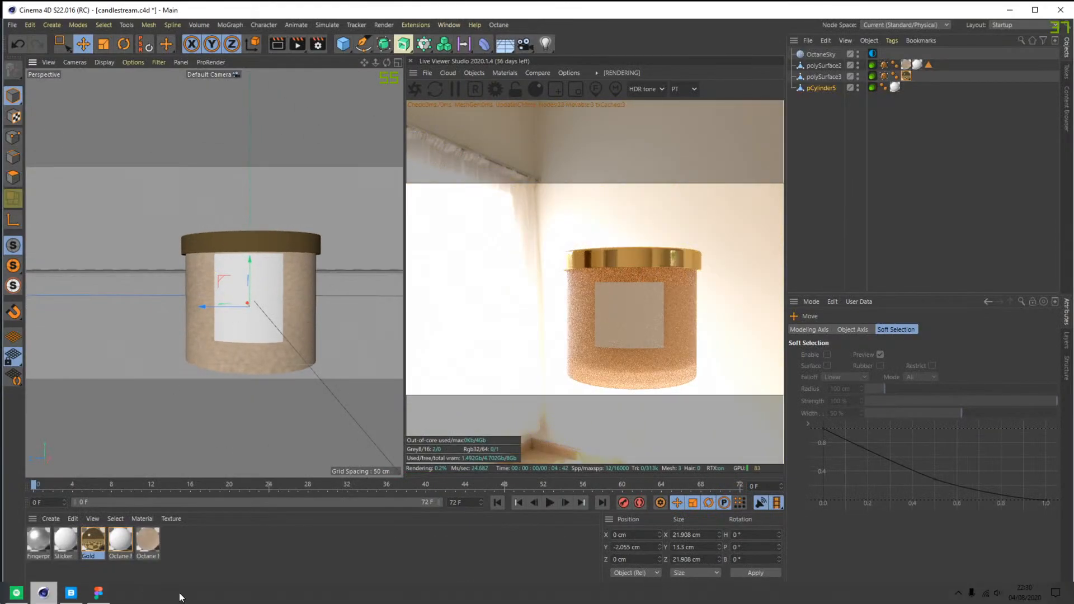
{"action": "left_click", "coordinate": [95, 595]}
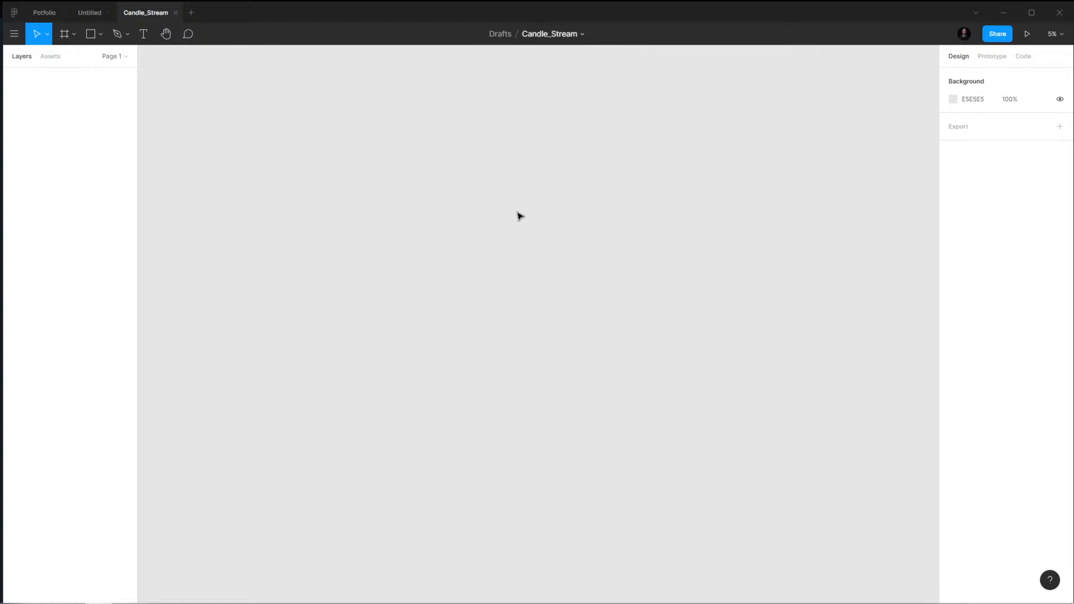
Create a square frame on the empty canvas and set its size to 1000 × 1000
{"action": "key", "text": "f"}
{"action": "left_click_drag", "start_coordinate": [383, 181], "coordinate": [547, 345], "text": "shift"}
{"action": "left_click", "coordinate": [974, 141]}
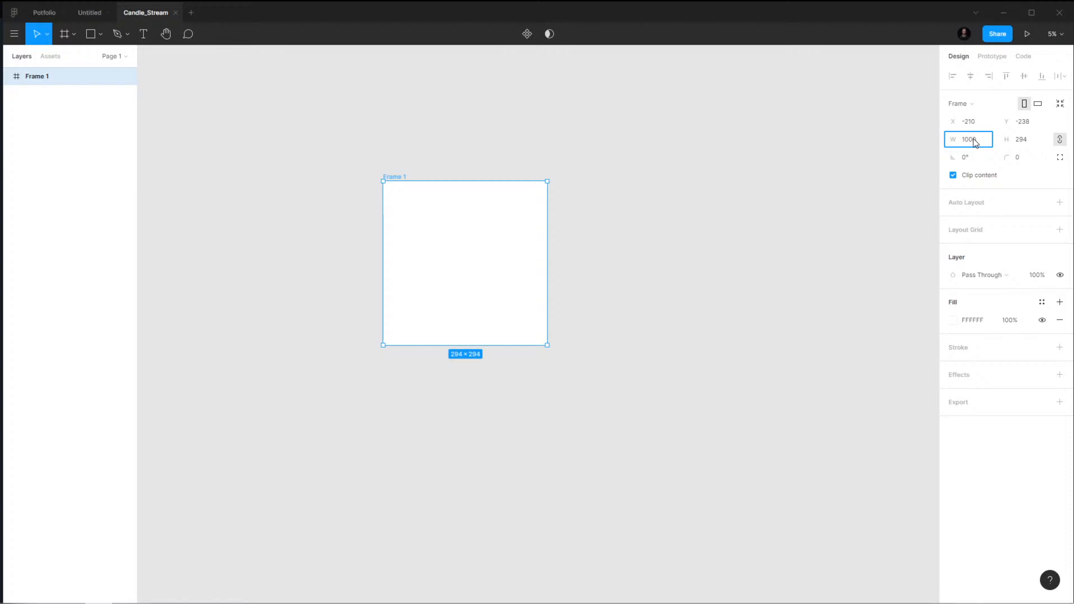
{"action": "key", "text": "Return"}
{"action": "scroll", "coordinate": [547, 218], "scroll_direction": "down", "scroll_amount": 8}
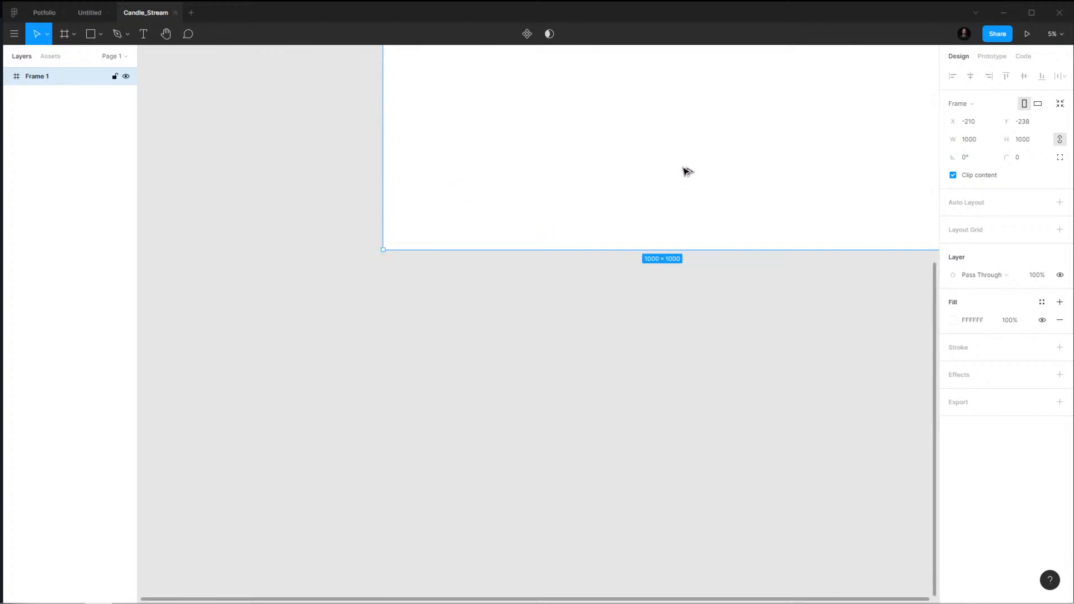
{"action": "scroll", "coordinate": [688, 171], "scroll_direction": "down", "scroll_amount": 5, "text": "ctrl"}
{"action": "scroll", "coordinate": [699, 201], "scroll_direction": "up", "scroll_amount": 3}
{"action": "scroll", "coordinate": [680, 266], "scroll_direction": "up", "scroll_amount": 1, "text": "ctrl"}
{"action": "scroll", "coordinate": [621, 263], "scroll_direction": "up", "scroll_amount": 3, "text": "ctrl"}
{"action": "key", "text": "ctrl+d"}
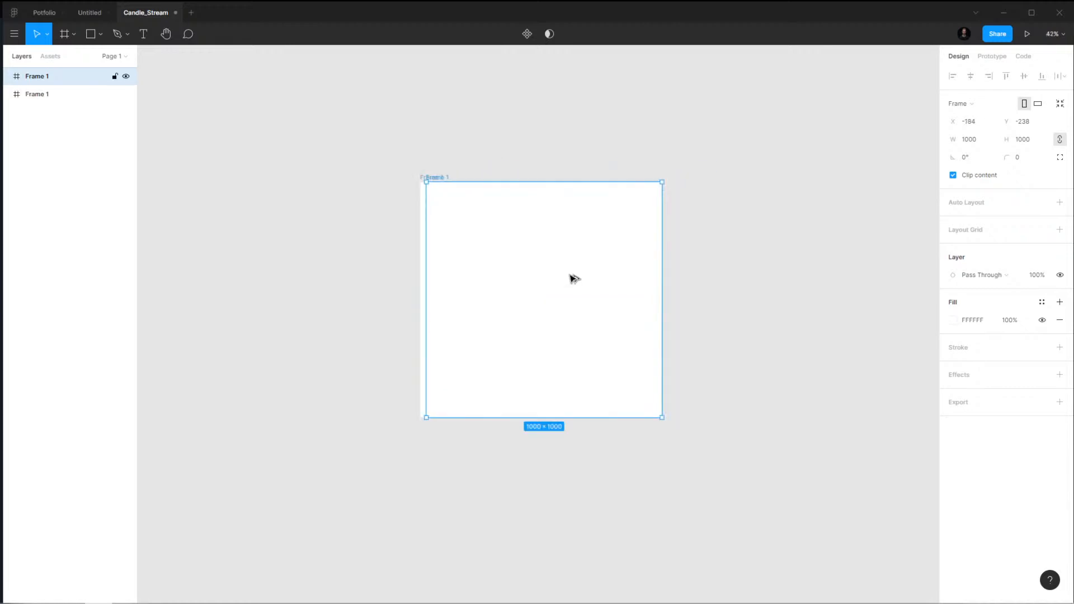
{"action": "key", "text": "Delete"}
{"action": "left_click", "coordinate": [574, 275]}
{"action": "left_click", "coordinate": [701, 244]}
Stretch the frame evenly above and below to a size of 1000 × 1060
{"action": "left_click", "coordinate": [579, 199]}
{"action": "left_click_drag", "start_coordinate": [567, 182], "coordinate": [568, 172], "text": "alt"}
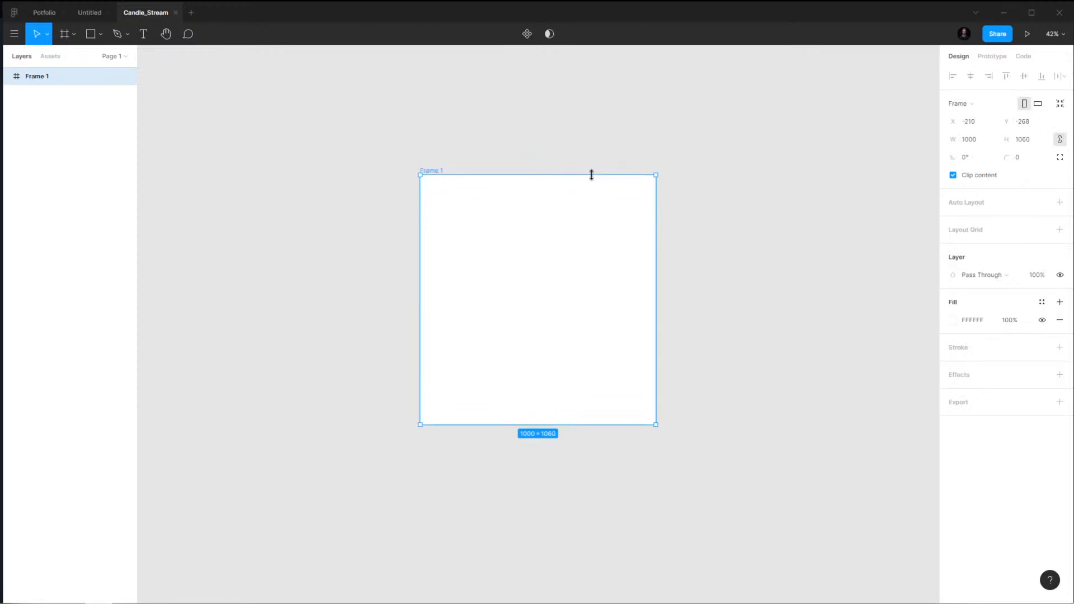
{"action": "scroll", "coordinate": [705, 263], "scroll_direction": "right", "scroll_amount": 2}
{"action": "left_click", "coordinate": [675, 277]}
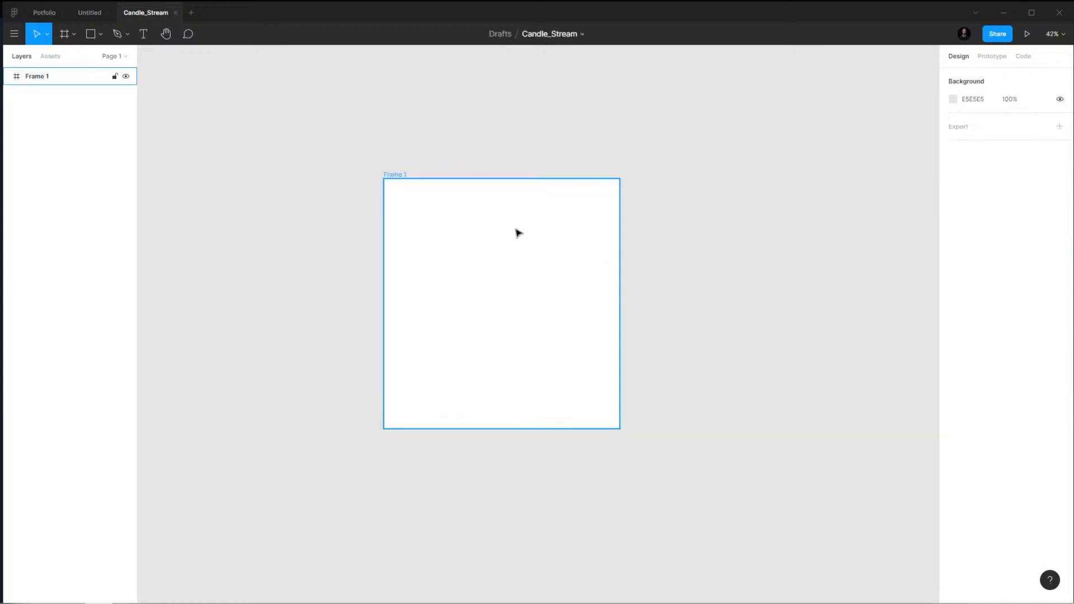
{"action": "left_click", "coordinate": [535, 233]}
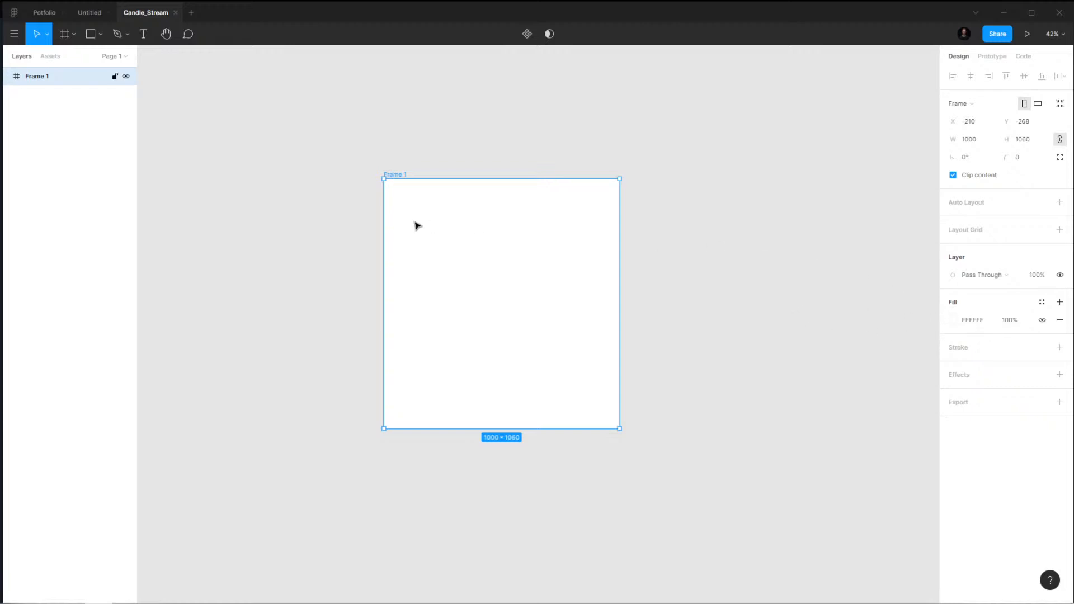
{"action": "key", "text": "Escape"}
Open the reference photo candle.jpg and examine the border and layout of the jar's label
{"action": "mouse_move", "coordinate": [75, 586]}
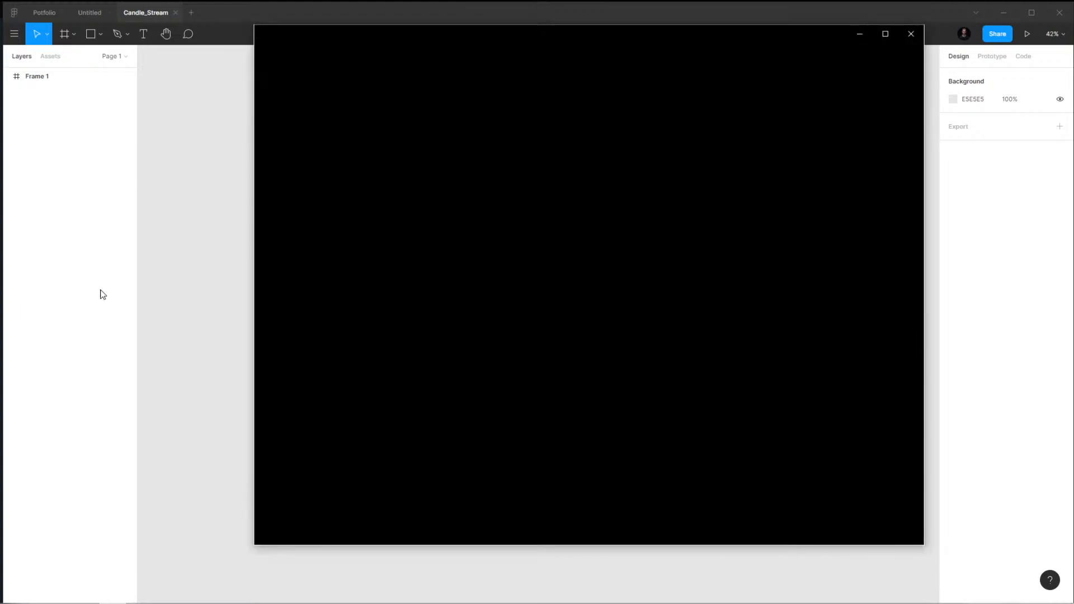
{"action": "scroll", "coordinate": [575, 264], "scroll_direction": "up", "scroll_amount": 2}
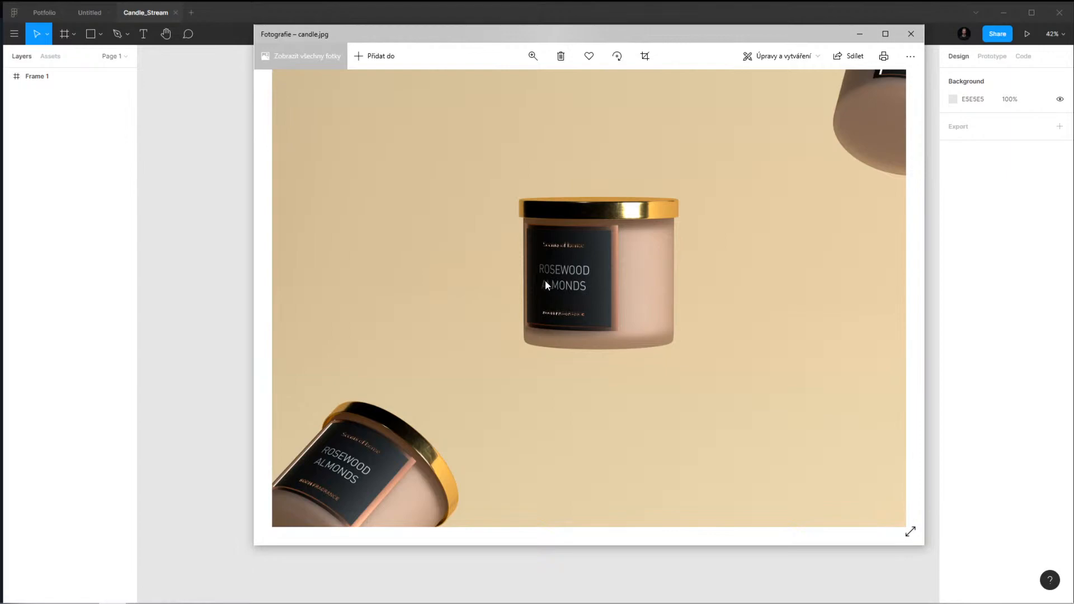
{"action": "left_click", "coordinate": [911, 34]}
Draw a 1000 × 1060 rectangle that covers the whole frame
{"action": "left_click", "coordinate": [501, 224]}
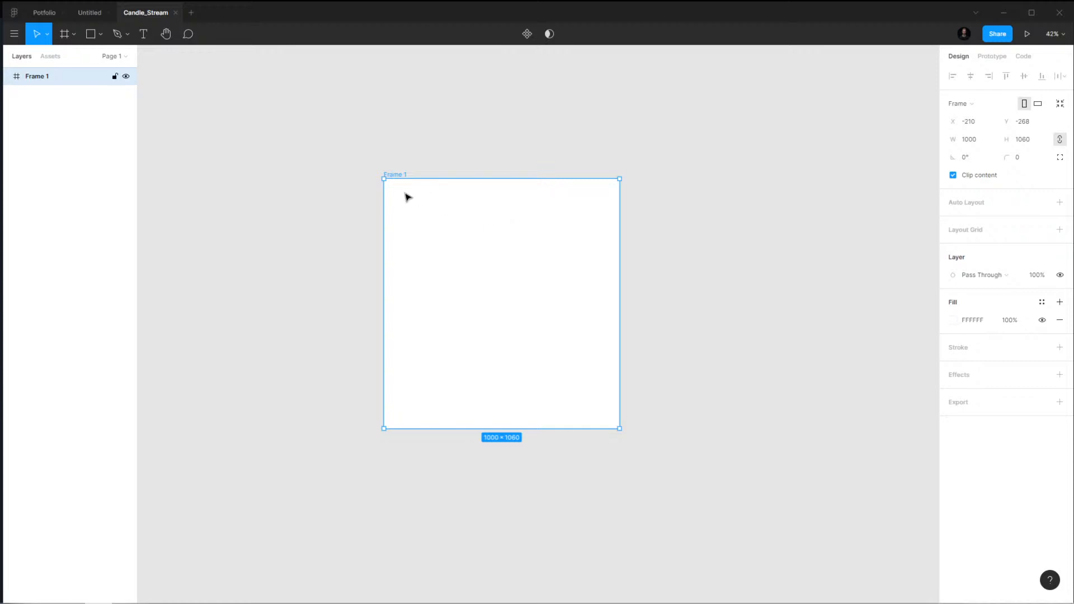
{"action": "key", "text": "r"}
{"action": "left_click_drag", "start_coordinate": [384, 178], "coordinate": [620, 428]}
{"action": "left_click_drag", "start_coordinate": [384, 178], "coordinate": [402, 180]}
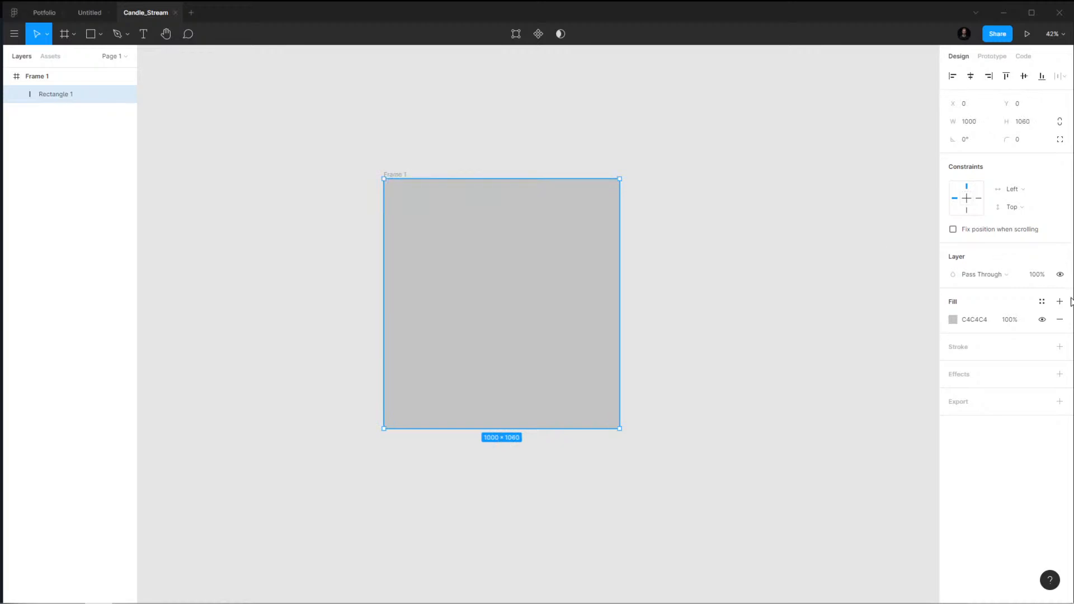
Remove the rectangle's fill and give it a black inside stroke with a thickness of 36
{"action": "left_click", "coordinate": [1060, 320]}
{"action": "left_click", "coordinate": [1060, 329]}
{"action": "left_click", "coordinate": [983, 365]}
{"action": "key", "text": "shift+Up"}
{"action": "key", "text": "shift+Up"}
{"action": "key", "text": "Up"}
{"action": "key", "text": "Up"}
{"action": "key", "text": "Up"}
{"action": "key", "text": "Up"}
{"action": "key", "text": "Up"}
{"action": "key", "text": "Up"}
{"action": "key", "text": "Up"}
{"action": "key", "text": "Up"}
{"action": "key", "text": "Up"}
{"action": "key", "text": "Up"}
{"action": "key", "text": "Up"}
{"action": "key", "text": "Up"}
{"action": "key", "text": "Up"}
{"action": "key", "text": "Up"}
{"action": "key", "text": "Up"}
{"action": "key", "text": "Up"}
{"action": "key", "text": "Up"}
{"action": "key", "text": "Up"}
{"action": "key", "text": "Up"}
{"action": "key", "text": "Up"}
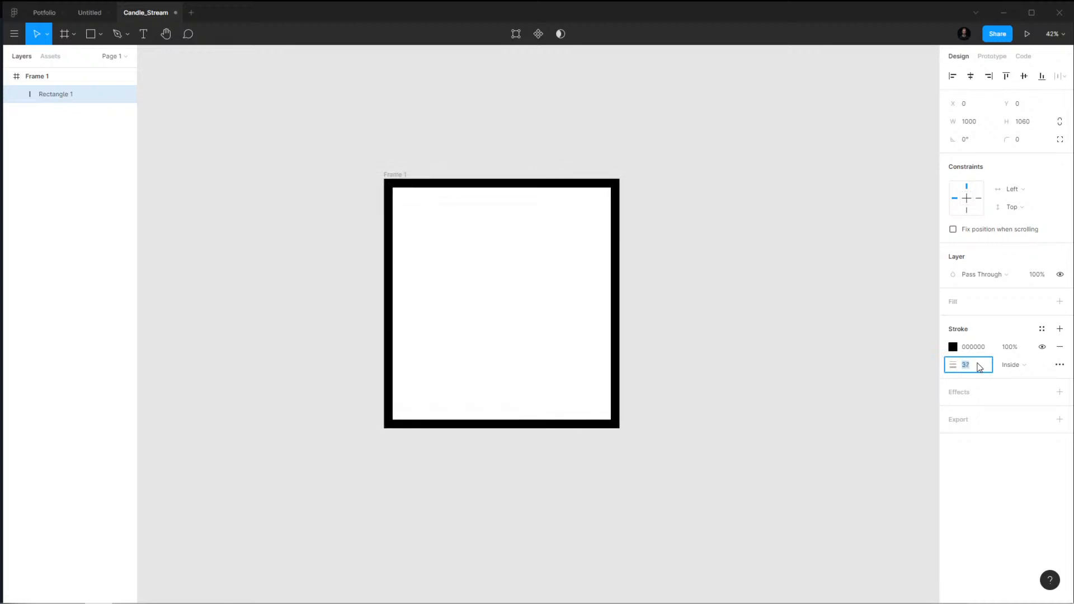
{"action": "key", "text": "Down"}
{"action": "key", "text": "Down"}
{"action": "key", "text": "Down"}
{"action": "key", "text": "Down"}
{"action": "key", "text": "Down"}
{"action": "key", "text": "Down"}
{"action": "key", "text": "Down"}
{"action": "key", "text": "Down"}
{"action": "key", "text": "Down"}
{"action": "key", "text": "Down"}
{"action": "key", "text": "Down"}
{"action": "key", "text": "Down"}
{"action": "key", "text": "Down"}
{"action": "key", "text": "Down"}
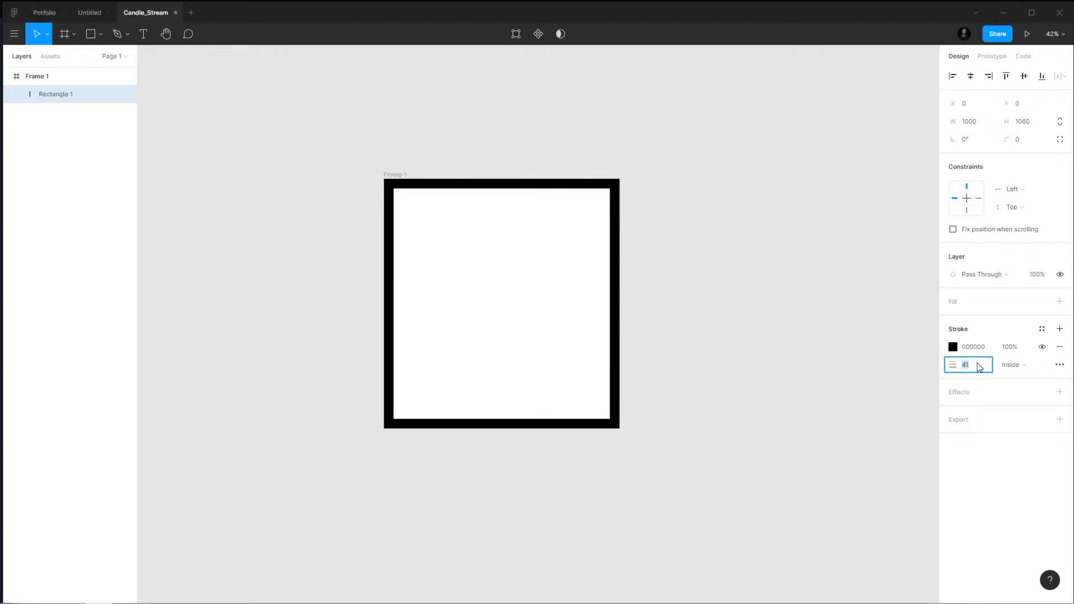
{"action": "key", "text": "Down"}
{"action": "key", "text": "Down"}
{"action": "key", "text": "Down"}
{"action": "key", "text": "Down"}
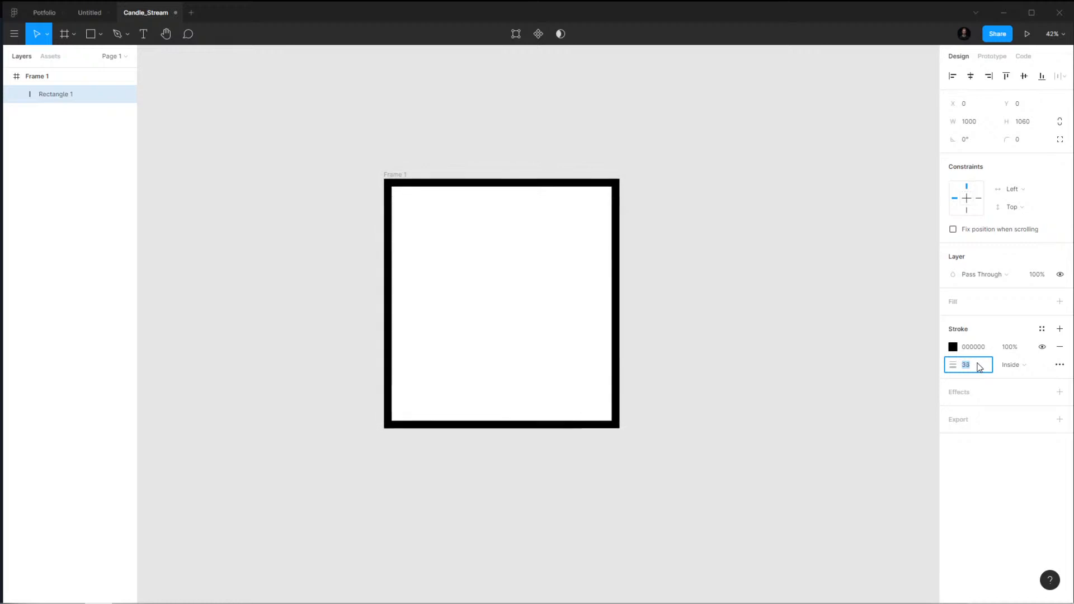
{"action": "key", "text": "Up"}
{"action": "key", "text": "Up"}
{"action": "key", "text": "Up"}
{"action": "key", "text": "Up"}
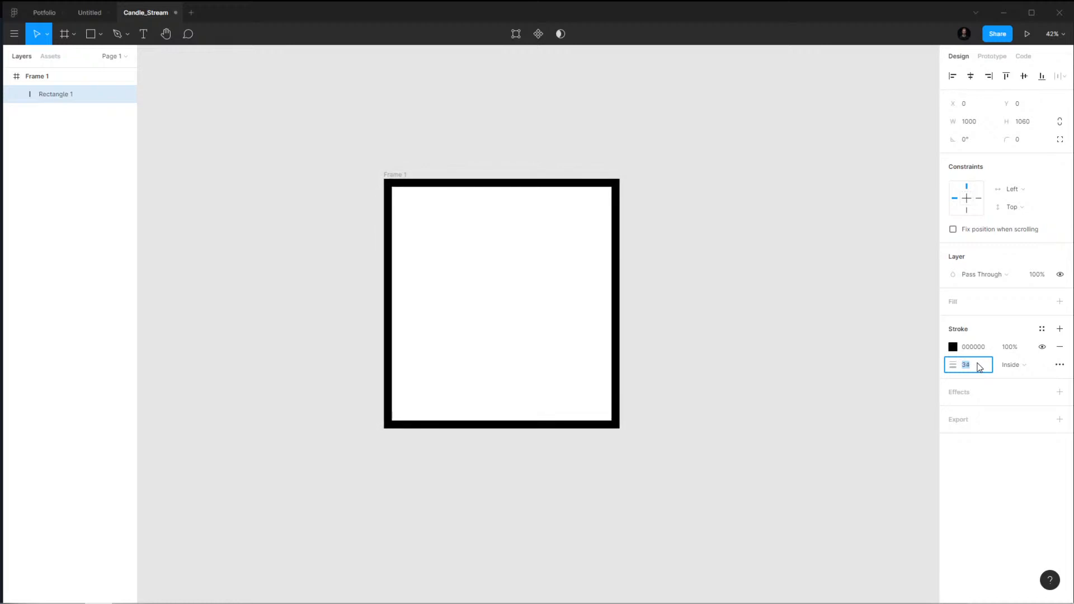
{"action": "key", "text": "Return"}
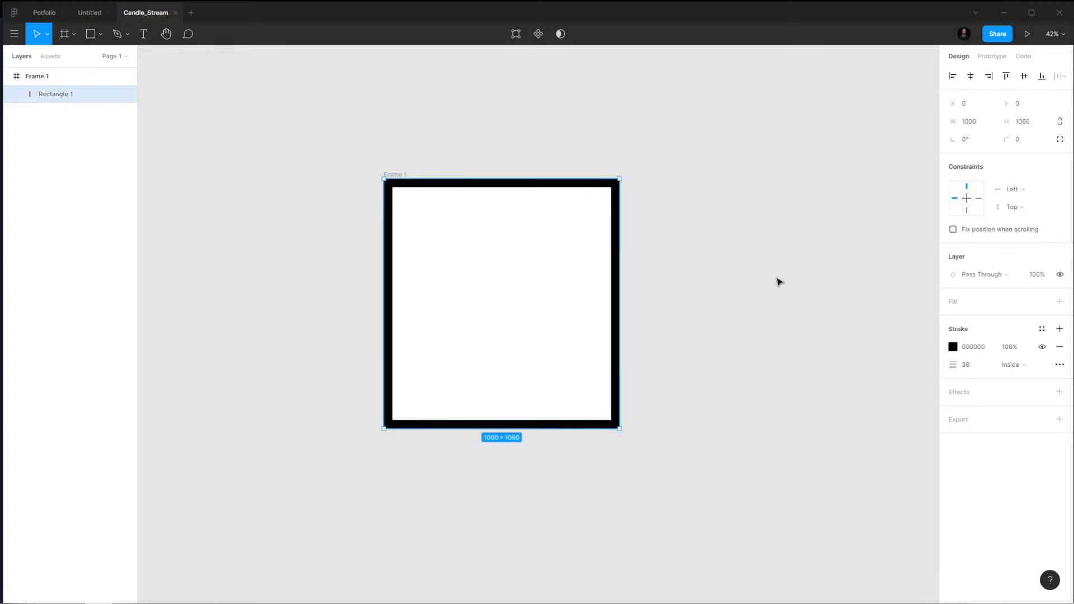
{"action": "left_click", "coordinate": [761, 266]}
{"action": "scroll", "coordinate": [743, 226], "scroll_direction": "right", "scroll_amount": 3}
{"action": "scroll", "coordinate": [608, 231], "scroll_direction": "down", "scroll_amount": 3, "text": "ctrl"}
{"action": "scroll", "coordinate": [594, 236], "scroll_direction": "up", "scroll_amount": 1}
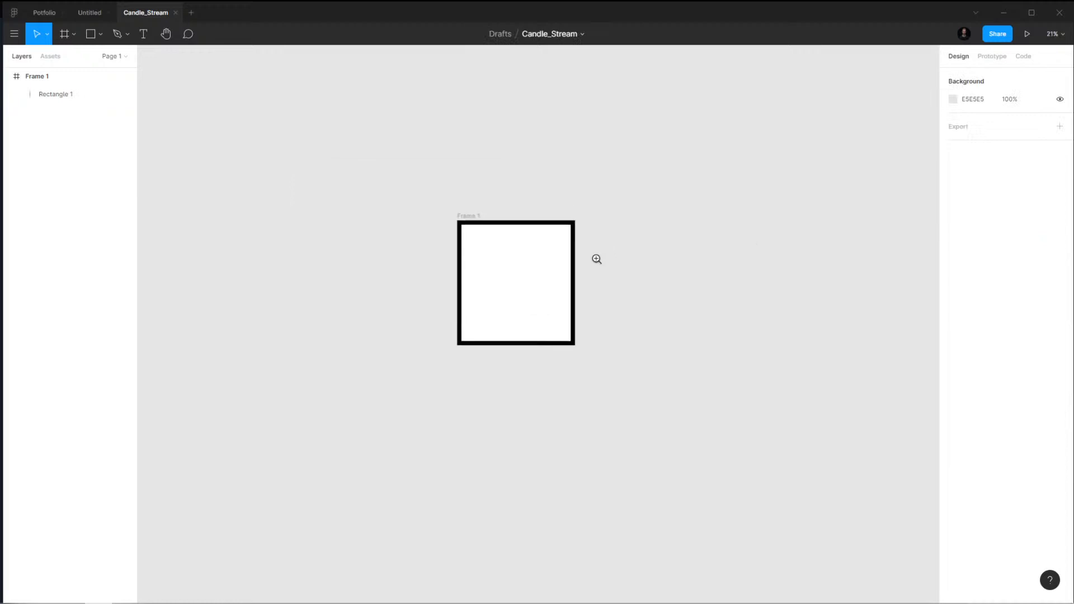
{"action": "scroll", "coordinate": [624, 269], "scroll_direction": "right", "scroll_amount": 1}
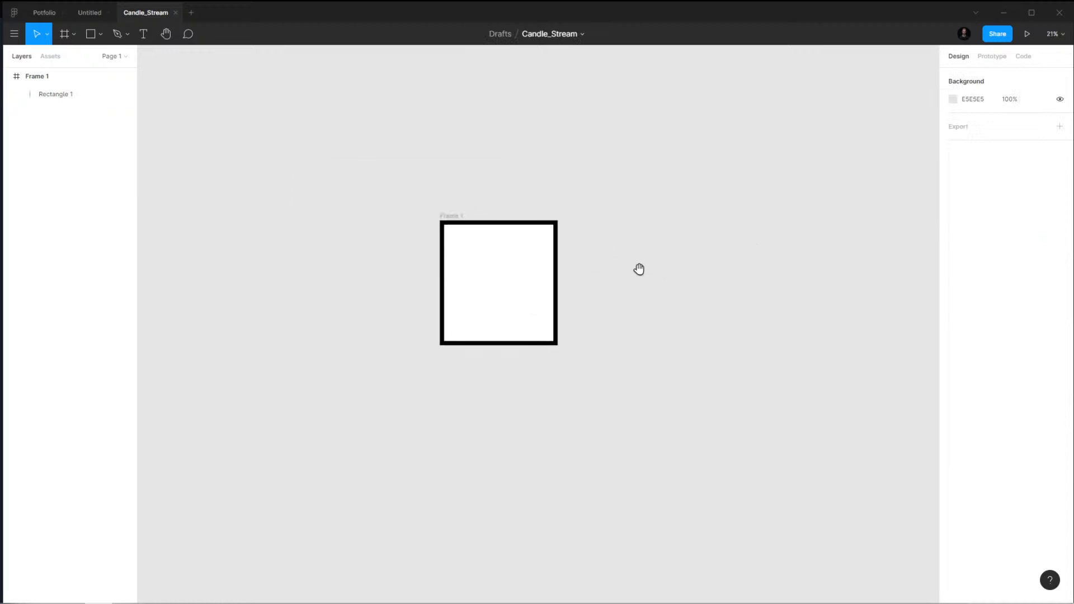
{"action": "scroll", "coordinate": [545, 271], "scroll_direction": "up", "scroll_amount": 3, "text": "ctrl"}
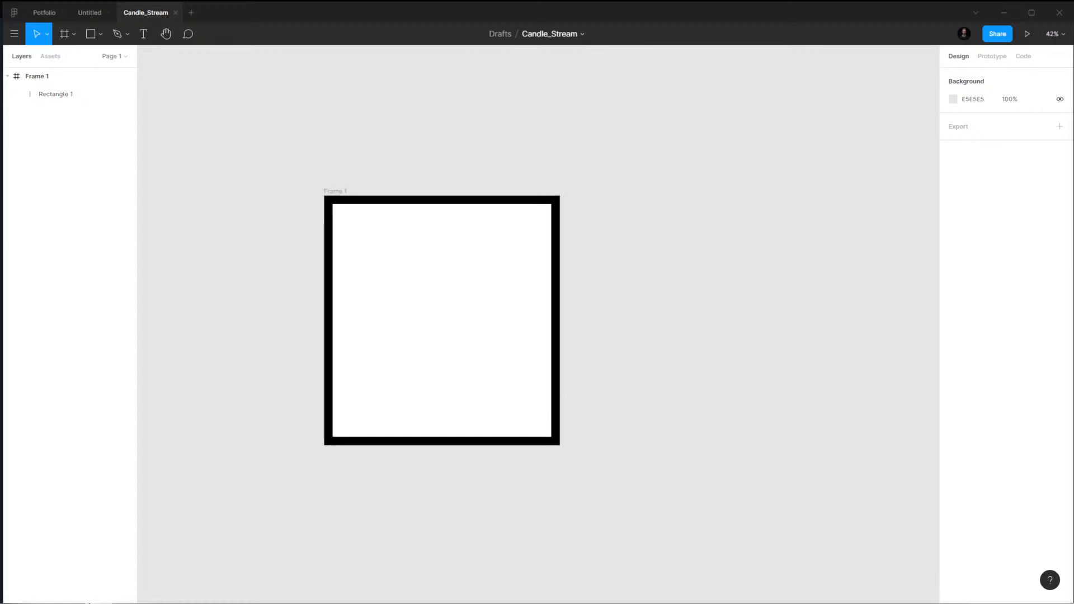
Reopen the reference photo candle.jpg and read the heading at the top of the candle label
{"action": "mouse_move", "coordinate": [106, 576]}
{"action": "left_click", "coordinate": [44, 594]}
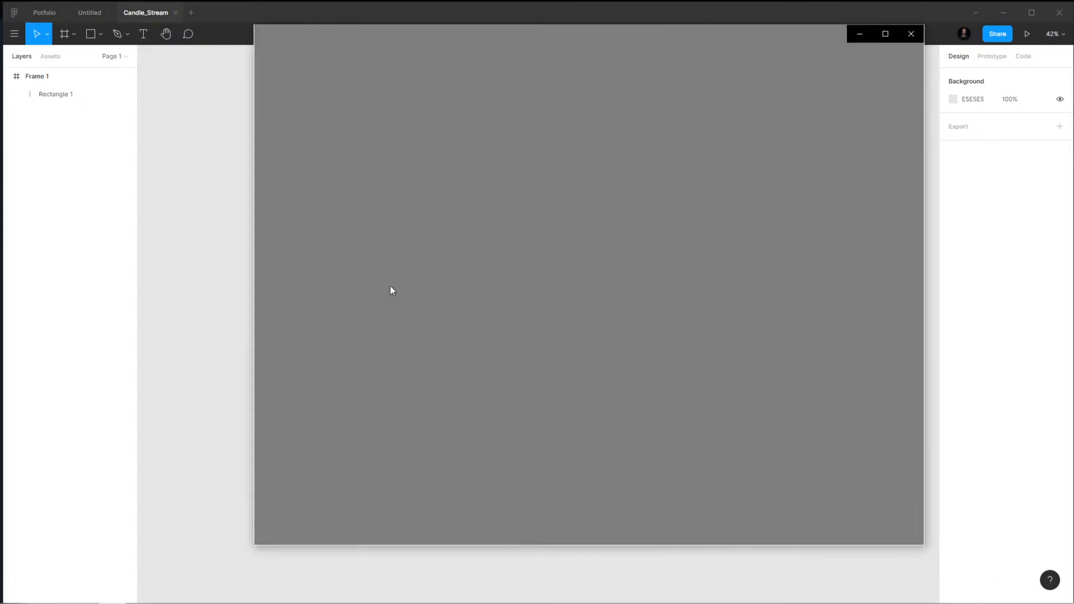
{"action": "scroll", "coordinate": [588, 263], "scroll_direction": "up", "scroll_amount": 2, "text": "ctrl"}
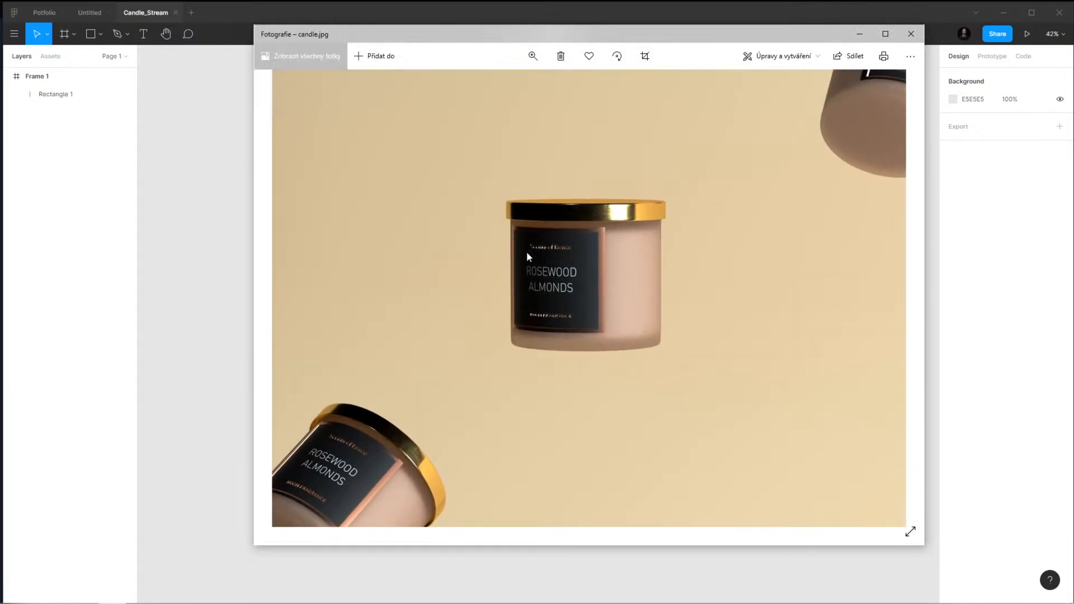
{"action": "left_click", "coordinate": [184, 264]}
Add the text "Scents of home" in the upper part of the frame and centre it horizontally
{"action": "key", "text": "t"}
{"action": "left_click", "coordinate": [424, 262]}
{"action": "type", "text": "Scen"}
{"action": "type", "text": "S"}
{"action": "type", "text": "cents of home"}
{"action": "key", "text": "Escape"}
{"action": "left_click", "coordinate": [972, 77]}
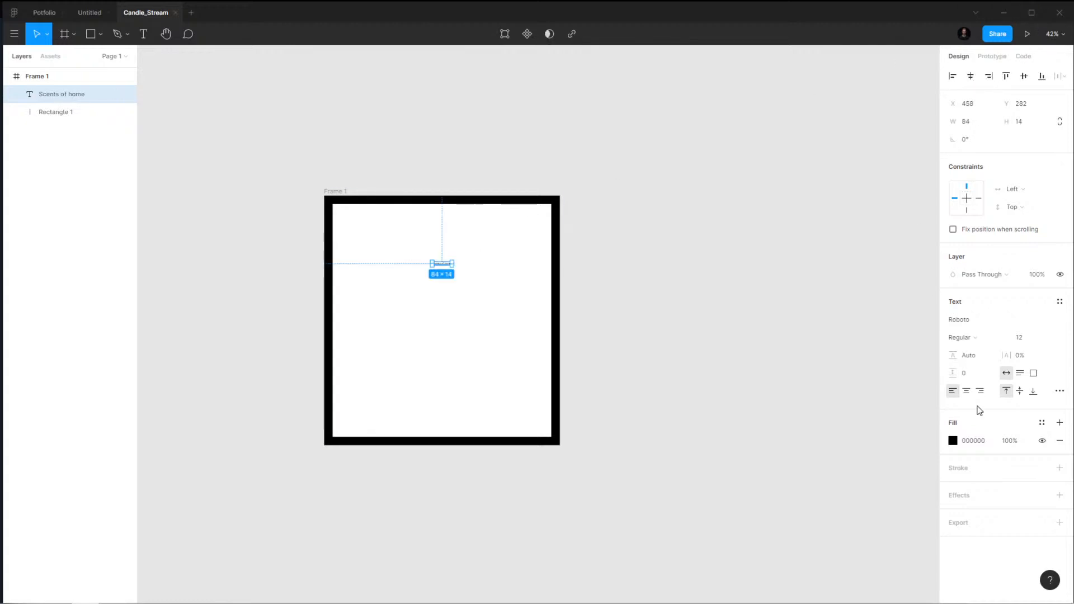
Set the text's font to New York Extra Large at size 40 and centre it horizontally in the frame
{"action": "left_click", "coordinate": [978, 328]}
{"action": "type", "text": "New York Extra Large"}
{"action": "key", "text": "Return"}
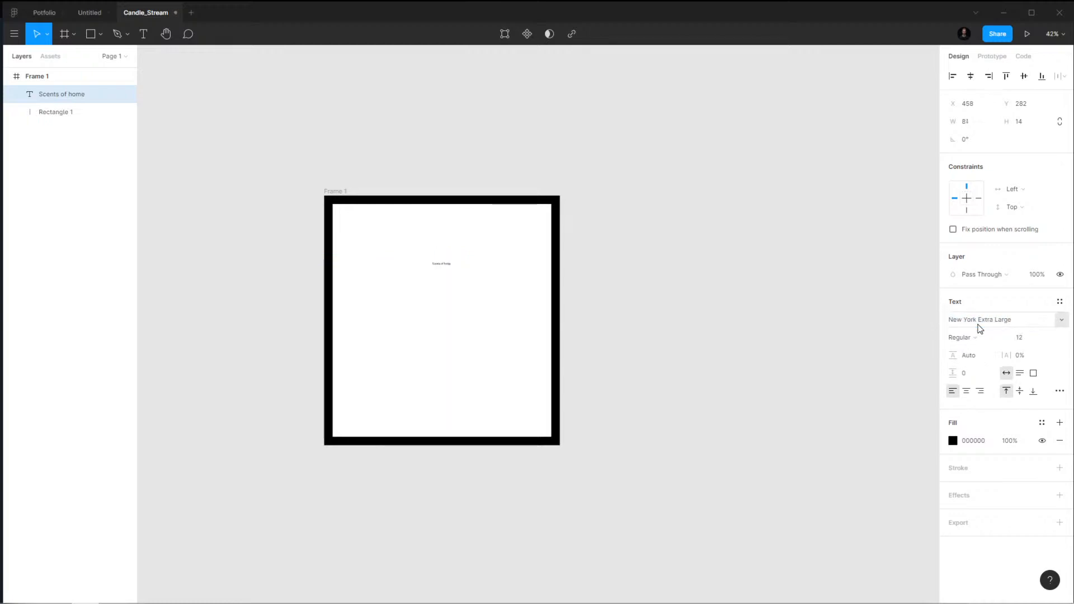
{"action": "left_click", "coordinate": [1028, 339]}
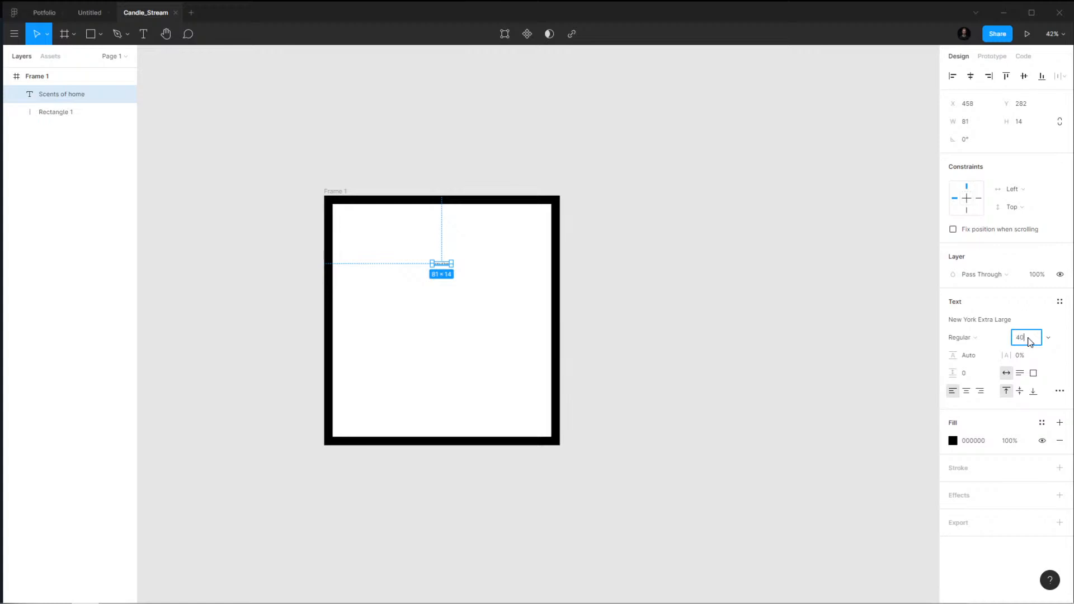
{"action": "key", "text": "Return"}
{"action": "left_click", "coordinate": [971, 75]}
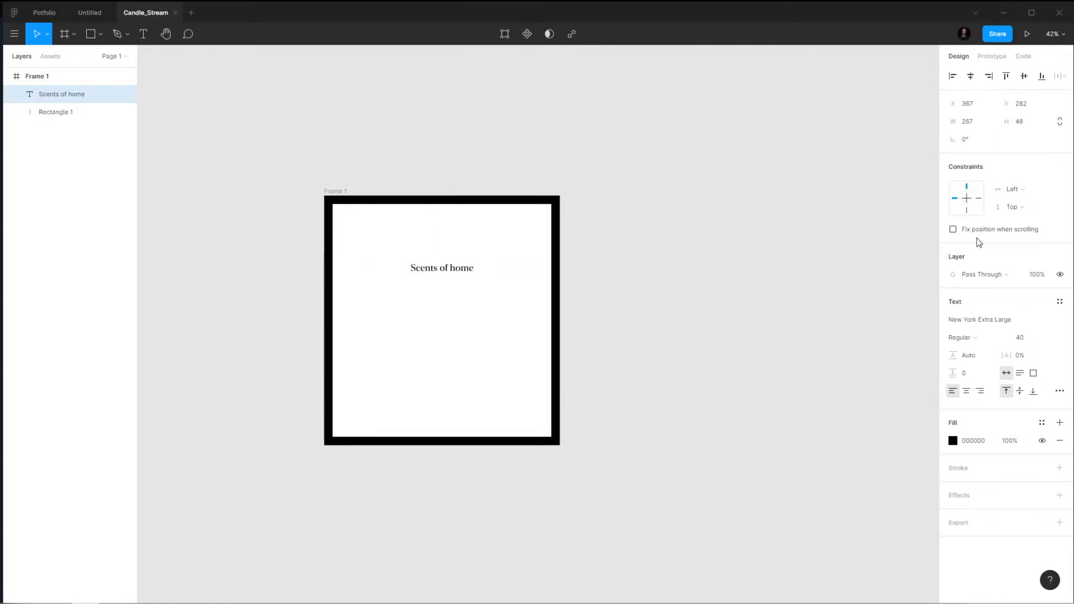
Try the Bold and Medium weights on the "Scents of home" text and settle on Semibold
{"action": "left_click", "coordinate": [996, 341]}
{"action": "left_click", "coordinate": [990, 373]}
{"action": "left_click", "coordinate": [980, 343]}
{"action": "left_click", "coordinate": [983, 356]}
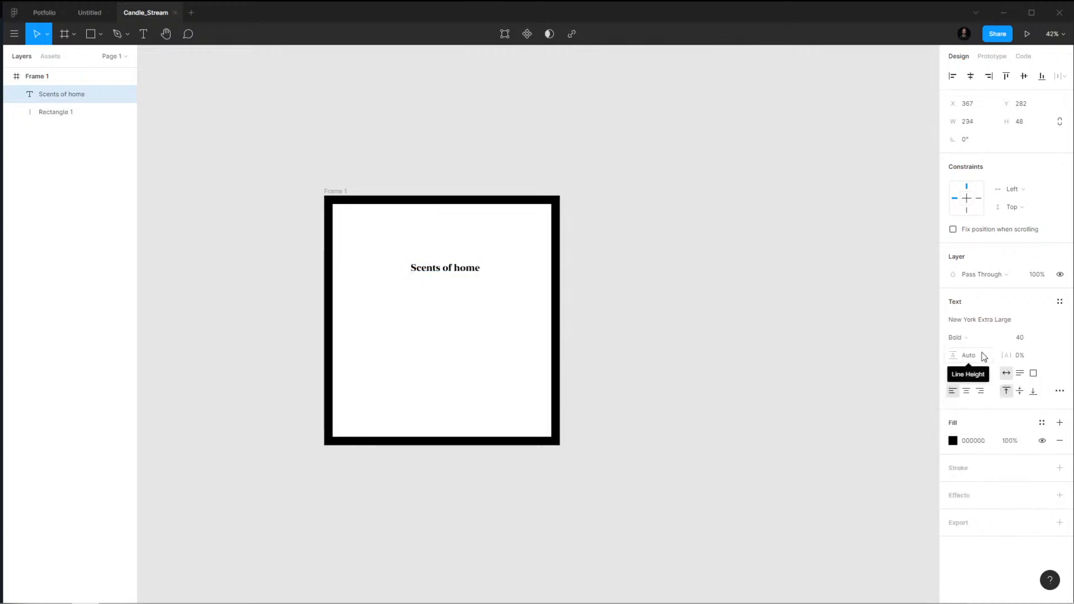
{"action": "left_click", "coordinate": [977, 355]}
{"action": "left_click", "coordinate": [974, 341]}
{"action": "left_click", "coordinate": [975, 337]}
{"action": "left_click", "coordinate": [978, 339]}
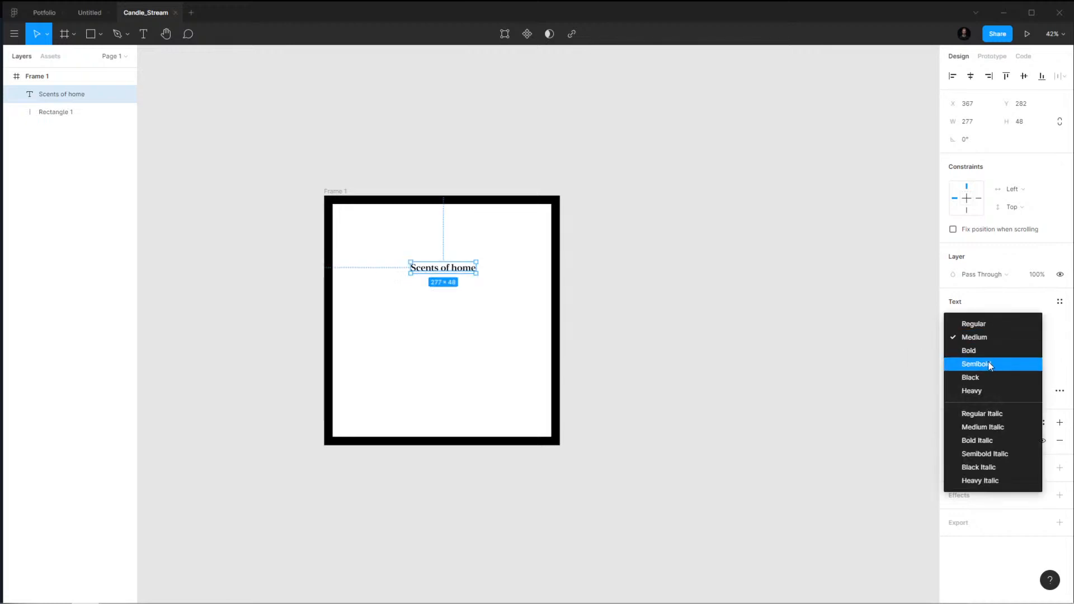
{"action": "left_click", "coordinate": [986, 363]}
Increase the "Scents of home" text to size 56 and recentre it horizontally in the frame
{"action": "left_click", "coordinate": [1033, 340]}
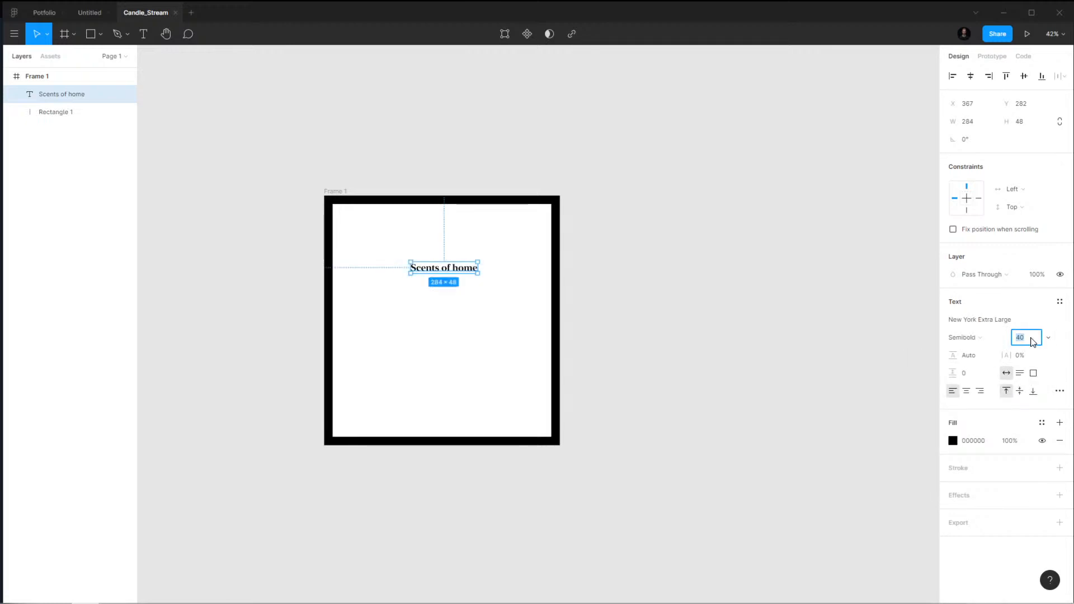
{"action": "type", "text": "56"}
{"action": "key", "text": "Return"}
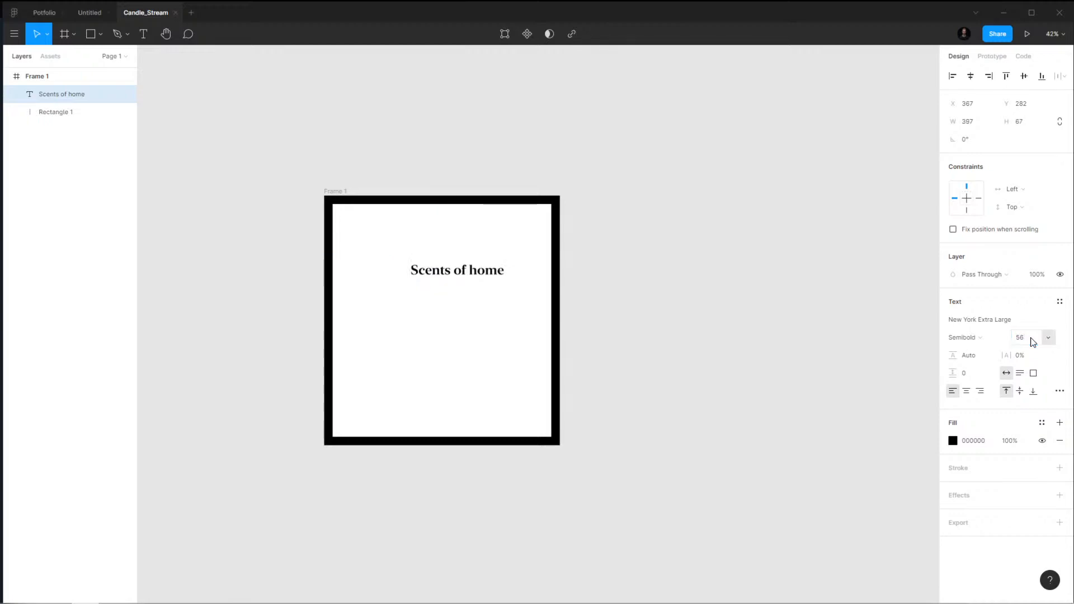
{"action": "left_click", "coordinate": [971, 76]}
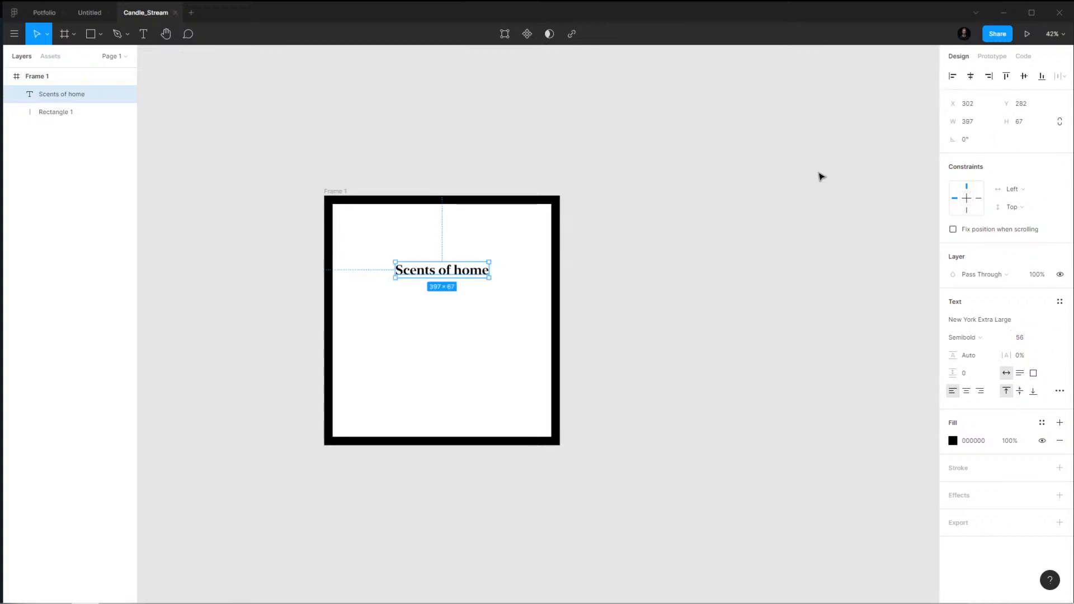
Move the "Scents of home" text up to Y 128, try size 64, and set its size to 60
{"action": "left_click_drag", "start_coordinate": [467, 270], "coordinate": [480, 229]}
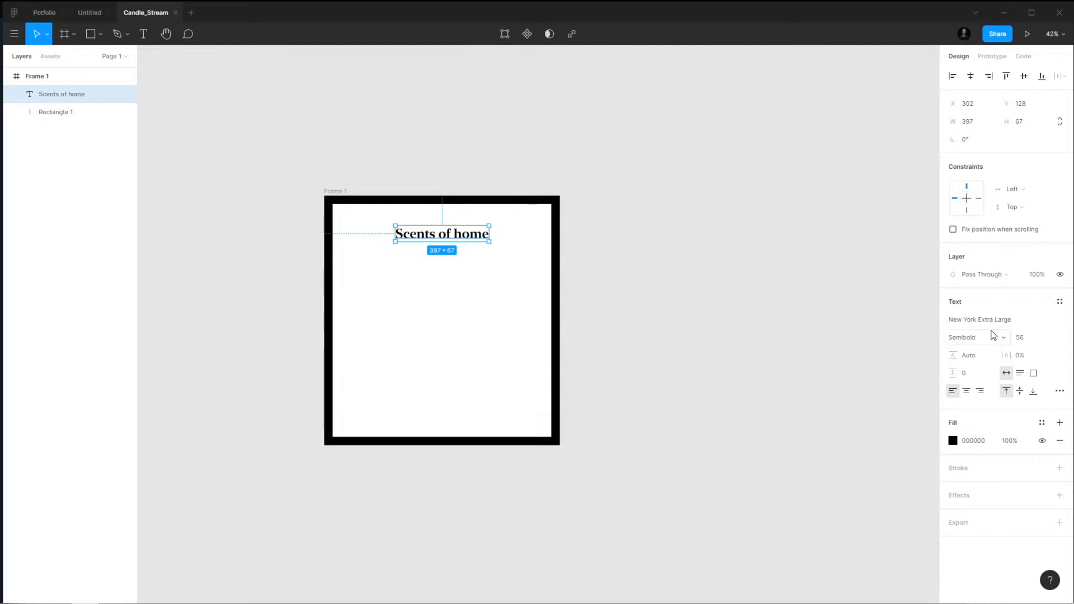
{"action": "left_click", "coordinate": [1020, 337]}
{"action": "type", "text": "64"}
{"action": "key", "text": "Return"}
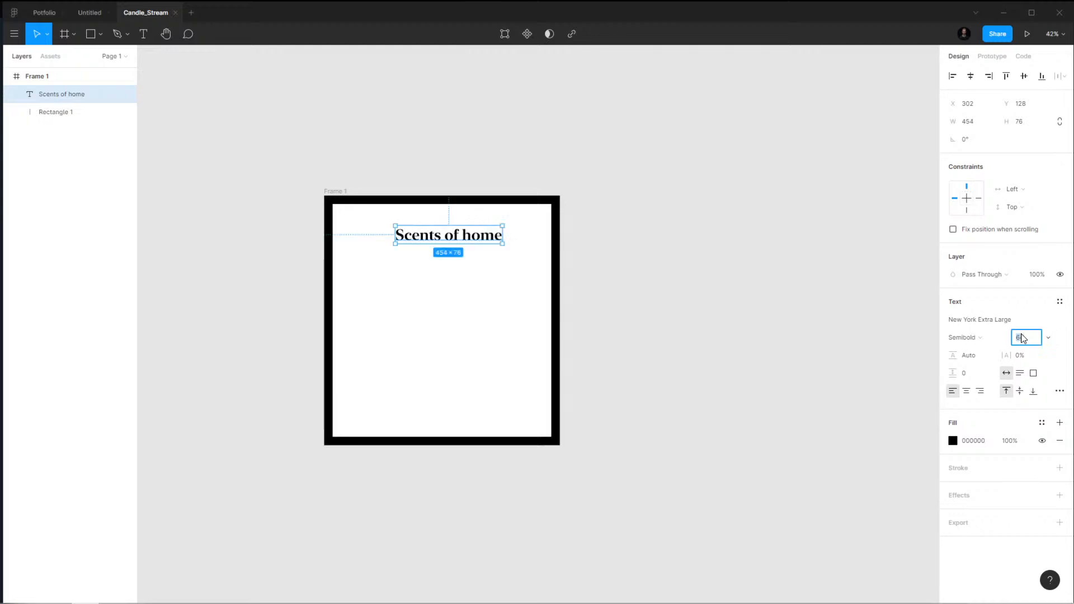
{"action": "type", "text": "60"}
{"action": "key", "text": "Return"}
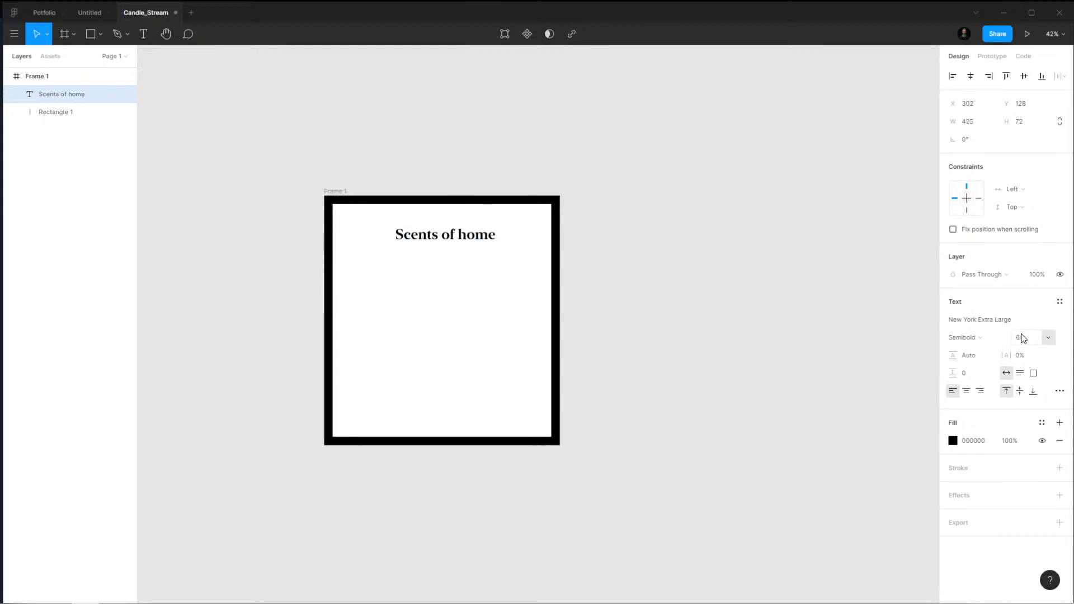
Centre the "Scents of home" heading horizontally with centre-aligned text, and copy it lower in the frame at Y 801
{"action": "left_click", "coordinate": [971, 76]}
{"action": "left_click", "coordinate": [967, 392]}
{"action": "left_click_drag", "start_coordinate": [488, 241], "coordinate": [470, 398]}
Replace the copied heading's text with "ROOM FRAGRANCE"
{"action": "double_click", "coordinate": [470, 395]}
{"action": "type", "text": "Sce"}
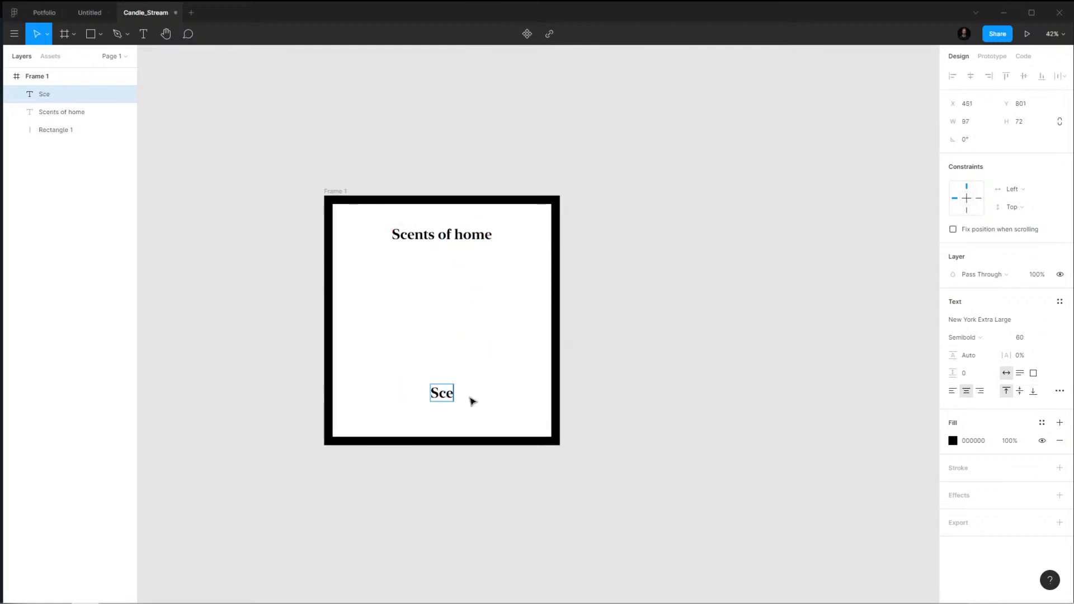
{"action": "key", "text": "ctrl+a"}
{"action": "key", "text": "BackSpace"}
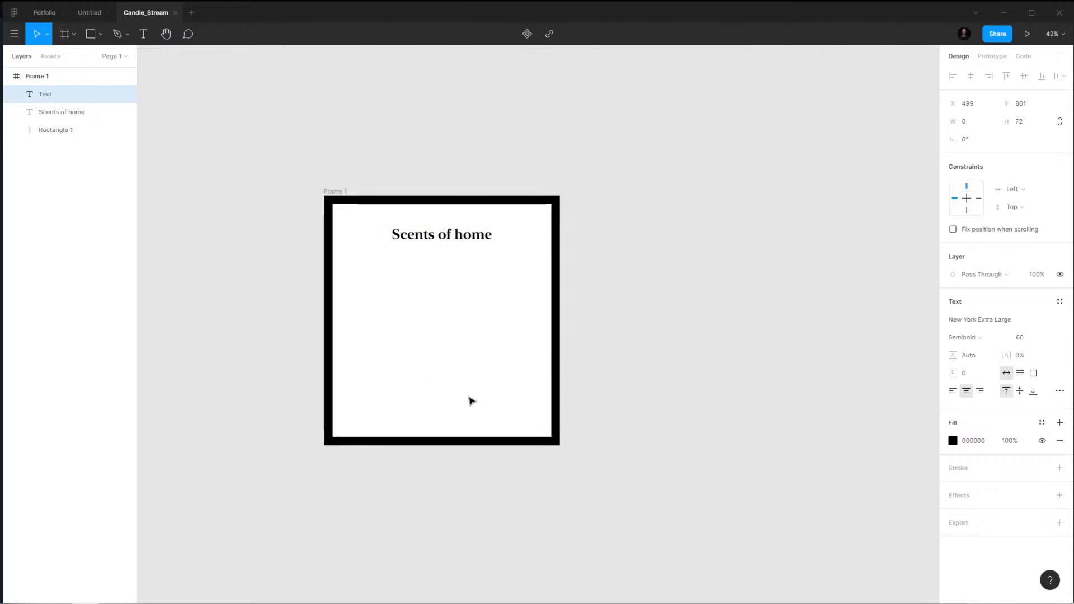
{"action": "type", "text": "ROOM"}
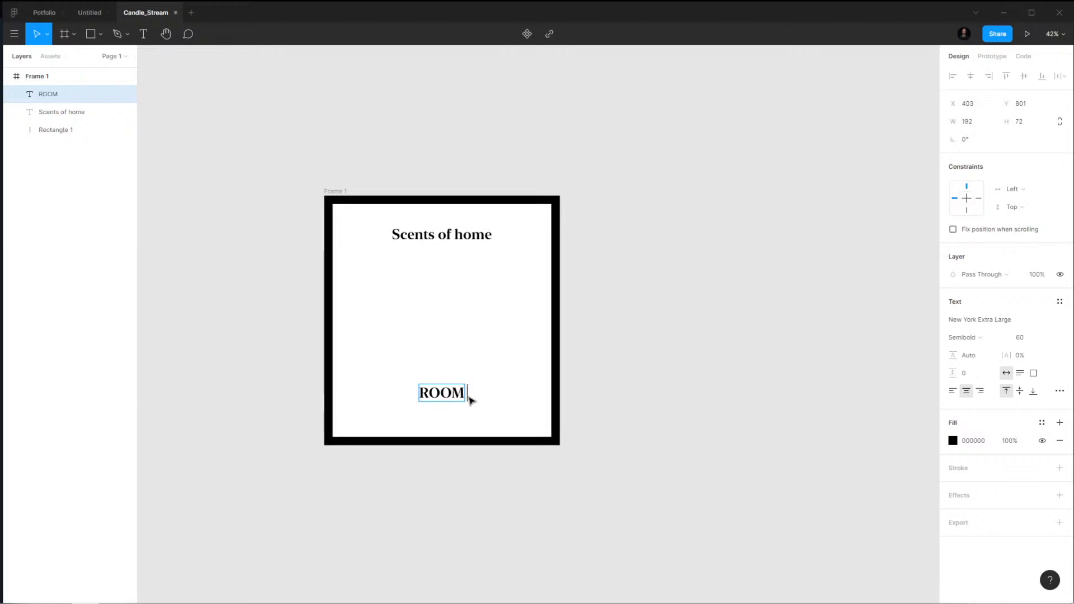
{"action": "type", "text": " FRAGRANCE"}
{"action": "key", "text": "Escape"}
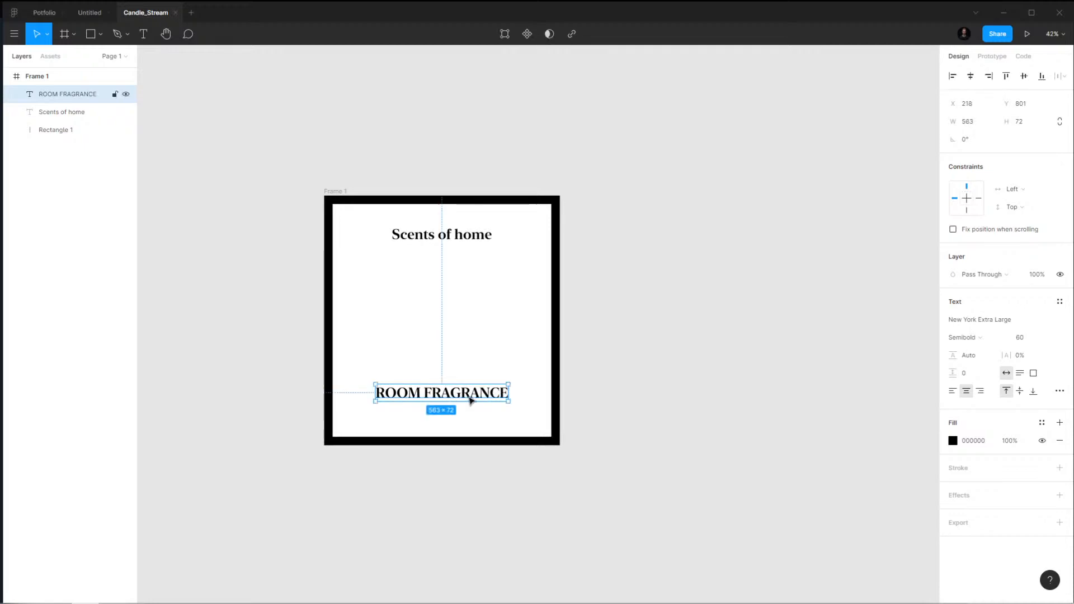
Set the "ROOM FRAGRANCE" text's letter case to uppercase and reduce its size to 40
{"action": "left_click", "coordinate": [1060, 390]}
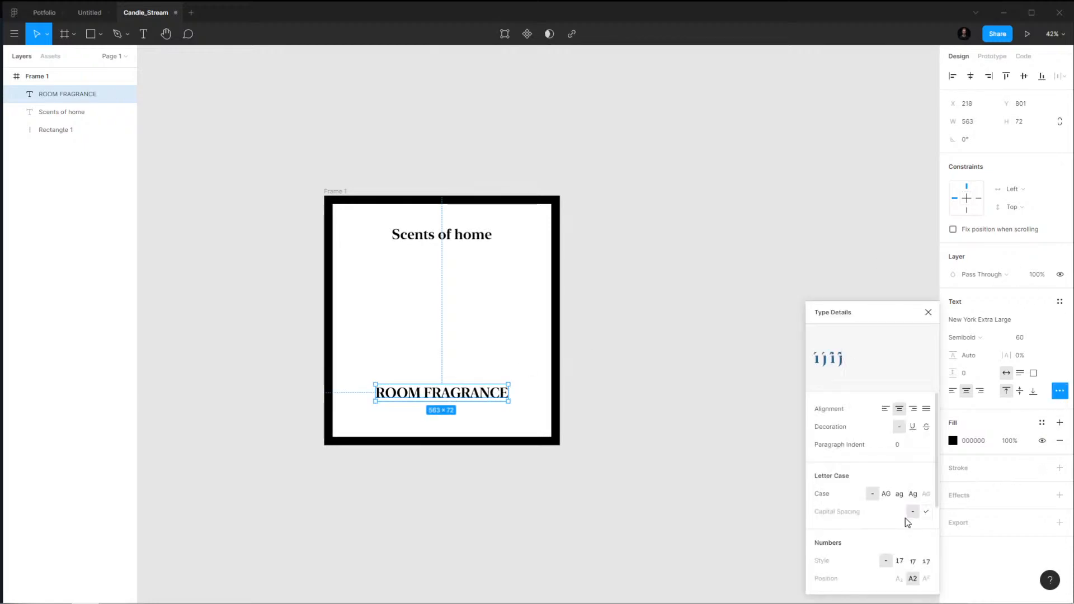
{"action": "left_click", "coordinate": [1026, 339]}
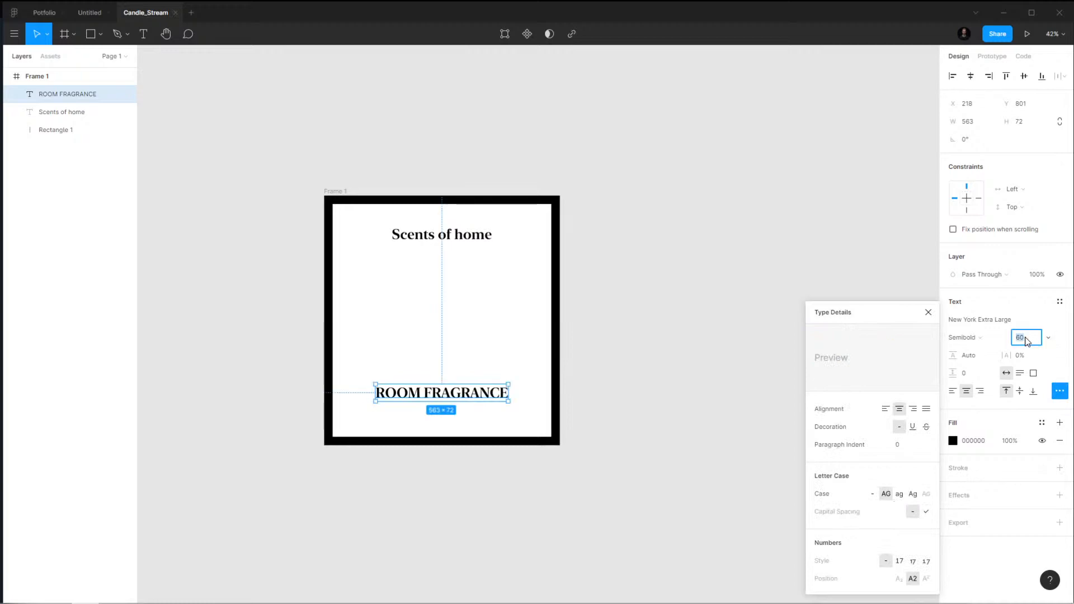
{"action": "key", "text": "Return"}
Reduce the "ROOM FRAGRANCE" text to size 36, centre it horizontally and move it down to Y 891
{"action": "left_click", "coordinate": [1027, 339]}
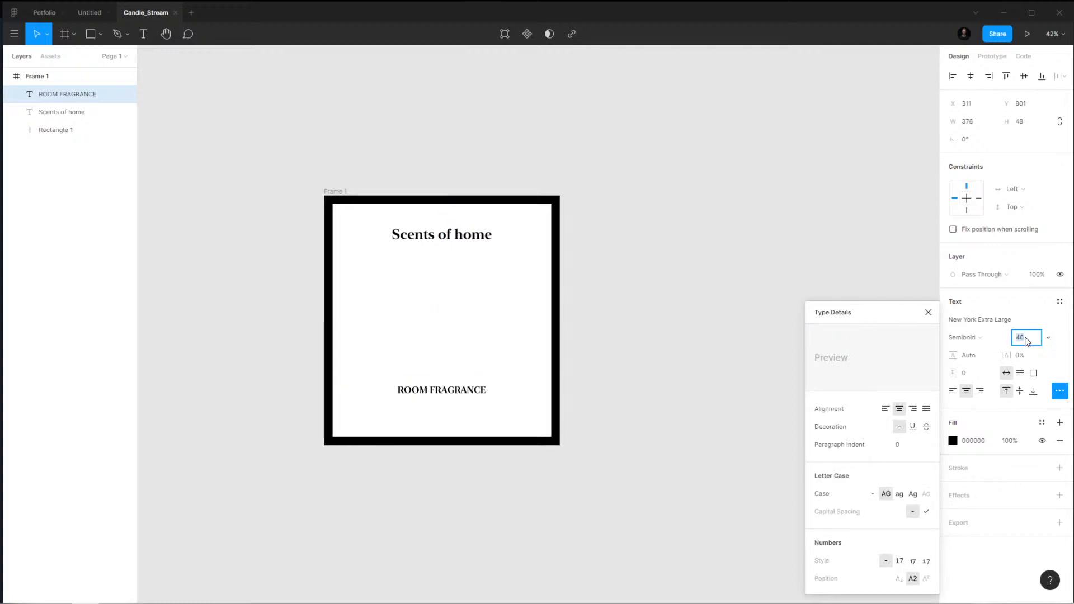
{"action": "type", "text": "56"}
{"action": "type", "text": "36"}
{"action": "key", "text": "Return"}
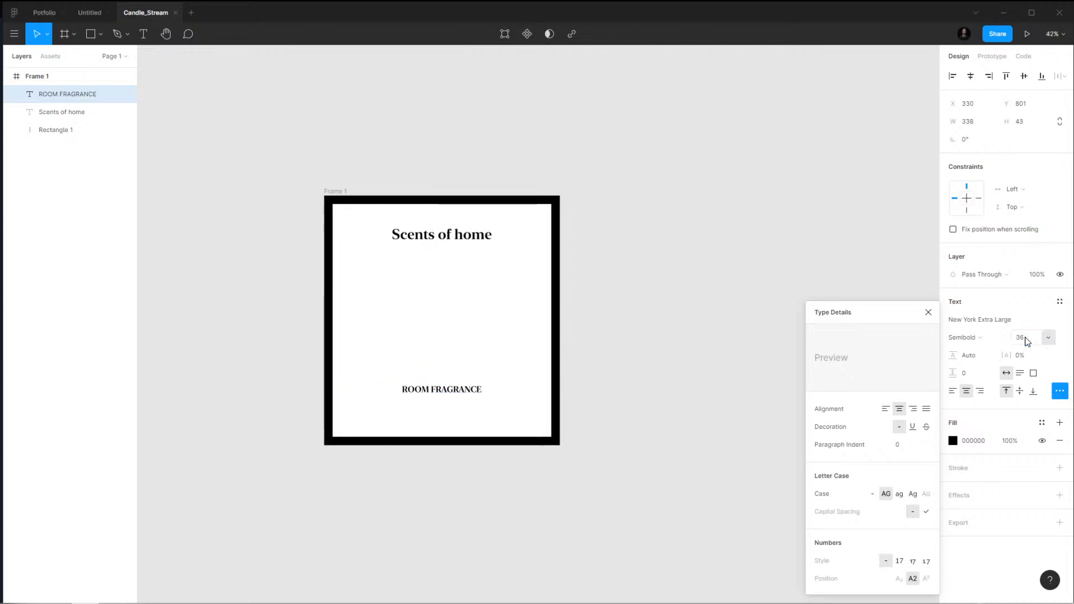
{"action": "left_click", "coordinate": [969, 77]}
{"action": "left_click_drag", "start_coordinate": [458, 391], "coordinate": [458, 414]}
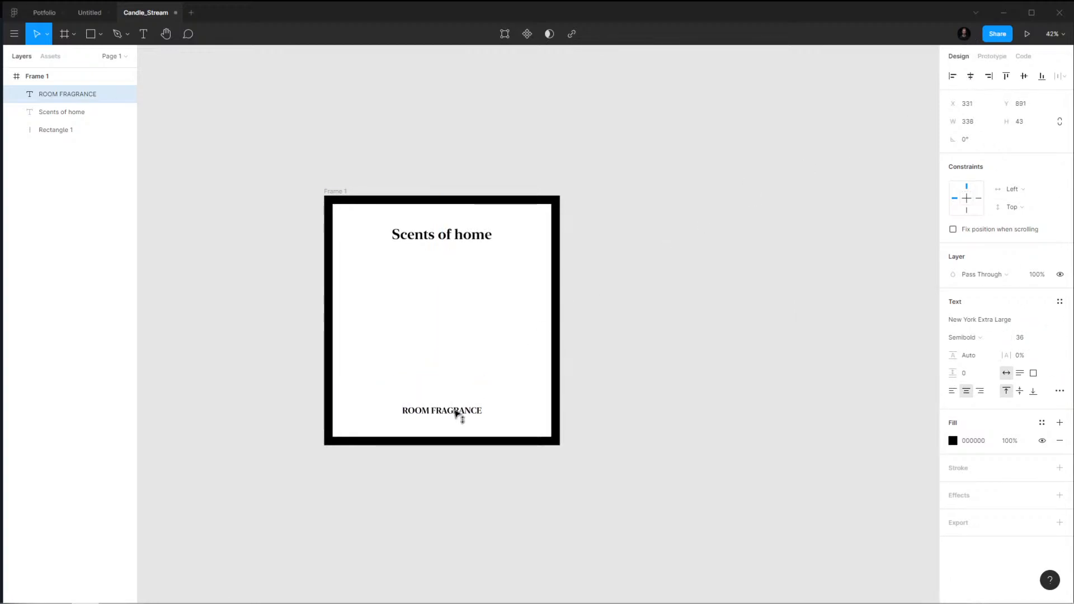
Draw a small closed four-point diamond with the Pen tool above the "ROOM FRAGRANCE" text
{"action": "key", "text": "ctrl+equal"}
{"action": "key", "text": "p"}
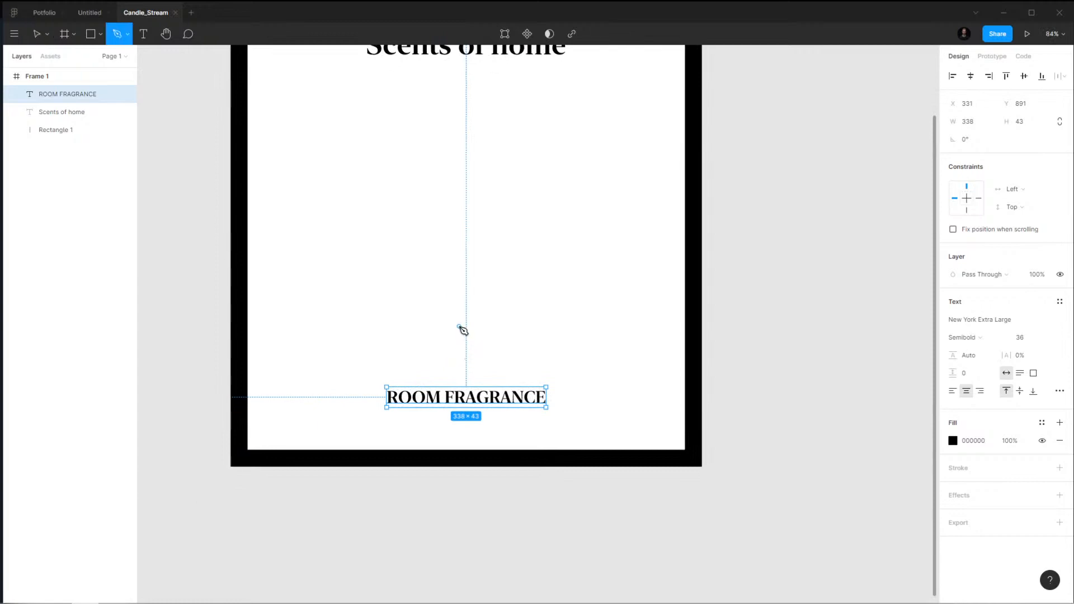
{"action": "left_click", "coordinate": [459, 327]}
{"action": "left_click", "coordinate": [453, 341]}
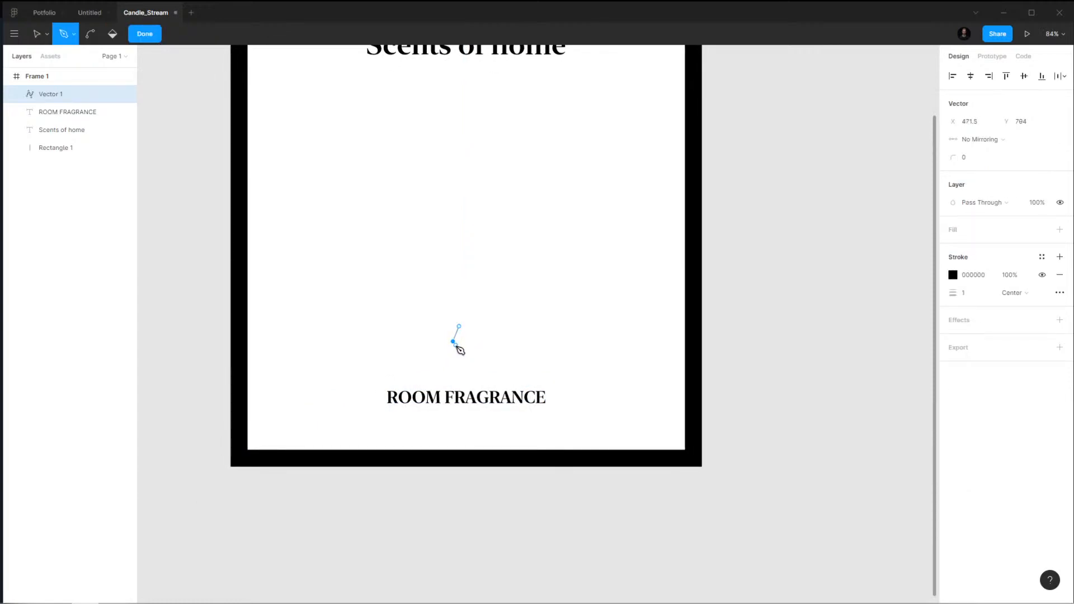
{"action": "left_click", "coordinate": [459, 354]}
{"action": "left_click", "coordinate": [467, 341]}
{"action": "left_click", "coordinate": [459, 326]}
{"action": "key", "text": "Escape"}
Even out the diamond by moving its right point in to X 497.5 and lowering its top point to Y 766
{"action": "scroll", "coordinate": [473, 347], "scroll_direction": "up", "scroll_amount": 5, "text": "ctrl"}
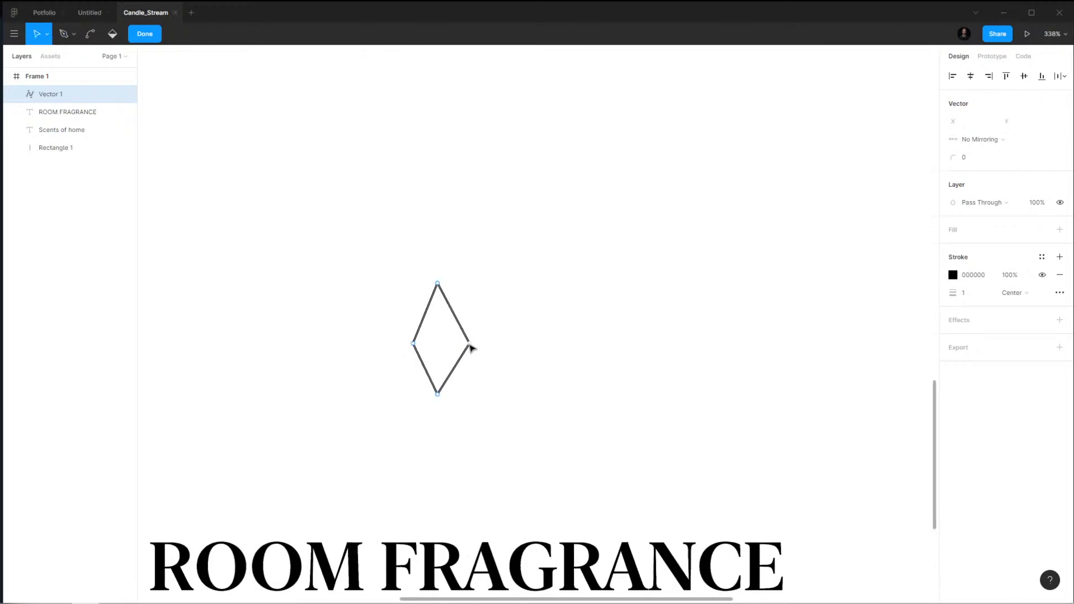
{"action": "left_click_drag", "start_coordinate": [470, 345], "coordinate": [463, 345]}
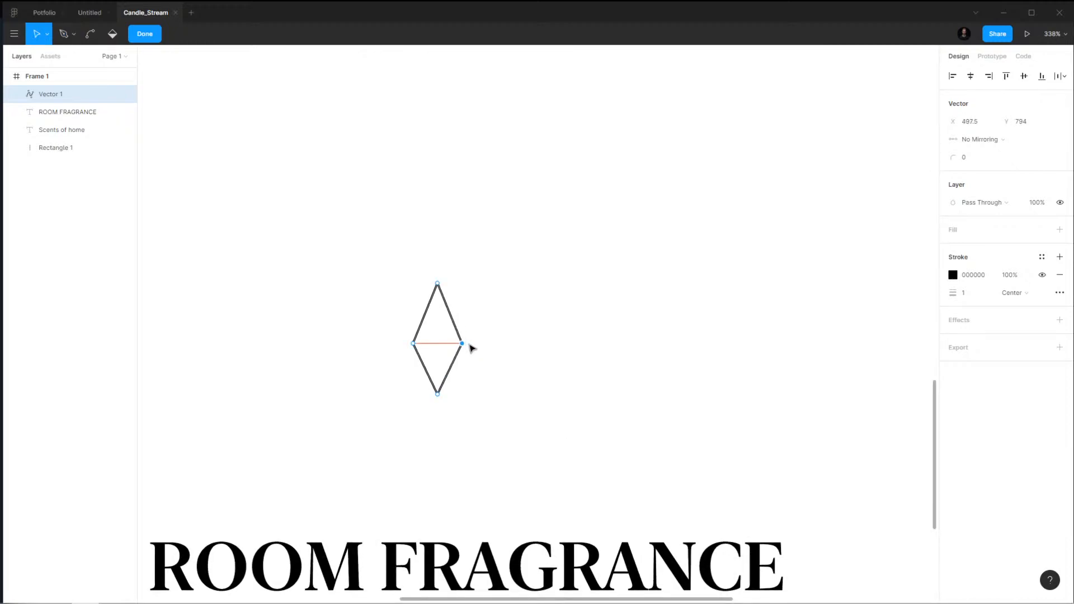
{"action": "left_click_drag", "start_coordinate": [356, 235], "coordinate": [511, 327]}
{"action": "key", "text": "Down"}
{"action": "key", "text": "Down"}
{"action": "key", "text": "Down"}
{"action": "key", "text": "Down"}
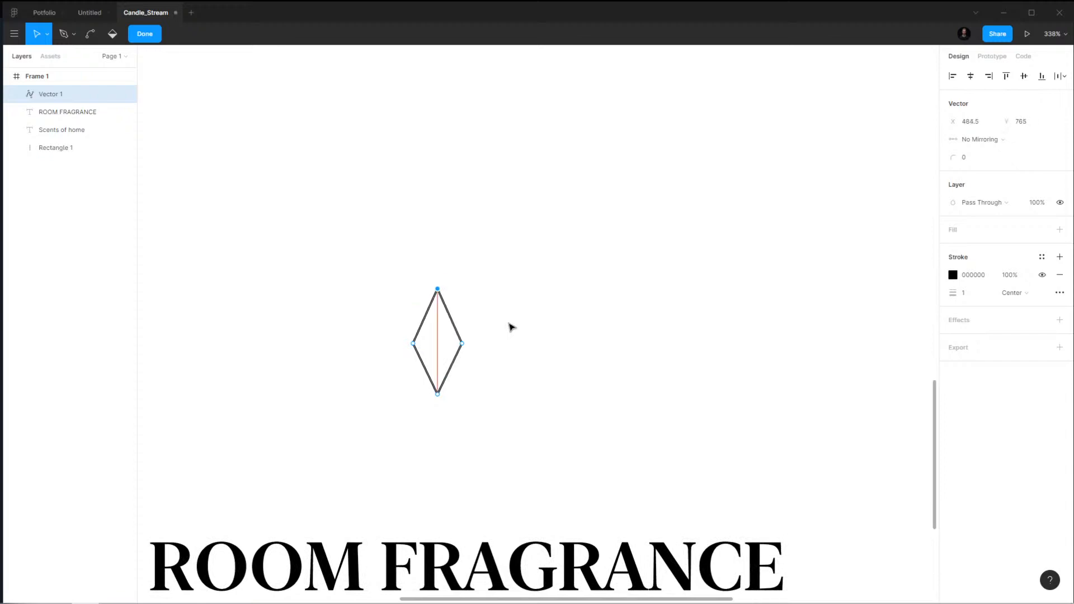
{"action": "key", "text": "Escape"}
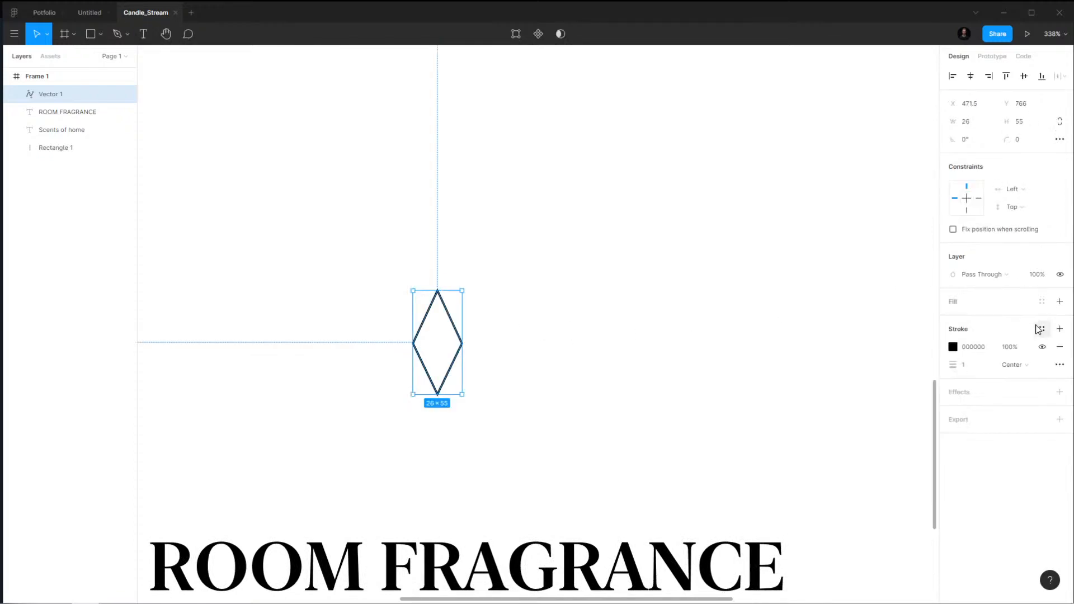
Remove the diamond's stroke and give it a solid black 000000 fill
{"action": "left_click", "coordinate": [1060, 347]}
{"action": "left_click", "coordinate": [1060, 302]}
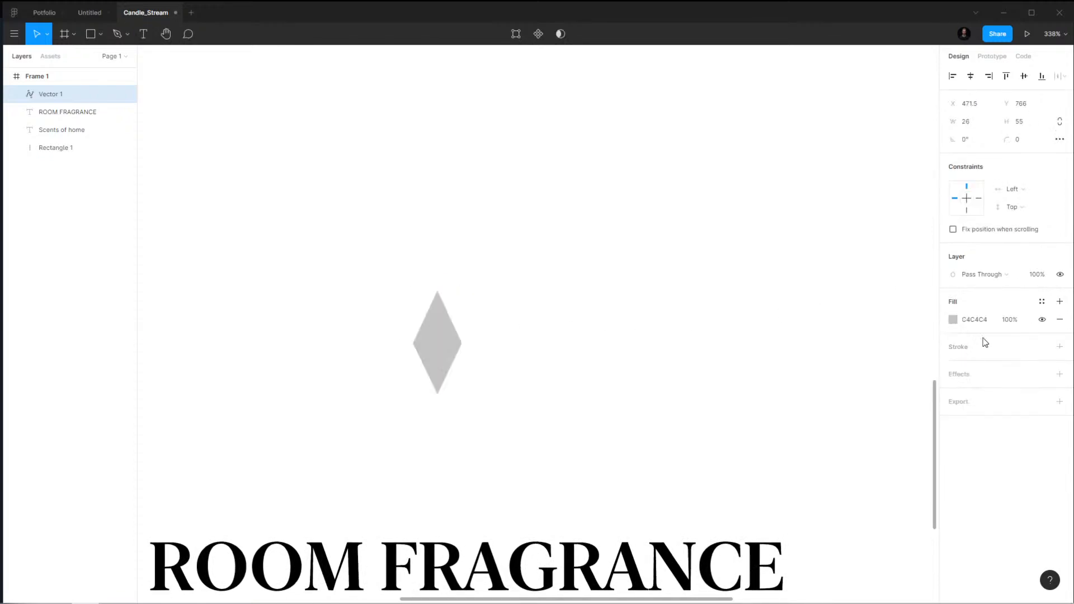
{"action": "left_click", "coordinate": [952, 320]}
{"action": "left_click_drag", "start_coordinate": [887, 360], "coordinate": [803, 460]}
{"action": "left_click", "coordinate": [571, 396]}
Move the diamond down closer to "ROOM FRAGRANCE" and scale it about its centre to 23 by 49
{"action": "scroll", "coordinate": [546, 389], "scroll_direction": "down", "scroll_amount": 6, "text": "ctrl"}
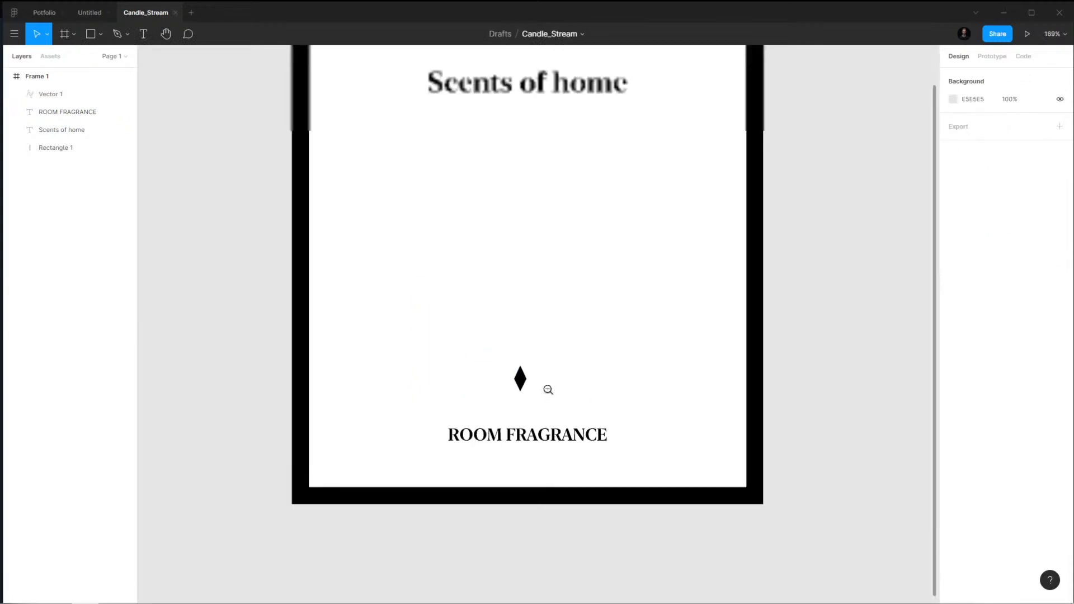
{"action": "scroll", "coordinate": [523, 350], "scroll_direction": "up", "scroll_amount": 2, "text": "ctrl"}
{"action": "left_click_drag", "start_coordinate": [505, 352], "coordinate": [506, 374]}
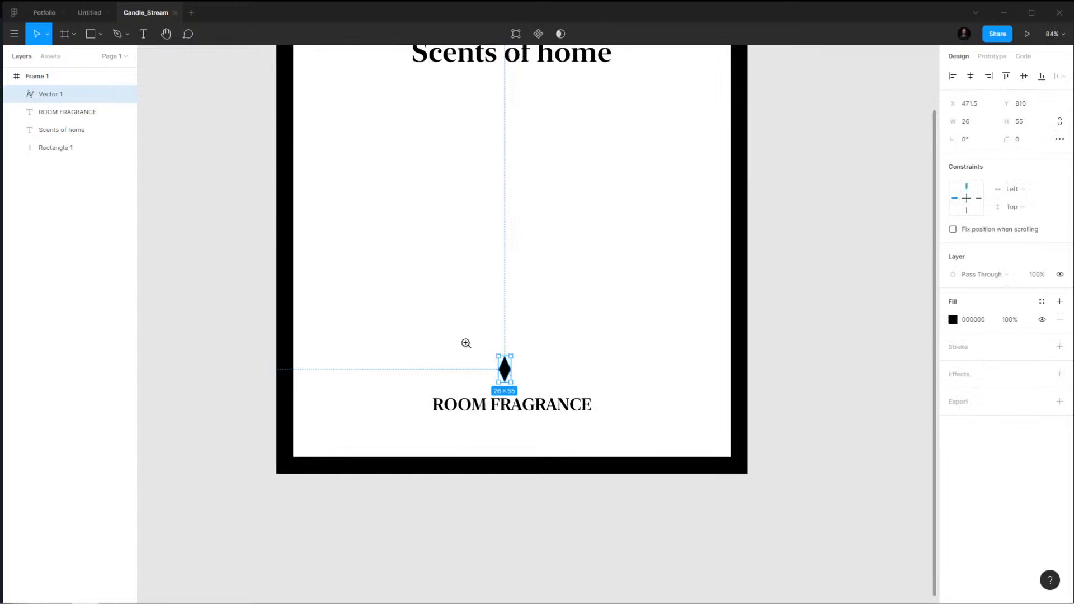
{"action": "scroll", "coordinate": [503, 351], "scroll_direction": "up", "scroll_amount": 2, "text": "ctrl"}
{"action": "left_click_drag", "start_coordinate": [521, 363], "coordinate": [520, 366], "text": "alt"}
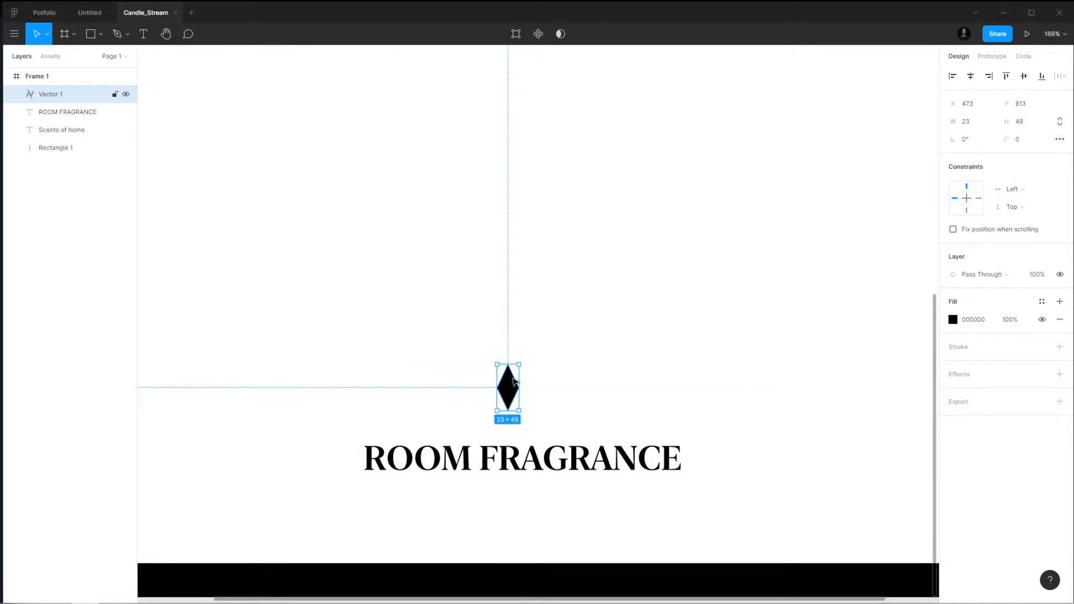
{"action": "scroll", "coordinate": [515, 367], "scroll_direction": "down", "scroll_amount": 4, "text": "ctrl"}
{"action": "left_click", "coordinate": [671, 347]}
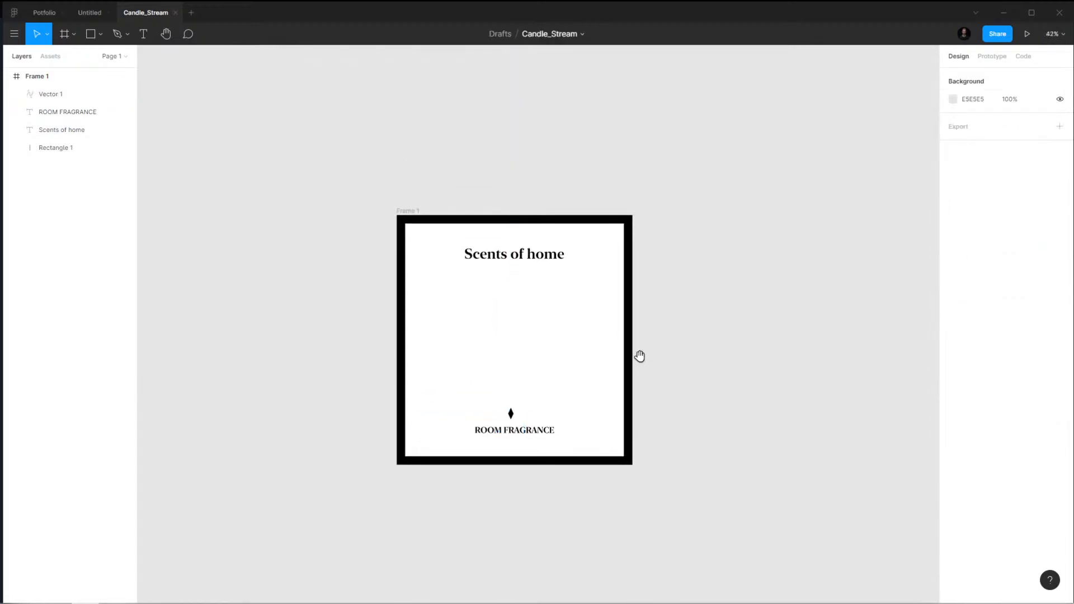
Duplicate the whole label frame to the right at X 1194, level with the original
{"action": "middle_click_drag", "start_coordinate": [639, 358], "coordinate": [653, 347]}
{"action": "left_click", "coordinate": [422, 201]}
{"action": "left_click_drag", "start_coordinate": [422, 200], "coordinate": [744, 200], "text": "alt"}
{"action": "middle_click_drag", "start_coordinate": [759, 159], "coordinate": [538, 158]}
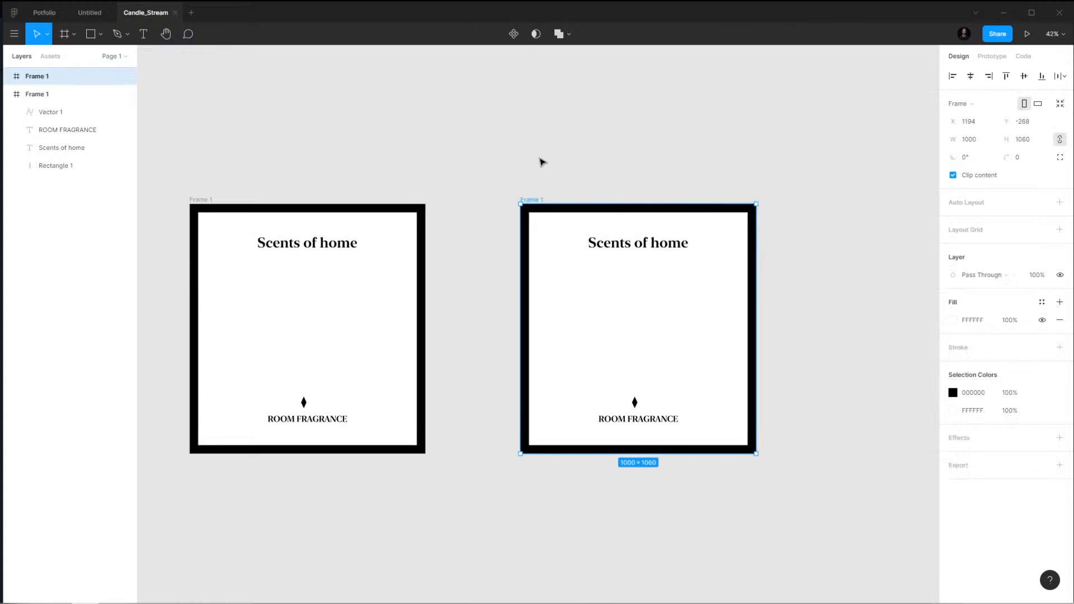
Switch to the Photos app and examine the jar label's product name and lettering in the reference picture candle.jpg
{"action": "mouse_move", "coordinate": [118, 601]}
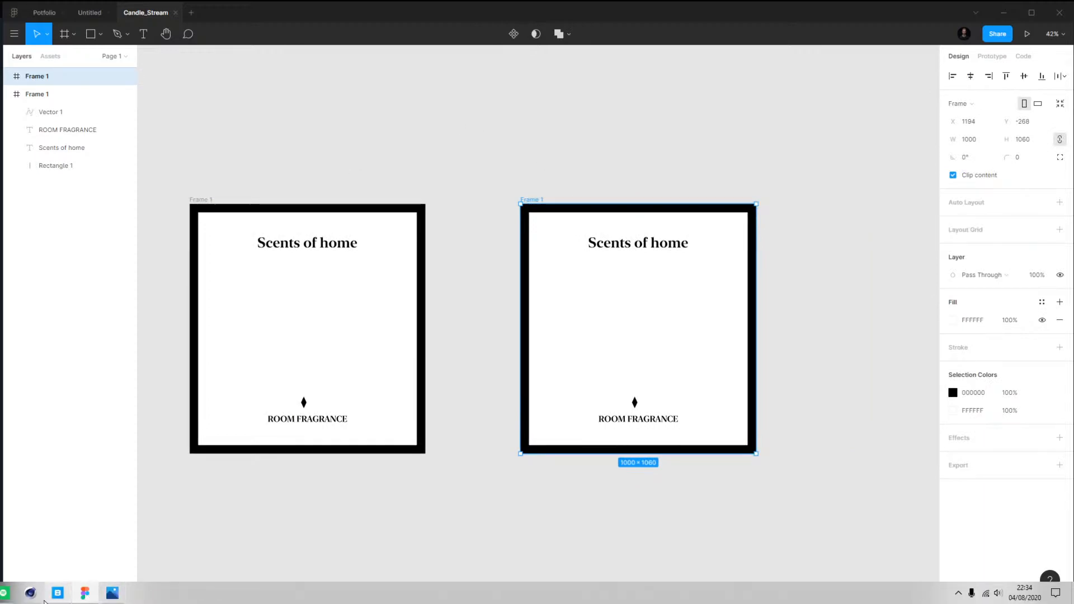
{"action": "left_click", "coordinate": [114, 595]}
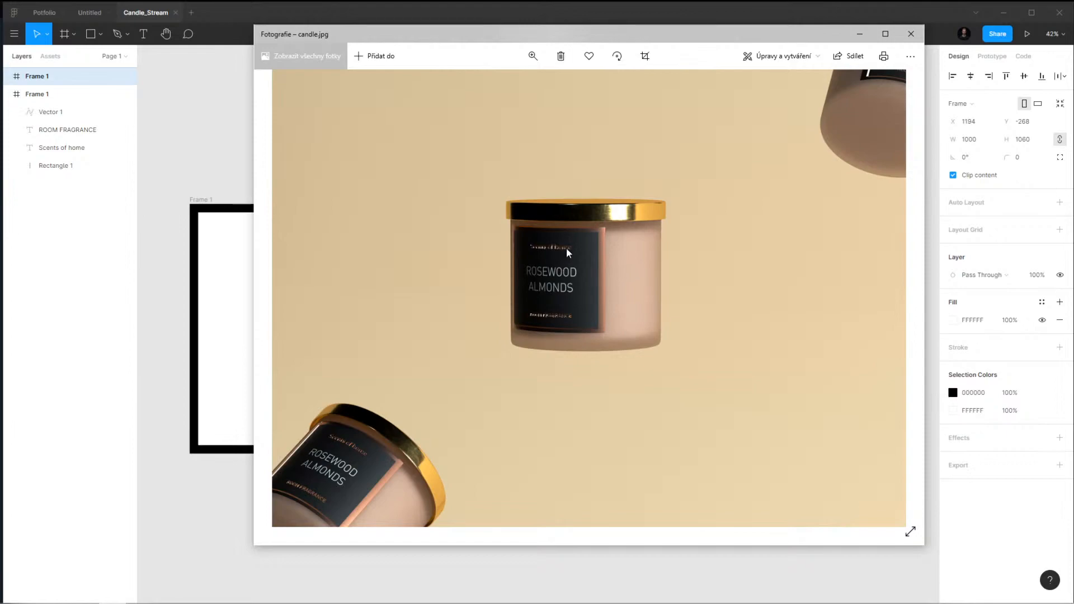
{"action": "scroll", "coordinate": [566, 248], "scroll_direction": "down", "scroll_amount": 3}
{"action": "scroll", "coordinate": [578, 252], "scroll_direction": "up", "scroll_amount": 3}
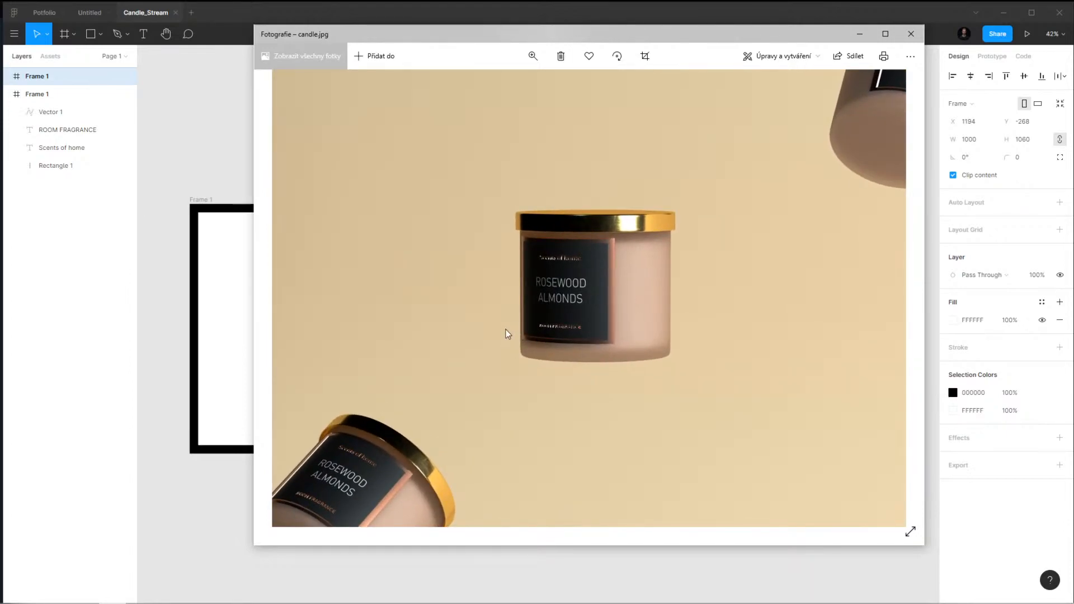
{"action": "left_click", "coordinate": [861, 35]}
Add the text "ROSEWOOD ALMONDS" on two lines in the middle of the duplicated frame
{"action": "left_click", "coordinate": [636, 176]}
{"action": "key", "text": "t"}
{"action": "left_click", "coordinate": [610, 322]}
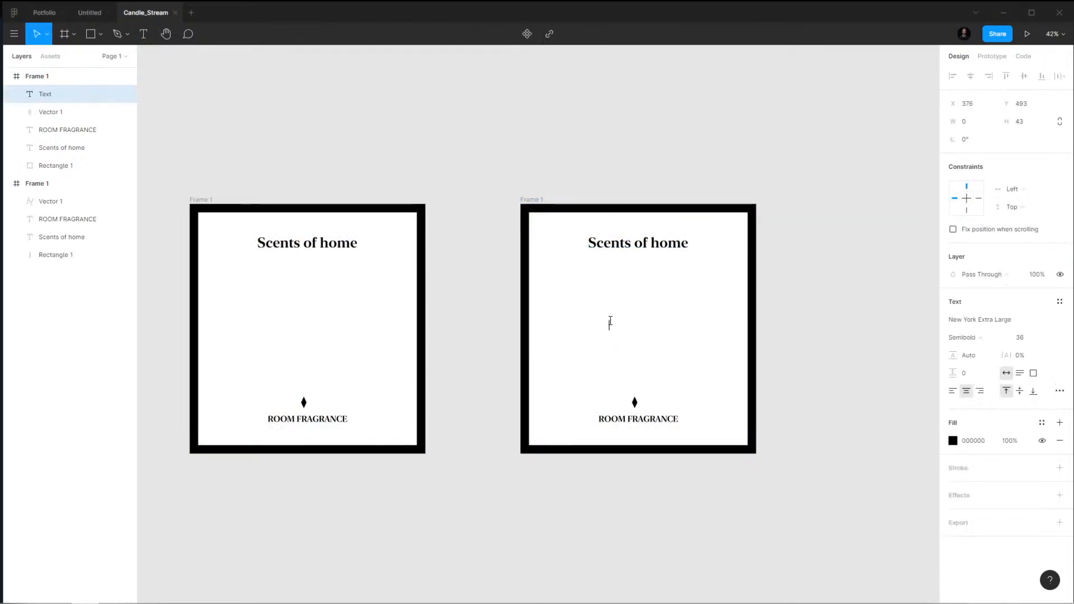
{"action": "type", "text": "ROSE"}
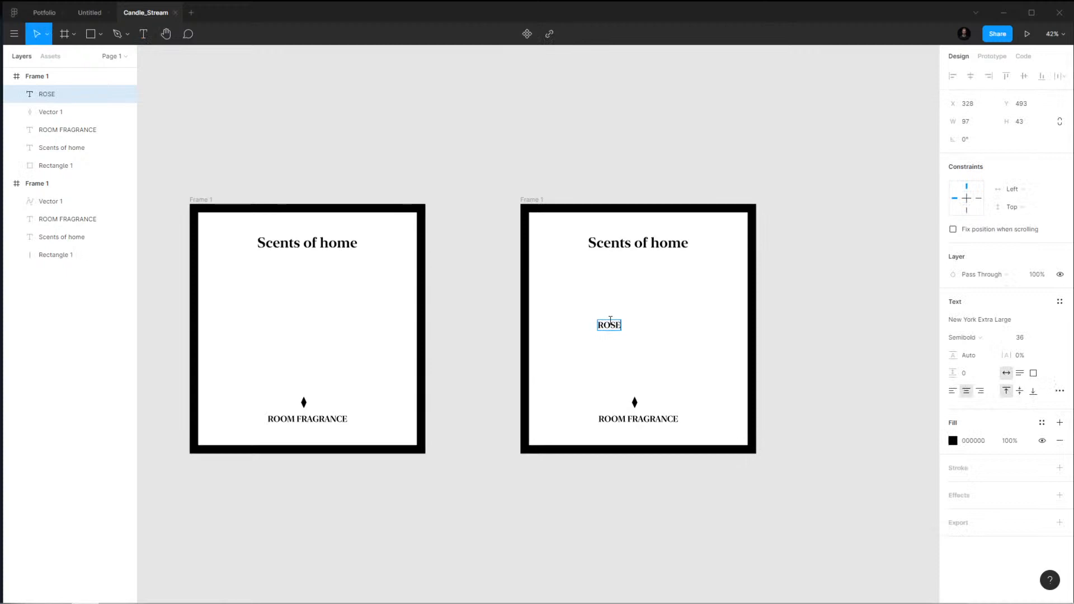
{"action": "type", "text": "WOOD ALMONDS"}
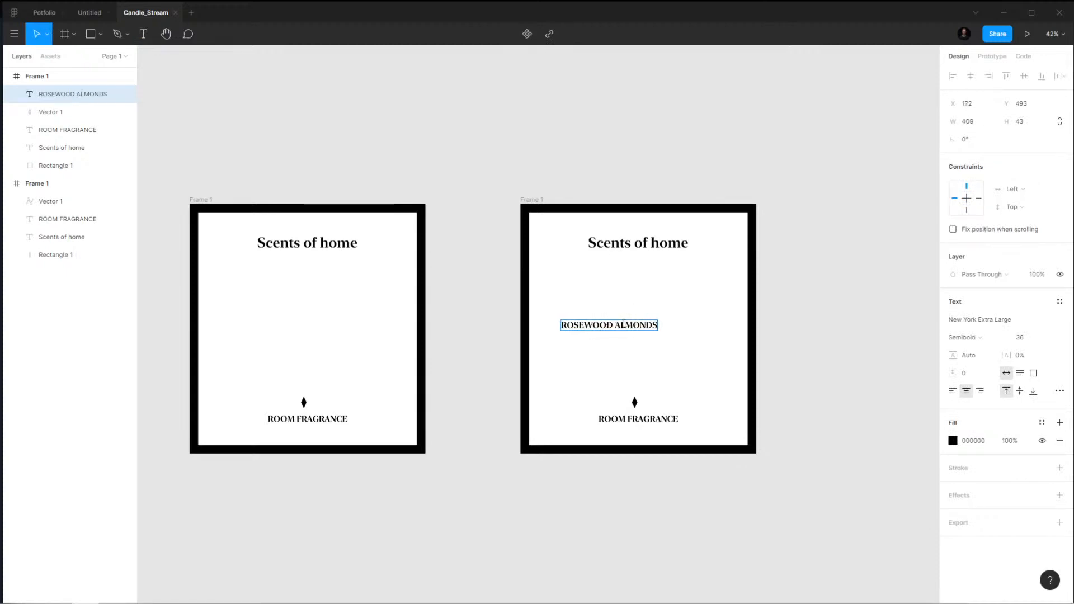
{"action": "left_click", "coordinate": [617, 327]}
{"action": "key", "text": "Return"}
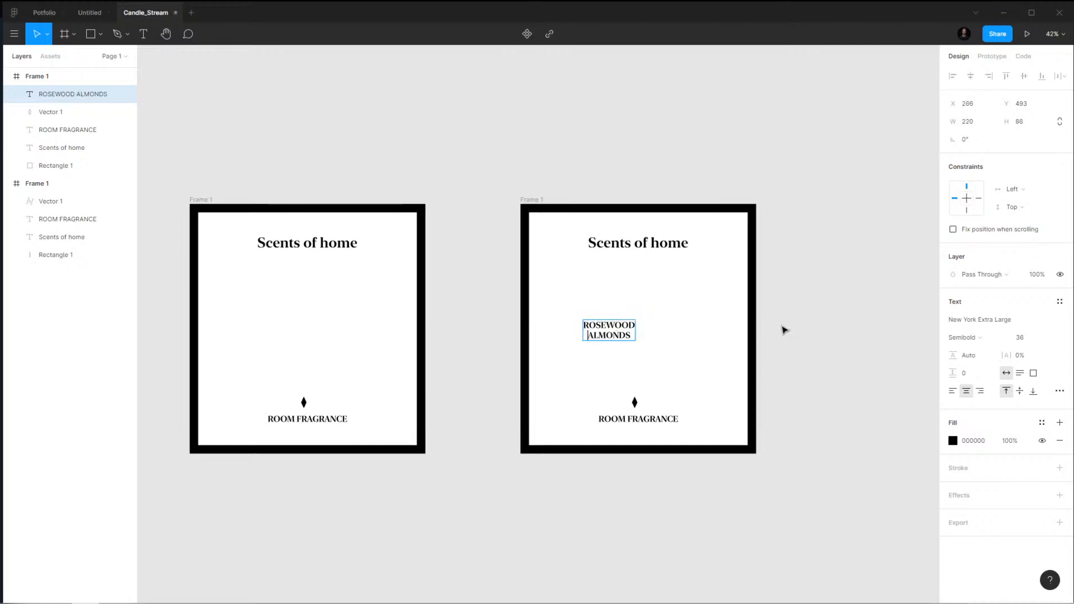
Set the "ROSEWOOD ALMONDS" text to DINPro Medium and centre it horizontally and vertically in the frame
{"action": "left_click", "coordinate": [990, 320]}
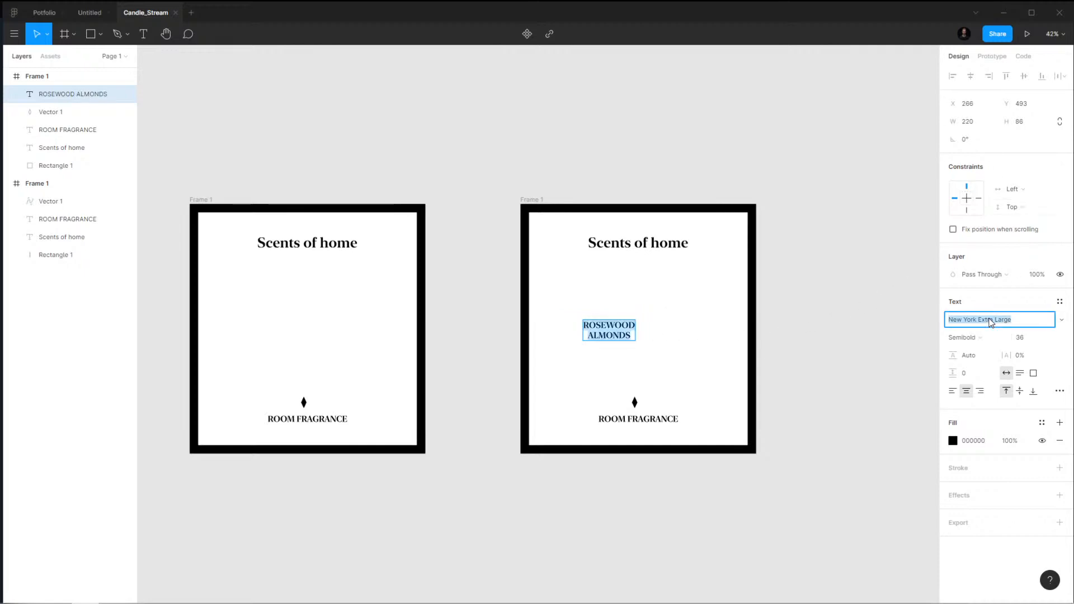
{"action": "type", "text": "Din"}
{"action": "key", "text": "Return"}
{"action": "left_click", "coordinate": [973, 336]}
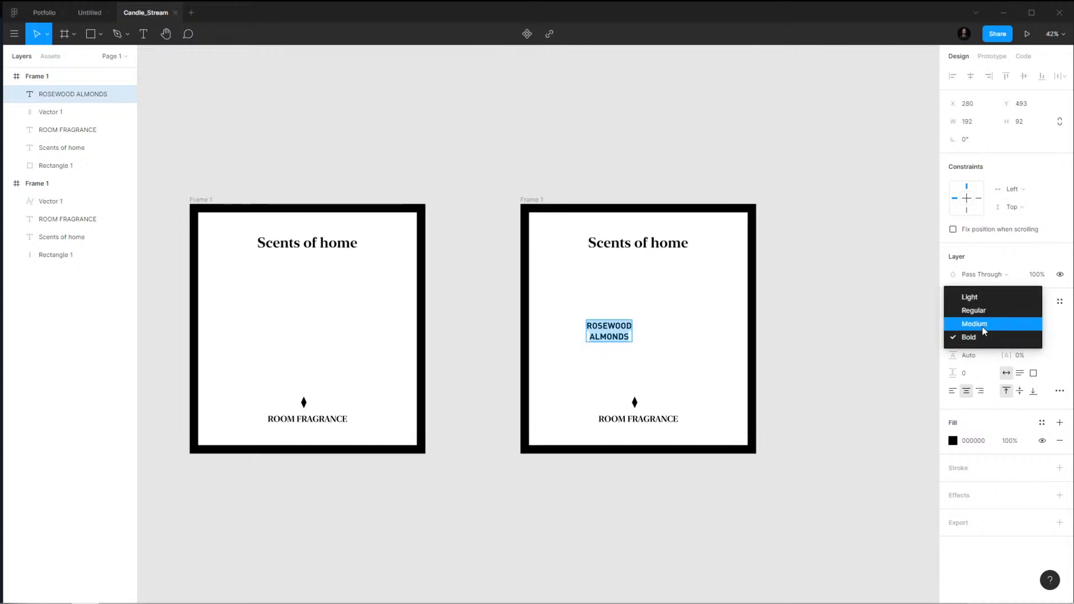
{"action": "left_click", "coordinate": [974, 324]}
{"action": "left_click", "coordinate": [971, 76]}
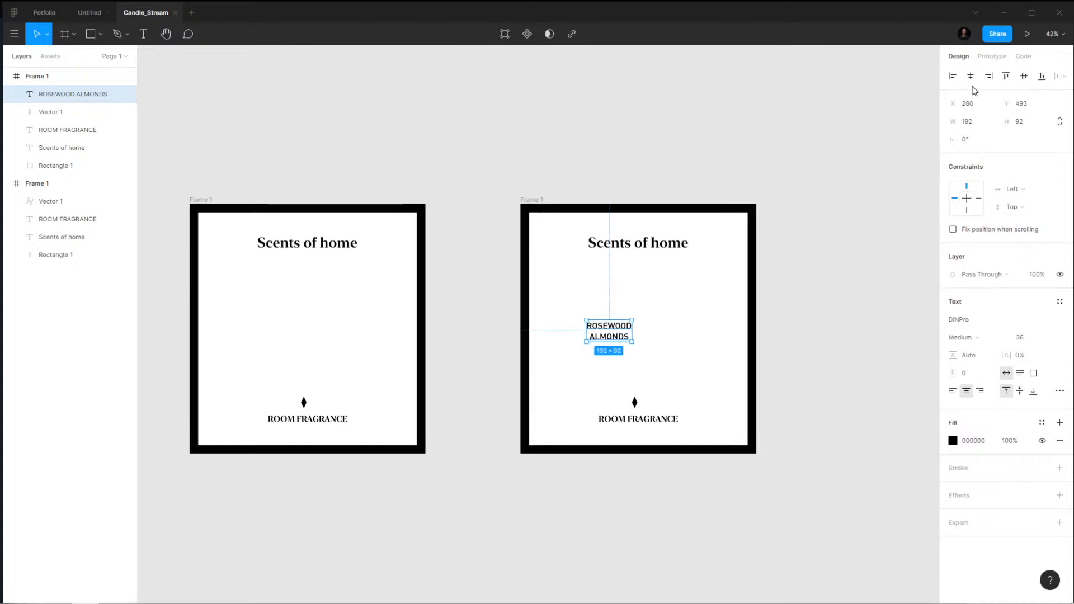
{"action": "left_click", "coordinate": [1024, 76]}
Try size 60 for the "ROSEWOOD ALMONDS" text, set its size to 80 and centre it horizontally
{"action": "left_click", "coordinate": [1039, 341]}
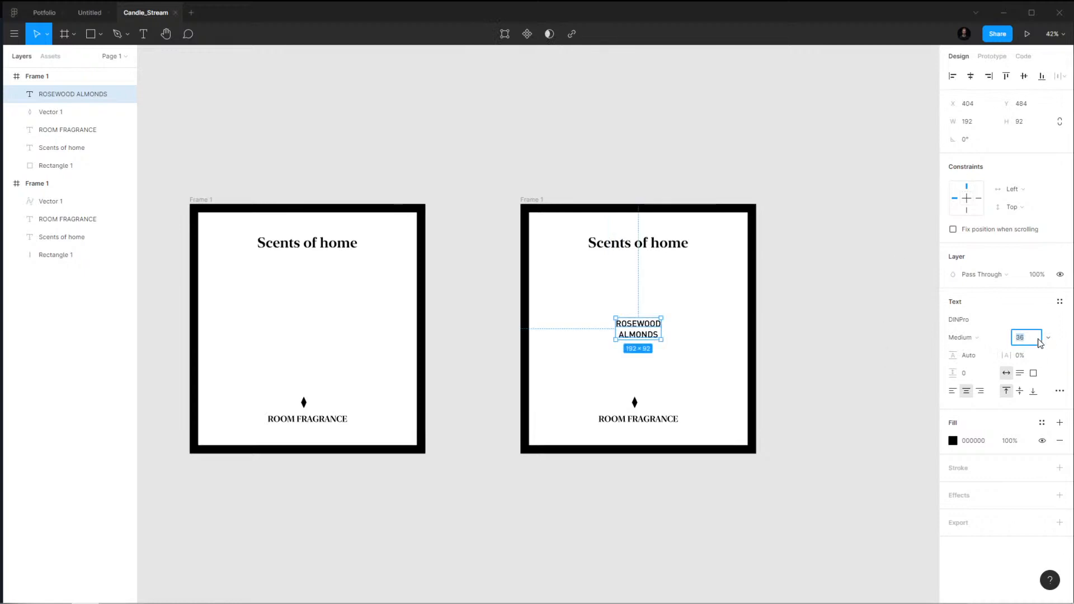
{"action": "key", "text": "Return"}
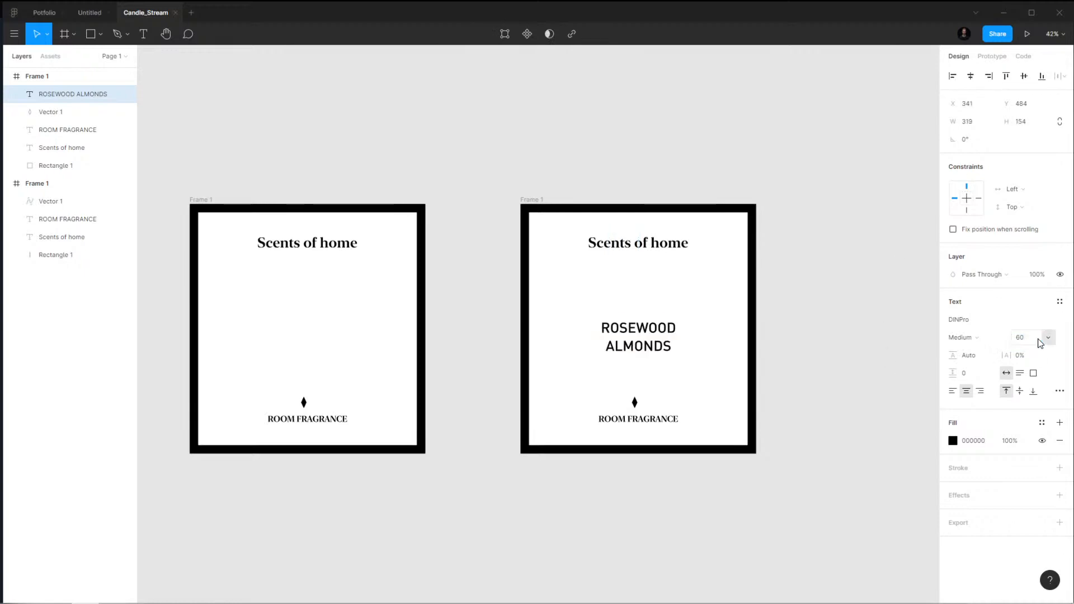
{"action": "left_click", "coordinate": [971, 77]}
{"action": "left_click", "coordinate": [1028, 343]}
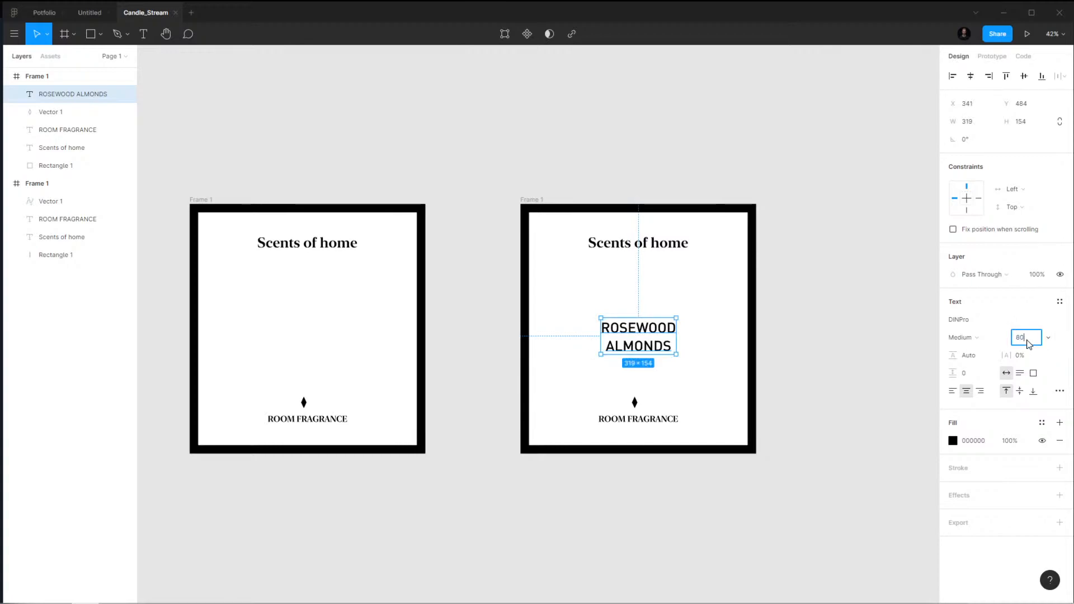
{"action": "type", "text": "80"}
{"action": "key", "text": "Return"}
{"action": "left_click", "coordinate": [971, 77]}
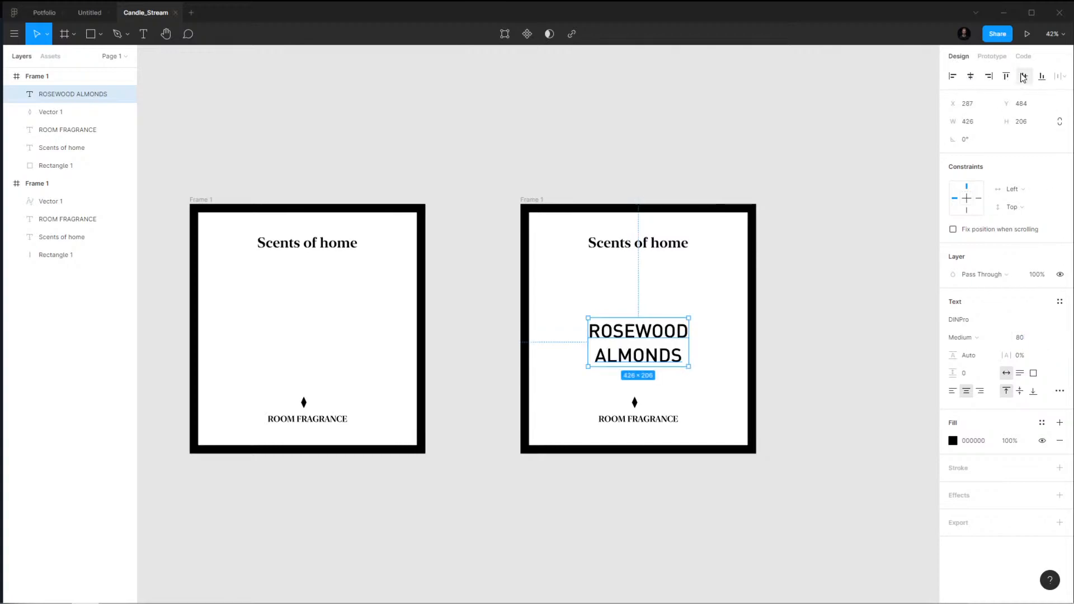
Centre the "ROSEWOOD ALMONDS" text vertically in its frame and check both labels at a smaller scale
{"action": "left_click", "coordinate": [1024, 77]}
{"action": "left_click", "coordinate": [796, 261]}
{"action": "left_click", "coordinate": [770, 298], "text": "ctrl+alt"}
{"action": "left_click", "coordinate": [770, 297], "text": "ctrl+alt"}
{"action": "left_click_drag", "start_coordinate": [770, 297], "coordinate": [735, 298]}
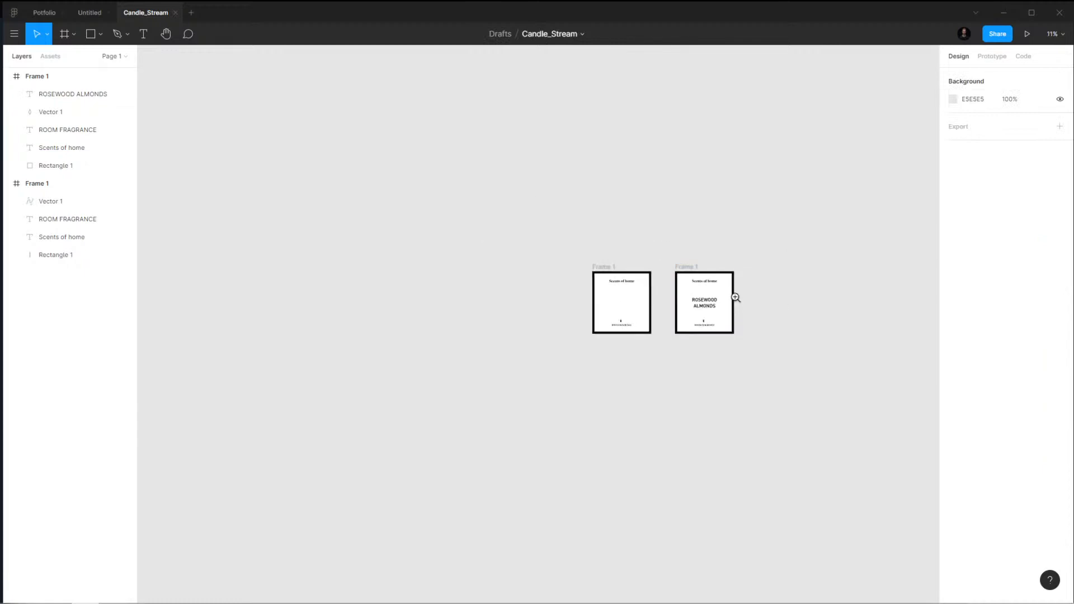
{"action": "left_click", "coordinate": [736, 298]}
{"action": "left_click", "coordinate": [735, 297]}
{"action": "scroll", "coordinate": [689, 252], "scroll_direction": "down", "scroll_amount": 1}
{"action": "left_click", "coordinate": [619, 213]}
Set the "ROSEWOOD ALMONDS" text size to 88 and re-centre it vertically in the frame
{"action": "left_click", "coordinate": [628, 300]}
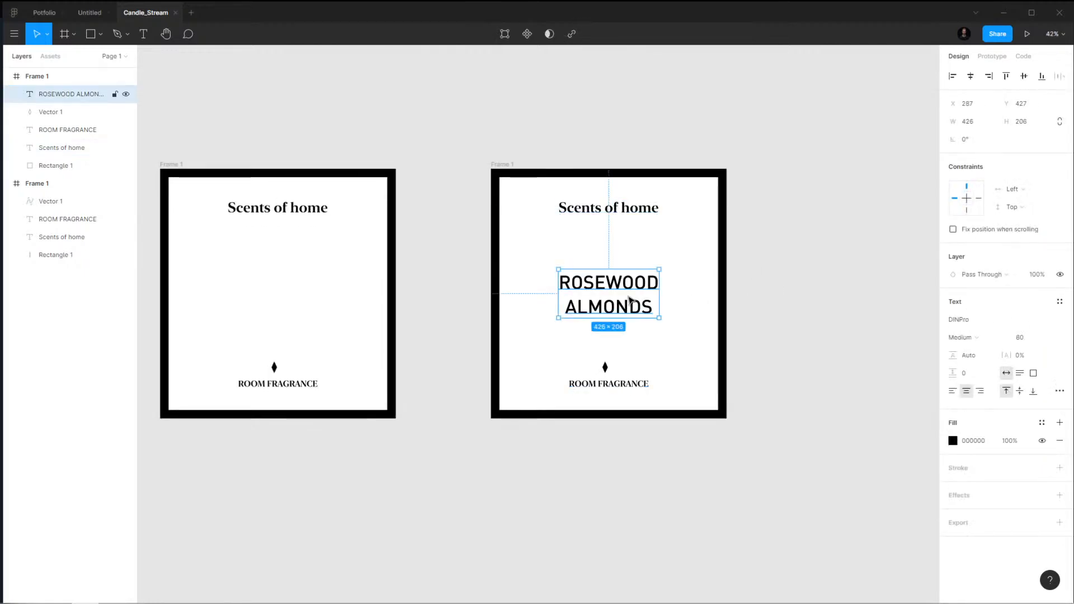
{"action": "left_click", "coordinate": [1028, 338]}
{"action": "key", "text": "Return"}
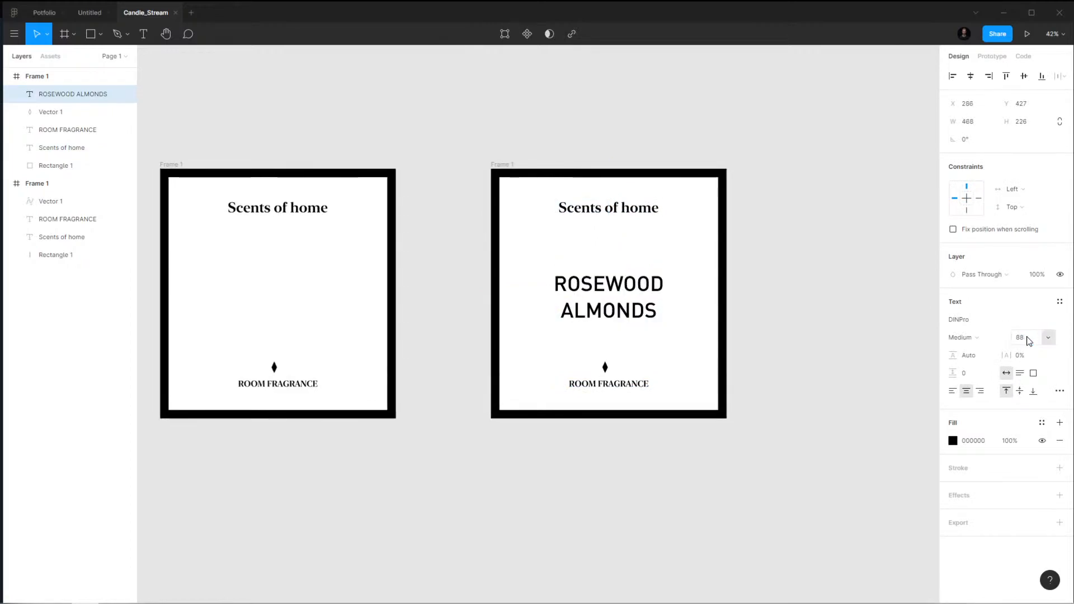
{"action": "key", "text": "shift+Up"}
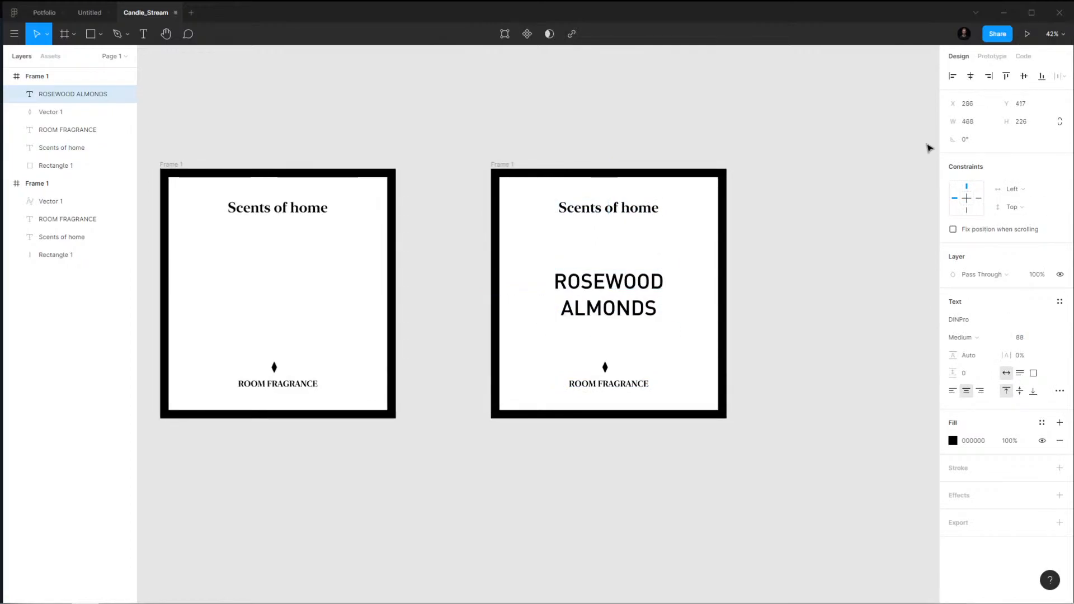
{"action": "scroll", "coordinate": [789, 286], "scroll_direction": "right", "scroll_amount": 1}
Change the "ROSEWOOD ALMONDS" text weight to Regular and compare it with the jar lettering in candle.jpg in the Photos app
{"action": "left_click", "coordinate": [959, 337]}
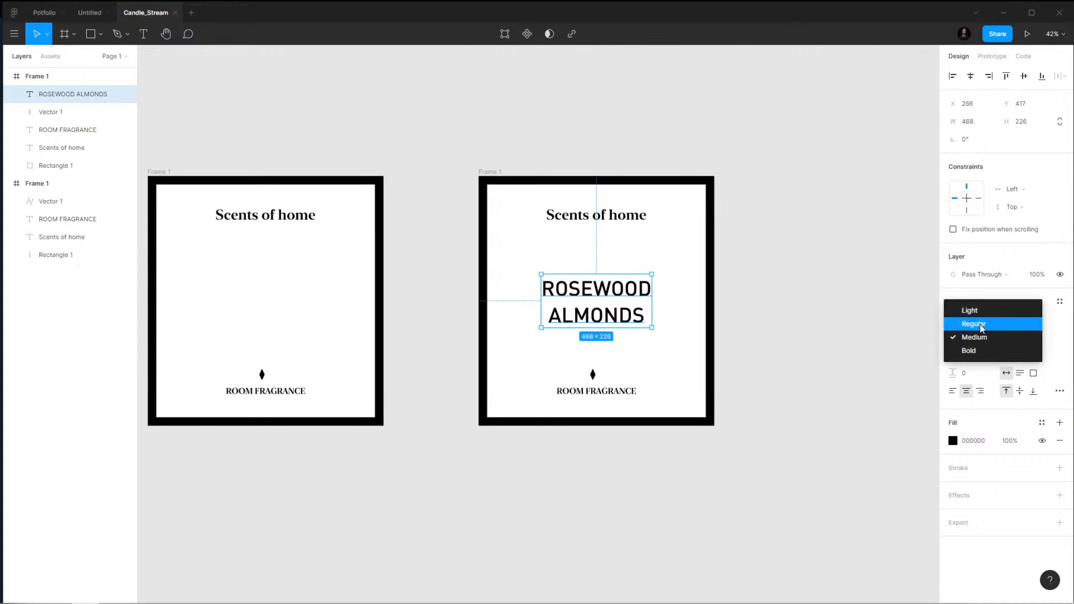
{"action": "left_click", "coordinate": [974, 324]}
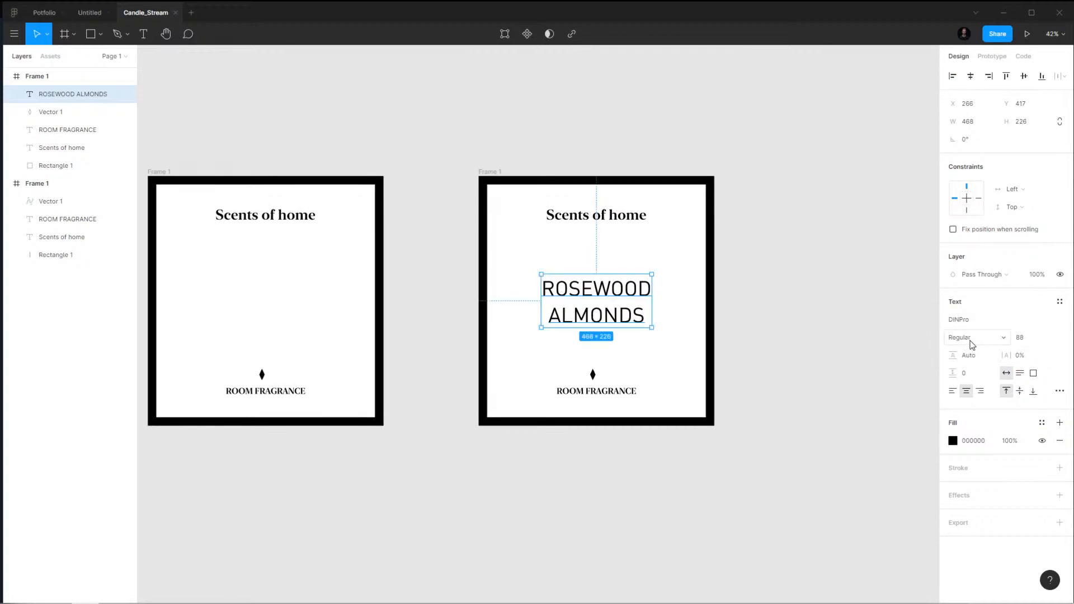
{"action": "left_click", "coordinate": [112, 596]}
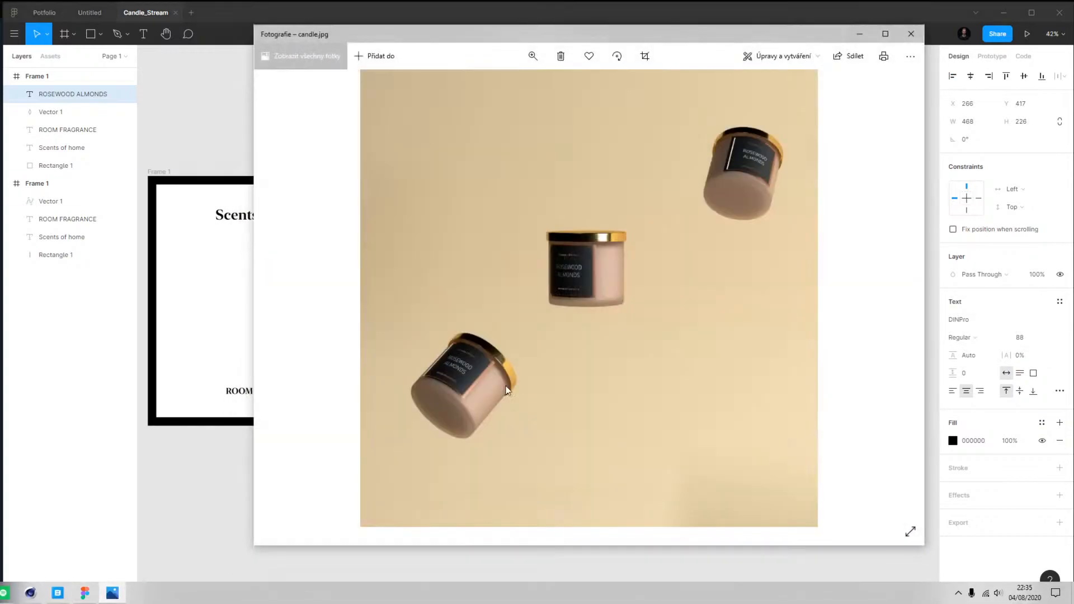
{"action": "scroll", "coordinate": [575, 276], "scroll_direction": "up", "scroll_amount": 3}
{"action": "left_click", "coordinate": [611, 551]}
{"action": "left_click", "coordinate": [627, 303]}
Delete the "Scents of home" heading, "ROOM FRAGRANCE" line, diamond and border rectangle from the "ROSEWOOD ALMONDS" frame
{"action": "left_click", "coordinate": [84, 147]}
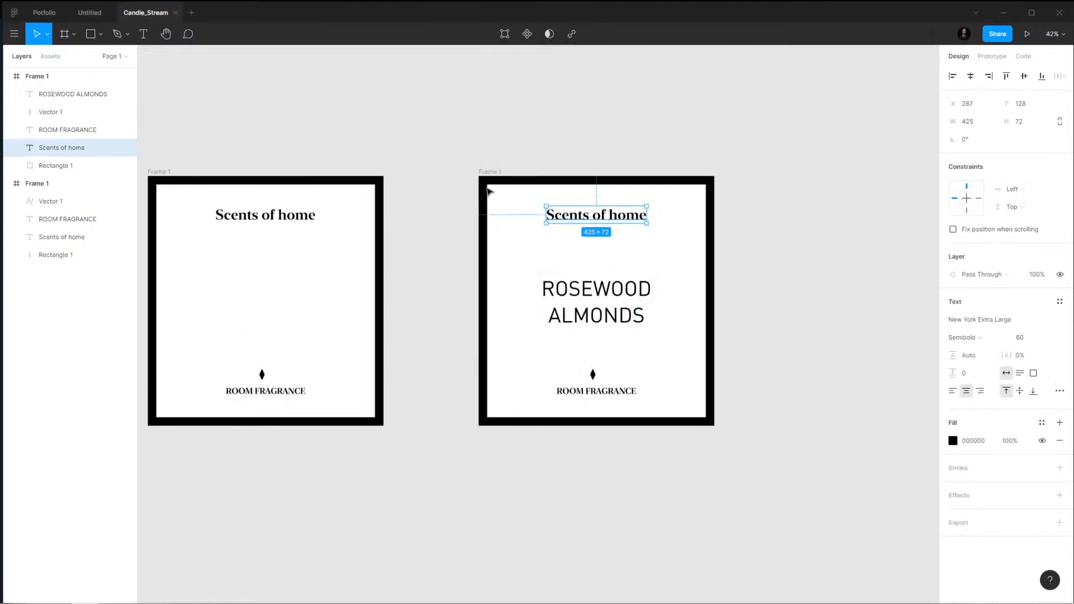
{"action": "left_click", "coordinate": [516, 284]}
{"action": "left_click", "coordinate": [591, 393]}
{"action": "left_click", "coordinate": [593, 375], "text": "shift"}
{"action": "left_click", "coordinate": [709, 318], "text": "shift"}
{"action": "left_click", "coordinate": [598, 215], "text": "shift"}
{"action": "key", "text": "Delete"}
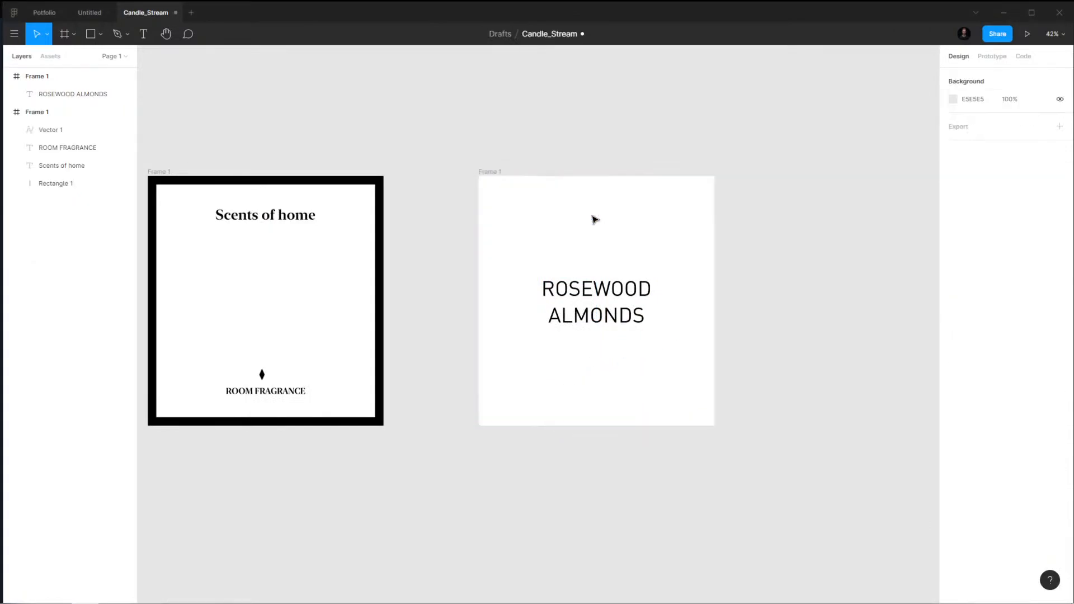
Fill the "ROSEWOOD ALMONDS" frame with black and its text with white
{"action": "left_click", "coordinate": [494, 177]}
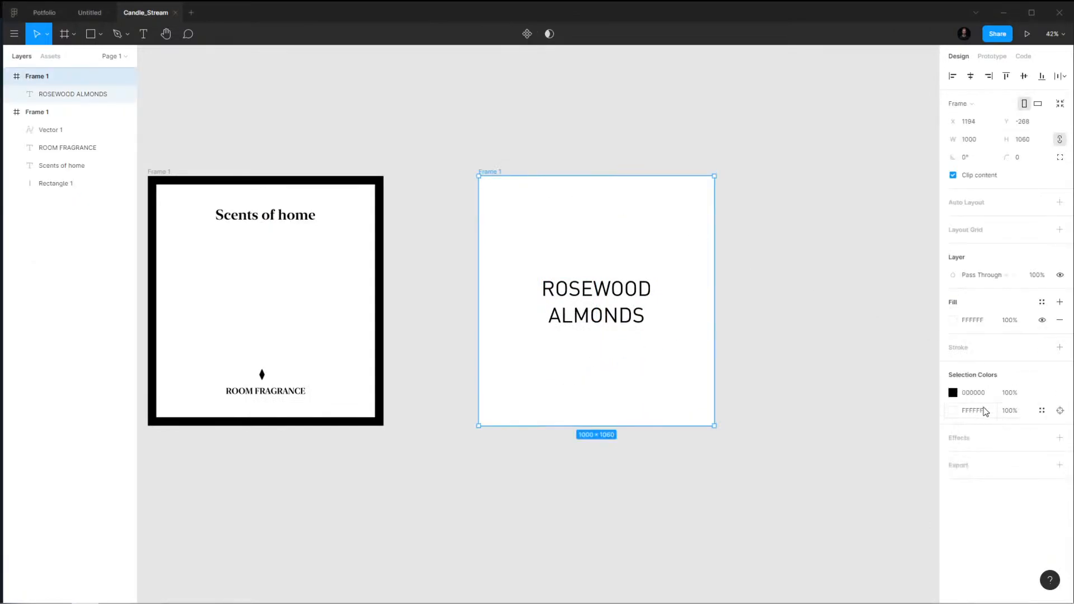
{"action": "left_click", "coordinate": [953, 319]}
{"action": "left_click_drag", "start_coordinate": [856, 391], "coordinate": [751, 491]}
{"action": "left_click", "coordinate": [597, 302]}
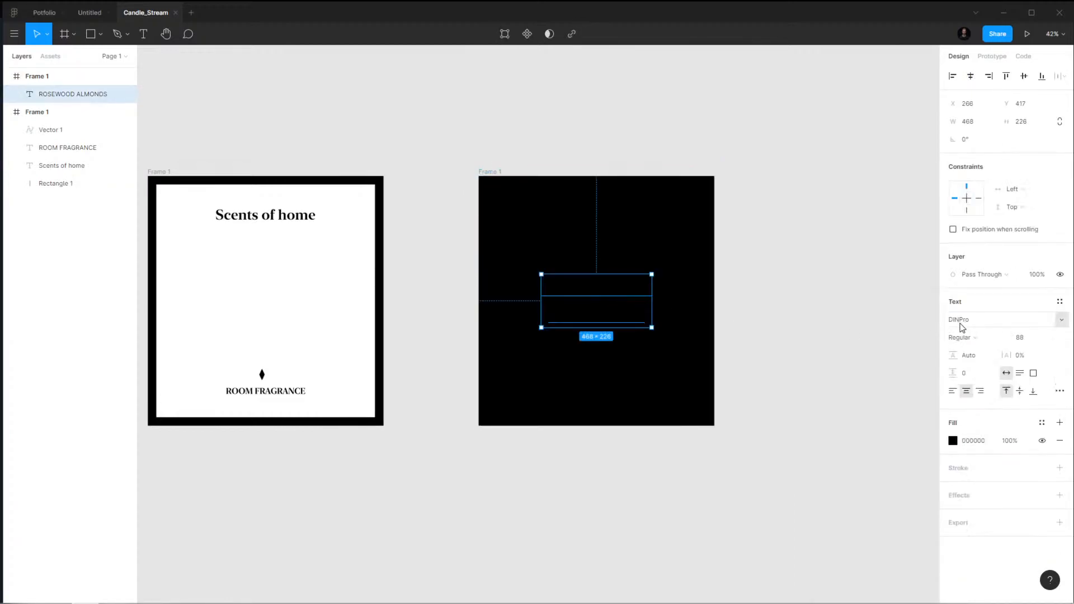
{"action": "left_click", "coordinate": [953, 440]}
{"action": "left_click", "coordinate": [857, 384]}
{"action": "left_click", "coordinate": [806, 342]}
{"action": "left_click", "coordinate": [587, 257]}
Try 0F0F0F as the "ROSEWOOD ALMONDS" frame's fill, then lighten it to the dark grey 1B1B1B
{"action": "left_click", "coordinate": [488, 173]}
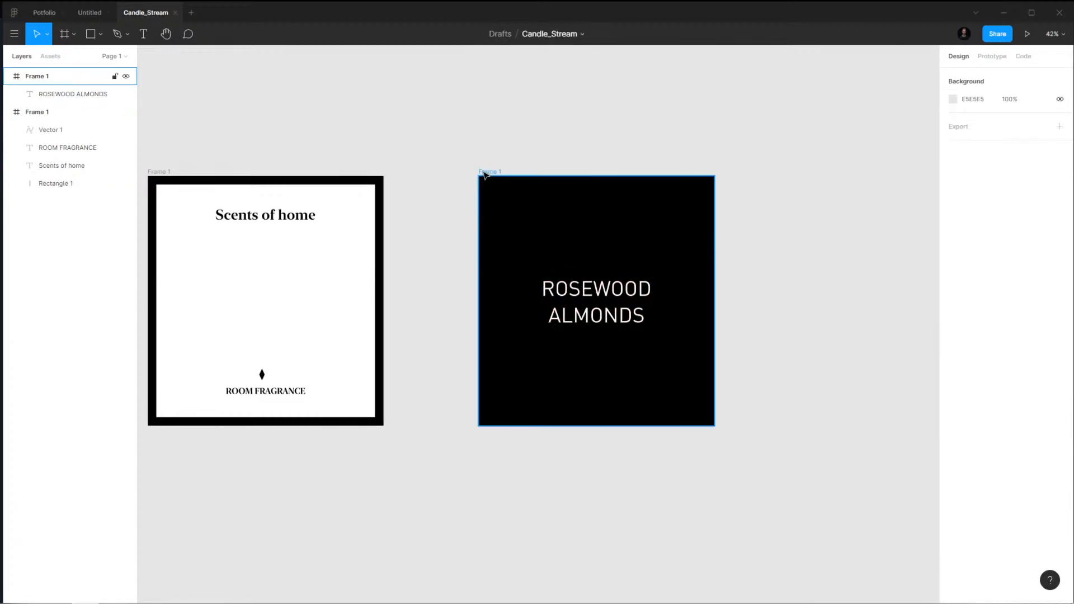
{"action": "left_click", "coordinate": [953, 320]}
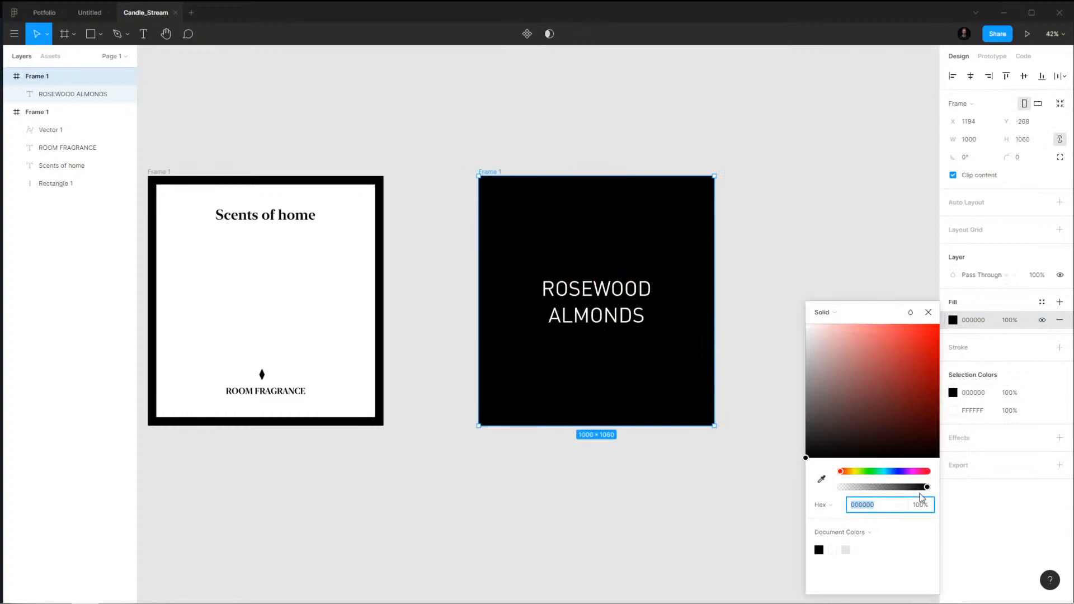
{"action": "left_click_drag", "start_coordinate": [807, 451], "coordinate": [803, 458]}
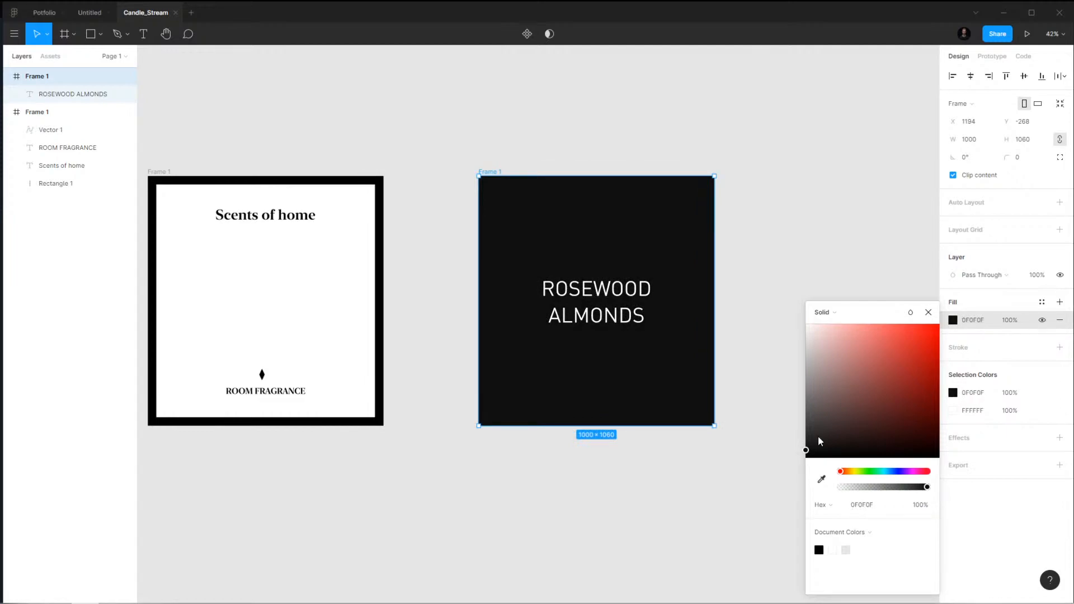
{"action": "left_click", "coordinate": [928, 313]}
{"action": "left_click", "coordinate": [953, 320]}
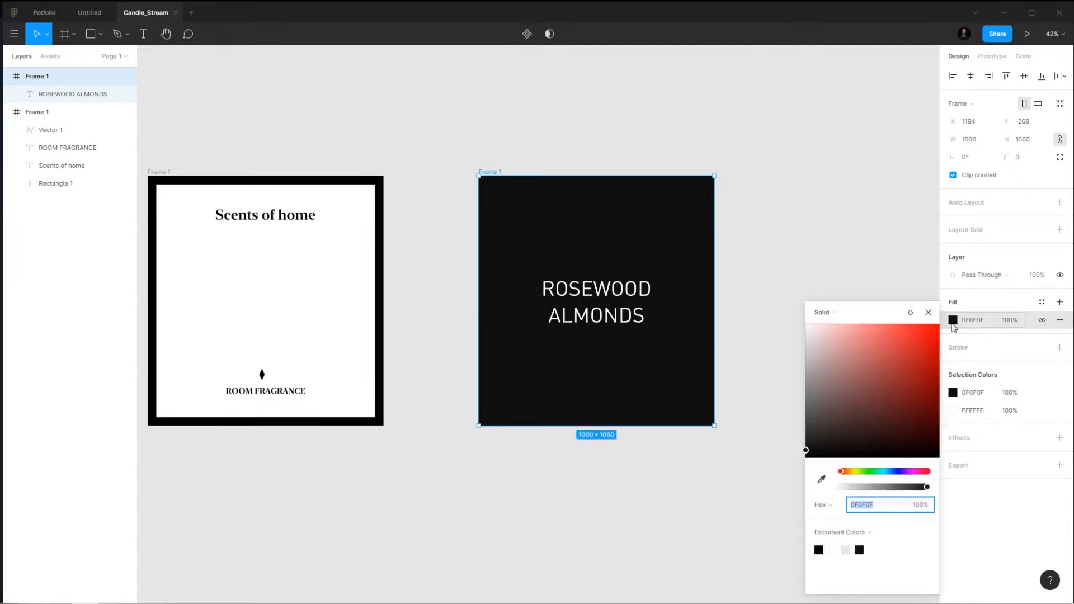
{"action": "left_click_drag", "start_coordinate": [808, 454], "coordinate": [804, 446]}
{"action": "scroll", "coordinate": [751, 338], "scroll_direction": "down", "scroll_amount": 3, "text": "ctrl"}
{"action": "left_click", "coordinate": [746, 357]}
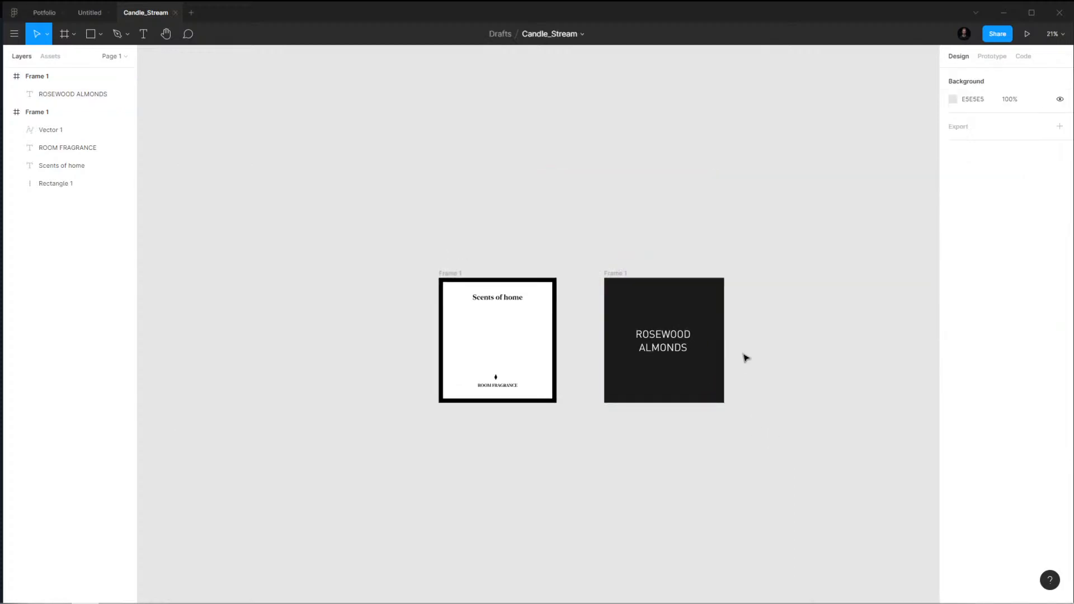
Fill the "Scents of home" heading, "ROOM FRAGRANCE" line and diamond in the bordered frame with white
{"action": "scroll", "coordinate": [746, 357], "scroll_direction": "up", "scroll_amount": 3, "text": "ctrl"}
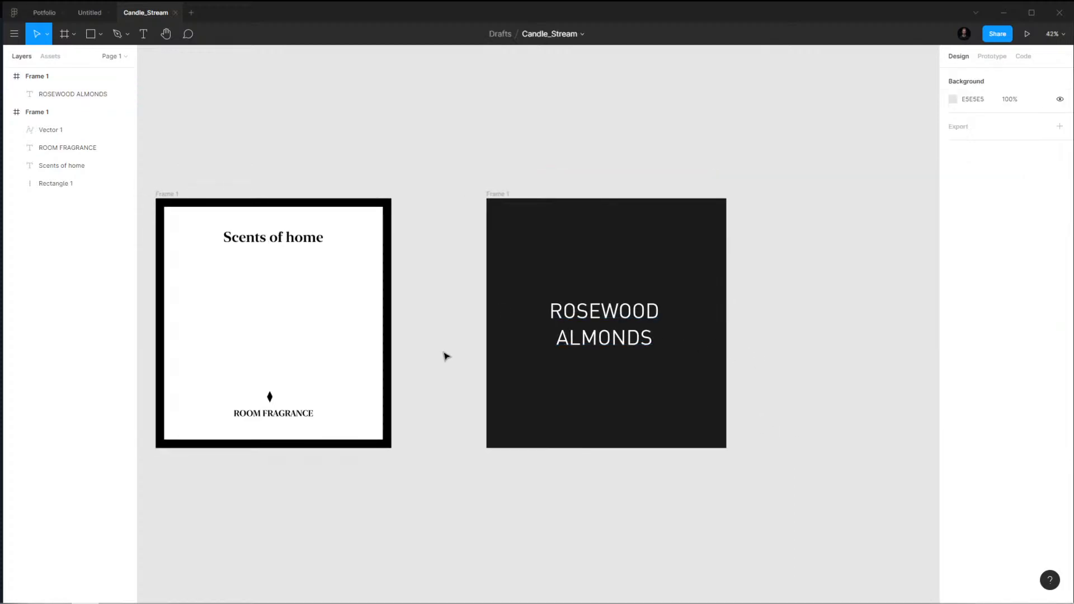
{"action": "middle_click_drag", "start_coordinate": [263, 161], "coordinate": [303, 167]}
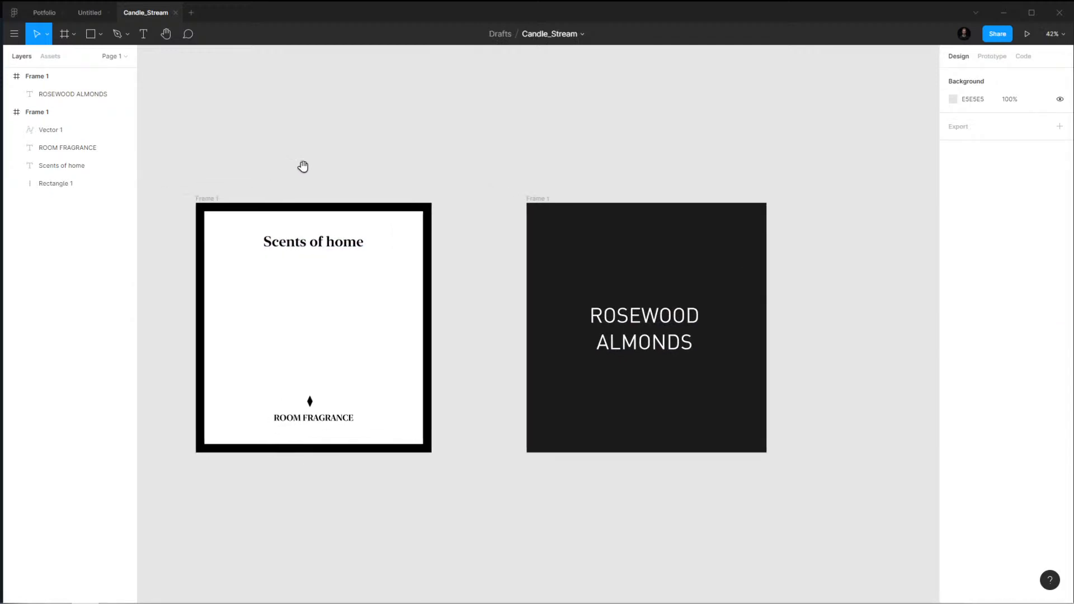
{"action": "mouse_move", "coordinate": [94, 589]}
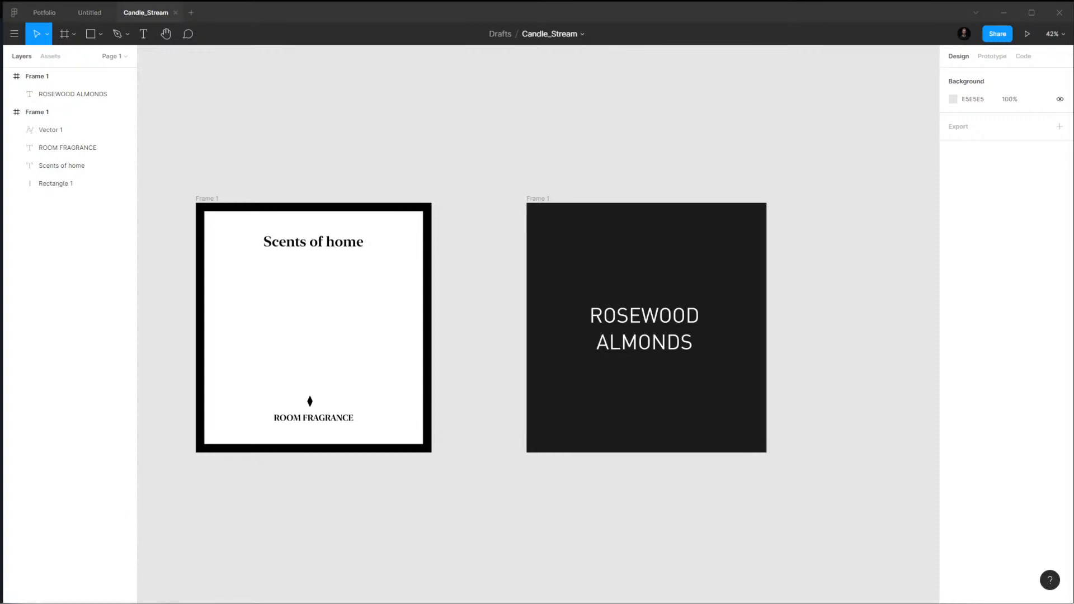
{"action": "left_click", "coordinate": [272, 241]}
{"action": "left_click", "coordinate": [313, 418], "text": "shift"}
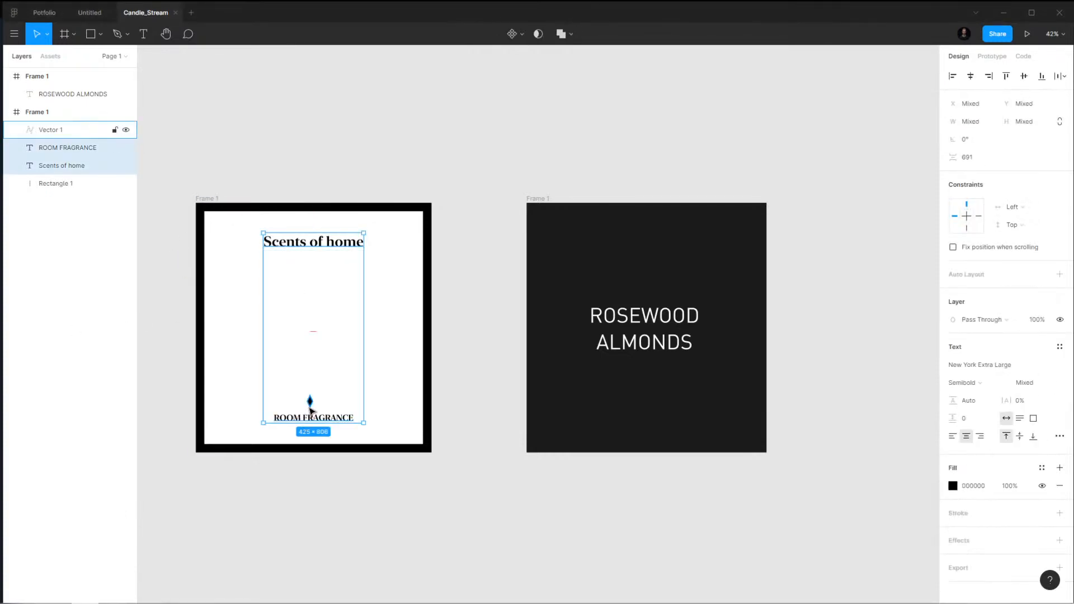
{"action": "left_click", "coordinate": [310, 402], "text": "shift"}
{"action": "left_click", "coordinate": [953, 440]}
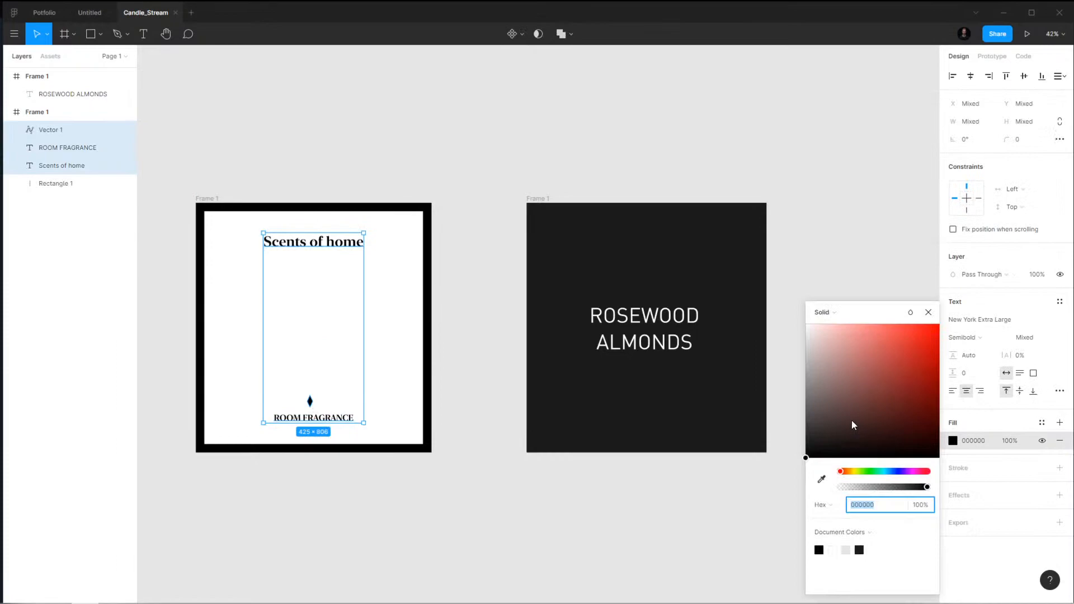
{"action": "left_click_drag", "start_coordinate": [852, 425], "coordinate": [570, 234]}
Change the border rectangle's stroke colour to white (FFFFFF)
{"action": "left_click", "coordinate": [263, 208]}
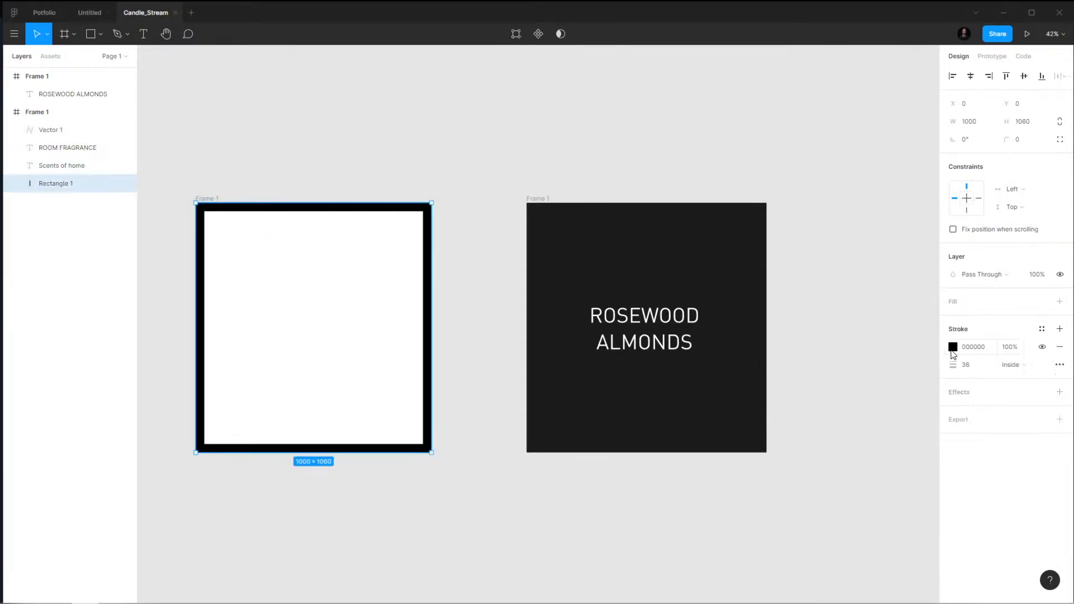
{"action": "left_click", "coordinate": [953, 347]}
{"action": "left_click", "coordinate": [863, 383]}
{"action": "left_click_drag", "start_coordinate": [824, 351], "coordinate": [189, 259]}
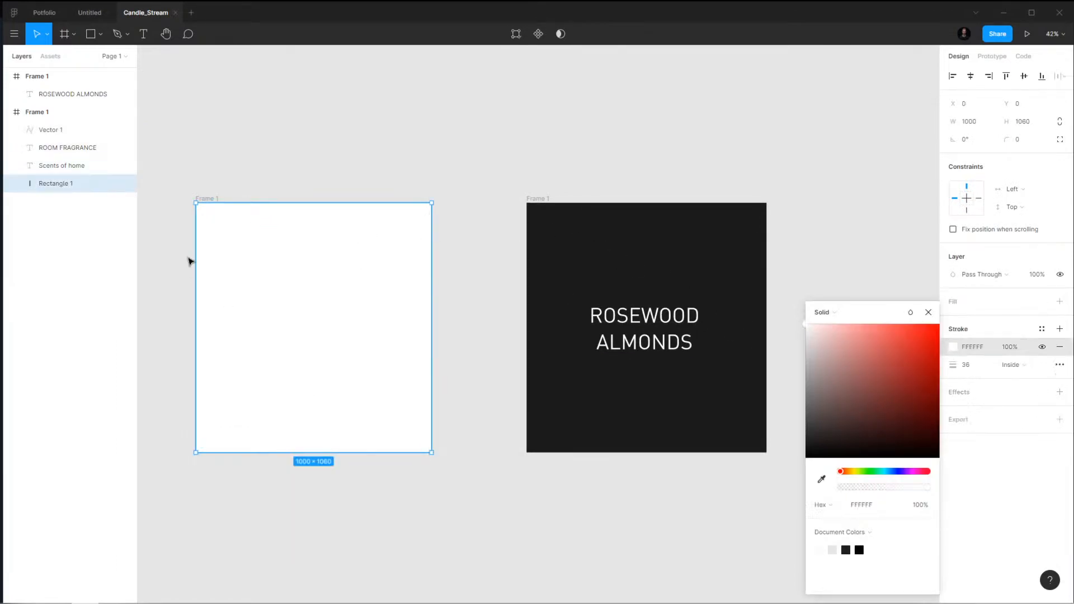
Fill the "Scents of home" frame with black 000000 and compare the two labels
{"action": "left_click", "coordinate": [209, 197]}
{"action": "left_click", "coordinate": [953, 320]}
{"action": "left_click", "coordinate": [861, 504]}
{"action": "type", "text": "000000"}
{"action": "key", "text": "Return"}
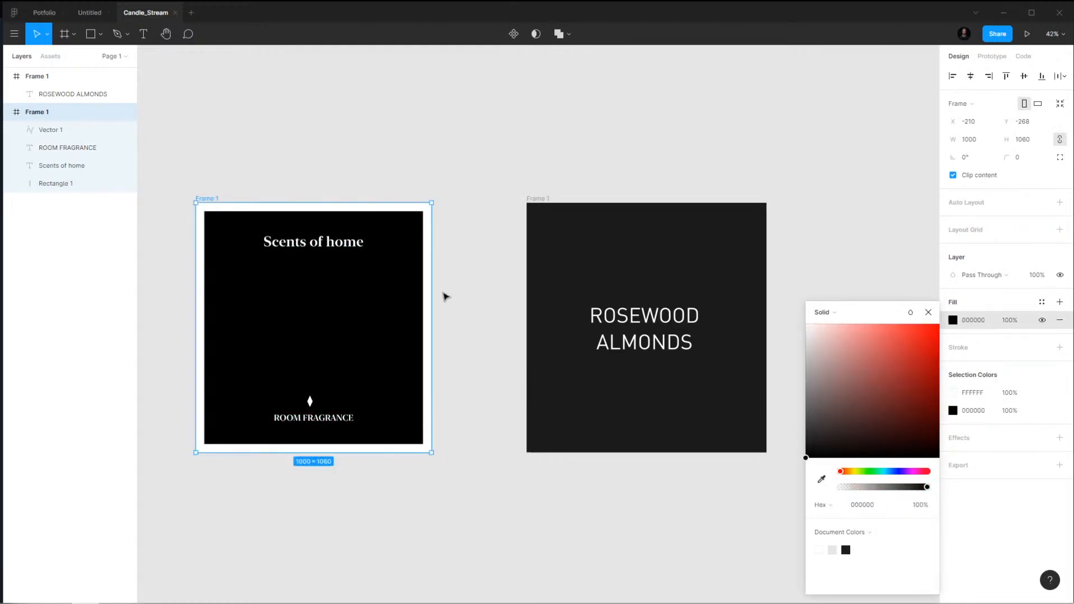
{"action": "left_click", "coordinate": [473, 323]}
{"action": "scroll", "coordinate": [340, 193], "scroll_direction": "down", "scroll_amount": 3, "text": "ctrl"}
{"action": "scroll", "coordinate": [306, 210], "scroll_direction": "up", "scroll_amount": 3, "text": "ctrl"}
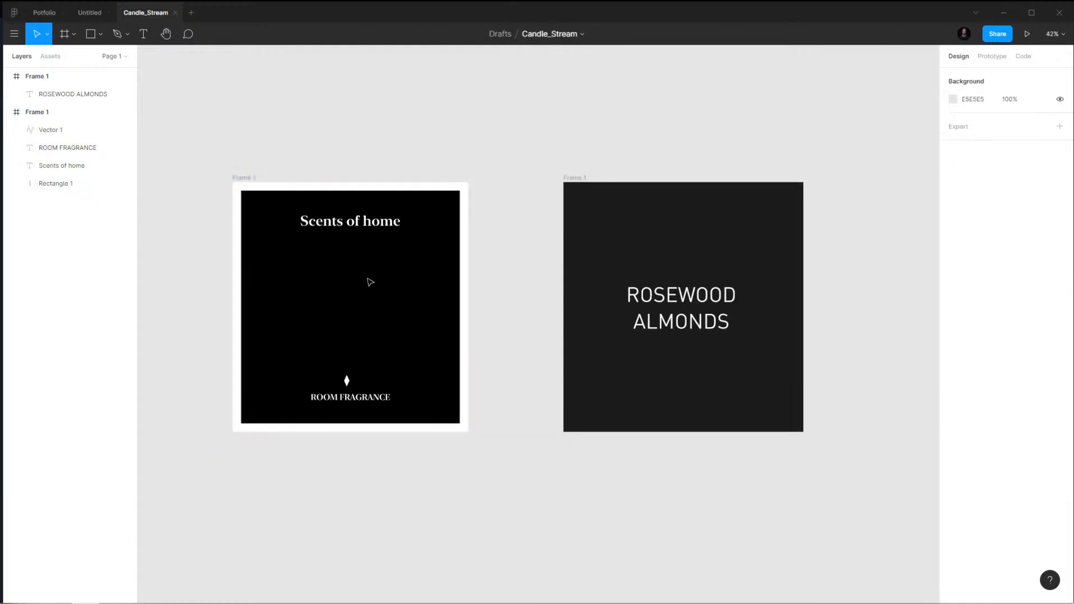
Rename the "Scents of home" frame as 002
{"action": "middle_click_drag", "start_coordinate": [497, 230], "coordinate": [470, 242]}
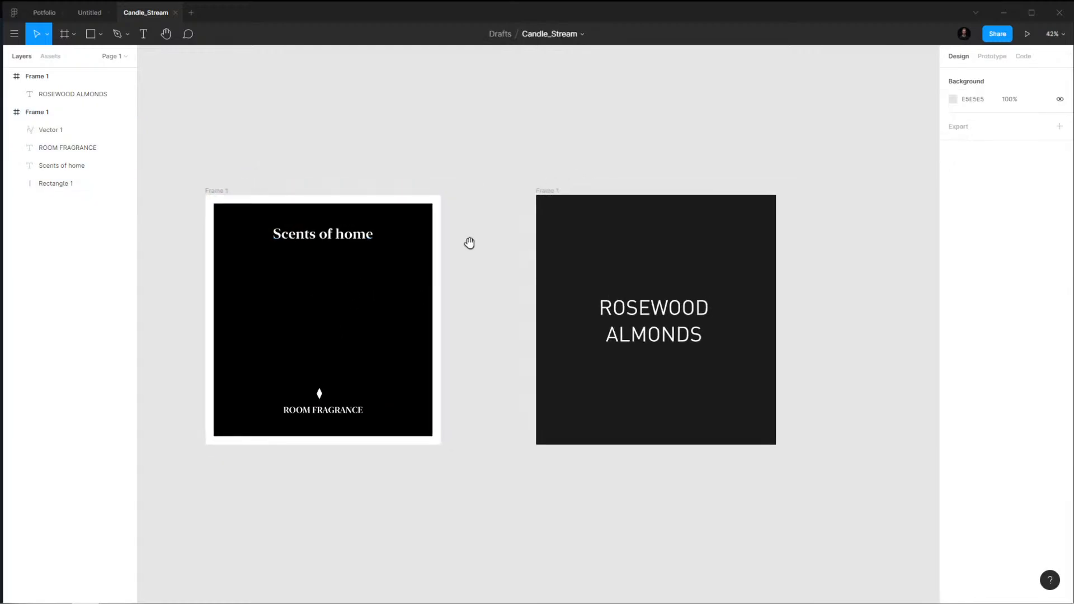
{"action": "middle_click_drag", "start_coordinate": [452, 356], "coordinate": [476, 346]}
{"action": "left_click", "coordinate": [248, 181]}
{"action": "double_click", "coordinate": [250, 182]}
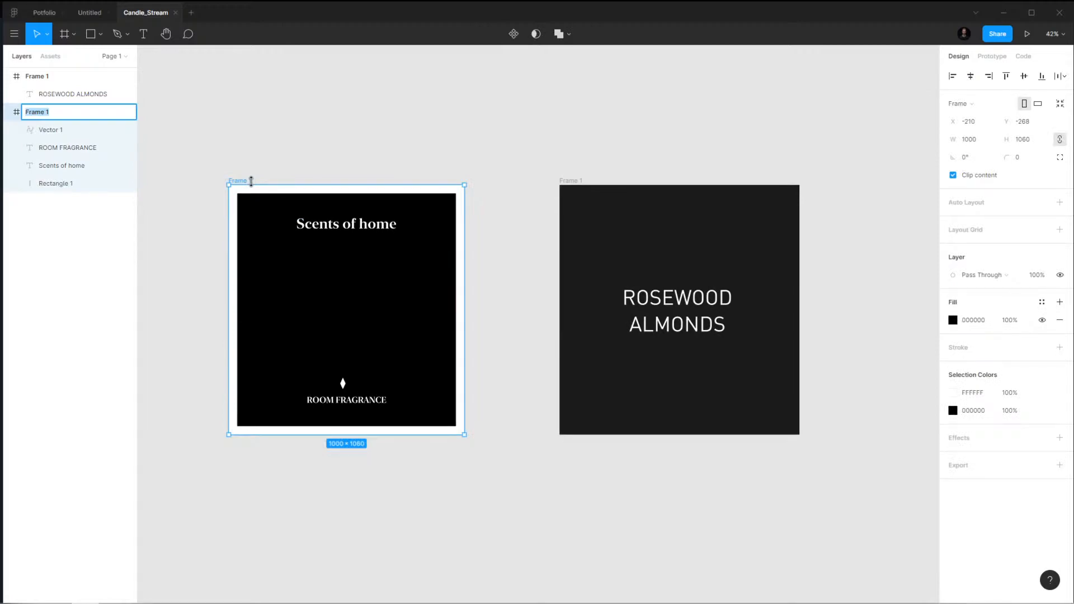
{"action": "type", "text": "00"}
{"action": "key", "text": "Return"}
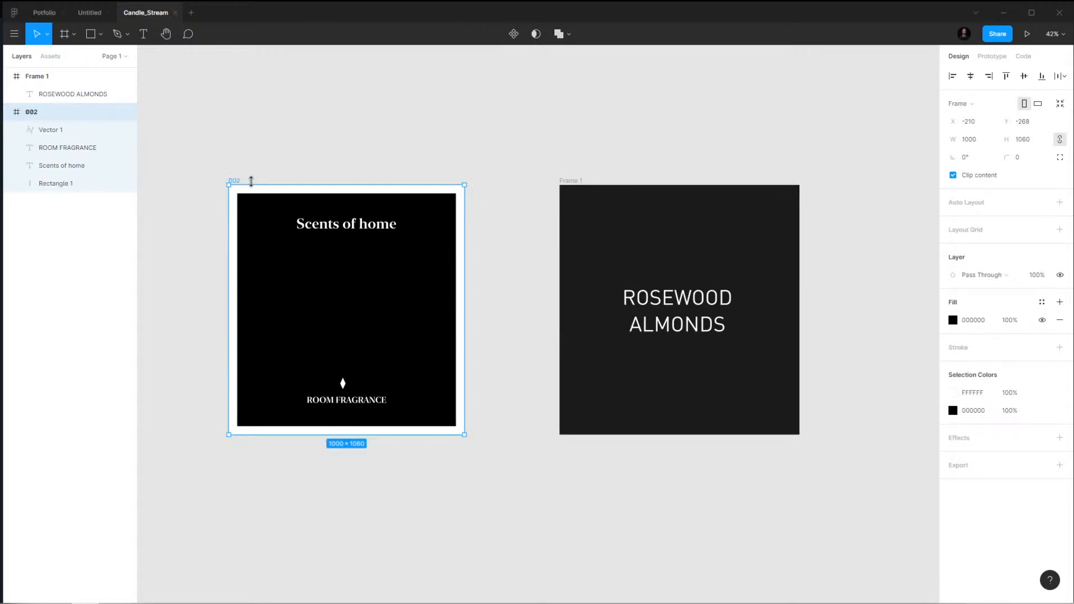
Rename the "ROSEWOOD ALMONDS" frame as 001
{"action": "double_click", "coordinate": [572, 181]}
{"action": "type", "text": "00"}
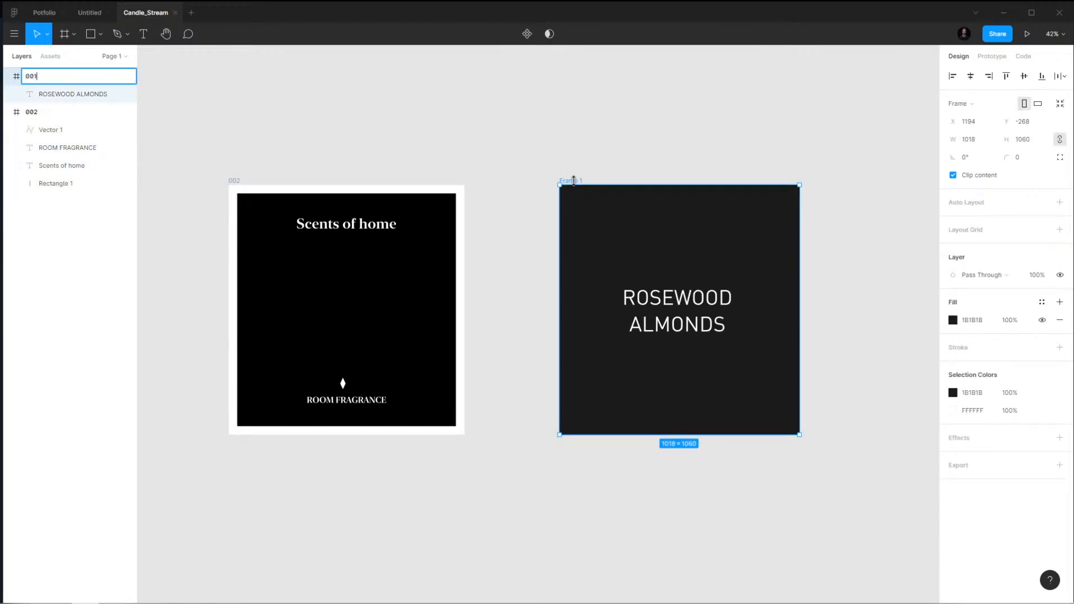
{"action": "type", "text": "1"}
{"action": "key", "text": "Return"}
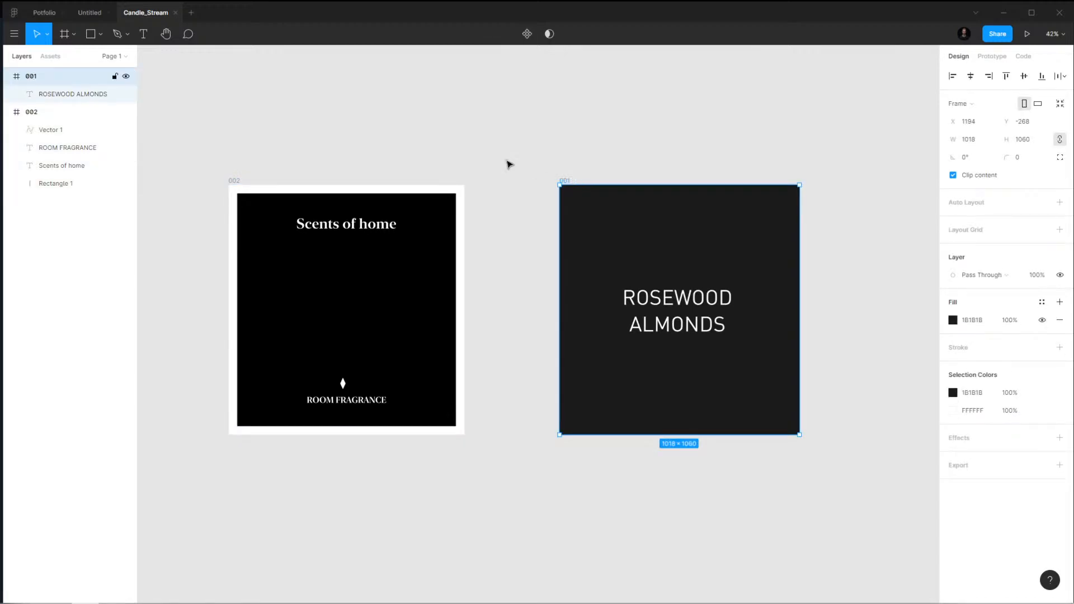
Add a 1x PNG export setting to frames 001 and 002 together and start exporting them
{"action": "left_click", "coordinate": [232, 181], "text": "shift"}
{"action": "left_click", "coordinate": [1059, 501]}
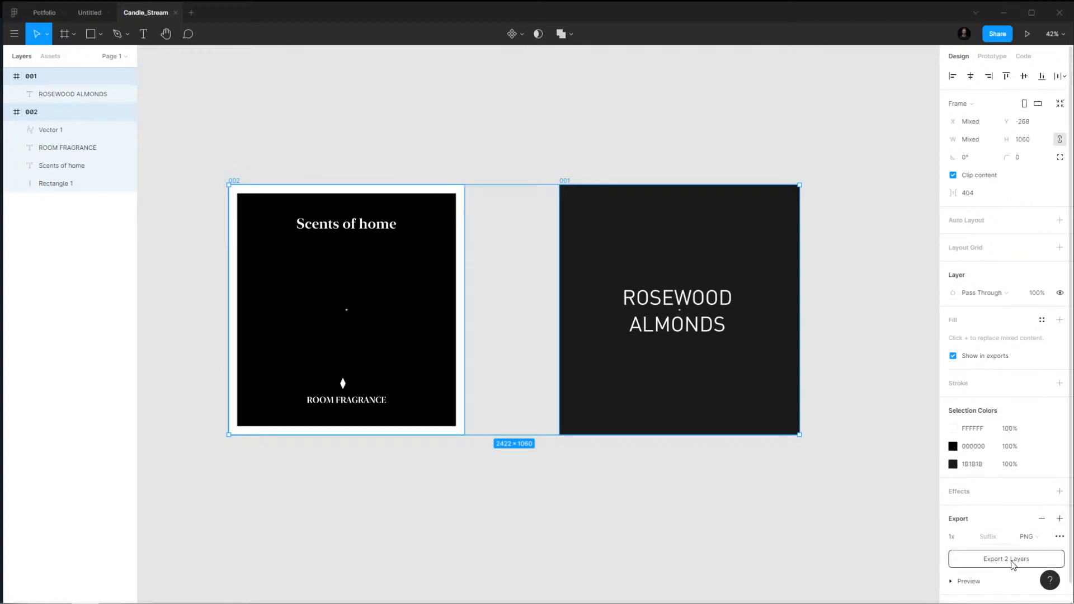
{"action": "left_click", "coordinate": [1003, 560]}
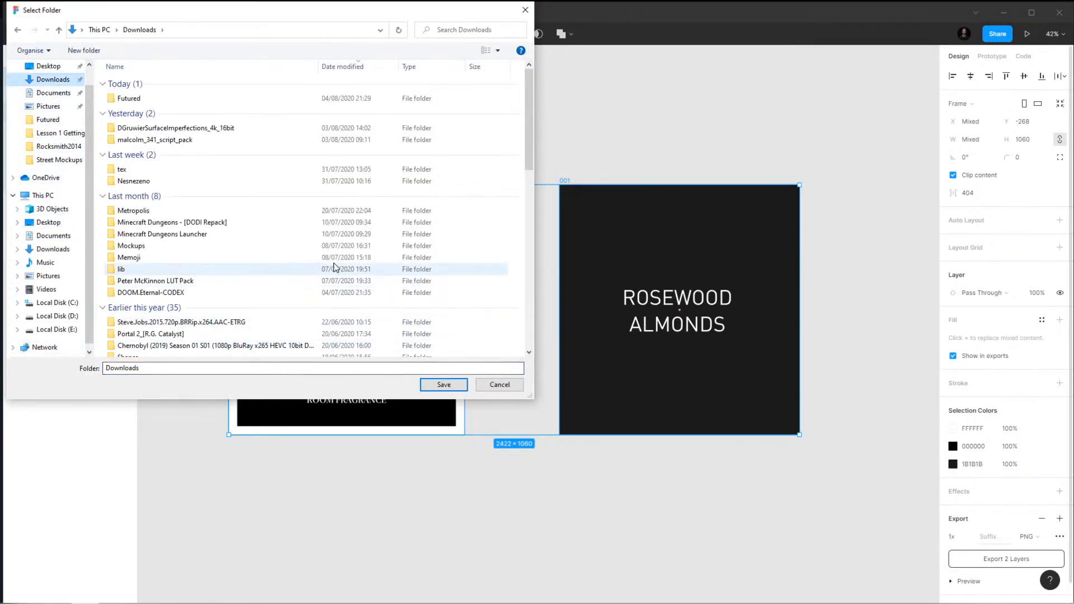
Create a folder named "Candle" in Downloads and open it as the export destination
{"action": "right_click", "coordinate": [515, 211]}
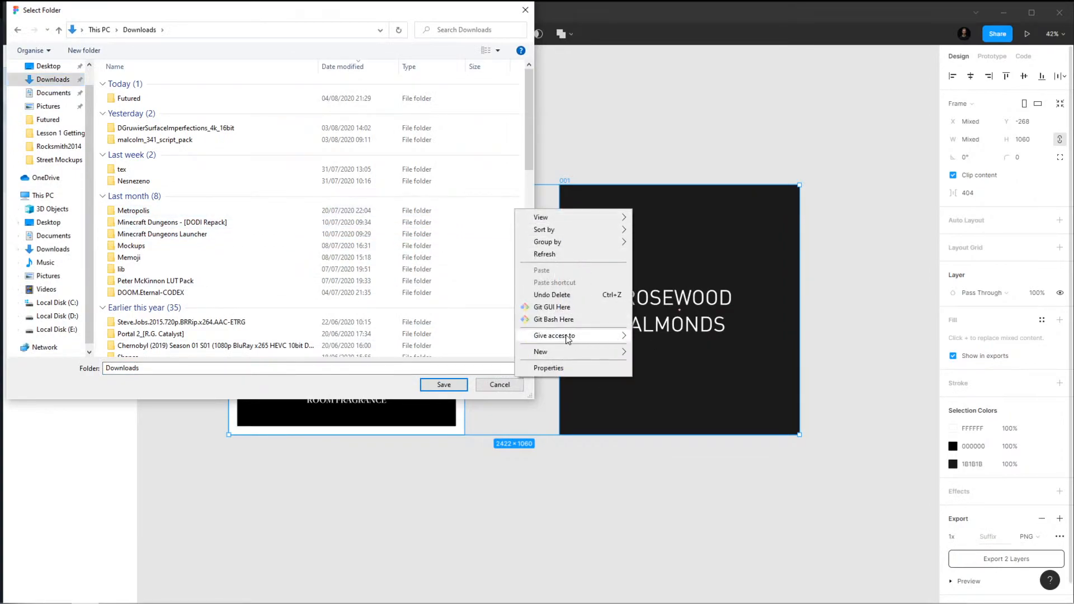
{"action": "mouse_move", "coordinate": [608, 352]}
{"action": "left_click", "coordinate": [657, 353]}
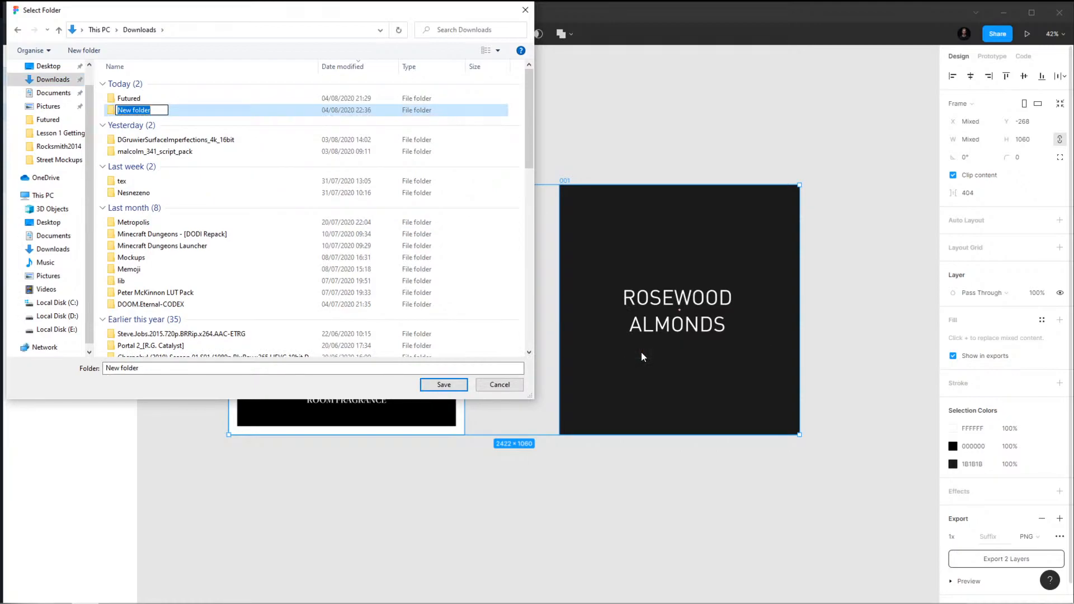
{"action": "type", "text": "Candle"}
{"action": "key", "text": "Return"}
{"action": "key", "text": "Return"}
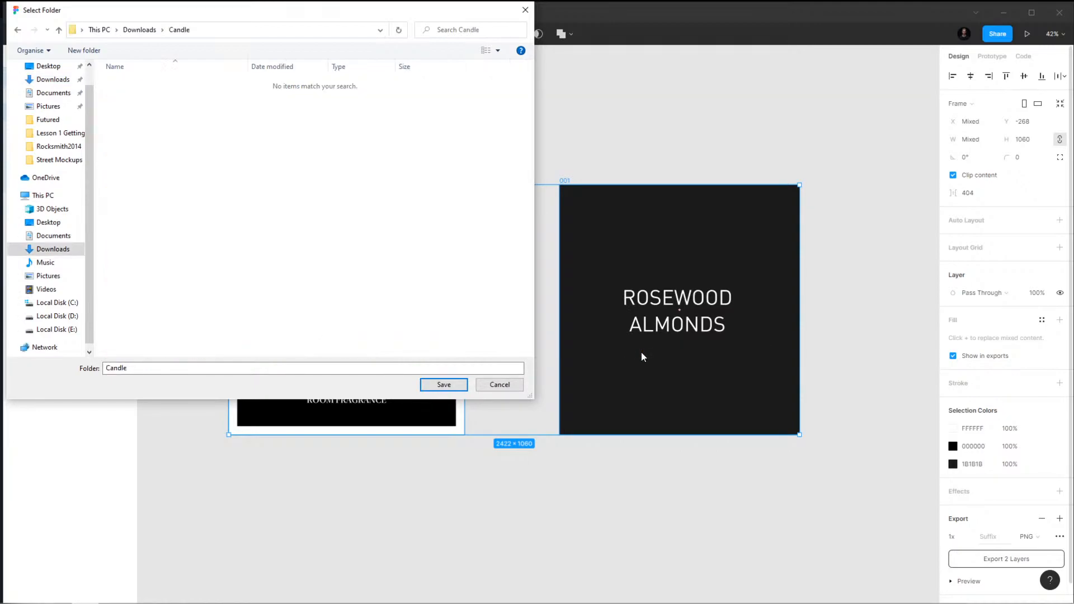
Export both label frames into the Candle folder and switch to the candle jar scene in Cinema 4D
{"action": "left_click", "coordinate": [444, 384]}
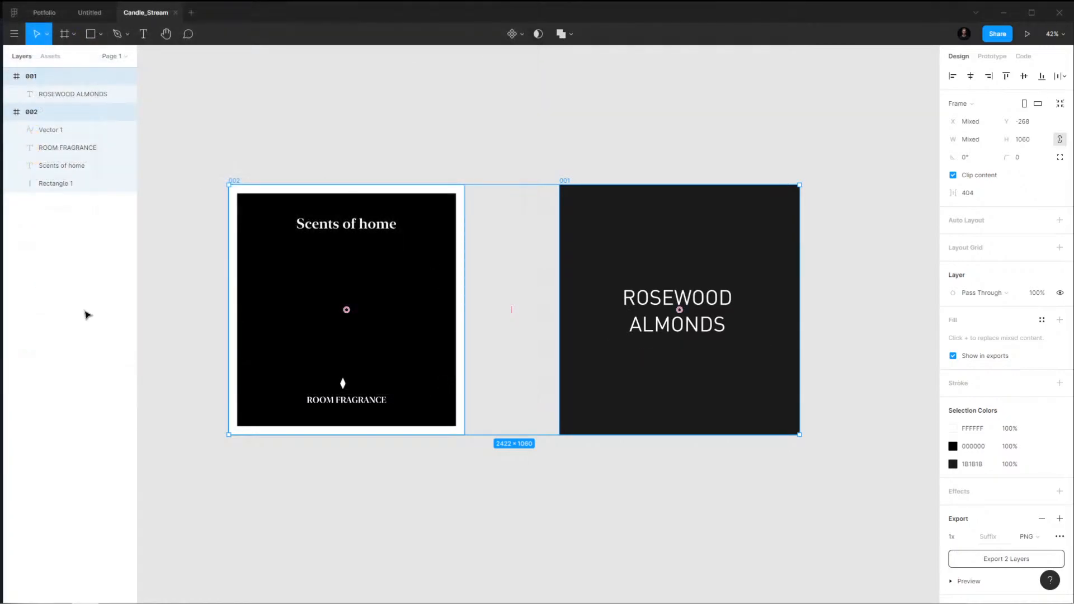
{"action": "left_click", "coordinate": [258, 157]}
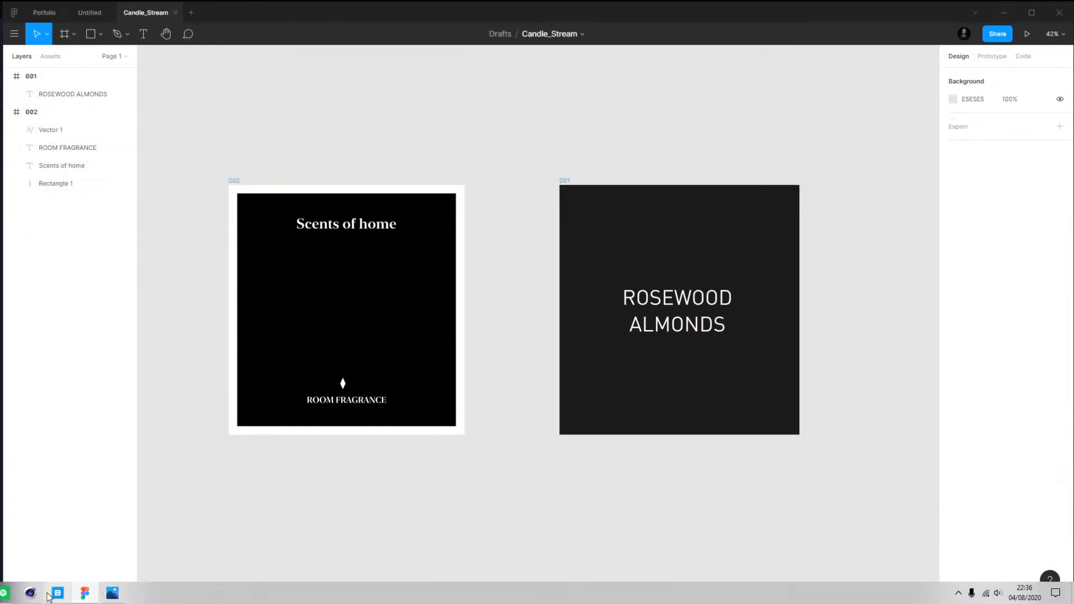
{"action": "left_click", "coordinate": [30, 593]}
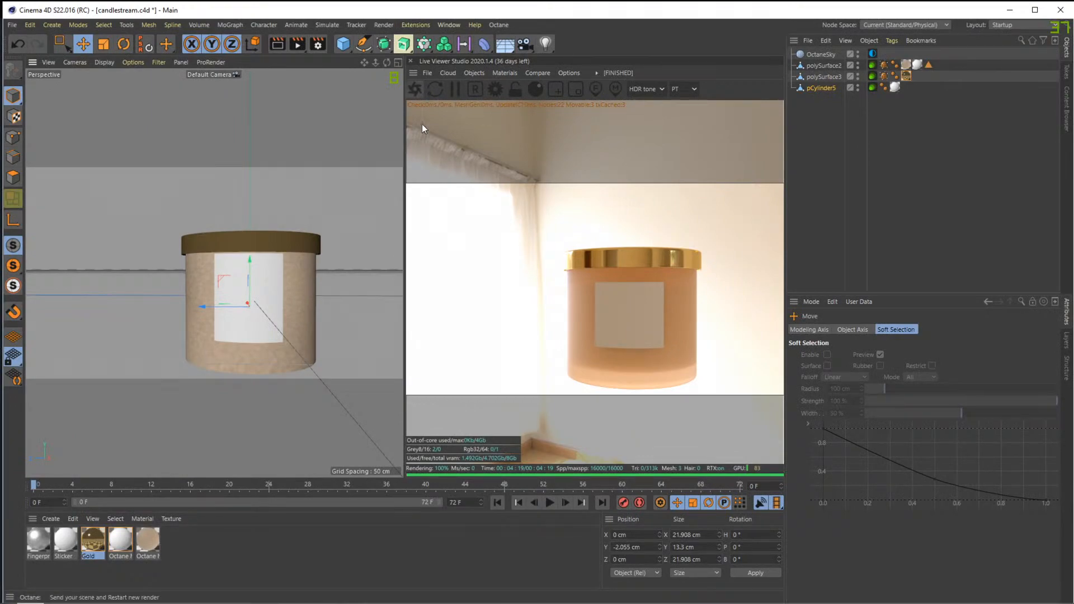
{"action": "left_click_drag", "start_coordinate": [306, 268], "coordinate": [286, 274], "text": "alt"}
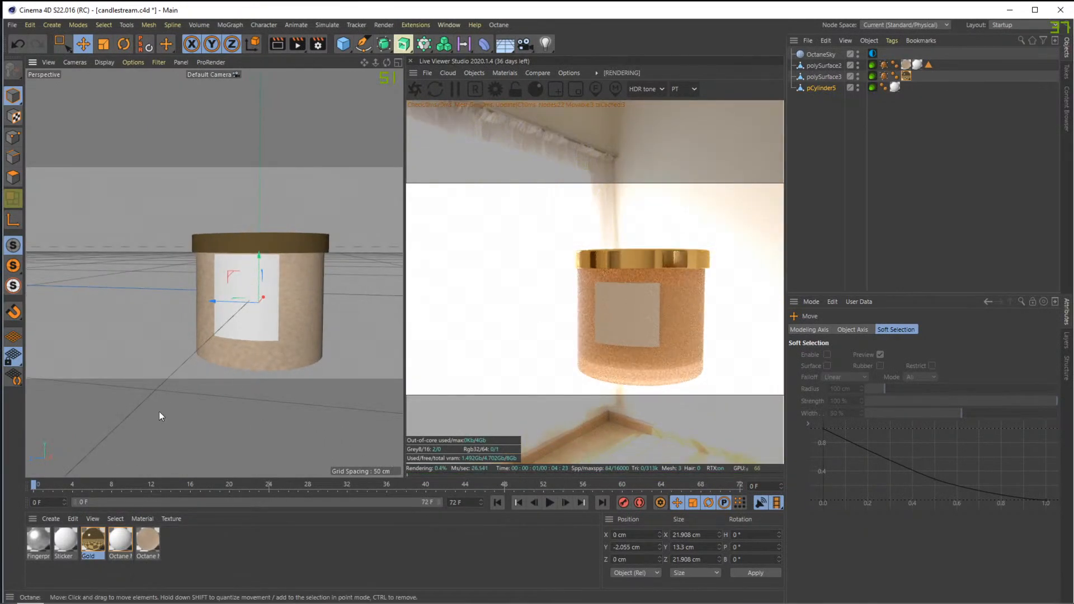
Set the Sticker material tag on polySurface2 to Flat projection and turn off its Tile option
{"action": "left_click", "coordinate": [62, 541]}
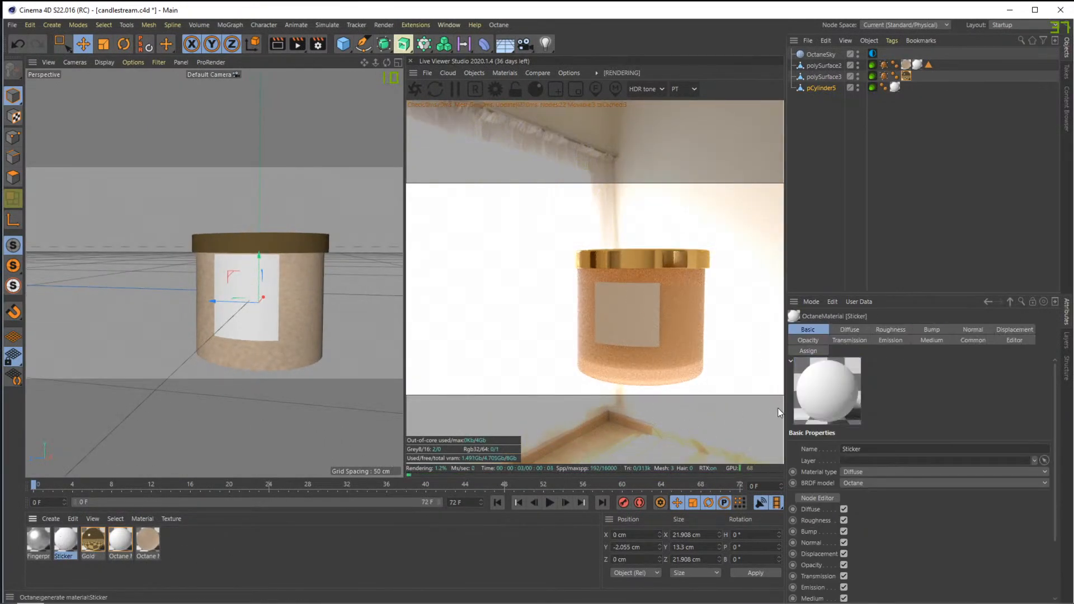
{"action": "left_click", "coordinate": [918, 65]}
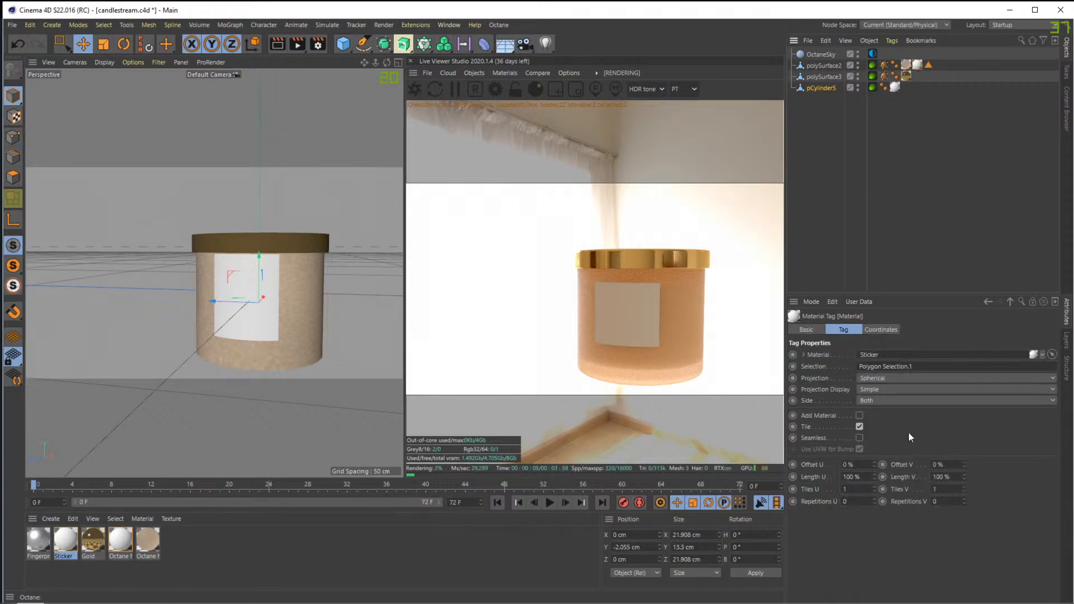
{"action": "left_click", "coordinate": [877, 378]}
{"action": "left_click", "coordinate": [872, 413]}
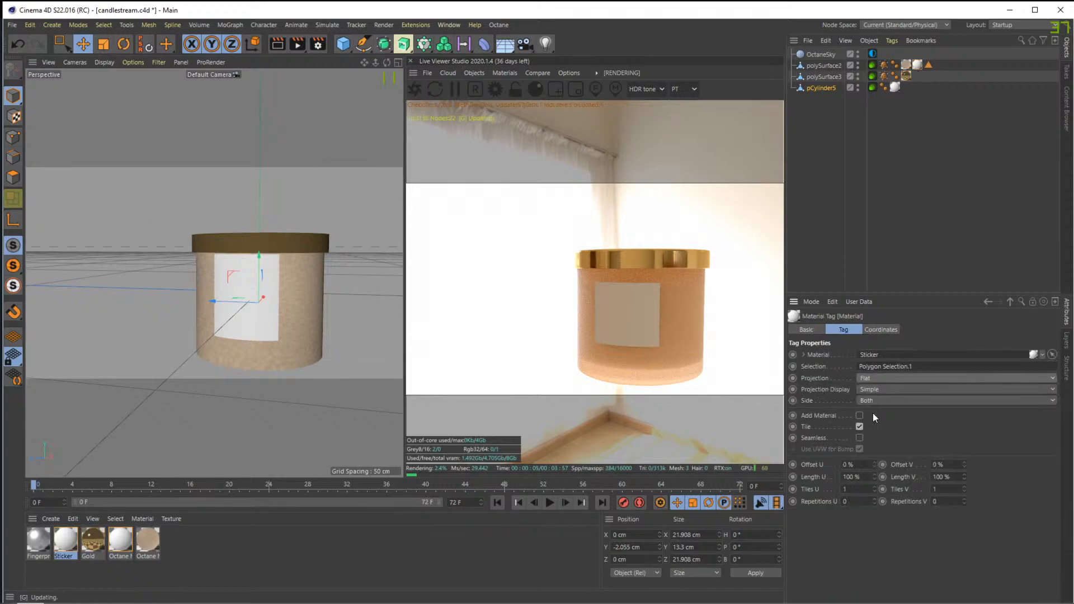
{"action": "left_click", "coordinate": [859, 426]}
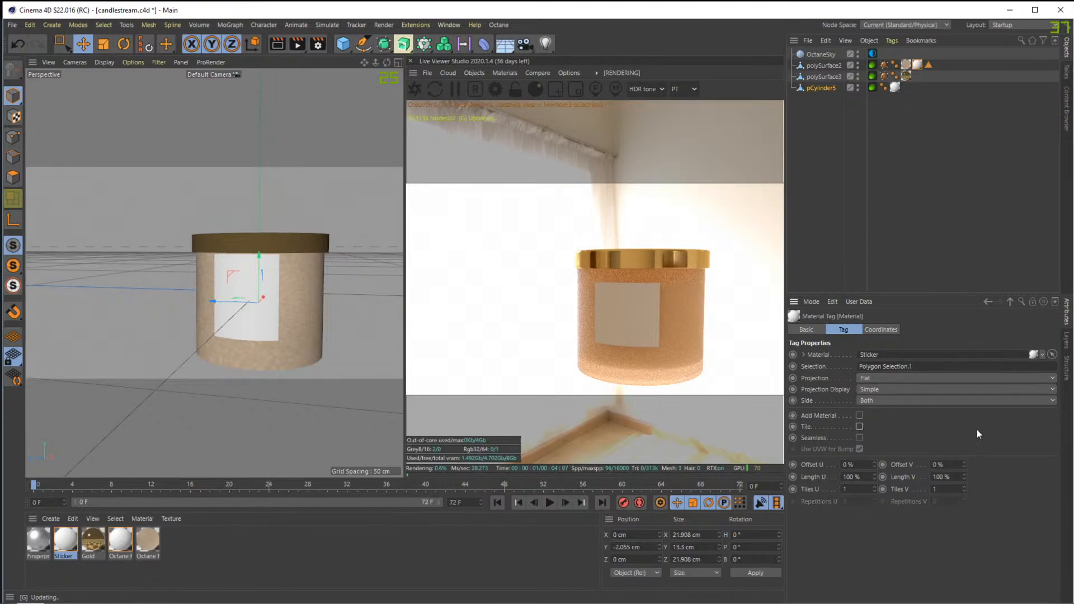
Bring the exported ROSEWOOD ALMONDS image into the Sticker material's node graph and connect it to the Diffuse channel
{"action": "left_click", "coordinate": [66, 541]}
{"action": "left_click_drag", "start_coordinate": [0, 214], "coordinate": [340, 123]}
{"action": "left_click_drag", "start_coordinate": [191, 319], "coordinate": [285, 288]}
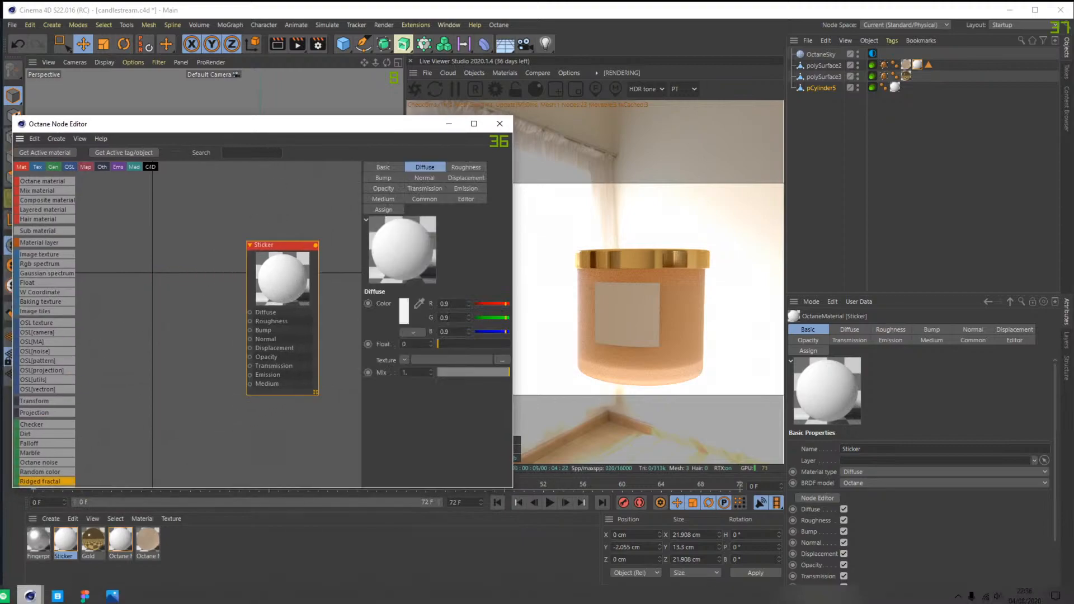
{"action": "left_click", "coordinate": [5, 598]}
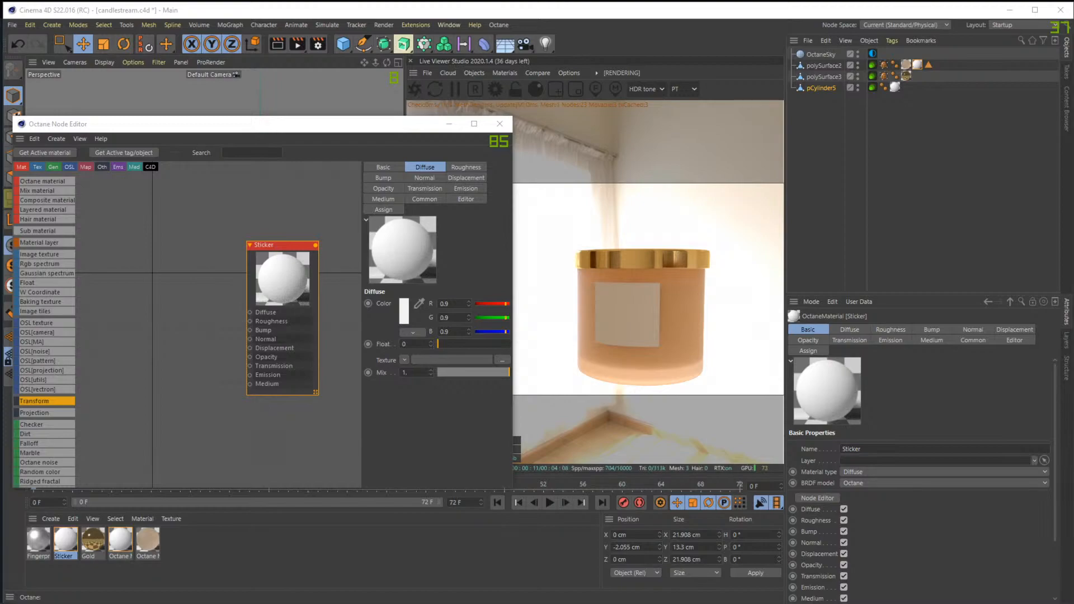
{"action": "left_click_drag", "start_coordinate": [0, 341], "coordinate": [157, 288]}
{"action": "left_click_drag", "start_coordinate": [200, 319], "coordinate": [199, 293]}
{"action": "left_click_drag", "start_coordinate": [254, 314], "coordinate": [255, 318]}
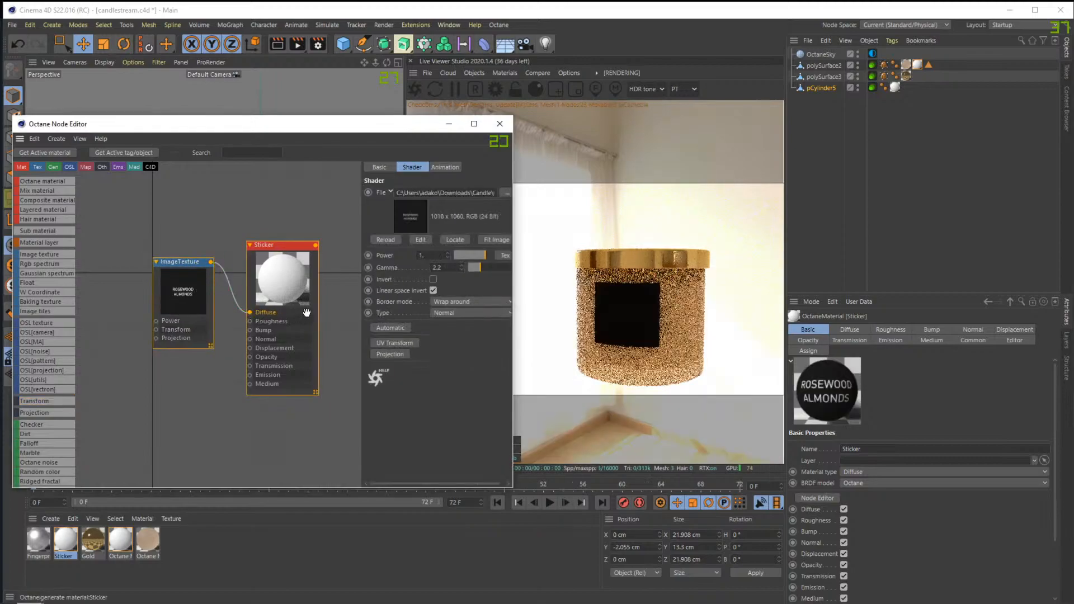
Add a UV Transform to the ROSEWOOD ALMONDS image texture and reduce its scale values
{"action": "left_click", "coordinate": [406, 342]}
{"action": "left_click_drag", "start_coordinate": [488, 278], "coordinate": [438, 278]}
{"action": "left_click_drag", "start_coordinate": [622, 311], "coordinate": [627, 313]}
{"action": "left_click_drag", "start_coordinate": [380, 126], "coordinate": [0, 126]}
{"action": "scroll", "coordinate": [314, 254], "scroll_direction": "up", "scroll_amount": 7}
{"action": "middle_click_drag", "start_coordinate": [287, 300], "coordinate": [313, 194], "text": "alt"}
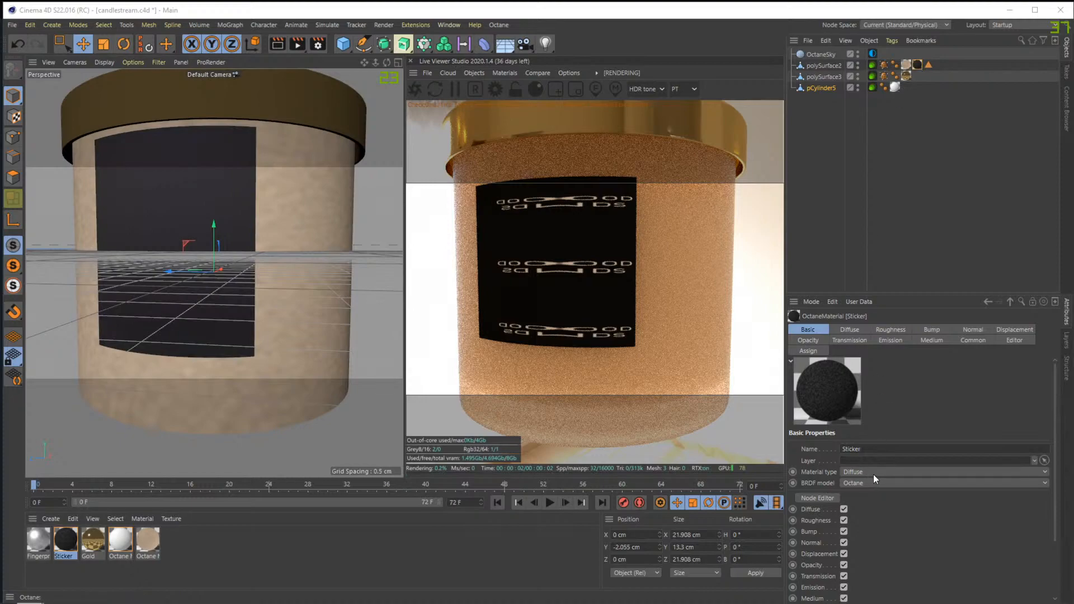
Try Cubic and Frontal projection on the polySurface2 Sticker material tag
{"action": "left_click", "coordinate": [918, 65]}
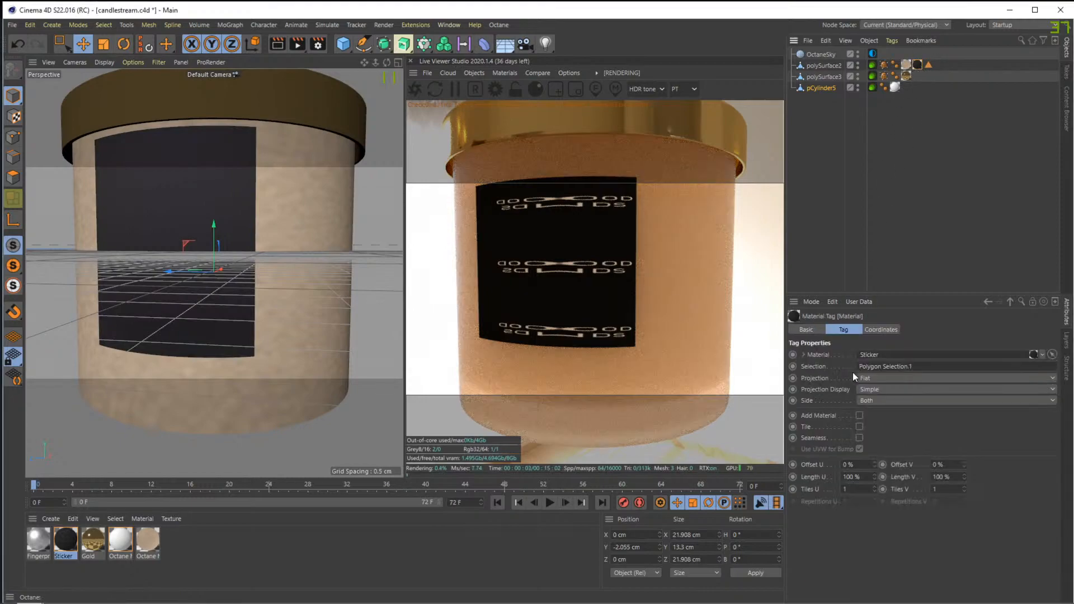
{"action": "left_click", "coordinate": [874, 378]}
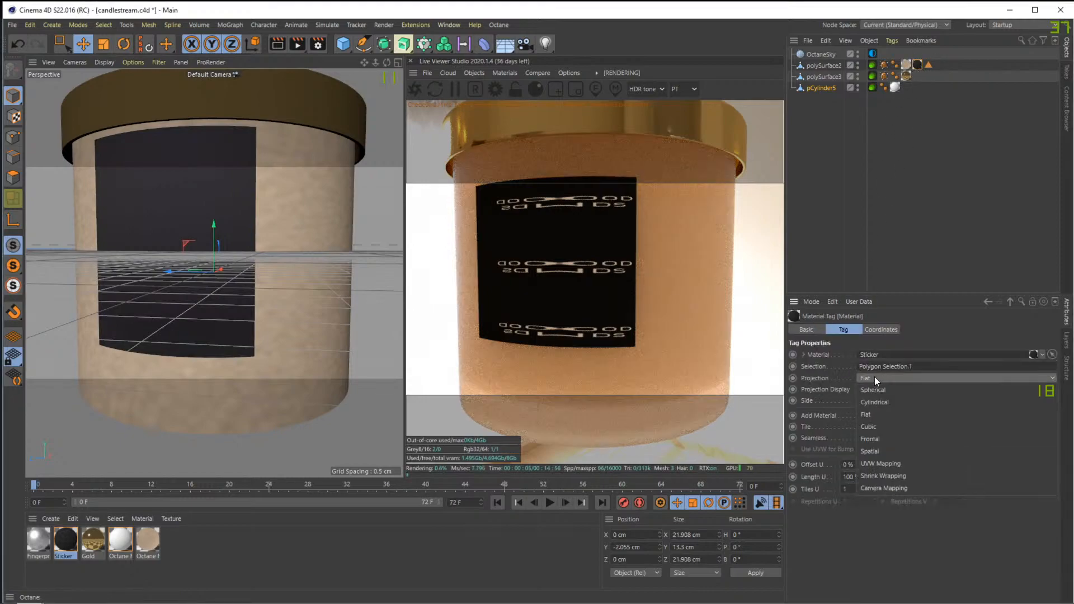
{"action": "left_click", "coordinate": [873, 421]}
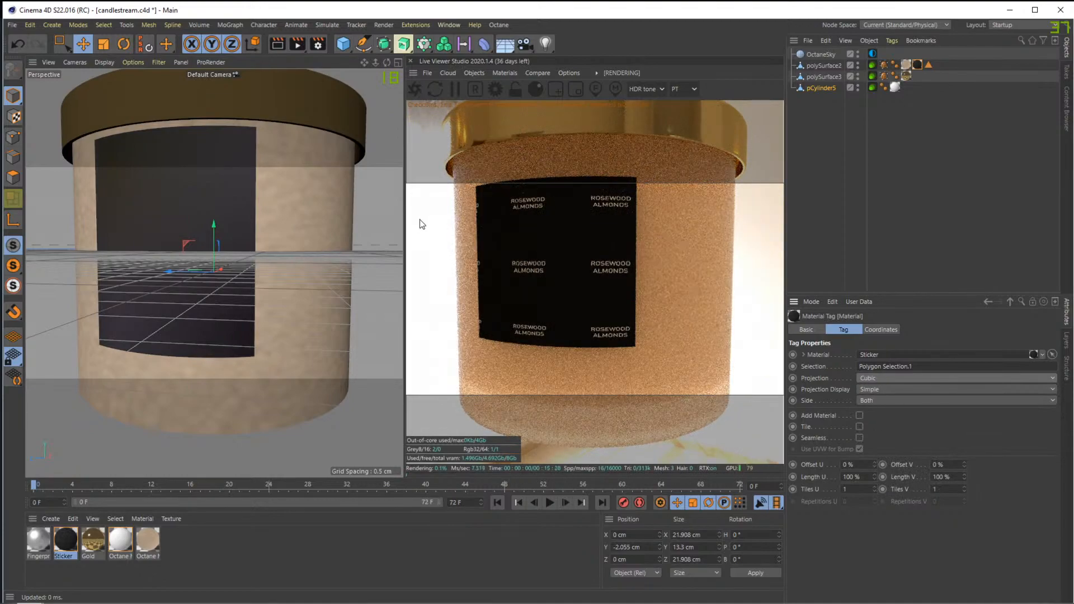
{"action": "left_click", "coordinate": [879, 378]}
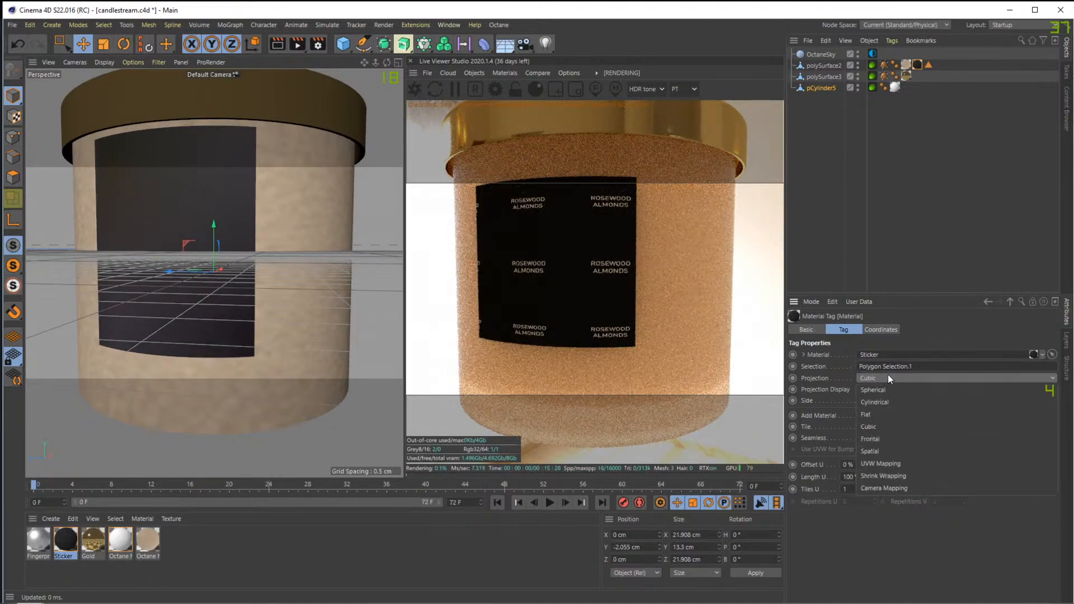
{"action": "left_click", "coordinate": [895, 439]}
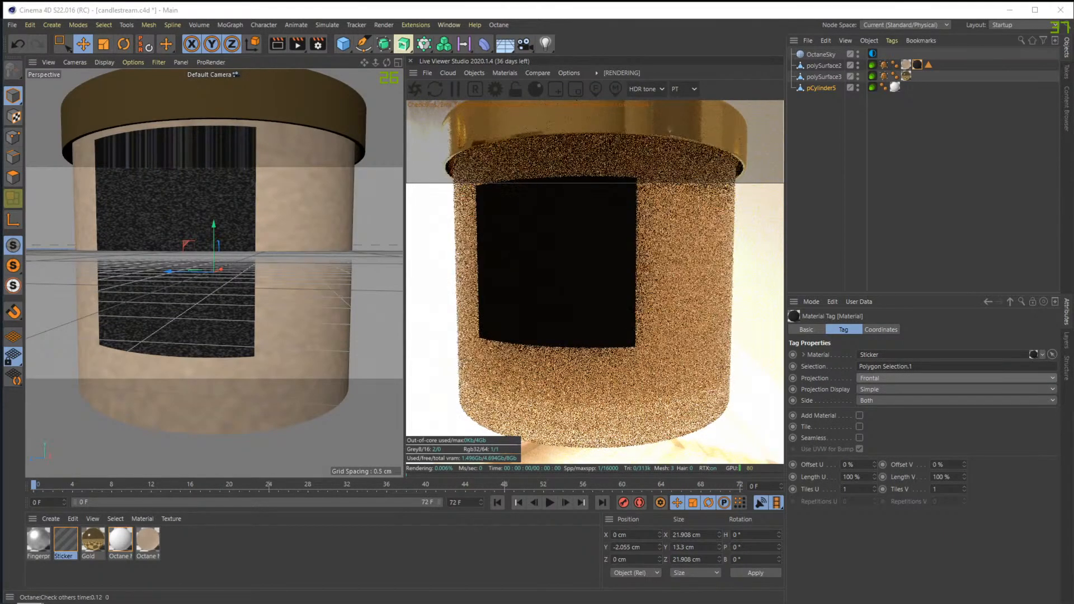
Set the Sticker tag's projection to UVW Mapping and turn off Use UVW for Bump, keeping Seamless off
{"action": "left_click", "coordinate": [884, 377]}
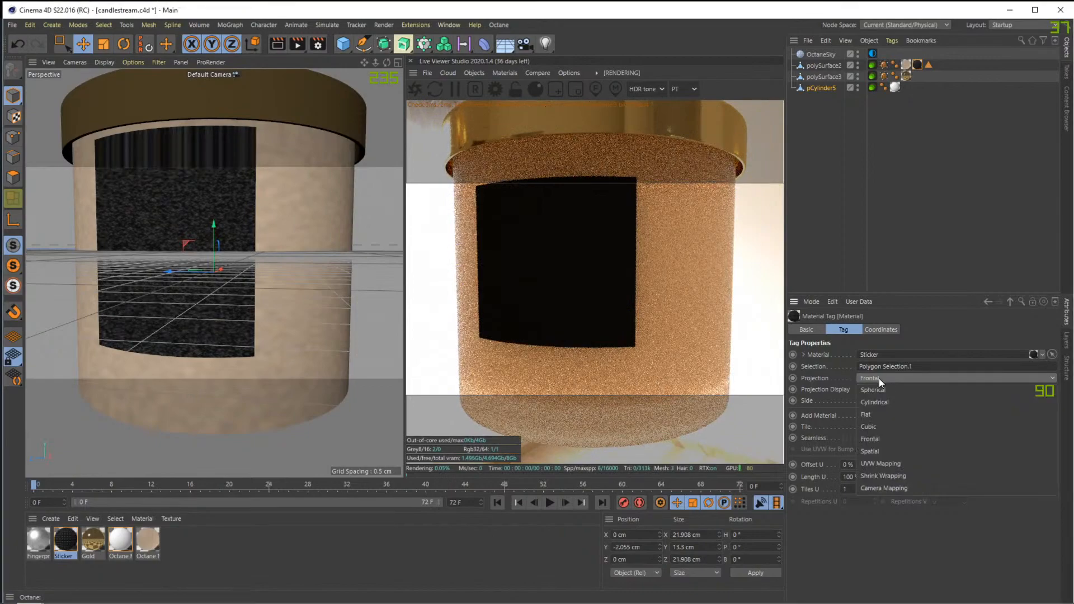
{"action": "left_click", "coordinate": [883, 464]}
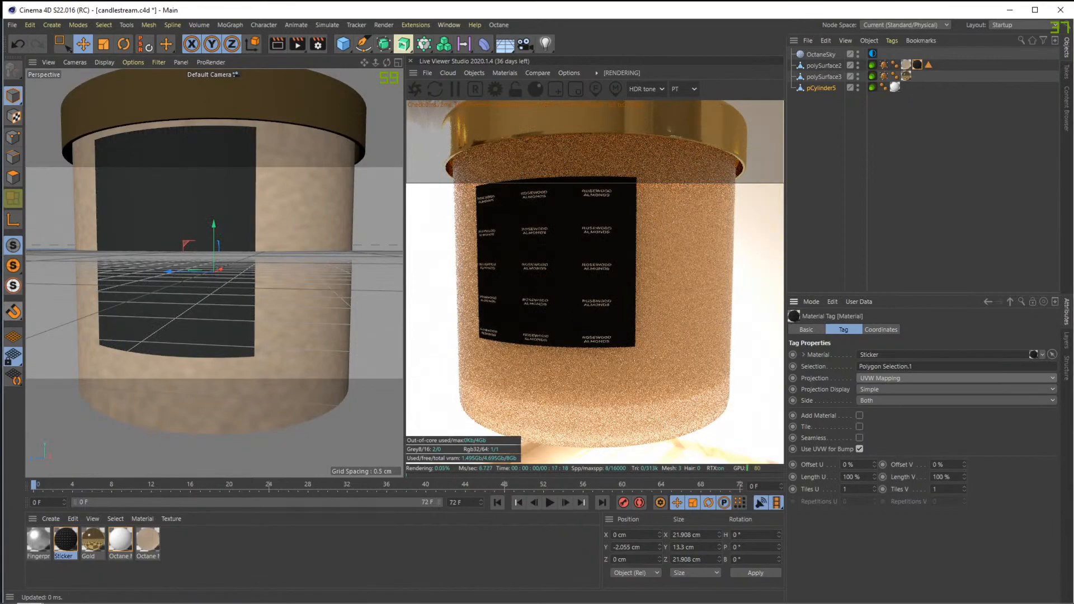
{"action": "left_click", "coordinate": [860, 450]}
{"action": "left_click", "coordinate": [860, 438]}
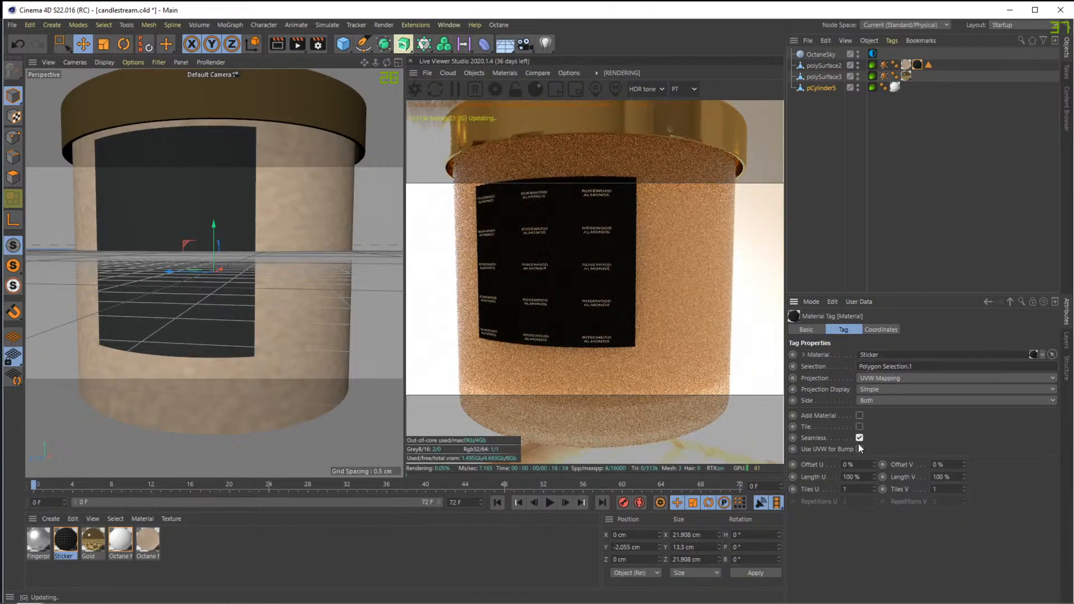
{"action": "left_click", "coordinate": [858, 438]}
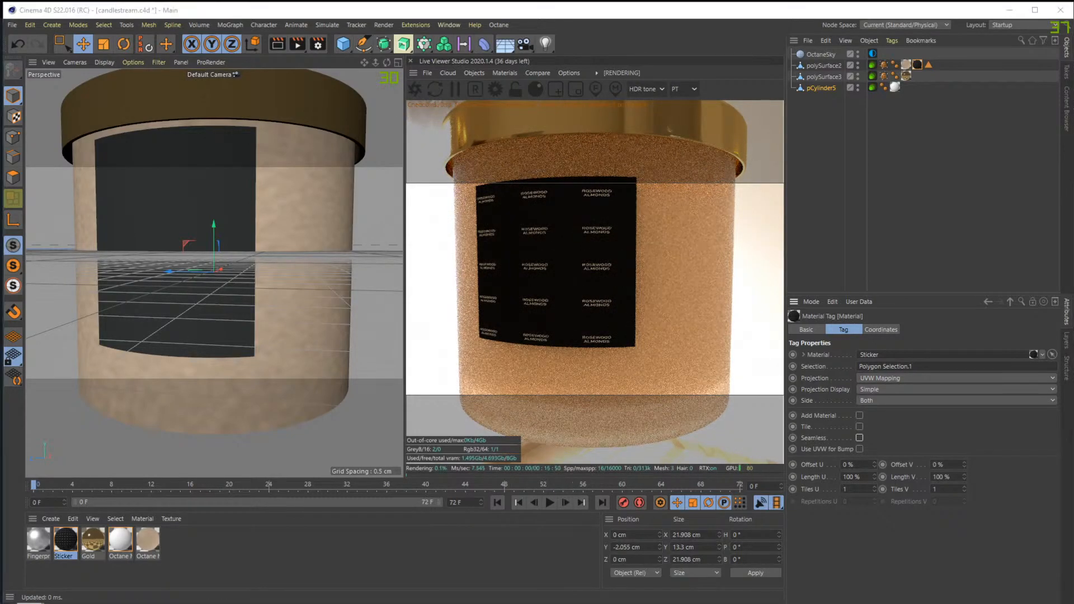
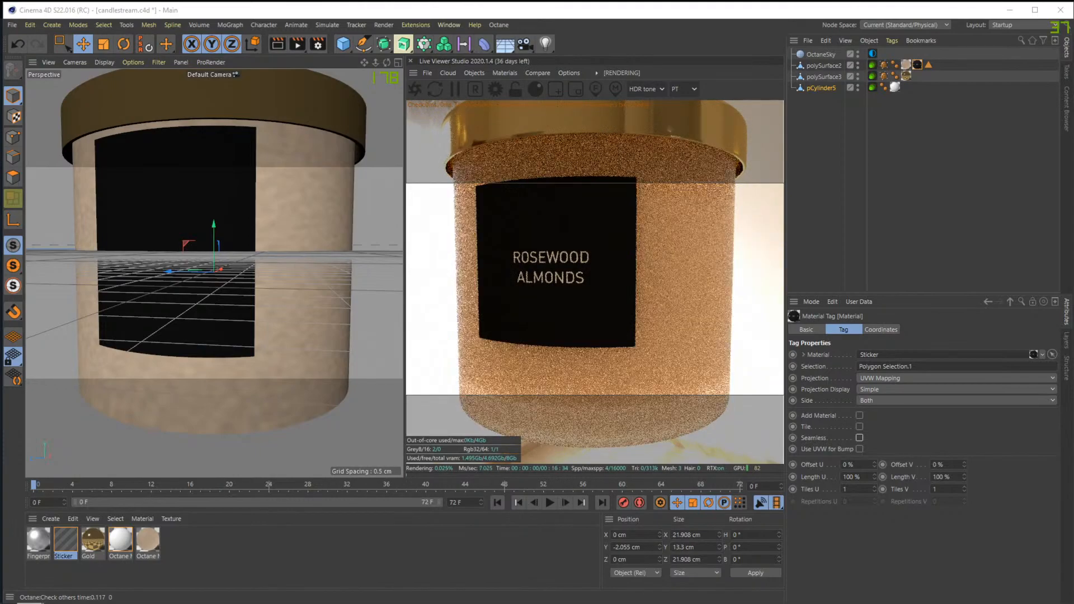
Lock the label transform's aspect ratio and adjust its scale to about 0.18 in X and 0.31 in Y and Z
{"action": "left_click_drag", "start_coordinate": [0, 130], "coordinate": [135, 133]}
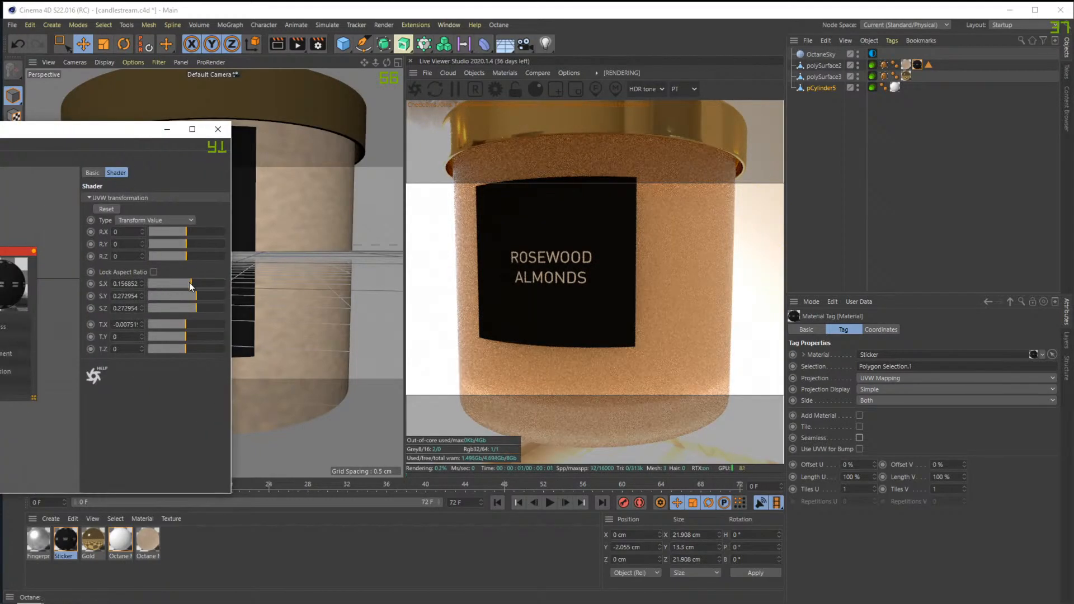
{"action": "left_click", "coordinate": [189, 284]}
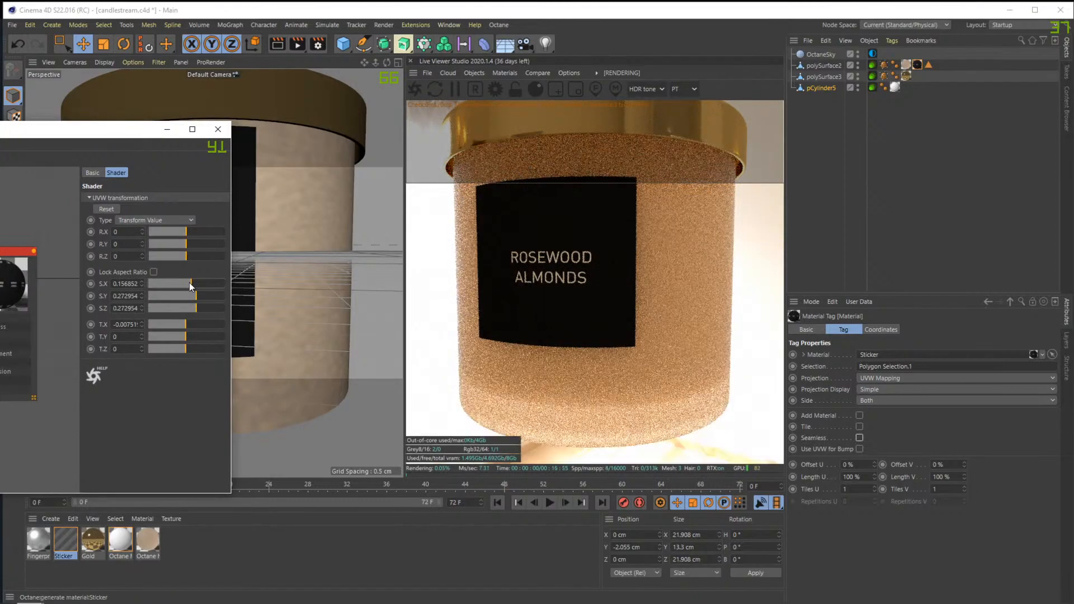
{"action": "left_click_drag", "start_coordinate": [88, 129], "coordinate": [236, 117]}
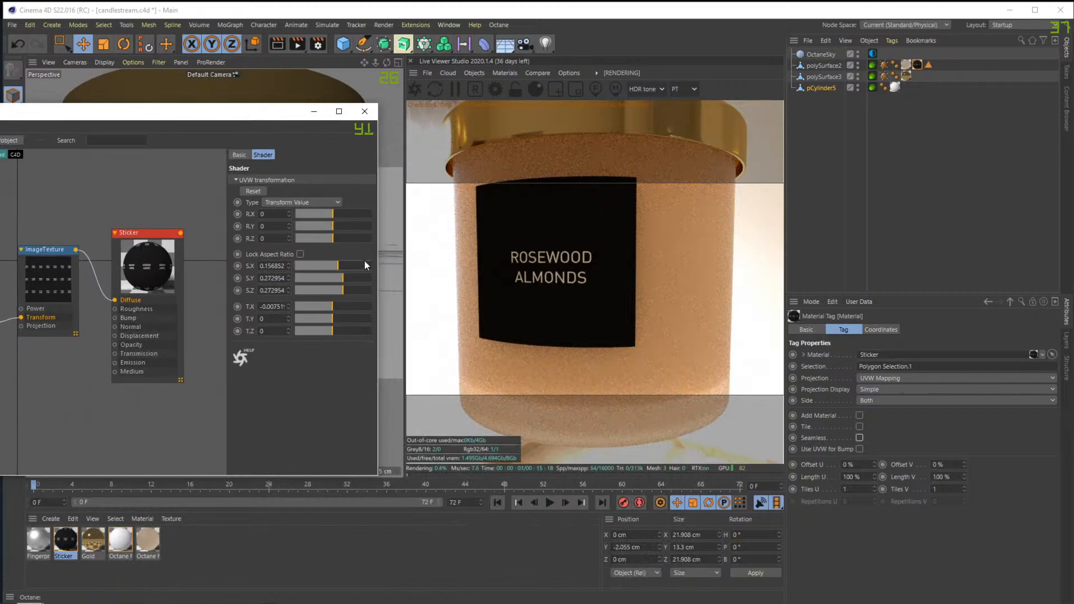
{"action": "left_click", "coordinate": [301, 255]}
{"action": "left_click_drag", "start_coordinate": [345, 277], "coordinate": [342, 275]}
{"action": "left_click_drag", "start_coordinate": [250, 106], "coordinate": [35, 123]}
{"action": "scroll", "coordinate": [228, 223], "scroll_direction": "down", "scroll_amount": 5}
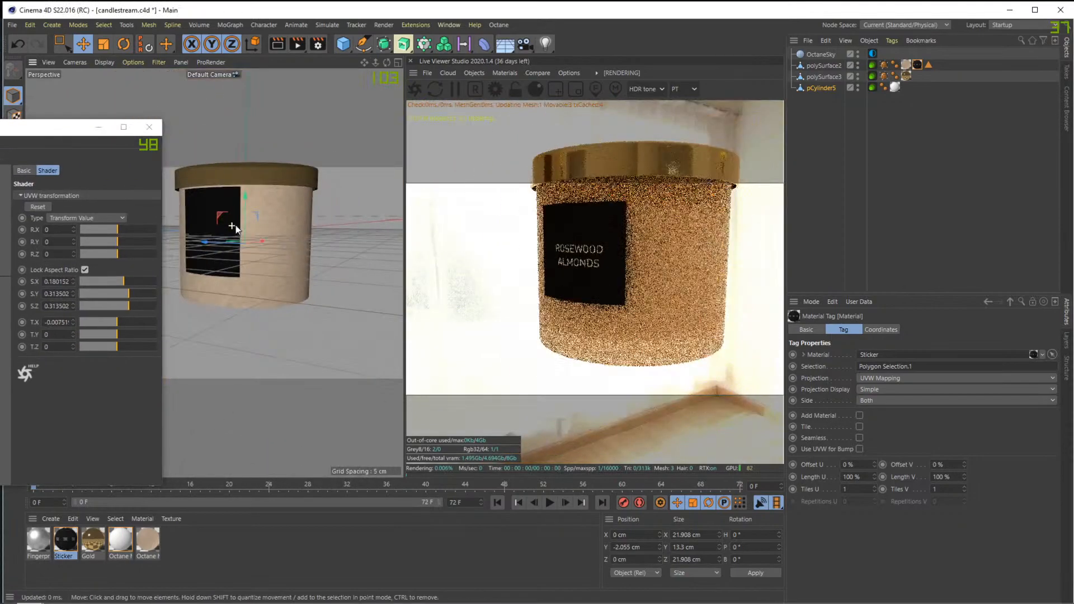
{"action": "scroll", "coordinate": [260, 222], "scroll_direction": "up", "scroll_amount": 8}
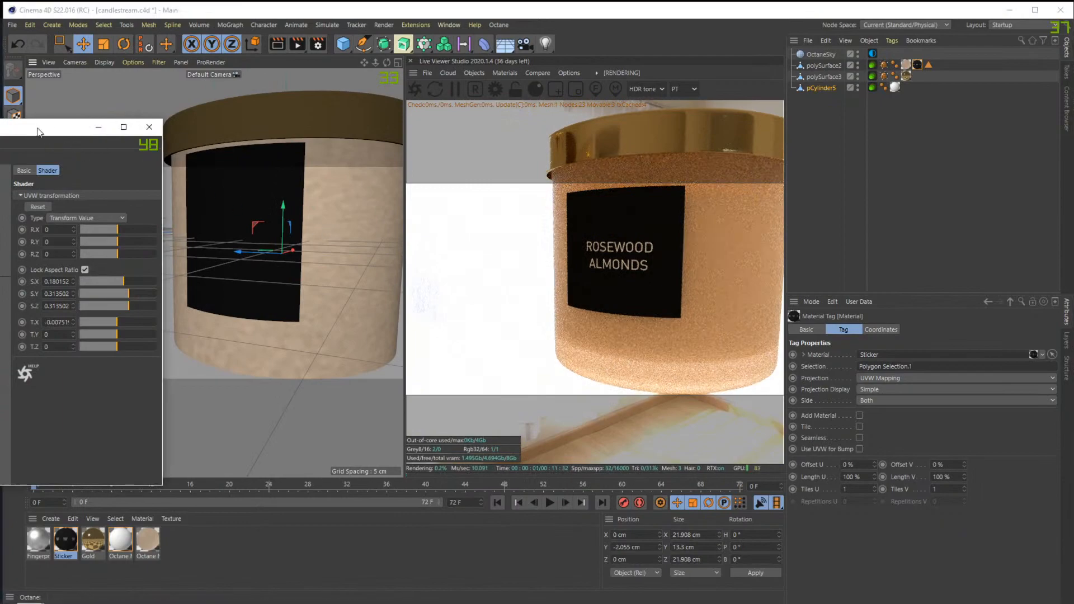
Add the exported "Scents of home" label image to the Sticker node graph, placed below the existing image texture
{"action": "left_click_drag", "start_coordinate": [41, 133], "coordinate": [268, 136]}
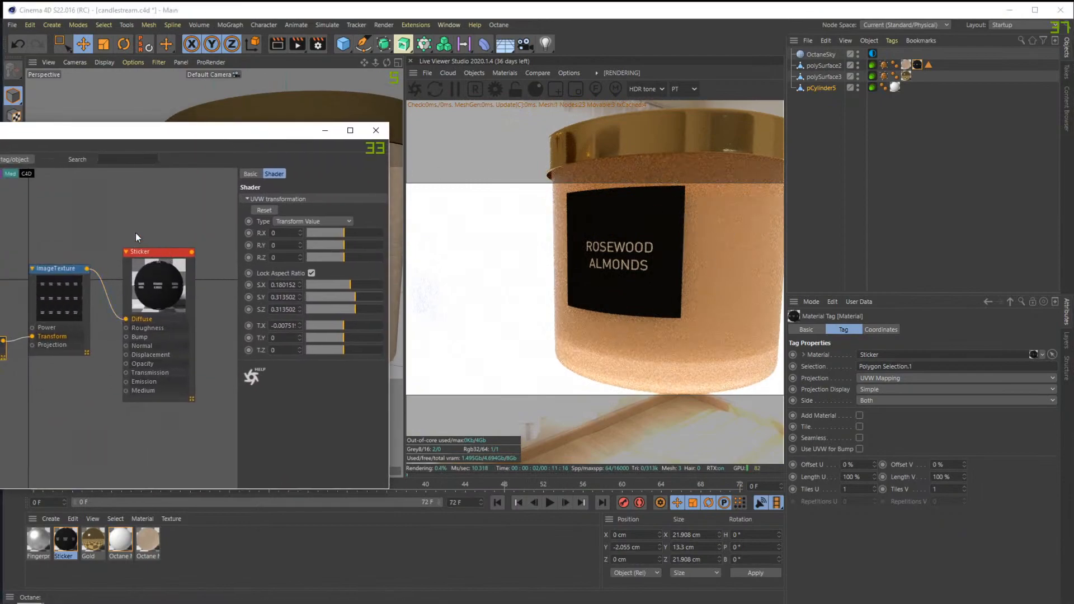
{"action": "middle_click_drag", "start_coordinate": [4, 246], "coordinate": [57, 234]}
{"action": "left_click_drag", "start_coordinate": [24, 324], "coordinate": [0, 294]}
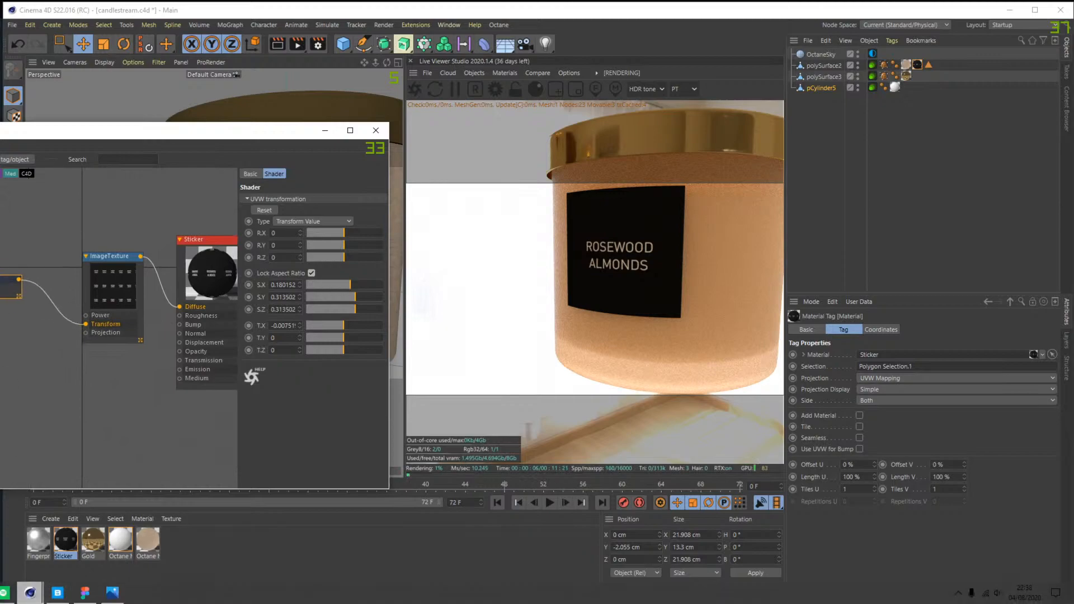
{"action": "left_click_drag", "start_coordinate": [0, 258], "coordinate": [113, 230]}
{"action": "left_click_drag", "start_coordinate": [125, 276], "coordinate": [64, 412]}
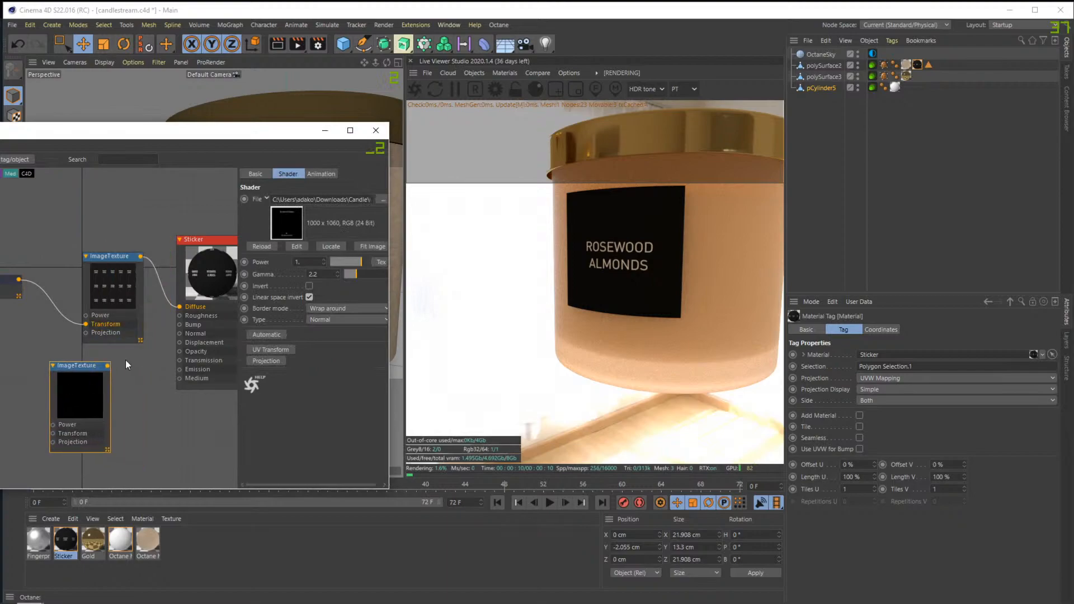
{"action": "scroll", "coordinate": [126, 361], "scroll_direction": "down", "scroll_amount": 3}
{"action": "middle_click_drag", "start_coordinate": [159, 256], "coordinate": [91, 248]}
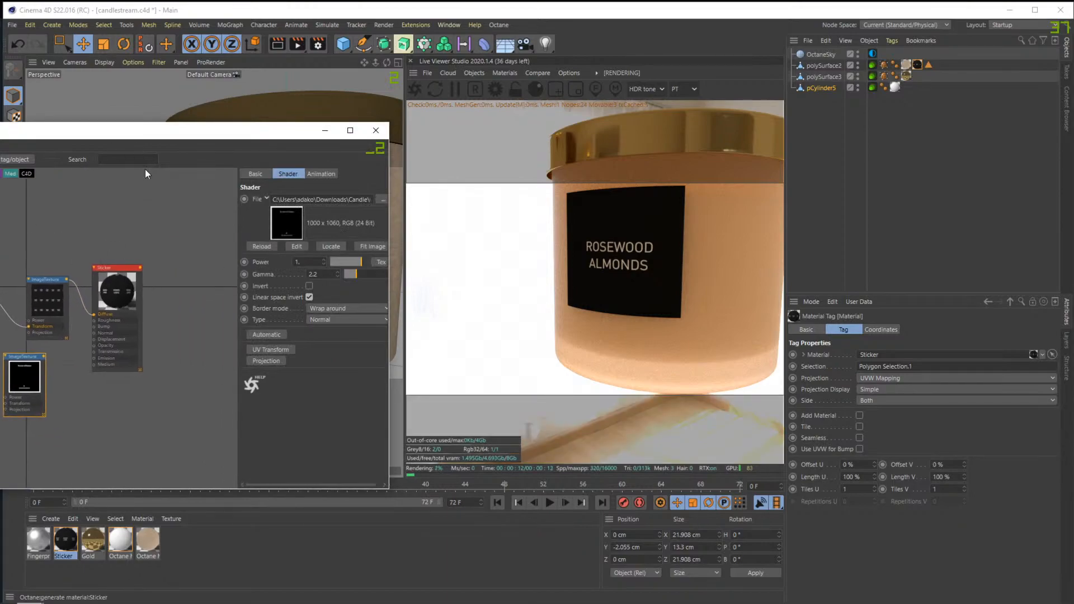
Examine the label's text and border on the reference image candle.jpg, and return to the Sticker node graph
{"action": "left_click", "coordinate": [112, 593]}
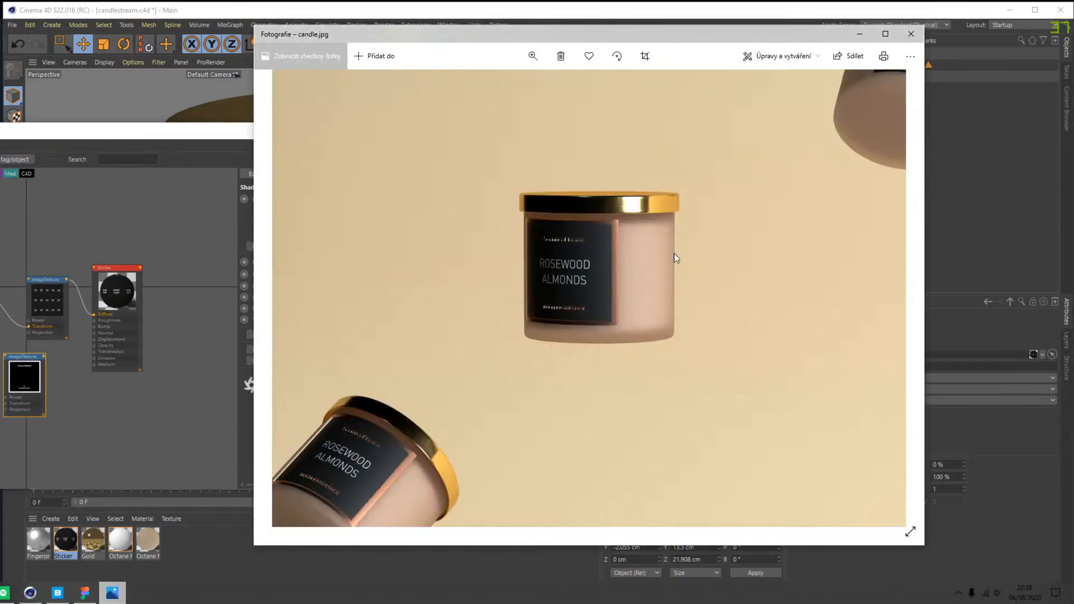
{"action": "scroll", "coordinate": [604, 240], "scroll_direction": "down", "scroll_amount": 3}
{"action": "scroll", "coordinate": [574, 267], "scroll_direction": "up", "scroll_amount": 3}
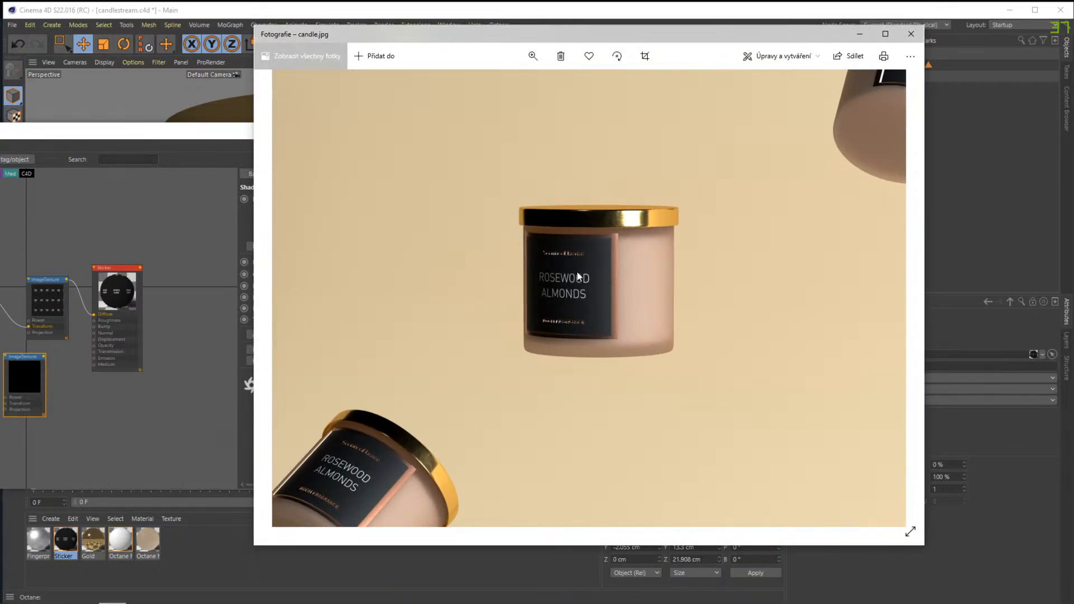
{"action": "left_click", "coordinate": [860, 36]}
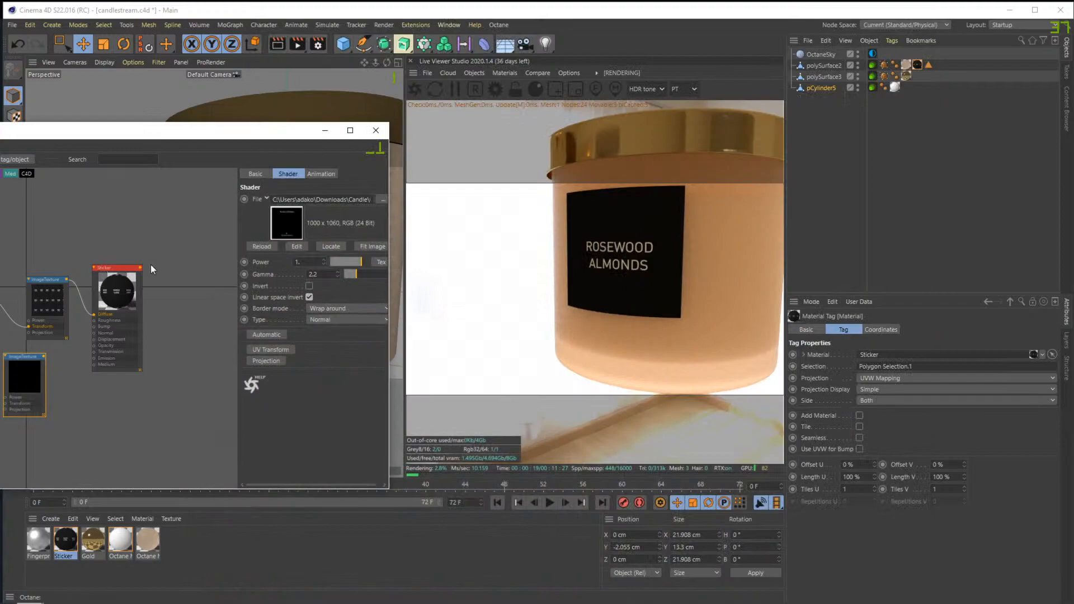
{"action": "left_click_drag", "start_coordinate": [121, 126], "coordinate": [203, 100]}
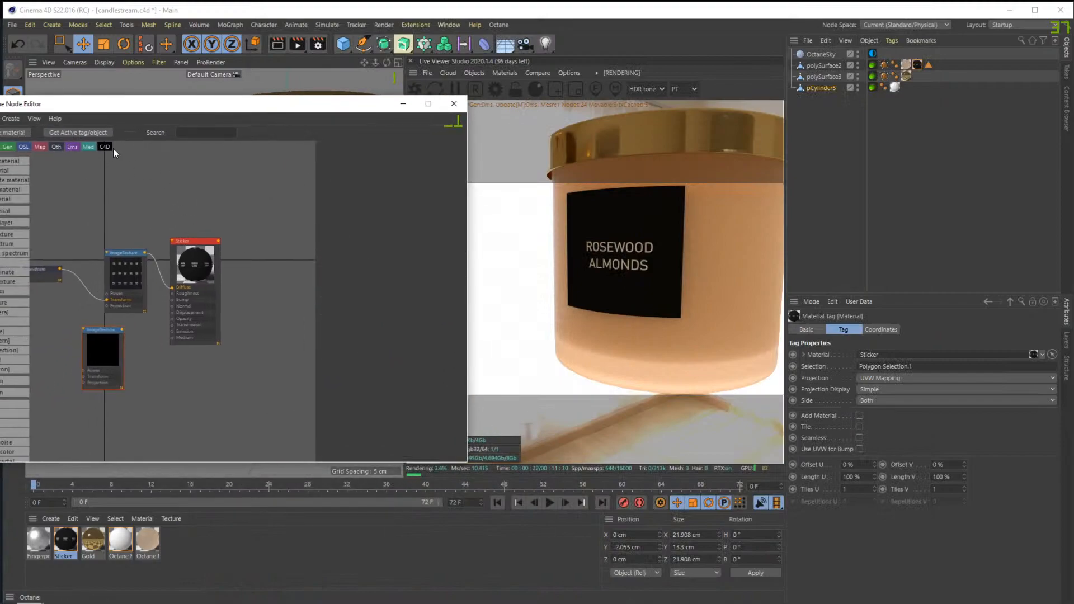
Add an Octane mix material, assign it to polySurface2's label tag instead of Sticker, and connect Sticker as its Material2
{"action": "left_click", "coordinate": [291, 207]}
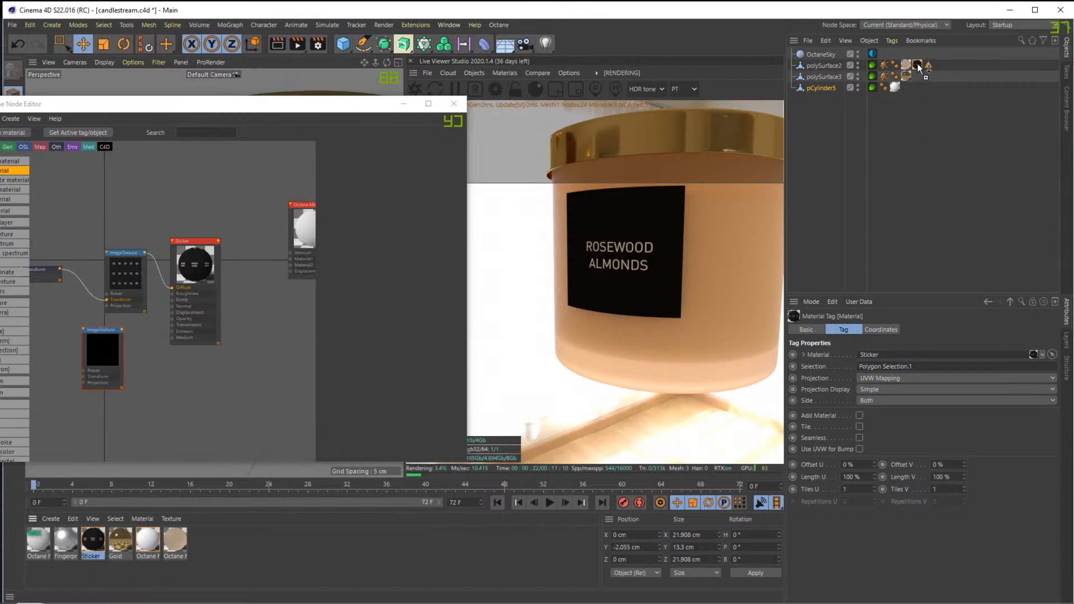
{"action": "left_click_drag", "start_coordinate": [919, 65], "coordinate": [918, 65]}
{"action": "left_click_drag", "start_coordinate": [306, 216], "coordinate": [265, 196]}
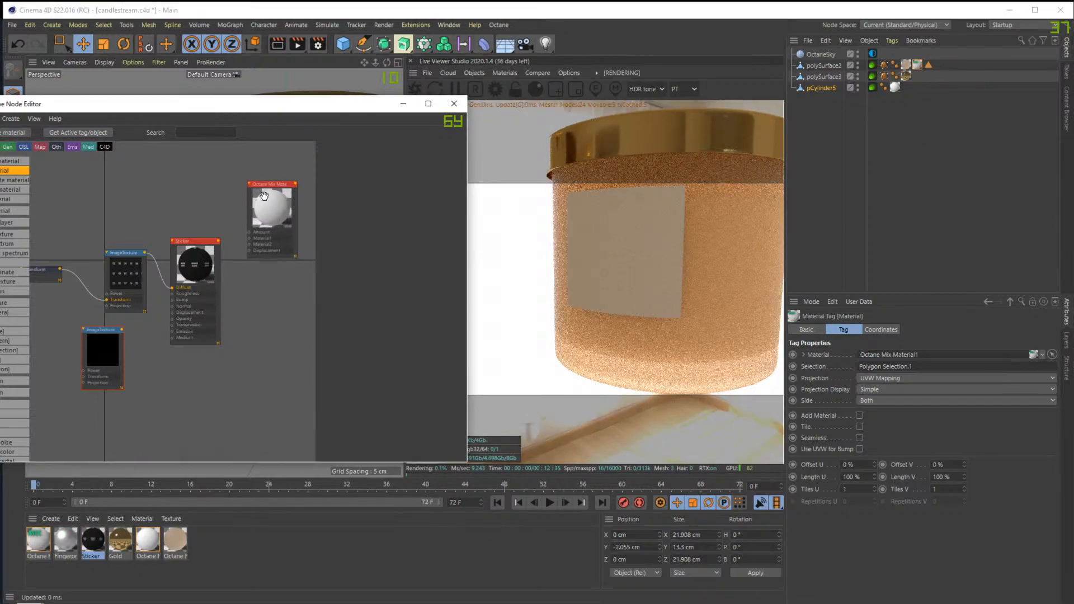
{"action": "left_click", "coordinate": [264, 196]}
{"action": "left_click_drag", "start_coordinate": [251, 250], "coordinate": [250, 245]}
{"action": "left_click_drag", "start_coordinate": [280, 196], "coordinate": [280, 172]}
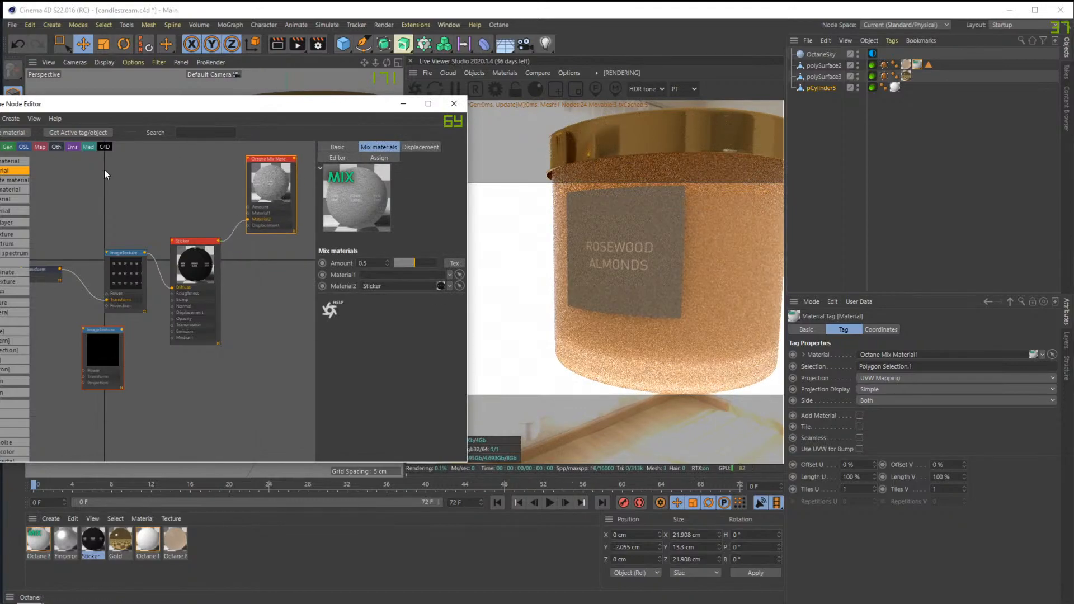
Add a new Octane material node and connect it to Material1 of the mix material, arranged above the Sticker node
{"action": "left_click_drag", "start_coordinate": [20, 167], "coordinate": [153, 162]}
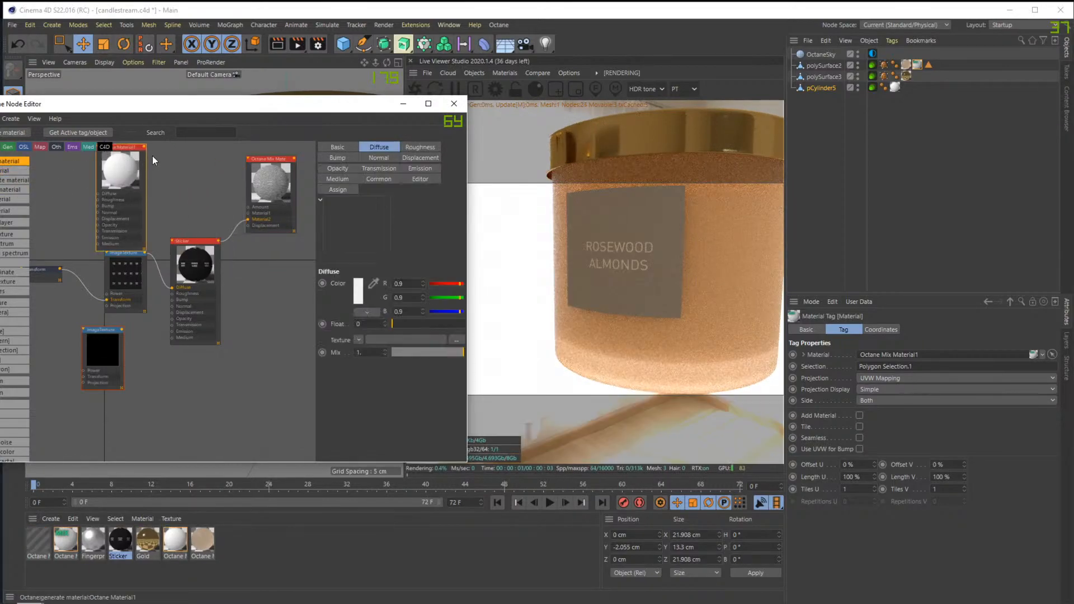
{"action": "left_click", "coordinate": [247, 211]}
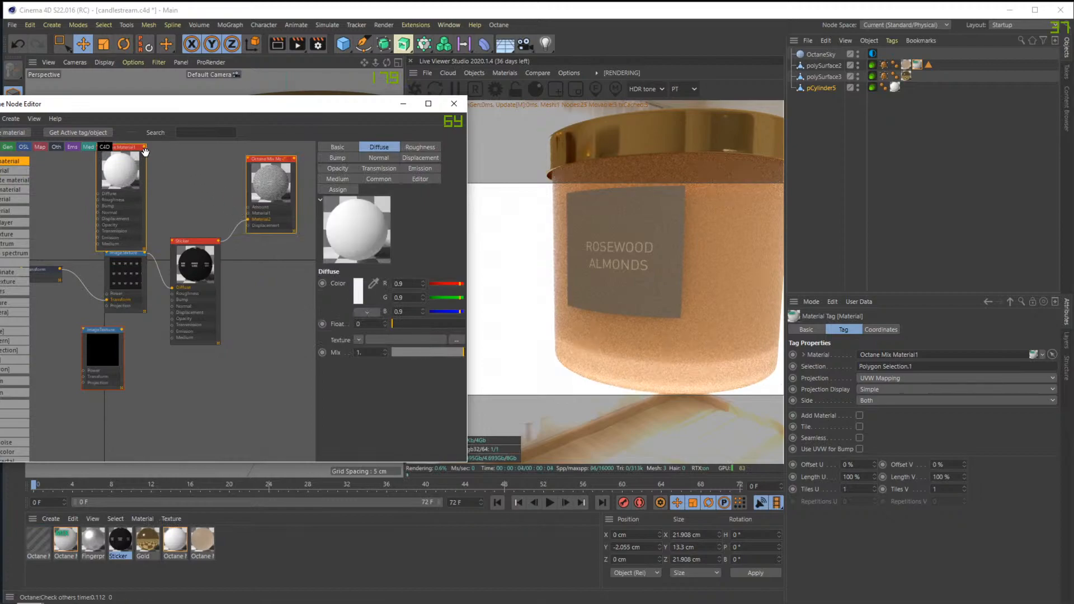
{"action": "left_click_drag", "start_coordinate": [143, 147], "coordinate": [190, 177]}
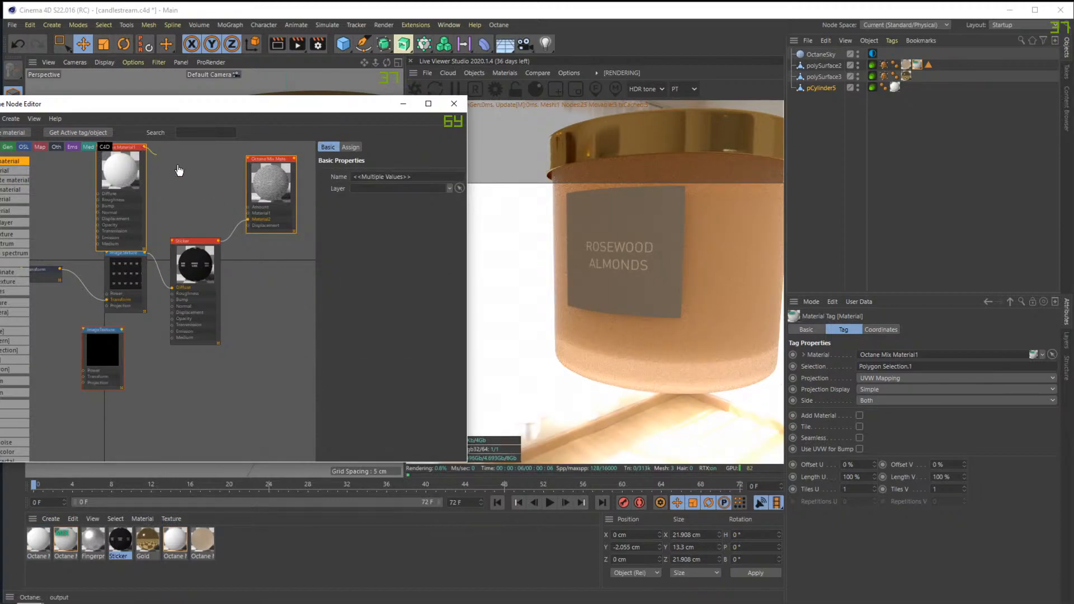
{"action": "left_click_drag", "start_coordinate": [249, 216], "coordinate": [247, 214]}
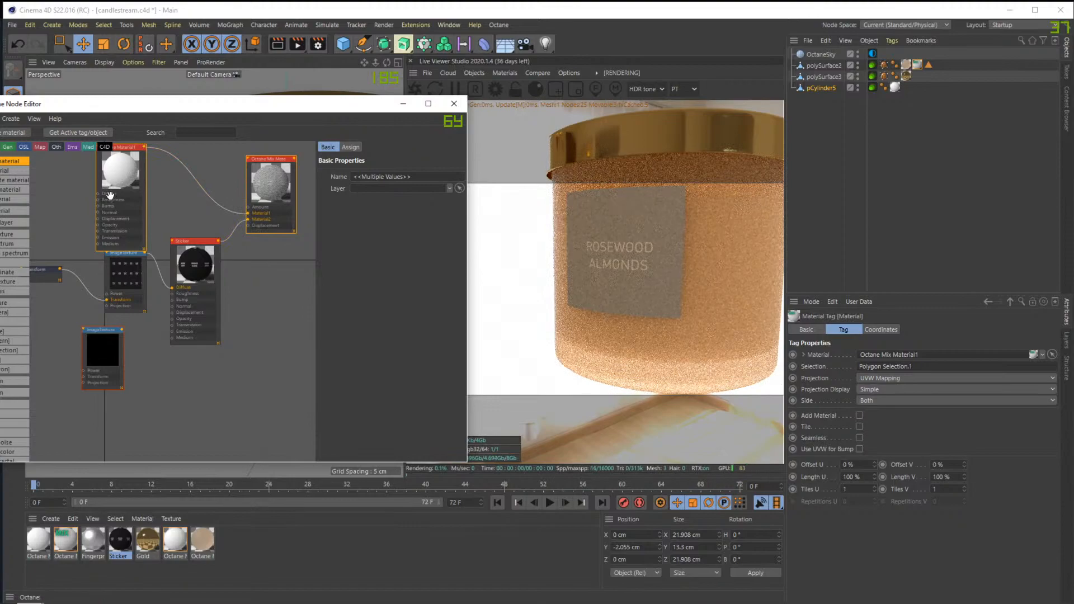
{"action": "left_click_drag", "start_coordinate": [119, 179], "coordinate": [183, 156]}
{"action": "middle_click_drag", "start_coordinate": [136, 177], "coordinate": [138, 224]}
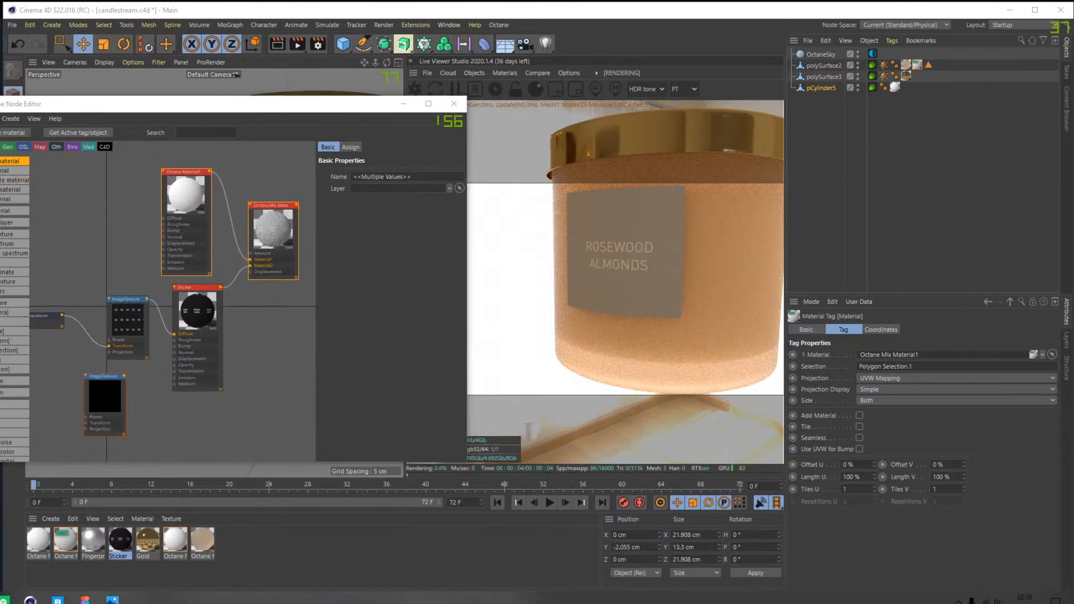
Add the bordered "Scents of home" image texture, connect it to the new material's opacity, and link the existing Transform node to it
{"action": "left_click_drag", "start_coordinate": [1, 242], "coordinate": [115, 220]}
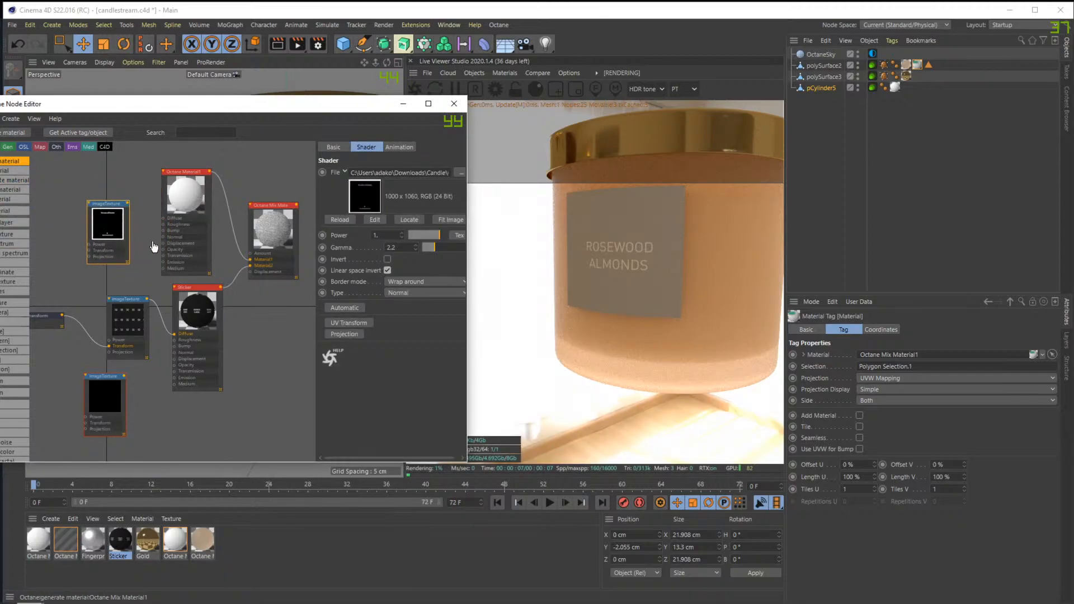
{"action": "left_click_drag", "start_coordinate": [164, 255], "coordinate": [164, 251]}
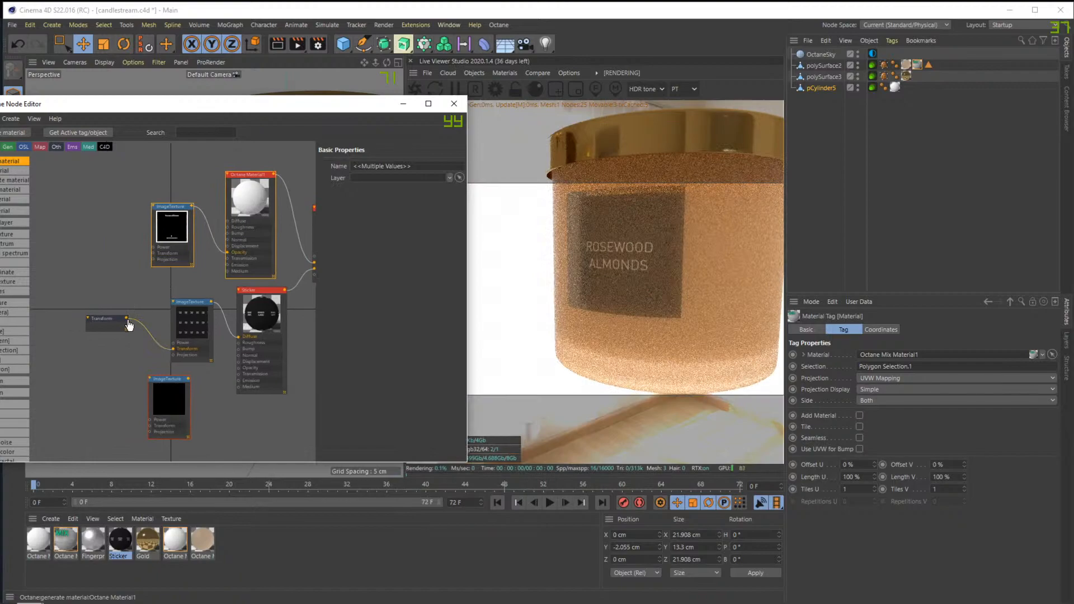
{"action": "left_click_drag", "start_coordinate": [127, 319], "coordinate": [154, 255]}
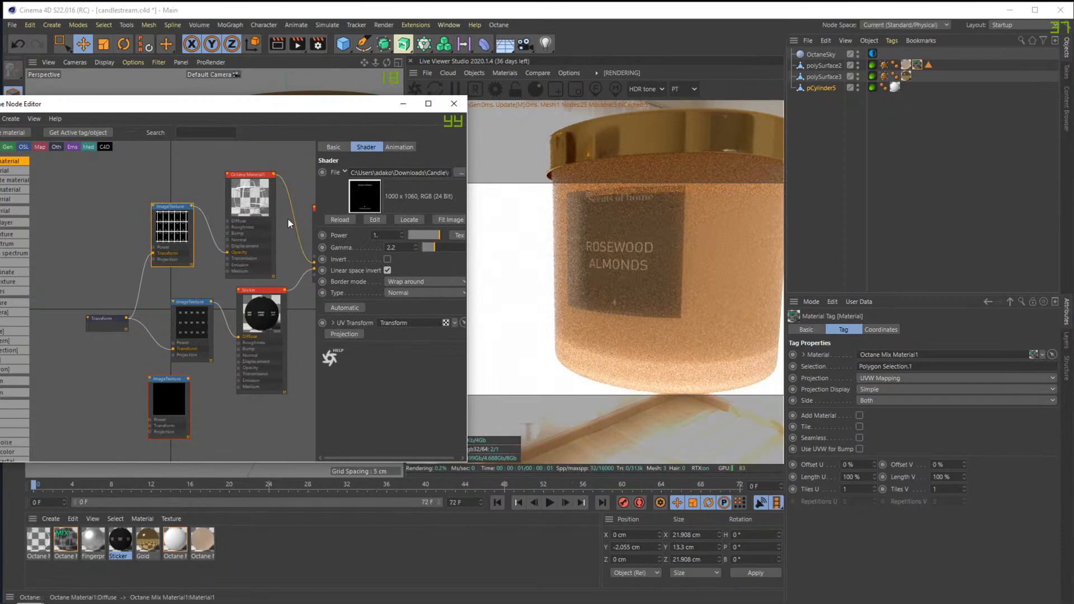
Connect the "Scents of home" image to the mix amount and tint the new material turquoise by setting diffuse red to about 0.23
{"action": "middle_click_drag", "start_coordinate": [266, 190], "coordinate": [246, 190]}
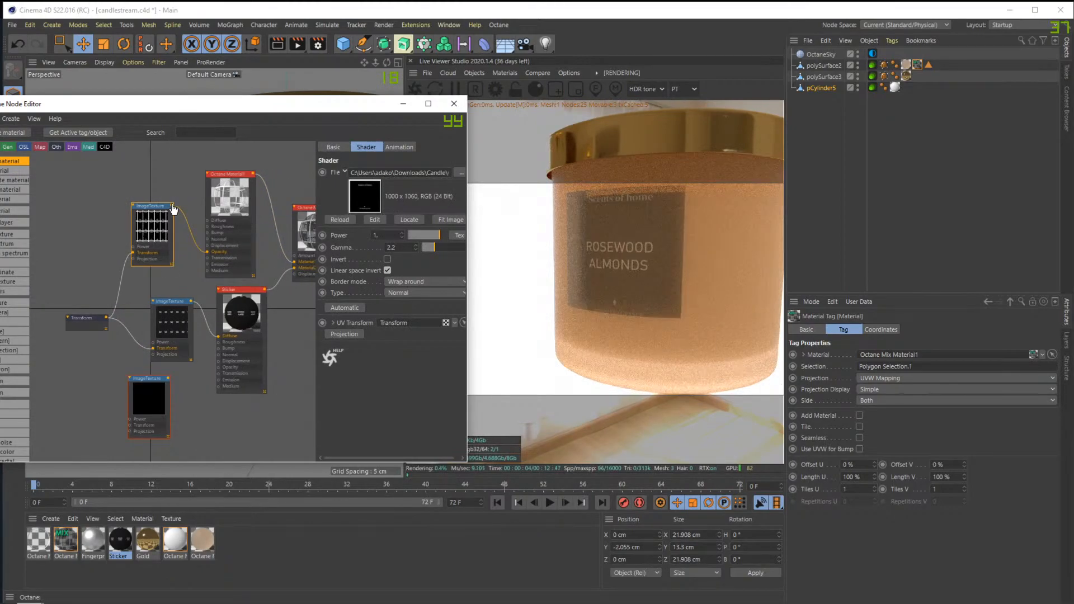
{"action": "left_click_drag", "start_coordinate": [296, 260], "coordinate": [295, 256]}
{"action": "middle_click_drag", "start_coordinate": [294, 158], "coordinate": [274, 161]}
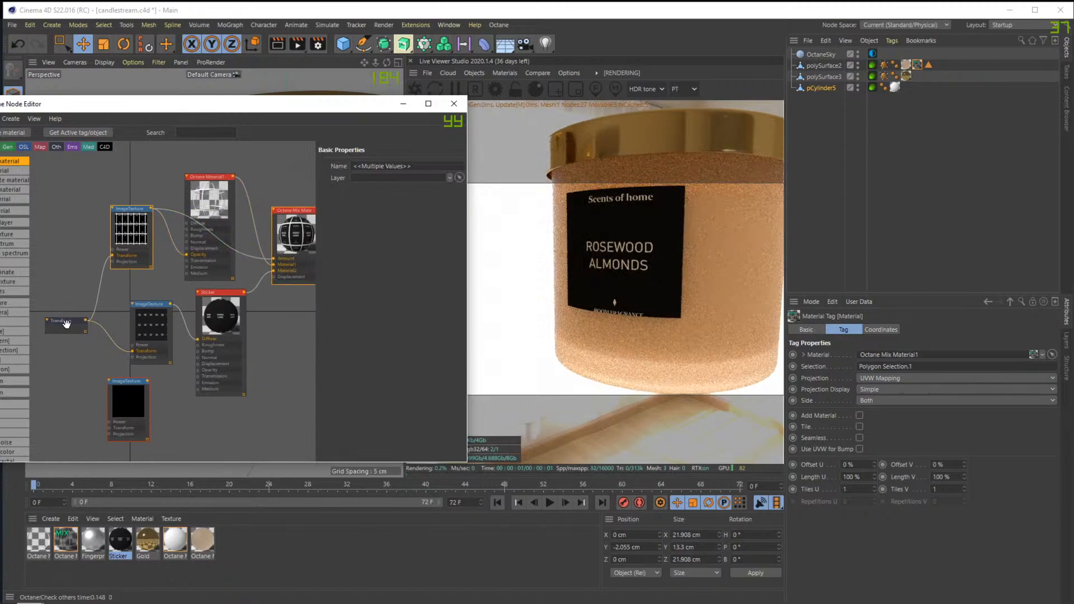
{"action": "left_click", "coordinate": [221, 193]}
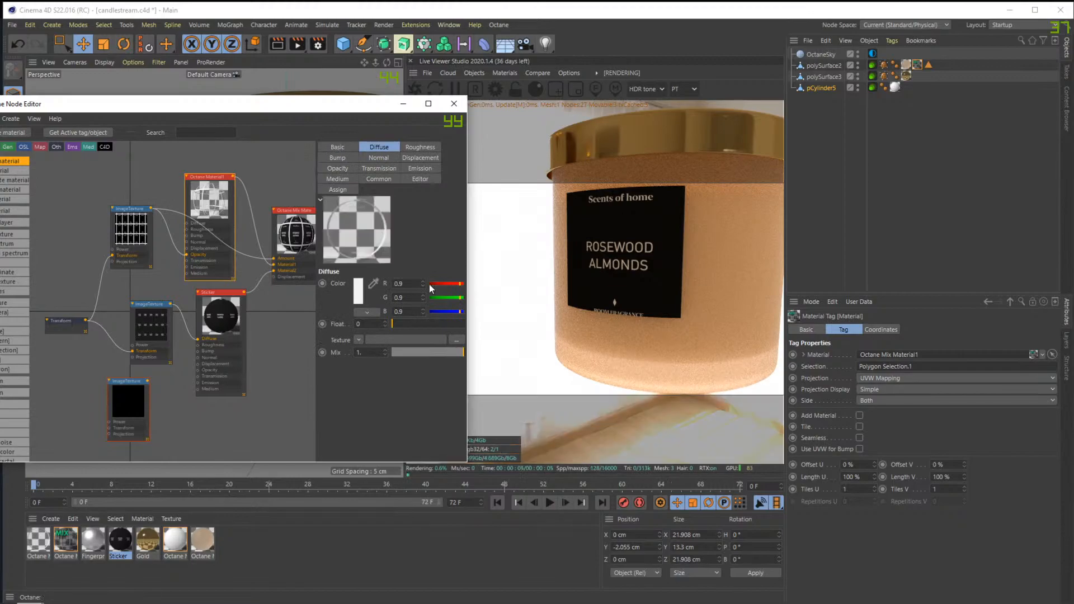
{"action": "left_click_drag", "start_coordinate": [446, 284], "coordinate": [438, 284]}
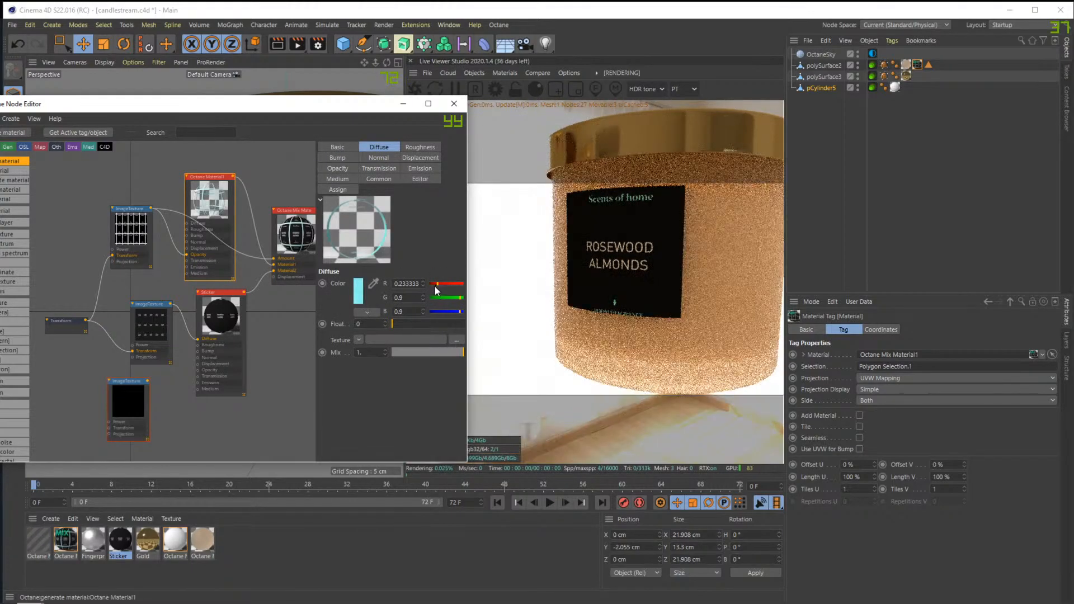
Reduce the shared label transform's X scale to 0.14 with the aspect ratio locked
{"action": "left_click", "coordinate": [66, 322]}
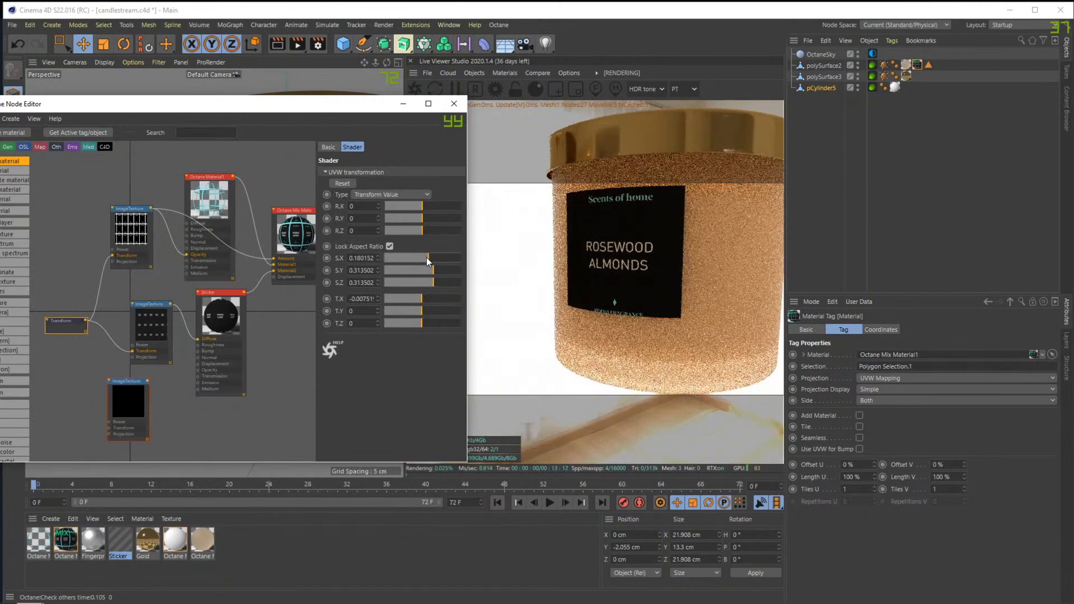
{"action": "key", "text": "ctrl+z"}
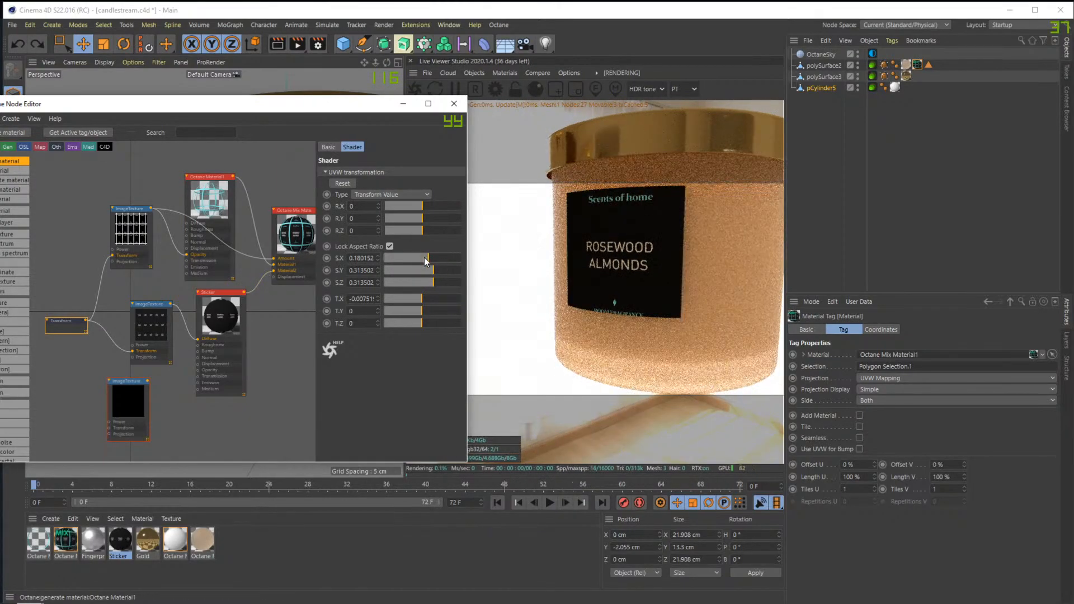
{"action": "left_click_drag", "start_coordinate": [428, 260], "coordinate": [425, 258]}
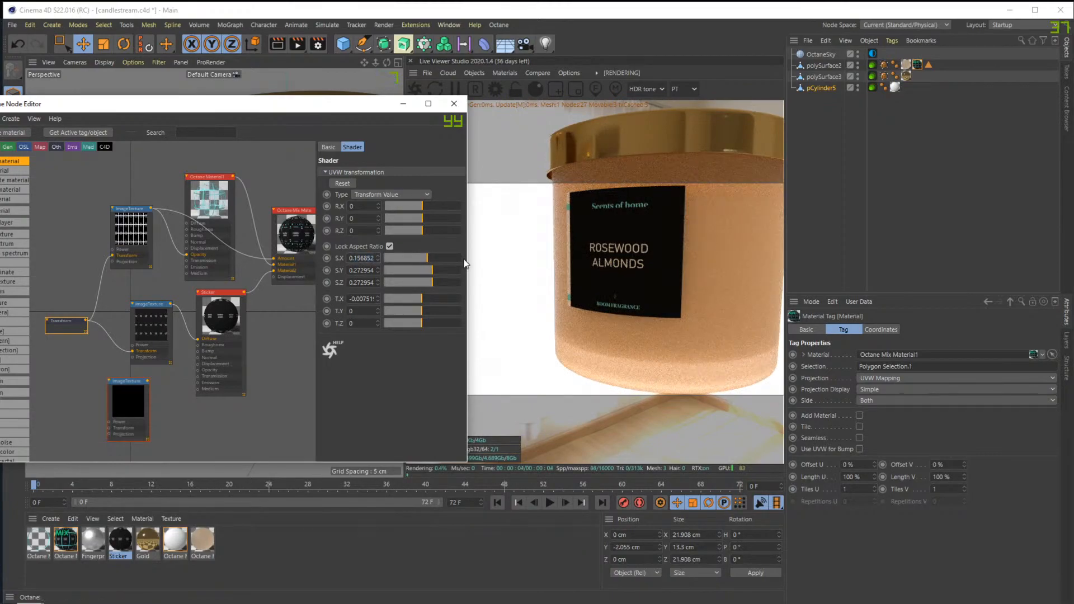
{"action": "key", "text": "BackSpace"}
{"action": "key", "text": "BackSpace"}
{"action": "key", "text": "BackSpace"}
{"action": "key", "text": "Return"}
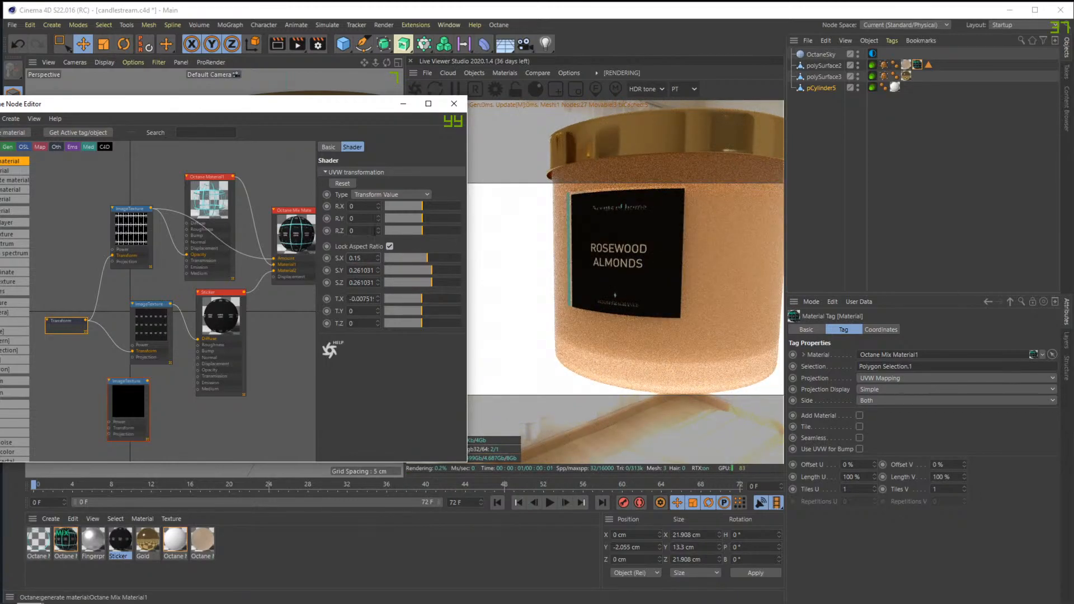
{"action": "left_click_drag", "start_coordinate": [639, 272], "coordinate": [710, 277]}
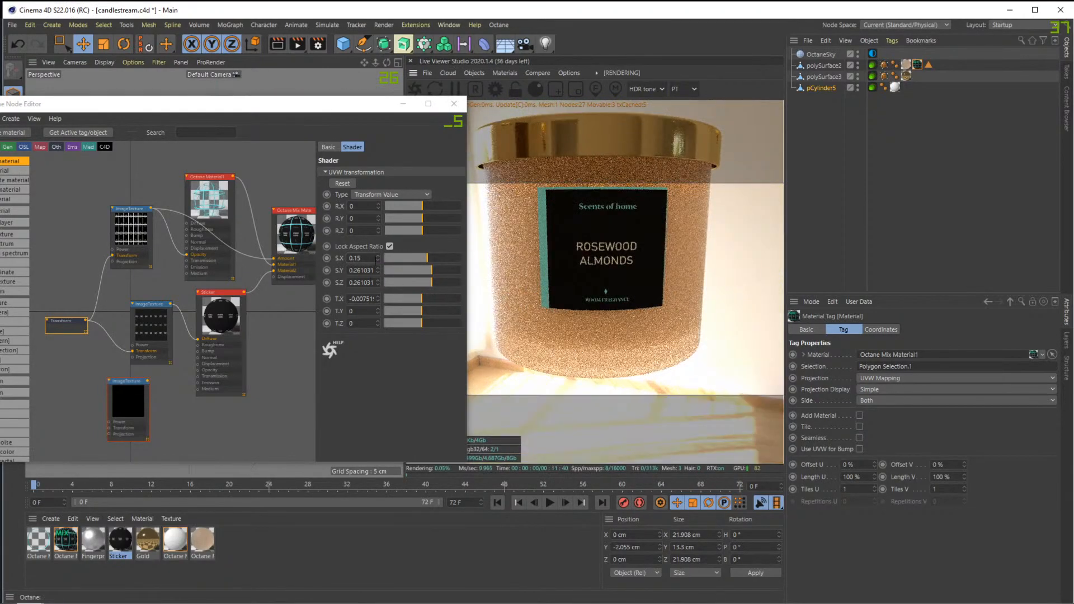
{"action": "key", "text": "BackSpace"}
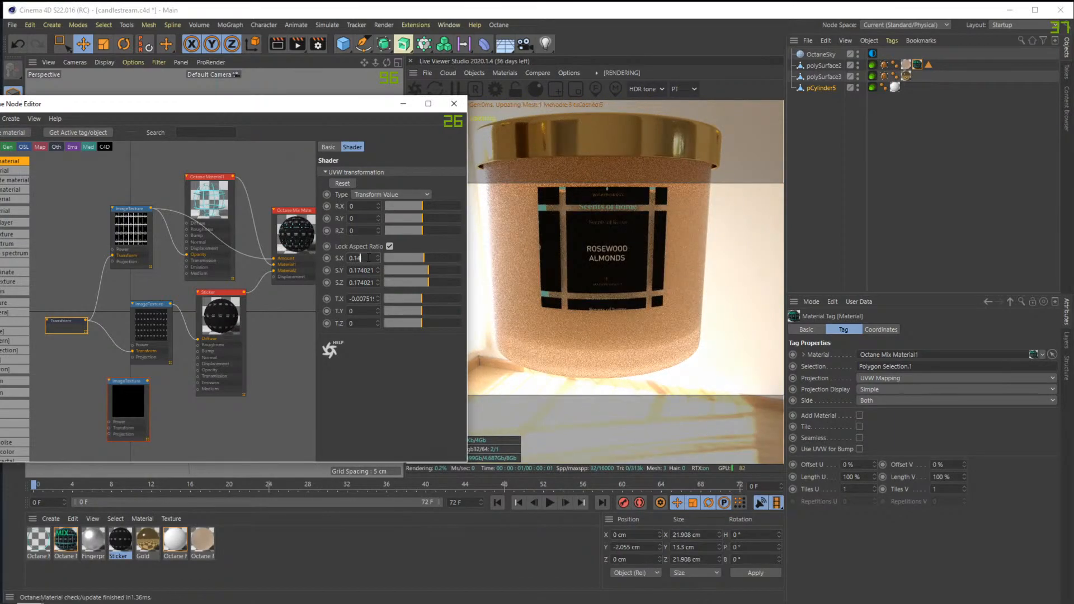
{"action": "type", "text": "4"}
{"action": "left_click_drag", "start_coordinate": [628, 278], "coordinate": [613, 241]}
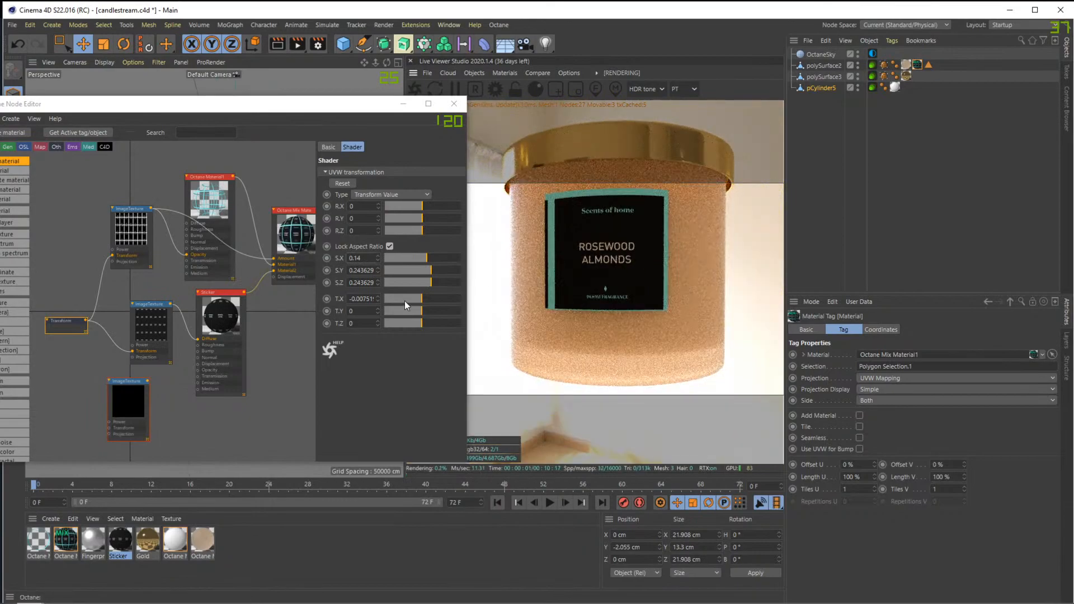
Try shifting the label horizontally by setting the shared transform's X translation to -0.009
{"action": "left_click_drag", "start_coordinate": [420, 297], "coordinate": [482, 301]}
{"action": "key", "text": "BackSpace"}
{"action": "key", "text": "Return"}
{"action": "key", "text": "BackSpace"}
{"action": "key", "text": "Return"}
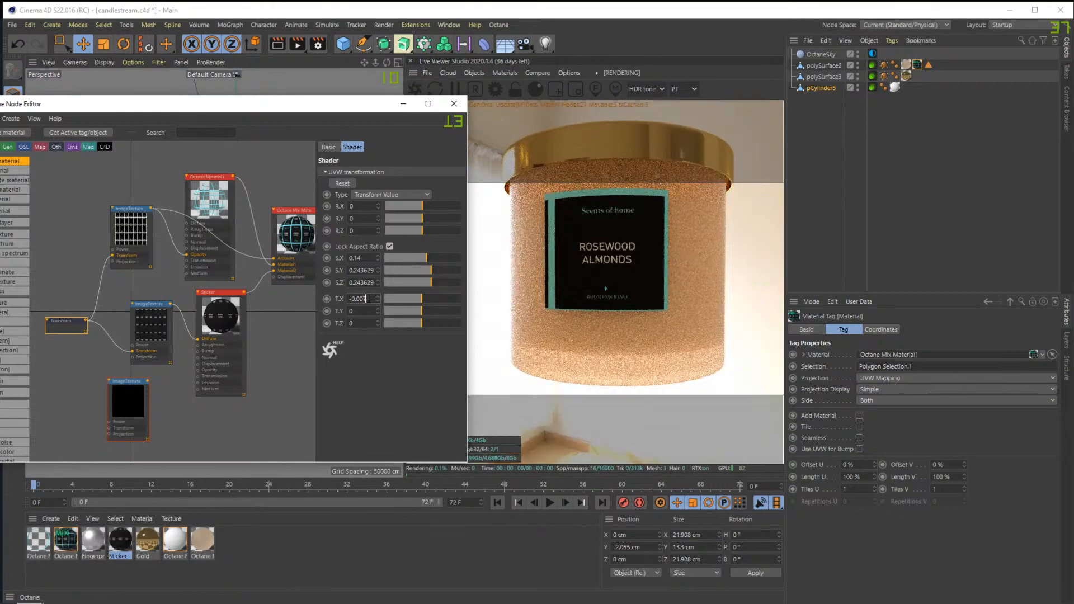
{"action": "type", "text": "8"}
{"action": "key", "text": "Return"}
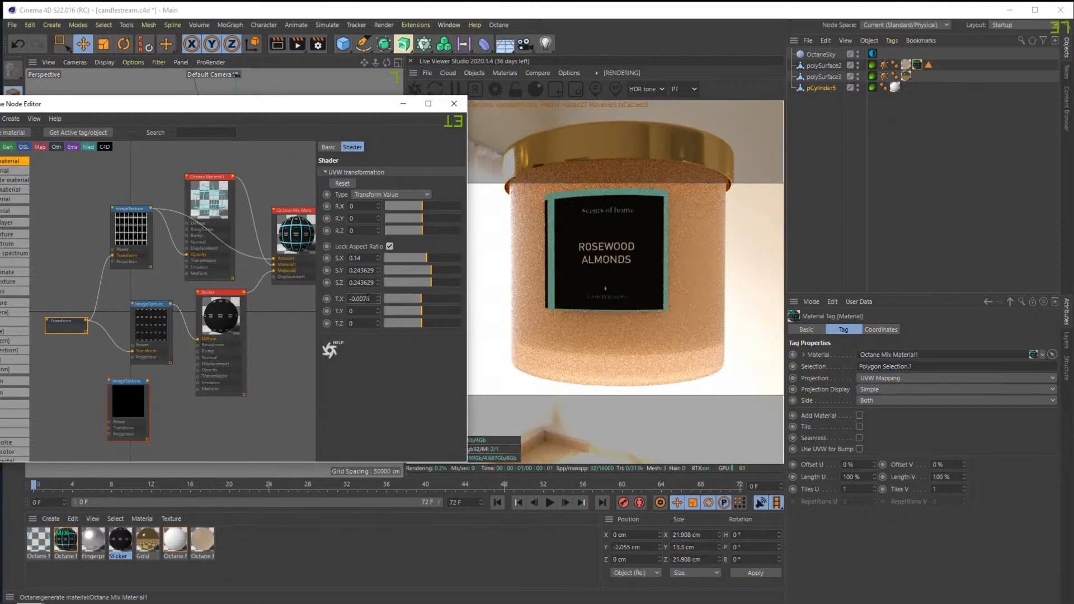
{"action": "type", "text": "8"}
{"action": "key", "text": "Return"}
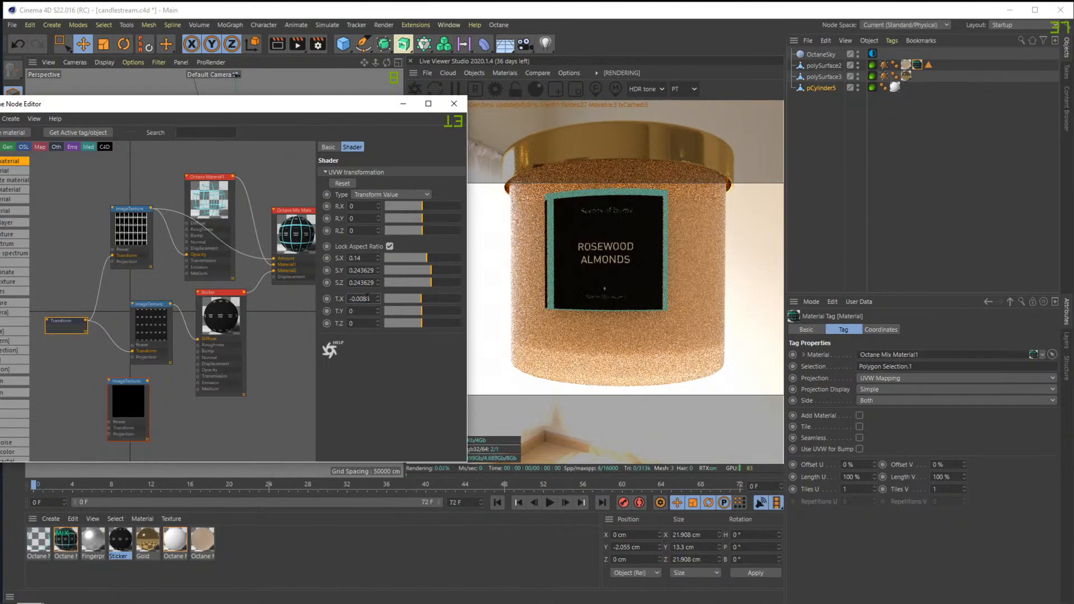
{"action": "type", "text": "9"}
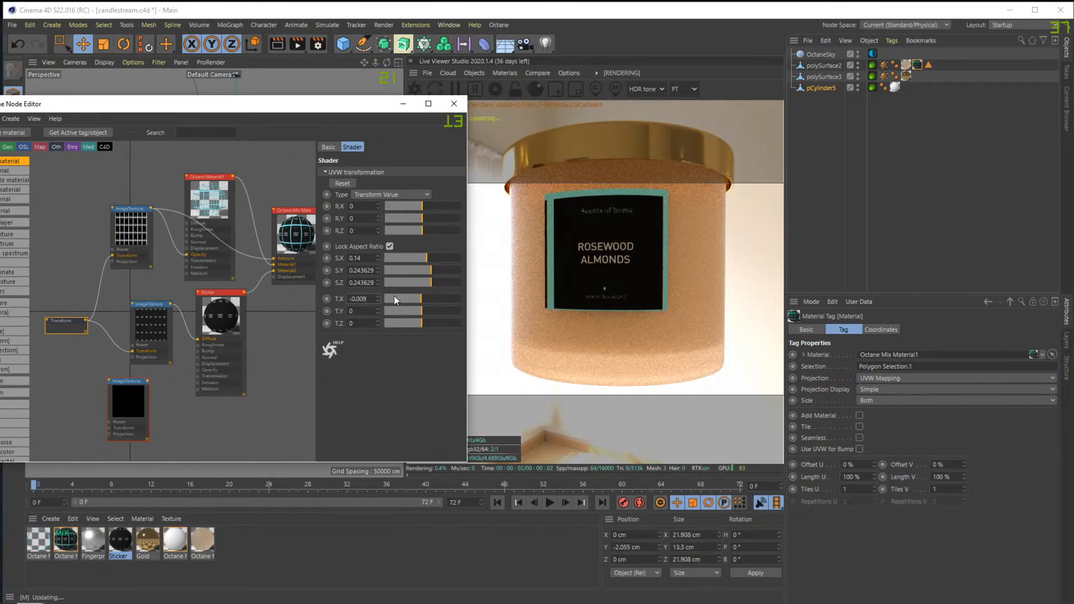
{"action": "key", "text": "Return"}
Center the label horizontally by setting the shared transform's X translation to -0.012
{"action": "left_click", "coordinate": [370, 299]}
{"action": "key", "text": "BackSpace"}
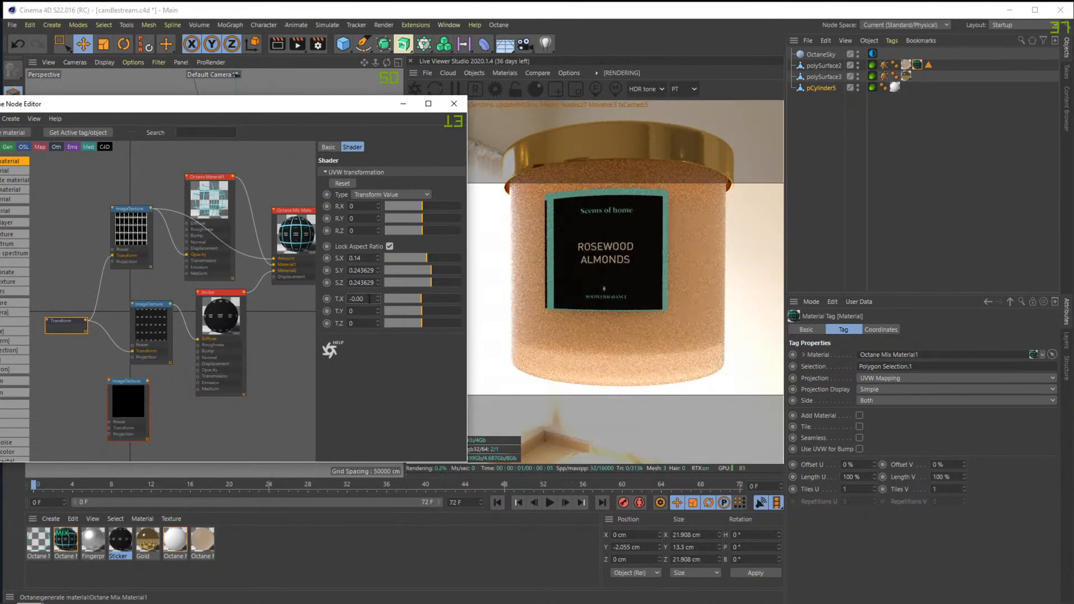
{"action": "left_click", "coordinate": [369, 298]}
{"action": "key", "text": "BackSpace"}
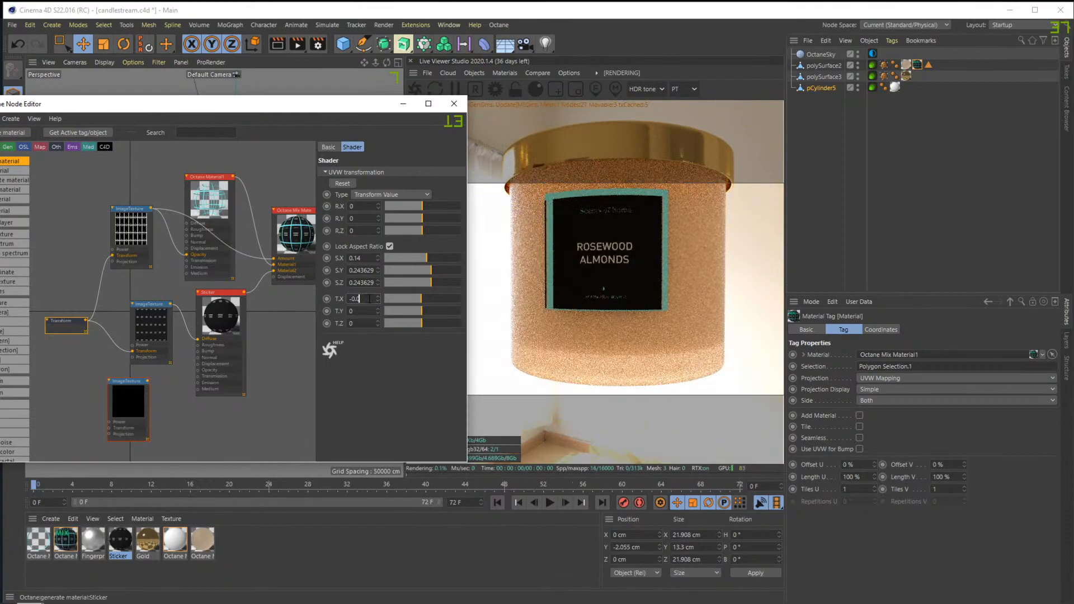
{"action": "type", "text": "15"}
{"action": "key", "text": "Return"}
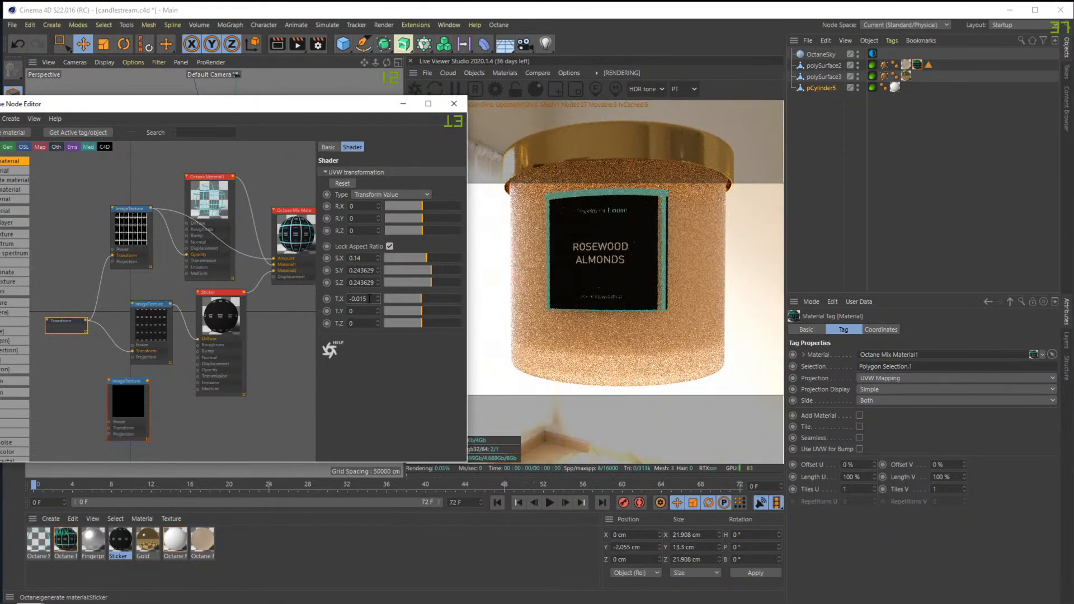
{"action": "type", "text": "2"}
{"action": "key", "text": "Return"}
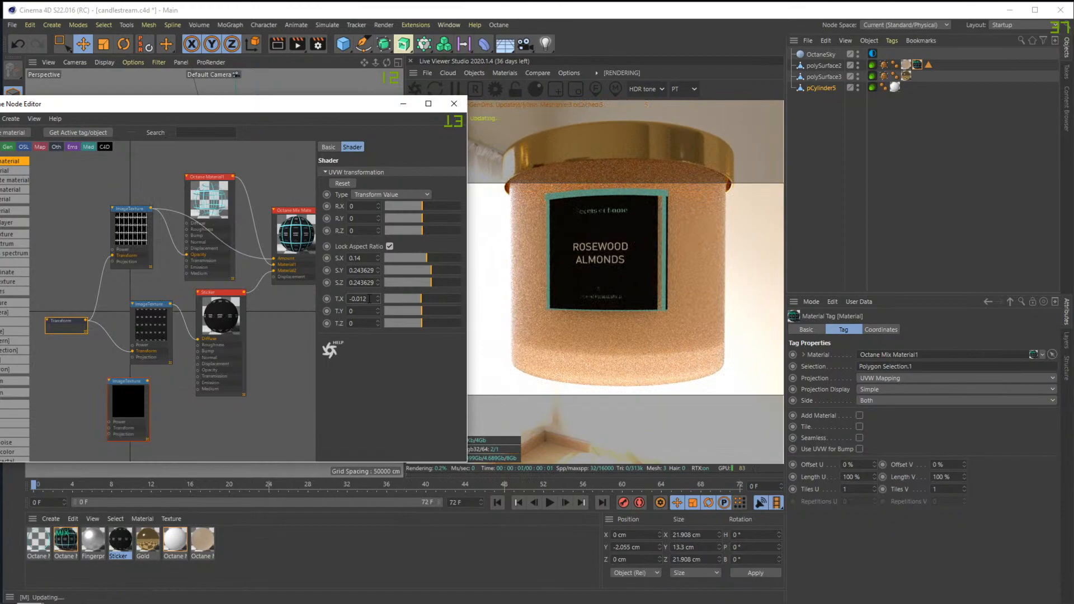
{"action": "left_click_drag", "start_coordinate": [633, 275], "coordinate": [661, 276]}
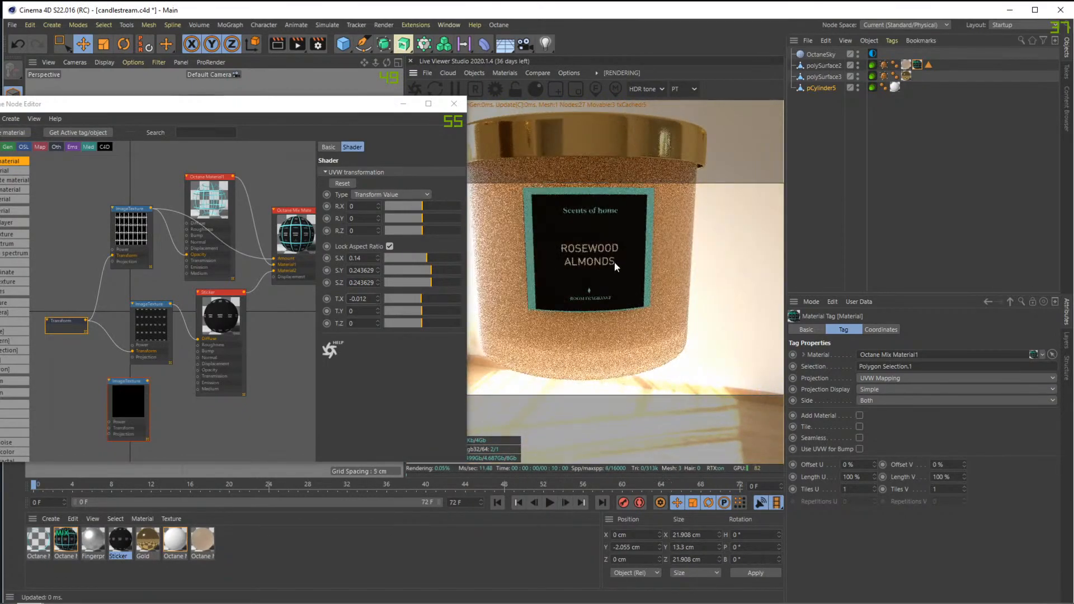
Fine-tune the shared label transform's X scale to 0.141, keeping the aspect ratio locked
{"action": "left_click", "coordinate": [369, 259]}
{"action": "type", "text": "5"}
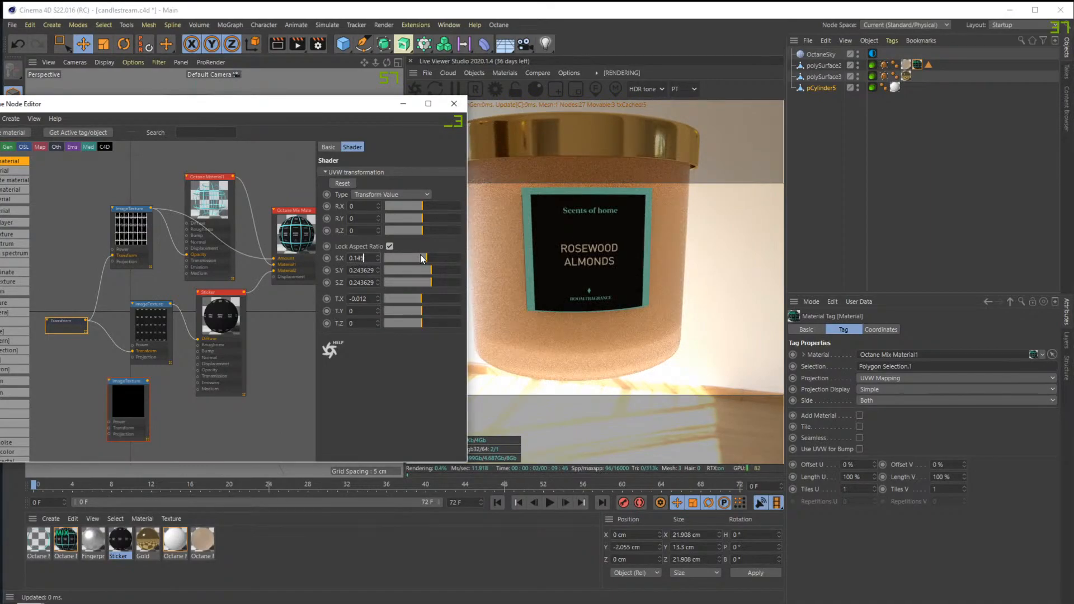
{"action": "key", "text": "Return"}
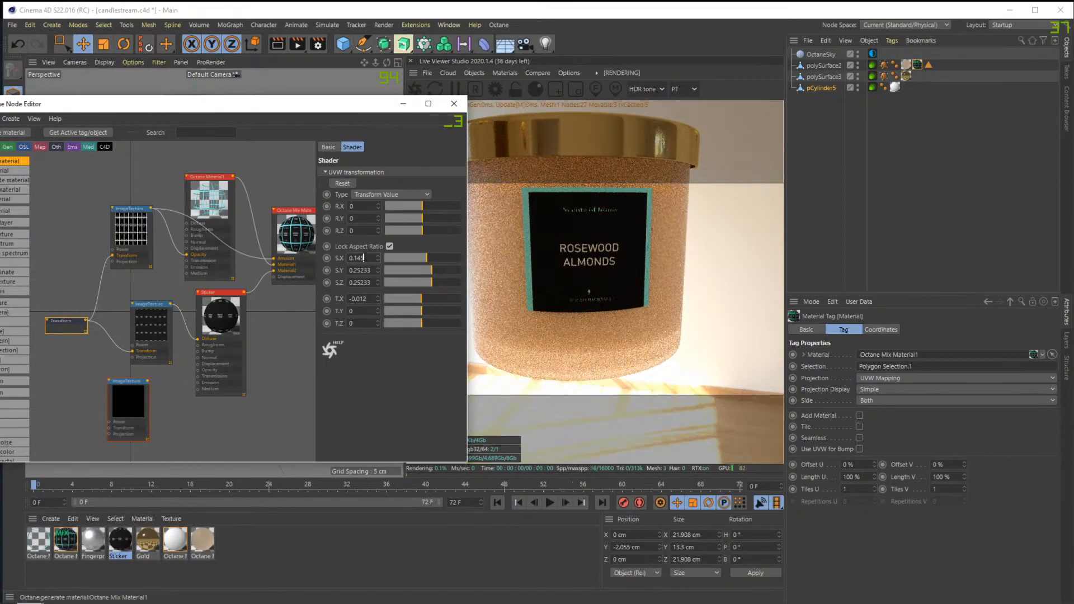
{"action": "type", "text": "1"}
{"action": "key", "text": "Return"}
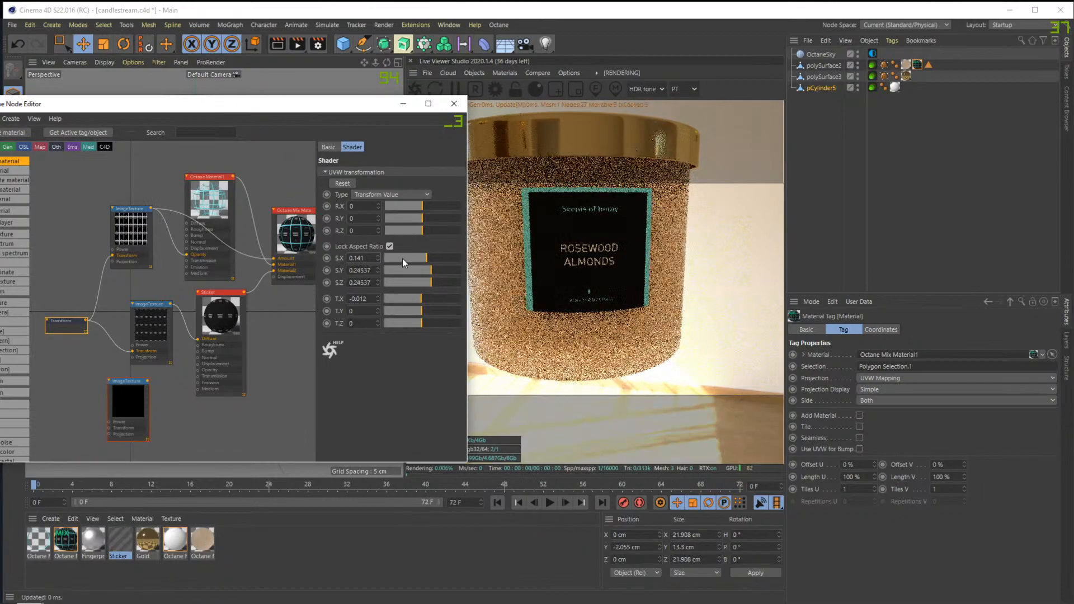
{"action": "mouse_move", "coordinate": [642, 280]}
{"action": "left_mouse_down"}
{"action": "mouse_move", "coordinate": [613, 255]}
{"action": "mouse_move", "coordinate": [633, 284]}
{"action": "left_mouse_up"}
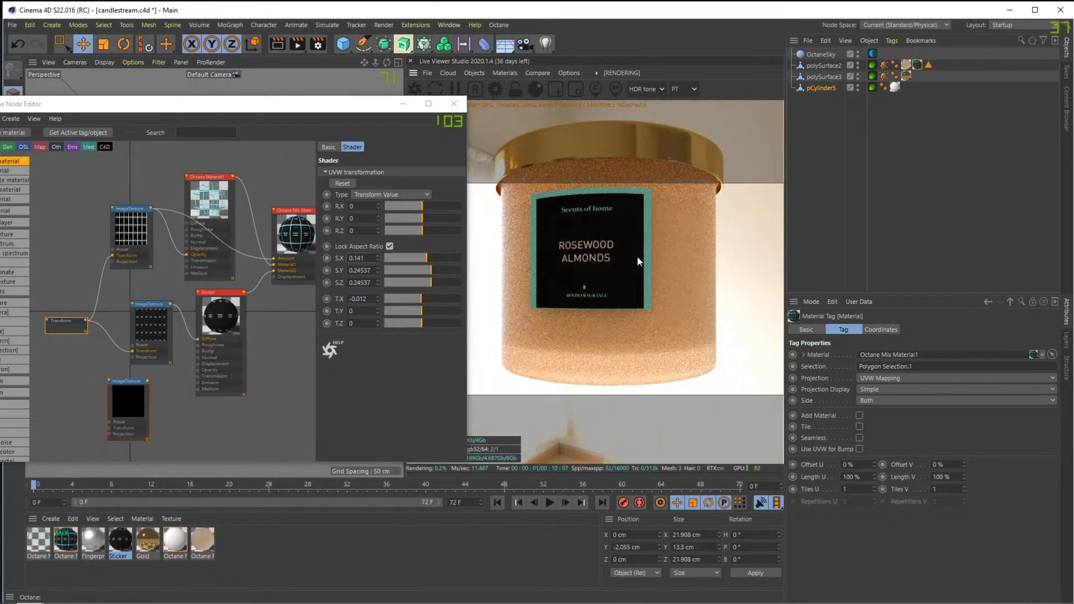
Close the node editor, lower polySurface2's bottom label edge loop to about Y -0.63 cm and raise the top one to about Y 0.65 cm
{"action": "left_click_drag", "start_coordinate": [375, 109], "coordinate": [455, 161]}
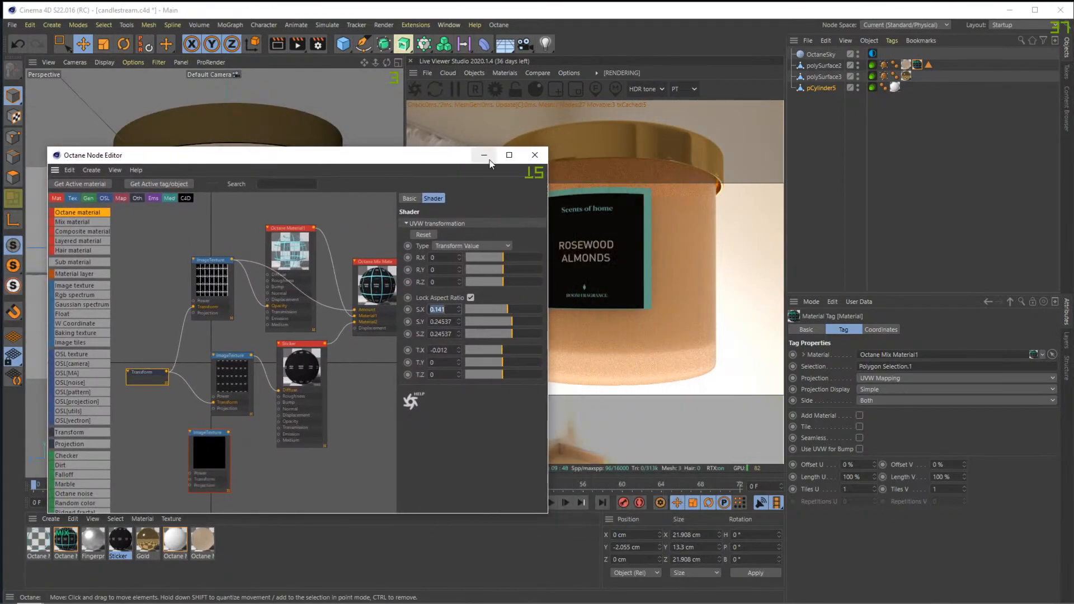
{"action": "left_click", "coordinate": [535, 155]}
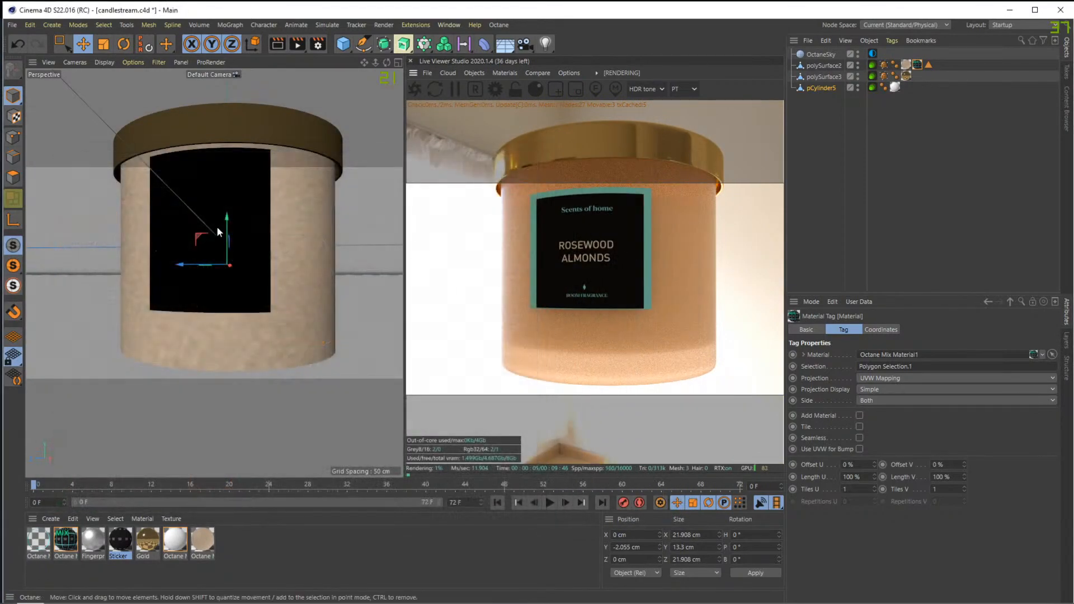
{"action": "left_click", "coordinate": [14, 158]}
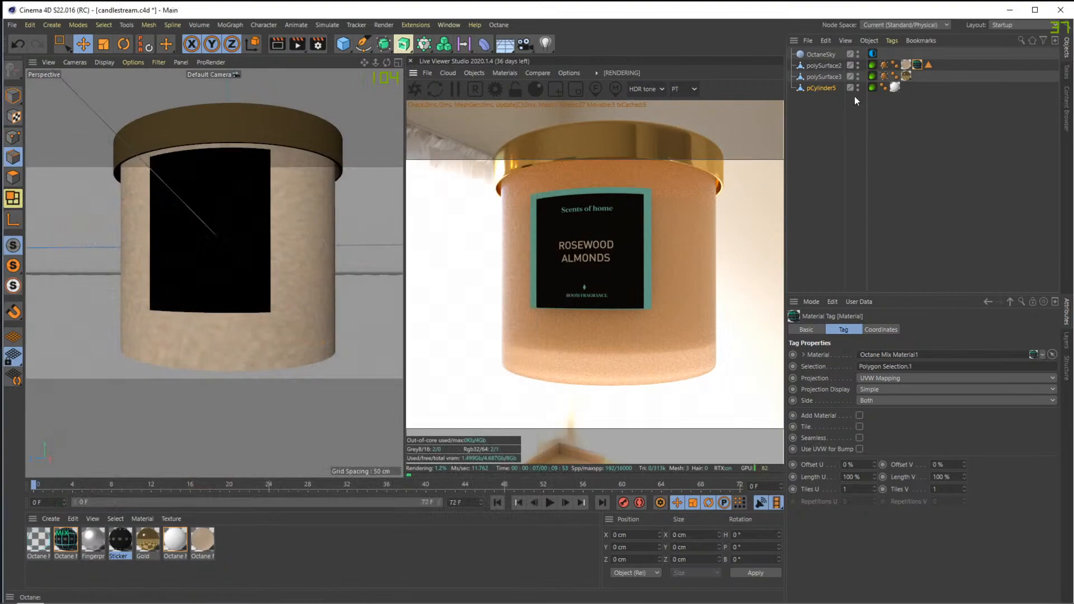
{"action": "left_click", "coordinate": [823, 76]}
{"action": "left_click", "coordinate": [822, 66]}
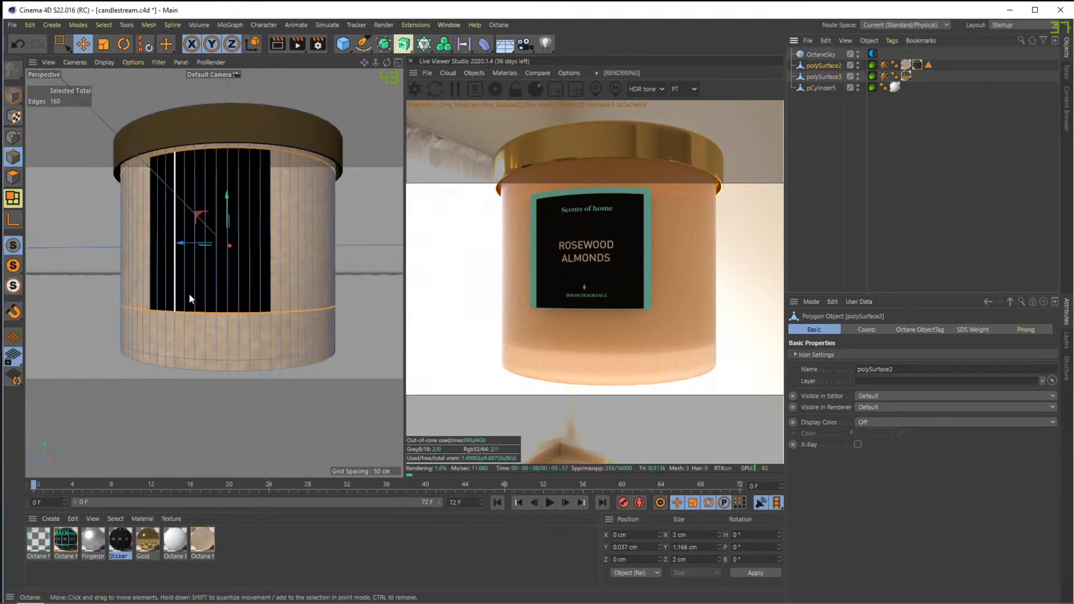
{"action": "left_click_drag", "start_coordinate": [225, 207], "coordinate": [225, 209]}
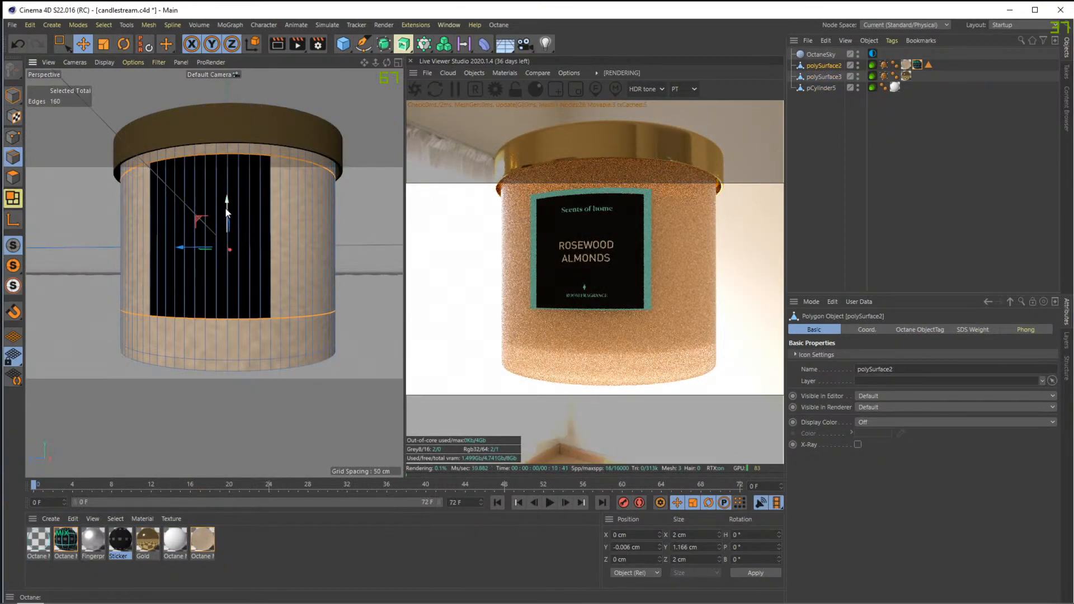
{"action": "key", "text": "ctrl+z"}
{"action": "left_click", "coordinate": [275, 311]}
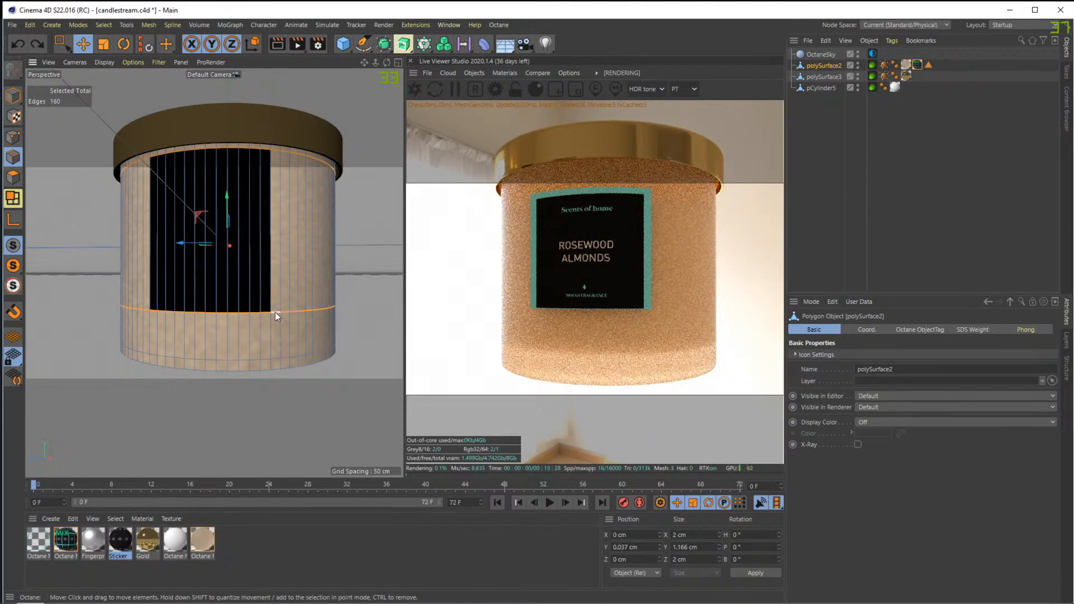
{"action": "mouse_move", "coordinate": [227, 262]}
{"action": "left_mouse_down"}
{"action": "mouse_move", "coordinate": [227, 278]}
{"action": "mouse_move", "coordinate": [225, 266]}
{"action": "left_mouse_up"}
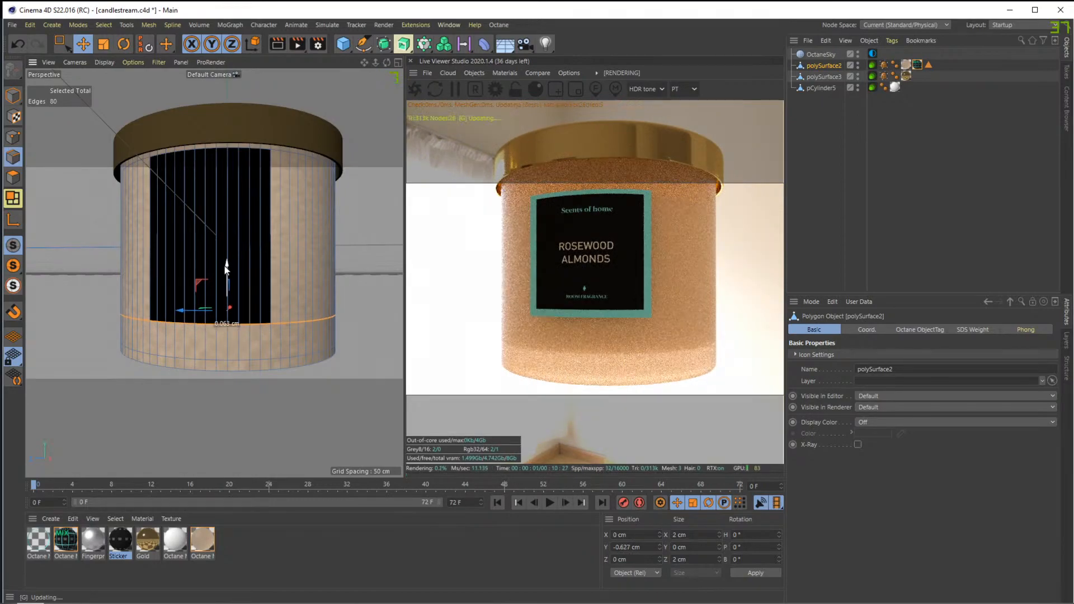
{"action": "left_click", "coordinate": [278, 150]}
{"action": "left_click_drag", "start_coordinate": [227, 146], "coordinate": [227, 139]}
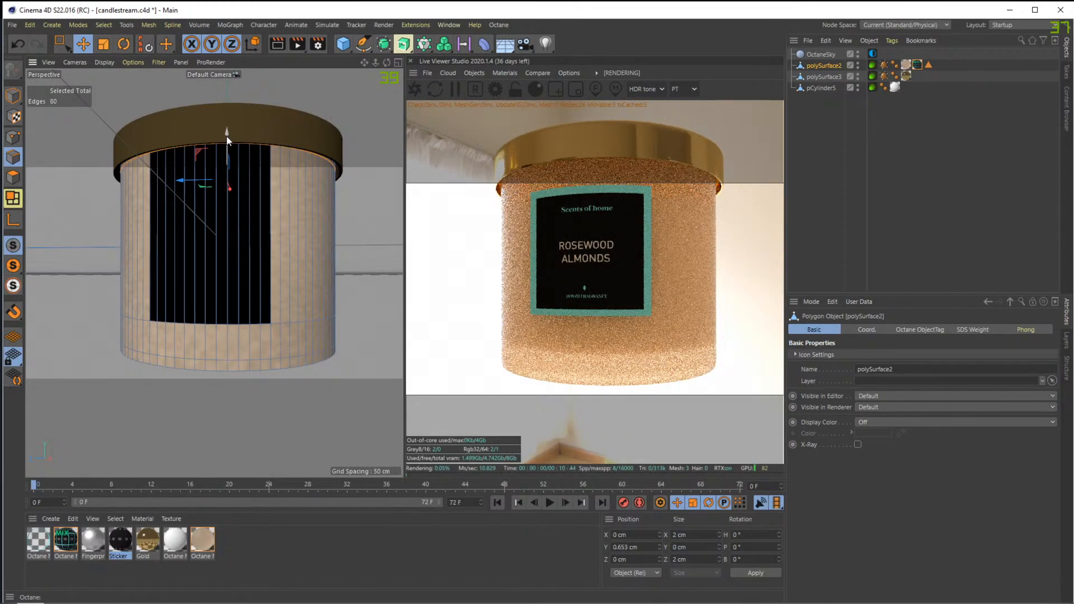
Examine the label's top and bottom borders on the jar from different angles and distances
{"action": "left_click_drag", "start_coordinate": [293, 201], "coordinate": [200, 197], "text": "alt"}
{"action": "scroll", "coordinate": [284, 236], "scroll_direction": "down", "scroll_amount": 10}
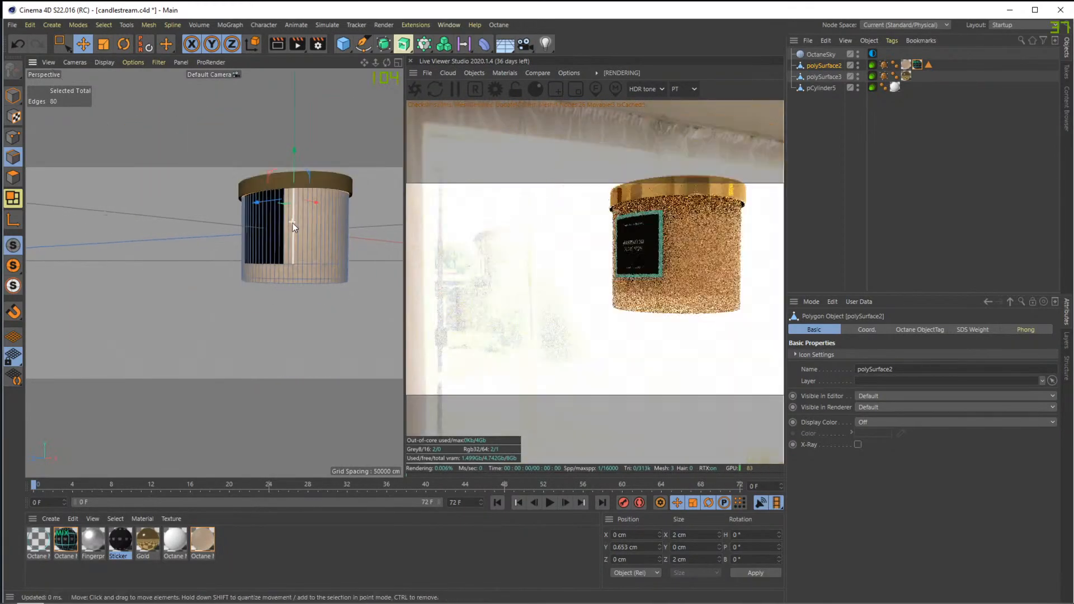
{"action": "scroll", "coordinate": [314, 236], "scroll_direction": "up", "scroll_amount": 10}
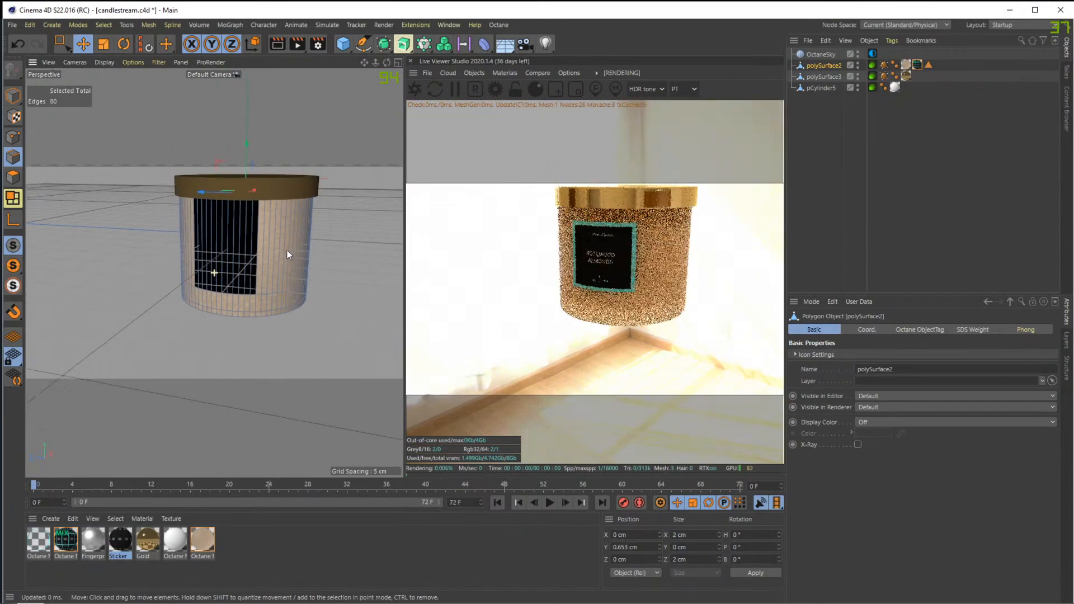
{"action": "scroll", "coordinate": [286, 249], "scroll_direction": "up", "scroll_amount": 3}
{"action": "mouse_move", "coordinate": [284, 249]}
{"action": "left_mouse_down", "text": "alt"}
{"action": "mouse_move", "coordinate": [296, 254]}
{"action": "mouse_move", "coordinate": [301, 222]}
{"action": "mouse_move", "coordinate": [258, 264]}
{"action": "mouse_move", "coordinate": [233, 246]}
{"action": "mouse_move", "coordinate": [279, 255]}
{"action": "left_mouse_up", "text": "alt"}
{"action": "scroll", "coordinate": [301, 223], "scroll_direction": "down", "scroll_amount": 4}
{"action": "scroll", "coordinate": [288, 258], "scroll_direction": "up", "scroll_amount": 4}
Open the node graph of Octane Mix Material1 and change Octane Material1's material type to Metallic
{"action": "left_click", "coordinate": [63, 549]}
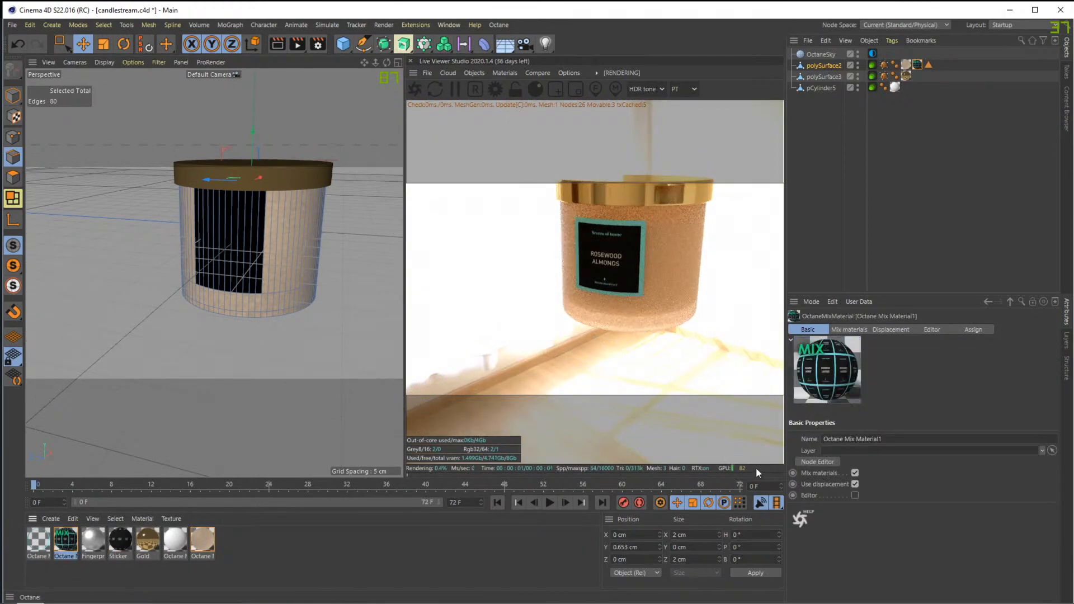
{"action": "left_click", "coordinate": [818, 463]}
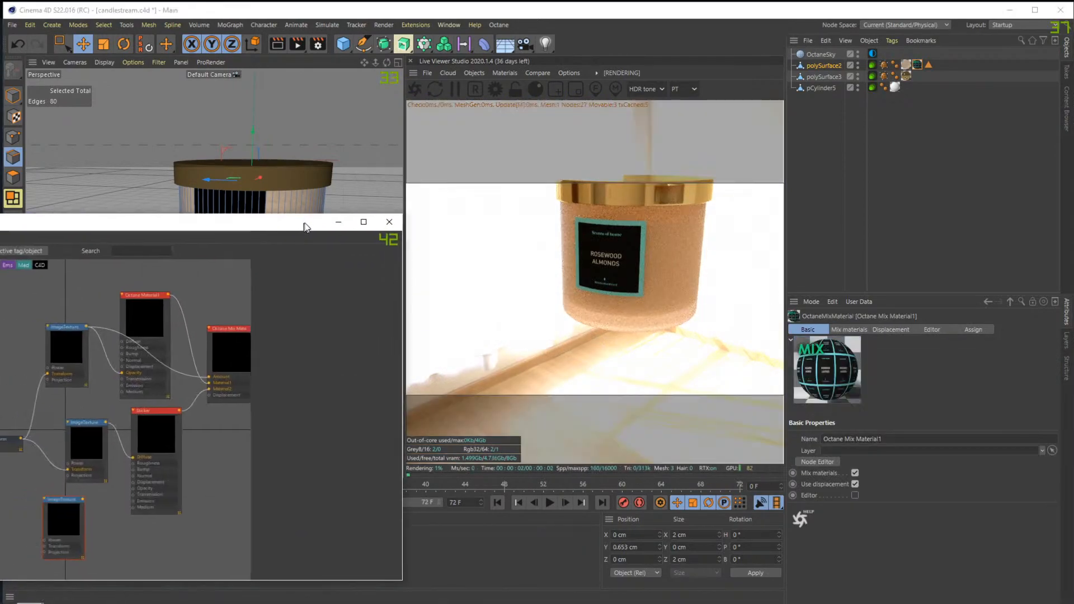
{"action": "left_click_drag", "start_coordinate": [146, 150], "coordinate": [281, 145]}
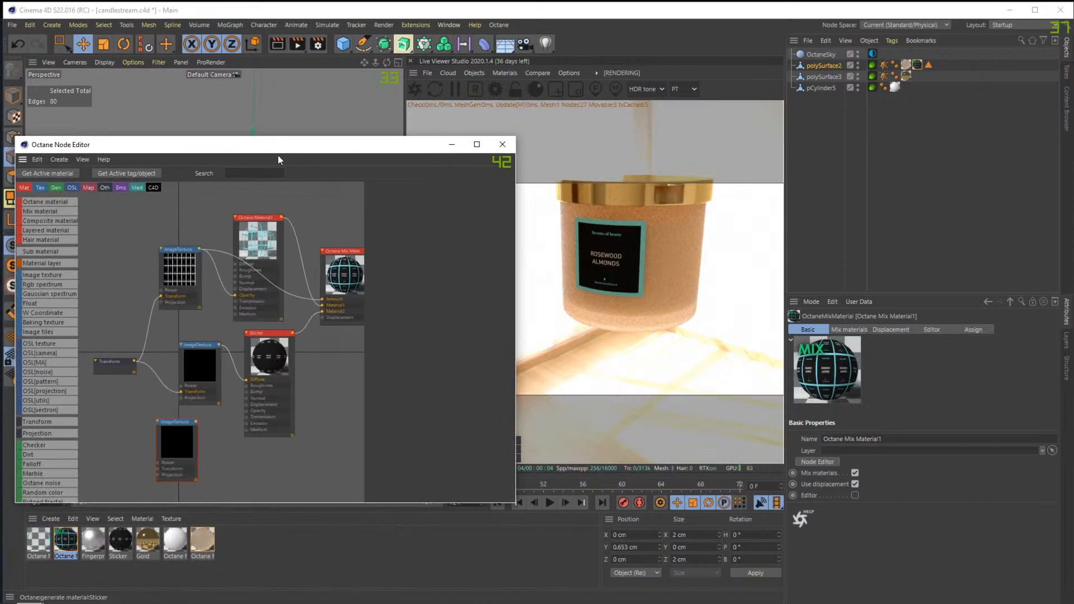
{"action": "middle_click_drag", "start_coordinate": [321, 217], "coordinate": [298, 220]}
{"action": "scroll", "coordinate": [287, 222], "scroll_direction": "down", "scroll_amount": 2}
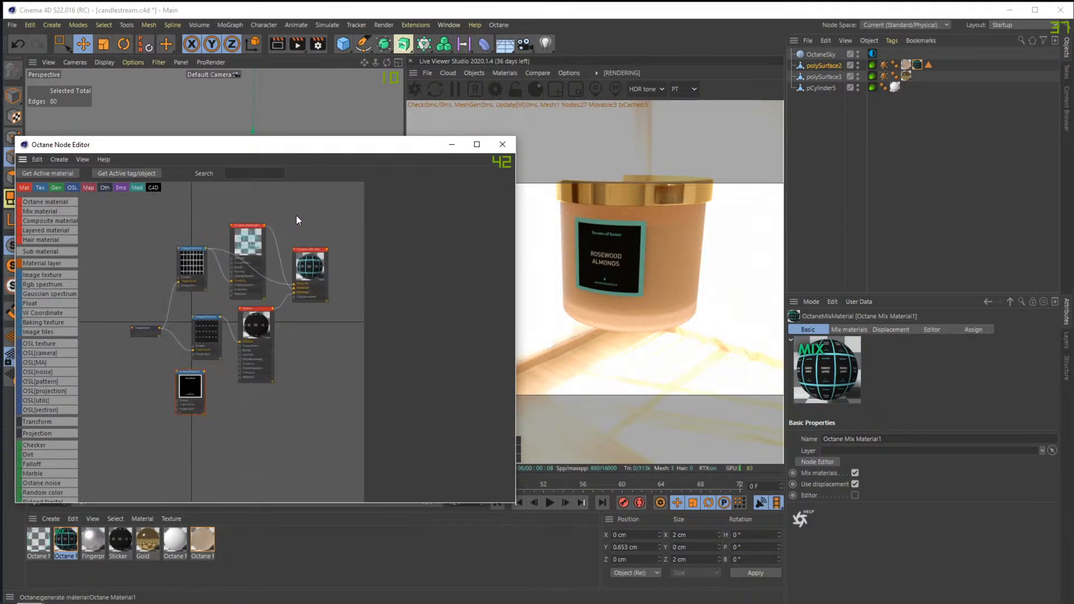
{"action": "middle_click_drag", "start_coordinate": [297, 223], "coordinate": [304, 230]}
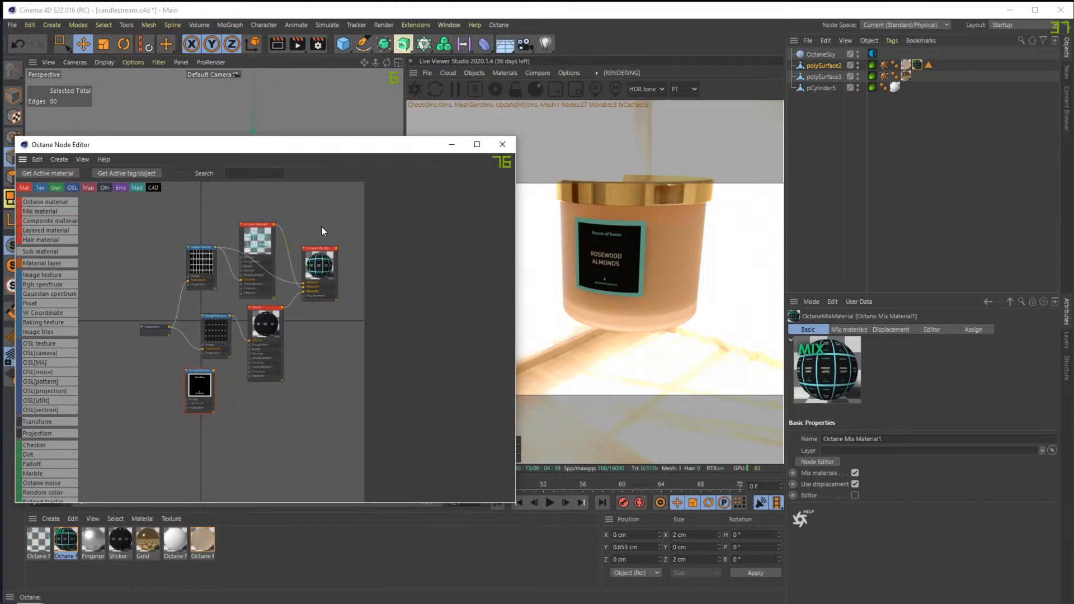
{"action": "scroll", "coordinate": [322, 225], "scroll_direction": "up", "scroll_amount": 1}
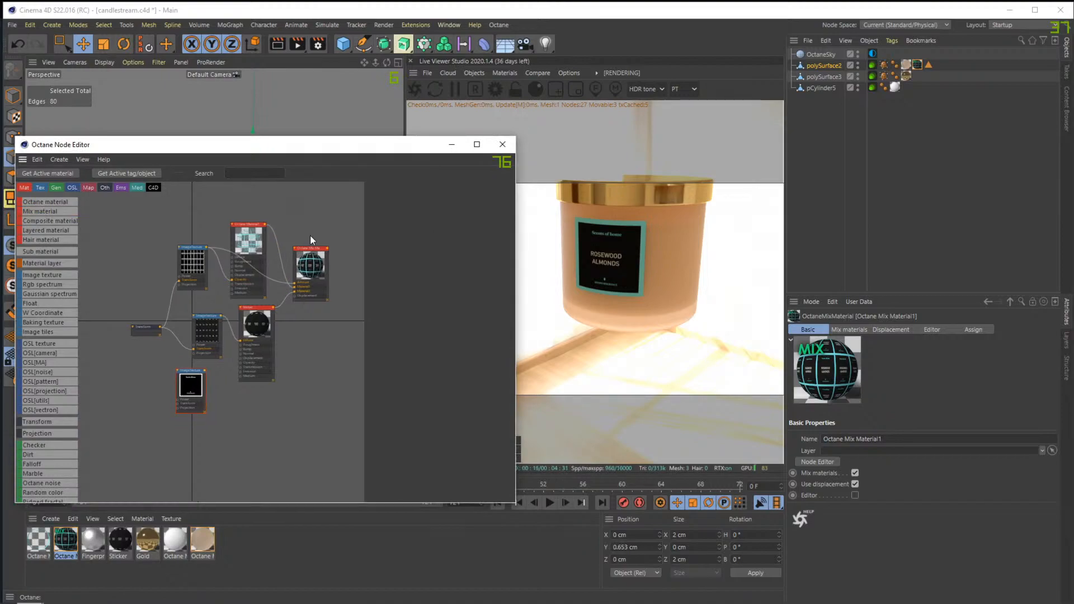
{"action": "scroll", "coordinate": [310, 235], "scroll_direction": "up", "scroll_amount": 1}
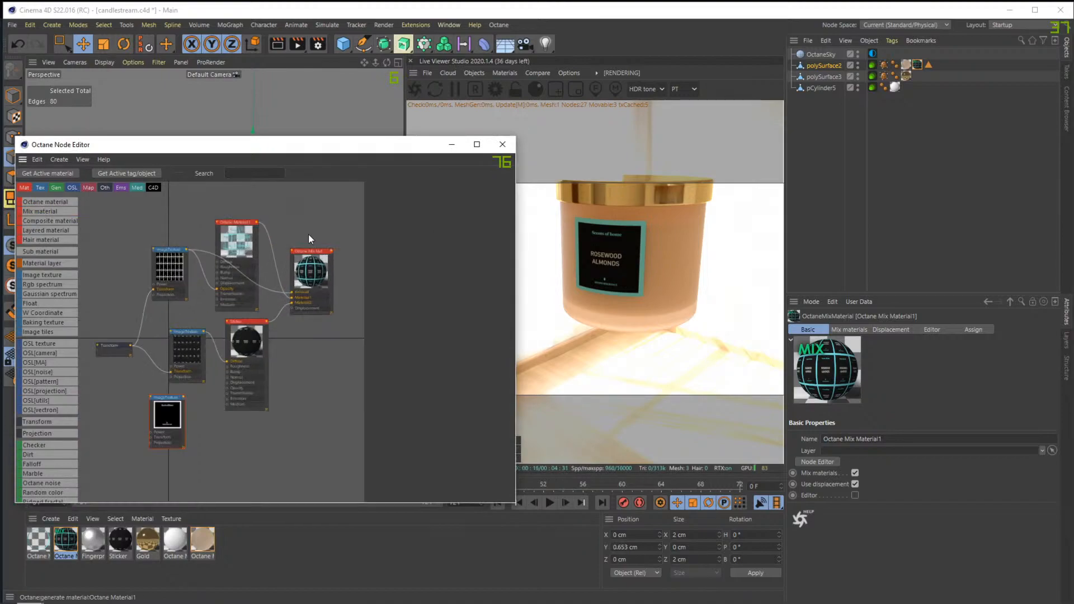
{"action": "left_click", "coordinate": [236, 240]}
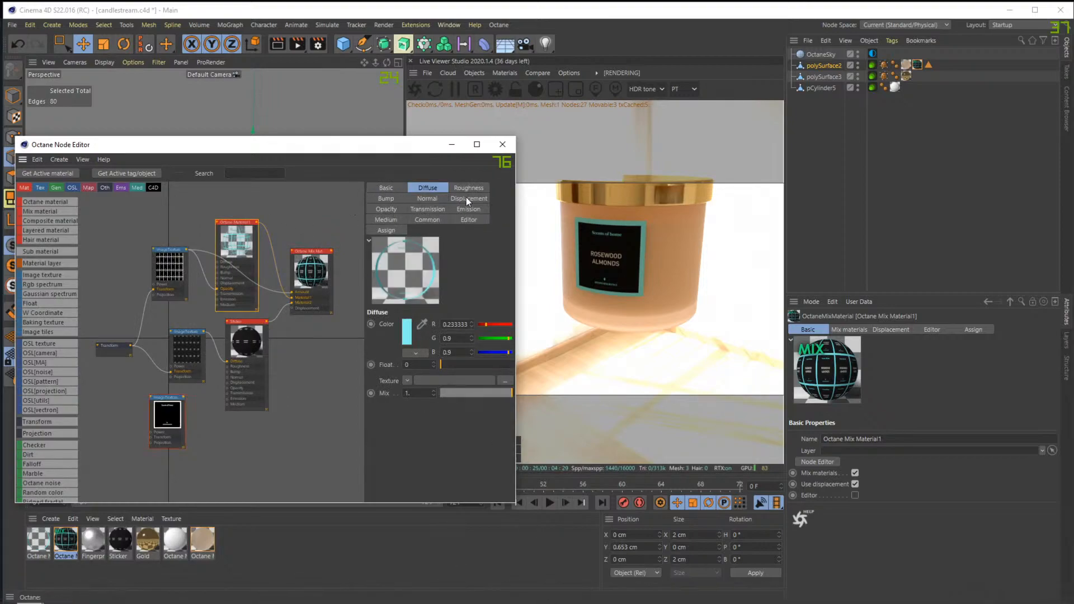
{"action": "left_click", "coordinate": [400, 190]}
{"action": "left_click", "coordinate": [442, 352]}
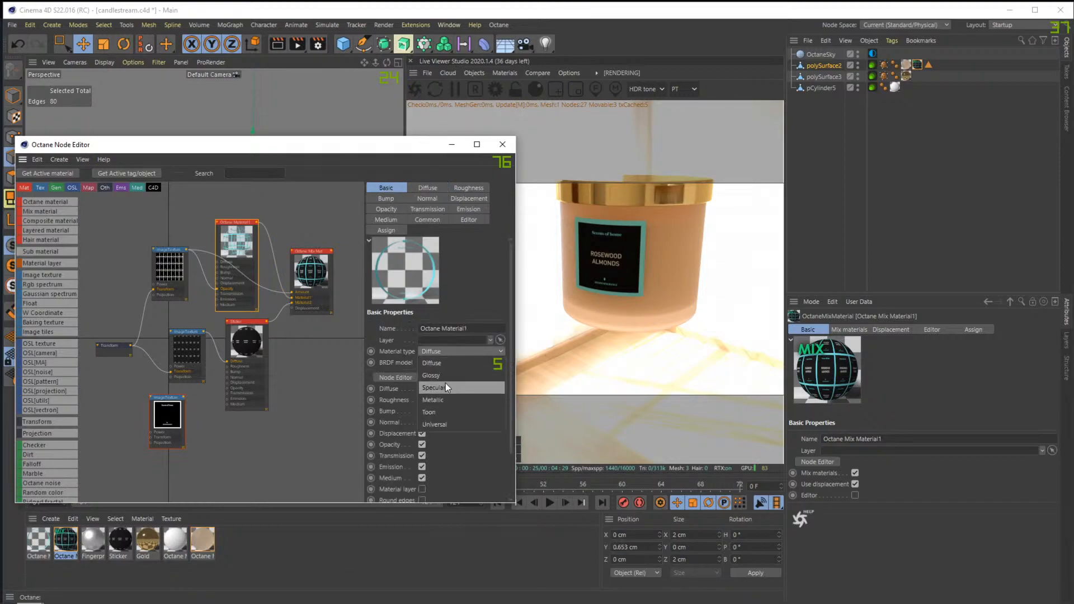
{"action": "left_click", "coordinate": [460, 399]}
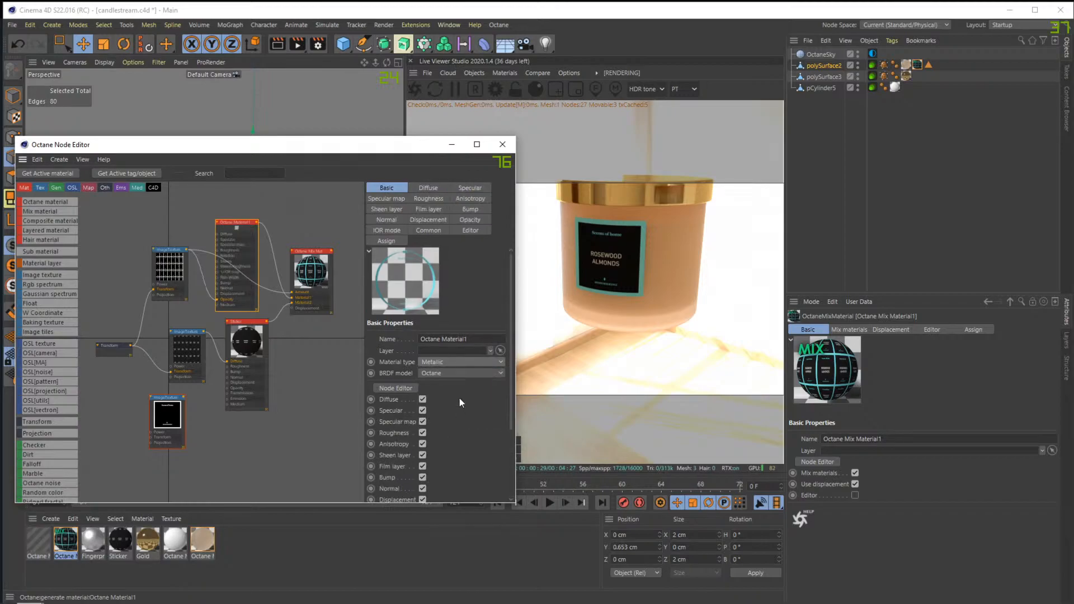
{"action": "left_click", "coordinate": [307, 219]}
{"action": "left_click_drag", "start_coordinate": [686, 267], "coordinate": [641, 247]}
Look through Octane Material1's anisotropy, sheen layer, film layer, roughness, specular map and specular settings
{"action": "left_click", "coordinate": [246, 255]}
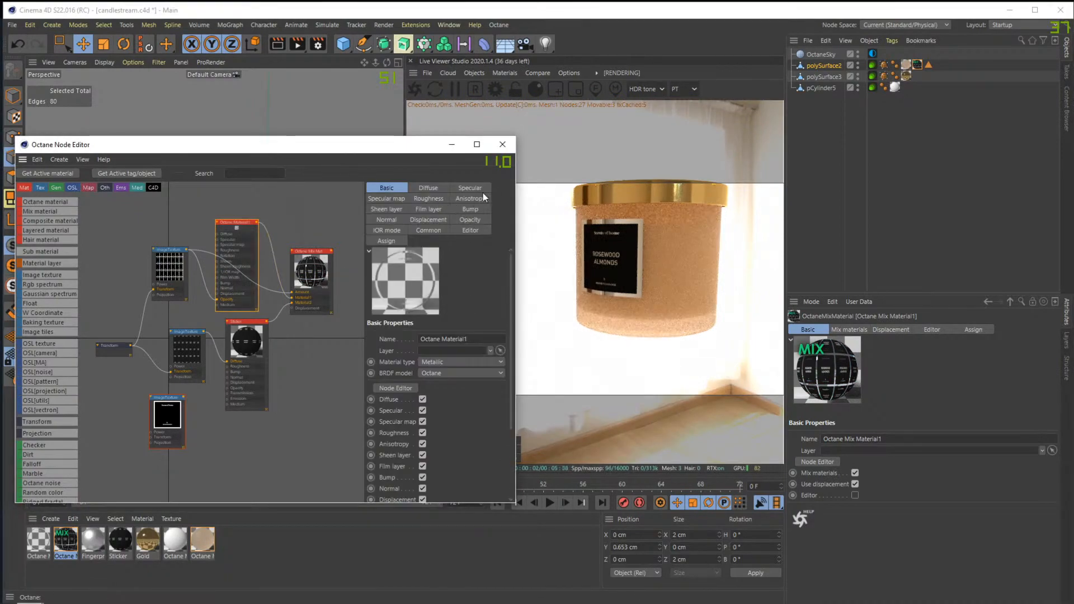
{"action": "left_click", "coordinate": [467, 199]}
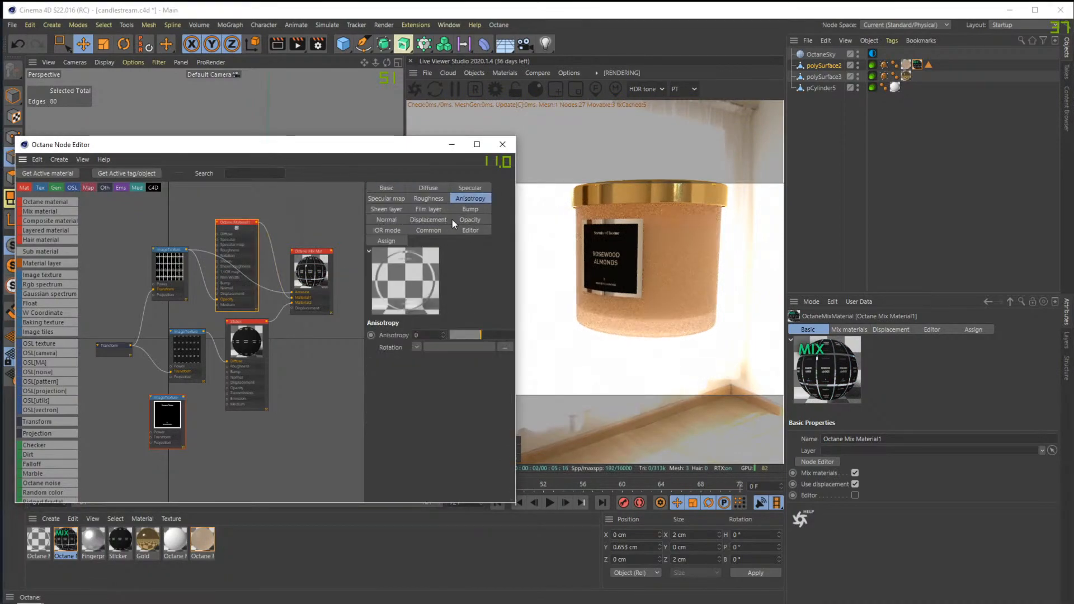
{"action": "left_click", "coordinate": [391, 207]}
{"action": "left_click", "coordinate": [426, 209]}
{"action": "left_click", "coordinate": [420, 200]}
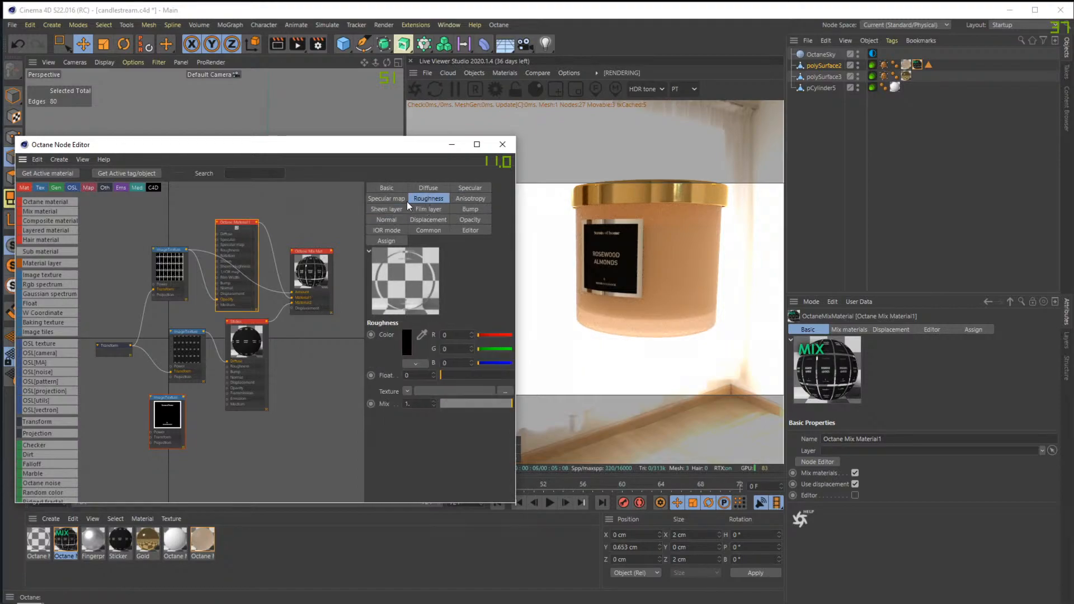
{"action": "left_click", "coordinate": [395, 200]}
{"action": "left_click", "coordinate": [422, 198]}
{"action": "left_click", "coordinate": [470, 188]}
Set Octane Material1's specular color to a bright blue with hue 201°, saturation 100% and value 100%
{"action": "left_click", "coordinate": [407, 338]}
{"action": "left_click", "coordinate": [391, 382]}
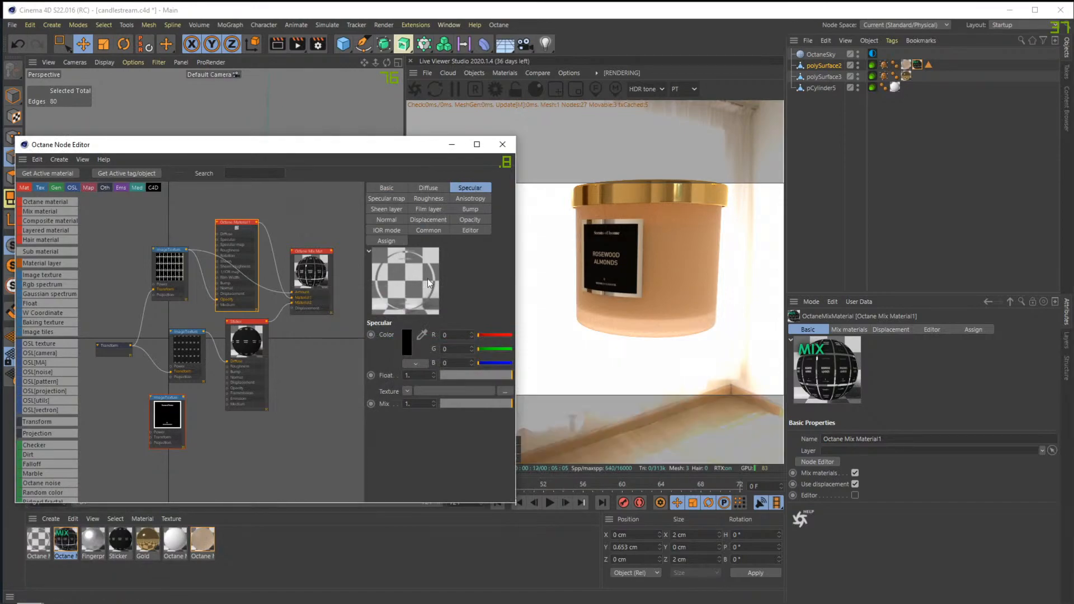
{"action": "left_click", "coordinate": [405, 342]}
{"action": "left_click", "coordinate": [438, 340]}
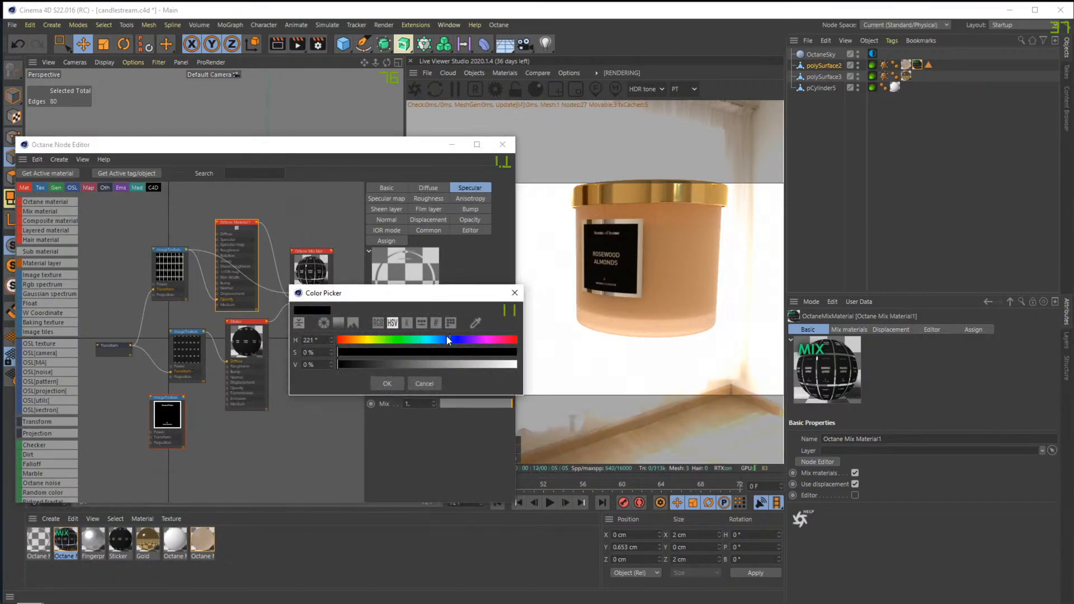
{"action": "left_click_drag", "start_coordinate": [418, 353], "coordinate": [563, 364]}
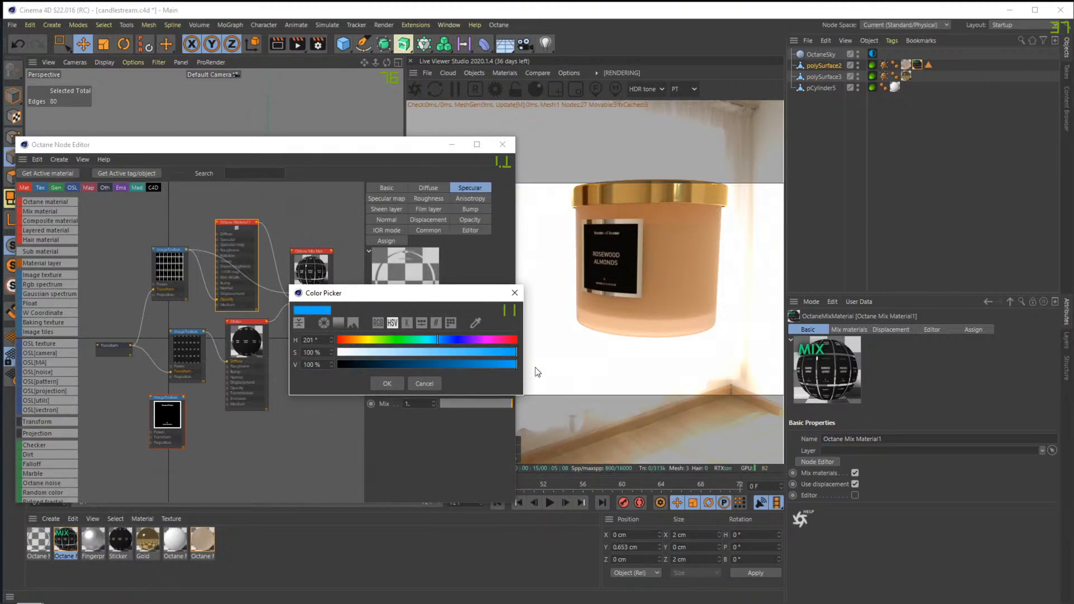
{"action": "left_click", "coordinate": [383, 383]}
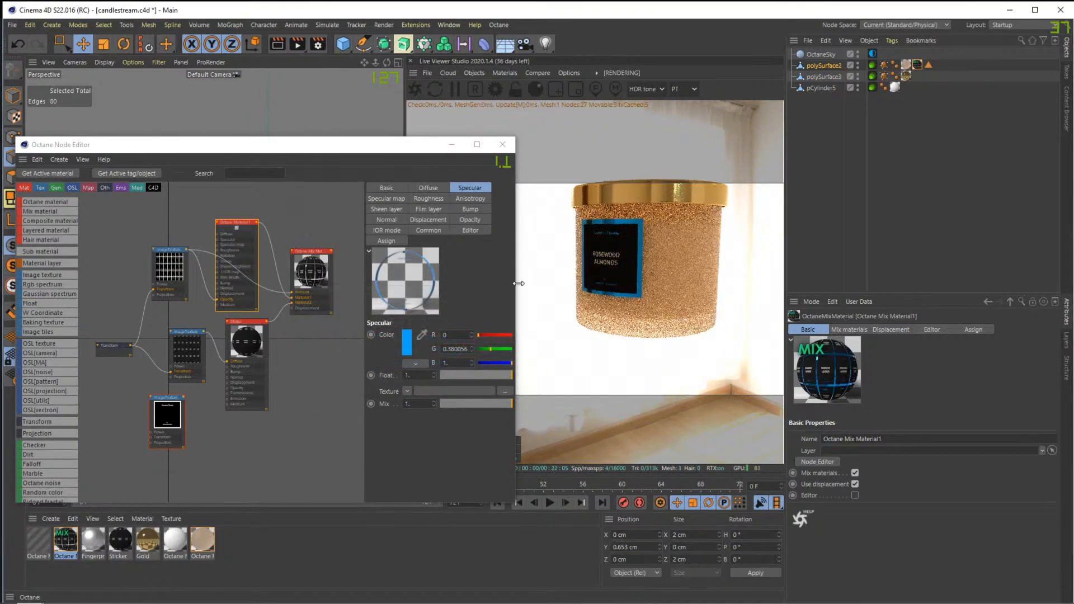
Change Octane Material1's specular color to a pale gold with hue 41° and saturation 40%
{"action": "left_click", "coordinate": [409, 344]}
{"action": "left_click", "coordinate": [361, 342]}
{"action": "left_click", "coordinate": [410, 355]}
{"action": "left_click", "coordinate": [389, 386]}
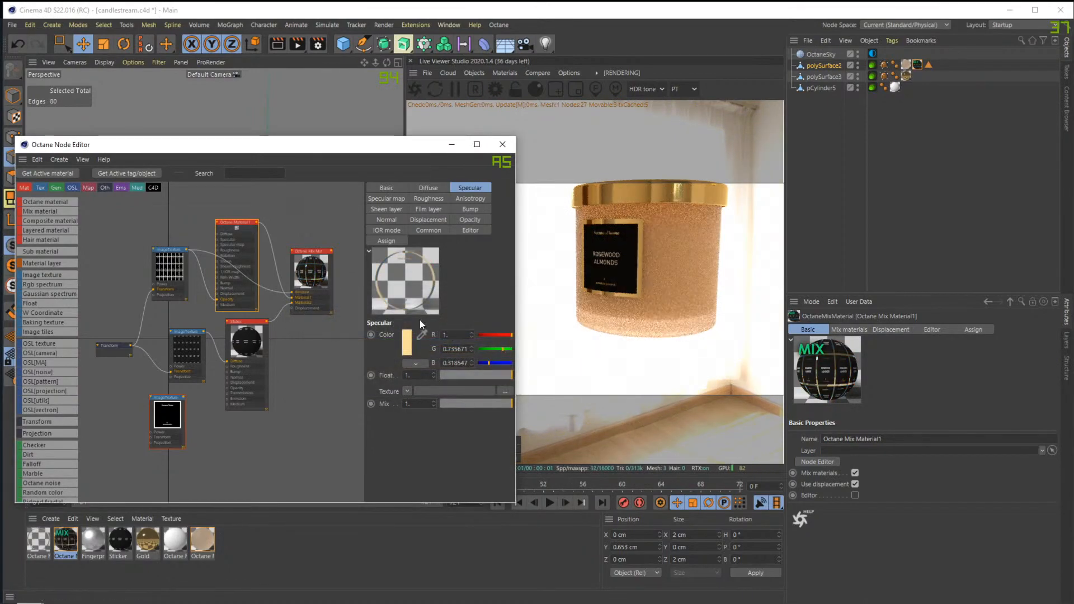
Shift the specular hue in small adjustments from gold toward rose gold, ending at about R 1, G 0.497, B 0.319
{"action": "left_click", "coordinate": [406, 341]}
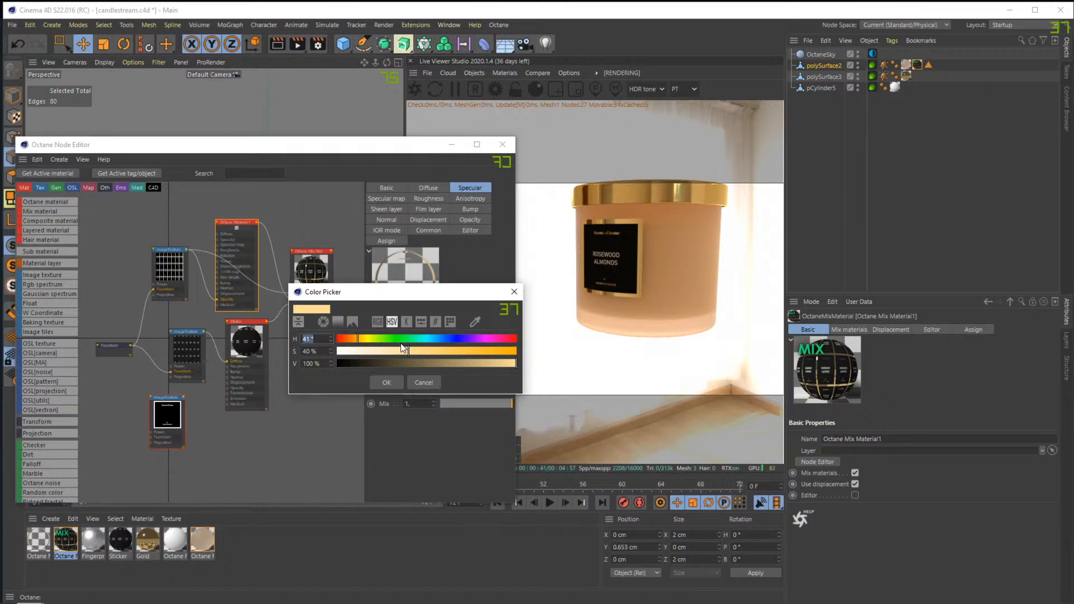
{"action": "mouse_move", "coordinate": [361, 293]}
{"action": "left_mouse_down"}
{"action": "mouse_move", "coordinate": [369, 297]}
{"action": "mouse_move", "coordinate": [358, 303]}
{"action": "left_mouse_up"}
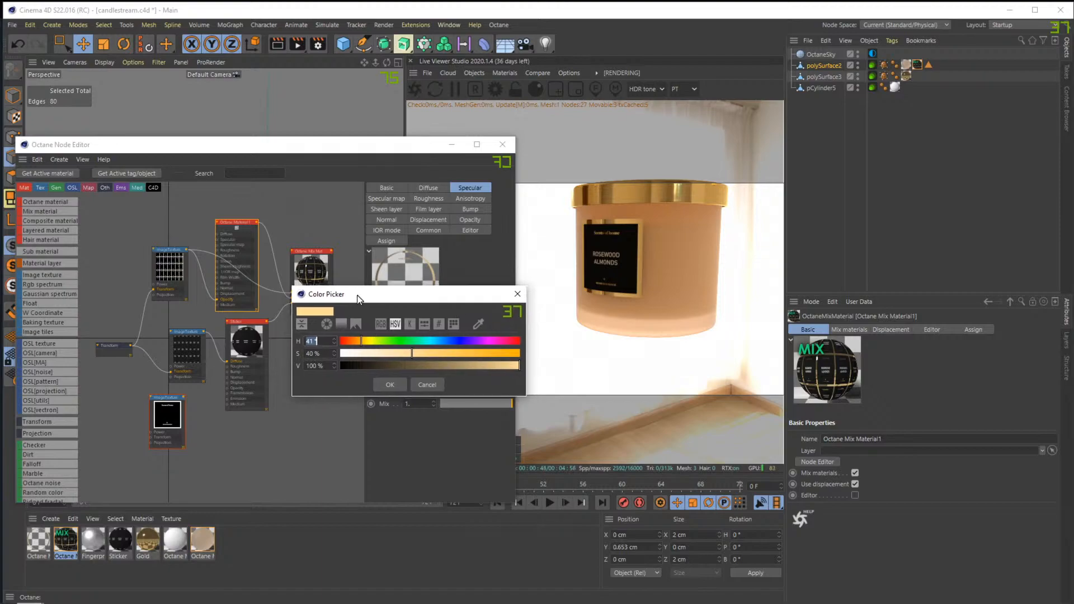
{"action": "left_click", "coordinate": [357, 343]}
{"action": "left_click", "coordinate": [394, 387]}
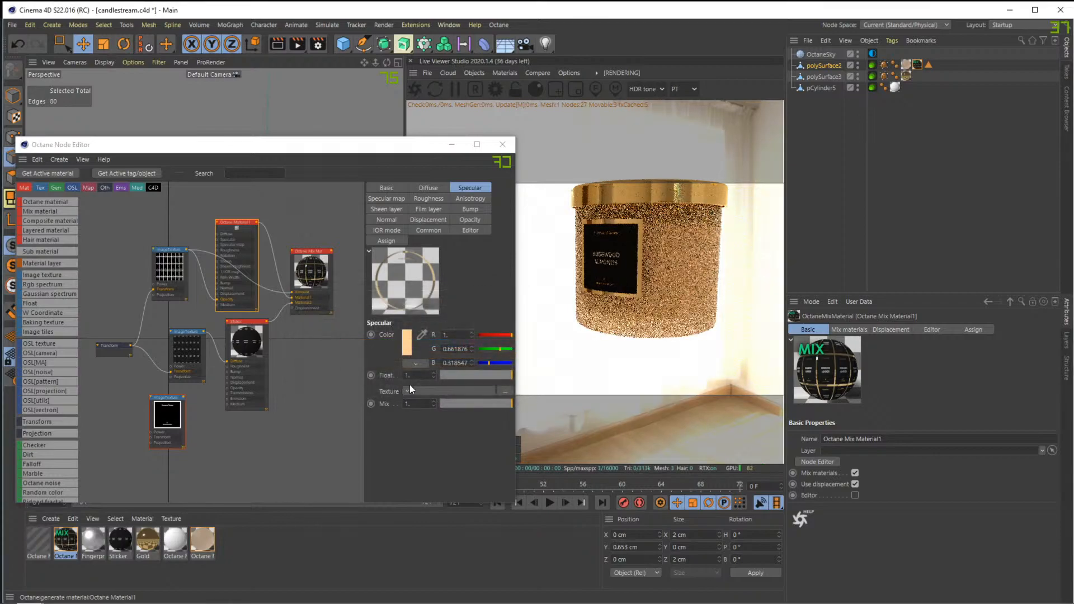
{"action": "left_click", "coordinate": [405, 345]}
{"action": "left_click", "coordinate": [350, 344]}
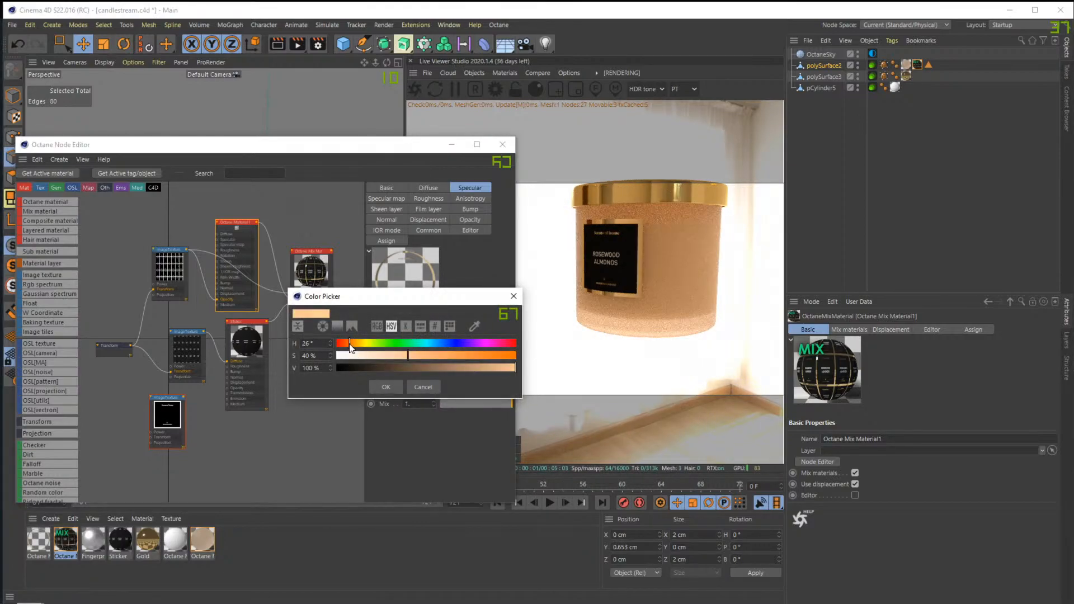
{"action": "left_click", "coordinate": [387, 390]}
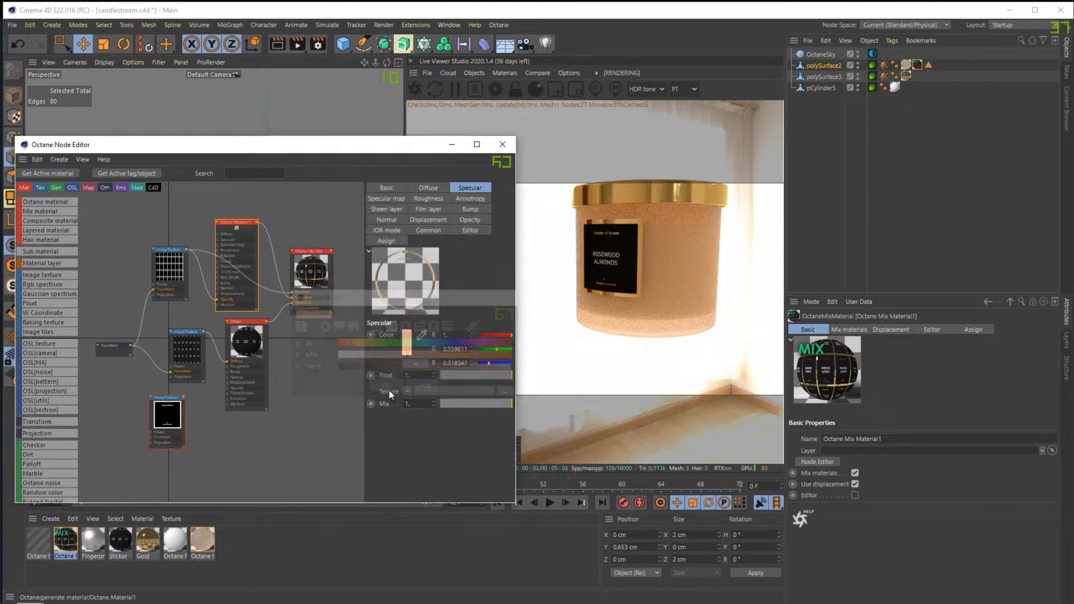
{"action": "left_click", "coordinate": [406, 343]}
{"action": "left_click", "coordinate": [291, 345]}
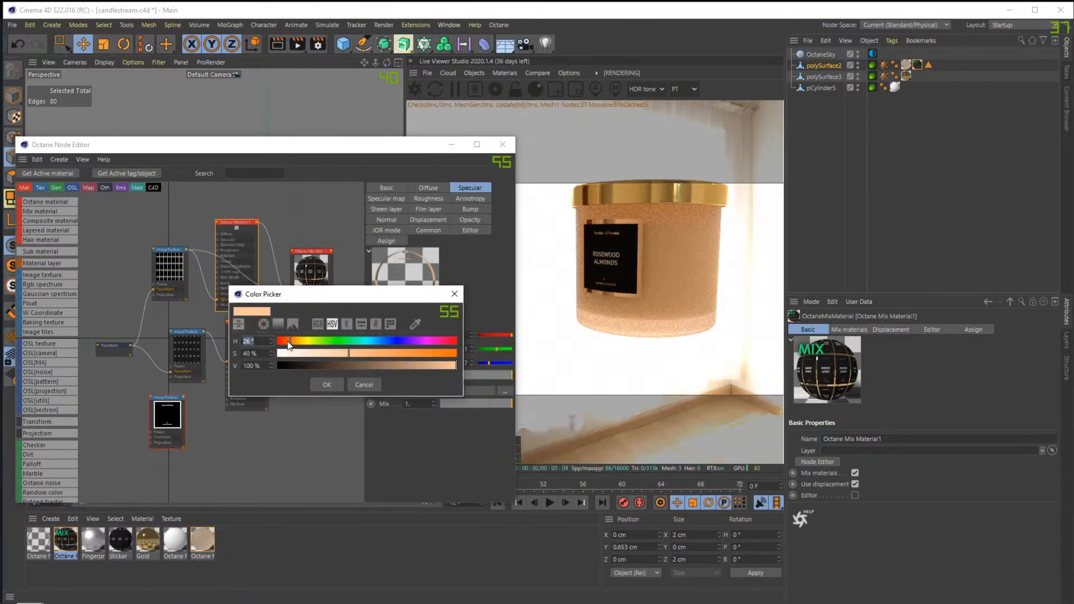
{"action": "left_click", "coordinate": [326, 383]}
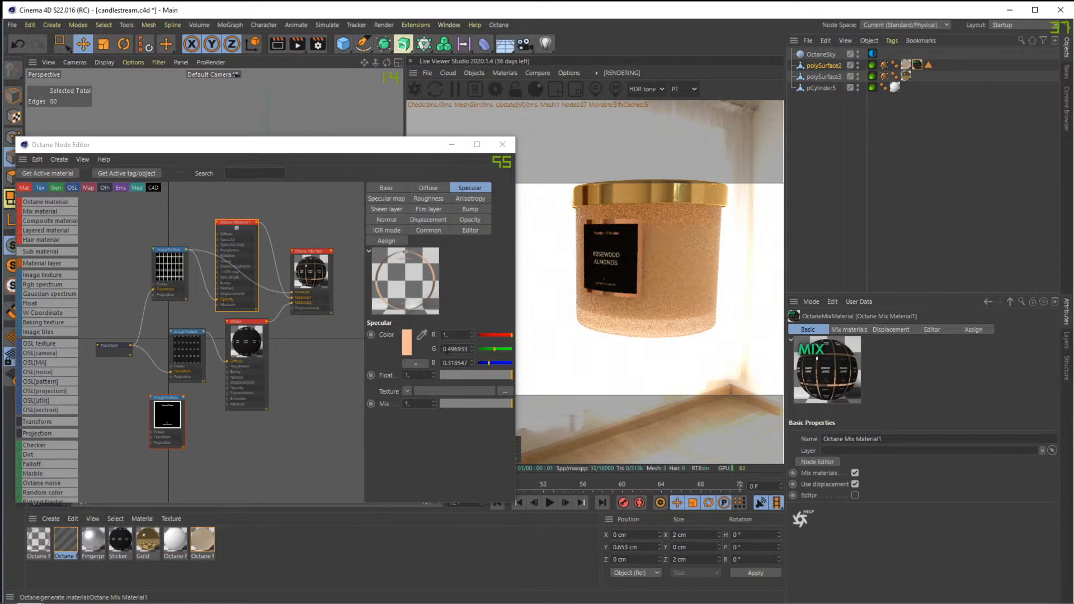
Deepen Octane Material1's specular color to a darker rose gold of about R 0.768, G 0.346, B 0.247
{"action": "left_click", "coordinate": [406, 339]}
{"action": "left_click", "coordinate": [345, 336]}
{"action": "left_click", "coordinate": [395, 379]}
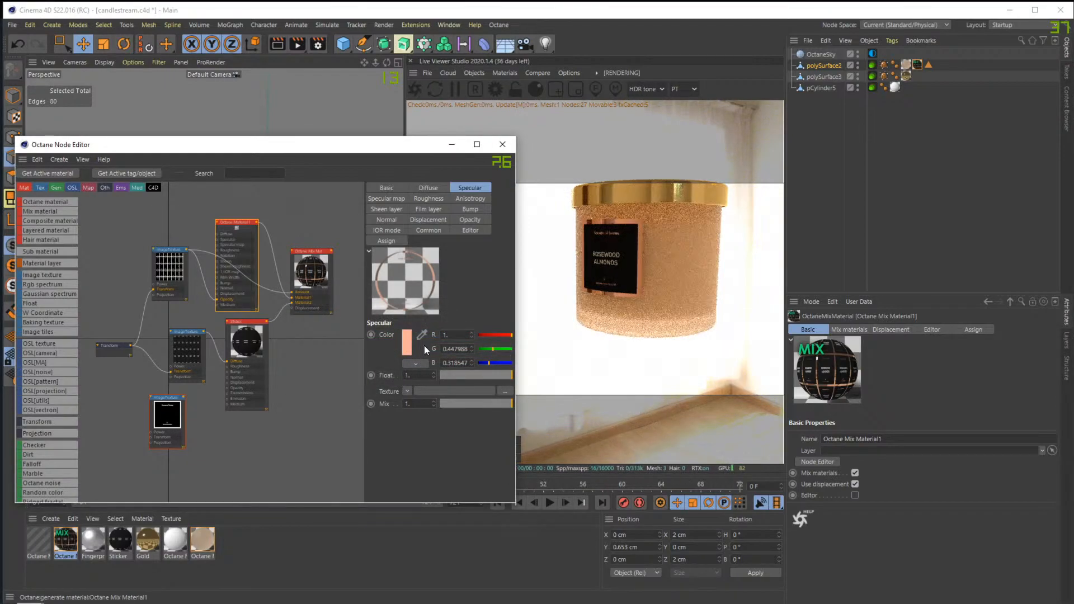
{"action": "left_click", "coordinate": [406, 343]}
{"action": "left_click_drag", "start_coordinate": [528, 386], "coordinate": [508, 383]}
{"action": "left_click", "coordinate": [404, 401]}
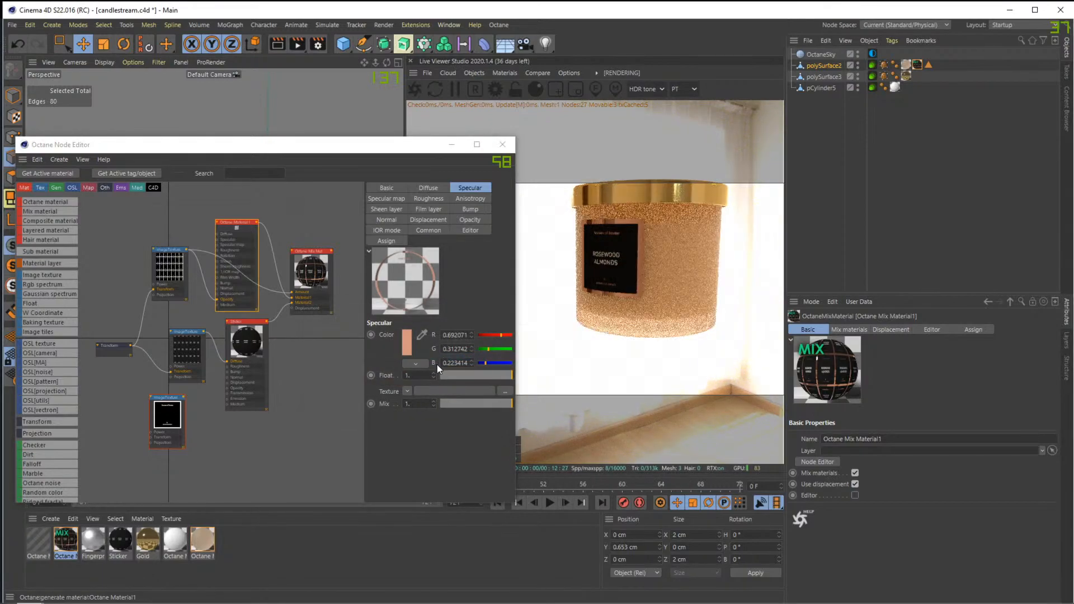
{"action": "left_click", "coordinate": [406, 343]}
{"action": "left_click_drag", "start_coordinate": [577, 398], "coordinate": [586, 398]}
{"action": "left_click", "coordinate": [477, 417]}
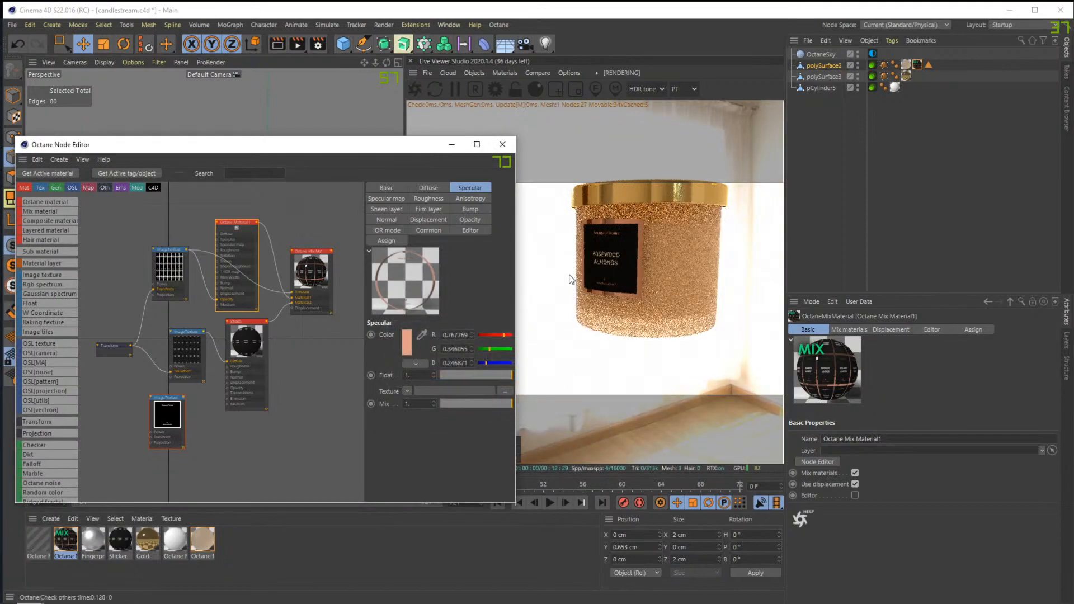
Examine the label's rose-gold border on the jar from closer angles, then return to model mode
{"action": "left_click_drag", "start_coordinate": [417, 146], "coordinate": [697, 243]}
{"action": "left_click", "coordinate": [305, 274]}
{"action": "left_click", "coordinate": [790, 241]}
{"action": "left_click_drag", "start_coordinate": [295, 263], "coordinate": [246, 244], "text": "alt"}
{"action": "right_click_drag", "start_coordinate": [244, 238], "coordinate": [262, 255], "text": "alt"}
{"action": "left_click_drag", "start_coordinate": [280, 266], "coordinate": [348, 284], "text": "alt"}
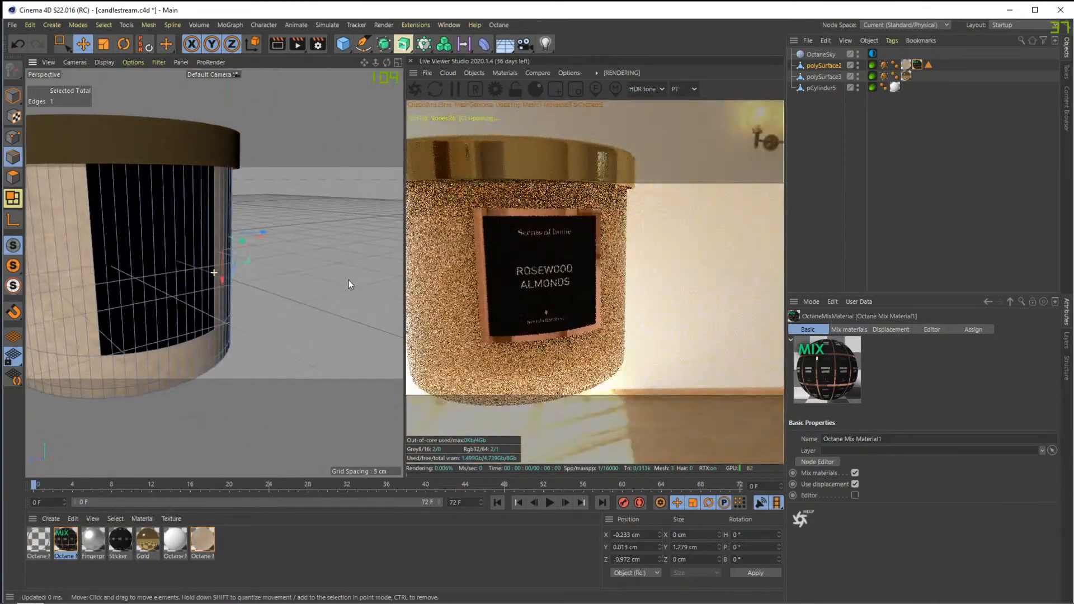
{"action": "left_click_drag", "start_coordinate": [234, 311], "coordinate": [130, 291], "text": "alt"}
{"action": "left_click_drag", "start_coordinate": [152, 239], "coordinate": [253, 195], "text": "alt"}
{"action": "left_click", "coordinate": [13, 96]}
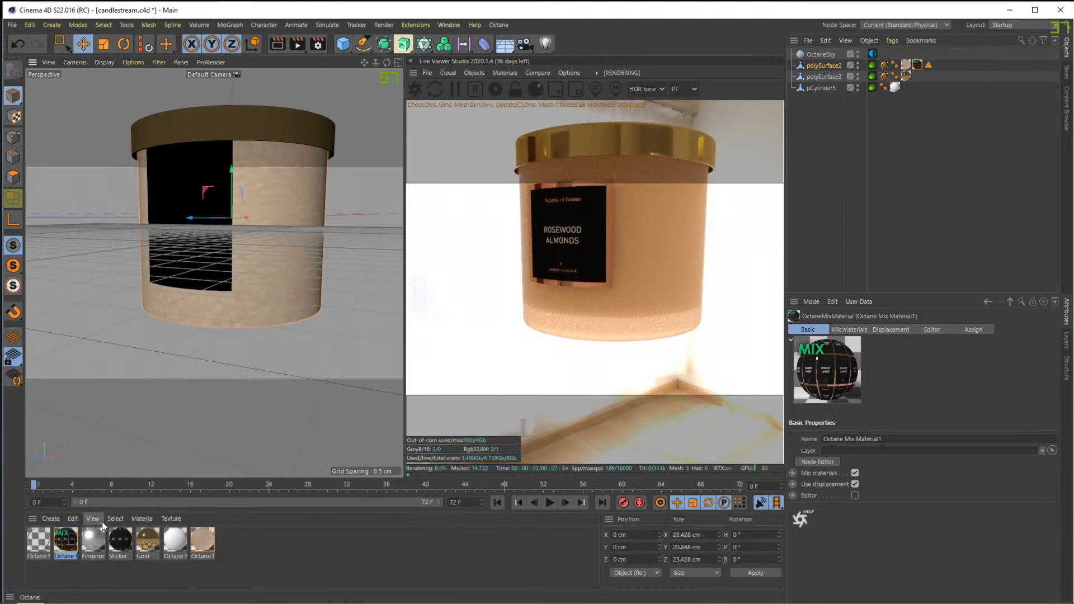
Reopen the mix material's node graph and compare the label with the candle.jpg reference photo
{"action": "left_click", "coordinate": [818, 462]}
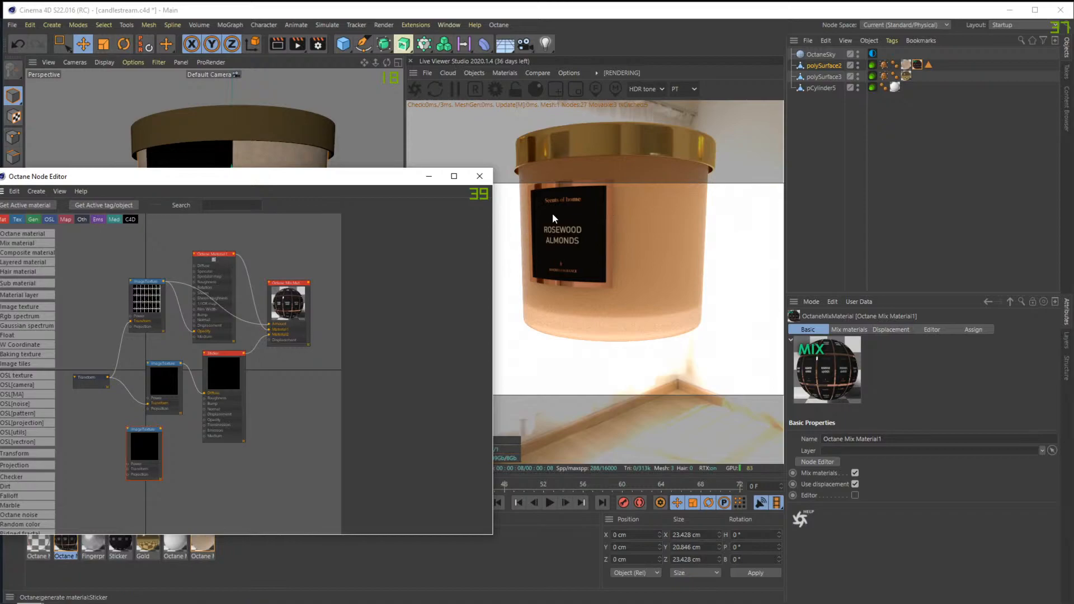
{"action": "left_click", "coordinate": [112, 594]}
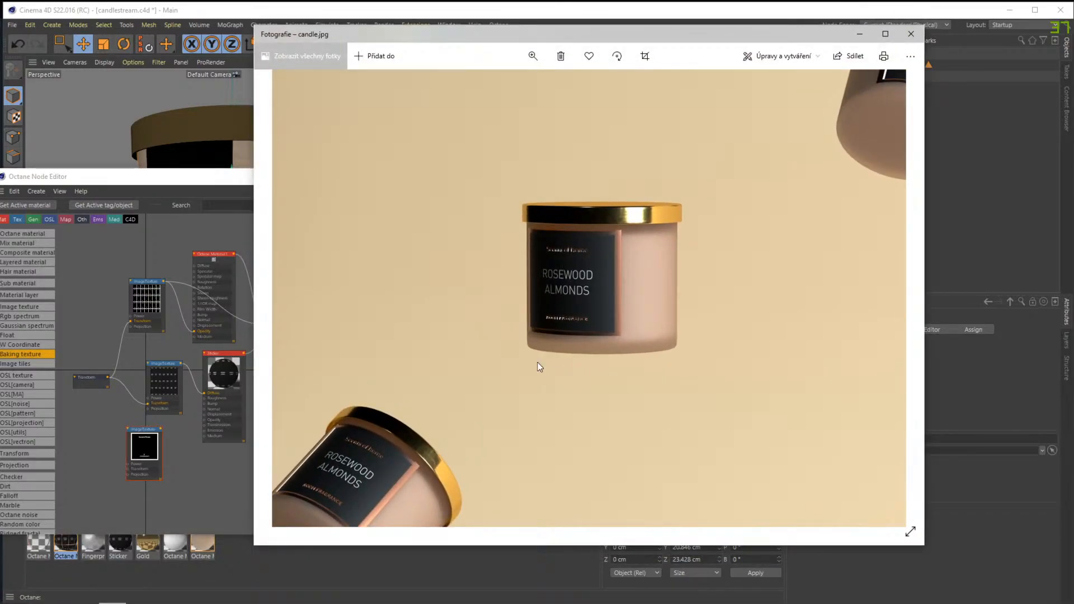
{"action": "left_click", "coordinate": [861, 33]}
Connect the image texture that drives the mix amount to Octane Material1's Bump input and inspect the label up close
{"action": "middle_click_drag", "start_coordinate": [168, 268], "coordinate": [155, 272]}
{"action": "scroll", "coordinate": [160, 295], "scroll_direction": "up", "scroll_amount": 3}
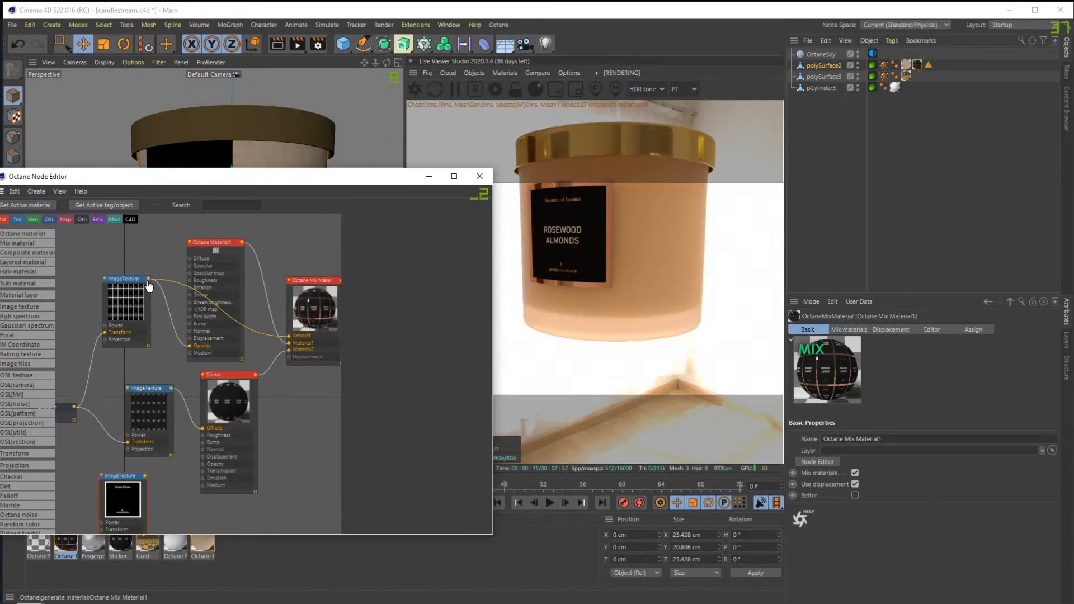
{"action": "left_click_drag", "start_coordinate": [149, 279], "coordinate": [190, 324]}
{"action": "left_click_drag", "start_coordinate": [354, 180], "coordinate": [22, 159]}
{"action": "scroll", "coordinate": [203, 191], "scroll_direction": "up", "scroll_amount": 5}
{"action": "left_click_drag", "start_coordinate": [312, 234], "coordinate": [264, 213], "text": "alt"}
{"action": "scroll", "coordinate": [275, 201], "scroll_direction": "down", "scroll_amount": 5}
{"action": "left_click_drag", "start_coordinate": [58, 160], "coordinate": [315, 177]}
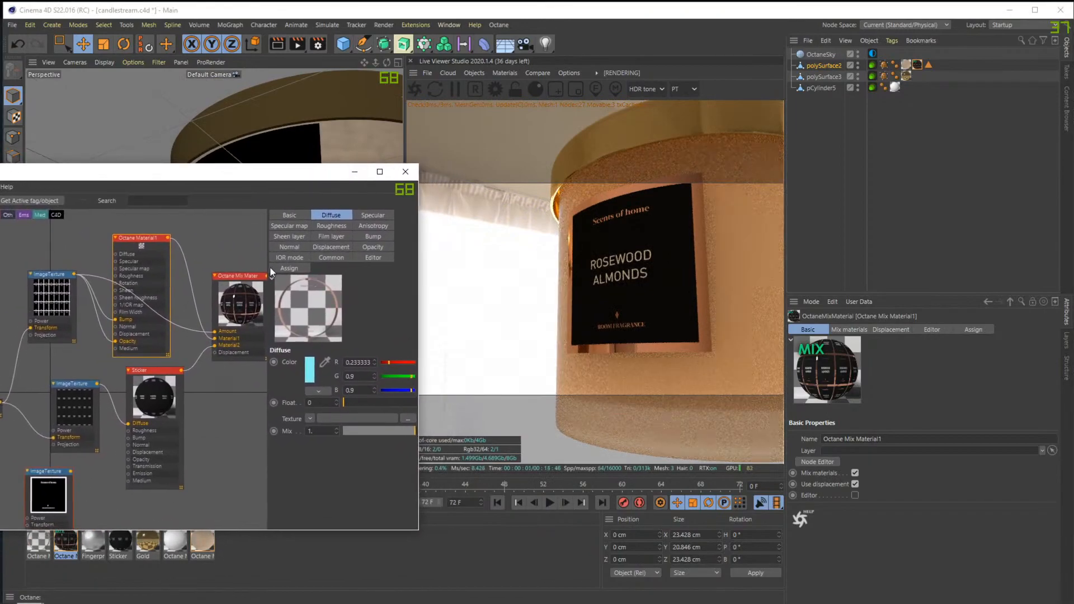
{"action": "left_click_drag", "start_coordinate": [205, 173], "coordinate": [334, 106]}
Browse Quixel Bridge's metal imperfections for a scratched surface and check the existing Fingerprints material's nodes
{"action": "left_click", "coordinate": [57, 593]}
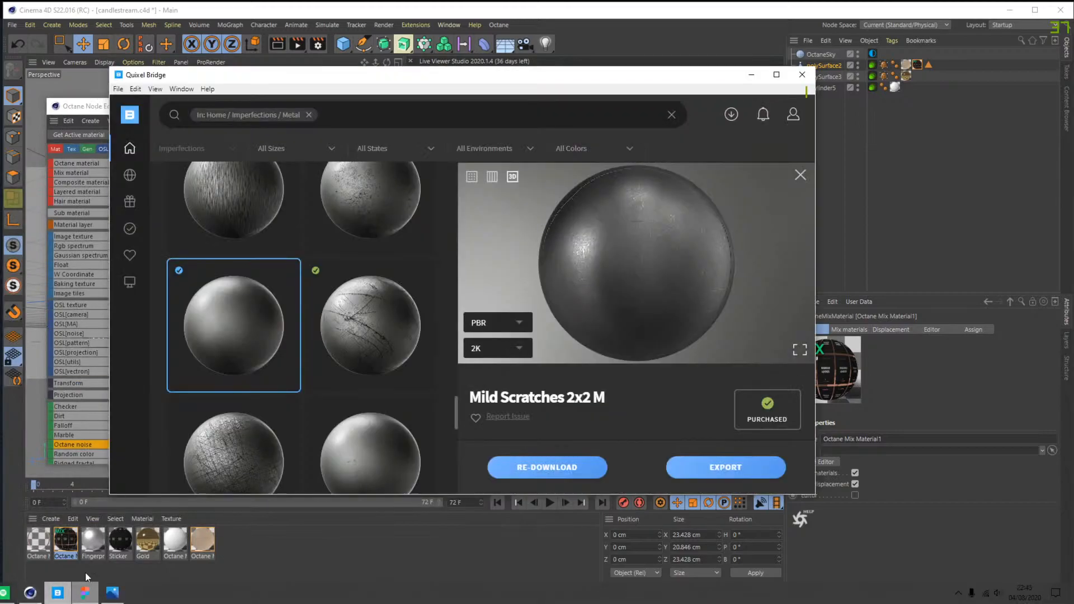
{"action": "scroll", "coordinate": [263, 314], "scroll_direction": "up", "scroll_amount": 2}
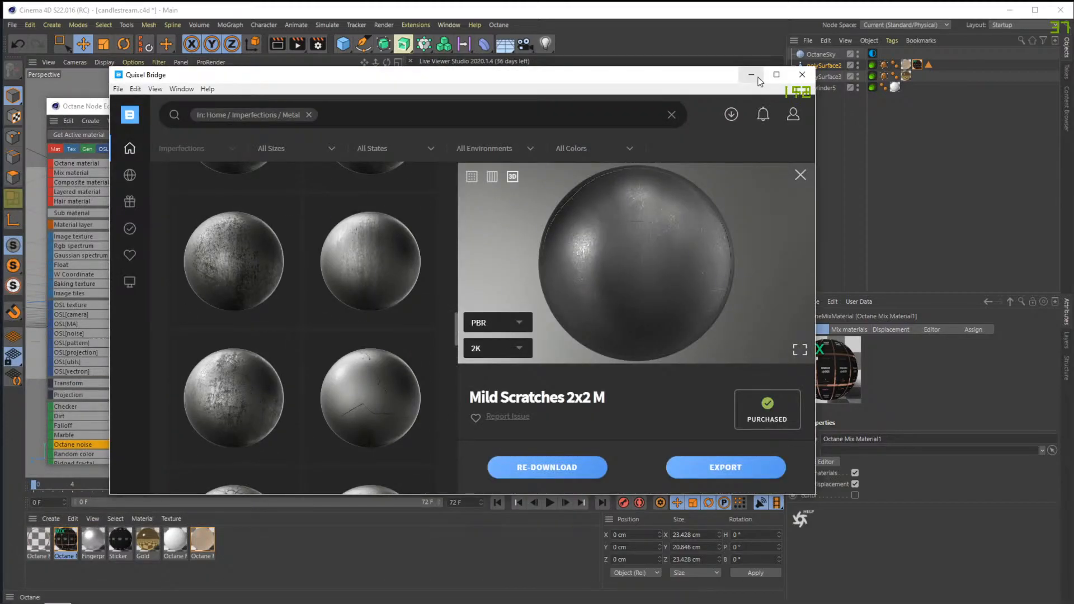
{"action": "left_click", "coordinate": [93, 541]}
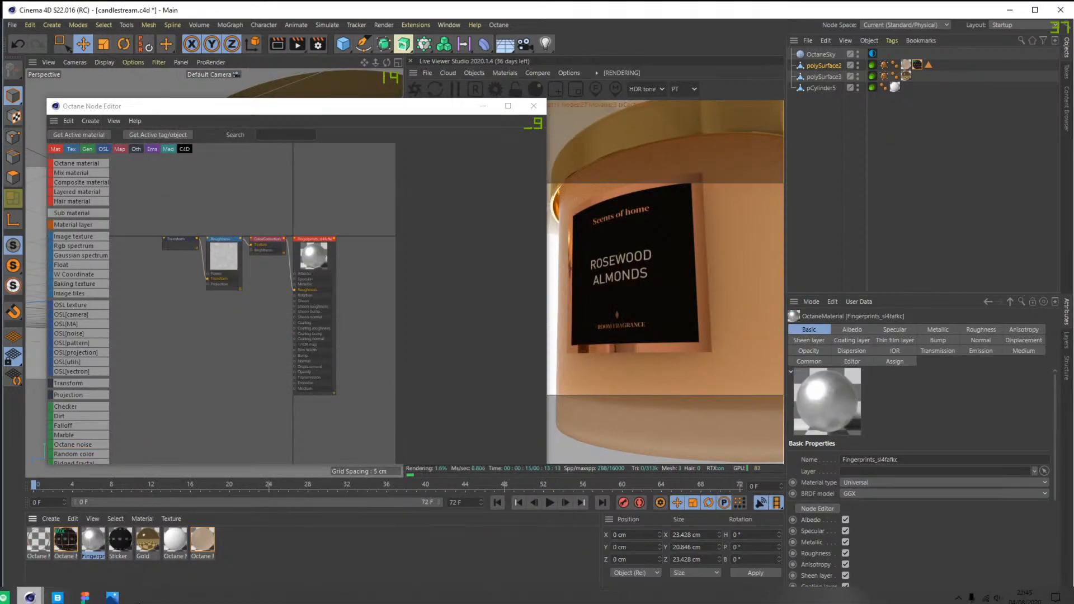
{"action": "left_click", "coordinate": [57, 593]}
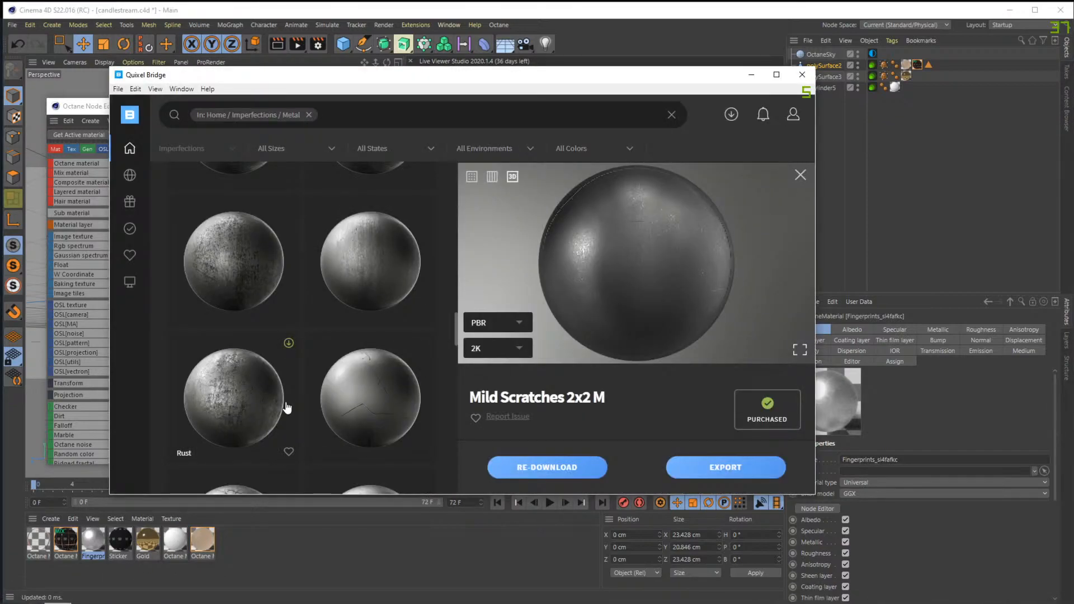
{"action": "scroll", "coordinate": [253, 301], "scroll_direction": "up", "scroll_amount": 20}
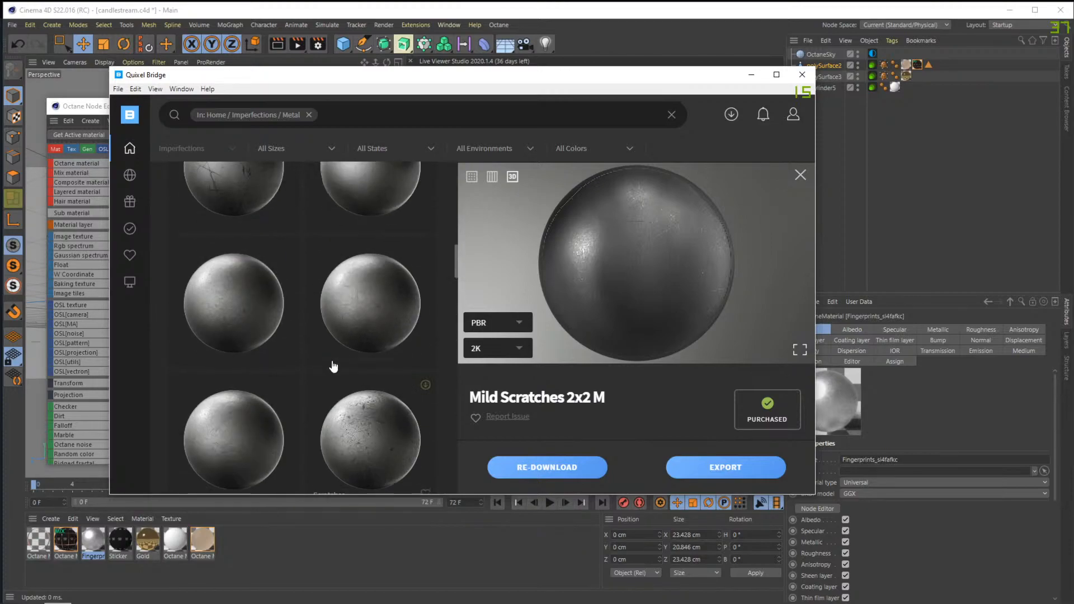
{"action": "scroll", "coordinate": [393, 332], "scroll_direction": "up", "scroll_amount": 10}
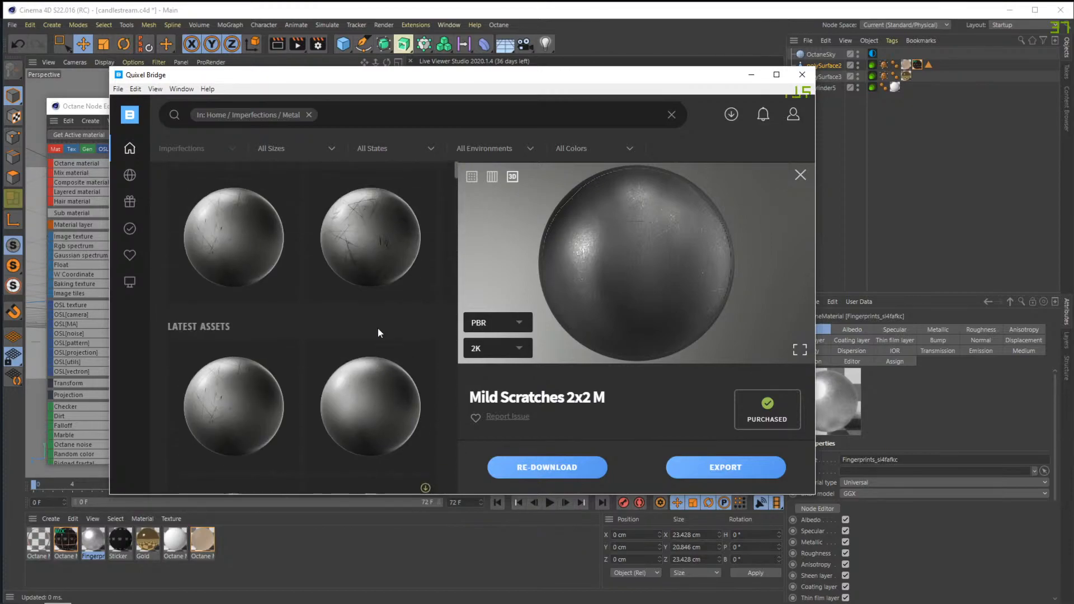
{"action": "scroll", "coordinate": [376, 297], "scroll_direction": "down", "scroll_amount": 6}
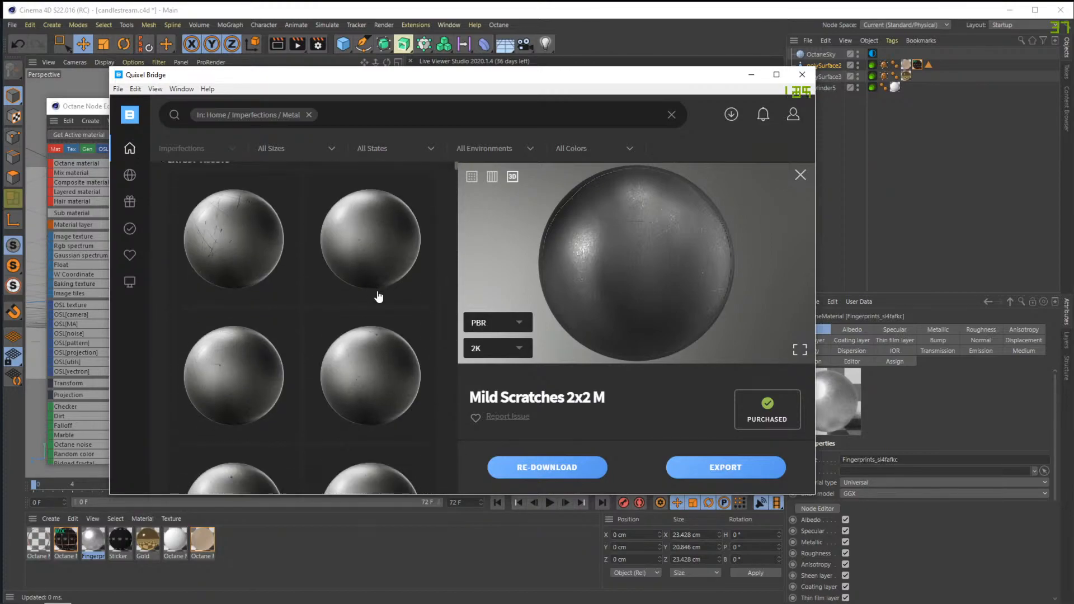
{"action": "scroll", "coordinate": [365, 304], "scroll_direction": "up", "scroll_amount": 5}
{"action": "scroll", "coordinate": [390, 244], "scroll_direction": "up", "scroll_amount": 1}
From Quixel Bridge's Scratched metal imperfections, download the Scratched Painted Metal surface and export it to Cinema 4D
{"action": "left_click", "coordinate": [388, 217]}
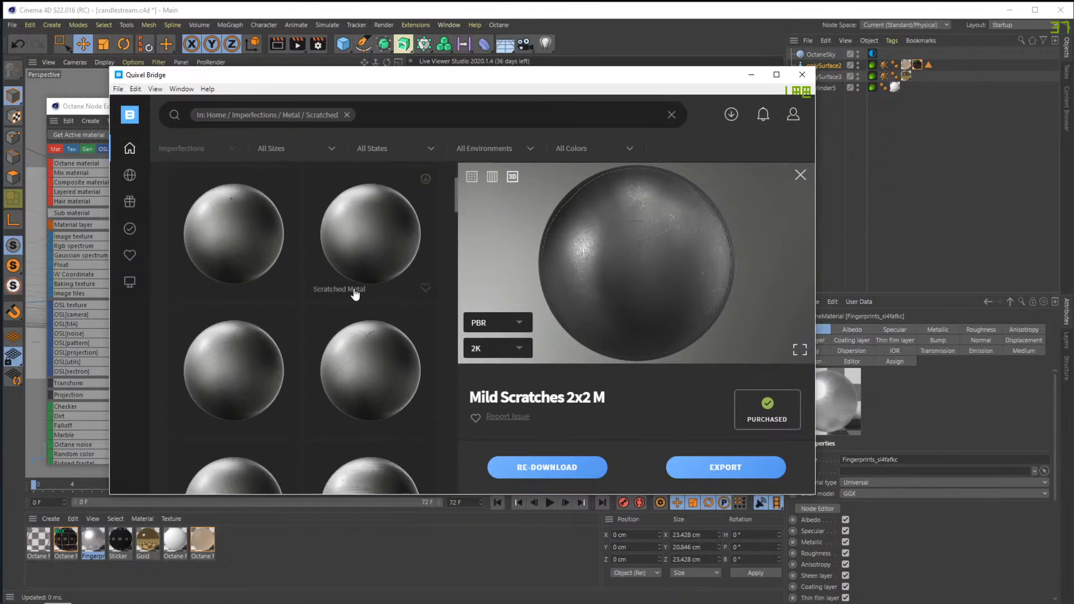
{"action": "scroll", "coordinate": [378, 336], "scroll_direction": "down", "scroll_amount": 3}
{"action": "scroll", "coordinate": [311, 312], "scroll_direction": "up", "scroll_amount": 2}
{"action": "left_click", "coordinate": [374, 275]}
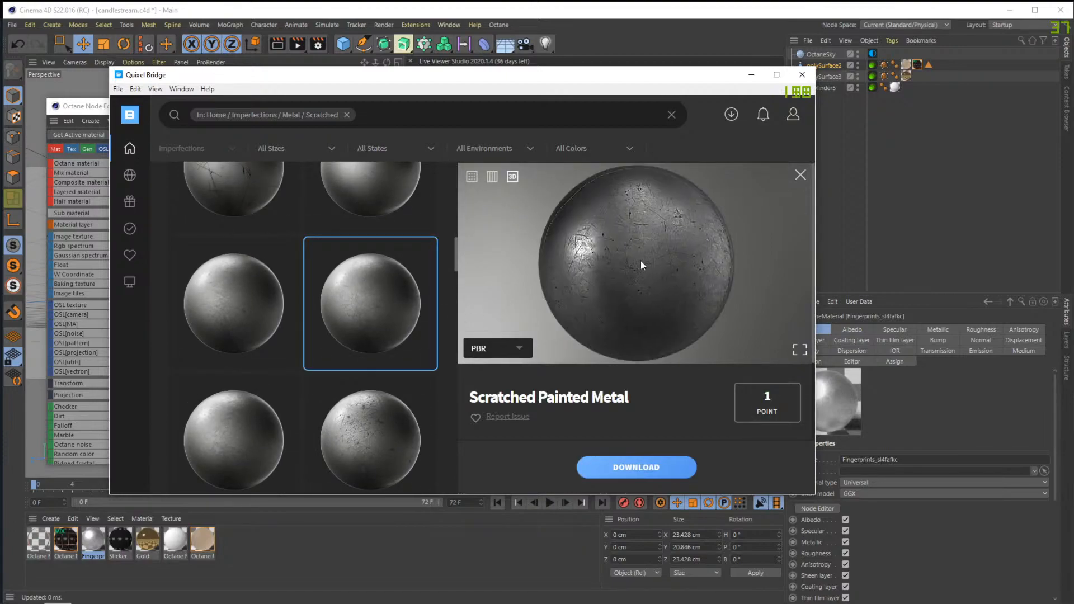
{"action": "left_click", "coordinate": [276, 309]}
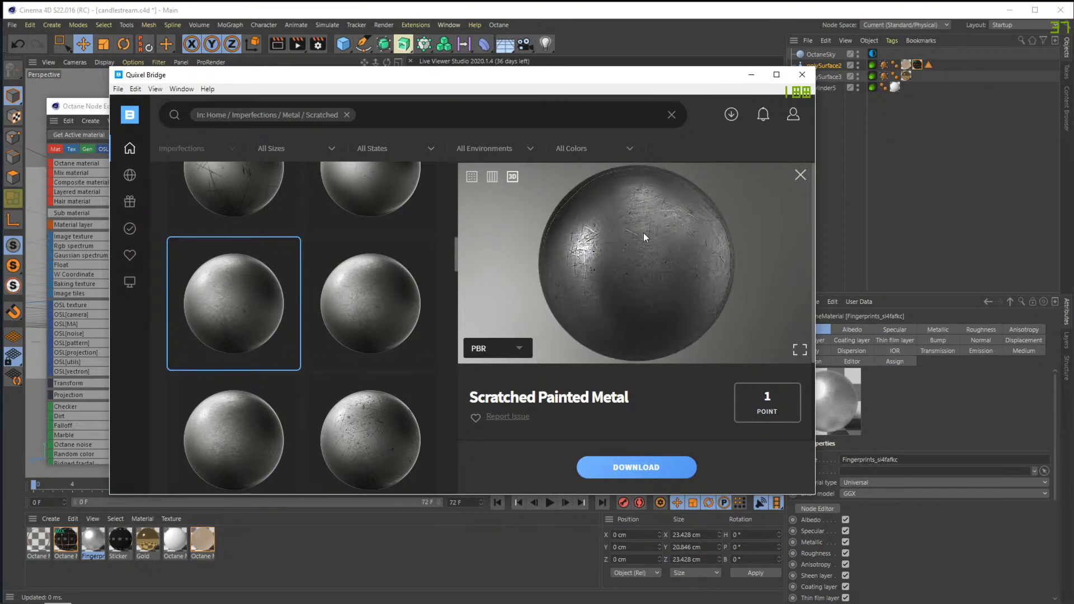
{"action": "left_click", "coordinate": [637, 470]}
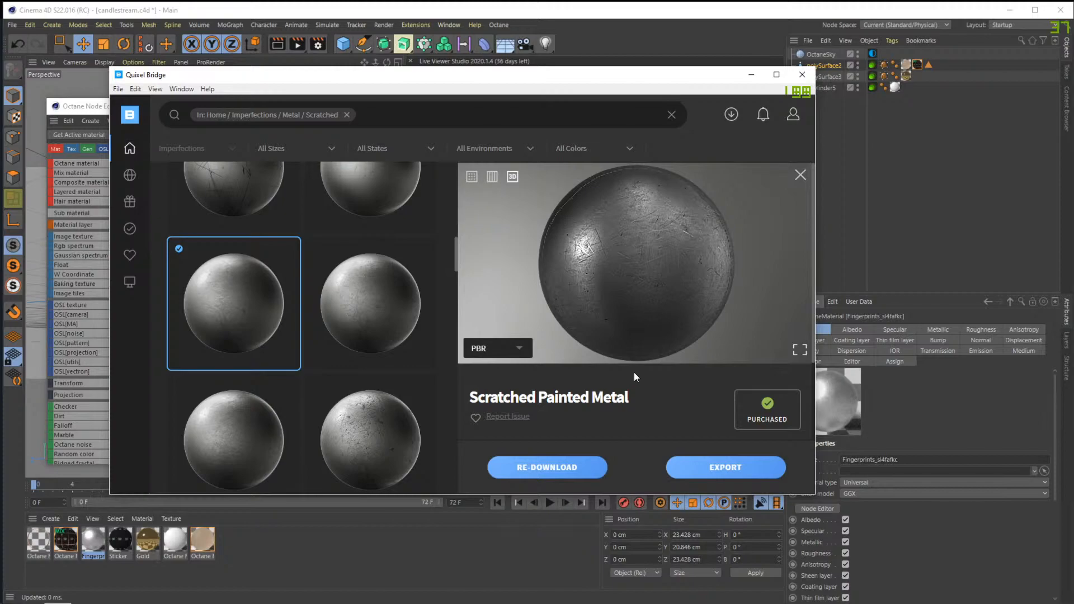
{"action": "left_click", "coordinate": [734, 469]}
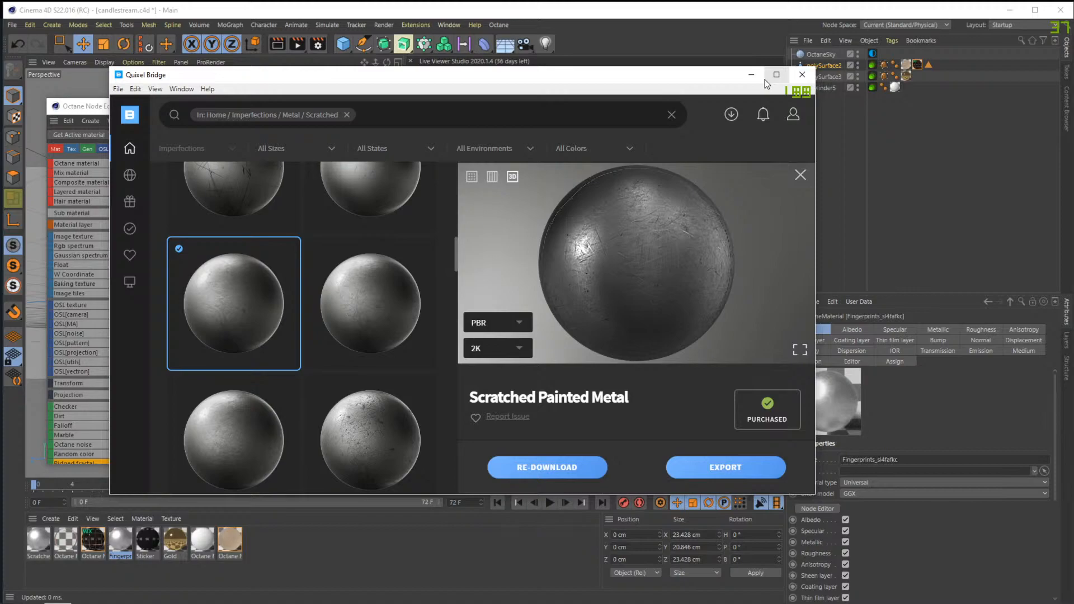
Return to Cinema 4D and select the Roughness texture and ColorCorrection nodes in the imported Scratched_Painted material
{"action": "left_click", "coordinate": [752, 74]}
{"action": "middle_click_drag", "start_coordinate": [313, 309], "coordinate": [381, 304]}
{"action": "scroll", "coordinate": [314, 280], "scroll_direction": "down", "scroll_amount": 2}
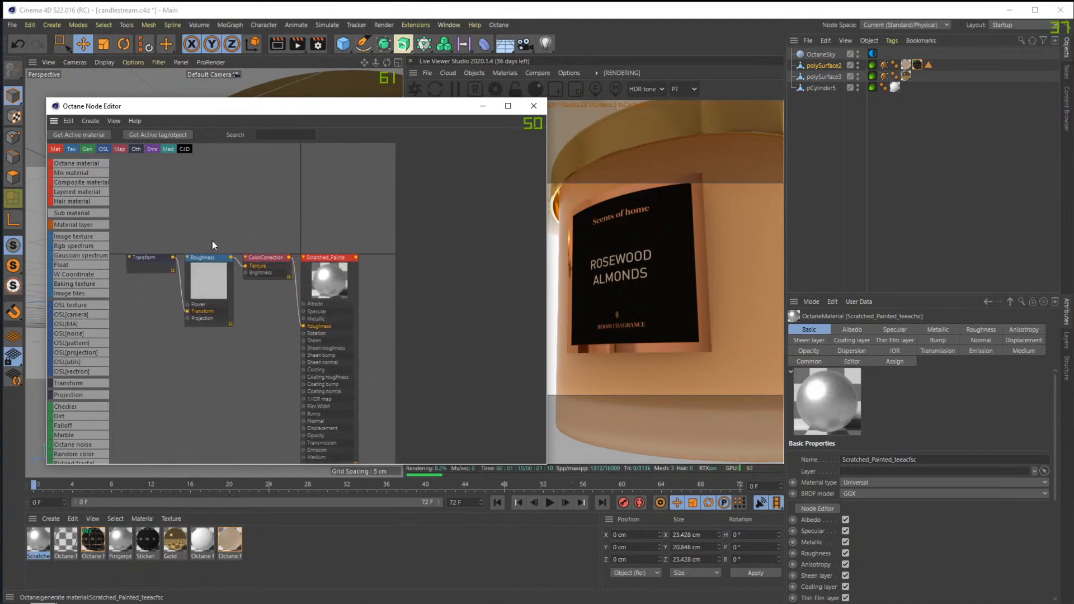
{"action": "left_click_drag", "start_coordinate": [238, 267], "coordinate": [264, 273]}
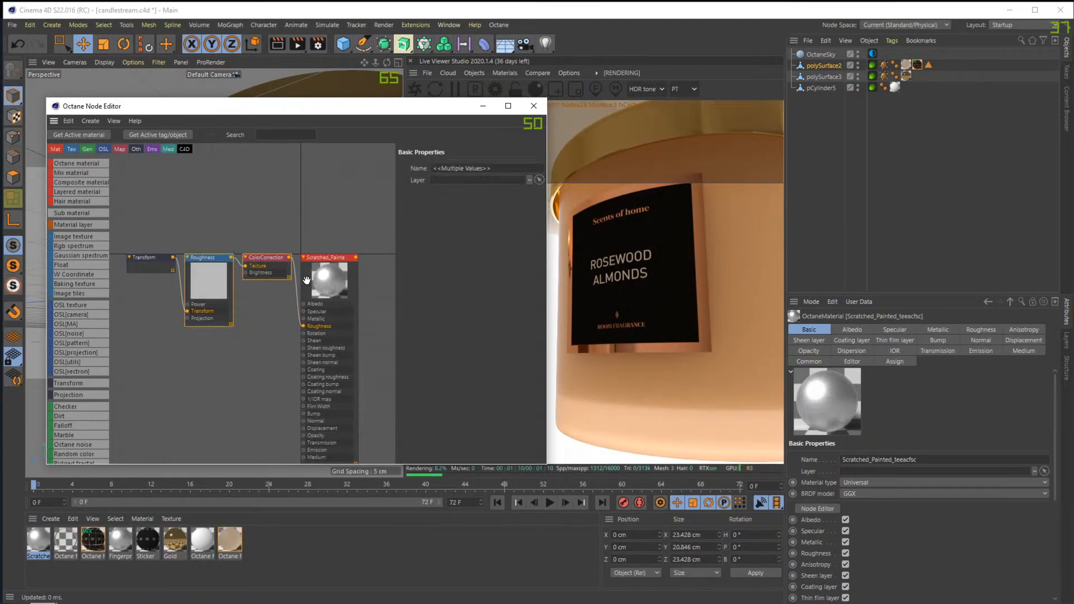
In Octane Mix Material1's node graph, enlarge the Octane Material1 node and spread the texture and mix nodes apart
{"action": "left_click", "coordinate": [93, 540]}
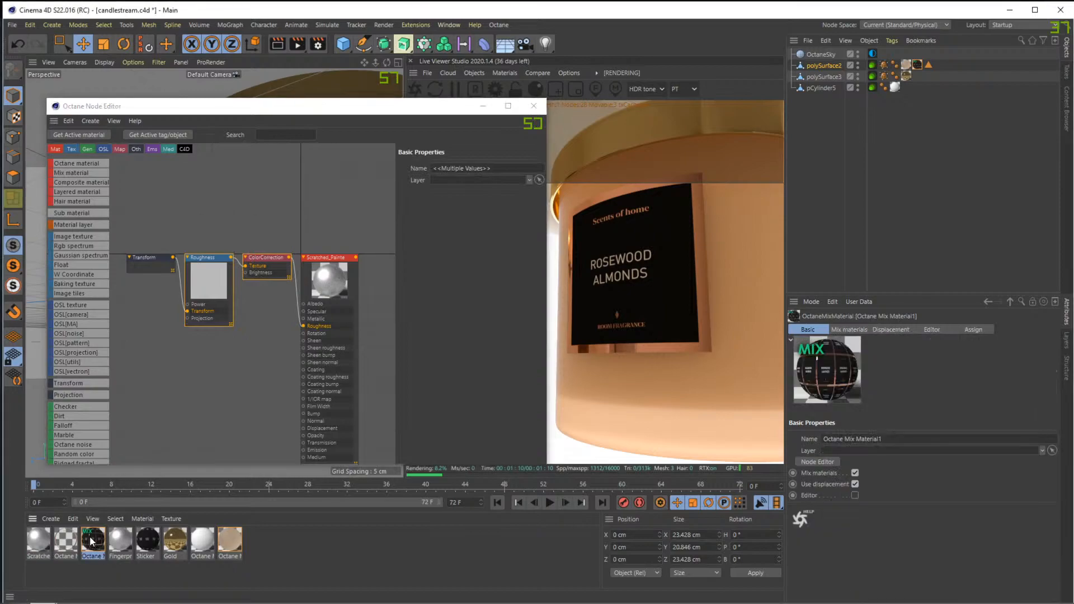
{"action": "scroll", "coordinate": [341, 206], "scroll_direction": "up", "scroll_amount": 5}
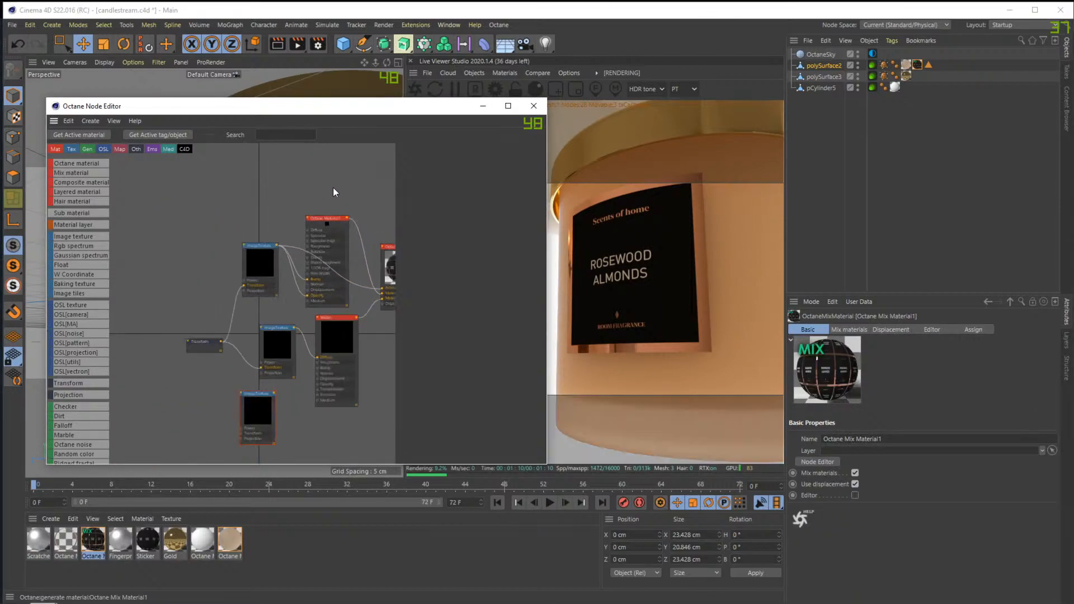
{"action": "left_click", "coordinate": [285, 233]}
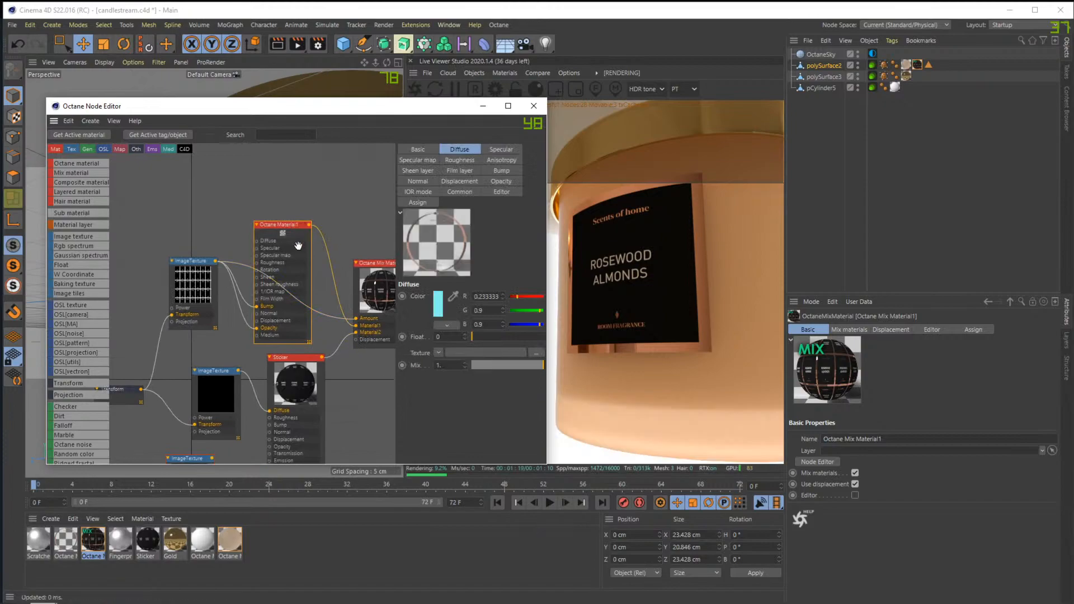
{"action": "left_click_drag", "start_coordinate": [310, 344], "coordinate": [315, 394]}
{"action": "left_click_drag", "start_coordinate": [297, 263], "coordinate": [317, 167]}
{"action": "middle_click_drag", "start_coordinate": [373, 197], "coordinate": [329, 321]}
{"action": "left_click_drag", "start_coordinate": [265, 279], "coordinate": [232, 226]}
{"action": "middle_click_drag", "start_coordinate": [339, 289], "coordinate": [334, 177]}
{"action": "left_click_drag", "start_coordinate": [332, 291], "coordinate": [423, 207]}
{"action": "middle_click_drag", "start_coordinate": [308, 204], "coordinate": [221, 291]}
{"action": "scroll", "coordinate": [204, 288], "scroll_direction": "down", "scroll_amount": 1}
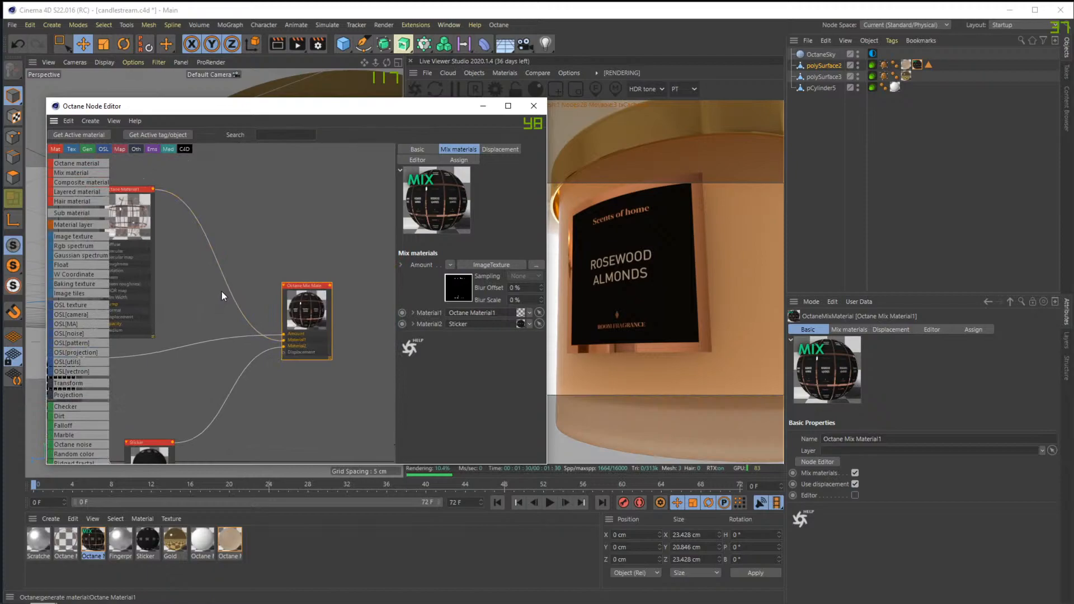
{"action": "left_click_drag", "start_coordinate": [96, 249], "coordinate": [97, 248]}
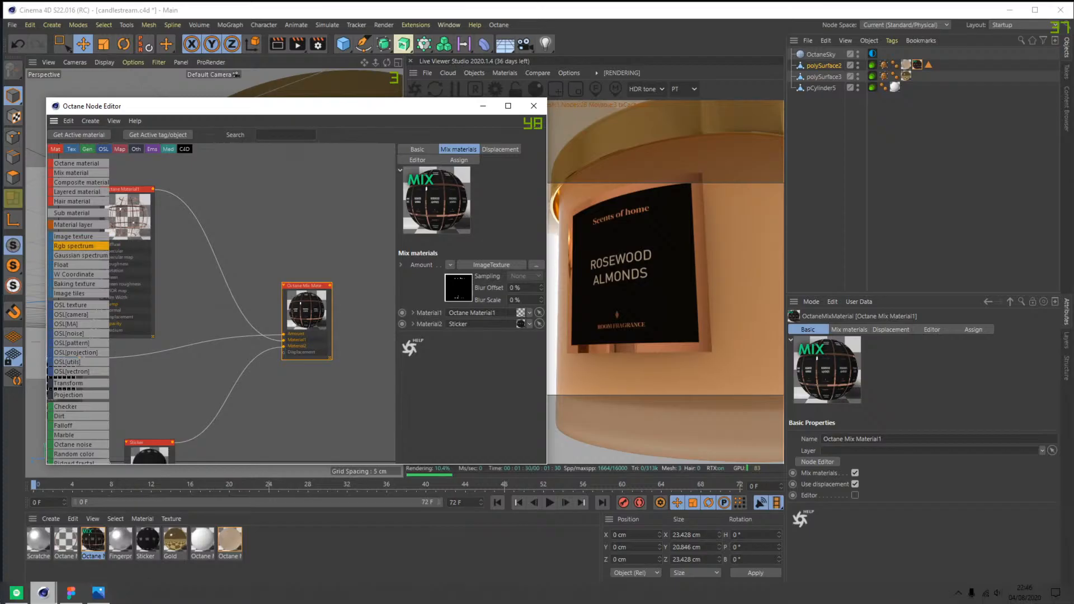
Switch to the web browser and load youtube.com in the YouTube Studio tab
{"action": "key", "text": "alt+Tab"}
{"action": "left_click", "coordinate": [304, 37]}
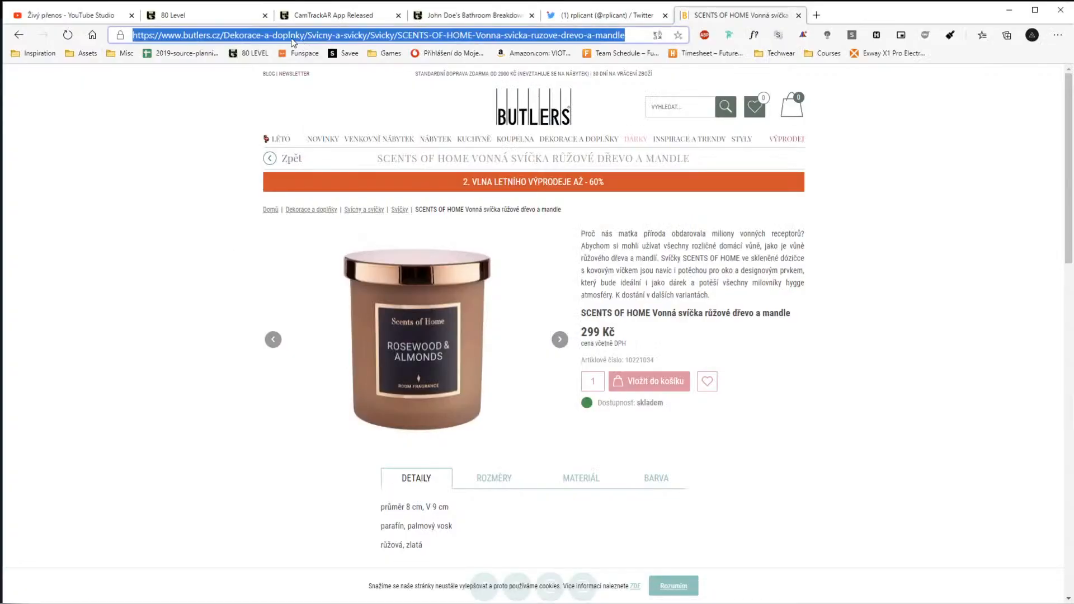
{"action": "left_click", "coordinate": [102, 16]}
{"action": "left_click", "coordinate": [153, 33]}
{"action": "type", "text": "youtube.com"}
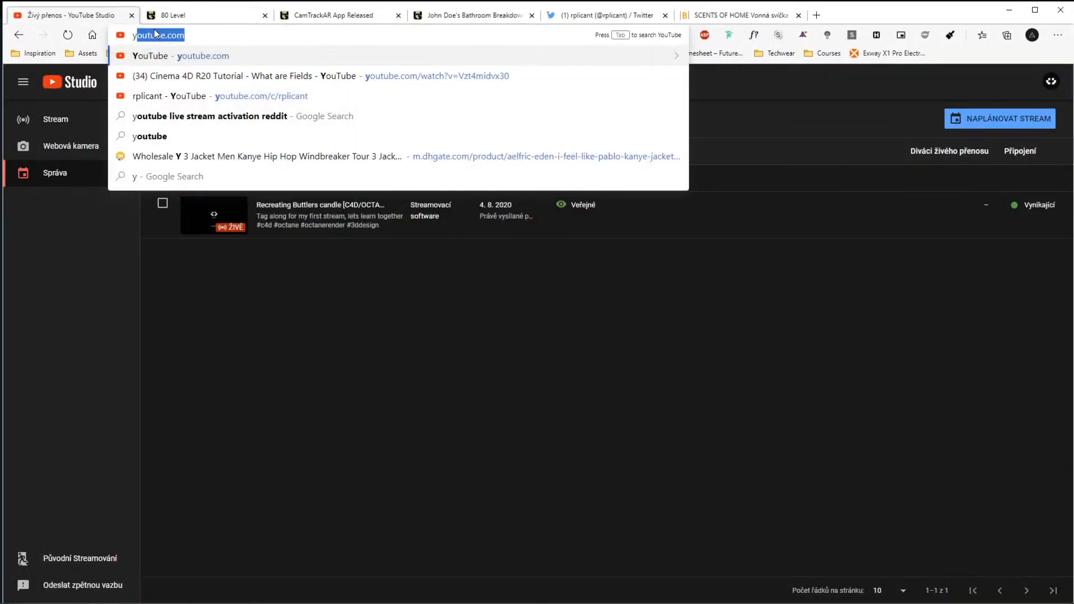
{"action": "key", "text": "Return"}
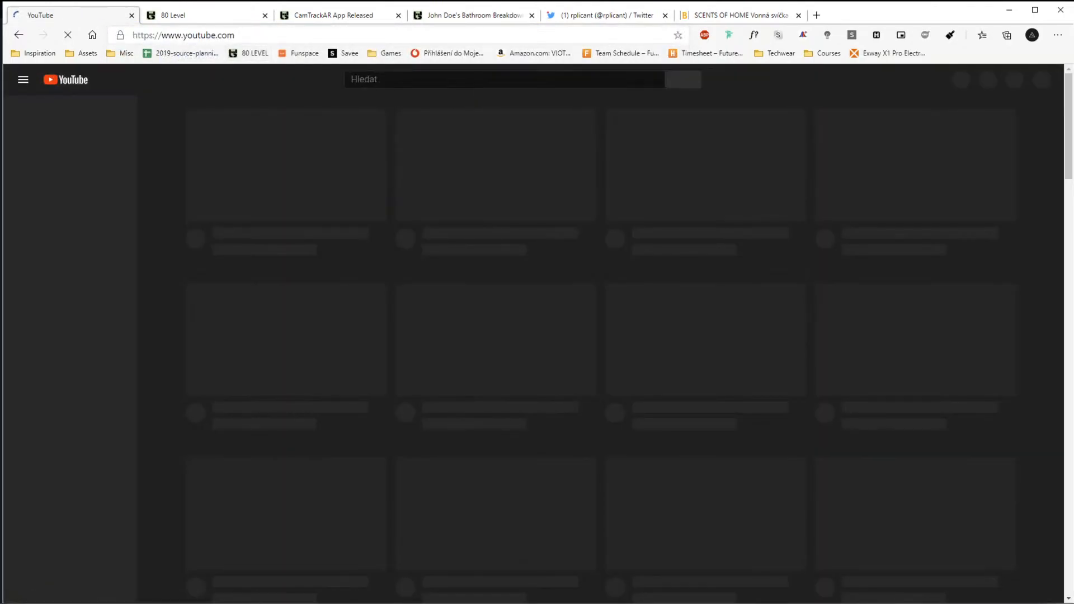
Search YouTube for "sketchy", correcting the misspelled query
{"action": "type", "text": "sketcgy"}
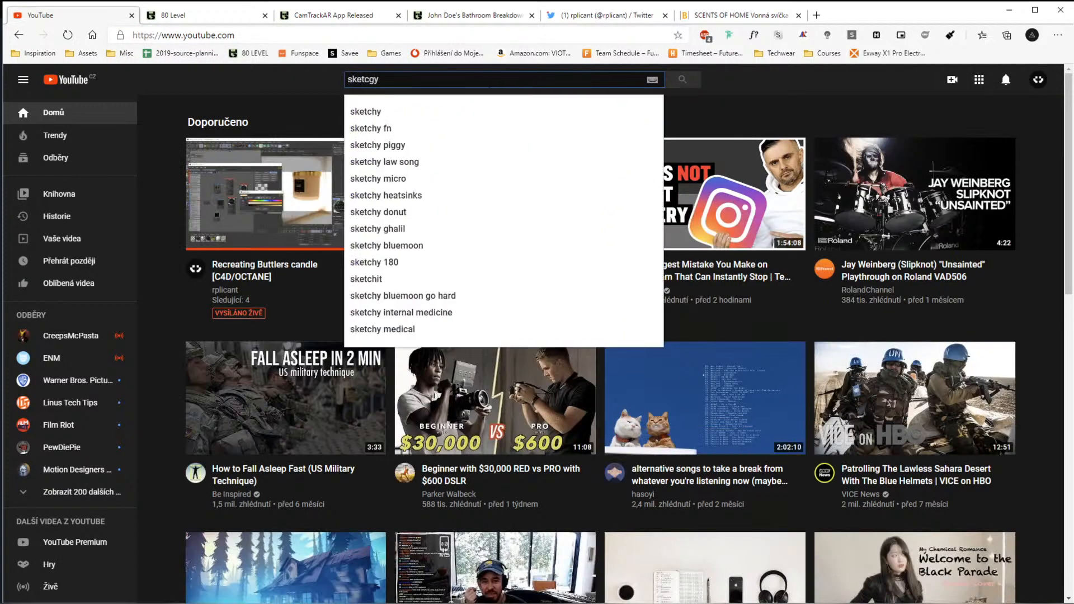
{"action": "key", "text": "Return"}
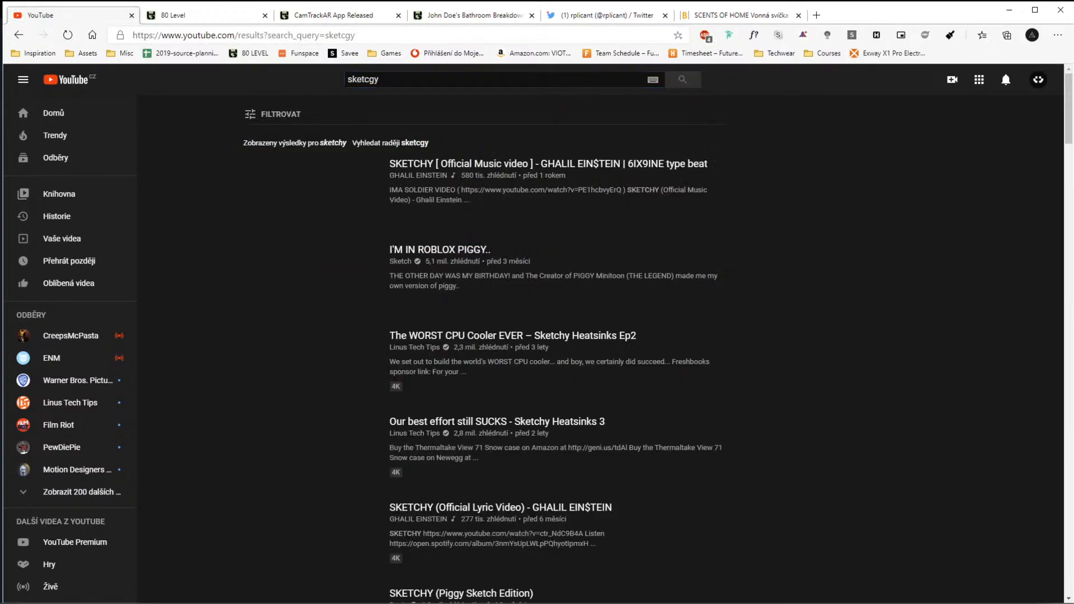
{"action": "left_click", "coordinate": [498, 81]}
{"action": "type", "text": "h"}
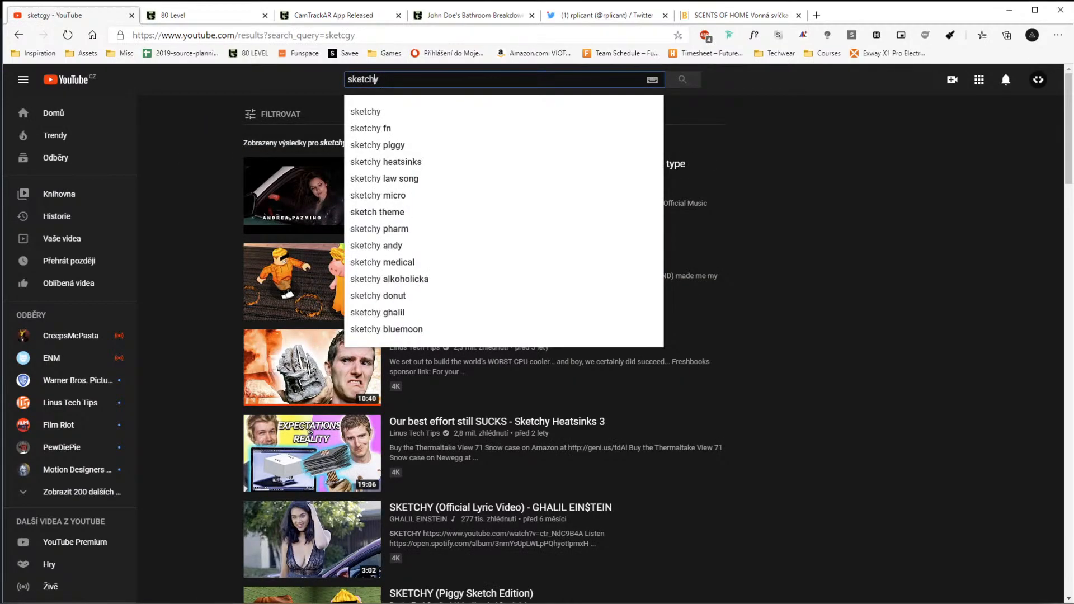
{"action": "key", "text": "Return"}
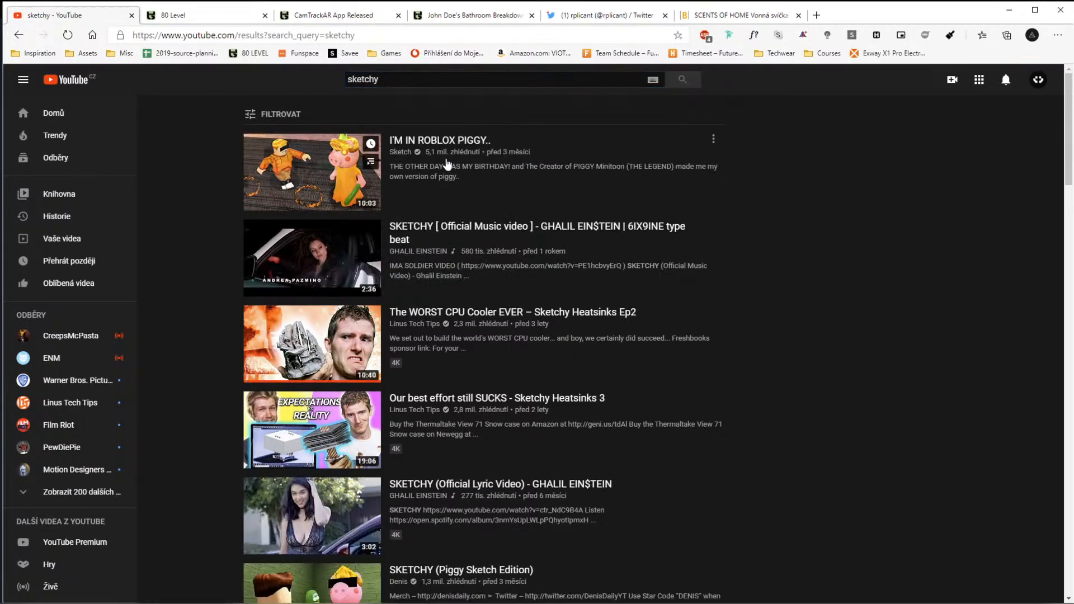
Search YouTube for "sketchy tutorial" and "sketchy maya", skim the results and close the YouTube tab
{"action": "type", "text": "tutorial"}
{"action": "key", "text": "Return"}
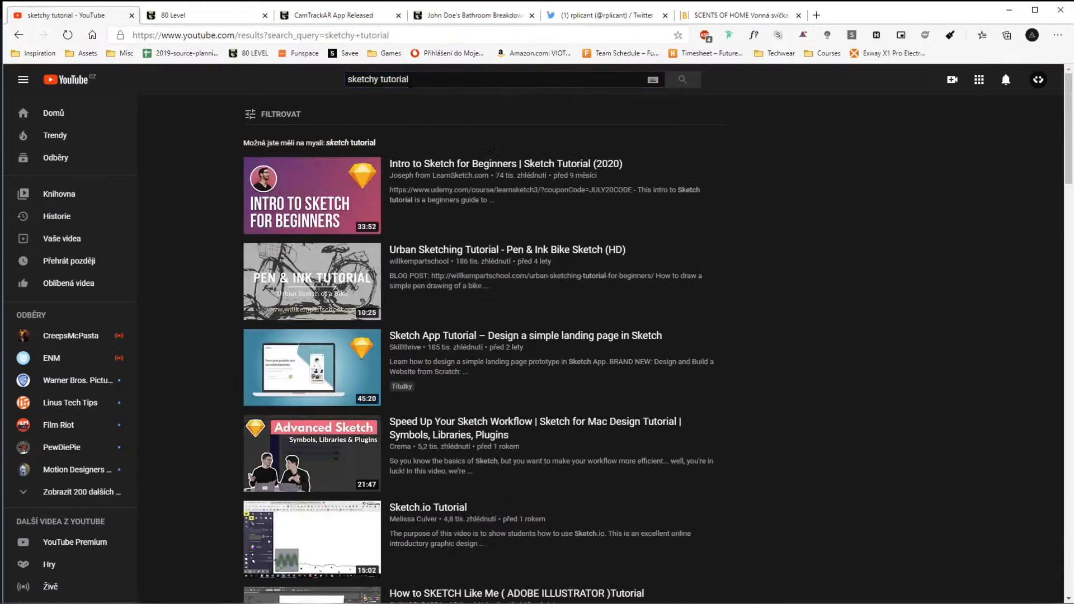
{"action": "double_click", "coordinate": [588, 82]}
{"action": "type", "text": "maya"}
{"action": "key", "text": "Return"}
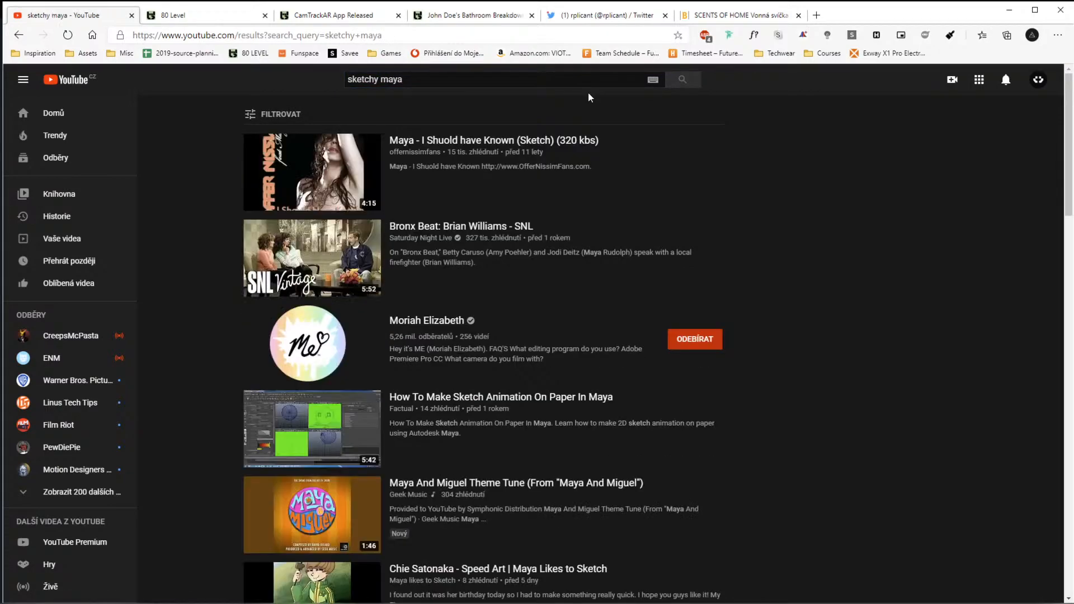
{"action": "scroll", "coordinate": [426, 174], "scroll_direction": "down", "scroll_amount": 6}
{"action": "scroll", "coordinate": [503, 168], "scroll_direction": "up", "scroll_amount": 2}
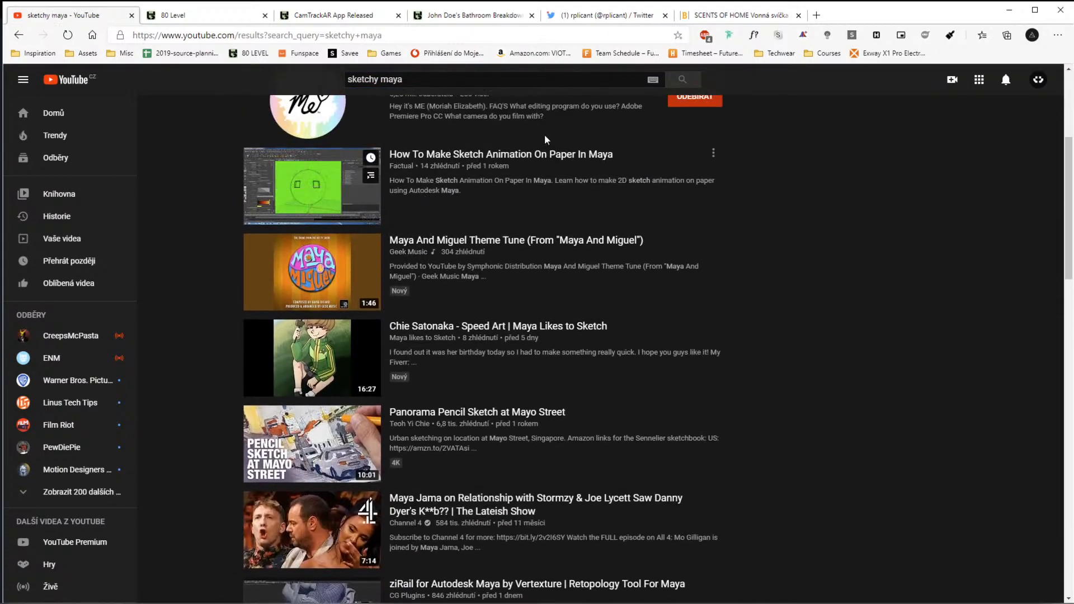
{"action": "key", "text": "ctrl+w"}
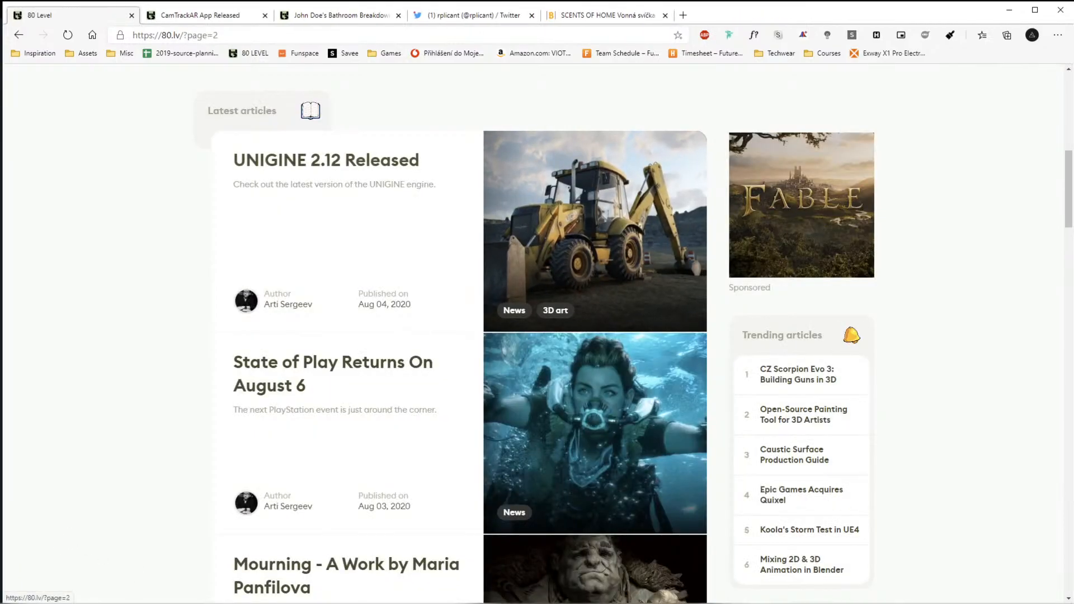
Switch back to Cinema 4D and paste the copied Roughness texture and ColorCorrection nodes into Octane Mix Material1's node graph
{"action": "mouse_move", "coordinate": [89, 597]}
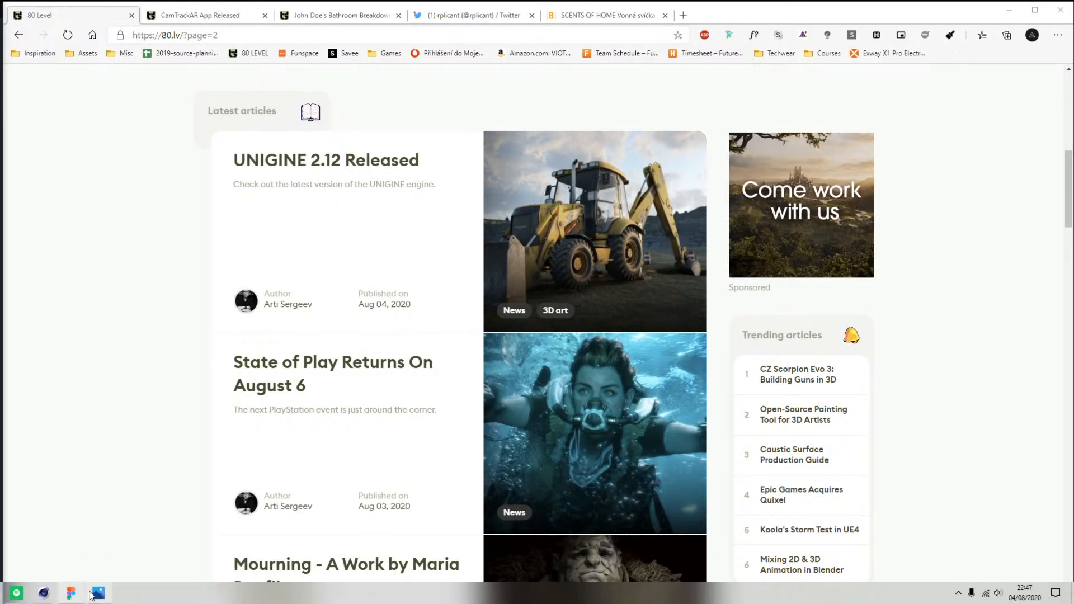
{"action": "mouse_move", "coordinate": [42, 595]}
{"action": "left_click", "coordinate": [78, 561]}
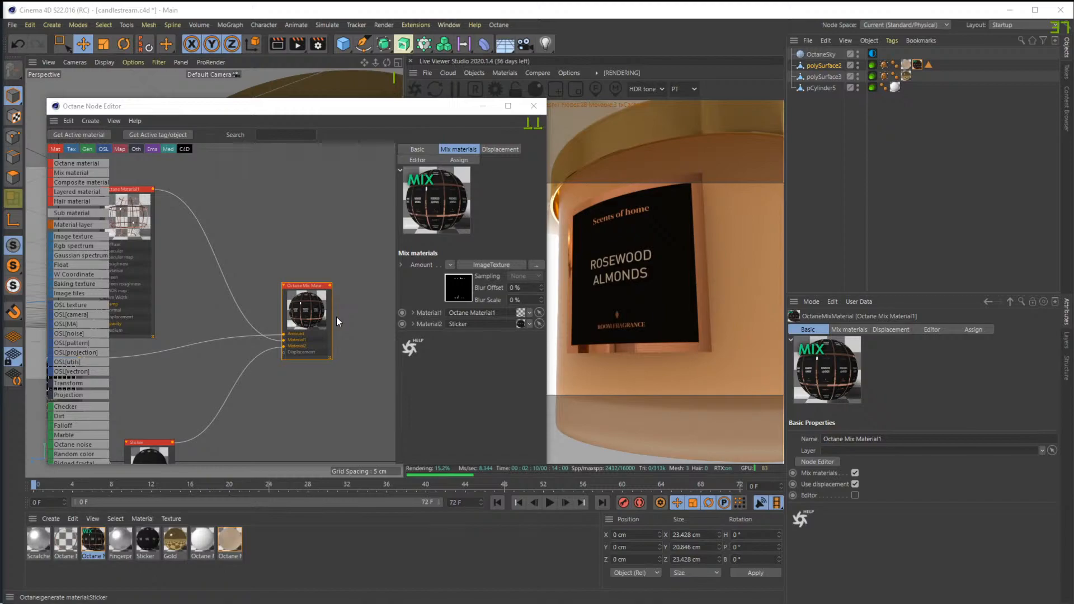
{"action": "middle_click_drag", "start_coordinate": [317, 263], "coordinate": [322, 263]}
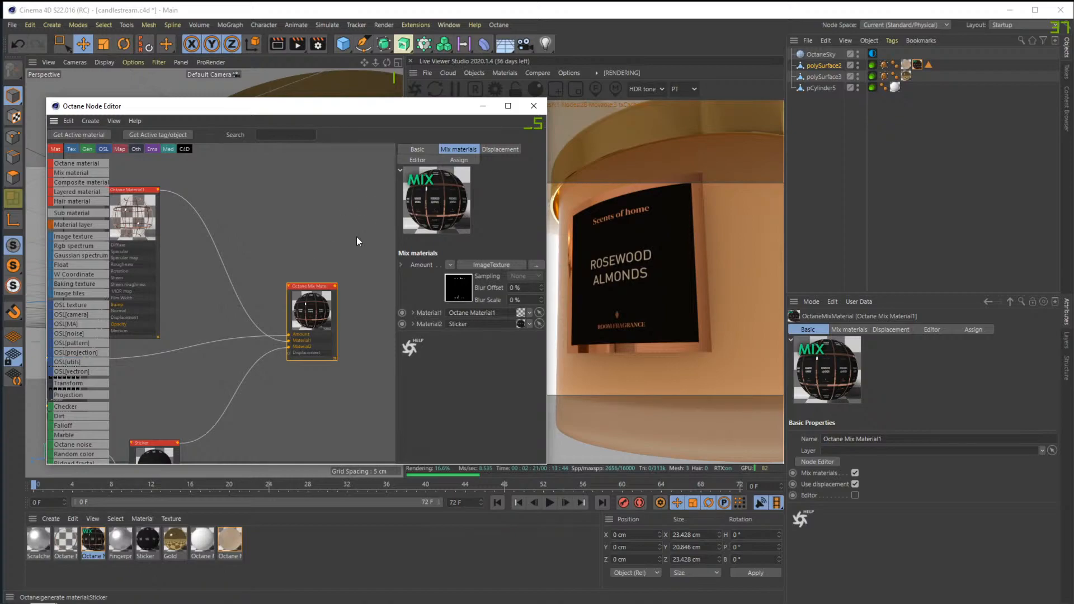
{"action": "middle_click_drag", "start_coordinate": [275, 269], "coordinate": [308, 246]}
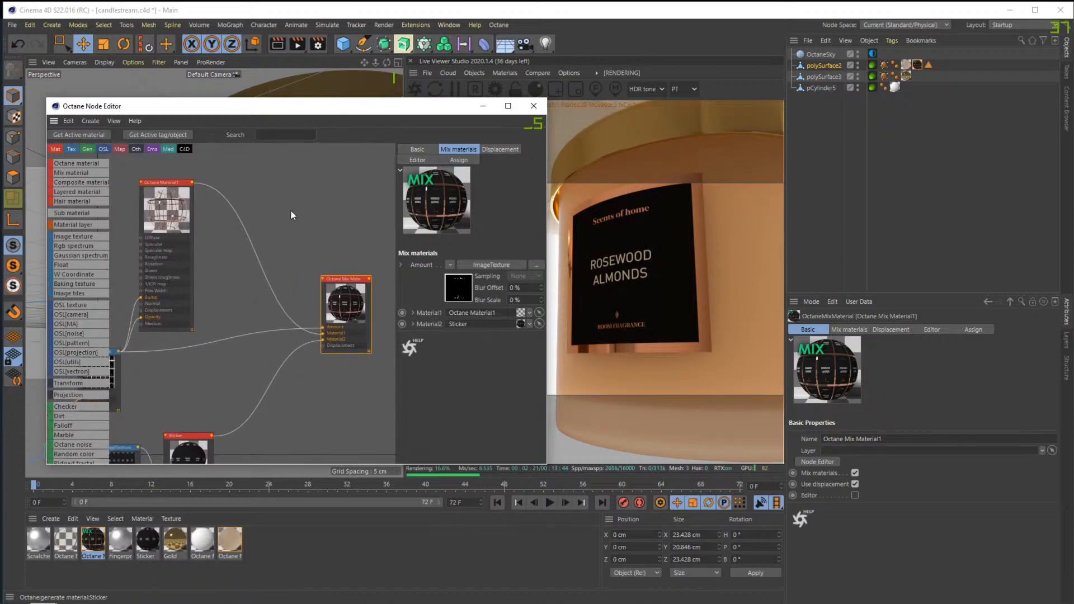
{"action": "left_click", "coordinate": [291, 210]}
{"action": "key", "text": "ctrl+v"}
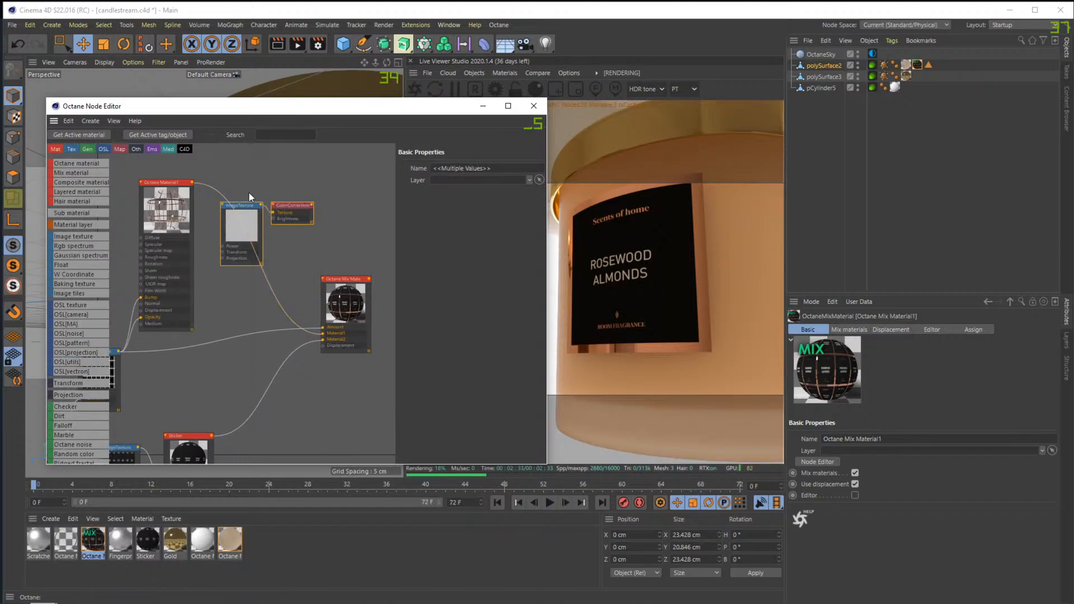
Move the pasted texture nodes beside the Octane Material1 node and connect the ColorCorrection output to its Roughness input
{"action": "left_click_drag", "start_coordinate": [255, 209], "coordinate": [249, 209]}
{"action": "left_click", "coordinate": [229, 170]}
{"action": "middle_click_drag", "start_coordinate": [277, 170], "coordinate": [367, 204]}
{"action": "left_click_drag", "start_coordinate": [339, 242], "coordinate": [150, 226]}
{"action": "middle_click_drag", "start_coordinate": [151, 228], "coordinate": [282, 239]}
{"action": "left_click_drag", "start_coordinate": [288, 243], "coordinate": [252, 261]}
{"action": "middle_click_drag", "start_coordinate": [286, 242], "coordinate": [268, 237]}
{"action": "scroll", "coordinate": [262, 254], "scroll_direction": "up", "scroll_amount": 1}
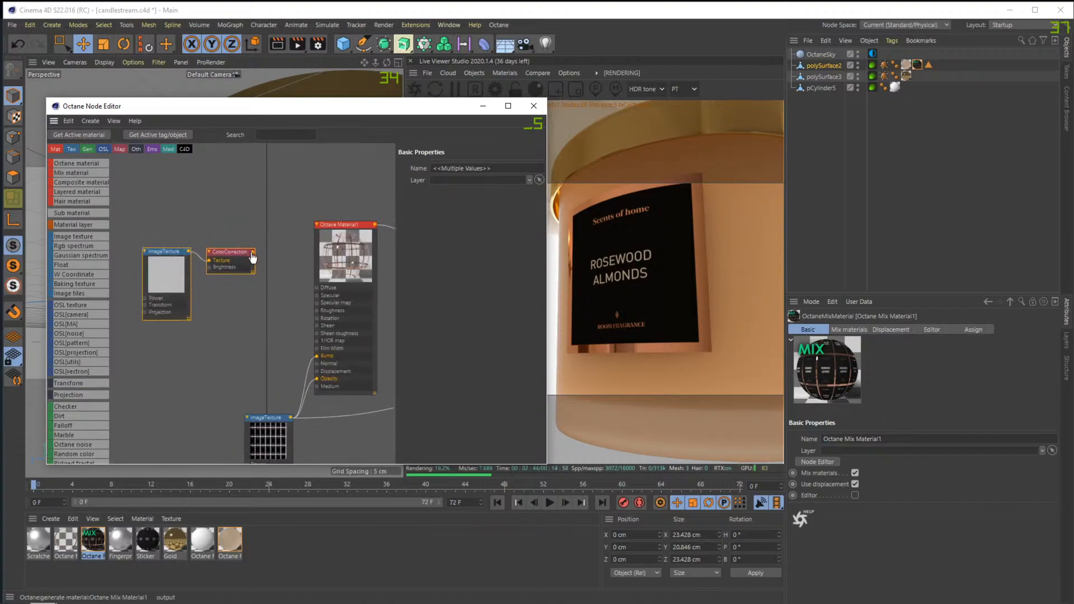
{"action": "left_click_drag", "start_coordinate": [296, 303], "coordinate": [317, 310]}
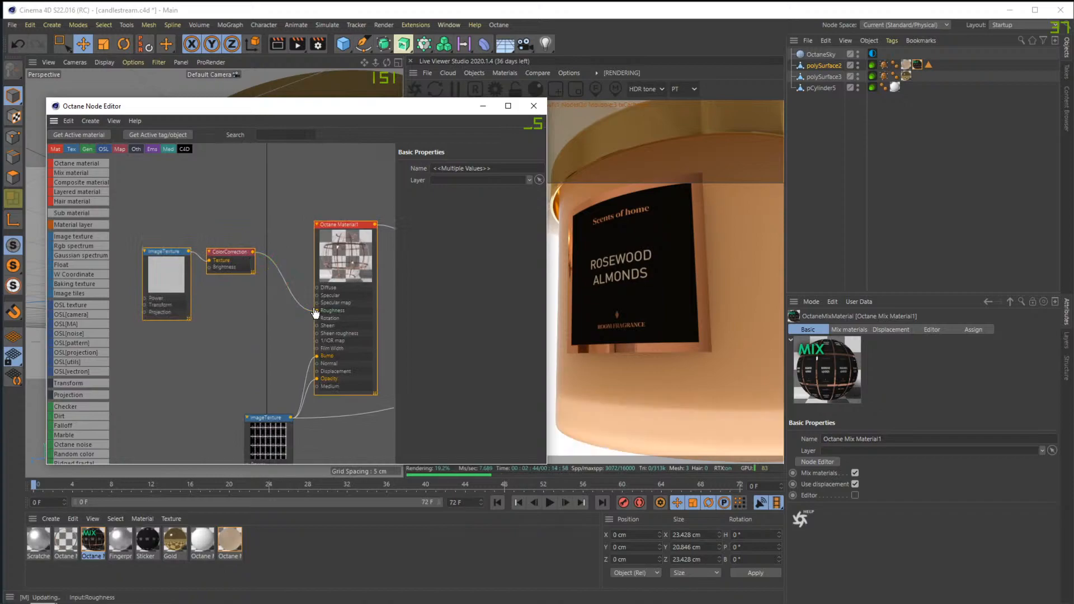
Open the node graph of the jar's specular Octane Material and check its Transform node's scale
{"action": "left_click", "coordinate": [154, 544]}
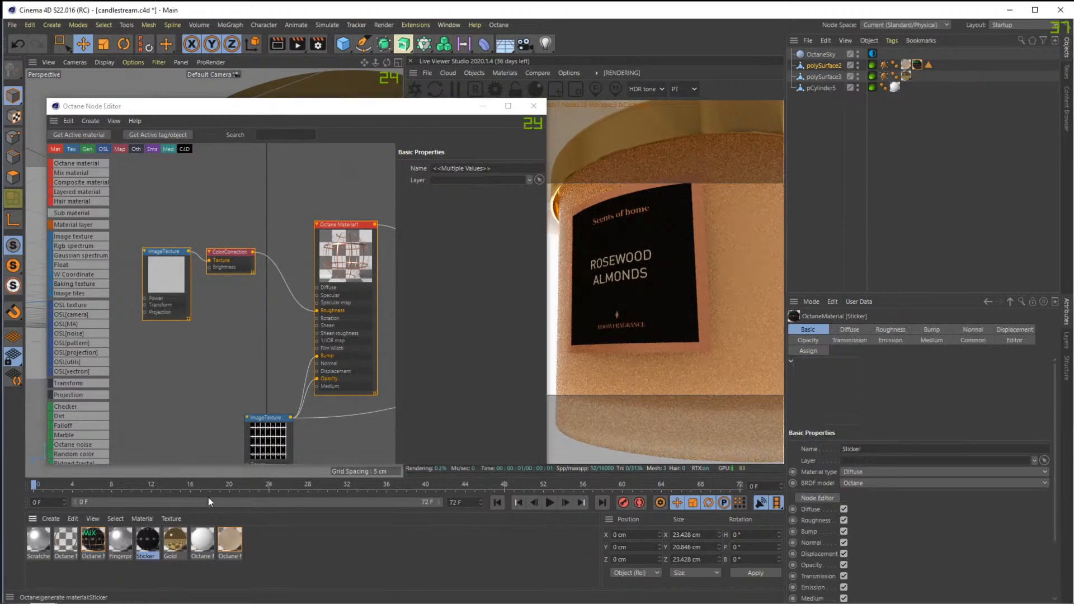
{"action": "left_click", "coordinate": [119, 540]}
{"action": "left_click", "coordinate": [235, 545]}
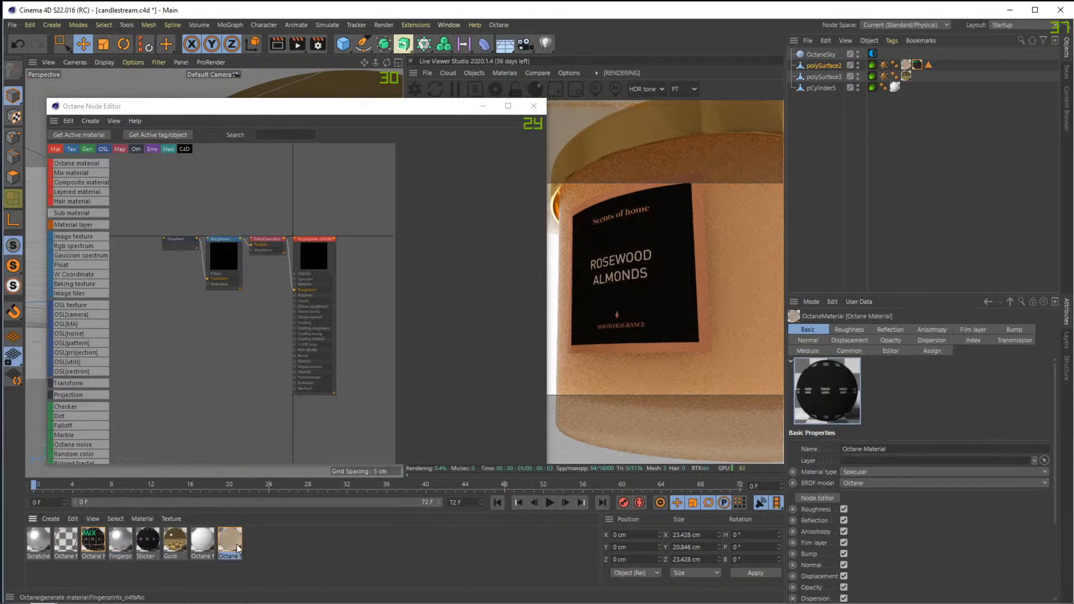
{"action": "middle_click_drag", "start_coordinate": [149, 279], "coordinate": [239, 284]}
{"action": "left_click", "coordinate": [239, 283]}
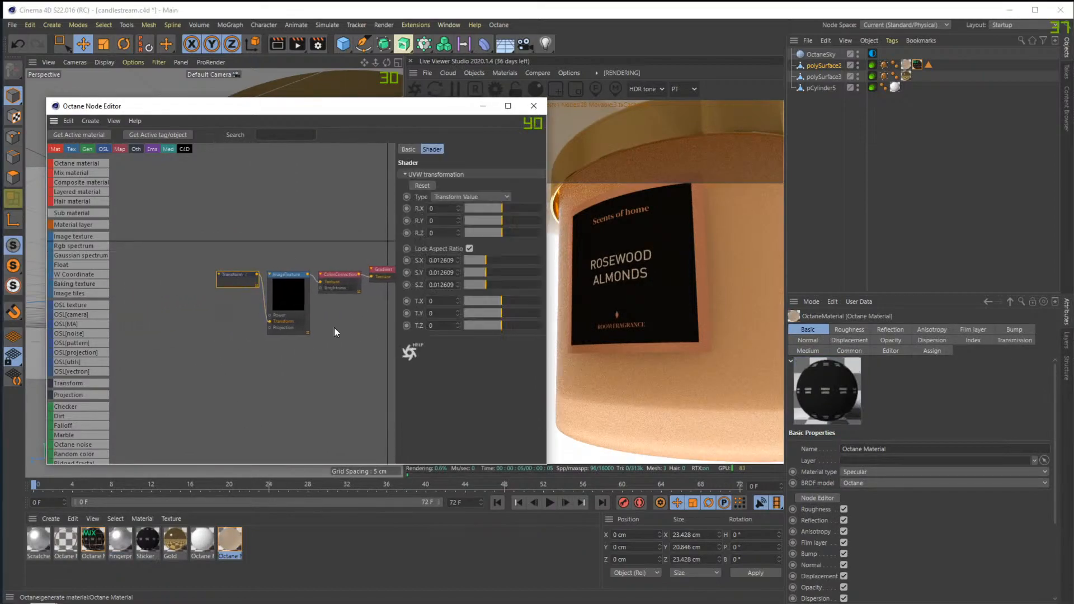
In Octane Mix Material1, add a UV Transform to the roughness ImageTexture and set its locked scale to 0.012609
{"action": "left_click", "coordinate": [93, 541]}
{"action": "left_click", "coordinate": [212, 282]}
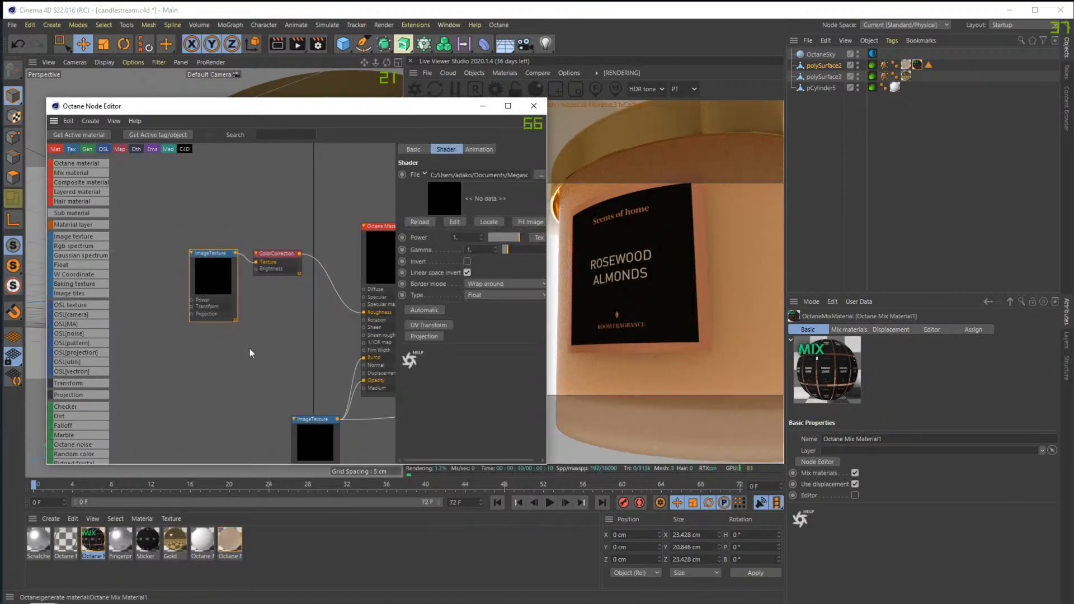
{"action": "left_click", "coordinate": [439, 323]}
{"action": "left_click", "coordinate": [155, 304]}
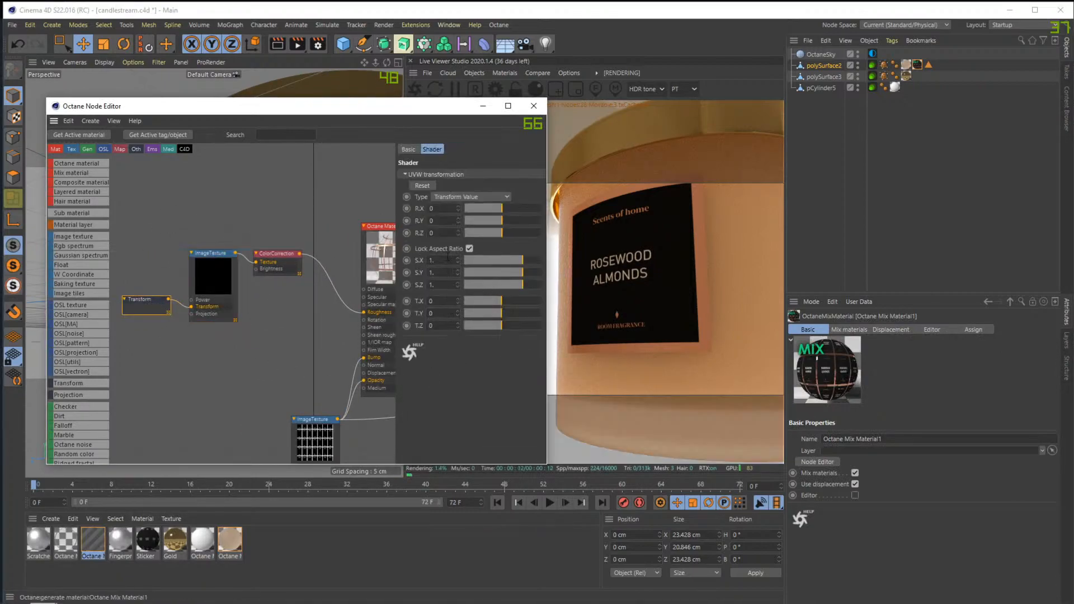
{"action": "left_click", "coordinate": [446, 260]}
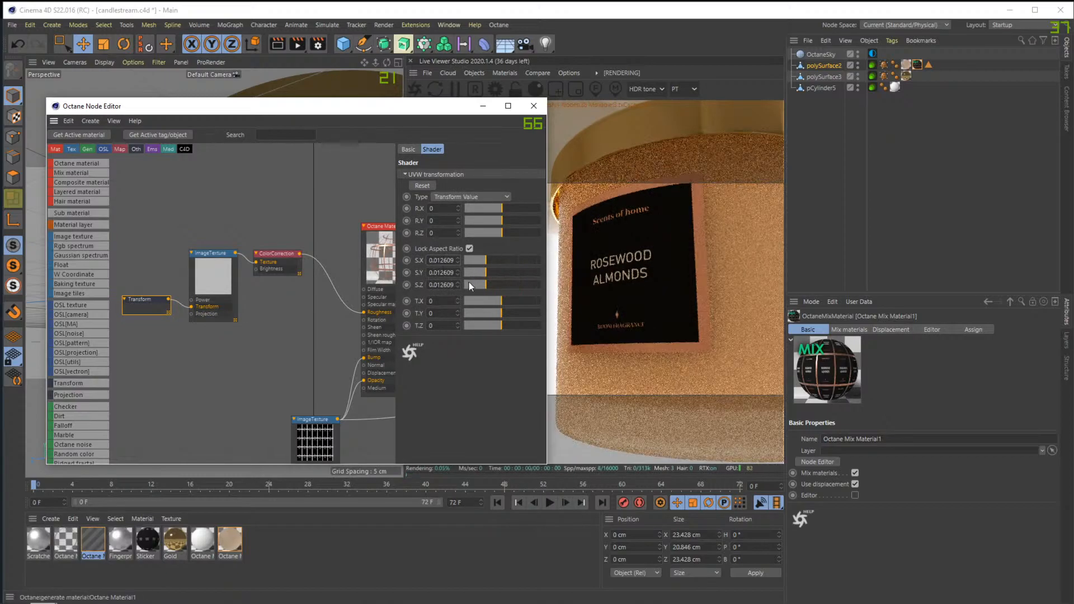
Insert an Octane gradient between the ColorCorrection node and Octane Material1's Roughness input
{"action": "left_click", "coordinate": [649, 343]}
{"action": "left_click_drag", "start_coordinate": [649, 346], "coordinate": [666, 293]}
{"action": "middle_click_drag", "start_coordinate": [266, 233], "coordinate": [293, 226]}
{"action": "left_click", "coordinate": [316, 247]}
{"action": "middle_click_drag", "start_coordinate": [295, 174], "coordinate": [261, 177]}
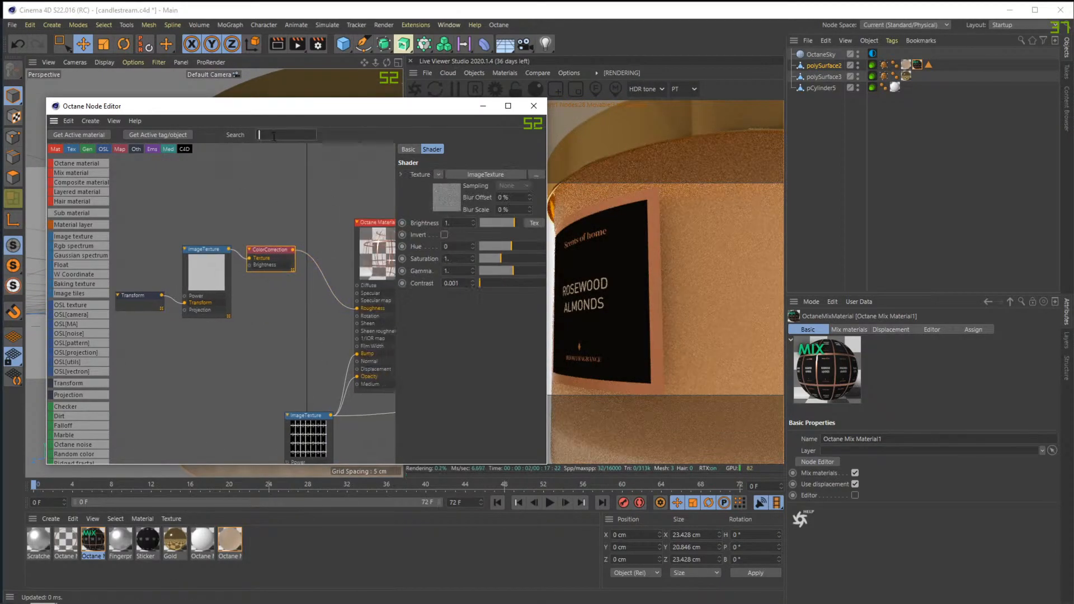
{"action": "type", "text": "grad"}
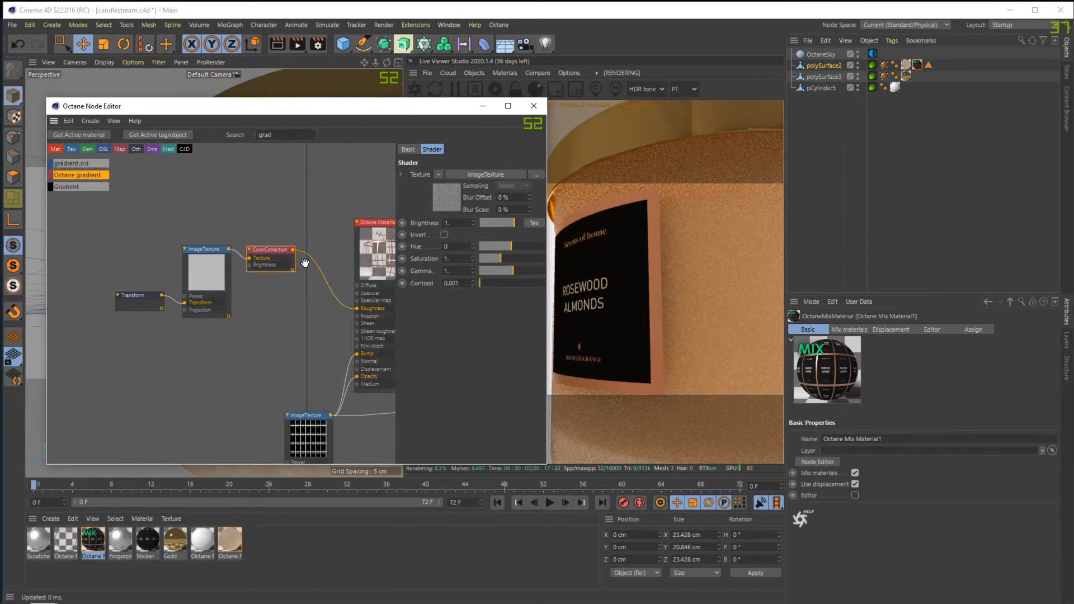
{"action": "left_click_drag", "start_coordinate": [305, 263], "coordinate": [306, 263]}
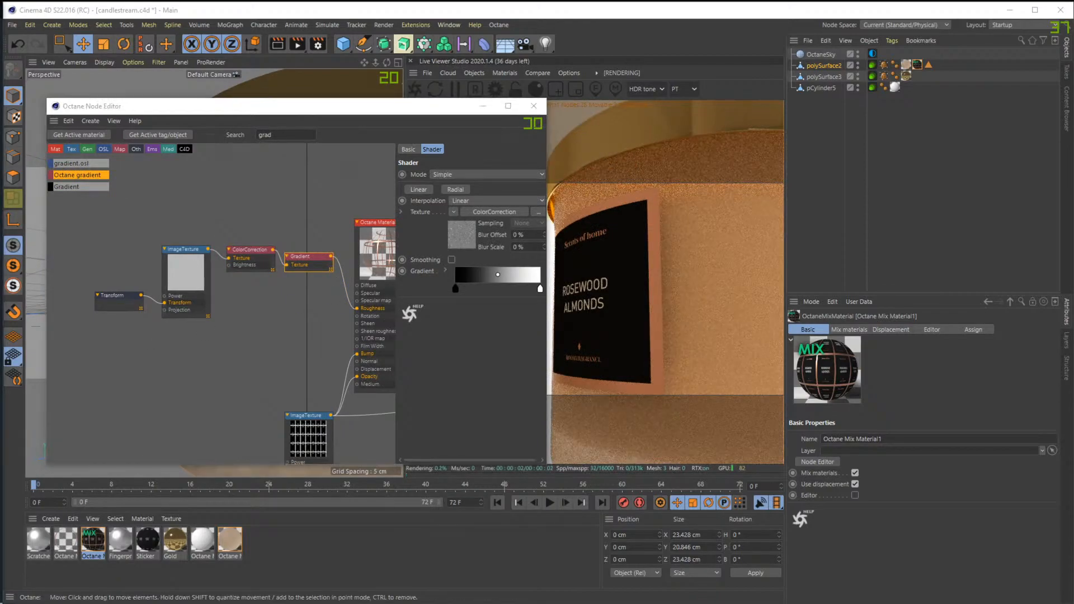
Shift the gradient's black knot towards the middle and inspect the label's lower trim up close, with the node editor moved aside
{"action": "left_click_drag", "start_coordinate": [455, 290], "coordinate": [493, 291]}
{"action": "left_click_drag", "start_coordinate": [630, 344], "coordinate": [626, 334]}
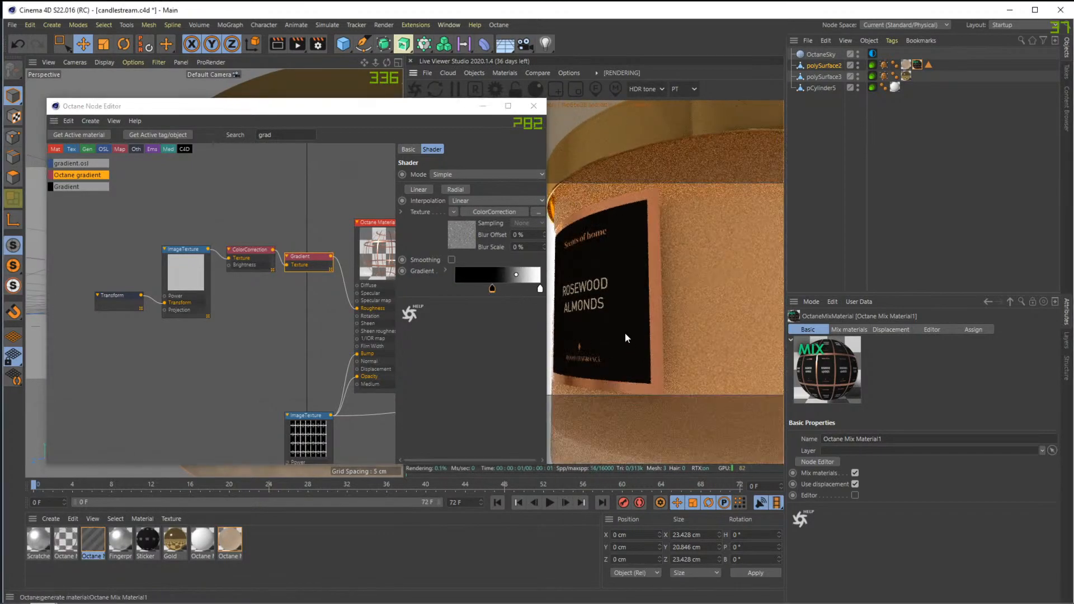
{"action": "left_click_drag", "start_coordinate": [381, 109], "coordinate": [72, 122]}
{"action": "left_click_drag", "start_coordinate": [286, 273], "coordinate": [362, 268], "text": "alt"}
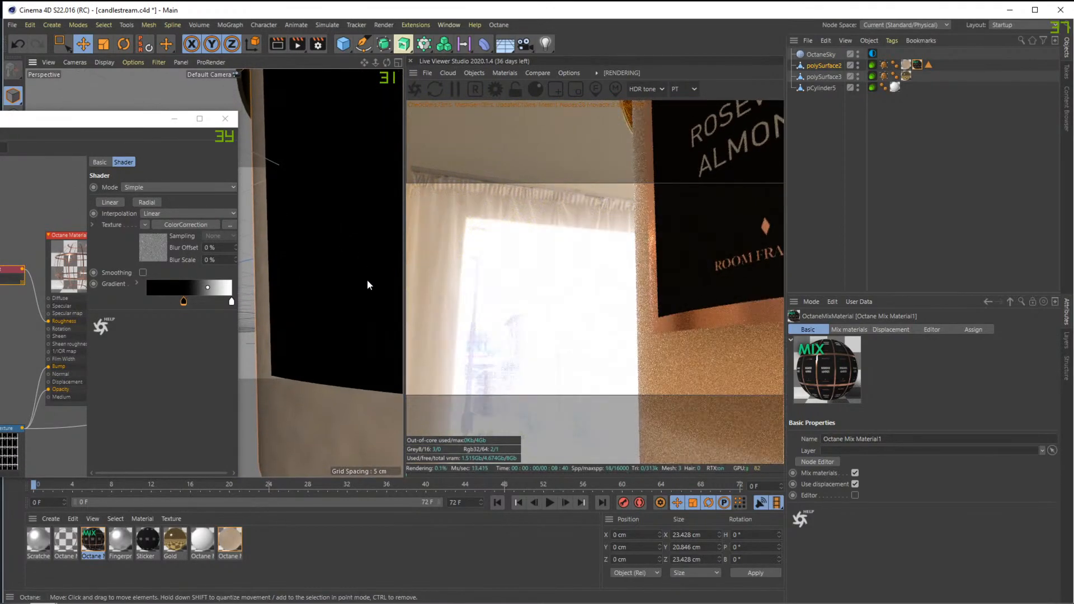
{"action": "left_click_drag", "start_coordinate": [408, 300], "coordinate": [398, 319], "text": "alt"}
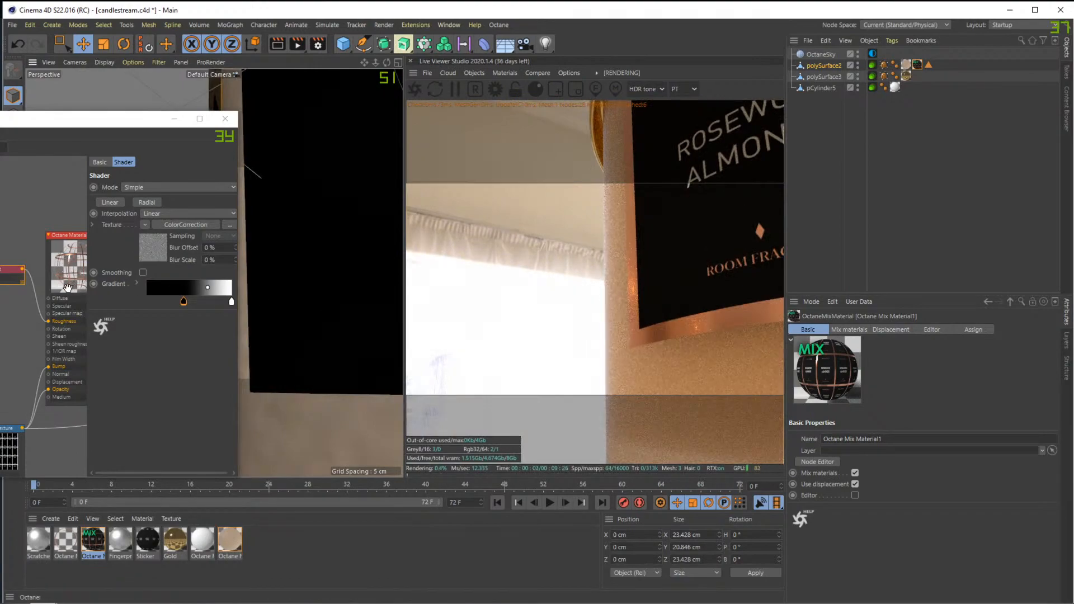
Compare the trim with the gradient detached from and reconnected to Roughness, and set the black knot's position to about 47.4%
{"action": "mouse_move", "coordinate": [48, 321]}
{"action": "left_mouse_down"}
{"action": "mouse_move", "coordinate": [32, 305]}
{"action": "mouse_move", "coordinate": [48, 306]}
{"action": "mouse_move", "coordinate": [37, 316]}
{"action": "left_mouse_up"}
{"action": "left_click_drag", "start_coordinate": [22, 270], "coordinate": [48, 322]}
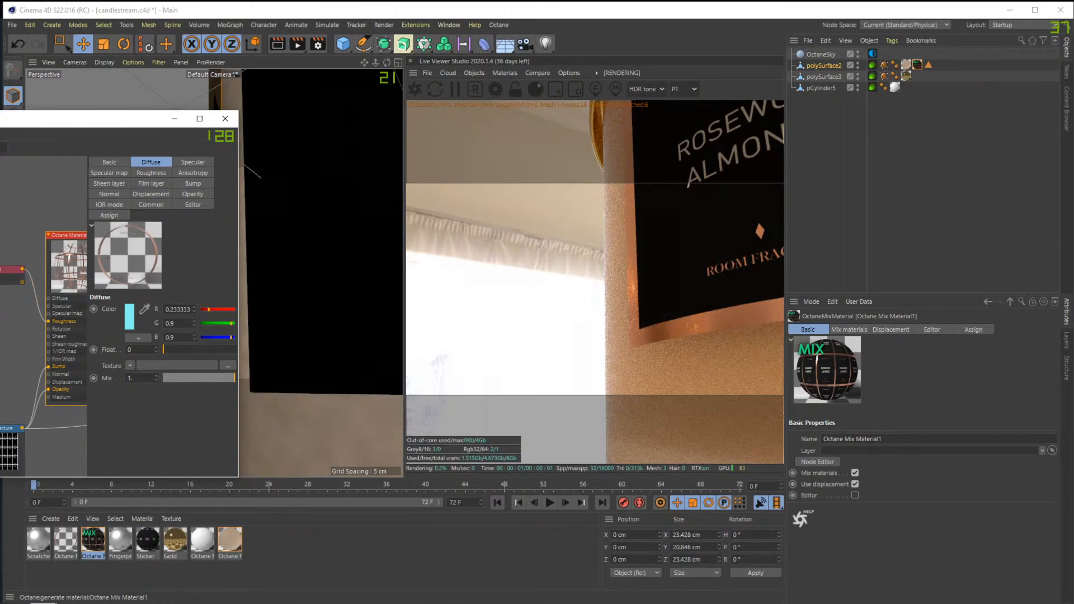
{"action": "left_click", "coordinate": [12, 270]}
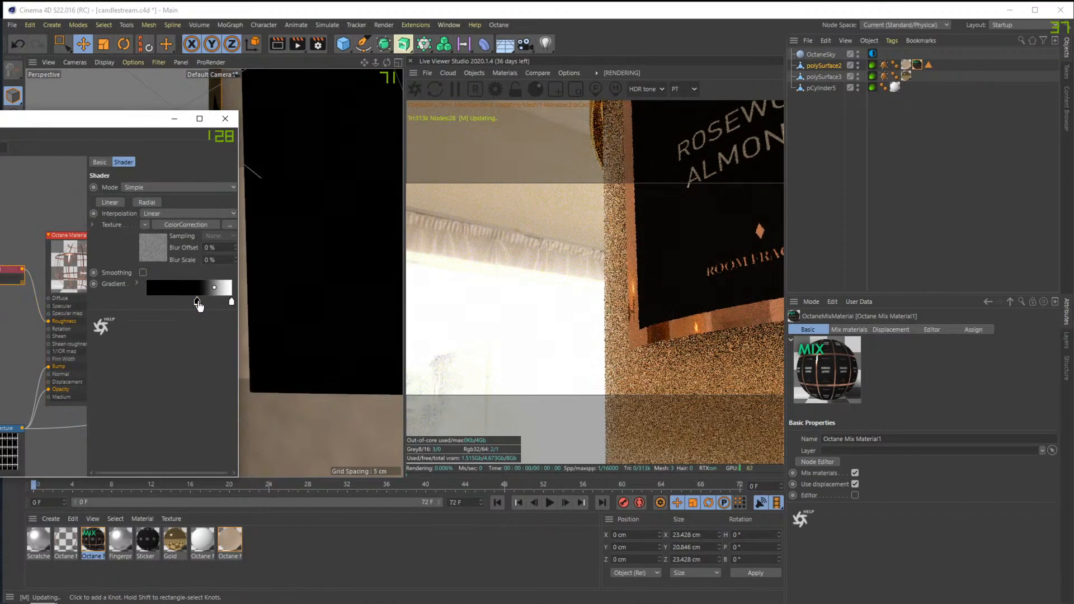
{"action": "left_click_drag", "start_coordinate": [186, 305], "coordinate": [184, 305]}
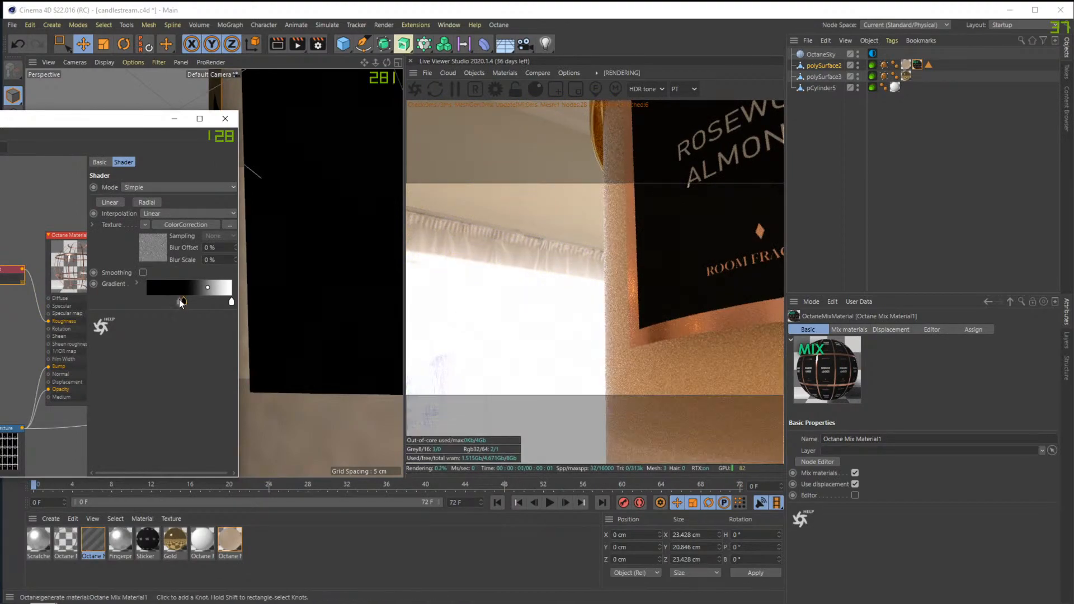
{"action": "mouse_move", "coordinate": [198, 299]}
{"action": "left_mouse_down"}
{"action": "mouse_move", "coordinate": [208, 300]}
{"action": "mouse_move", "coordinate": [187, 307]}
{"action": "left_mouse_up"}
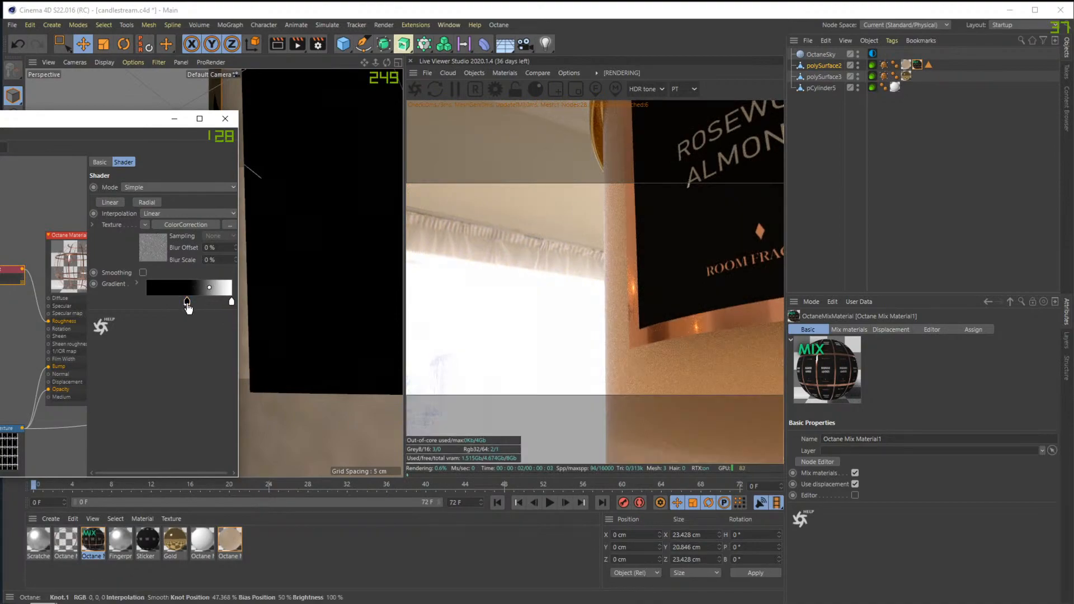
Lower the value of the gradient's white end knot, first to 80% and then to a dark grey
{"action": "double_click", "coordinate": [231, 303]}
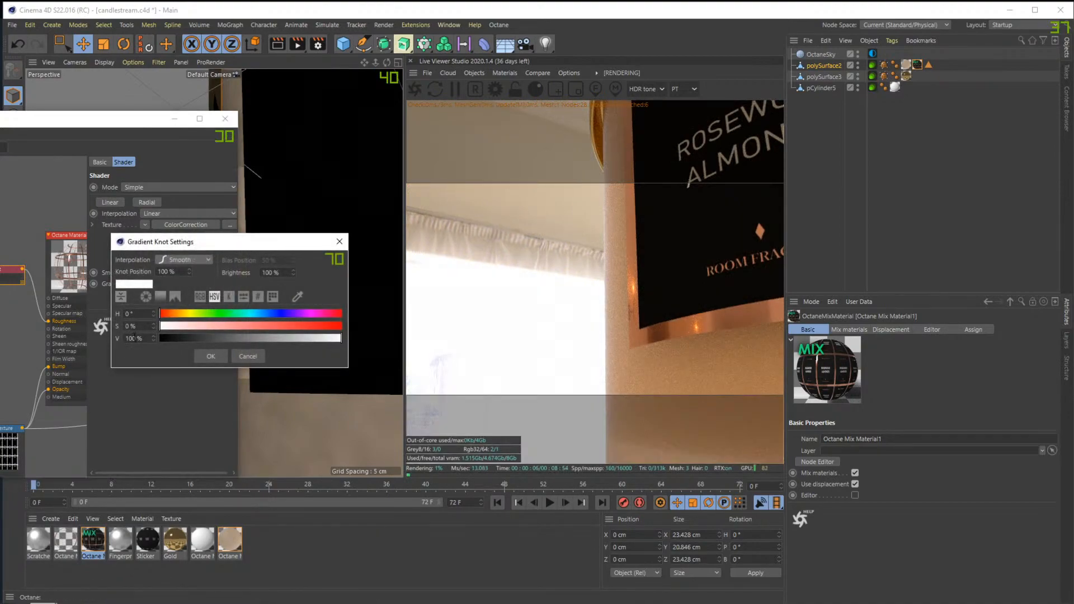
{"action": "type", "text": "80"}
{"action": "key", "text": "Return"}
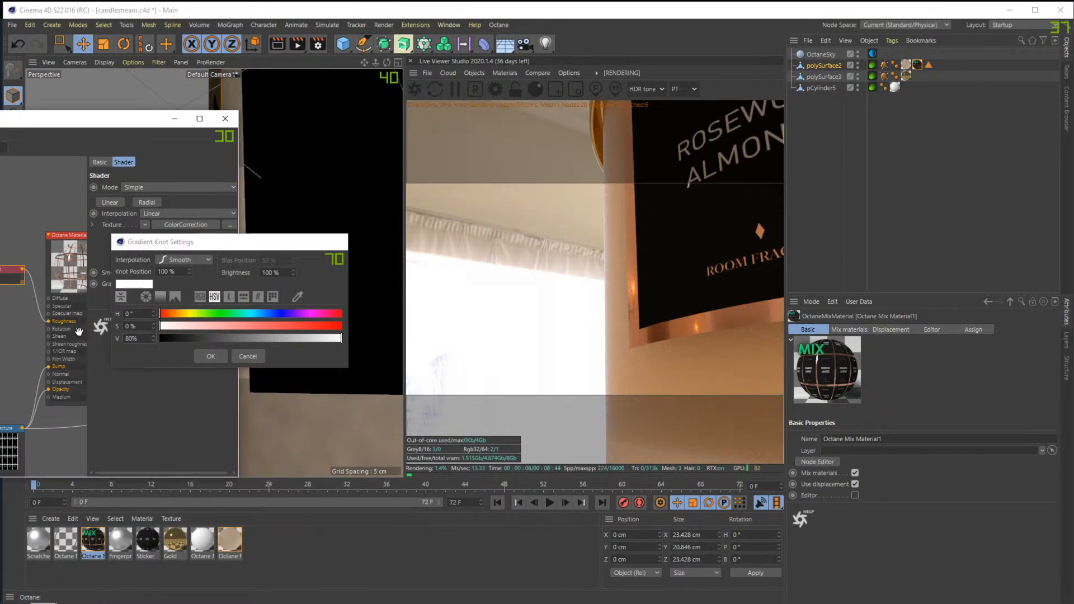
{"action": "double_click", "coordinate": [231, 304]}
{"action": "type", "text": "0"}
{"action": "key", "text": "Return"}
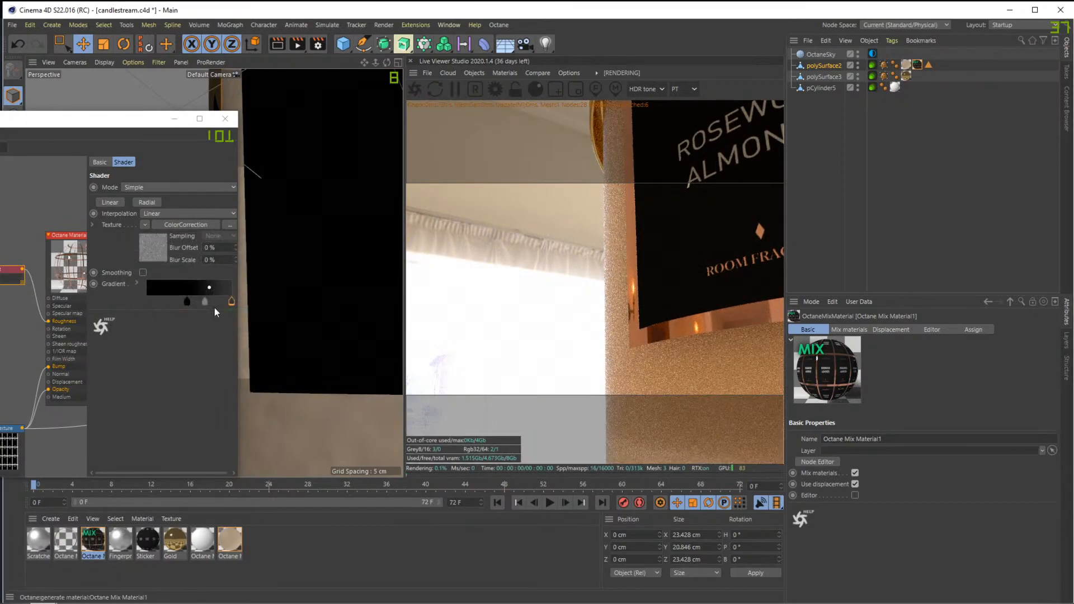
Move the gradient's black knot back to the start of the ramp and check the whole label in the render
{"action": "left_click_drag", "start_coordinate": [187, 302], "coordinate": [130, 299]}
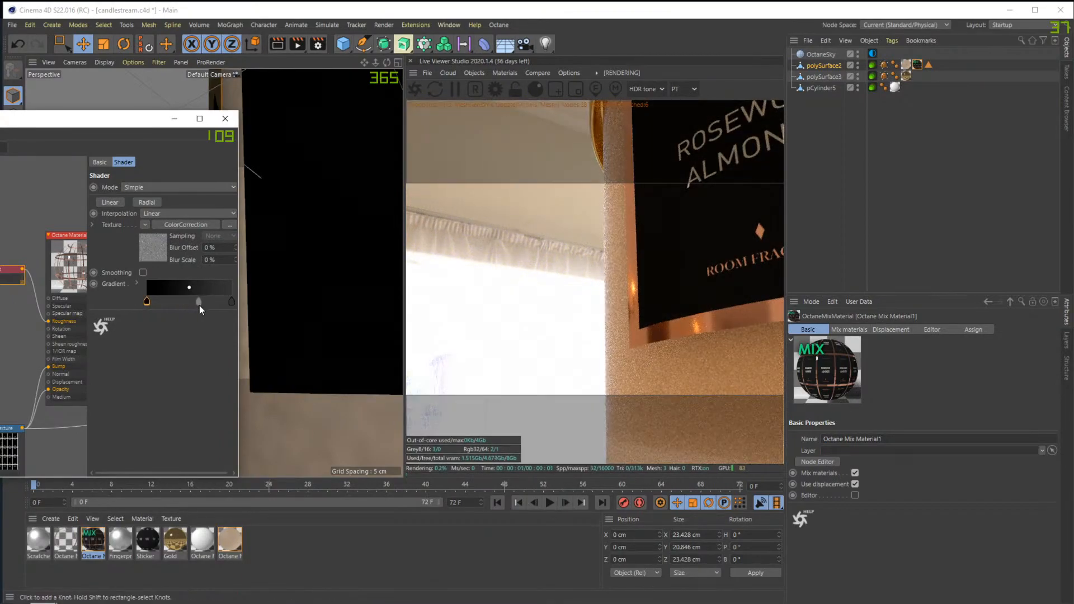
{"action": "scroll", "coordinate": [327, 263], "scroll_direction": "down", "scroll_amount": 5}
{"action": "mouse_move", "coordinate": [293, 287]}
{"action": "left_mouse_down", "text": "alt"}
{"action": "mouse_move", "coordinate": [313, 290]}
{"action": "mouse_move", "coordinate": [358, 263]}
{"action": "mouse_move", "coordinate": [297, 287]}
{"action": "left_mouse_up", "text": "alt"}
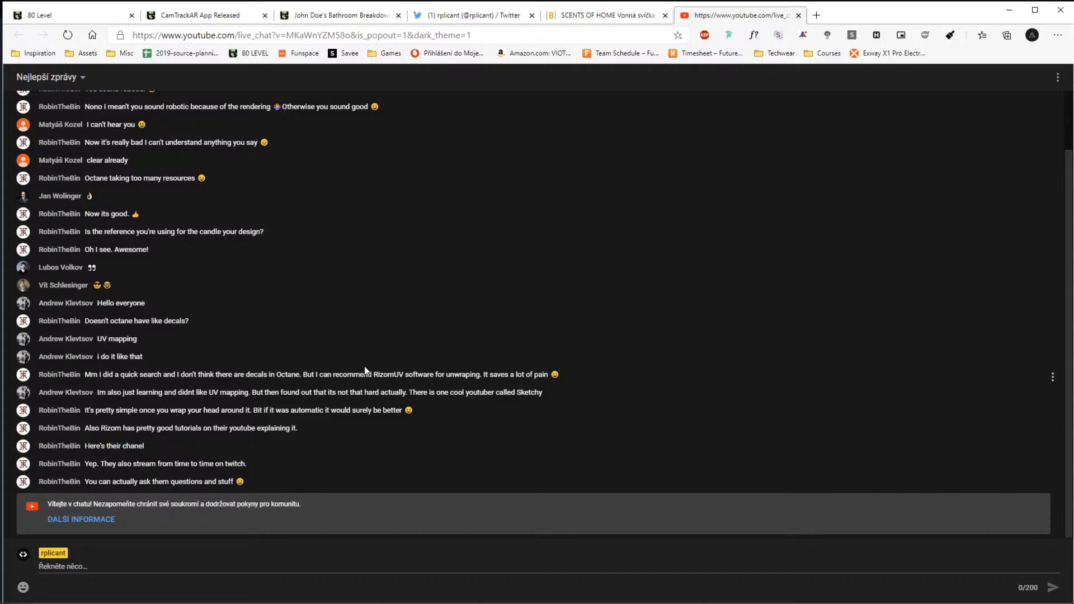
Close the live chat tab in the web browser and switch back to Cinema 4D
{"action": "key", "text": "ctrl+w"}
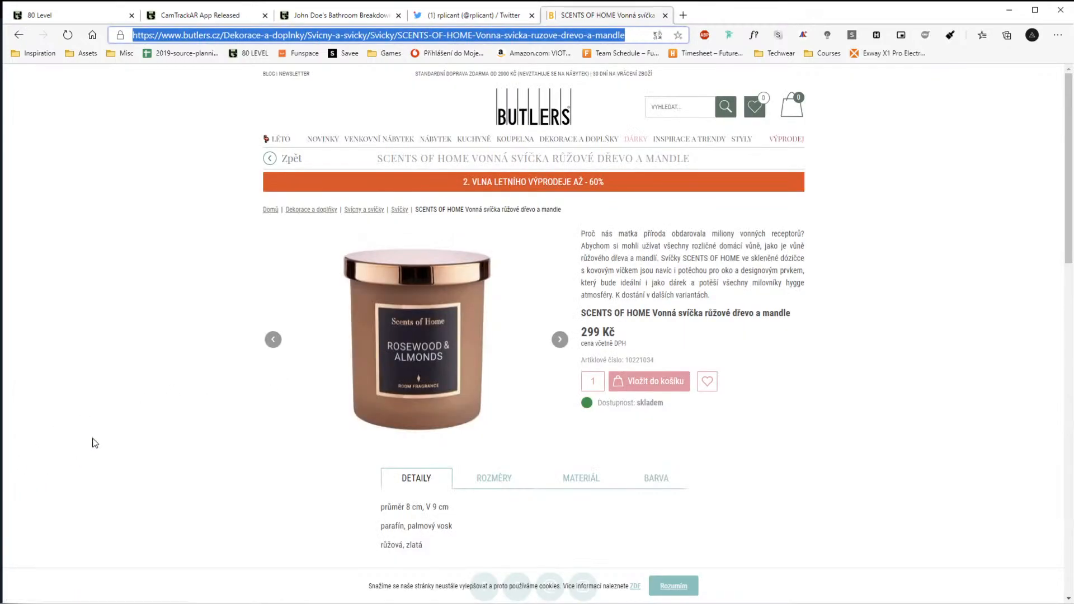
{"action": "mouse_move", "coordinate": [69, 603]}
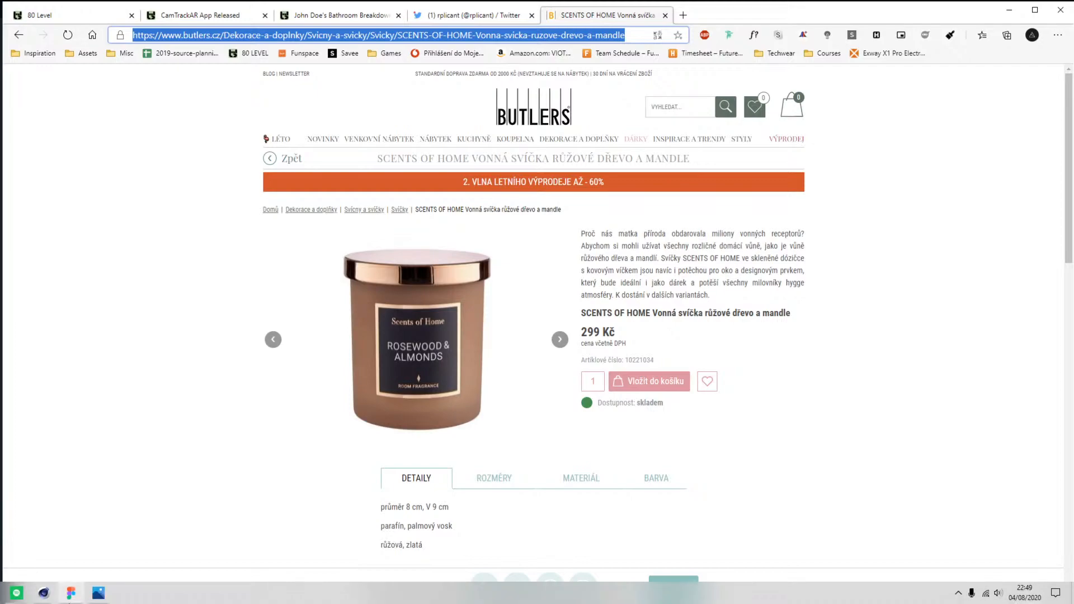
{"action": "left_click", "coordinate": [78, 557]}
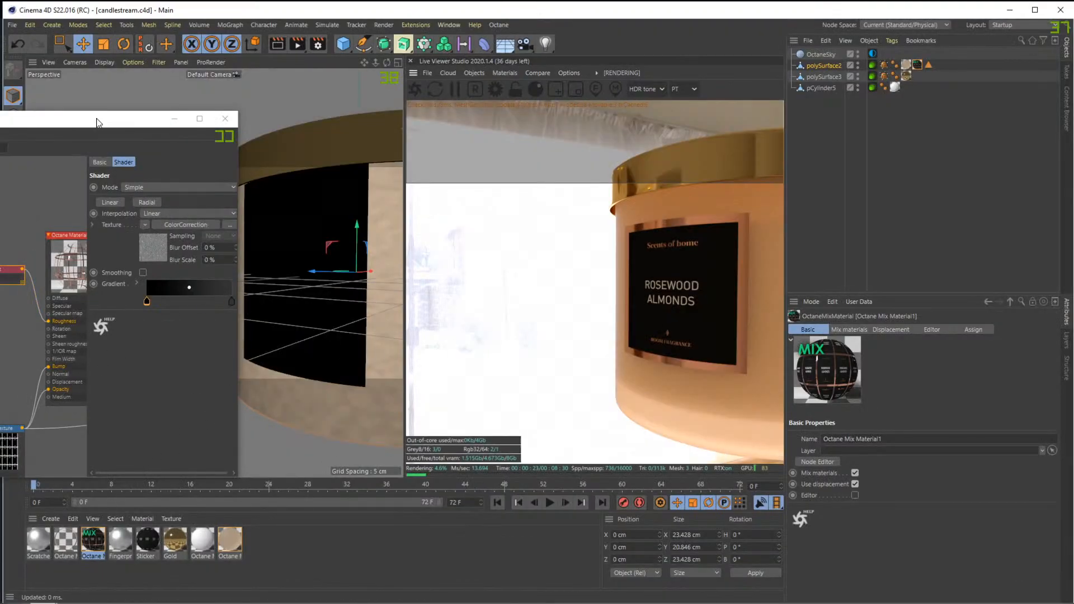
Open the Sticker material's part of the node graph and delete the unconnected black ImageTexture node
{"action": "left_click_drag", "start_coordinate": [98, 119], "coordinate": [421, 106]}
{"action": "left_click", "coordinate": [656, 259]}
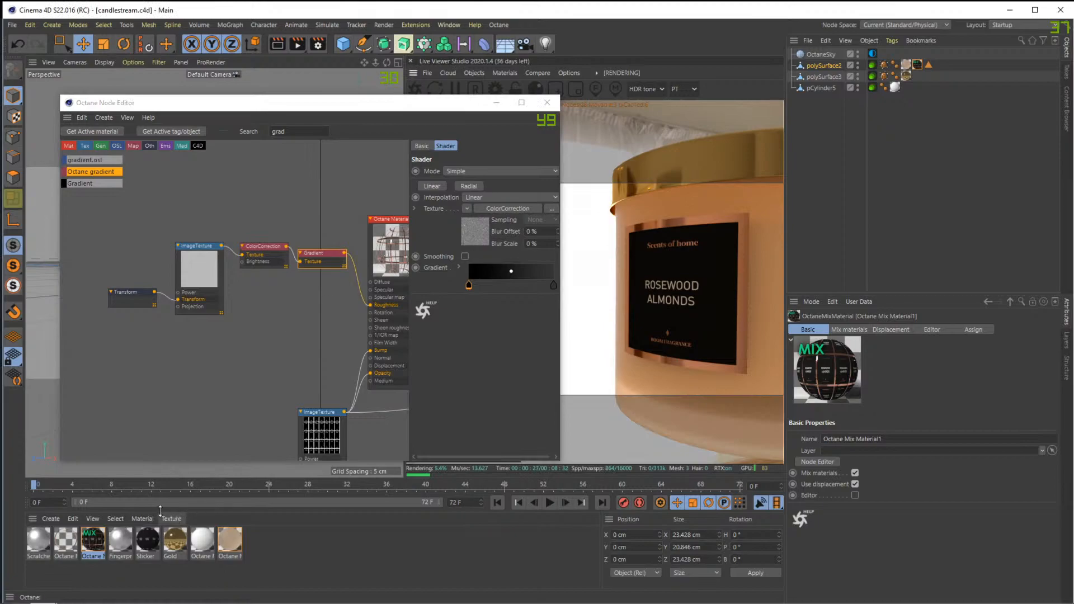
{"action": "left_click", "coordinate": [142, 544]}
{"action": "middle_click_drag", "start_coordinate": [316, 377], "coordinate": [281, 300]}
{"action": "scroll", "coordinate": [313, 322], "scroll_direction": "down", "scroll_amount": 1}
{"action": "middle_click_drag", "start_coordinate": [353, 340], "coordinate": [285, 286]}
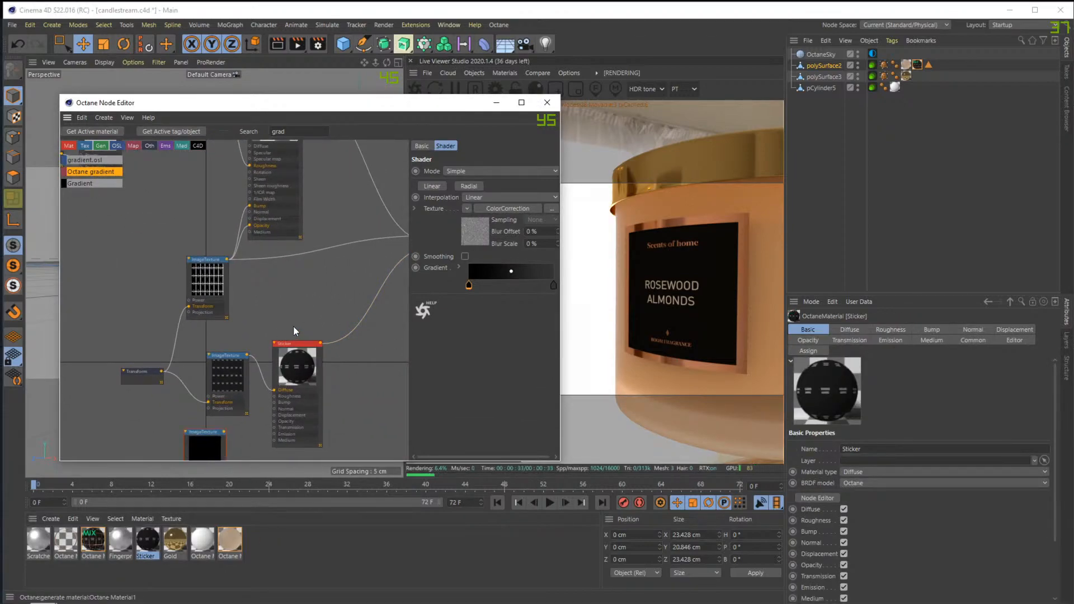
{"action": "middle_click_drag", "start_coordinate": [293, 327], "coordinate": [257, 239]}
{"action": "left_click", "coordinate": [155, 373]}
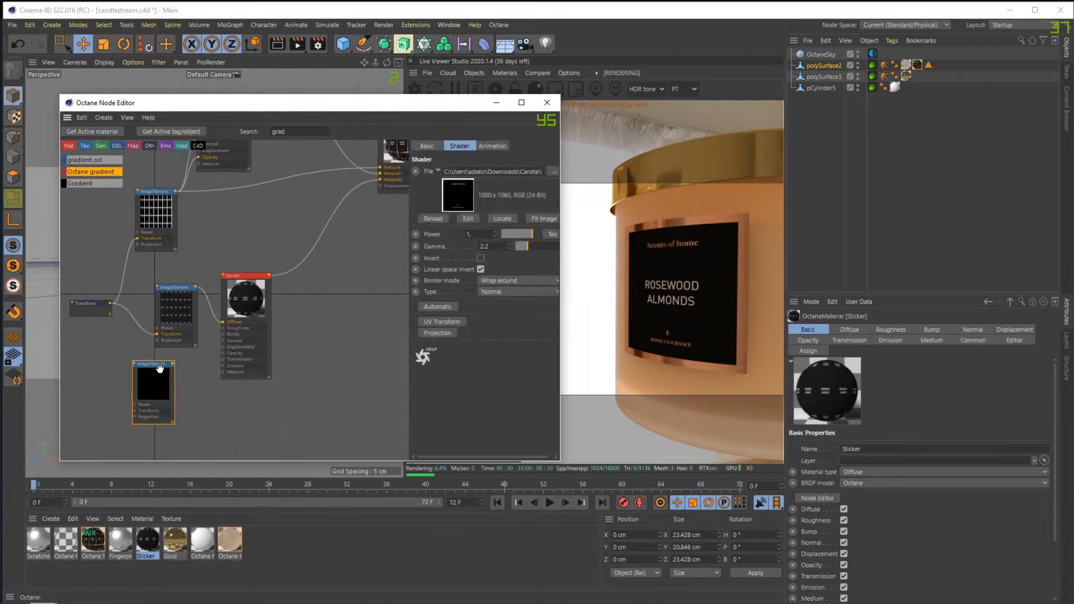
{"action": "key", "text": "Delete"}
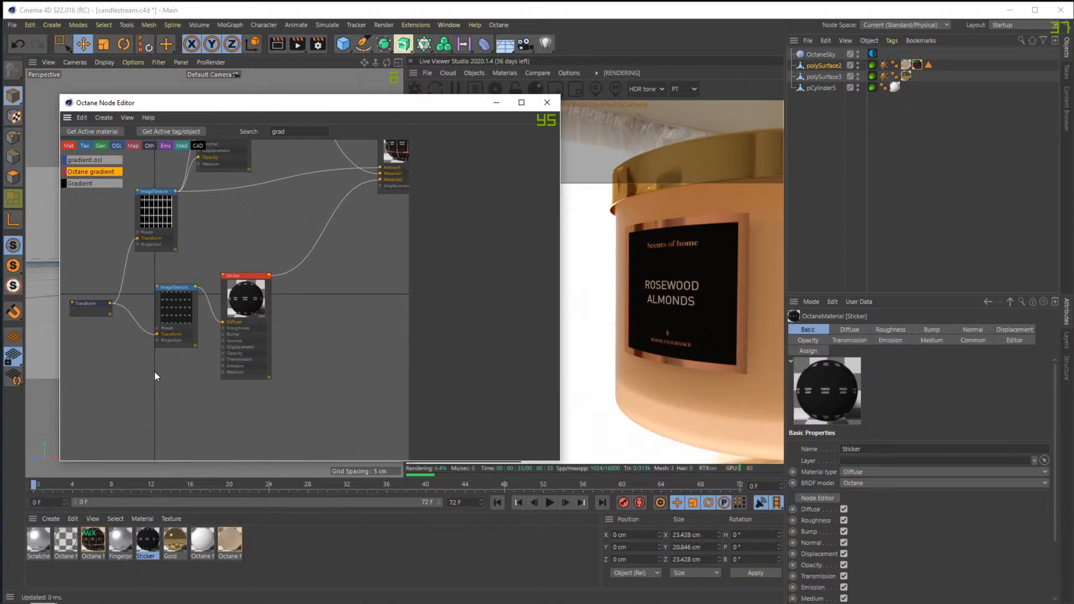
Change the Sticker material's type to Glossy and check the label from an angle in the live render
{"action": "left_click", "coordinate": [241, 294]}
{"action": "middle_click_drag", "start_coordinate": [328, 256], "coordinate": [307, 286]}
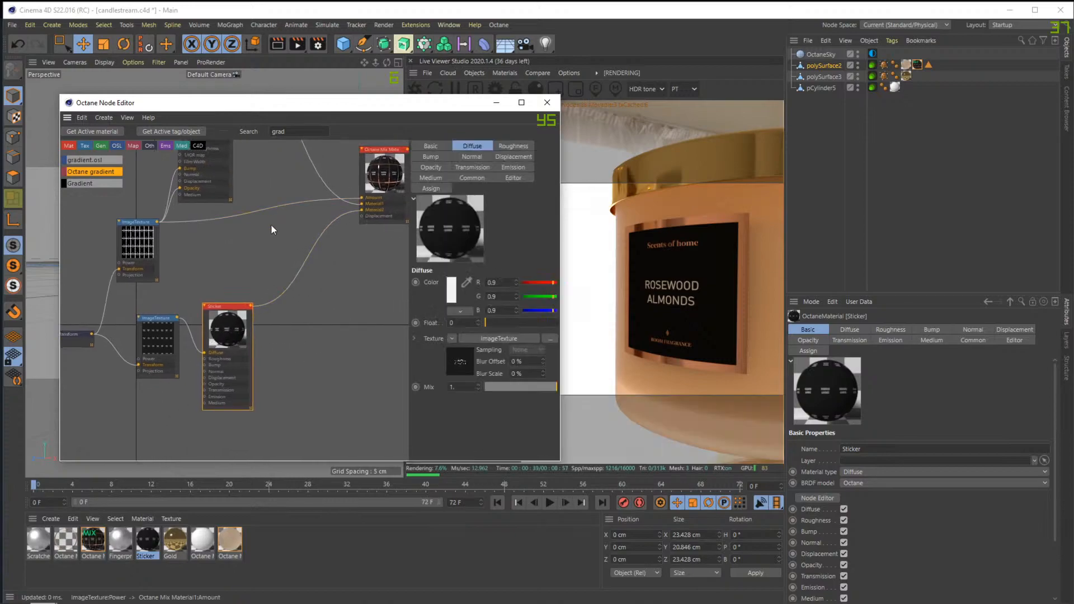
{"action": "left_click", "coordinate": [432, 147]}
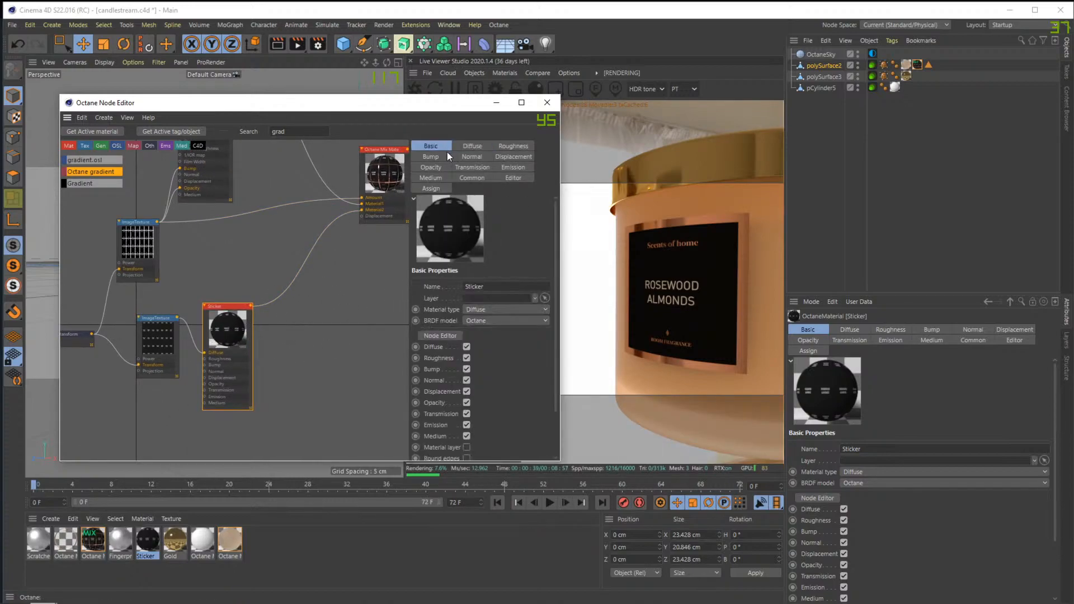
{"action": "left_click", "coordinate": [487, 312]}
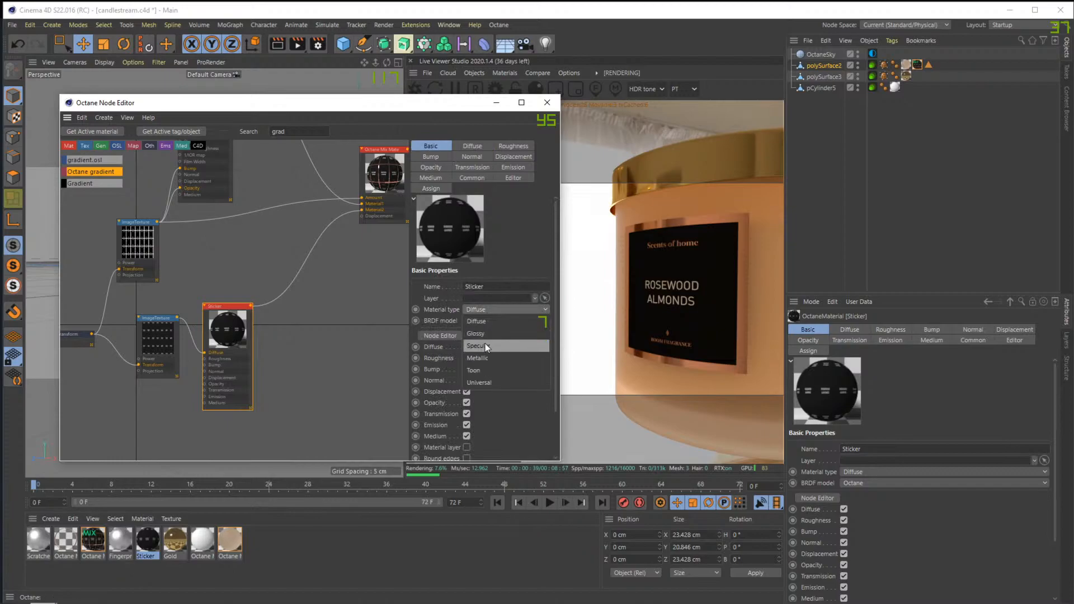
{"action": "left_click", "coordinate": [485, 336]}
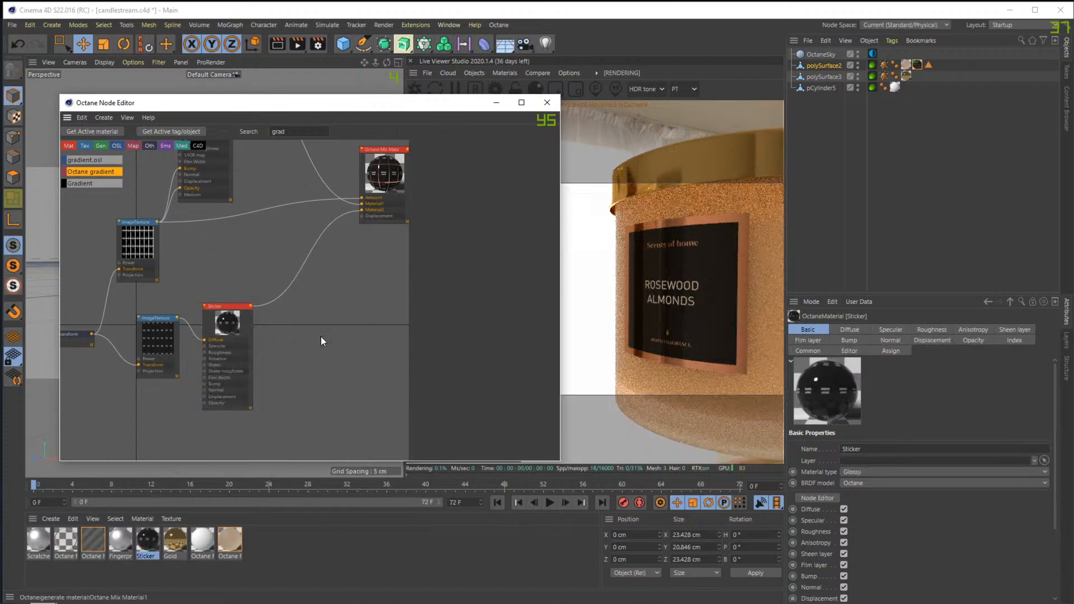
{"action": "left_click_drag", "start_coordinate": [629, 292], "coordinate": [619, 294]}
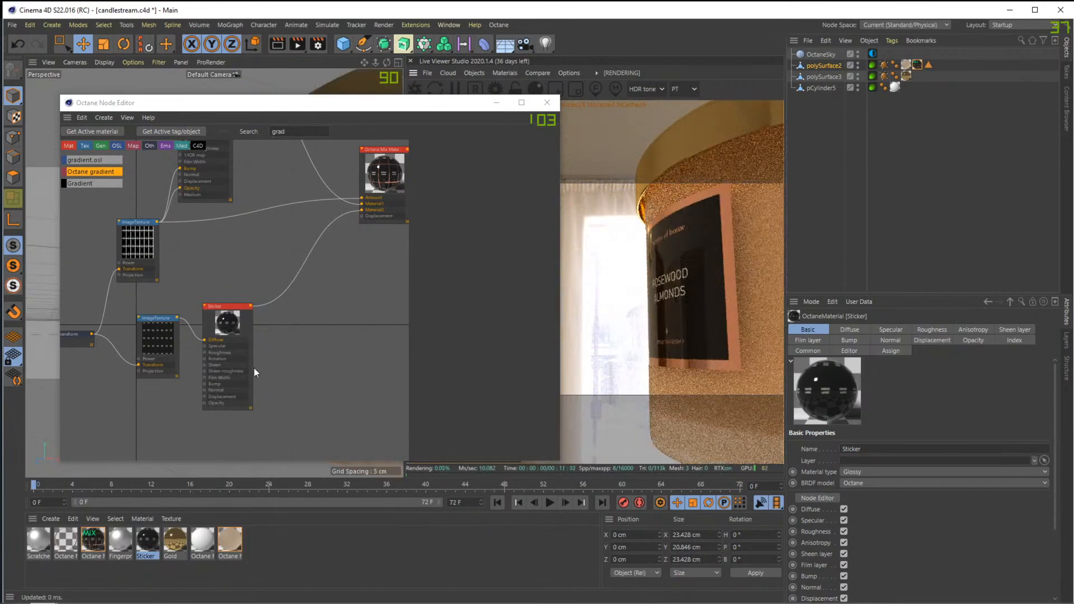
Set the glossy Sticker material's roughness to 1 and check the label's reflections in the live render
{"action": "left_click", "coordinate": [227, 318]}
{"action": "left_click", "coordinate": [475, 147]}
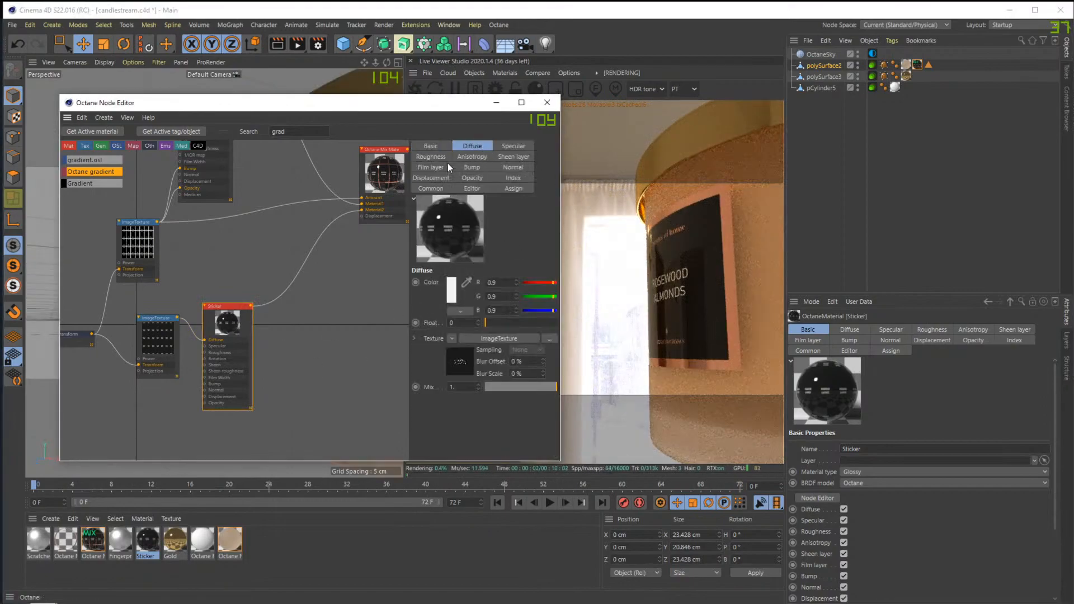
{"action": "left_click", "coordinate": [434, 157]}
{"action": "type", "text": "1"}
{"action": "key", "text": "Return"}
{"action": "left_click_drag", "start_coordinate": [690, 297], "coordinate": [727, 309]}
Switch to Quixel Bridge, browse the Metal imperfections and preview two Scratched Metal assets
{"action": "mouse_move", "coordinate": [266, 593]}
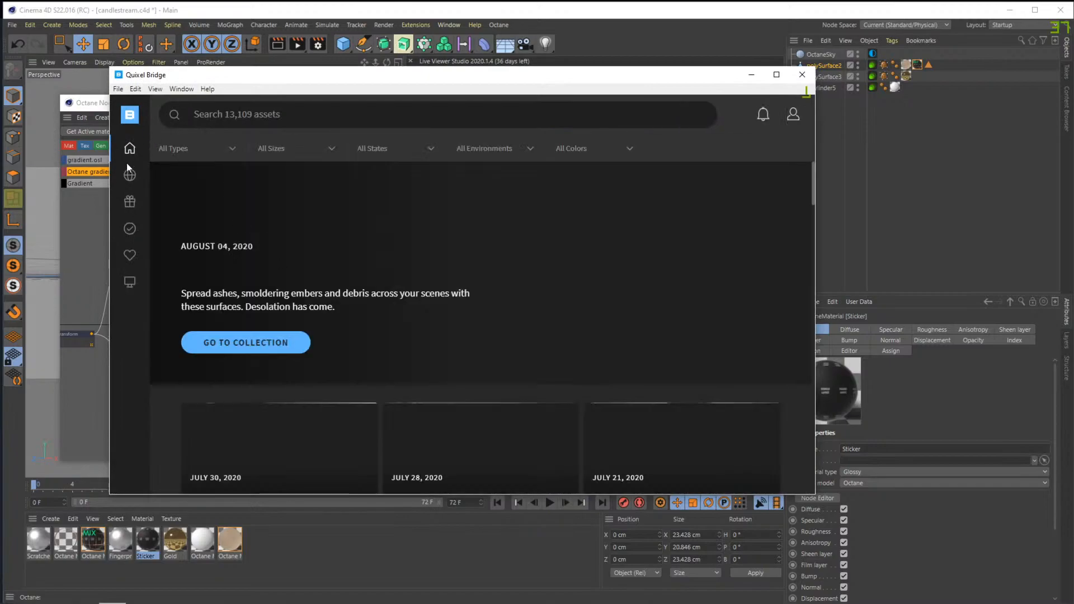
{"action": "mouse_move", "coordinate": [130, 148]}
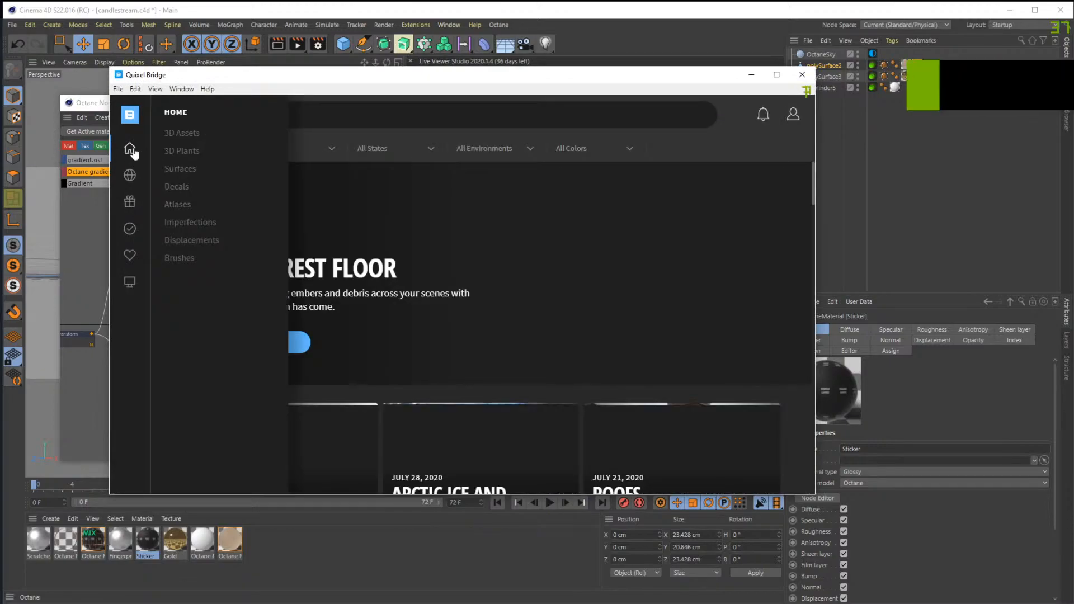
{"action": "left_click", "coordinate": [201, 226]}
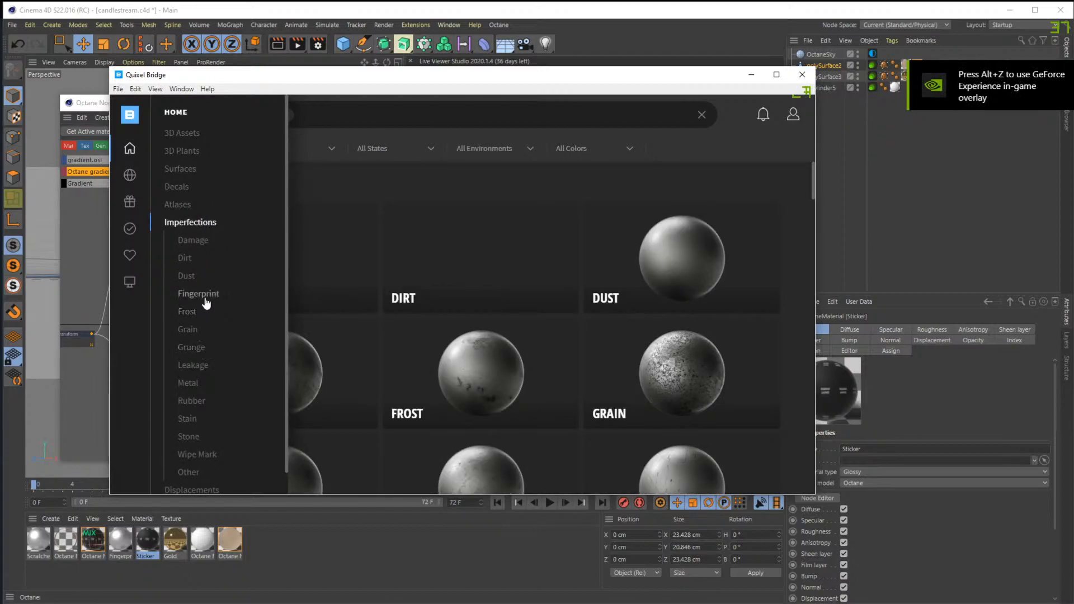
{"action": "left_click", "coordinate": [200, 385]}
{"action": "scroll", "coordinate": [386, 387], "scroll_direction": "down", "scroll_amount": 6}
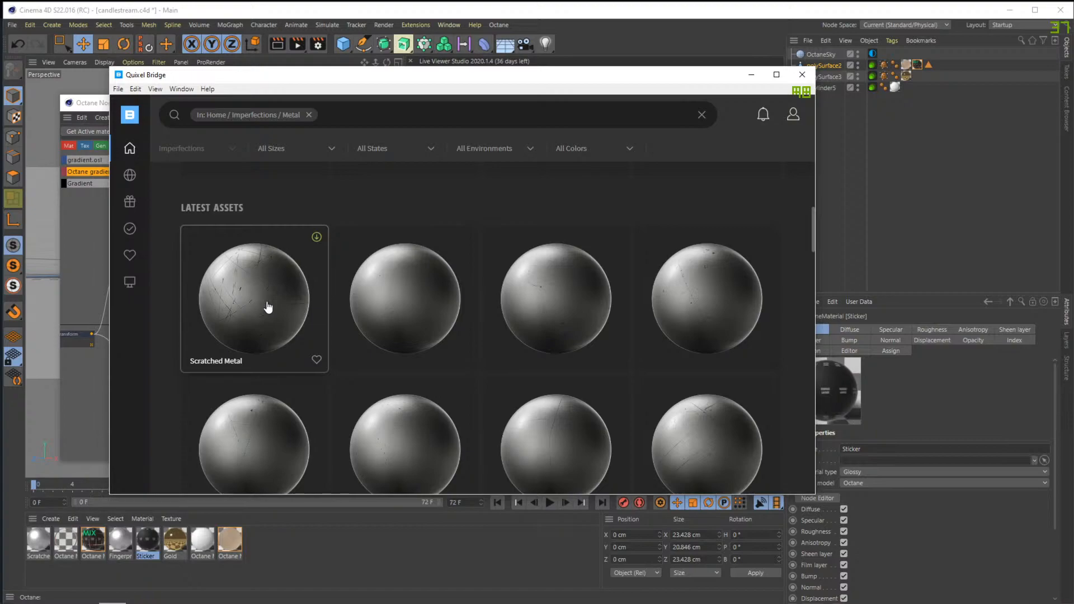
{"action": "left_click", "coordinate": [686, 307]}
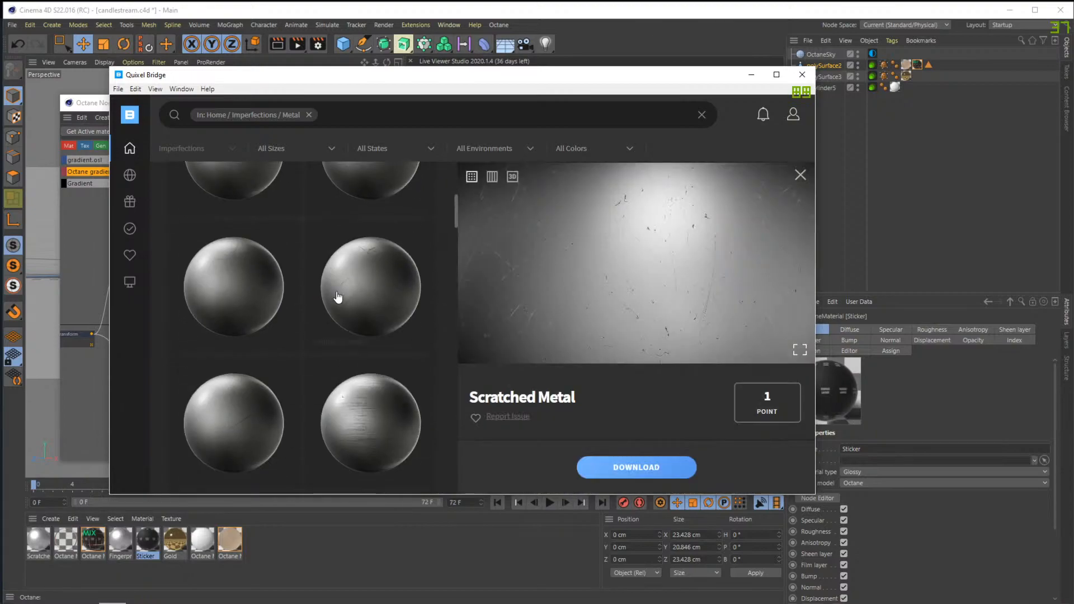
{"action": "left_click", "coordinate": [287, 304]}
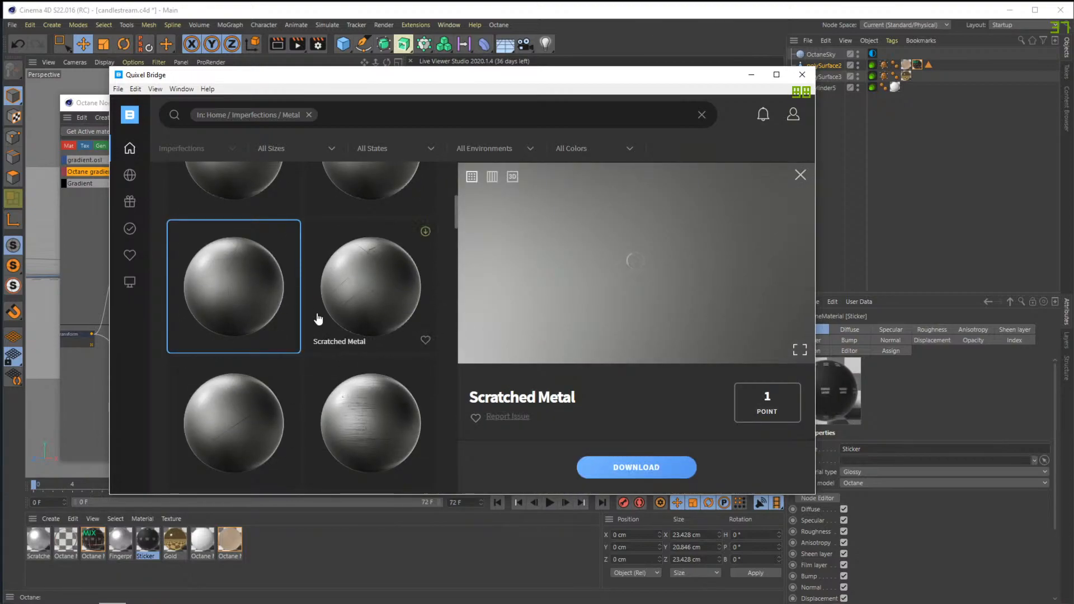
Browse the Rubber imperfections and preview Scratched Rubber assets, including a smooth, faintly marked one
{"action": "mouse_move", "coordinate": [130, 150]}
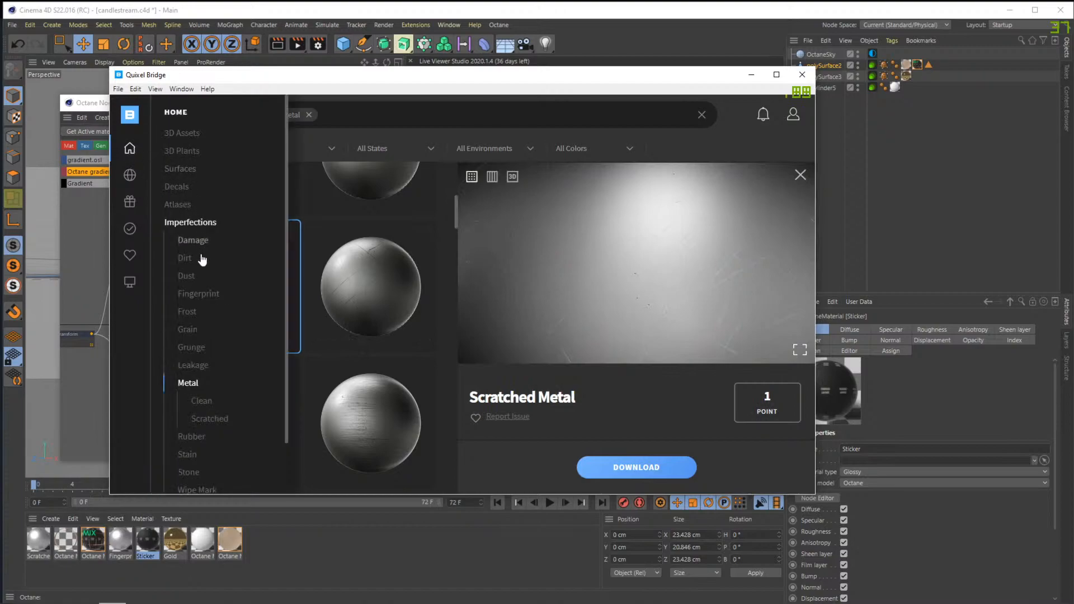
{"action": "scroll", "coordinate": [204, 369], "scroll_direction": "down", "scroll_amount": 2}
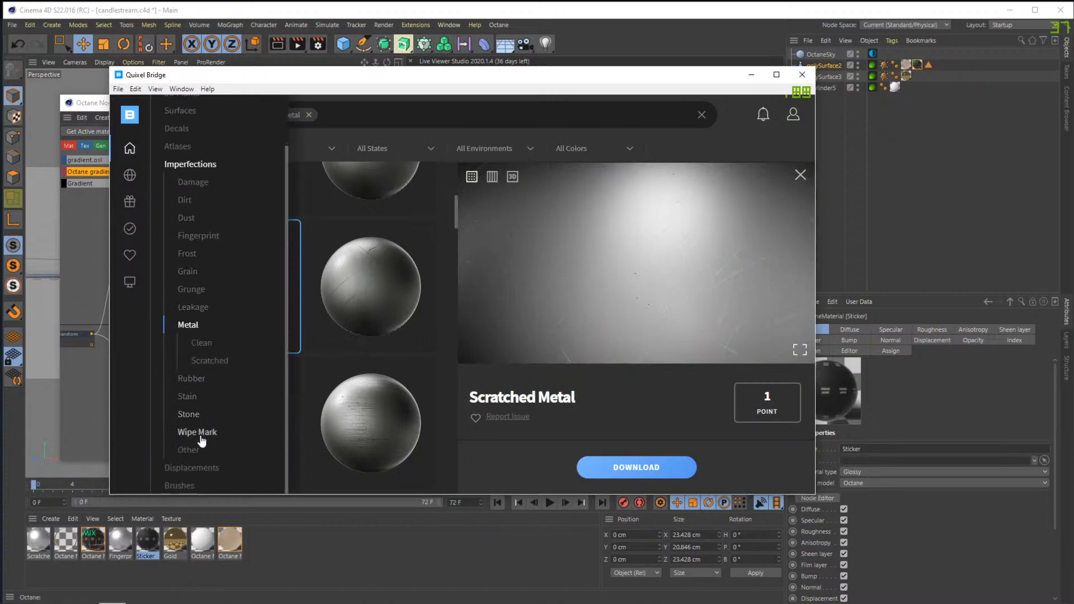
{"action": "left_click", "coordinate": [200, 379]}
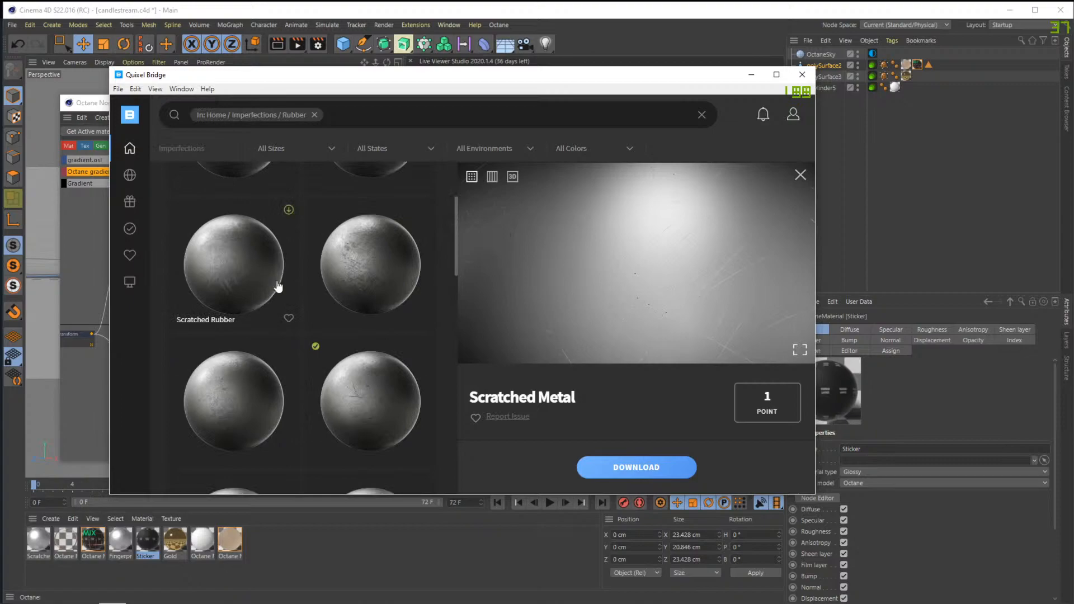
{"action": "scroll", "coordinate": [241, 285], "scroll_direction": "down", "scroll_amount": 2}
{"action": "left_click", "coordinate": [257, 292]}
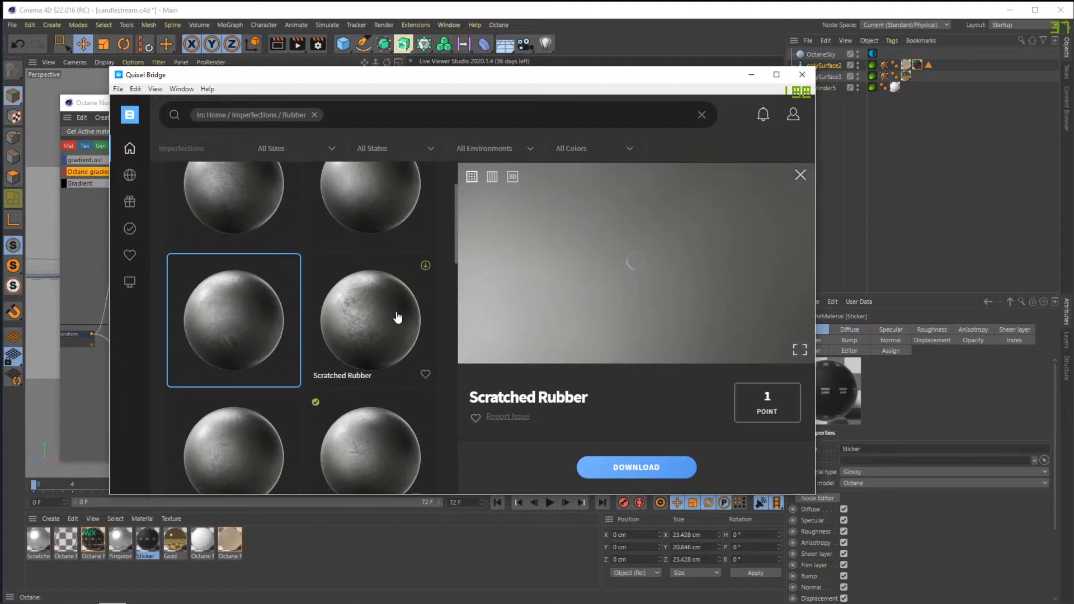
{"action": "scroll", "coordinate": [384, 311], "scroll_direction": "down", "scroll_amount": 3}
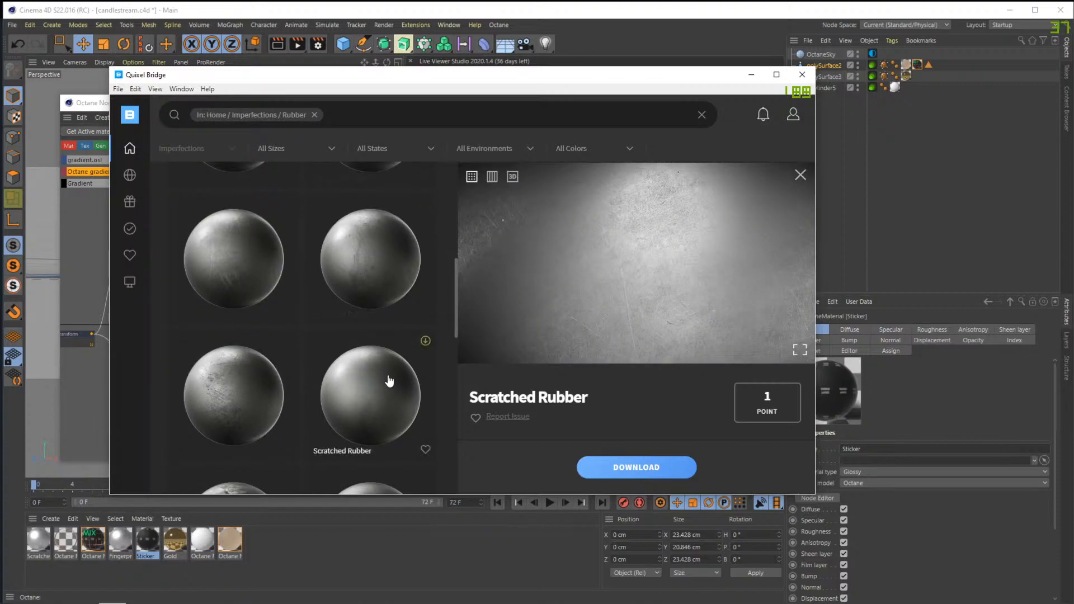
{"action": "scroll", "coordinate": [391, 379], "scroll_direction": "down", "scroll_amount": 2}
{"action": "scroll", "coordinate": [359, 341], "scroll_direction": "down", "scroll_amount": 2}
{"action": "scroll", "coordinate": [352, 324], "scroll_direction": "up", "scroll_amount": 2}
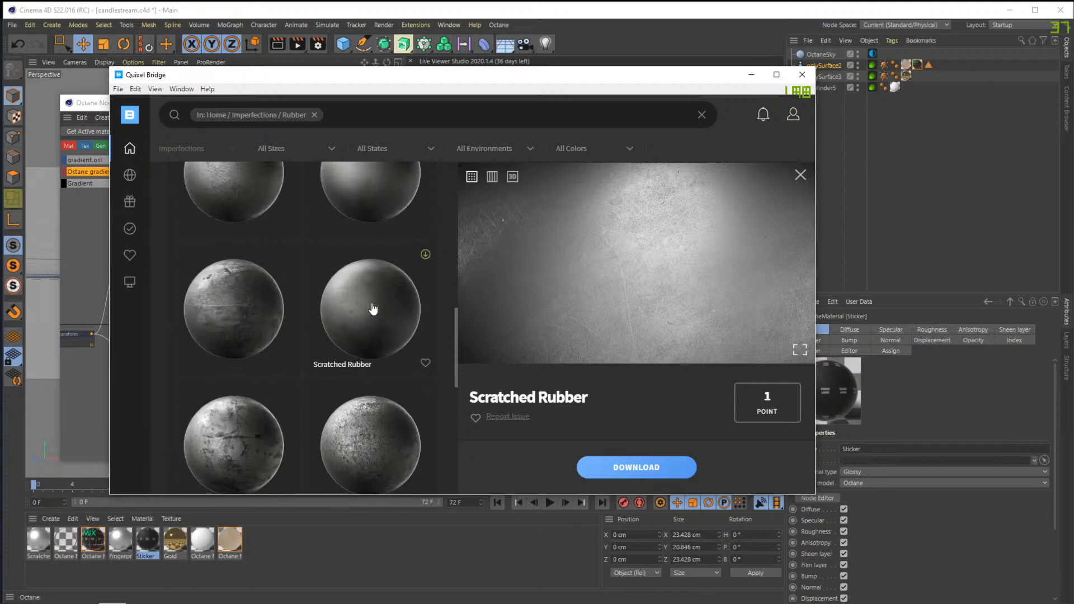
{"action": "left_click", "coordinate": [393, 318]}
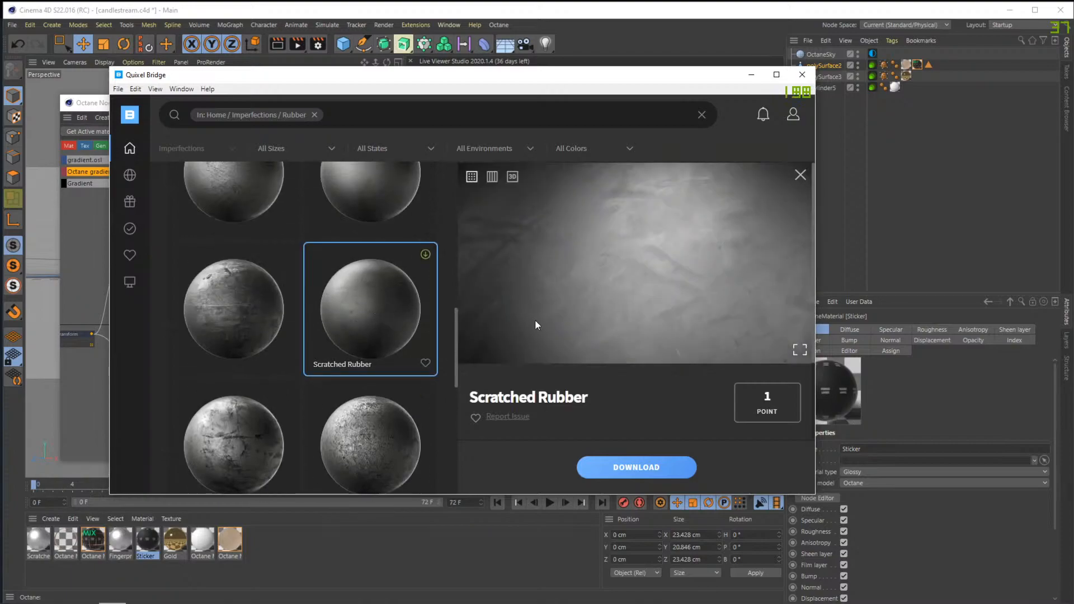
{"action": "scroll", "coordinate": [372, 319], "scroll_direction": "down", "scroll_amount": 4}
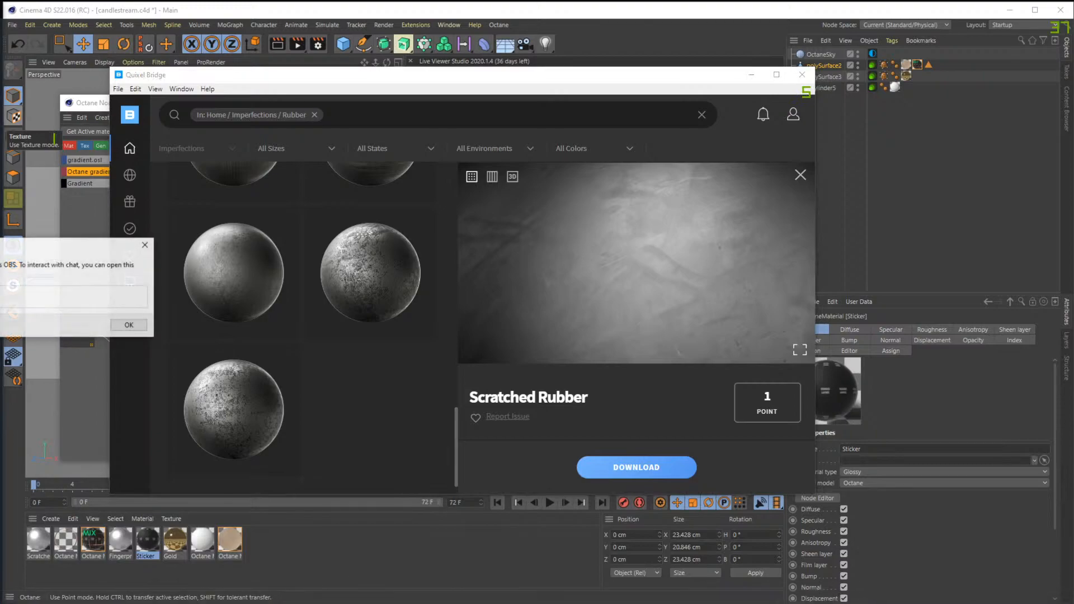
Open the stream's live chat in the web browser, read the messages and close its tab
{"action": "left_click", "coordinate": [1, 305]}
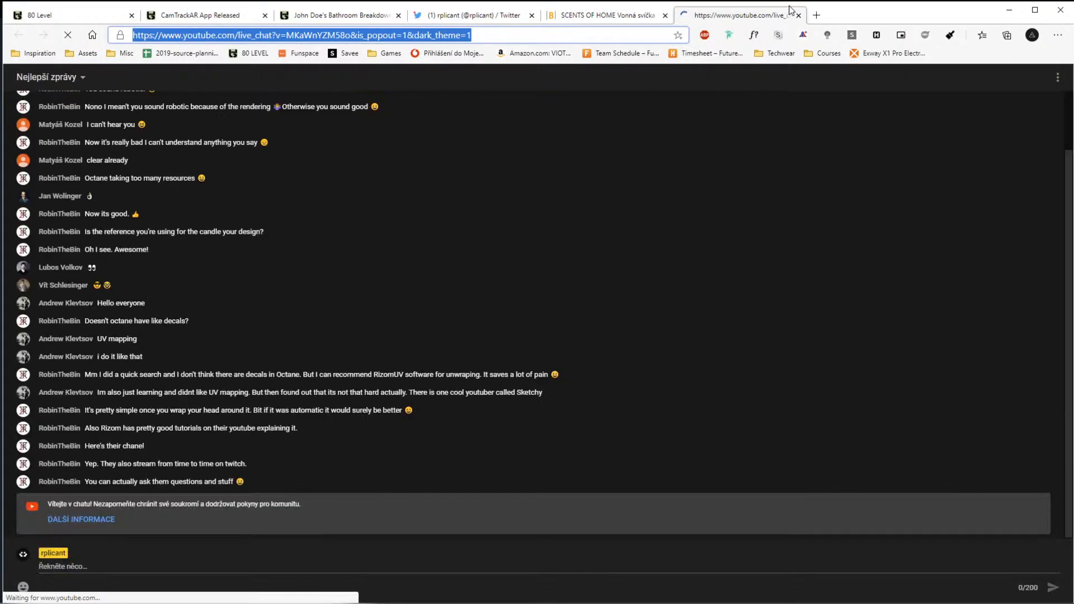
{"action": "left_click", "coordinate": [1057, 77]}
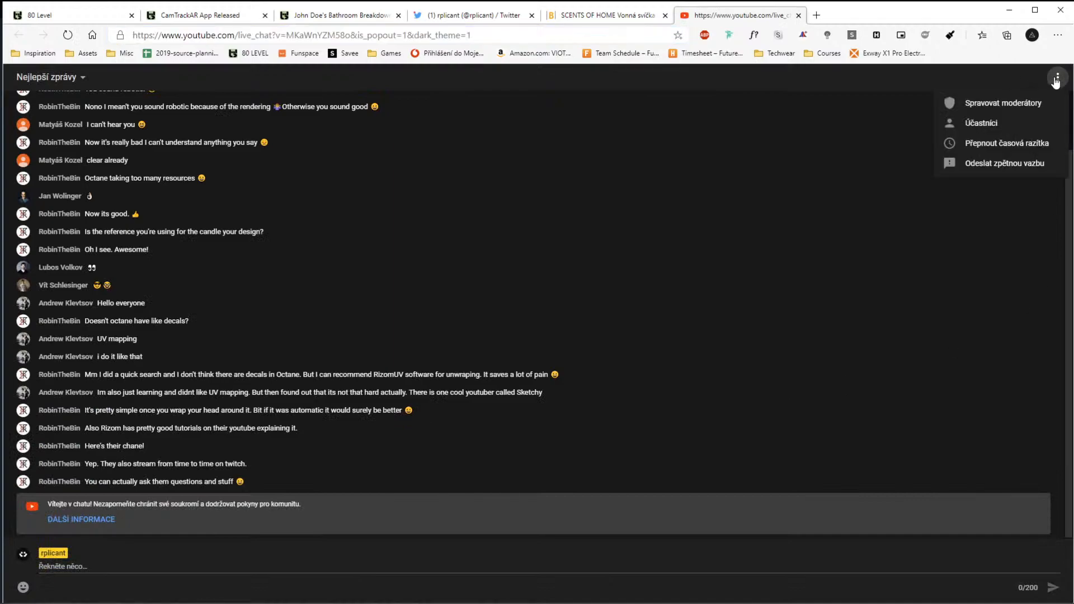
{"action": "left_click", "coordinate": [106, 569]}
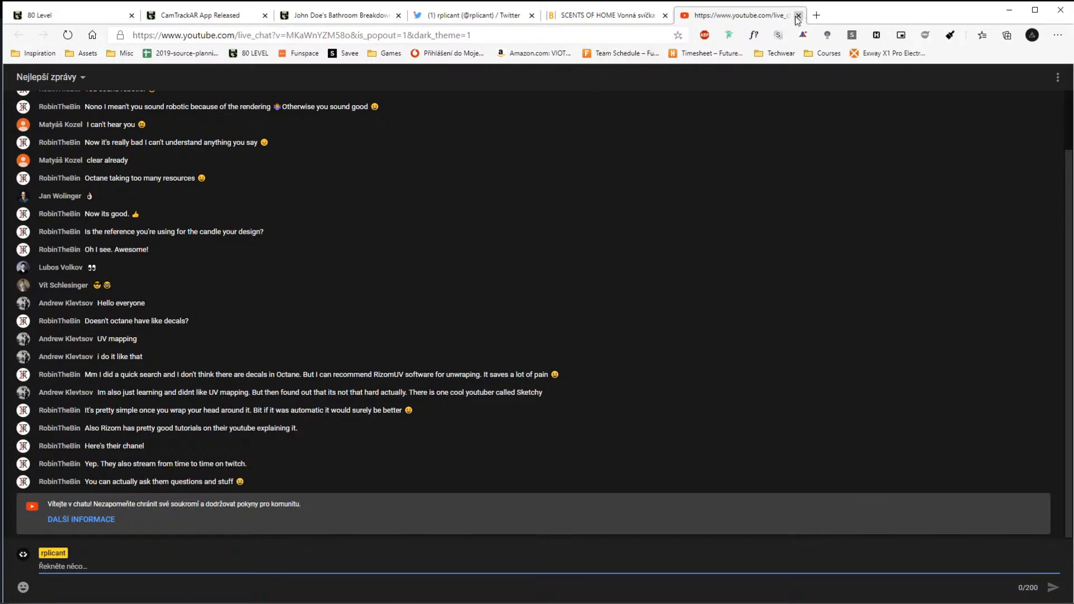
{"action": "left_click_drag", "start_coordinate": [193, 393], "coordinate": [231, 393]}
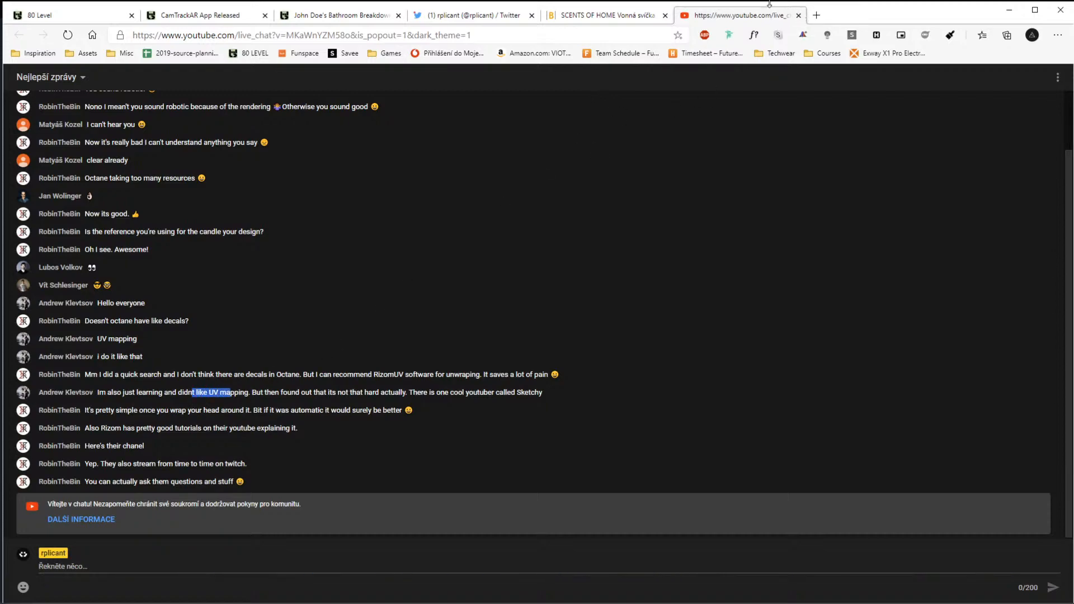
{"action": "left_click", "coordinate": [802, 16]}
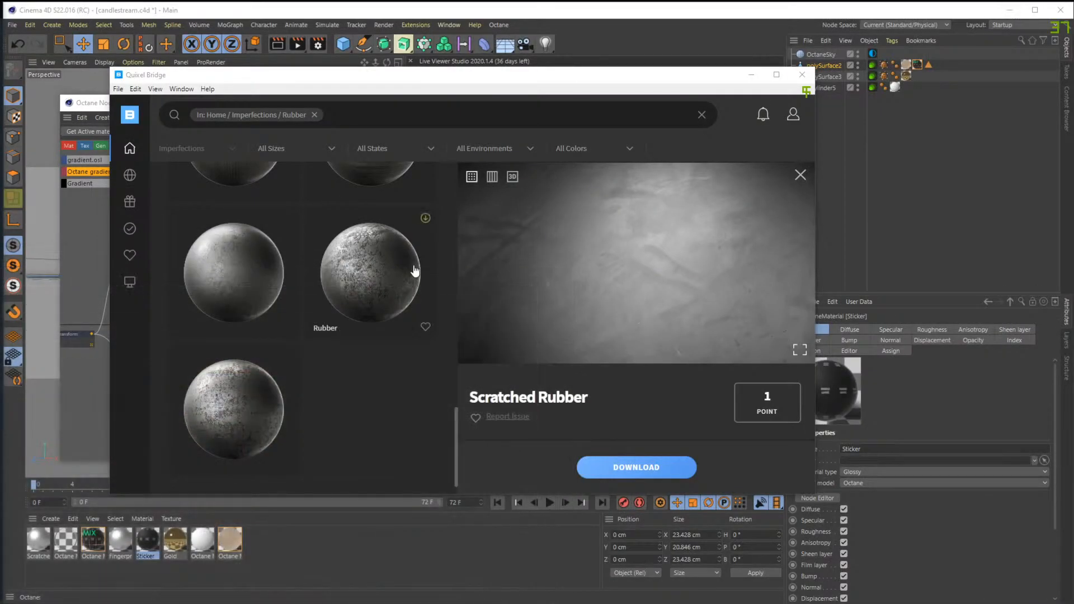
Return to the Metal imperfections in Quixel Bridge and look through the scratched assets for a suitable texture
{"action": "left_click_drag", "start_coordinate": [288, 78], "coordinate": [331, 97]}
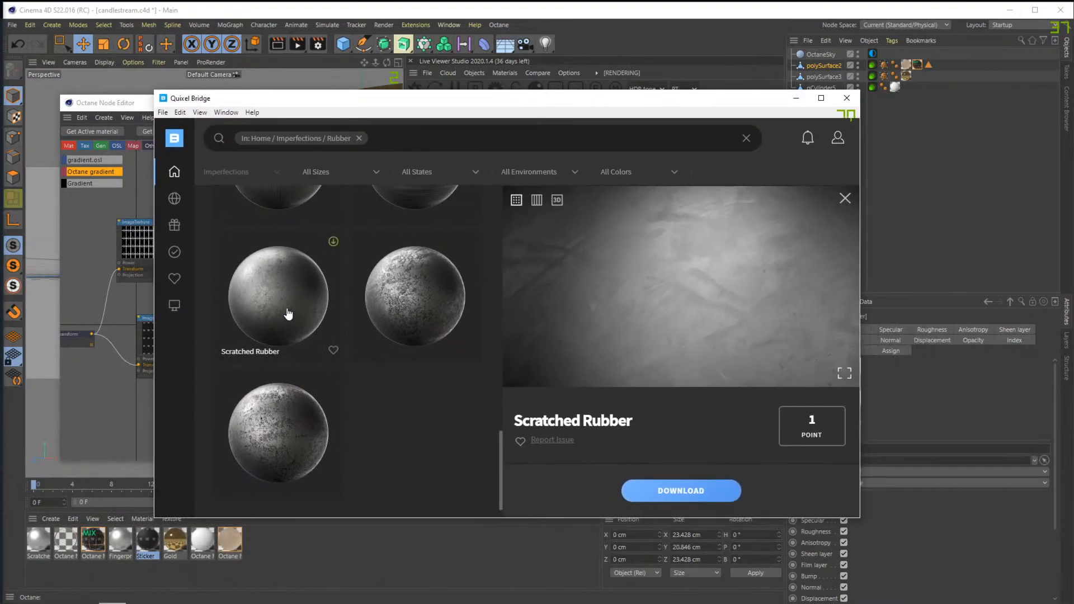
{"action": "scroll", "coordinate": [301, 309], "scroll_direction": "up", "scroll_amount": 7}
{"action": "mouse_move", "coordinate": [191, 188]}
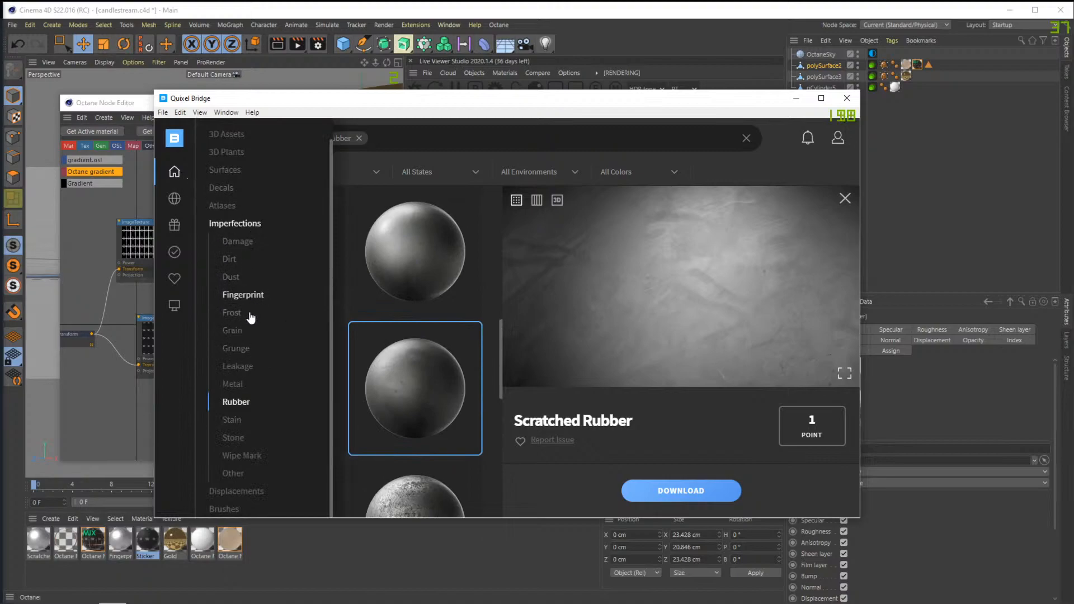
{"action": "left_click", "coordinate": [235, 384]}
{"action": "scroll", "coordinate": [411, 338], "scroll_direction": "down", "scroll_amount": 1}
{"action": "scroll", "coordinate": [411, 338], "scroll_direction": "down", "scroll_amount": 8}
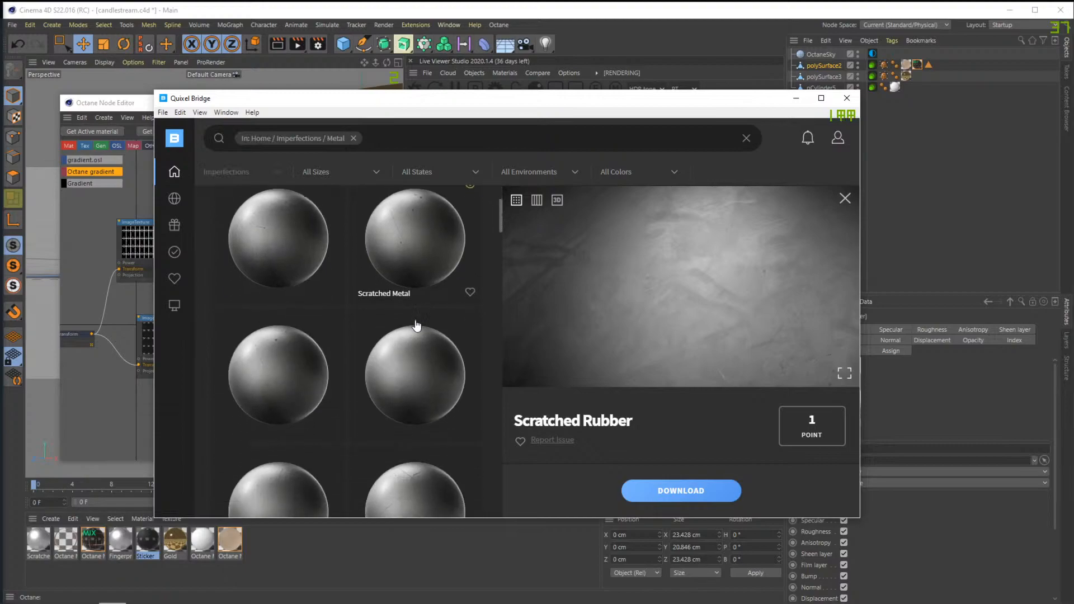
{"action": "scroll", "coordinate": [410, 339], "scroll_direction": "down", "scroll_amount": 8}
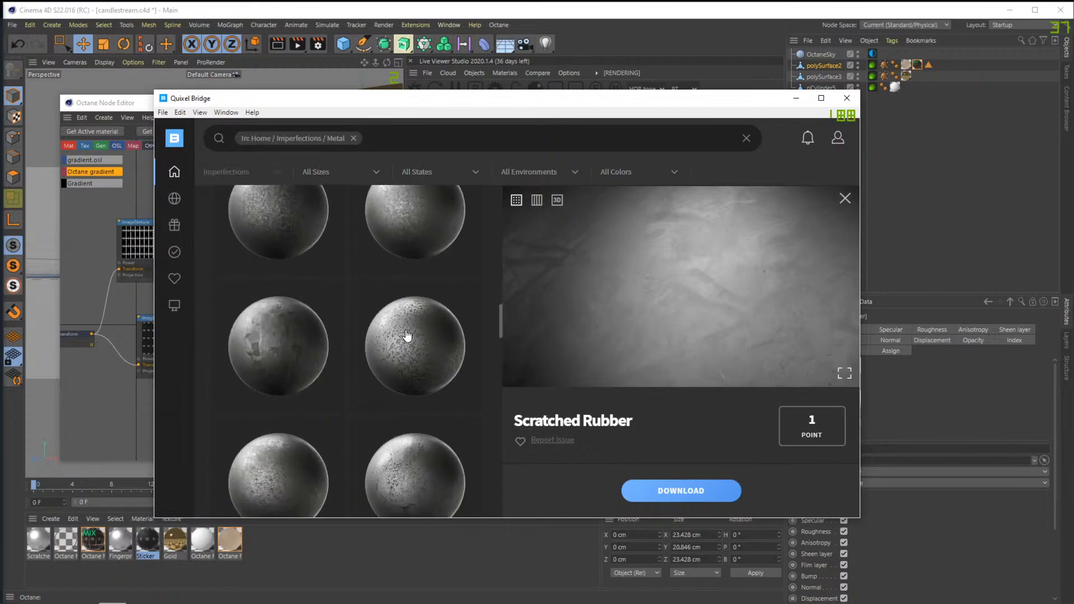
{"action": "scroll", "coordinate": [410, 333], "scroll_direction": "down", "scroll_amount": 5}
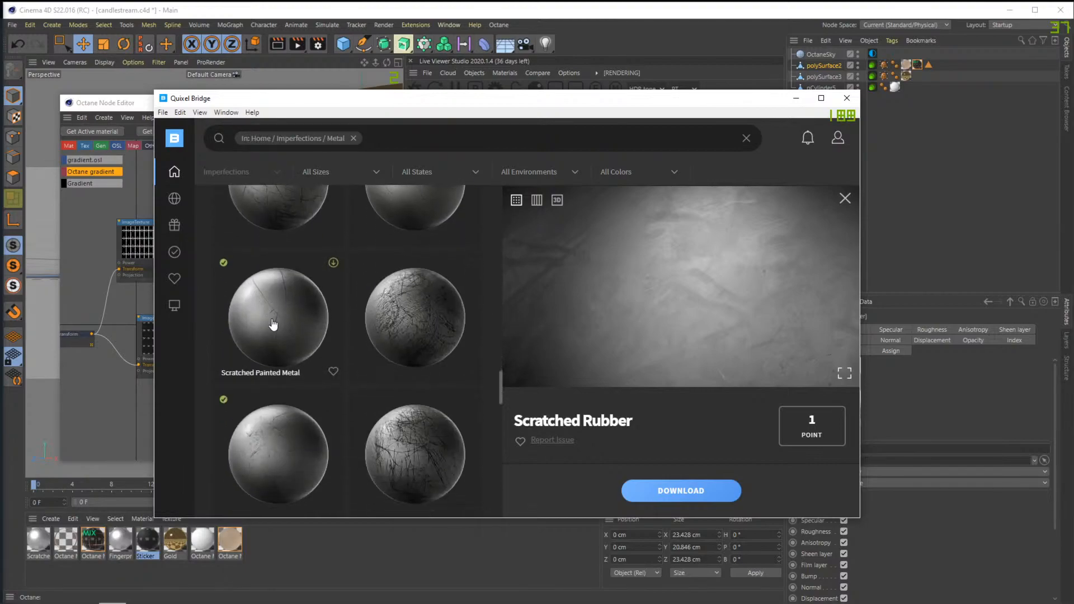
Download the Scratched Painted Metal imperfection and export it to Cinema 4D
{"action": "left_click", "coordinate": [302, 327]}
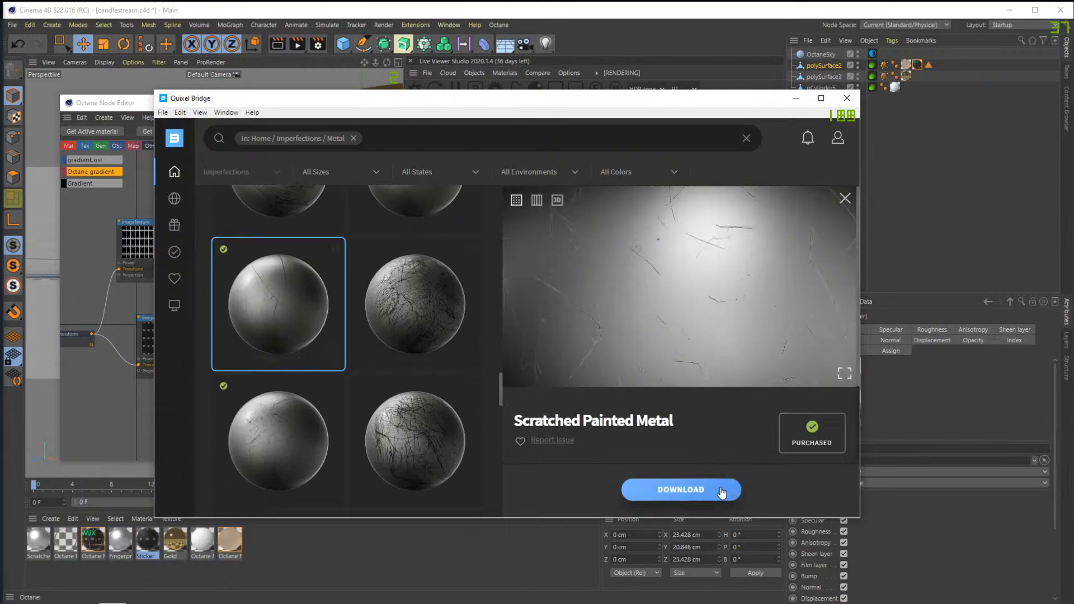
{"action": "scroll", "coordinate": [330, 408], "scroll_direction": "down", "scroll_amount": 1}
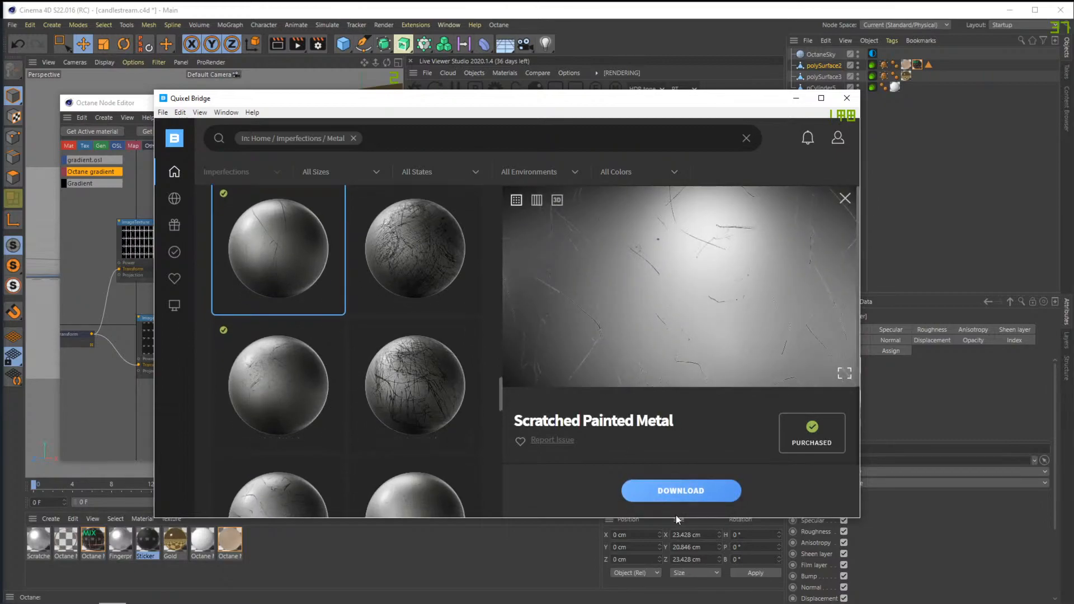
{"action": "left_click", "coordinate": [662, 499]}
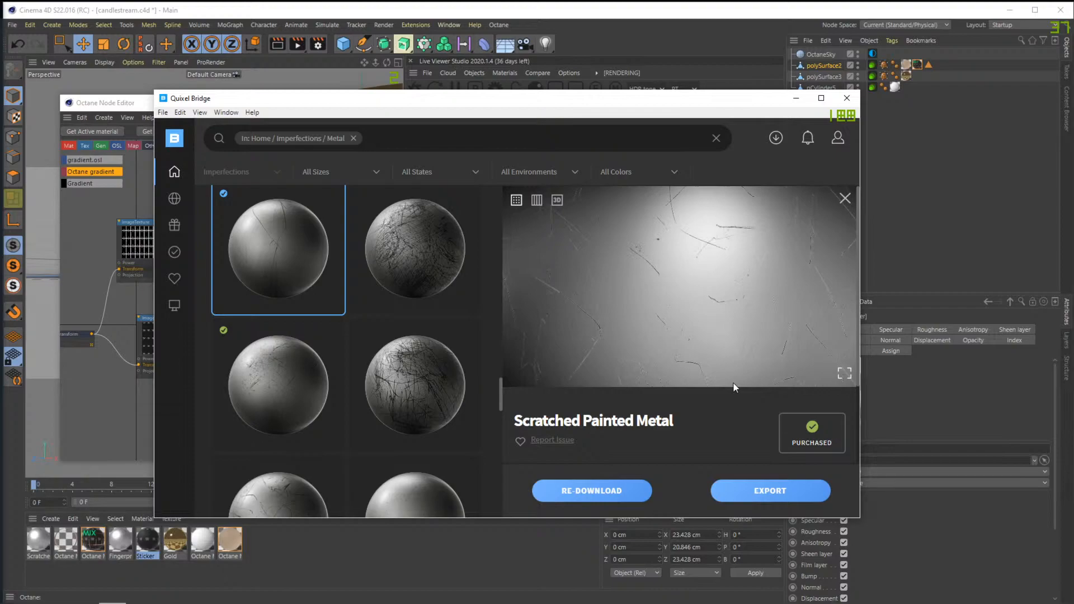
{"action": "left_click", "coordinate": [758, 489]}
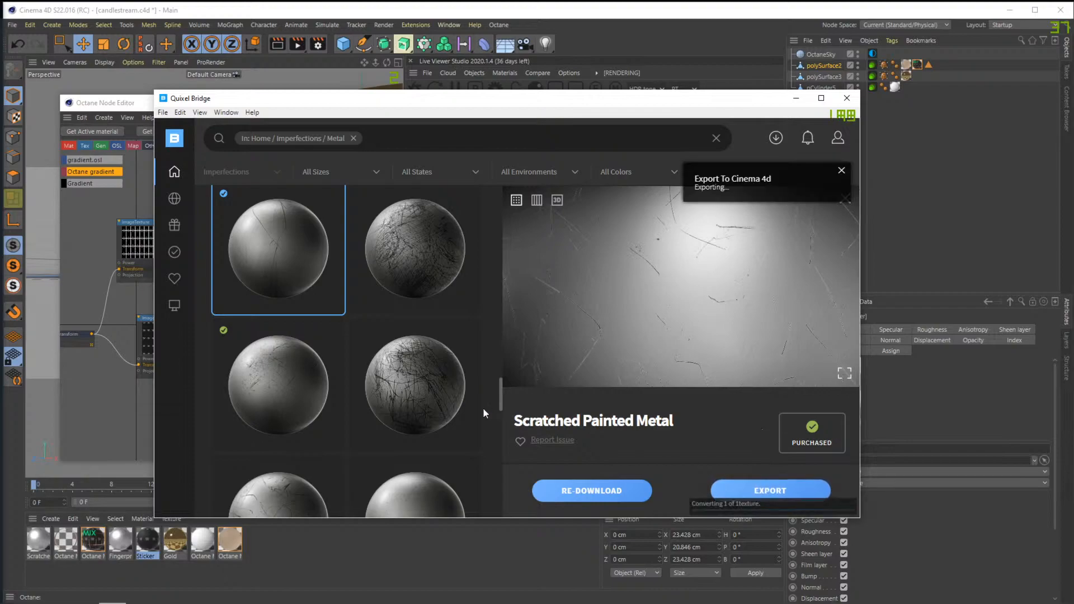
Switch to Cinema 4D and copy the Roughness texture and ColorCorrection nodes from the imported Scratched_Painted material
{"action": "left_click", "coordinate": [313, 551]}
{"action": "left_click", "coordinate": [46, 540]}
{"action": "left_click_drag", "start_coordinate": [165, 211], "coordinate": [291, 267]}
{"action": "left_click_drag", "start_coordinate": [248, 207], "coordinate": [341, 280]}
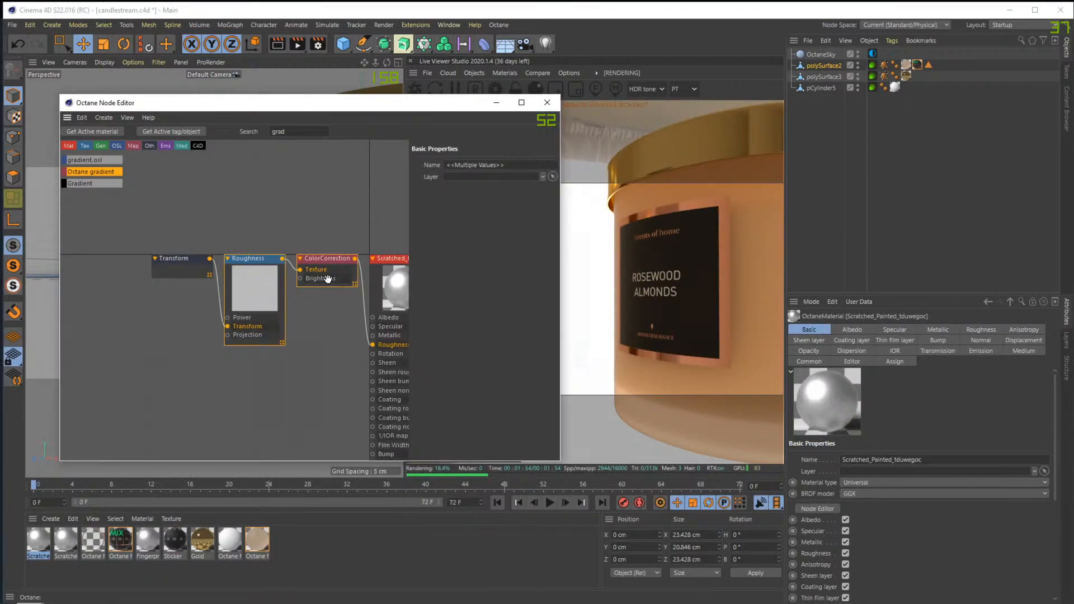
{"action": "key", "text": "ctrl+c"}
{"action": "key", "text": "Escape"}
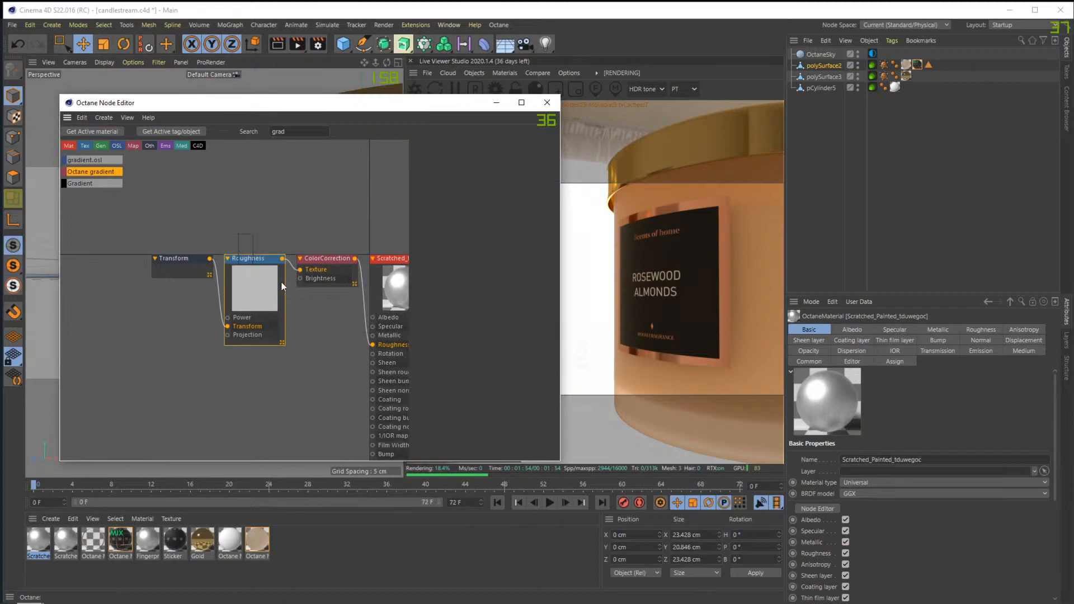
Paste the copied nodes into Octane Mix Material1 below the Sticker's image texture and link the existing Transform to the pasted texture
{"action": "left_click", "coordinate": [118, 543]}
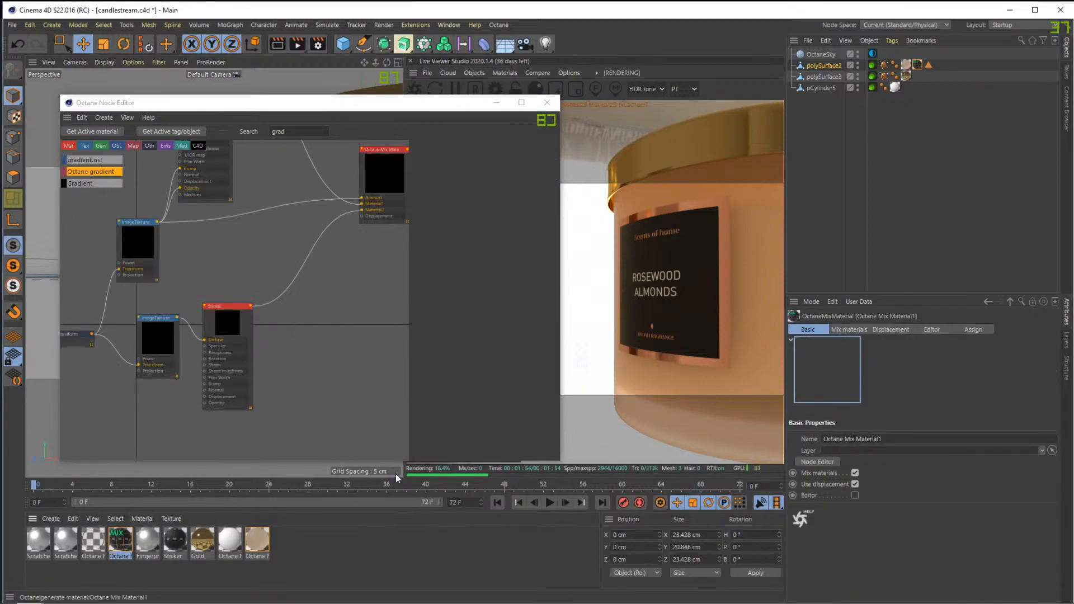
{"action": "middle_click_drag", "start_coordinate": [284, 297], "coordinate": [318, 298]}
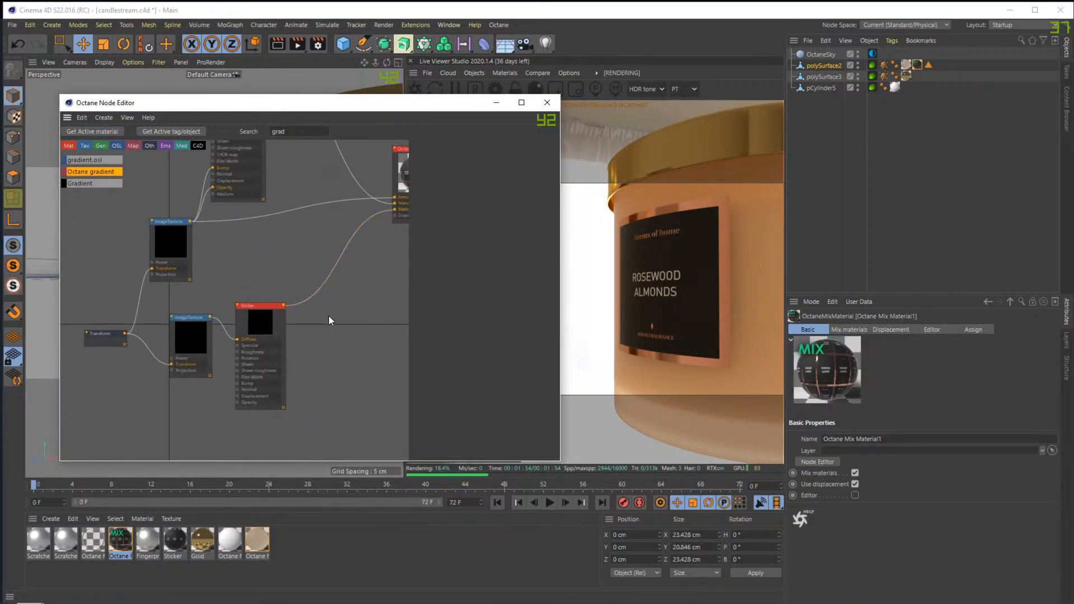
{"action": "key", "text": "ctrl+v"}
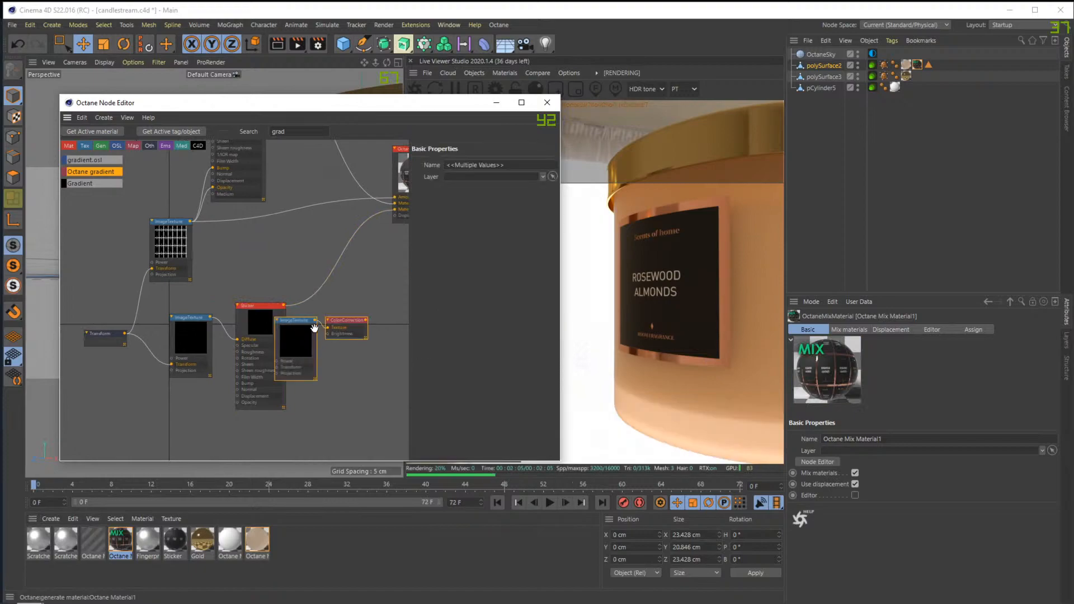
{"action": "left_click", "coordinate": [304, 307]}
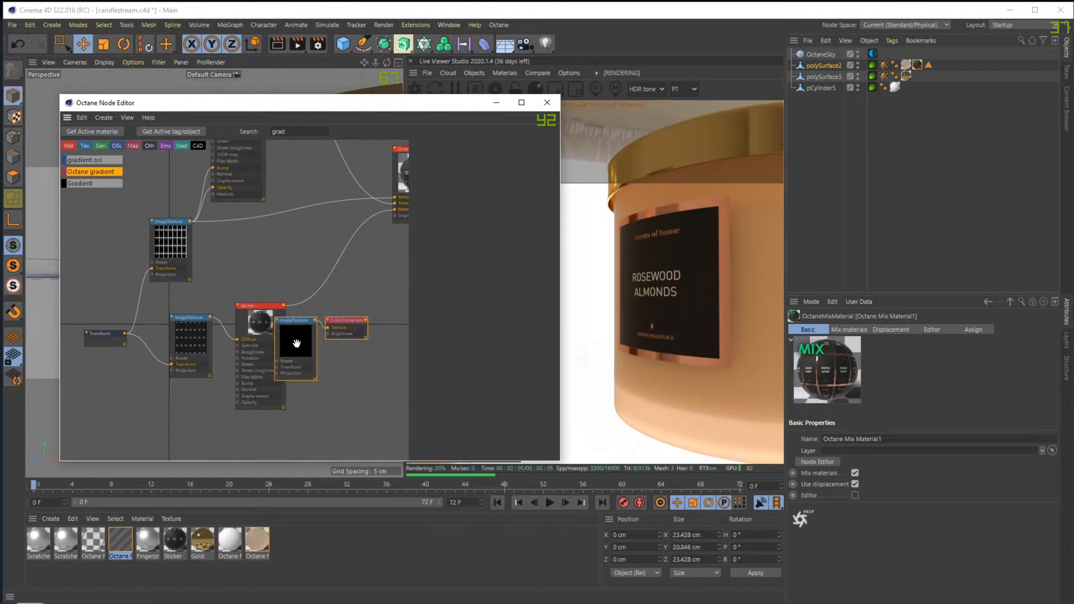
{"action": "left_click_drag", "start_coordinate": [298, 338], "coordinate": [142, 408]}
{"action": "left_click_drag", "start_coordinate": [124, 333], "coordinate": [116, 444]}
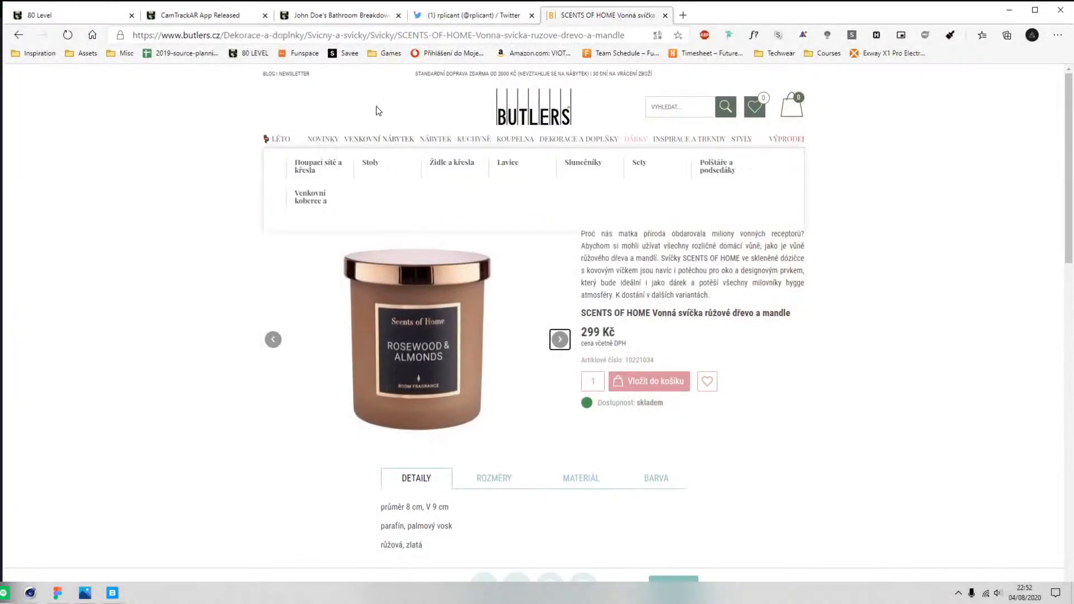
Switch to the browser, open youtube.com in a new tab and go to the channel's live streaming management in YouTube Studio
{"action": "left_click", "coordinate": [684, 17]}
{"action": "type", "text": "youtube.com"}
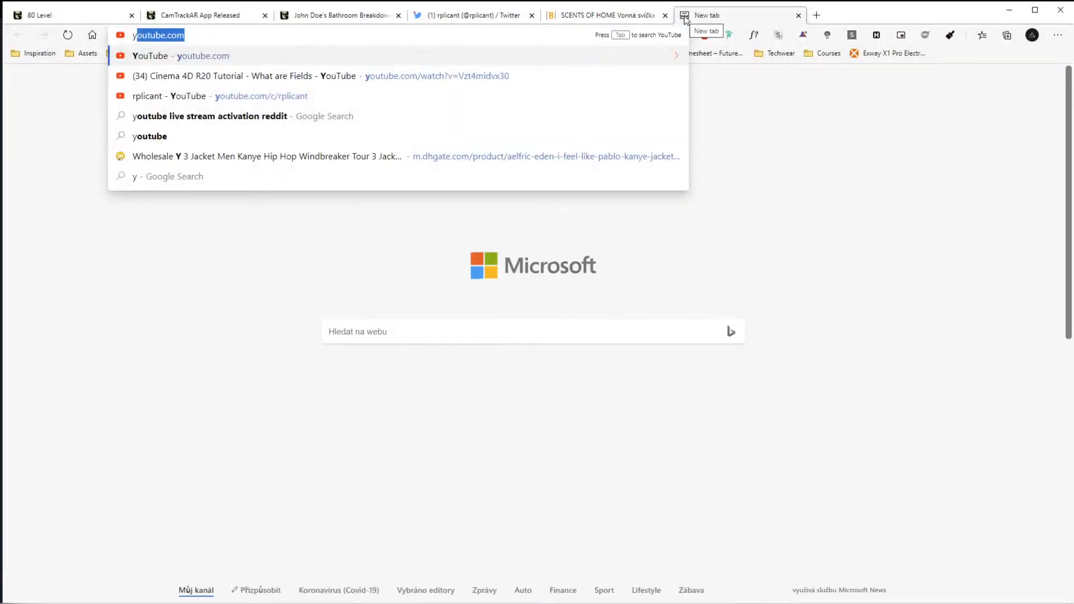
{"action": "key", "text": "Return"}
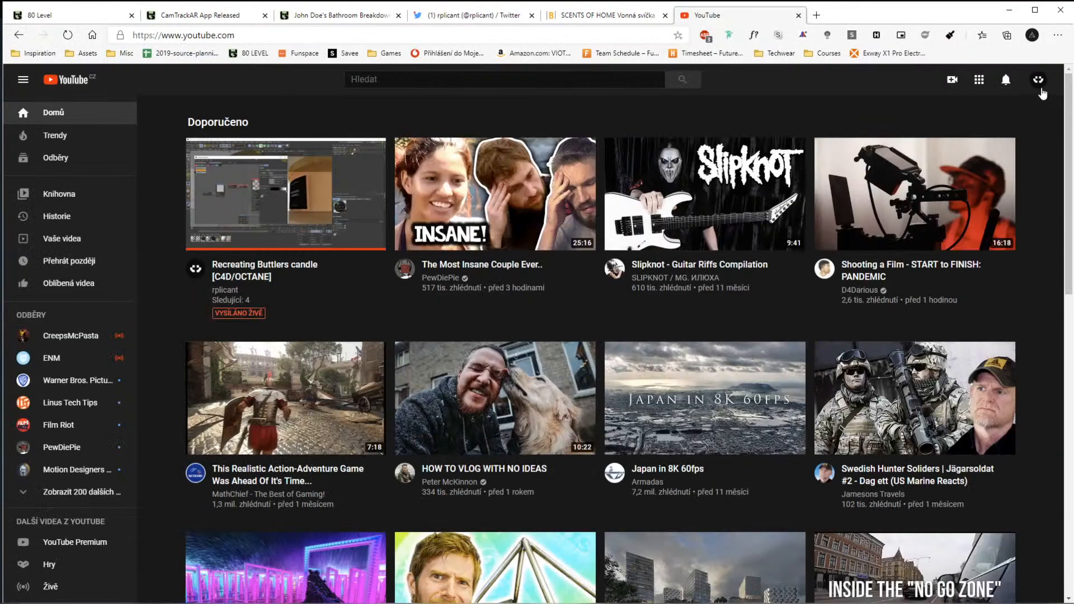
{"action": "left_click", "coordinate": [1038, 78]}
{"action": "left_click", "coordinate": [938, 154]}
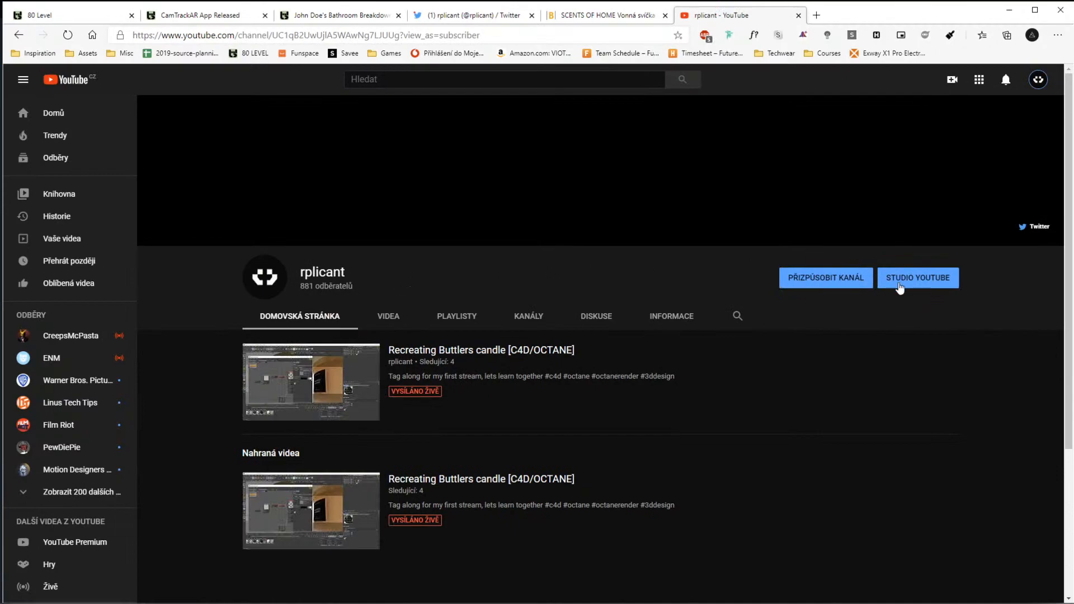
{"action": "left_click", "coordinate": [926, 286]}
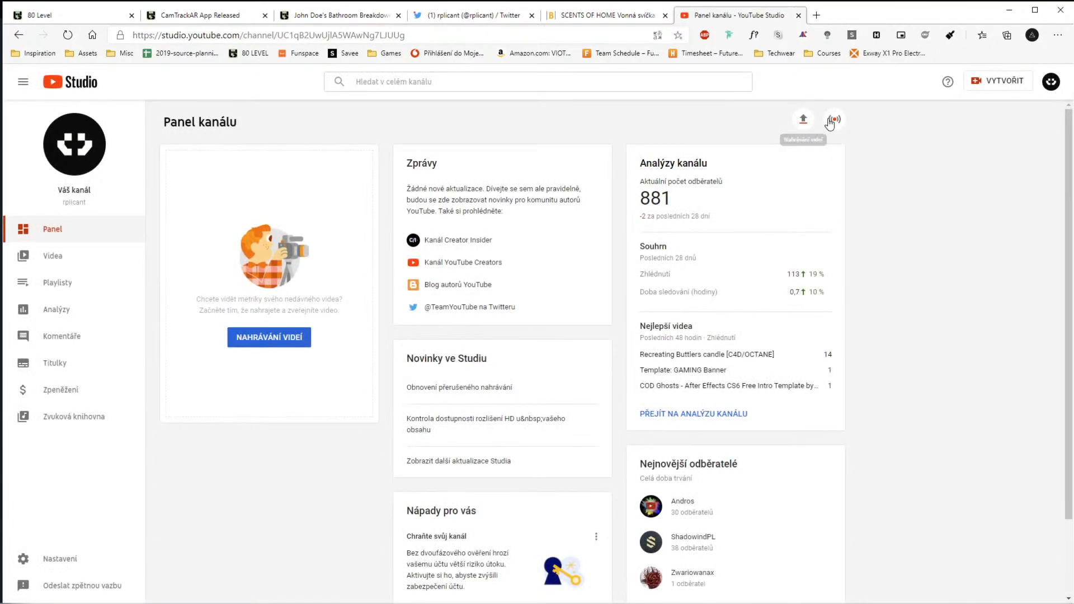
{"action": "left_click", "coordinate": [834, 120]}
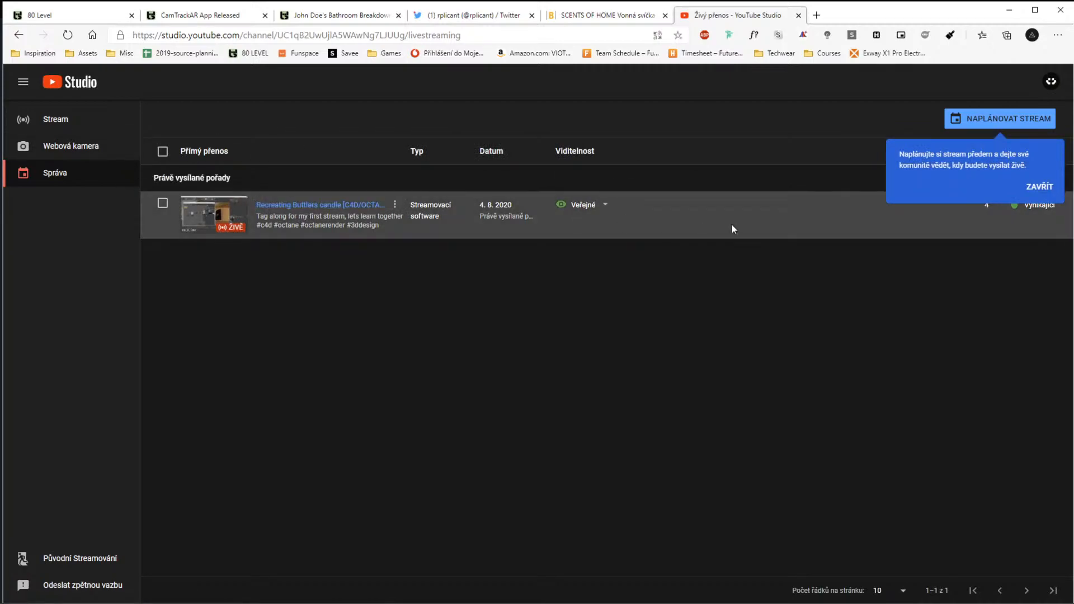
Return to the Studio dashboard and check the channel comments held for review
{"action": "left_click", "coordinate": [1040, 187]}
{"action": "left_click", "coordinate": [18, 37]}
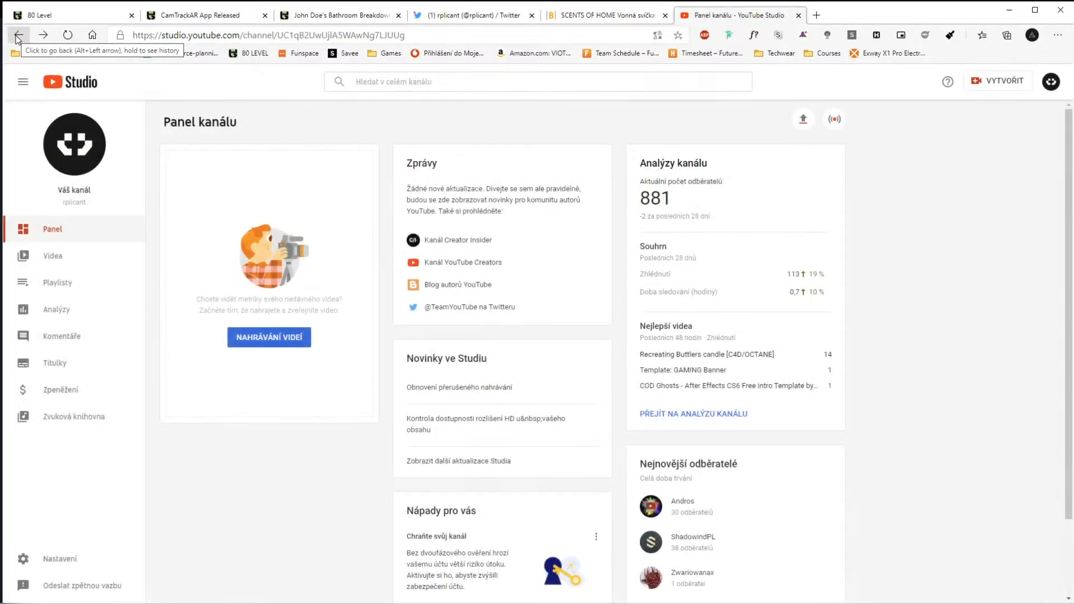
{"action": "left_click", "coordinate": [18, 37]}
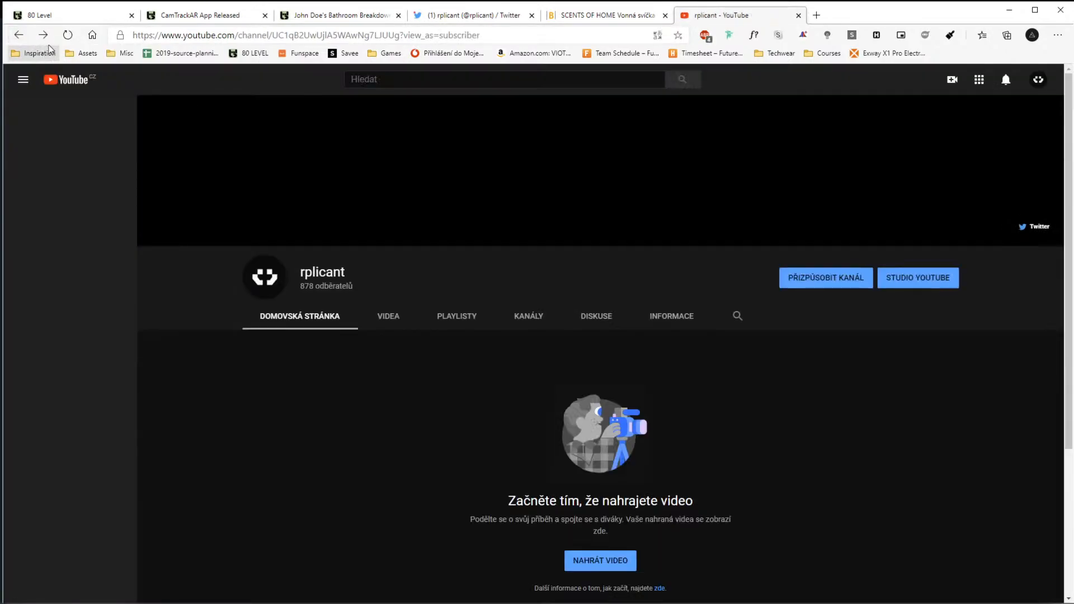
{"action": "left_click", "coordinate": [42, 35]}
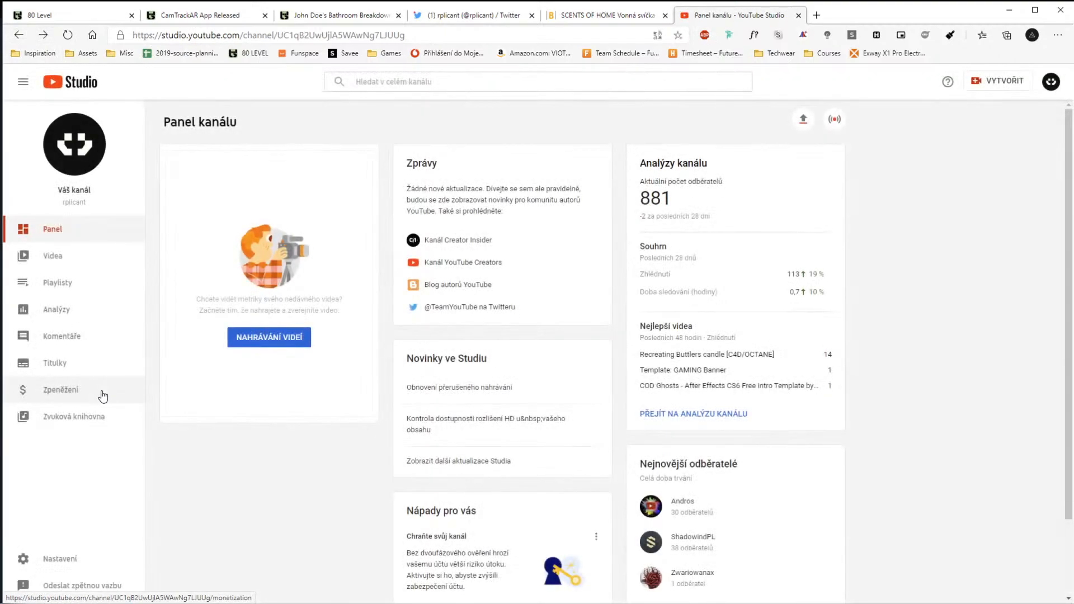
{"action": "left_click", "coordinate": [64, 338]}
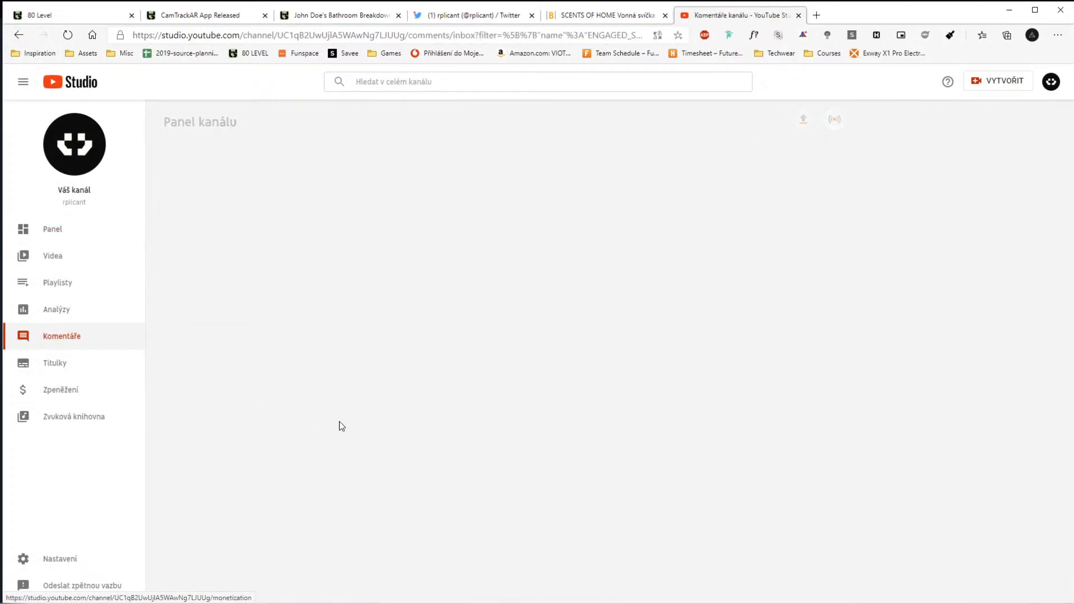
{"action": "left_click", "coordinate": [248, 153]}
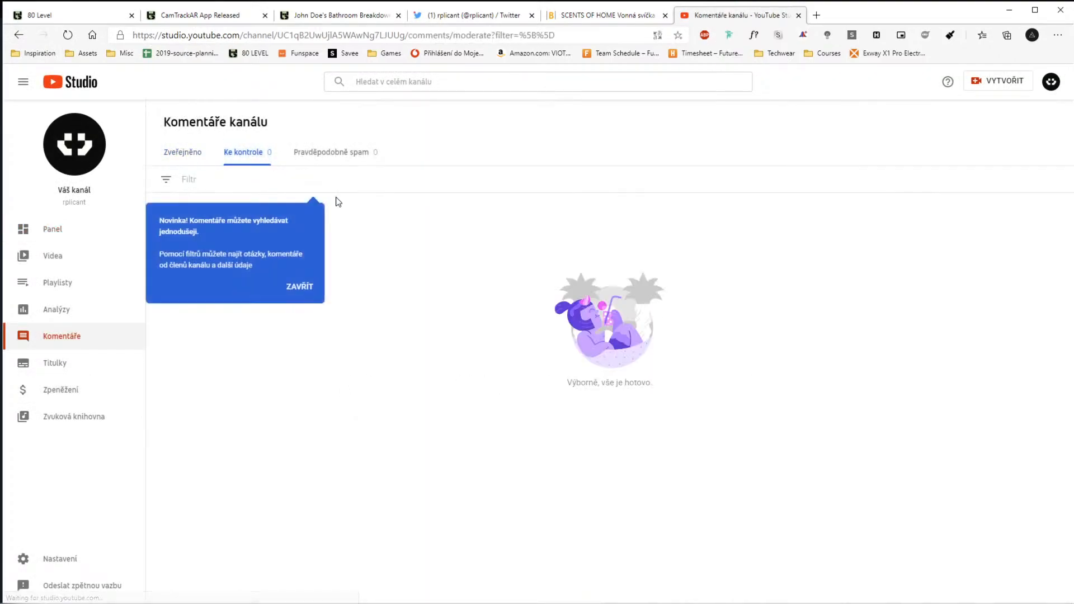
{"action": "left_click", "coordinate": [300, 287]}
{"action": "left_click", "coordinate": [74, 239]}
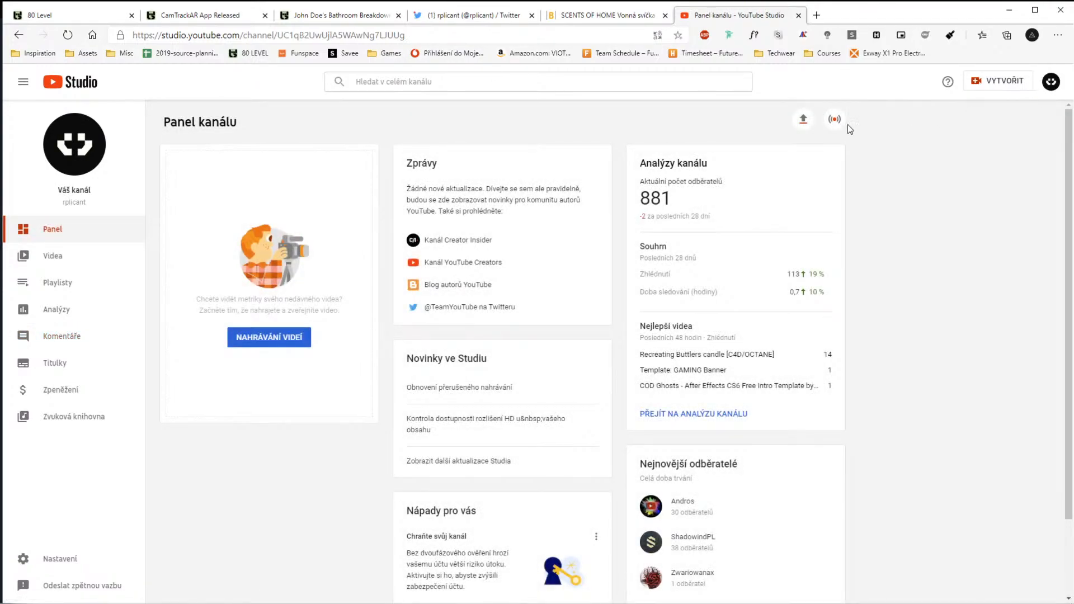
Go back to the channel page and open the live stream "Recreating Buttlers candle [C4D/OCTANE]"
{"action": "left_click", "coordinate": [836, 119]}
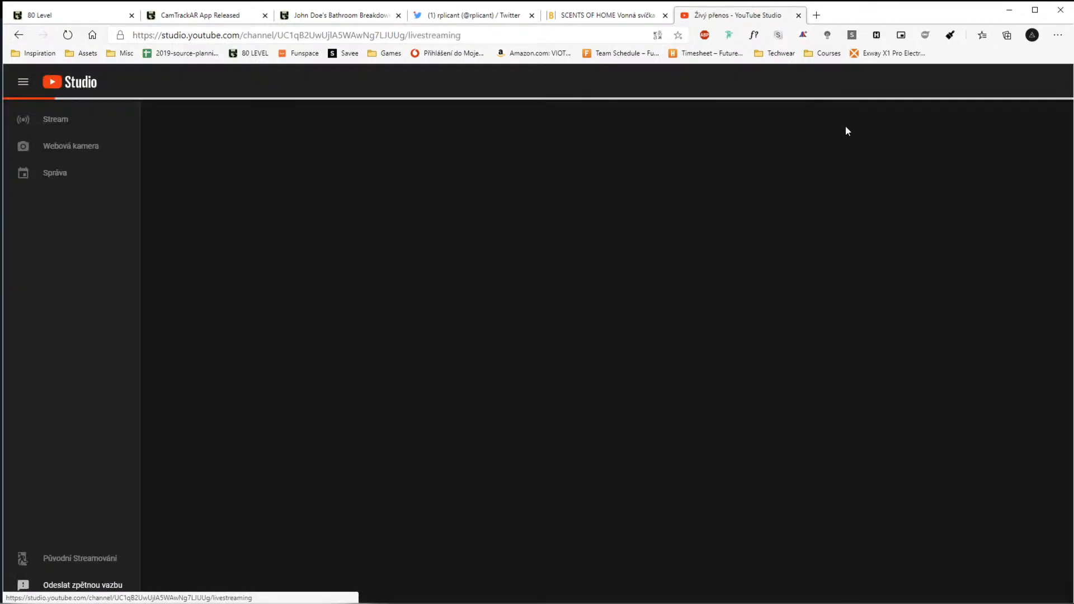
{"action": "left_click", "coordinate": [19, 36]}
{"action": "left_click", "coordinate": [1044, 85]}
{"action": "left_click", "coordinate": [960, 149]}
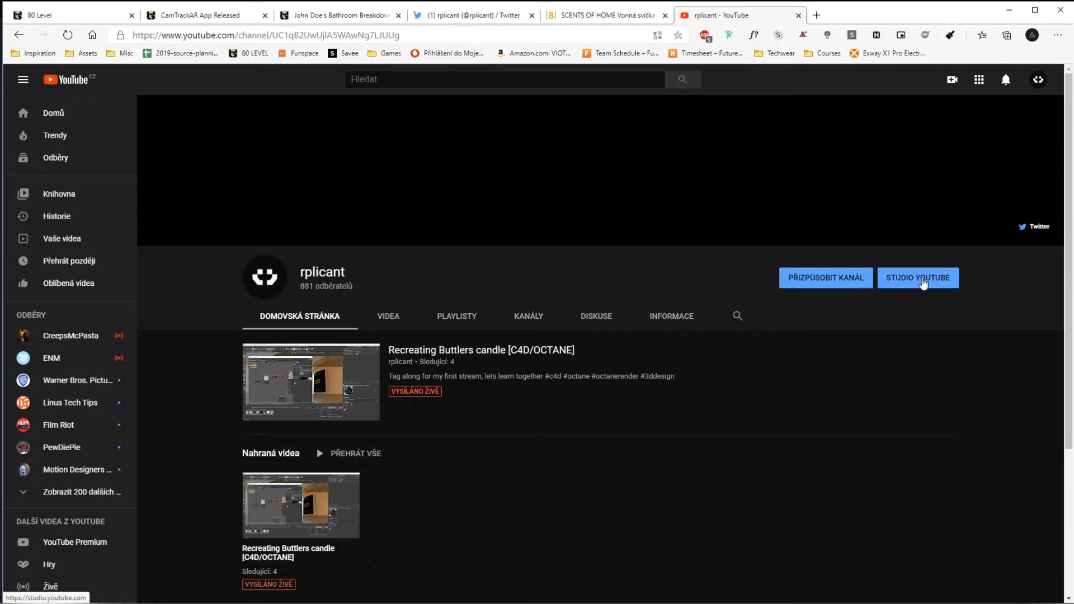
{"action": "left_click", "coordinate": [336, 386]}
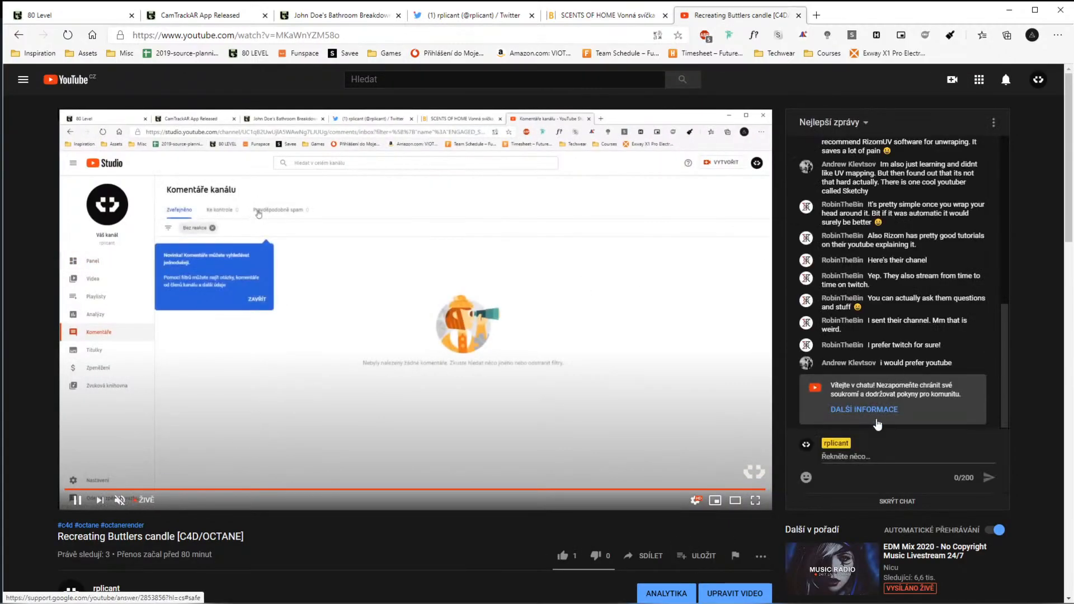
Read back through the stream's live chat and its options, close the stream and return to Cinema 4D
{"action": "left_click", "coordinate": [993, 122]}
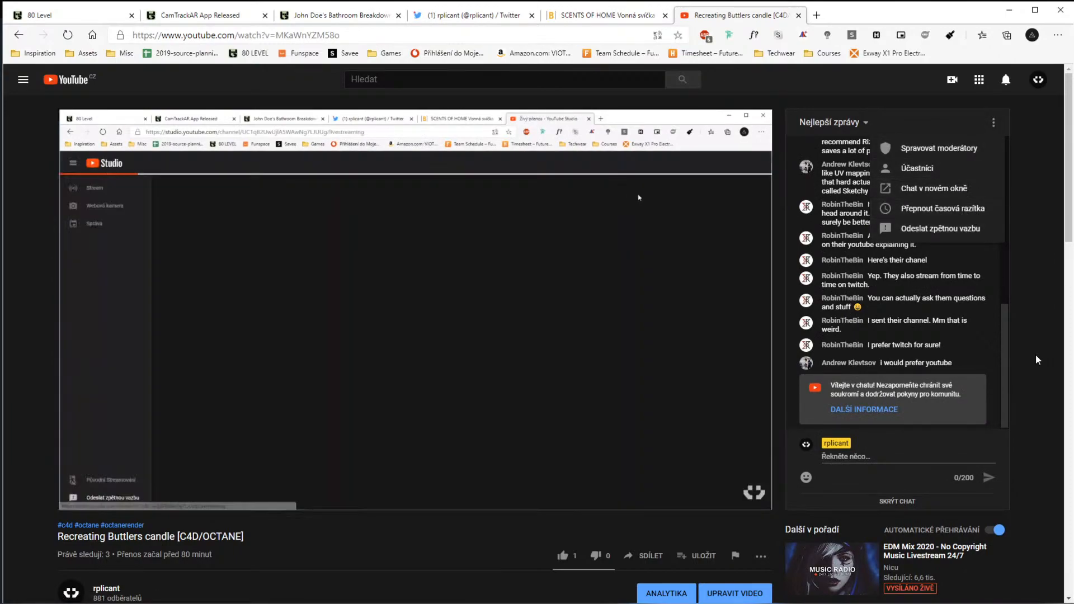
{"action": "left_click", "coordinate": [1035, 356]}
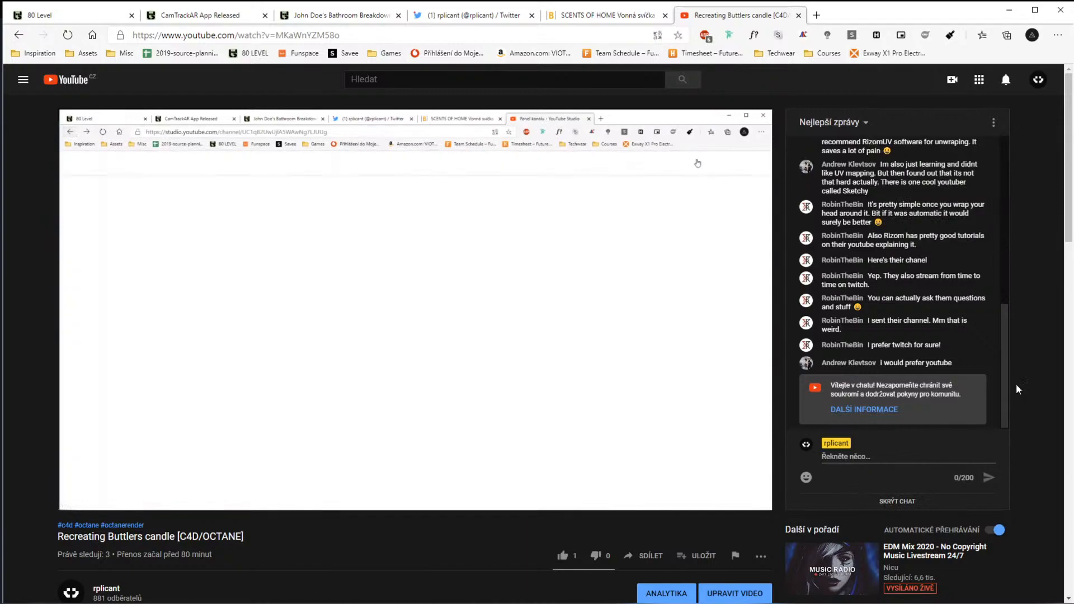
{"action": "scroll", "coordinate": [967, 332], "scroll_direction": "up", "scroll_amount": 1}
{"action": "scroll", "coordinate": [966, 327], "scroll_direction": "up", "scroll_amount": 3}
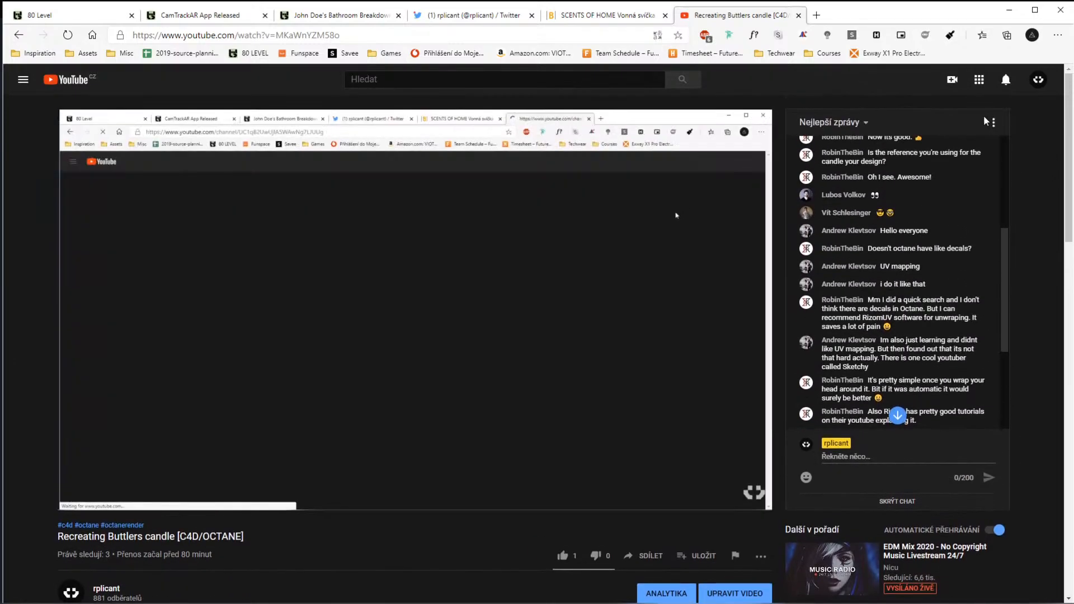
{"action": "left_click", "coordinate": [991, 122]}
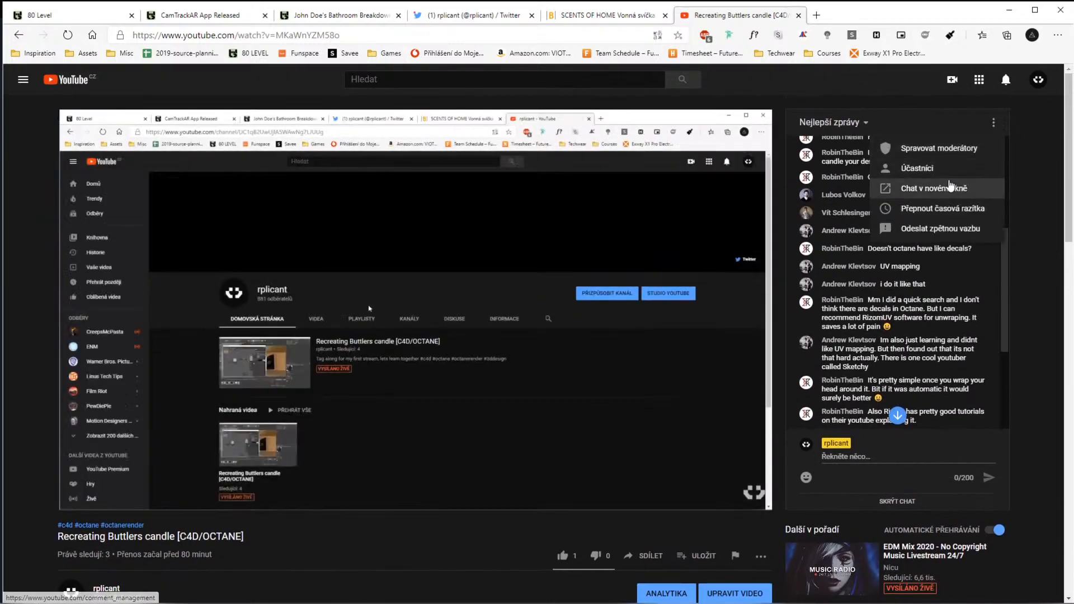
{"action": "left_click", "coordinate": [799, 15]}
{"action": "left_click", "coordinate": [1010, 10]}
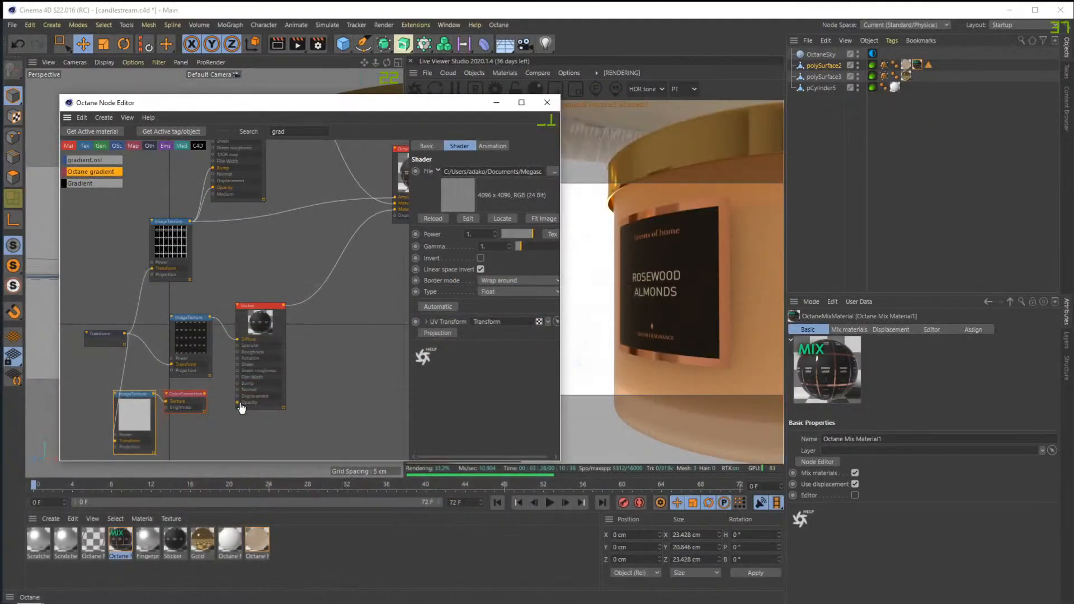
Feed the pasted ColorCorrection into the Sticker material's roughness through an Octane gradient, with the black knot moved towards the middle
{"action": "scroll", "coordinate": [241, 408], "scroll_direction": "up", "scroll_amount": 1}
{"action": "left_click_drag", "start_coordinate": [226, 387], "coordinate": [265, 339]}
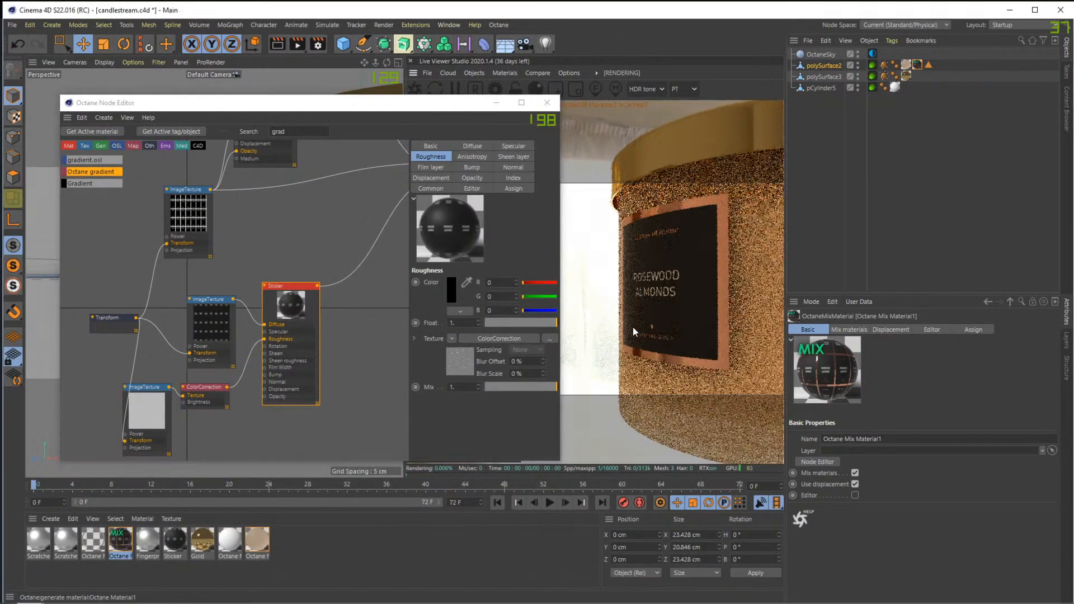
{"action": "left_click_drag", "start_coordinate": [306, 296], "coordinate": [407, 281]}
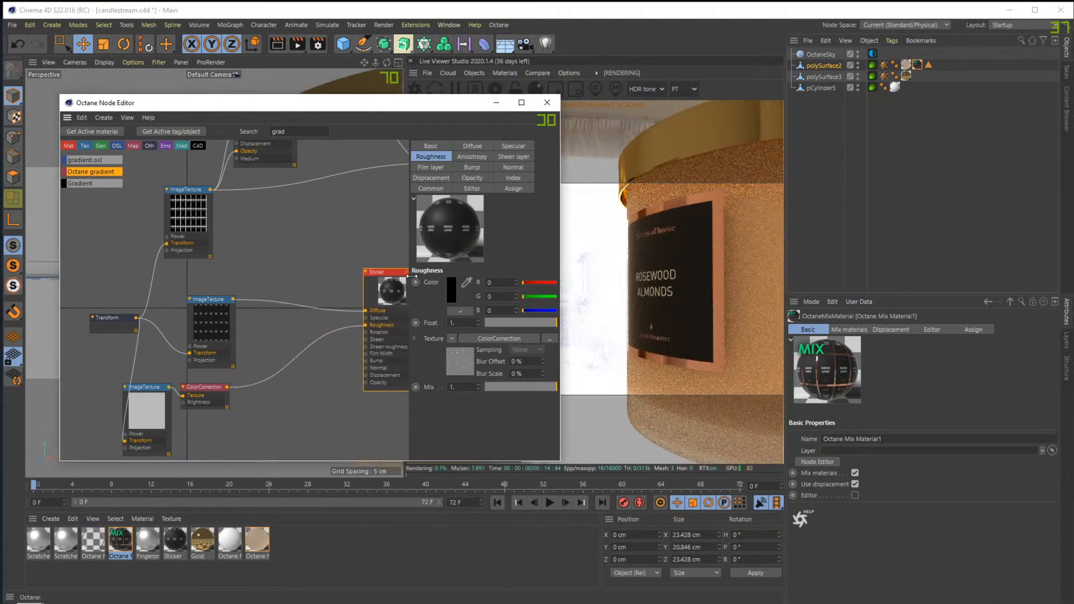
{"action": "left_click_drag", "start_coordinate": [281, 320], "coordinate": [291, 365]}
{"action": "left_click_drag", "start_coordinate": [469, 285], "coordinate": [506, 287]}
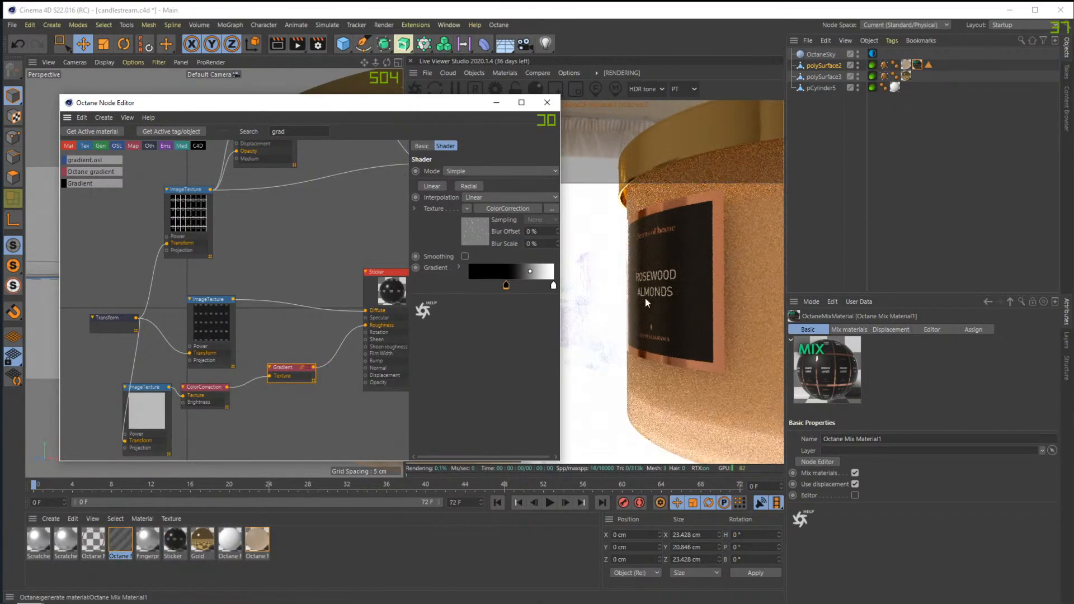
Move the node editor away from the viewport and inspect the sticker's scratched roughness up close in the live render
{"action": "left_click_drag", "start_coordinate": [425, 103], "coordinate": [84, 115]}
{"action": "scroll", "coordinate": [308, 249], "scroll_direction": "up", "scroll_amount": 2}
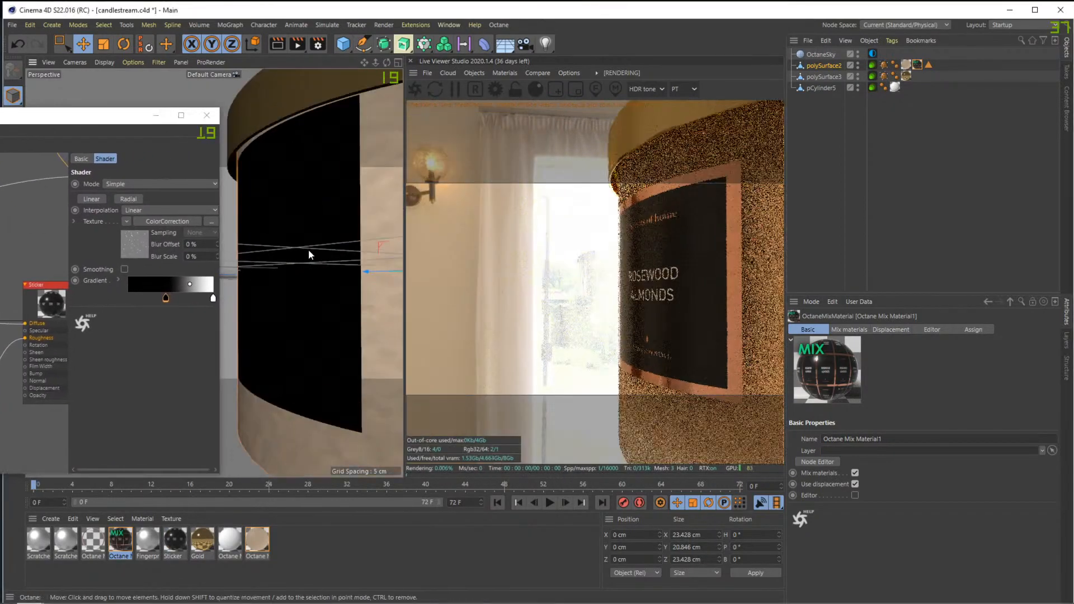
{"action": "scroll", "coordinate": [314, 255], "scroll_direction": "up", "scroll_amount": 2}
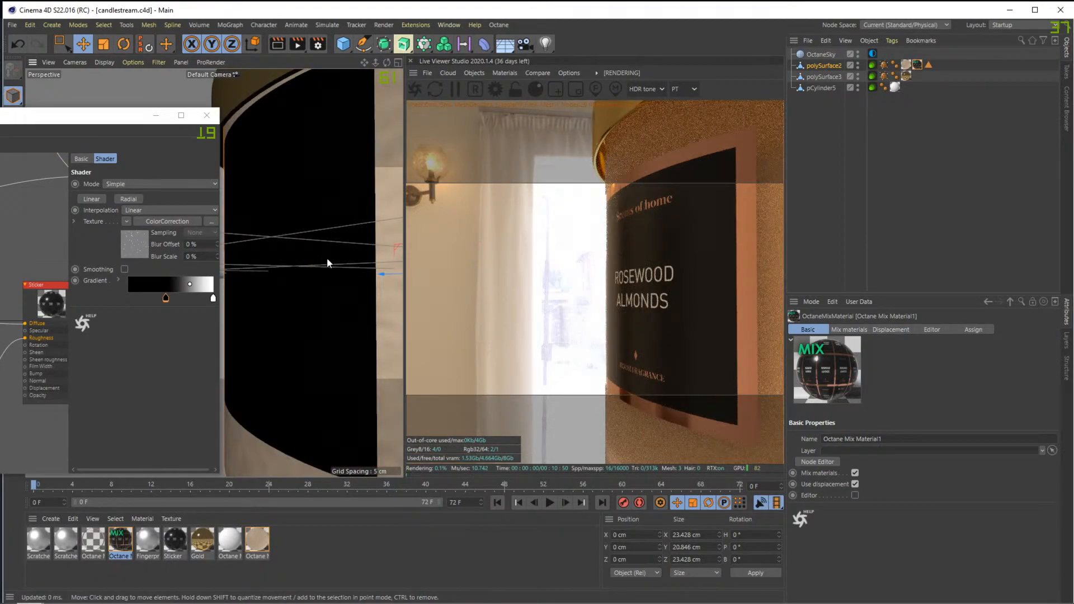
Limit the live render to a film region around the Rosewood Almonds label
{"action": "left_click", "coordinate": [575, 89]}
{"action": "left_click_drag", "start_coordinate": [586, 152], "coordinate": [743, 400]}
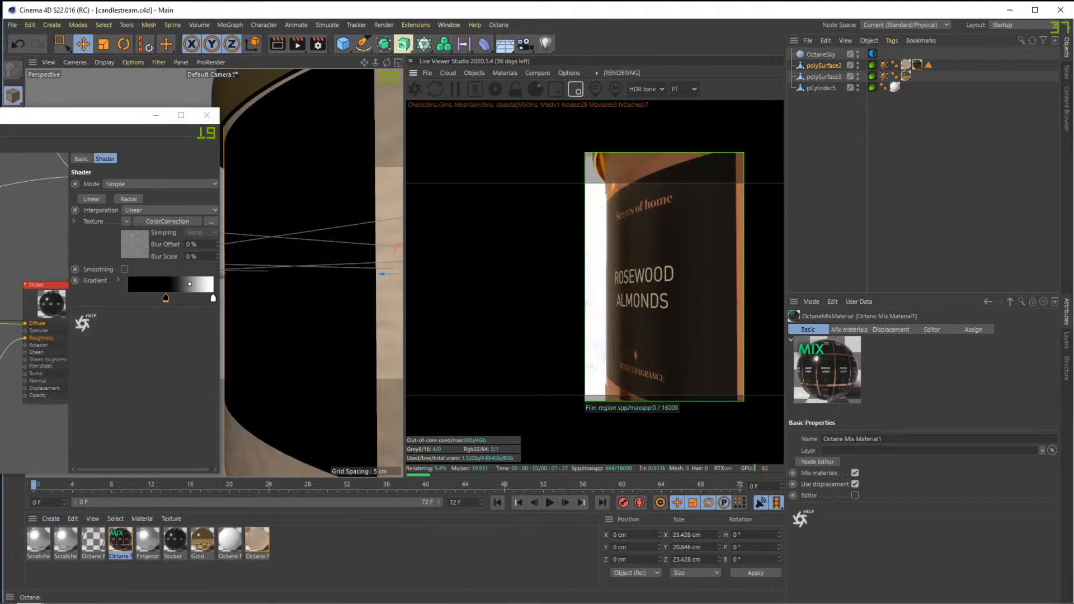
{"action": "left_click_drag", "start_coordinate": [305, 308], "coordinate": [318, 308], "text": "alt"}
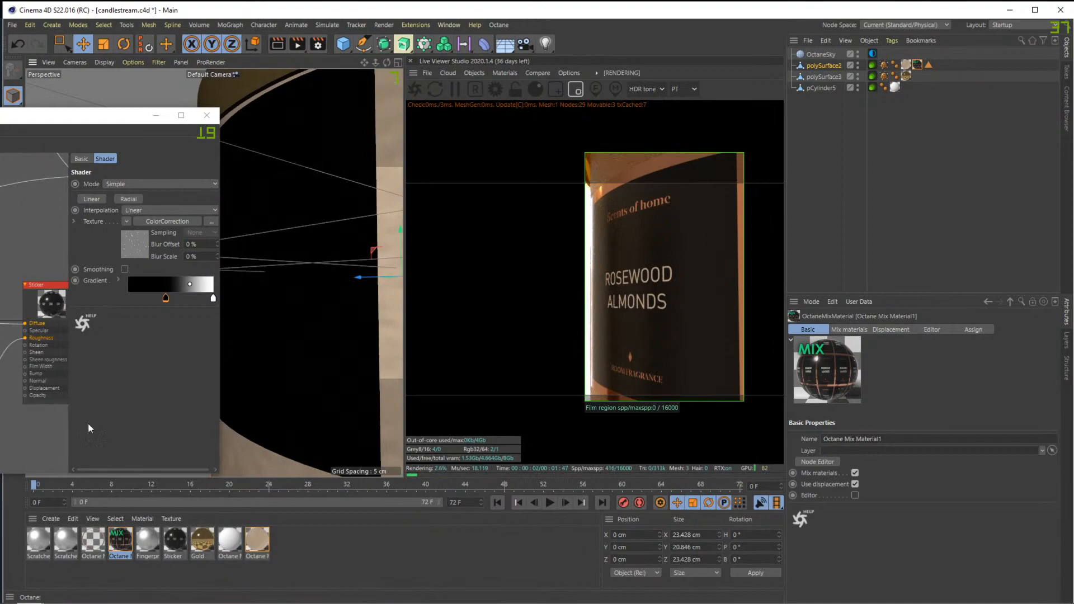
Copy the ImageTexture and ColorCorrection nodes from the Fingerprints material into the label's Octane Mix Material graph, below the scratch texture nodes
{"action": "left_click", "coordinate": [36, 538]}
{"action": "left_click", "coordinate": [64, 538]}
{"action": "left_click", "coordinate": [152, 541]}
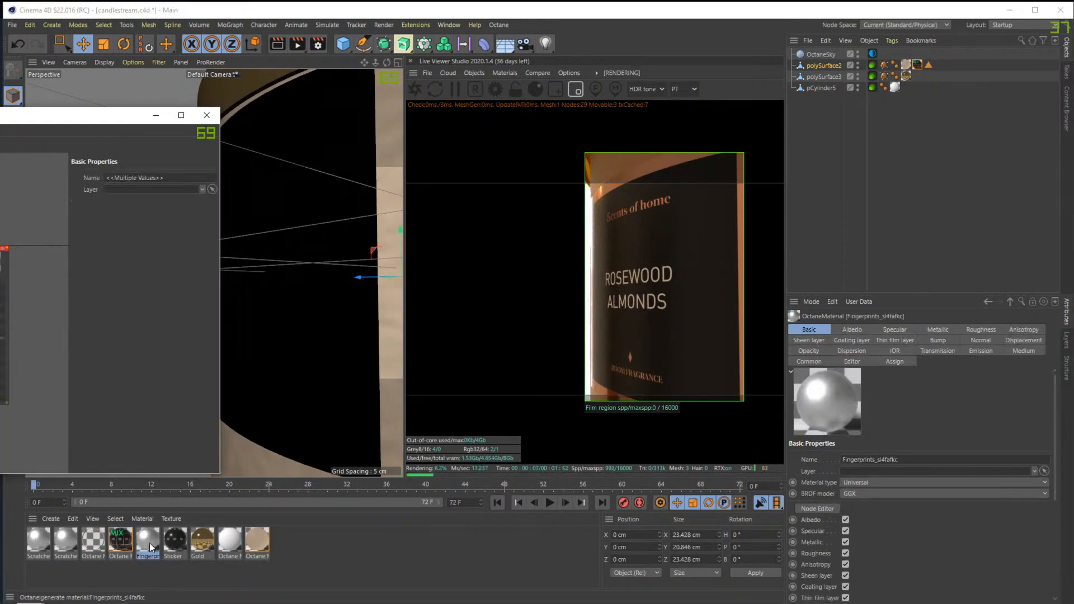
{"action": "left_click", "coordinate": [124, 543]}
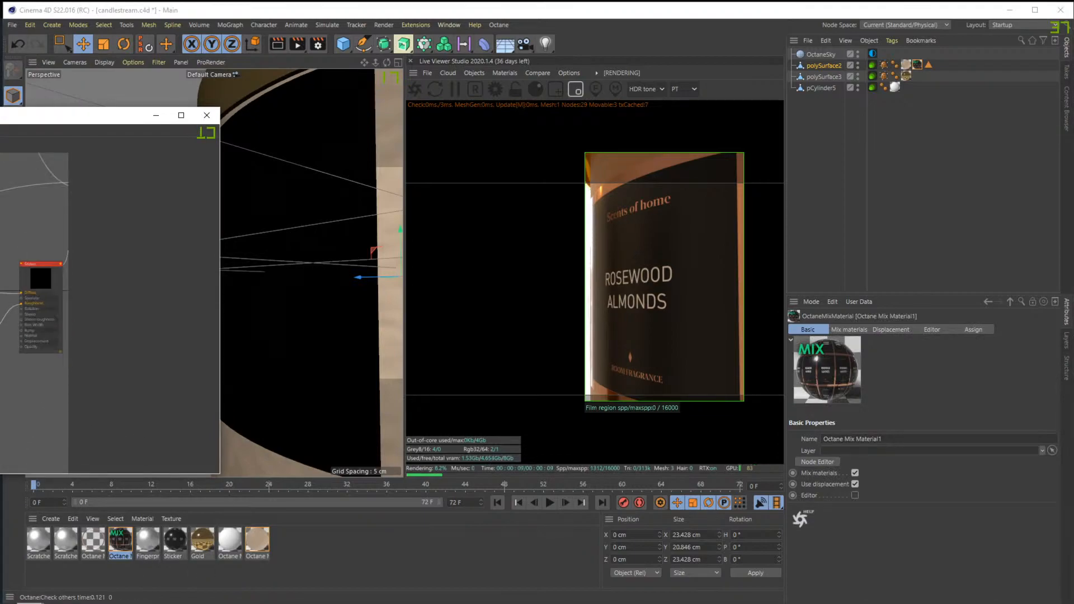
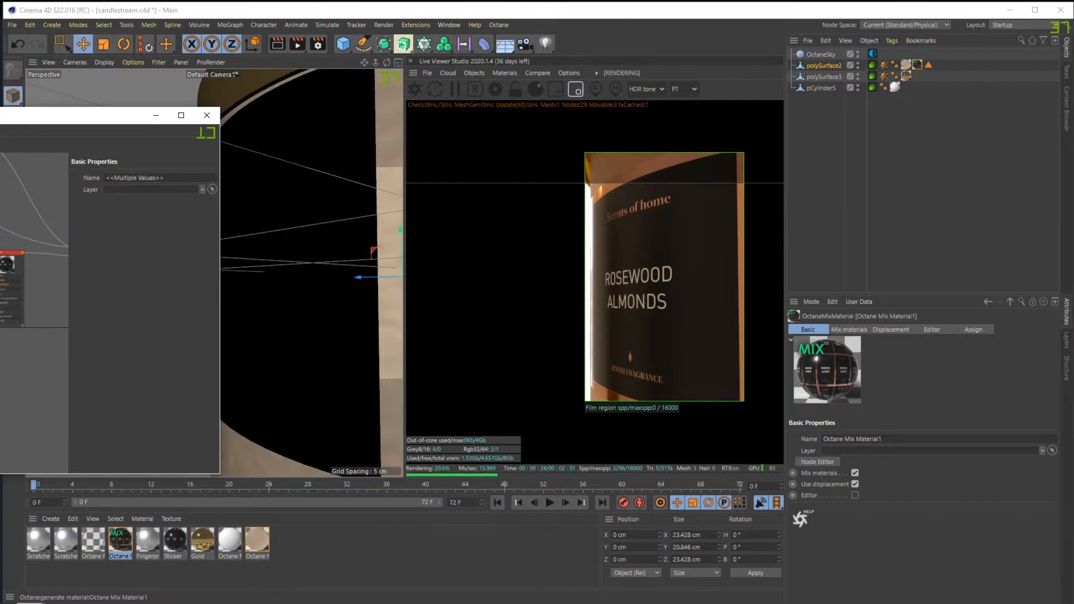
{"action": "left_click_drag", "start_coordinate": [71, 125], "coordinate": [393, 110]}
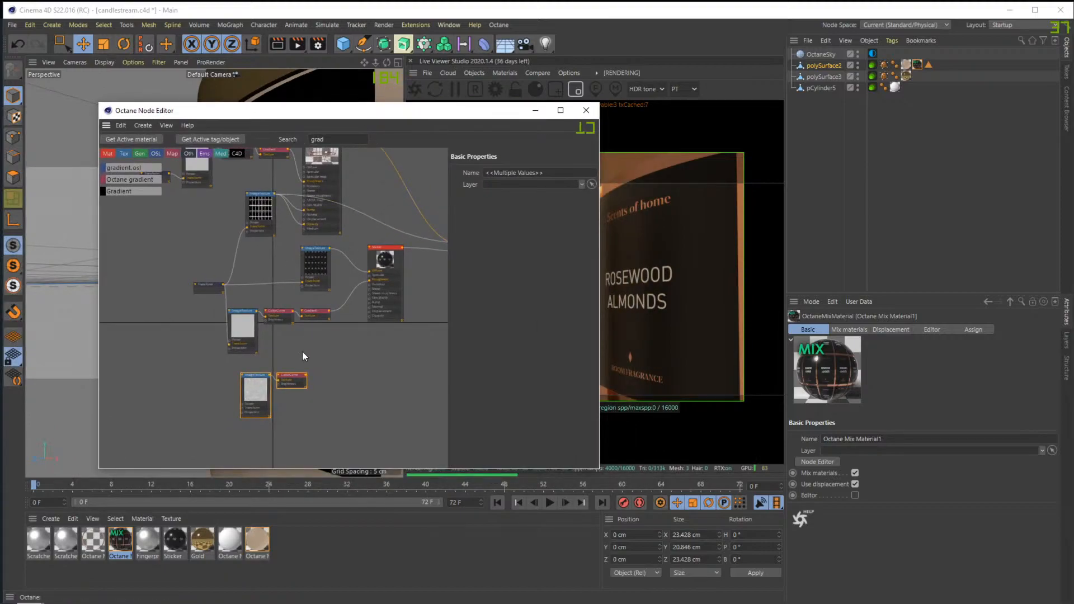
{"action": "right_click", "coordinate": [360, 339]}
{"action": "left_click", "coordinate": [338, 344]}
{"action": "scroll", "coordinate": [341, 345], "scroll_direction": "up", "scroll_amount": 2}
{"action": "middle_click_drag", "start_coordinate": [342, 340], "coordinate": [319, 335]}
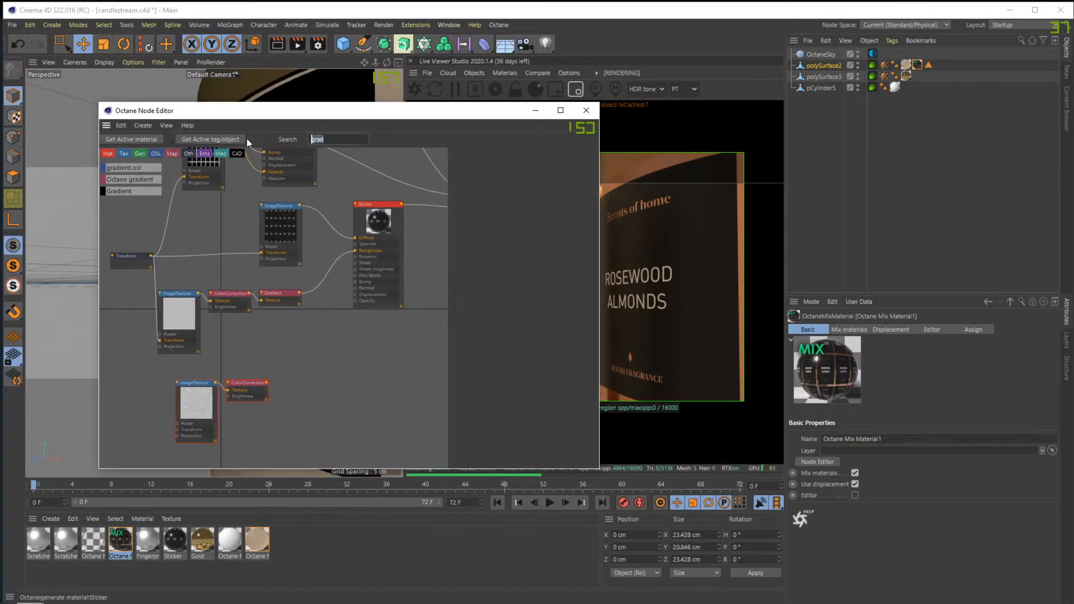
{"action": "type", "text": "mix"}
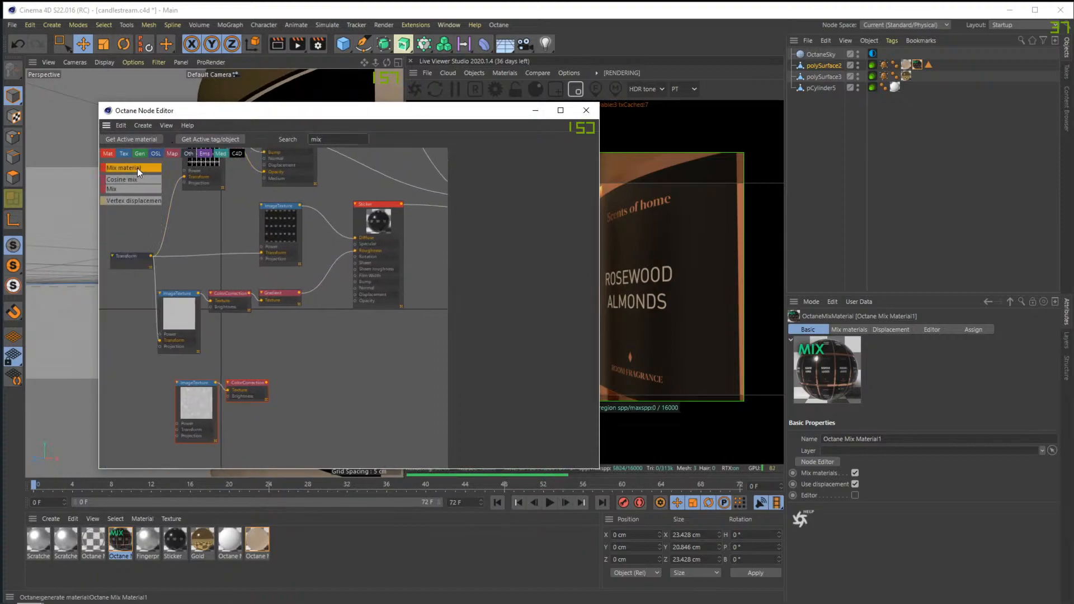
{"action": "left_click_drag", "start_coordinate": [320, 350], "coordinate": [320, 347]}
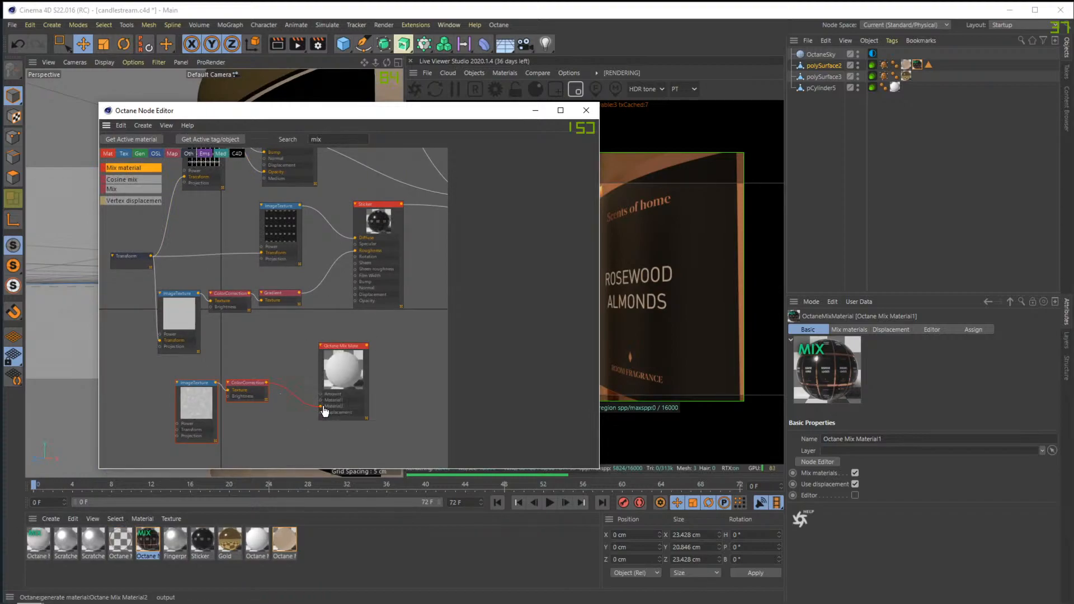
{"action": "left_click_drag", "start_coordinate": [317, 408], "coordinate": [267, 385]}
{"action": "left_click", "coordinate": [297, 337]}
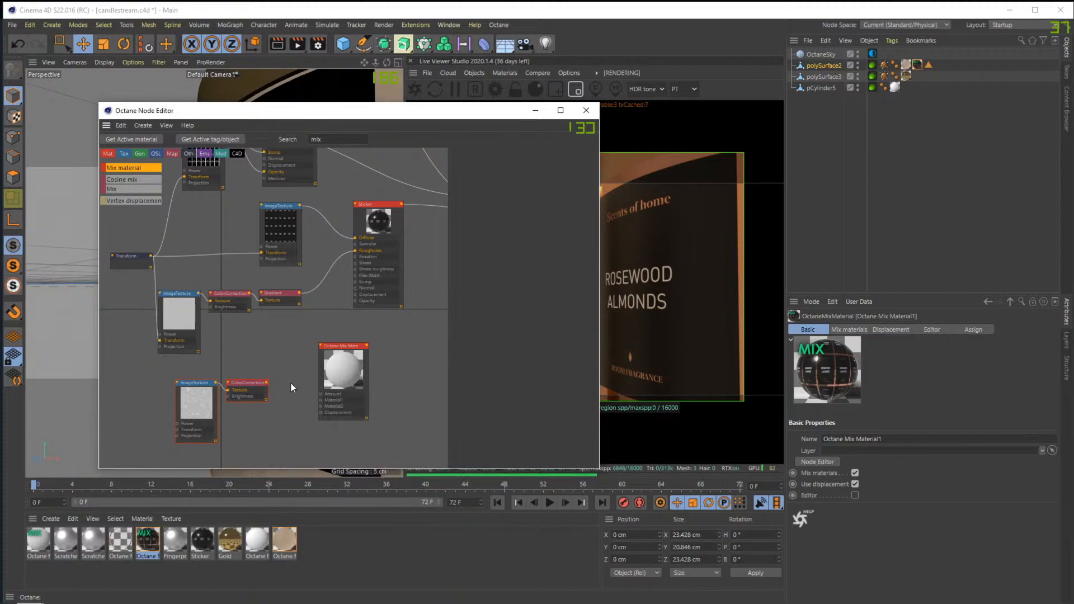
{"action": "left_click", "coordinate": [367, 364]}
{"action": "left_click_drag", "start_coordinate": [513, 112], "coordinate": [464, 108]}
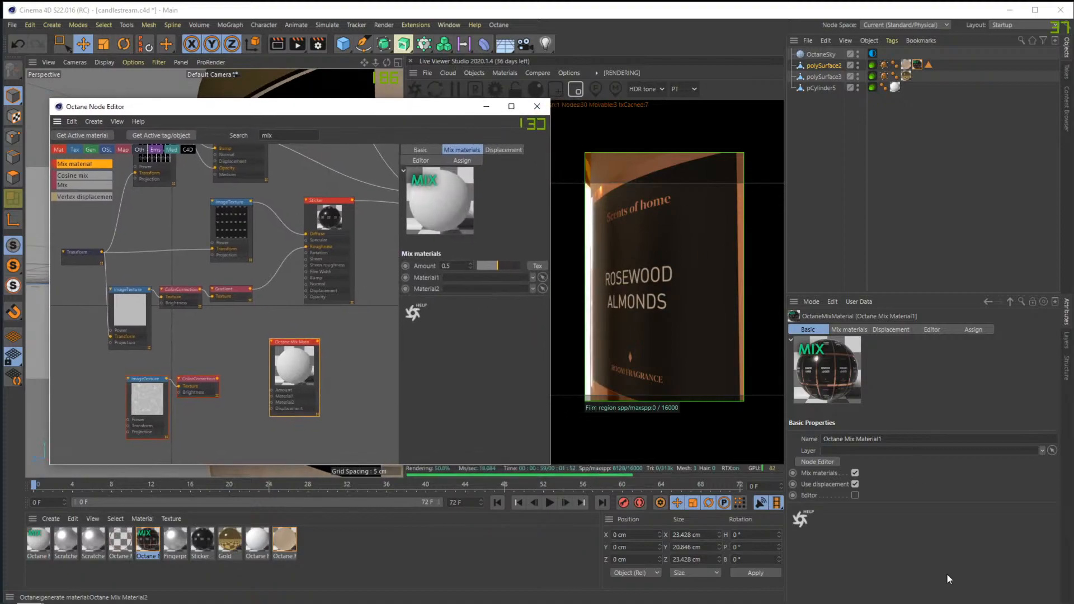
{"action": "left_click_drag", "start_coordinate": [308, 370], "coordinate": [300, 367]}
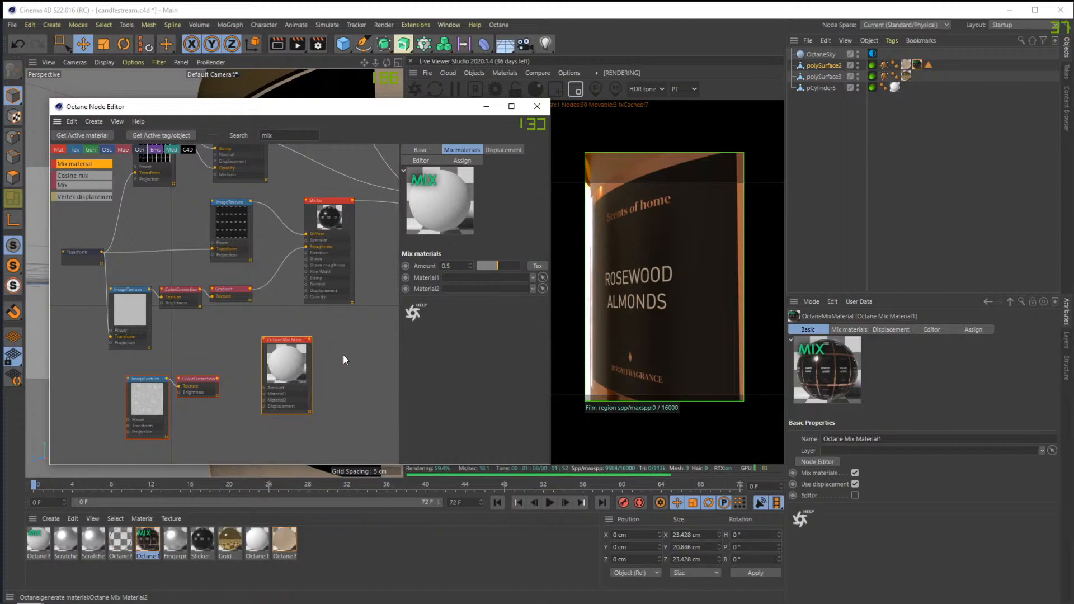
{"action": "left_click_drag", "start_coordinate": [285, 364], "coordinate": [279, 359]}
{"action": "left_click_drag", "start_coordinate": [332, 219], "coordinate": [361, 232]}
{"action": "left_click", "coordinate": [360, 232]}
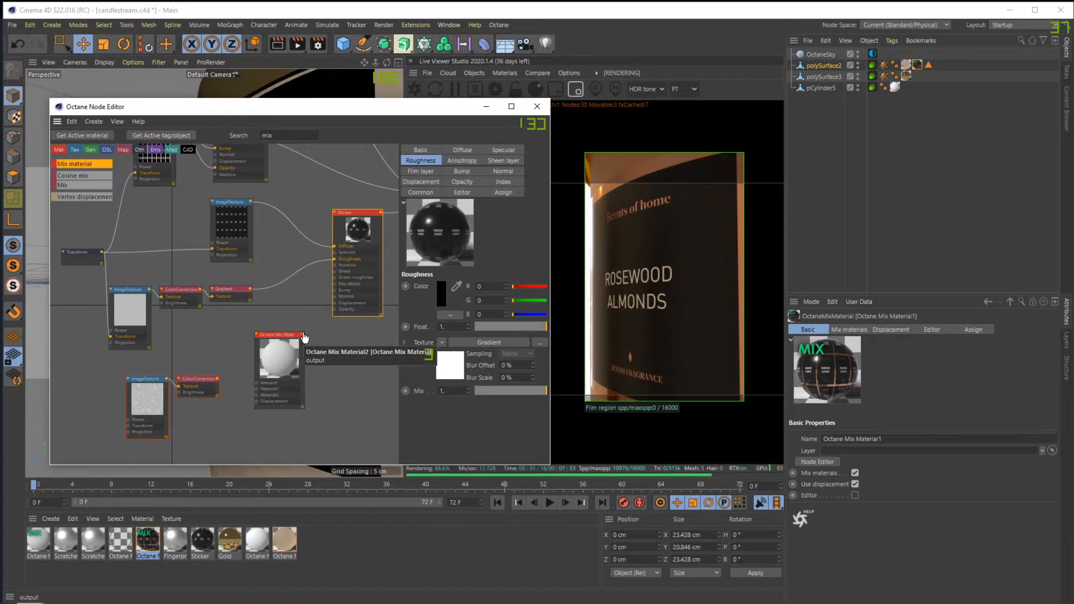
{"action": "left_click_drag", "start_coordinate": [303, 335], "coordinate": [307, 334]}
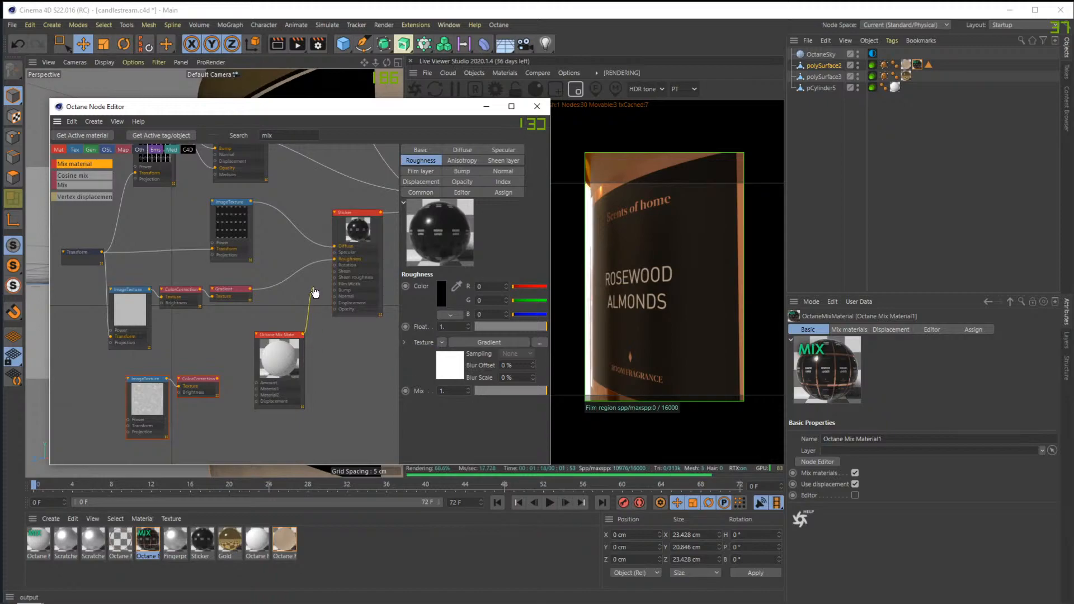
{"action": "left_click_drag", "start_coordinate": [315, 292], "coordinate": [346, 257]}
{"action": "left_click", "coordinate": [293, 321]}
{"action": "left_click", "coordinate": [299, 368]}
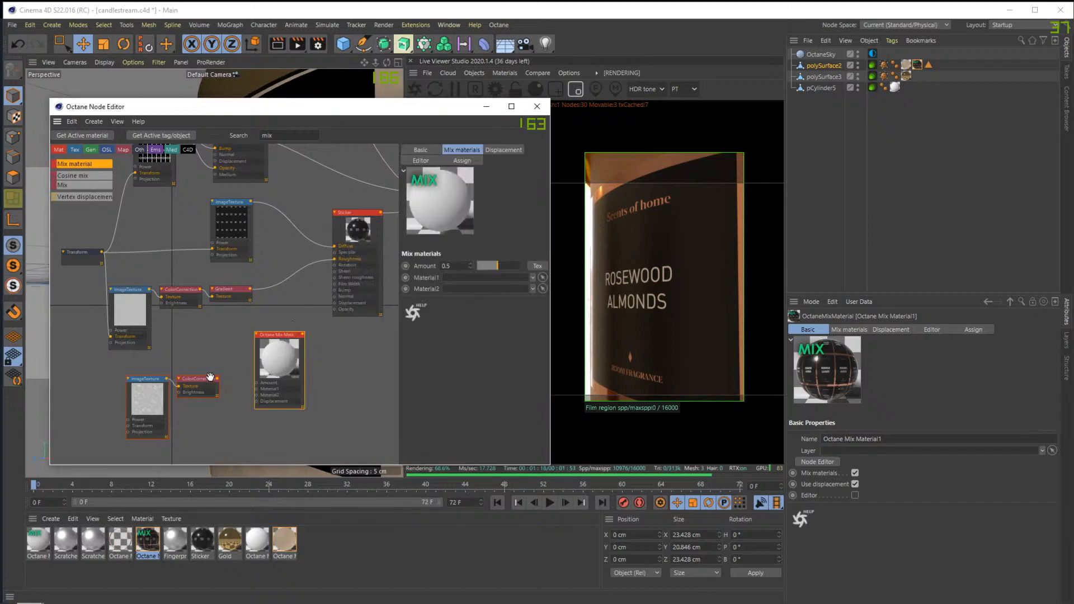
{"action": "mouse_move", "coordinate": [285, 365]}
{"action": "left_mouse_down"}
{"action": "mouse_move", "coordinate": [290, 344]}
{"action": "mouse_move", "coordinate": [299, 350]}
{"action": "left_mouse_up"}
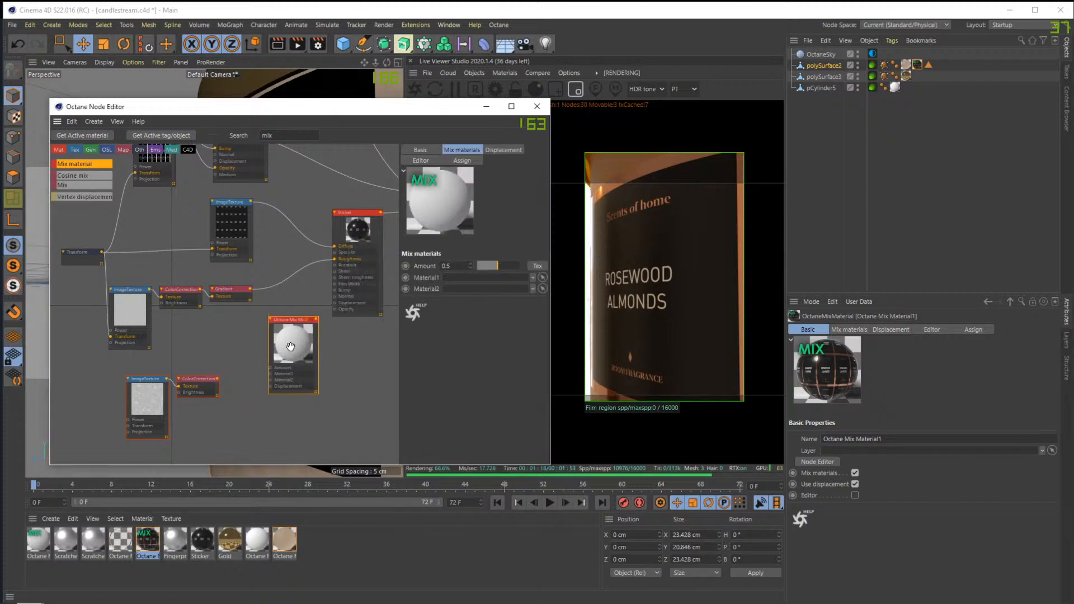
{"action": "key", "text": "Delete"}
Add a Mix texture node that combines the gradient with the fingerprint ColorCorrection and feed it into the Sticker's roughness
{"action": "left_click_drag", "start_coordinate": [70, 186], "coordinate": [273, 321]}
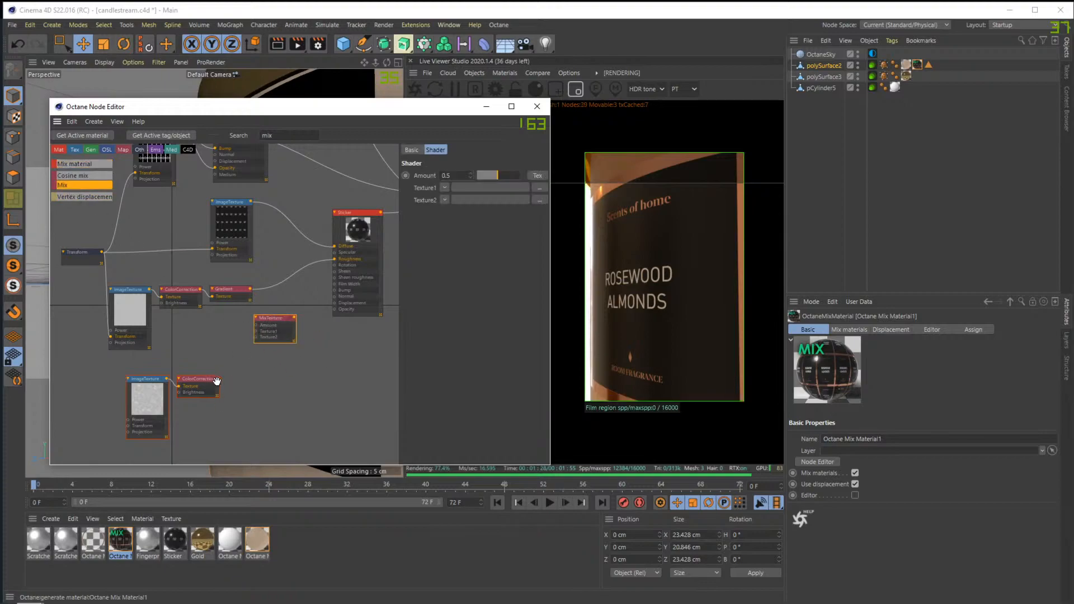
{"action": "left_click_drag", "start_coordinate": [217, 380], "coordinate": [277, 315]}
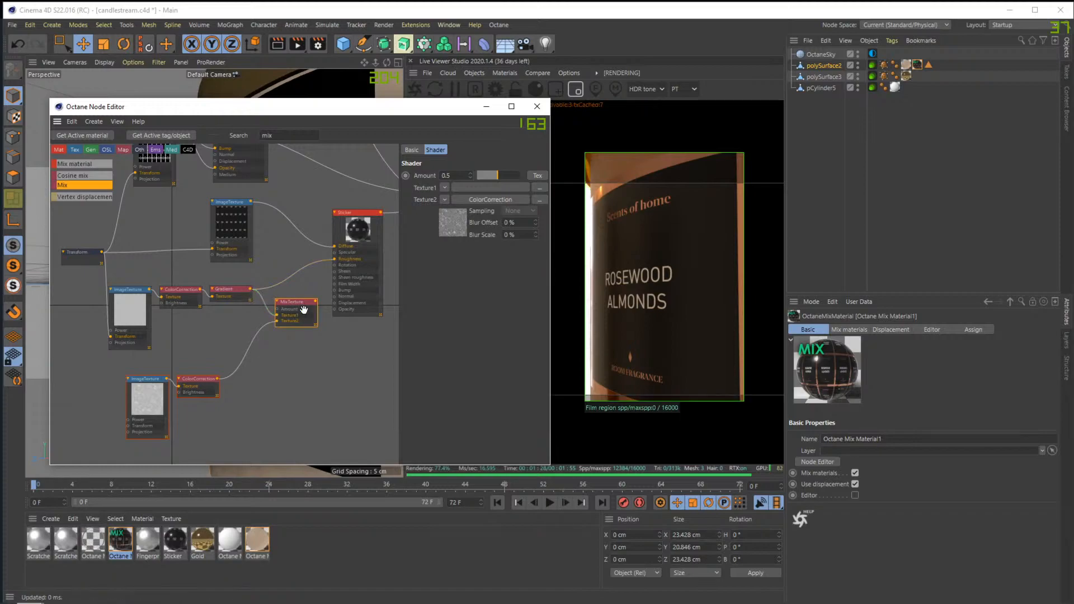
{"action": "left_click", "coordinate": [317, 305]}
{"action": "left_click_drag", "start_coordinate": [336, 264], "coordinate": [335, 260]}
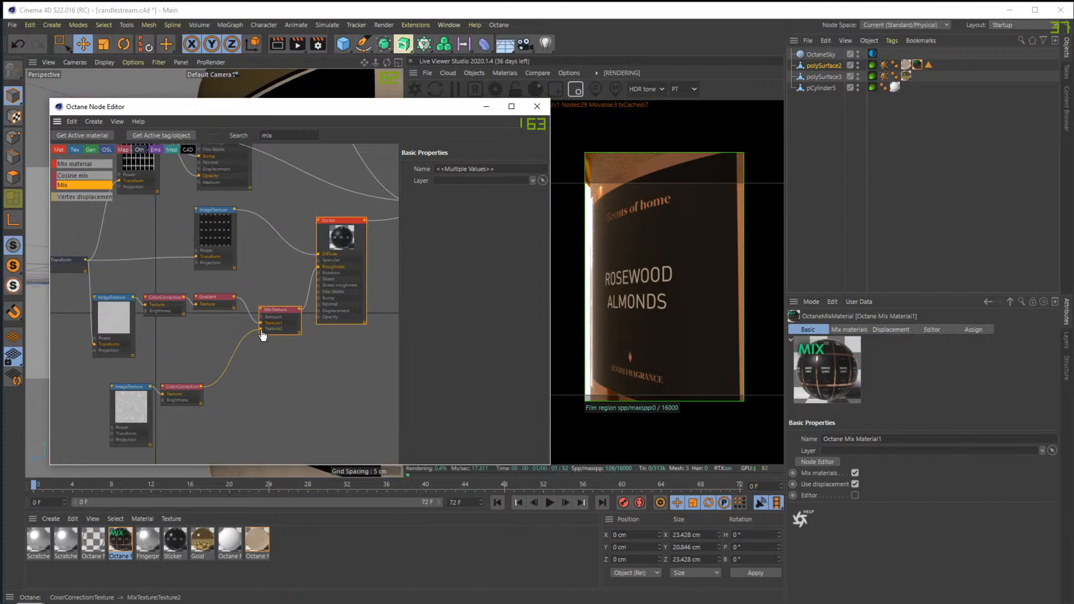
Delete the gradient in front of the MixTexture so the scratch ColorCorrection feeds it directly, and move the MixTexture closer
{"action": "left_click", "coordinate": [213, 299]}
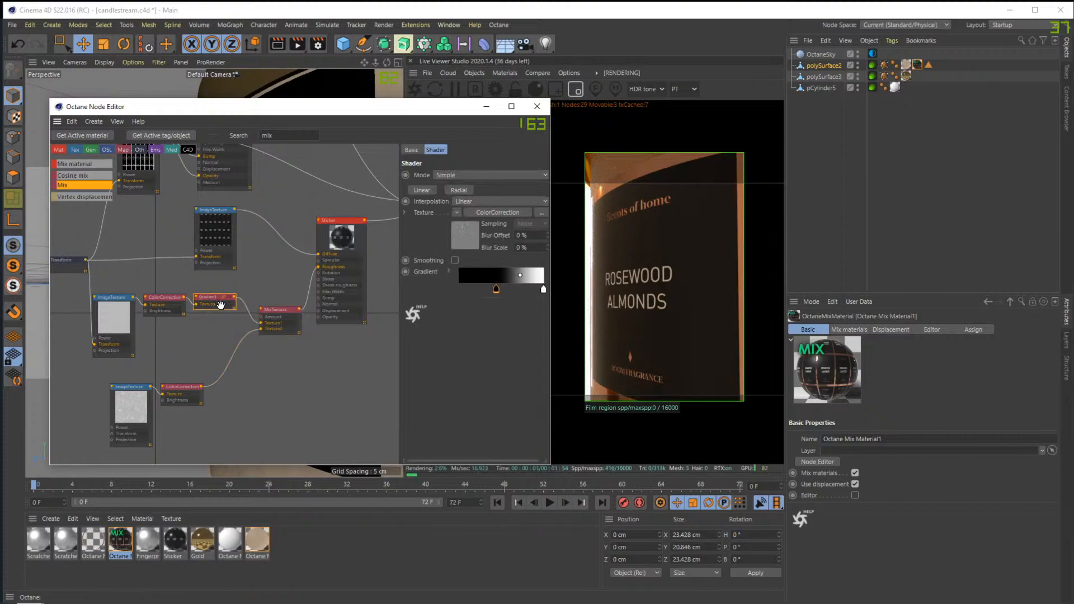
{"action": "key", "text": "Delete"}
{"action": "left_click_drag", "start_coordinate": [278, 311], "coordinate": [234, 313]}
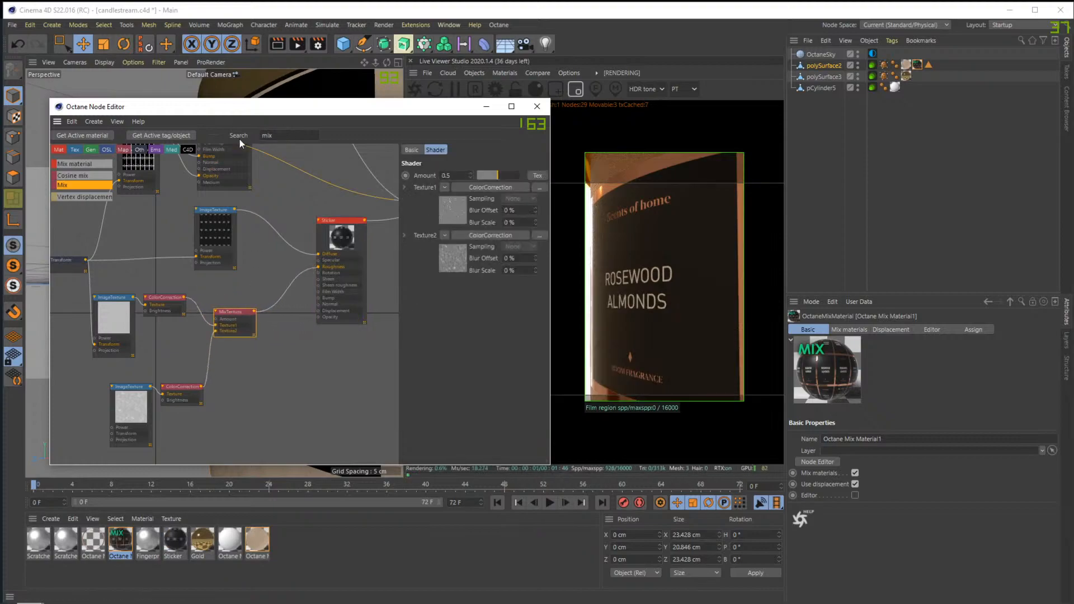
Insert an Octane gradient between the MixTexture and the Sticker's roughness, with the black knot moved to about 47%
{"action": "left_click_drag", "start_coordinate": [286, 135], "coordinate": [207, 139]}
{"action": "type", "text": "grad"}
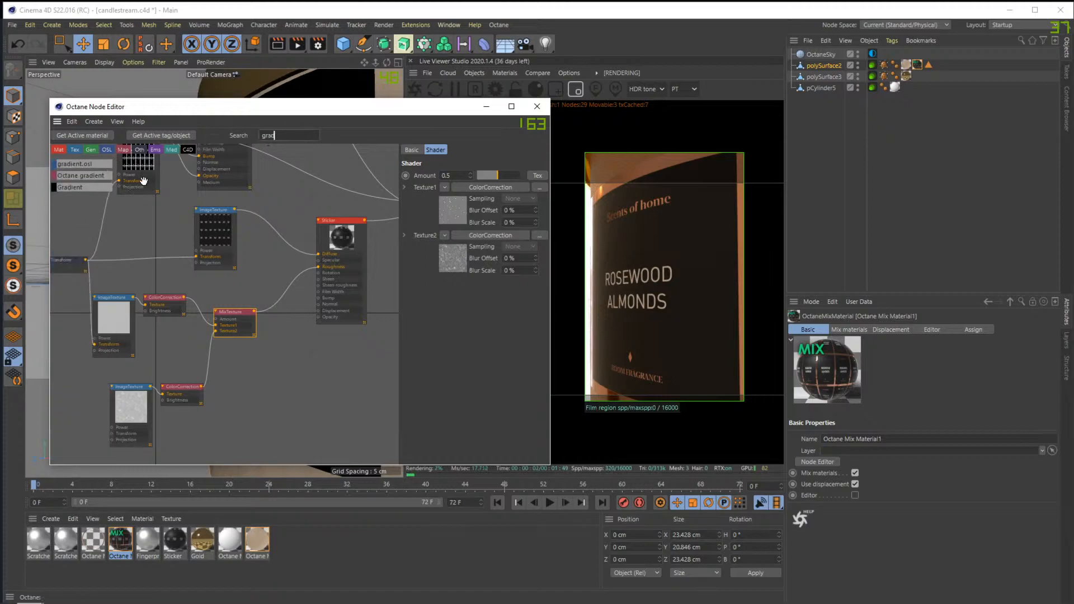
{"action": "left_click_drag", "start_coordinate": [96, 177], "coordinate": [287, 296]}
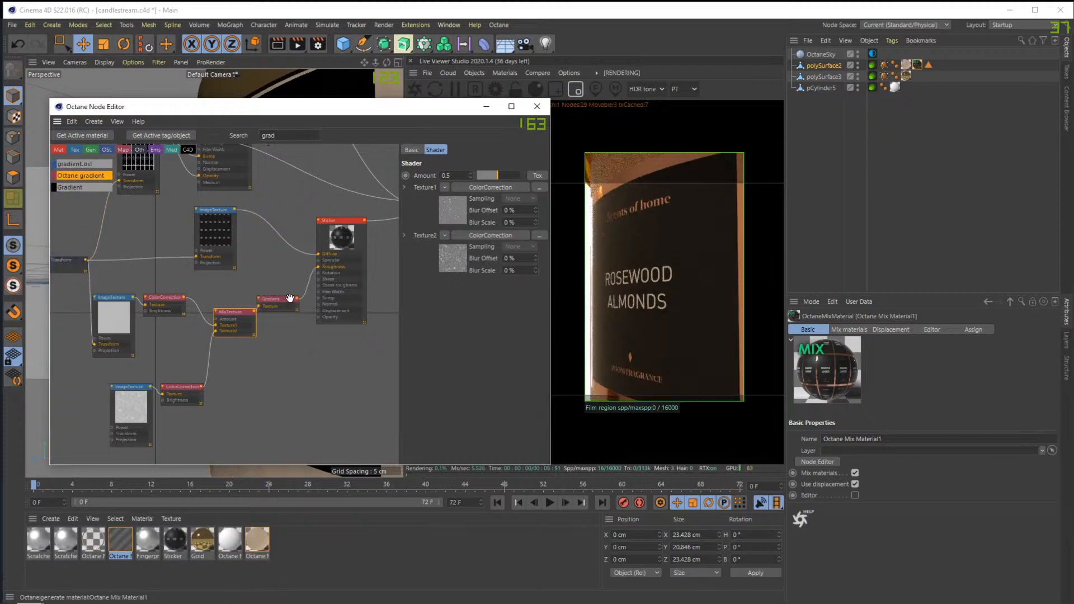
{"action": "left_click_drag", "start_coordinate": [459, 290], "coordinate": [499, 292]}
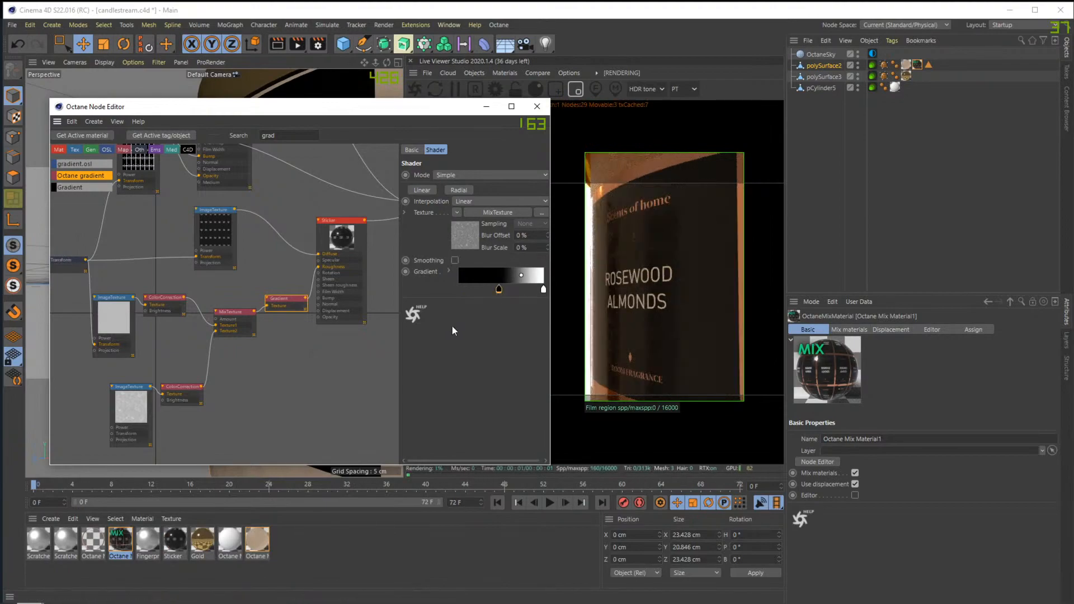
{"action": "left_click_drag", "start_coordinate": [499, 290], "coordinate": [503, 291]}
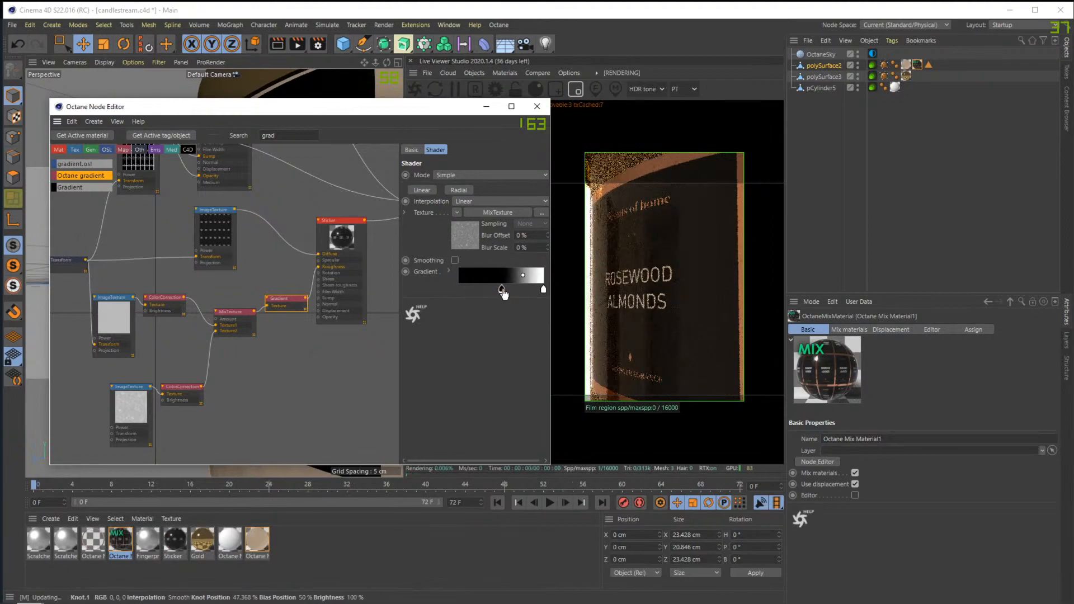
Connect the shared Transform node to the fingerprint ImageTexture's transform input and check the label from another angle in the live render
{"action": "left_click_drag", "start_coordinate": [86, 260], "coordinate": [113, 439]}
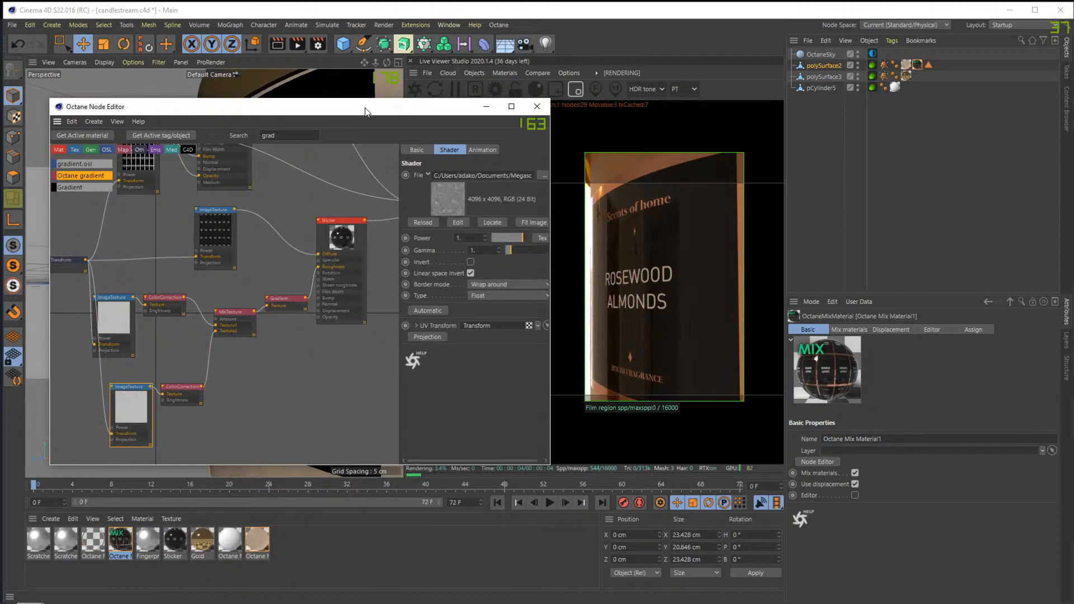
{"action": "left_click_drag", "start_coordinate": [364, 112], "coordinate": [375, 128]}
{"action": "left_click_drag", "start_coordinate": [446, 131], "coordinate": [348, 140]}
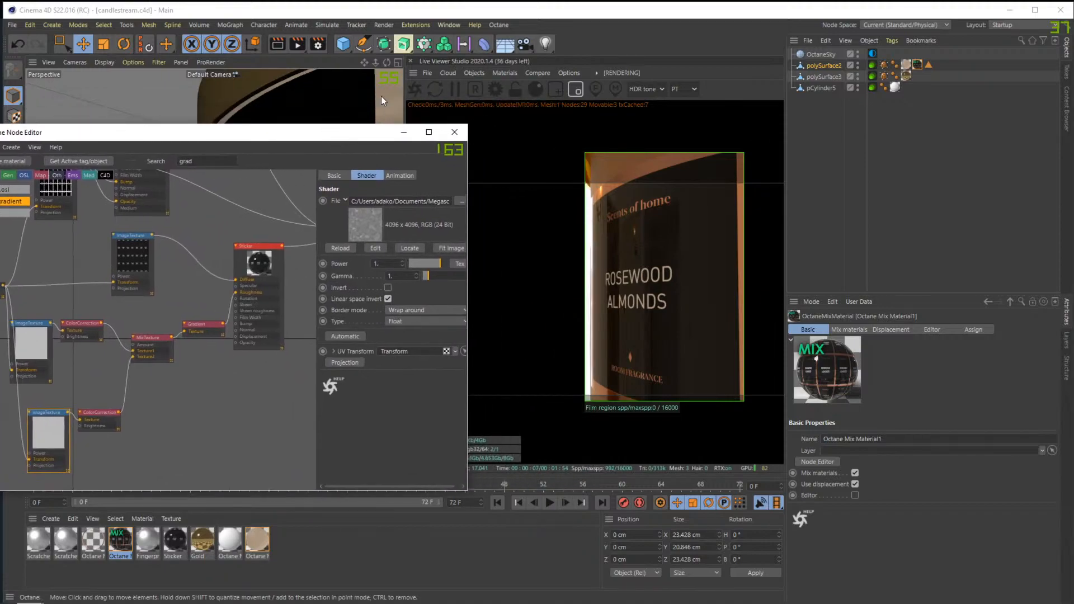
{"action": "left_click", "coordinate": [414, 89]}
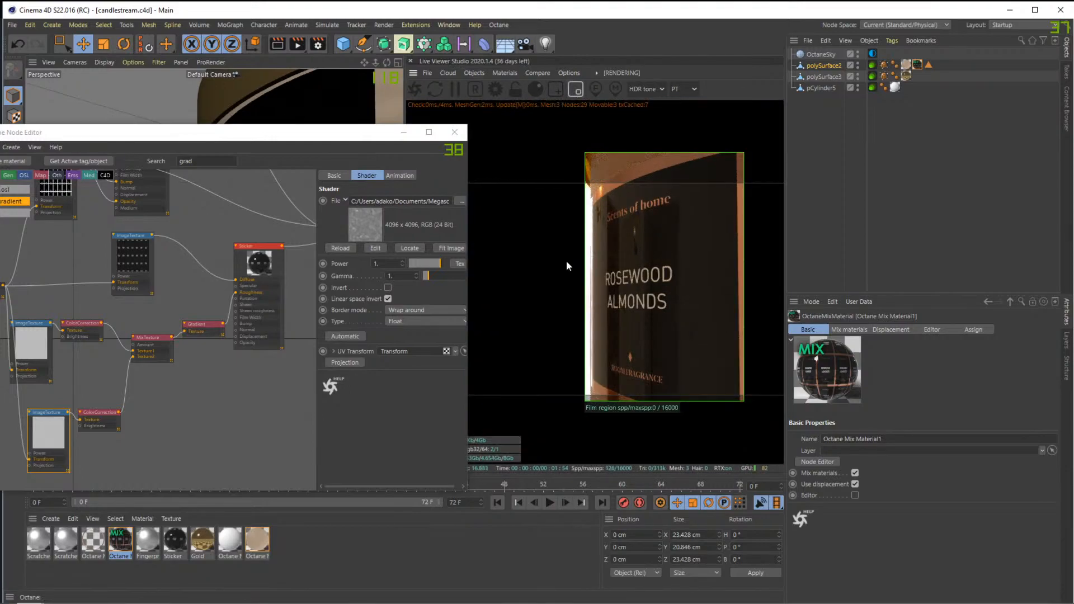
{"action": "left_click_drag", "start_coordinate": [598, 331], "coordinate": [578, 331]}
{"action": "left_click_drag", "start_coordinate": [686, 318], "coordinate": [666, 295]}
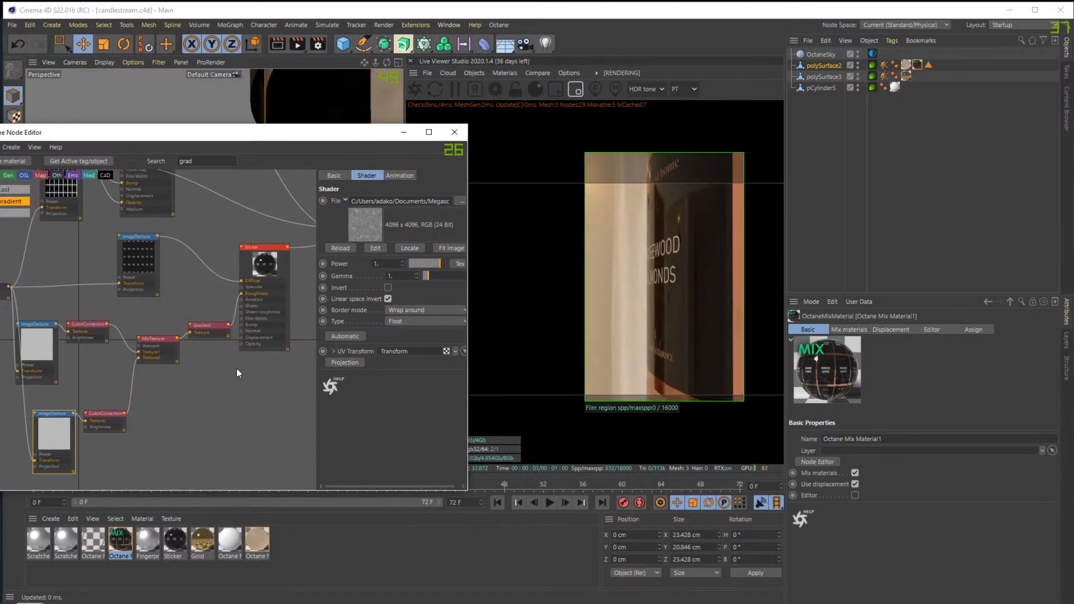
Move the black knot of the roughness gradient back to the start of the ramp
{"action": "left_click", "coordinate": [208, 329]}
{"action": "left_click", "coordinate": [415, 315]}
{"action": "left_click_drag", "start_coordinate": [619, 319], "coordinate": [630, 325]}
{"action": "left_click_drag", "start_coordinate": [414, 315], "coordinate": [408, 314]}
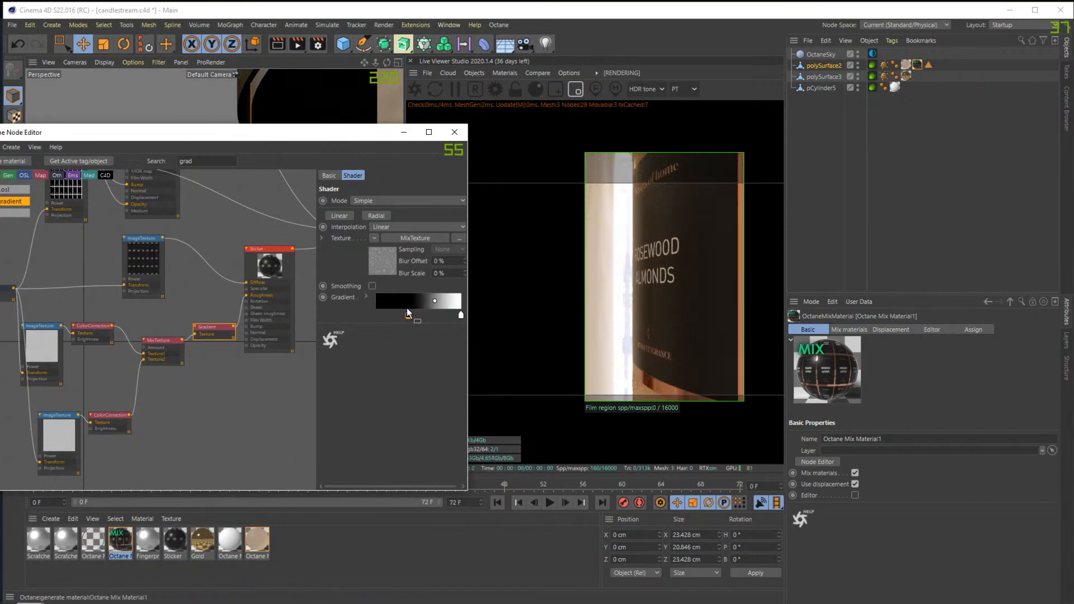
{"action": "left_click_drag", "start_coordinate": [408, 315], "coordinate": [344, 316]}
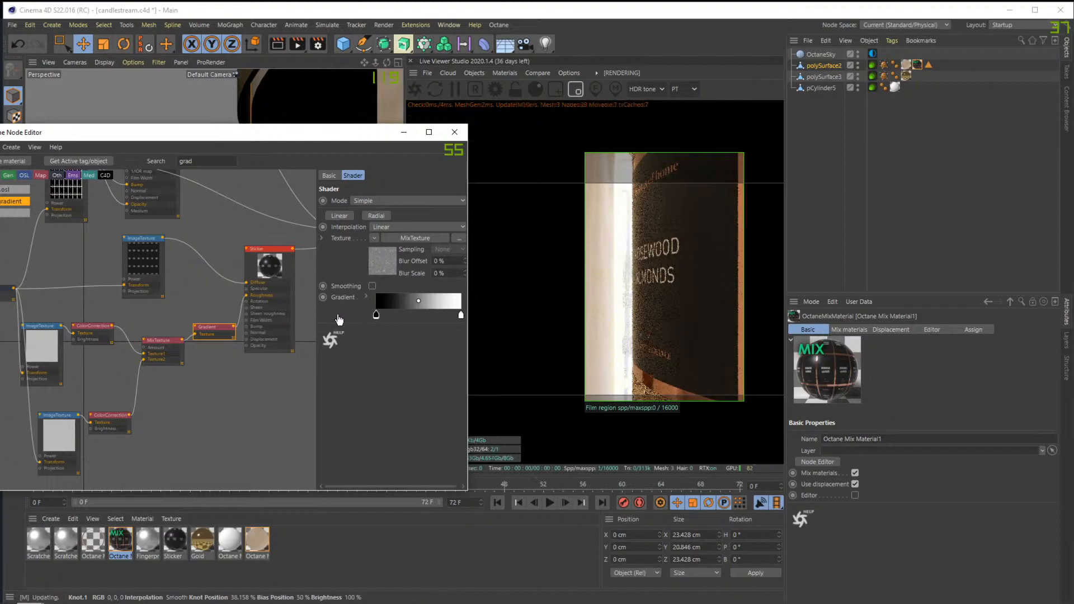
Enable Invert on both the scratch and fingerprint ImageTexture nodes together
{"action": "left_click_drag", "start_coordinate": [664, 334], "coordinate": [670, 312]}
{"action": "left_click", "coordinate": [58, 432]}
{"action": "left_click", "coordinate": [60, 332], "text": "shift"}
{"action": "left_click", "coordinate": [388, 288]}
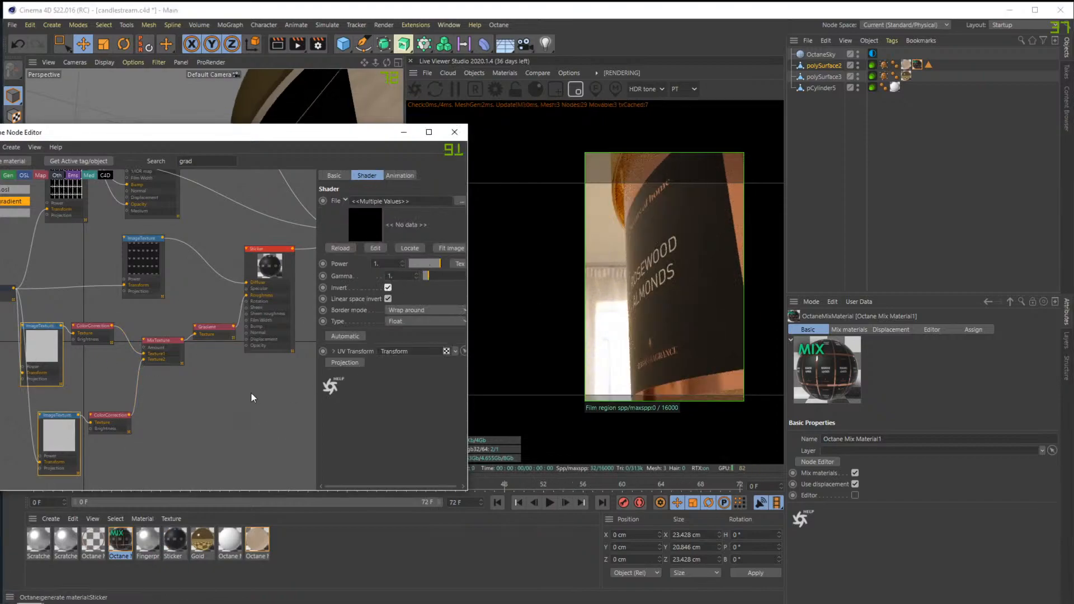
{"action": "left_click_drag", "start_coordinate": [610, 371], "coordinate": [667, 356]}
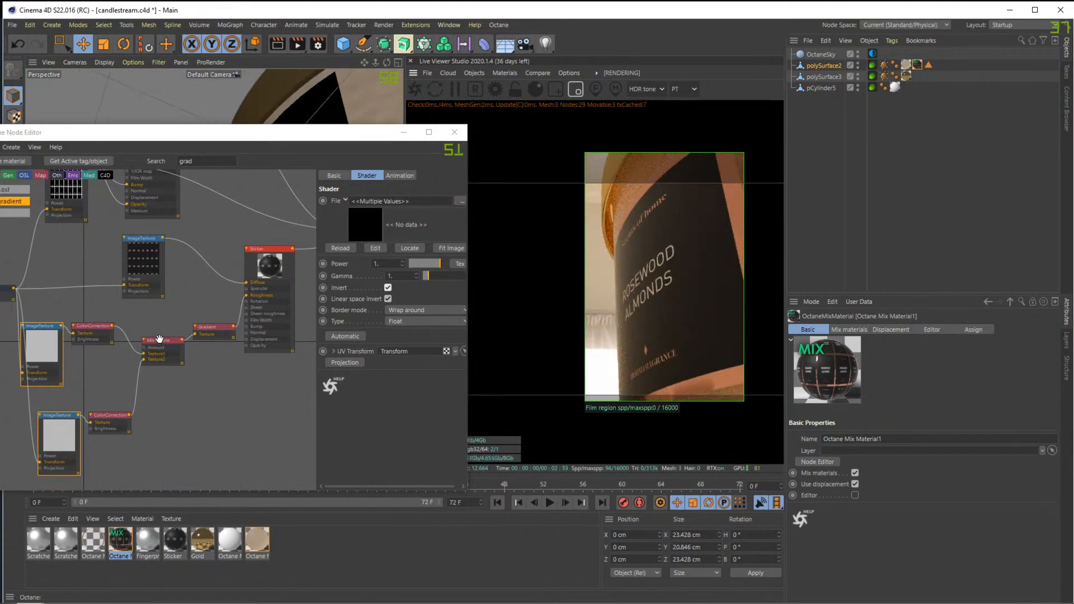
Move the roughness gradient's white knot close to the black knot at the start of the ramp
{"action": "left_click", "coordinate": [213, 327]}
{"action": "mouse_move", "coordinate": [376, 317]}
{"action": "left_mouse_down"}
{"action": "mouse_move", "coordinate": [437, 320]}
{"action": "mouse_move", "coordinate": [376, 319]}
{"action": "left_mouse_up"}
{"action": "left_click_drag", "start_coordinate": [462, 318], "coordinate": [394, 316]}
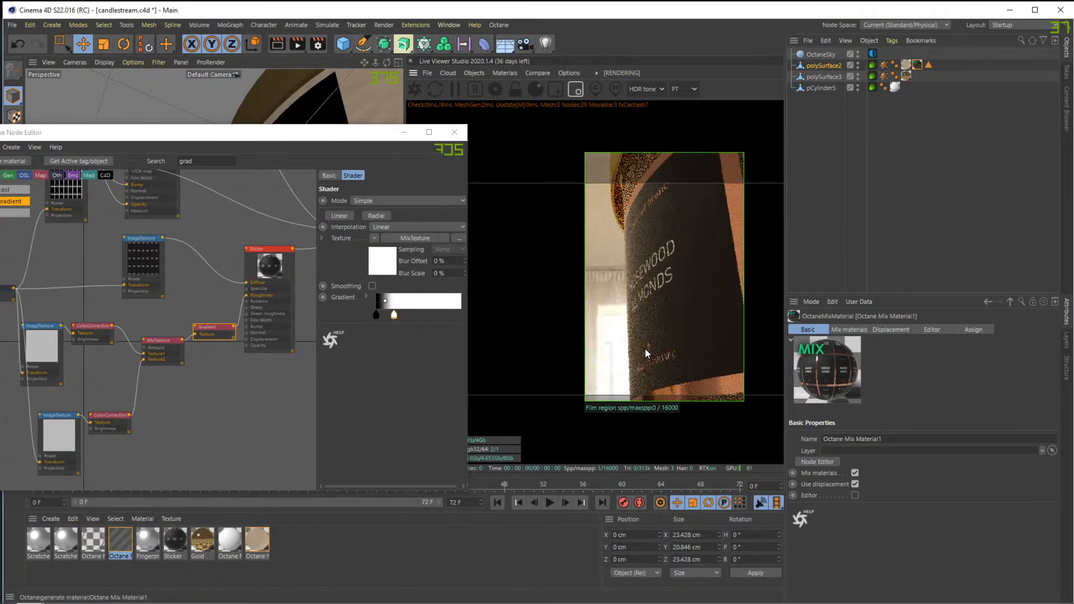
{"action": "left_click", "coordinate": [41, 347]}
{"action": "left_click", "coordinate": [218, 326]}
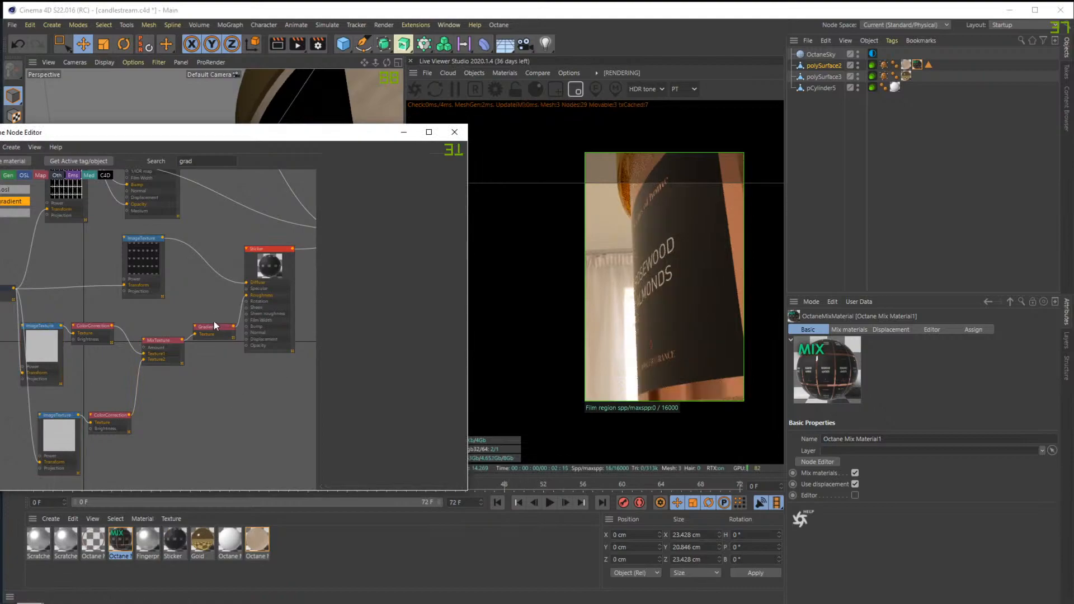
Move the roughness gradient's white knot to the end of the ramp and its black knot inward to about 35.5%
{"action": "mouse_move", "coordinate": [651, 333]}
{"action": "left_mouse_down"}
{"action": "mouse_move", "coordinate": [645, 303]}
{"action": "mouse_move", "coordinate": [667, 337]}
{"action": "mouse_move", "coordinate": [650, 343]}
{"action": "left_mouse_up"}
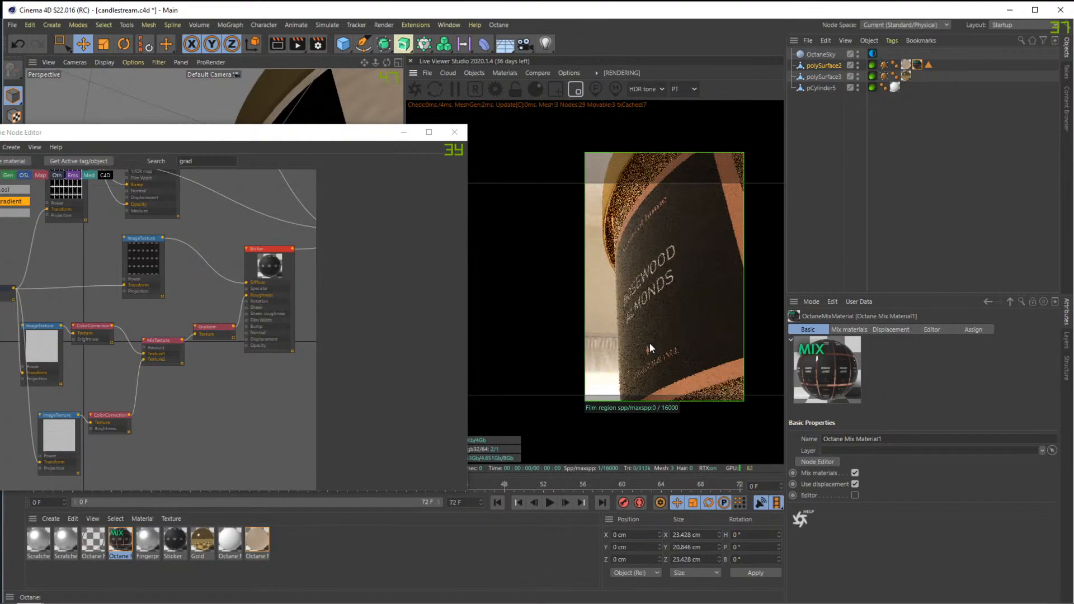
{"action": "left_click", "coordinate": [215, 324]}
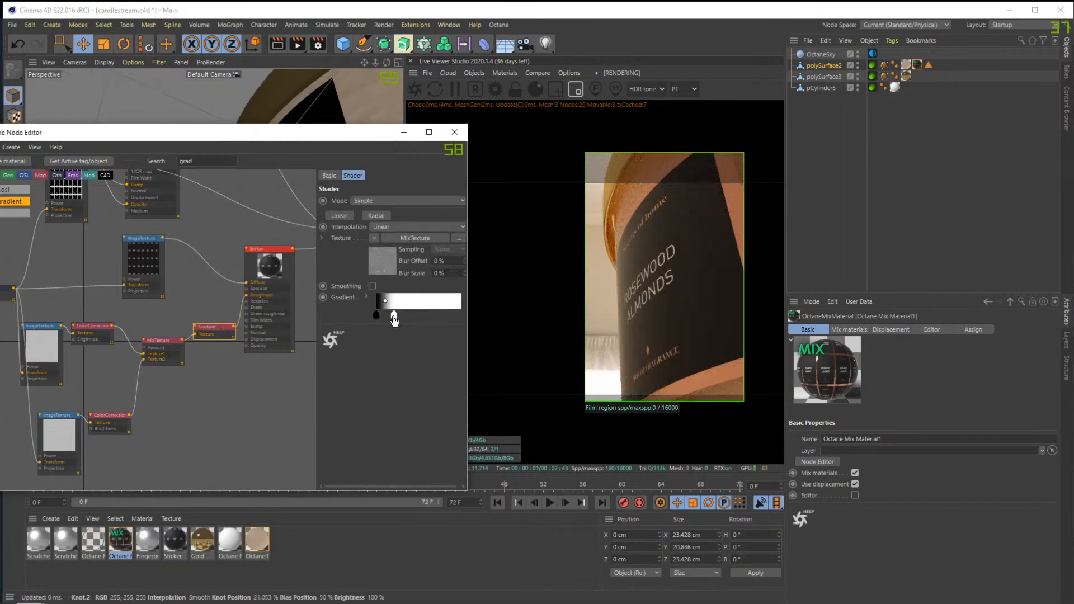
{"action": "left_click_drag", "start_coordinate": [393, 316], "coordinate": [504, 323]}
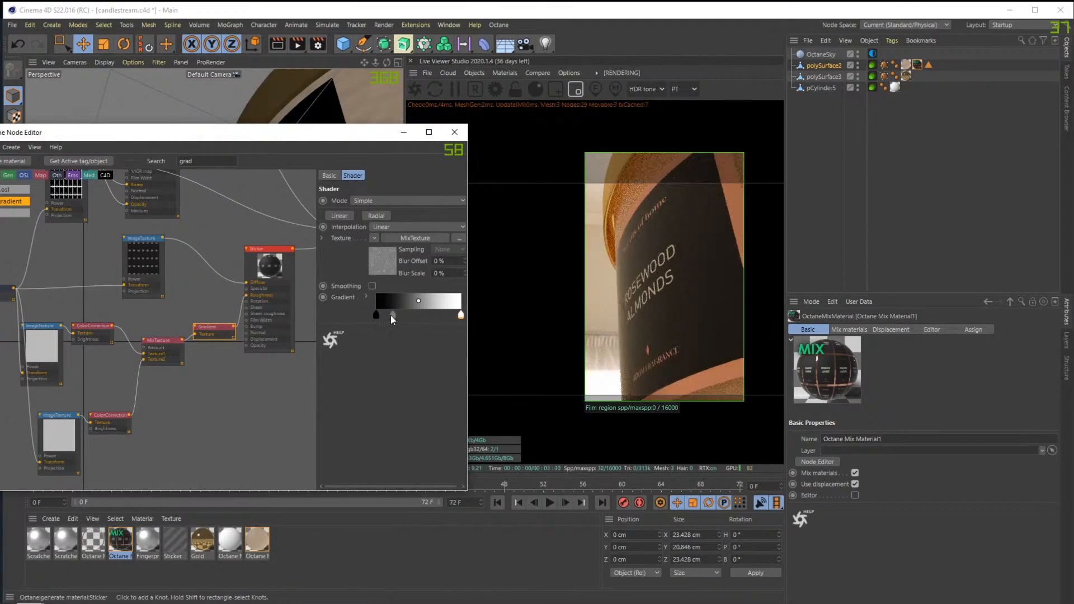
{"action": "mouse_move", "coordinate": [393, 316]}
{"action": "left_mouse_down"}
{"action": "mouse_move", "coordinate": [436, 323]}
{"action": "mouse_move", "coordinate": [406, 316]}
{"action": "left_mouse_up"}
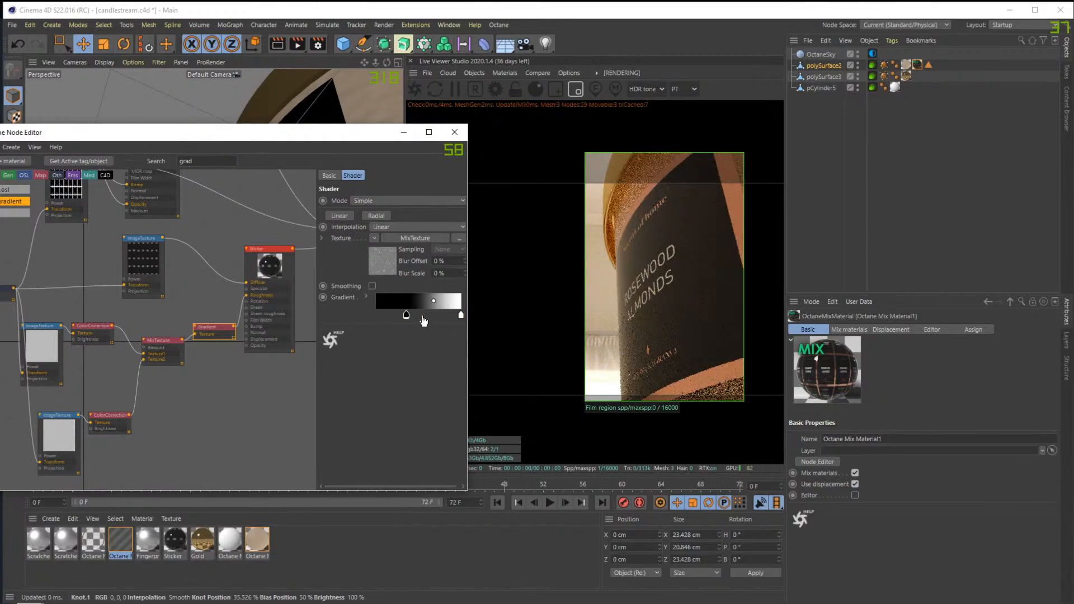
Ease the roughness gradient's black knot back to about 26% while checking the label's reflections, and close the node editor
{"action": "left_click_drag", "start_coordinate": [631, 337], "coordinate": [672, 365]}
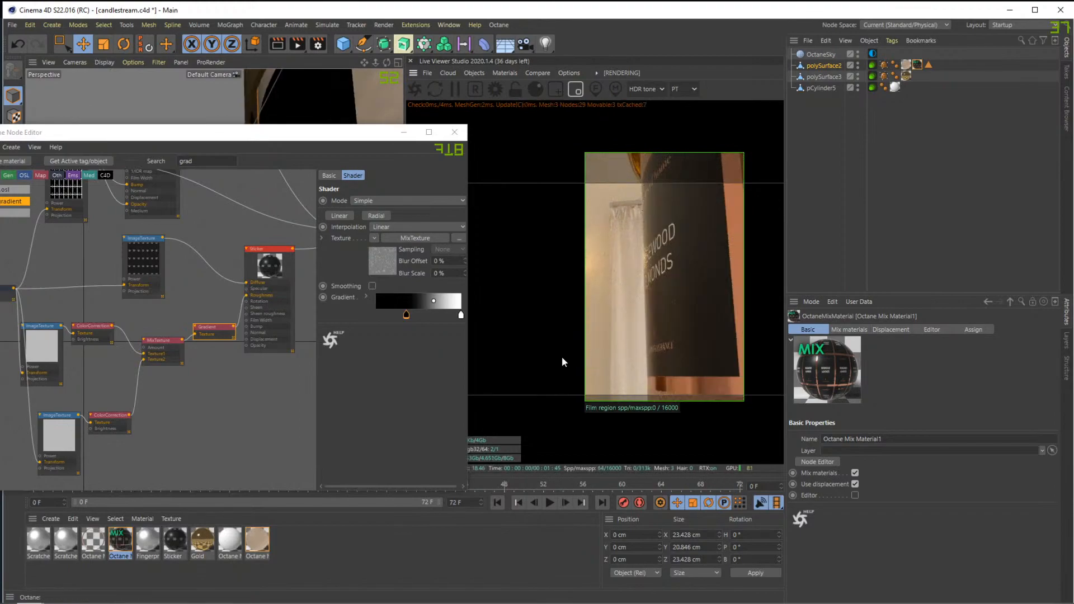
{"action": "left_click_drag", "start_coordinate": [406, 317], "coordinate": [399, 316]}
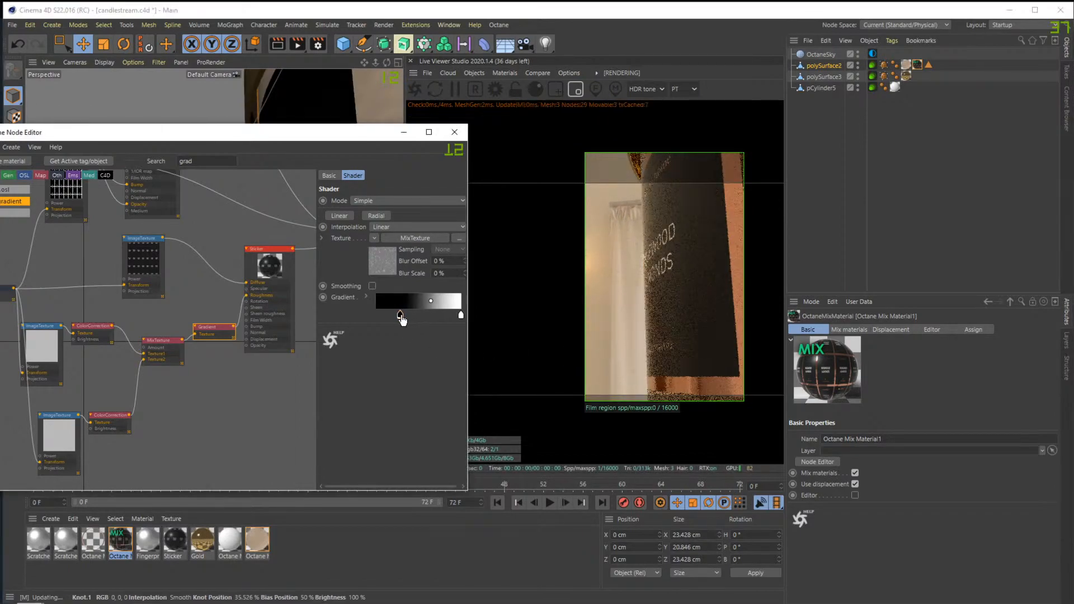
{"action": "mouse_move", "coordinate": [684, 335]}
{"action": "left_mouse_down"}
{"action": "mouse_move", "coordinate": [696, 323]}
{"action": "mouse_move", "coordinate": [698, 335]}
{"action": "left_mouse_up"}
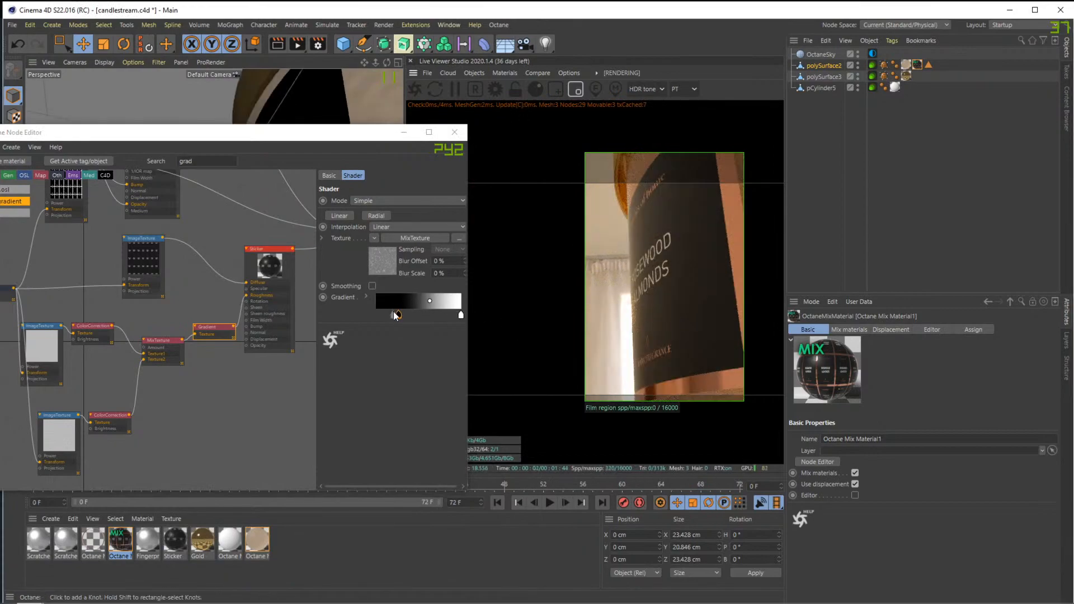
{"action": "left_click_drag", "start_coordinate": [400, 317], "coordinate": [395, 318]}
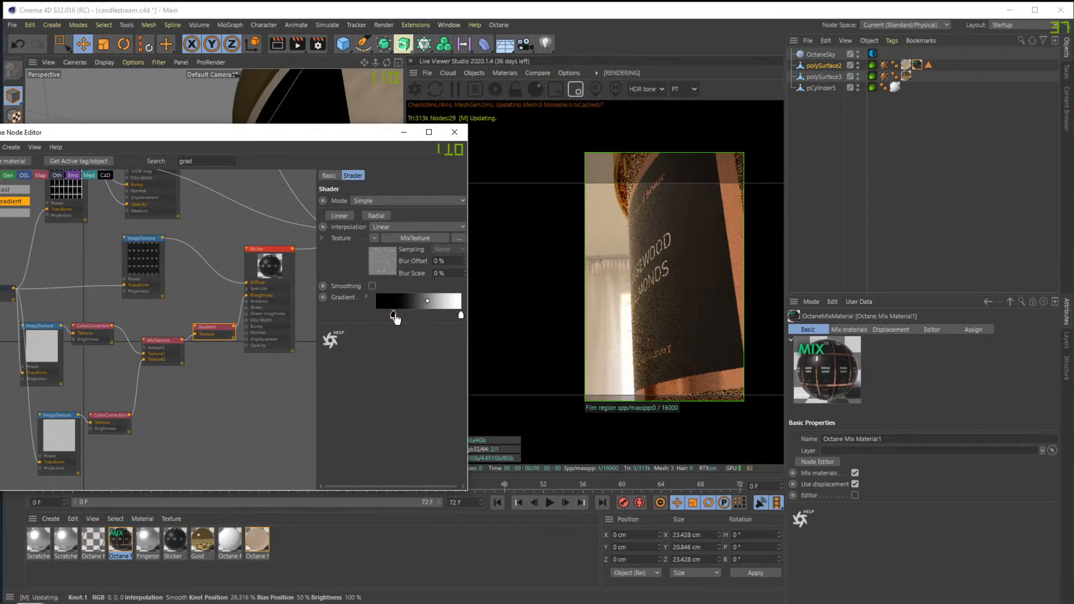
{"action": "left_click", "coordinate": [455, 132]}
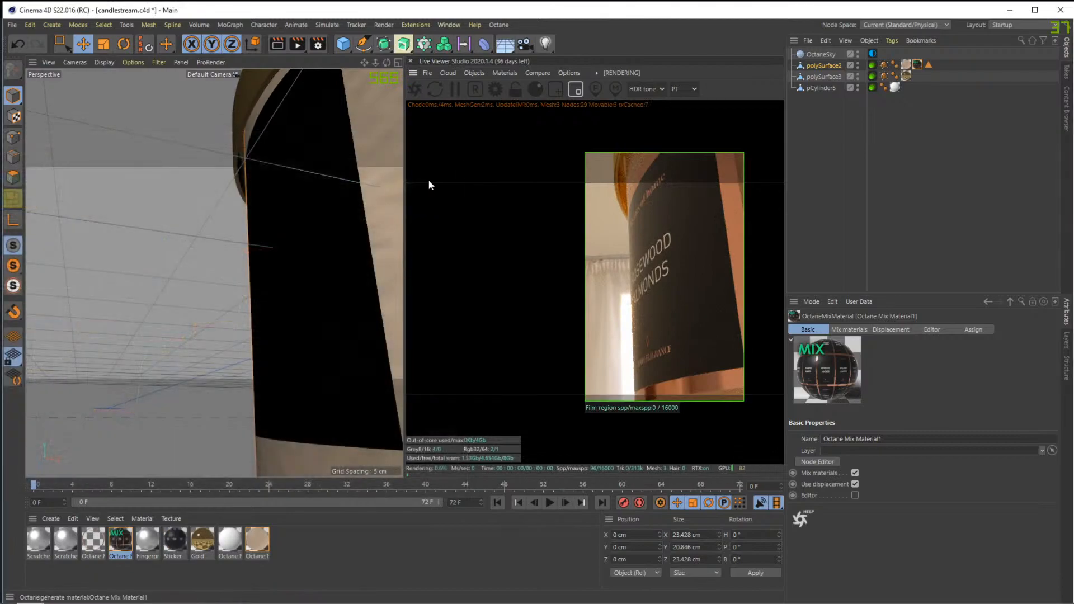
Examine the candle's glass, gold lid and label from several angles and distances in the live render
{"action": "left_click_drag", "start_coordinate": [217, 273], "coordinate": [331, 257], "text": "alt"}
{"action": "scroll", "coordinate": [233, 270], "scroll_direction": "down", "scroll_amount": 5}
{"action": "scroll", "coordinate": [233, 270], "scroll_direction": "down", "scroll_amount": 5}
{"action": "scroll", "coordinate": [321, 263], "scroll_direction": "down", "scroll_amount": 5}
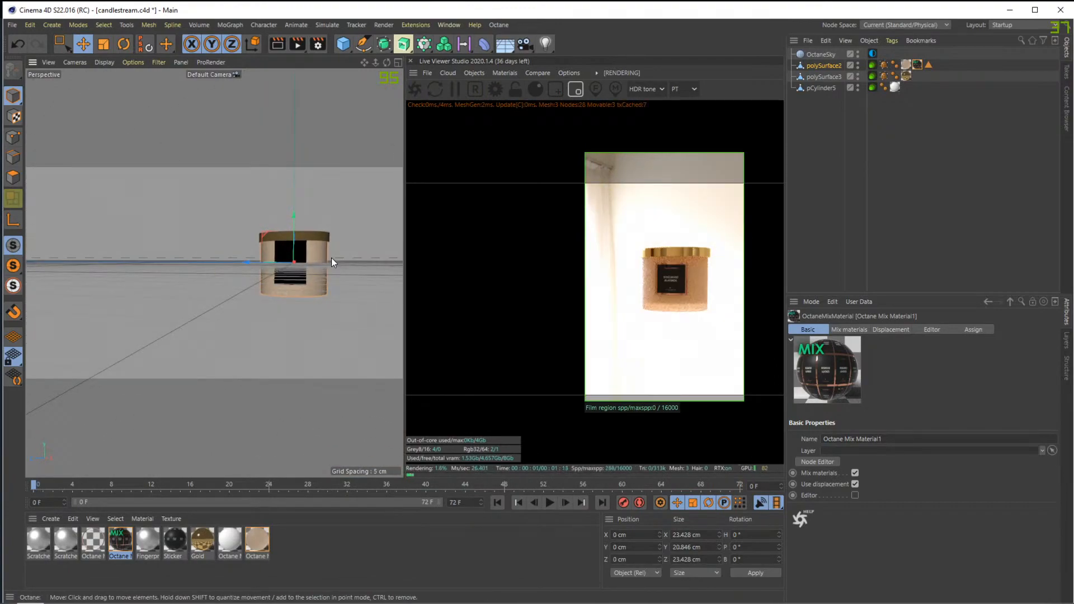
{"action": "left_click_drag", "start_coordinate": [334, 257], "coordinate": [324, 233], "text": "alt"}
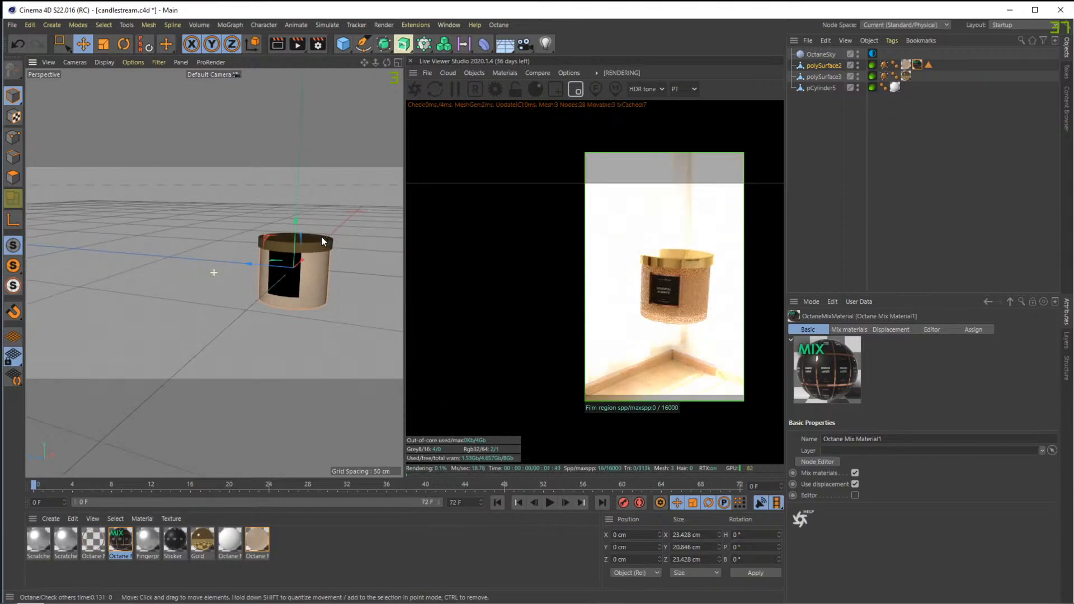
{"action": "scroll", "coordinate": [322, 260], "scroll_direction": "up", "scroll_amount": 6}
{"action": "left_click_drag", "start_coordinate": [280, 293], "coordinate": [197, 315], "text": "alt"}
{"action": "scroll", "coordinate": [245, 280], "scroll_direction": "down", "scroll_amount": 4}
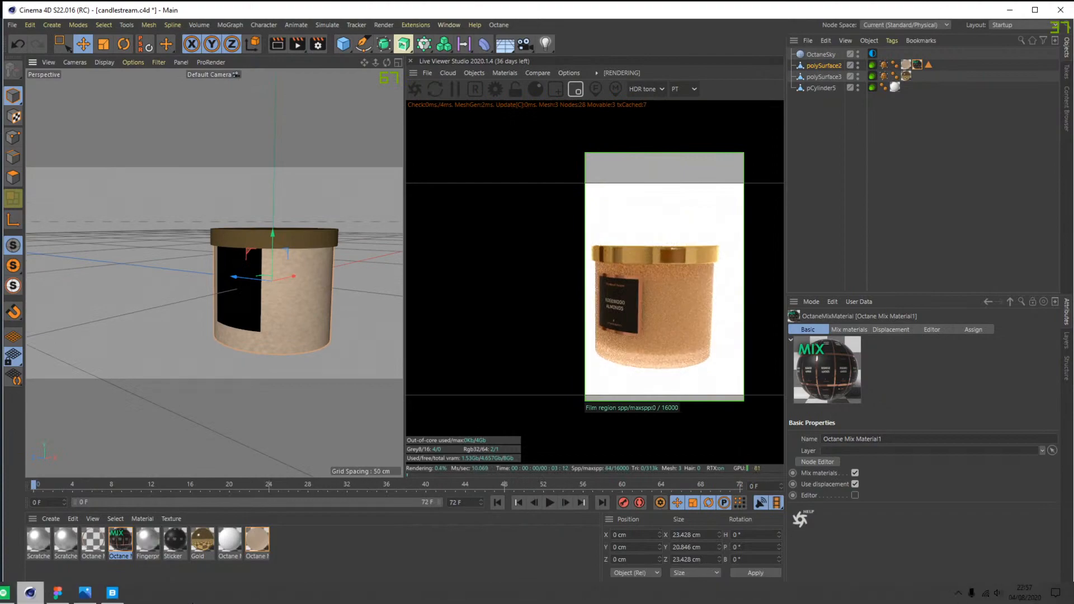
{"action": "left_click_drag", "start_coordinate": [256, 330], "coordinate": [277, 290], "text": "alt"}
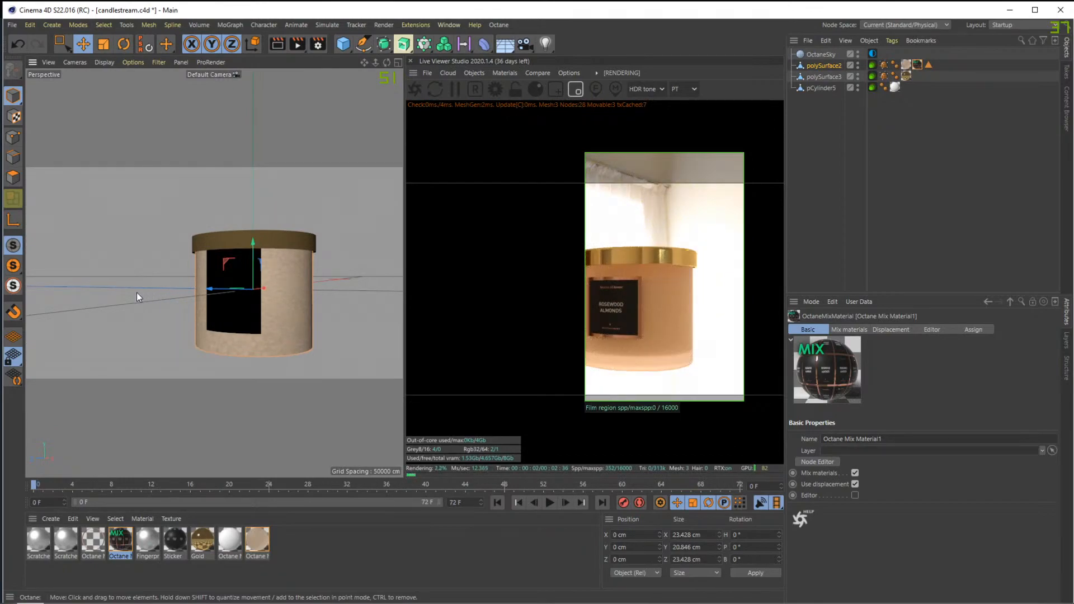
{"action": "left_click_drag", "start_coordinate": [193, 347], "coordinate": [301, 287], "text": "alt"}
{"action": "scroll", "coordinate": [300, 296], "scroll_direction": "up", "scroll_amount": 3}
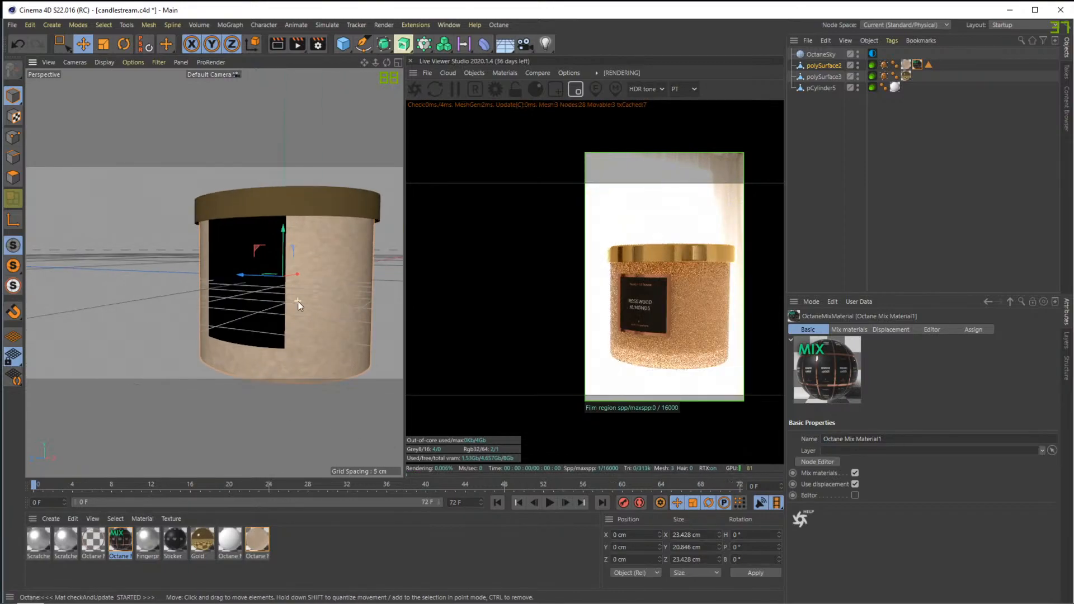
{"action": "scroll", "coordinate": [277, 294], "scroll_direction": "down", "scroll_amount": 2}
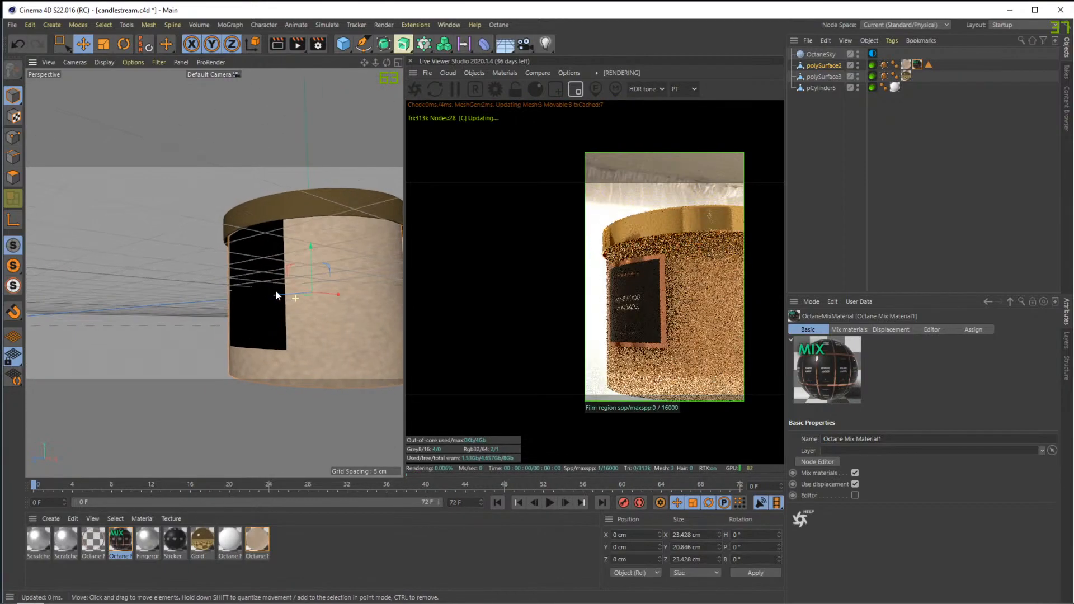
{"action": "scroll", "coordinate": [271, 288], "scroll_direction": "down", "scroll_amount": 2}
{"action": "left_click_drag", "start_coordinate": [263, 291], "coordinate": [266, 320], "text": "alt"}
{"action": "scroll", "coordinate": [261, 297], "scroll_direction": "down", "scroll_amount": 2}
{"action": "scroll", "coordinate": [290, 312], "scroll_direction": "up", "scroll_amount": 5}
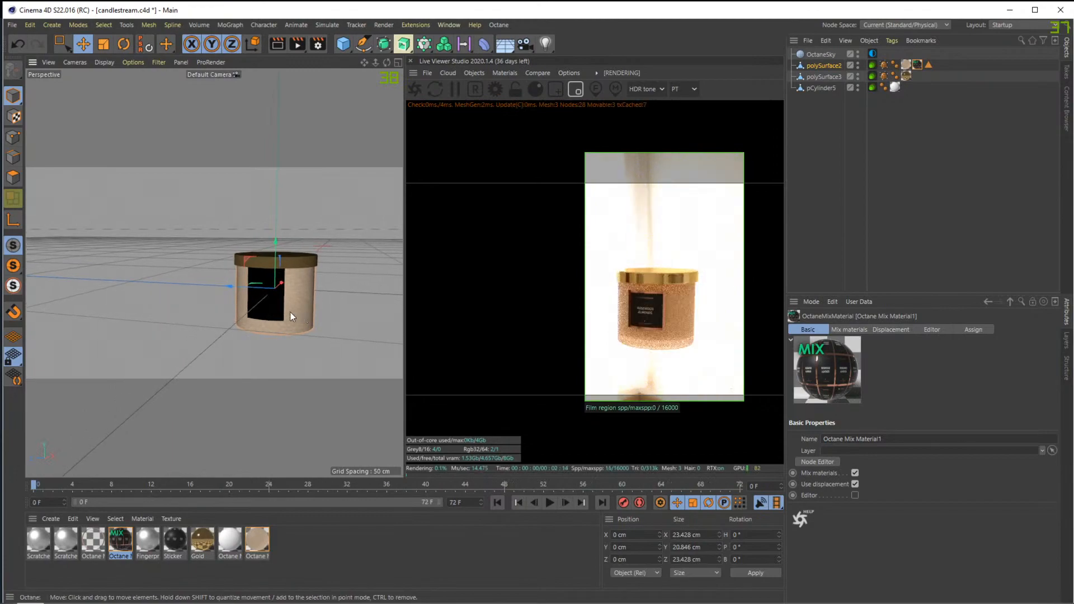
{"action": "left_click_drag", "start_coordinate": [285, 311], "coordinate": [275, 272], "text": "alt"}
{"action": "scroll", "coordinate": [279, 276], "scroll_direction": "down", "scroll_amount": 5}
Inspect the middle candle in the candle.jpg reference photo and compare it with the rendered candle up close
{"action": "mouse_move", "coordinate": [206, 602]}
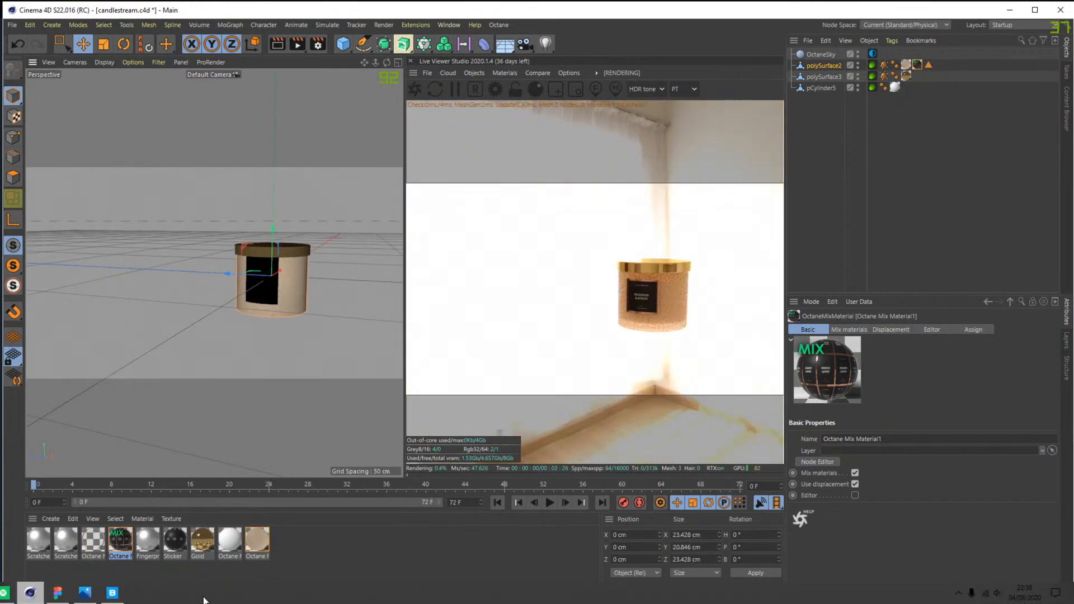
{"action": "left_click", "coordinate": [81, 595]}
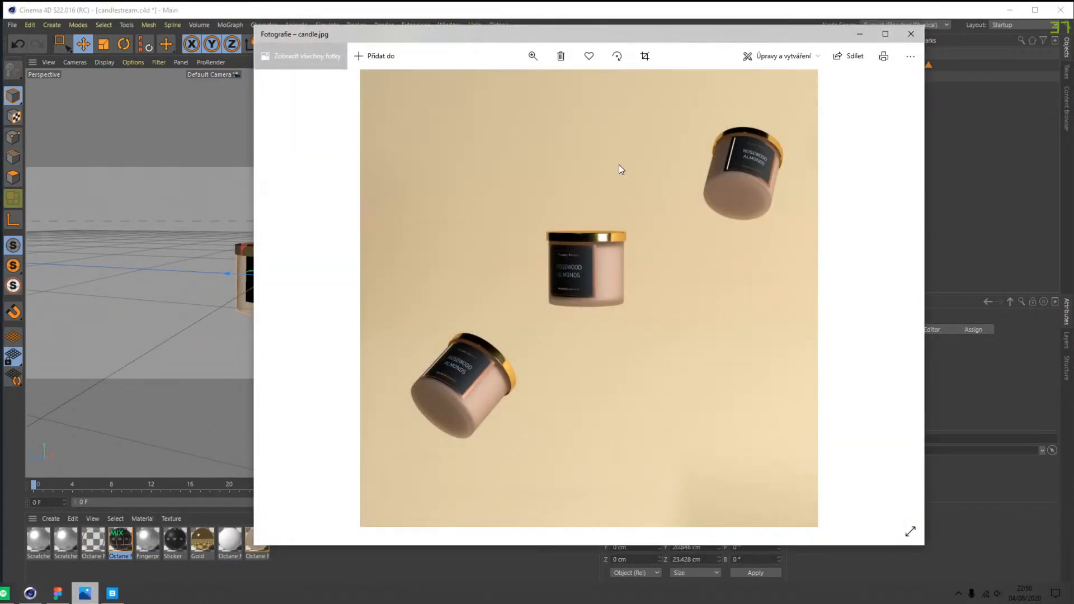
{"action": "left_click_drag", "start_coordinate": [600, 43], "coordinate": [112, 58]}
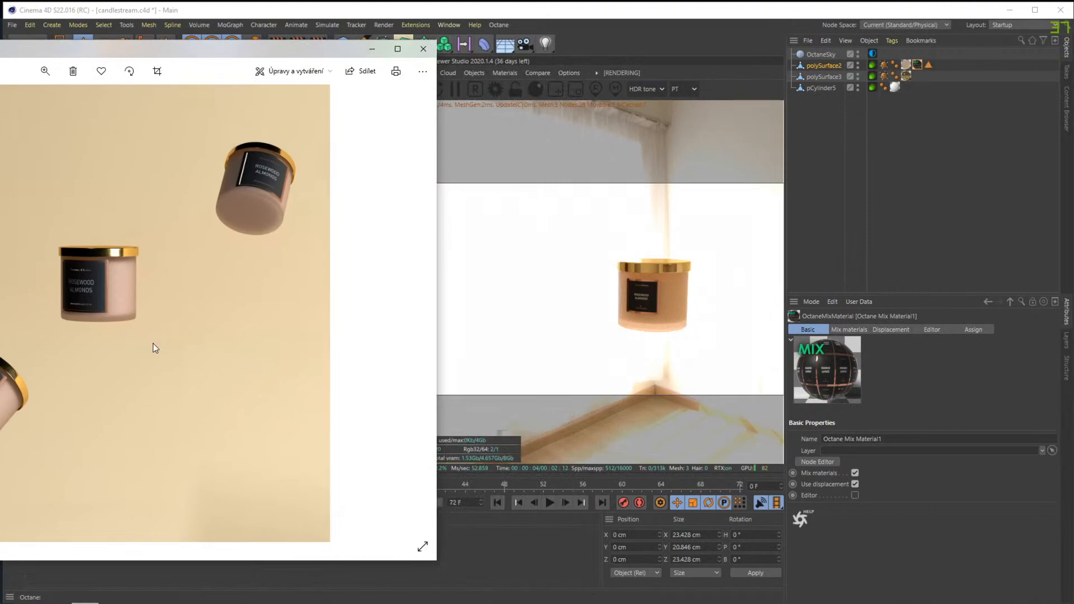
{"action": "double_click", "coordinate": [84, 287]}
{"action": "double_click", "coordinate": [117, 301]}
{"action": "left_click", "coordinate": [423, 49]}
{"action": "mouse_move", "coordinate": [592, 313]}
{"action": "left_mouse_down"}
{"action": "mouse_move", "coordinate": [638, 291]}
{"action": "mouse_move", "coordinate": [600, 315]}
{"action": "left_mouse_up"}
{"action": "left_click_drag", "start_coordinate": [297, 266], "coordinate": [249, 257], "text": "alt"}
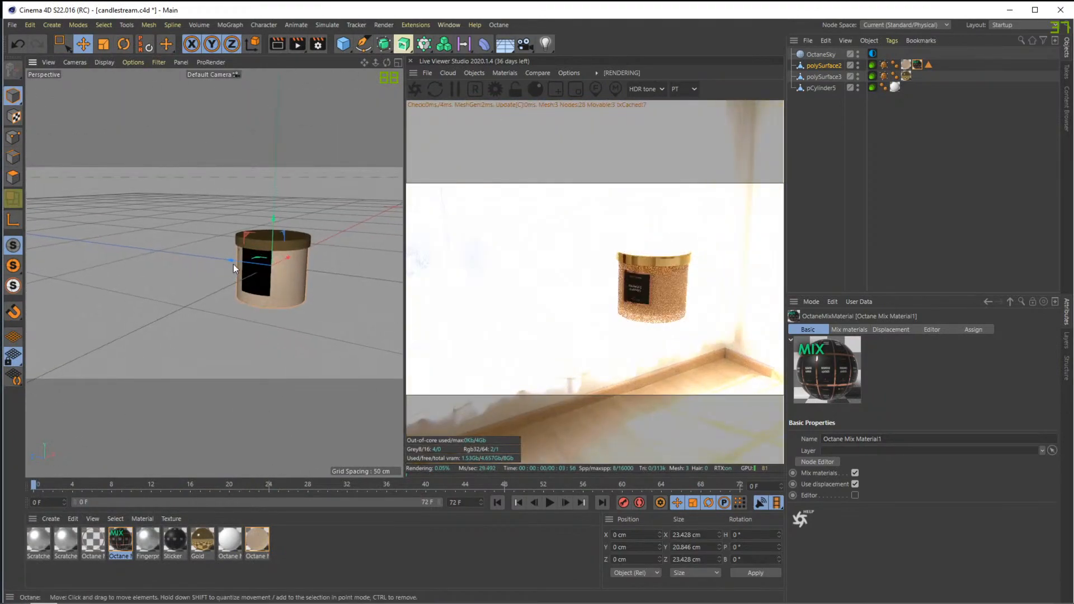
{"action": "scroll", "coordinate": [235, 263], "scroll_direction": "up", "scroll_amount": 8}
{"action": "left_click_drag", "start_coordinate": [328, 276], "coordinate": [268, 277], "text": "alt"}
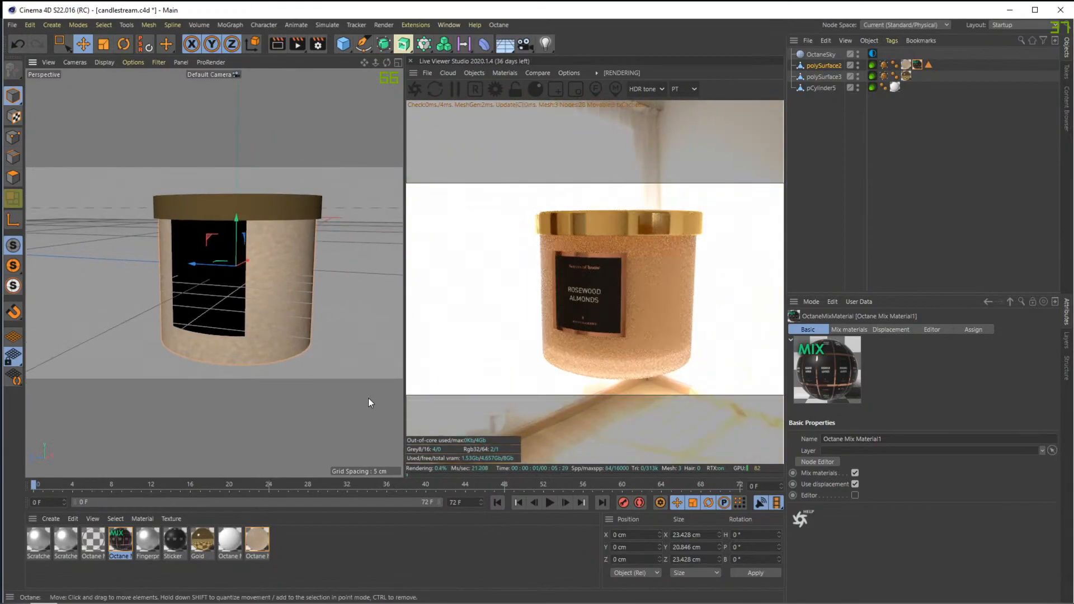
{"action": "mouse_move", "coordinate": [139, 599]}
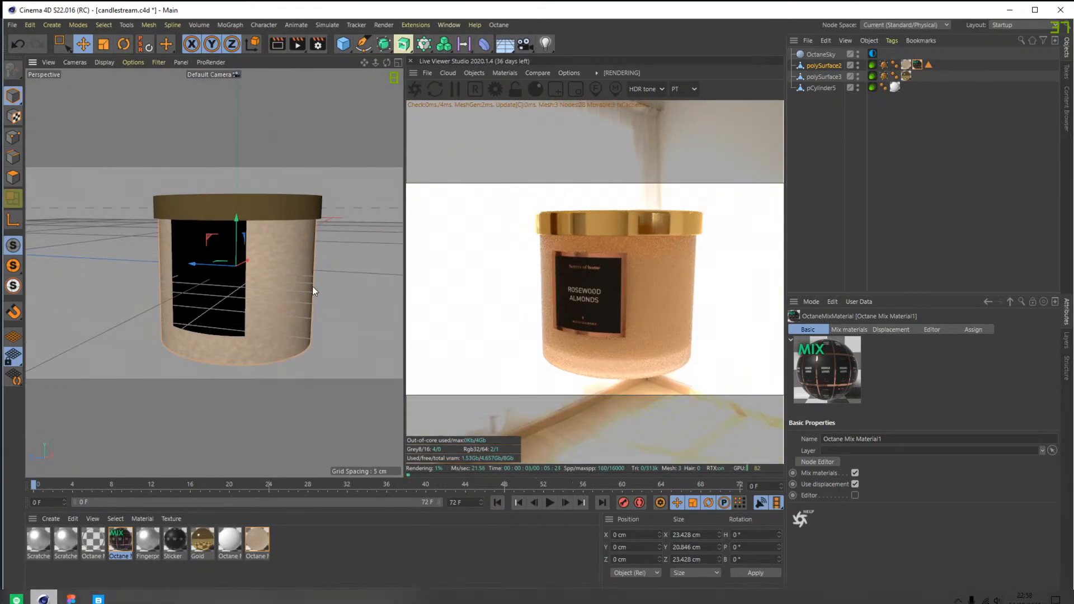
{"action": "left_click_drag", "start_coordinate": [327, 285], "coordinate": [289, 284], "text": "alt"}
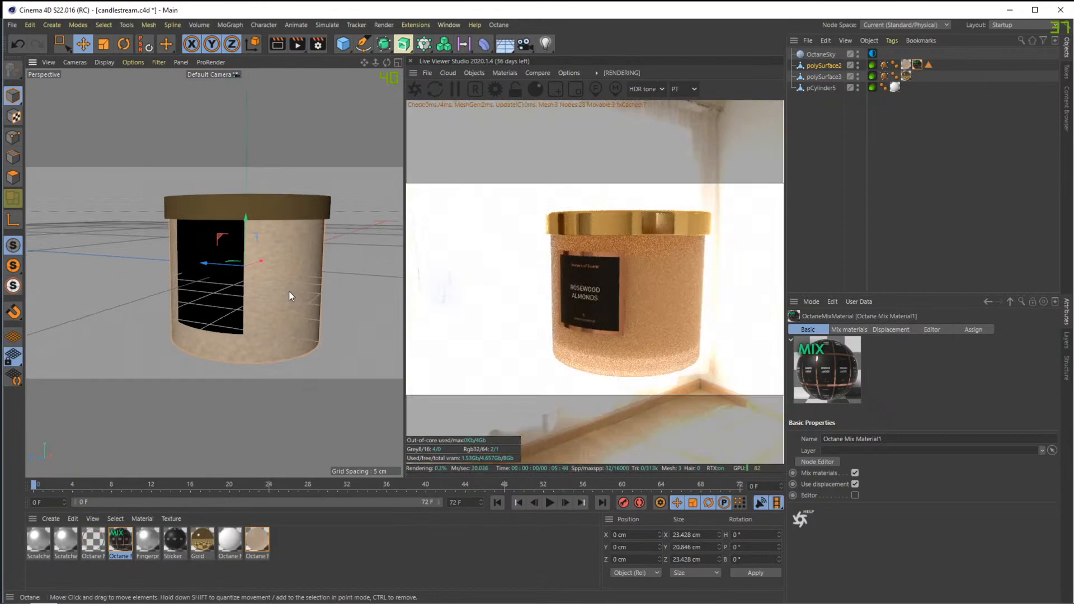
Delete the OctaneSky environment object and check the candle without its lighting
{"action": "left_click", "coordinate": [828, 56]}
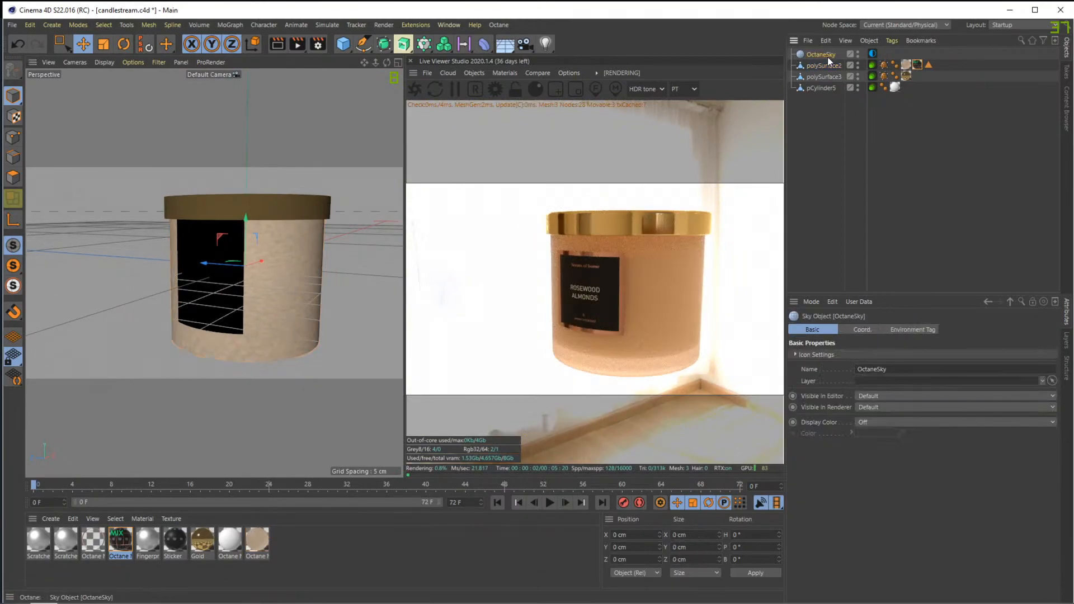
{"action": "key", "text": "Delete"}
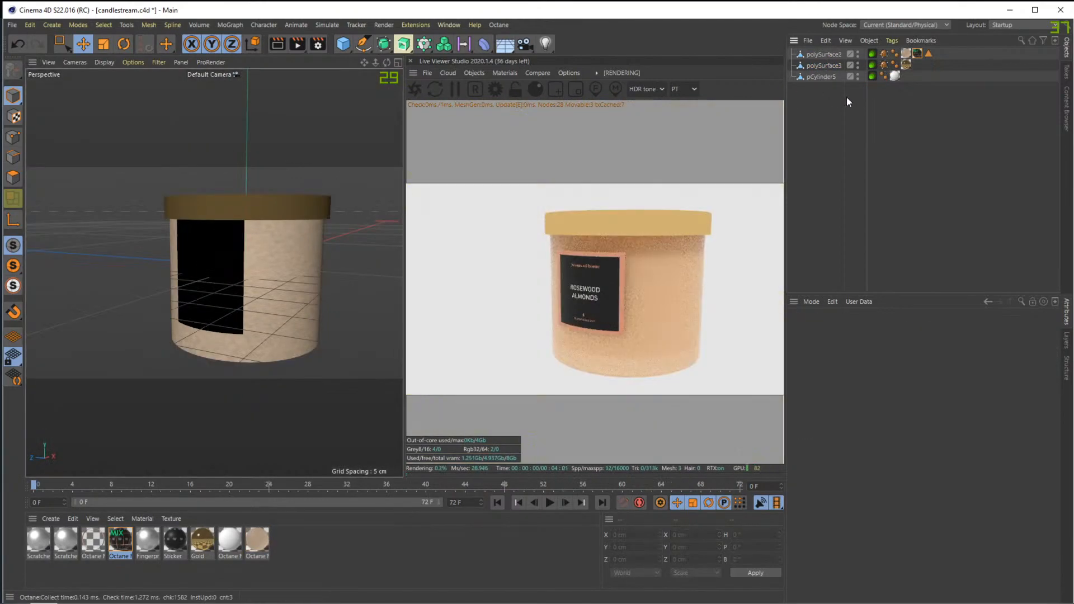
{"action": "left_click_drag", "start_coordinate": [386, 249], "coordinate": [274, 213], "text": "alt"}
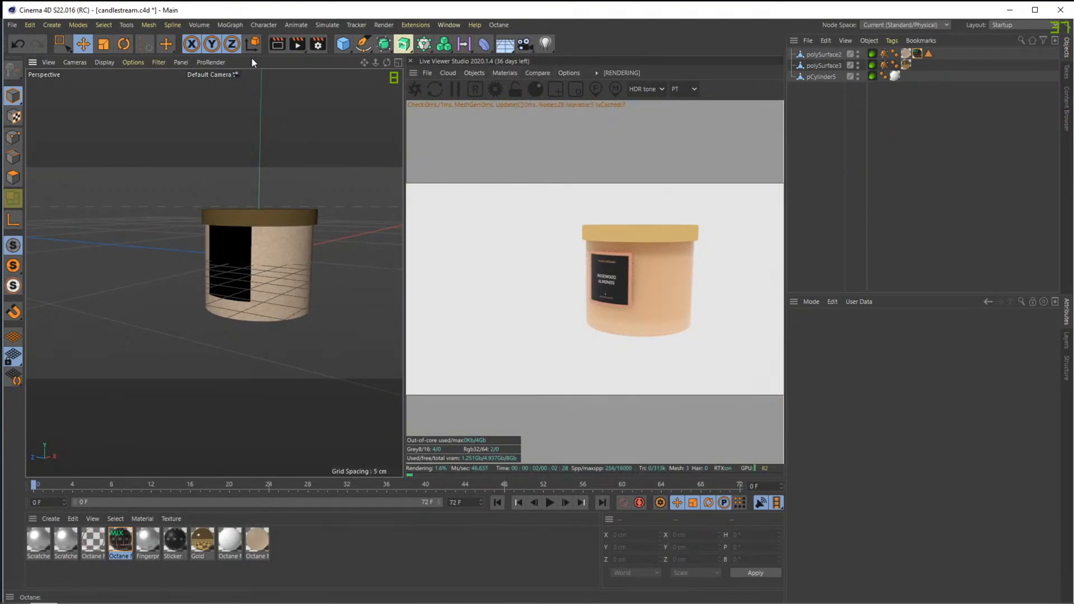
Switch to a maximized Right view with the candle small enough to leave space around it for drawing
{"action": "scroll", "coordinate": [303, 205], "scroll_direction": "down", "scroll_amount": 6}
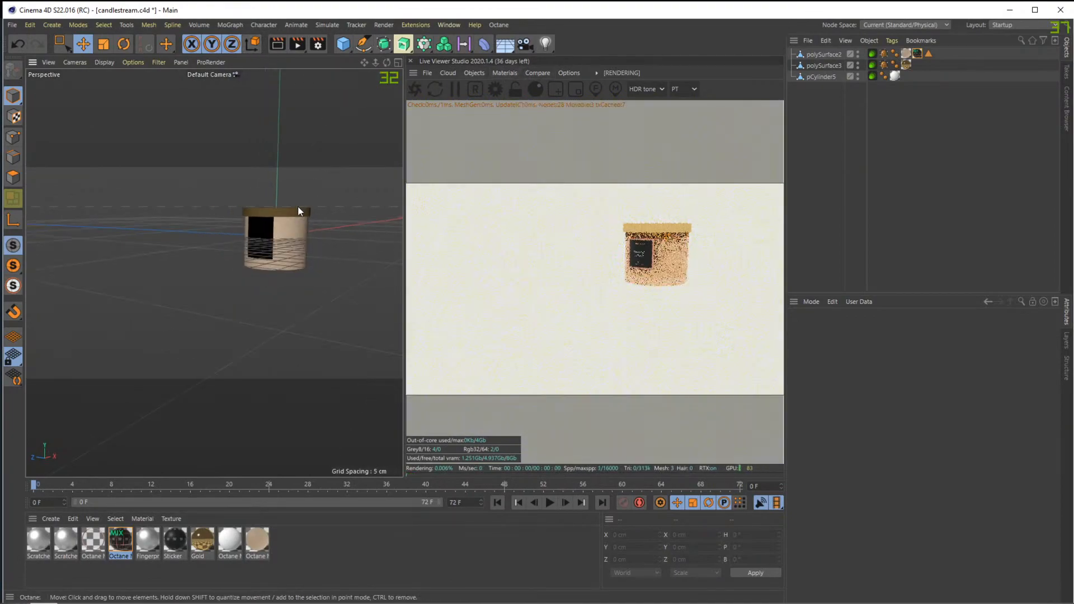
{"action": "left_click_drag", "start_coordinate": [324, 206], "coordinate": [324, 201], "text": "alt"}
{"action": "middle_click_drag", "start_coordinate": [325, 201], "coordinate": [211, 246], "text": "alt"}
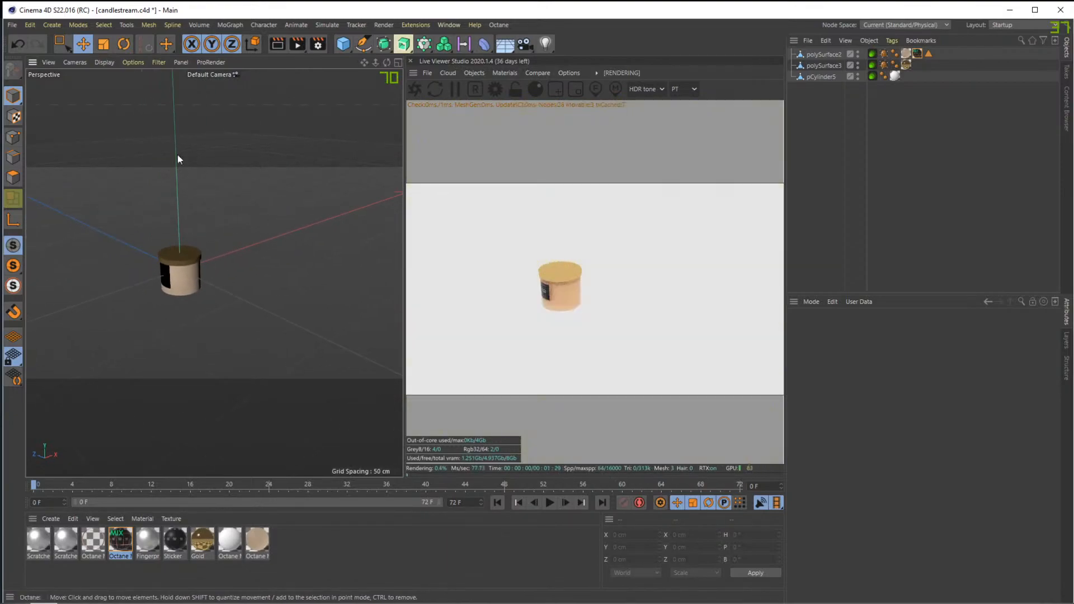
{"action": "key", "text": "0"}
{"action": "key", "text": "e"}
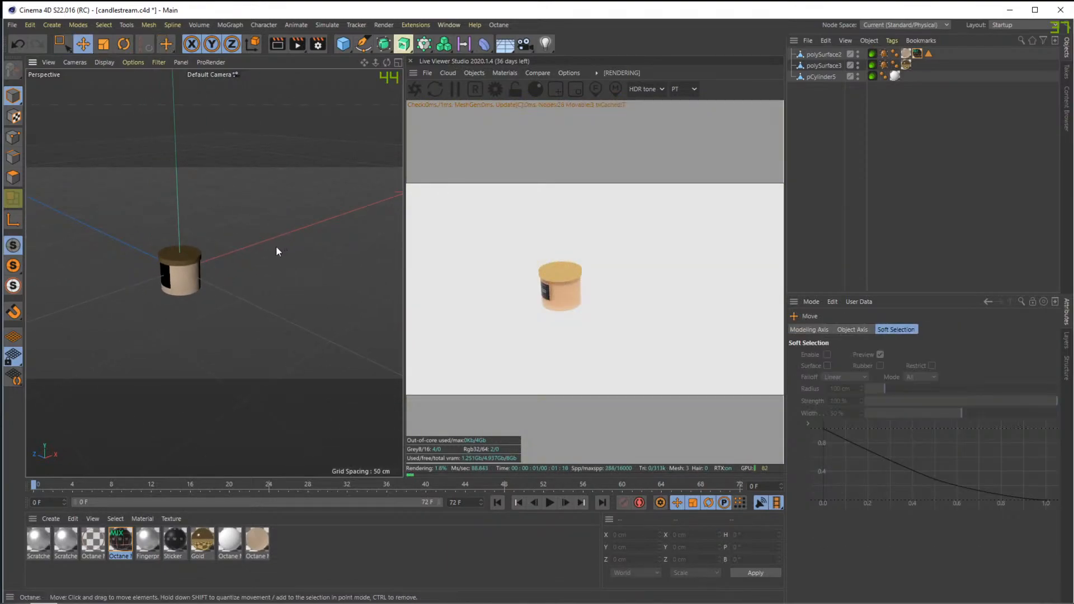
{"action": "left_click", "coordinate": [399, 62]}
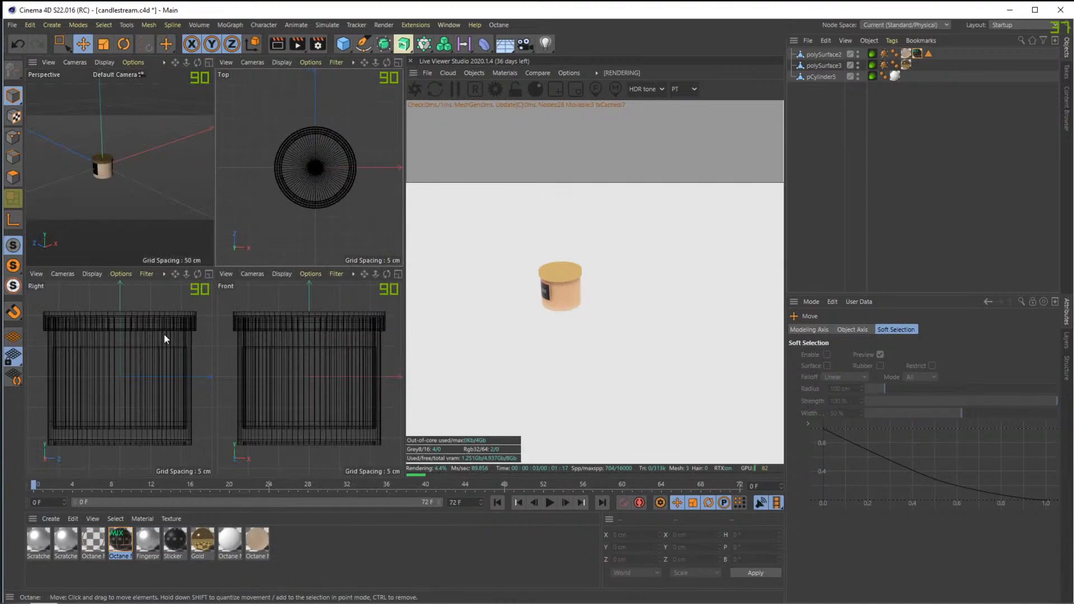
{"action": "scroll", "coordinate": [163, 334], "scroll_direction": "down", "scroll_amount": 5}
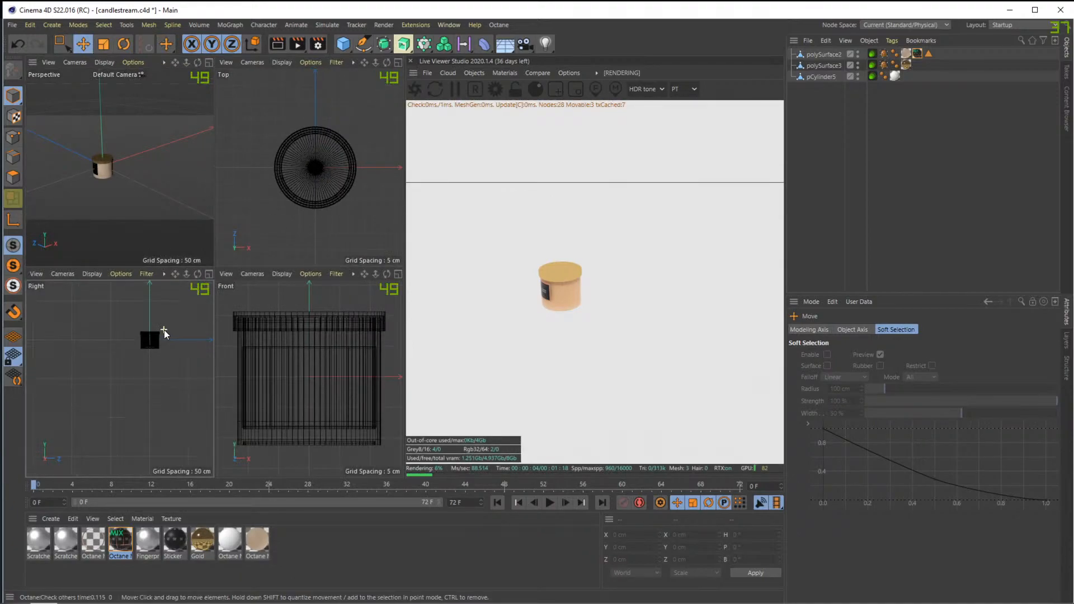
{"action": "middle_click_drag", "start_coordinate": [173, 324], "coordinate": [135, 371], "text": "alt"}
{"action": "left_click", "coordinate": [208, 274]}
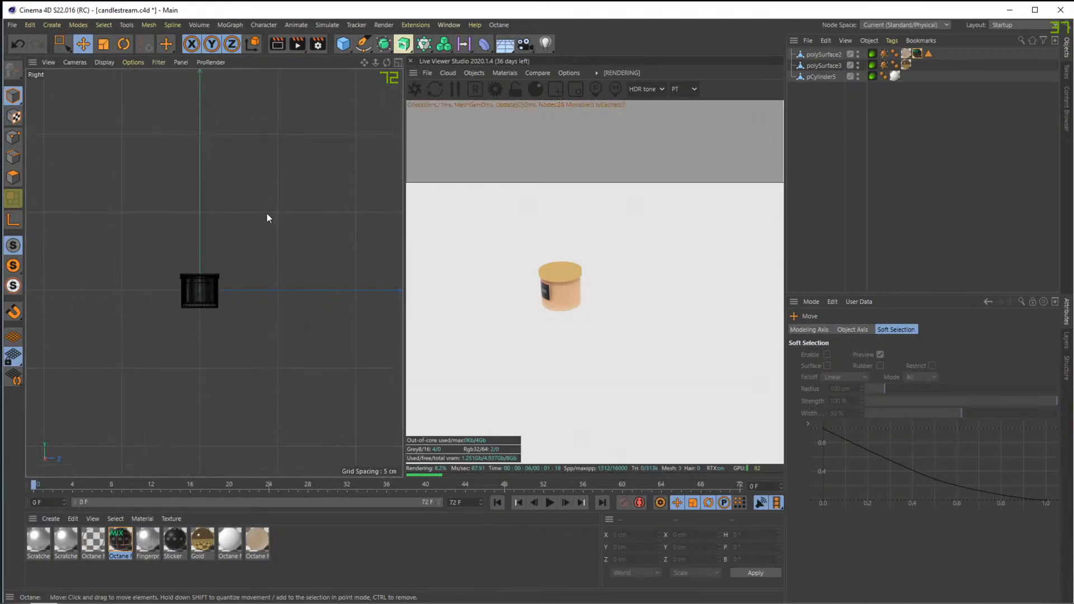
Draw an L-shaped Bezier spline with the Spline Pen around the candle, about 453 cm tall and 349 cm long
{"action": "right_click", "coordinate": [278, 180]}
{"action": "left_click", "coordinate": [275, 167]}
{"action": "left_click", "coordinate": [365, 45]}
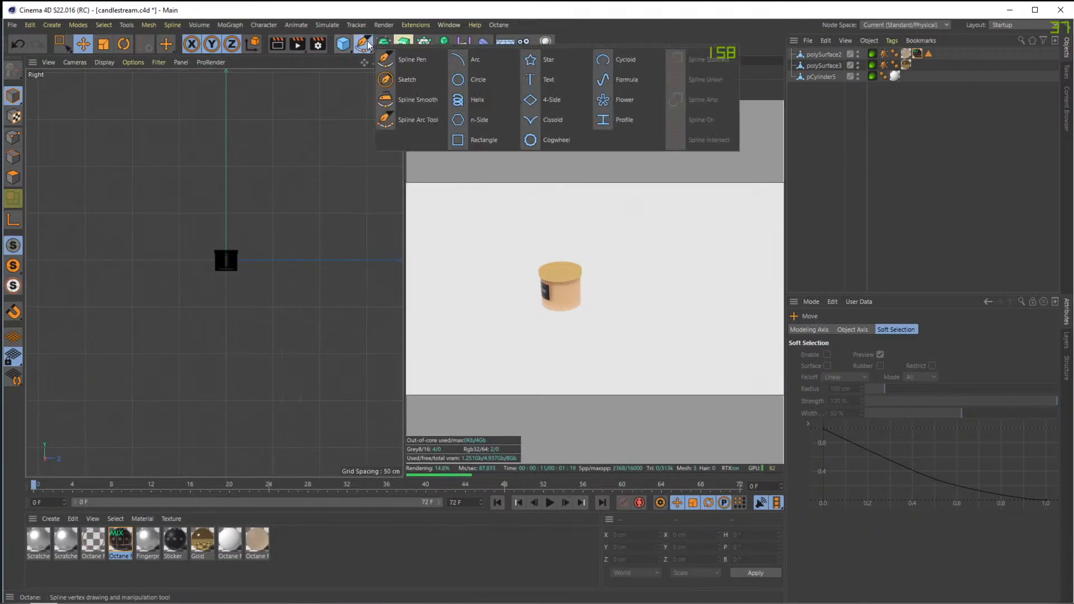
{"action": "left_click", "coordinate": [401, 60]}
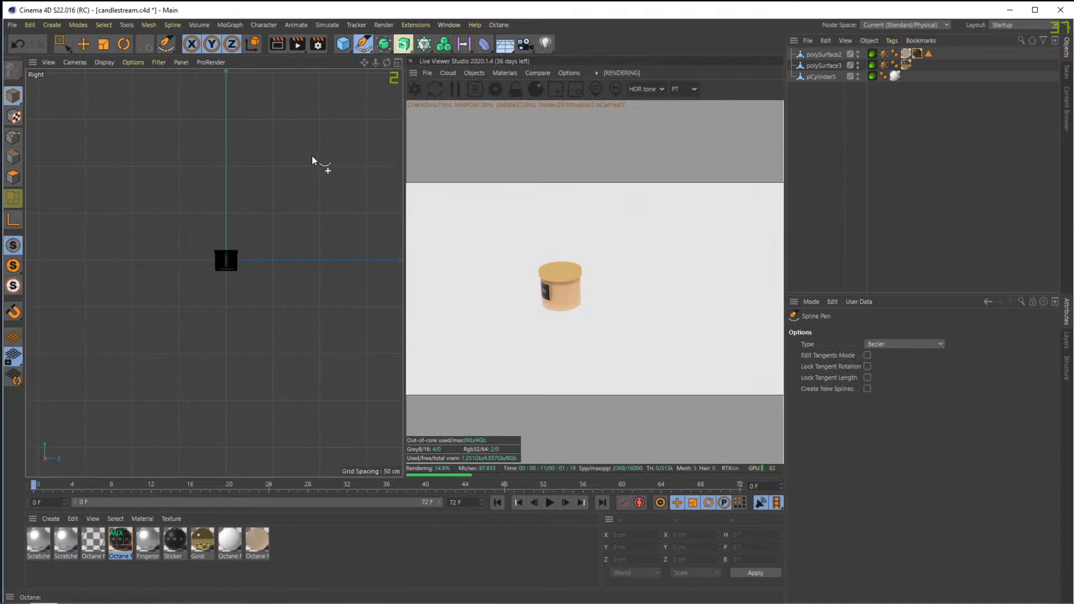
{"action": "scroll", "coordinate": [363, 112], "scroll_direction": "down", "scroll_amount": 5}
{"action": "left_click", "coordinate": [380, 94]}
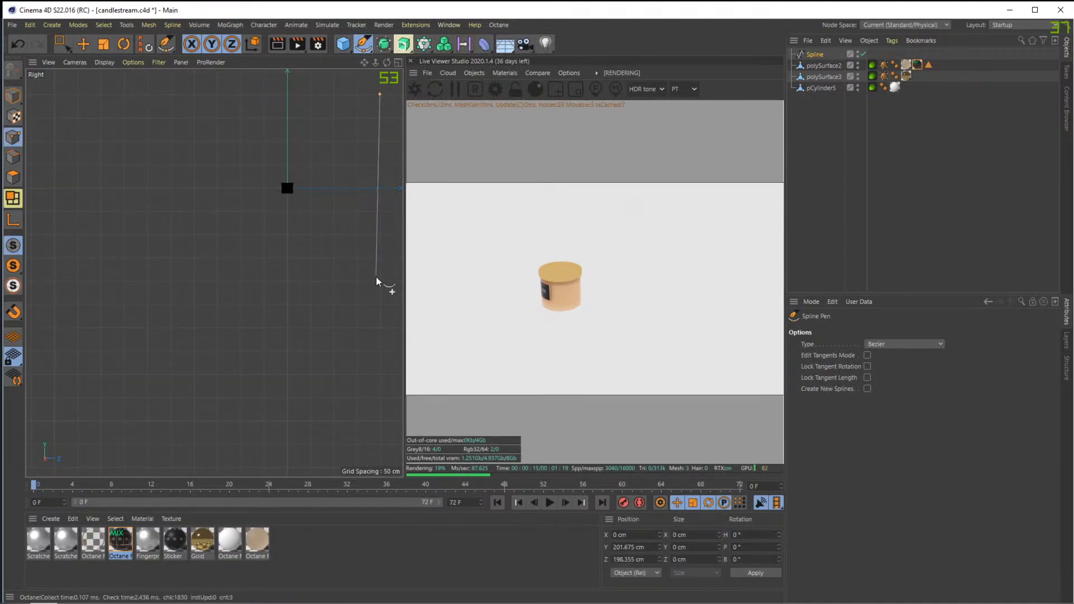
{"action": "left_click", "coordinate": [381, 305]}
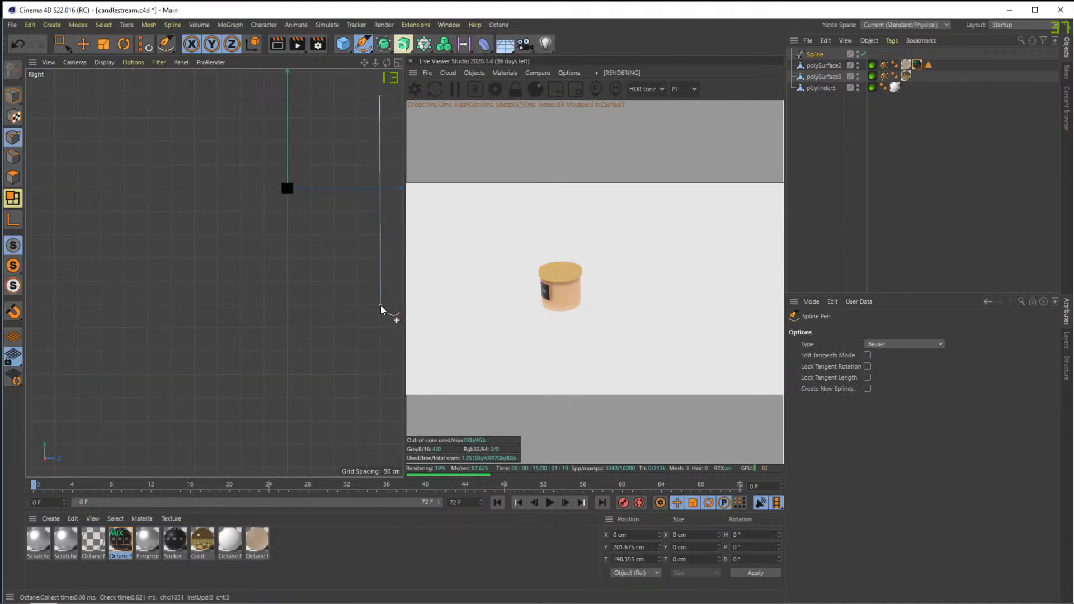
{"action": "left_click", "coordinate": [218, 307]}
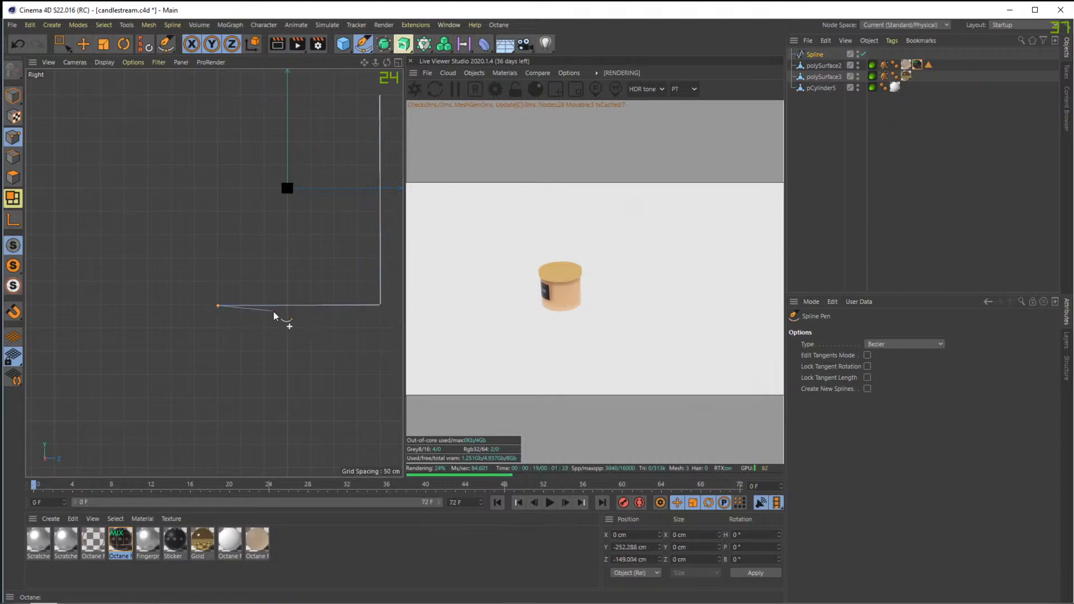
{"action": "key", "text": "v"}
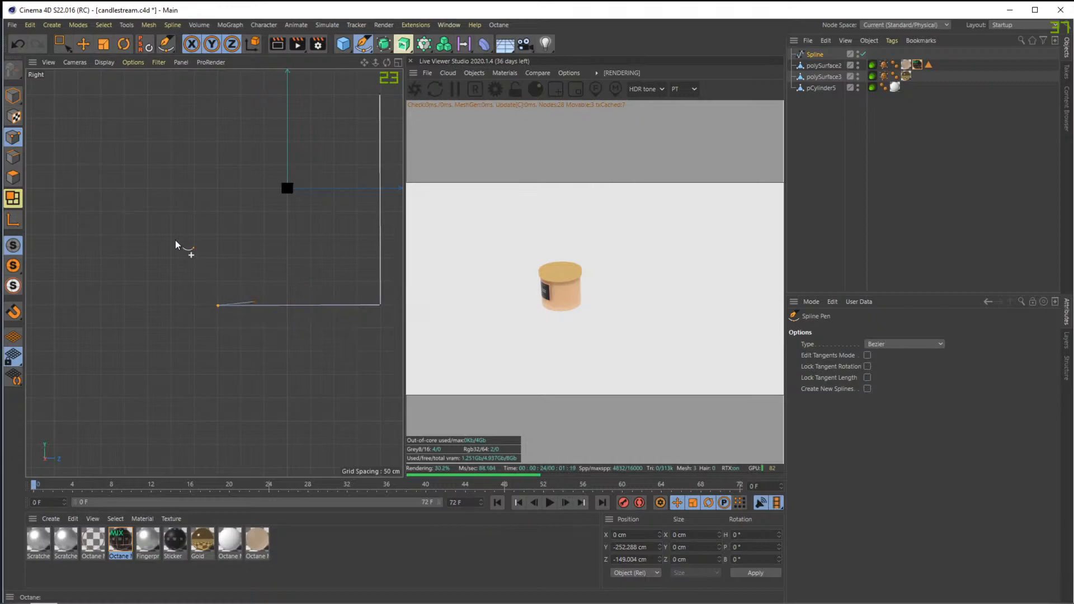
Select the corner point of the L-shaped spline and start the Chamfer tool on it
{"action": "left_click", "coordinate": [83, 45]}
{"action": "left_click", "coordinate": [378, 306]}
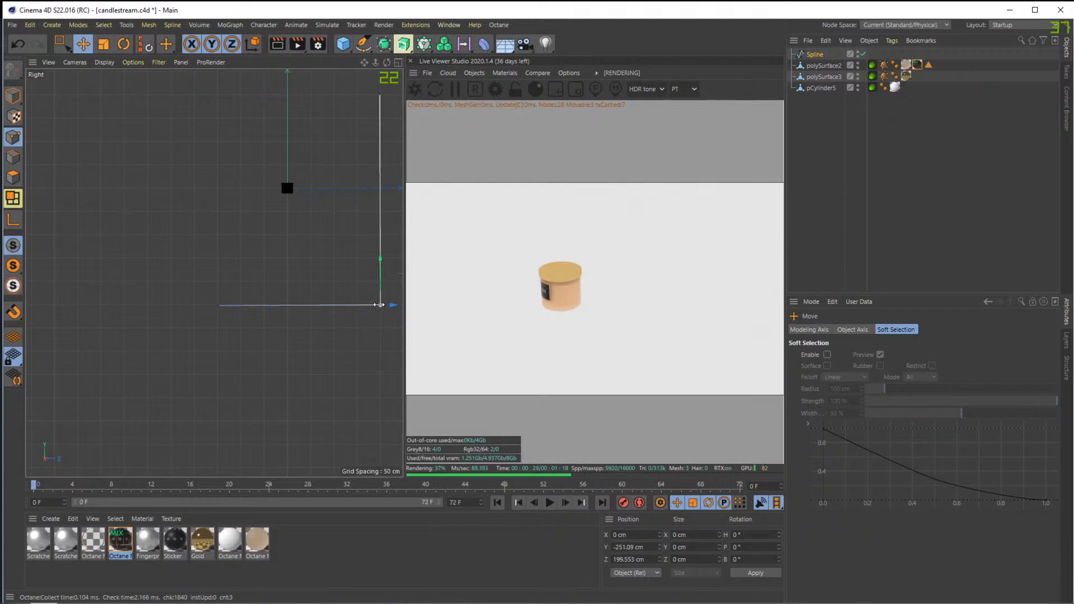
{"action": "right_click", "coordinate": [379, 305]}
{"action": "left_click", "coordinate": [373, 311]}
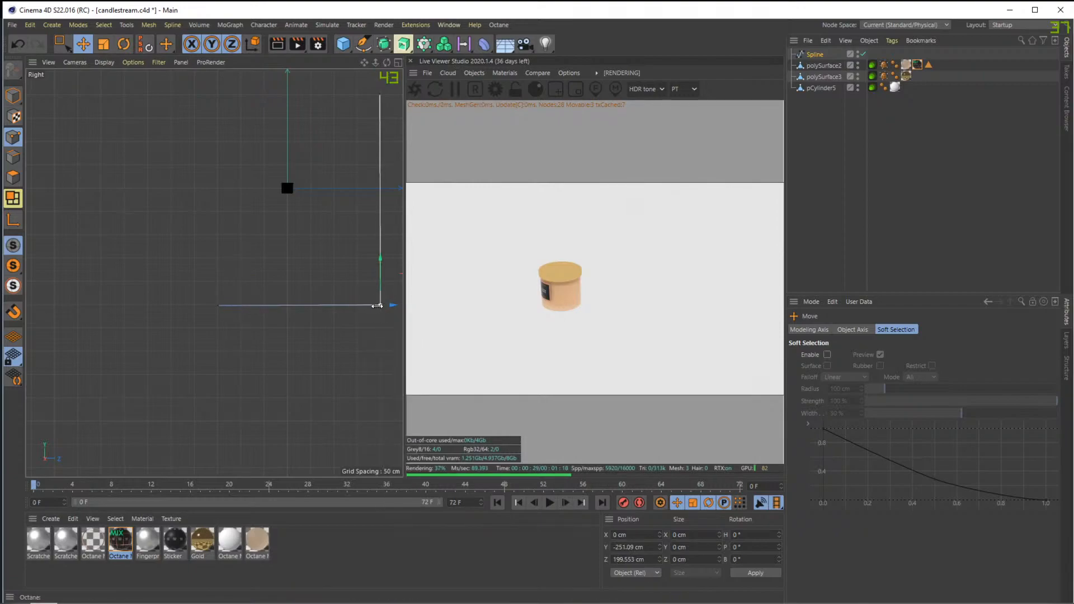
{"action": "right_click", "coordinate": [375, 301]}
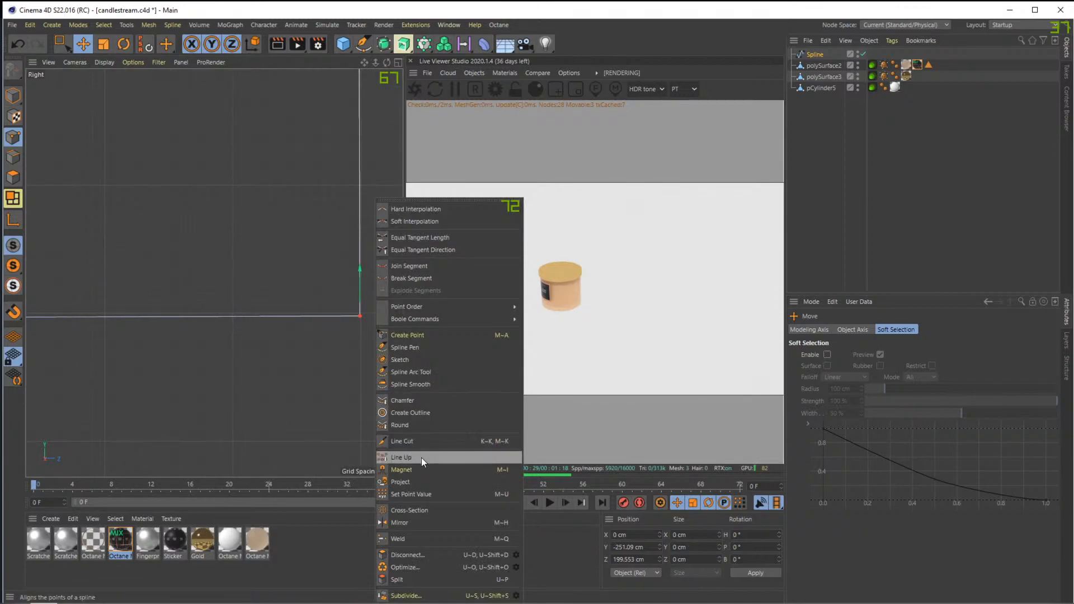
{"action": "left_click", "coordinate": [416, 401]}
Try chamfering the spline's corner with radii of about 10 cm and 84 cm, undoing each attempt
{"action": "left_click_drag", "start_coordinate": [360, 317], "coordinate": [227, 301]}
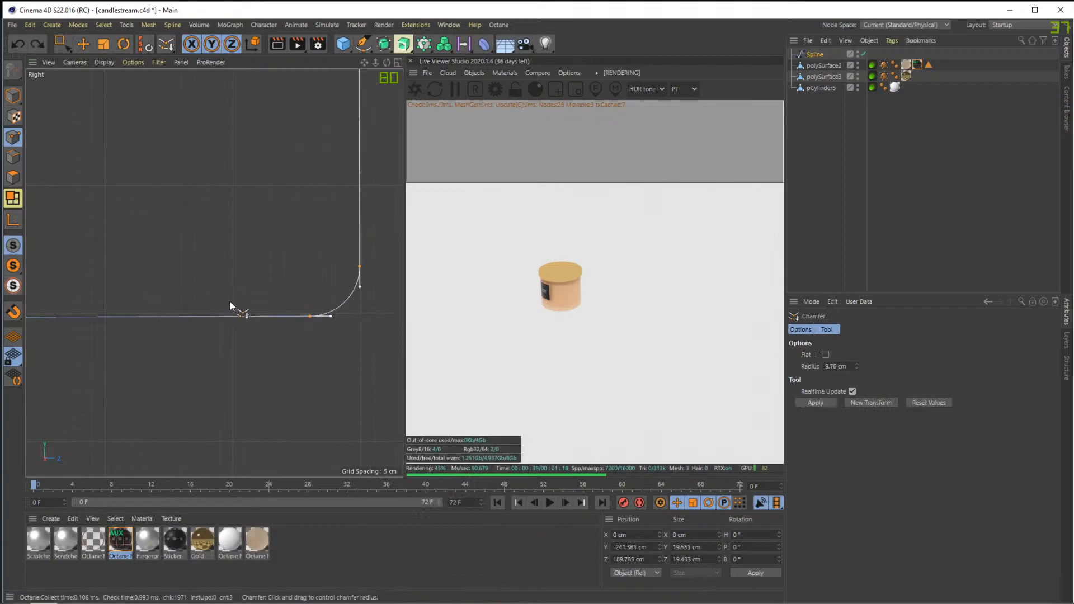
{"action": "key", "text": "ctrl+z"}
{"action": "left_click_drag", "start_coordinate": [347, 311], "coordinate": [148, 305]}
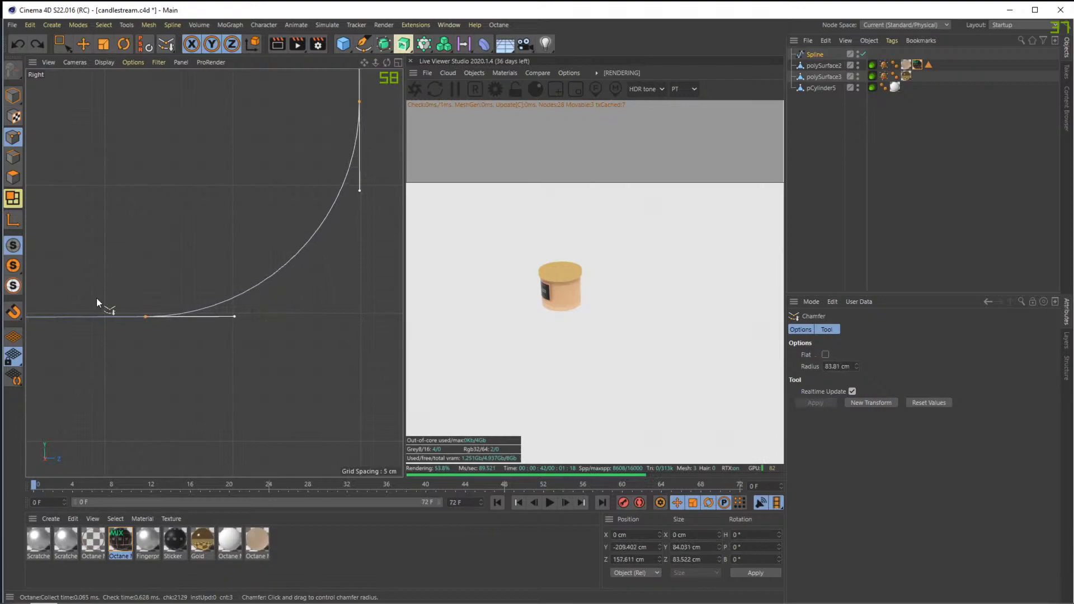
{"action": "scroll", "coordinate": [275, 274], "scroll_direction": "down", "scroll_amount": 9}
{"action": "scroll", "coordinate": [285, 272], "scroll_direction": "down", "scroll_amount": 5}
{"action": "key", "text": "ctrl+z"}
Chamfer the spline's corner into a wide curve with a radius of about 157 cm
{"action": "left_click_drag", "start_coordinate": [280, 277], "coordinate": [275, 277]}
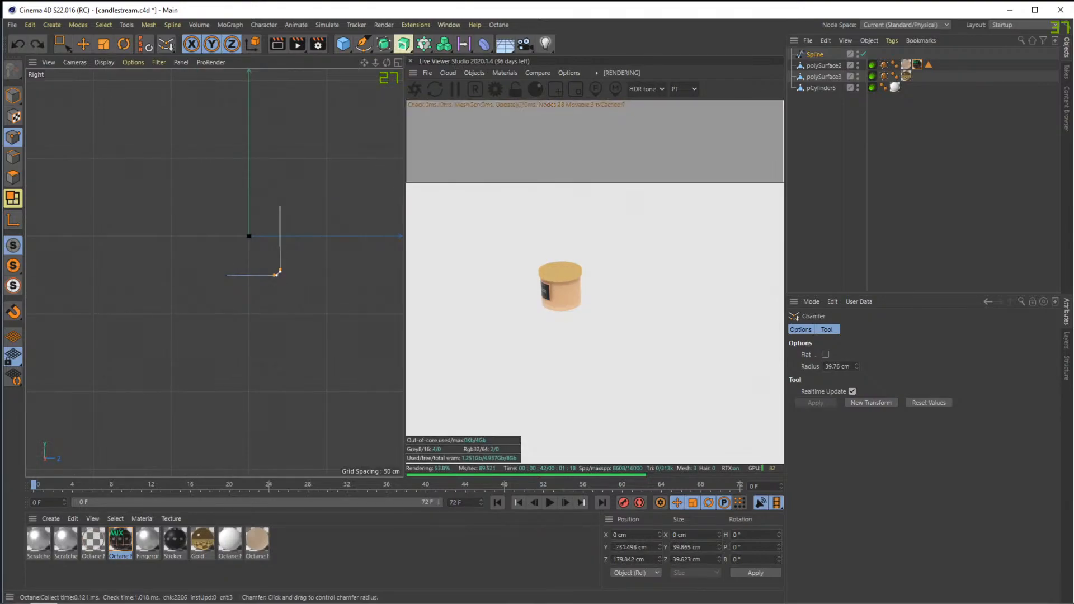
{"action": "left_click_drag", "start_coordinate": [269, 275], "coordinate": [266, 275]}
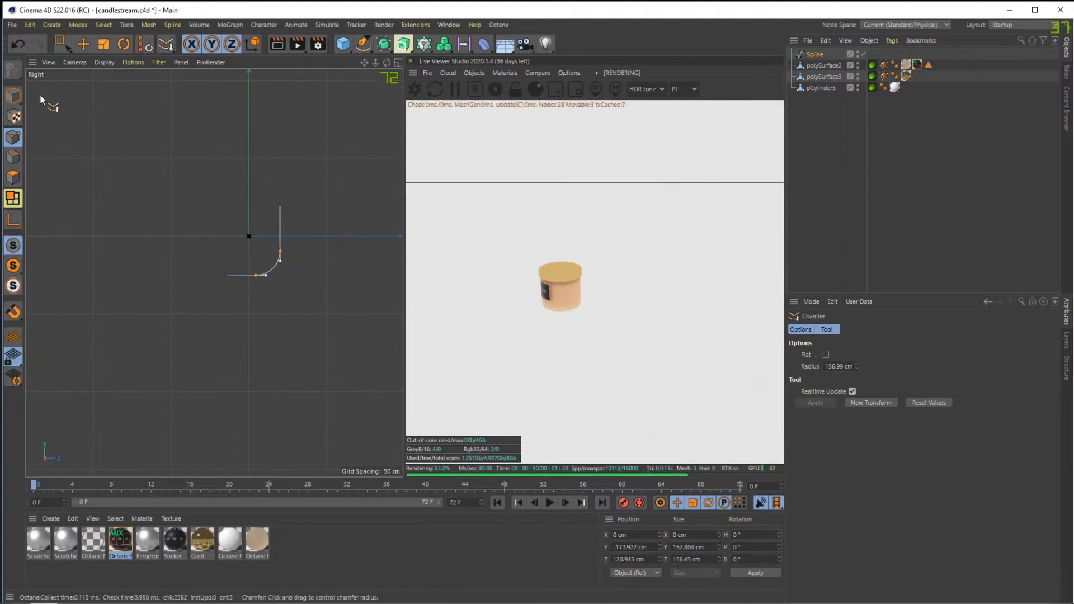
{"action": "left_click", "coordinate": [84, 44]}
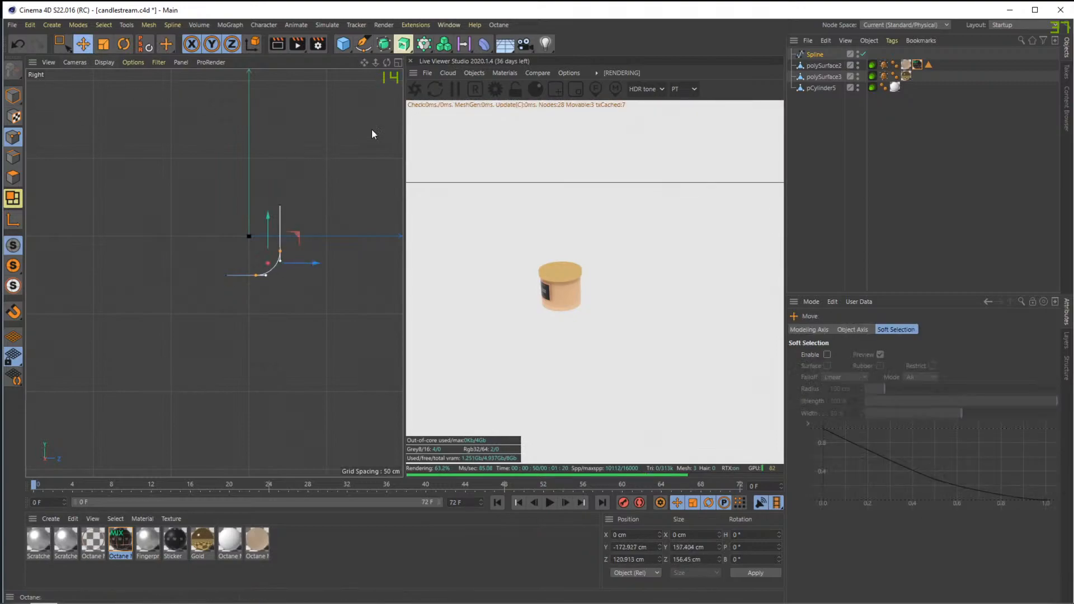
Maximize the Perspective view and place the spline inside an Extrude generator to form the backdrop
{"action": "left_click", "coordinate": [399, 62]}
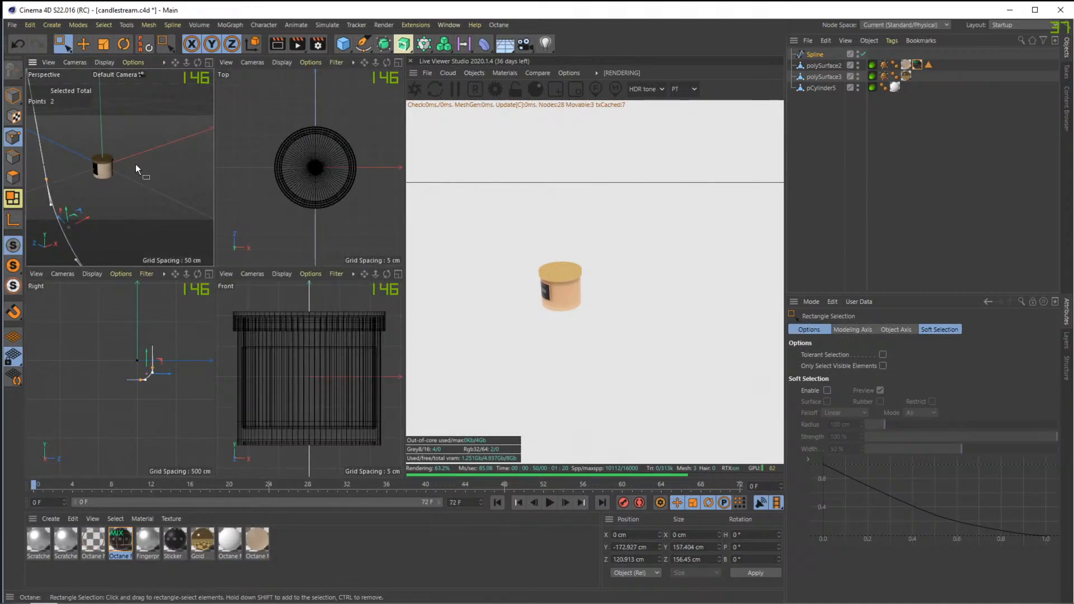
{"action": "left_click", "coordinate": [208, 62]}
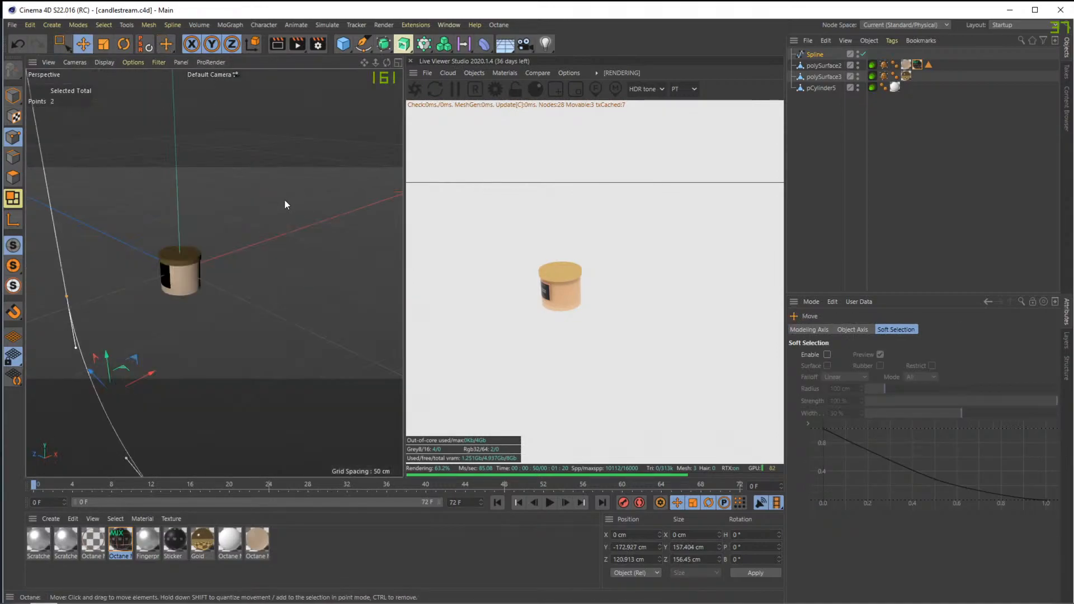
{"action": "scroll", "coordinate": [246, 212], "scroll_direction": "down", "scroll_amount": 5}
{"action": "scroll", "coordinate": [250, 206], "scroll_direction": "down", "scroll_amount": 2}
{"action": "scroll", "coordinate": [280, 167], "scroll_direction": "up", "scroll_amount": 1}
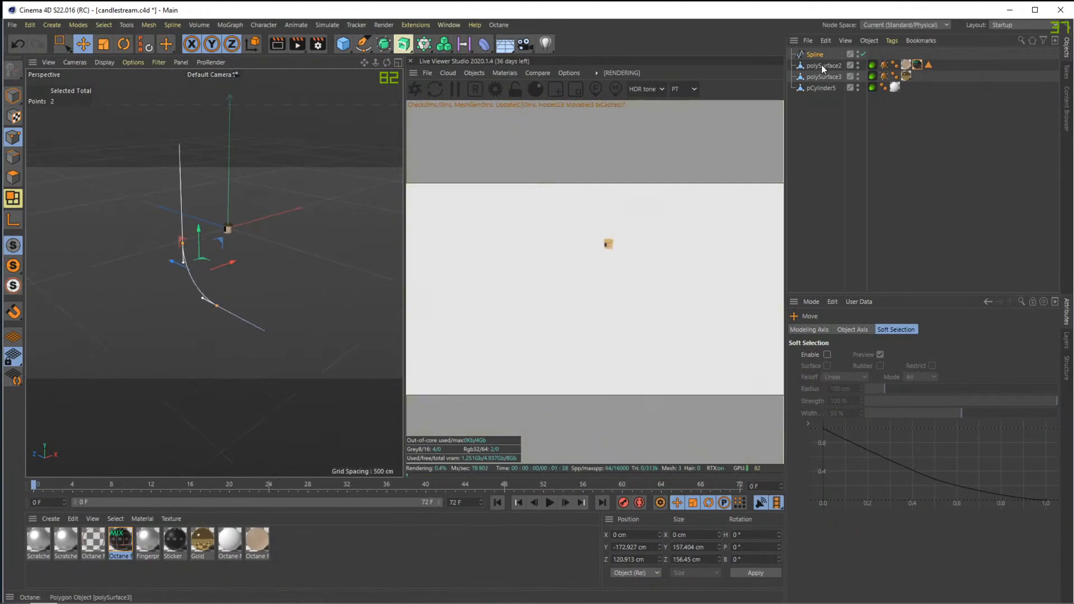
{"action": "left_click", "coordinate": [815, 55]}
{"action": "left_click", "coordinate": [405, 45]}
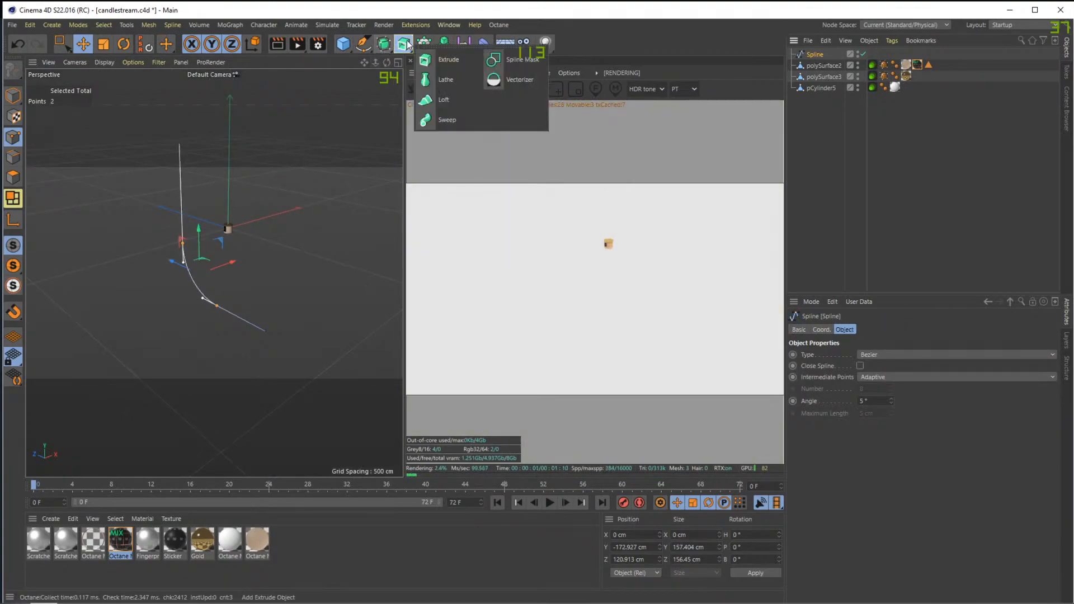
{"action": "left_click", "coordinate": [451, 64], "text": "alt"}
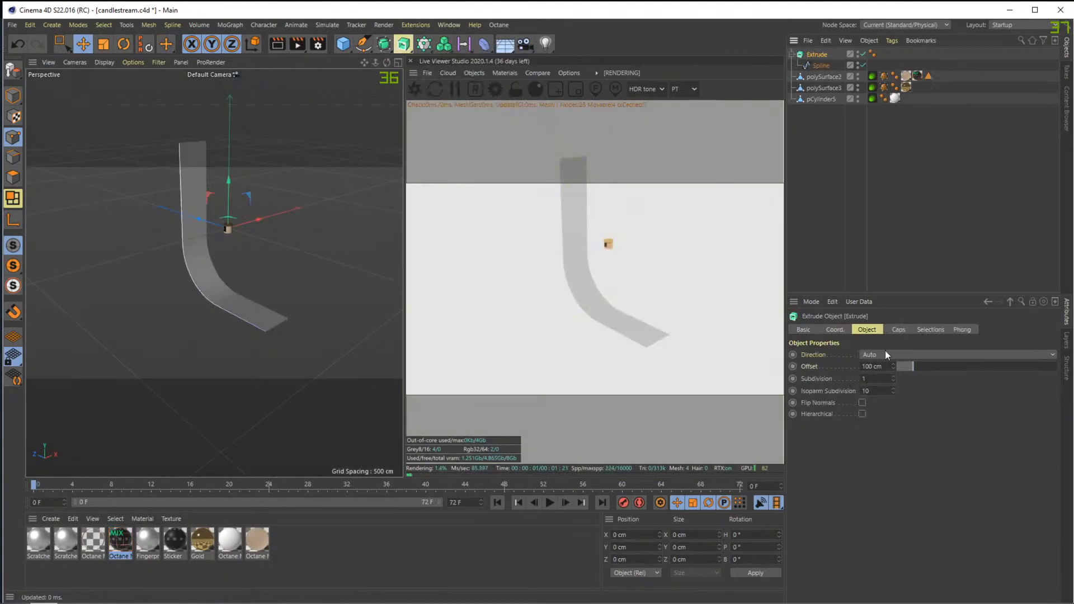
Widen the extruded backdrop by setting its offset to about 964 cm
{"action": "left_click_drag", "start_coordinate": [911, 364], "coordinate": [1043, 364]}
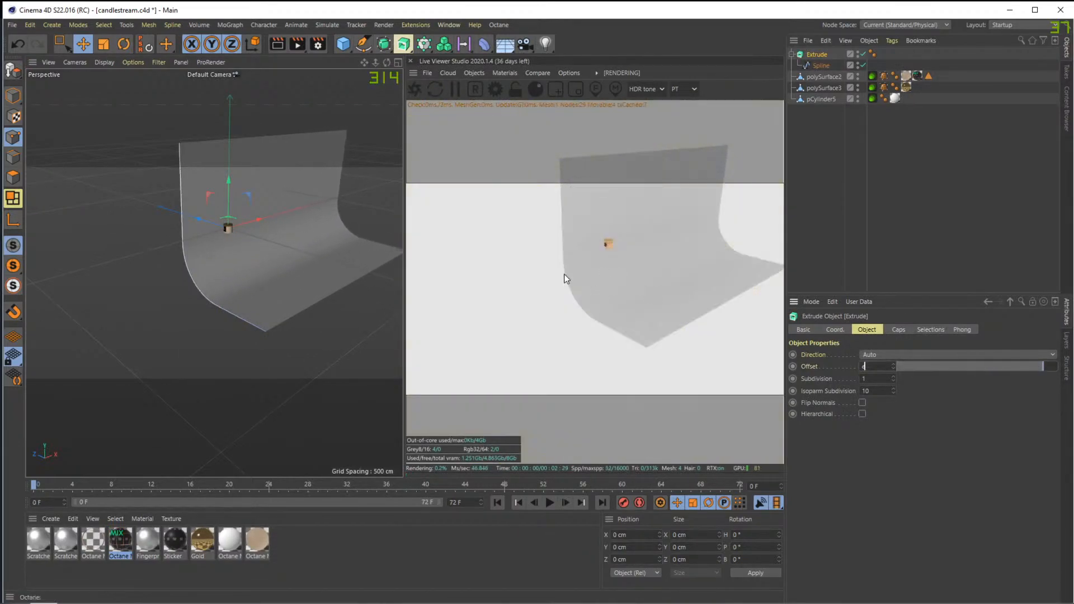
{"action": "key", "text": "Return"}
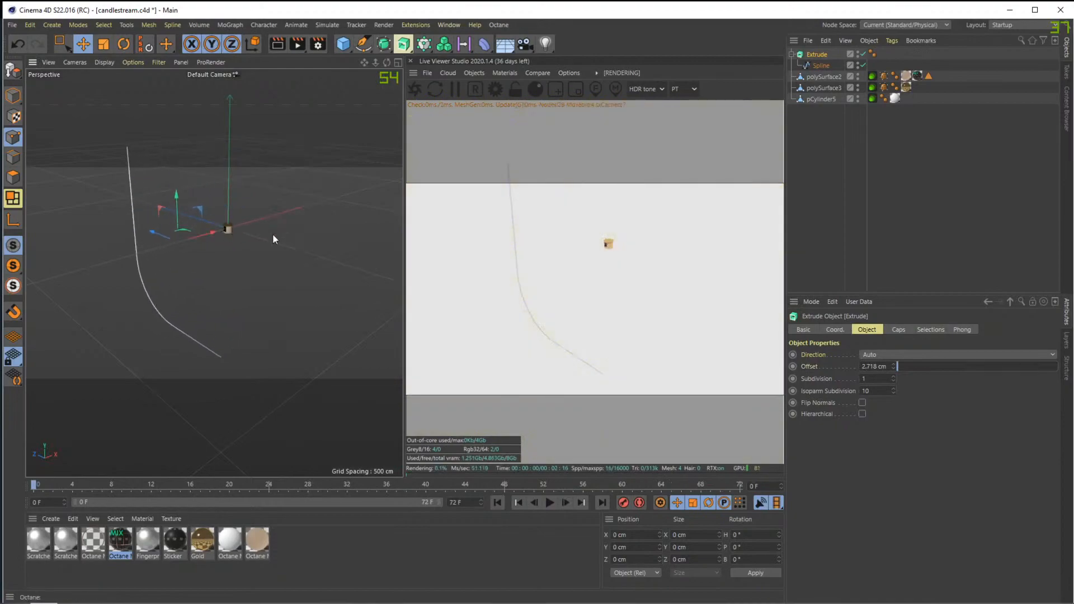
{"action": "key", "text": "ctrl+z"}
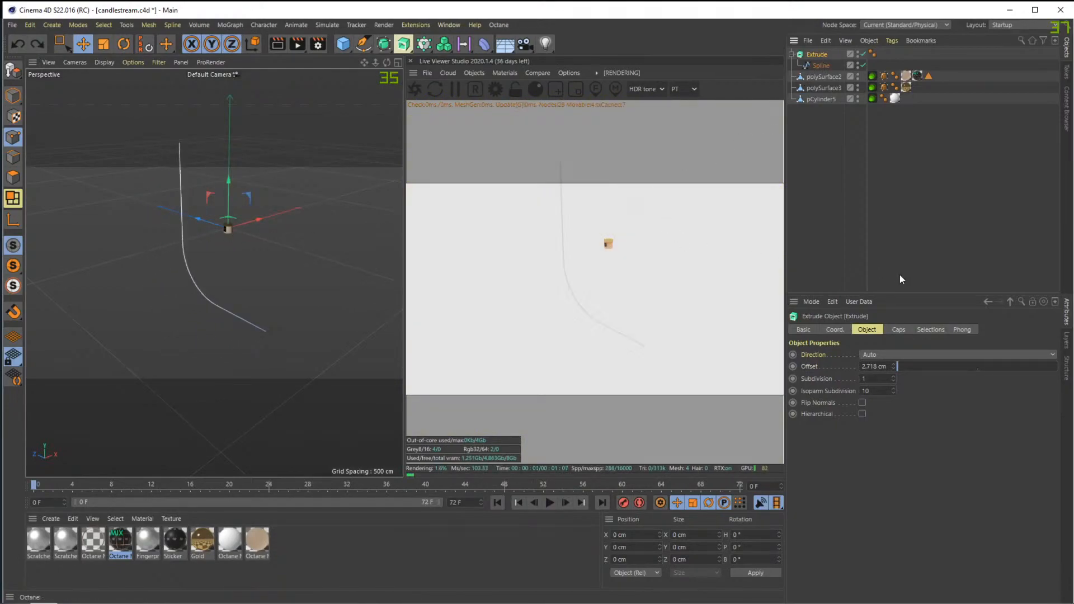
{"action": "left_click_drag", "start_coordinate": [899, 361], "coordinate": [1052, 355]}
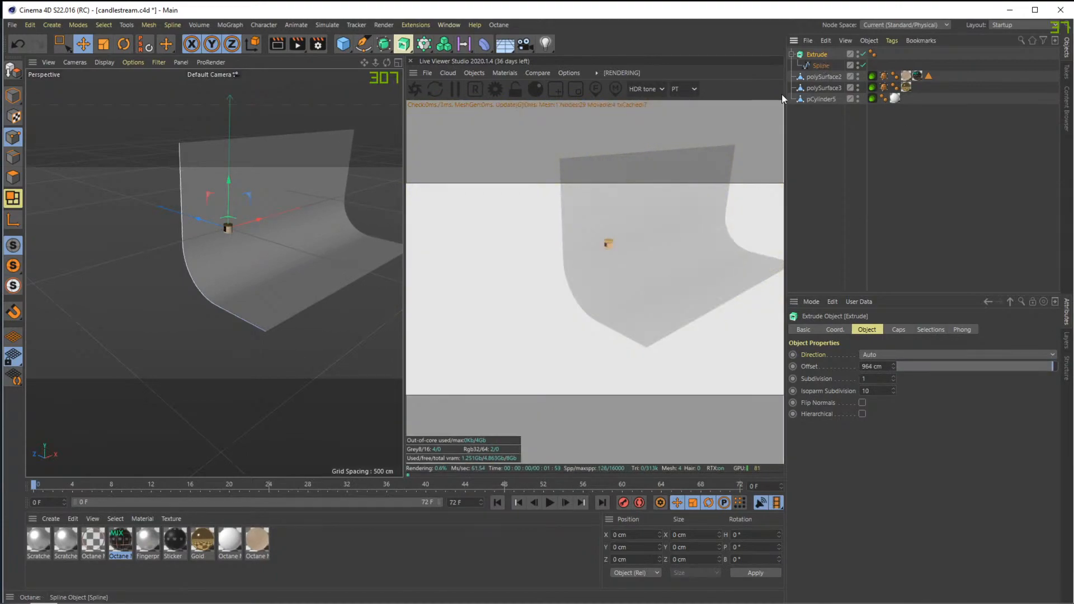
Move the extruded backdrop sideways to center it on the candle and raise it toward the candle's base
{"action": "left_click_drag", "start_coordinate": [264, 218], "coordinate": [184, 236]}
{"action": "left_click_drag", "start_coordinate": [270, 246], "coordinate": [251, 219], "text": "alt"}
{"action": "left_click_drag", "start_coordinate": [73, 202], "coordinate": [69, 171]}
{"action": "mouse_move", "coordinate": [249, 197]}
{"action": "left_mouse_down", "text": "alt"}
{"action": "mouse_move", "coordinate": [204, 187]}
{"action": "mouse_move", "coordinate": [257, 205]}
{"action": "left_mouse_up", "text": "alt"}
Group polySurface2, polySurface3 and pCylinder5 under a null and rotate it about 85° around the vertical axis
{"action": "left_click", "coordinate": [824, 76]}
{"action": "left_click", "coordinate": [819, 99], "text": "shift"}
{"action": "key", "text": "alt+g"}
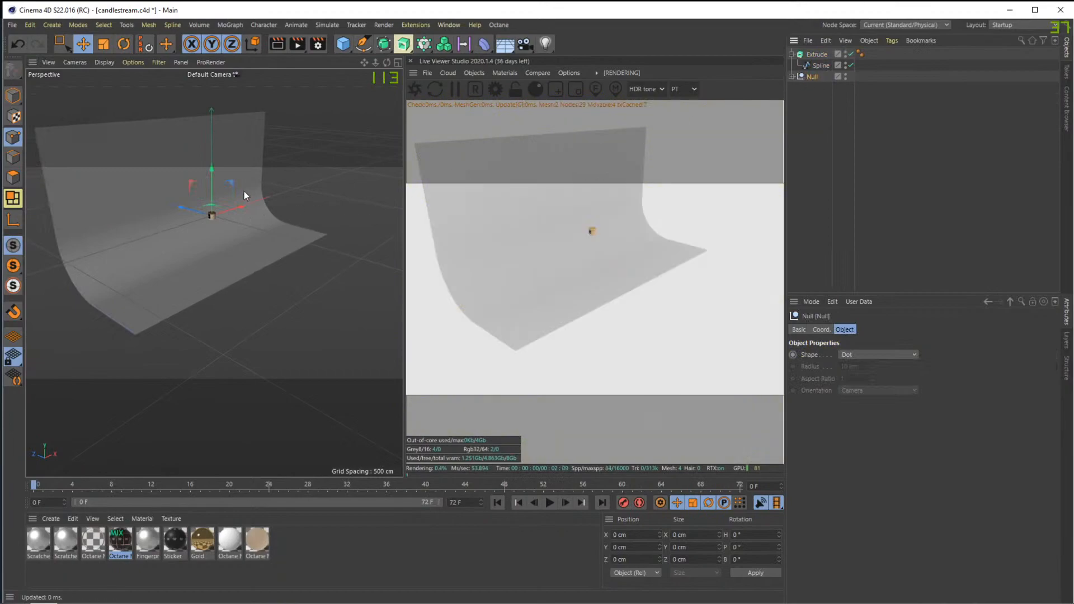
{"action": "left_click_drag", "start_coordinate": [338, 202], "coordinate": [191, 219], "text": "alt"}
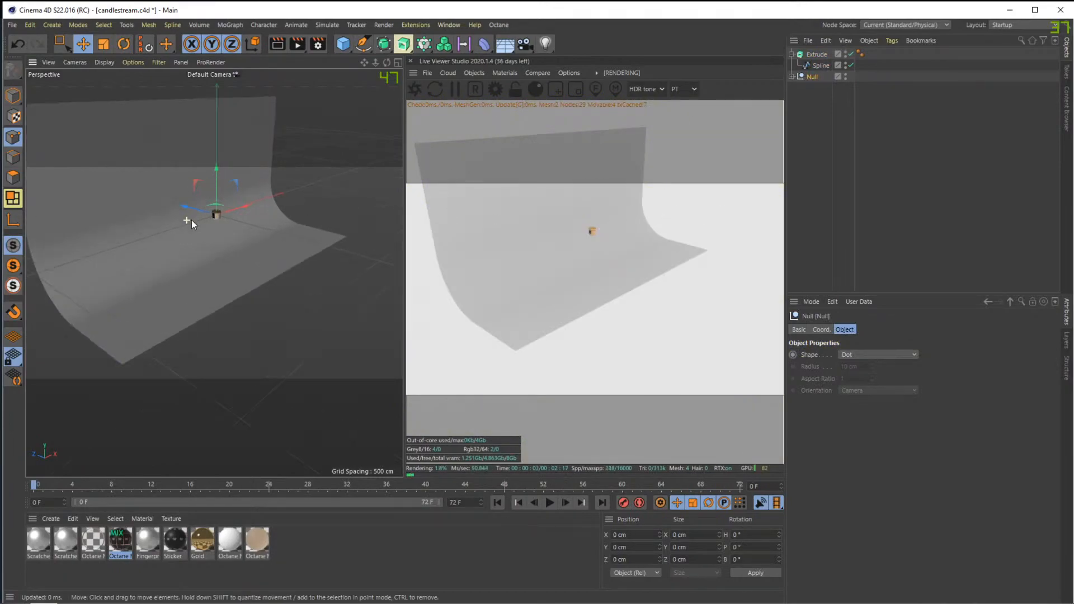
{"action": "right_click_drag", "start_coordinate": [191, 220], "coordinate": [305, 212], "text": "alt"}
{"action": "key", "text": "r"}
{"action": "left_click_drag", "start_coordinate": [243, 220], "coordinate": [282, 215], "text": "shift"}
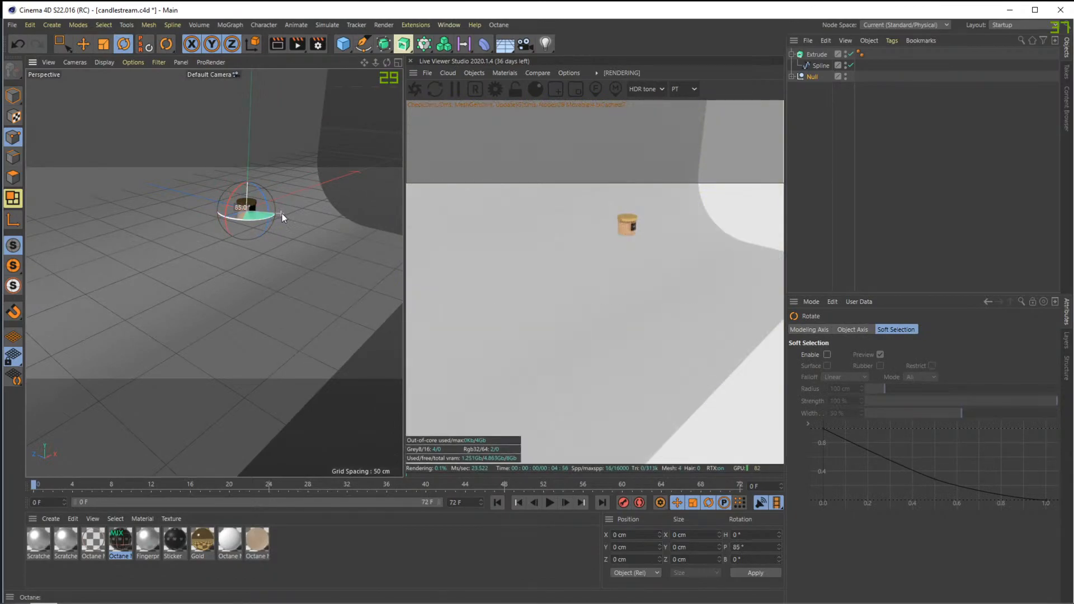
Frame the candle close up against the backdrop and create an Octane camera from that view
{"action": "left_click_drag", "start_coordinate": [299, 218], "coordinate": [234, 217], "text": "alt"}
{"action": "middle_click_drag", "start_coordinate": [234, 166], "coordinate": [302, 239], "text": "alt"}
{"action": "scroll", "coordinate": [225, 245], "scroll_direction": "up", "scroll_amount": 8}
{"action": "middle_click_drag", "start_coordinate": [187, 276], "coordinate": [270, 251], "text": "alt"}
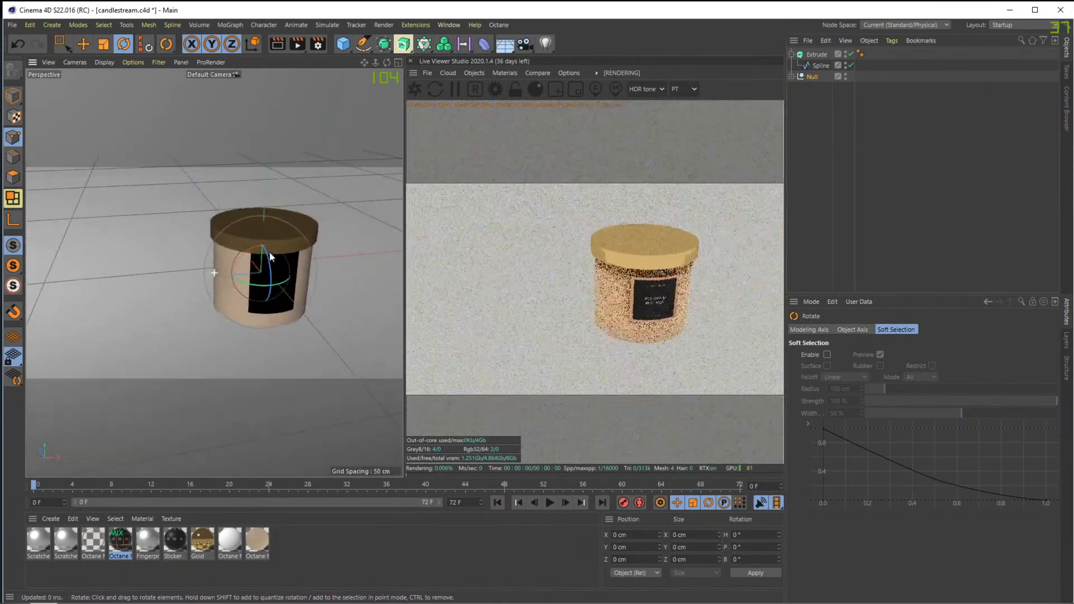
{"action": "left_click_drag", "start_coordinate": [281, 274], "coordinate": [232, 256], "text": "alt"}
{"action": "middle_click_drag", "start_coordinate": [232, 256], "coordinate": [197, 237], "text": "alt"}
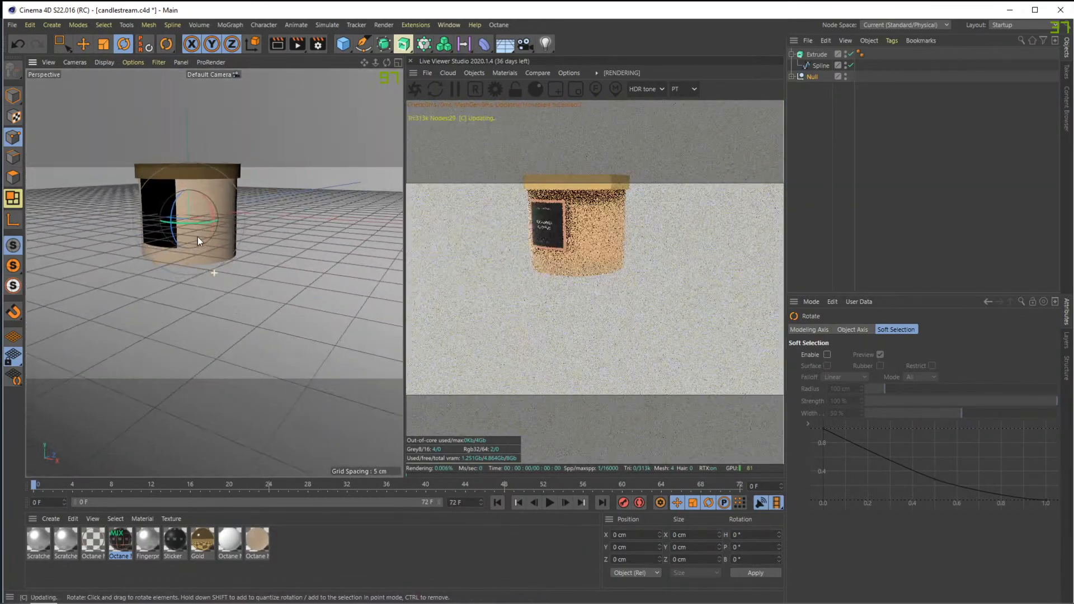
{"action": "left_click", "coordinate": [471, 74]}
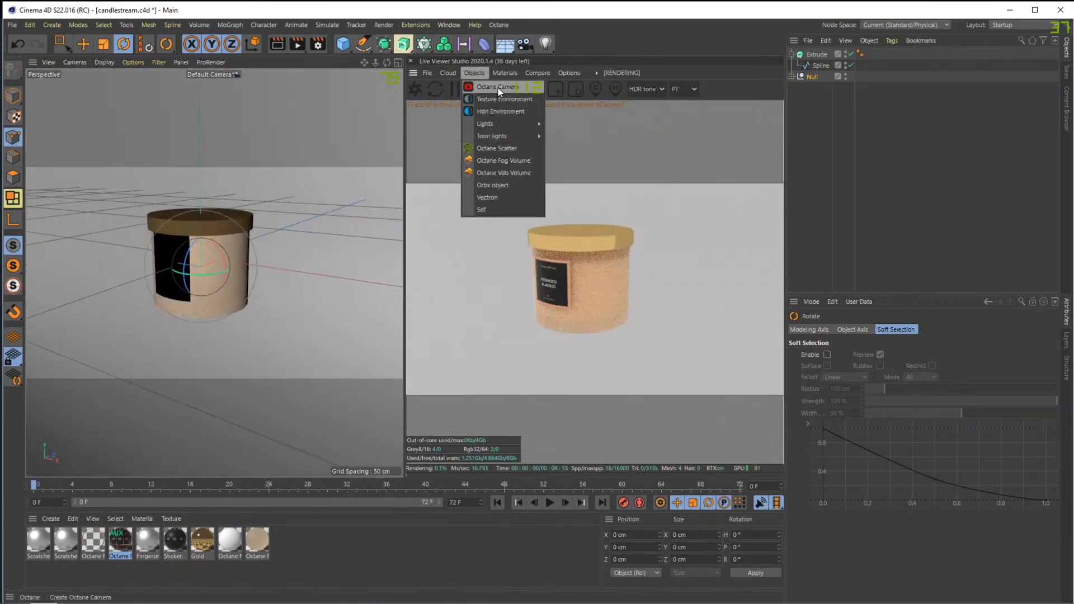
{"action": "left_click", "coordinate": [498, 88]}
Set the OctaneCamera to Normal Lens (50 mm) with a 35 mm Movie (22.0 mm) sensor and look through it
{"action": "left_click", "coordinate": [827, 54]}
{"action": "left_click", "coordinate": [971, 381]}
{"action": "left_click", "coordinate": [948, 442]}
{"action": "left_click", "coordinate": [962, 393]}
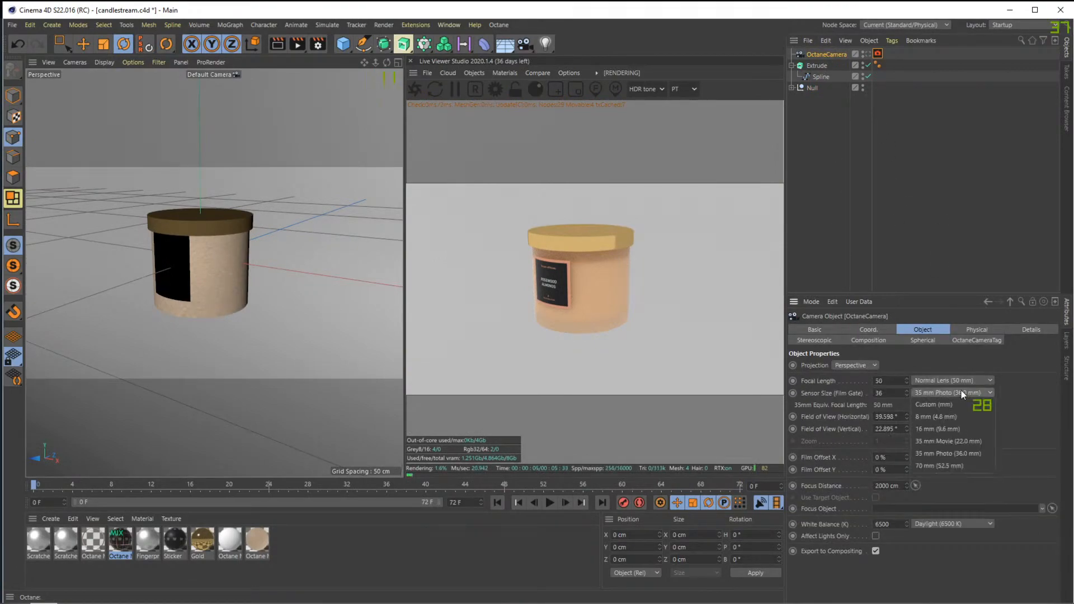
{"action": "left_click", "coordinate": [962, 442]}
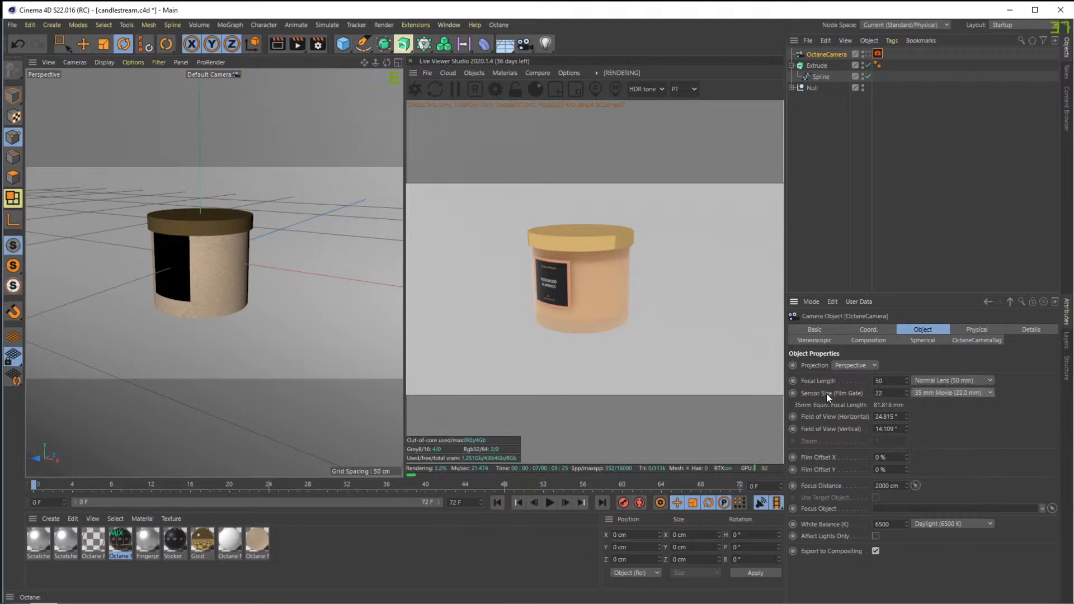
{"action": "left_click", "coordinate": [868, 54]}
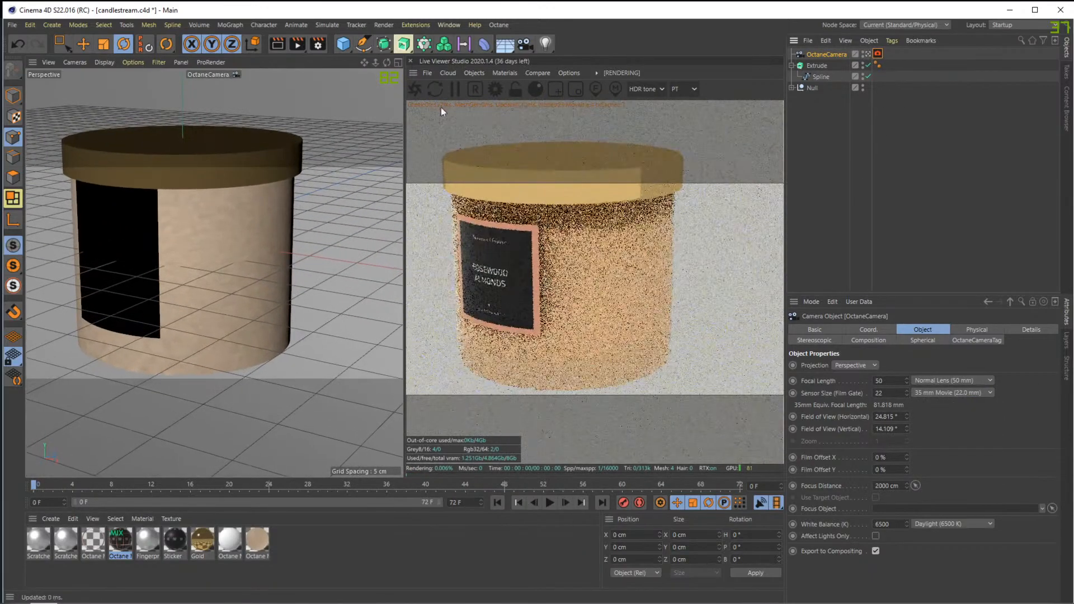
{"action": "mouse_move", "coordinate": [375, 63]}
{"action": "left_mouse_down"}
{"action": "mouse_move", "coordinate": [361, 63]}
{"action": "mouse_move", "coordinate": [374, 62]}
{"action": "mouse_move", "coordinate": [370, 75]}
{"action": "left_mouse_up"}
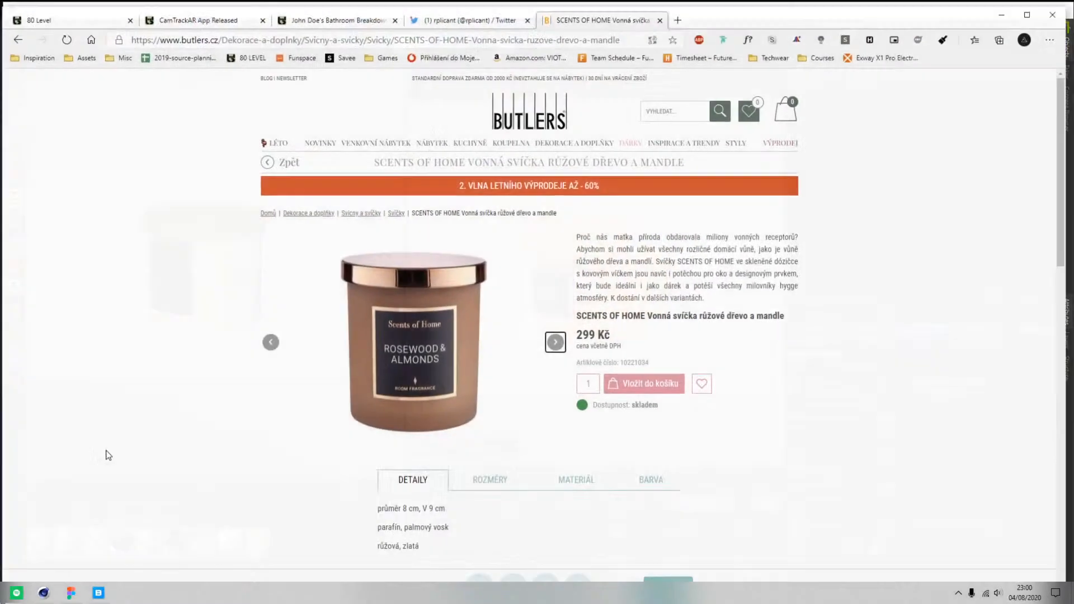
Switch to the Twitter page in the browser and view the account's notifications
{"action": "left_click", "coordinate": [470, 20]}
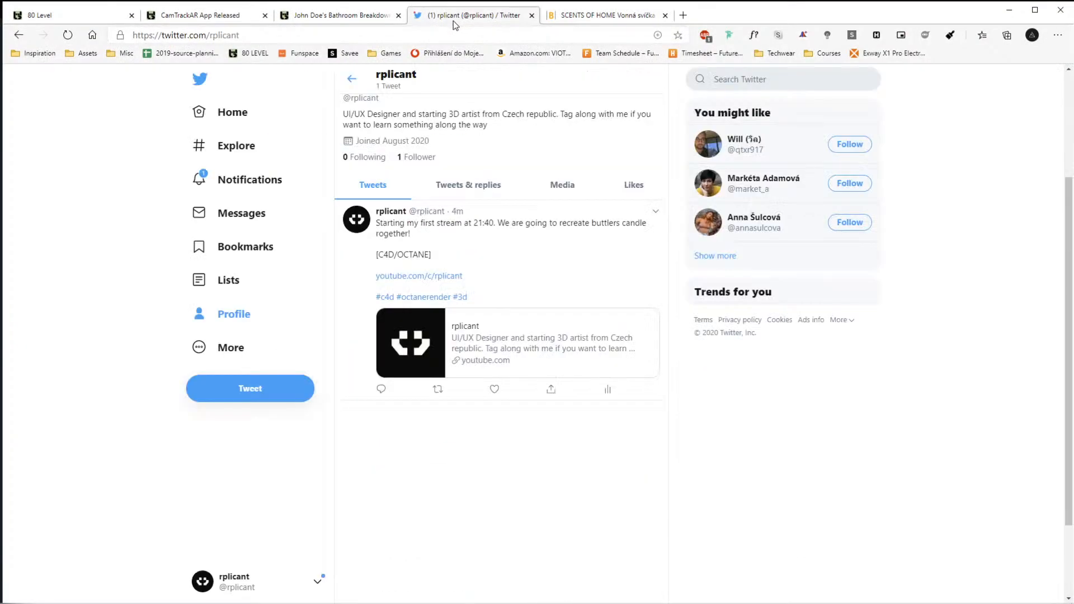
{"action": "left_click", "coordinate": [255, 185]}
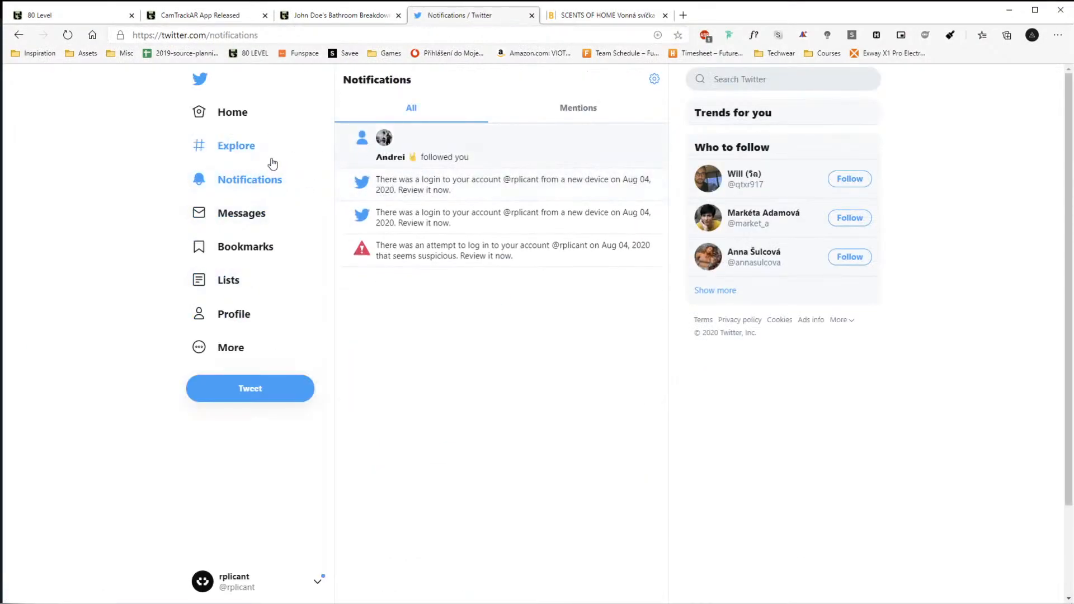
Open the Twitter account's profile and check the direct message options in its Privacy and safety settings
{"action": "left_click", "coordinate": [236, 314]}
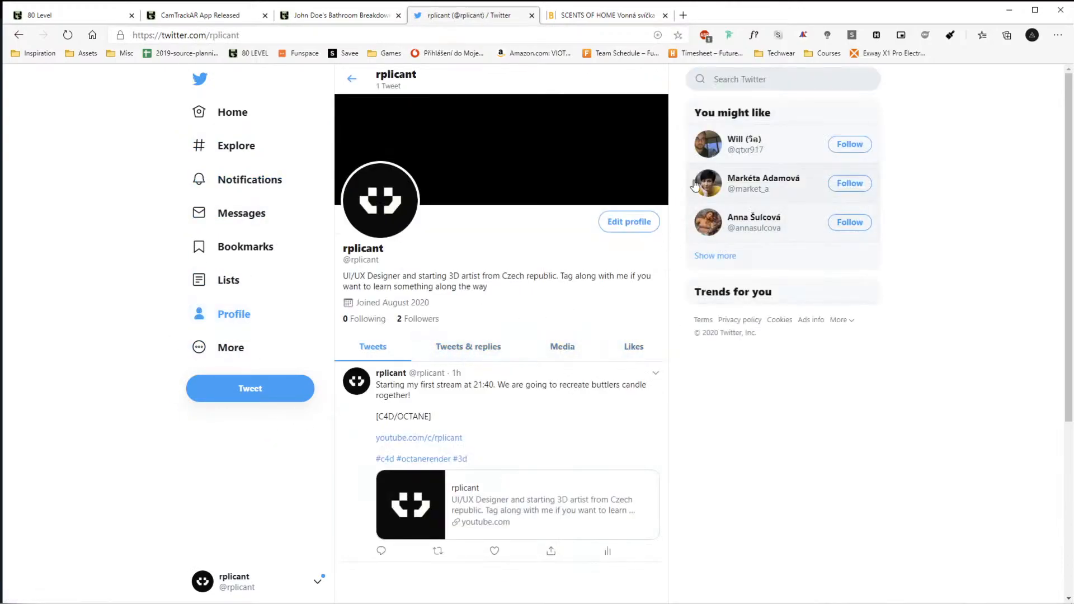
{"action": "left_click", "coordinate": [317, 581]}
{"action": "left_click", "coordinate": [95, 389]}
{"action": "left_click", "coordinate": [199, 347]}
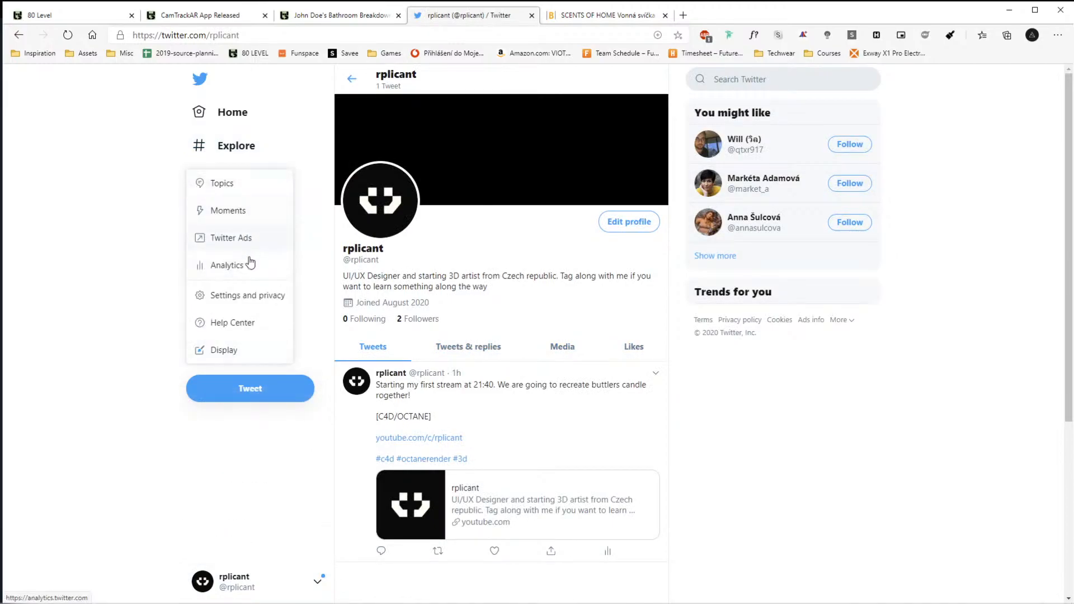
{"action": "left_click", "coordinate": [246, 296]}
{"action": "left_click", "coordinate": [497, 158]}
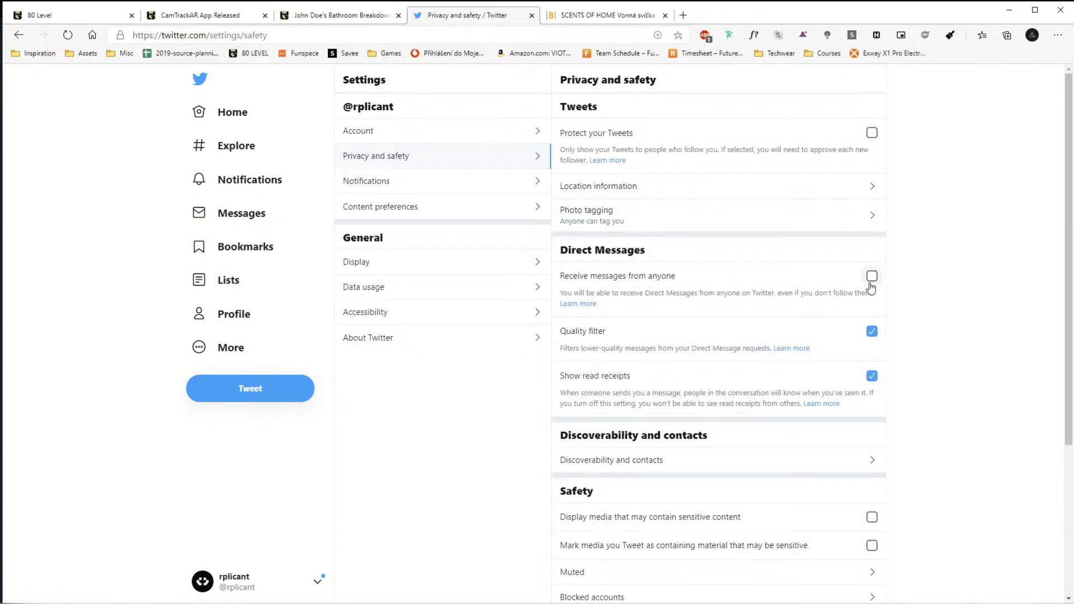
Return to the Twitter home feed and view the tweet about the candle stream on the account's profile
{"action": "left_click", "coordinate": [246, 117]}
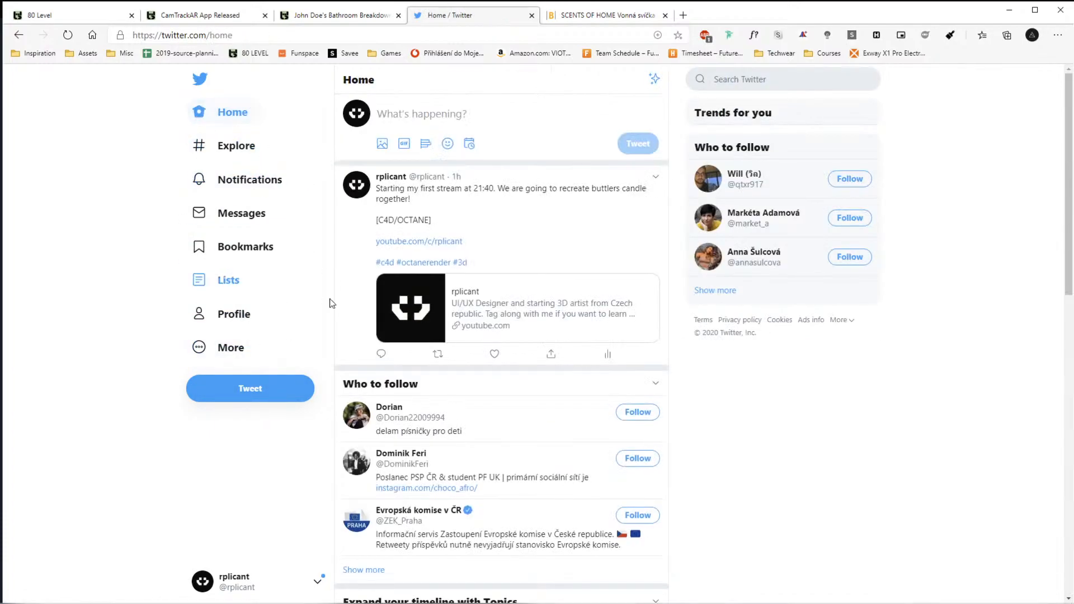
{"action": "left_click", "coordinate": [357, 184]}
{"action": "scroll", "coordinate": [367, 191], "scroll_direction": "down", "scroll_amount": 2}
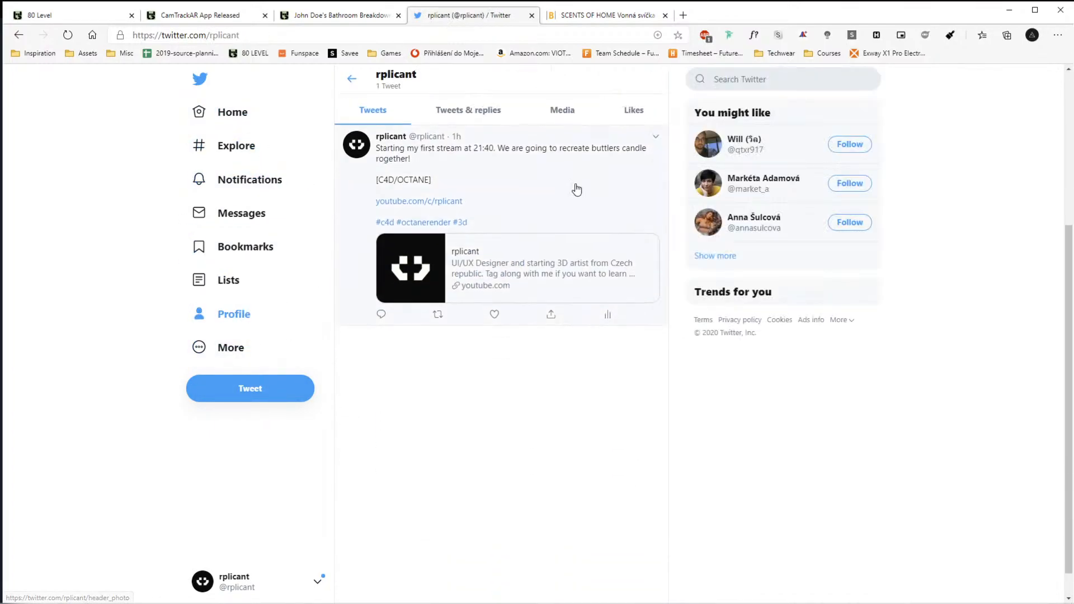
Switch back to Cinema 4D, raise the backdrop Extrude about 138 cm in the default camera view, and look through the OctaneCamera
{"action": "left_click", "coordinate": [1010, 10]}
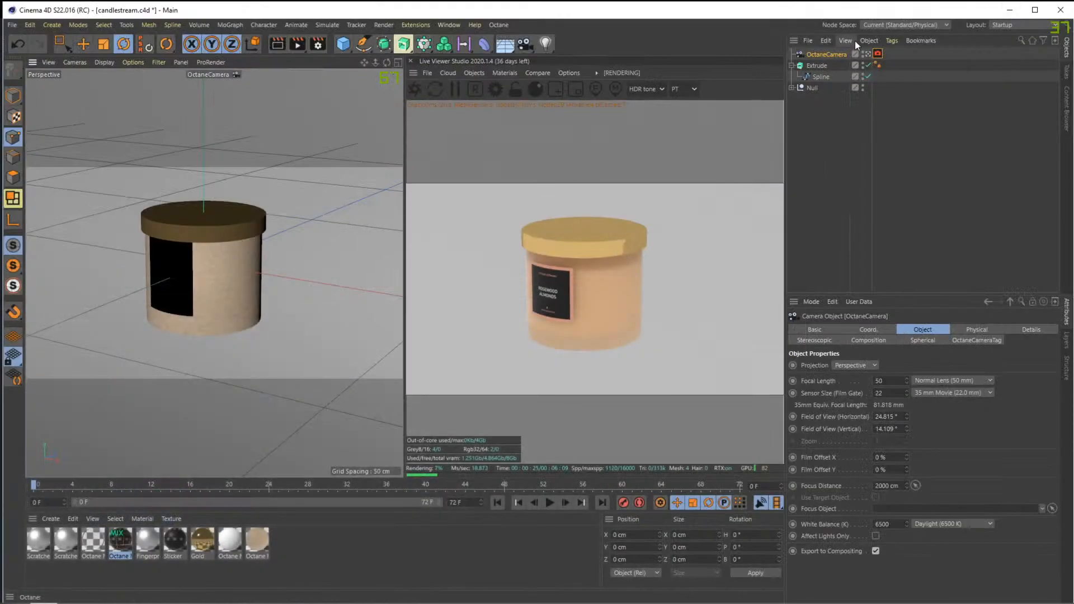
{"action": "left_click", "coordinate": [869, 54]}
{"action": "left_click_drag", "start_coordinate": [377, 63], "coordinate": [336, 63]}
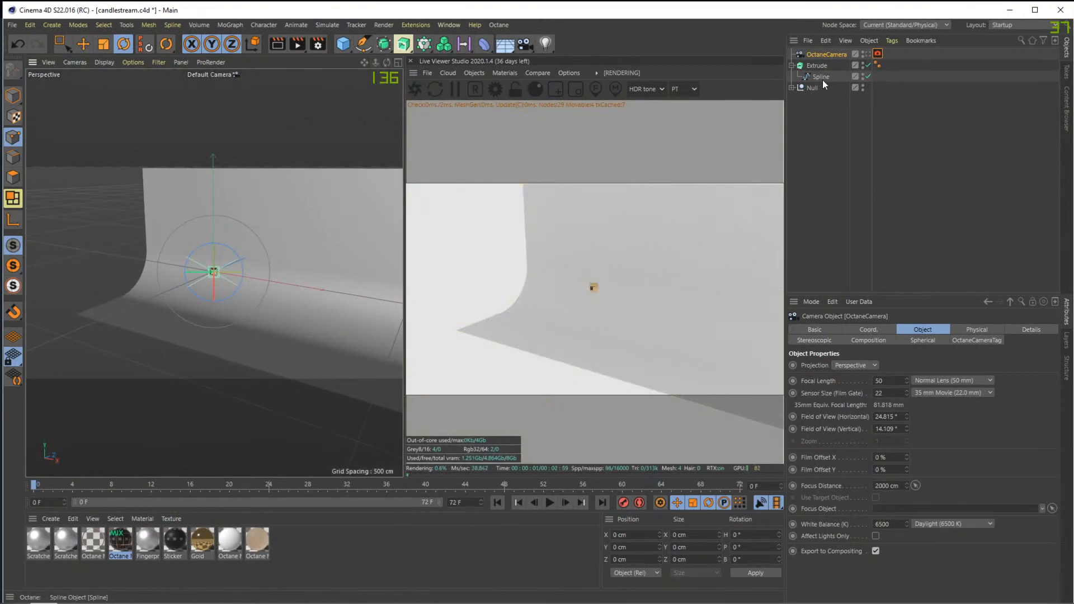
{"action": "left_click", "coordinate": [810, 67]}
{"action": "key", "text": "e"}
{"action": "left_click_drag", "start_coordinate": [102, 197], "coordinate": [108, 152]}
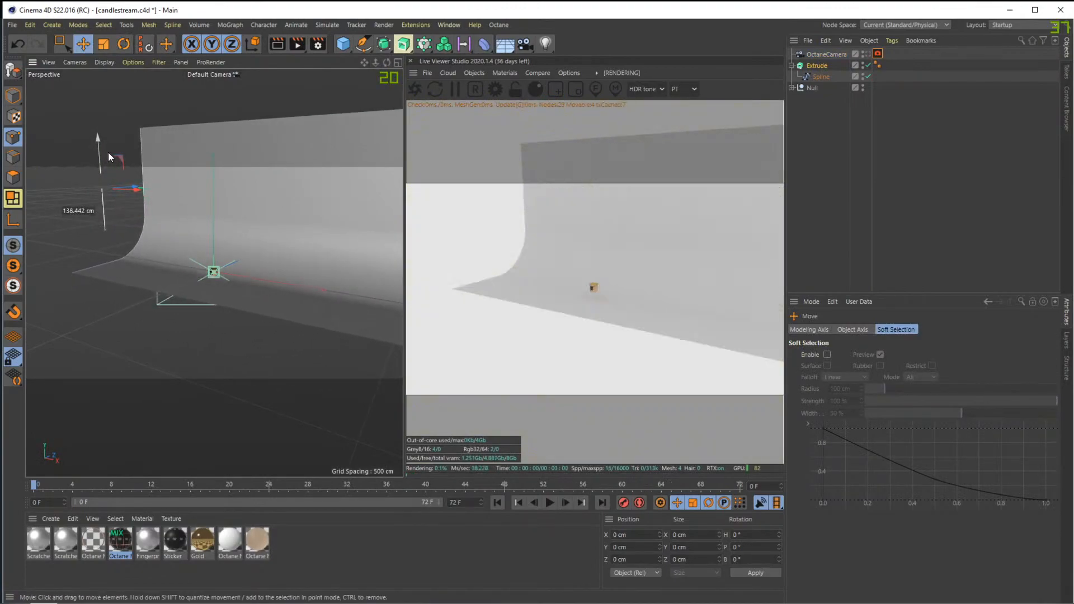
{"action": "left_click", "coordinate": [867, 55]}
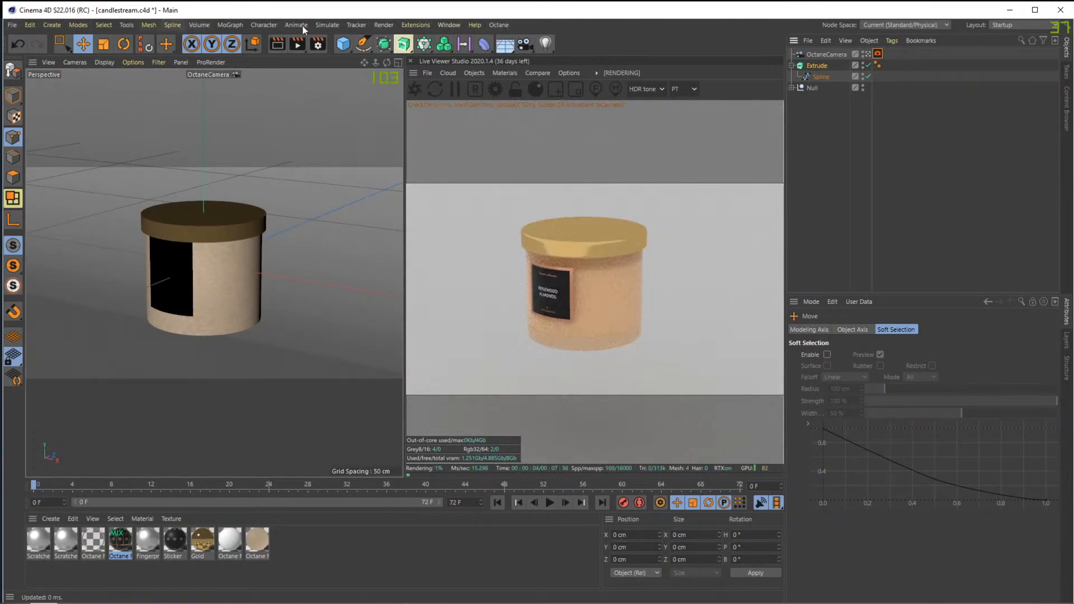
Open a new view panel and undo the last few scene changes
{"action": "left_click", "coordinate": [416, 25]}
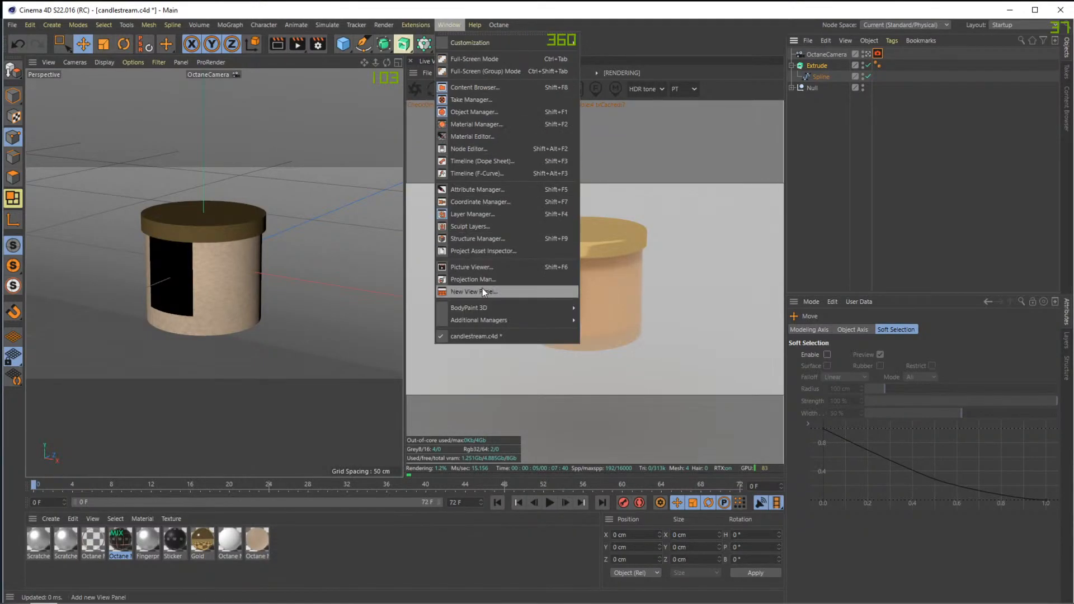
{"action": "left_click", "coordinate": [498, 290]}
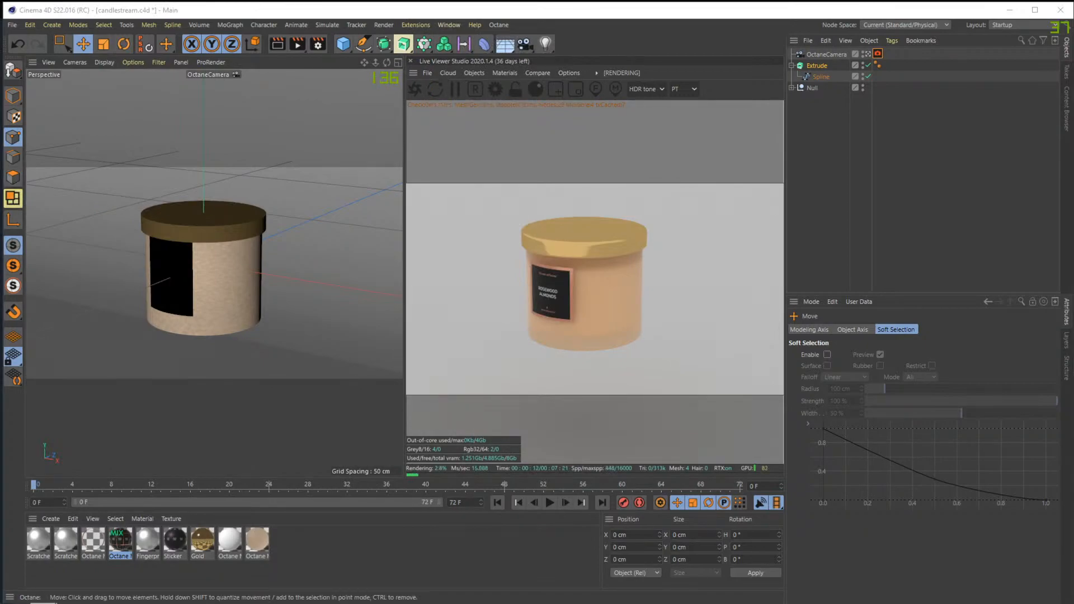
{"action": "key", "text": "ctrl+z"}
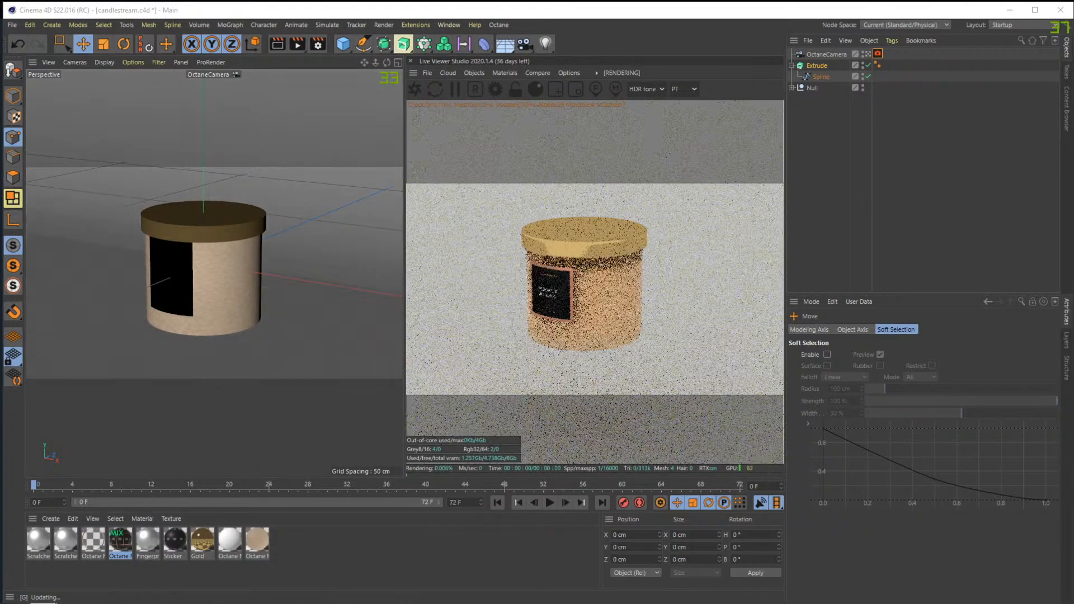
{"action": "key", "text": "ctrl+z"}
{"action": "key", "text": "ctrl+z"}
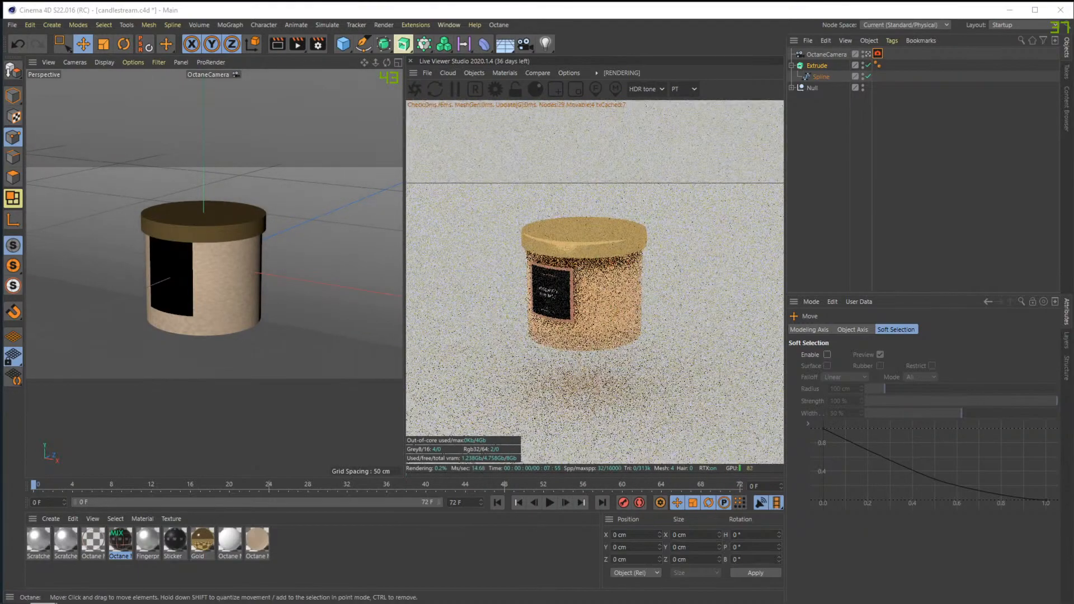
Save the candlestream.c4d scene and undo the last change
{"action": "key", "text": "ctrl+s"}
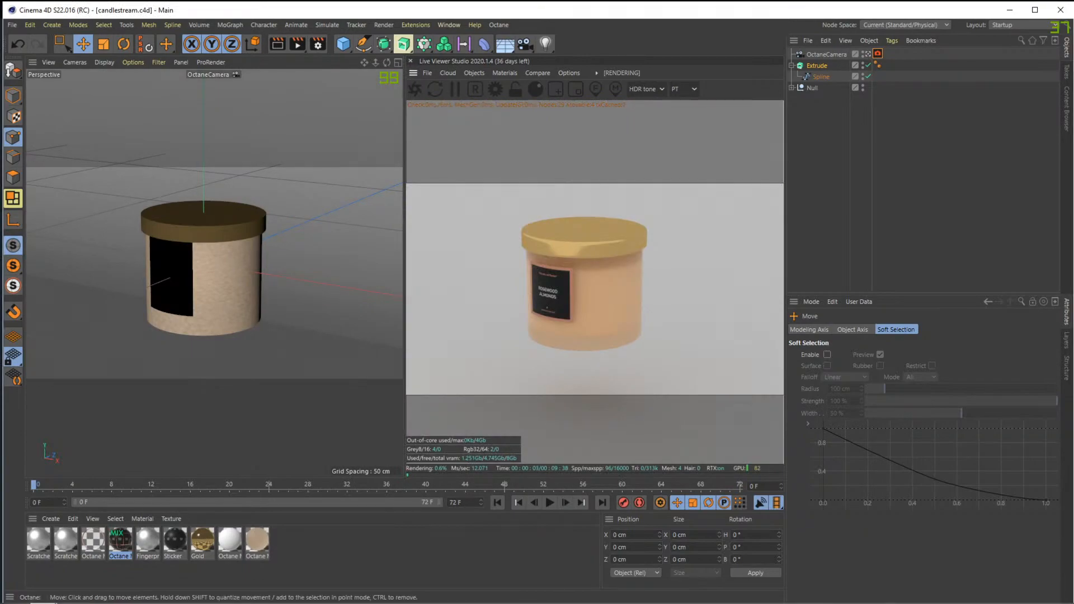
{"action": "key", "text": "ctrl+z"}
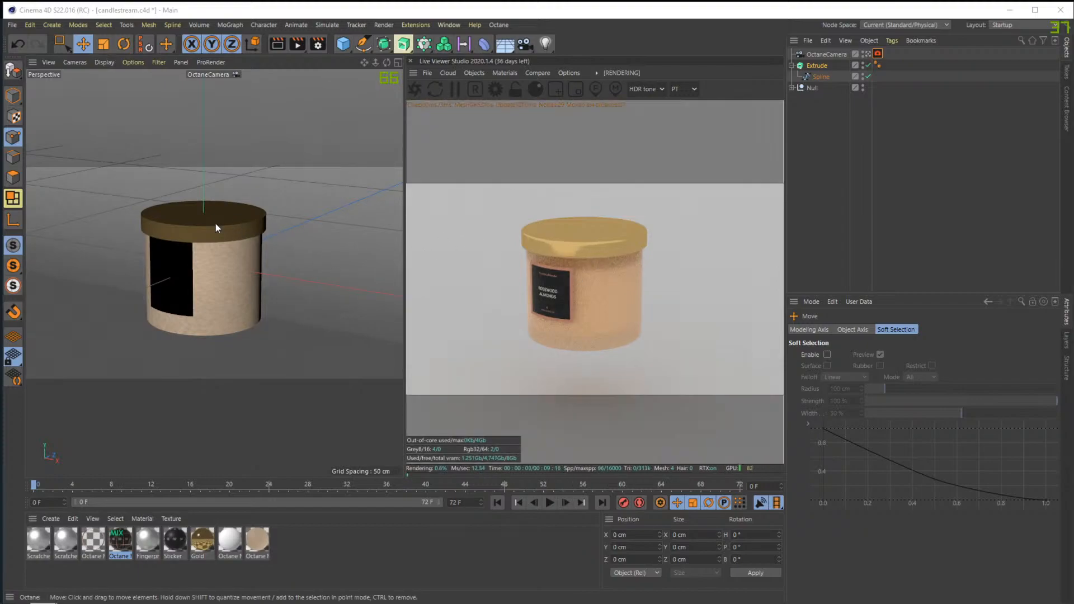
{"action": "left_click", "coordinate": [792, 66]}
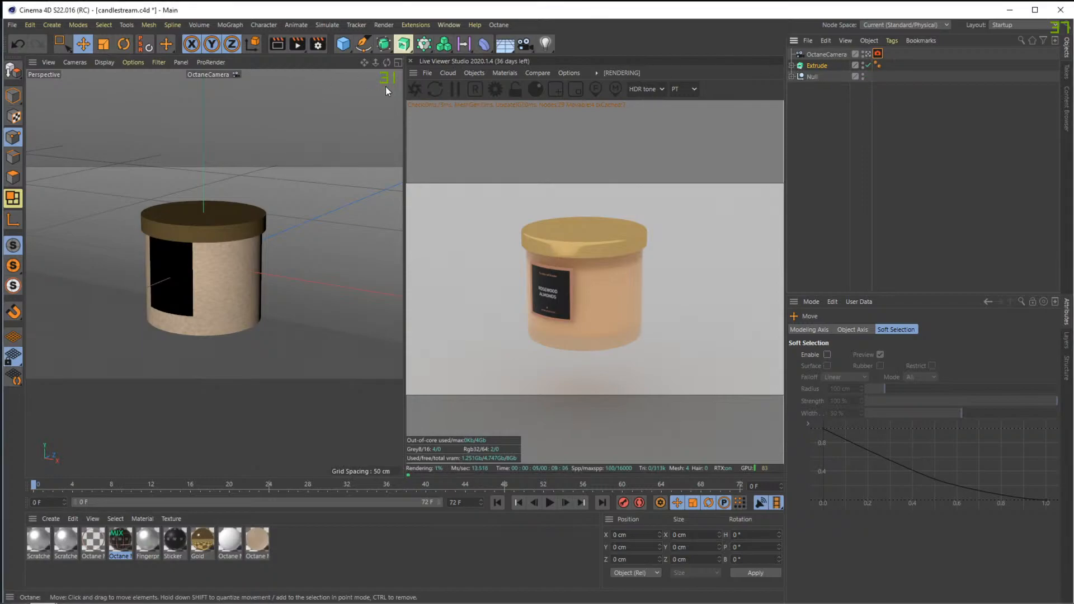
Add an Octane Texture Environment and set its RgbSpectrum colour to black with a value of 0%
{"action": "left_click", "coordinate": [483, 72]}
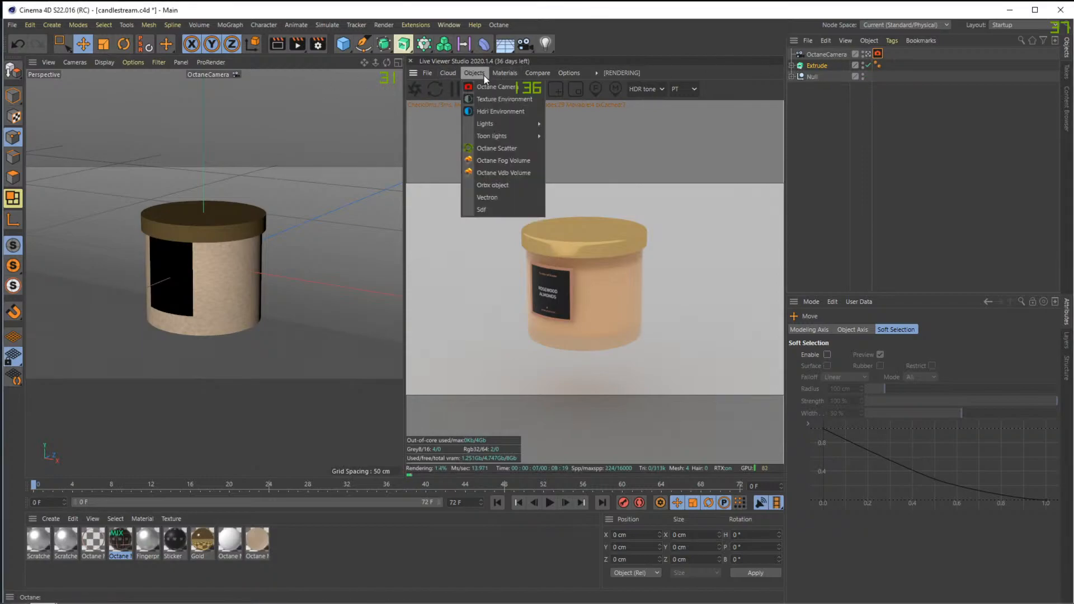
{"action": "left_click", "coordinate": [509, 102]}
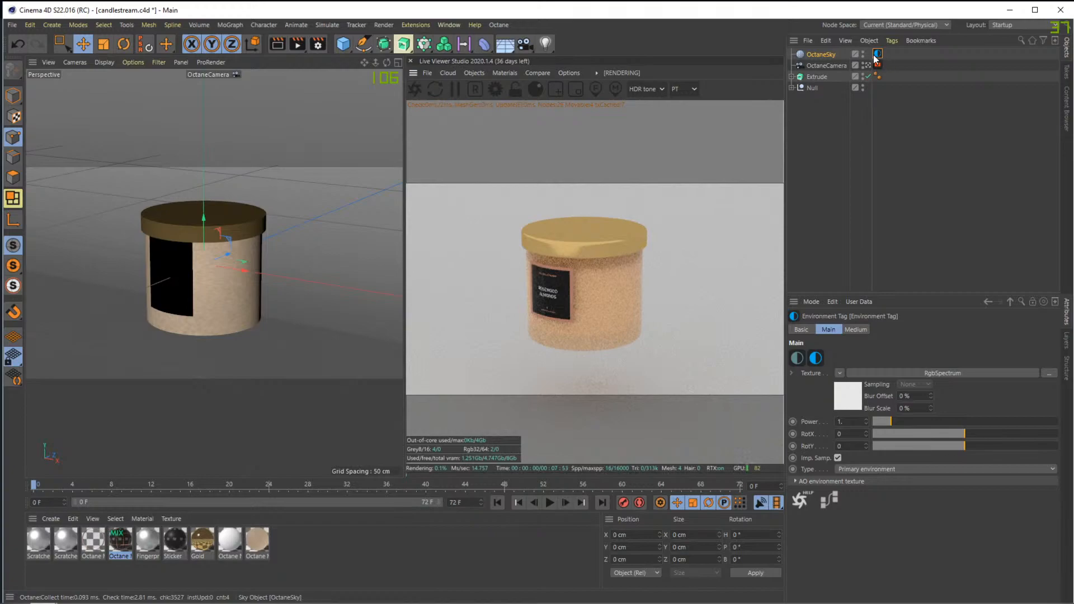
{"action": "left_click", "coordinate": [848, 401]}
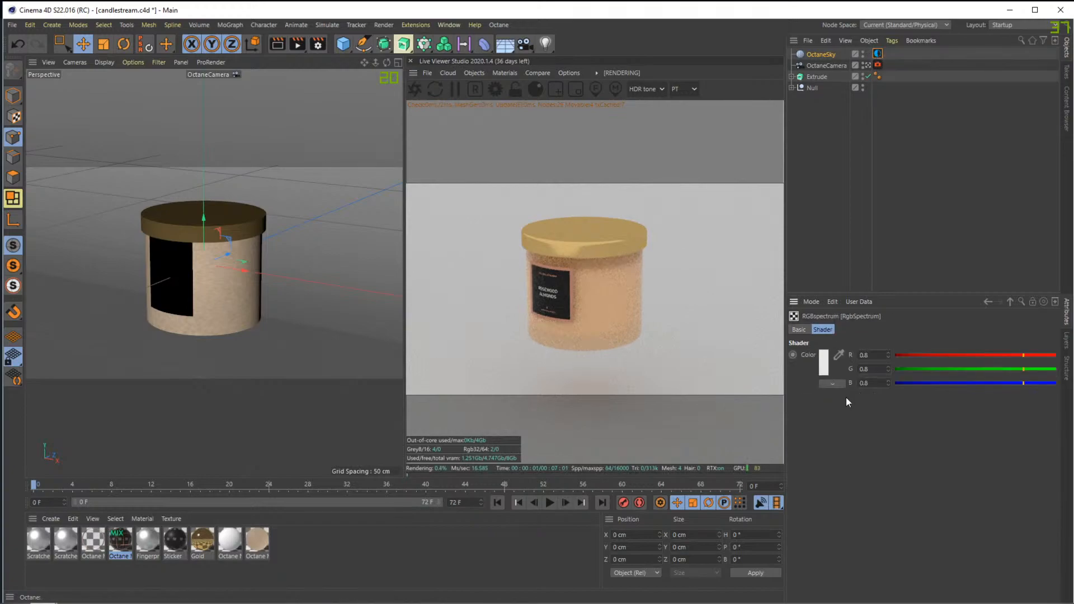
{"action": "left_click", "coordinate": [822, 361]}
{"action": "left_click_drag", "start_coordinate": [775, 388], "coordinate": [718, 386]}
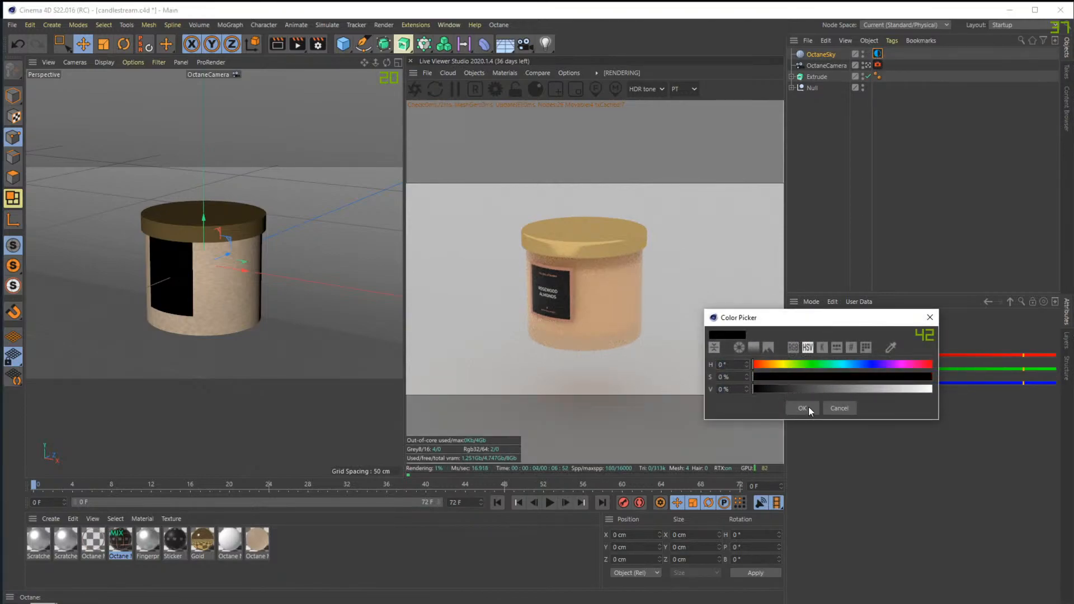
{"action": "left_click", "coordinate": [804, 408]}
Add an Octane Arealight to the scene
{"action": "left_click", "coordinate": [475, 73]}
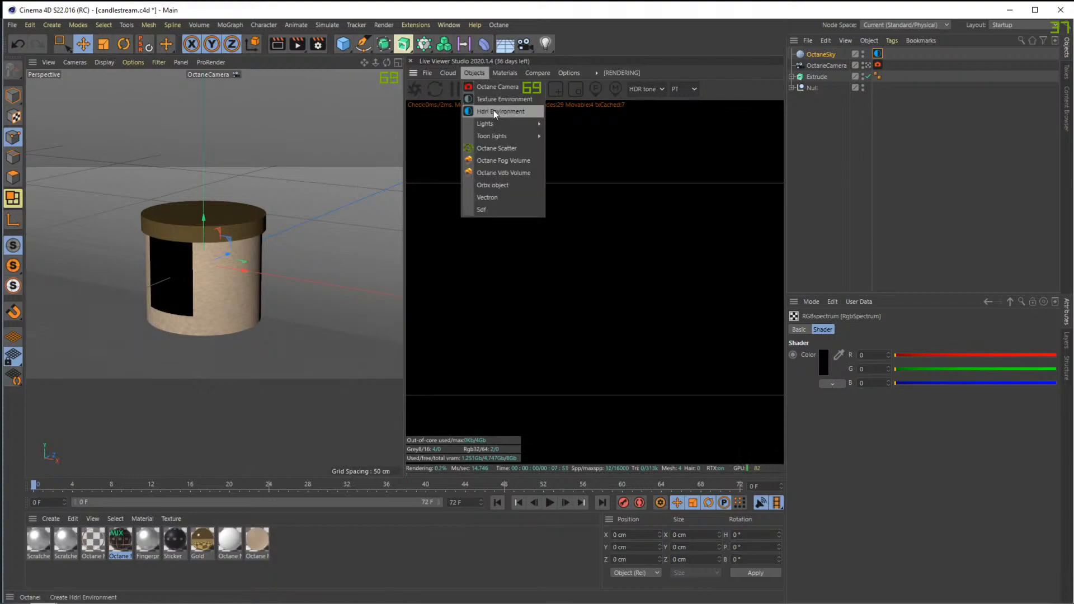
{"action": "mouse_move", "coordinate": [507, 124]}
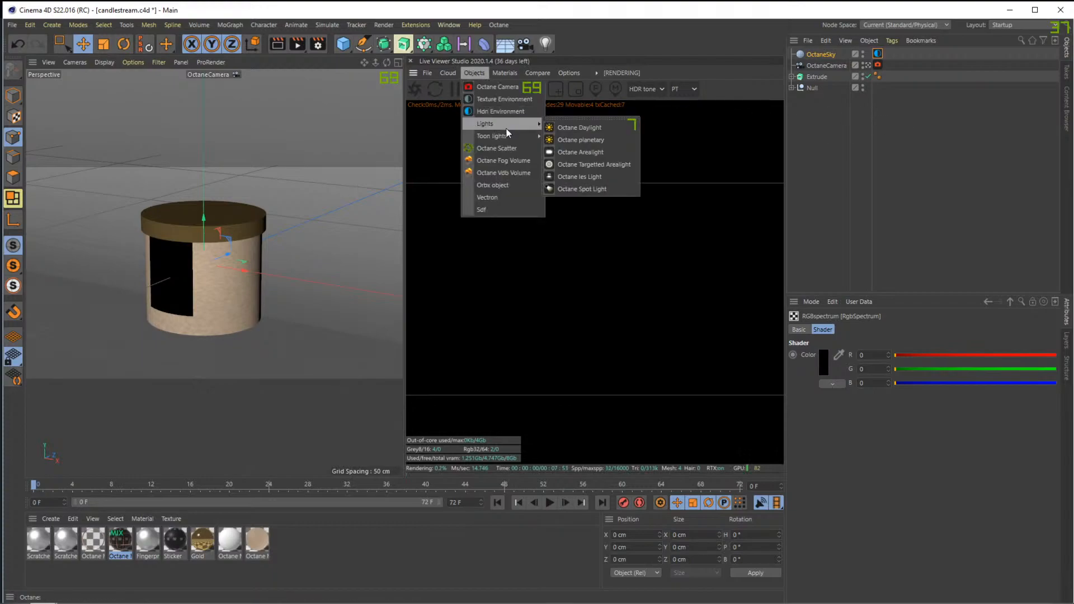
{"action": "left_click", "coordinate": [596, 152]}
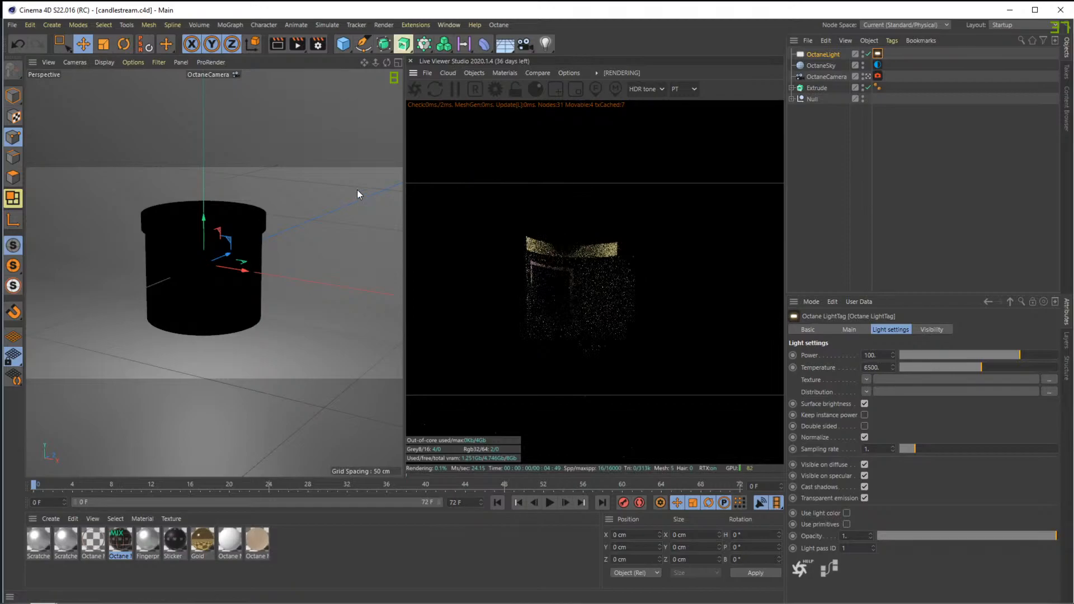
Reframe the candle slightly closer through the OctaneCamera
{"action": "scroll", "coordinate": [243, 227], "scroll_direction": "down", "scroll_amount": 10}
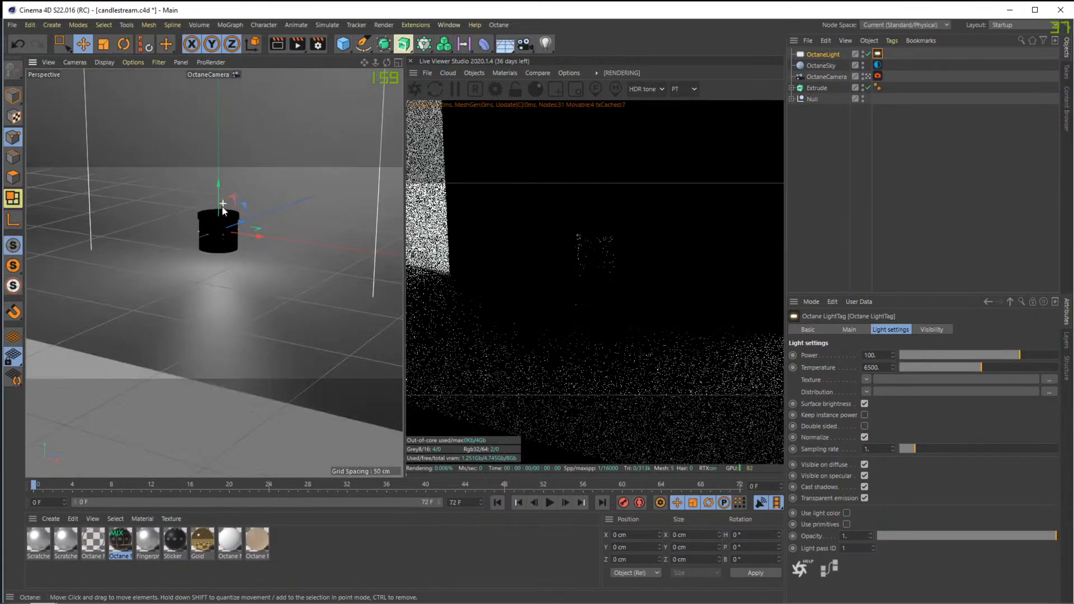
{"action": "scroll", "coordinate": [232, 207], "scroll_direction": "up", "scroll_amount": 15}
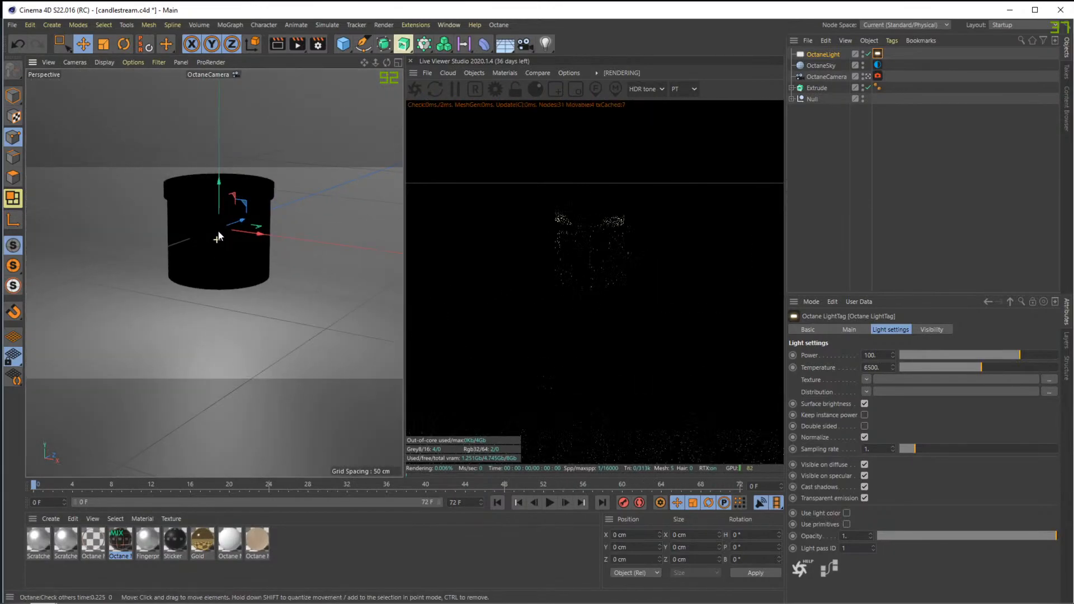
{"action": "scroll", "coordinate": [237, 214], "scroll_direction": "down", "scroll_amount": 5}
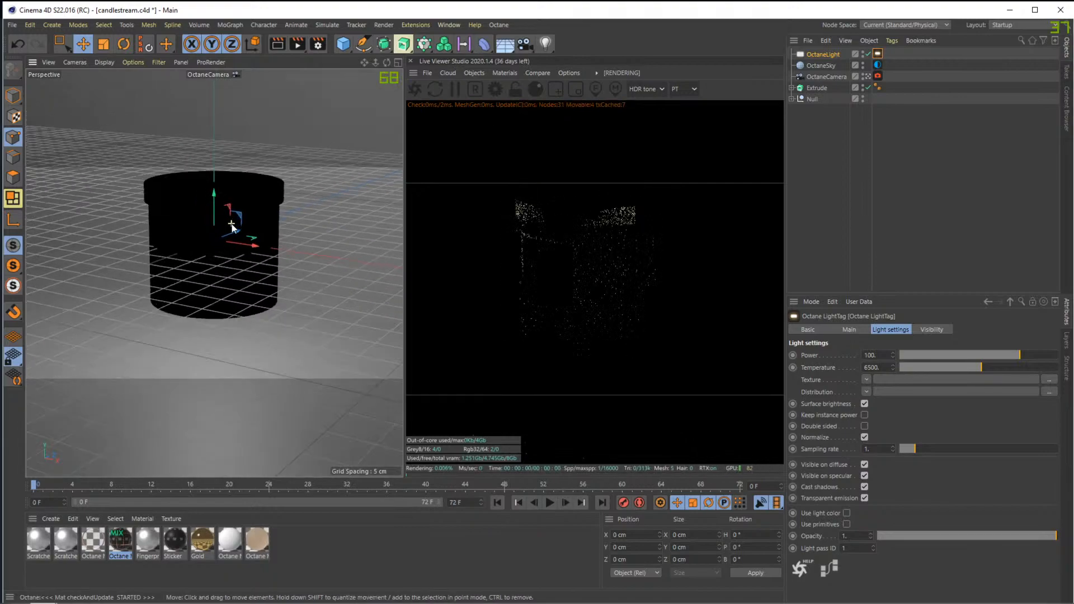
{"action": "scroll", "coordinate": [227, 233], "scroll_direction": "up", "scroll_amount": 3}
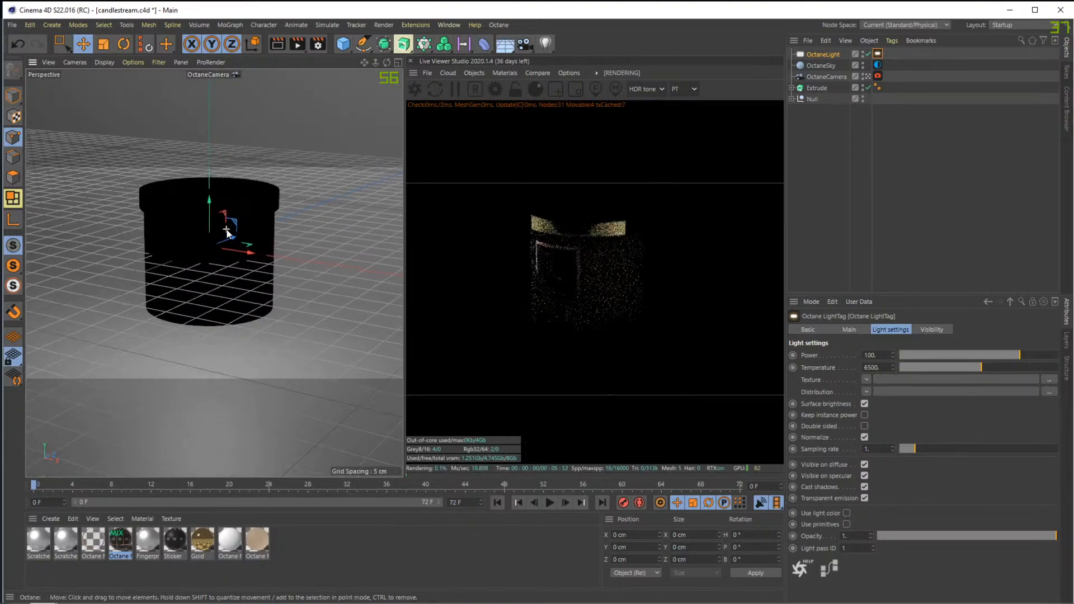
{"action": "middle_click_drag", "start_coordinate": [218, 241], "coordinate": [218, 244], "text": "alt"}
{"action": "left_click", "coordinate": [516, 90]}
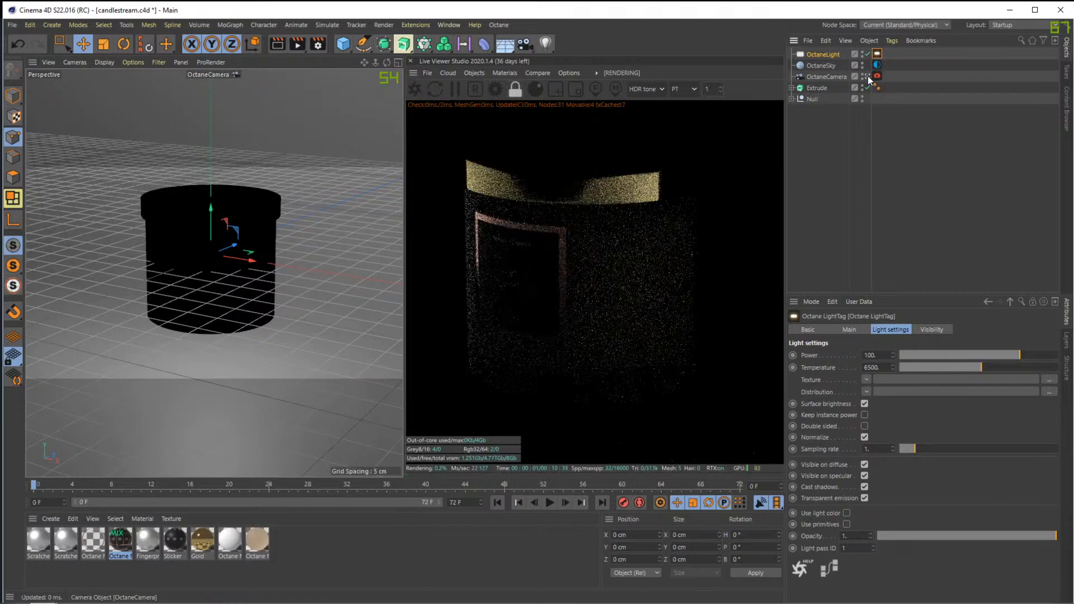
{"action": "left_click", "coordinate": [876, 77]}
{"action": "left_click", "coordinate": [868, 77]}
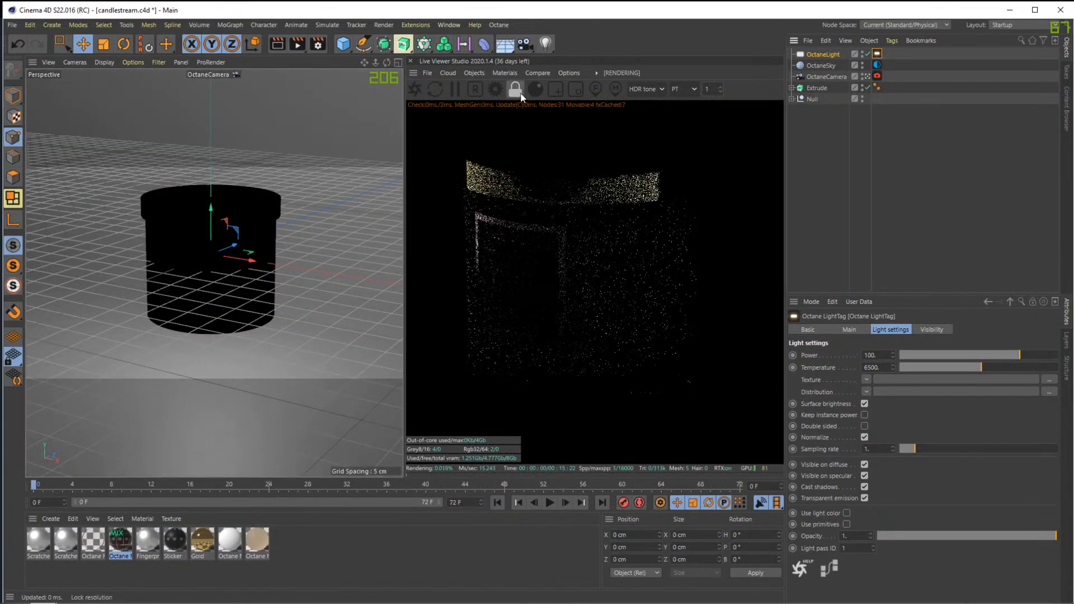
{"action": "left_click", "coordinate": [516, 90]}
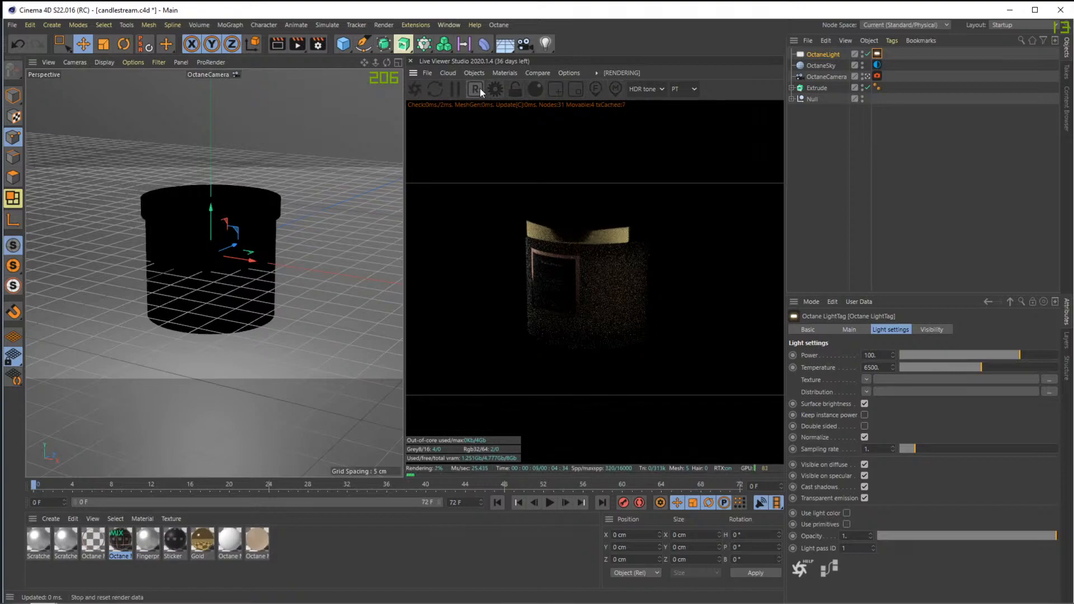
Disable Check Camera in the Live Viewer and leave the OctaneCamera view for the default camera
{"action": "left_click", "coordinate": [537, 74]}
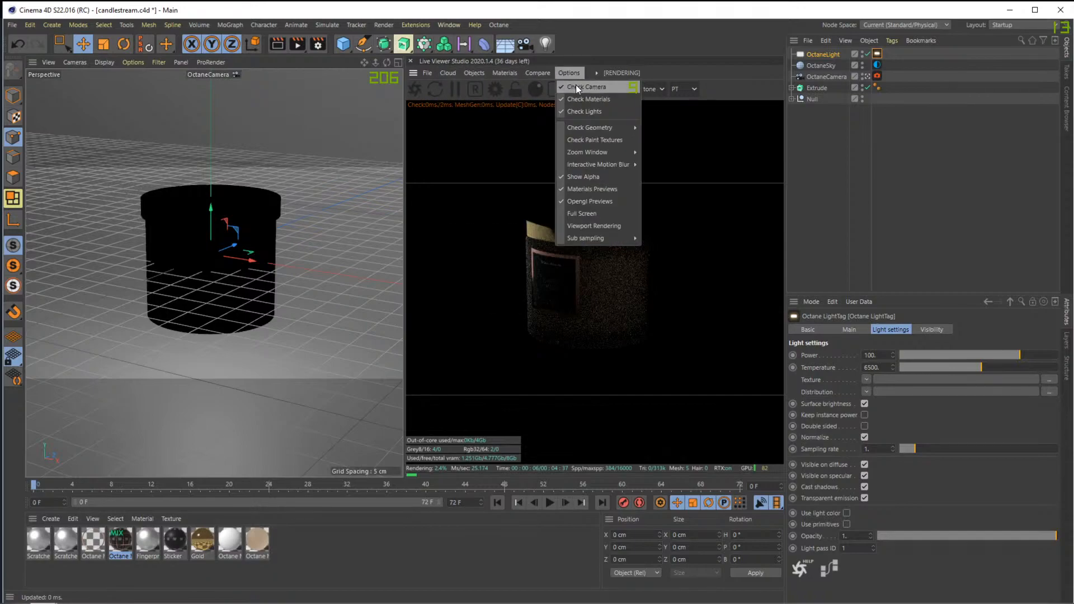
{"action": "left_click", "coordinate": [576, 86]}
{"action": "left_click", "coordinate": [866, 77]}
{"action": "left_click", "coordinate": [866, 76]}
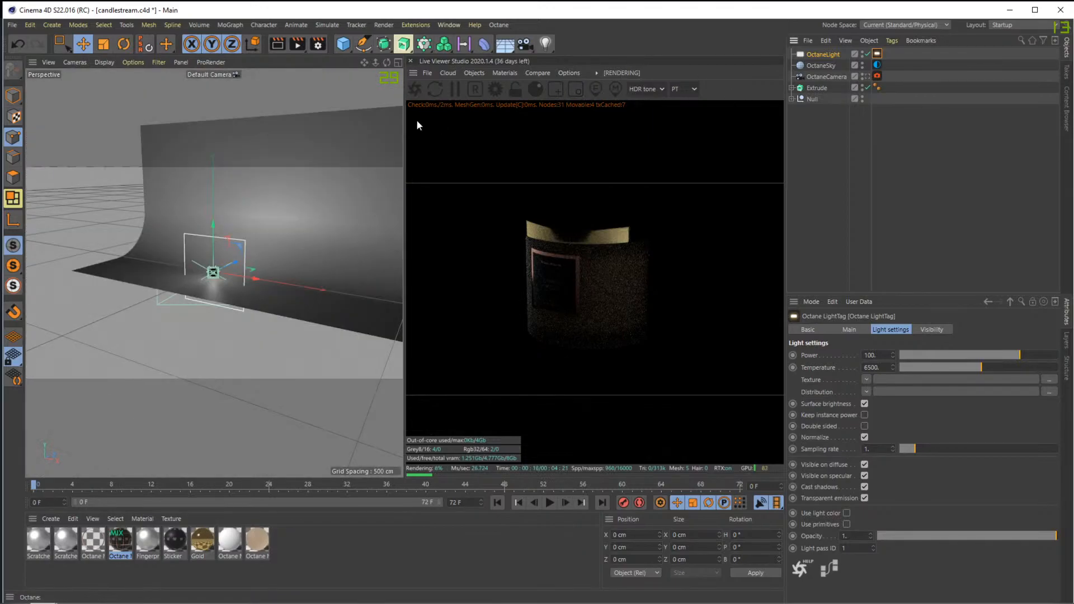
Move the OctaneLight away from the candle to a position in front of the backdrop
{"action": "left_click_drag", "start_coordinate": [305, 214], "coordinate": [290, 227], "text": "alt"}
{"action": "left_click_drag", "start_coordinate": [234, 258], "coordinate": [99, 315]}
{"action": "left_click_drag", "start_coordinate": [180, 273], "coordinate": [141, 270], "text": "alt"}
{"action": "scroll", "coordinate": [171, 245], "scroll_direction": "down", "scroll_amount": 5}
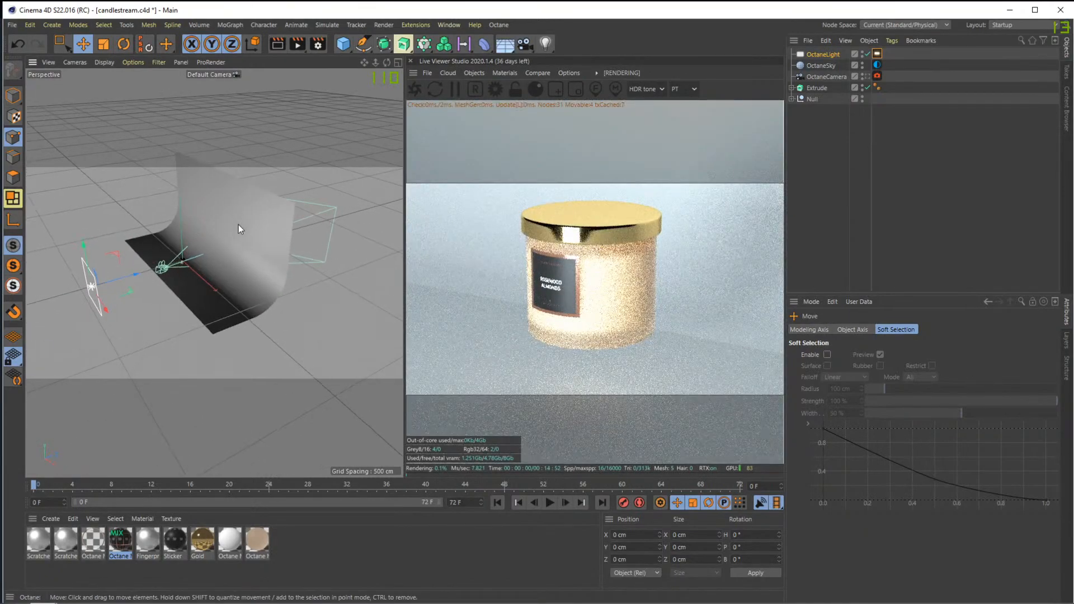
Rotate the OctaneLight around the vertical axis to face sideways and move it to one side of the backdrop
{"action": "left_click_drag", "start_coordinate": [238, 224], "coordinate": [270, 223], "text": "alt"}
{"action": "key", "text": "r"}
{"action": "left_click_drag", "start_coordinate": [237, 274], "coordinate": [172, 274]}
{"action": "key", "text": "e"}
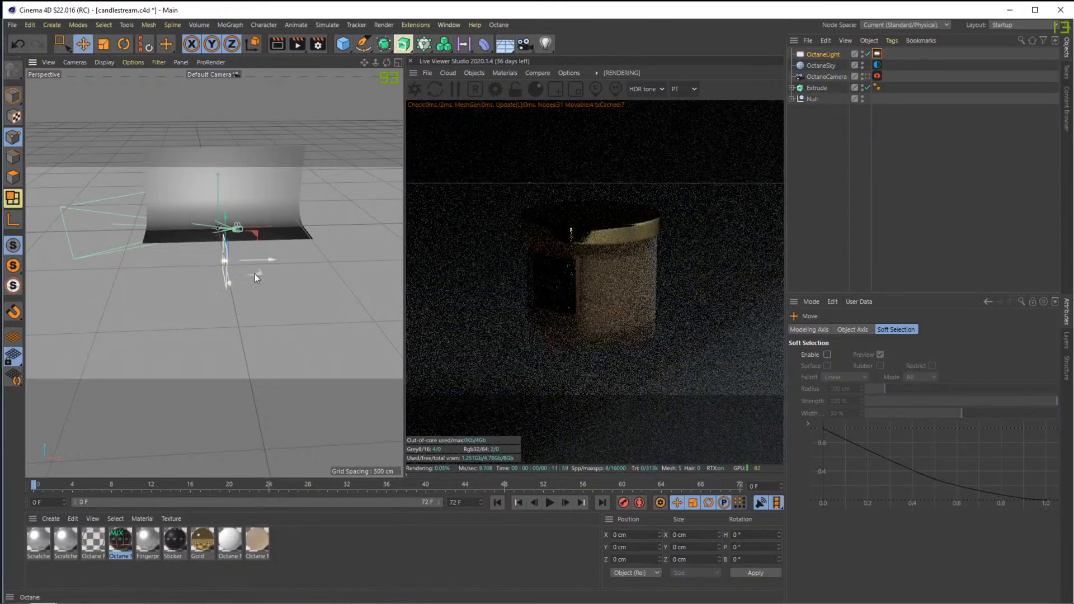
{"action": "left_click_drag", "start_coordinate": [247, 260], "coordinate": [117, 244]}
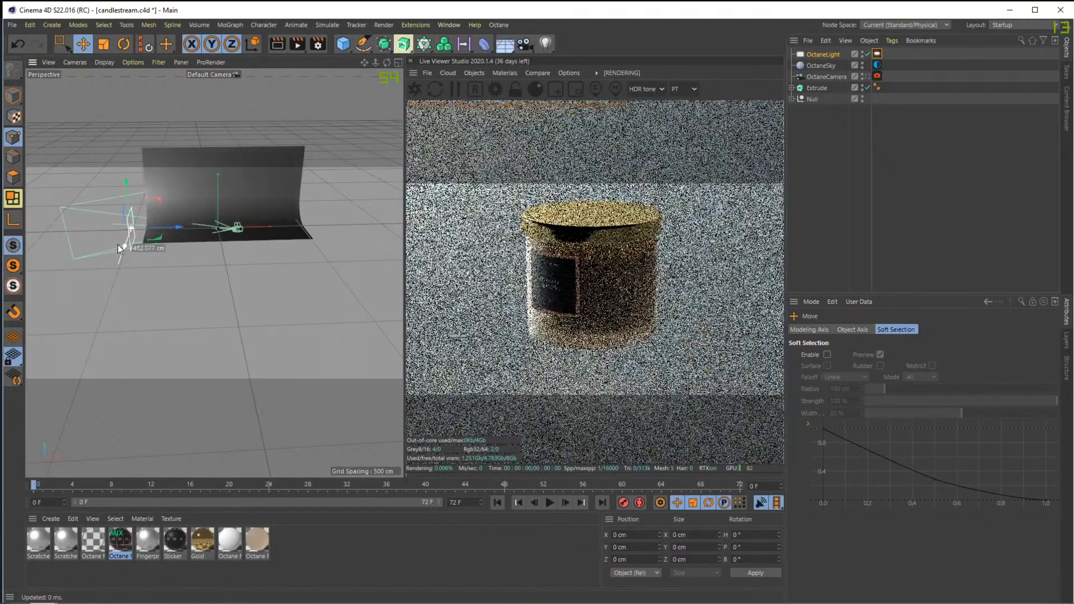
Raise the OctaneLight above the floor and move it much farther away from the candle and backdrop
{"action": "left_click_drag", "start_coordinate": [230, 236], "coordinate": [163, 115], "text": "alt"}
{"action": "left_click_drag", "start_coordinate": [169, 75], "coordinate": [353, 161], "text": "alt"}
{"action": "left_click_drag", "start_coordinate": [160, 99], "coordinate": [156, 67]}
{"action": "middle_click_drag", "start_coordinate": [230, 158], "coordinate": [278, 223], "text": "alt"}
{"action": "key", "text": "t"}
{"action": "left_click_drag", "start_coordinate": [285, 167], "coordinate": [192, 177], "text": "alt"}
{"action": "key", "text": "e"}
{"action": "scroll", "coordinate": [254, 230], "scroll_direction": "down", "scroll_amount": 5}
{"action": "left_click_drag", "start_coordinate": [175, 125], "coordinate": [170, 29]}
{"action": "middle_click_drag", "start_coordinate": [217, 193], "coordinate": [276, 283], "text": "alt"}
{"action": "left_click_drag", "start_coordinate": [237, 140], "coordinate": [223, 176]}
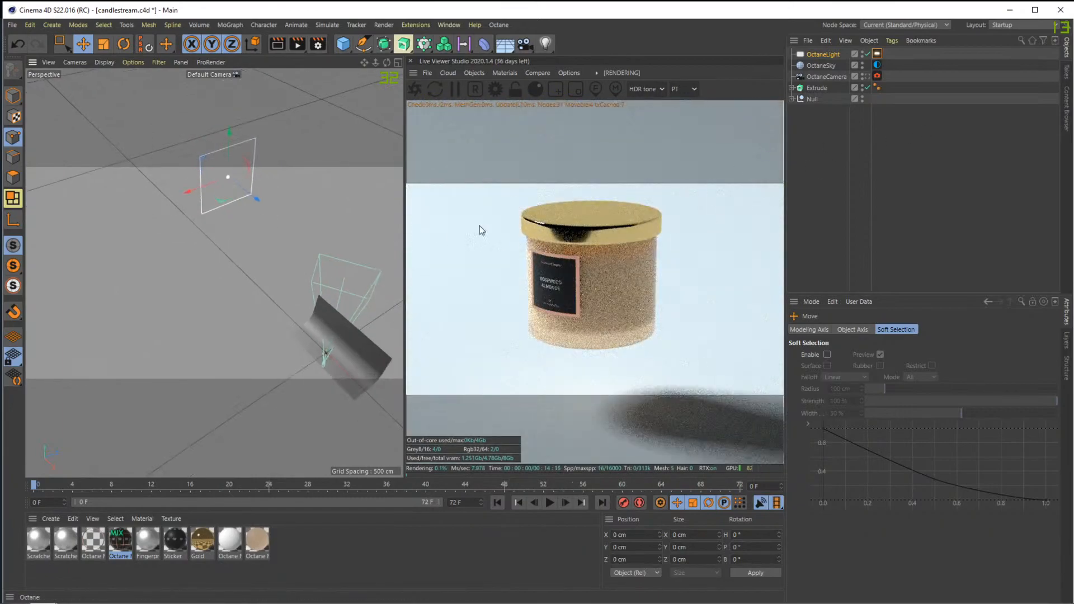
Set the OctaneLight's power to 50
{"action": "left_click", "coordinate": [877, 54]}
{"action": "left_click", "coordinate": [885, 355]}
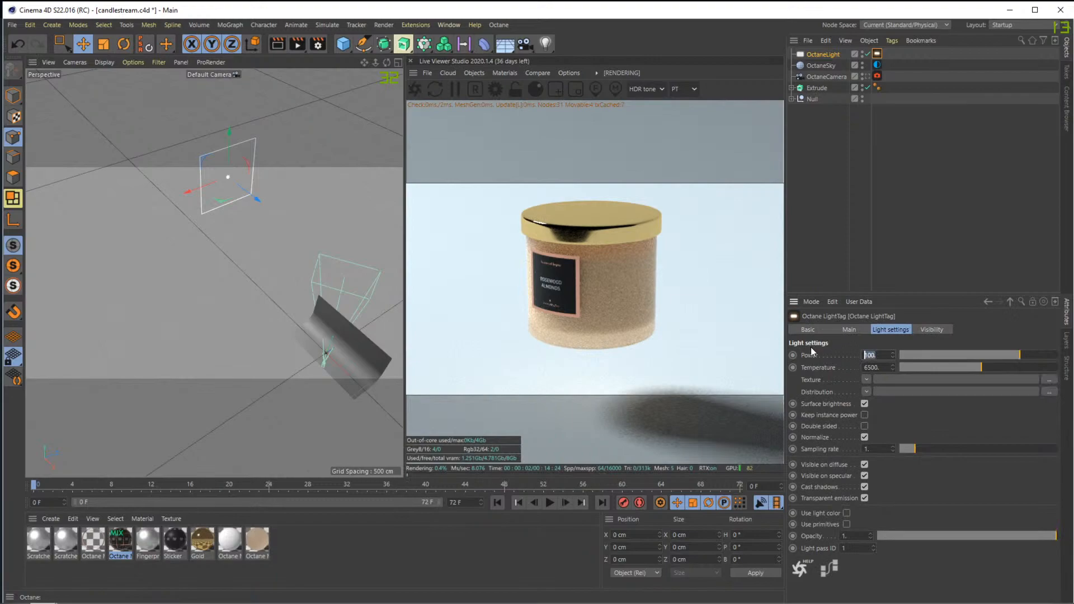
{"action": "type", "text": "0"}
{"action": "key", "text": "BackSpace"}
{"action": "type", "text": "50"}
{"action": "key", "text": "Return"}
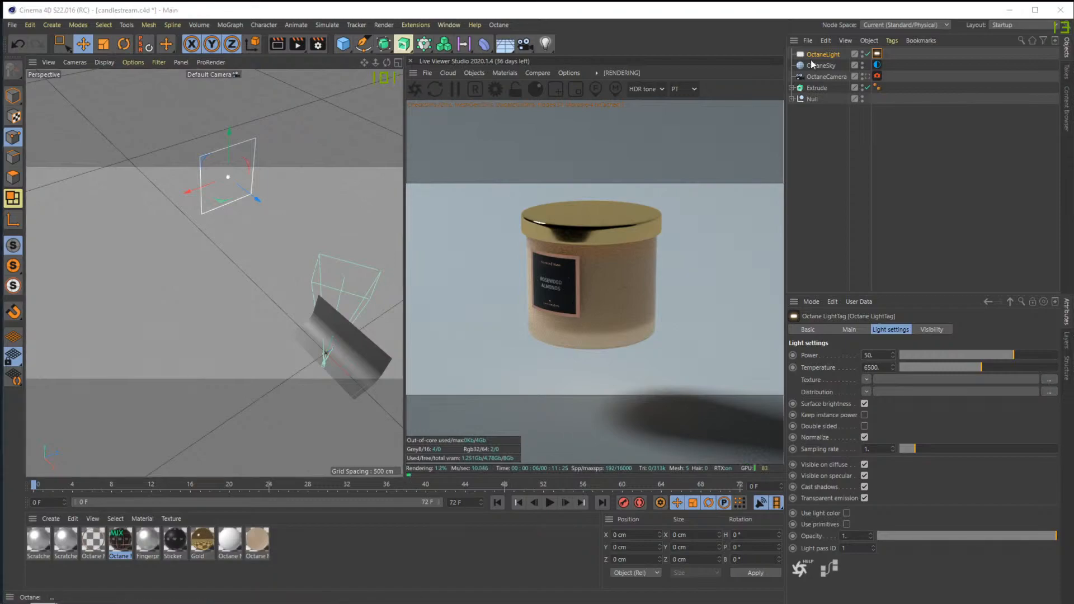
Lower the Extrude backdrop slightly beneath the candle
{"action": "left_click", "coordinate": [812, 88]}
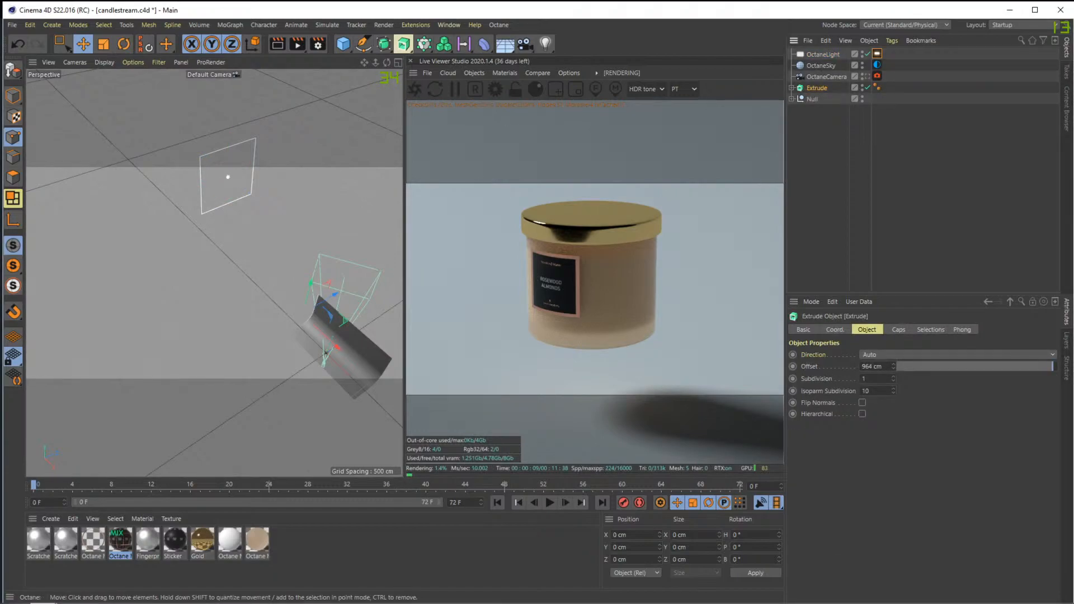
{"action": "left_click_drag", "start_coordinate": [311, 283], "coordinate": [310, 288]}
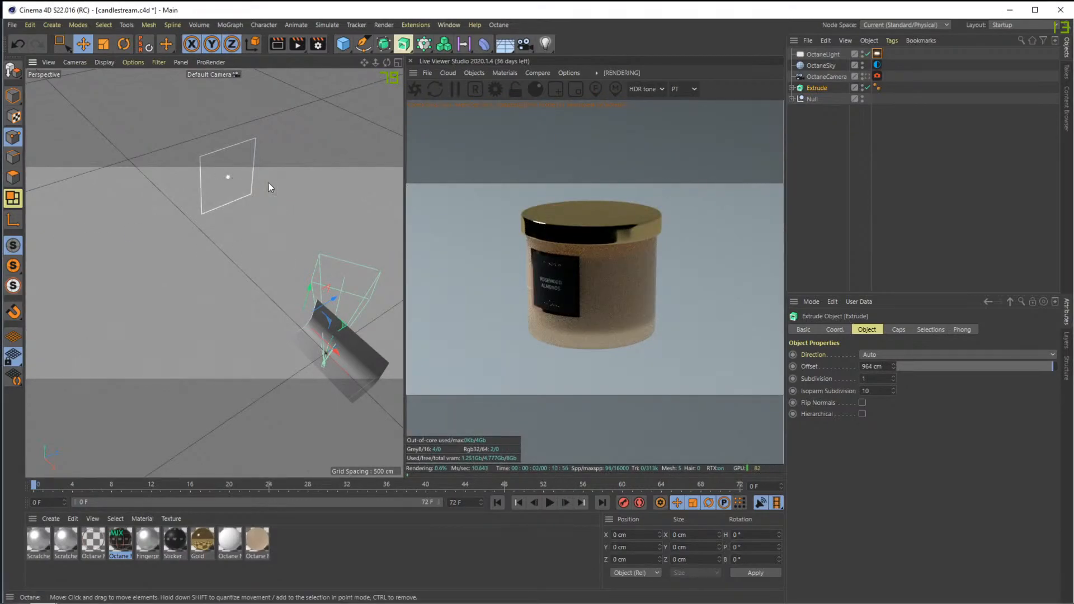
Set the OctaneLight's power to 100 and move the light slightly farther from the backdrop
{"action": "left_click", "coordinate": [836, 54]}
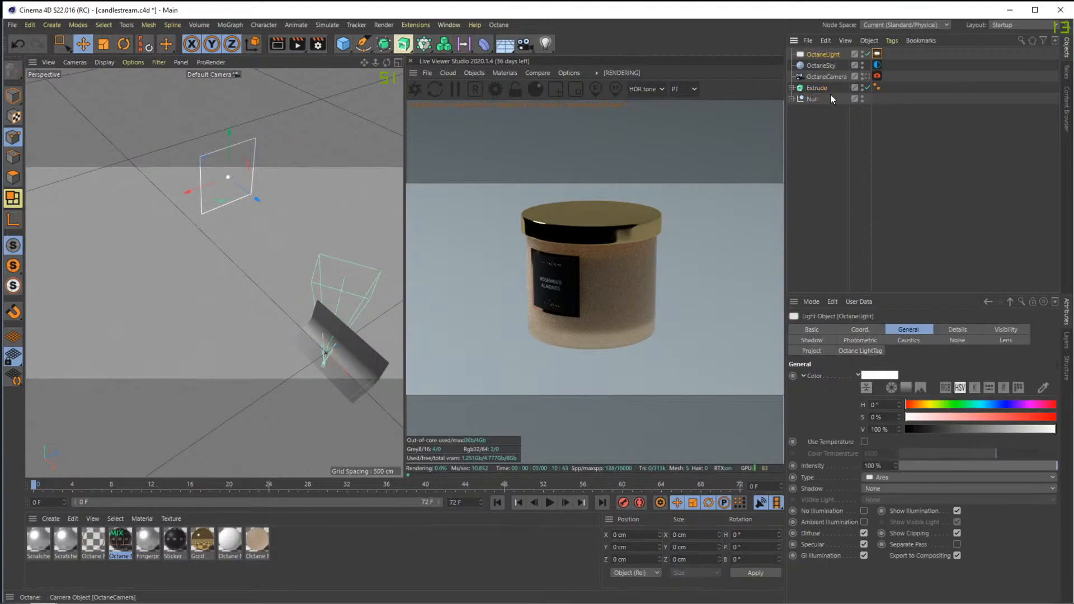
{"action": "left_click", "coordinate": [877, 54]}
{"action": "type", "text": "100"}
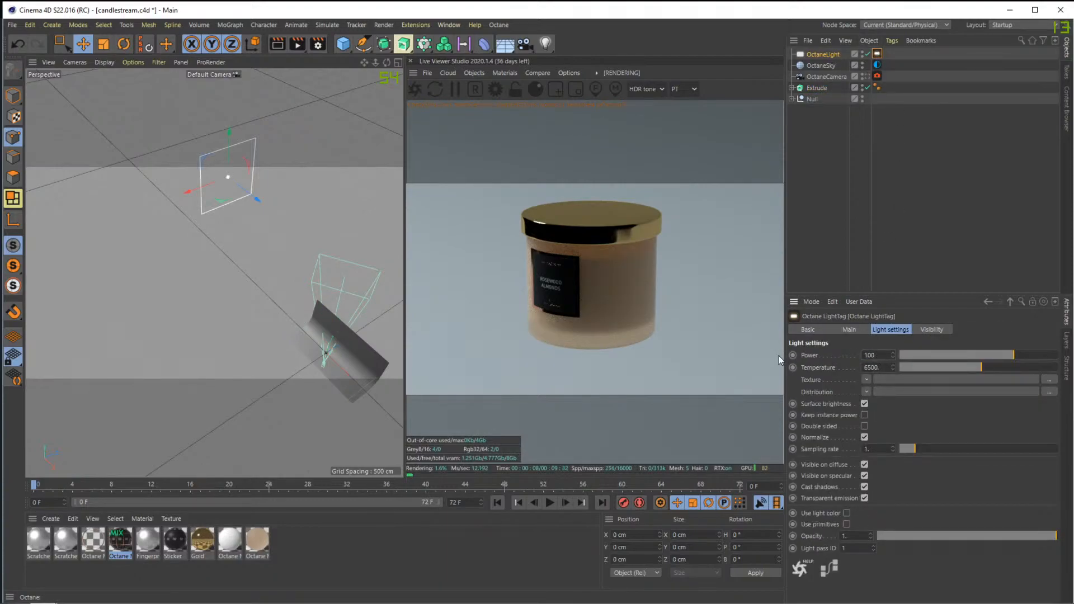
{"action": "key", "text": "Return"}
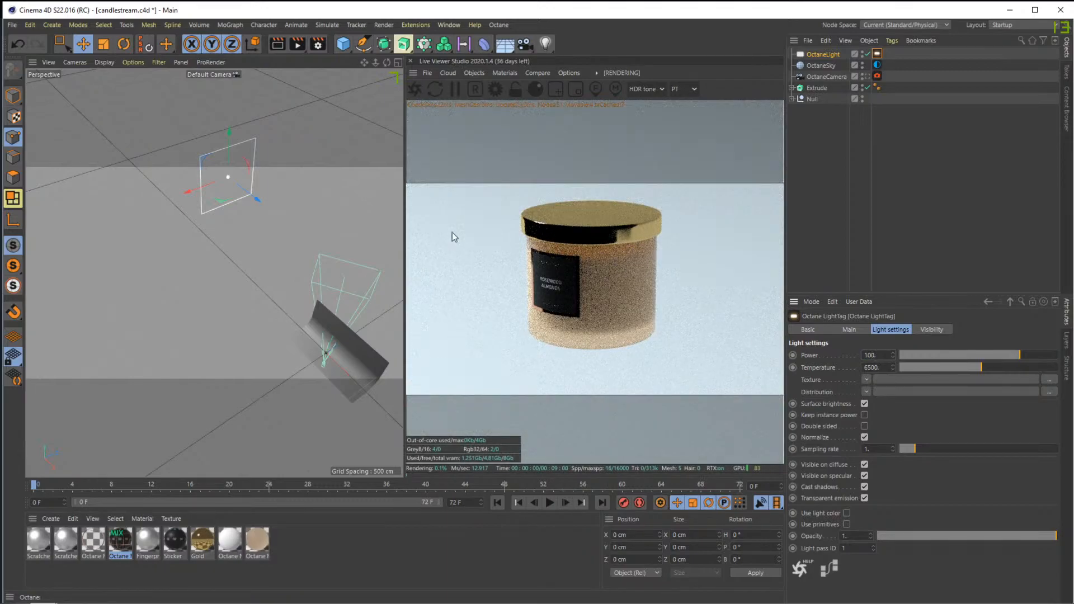
{"action": "mouse_move", "coordinate": [230, 163]}
{"action": "left_mouse_down"}
{"action": "mouse_move", "coordinate": [233, 189]}
{"action": "mouse_move", "coordinate": [207, 174]}
{"action": "mouse_move", "coordinate": [215, 170]}
{"action": "left_mouse_up"}
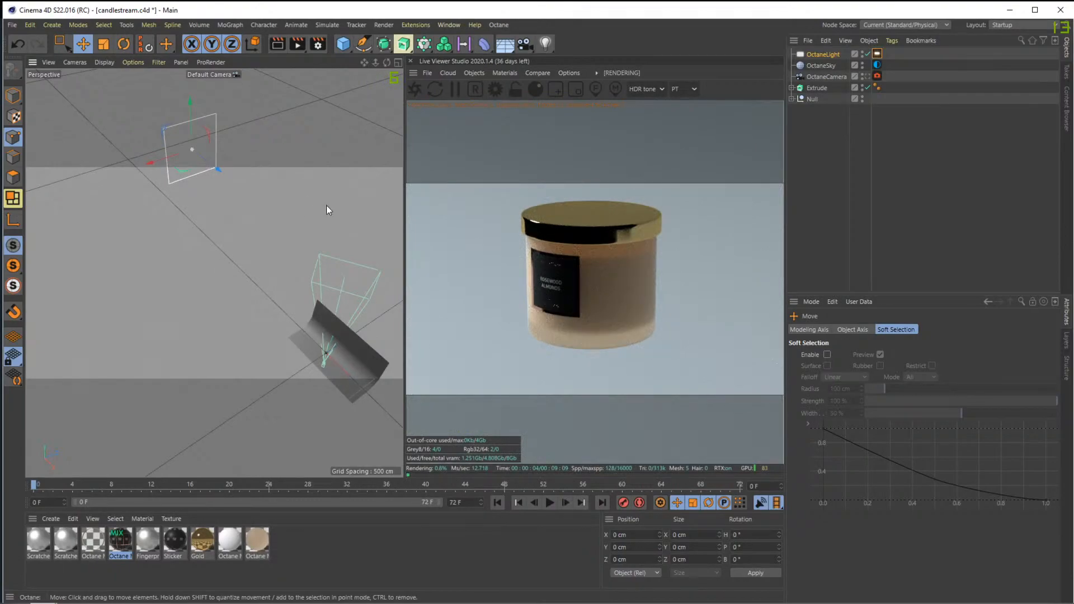
Return to the OctaneCamera view and enable Check Camera in the Live Viewer
{"action": "left_click", "coordinate": [640, 258]}
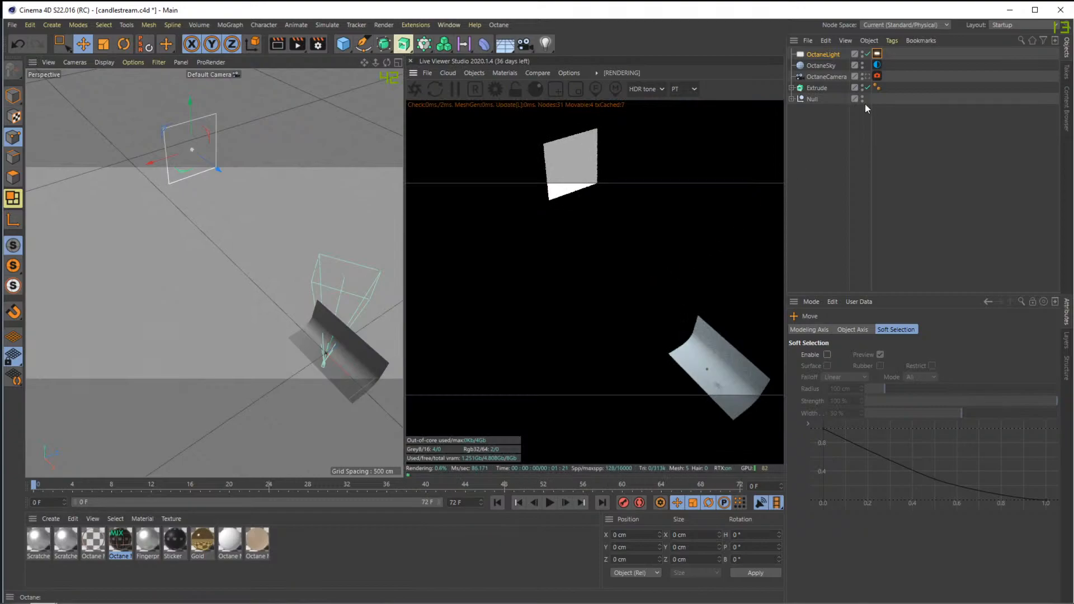
{"action": "left_click", "coordinate": [866, 76]}
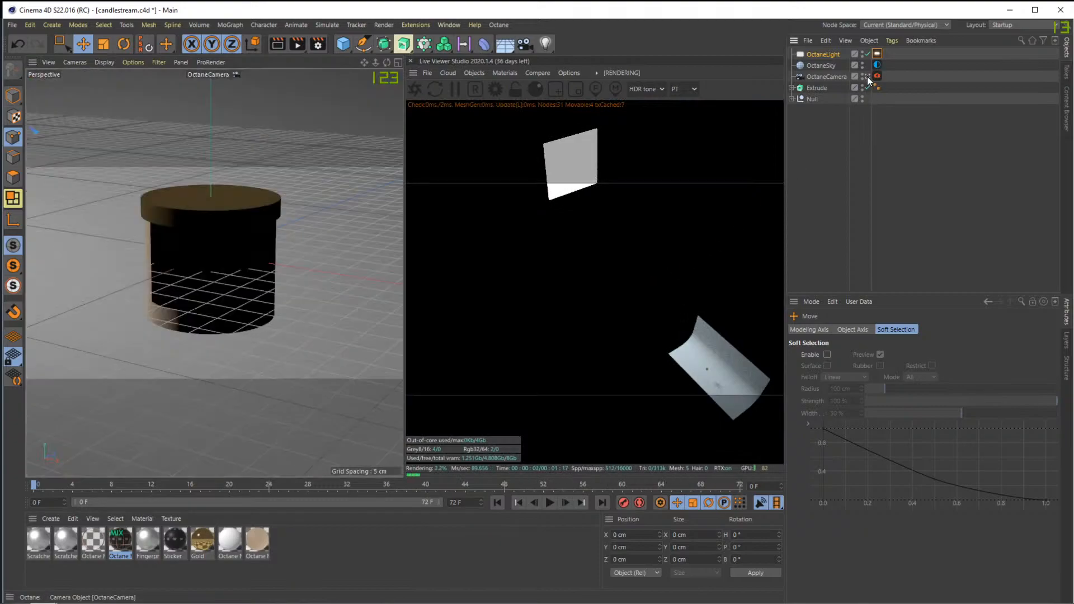
{"action": "left_click", "coordinate": [565, 73]}
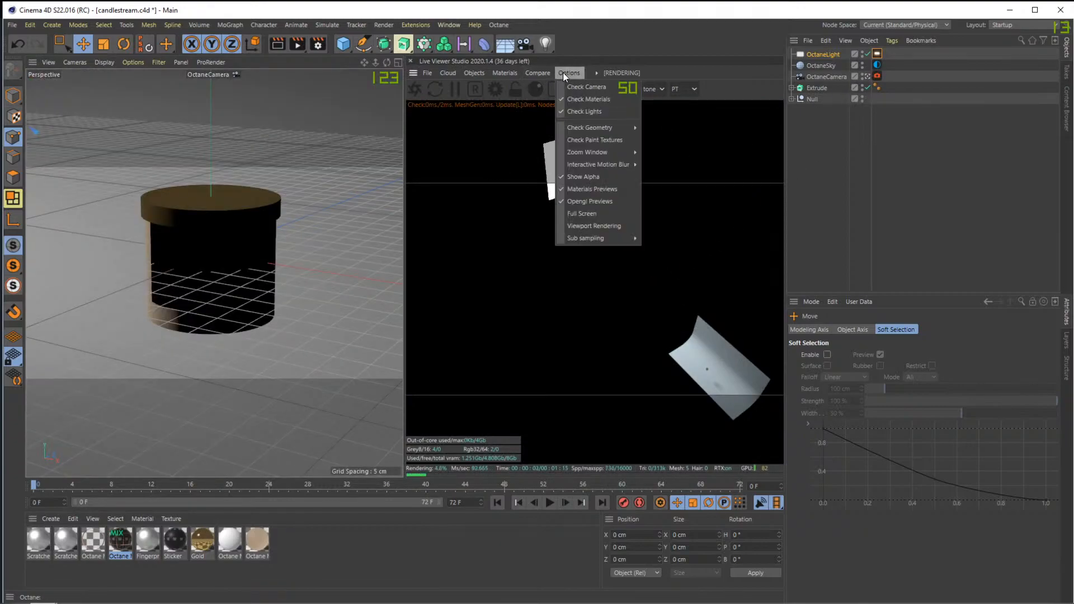
{"action": "left_click", "coordinate": [576, 88]}
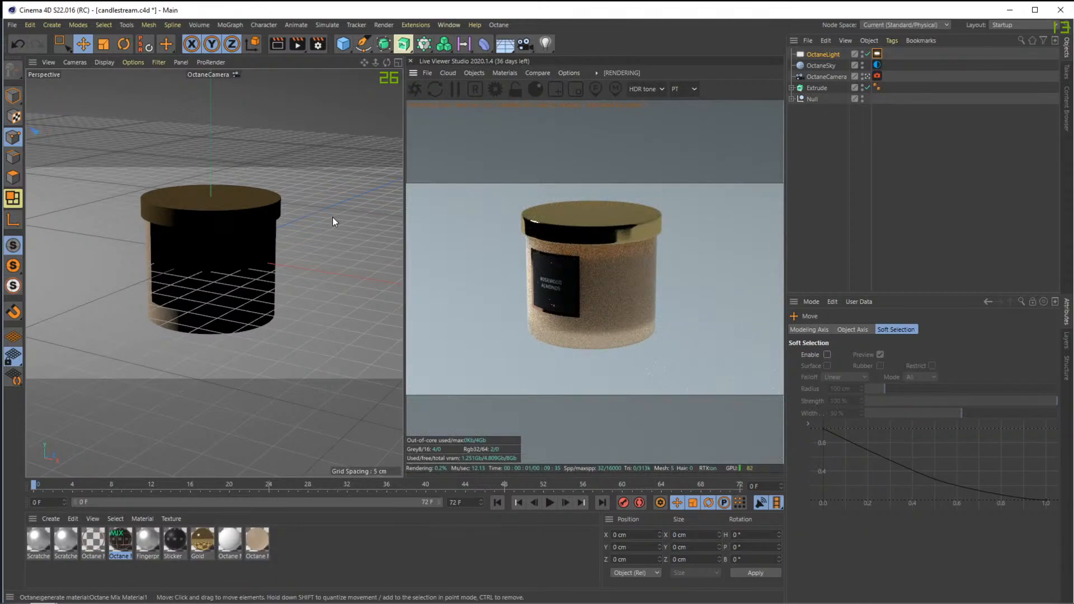
Reframe the candle through the OctaneCamera from a slightly higher and more sideways angle
{"action": "middle_click_drag", "start_coordinate": [324, 220], "coordinate": [319, 220], "text": "alt"}
{"action": "middle_click_drag", "start_coordinate": [201, 209], "coordinate": [243, 233], "text": "alt"}
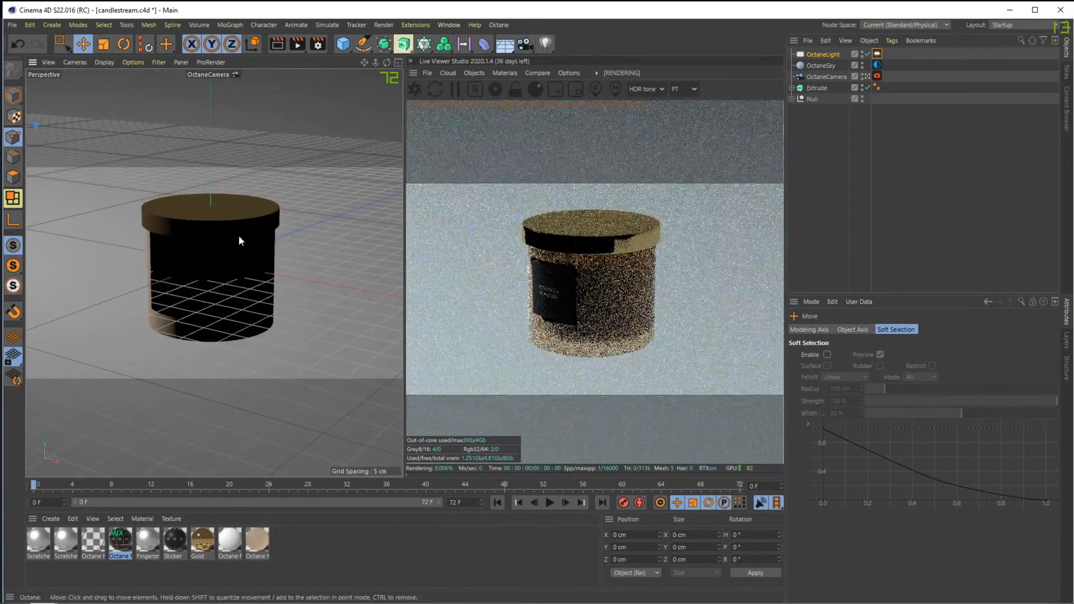
{"action": "scroll", "coordinate": [209, 247], "scroll_direction": "up", "scroll_amount": 2}
{"action": "mouse_move", "coordinate": [210, 248]}
{"action": "left_mouse_down", "text": "alt"}
{"action": "mouse_move", "coordinate": [191, 258]}
{"action": "mouse_move", "coordinate": [205, 244]}
{"action": "left_mouse_up", "text": "alt"}
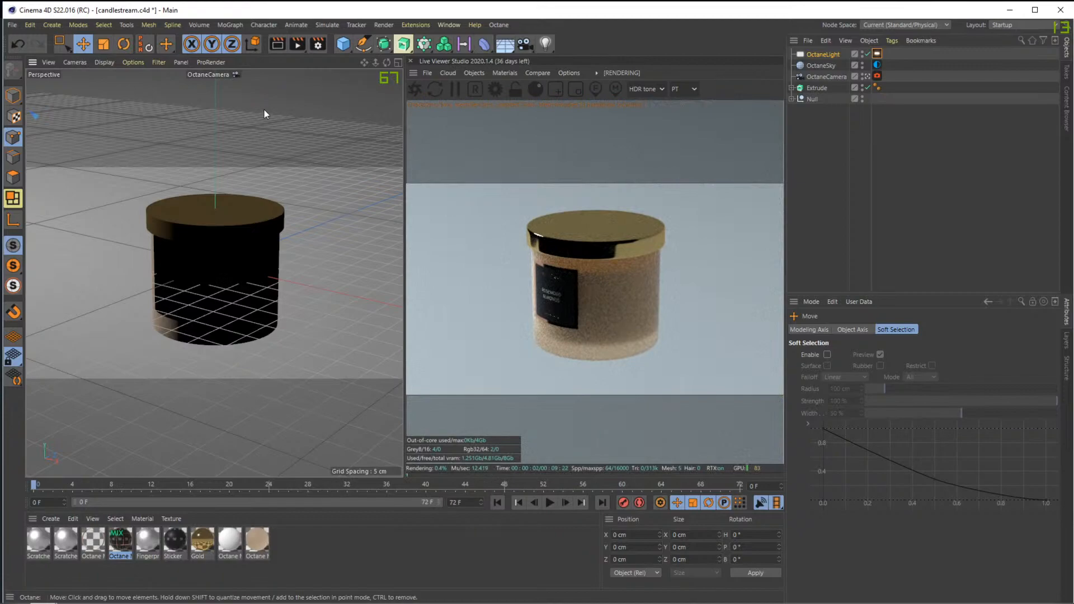
Add a second Octane Arealight and move it forward from the candle toward the camera
{"action": "left_click", "coordinate": [830, 53]}
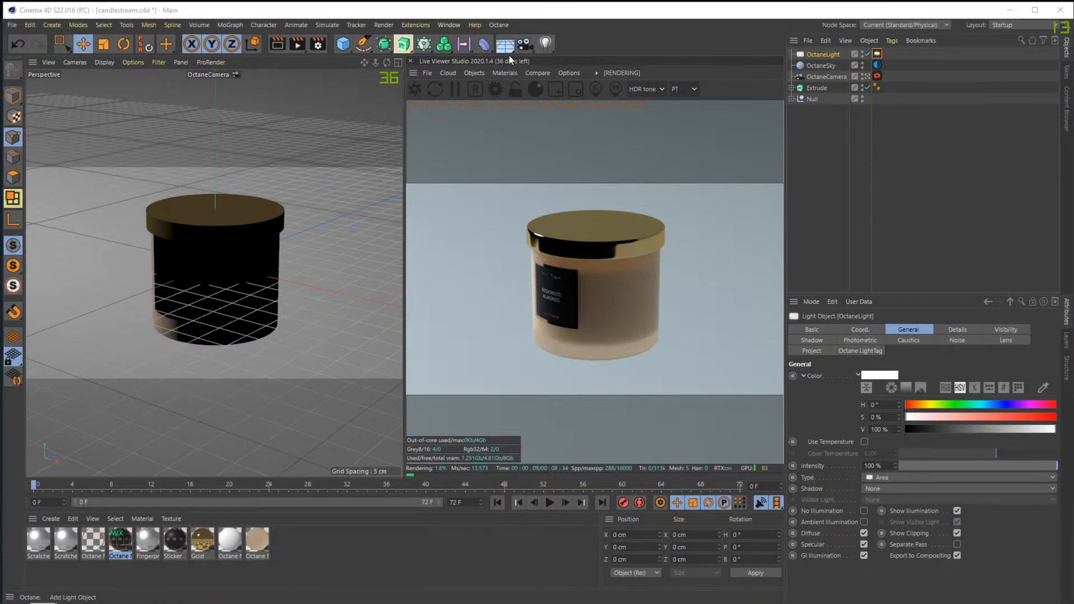
{"action": "left_click", "coordinate": [476, 73]}
{"action": "mouse_move", "coordinate": [511, 125]}
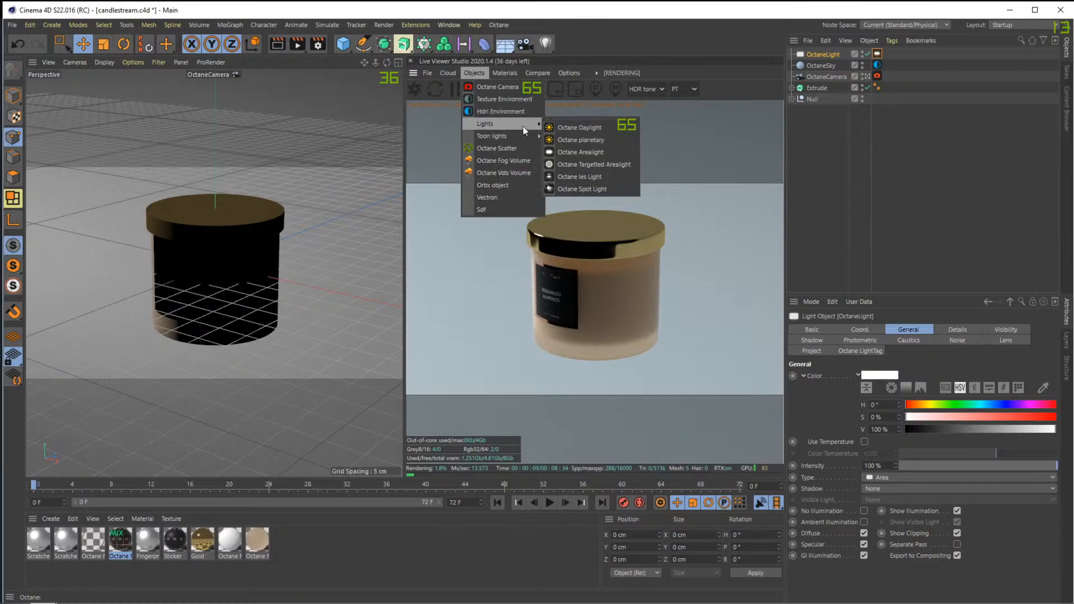
{"action": "left_click", "coordinate": [590, 152]}
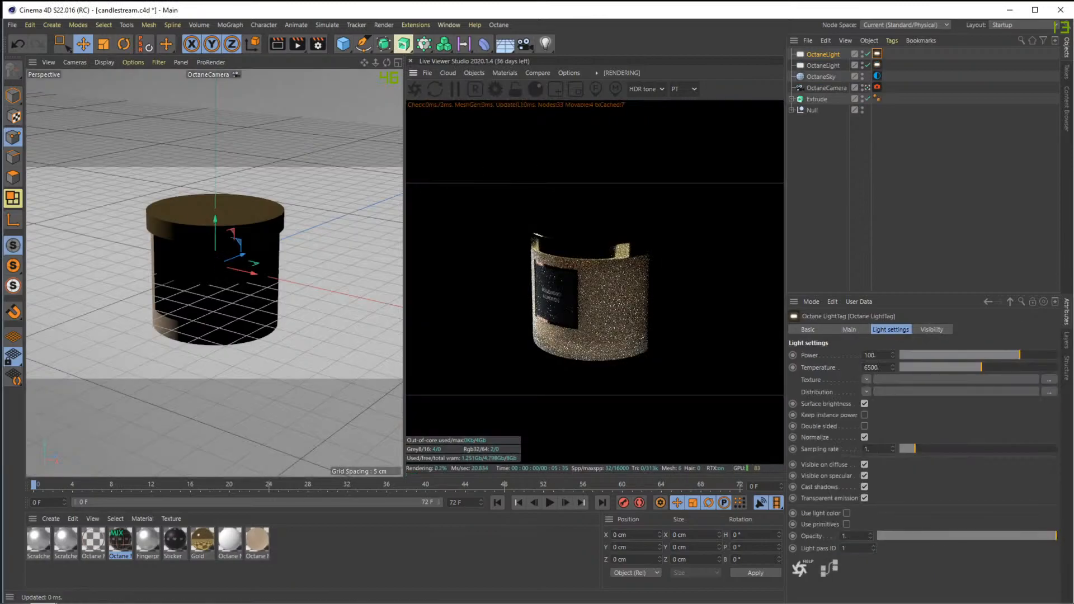
{"action": "left_click_drag", "start_coordinate": [242, 255], "coordinate": [129, 294]}
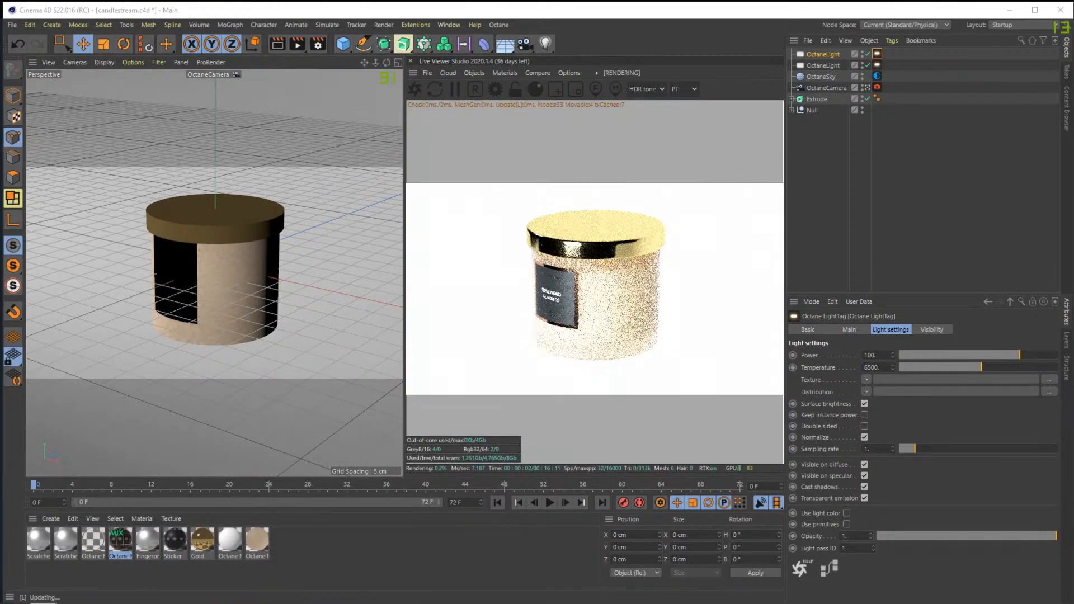
Scale up the new OctaneLight and reposition it to adjust how strongly it lights the candle
{"action": "key", "text": "t"}
{"action": "left_click_drag", "start_coordinate": [212, 280], "coordinate": [296, 280]}
{"action": "key", "text": "e"}
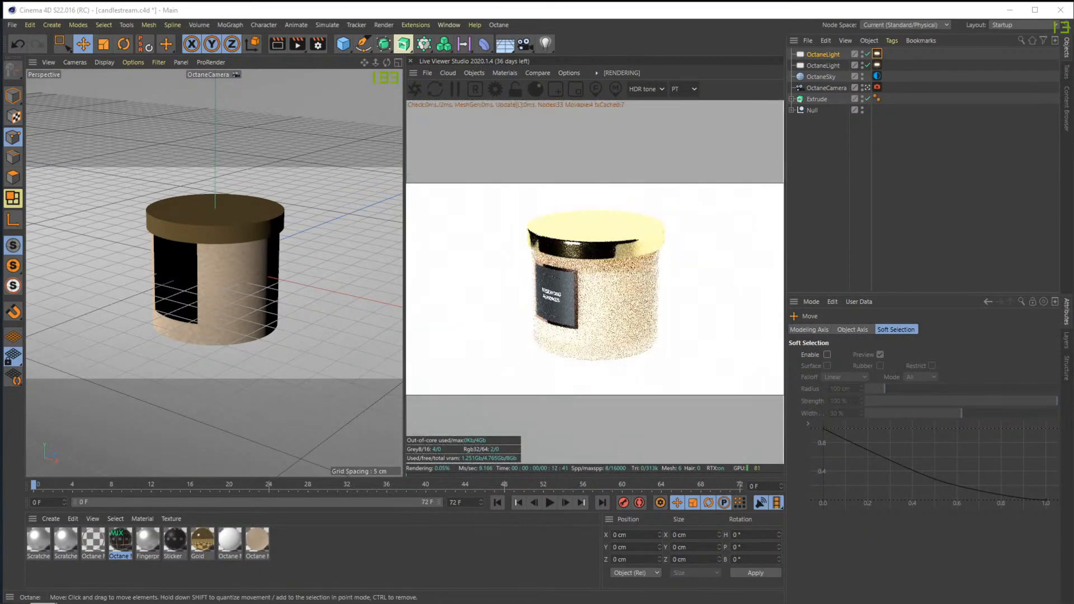
{"action": "left_click_drag", "start_coordinate": [213, 280], "coordinate": [241, 280]}
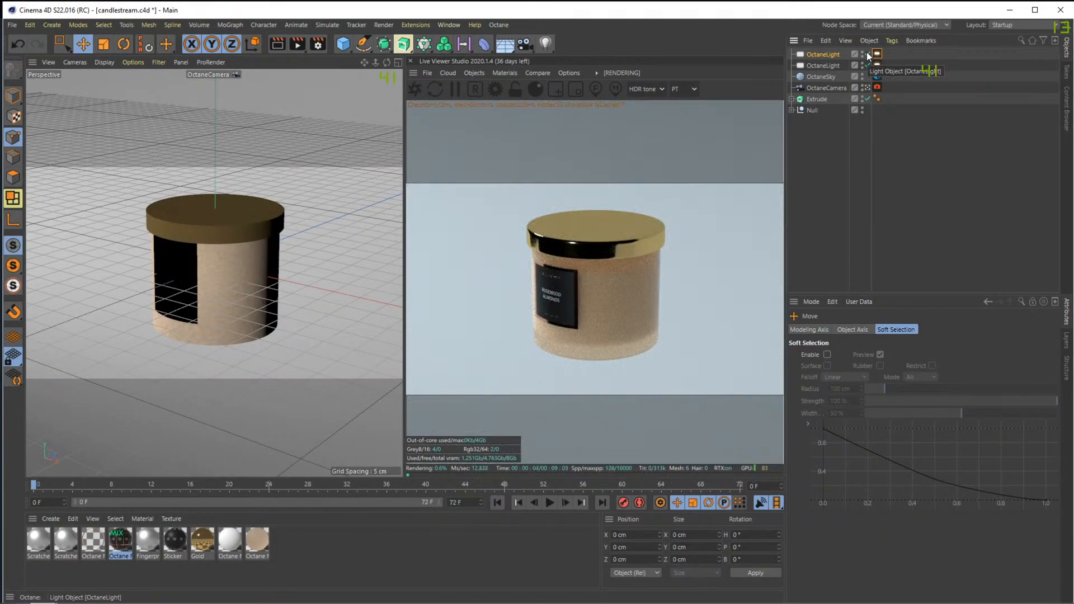
Add a Target tag to the original OctaneLight and set the candle's Null as its target object
{"action": "left_click", "coordinate": [877, 54]}
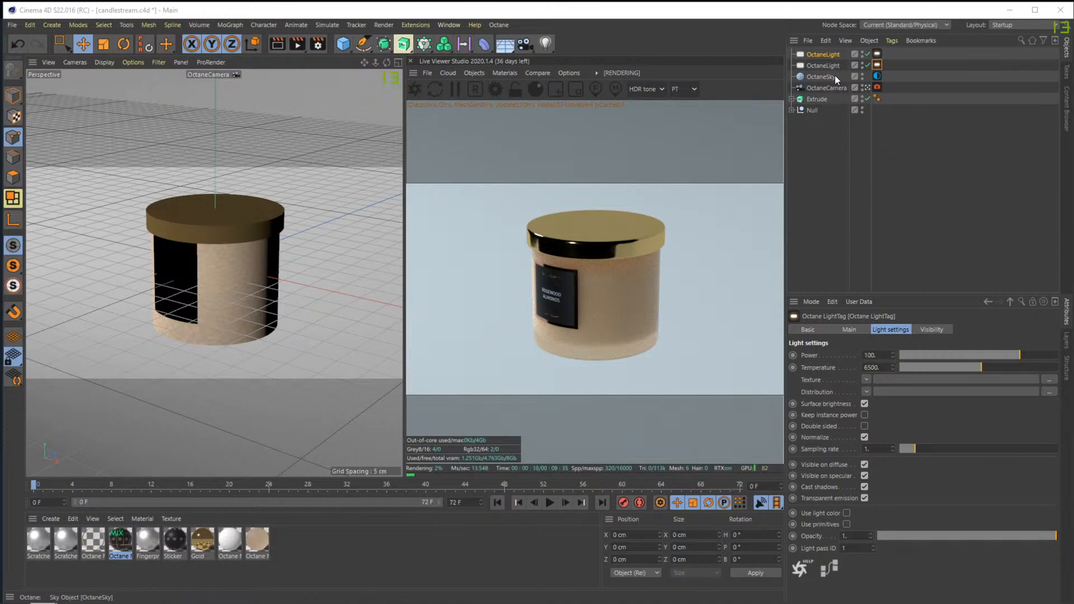
{"action": "left_click", "coordinate": [825, 64]}
{"action": "right_click", "coordinate": [825, 65]}
{"action": "mouse_move", "coordinate": [881, 72]}
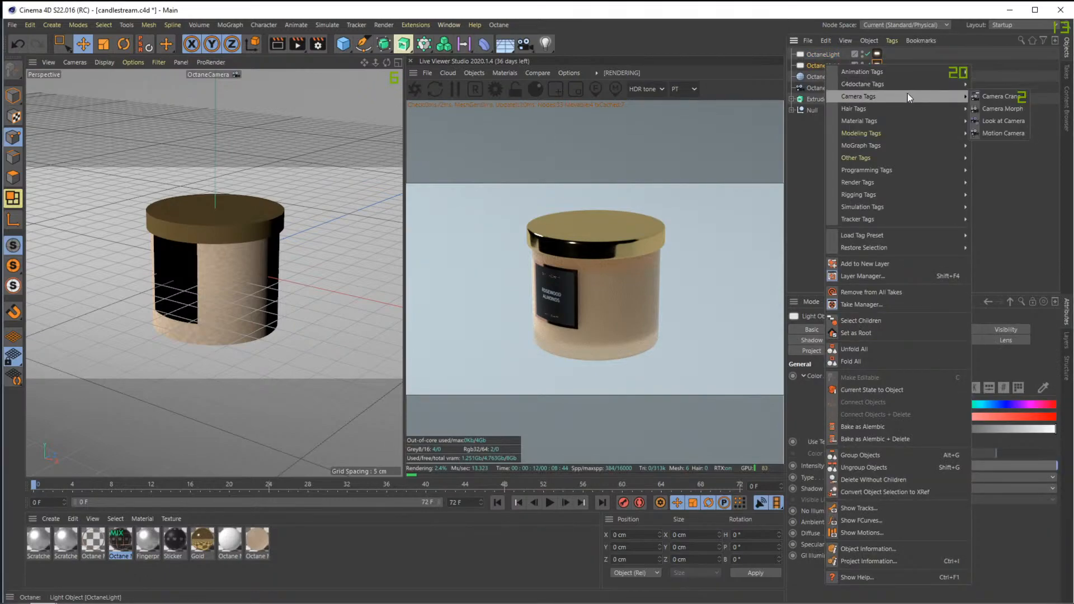
{"action": "mouse_move", "coordinate": [883, 135]}
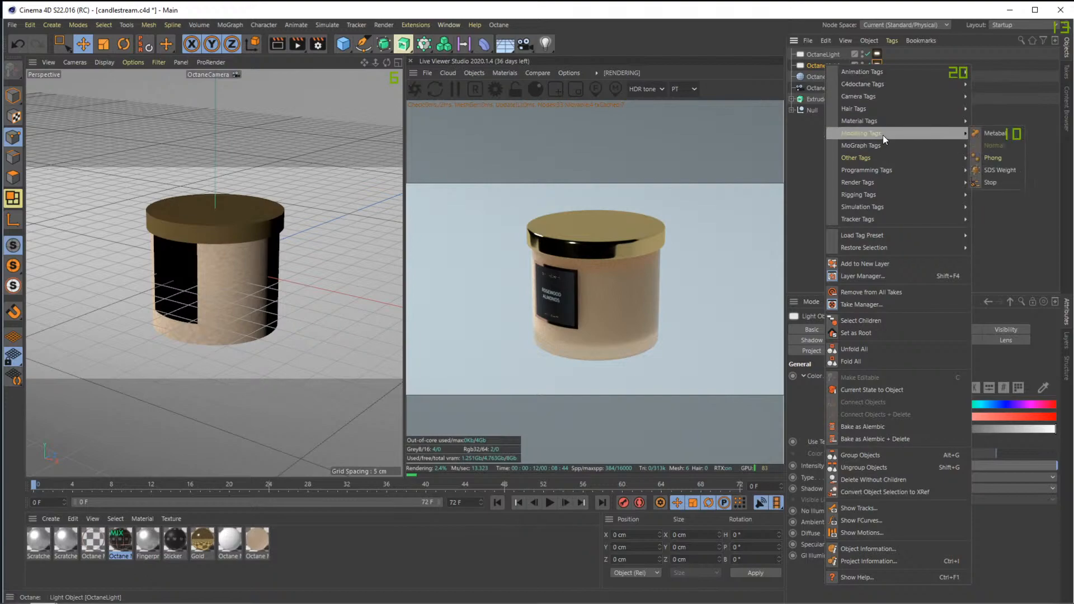
{"action": "mouse_move", "coordinate": [870, 220]}
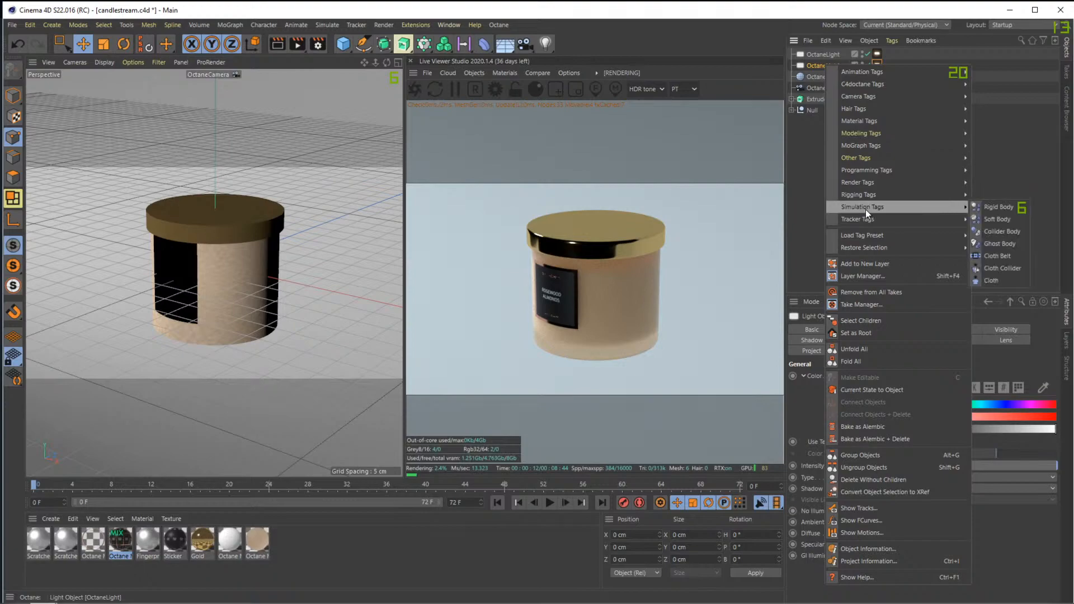
{"action": "mouse_move", "coordinate": [863, 197]}
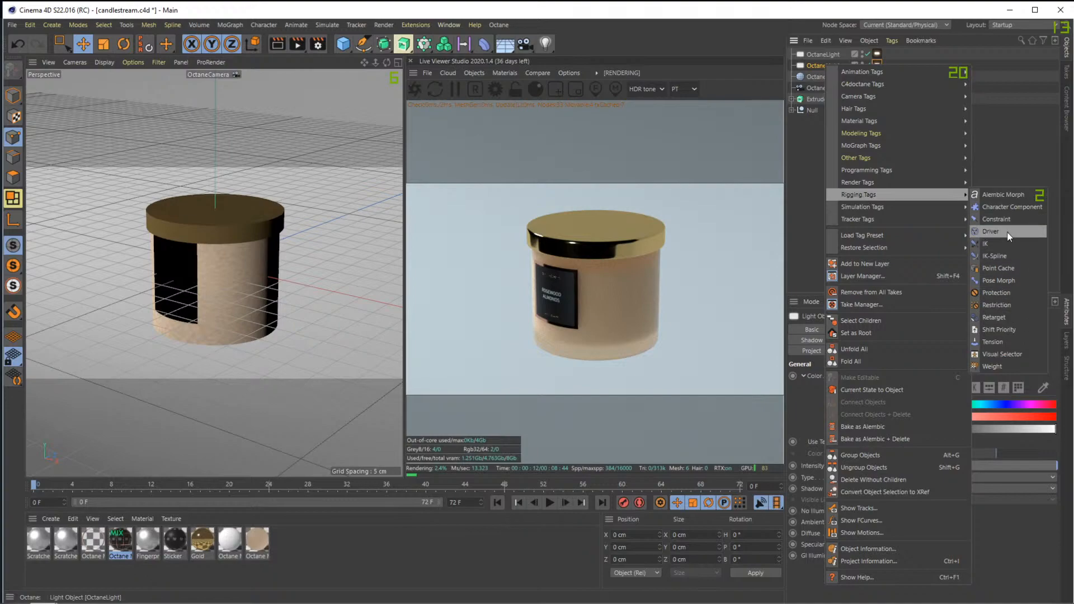
{"action": "mouse_move", "coordinate": [907, 184]}
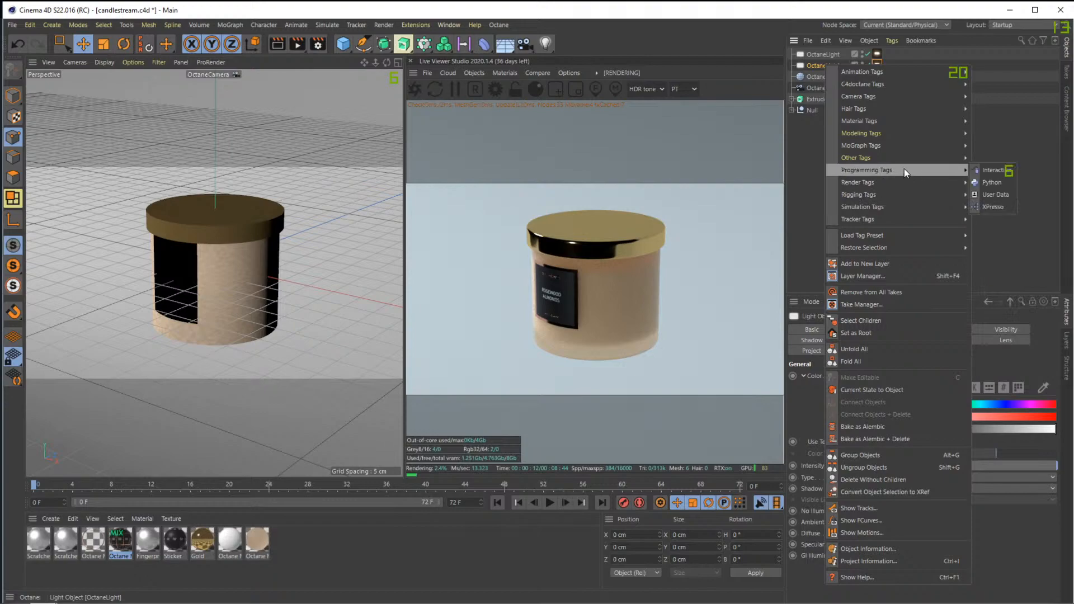
{"action": "mouse_move", "coordinate": [903, 159]}
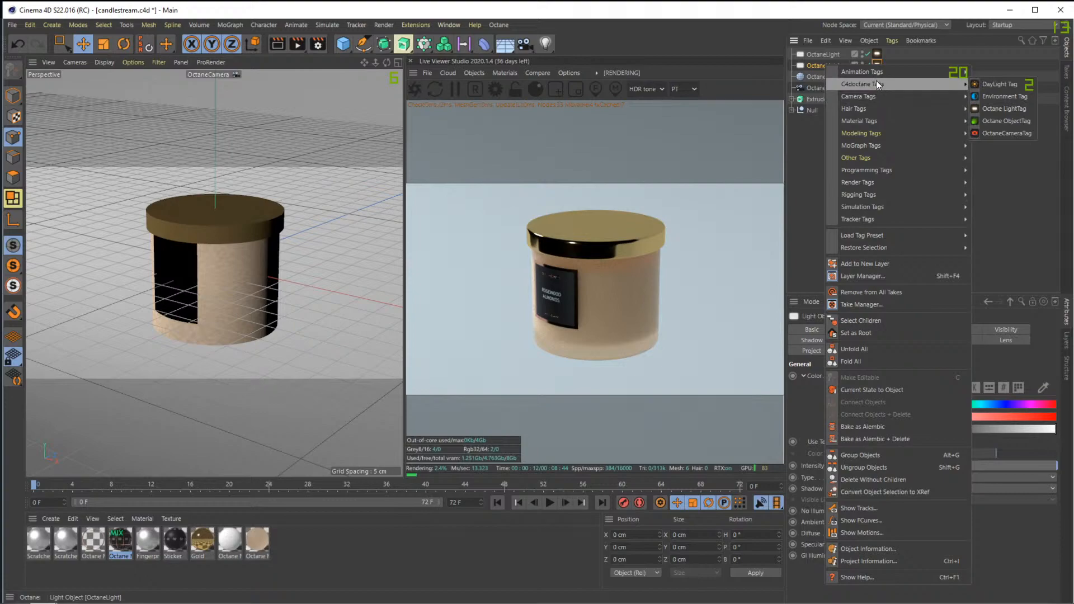
{"action": "left_click", "coordinate": [992, 109]}
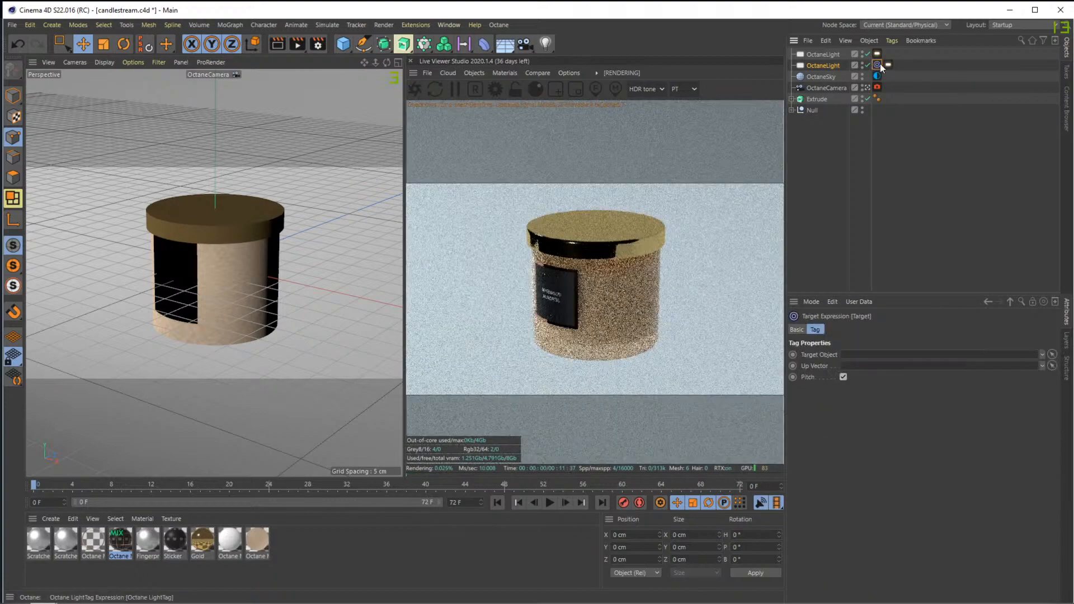
{"action": "left_click", "coordinate": [1052, 354]}
{"action": "left_click", "coordinate": [812, 110]}
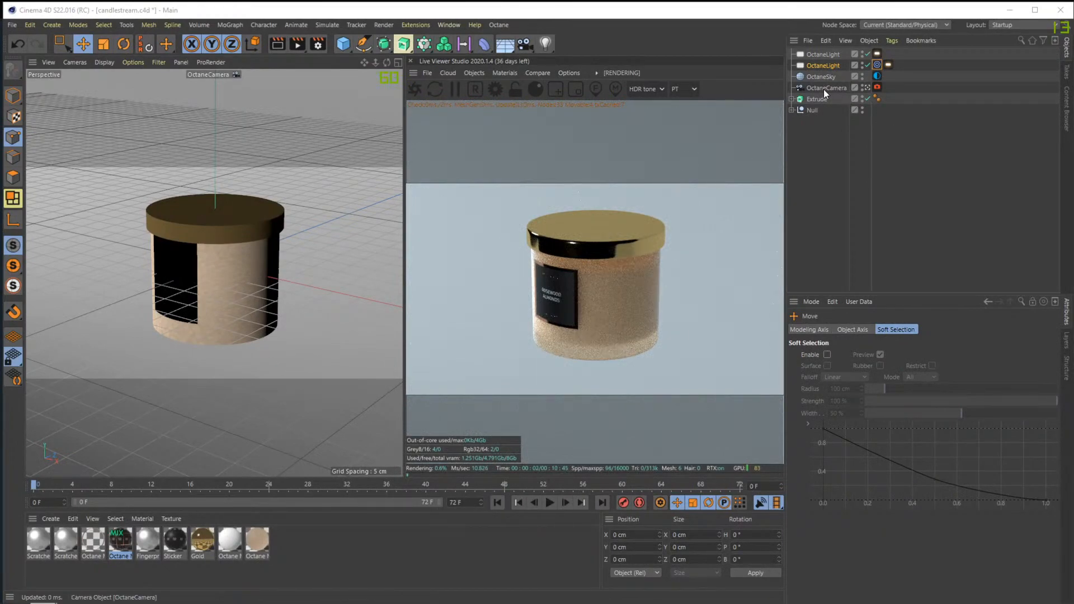
Add a Target tag to the second, newer OctaneLight and toggle that light off and on to compare the render
{"action": "left_click", "coordinate": [824, 54]}
{"action": "right_click", "coordinate": [827, 54]}
{"action": "mouse_move", "coordinate": [886, 60]}
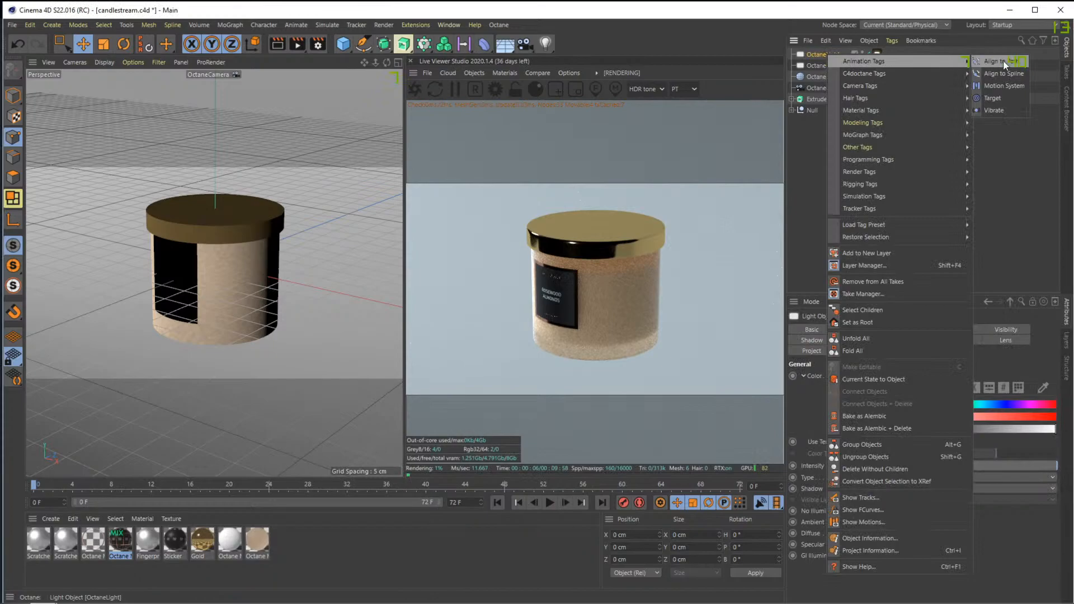
{"action": "left_click", "coordinate": [991, 99]}
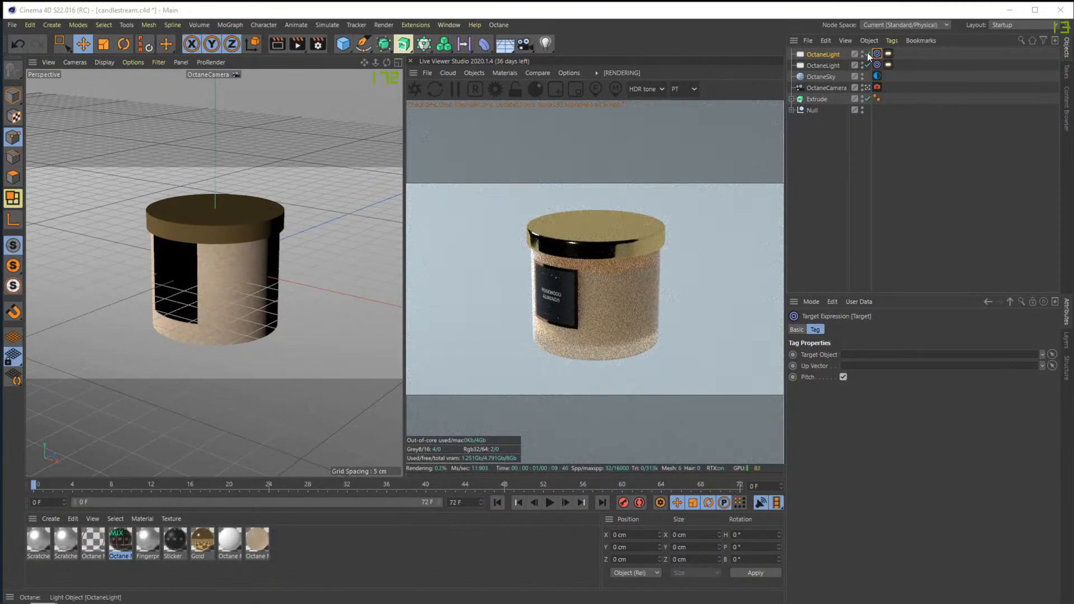
{"action": "left_click", "coordinate": [868, 54]}
{"action": "left_click", "coordinate": [868, 54]}
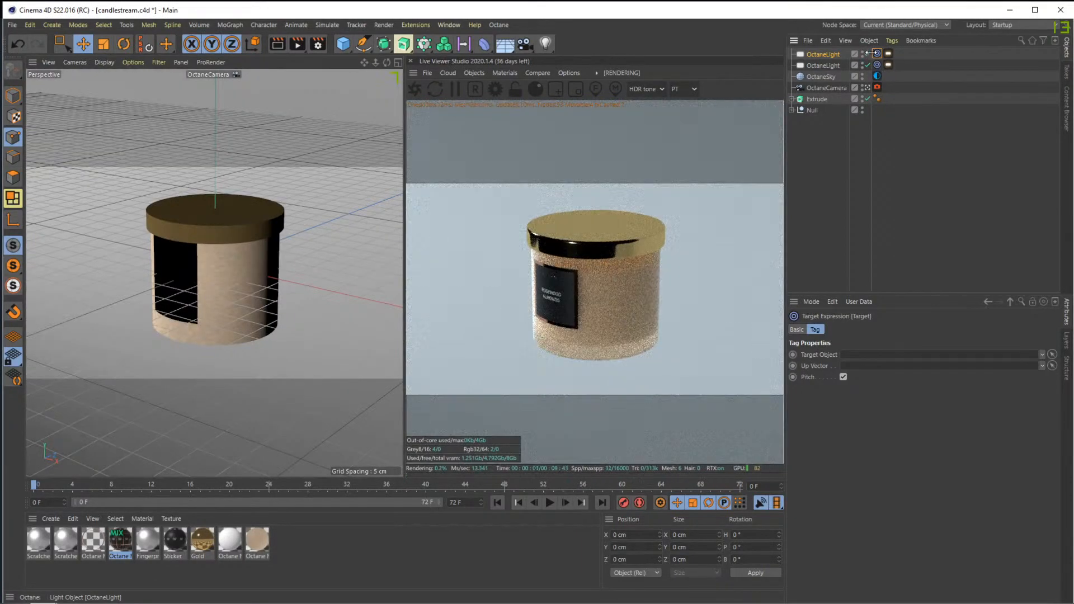
Add a third Octane Arealight and move it clear of the candle
{"action": "left_click", "coordinate": [475, 75]}
{"action": "mouse_move", "coordinate": [501, 123]}
{"action": "left_click", "coordinate": [597, 151]}
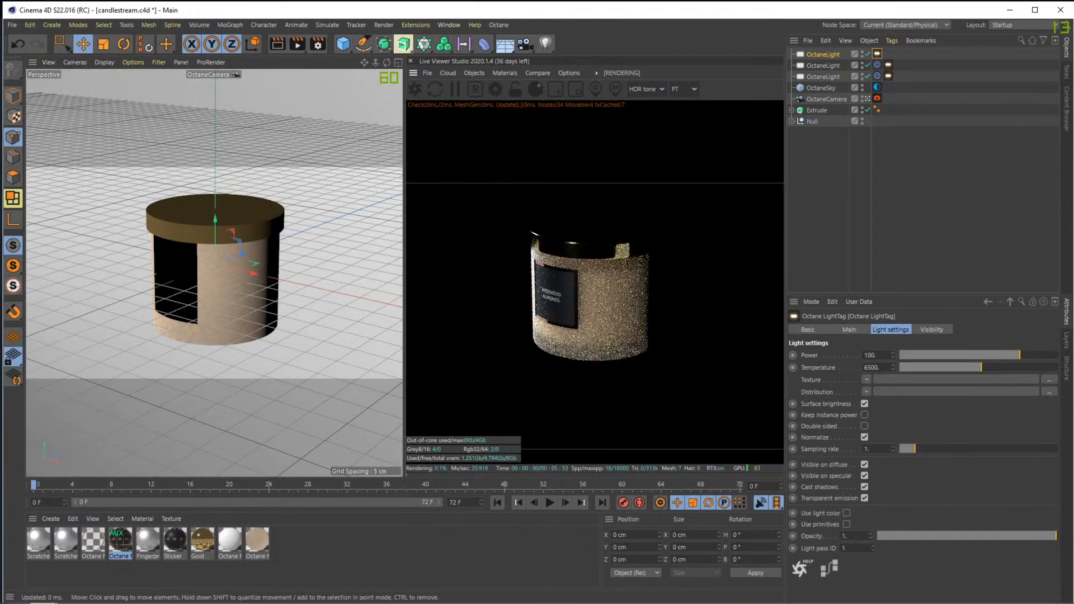
{"action": "key", "text": "ctrl+z"}
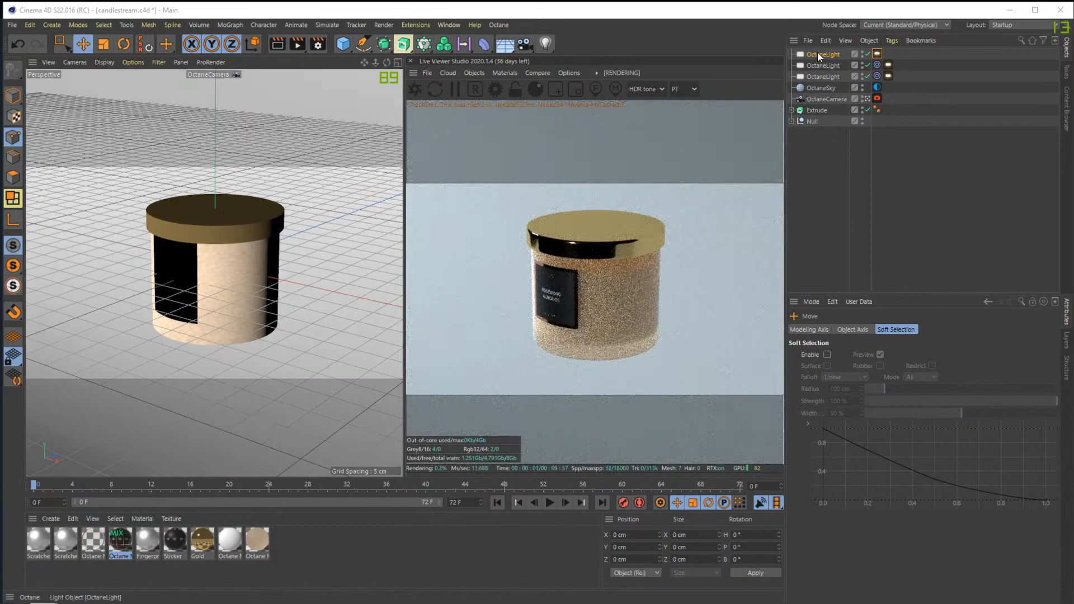
Add a Target tag to the newest OctaneLight with the candle's Null as its target object, and save the project
{"action": "right_click", "coordinate": [817, 52]}
{"action": "mouse_move", "coordinate": [946, 60]}
{"action": "left_click", "coordinate": [999, 96]}
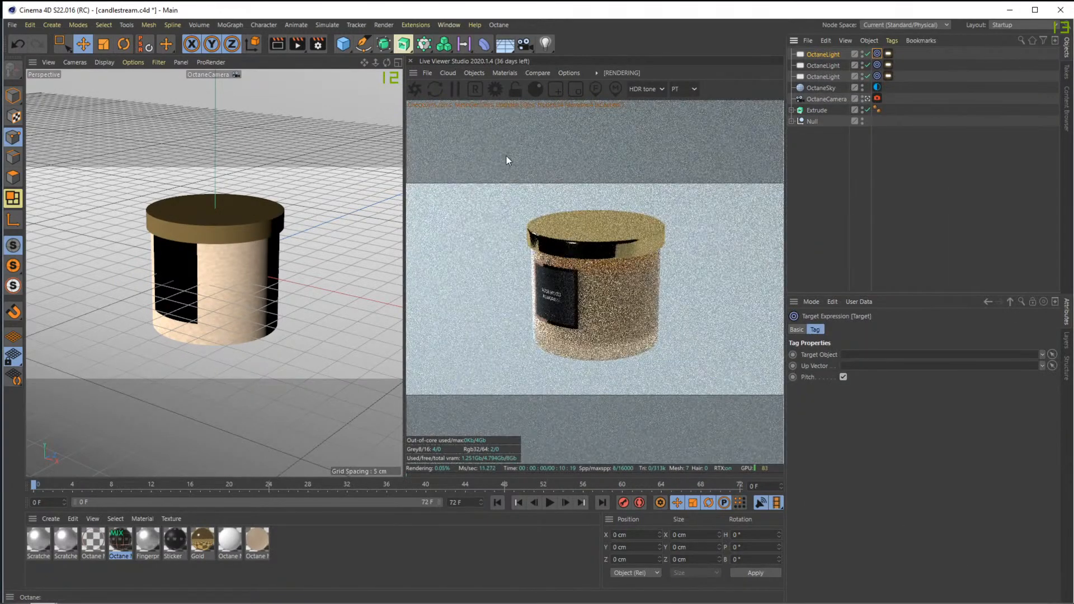
{"action": "key", "text": "t"}
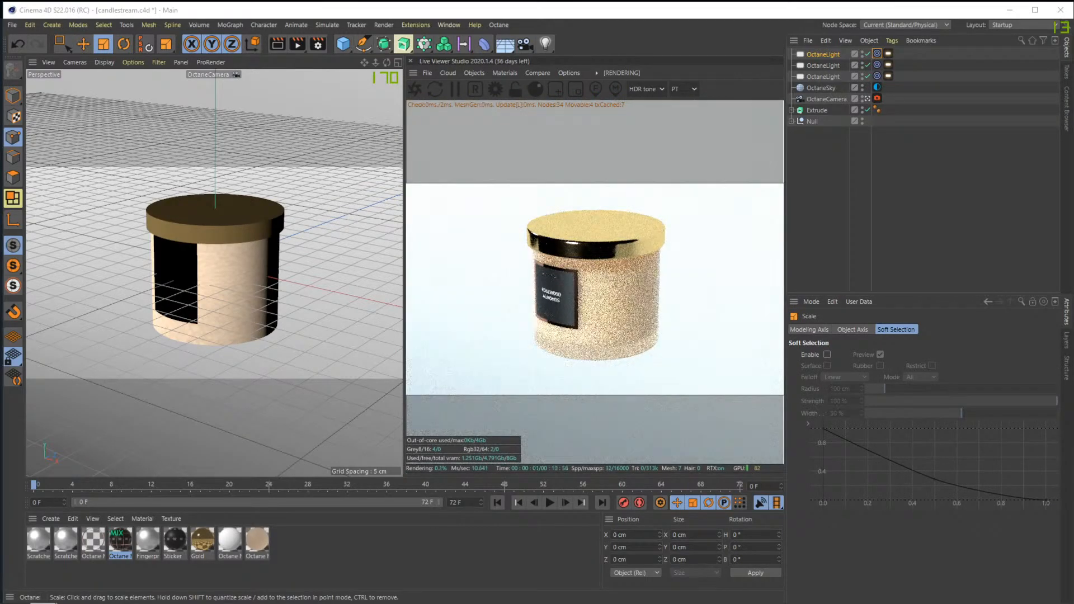
{"action": "key", "text": "e"}
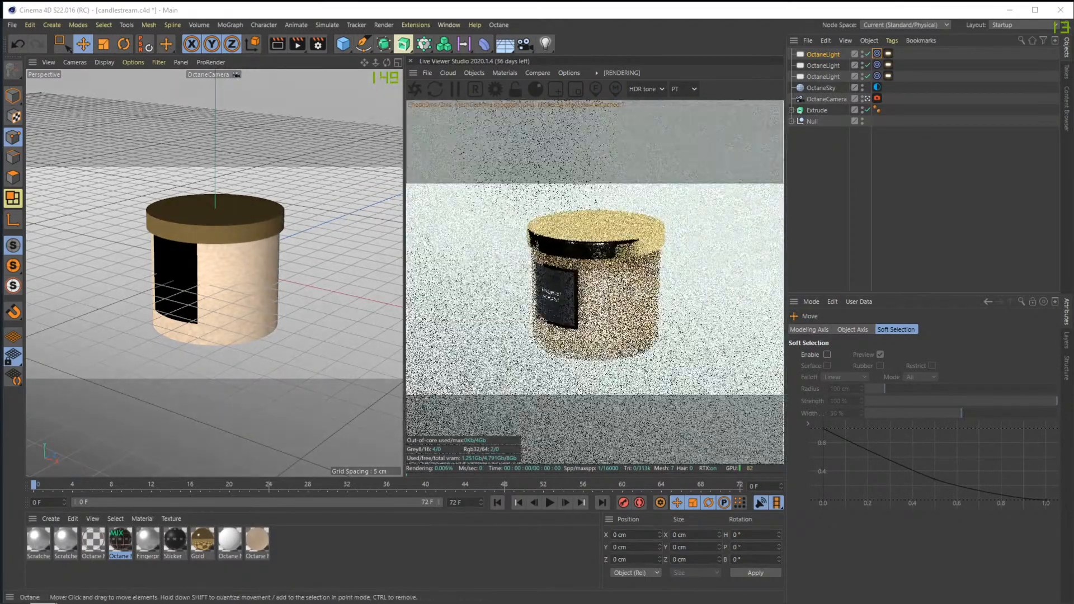
{"action": "key", "text": "ctrl+z"}
{"action": "left_click", "coordinate": [877, 54]}
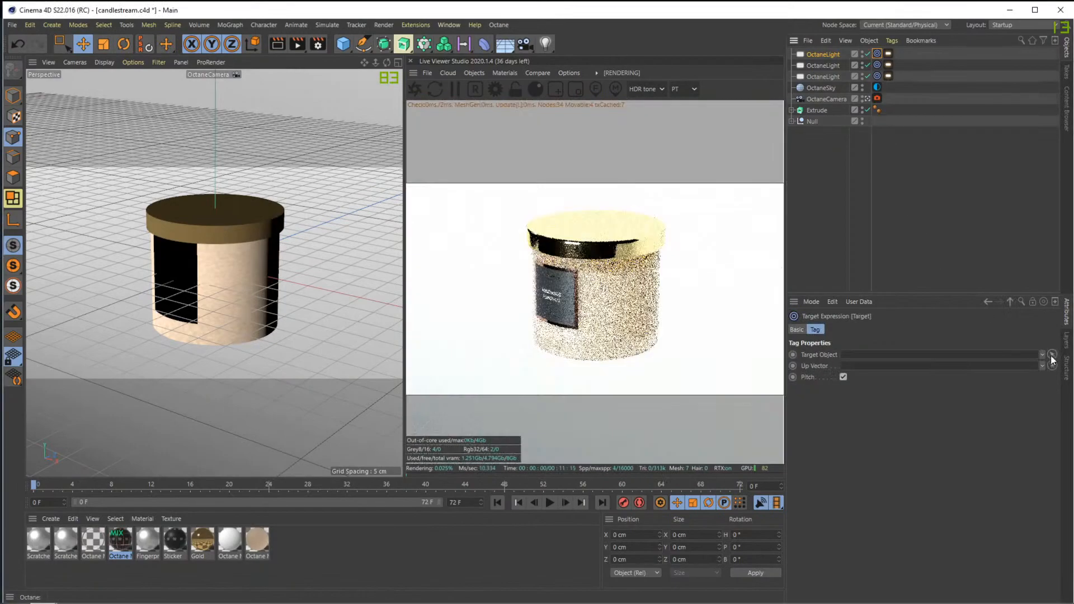
{"action": "left_click", "coordinate": [815, 123]}
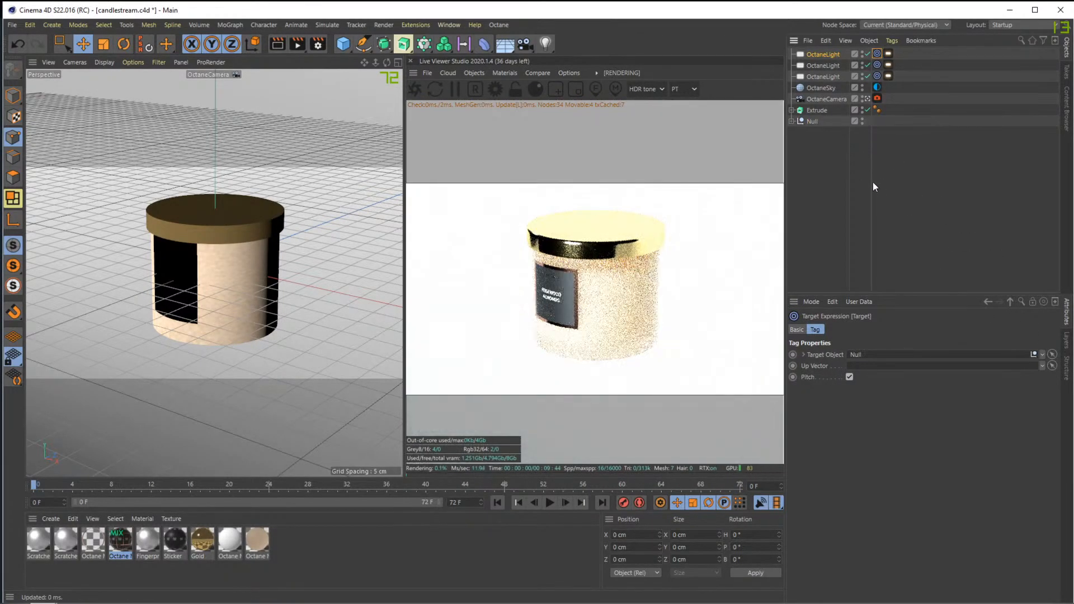
{"action": "left_click", "coordinate": [830, 55]}
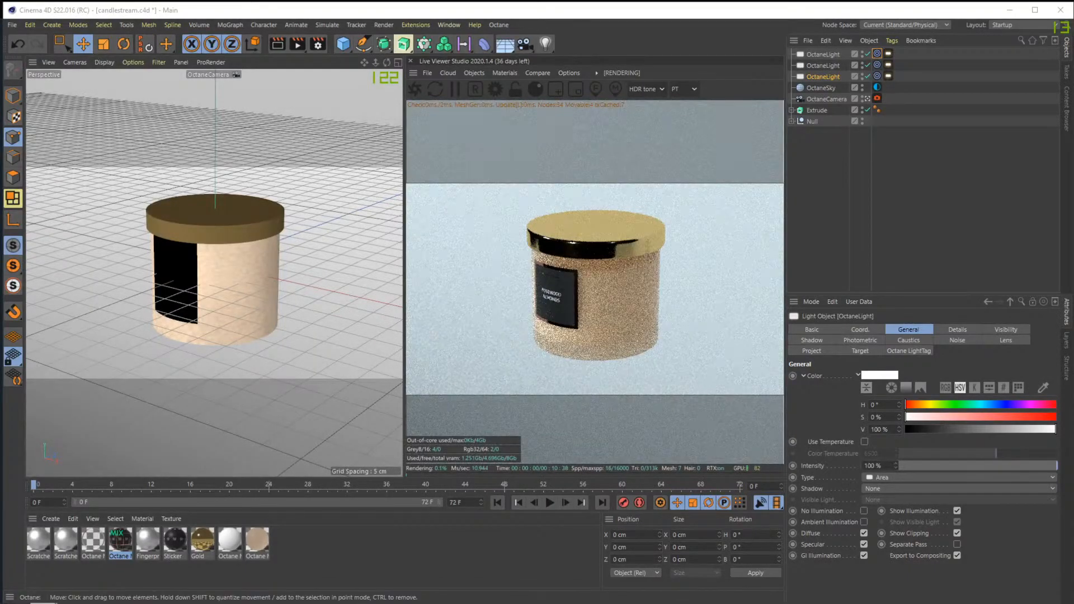
{"action": "left_click", "coordinate": [721, 334]}
{"action": "key", "text": "ctrl+s"}
Create a new Octane Material and apply it to the Extrude backdrop behind the candle
{"action": "left_click_drag", "start_coordinate": [386, 62], "coordinate": [391, 62]}
{"action": "left_click_drag", "start_coordinate": [212, 274], "coordinate": [278, 362], "text": "alt"}
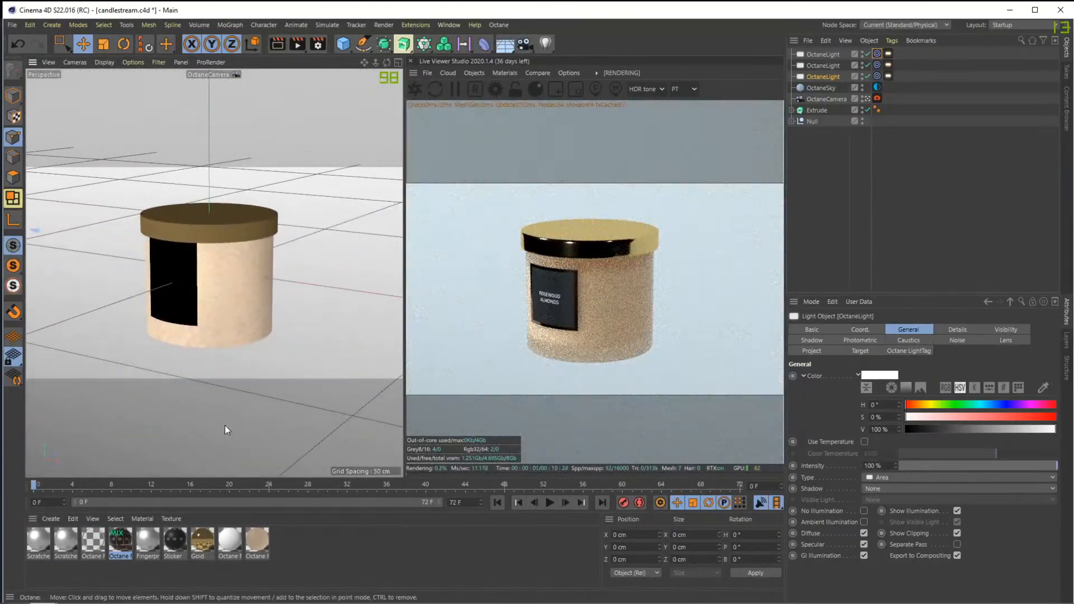
{"action": "left_click", "coordinate": [51, 518]}
{"action": "mouse_move", "coordinate": [71, 419]}
{"action": "mouse_move", "coordinate": [190, 420]}
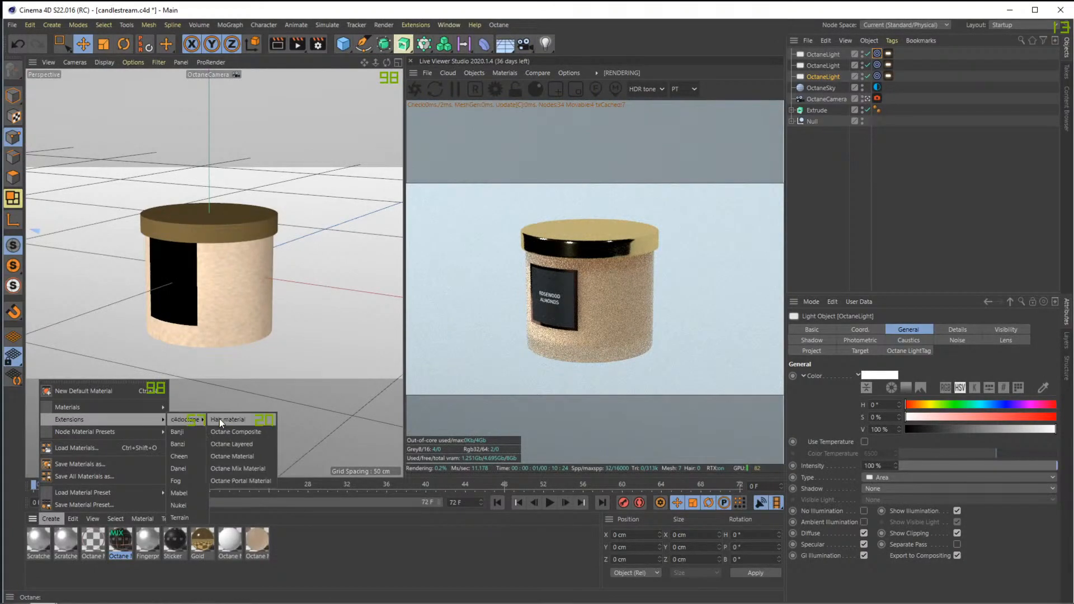
{"action": "left_click", "coordinate": [242, 458]}
{"action": "left_click_drag", "start_coordinate": [40, 540], "coordinate": [352, 361]}
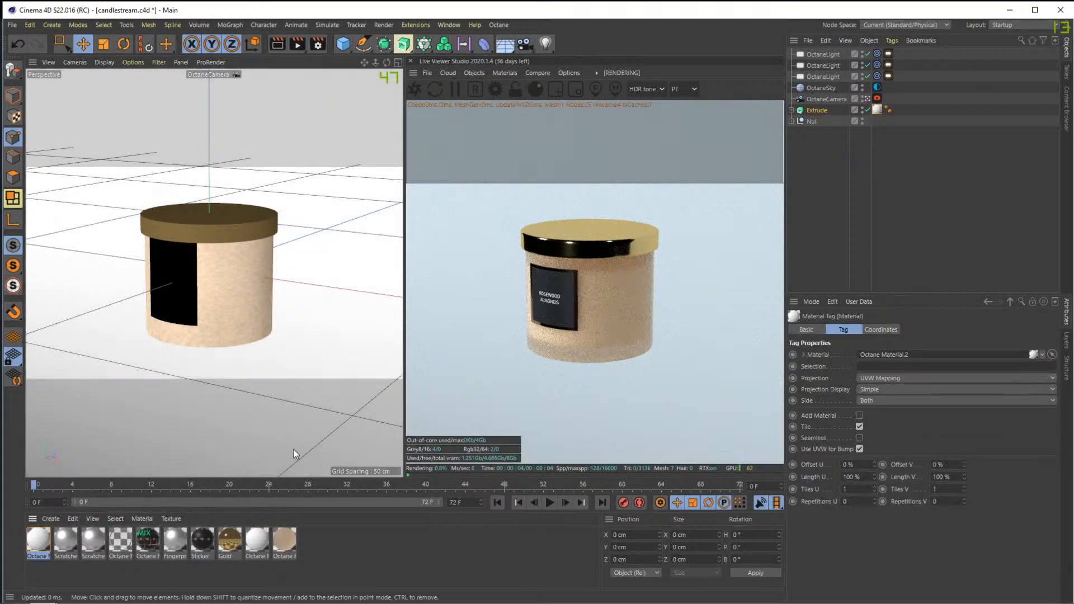
Open the backdrop material in the Octane Node Editor and set its diffuse color to beige, H 36°, S 24 %, V 95.469 %
{"action": "left_click", "coordinate": [39, 542]}
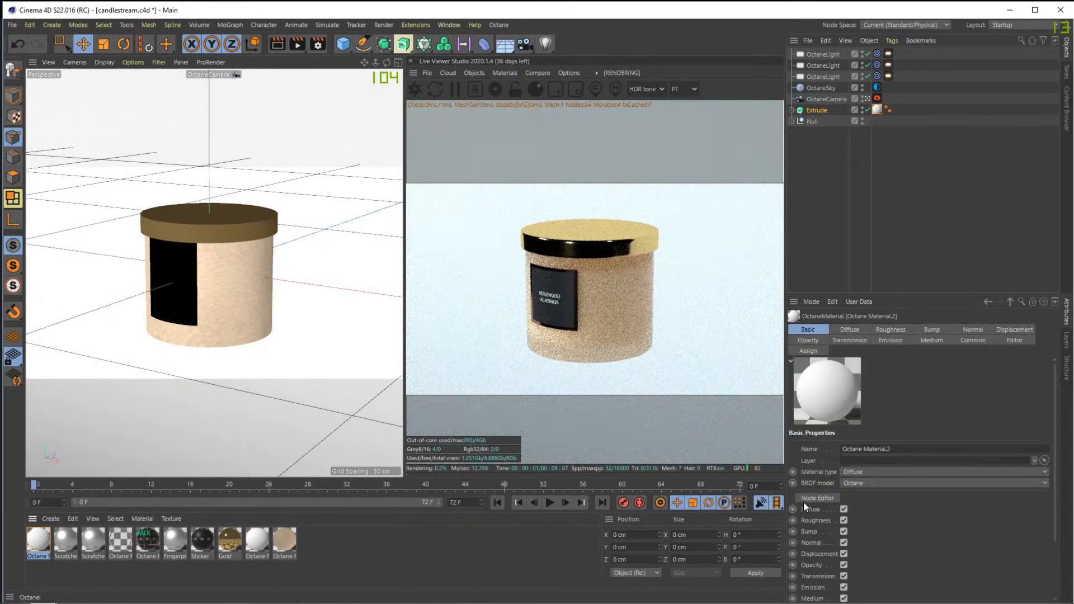
{"action": "left_click_drag", "start_coordinate": [324, 149], "coordinate": [413, 101]}
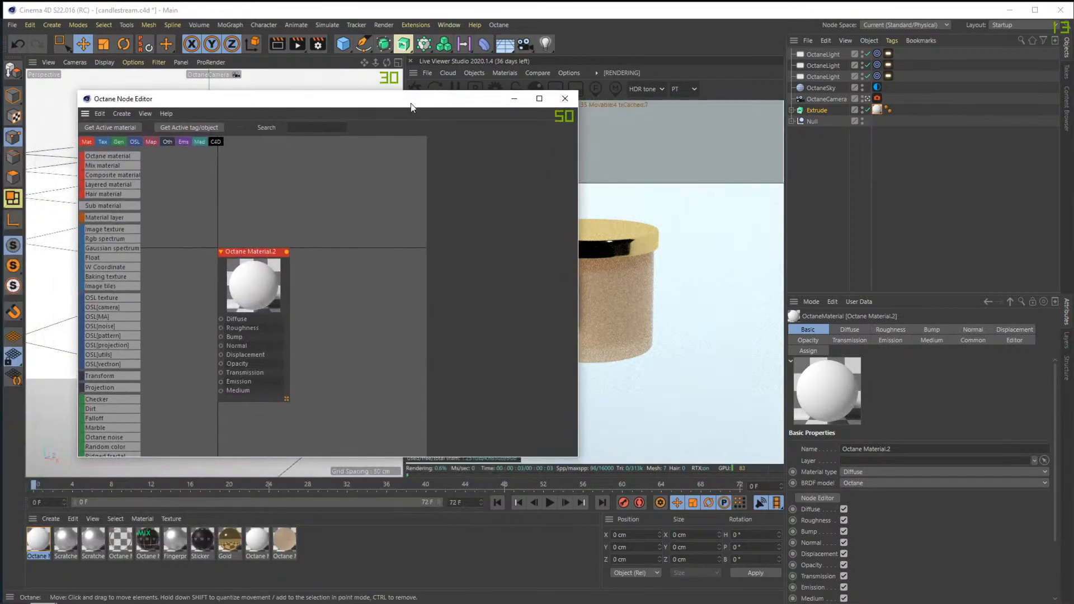
{"action": "left_click", "coordinate": [268, 303]}
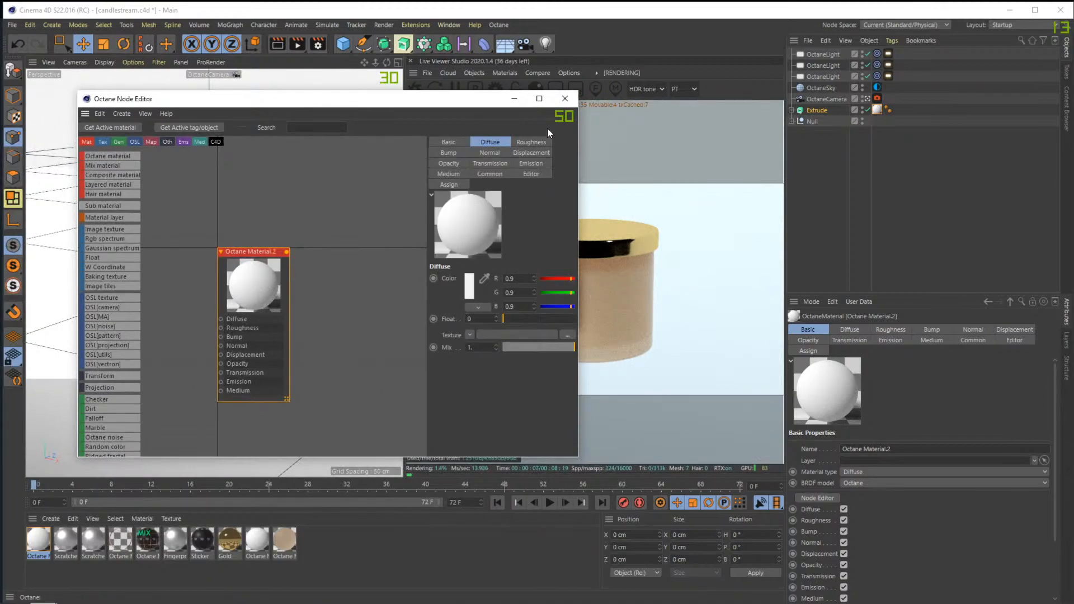
{"action": "left_click_drag", "start_coordinate": [469, 99], "coordinate": [289, 76]}
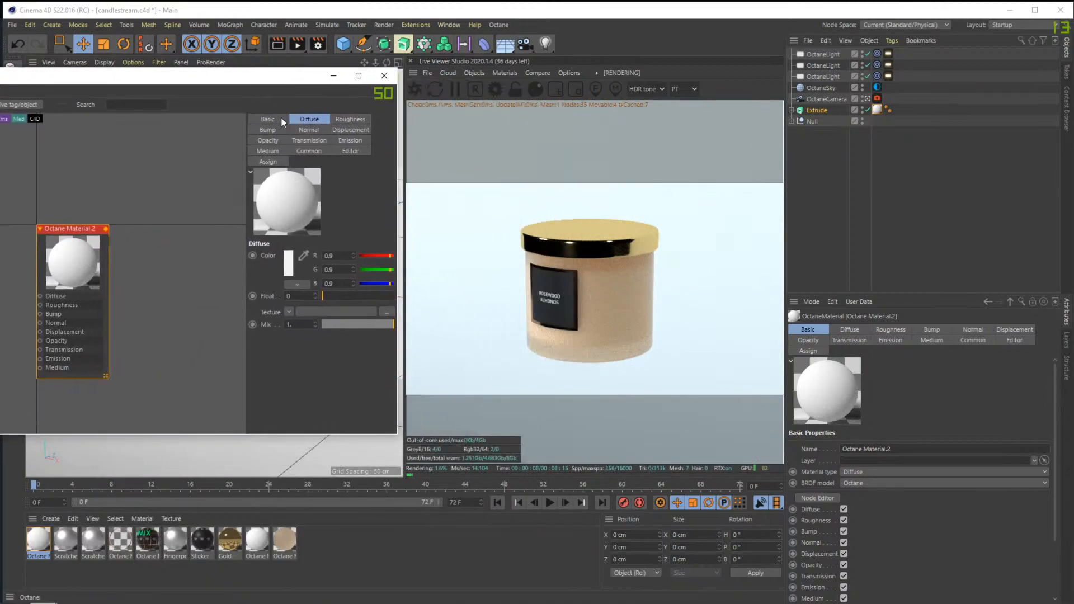
{"action": "left_click", "coordinate": [291, 271]}
{"action": "left_click_drag", "start_coordinate": [334, 218], "coordinate": [231, 286]}
{"action": "left_click_drag", "start_coordinate": [156, 330], "coordinate": [163, 341]}
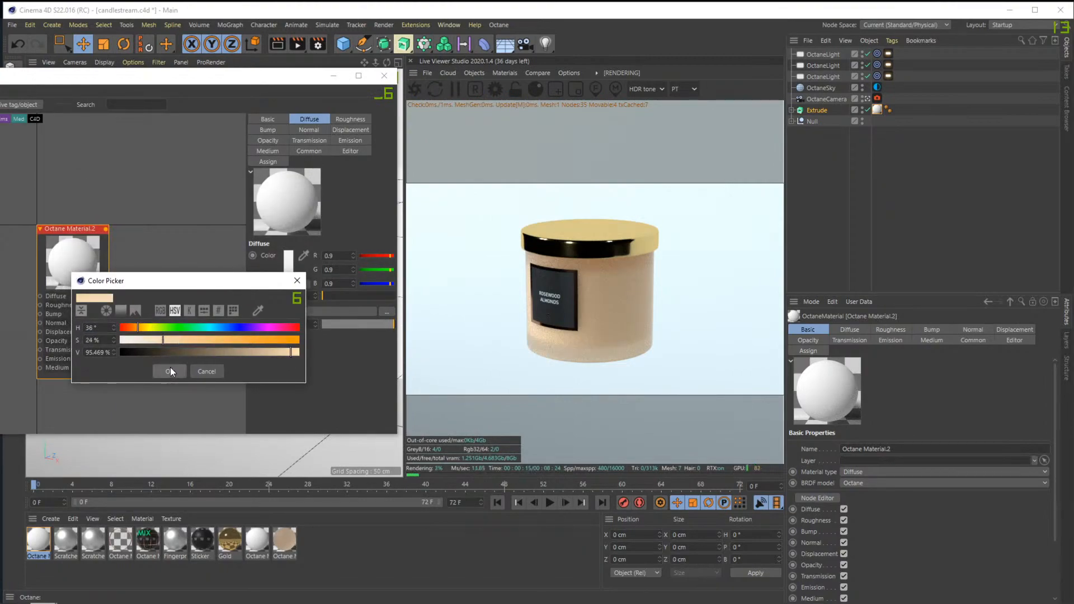
{"action": "left_click", "coordinate": [169, 371]}
Try several lower saturations for the backdrop's diffuse color, settle on 15 %, and close the Octane Node Editor
{"action": "left_click", "coordinate": [292, 267]}
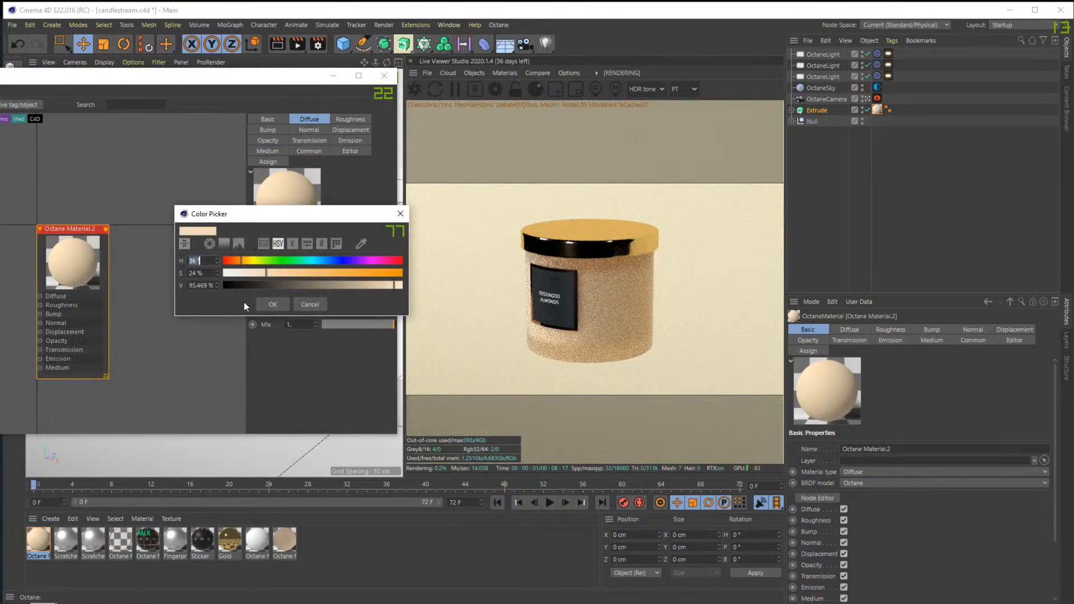
{"action": "left_click", "coordinate": [261, 304]}
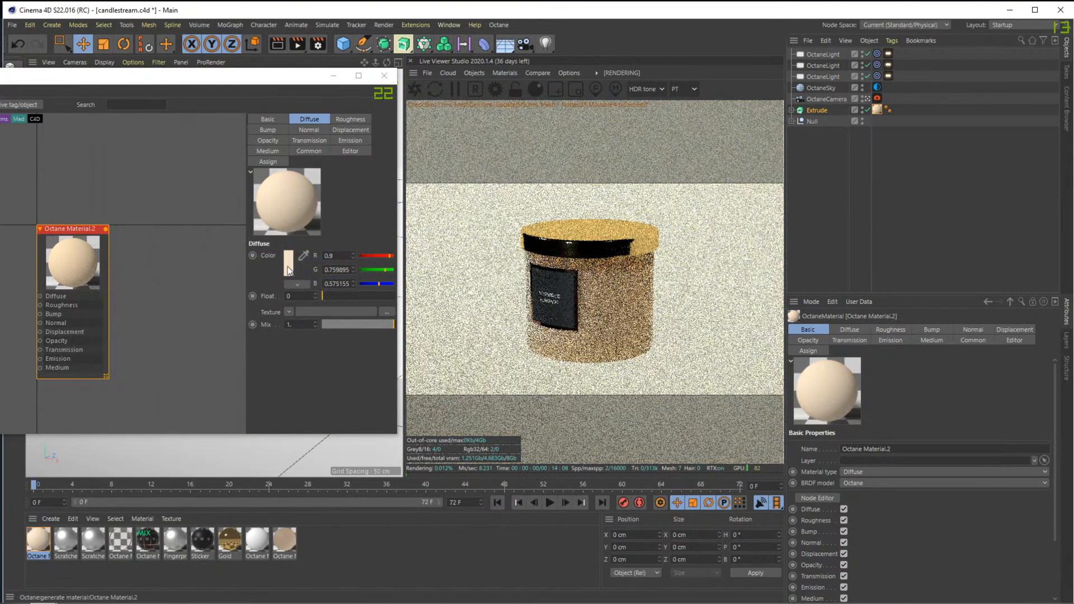
{"action": "left_click", "coordinate": [292, 267]}
{"action": "left_click", "coordinate": [250, 278]}
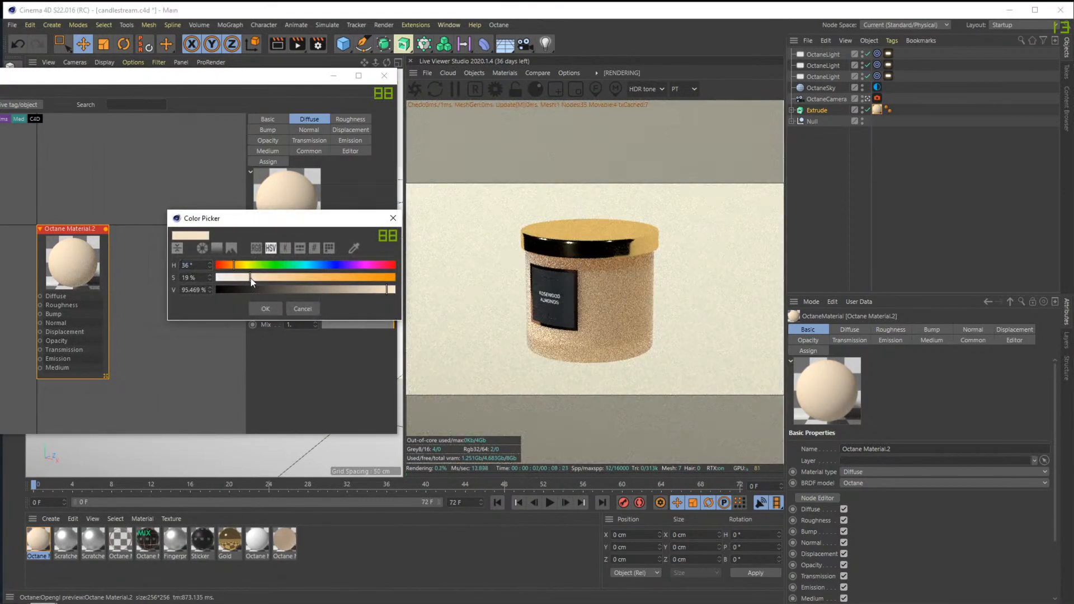
{"action": "left_click", "coordinate": [264, 310]}
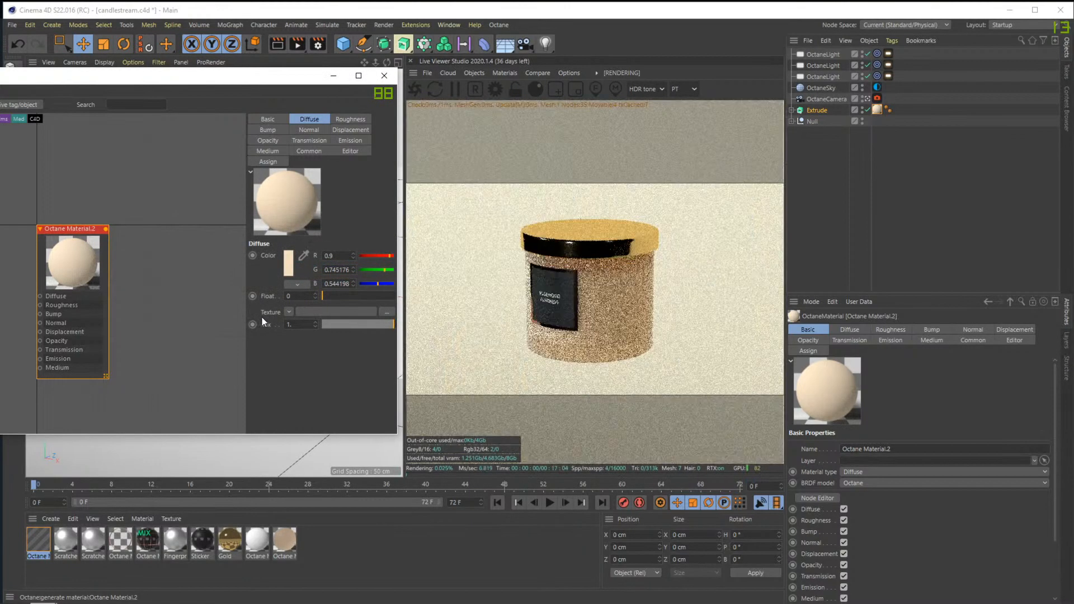
{"action": "left_click", "coordinate": [289, 264]}
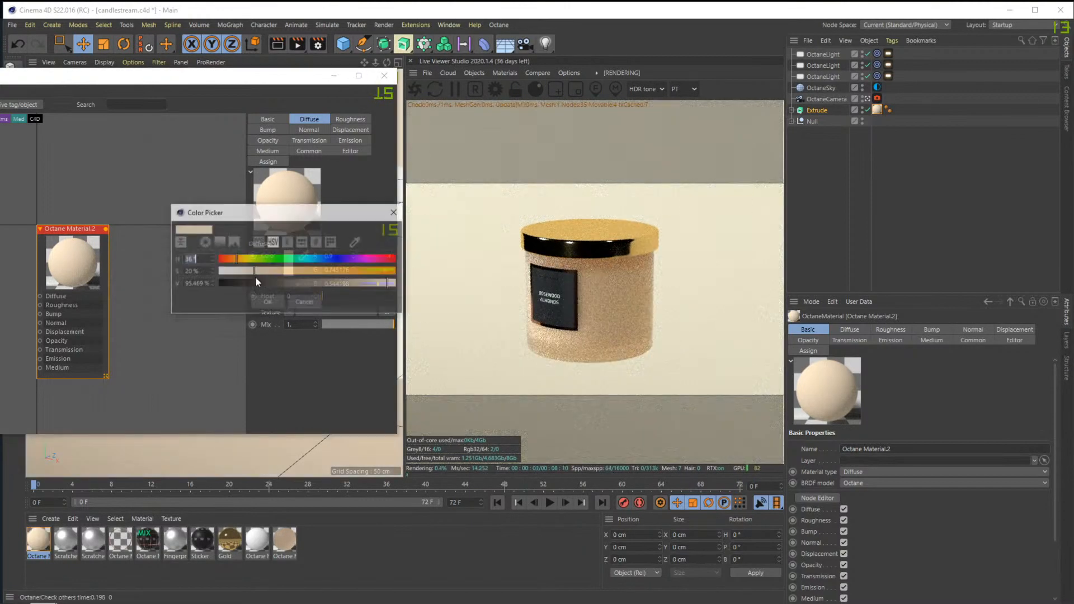
{"action": "left_click", "coordinate": [244, 271]}
{"action": "left_click", "coordinate": [262, 305]}
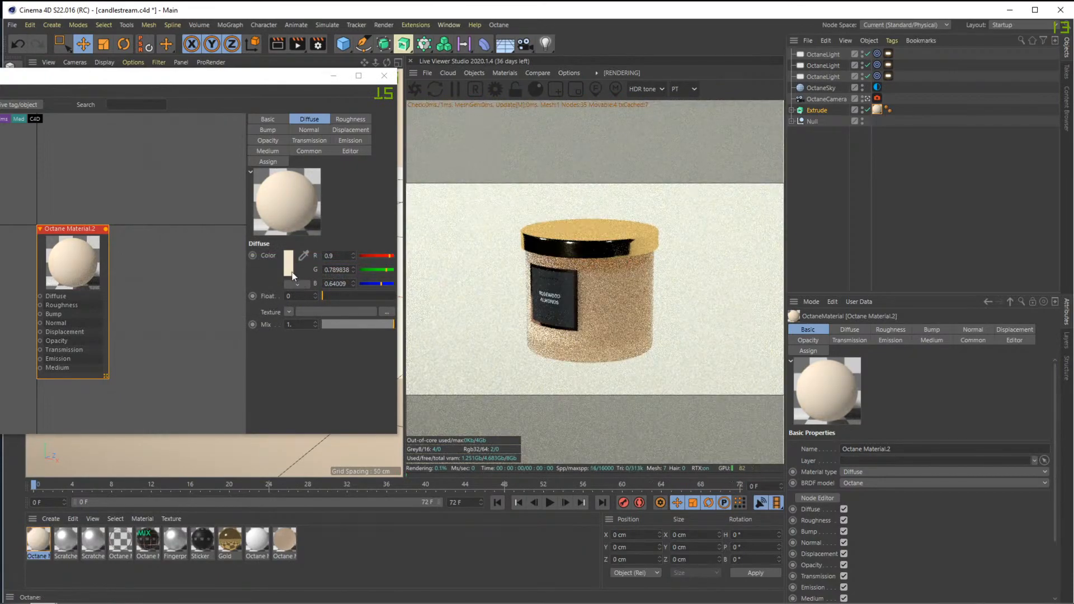
{"action": "left_click", "coordinate": [288, 264]}
{"action": "left_click", "coordinate": [248, 272]}
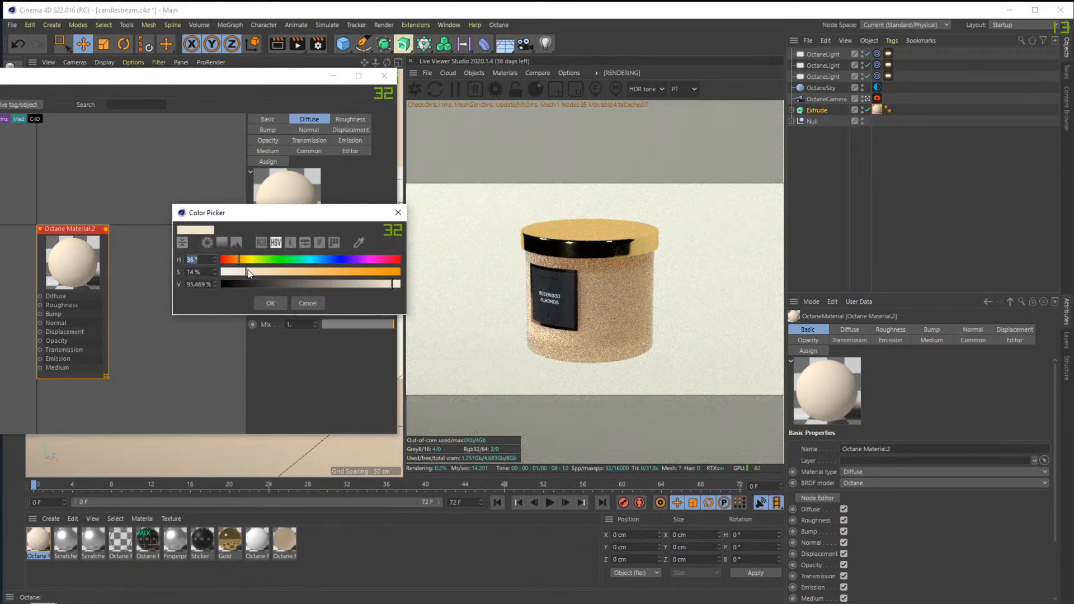
{"action": "left_click", "coordinate": [270, 303]}
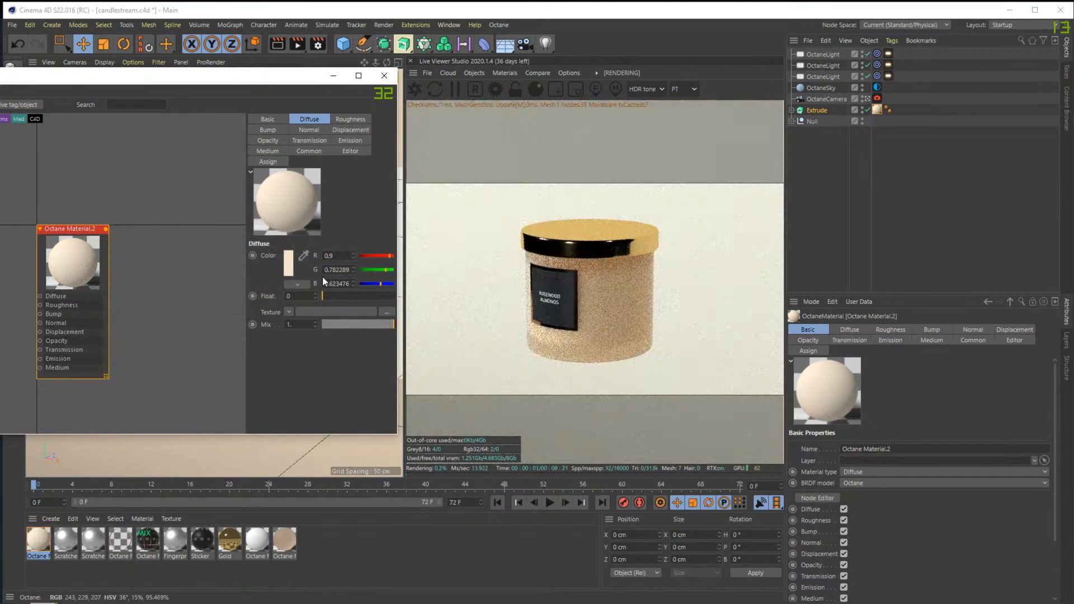
{"action": "left_click_drag", "start_coordinate": [368, 80], "coordinate": [324, 162]}
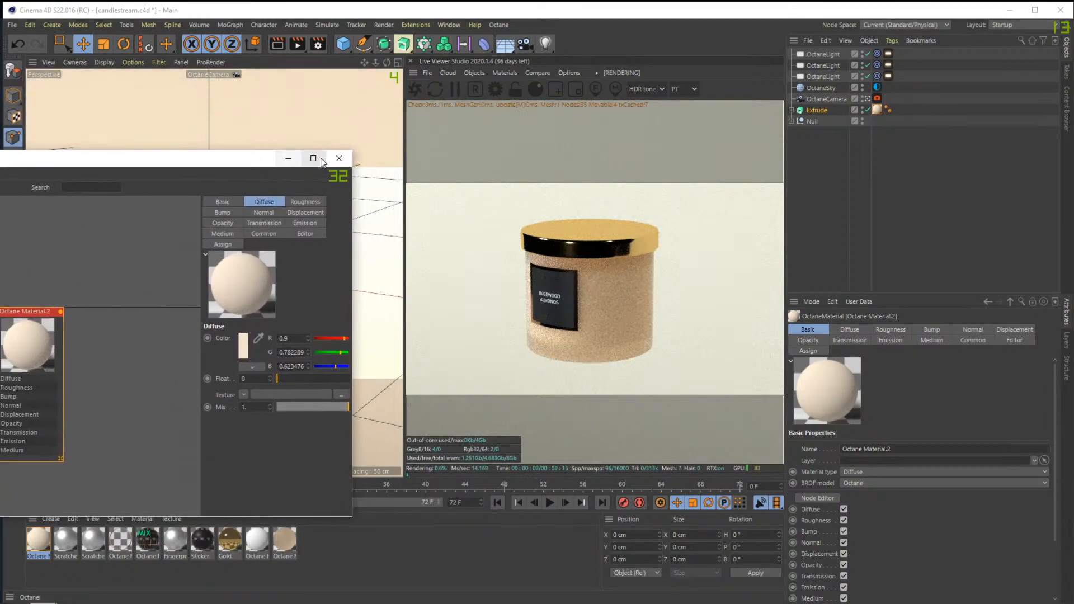
{"action": "left_click", "coordinate": [339, 158]}
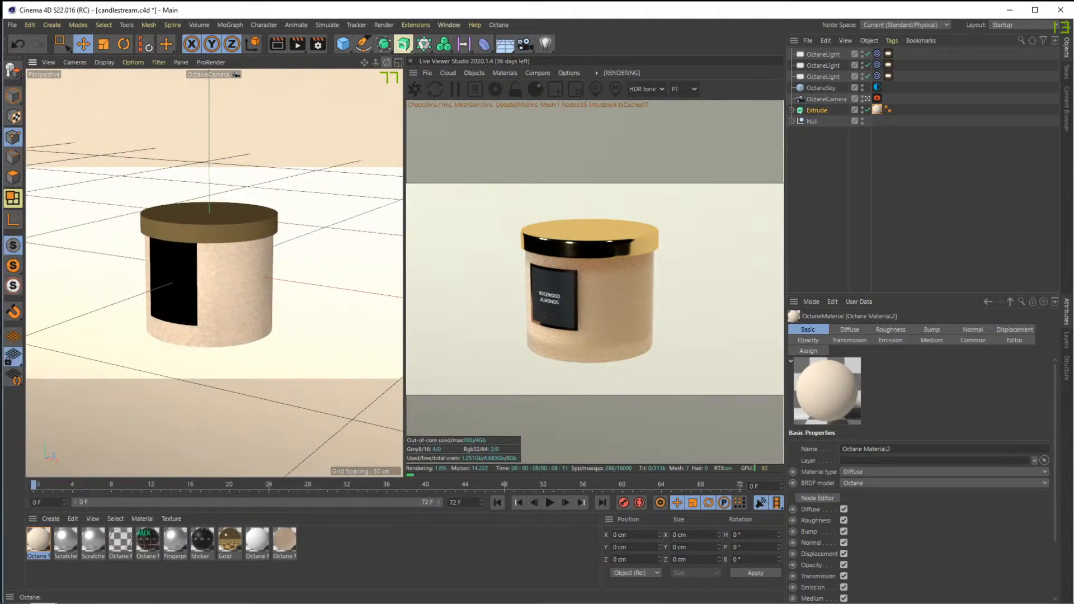
{"action": "left_click_drag", "start_coordinate": [387, 62], "coordinate": [388, 76]}
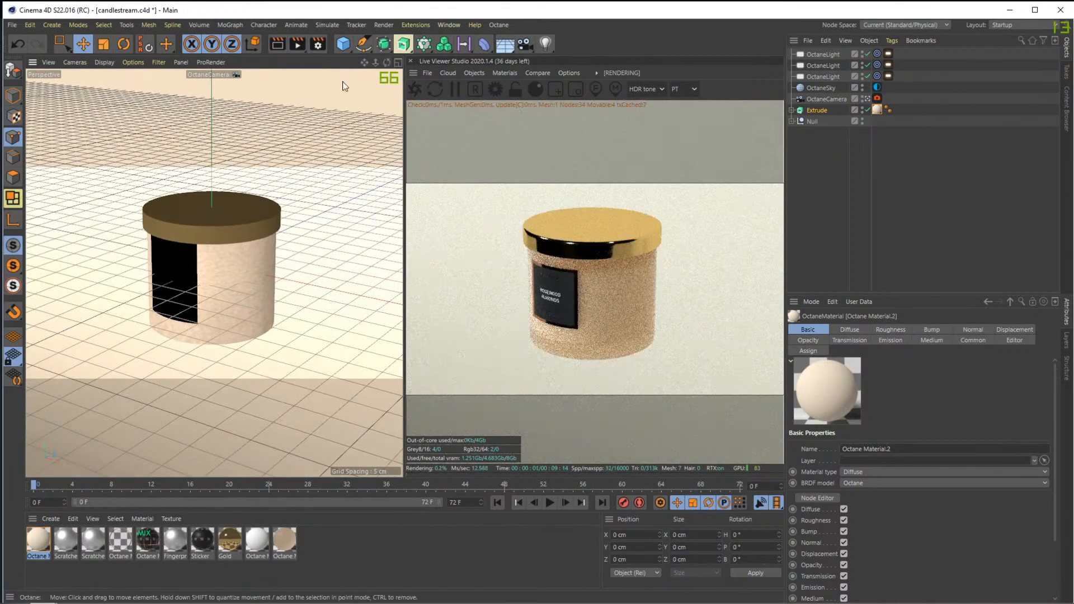
{"action": "left_click_drag", "start_coordinate": [379, 69], "coordinate": [412, 61]}
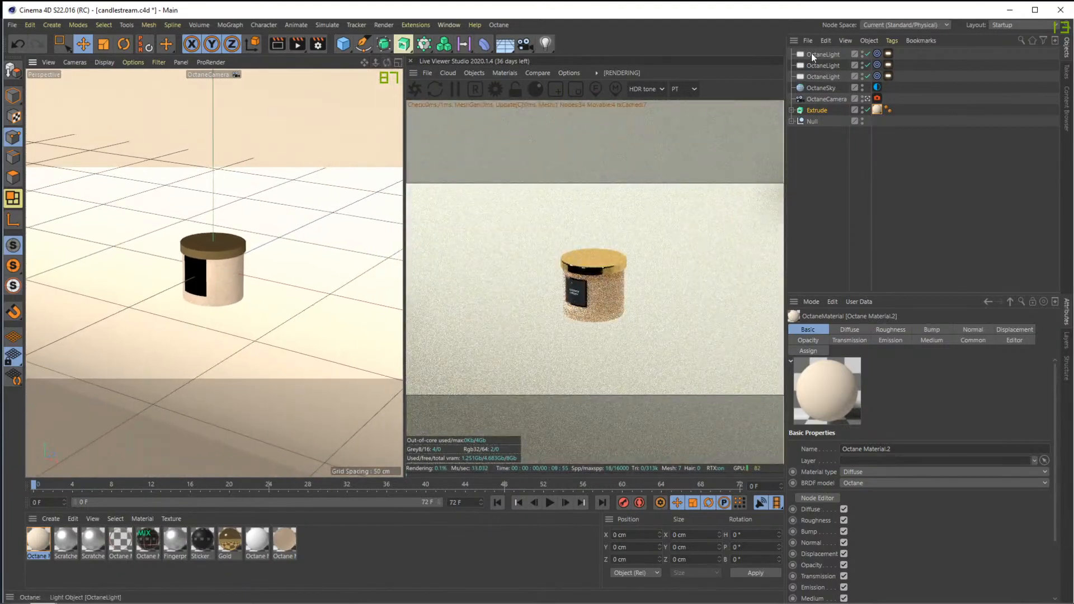
{"action": "left_click", "coordinate": [812, 122]}
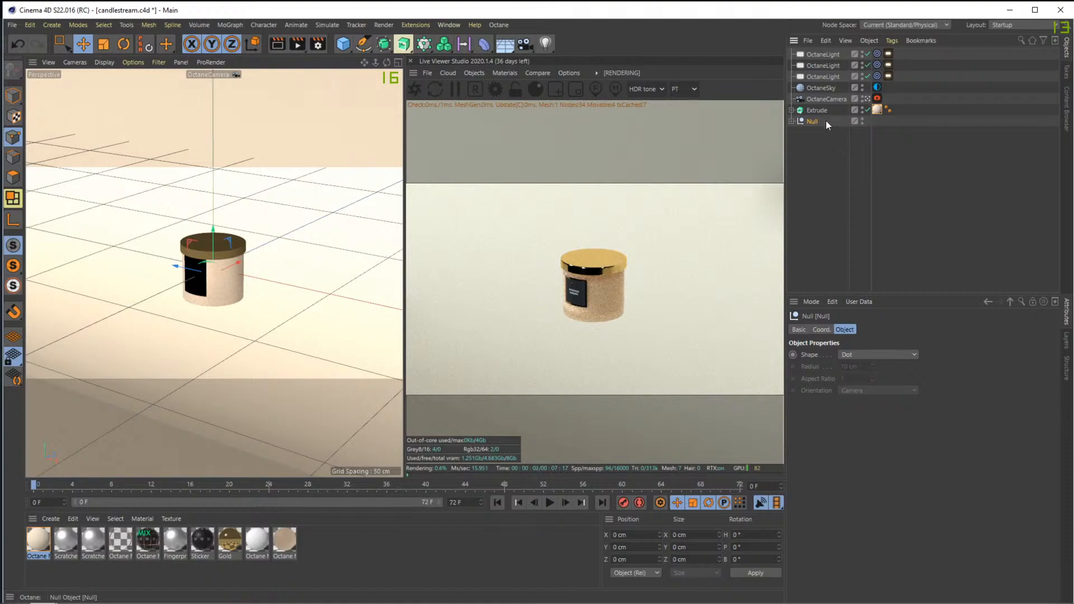
{"action": "left_click", "coordinate": [404, 45]}
{"action": "left_click", "coordinate": [405, 6]}
{"action": "left_click", "coordinate": [446, 44]}
{"action": "left_click", "coordinate": [444, 5]}
{"action": "left_click", "coordinate": [427, 43]}
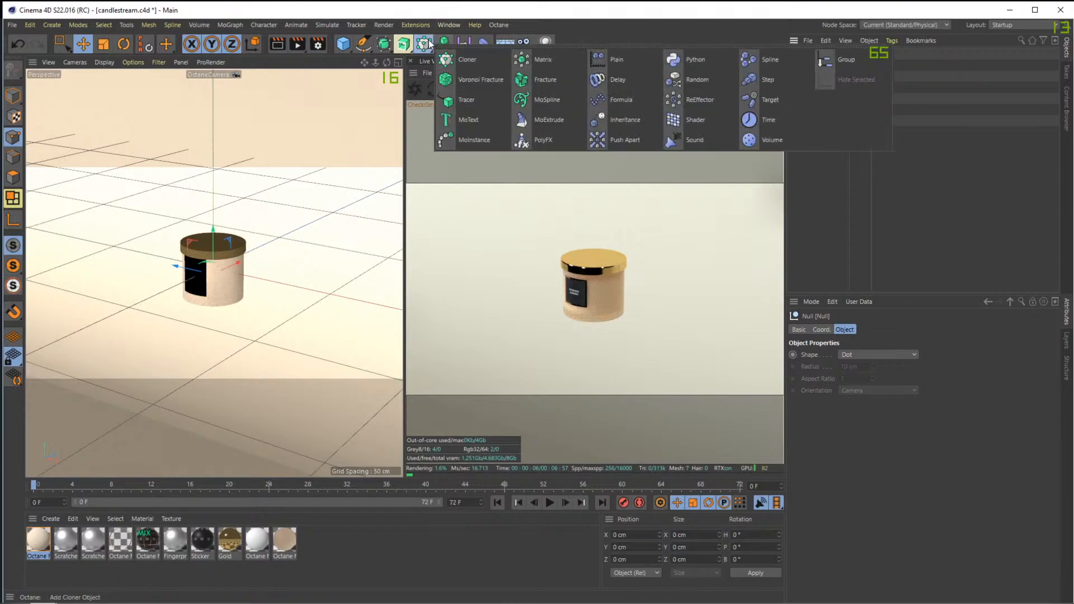
{"action": "left_click", "coordinate": [383, 44]}
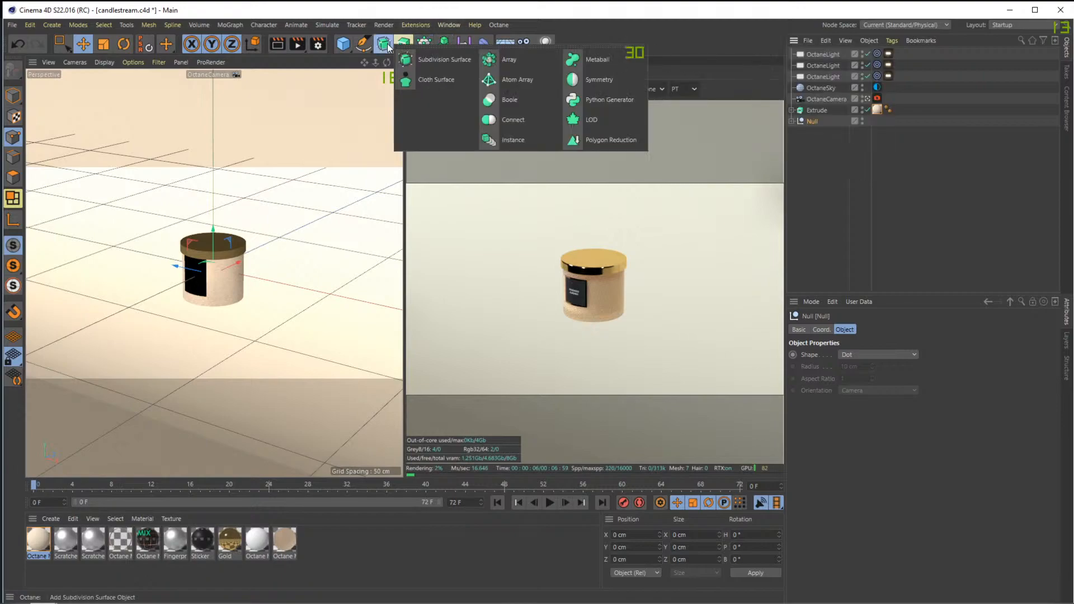
{"action": "left_click", "coordinate": [513, 140]}
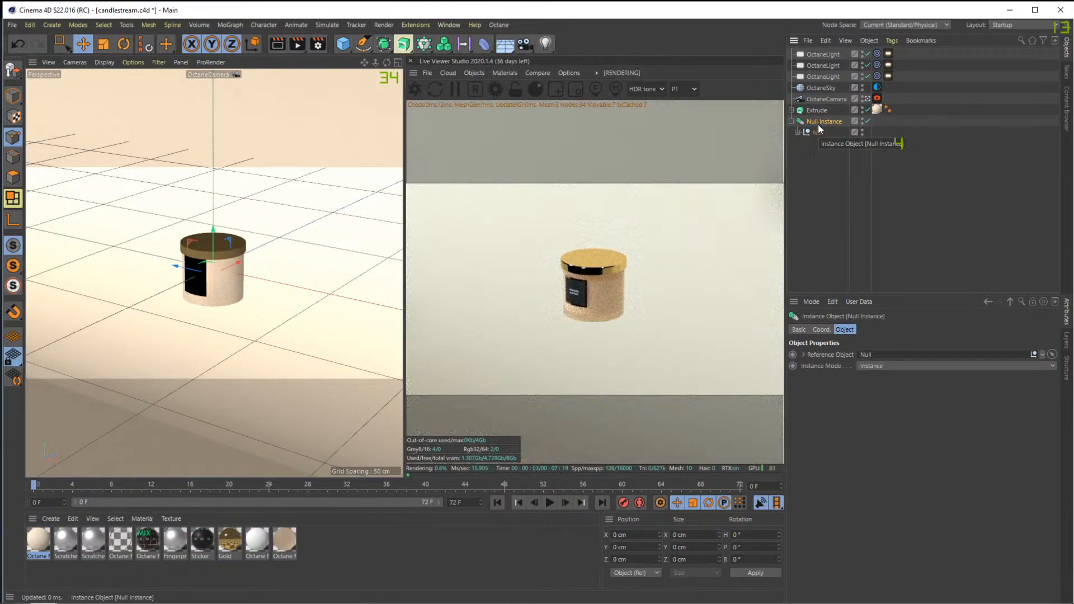
{"action": "key", "text": "ctrl+z"}
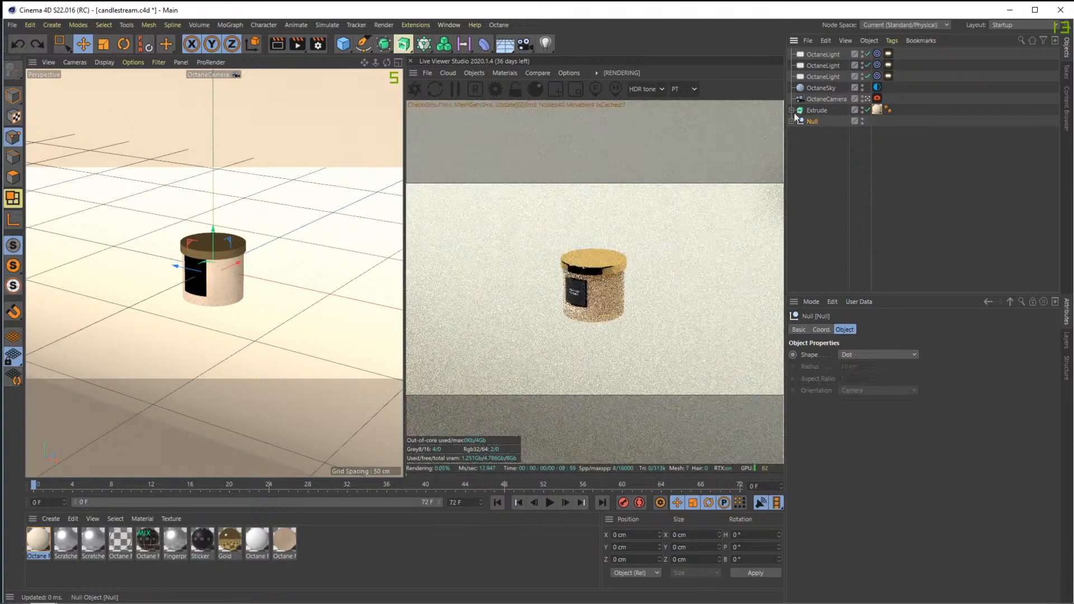
Create an Instance of the candle's Null, move it up and behind the original candle, and rotate it to a tilted pose
{"action": "left_click", "coordinate": [383, 47]}
{"action": "left_click", "coordinate": [513, 139]}
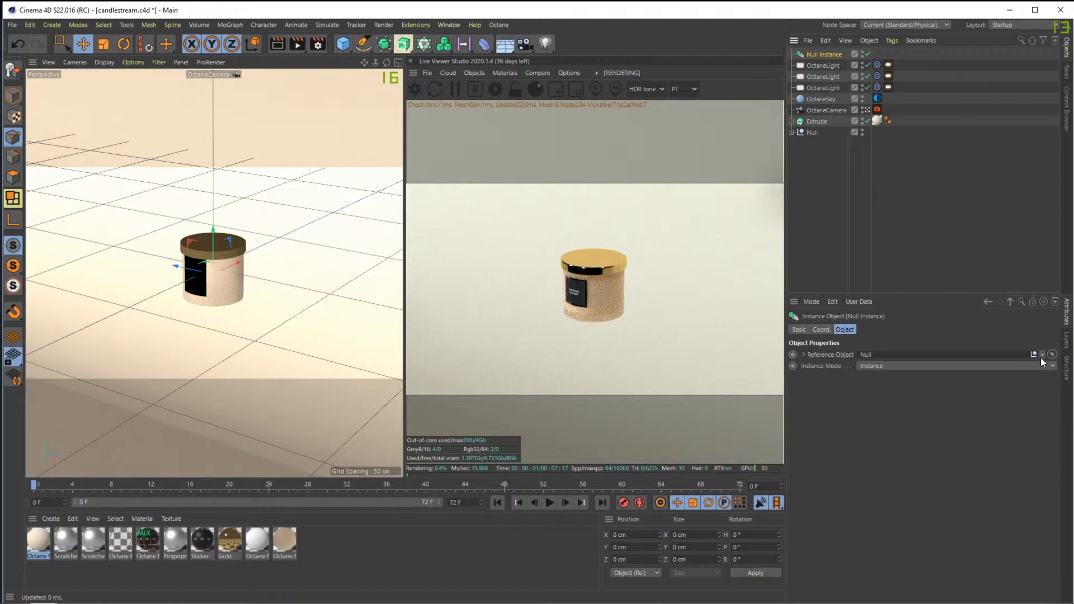
{"action": "key", "text": "e"}
{"action": "left_click_drag", "start_coordinate": [217, 267], "coordinate": [315, 180]}
{"action": "key", "text": "r"}
{"action": "key", "text": "e"}
{"action": "left_click", "coordinate": [16, 598]}
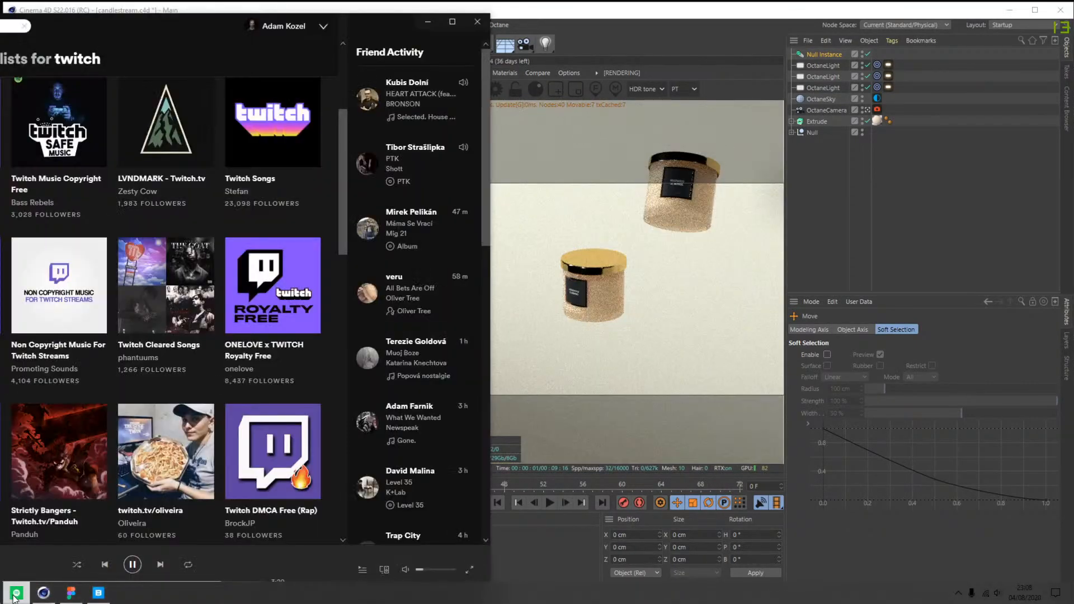
{"action": "left_click", "coordinate": [428, 22]}
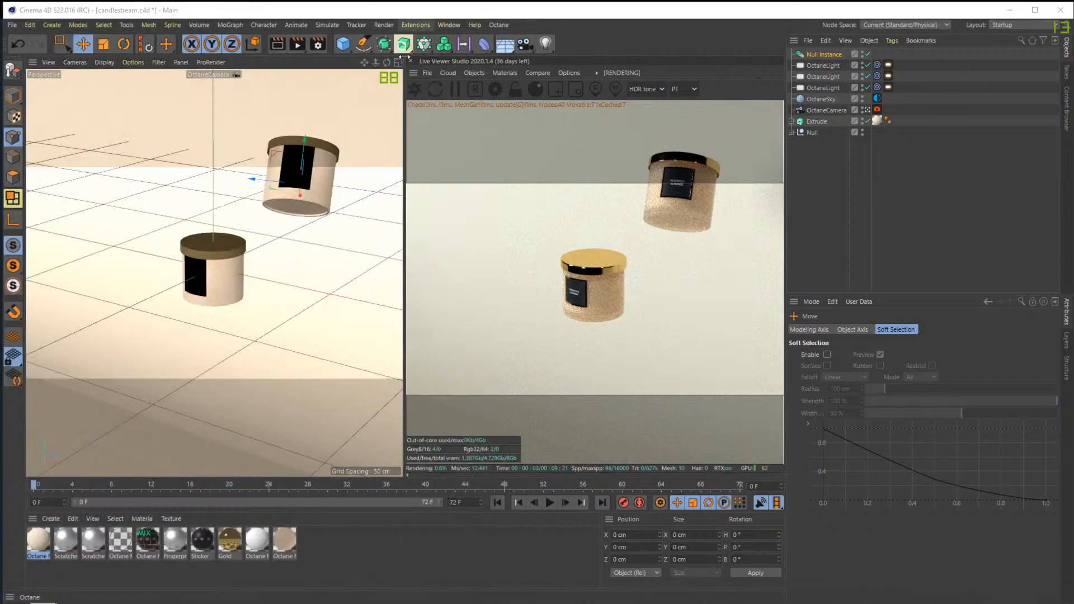
Reposition the tilted Null Instance behind the original candle and rotate it into a stronger tilt
{"action": "left_click_drag", "start_coordinate": [318, 195], "coordinate": [317, 187]}
{"action": "left_click_drag", "start_coordinate": [278, 243], "coordinate": [263, 239], "text": "alt"}
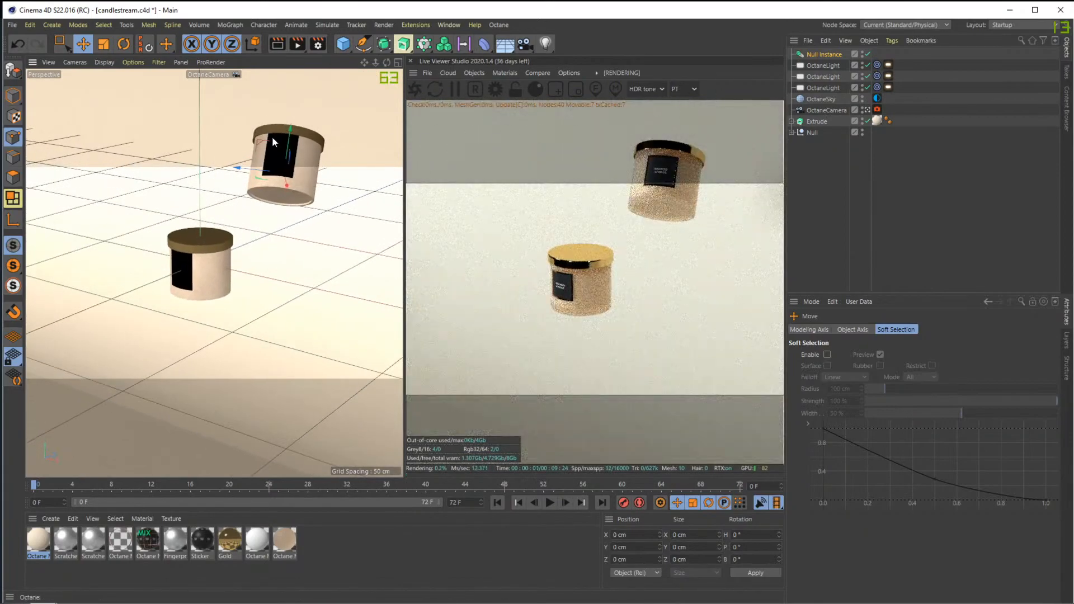
{"action": "left_click_drag", "start_coordinate": [280, 156], "coordinate": [276, 187]}
{"action": "key", "text": "r"}
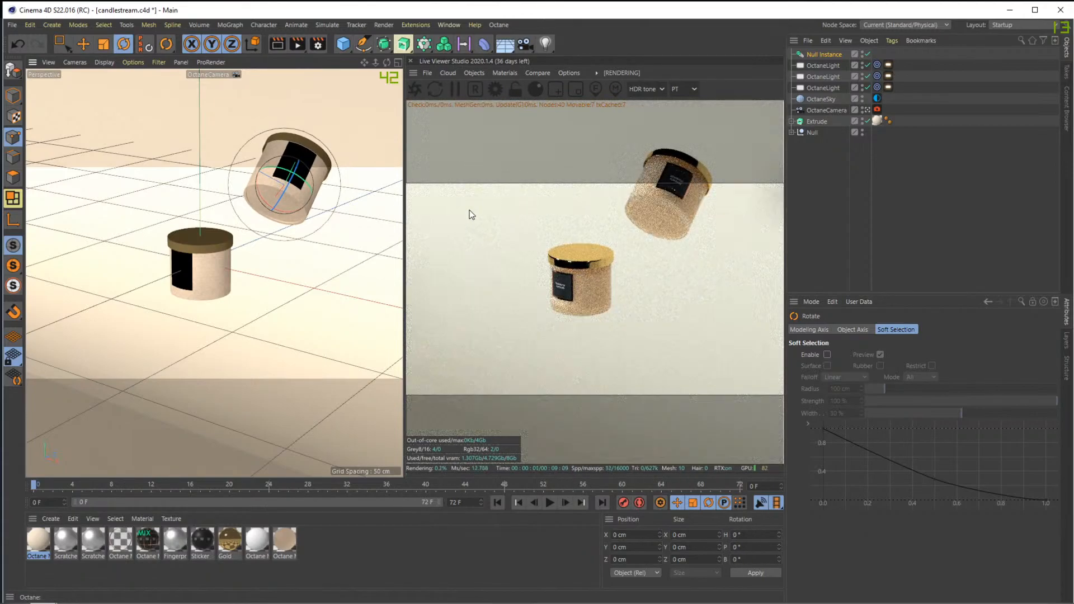
{"action": "left_click_drag", "start_coordinate": [376, 62], "coordinate": [388, 86]}
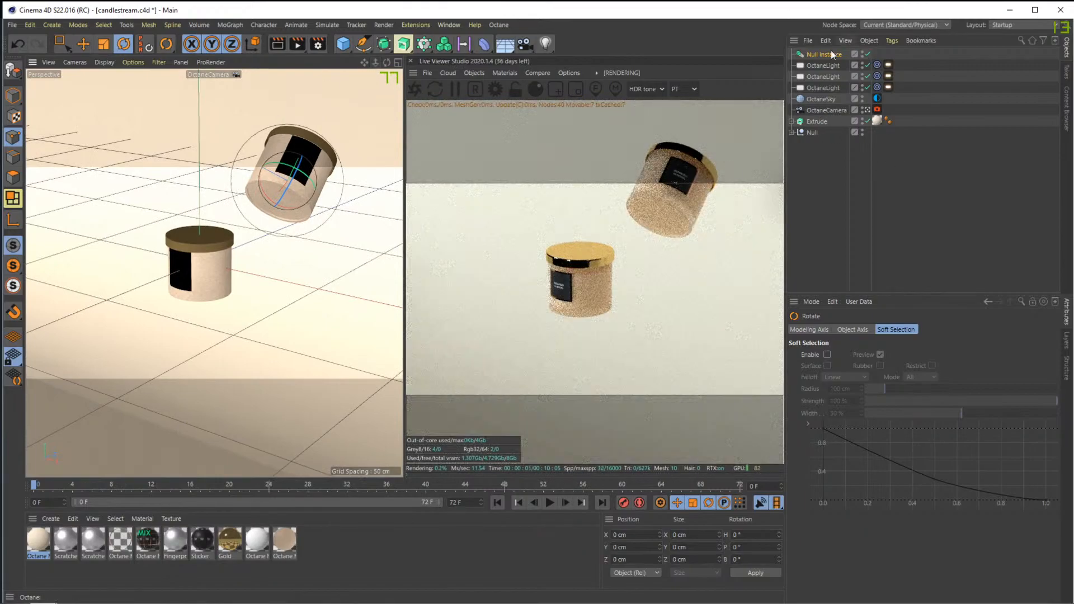
Move the original candle's Null forward and lower in the frame so it appears larger than the tilted copy
{"action": "left_click", "coordinate": [813, 133]}
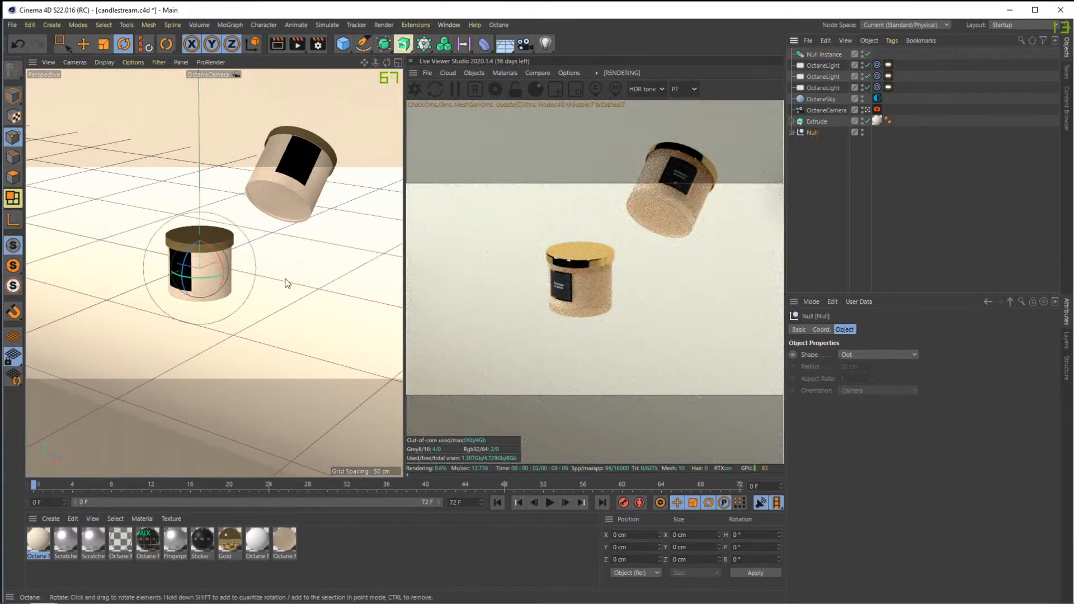
{"action": "key", "text": "e"}
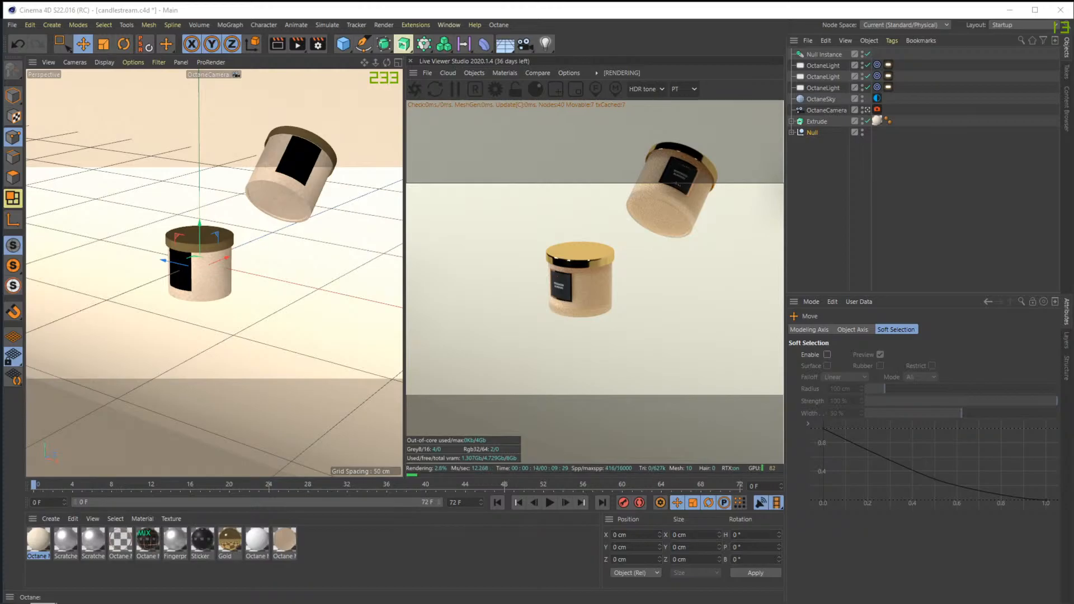
{"action": "left_click_drag", "start_coordinate": [194, 257], "coordinate": [231, 313]}
{"action": "left_click_drag", "start_coordinate": [206, 278], "coordinate": [206, 237]}
{"action": "left_click_drag", "start_coordinate": [171, 275], "coordinate": [187, 243]}
{"action": "left_click_drag", "start_coordinate": [151, 279], "coordinate": [178, 286]}
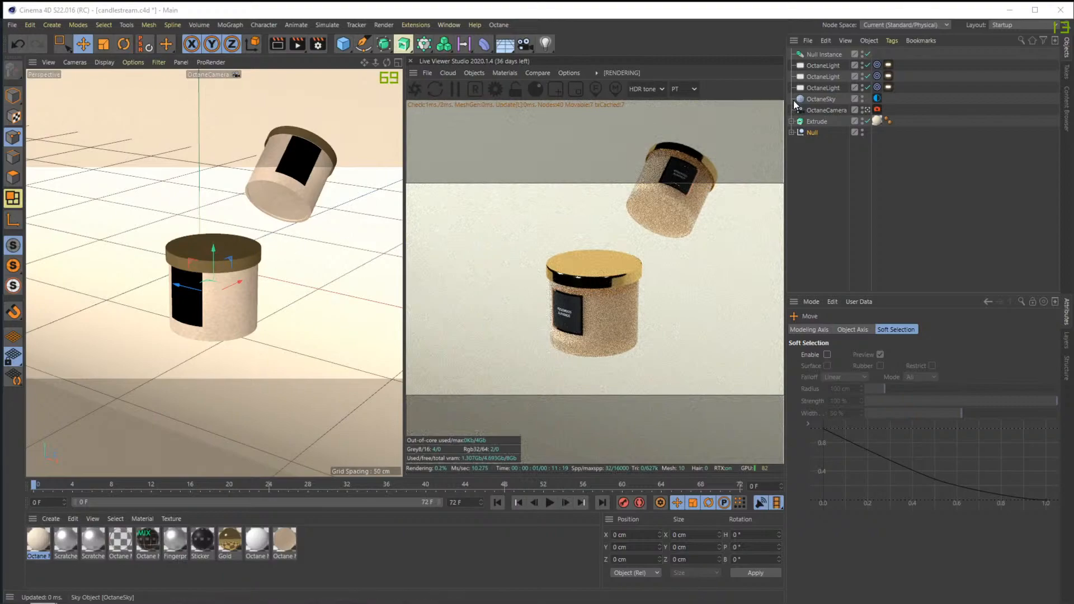
{"action": "left_click", "coordinate": [833, 190]}
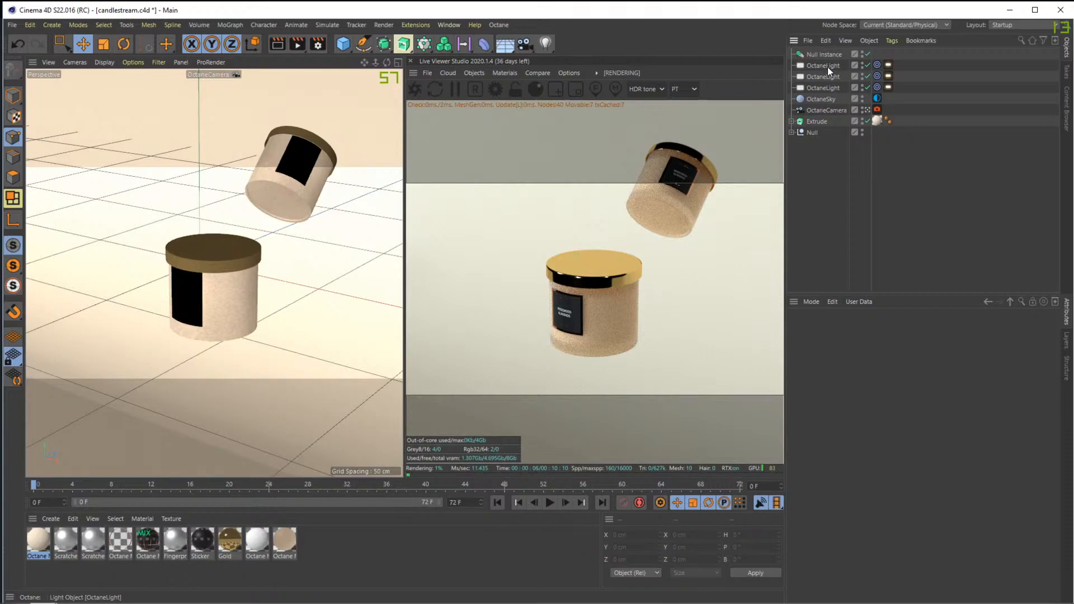
Duplicate the Null Instance and place the tilted copy partly outside the frame in the lower-left foreground of the scene
{"action": "left_click", "coordinate": [828, 53]}
{"action": "key", "text": "ctrl+c"}
{"action": "key", "text": "ctrl+v"}
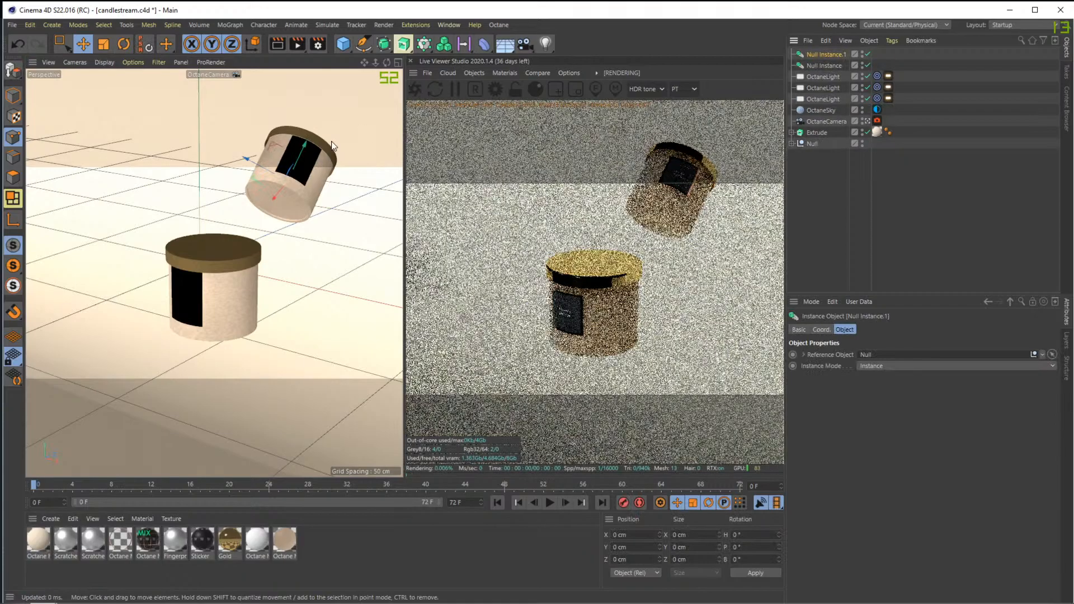
{"action": "left_click_drag", "start_coordinate": [303, 148], "coordinate": [238, 346]}
{"action": "key", "text": "r"}
{"action": "key", "text": "e"}
{"action": "left_click_drag", "start_coordinate": [160, 393], "coordinate": [31, 348]}
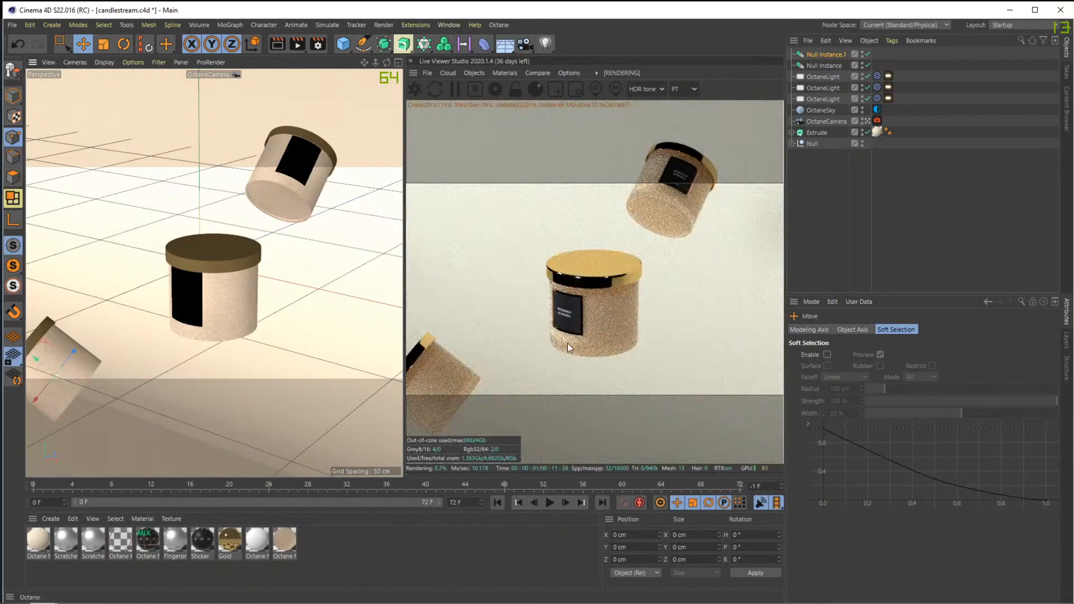
Rotate the original candle's Null about its vertical axis so the label faces the camera, and nudge its position
{"action": "left_click_drag", "start_coordinate": [230, 309], "coordinate": [240, 290], "text": "alt"}
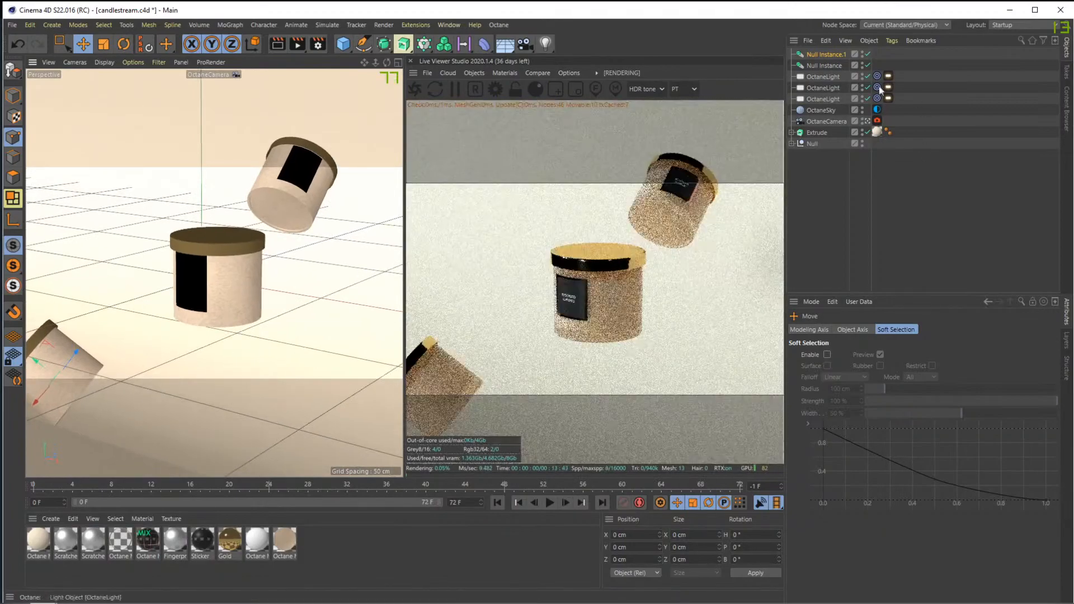
{"action": "left_click", "coordinate": [810, 144]}
{"action": "key", "text": "r"}
{"action": "left_click_drag", "start_coordinate": [206, 293], "coordinate": [219, 293]}
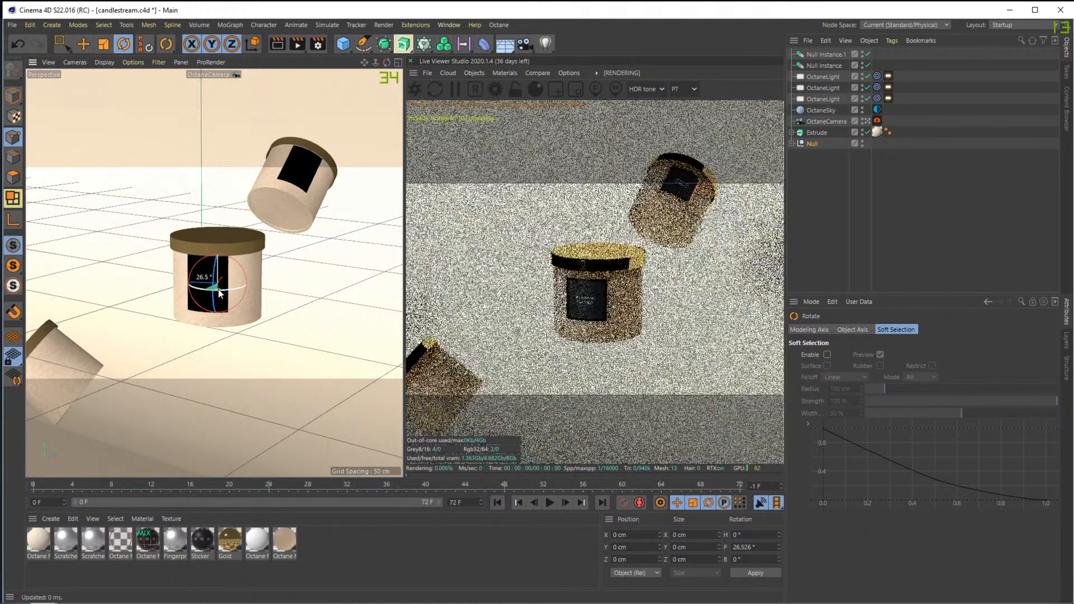
{"action": "key", "text": "ctrl+z"}
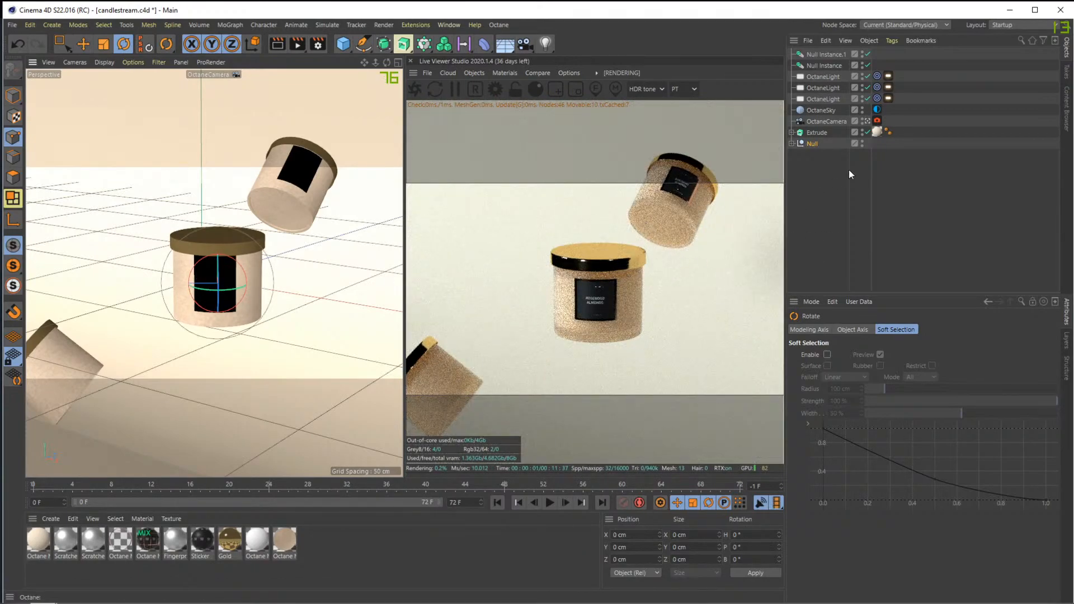
{"action": "key", "text": "e"}
{"action": "left_click_drag", "start_coordinate": [218, 272], "coordinate": [213, 255]}
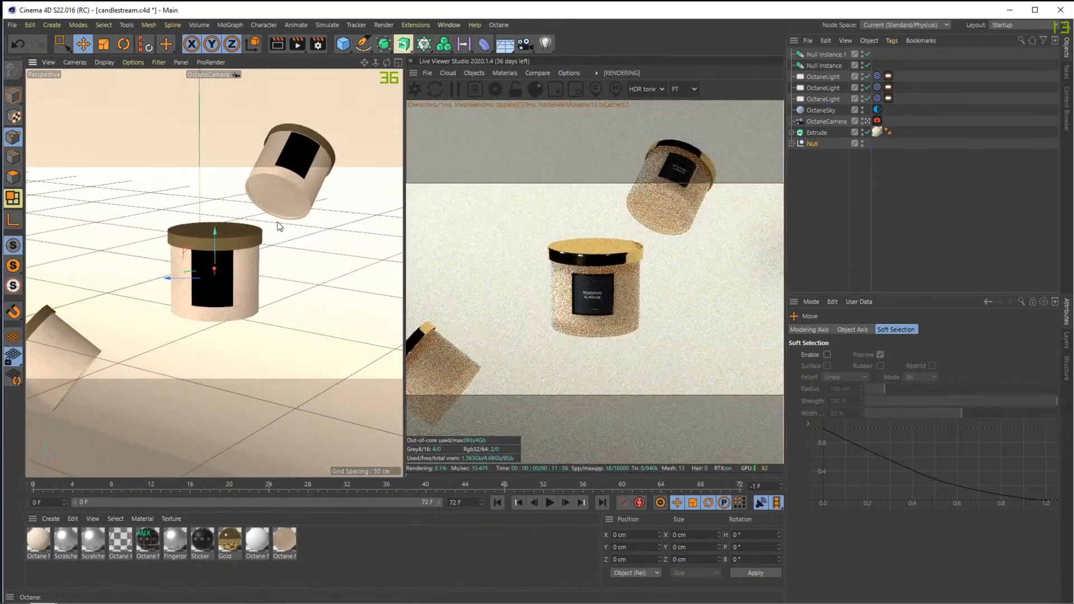
Move the original candle sideways to the middle of the frame and shift the upper tilted instance farther away from it
{"action": "left_click_drag", "start_coordinate": [222, 264], "coordinate": [222, 258], "text": "alt"}
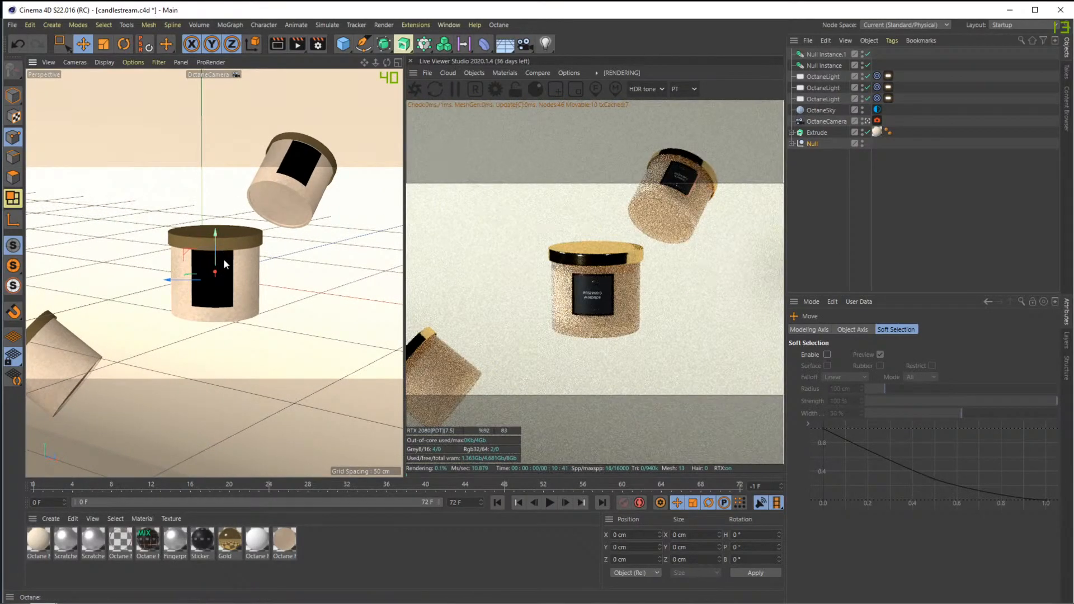
{"action": "left_click_drag", "start_coordinate": [238, 221], "coordinate": [141, 254], "text": "alt"}
{"action": "mouse_move", "coordinate": [140, 251]}
{"action": "middle_mouse_down", "text": "alt"}
{"action": "mouse_move", "coordinate": [173, 248]}
{"action": "mouse_move", "coordinate": [158, 248]}
{"action": "middle_mouse_up", "text": "alt"}
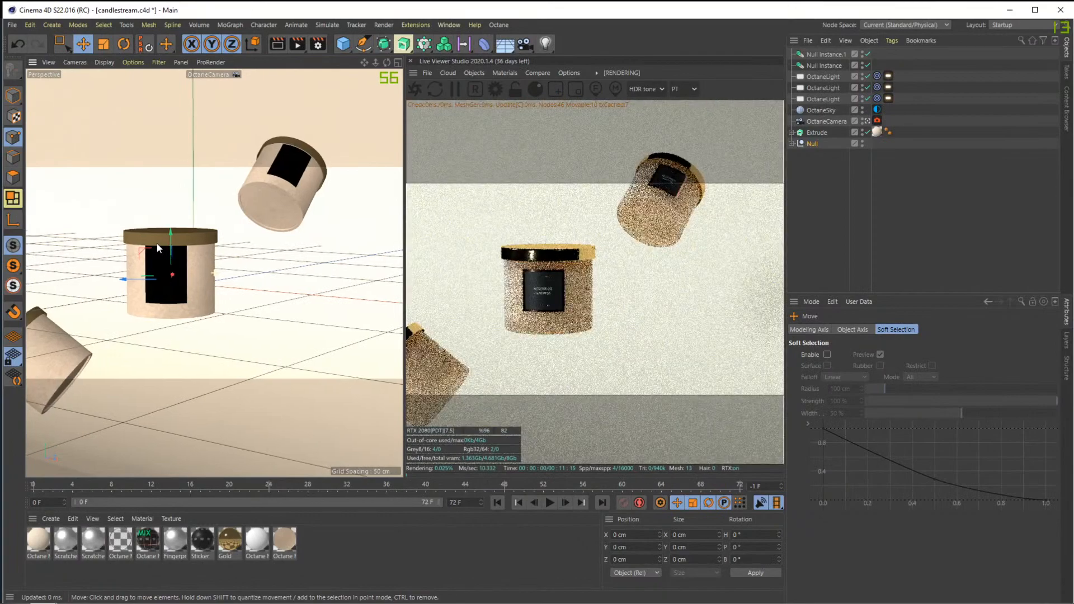
{"action": "left_click_drag", "start_coordinate": [138, 277], "coordinate": [182, 280]}
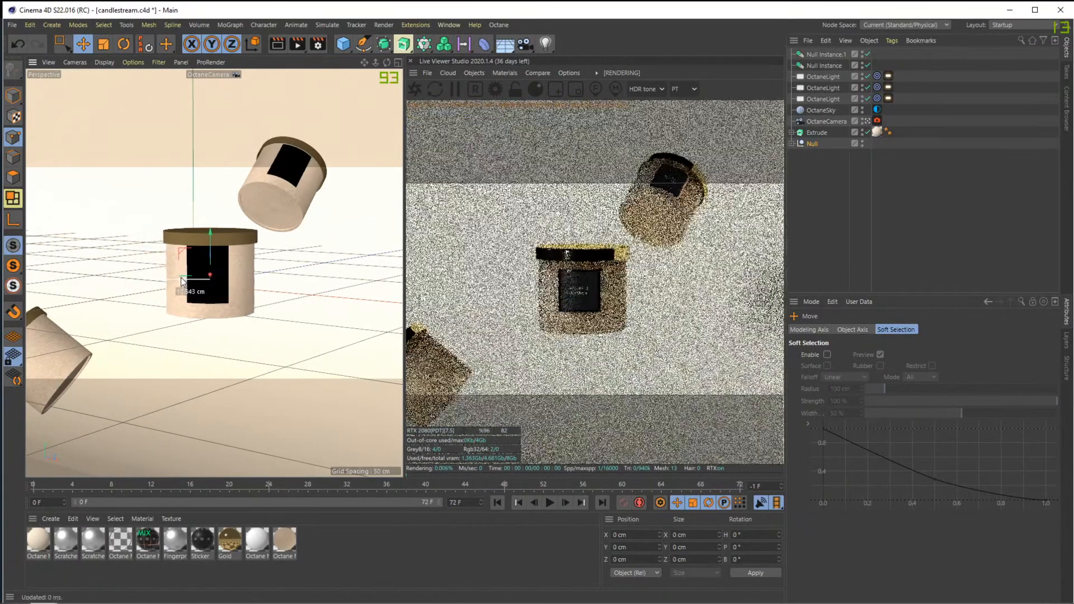
{"action": "left_click", "coordinate": [822, 65]}
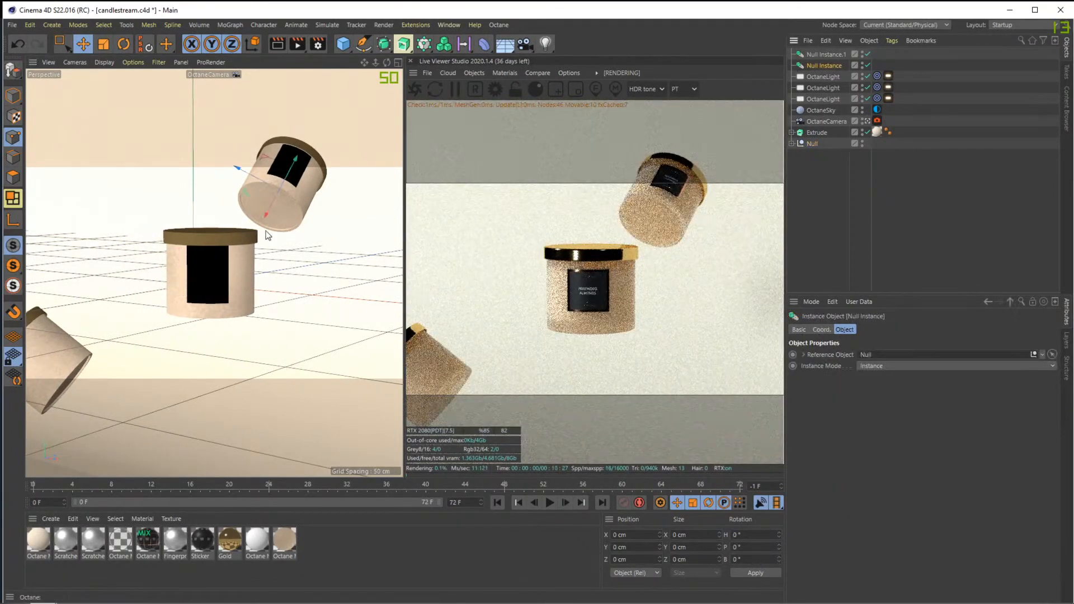
{"action": "left_click_drag", "start_coordinate": [276, 184], "coordinate": [328, 186]}
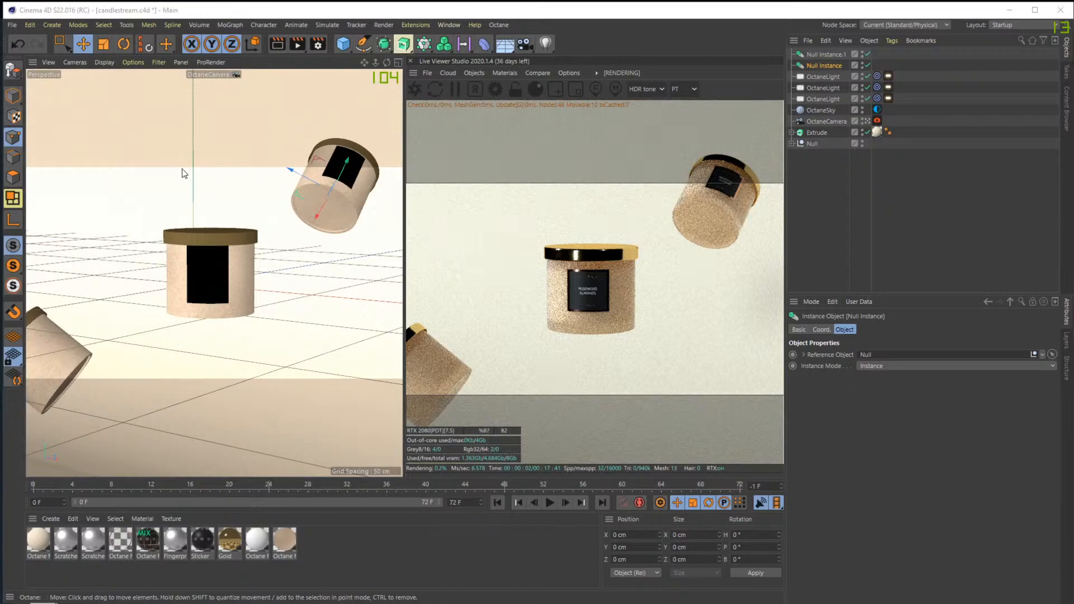
Bring the original candle's Null closer to the camera so it fills more of the frame
{"action": "left_click", "coordinate": [805, 144]}
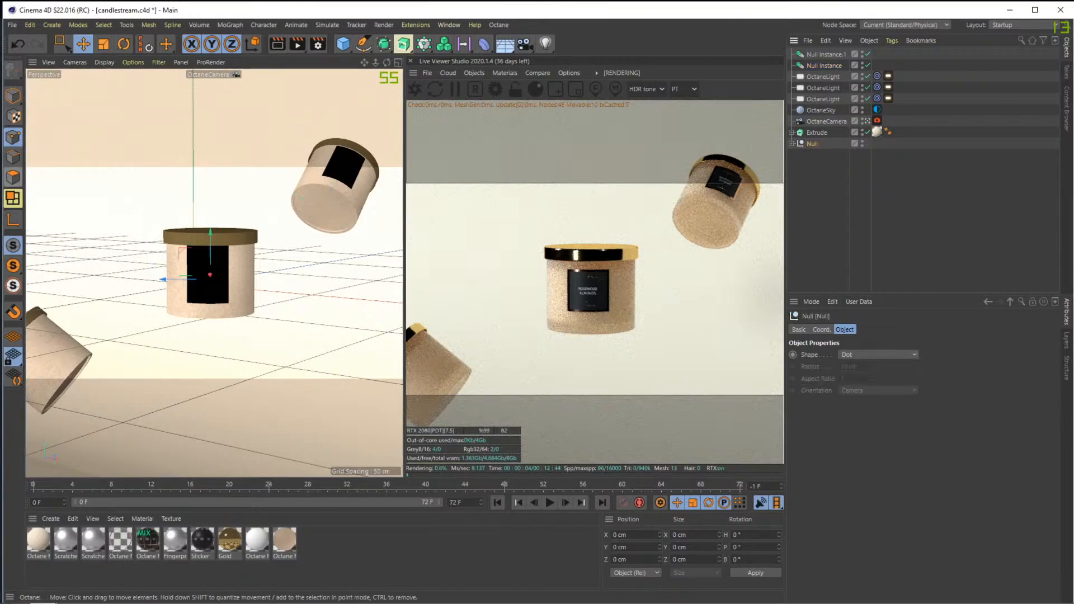
{"action": "mouse_move", "coordinate": [210, 274]}
{"action": "left_mouse_down"}
{"action": "mouse_move", "coordinate": [211, 288]}
{"action": "mouse_move", "coordinate": [211, 277]}
{"action": "left_mouse_up"}
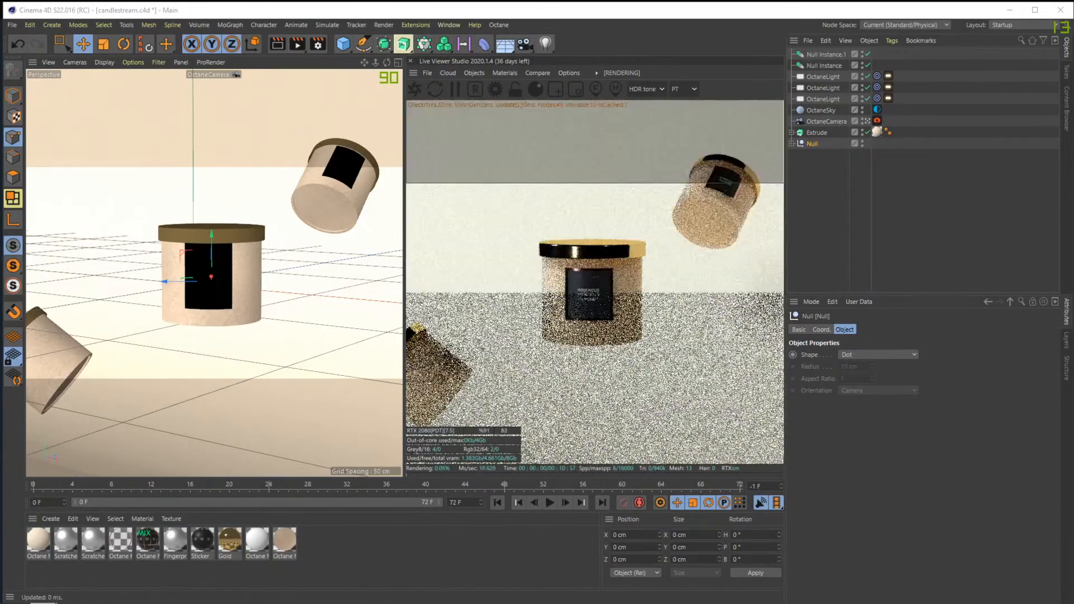
{"action": "left_click_drag", "start_coordinate": [212, 278], "coordinate": [212, 279]}
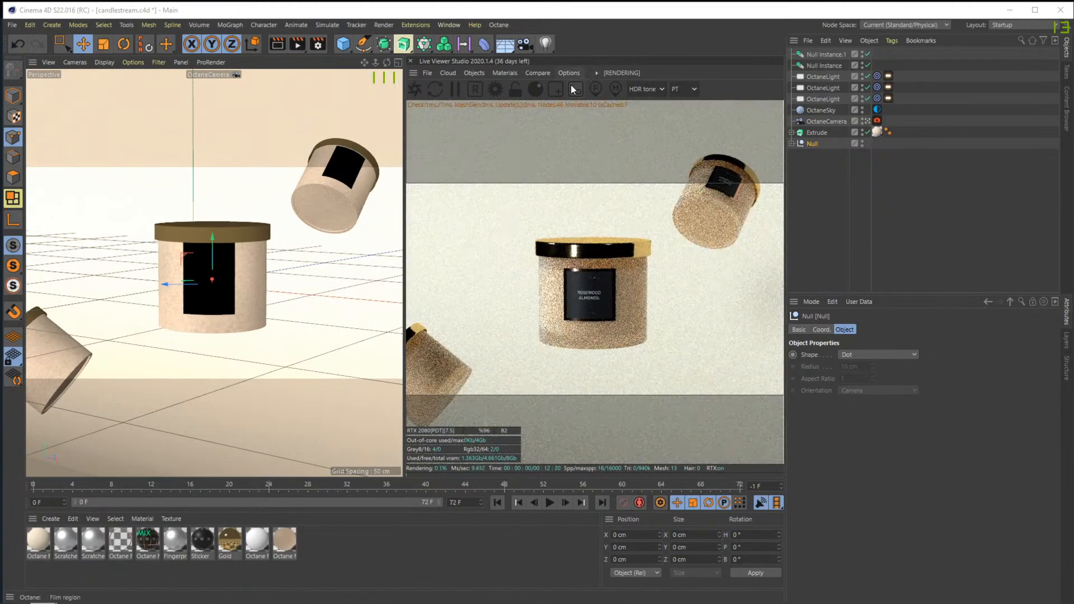
Check the main candle in the Live Viewer with a film region around it, and turn the film region off
{"action": "left_click", "coordinate": [574, 89]}
{"action": "left_click_drag", "start_coordinate": [549, 248], "coordinate": [631, 327]}
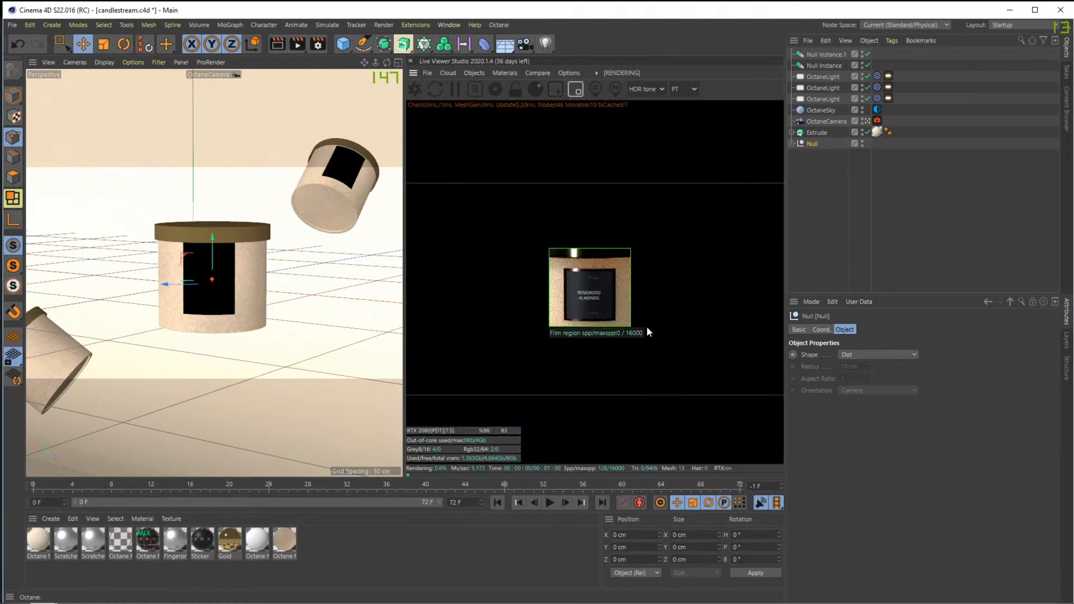
{"action": "left_click_drag", "start_coordinate": [483, 198], "coordinate": [731, 394]}
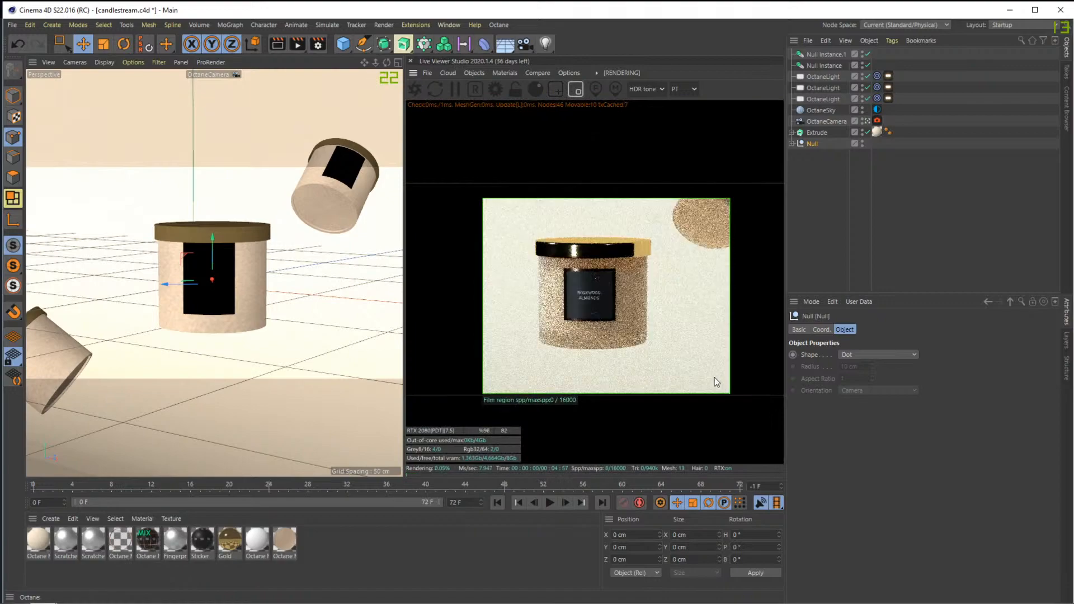
{"action": "left_click", "coordinate": [575, 90]}
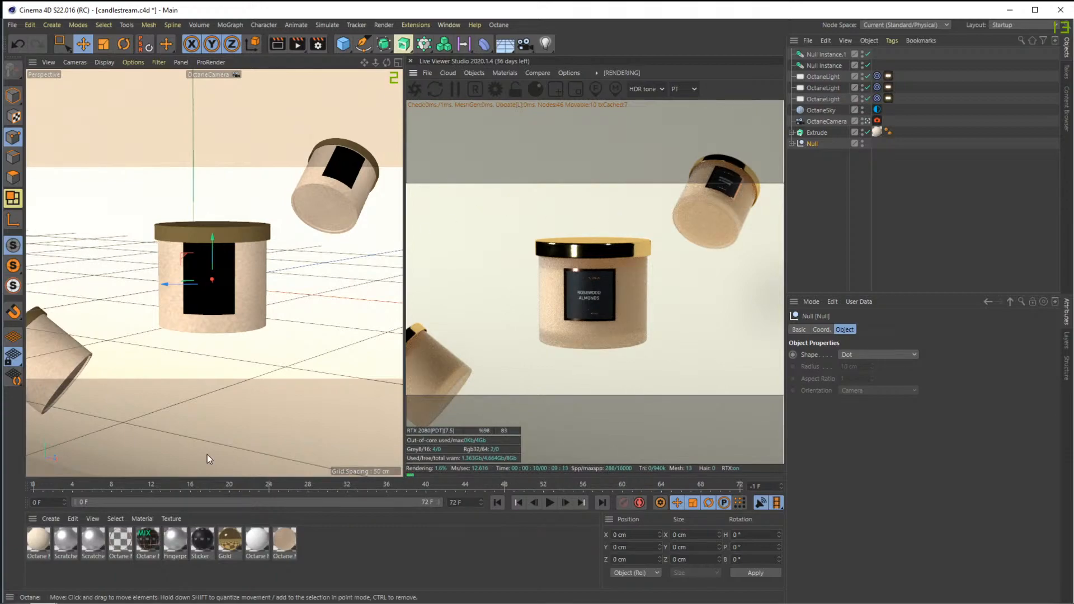
Open Octane Mix Material1 in the Octane Node Editor, connect a FloatTexture to the Octane Material's Bump input, and set its float to 0.5
{"action": "left_click", "coordinate": [147, 540]}
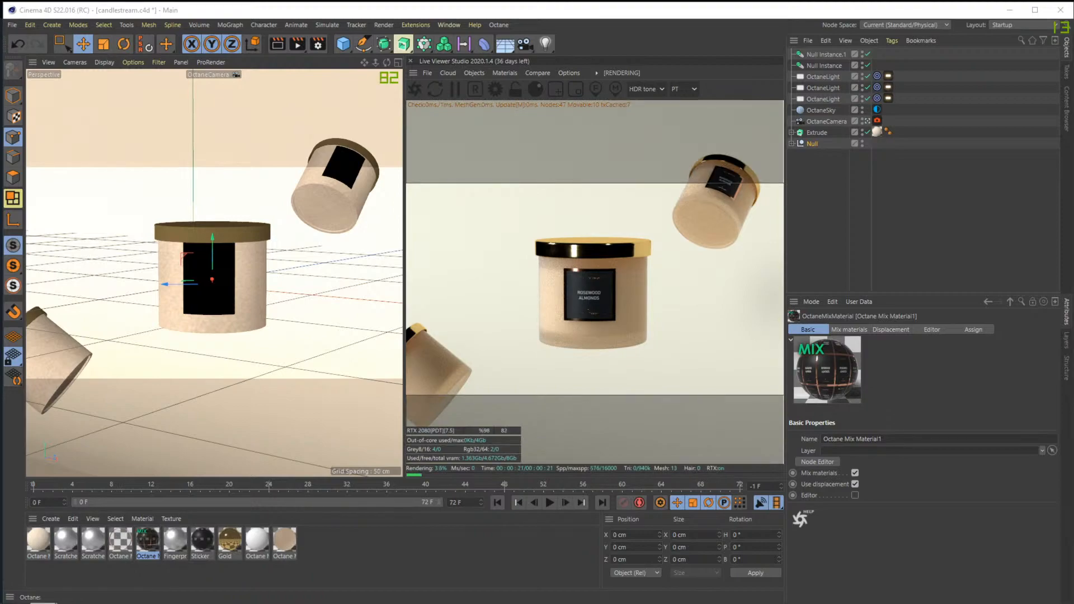
{"action": "left_click_drag", "start_coordinate": [0, 172], "coordinate": [139, 76]}
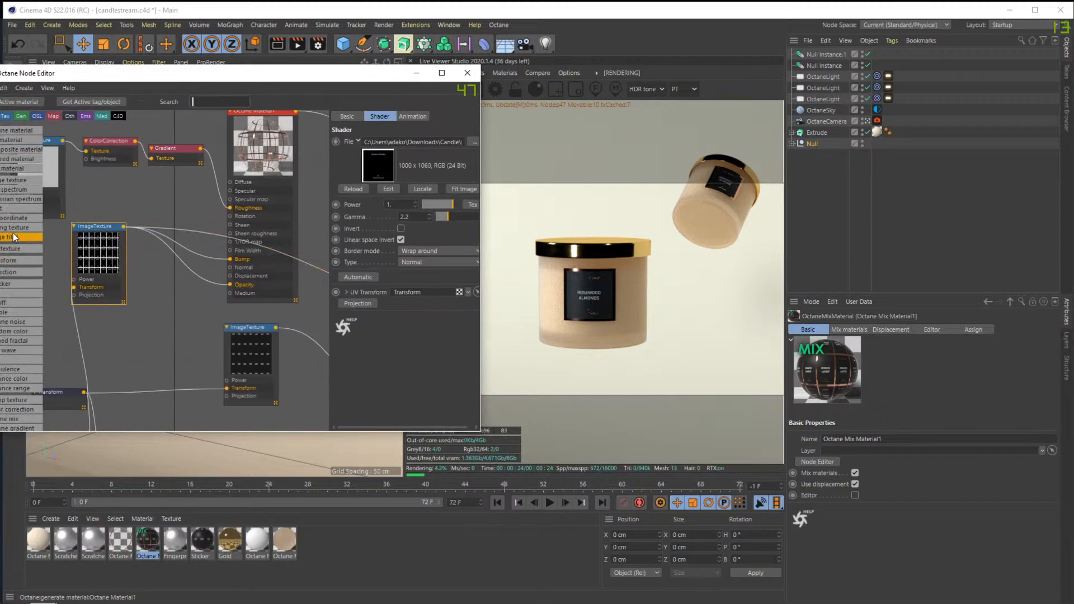
{"action": "scroll", "coordinate": [19, 225], "scroll_direction": "down", "scroll_amount": 1}
{"action": "left_click_drag", "start_coordinate": [190, 247], "coordinate": [189, 250]}
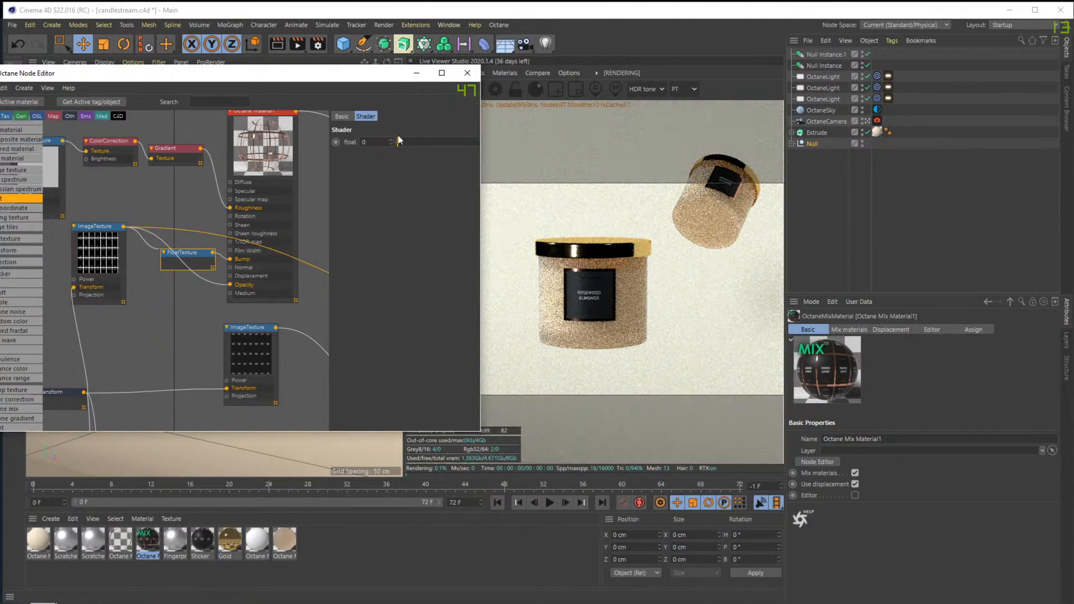
{"action": "left_click", "coordinate": [370, 143]}
{"action": "type", "text": "0.5"}
{"action": "key", "text": "Return"}
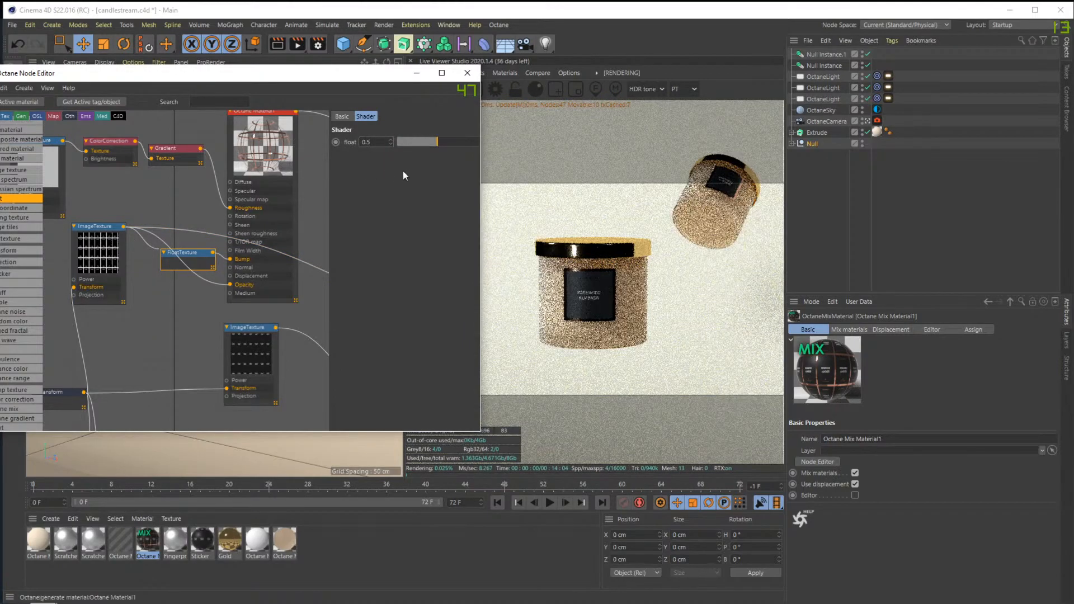
Try float values of 0 and 1 for the FloatTexture, limiting the render to a film region around the label
{"action": "left_click_drag", "start_coordinate": [383, 147], "coordinate": [299, 137]}
{"action": "type", "text": "0"}
{"action": "key", "text": "Return"}
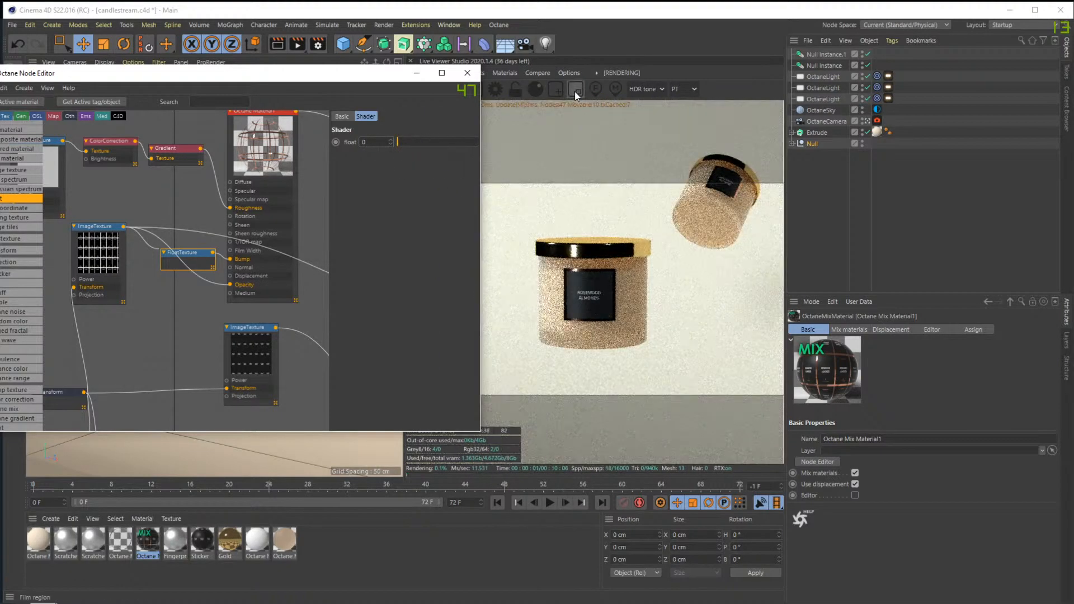
{"action": "left_click", "coordinate": [575, 89]}
{"action": "left_click_drag", "start_coordinate": [379, 141], "coordinate": [311, 139]}
{"action": "type", "text": "1"}
{"action": "key", "text": "Return"}
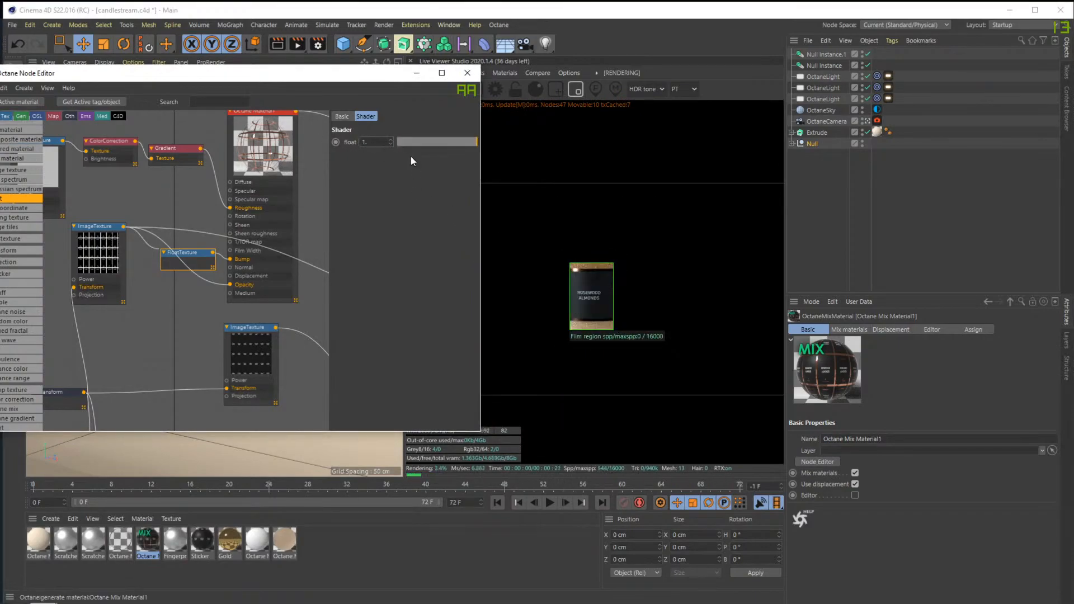
Set the FloatTexture's float to 0.5, turn off the film region, and close the Octane Node Editor
{"action": "left_click_drag", "start_coordinate": [385, 141], "coordinate": [302, 139]}
{"action": "type", "text": "0.5"}
{"action": "key", "text": "Return"}
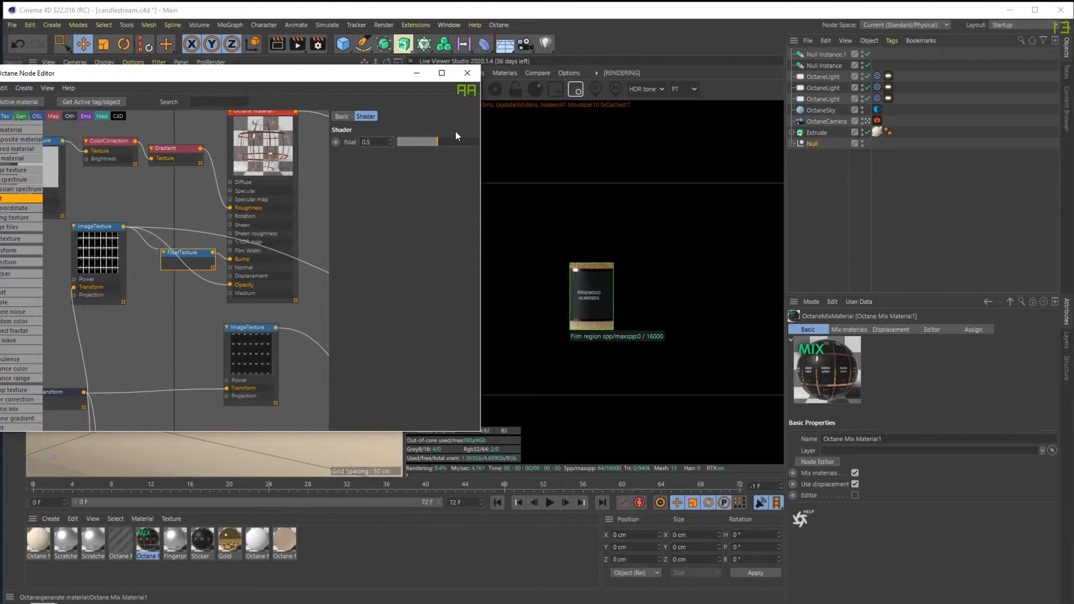
{"action": "left_click", "coordinate": [578, 89]}
{"action": "left_click", "coordinate": [472, 76]}
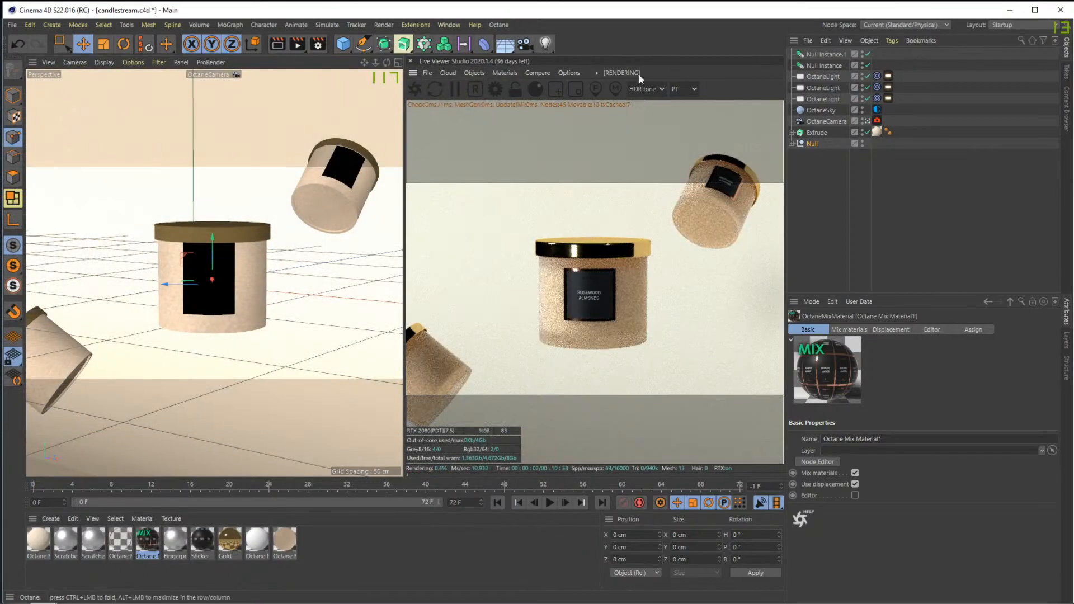
Try enabling the Camera Imager on the OctaneCamera tag while rendering a film region around the main candle
{"action": "left_click", "coordinate": [576, 89]}
{"action": "left_click_drag", "start_coordinate": [427, 180], "coordinate": [721, 391]}
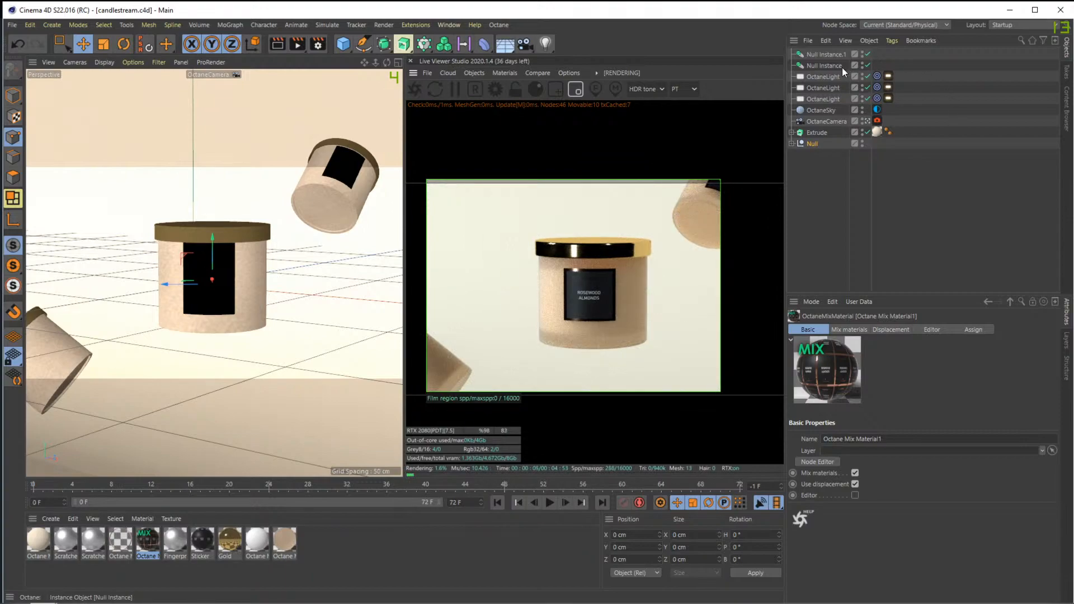
{"action": "left_click", "coordinate": [878, 120]}
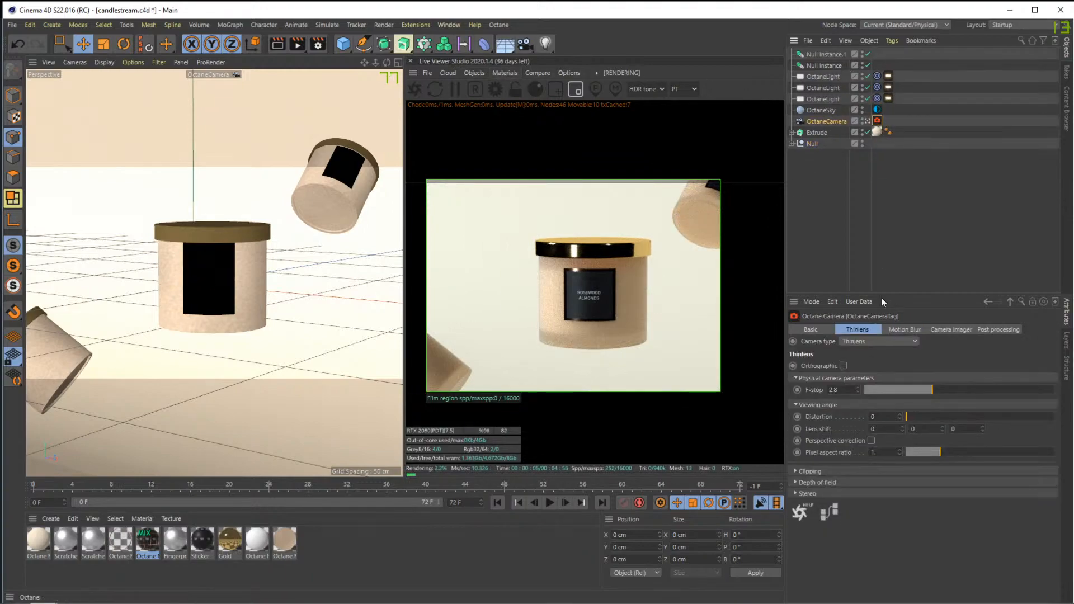
{"action": "left_click", "coordinate": [953, 330]}
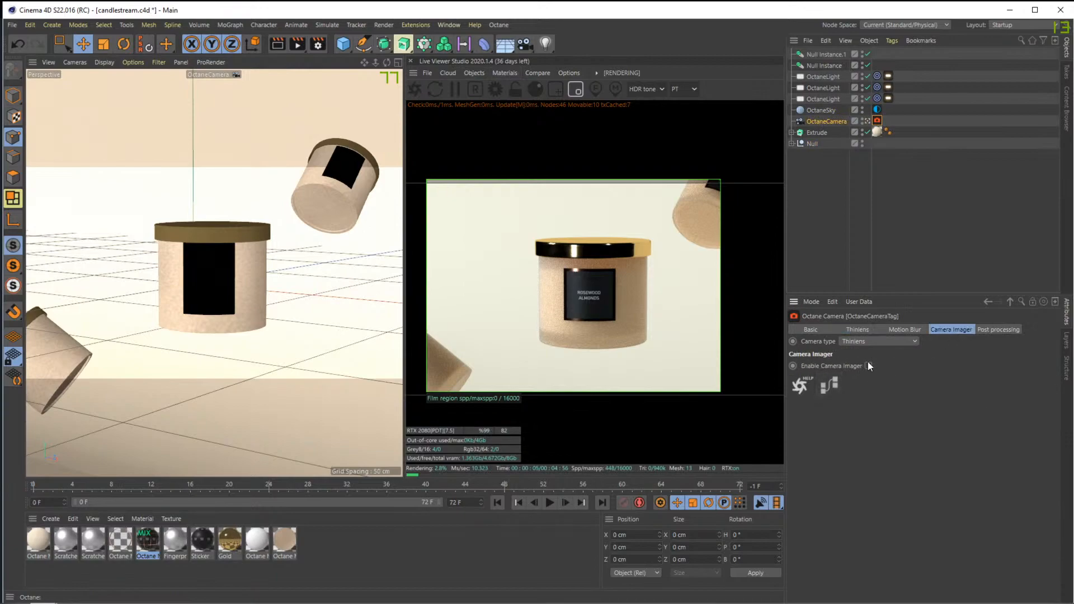
{"action": "left_click", "coordinate": [869, 366]}
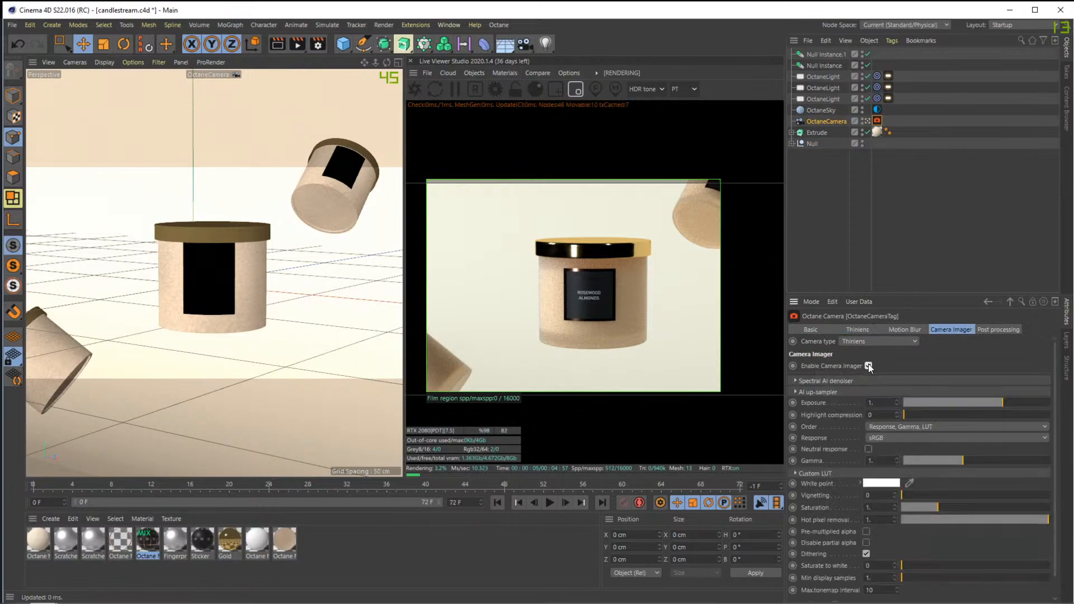
{"action": "left_click", "coordinate": [823, 392]}
{"action": "left_click", "coordinate": [796, 393]}
{"action": "left_click", "coordinate": [796, 473]}
{"action": "left_click", "coordinate": [796, 473]}
Set the OctaneCamera's depth-of-field aperture to about 0.262 cm with an aperture aspect ratio of about 1.778, and turn off the film region
{"action": "left_click", "coordinate": [904, 330]}
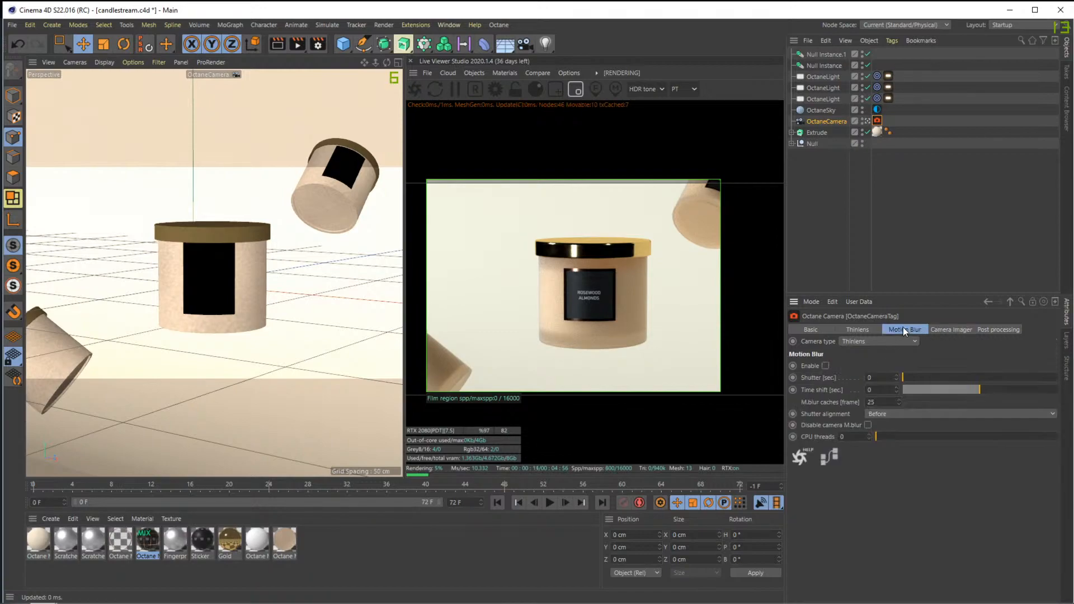
{"action": "left_click", "coordinate": [867, 328]}
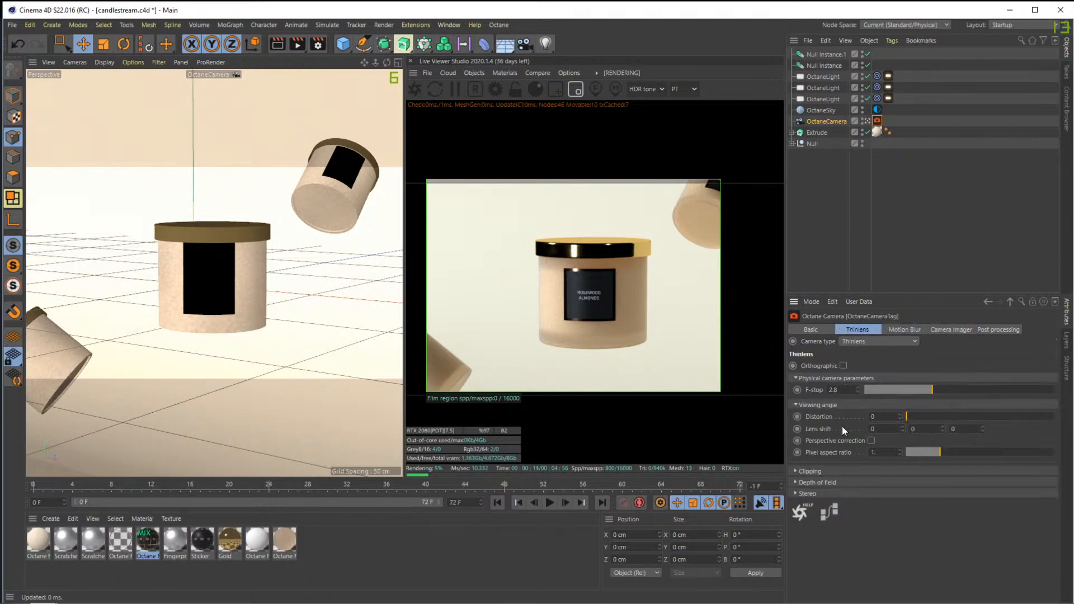
{"action": "left_click", "coordinate": [818, 482]}
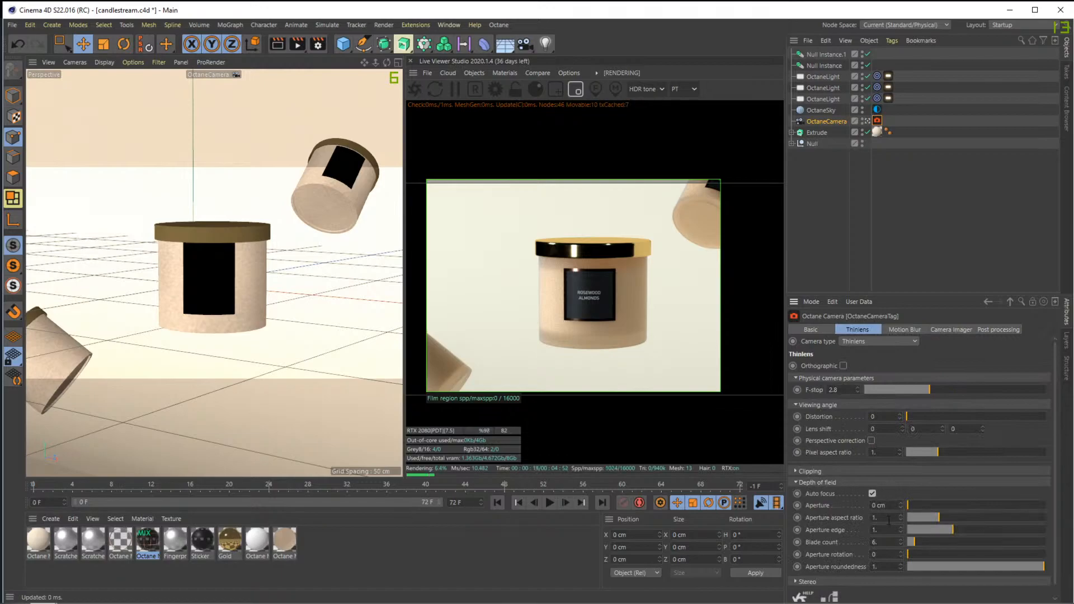
{"action": "mouse_move", "coordinate": [909, 507]}
{"action": "left_mouse_down"}
{"action": "mouse_move", "coordinate": [1033, 506]}
{"action": "mouse_move", "coordinate": [918, 506]}
{"action": "left_mouse_up"}
{"action": "left_click", "coordinate": [966, 515]}
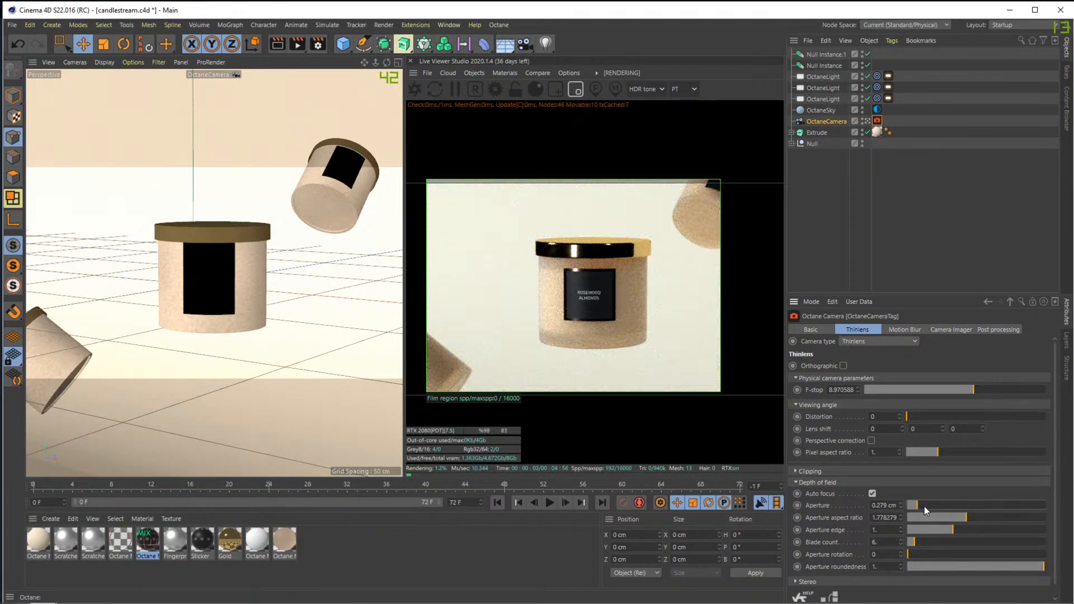
{"action": "left_click", "coordinate": [921, 506]}
{"action": "left_click_drag", "start_coordinate": [917, 506], "coordinate": [916, 506]}
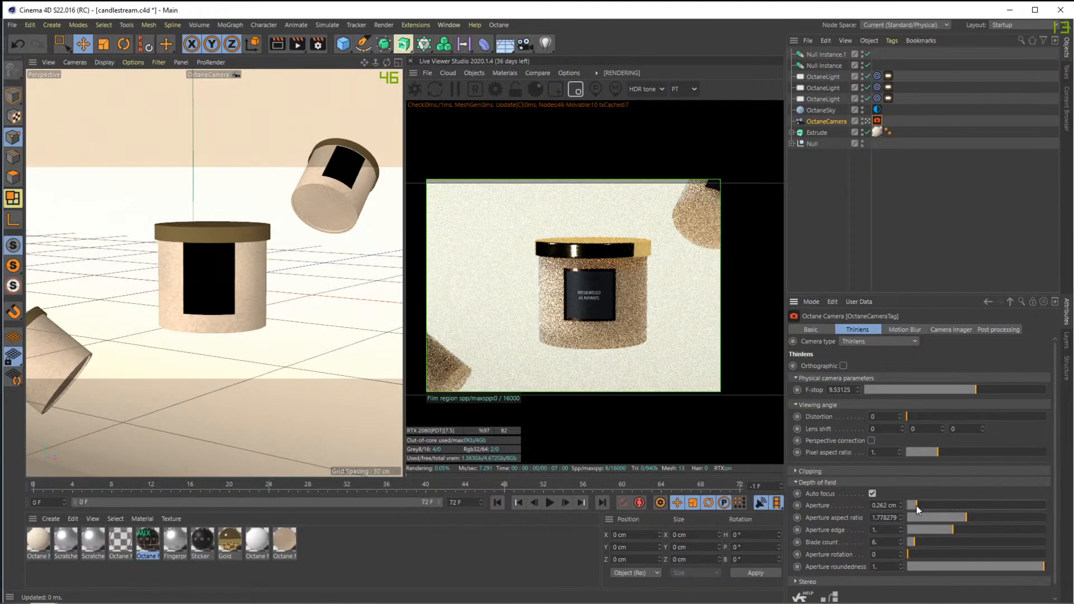
{"action": "left_click", "coordinate": [576, 89]}
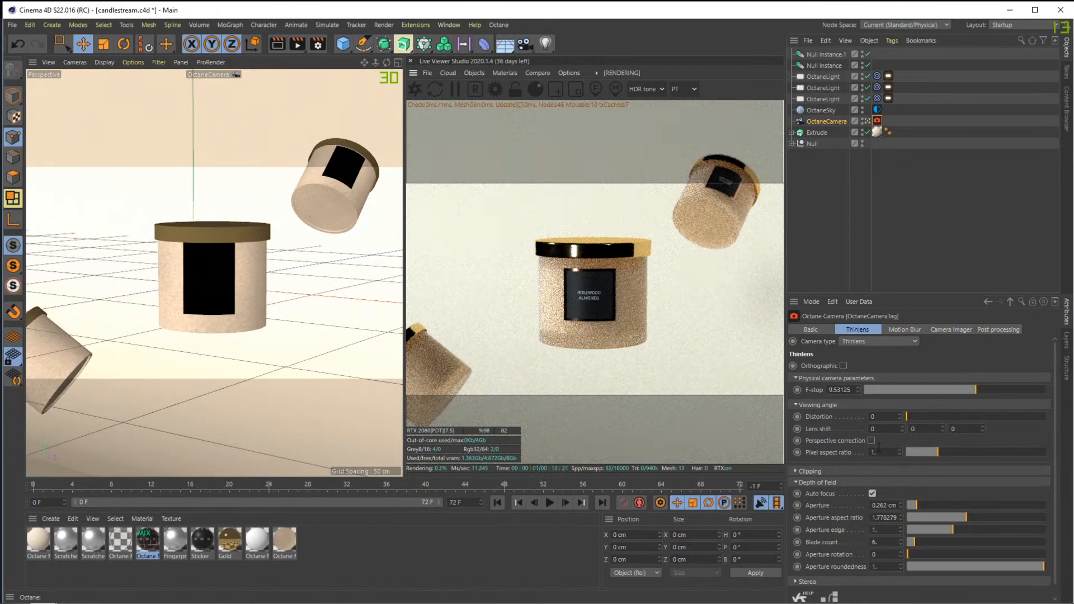
Enable the Camera Imager with Neutral response, and try highlight compression values of 1 and 0.5
{"action": "left_click", "coordinate": [950, 330]}
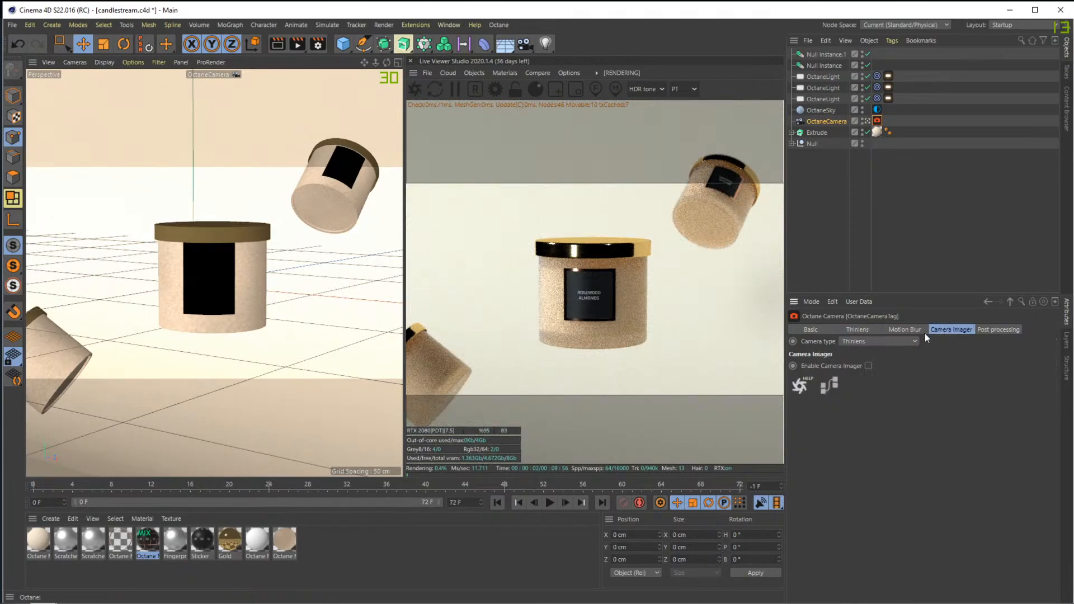
{"action": "left_click", "coordinate": [868, 367]}
{"action": "left_click", "coordinate": [868, 450]}
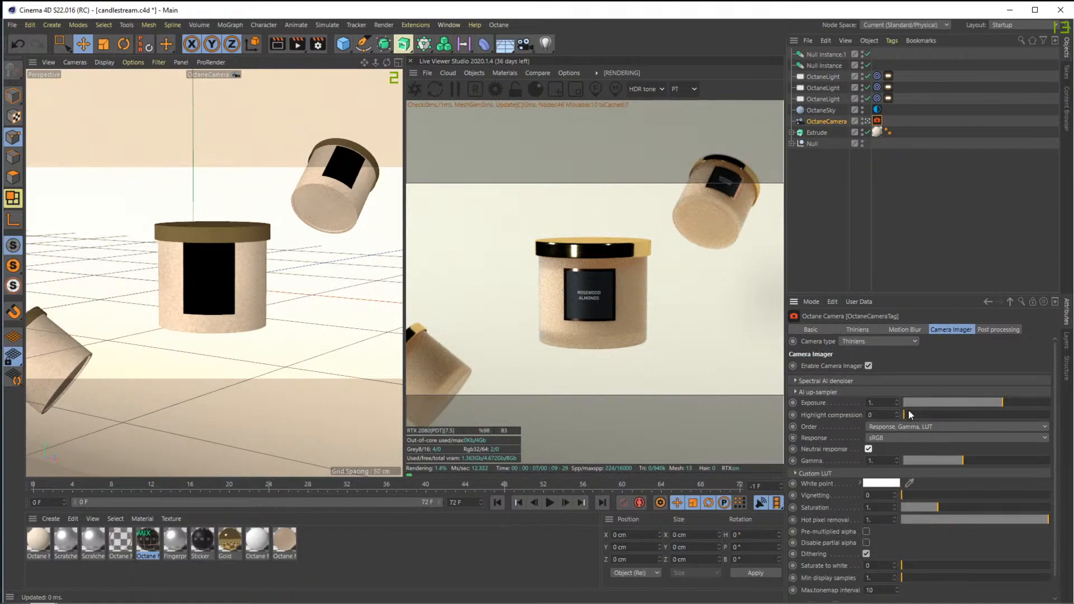
{"action": "left_click_drag", "start_coordinate": [911, 415], "coordinate": [1071, 427]}
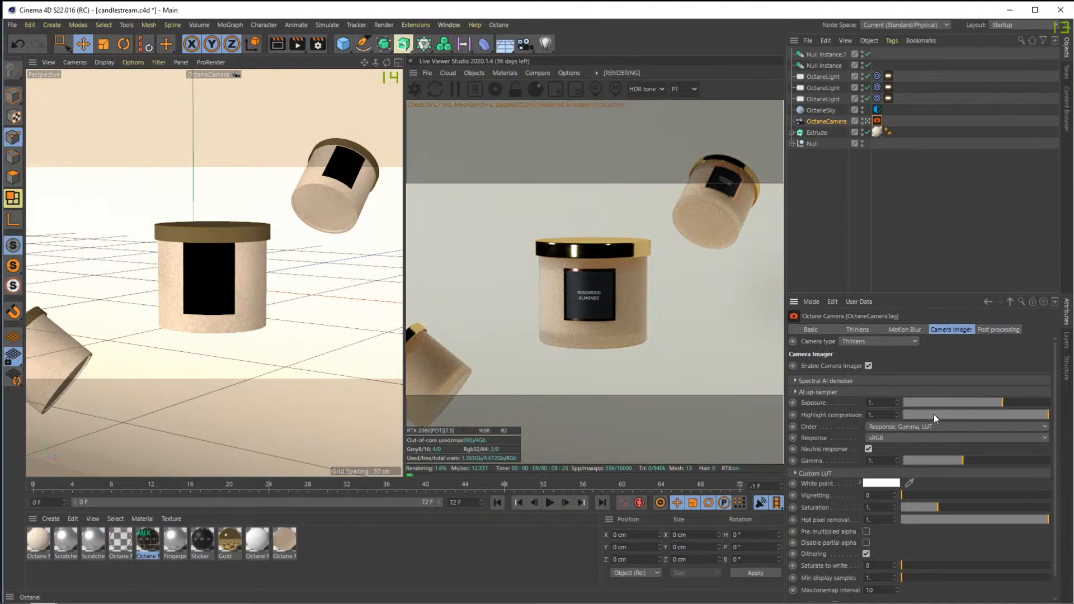
{"action": "left_click_drag", "start_coordinate": [881, 415], "coordinate": [807, 412]}
{"action": "type", "text": "0.5"}
{"action": "key", "text": "Return"}
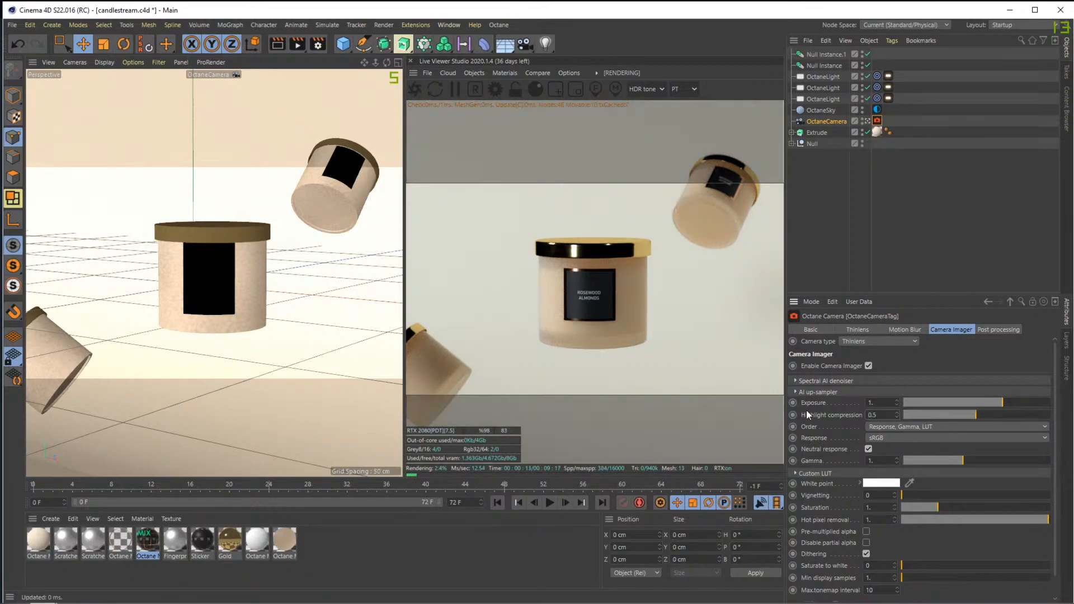
Set the Camera Imager's highlight compression to 0.2 and save the scene
{"action": "left_click_drag", "start_coordinate": [889, 414], "coordinate": [821, 411]}
{"action": "type", "text": "0.2"}
{"action": "key", "text": "Return"}
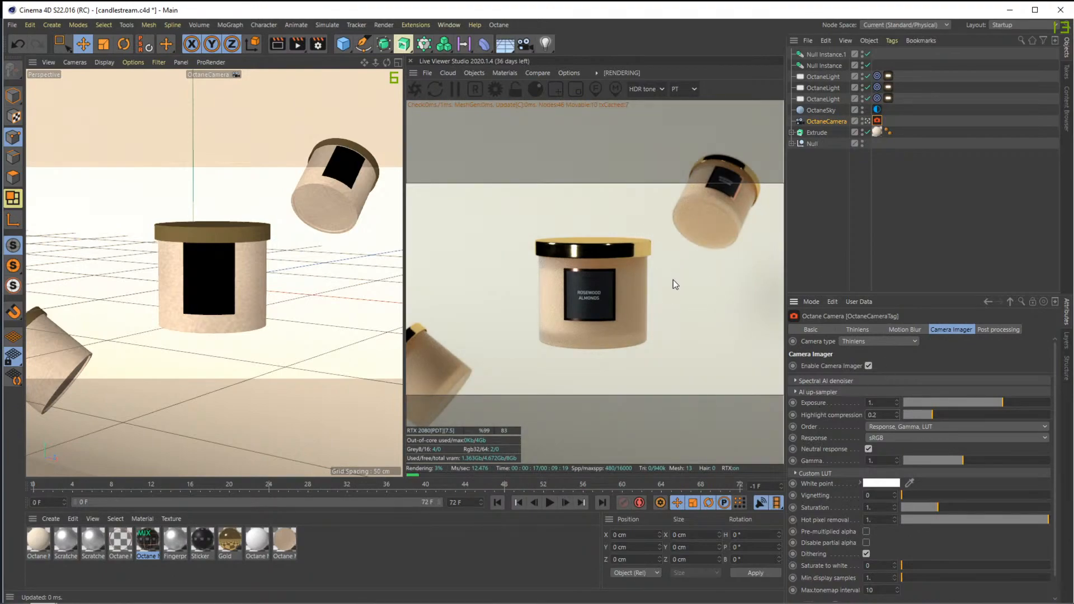
{"action": "key", "text": "ctrl+s"}
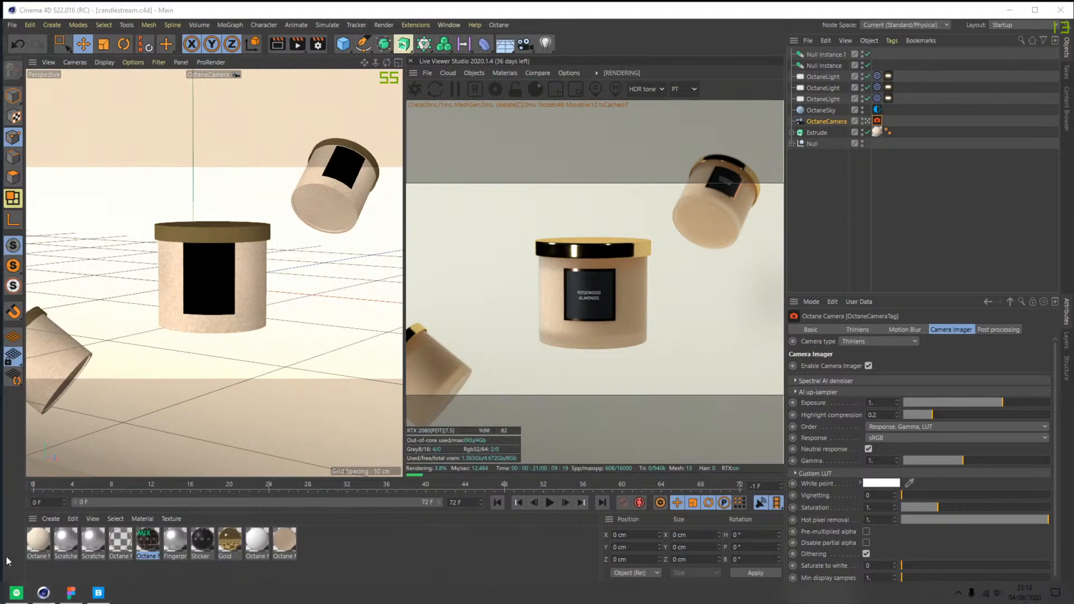
Open the reference image candle.jpg from the Downloads folder, examine the candles up close, and move the image off the scene
{"action": "left_click_drag", "start_coordinate": [0, 178], "coordinate": [0, 133]}
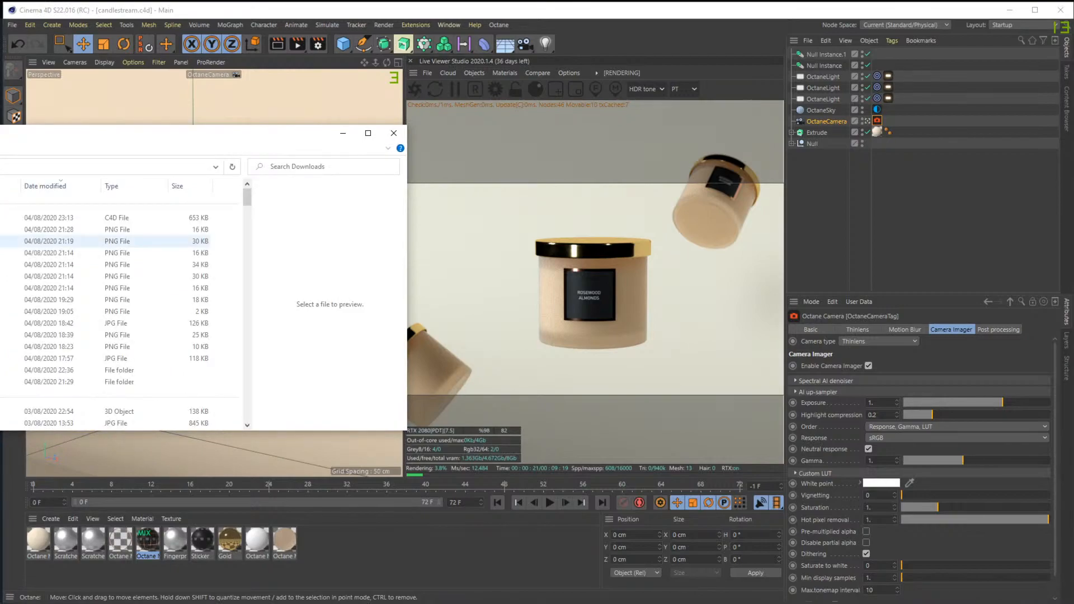
{"action": "scroll", "coordinate": [118, 305], "scroll_direction": "down", "scroll_amount": 5}
{"action": "double_click", "coordinate": [170, 242]}
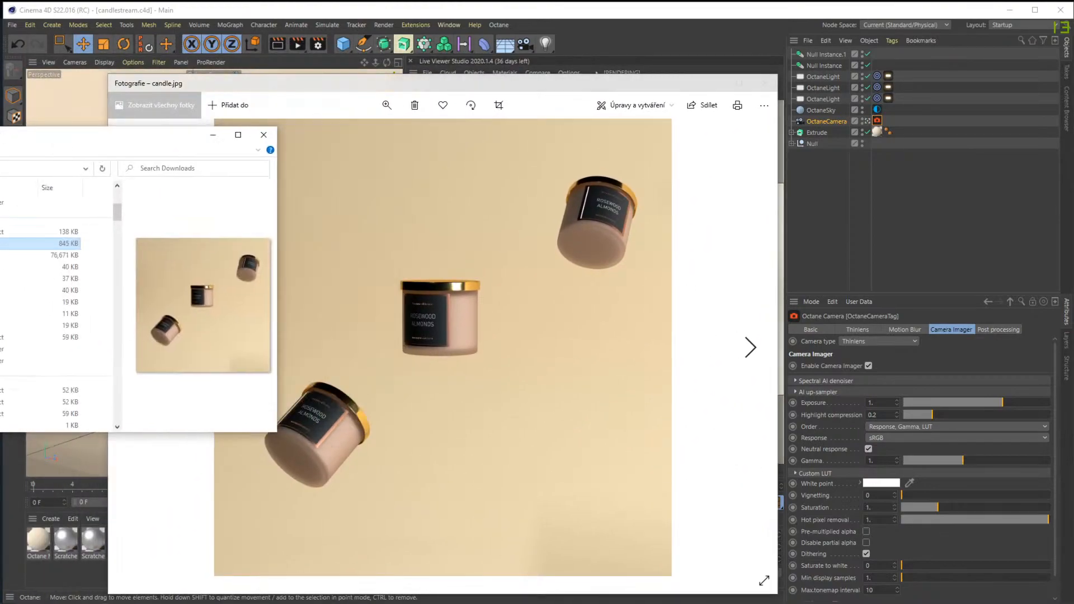
{"action": "left_click_drag", "start_coordinate": [198, 135], "coordinate": [0, 134]}
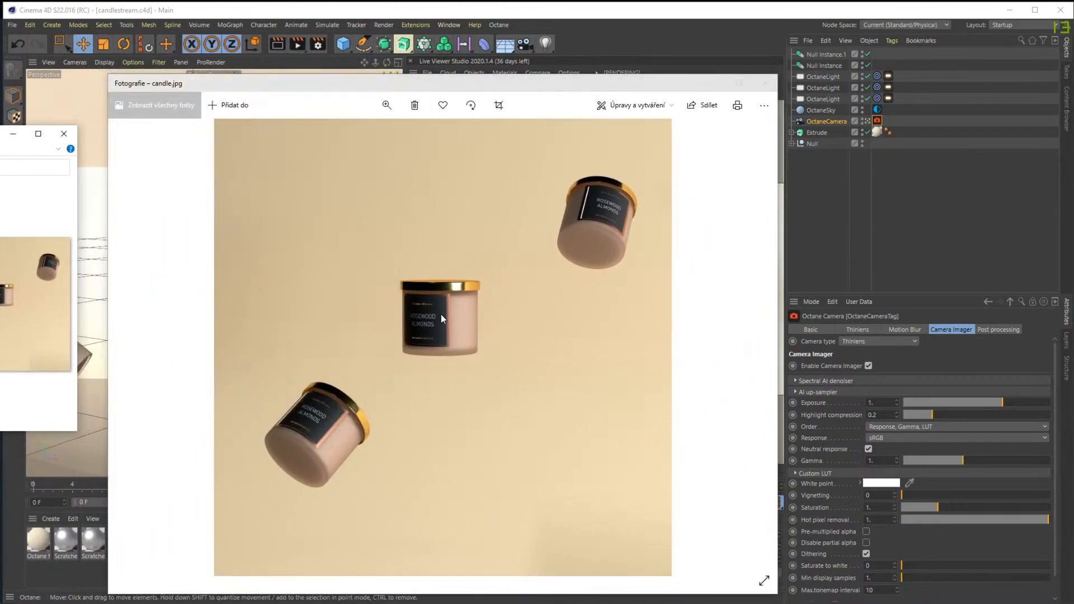
{"action": "scroll", "coordinate": [447, 315], "scroll_direction": "up", "scroll_amount": 3}
{"action": "left_click_drag", "start_coordinate": [507, 81], "coordinate": [0, 80]}
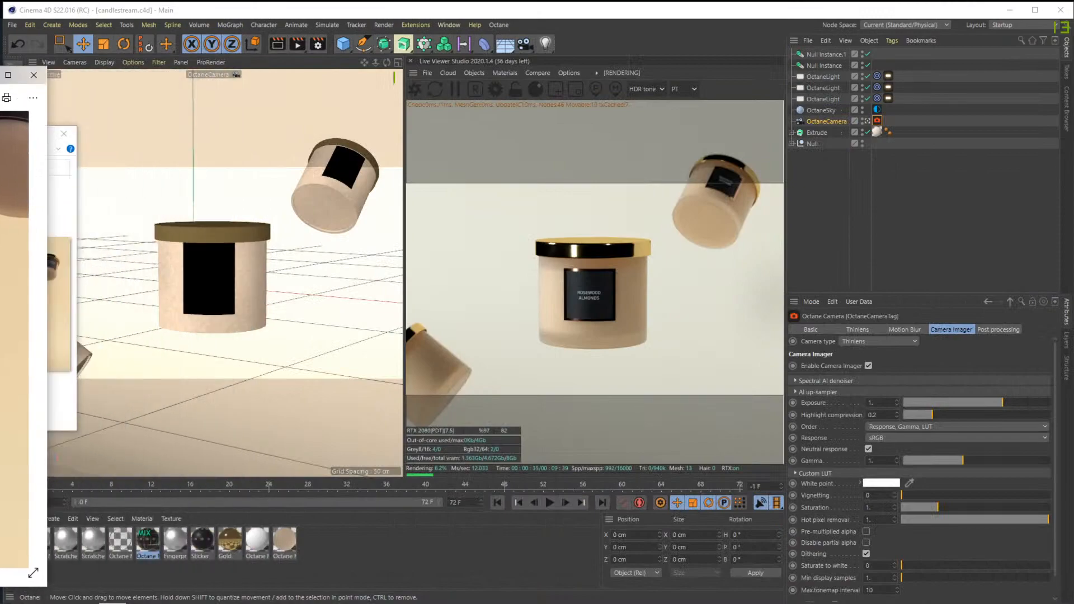
Open the background's Octane Material.2 in the Octane Node Editor and set its diffuse color saturation to 20%
{"action": "left_click", "coordinate": [37, 540]}
{"action": "left_click", "coordinate": [820, 499]}
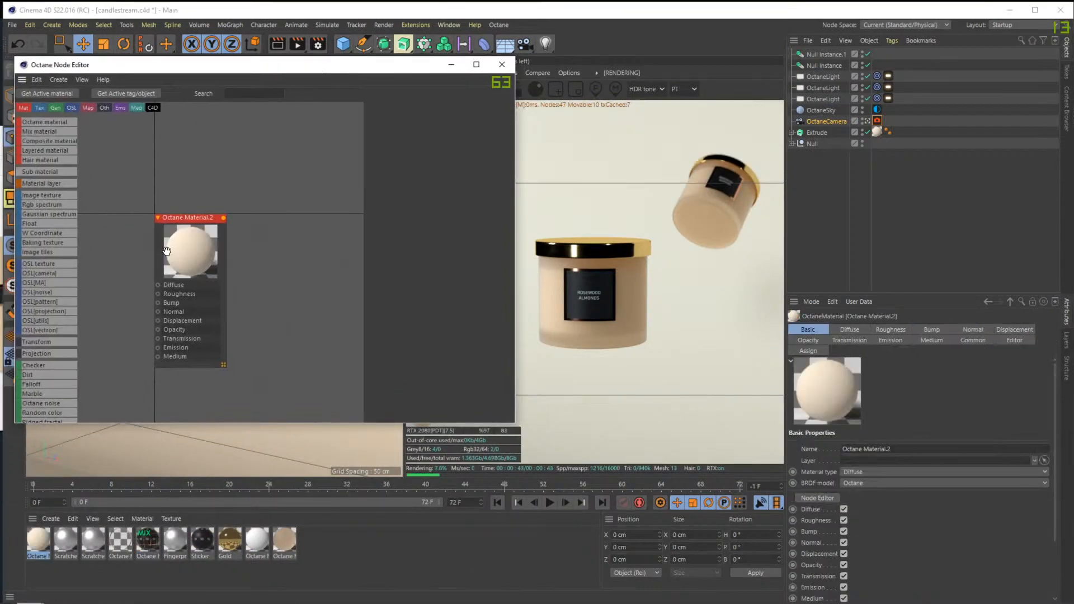
{"action": "left_click", "coordinate": [167, 250]}
{"action": "left_click", "coordinate": [432, 250]}
{"action": "key", "text": "Tab"}
{"action": "key", "text": "Up"}
{"action": "key", "text": "Up"}
{"action": "key", "text": "Up"}
{"action": "key", "text": "Up"}
{"action": "key", "text": "Up"}
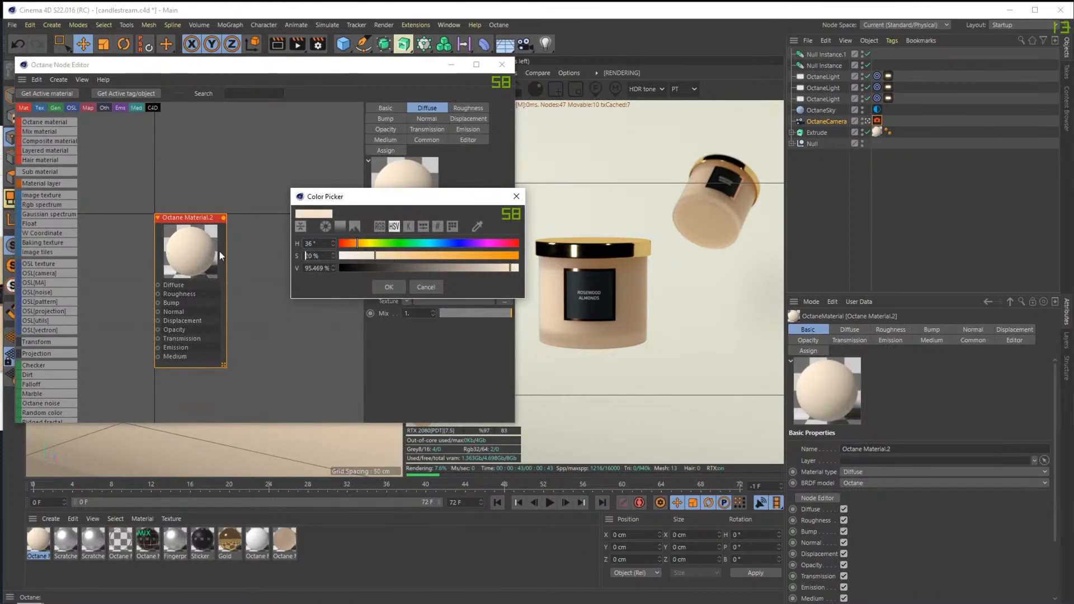
{"action": "left_click", "coordinate": [389, 287]}
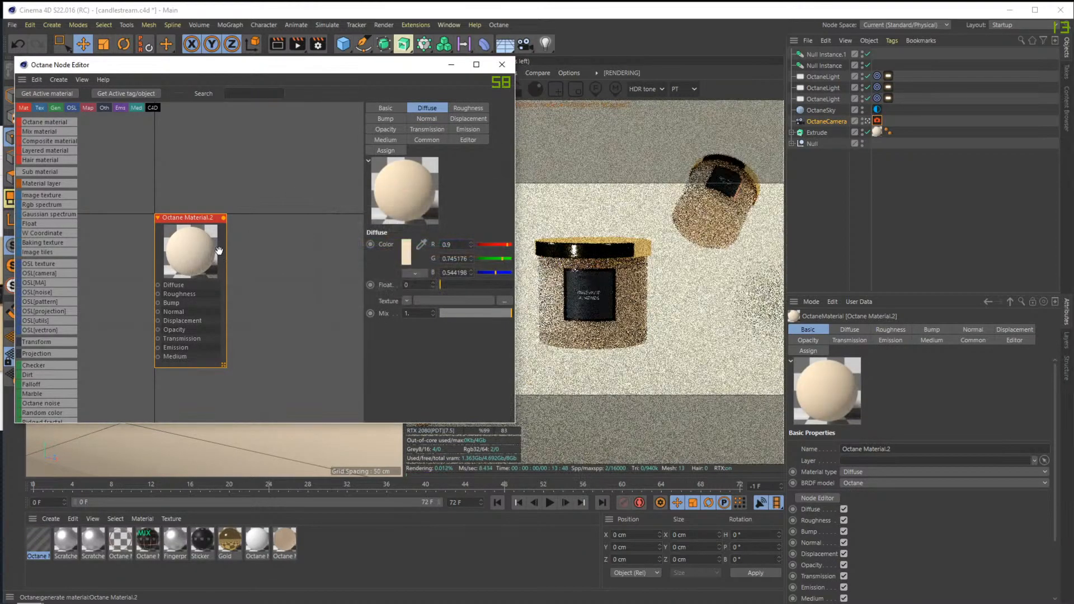
Set Octane Material.2's diffuse color to 25% saturation and a hue of 31°
{"action": "left_click", "coordinate": [406, 254]}
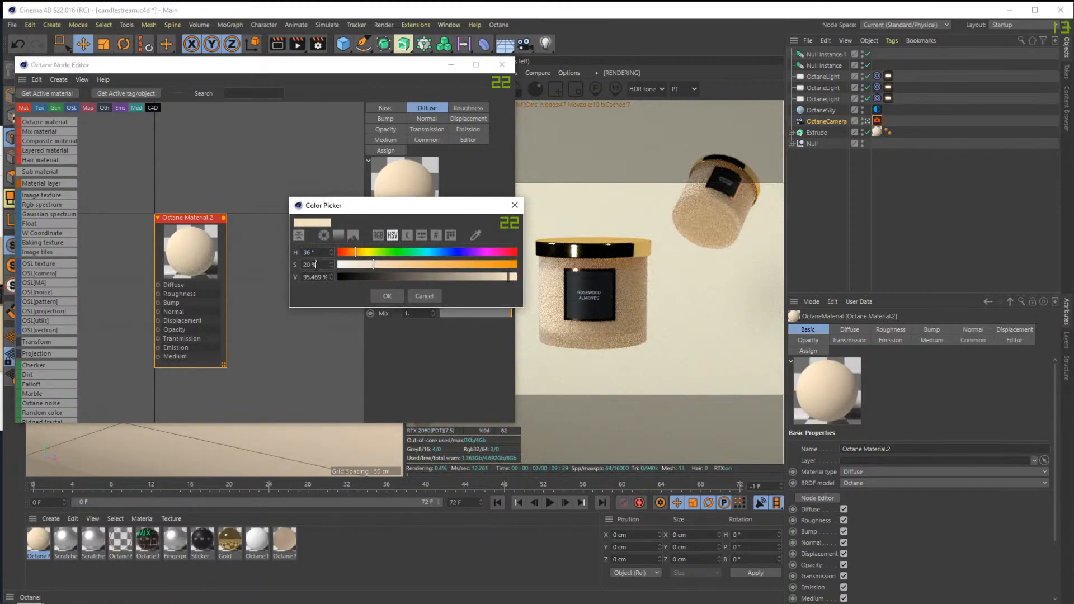
{"action": "key", "text": "Up"}
{"action": "key", "text": "Up"}
{"action": "key", "text": "Up"}
{"action": "key", "text": "Return"}
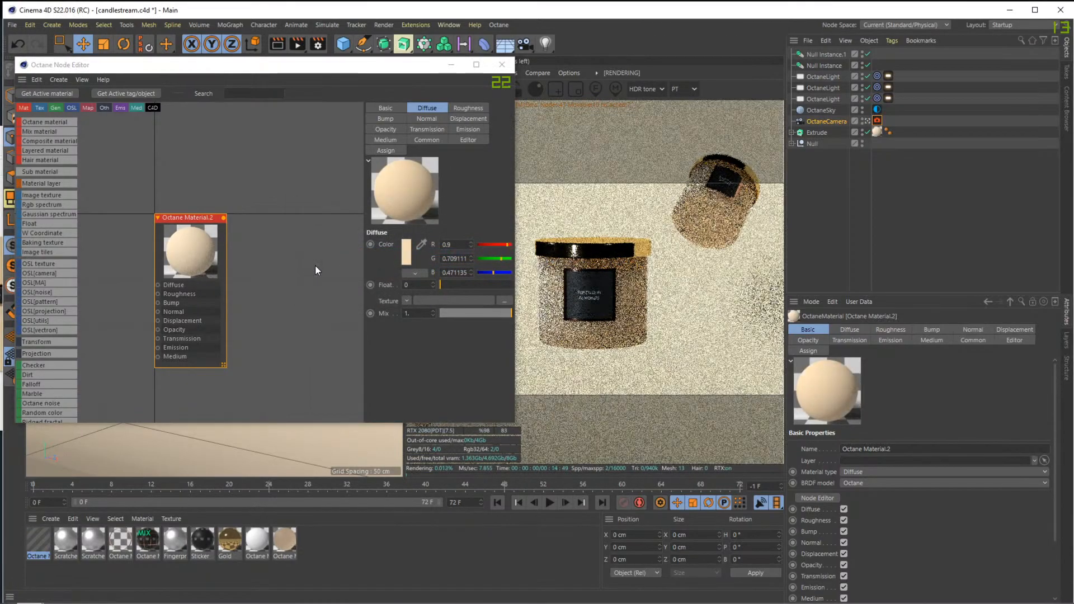
{"action": "left_click_drag", "start_coordinate": [313, 64], "coordinate": [130, 97]}
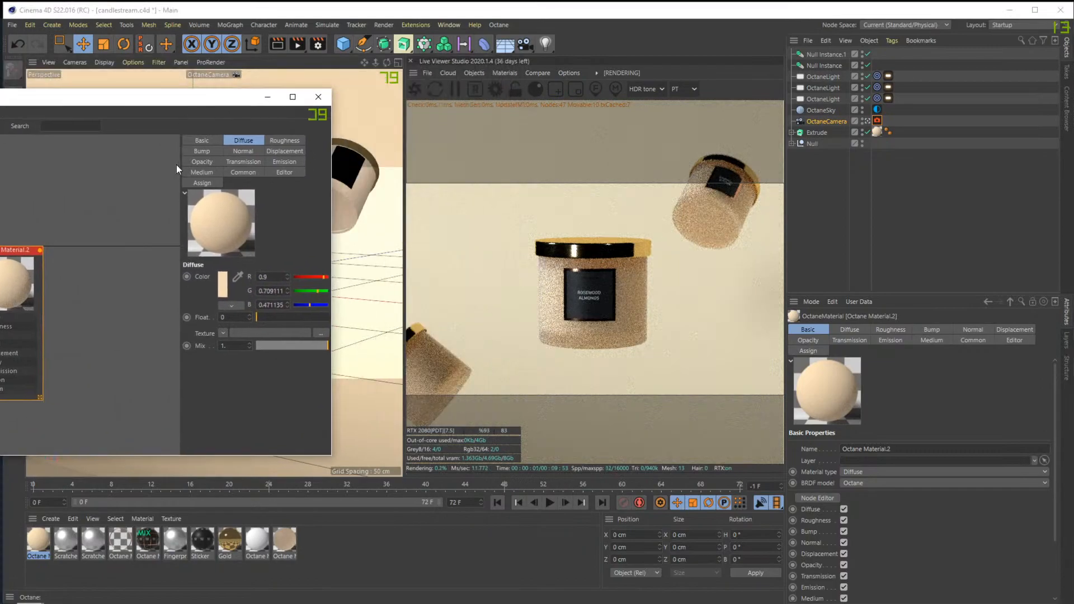
{"action": "left_click", "coordinate": [226, 288]}
{"action": "left_click_drag", "start_coordinate": [175, 288], "coordinate": [173, 287]}
{"action": "left_click", "coordinate": [203, 329]}
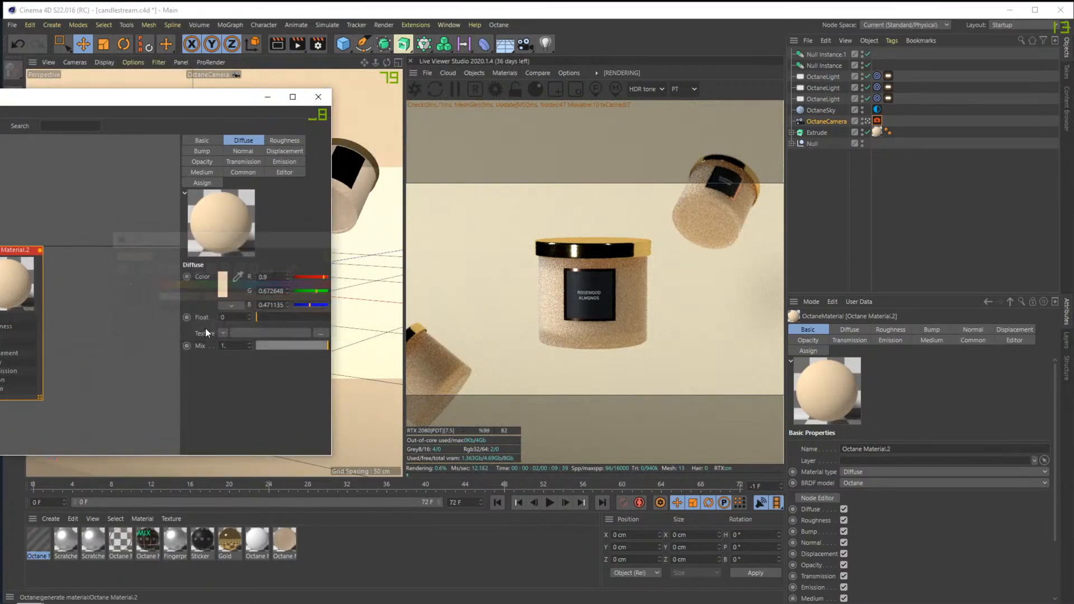
Adjust the diffuse color to a 35° hue and about RGB 0.9, 0.687, 0.444, close the Octane Node Editor, and save the scene
{"action": "left_click", "coordinate": [222, 286]}
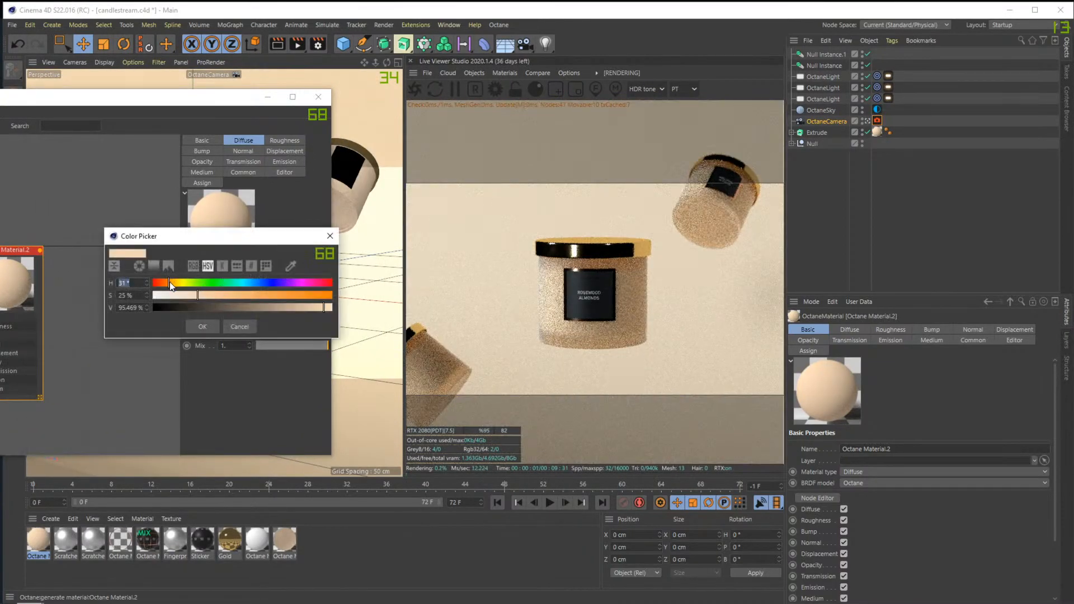
{"action": "left_click", "coordinate": [140, 282]}
{"action": "scroll", "coordinate": [140, 283], "scroll_direction": "up", "scroll_amount": 4}
{"action": "left_click", "coordinate": [139, 297]}
{"action": "scroll", "coordinate": [140, 297], "scroll_direction": "up", "scroll_amount": 6}
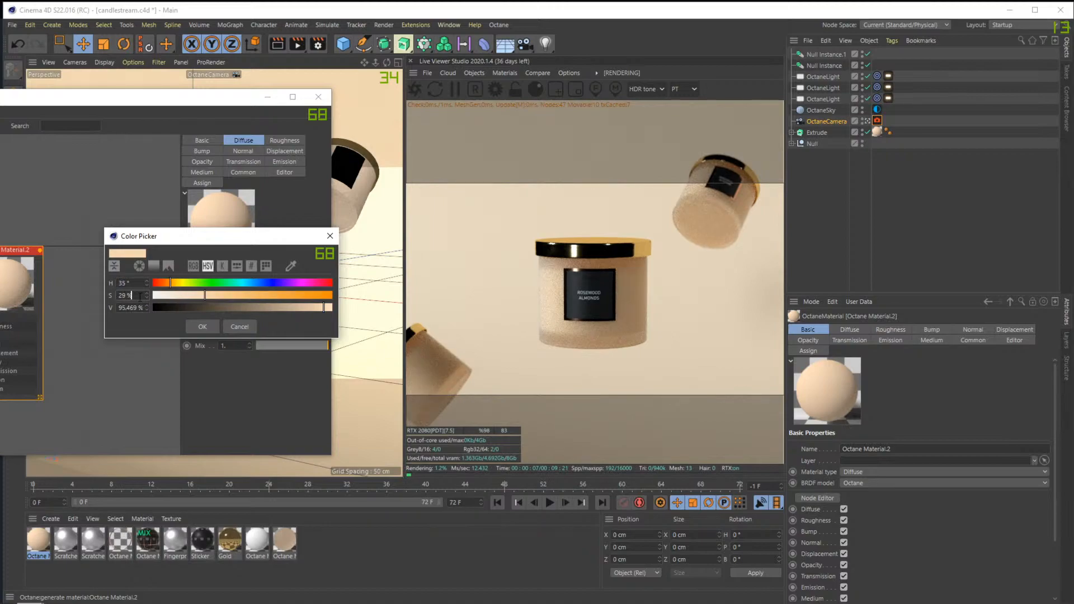
{"action": "key", "text": "Return"}
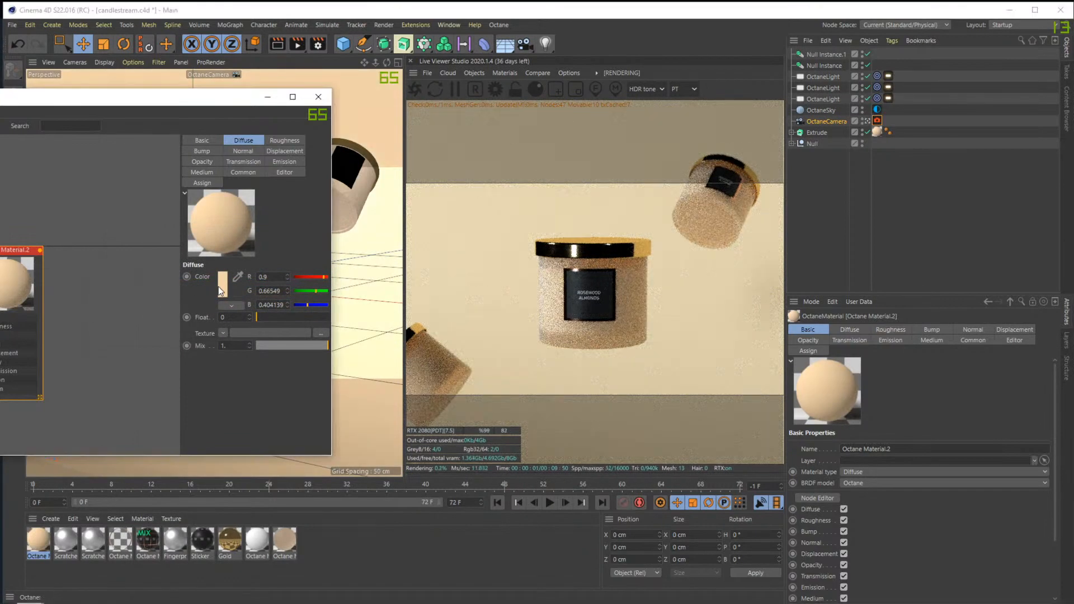
{"action": "left_click", "coordinate": [222, 285]}
{"action": "left_click", "coordinate": [133, 296]}
{"action": "scroll", "coordinate": [135, 297], "scroll_direction": "down", "scroll_amount": 3}
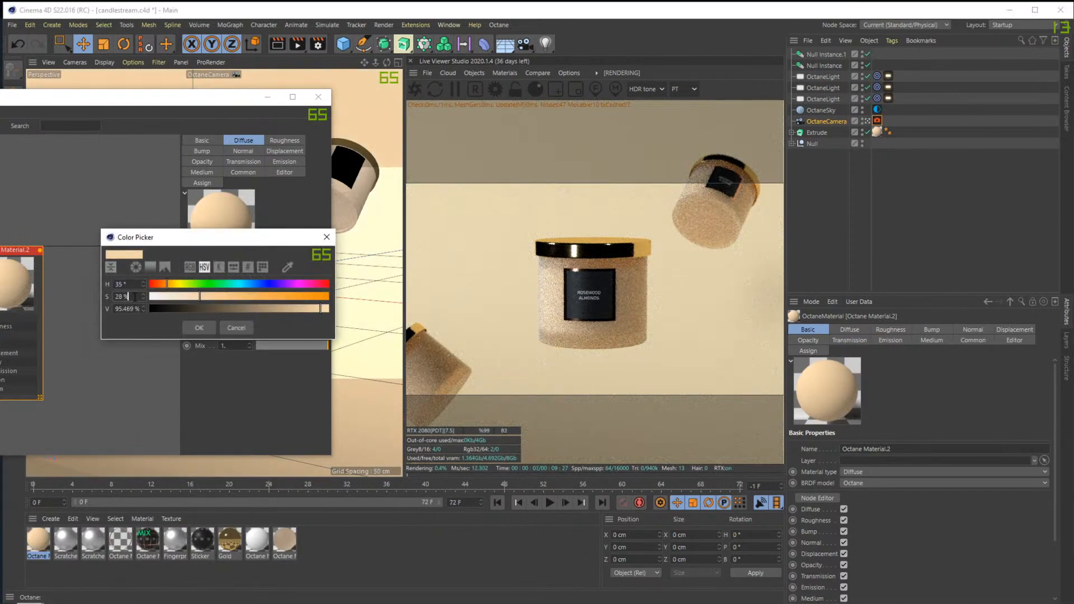
{"action": "key", "text": "Return"}
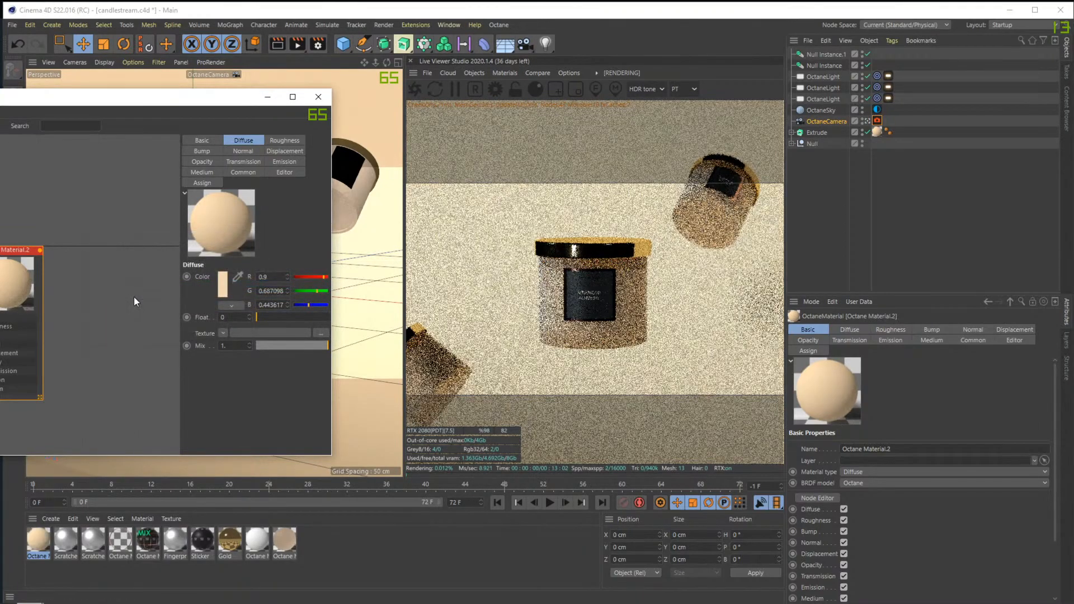
{"action": "left_click", "coordinate": [318, 96]}
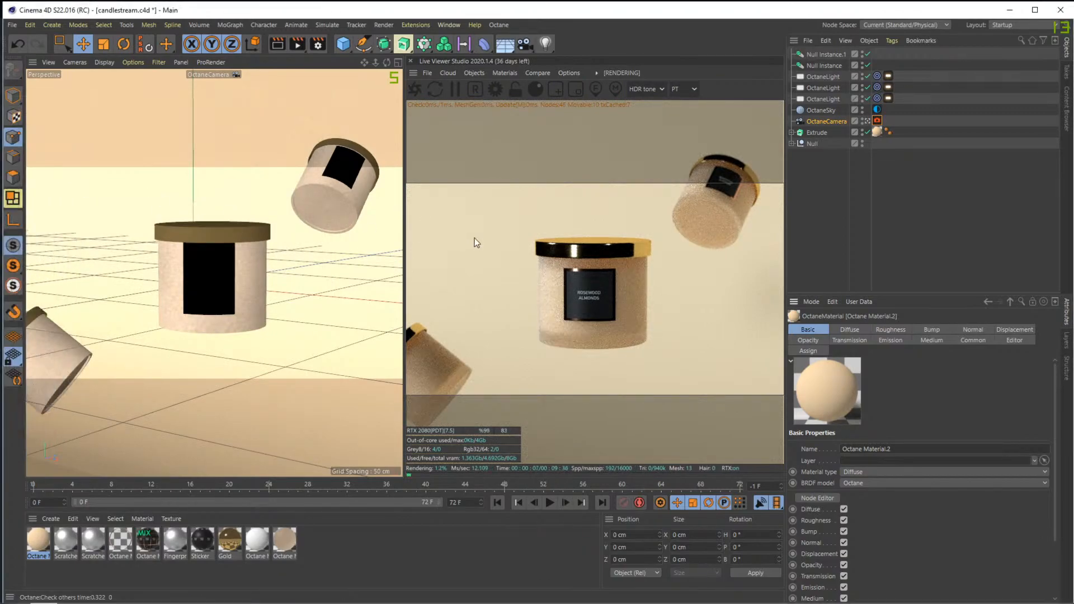
{"action": "key", "text": "ctrl+s"}
Shift the camera framing so the candles sit slightly higher, and review the output options in the Render Settings
{"action": "left_click_drag", "start_coordinate": [212, 259], "coordinate": [213, 254]}
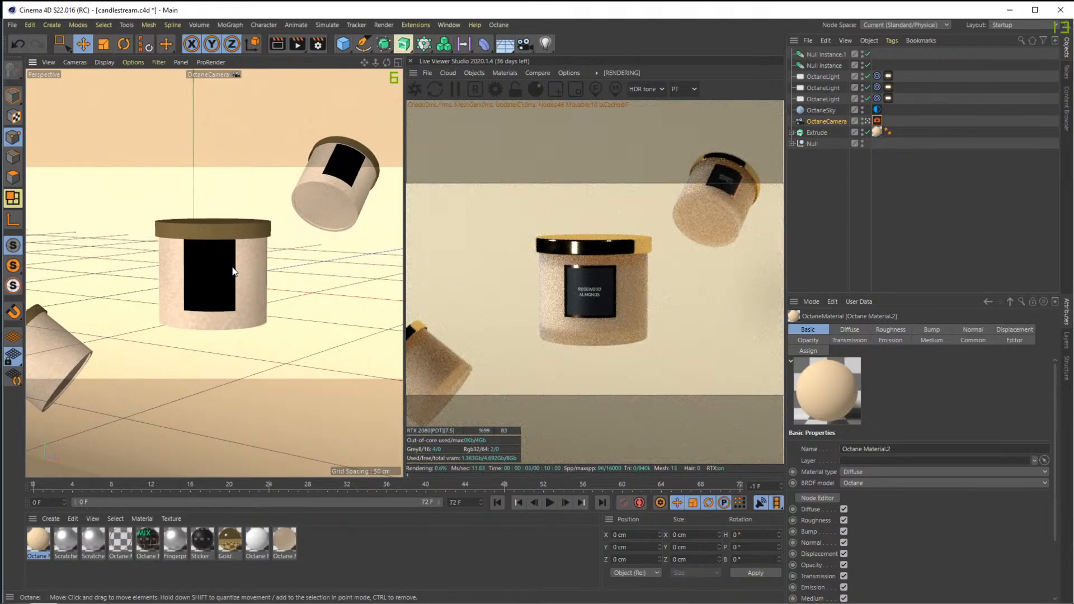
{"action": "left_click", "coordinate": [318, 43]}
{"action": "left_click_drag", "start_coordinate": [381, 36], "coordinate": [166, 118]}
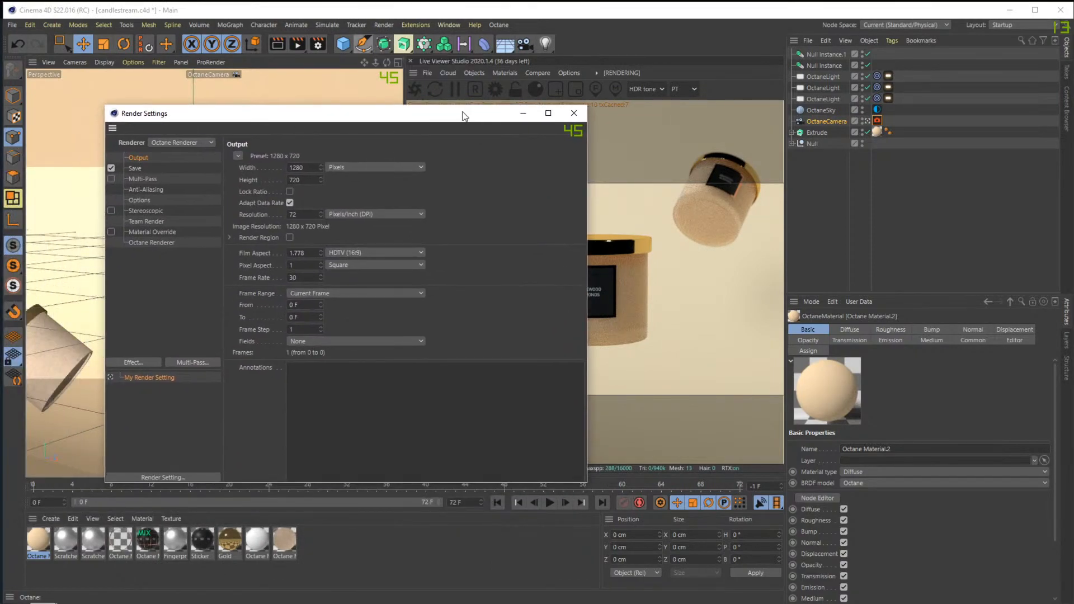
{"action": "left_click", "coordinate": [575, 116]}
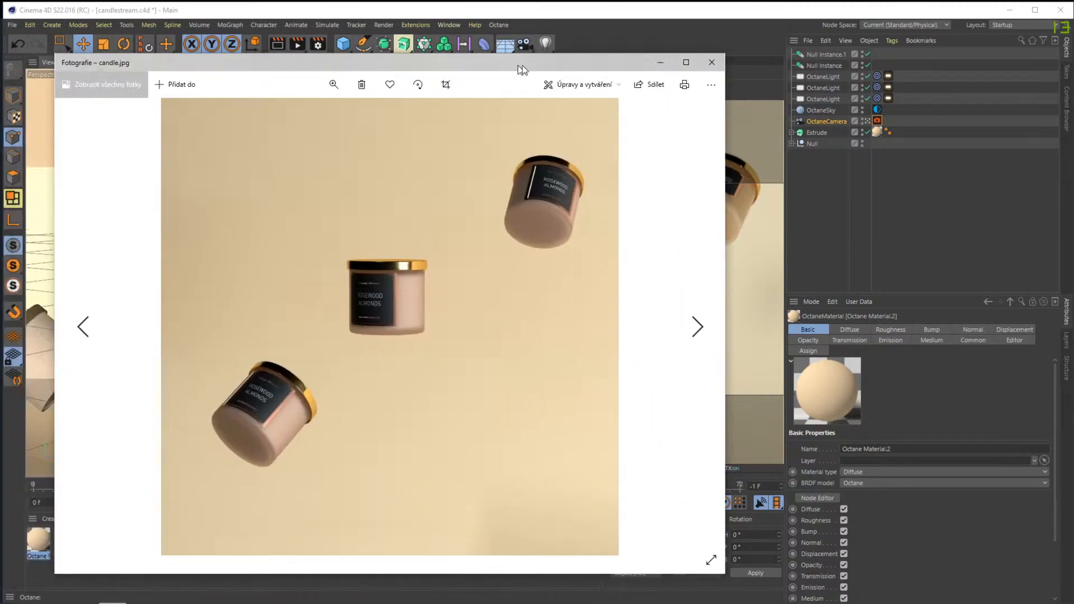
Compare the Live Viewer render with the reference image candle.jpg and close the image
{"action": "left_click_drag", "start_coordinate": [515, 66], "coordinate": [547, 64]}
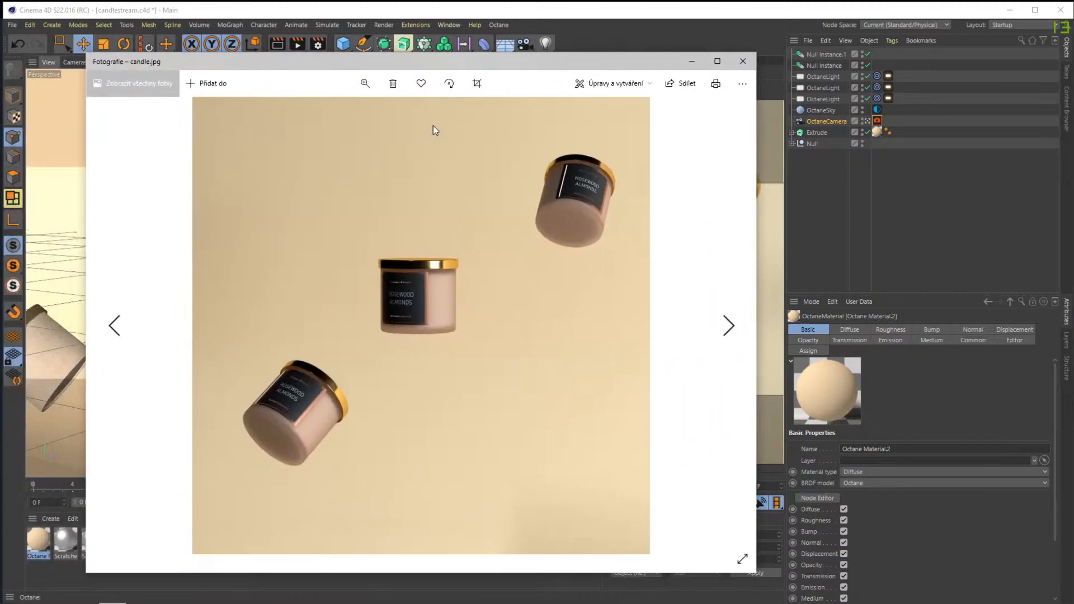
{"action": "left_click_drag", "start_coordinate": [456, 68], "coordinate": [466, 451]}
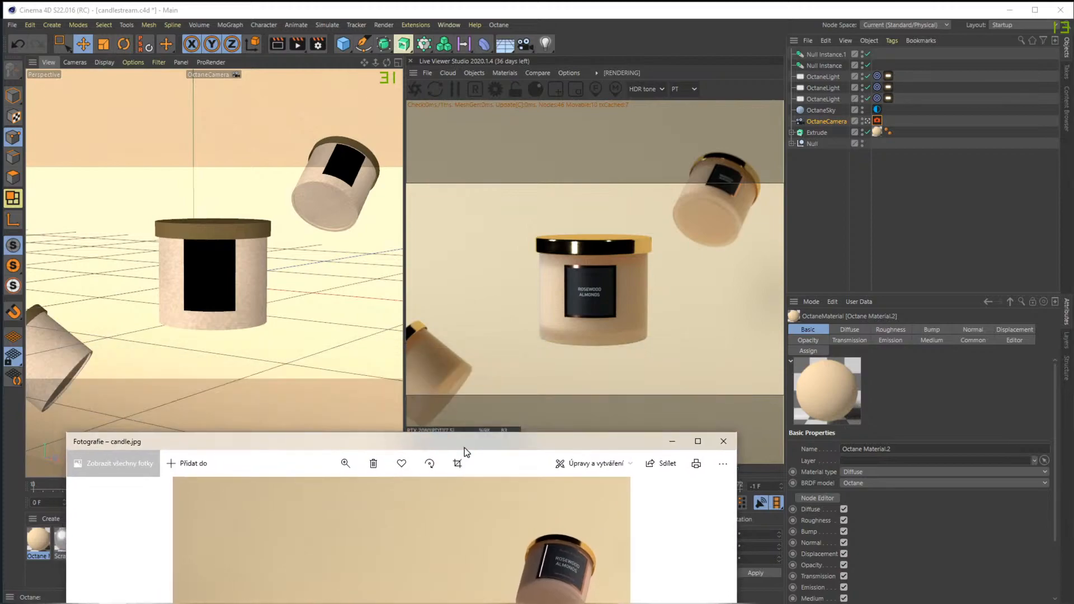
{"action": "left_click_drag", "start_coordinate": [465, 446], "coordinate": [526, 65]}
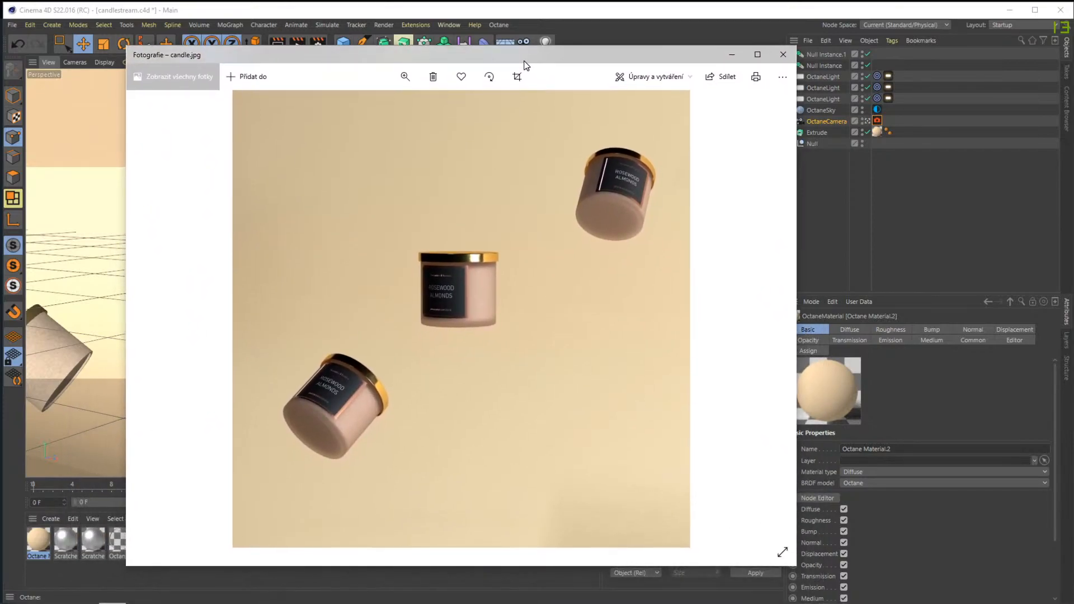
{"action": "left_click", "coordinate": [783, 55]}
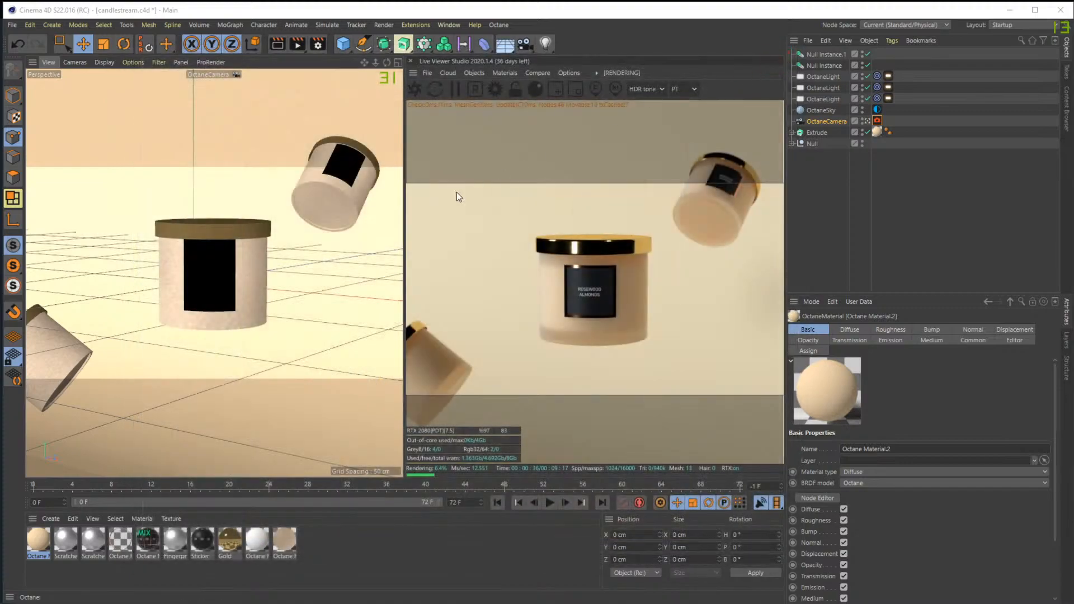